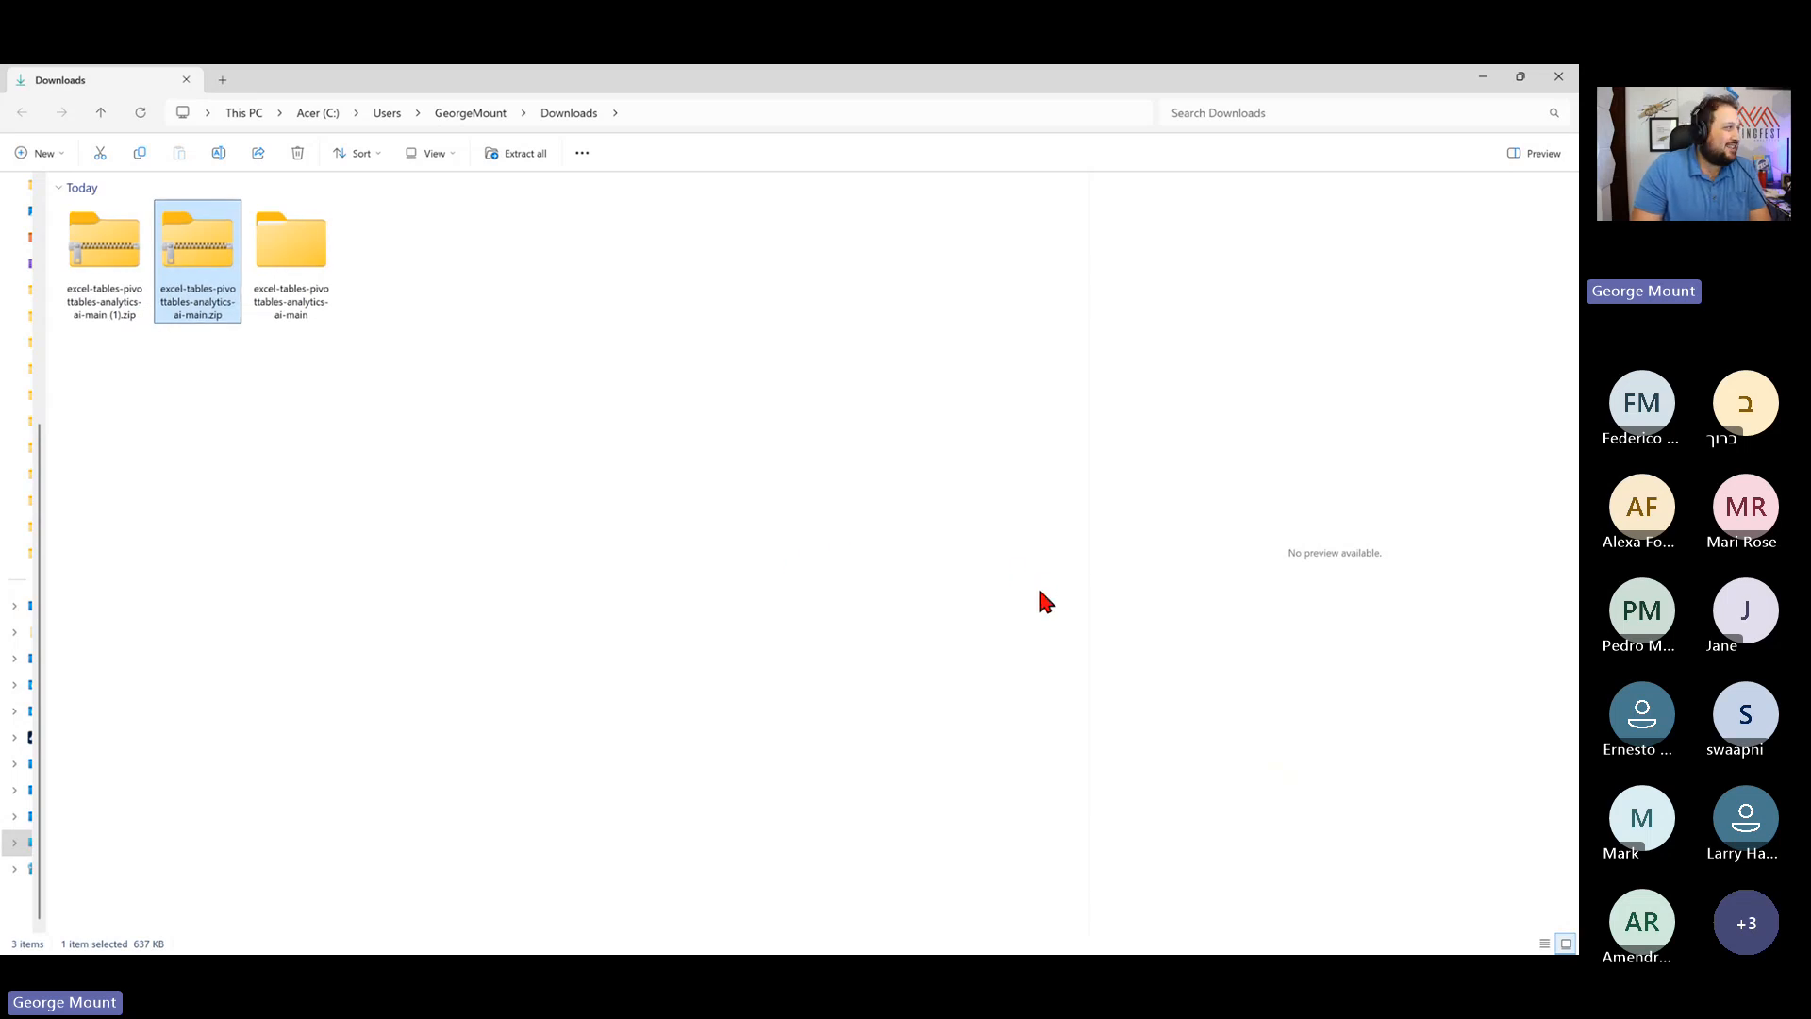
# - Open the excel-tables-pivottables-analytics-ai-start.xlsx workbook from the extracted folder in Downloads
pyautogui.click(651, 446)
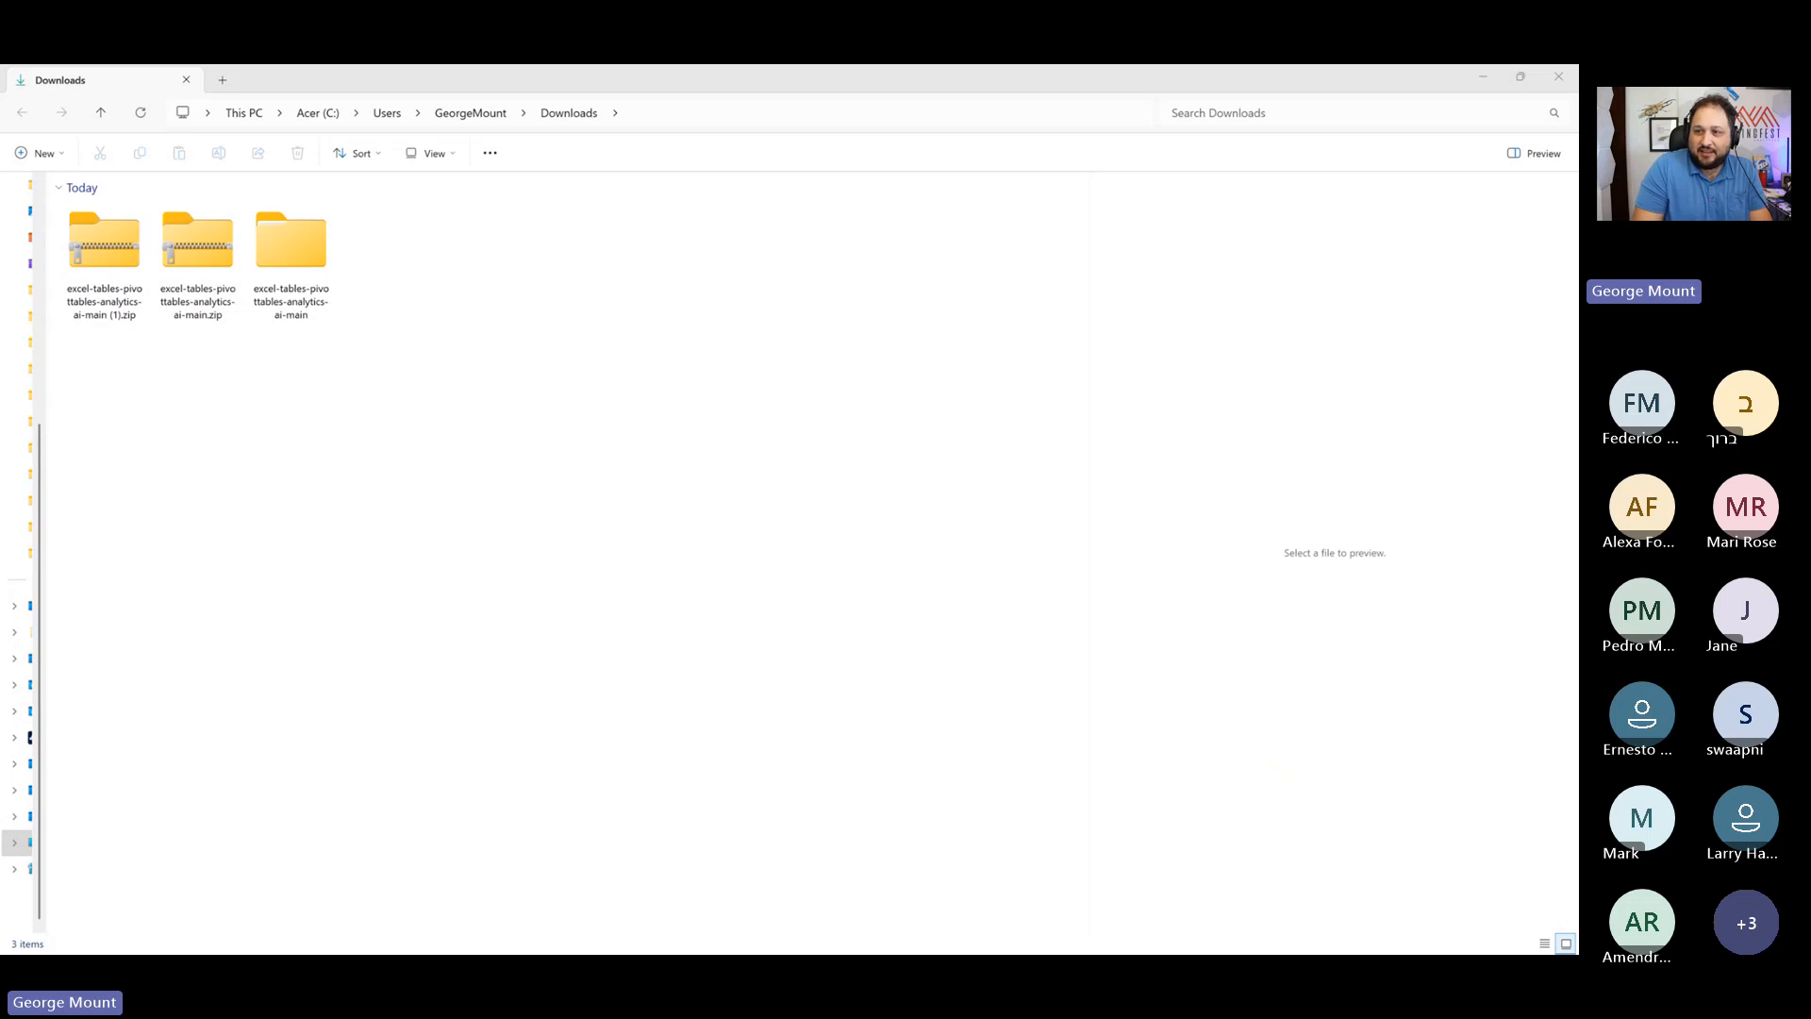
pyautogui.click(421, 410)
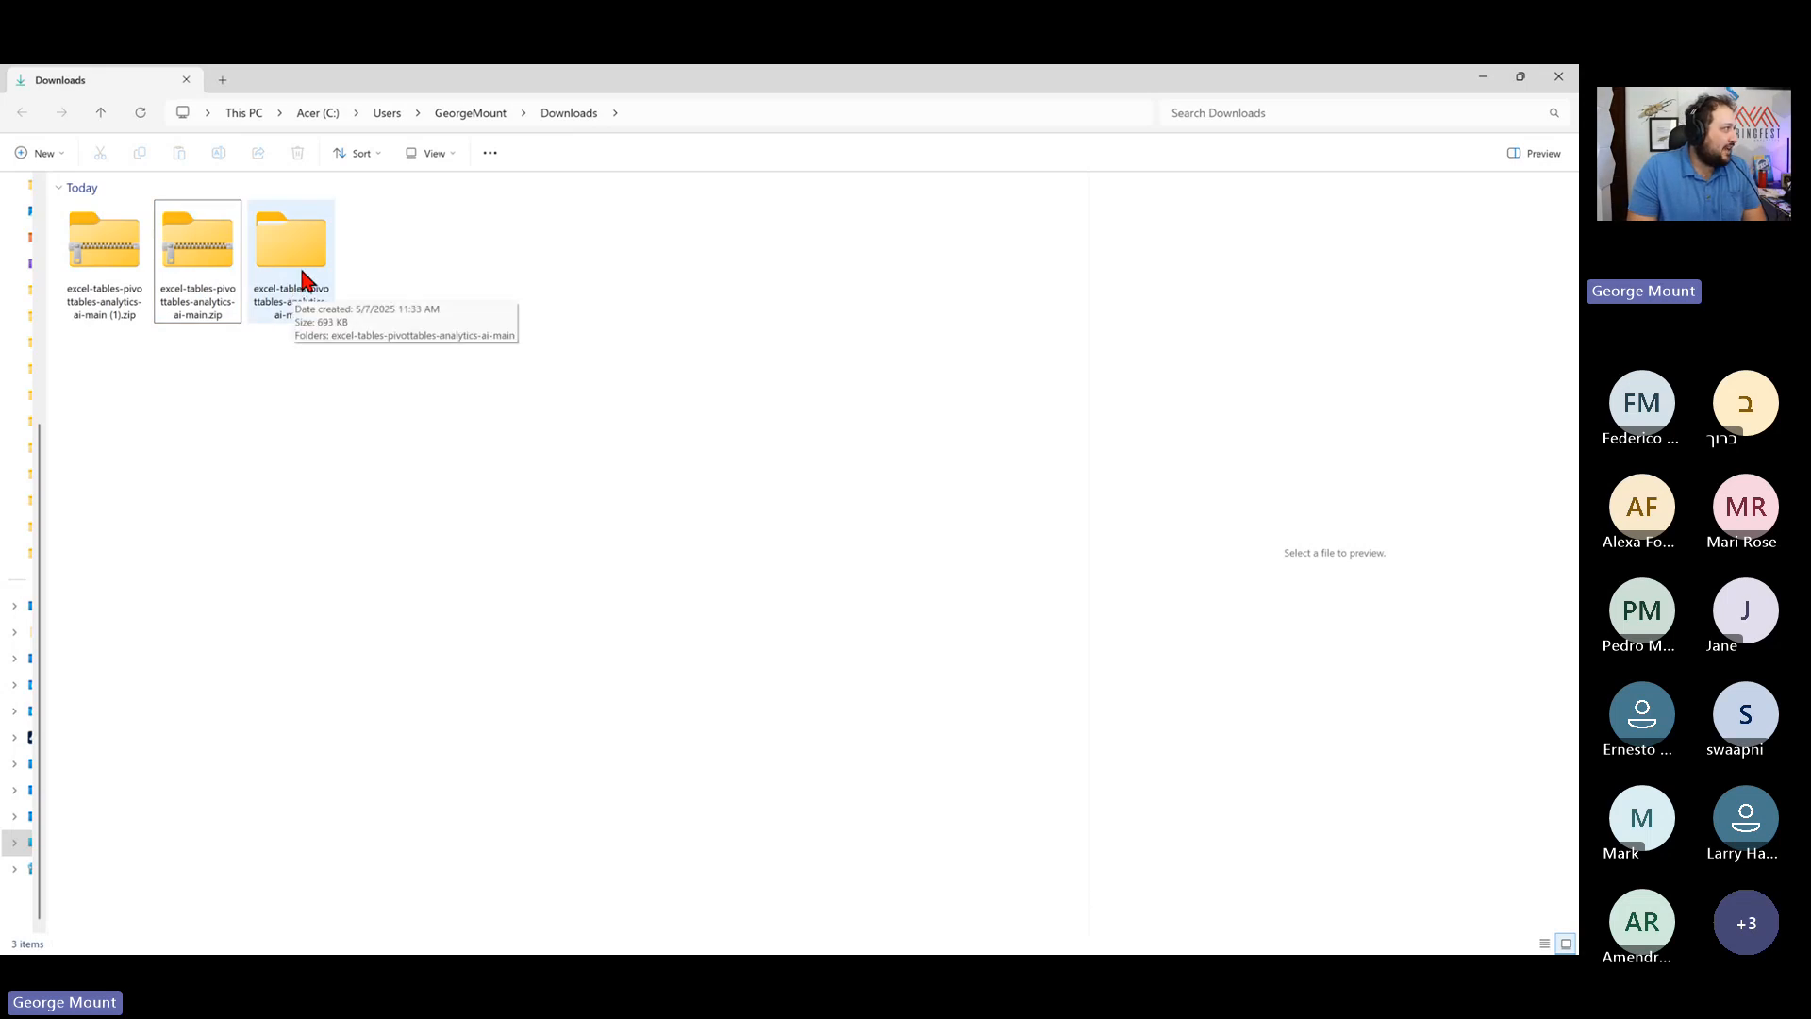
pyautogui.doubleClick(300, 281)
pyautogui.doubleClick(224, 230)
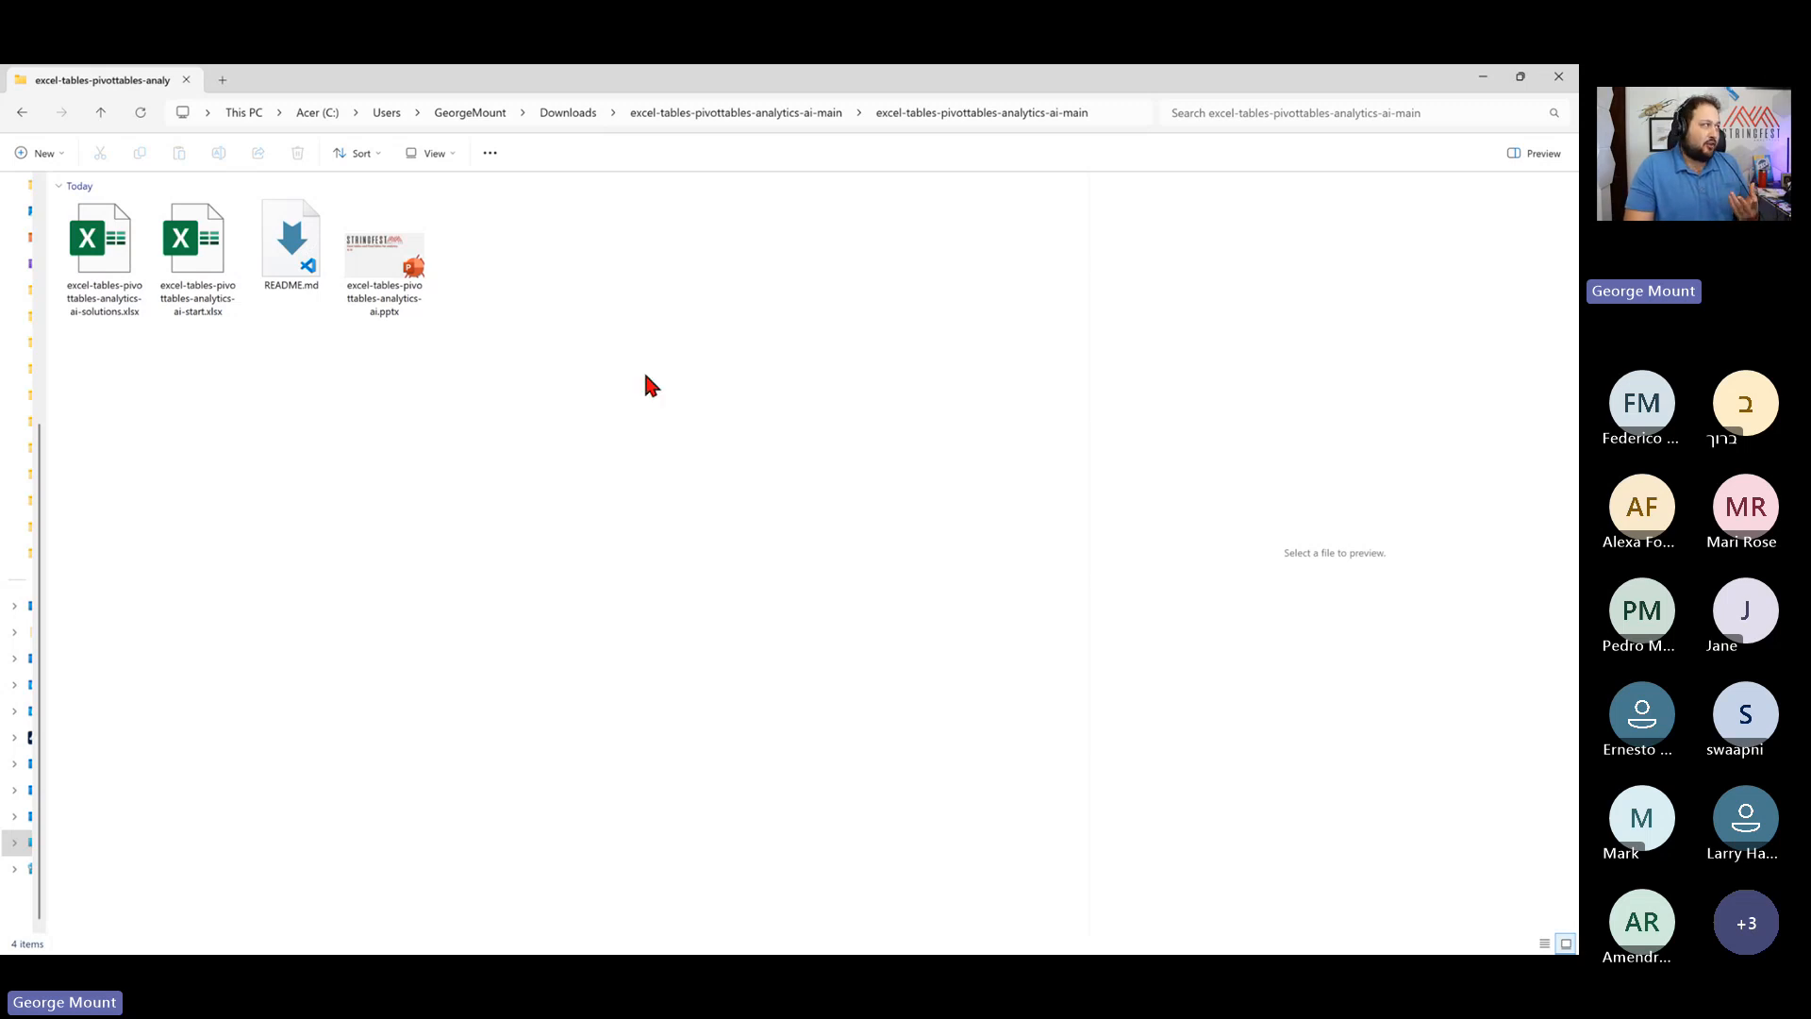
pyautogui.doubleClick(226, 254)
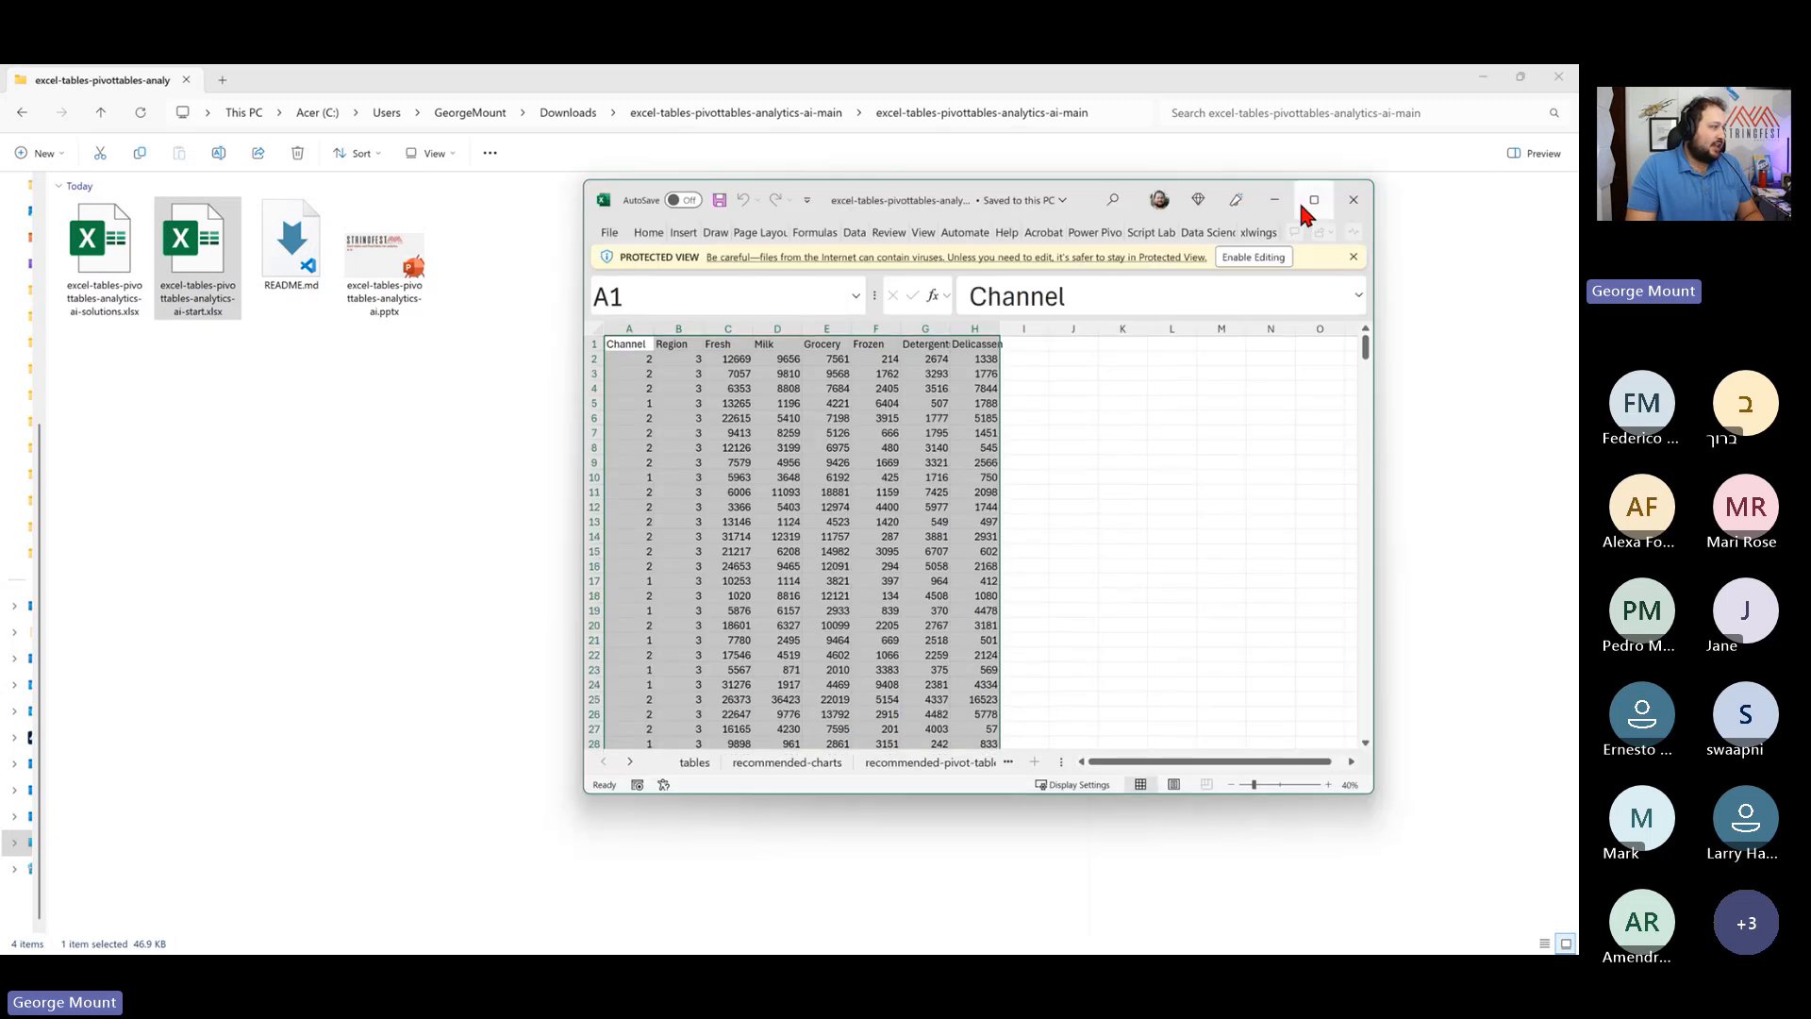
# - Maximize the workbook window, go to the tables sheet and enable editing
pyautogui.click(1304, 206)
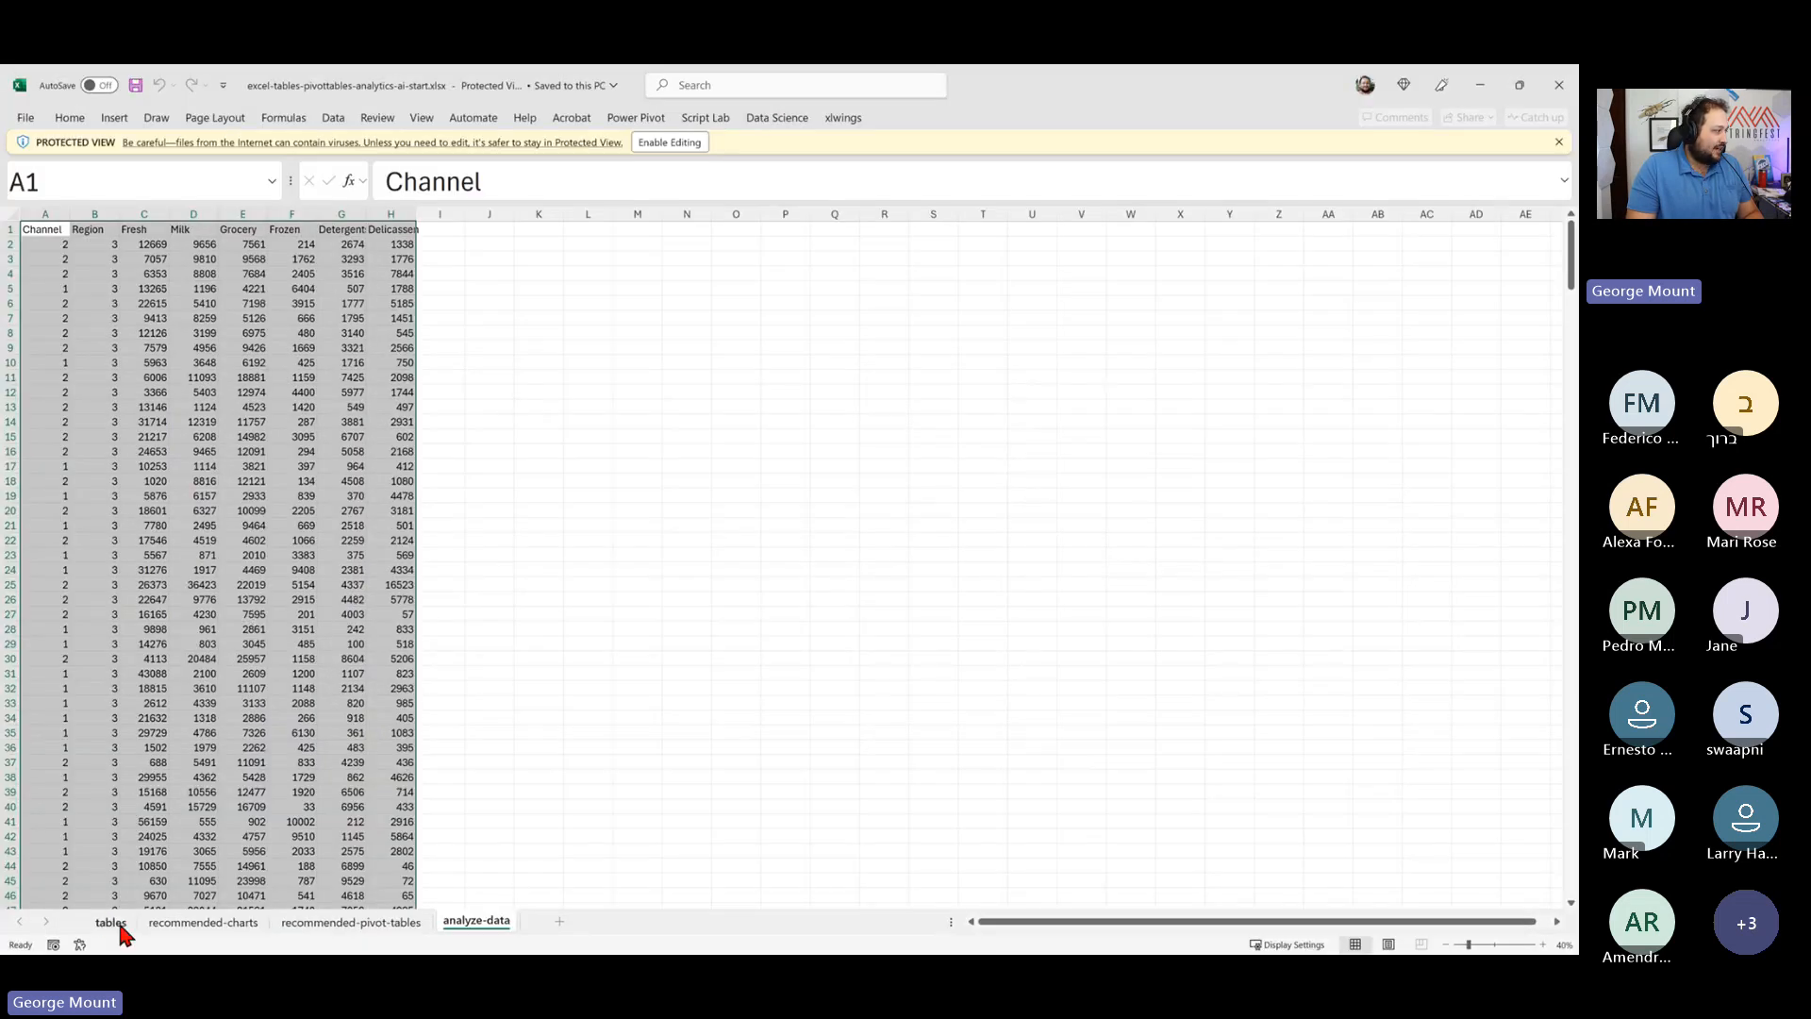
pyautogui.click(117, 924)
pyautogui.click(669, 143)
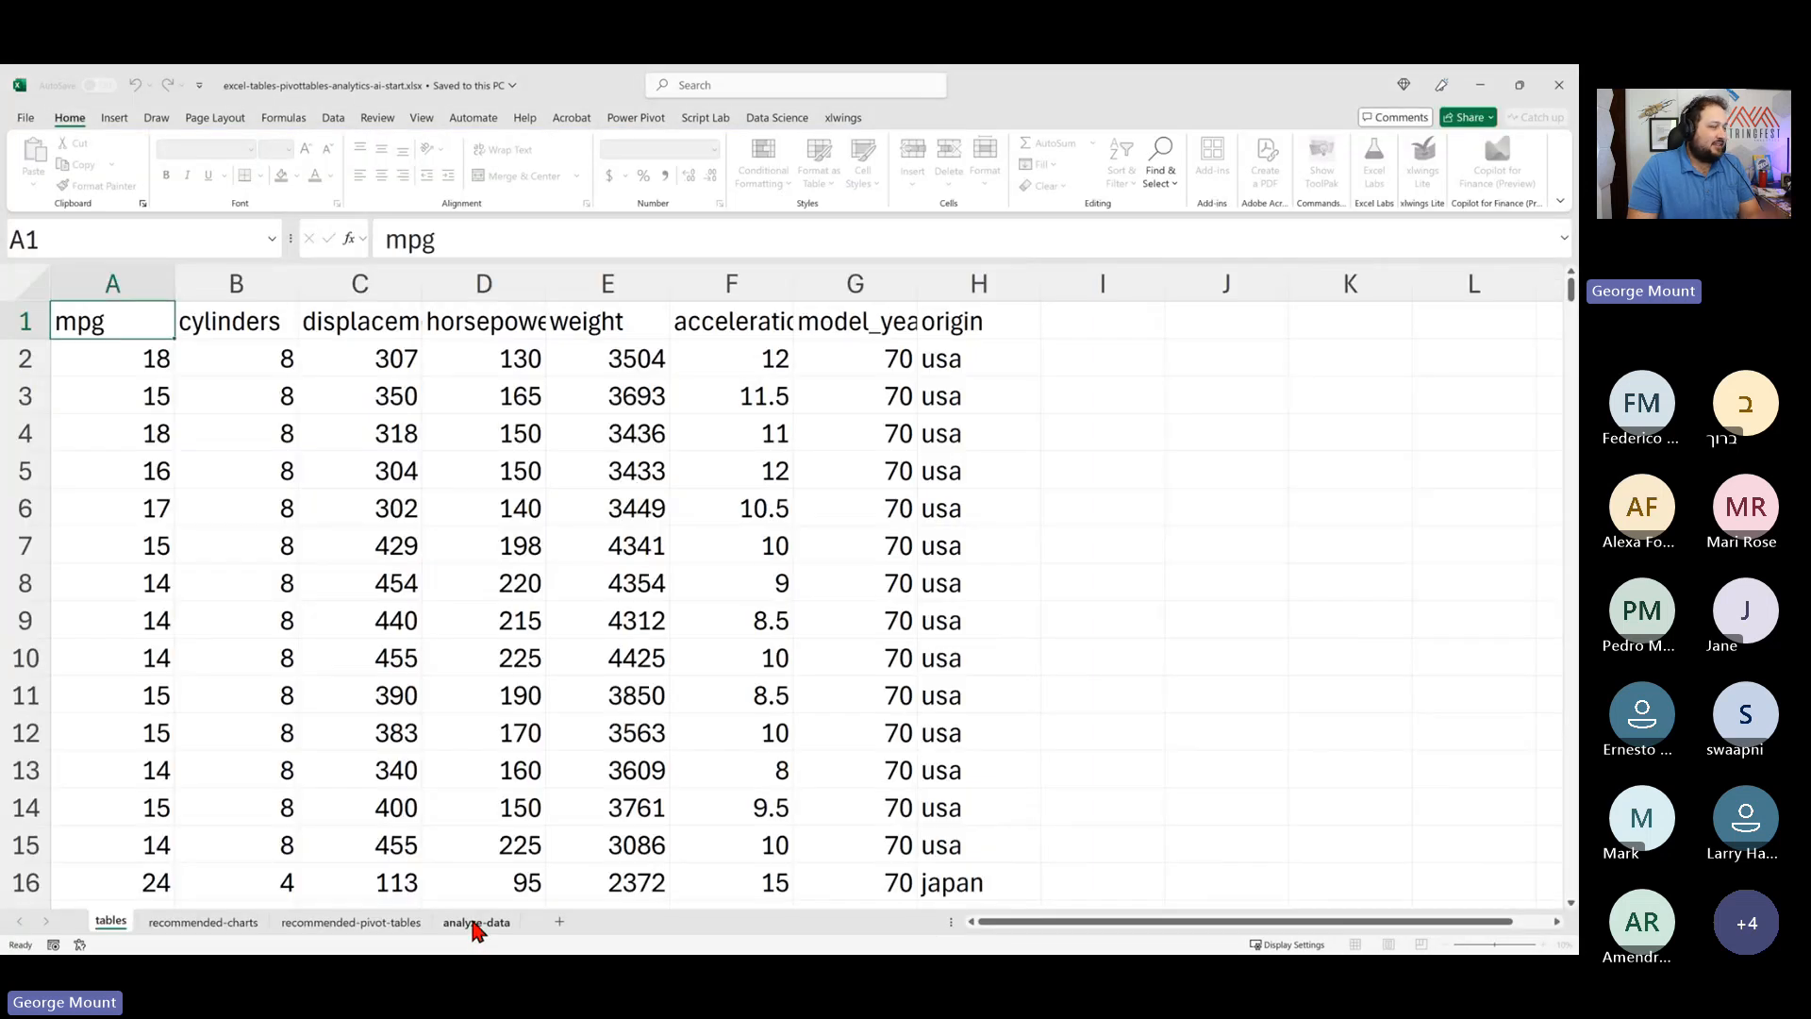
# - Convert the car data range on the tables sheet into a table with headers
pyautogui.scroll(-2, 459, 632)
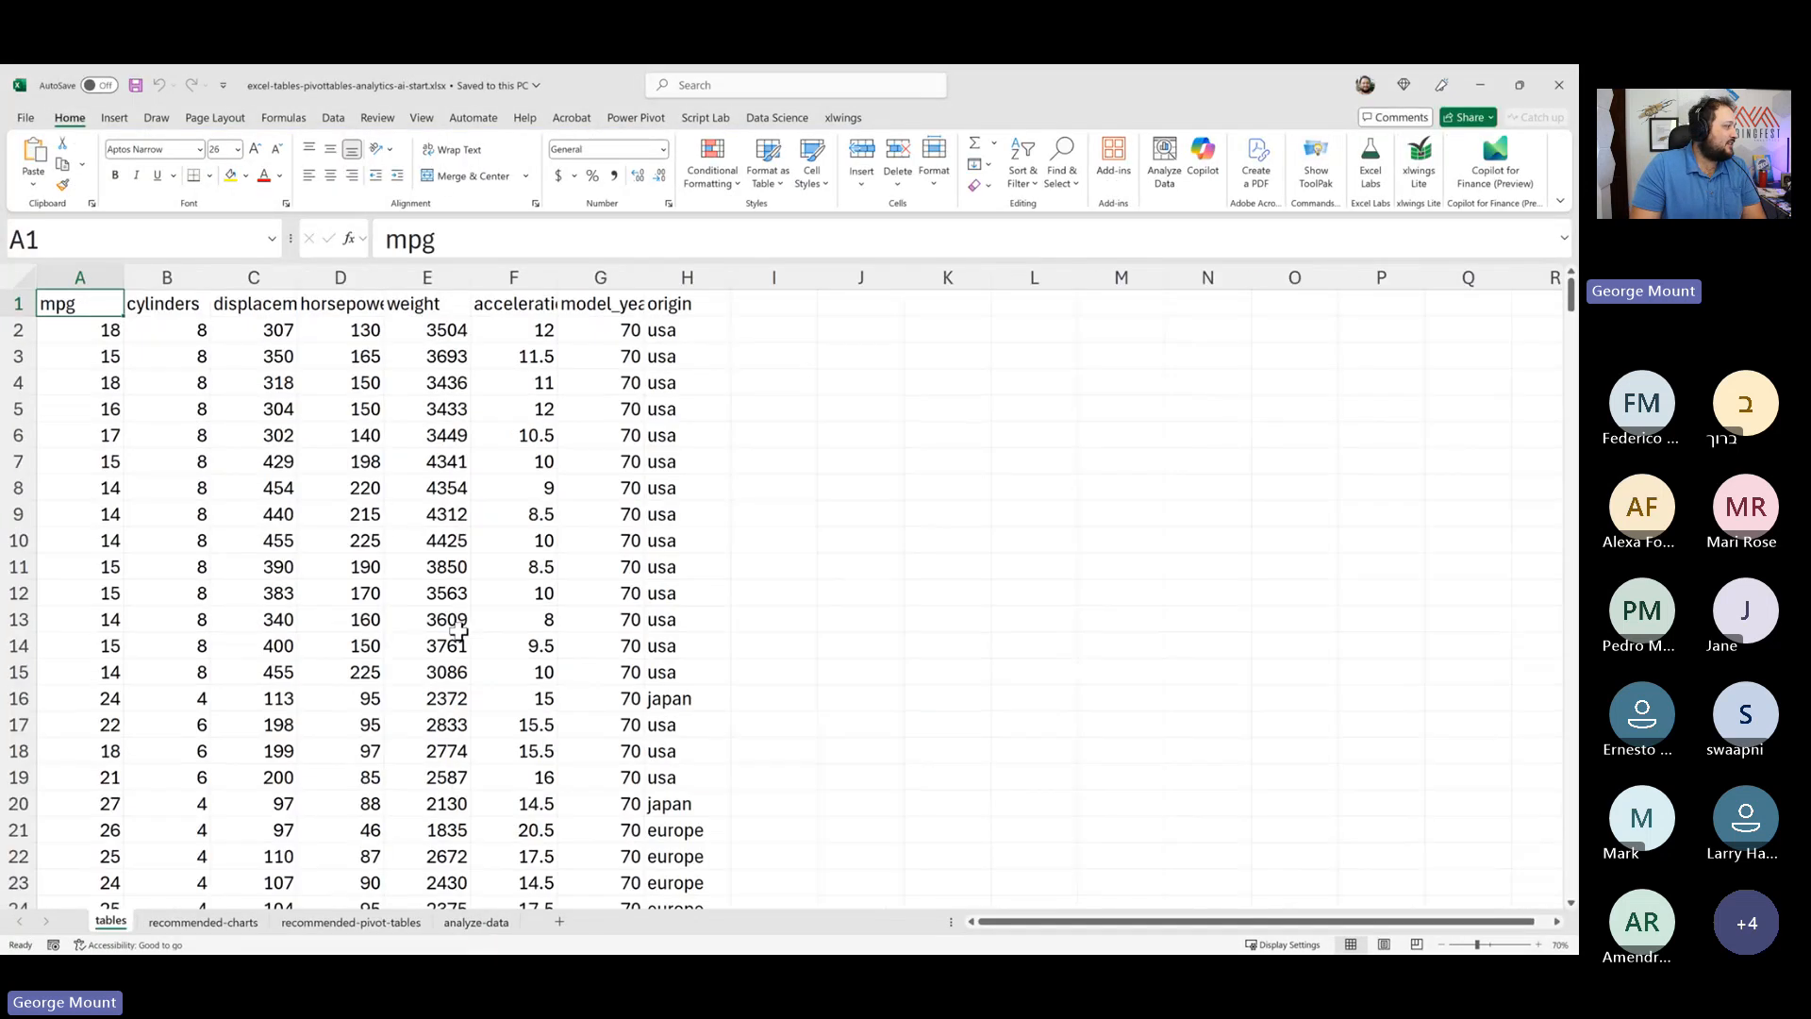
pyautogui.scroll(-1, 458, 632)
pyautogui.scroll(1, 117, 463)
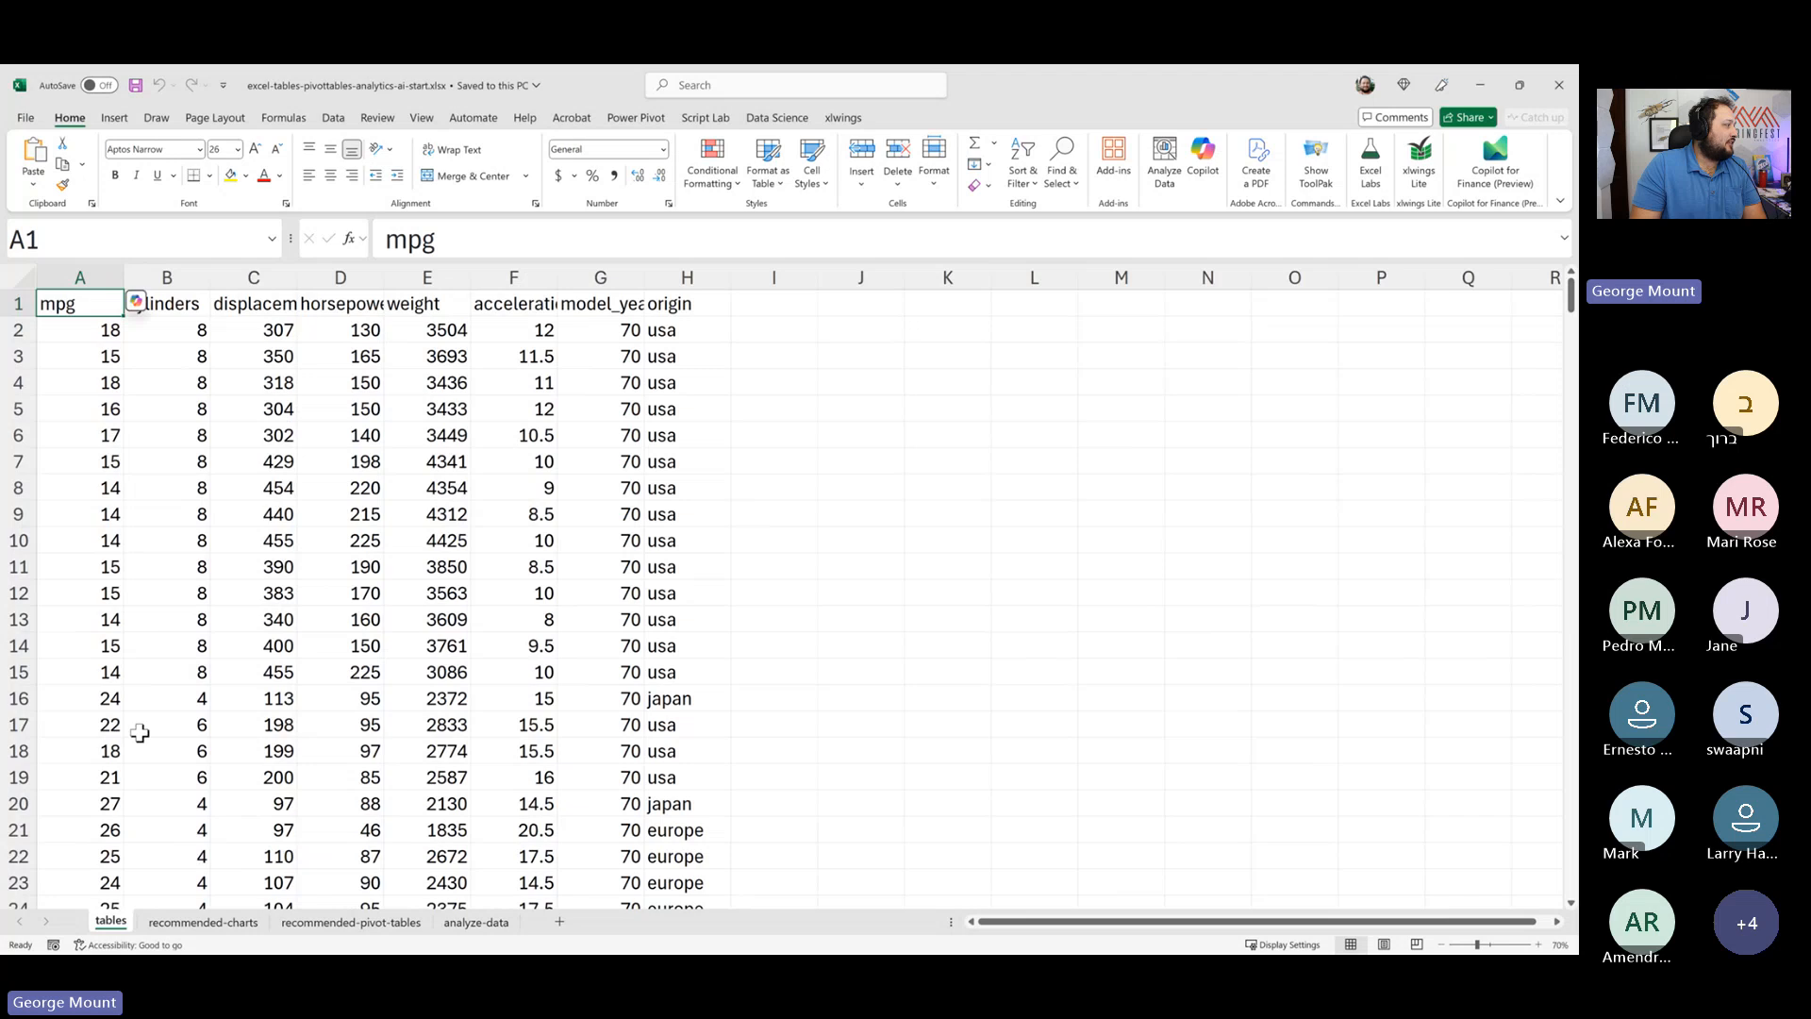
pyautogui.scroll(-5, 141, 717)
pyautogui.scroll(5, 158, 628)
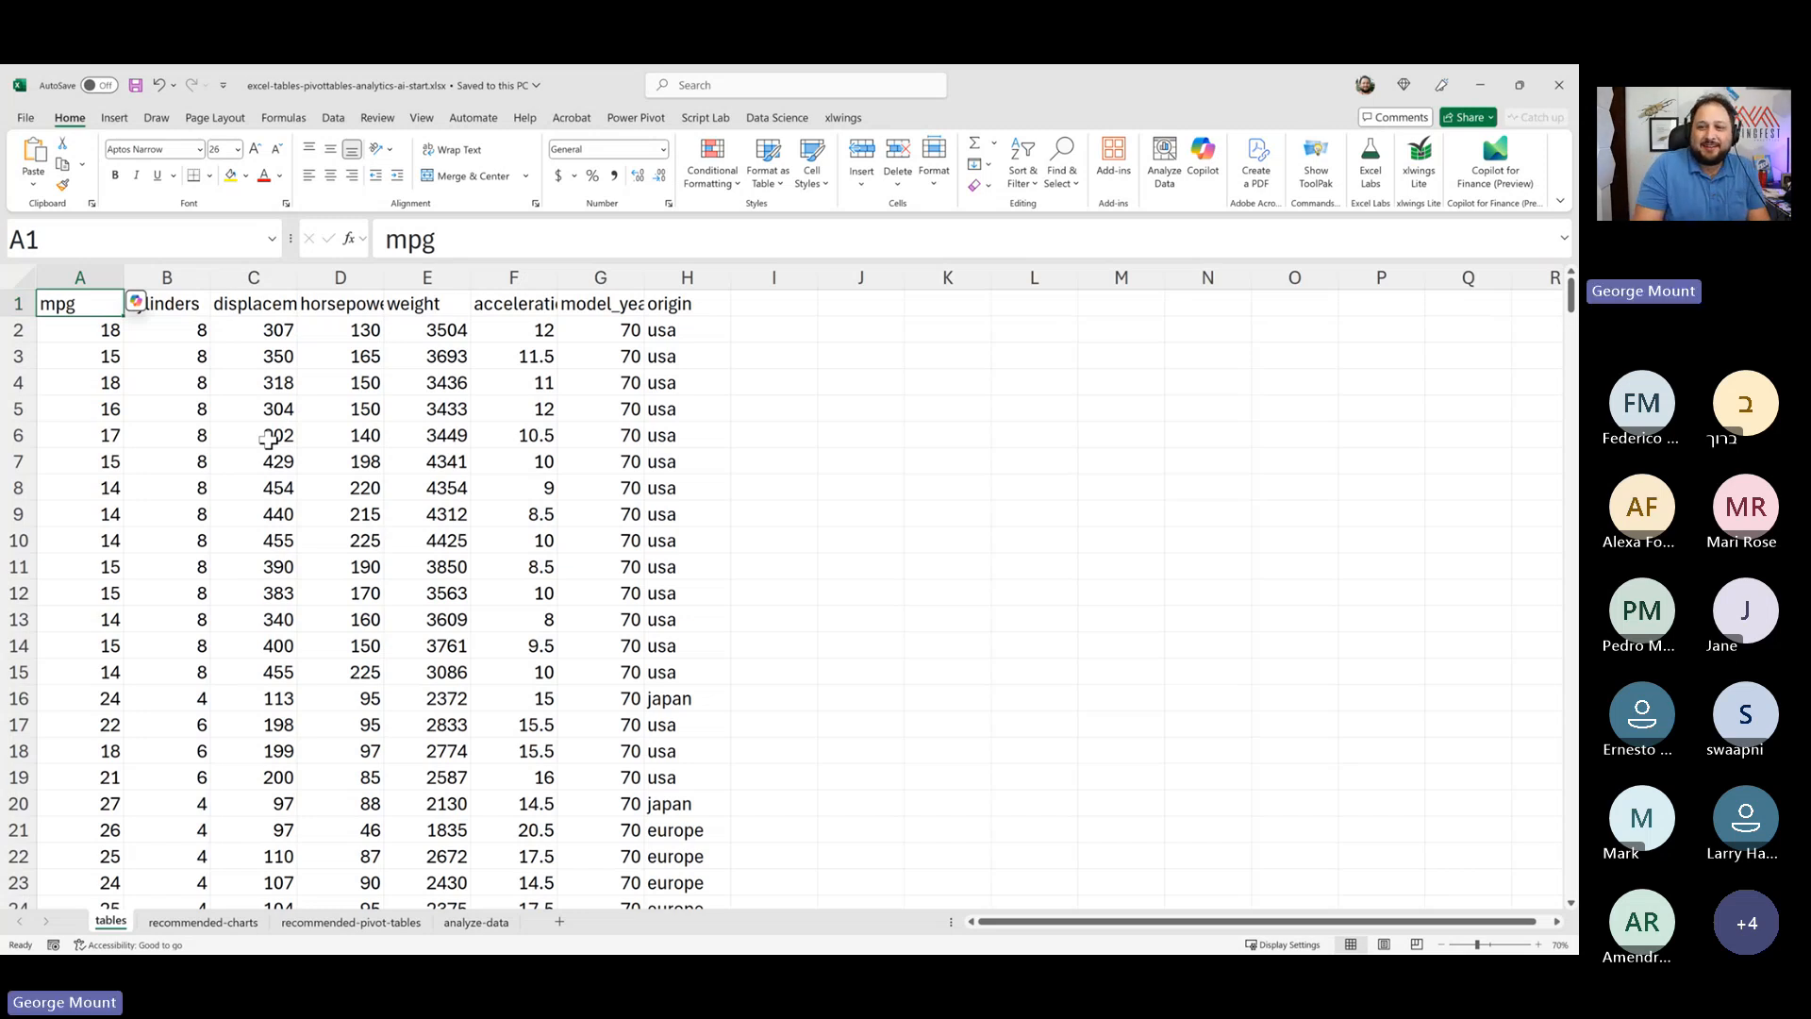
pyautogui.click(442, 516)
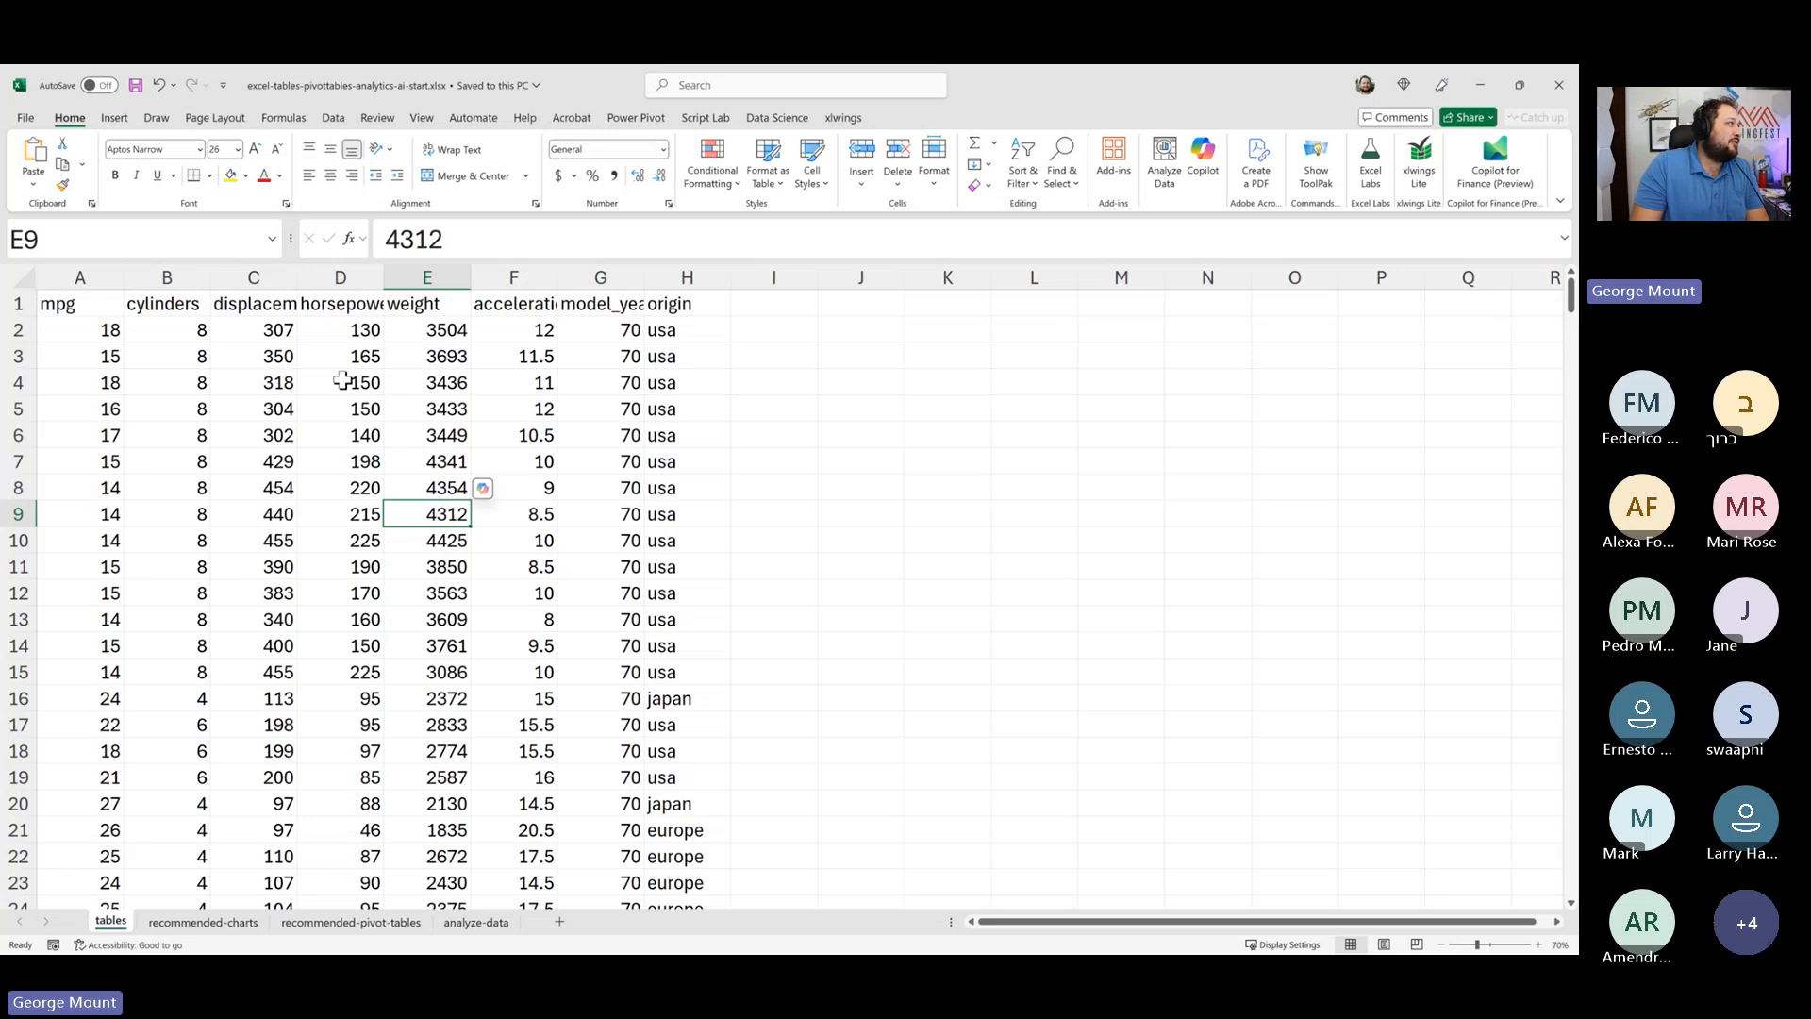
pyautogui.click(305, 380)
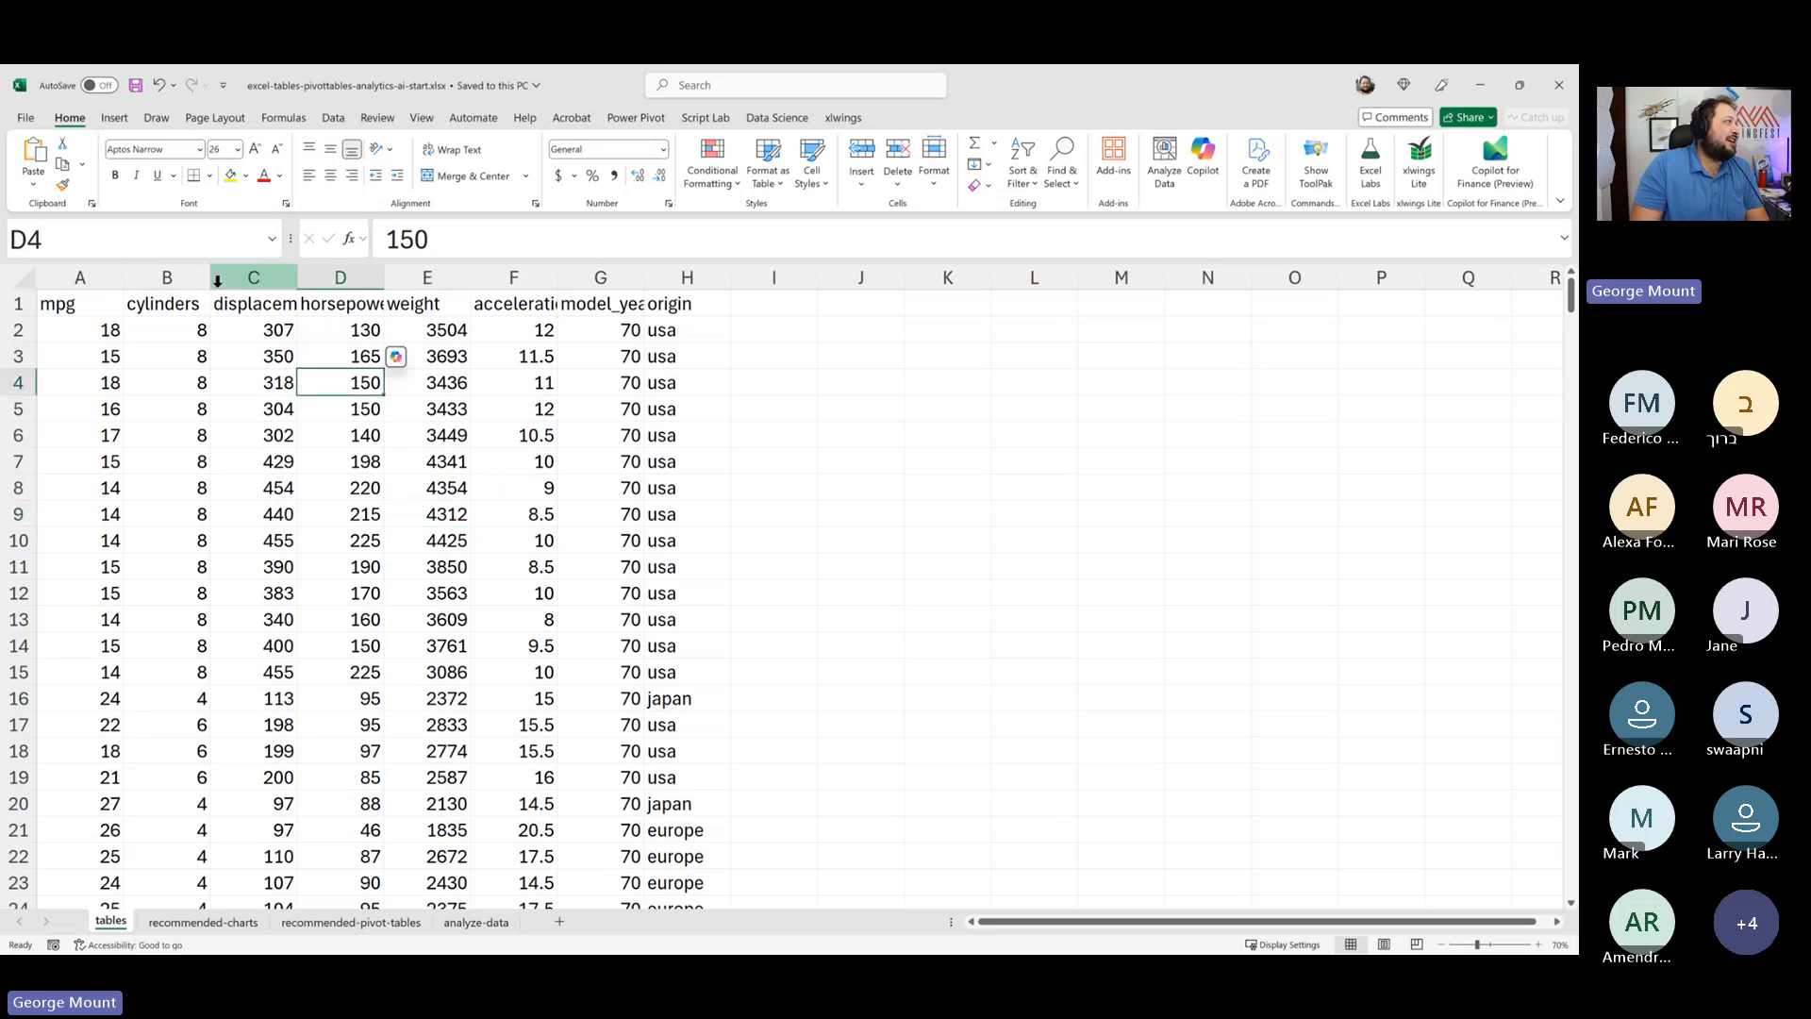
pyautogui.click(114, 118)
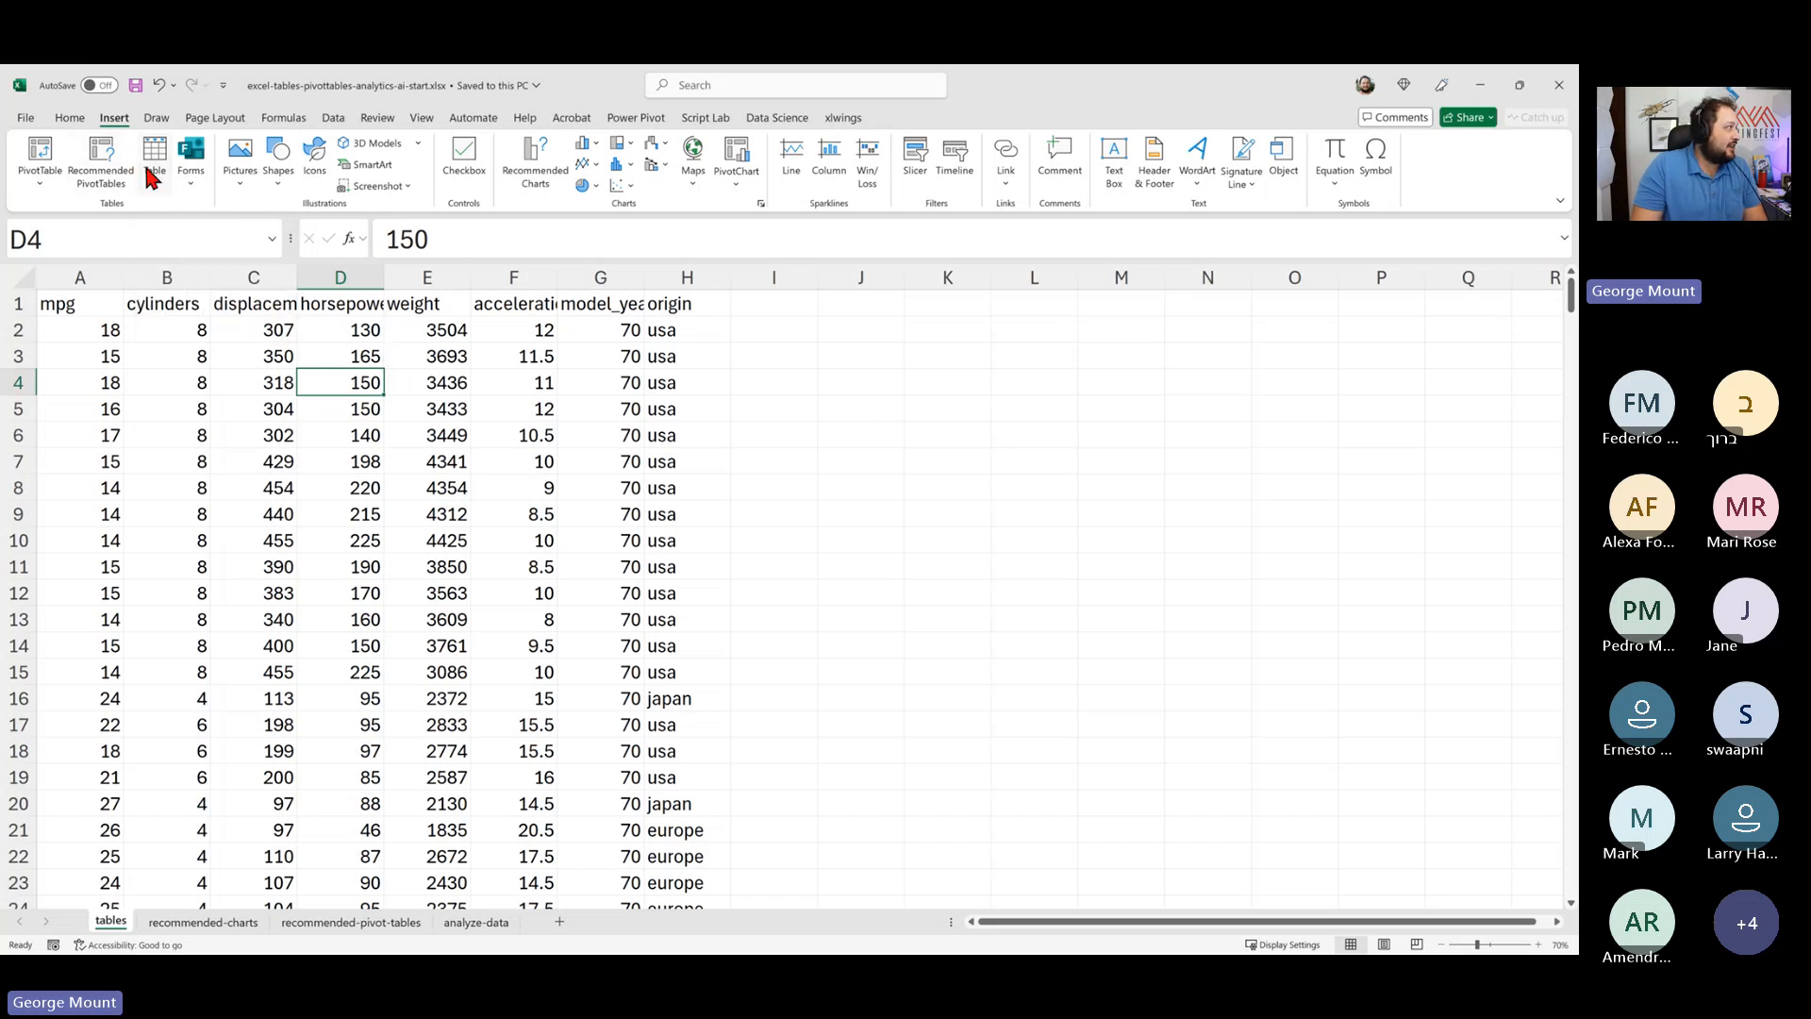
pyautogui.click(151, 175)
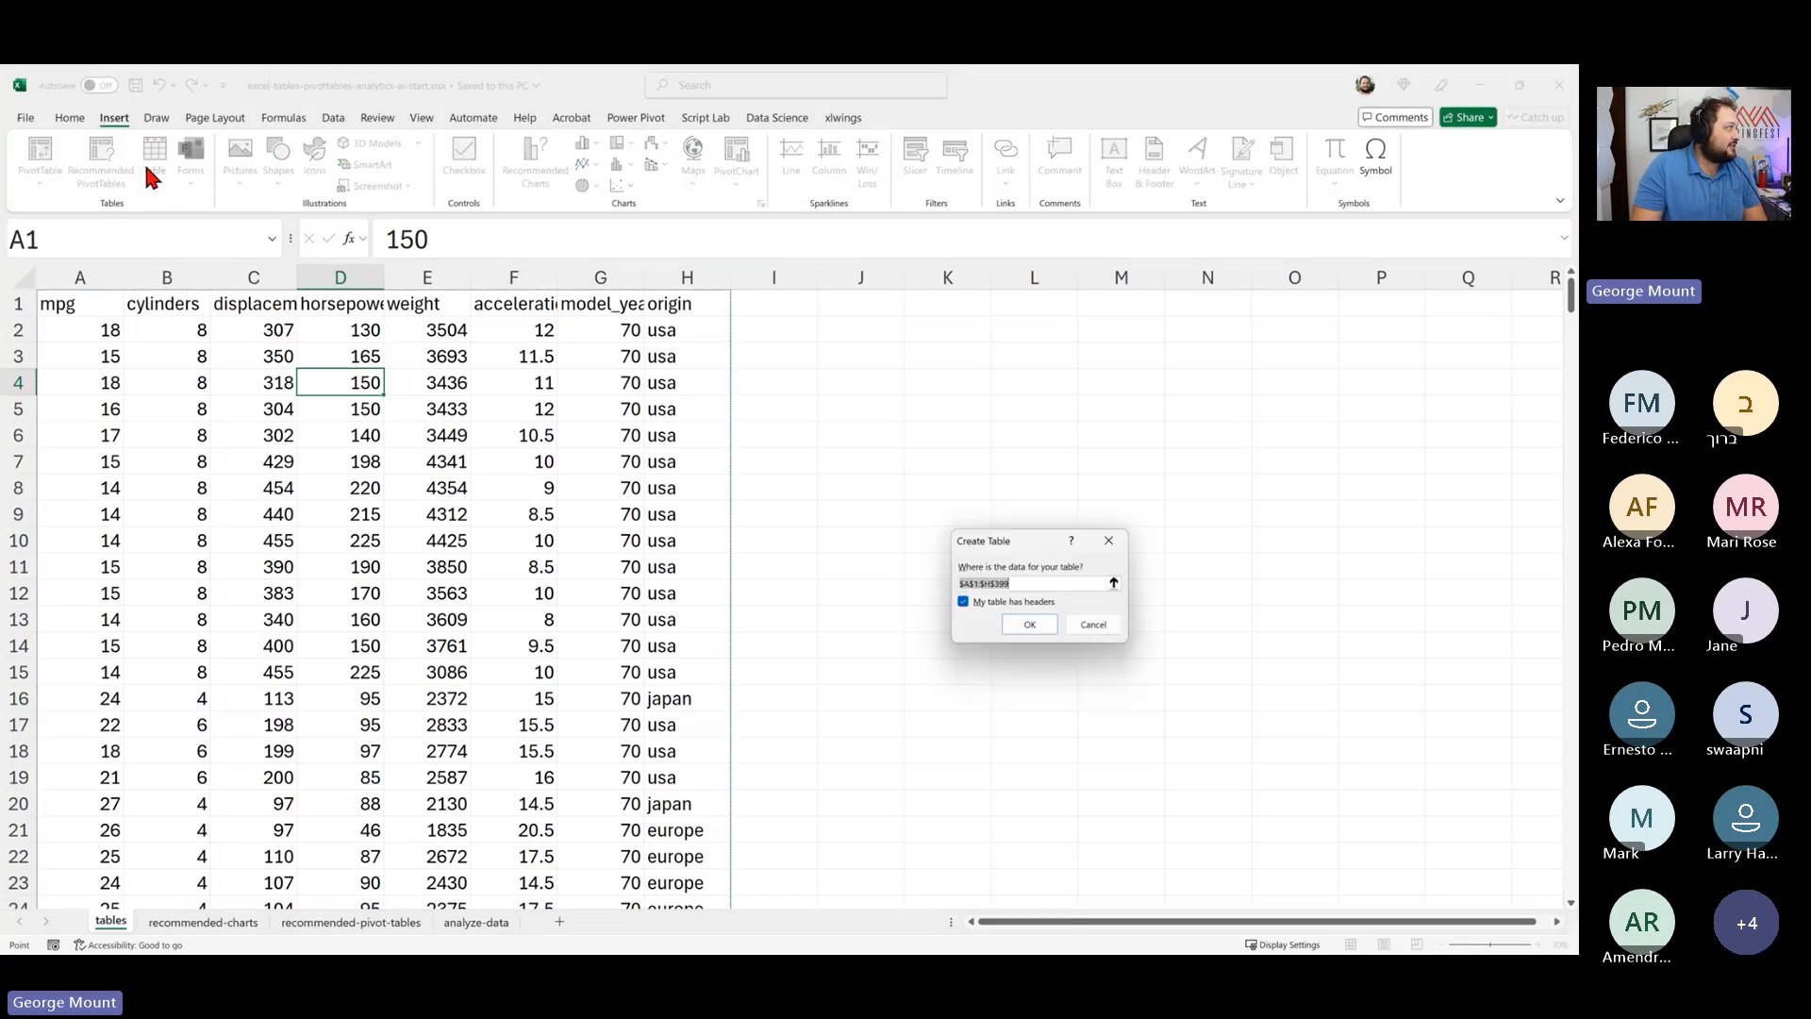
pyautogui.click(1027, 624)
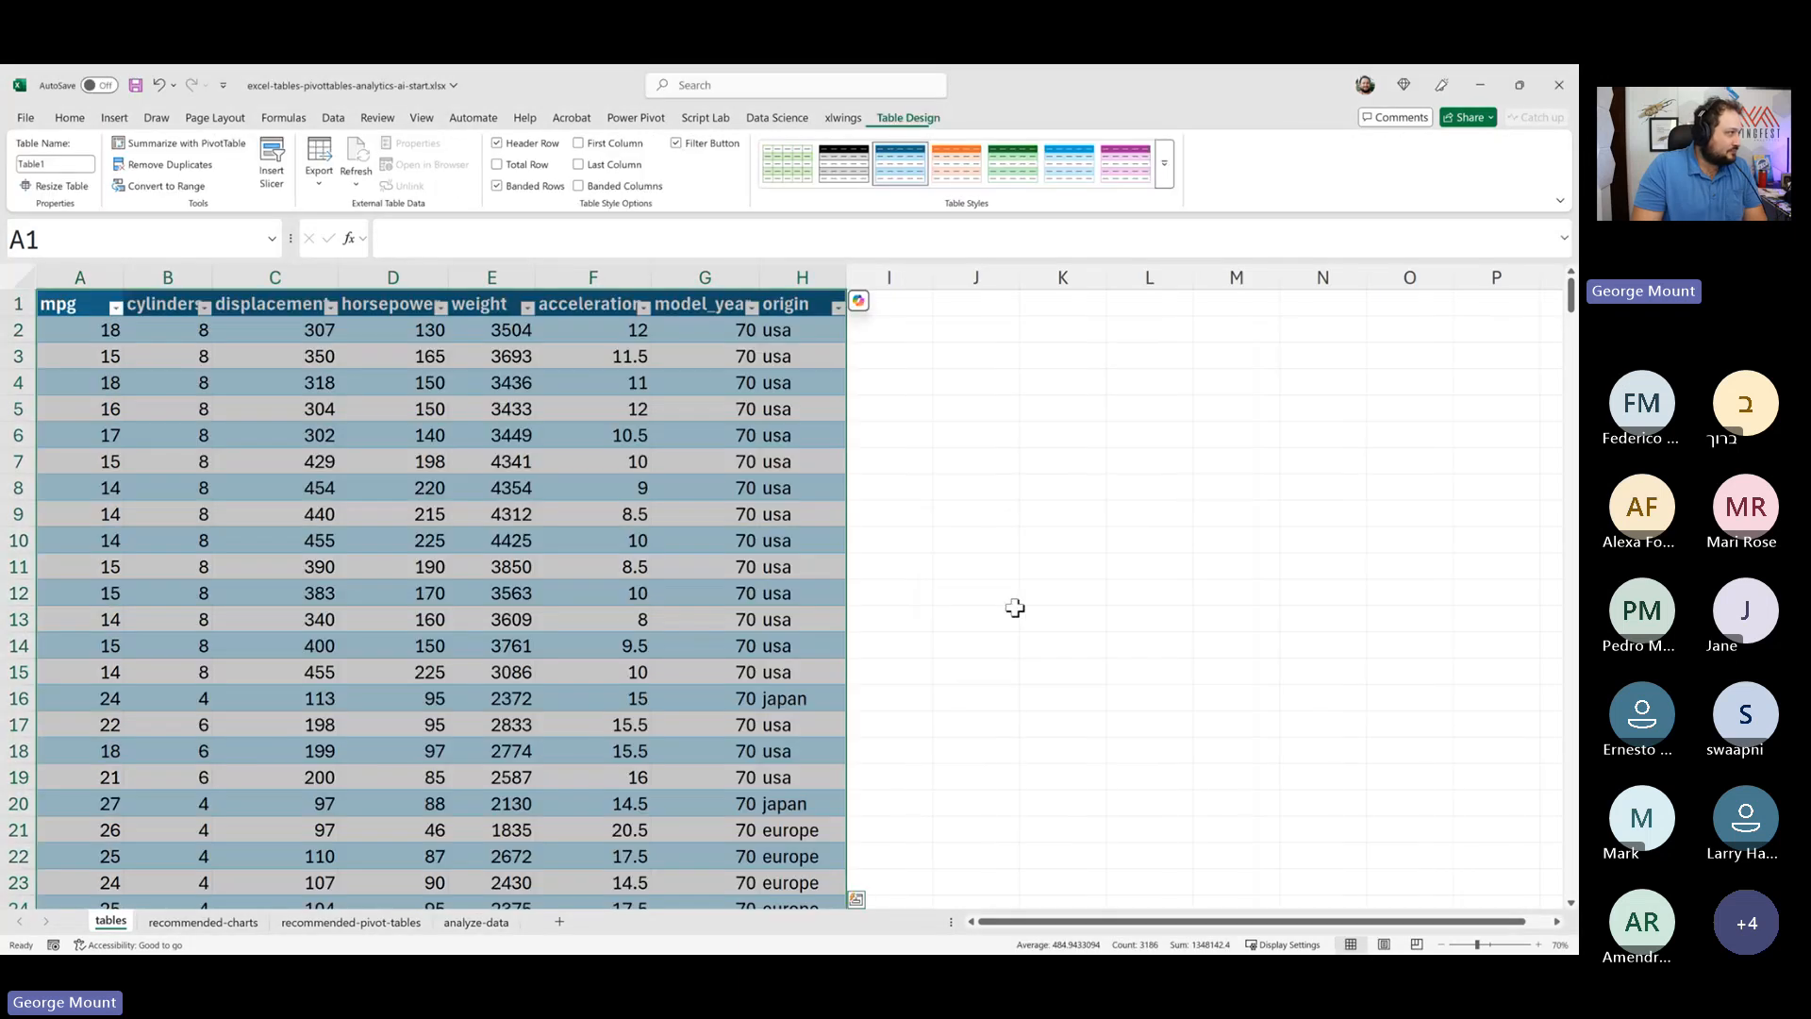
# - Undo the table conversion
pyautogui.click(999, 514)
pyautogui.click(717, 435)
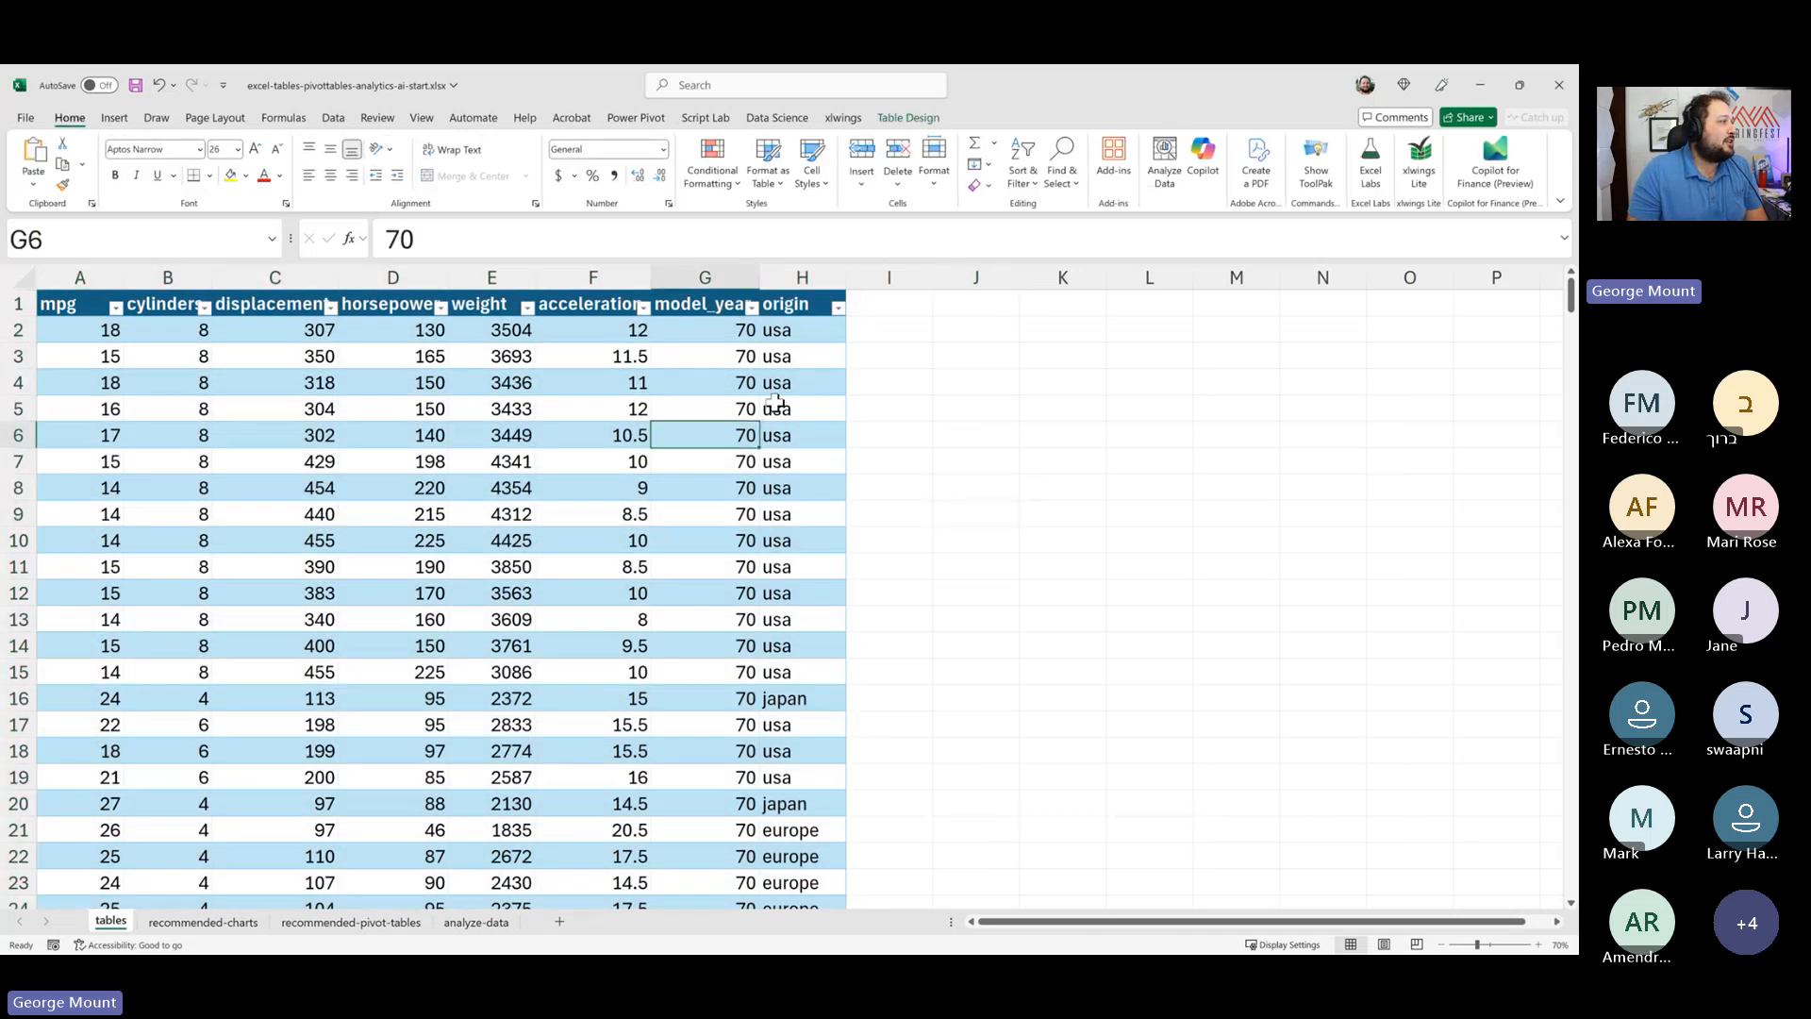
pyautogui.click(454, 426)
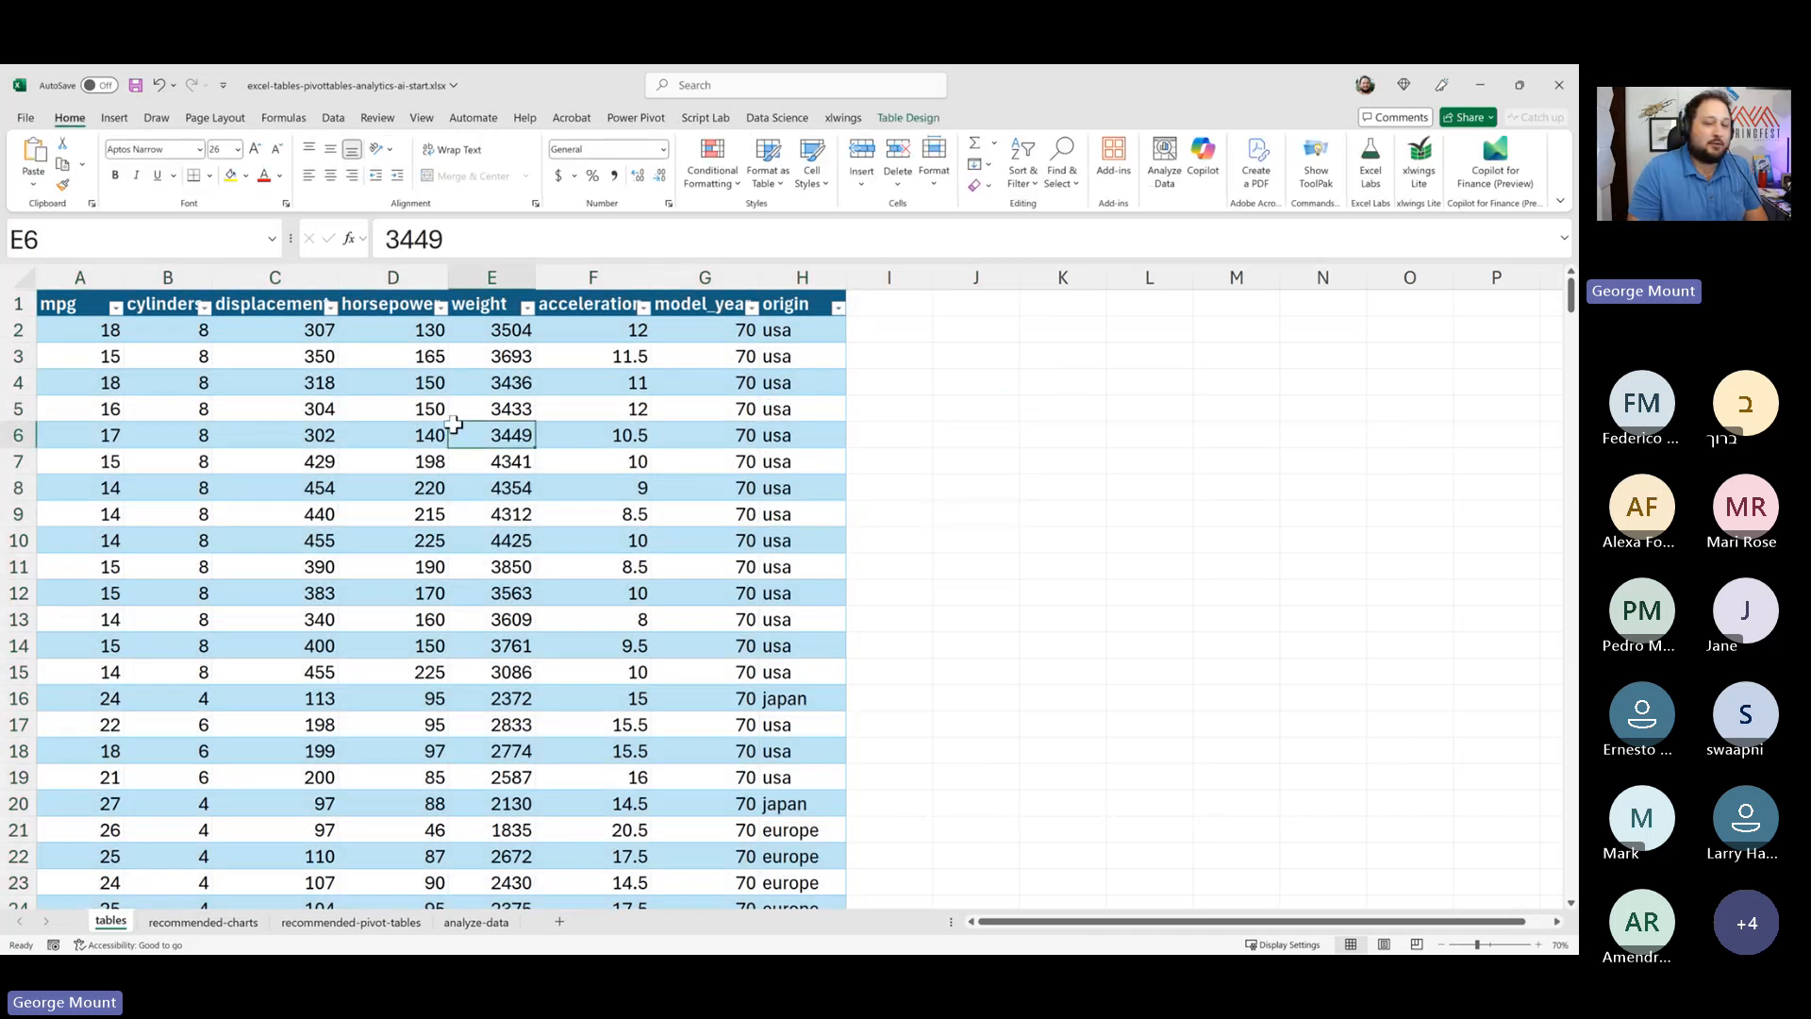
pyautogui.hotkey('ctrl', 'z')
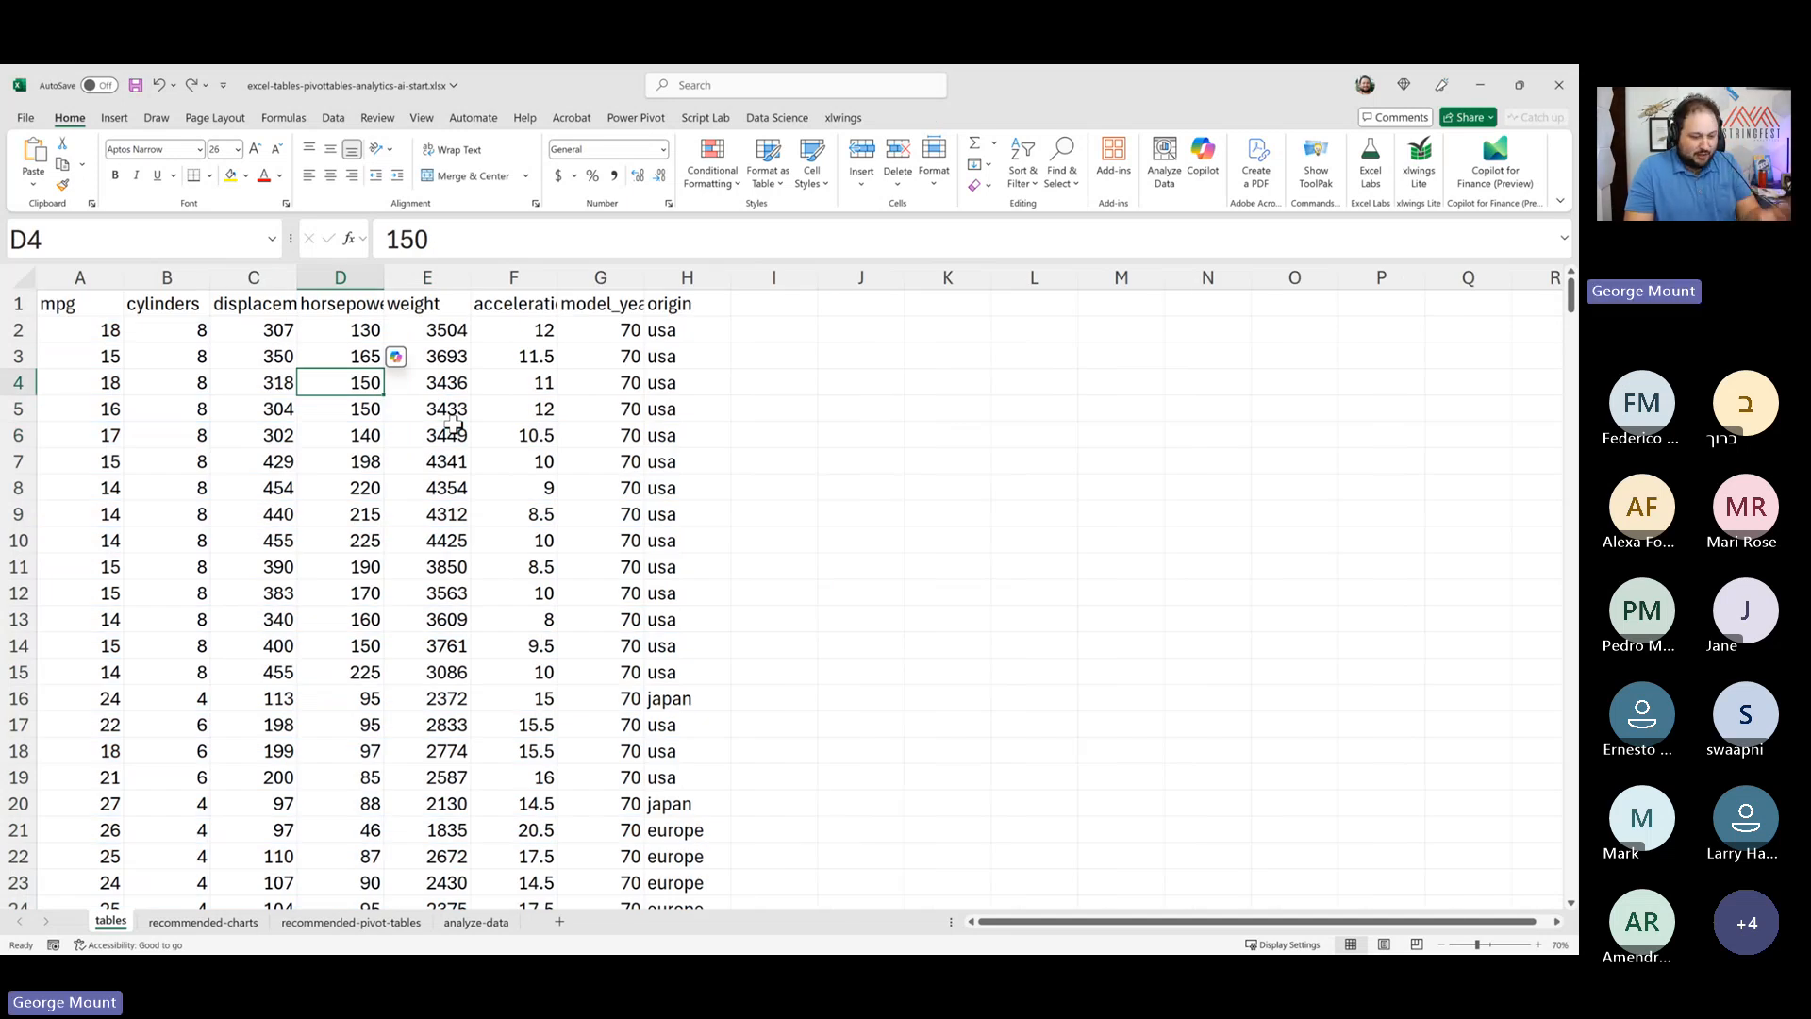
# - Create a table from the range $A$1:$H$399 with the first row as headers
pyautogui.hotkey('ctrl', 't')
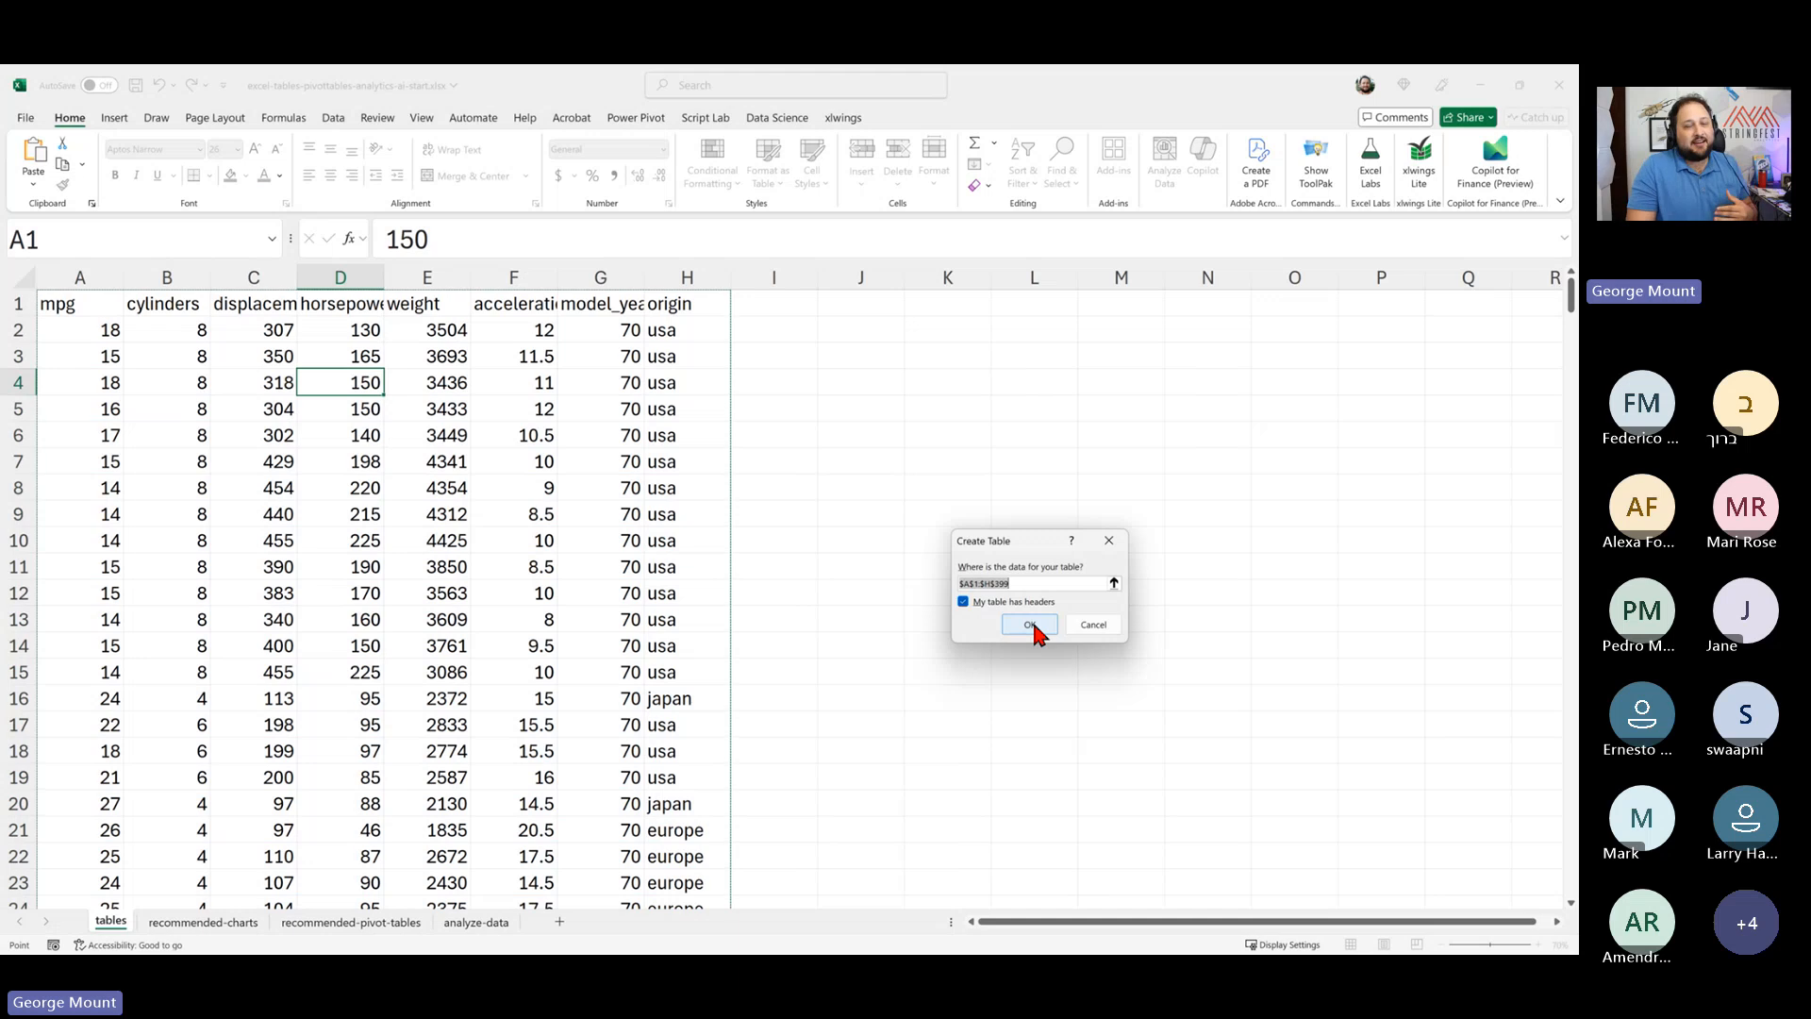
pyautogui.scroll(-20, 588, 650)
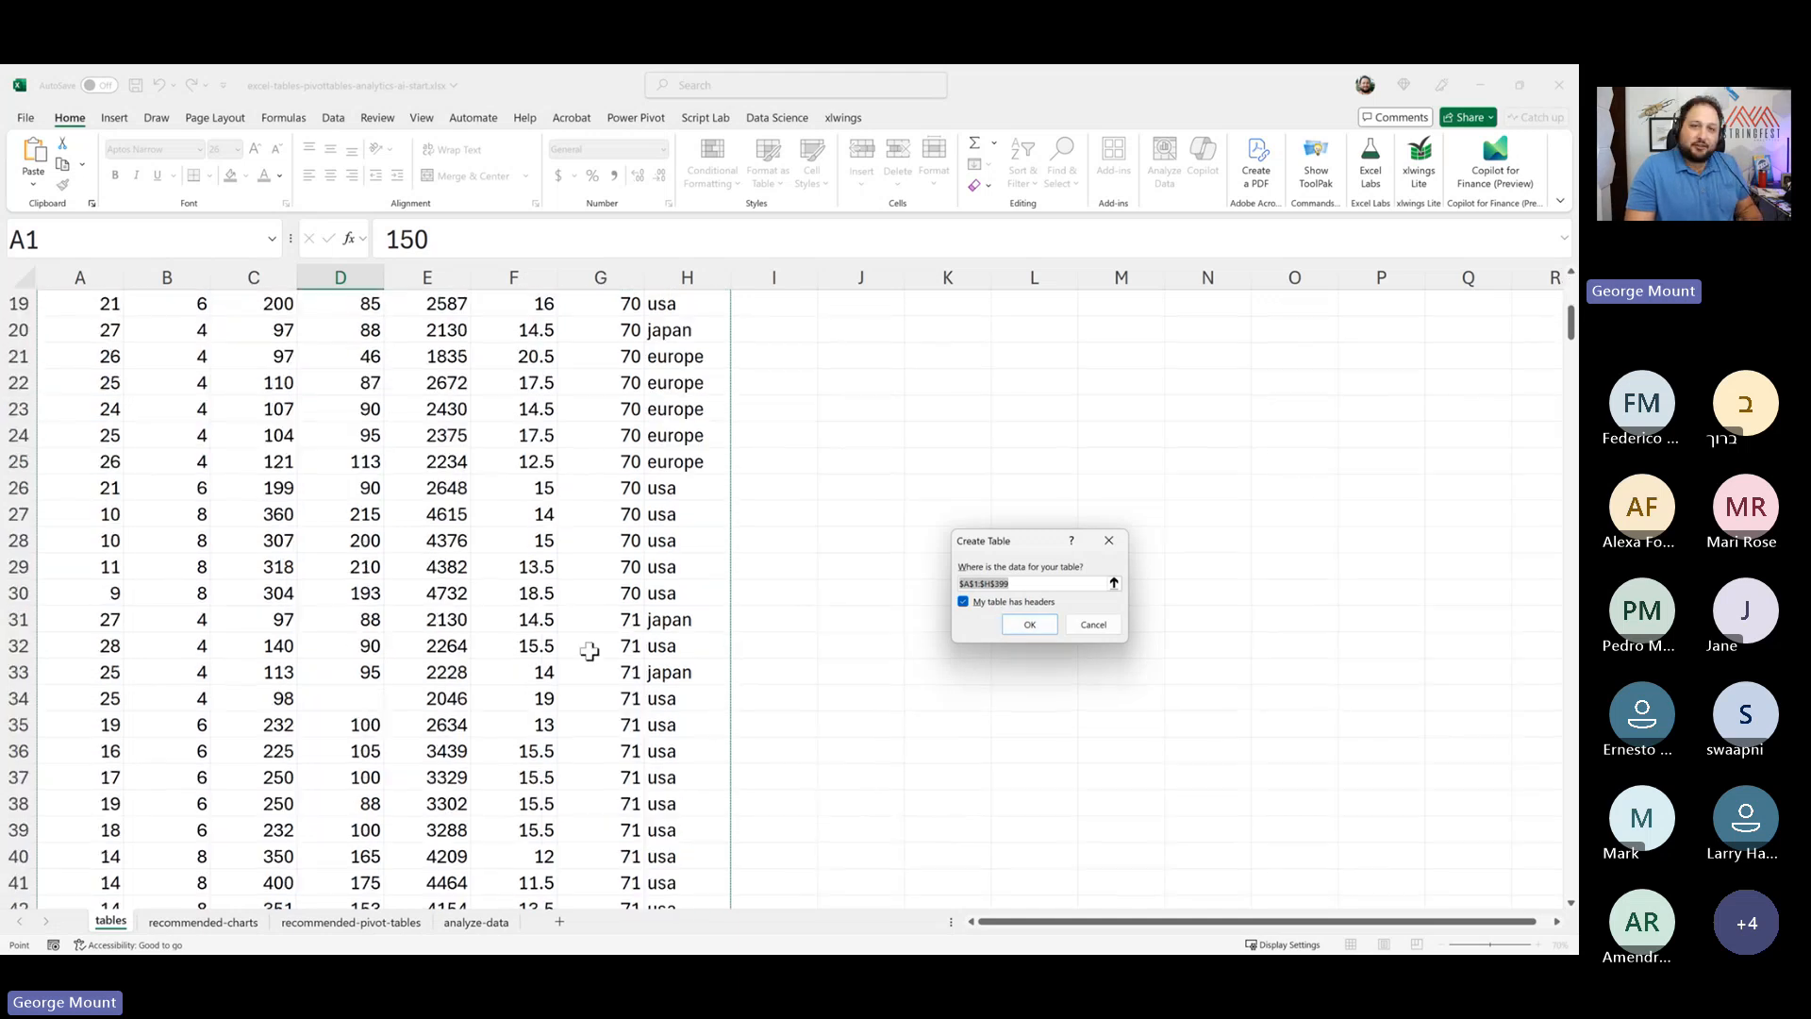
pyautogui.scroll(-20, 589, 650)
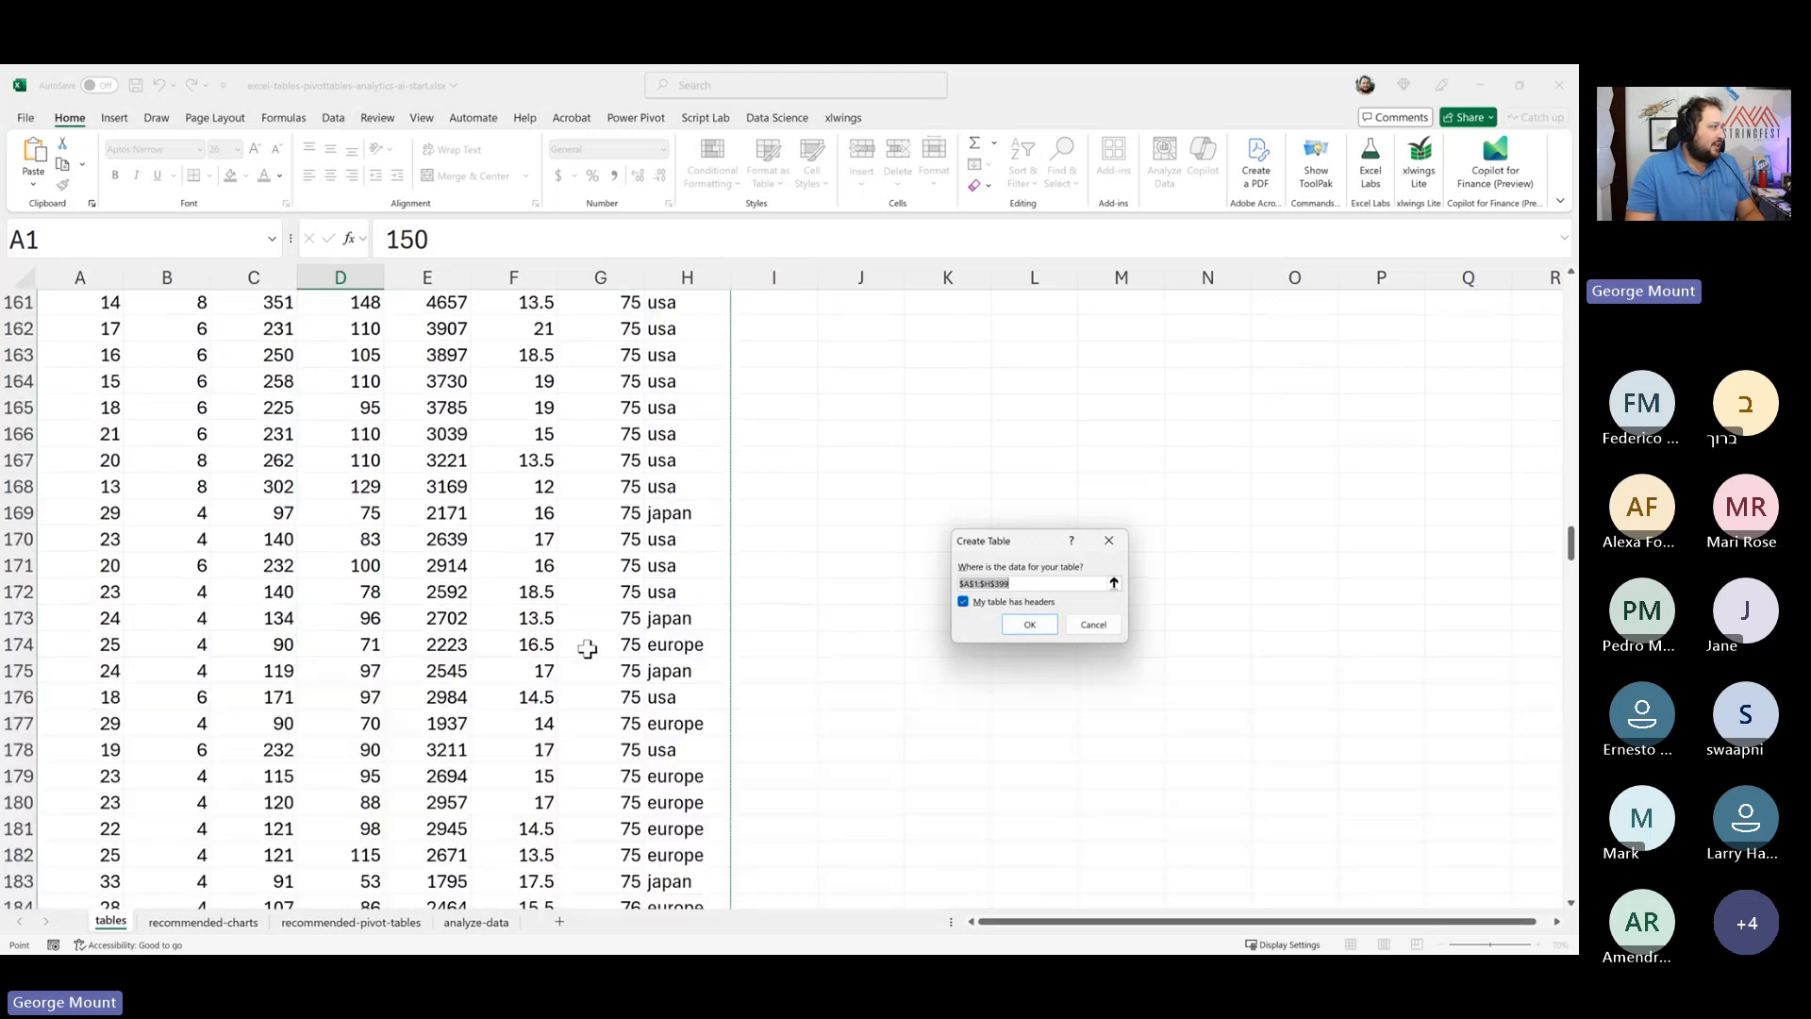
pyautogui.scroll(-19, 588, 641)
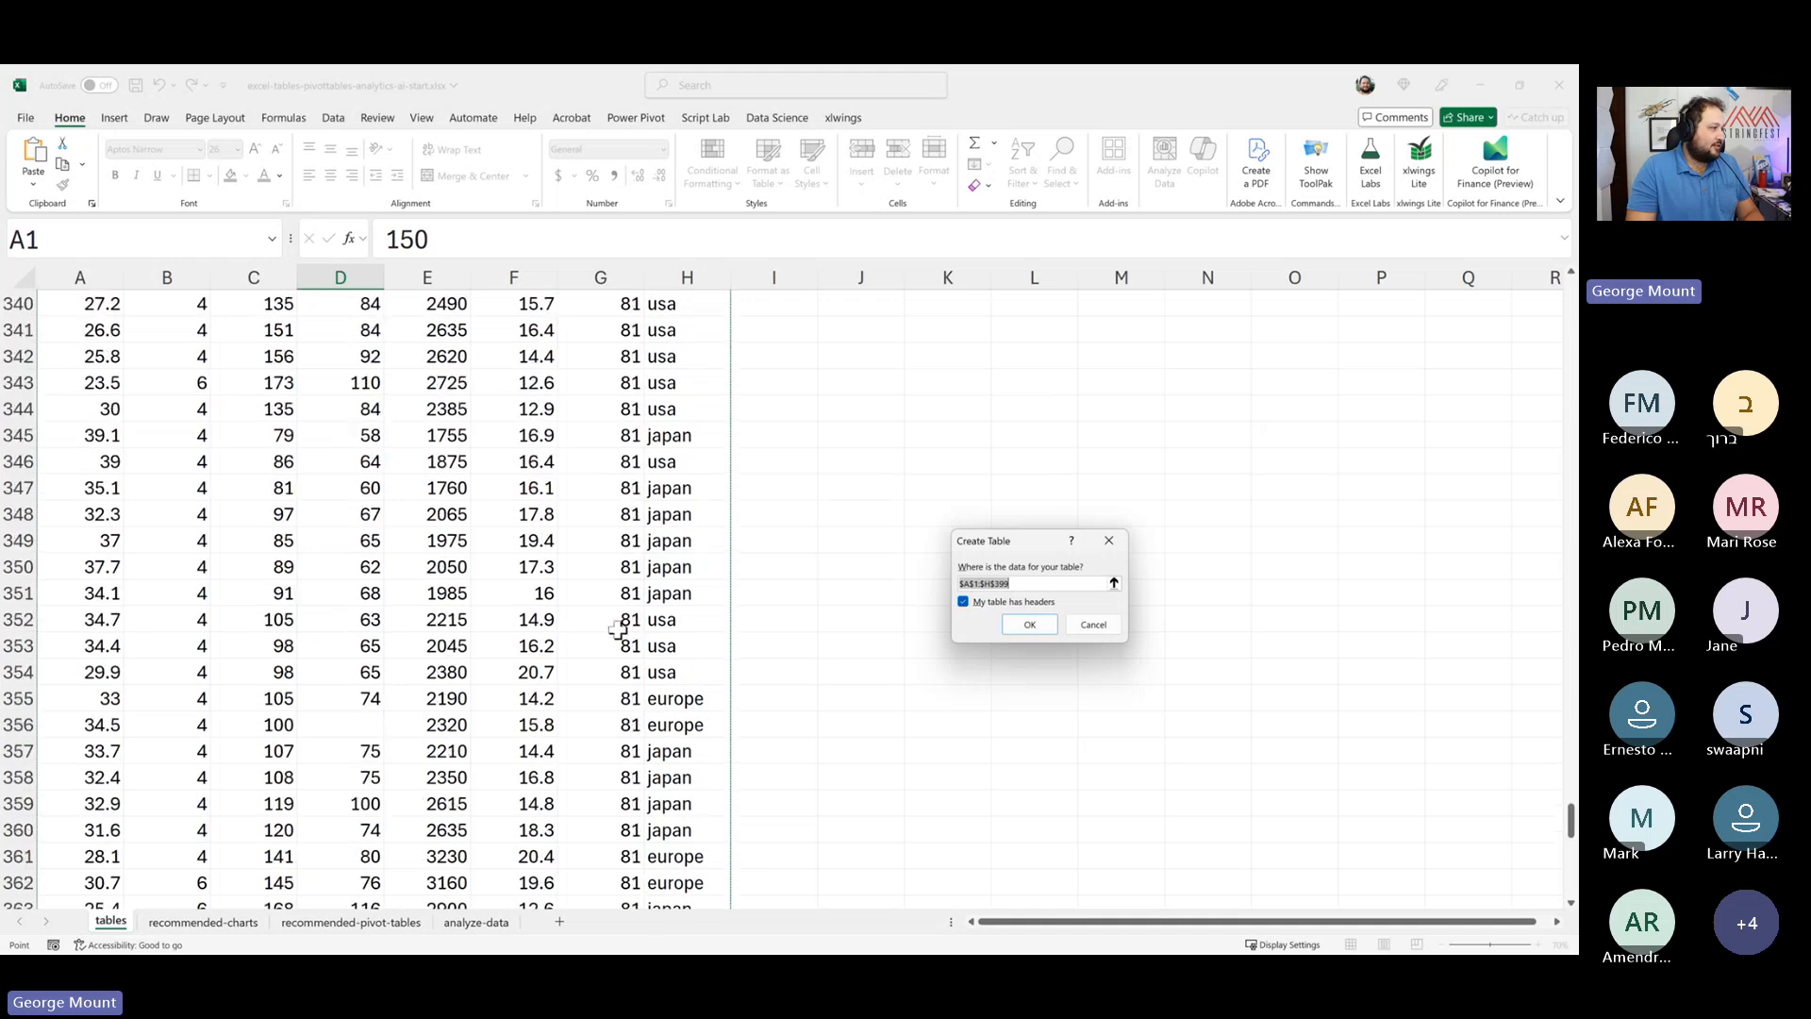
pyautogui.scroll(-19, 405, 610)
pyautogui.scroll(20, 424, 604)
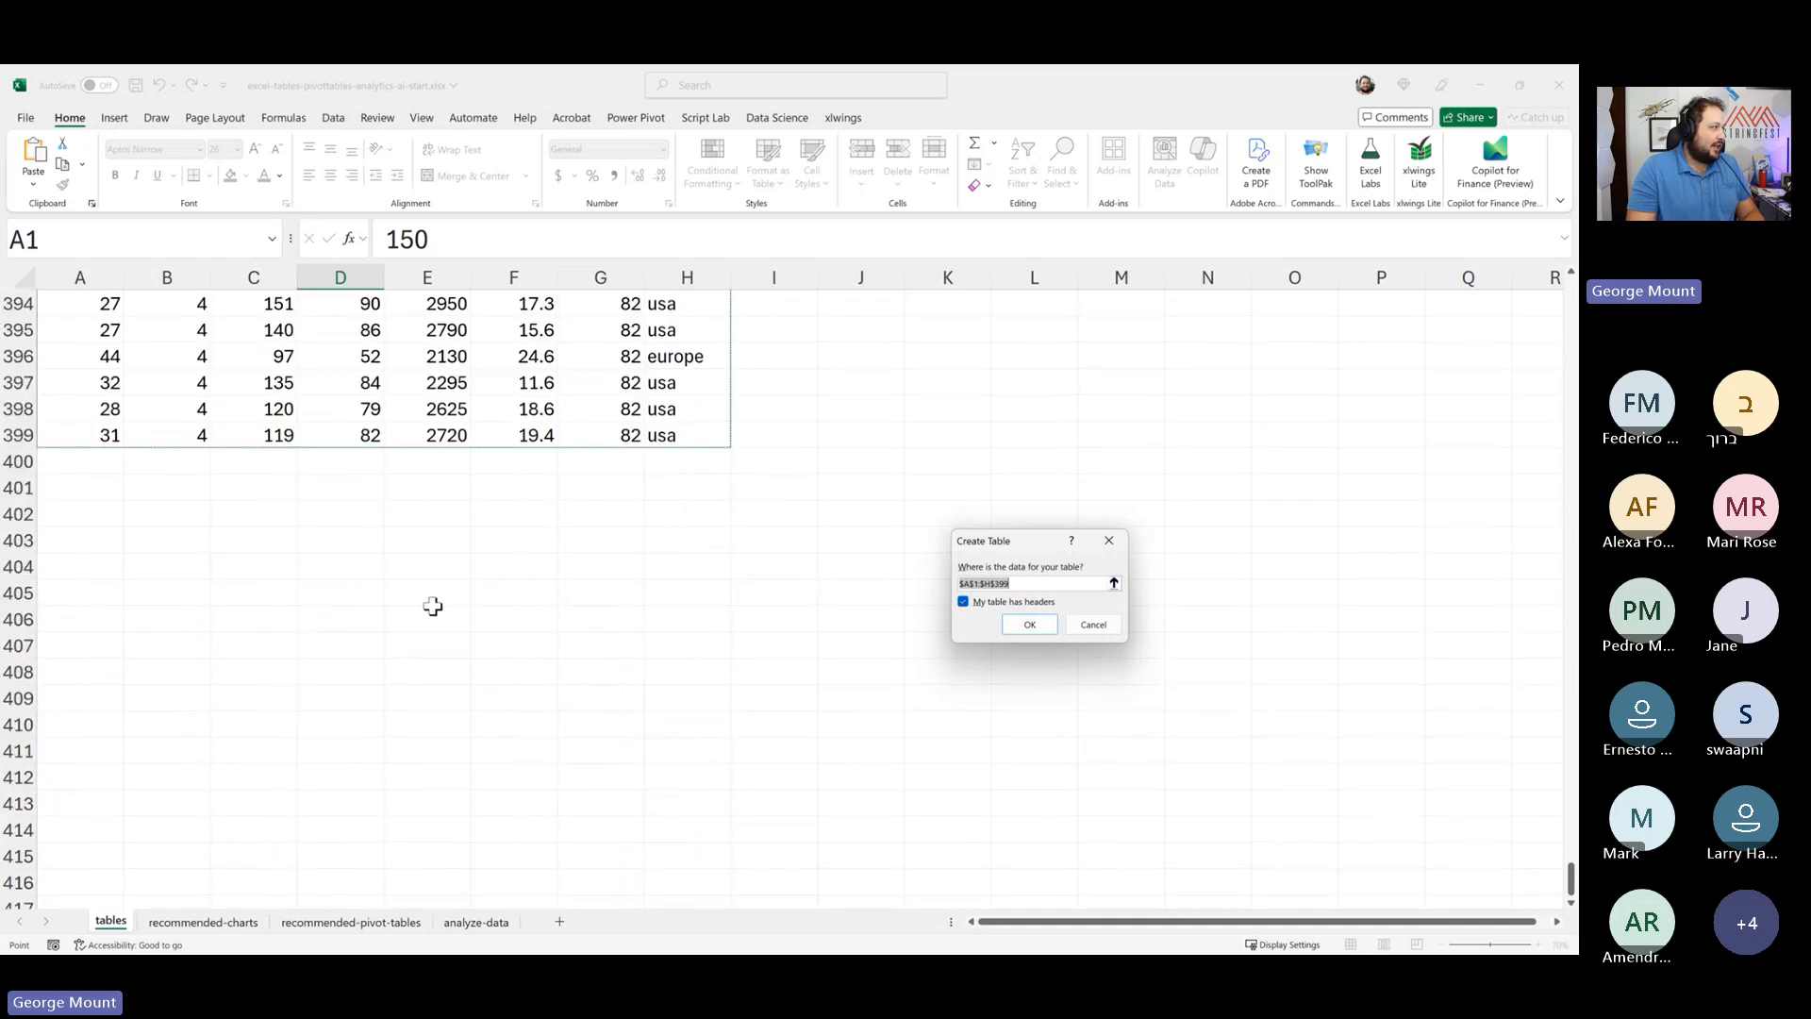
pyautogui.scroll(20, 453, 613)
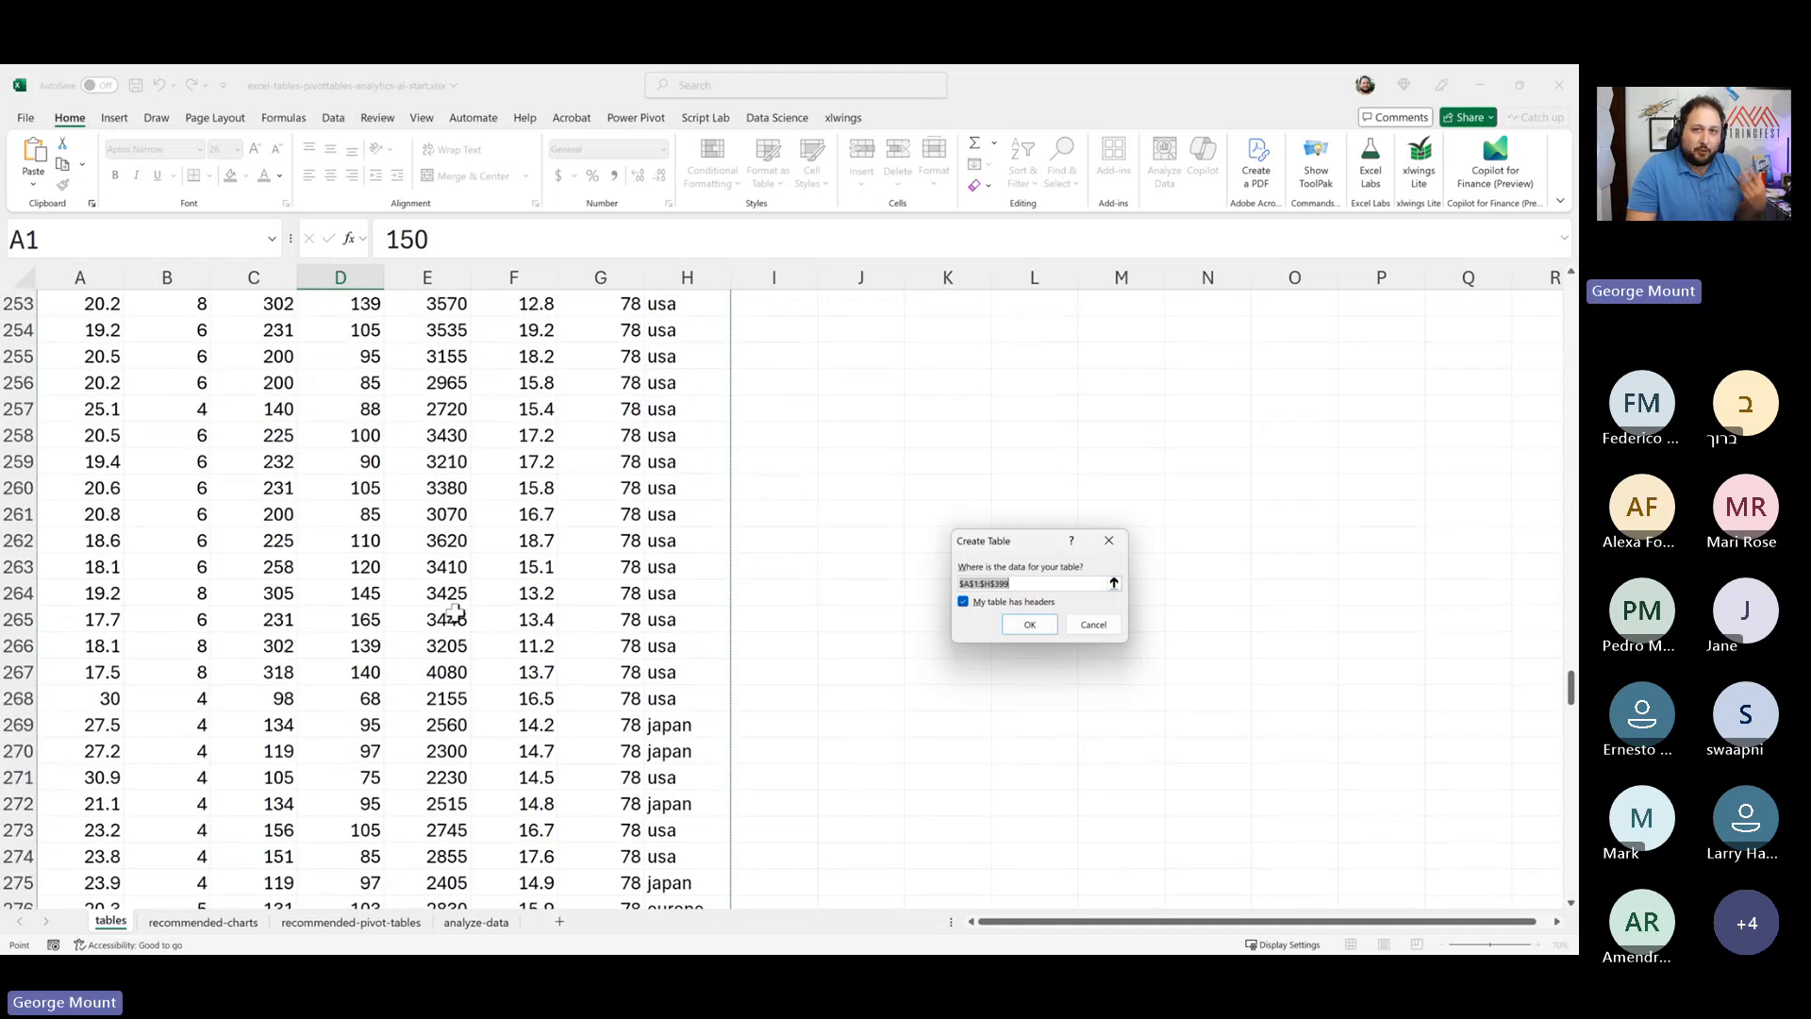
pyautogui.scroll(20, 454, 613)
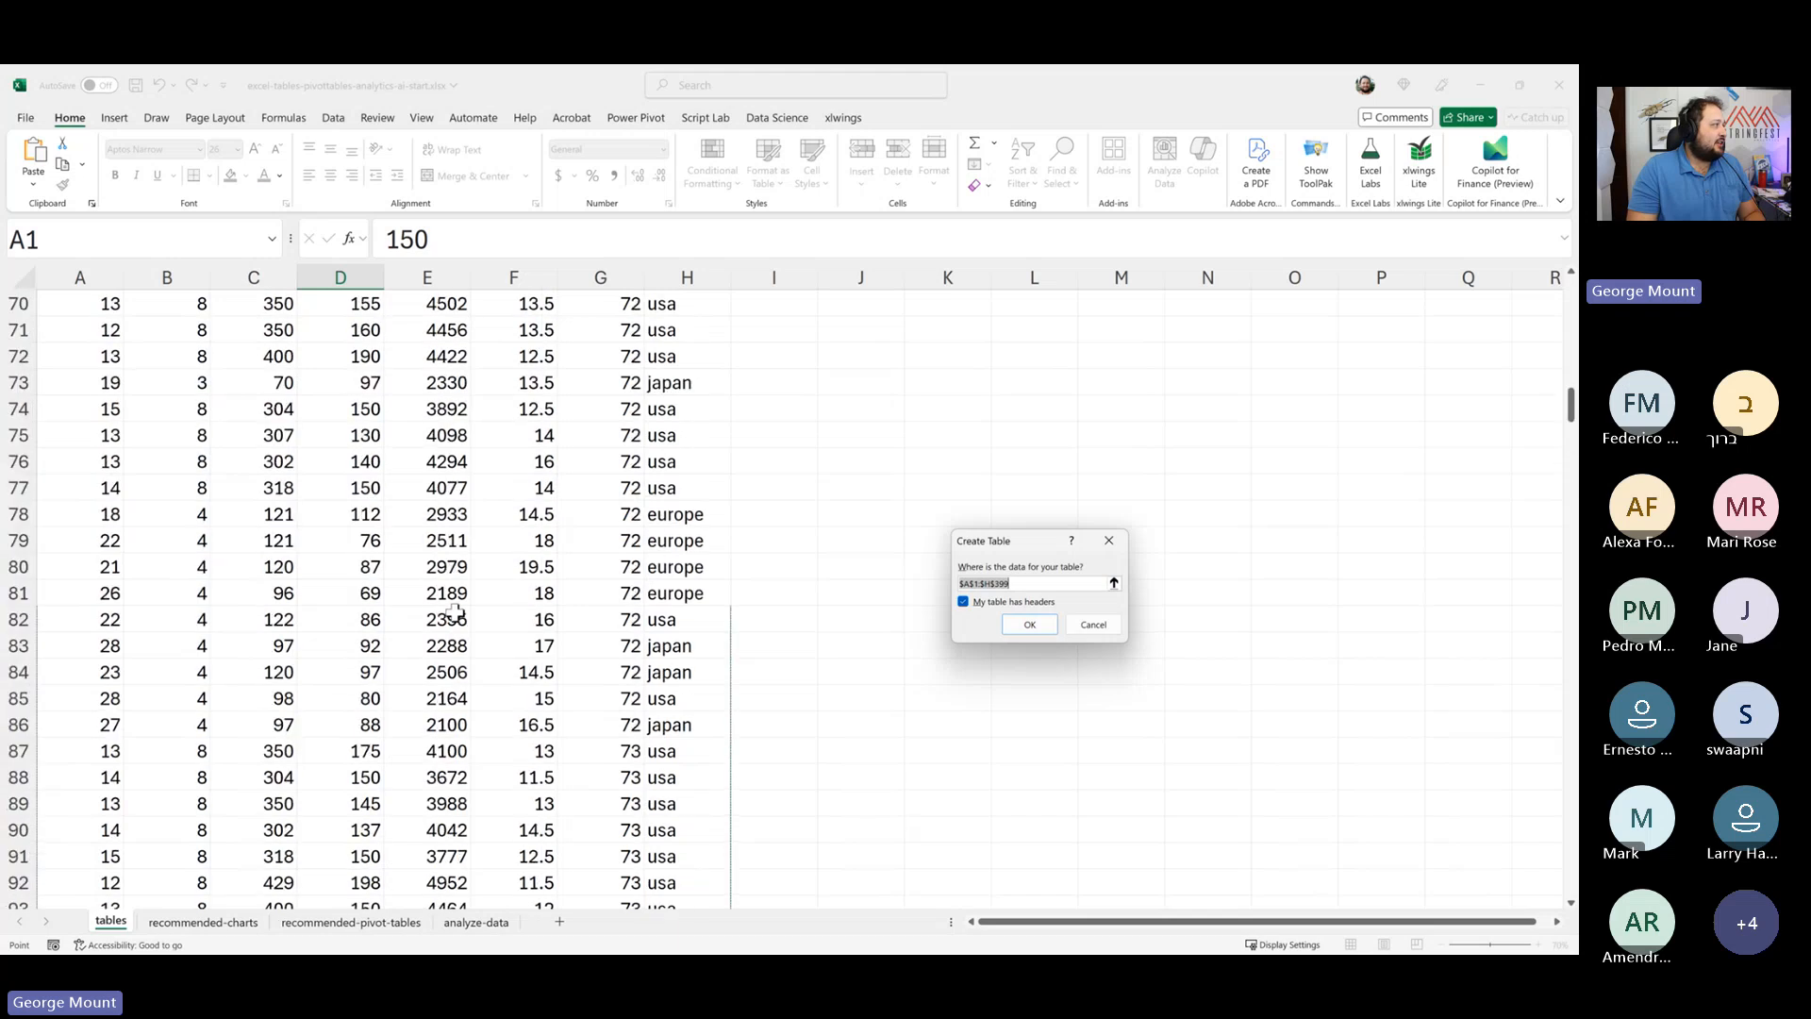
pyautogui.click(1027, 624)
pyautogui.click(1043, 539)
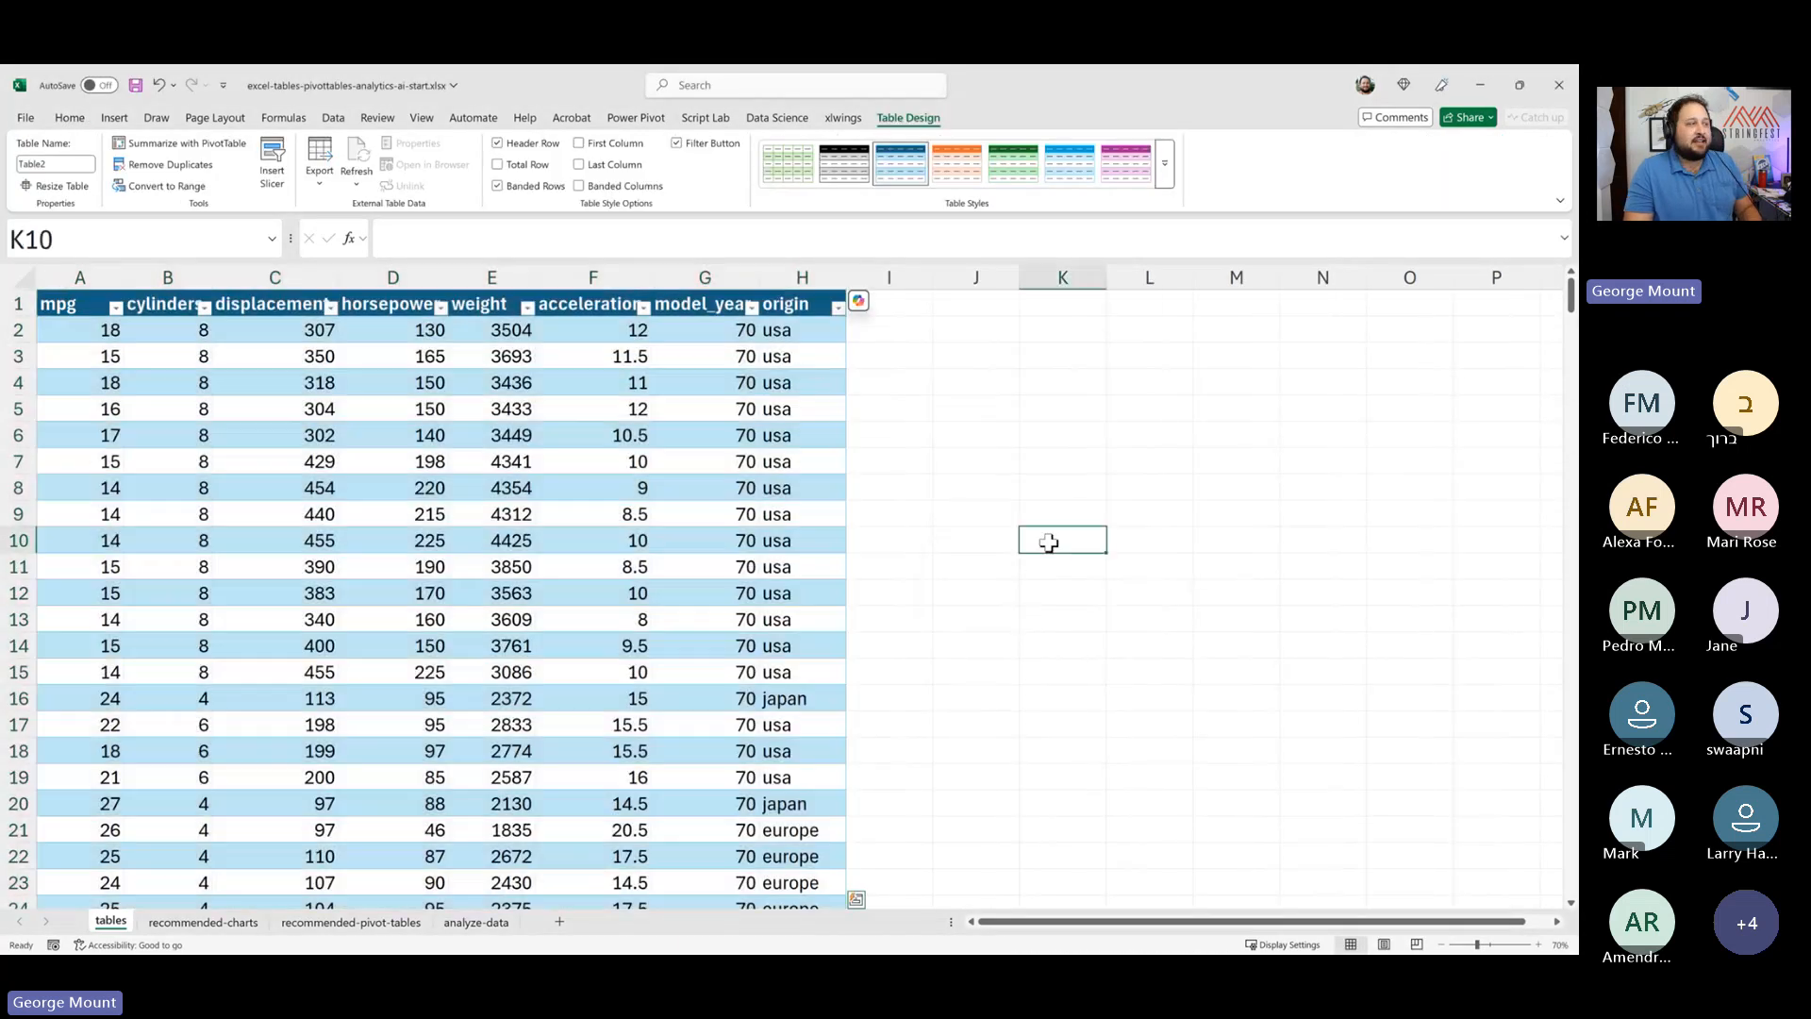
pyautogui.click(736, 472)
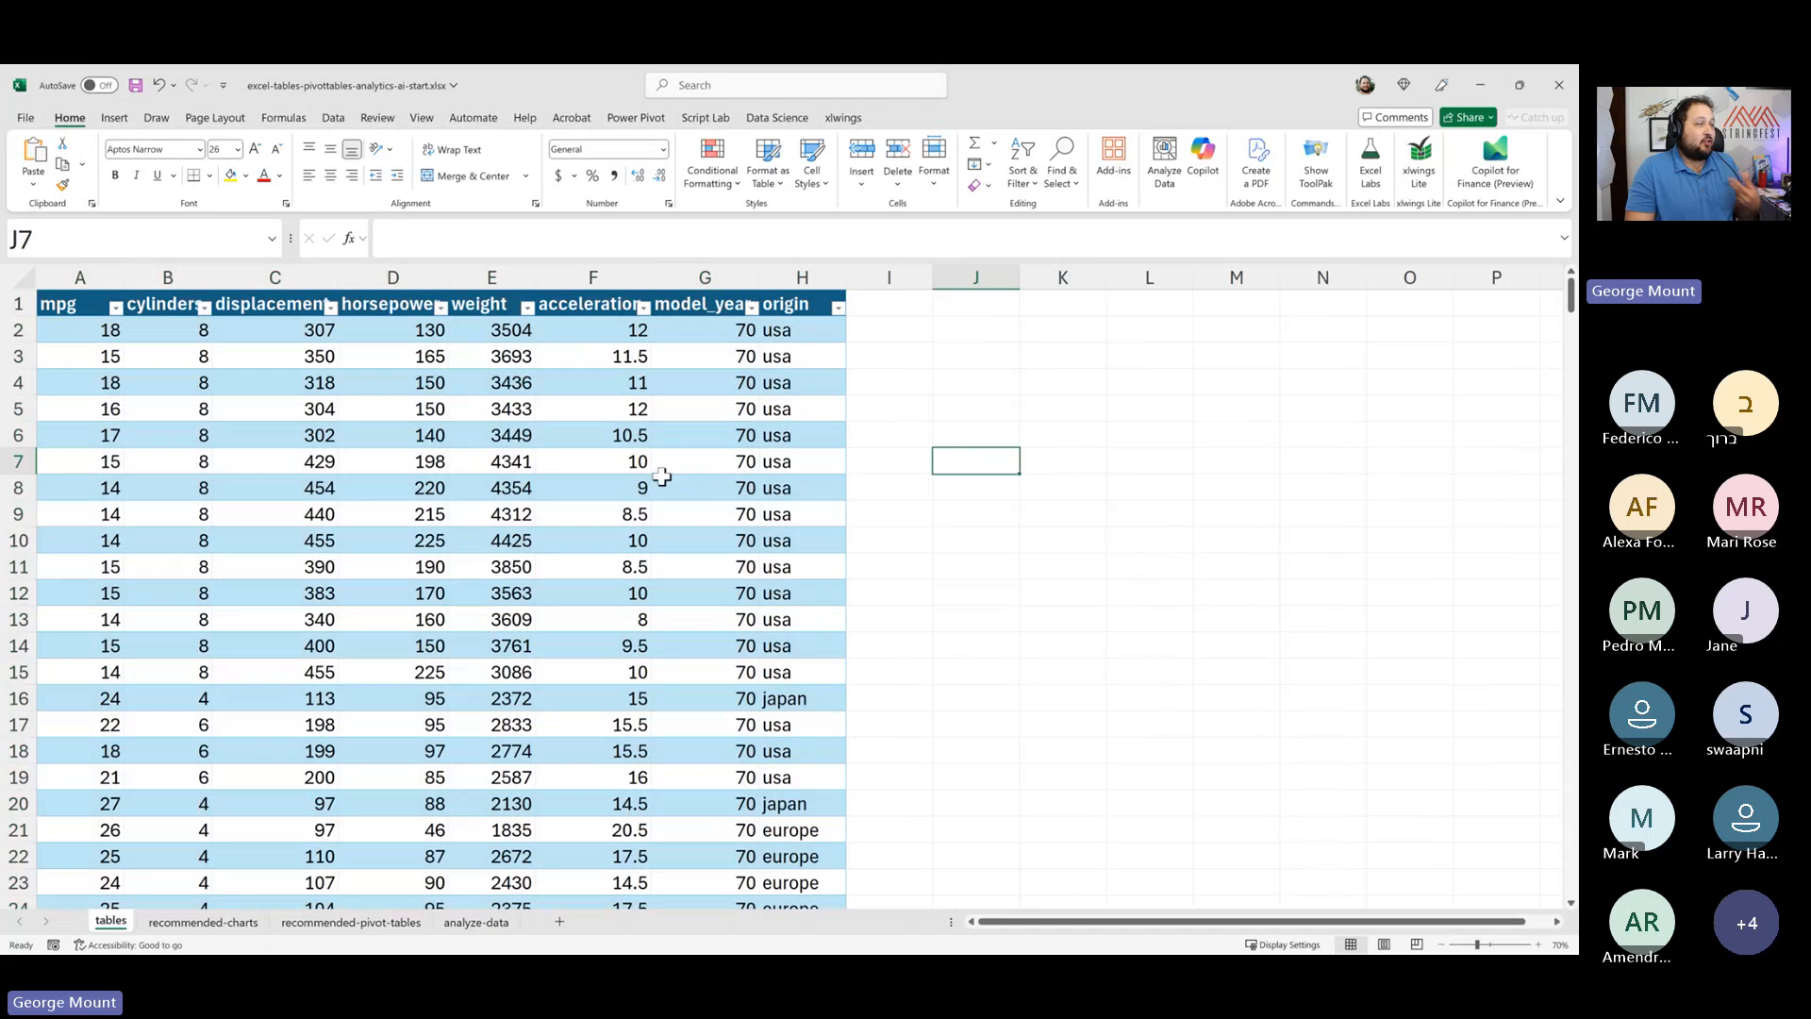
pyautogui.click(712, 478)
pyautogui.click(1078, 418)
pyautogui.click(712, 455)
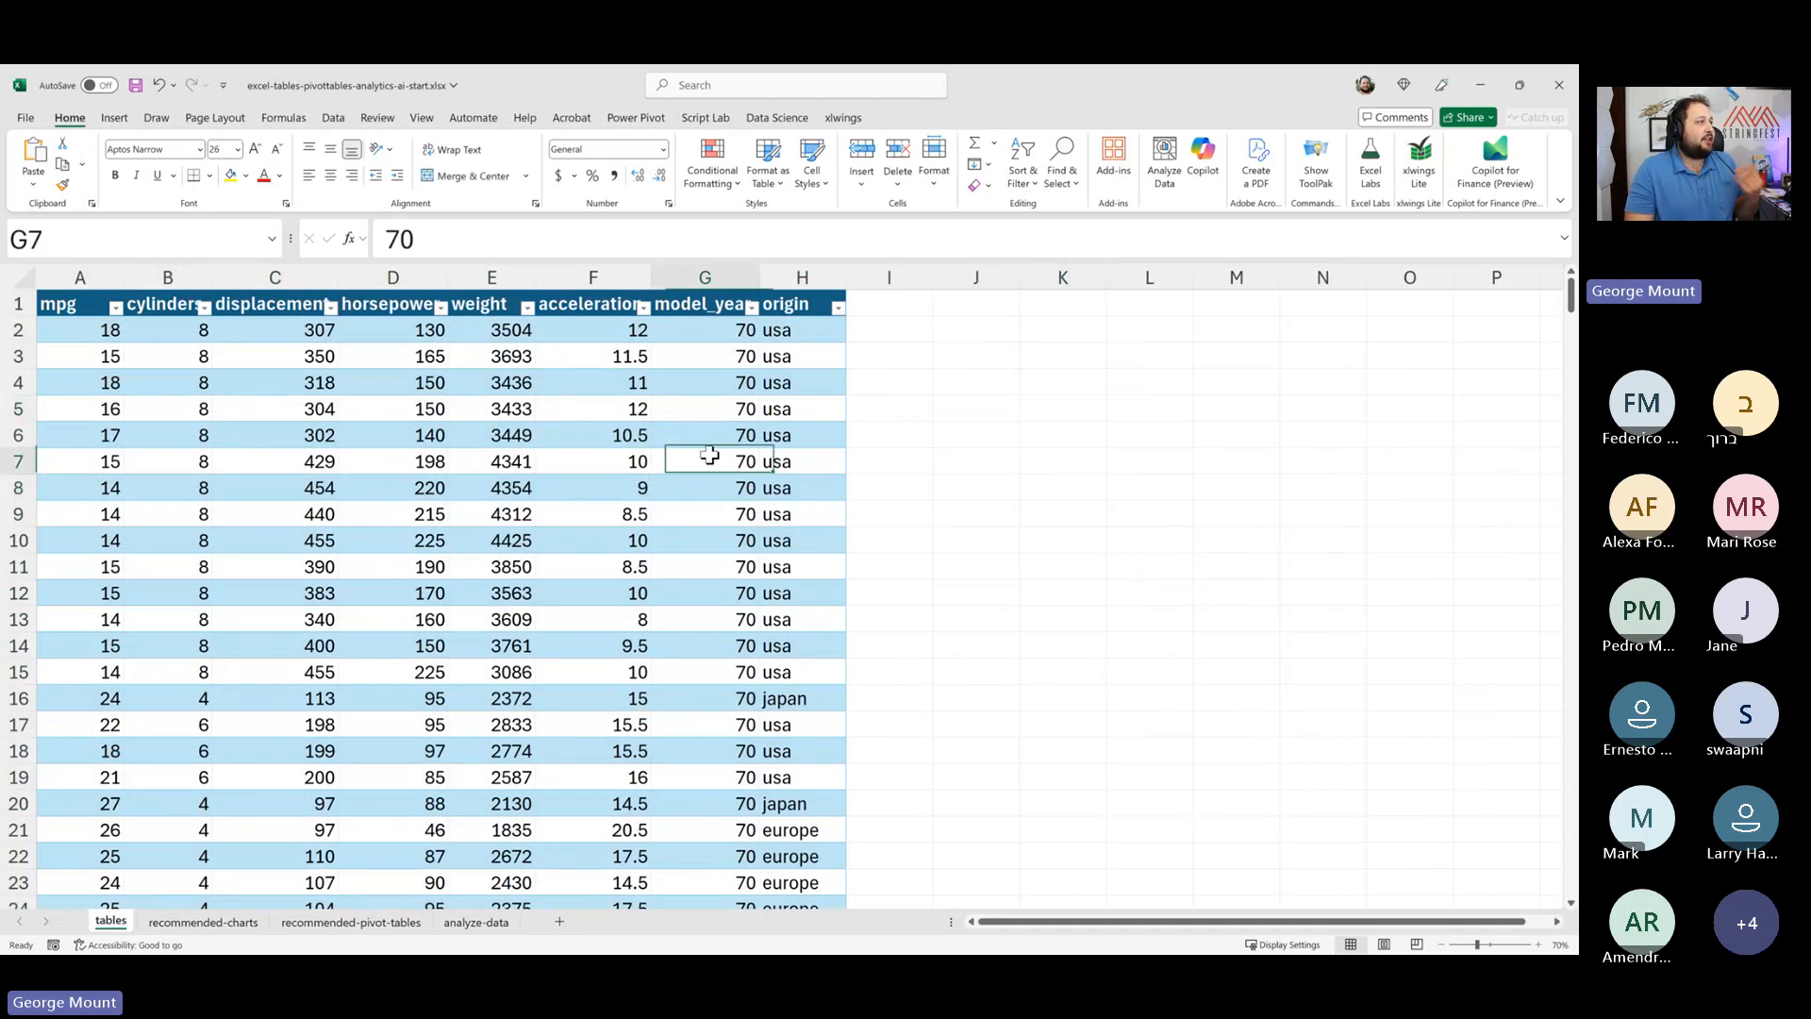
pyautogui.click(1063, 459)
pyautogui.click(743, 454)
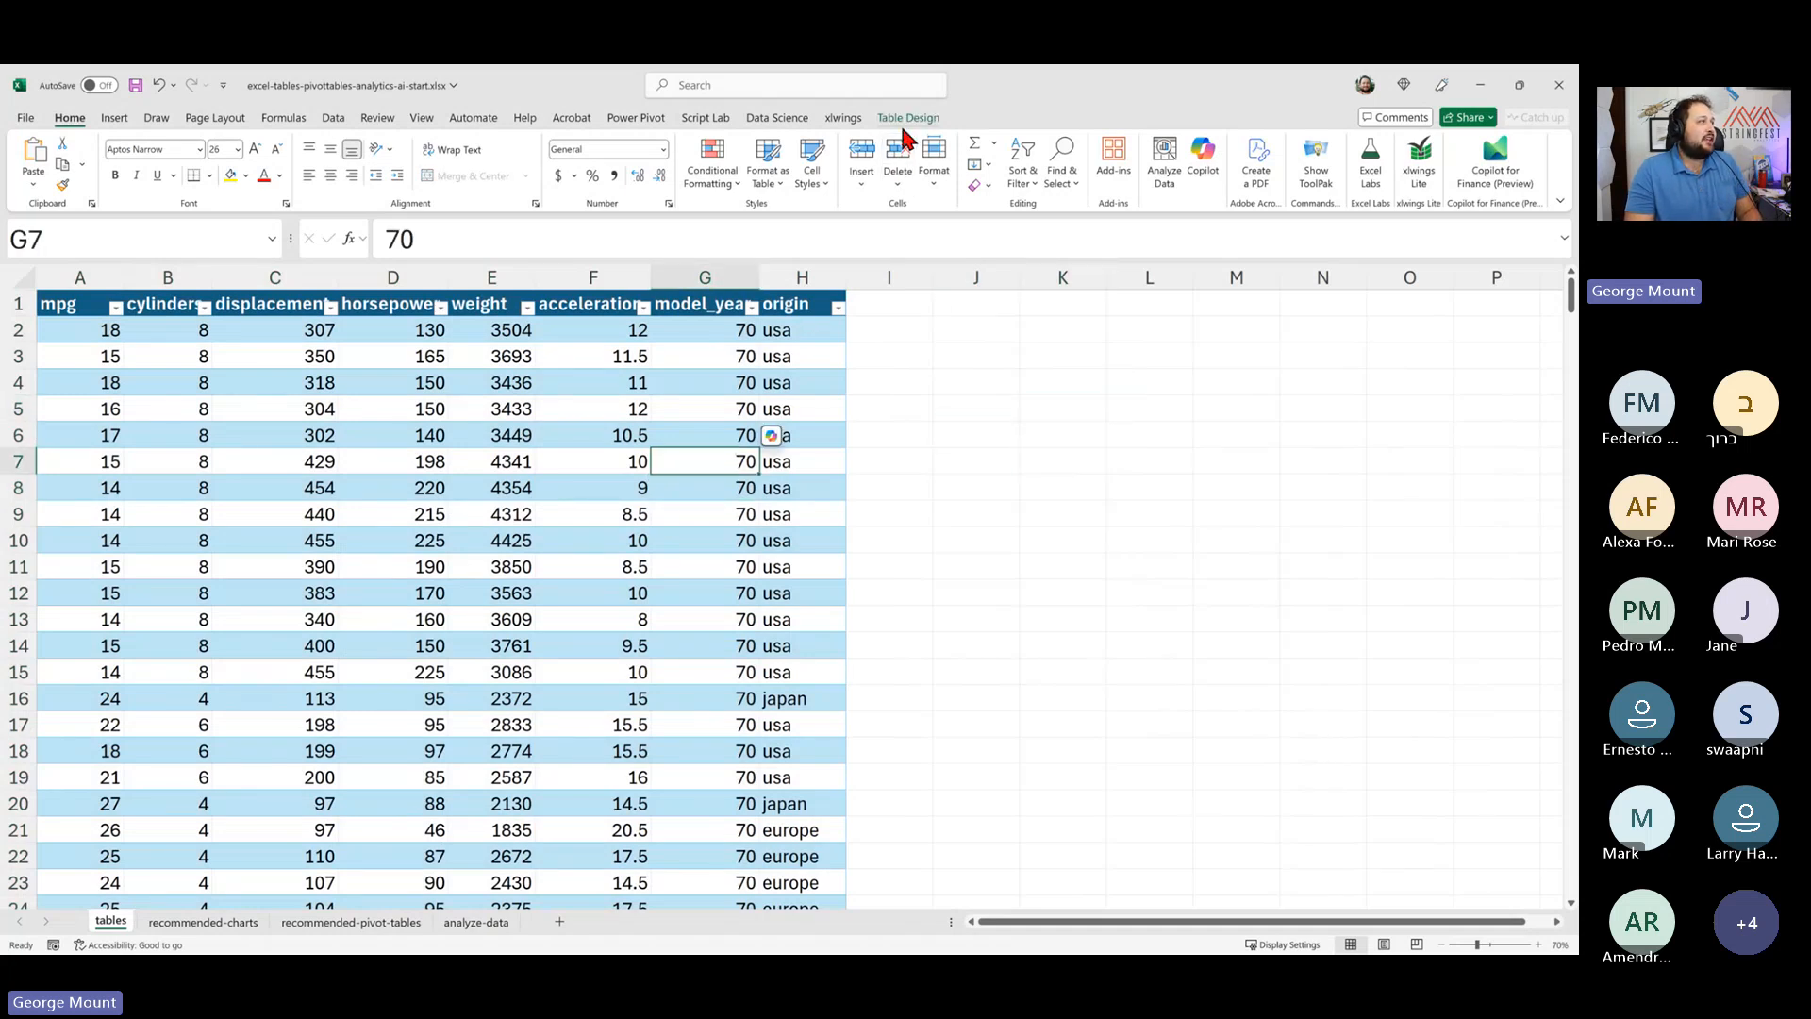
# - Browse the table style gallery and switch the table's filter buttons off and back on
pyautogui.click(906, 120)
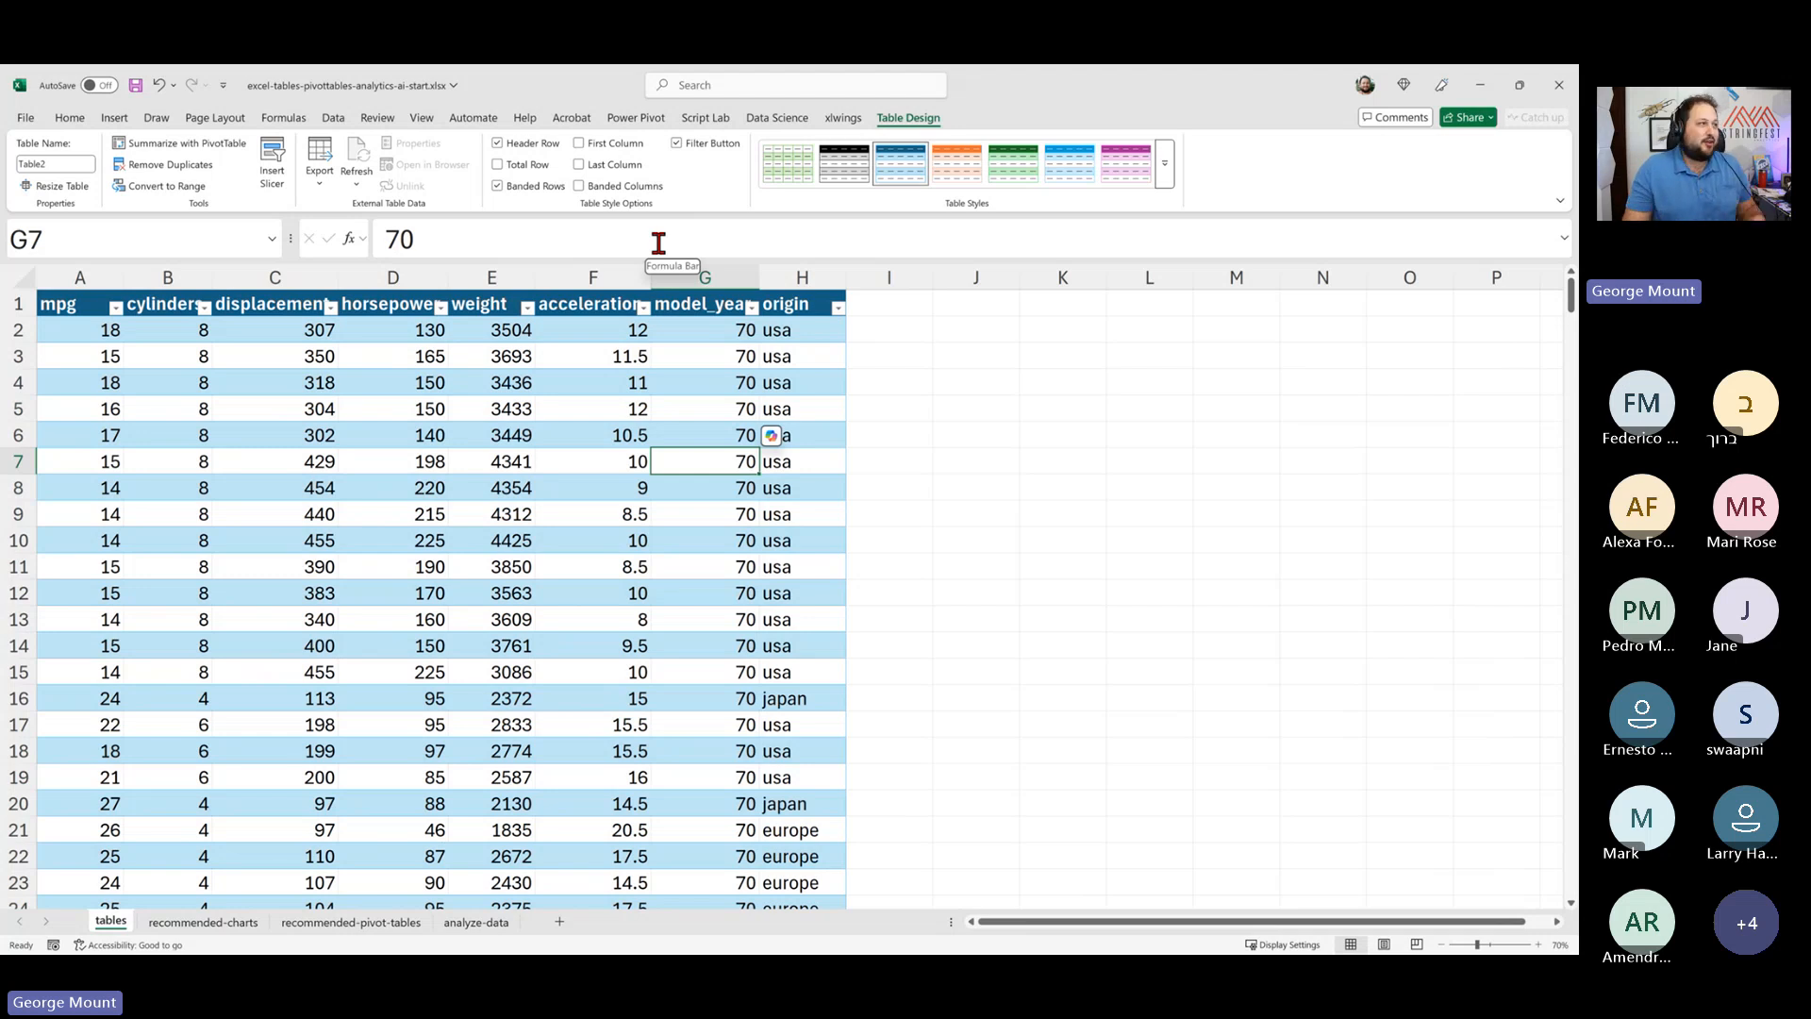
pyautogui.click(1037, 401)
pyautogui.click(627, 408)
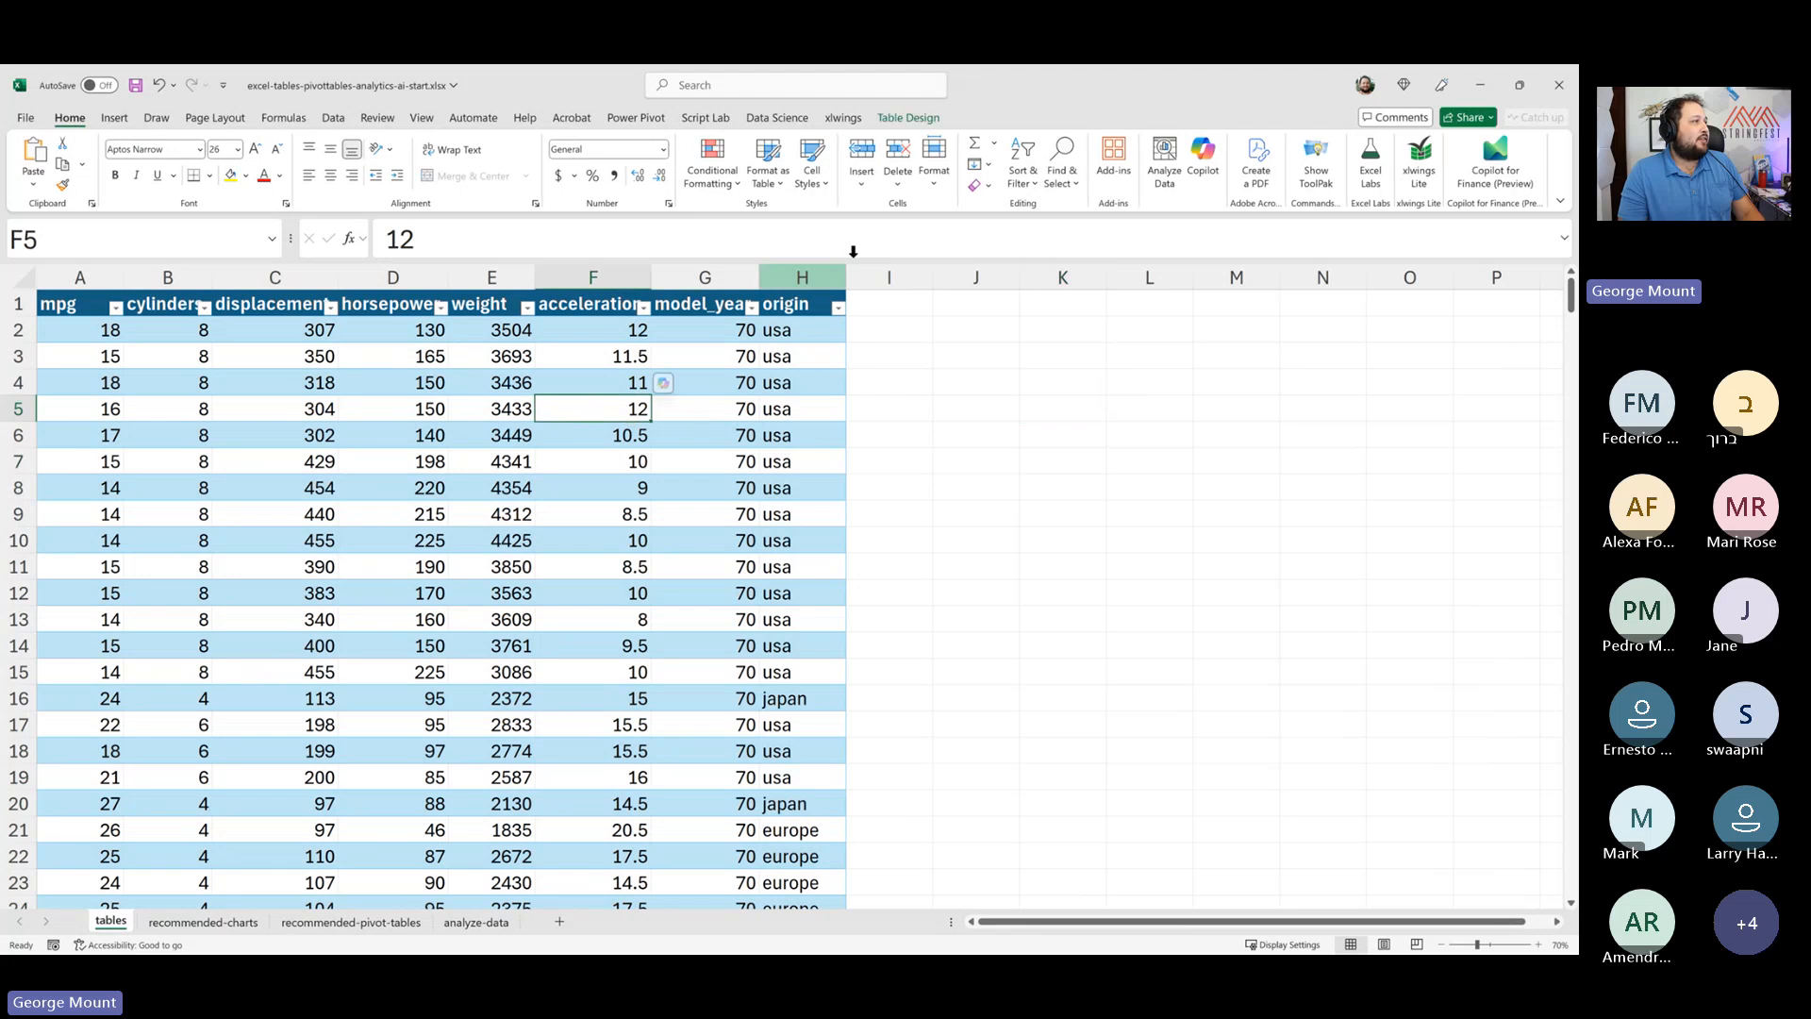
pyautogui.click(819, 358)
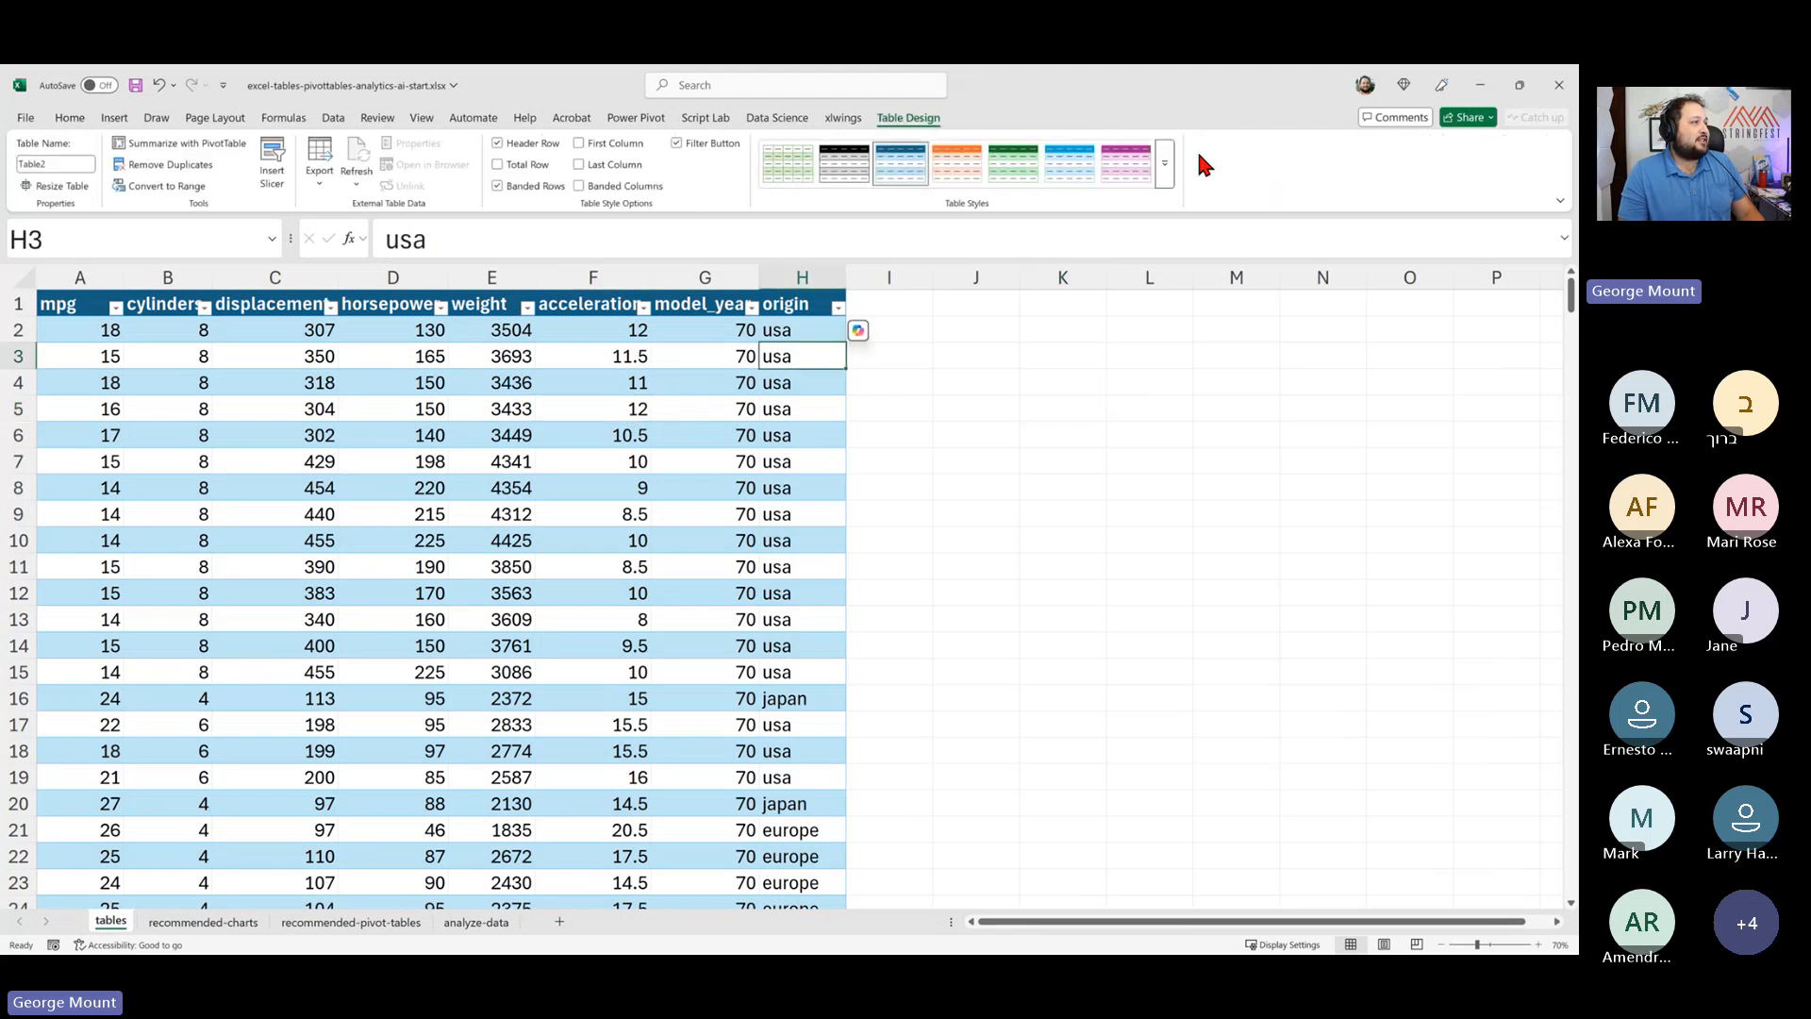
pyautogui.click(1165, 164)
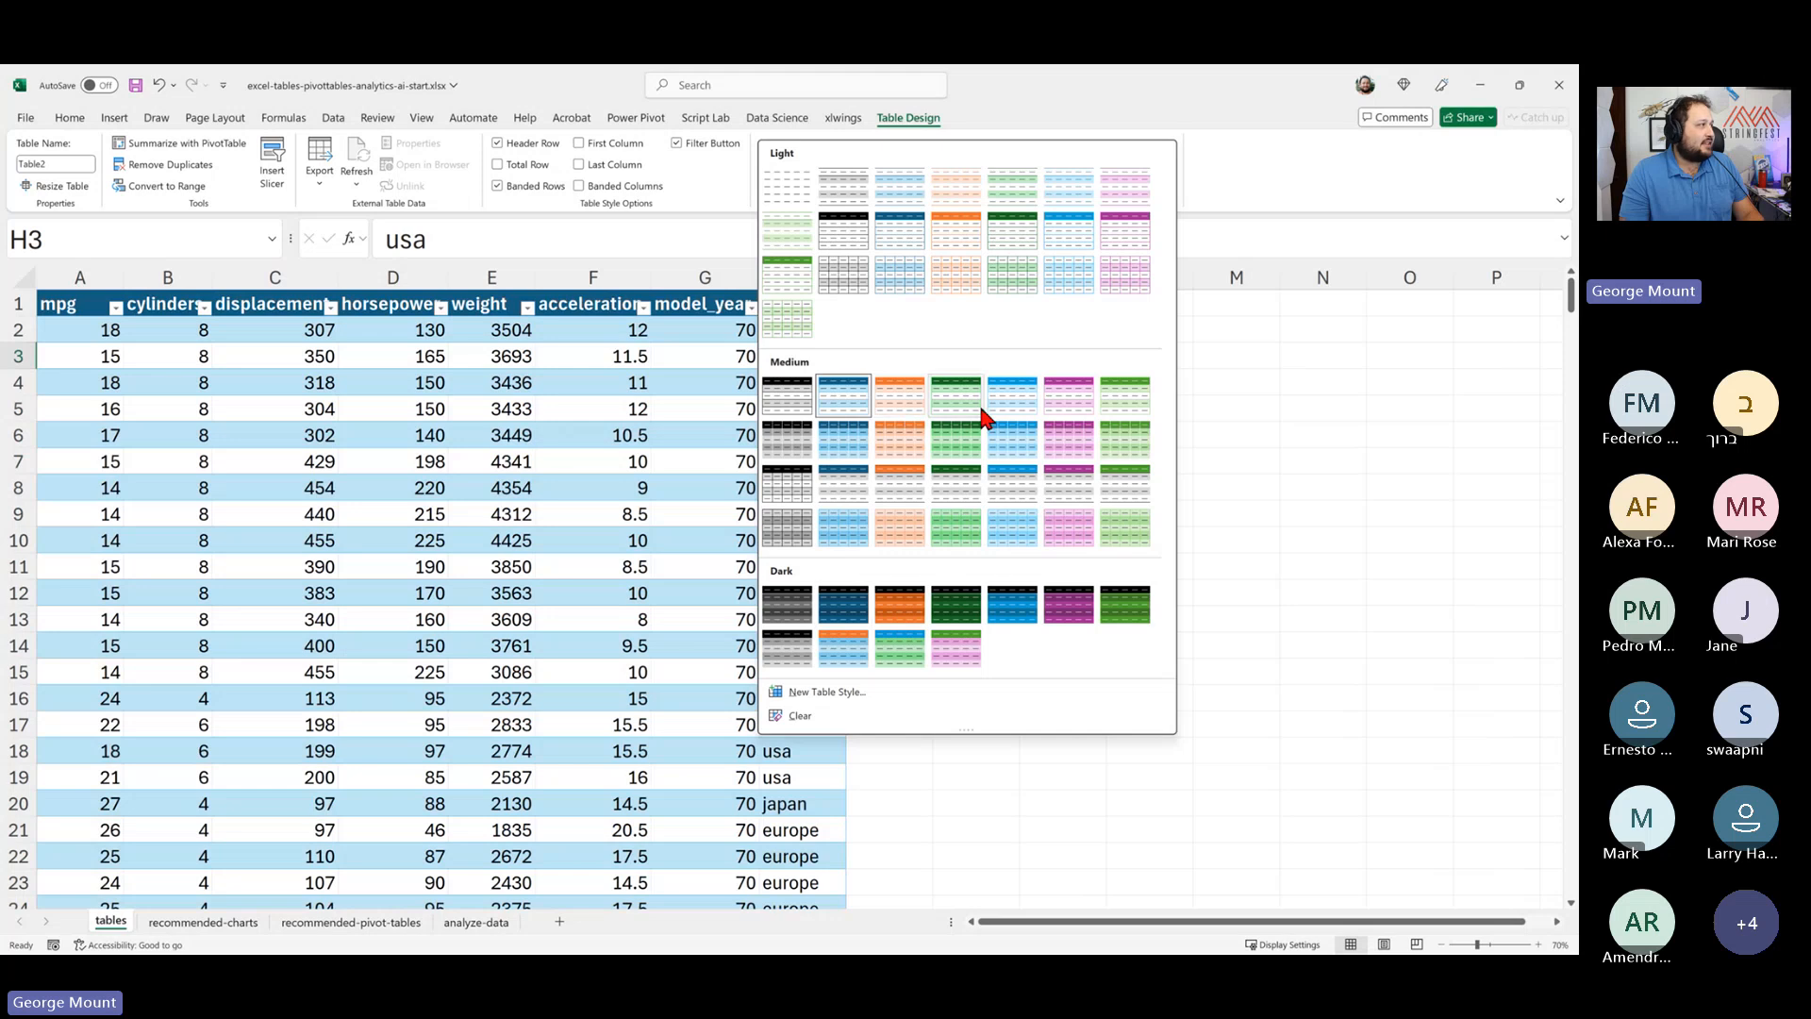
pyautogui.click(1332, 351)
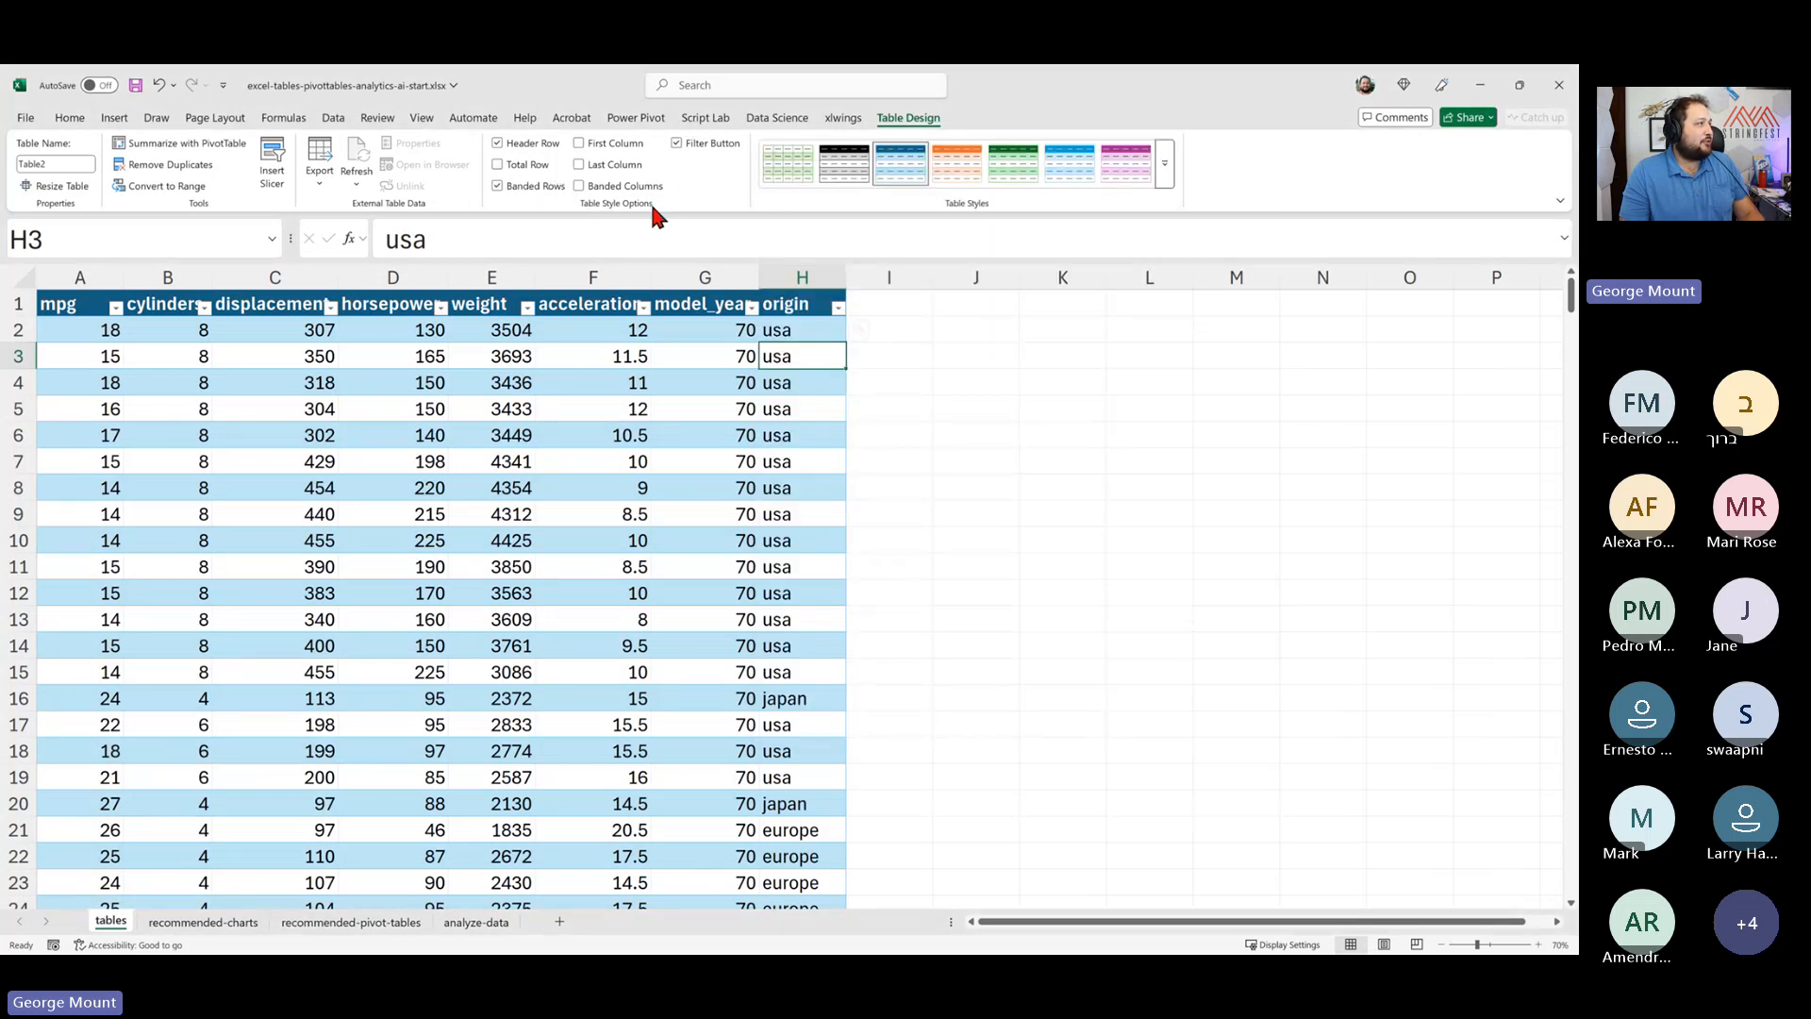
pyautogui.click(699, 145)
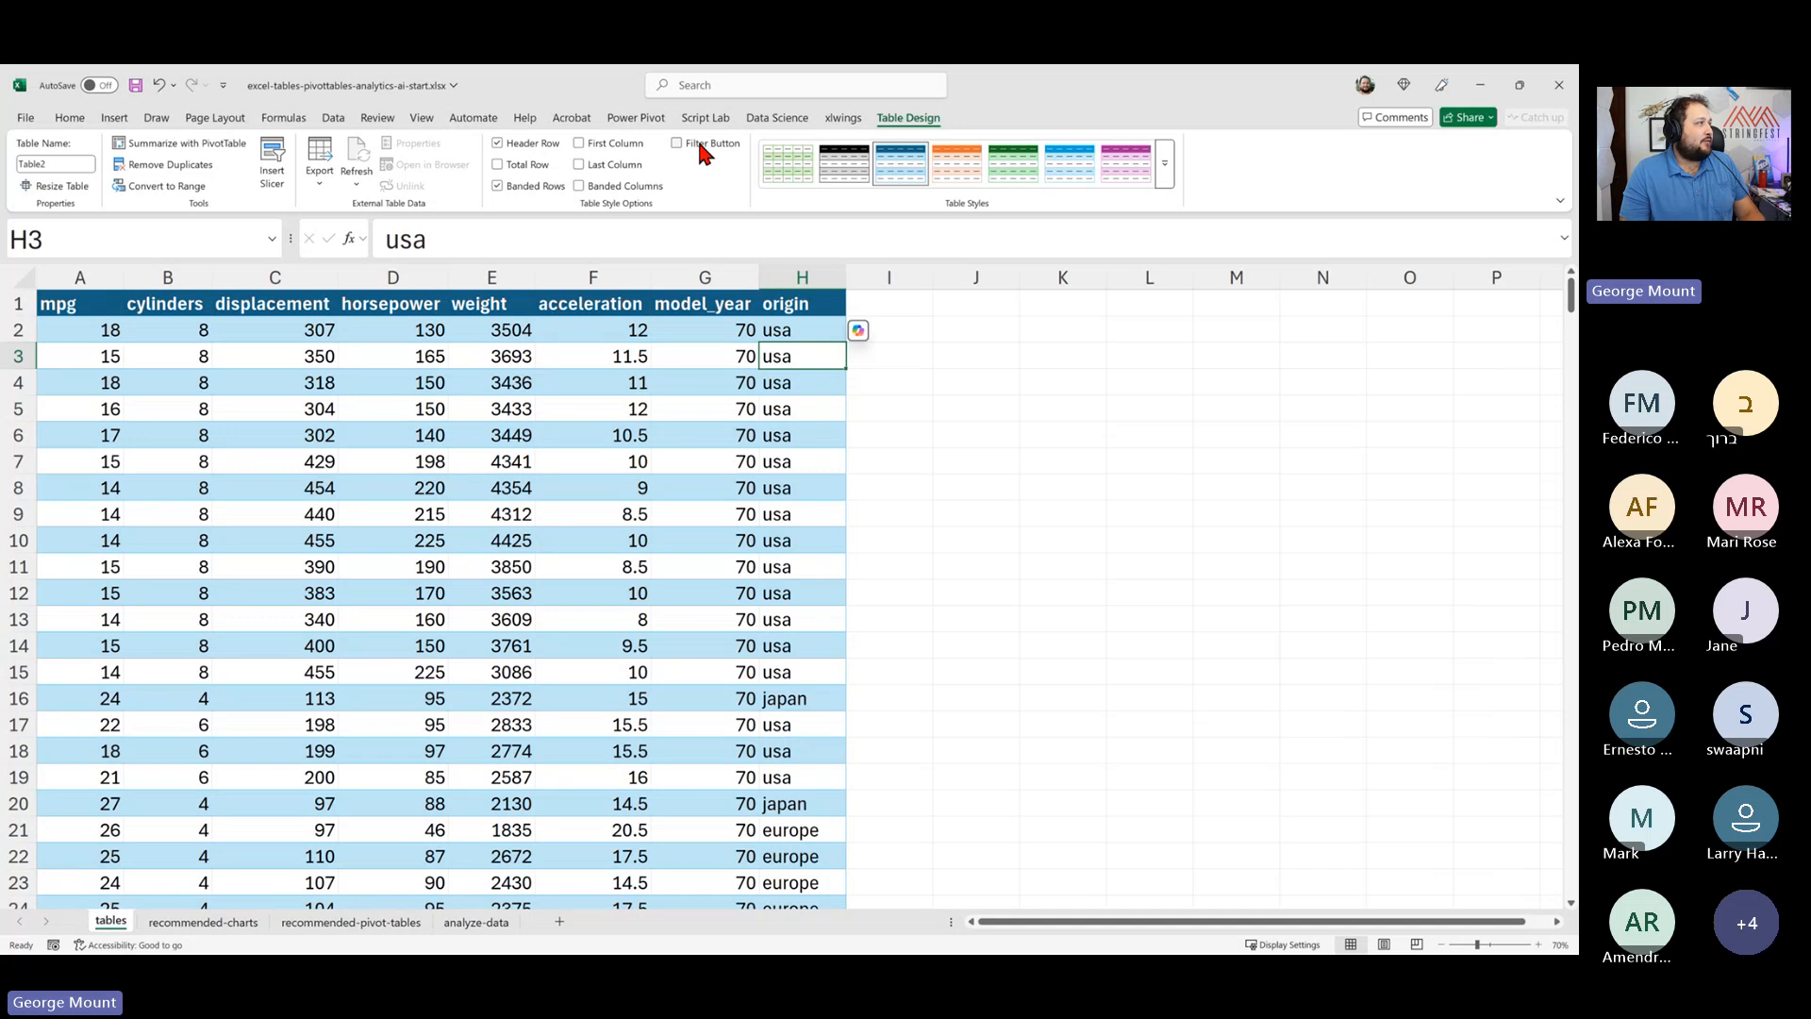
pyautogui.click(699, 145)
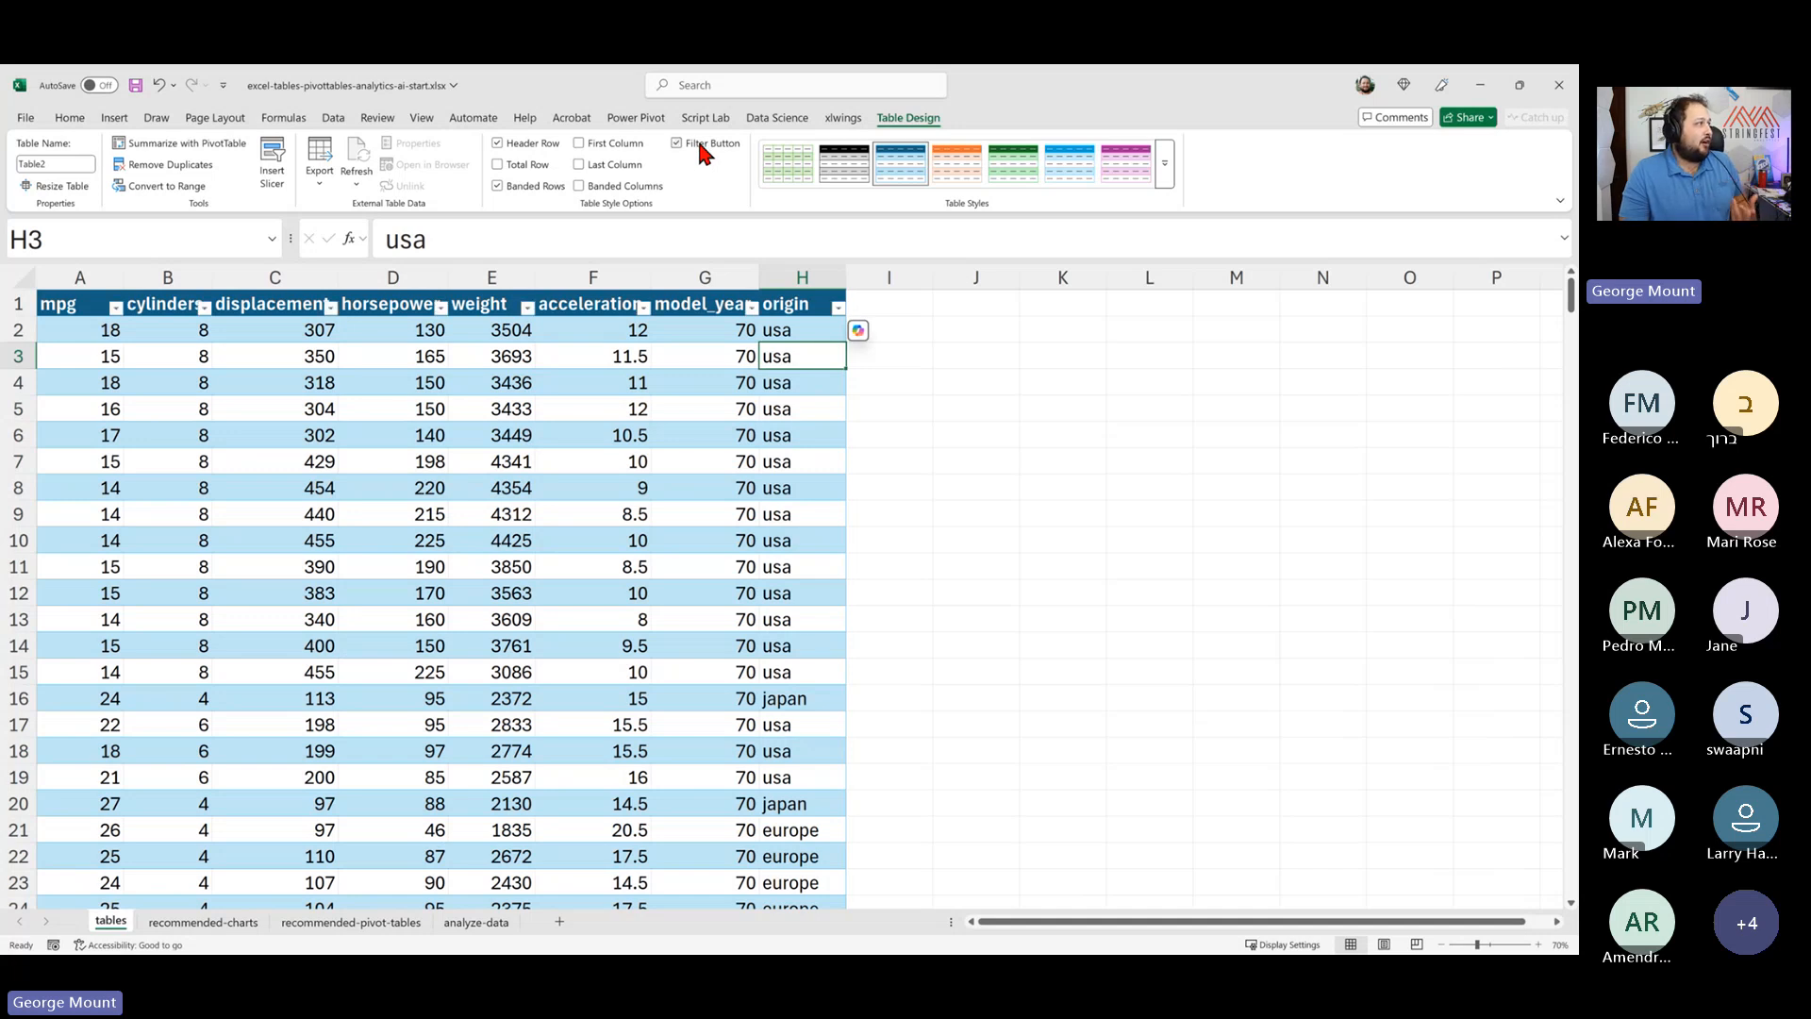
# - Turn the table's filter buttons off
pyautogui.click(699, 146)
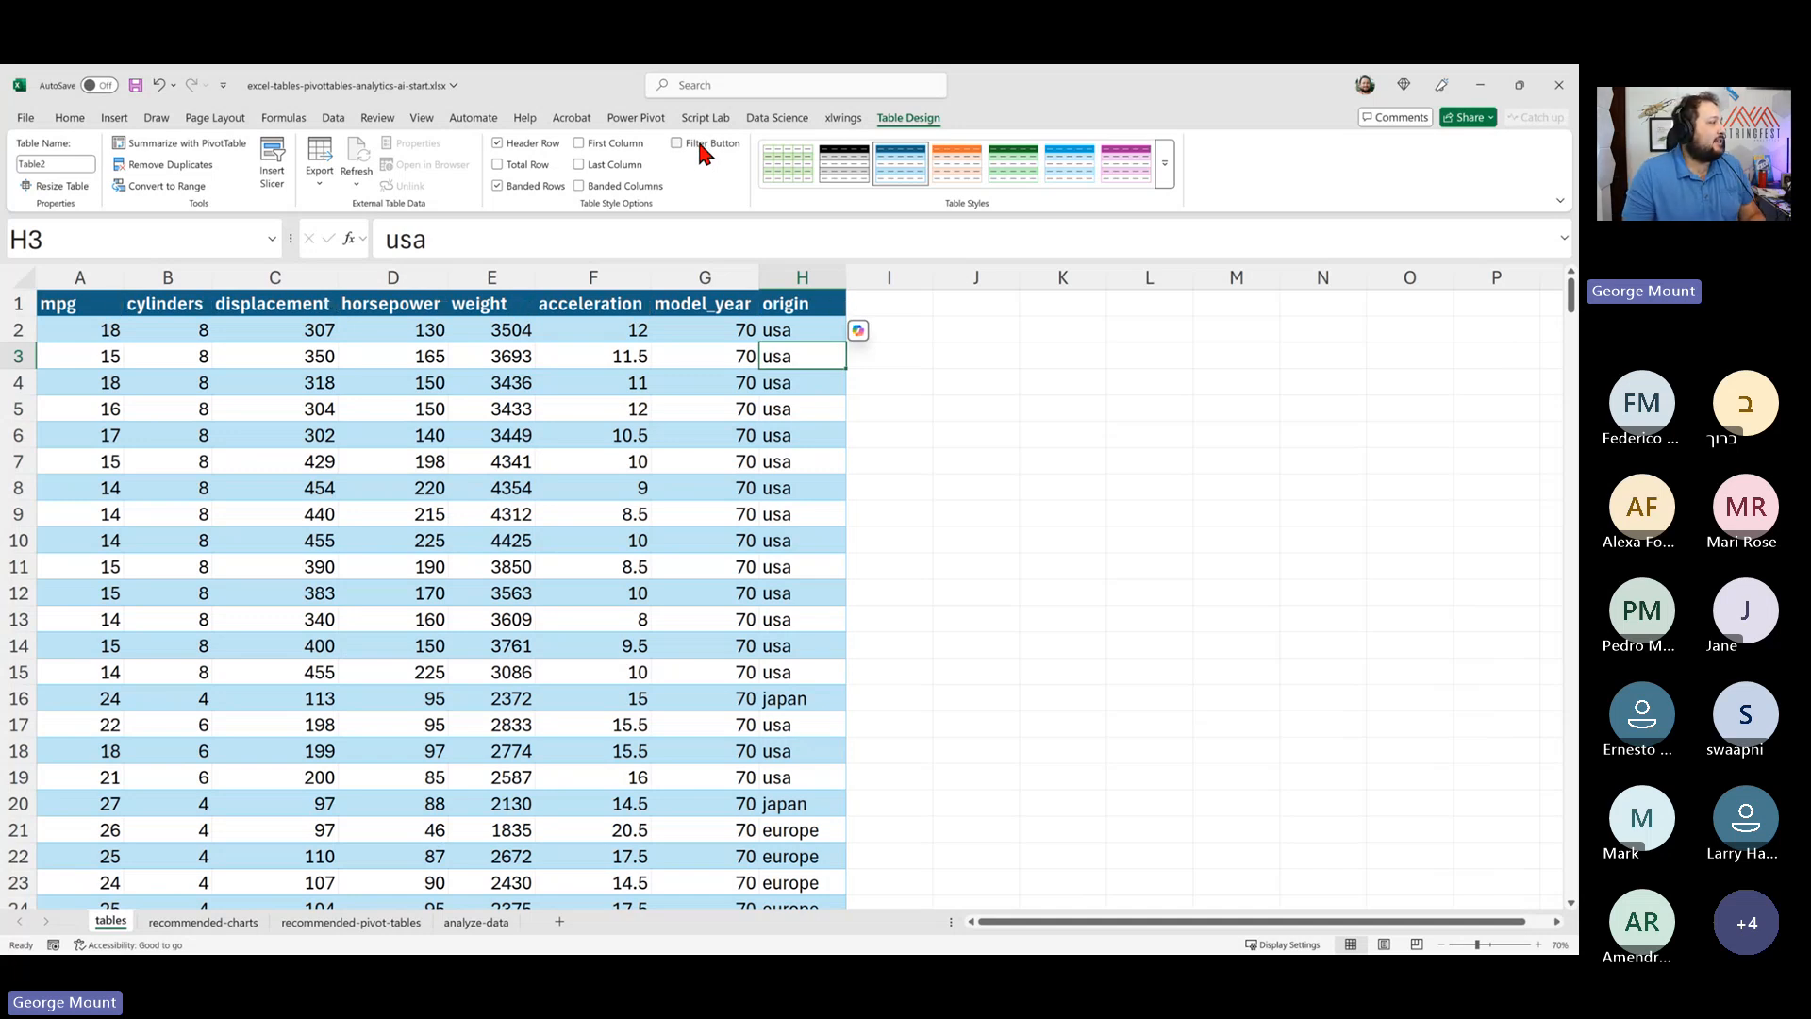
pyautogui.click(699, 145)
pyautogui.click(699, 145)
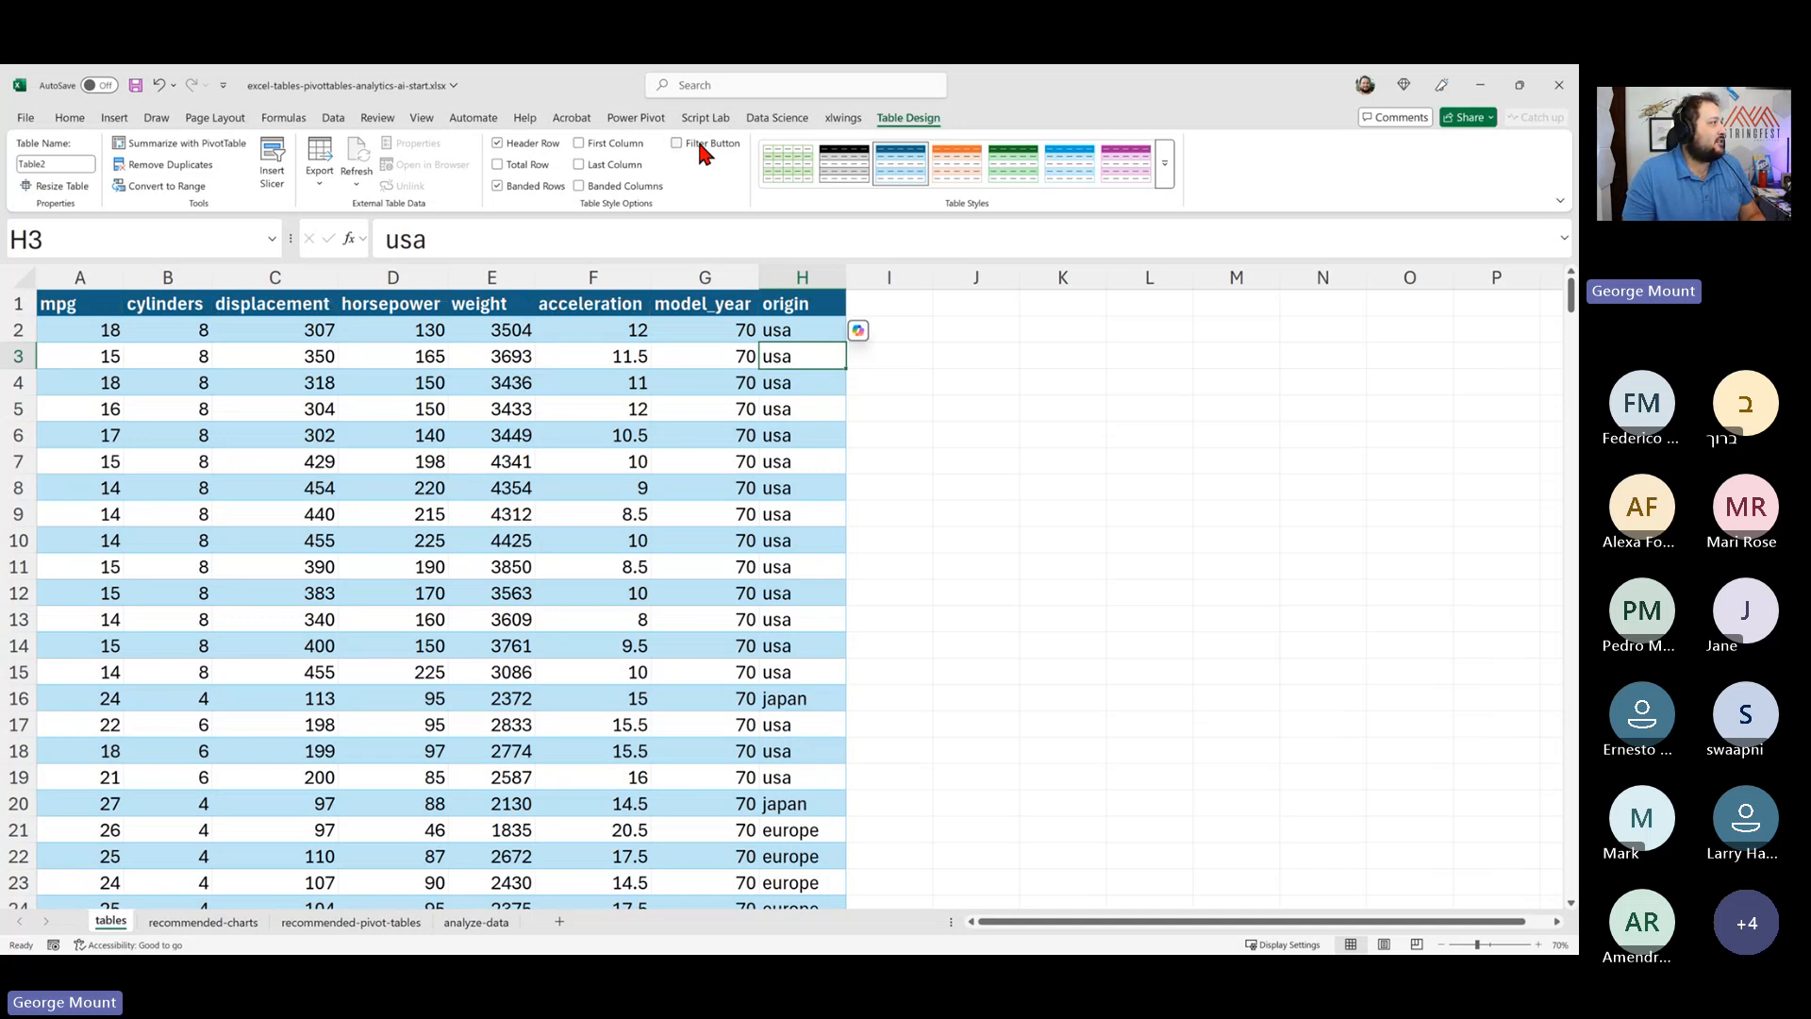
# - Switch on the table's total row and open the function list for the origin column's total
pyautogui.click(497, 172)
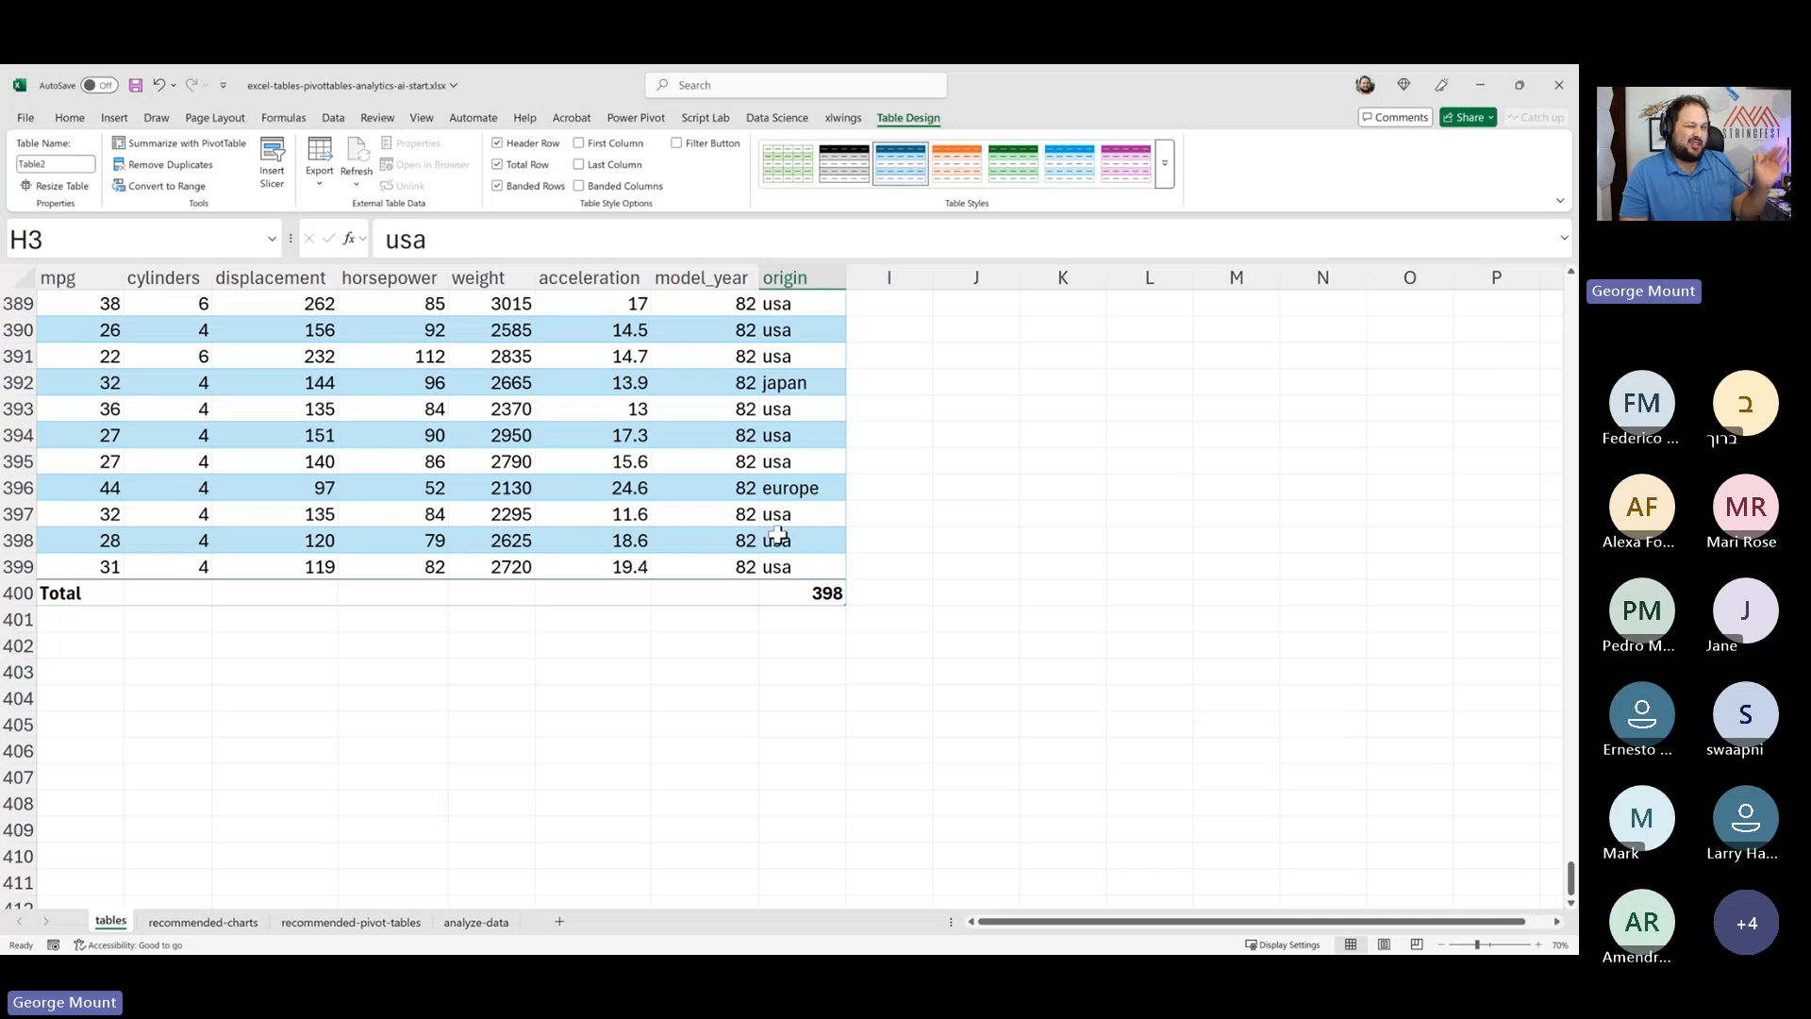
pyautogui.click(842, 594)
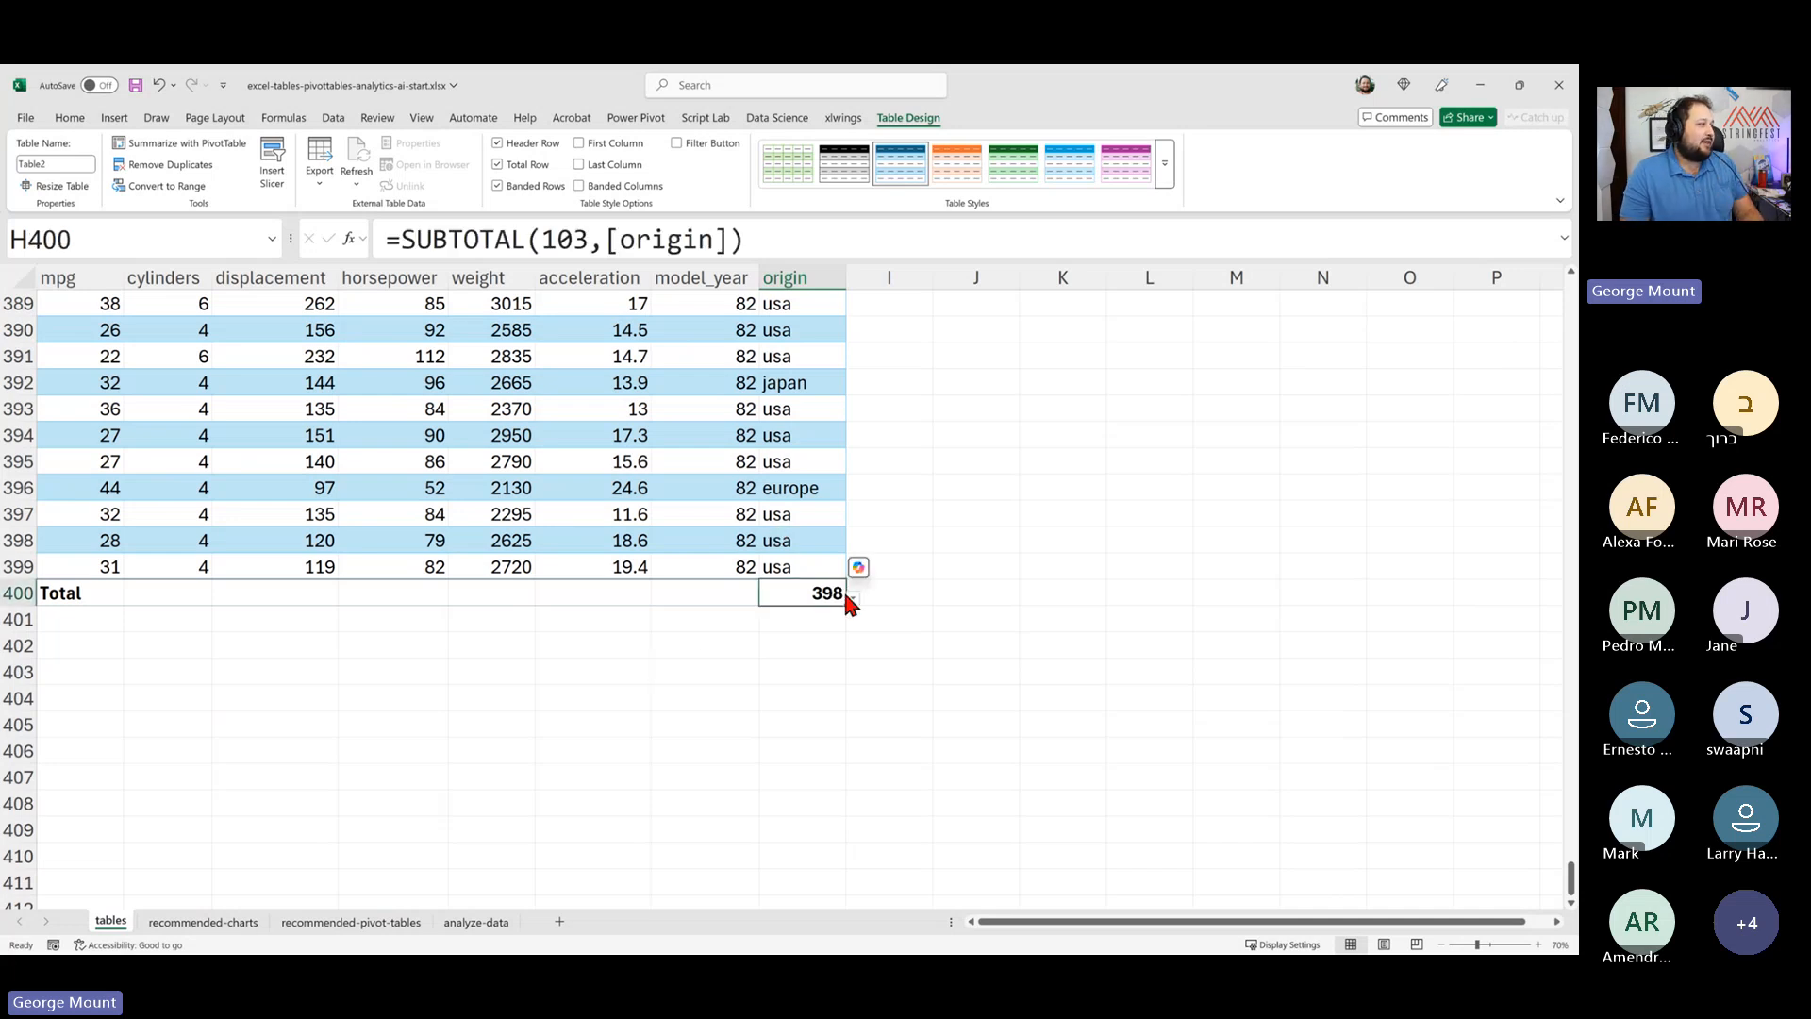
pyautogui.click(852, 598)
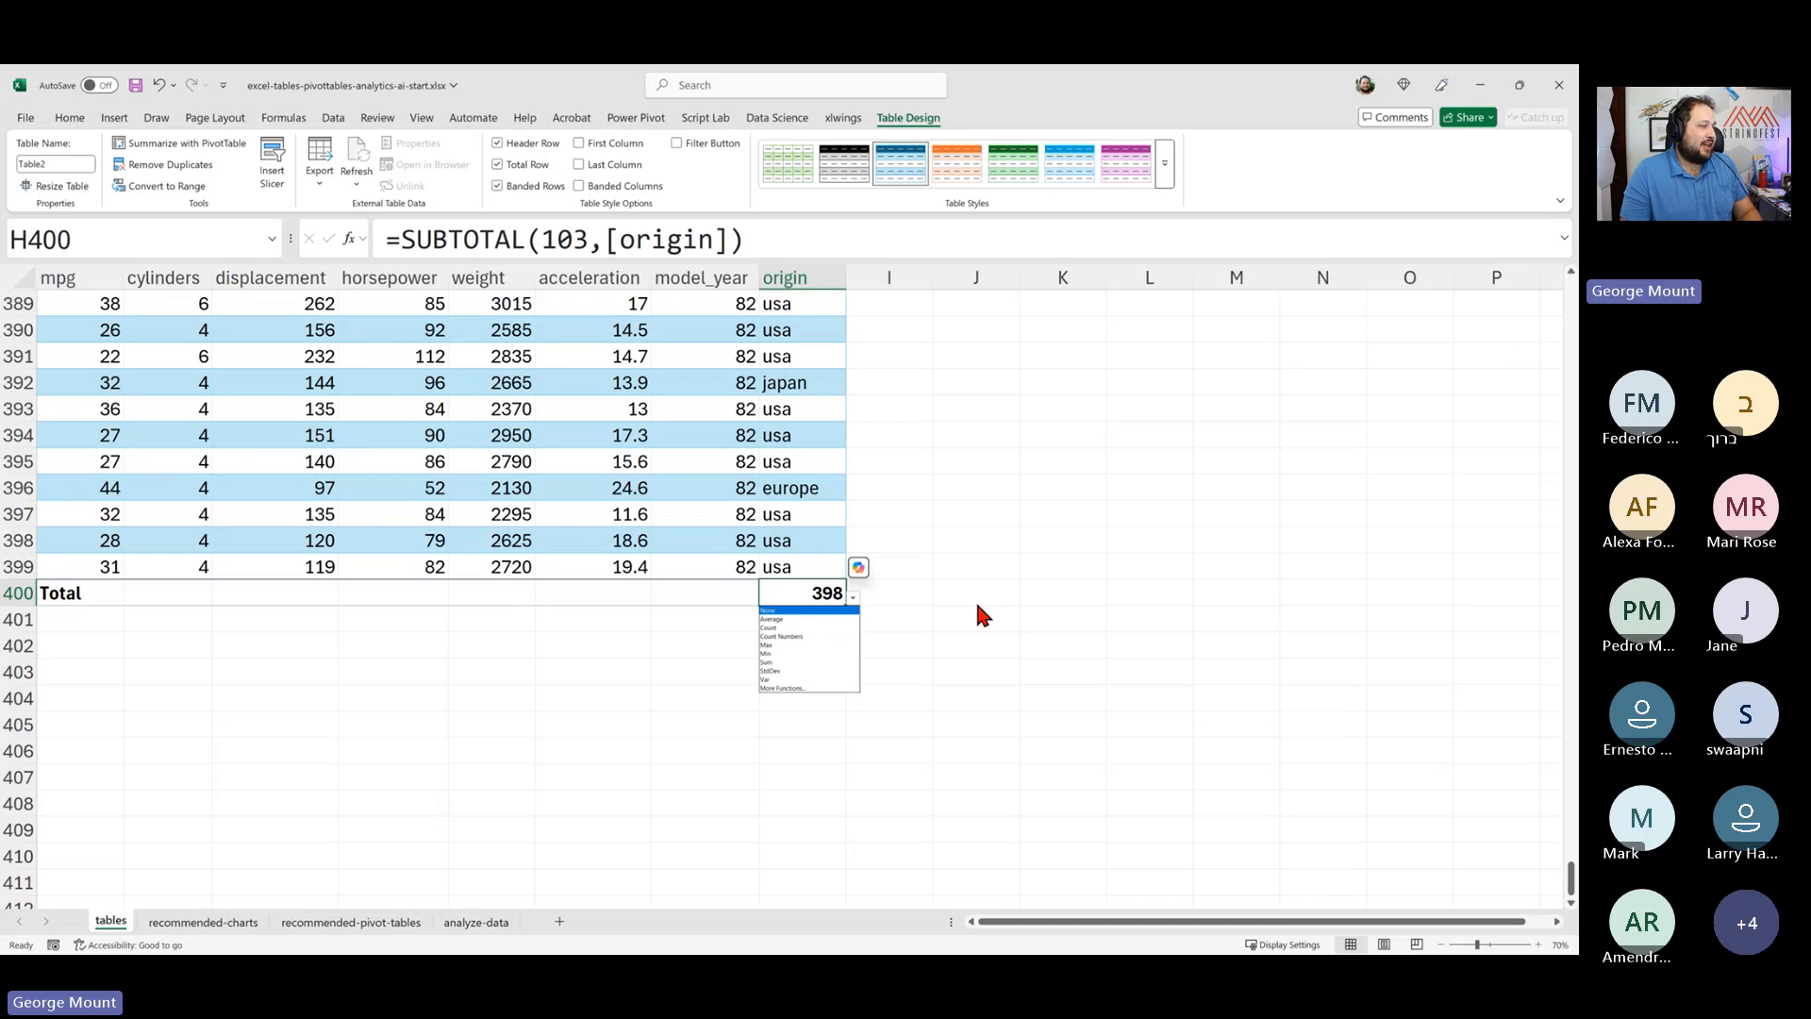
pyautogui.press('Escape')
pyautogui.scroll(2, 991, 594)
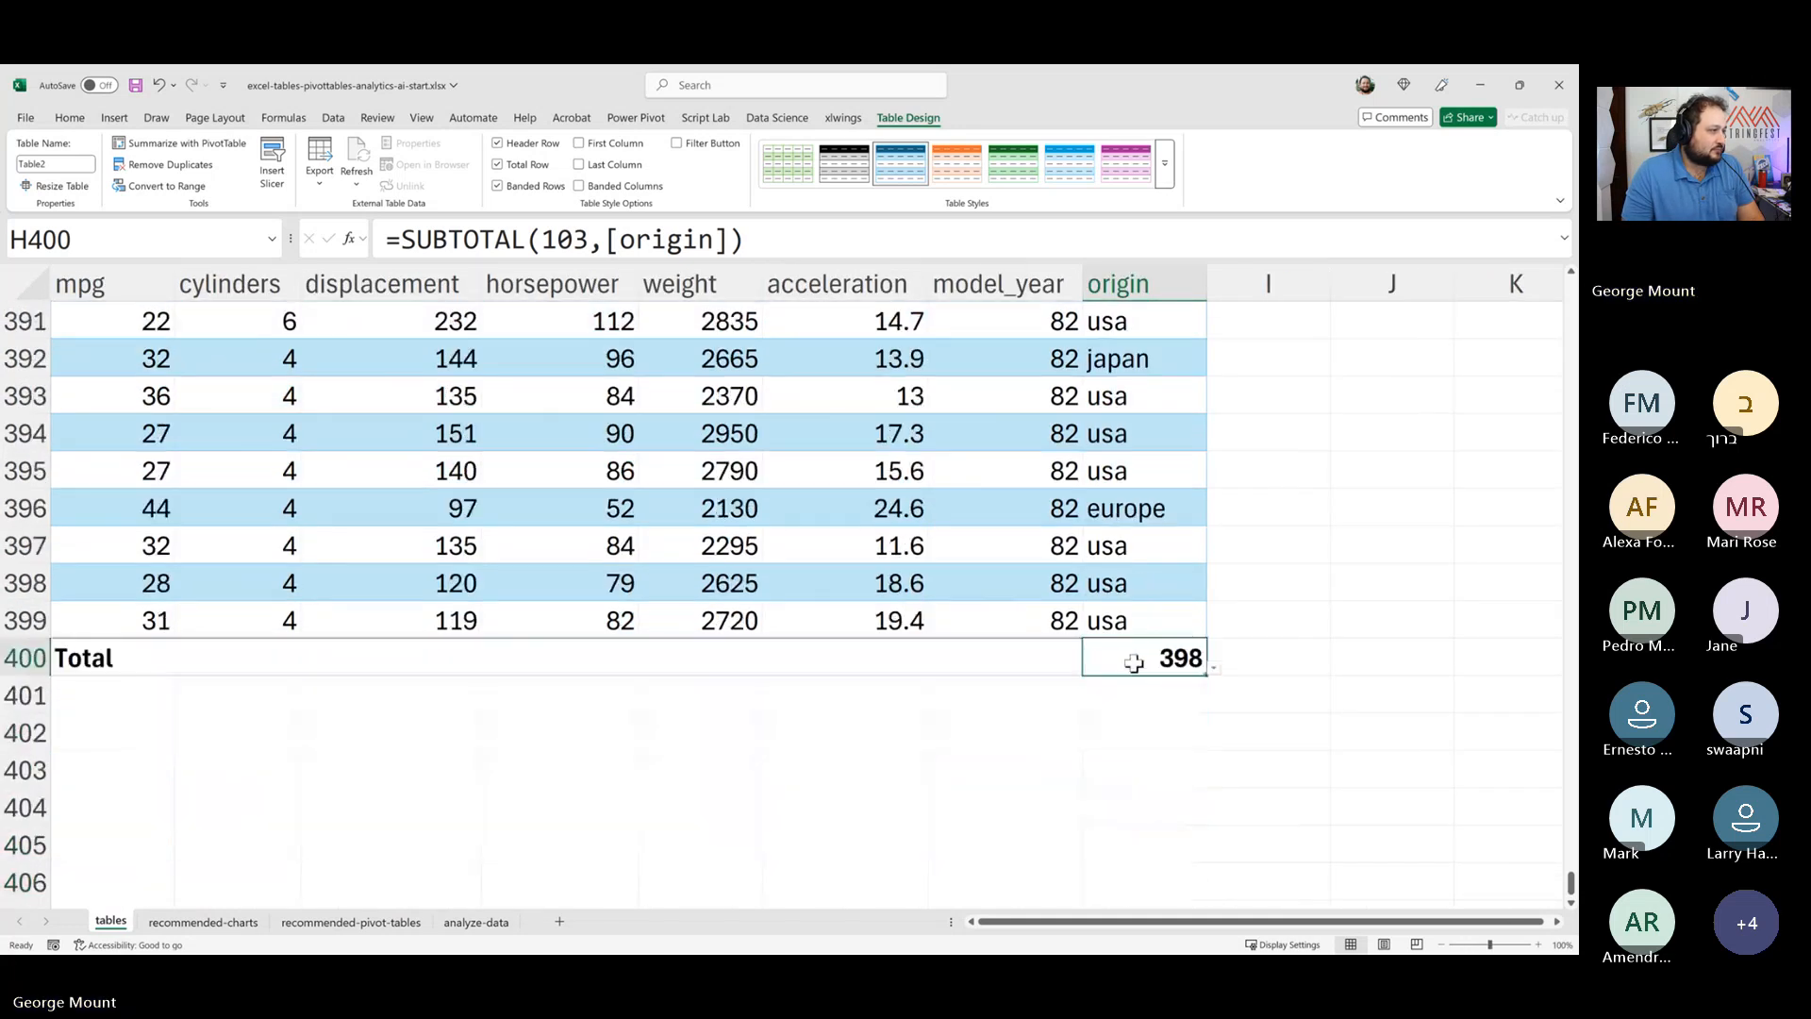
# - Set the origin column's total to None and open the model_year total's function list
pyautogui.click(1214, 669)
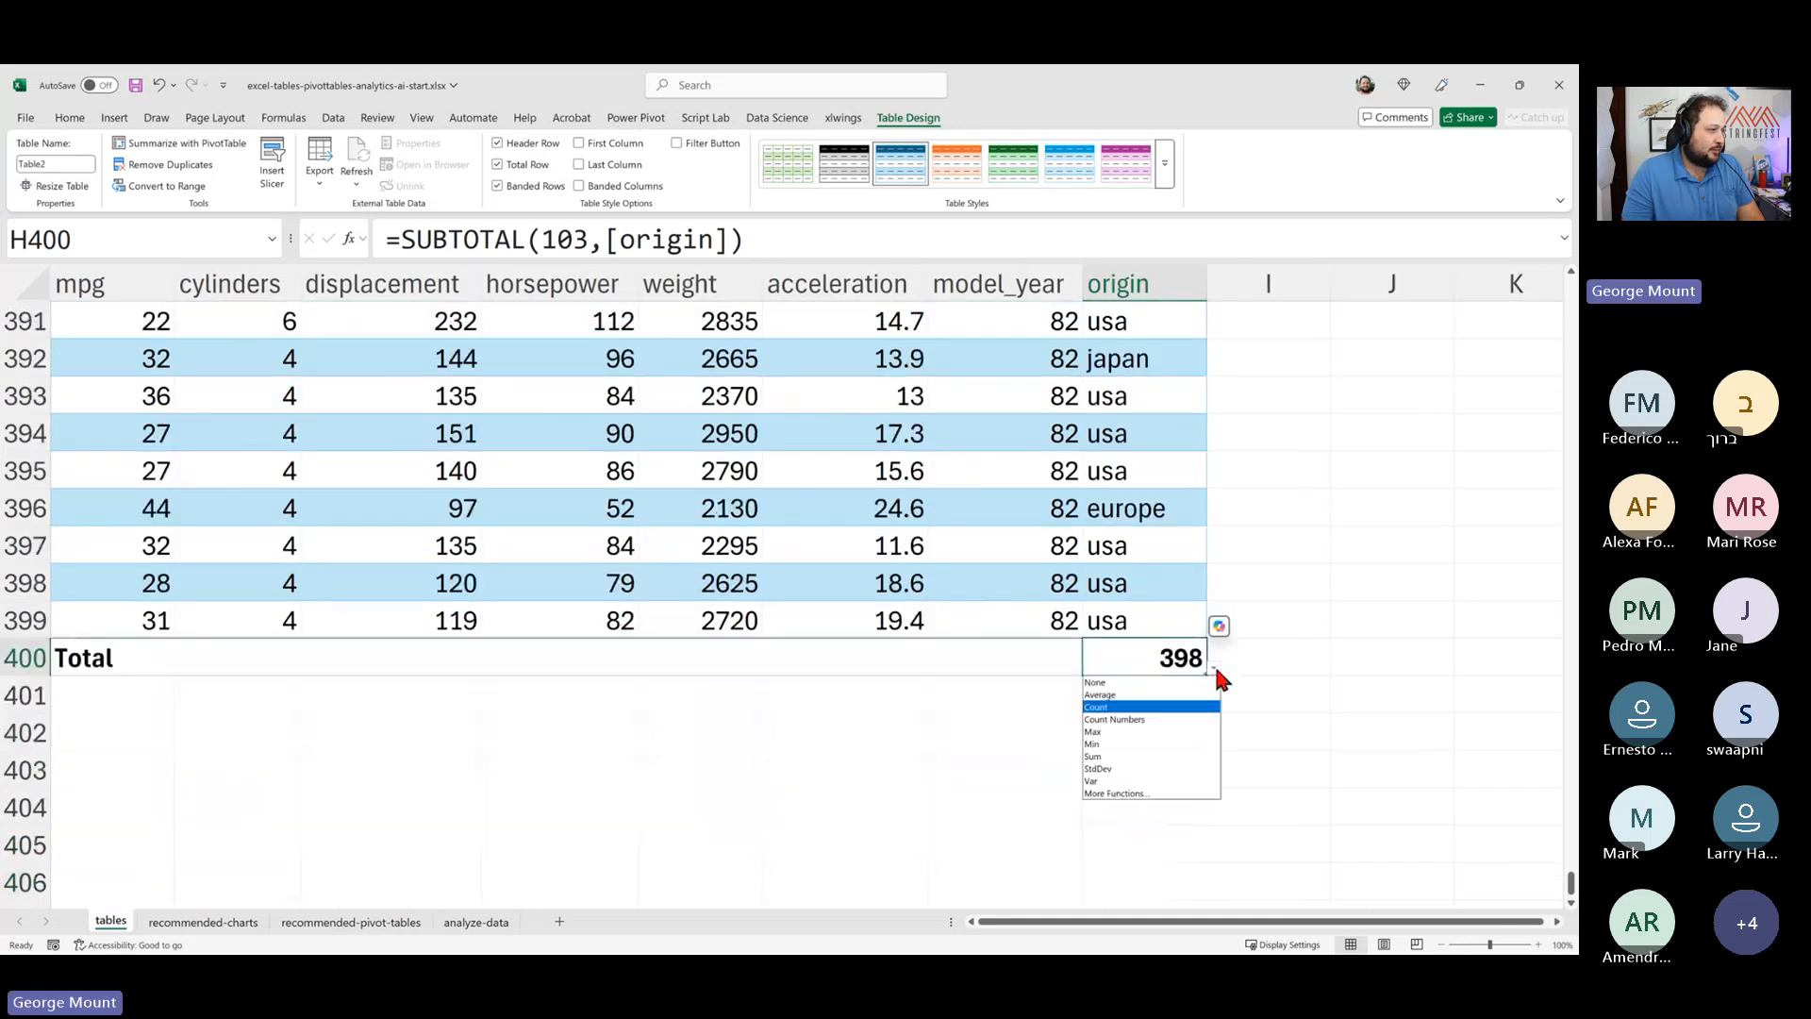
pyautogui.click(1146, 683)
pyautogui.click(1022, 658)
pyautogui.click(1089, 667)
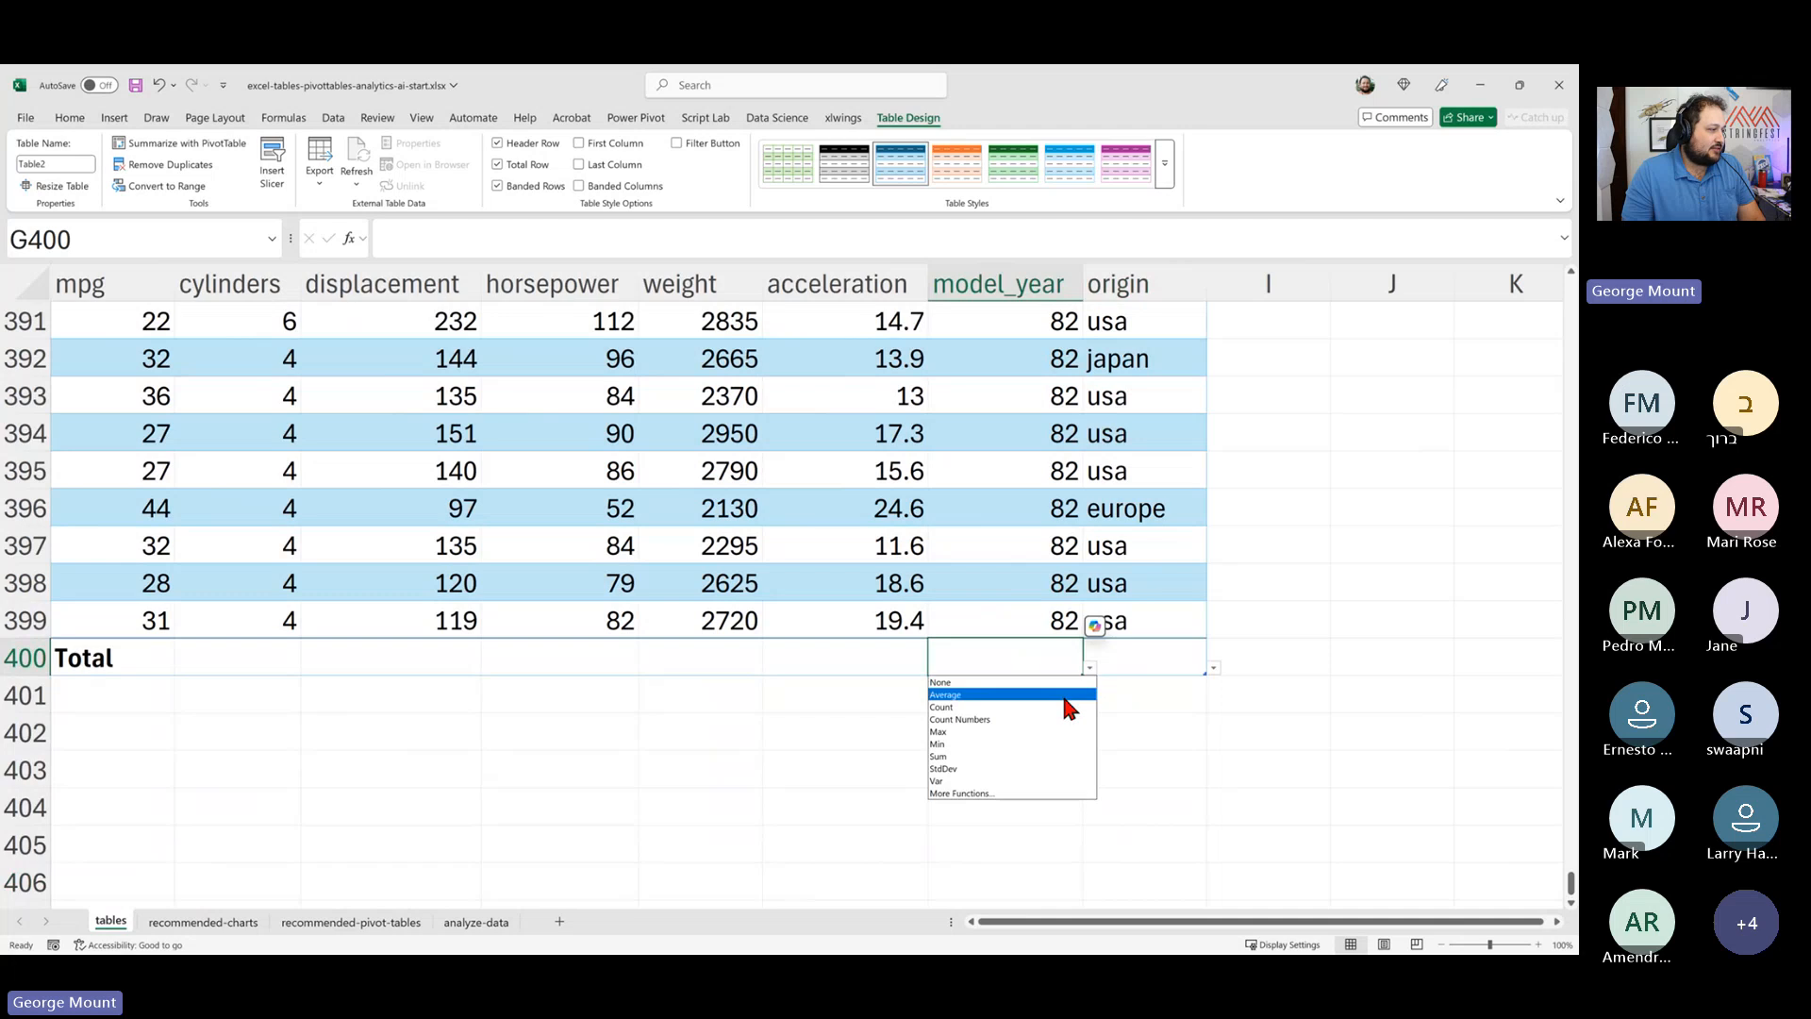
pyautogui.press('Escape')
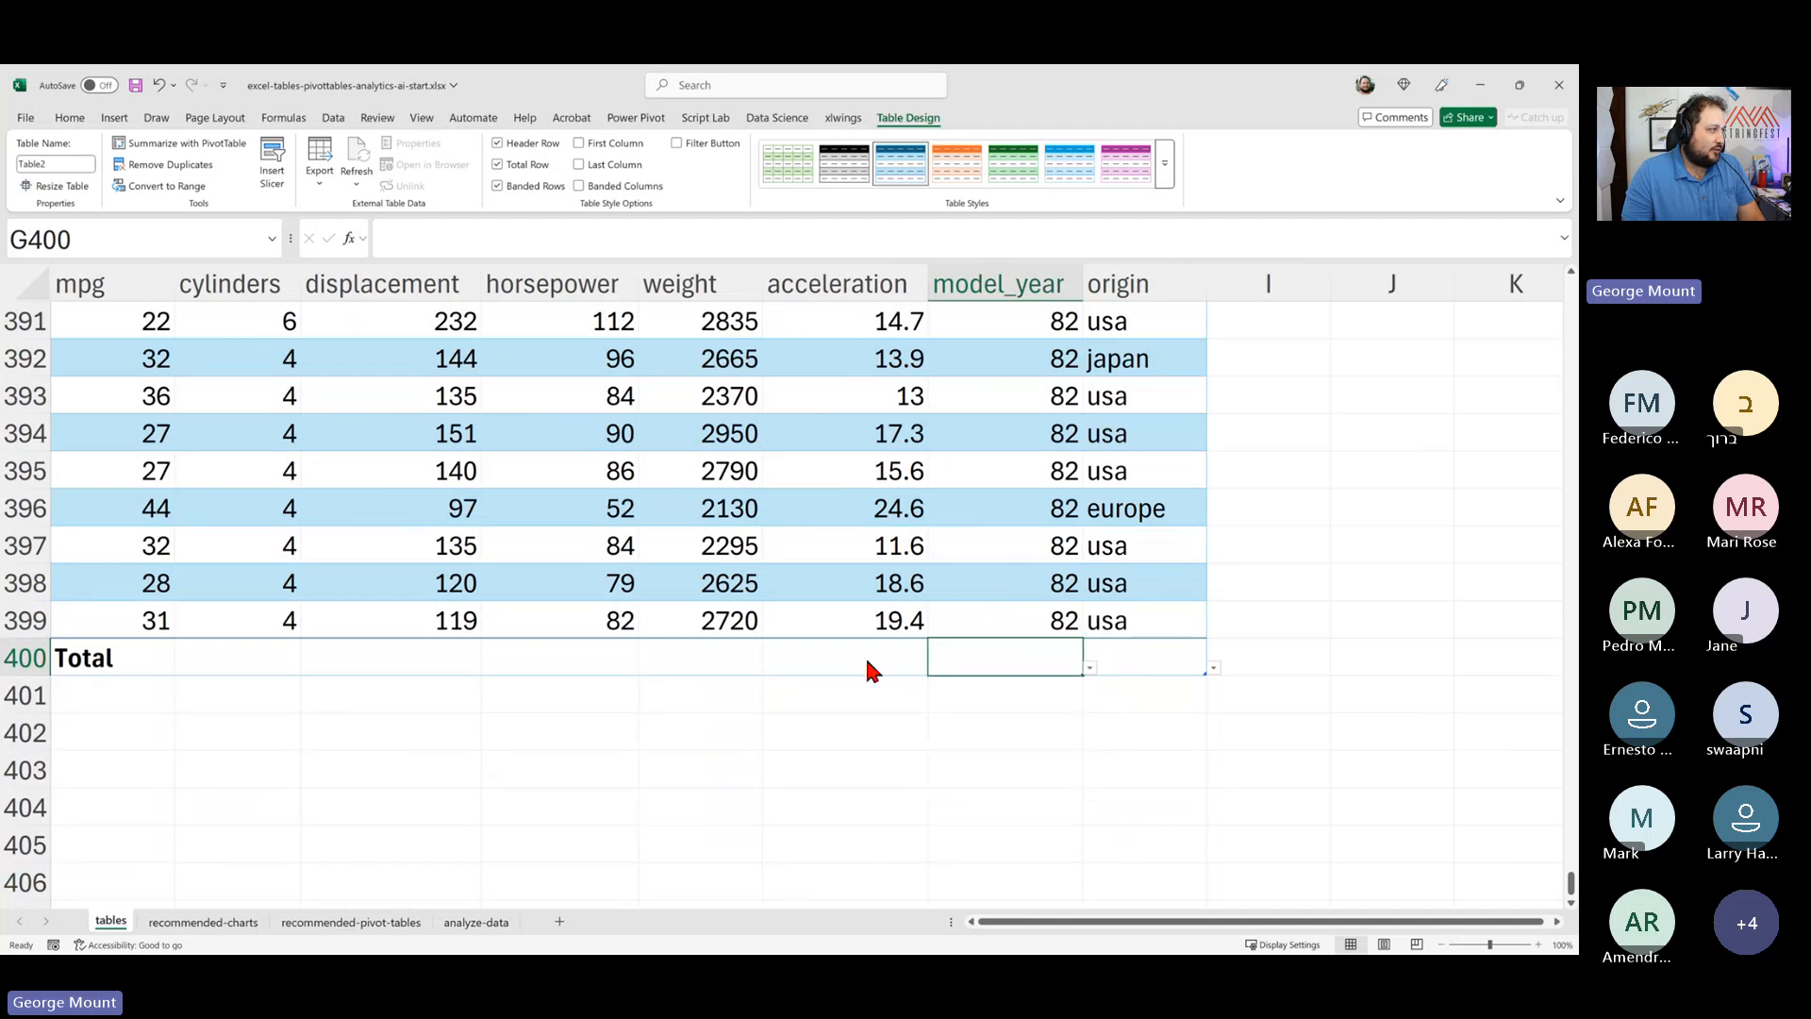
# - Set the acceleration and weight column totals to Average
pyautogui.click(870, 663)
pyautogui.click(935, 667)
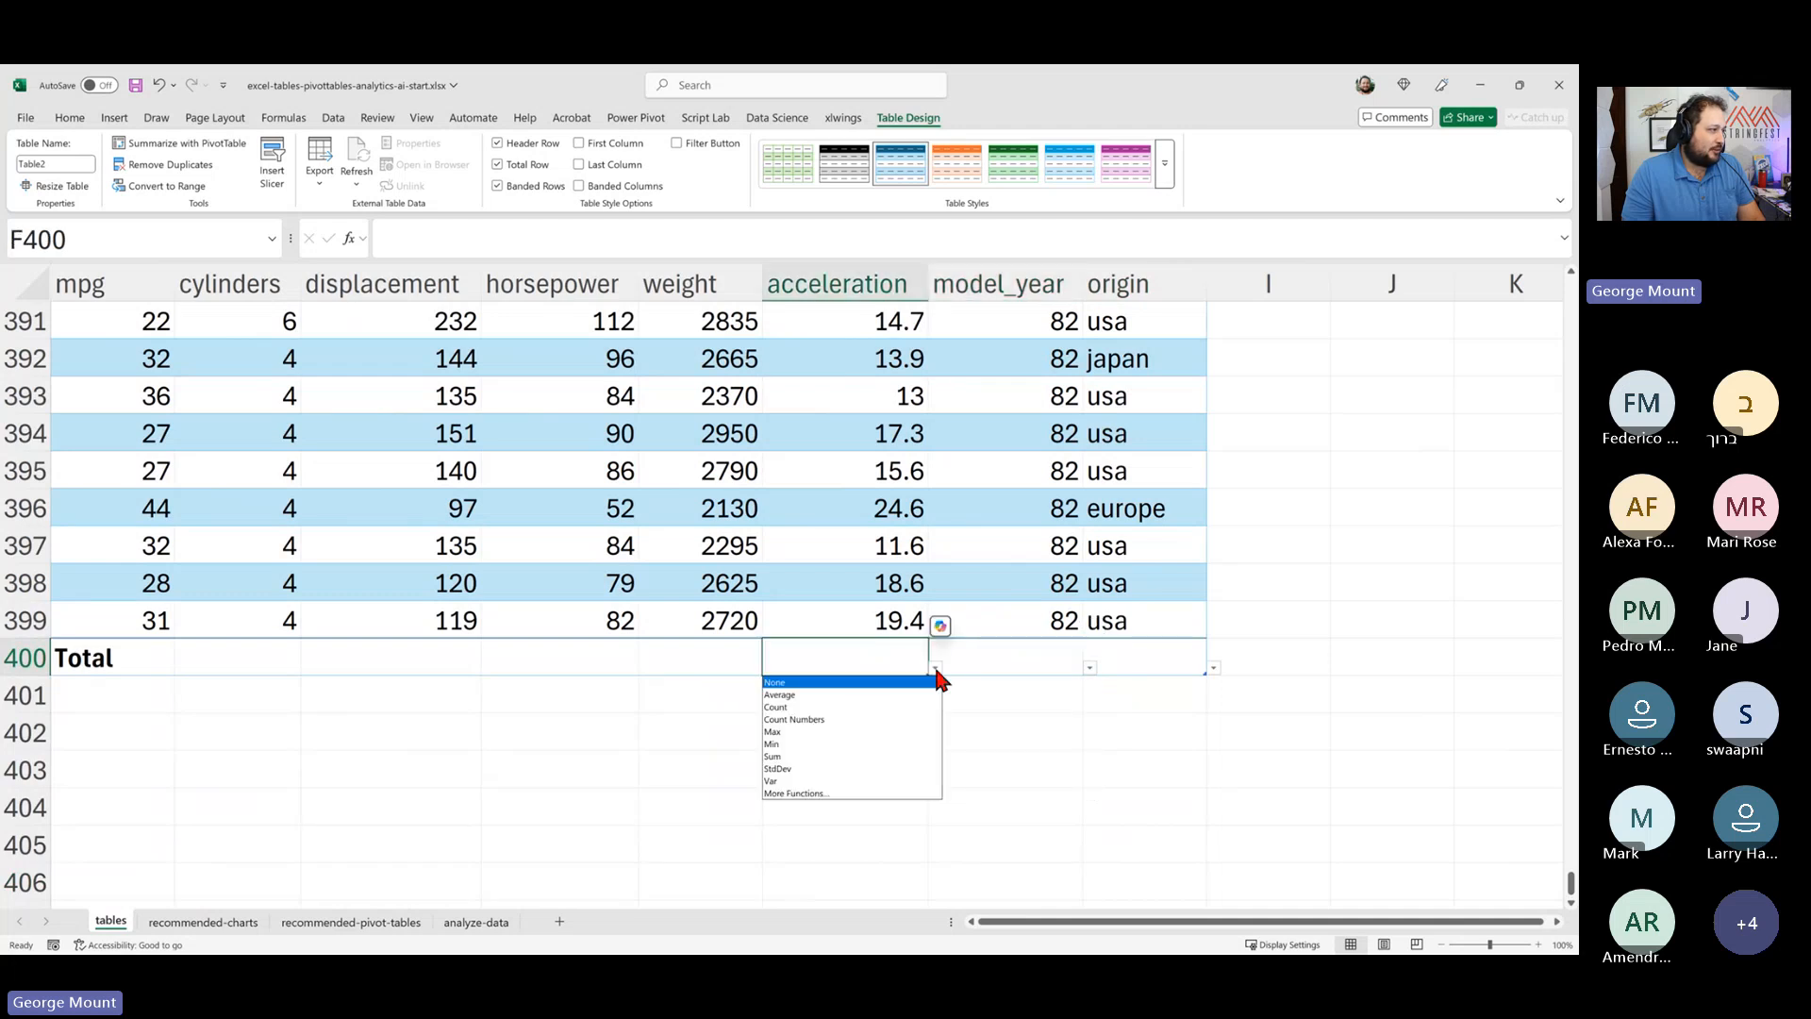
pyautogui.click(863, 695)
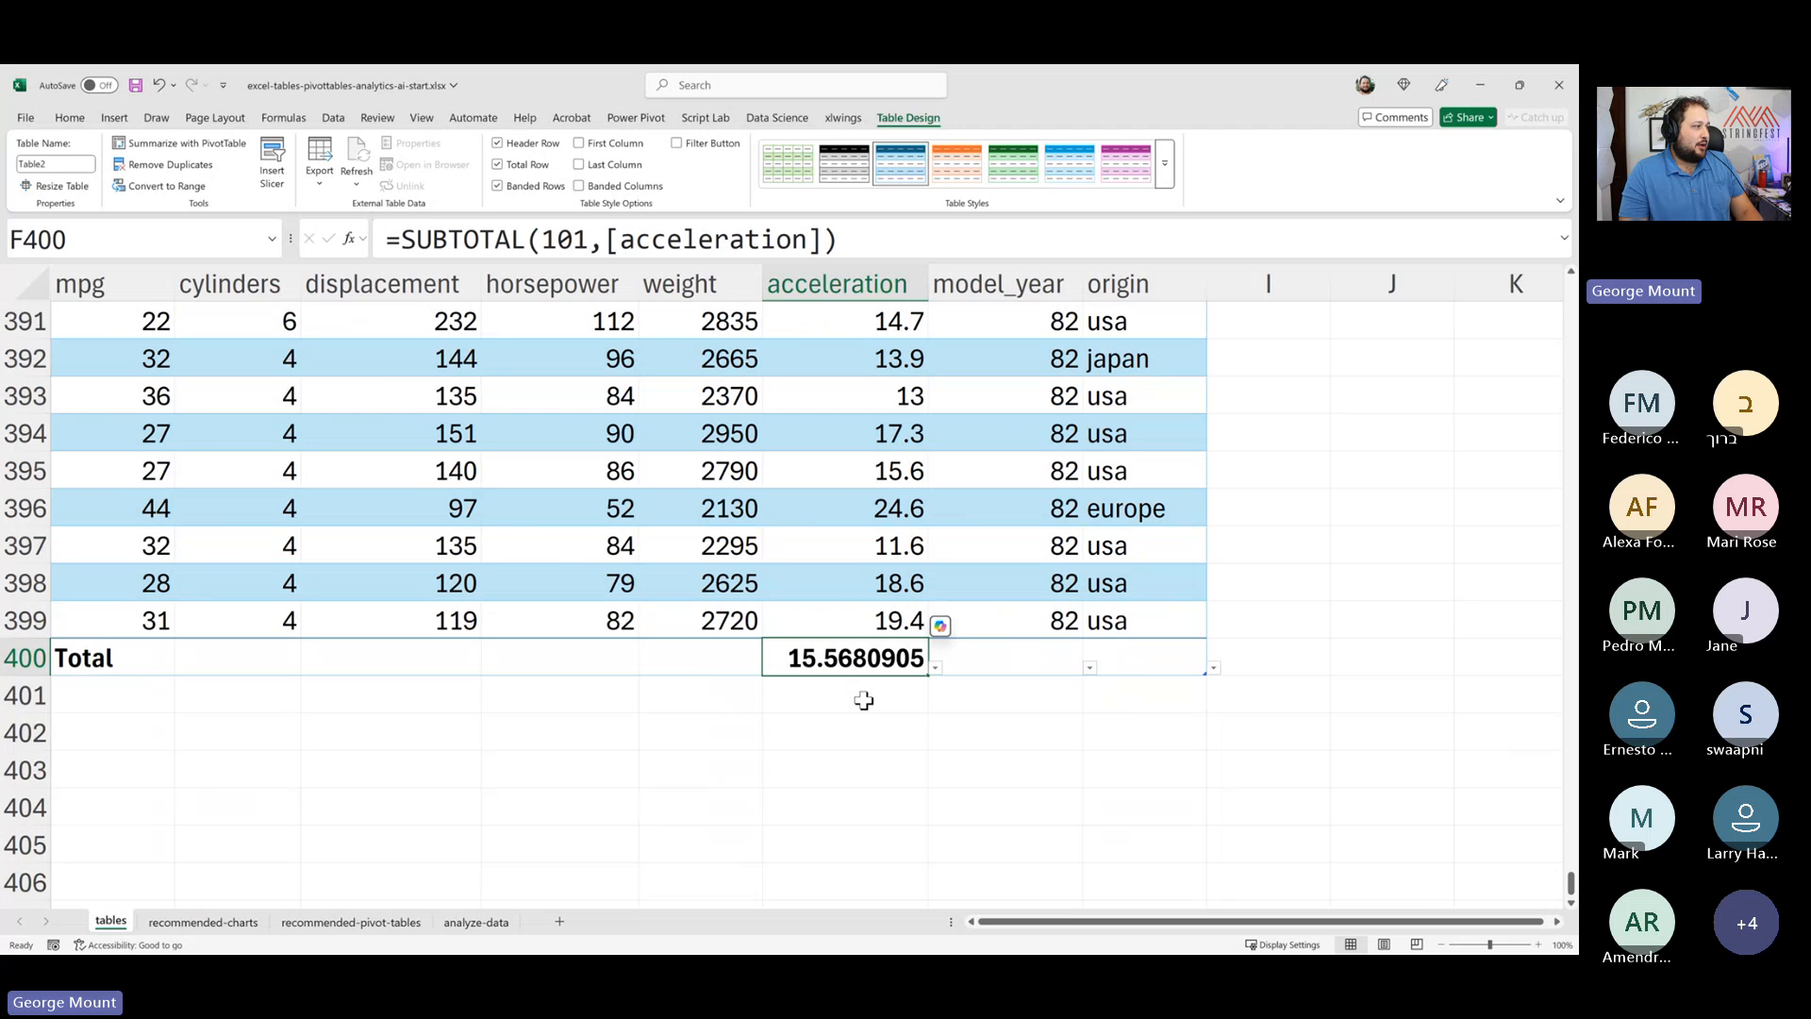
pyautogui.click(717, 657)
pyautogui.click(770, 668)
pyautogui.click(750, 696)
# - Set the mpg column's total to Average and switch the table's total row off
pyautogui.click(566, 622)
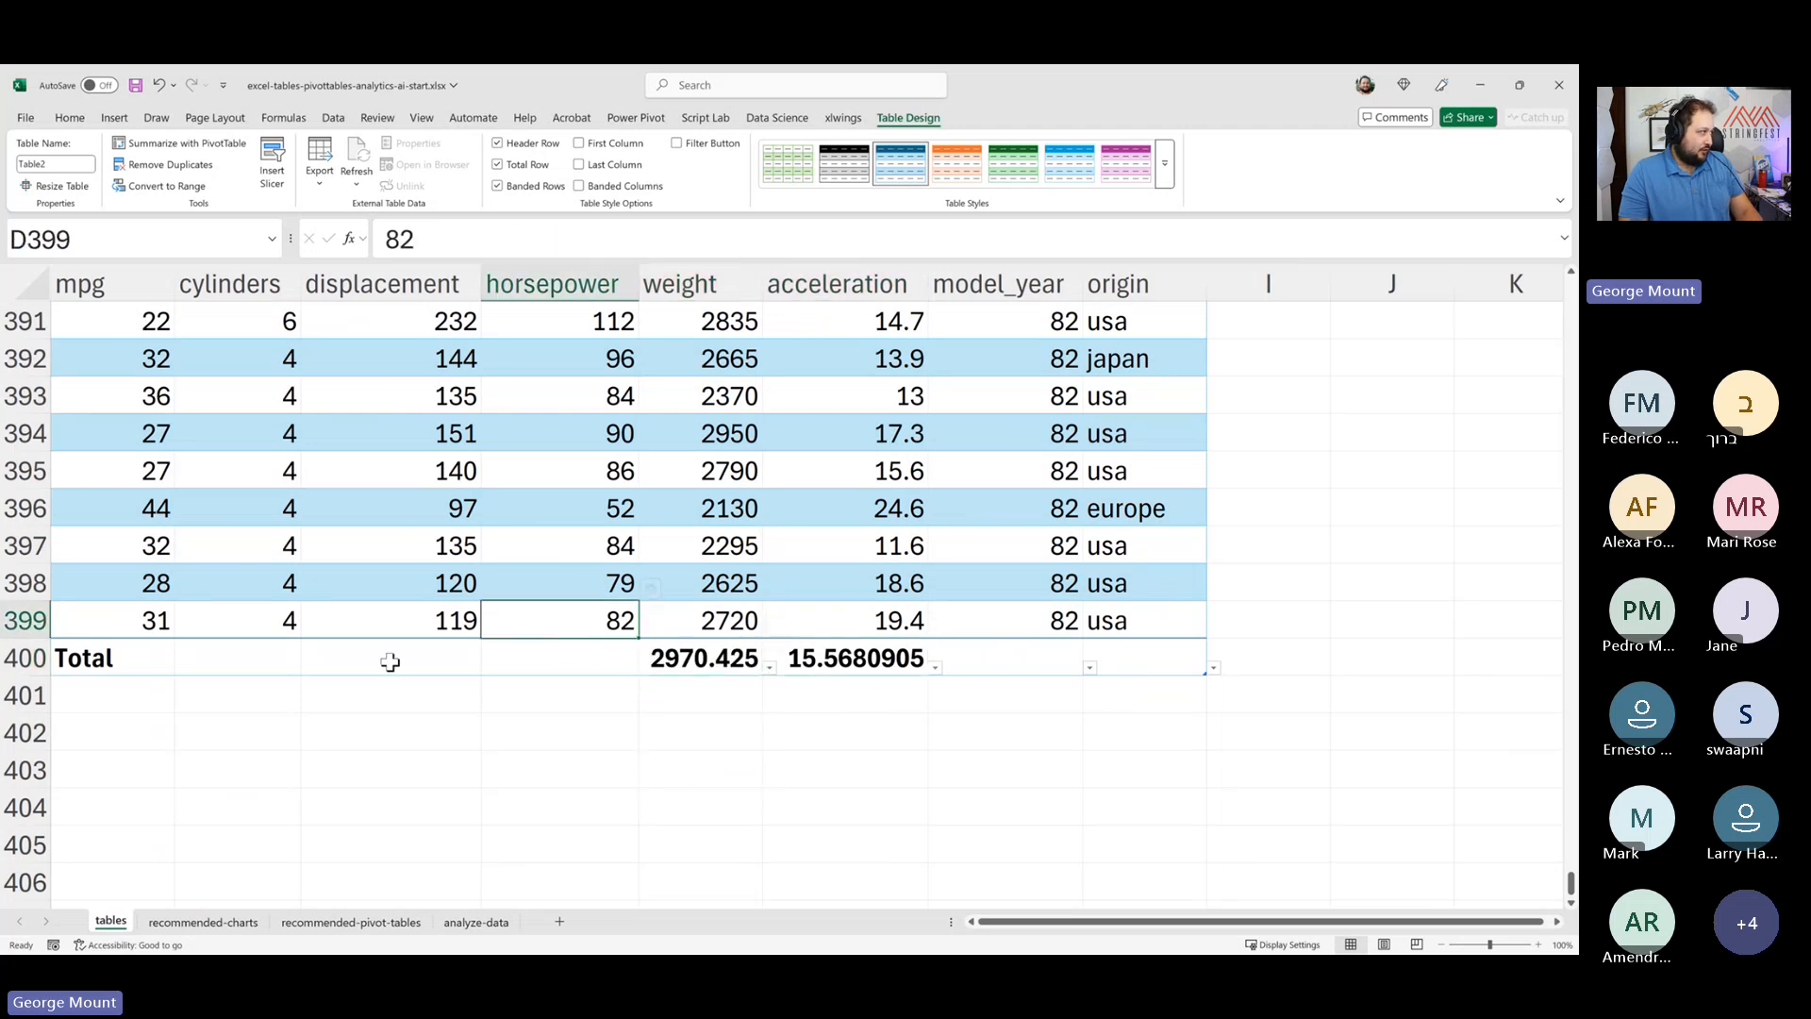
pyautogui.click(242, 659)
pyautogui.click(154, 660)
pyautogui.moveTo(217, 732); pyautogui.dragTo(153, 755)
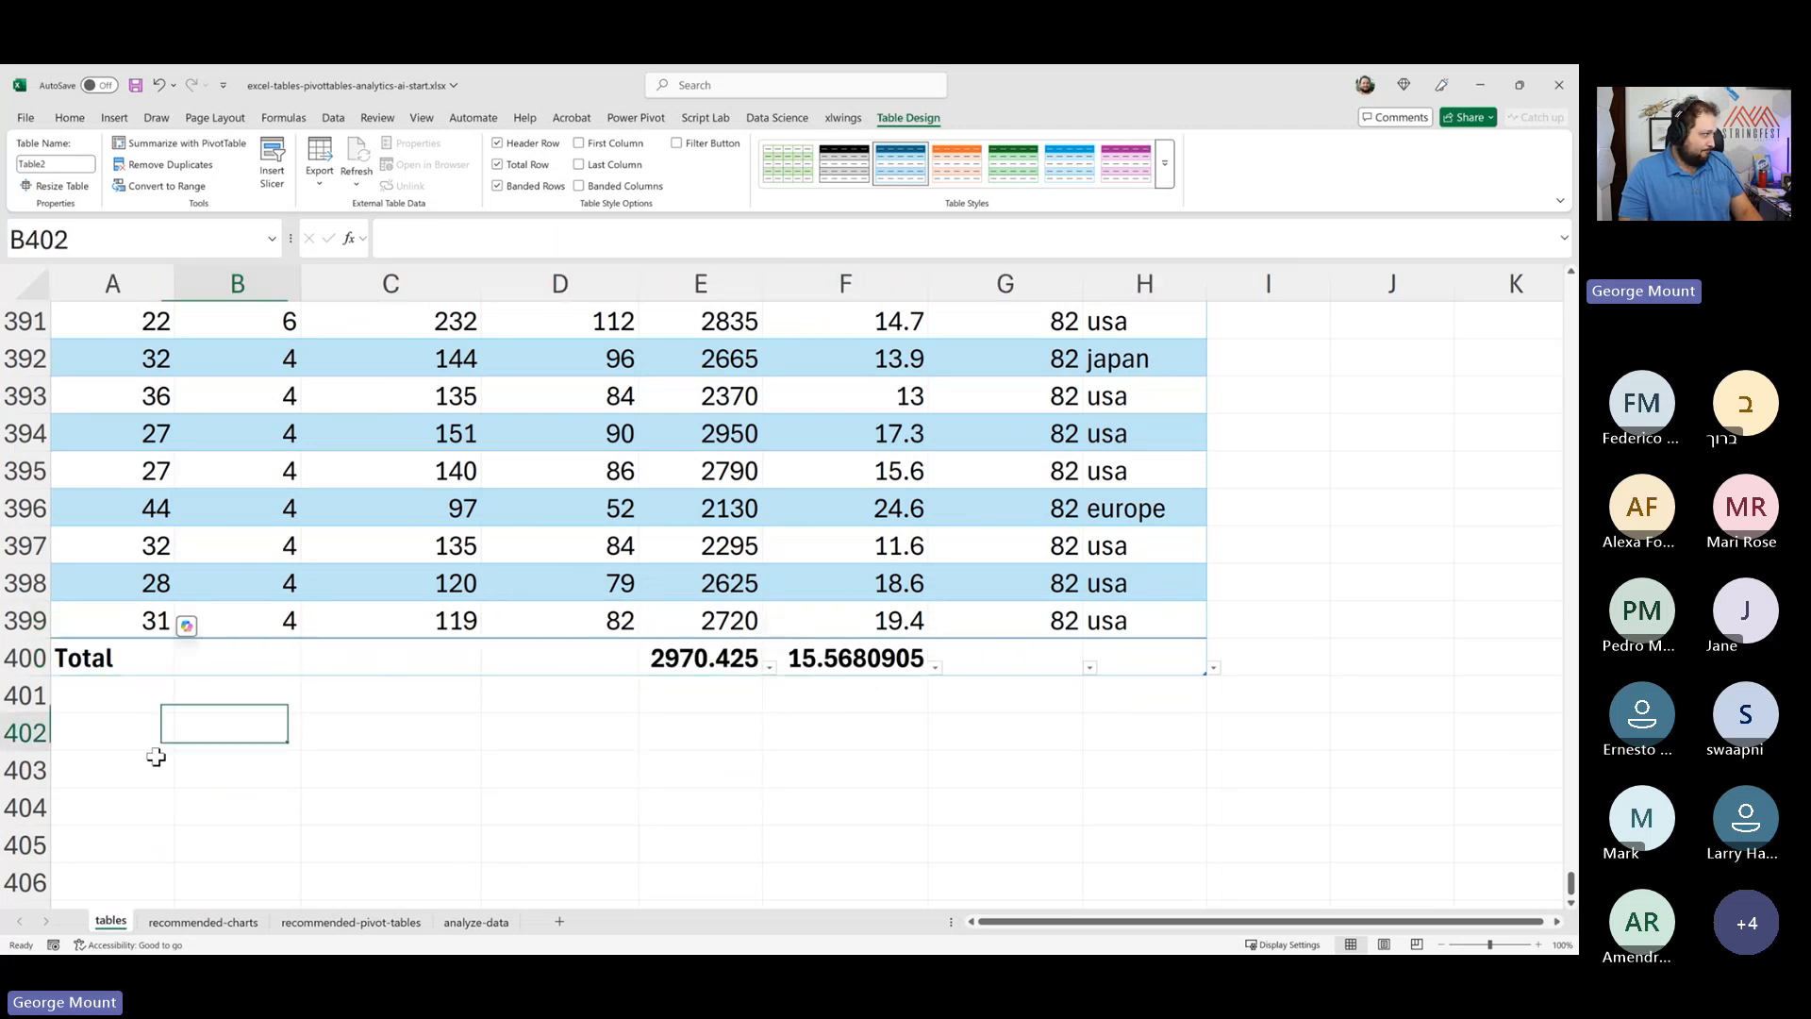
pyautogui.click(95, 660)
pyautogui.click(181, 667)
pyautogui.press('Escape')
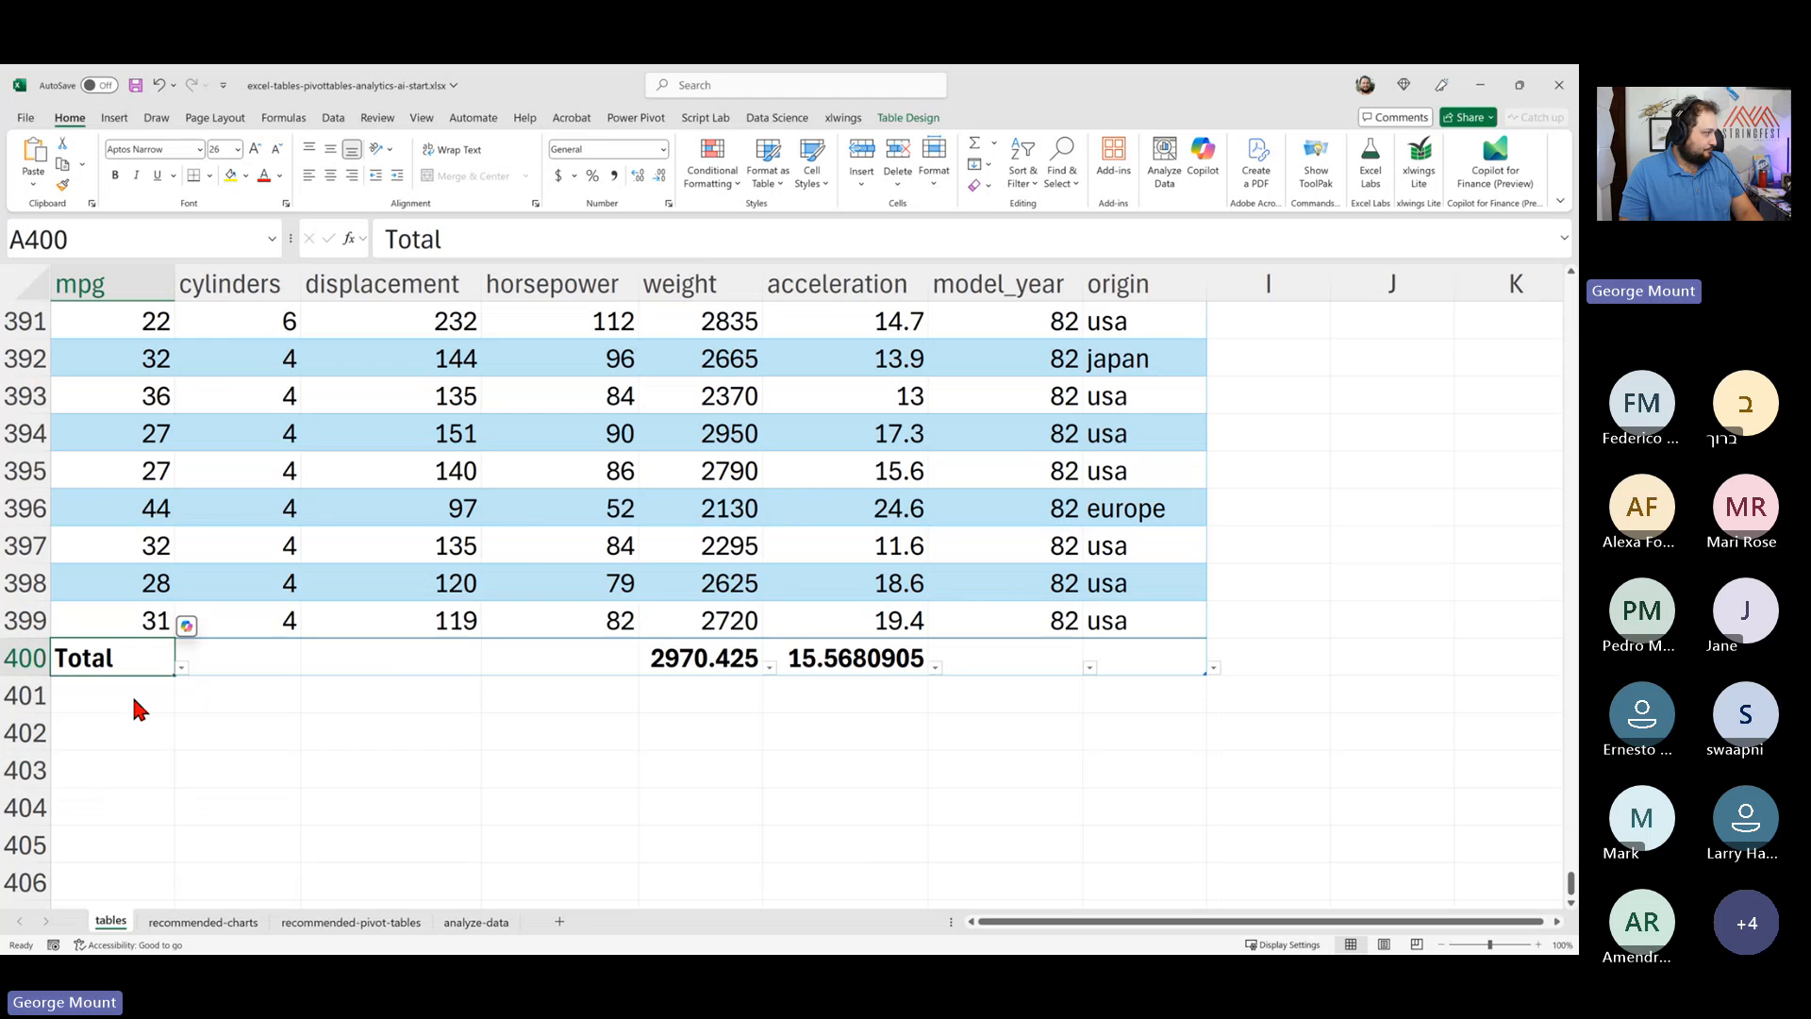
pyautogui.click(137, 710)
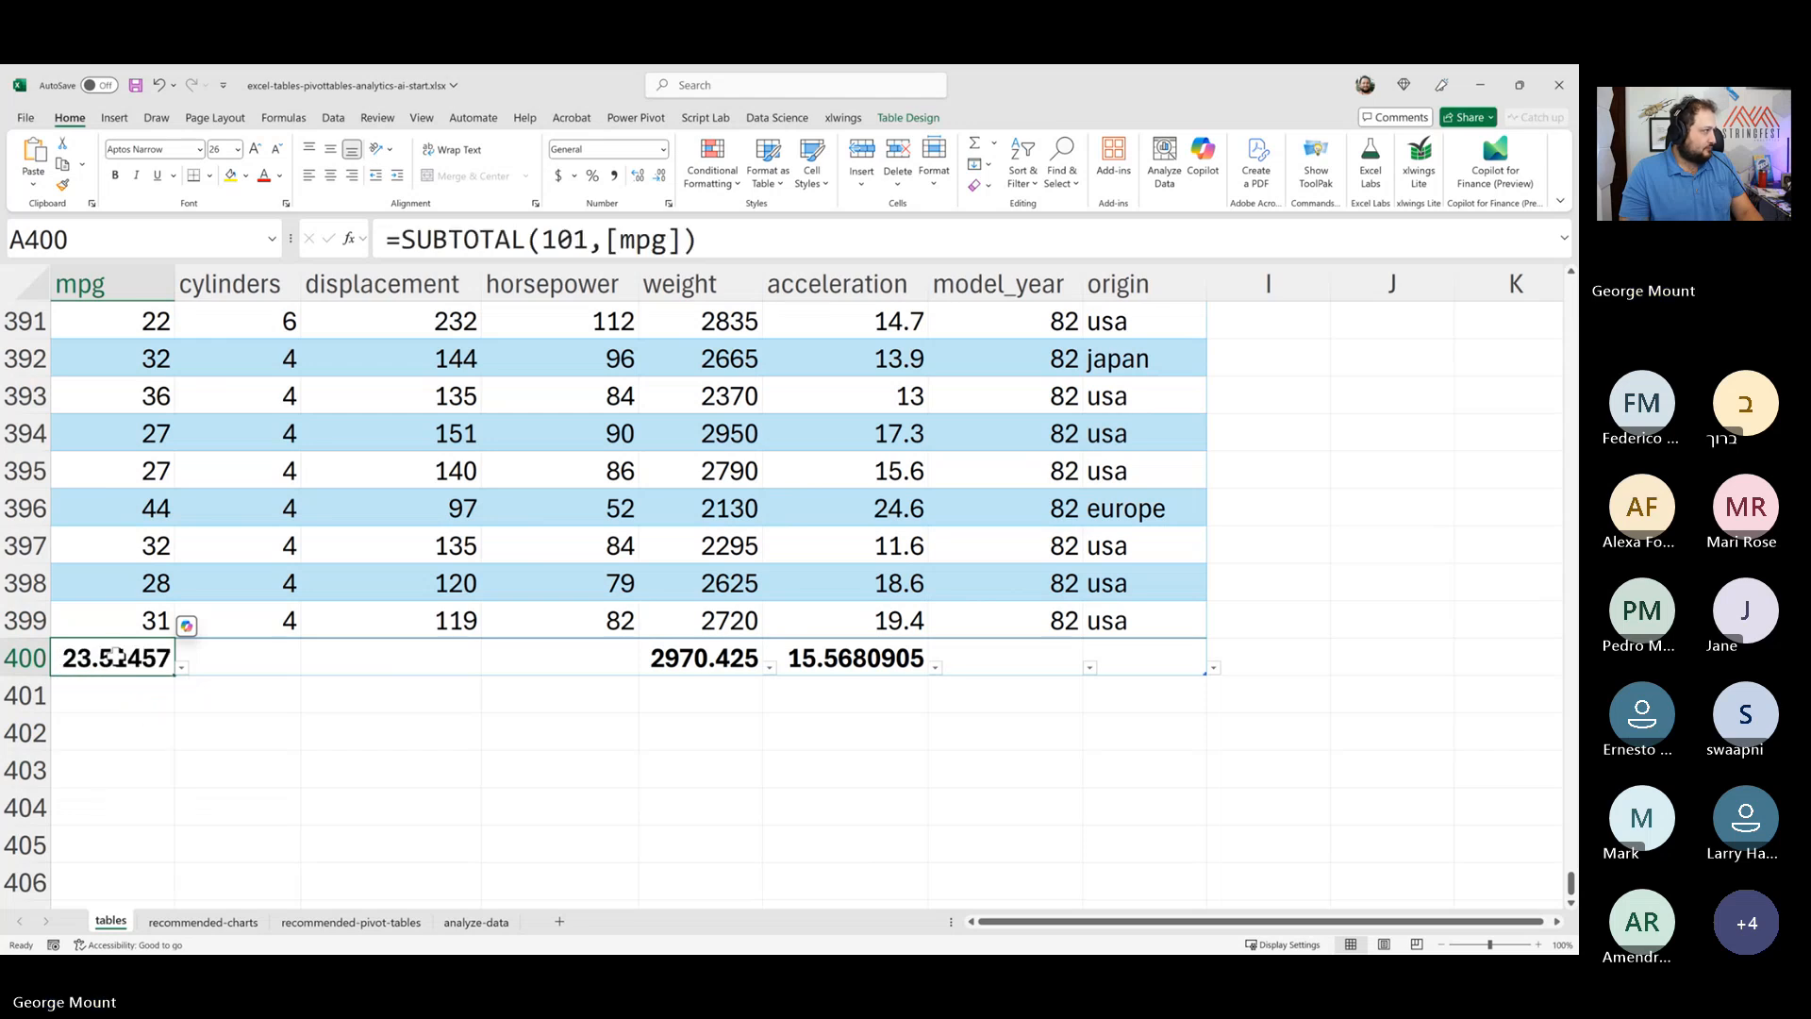
pyautogui.click(906, 118)
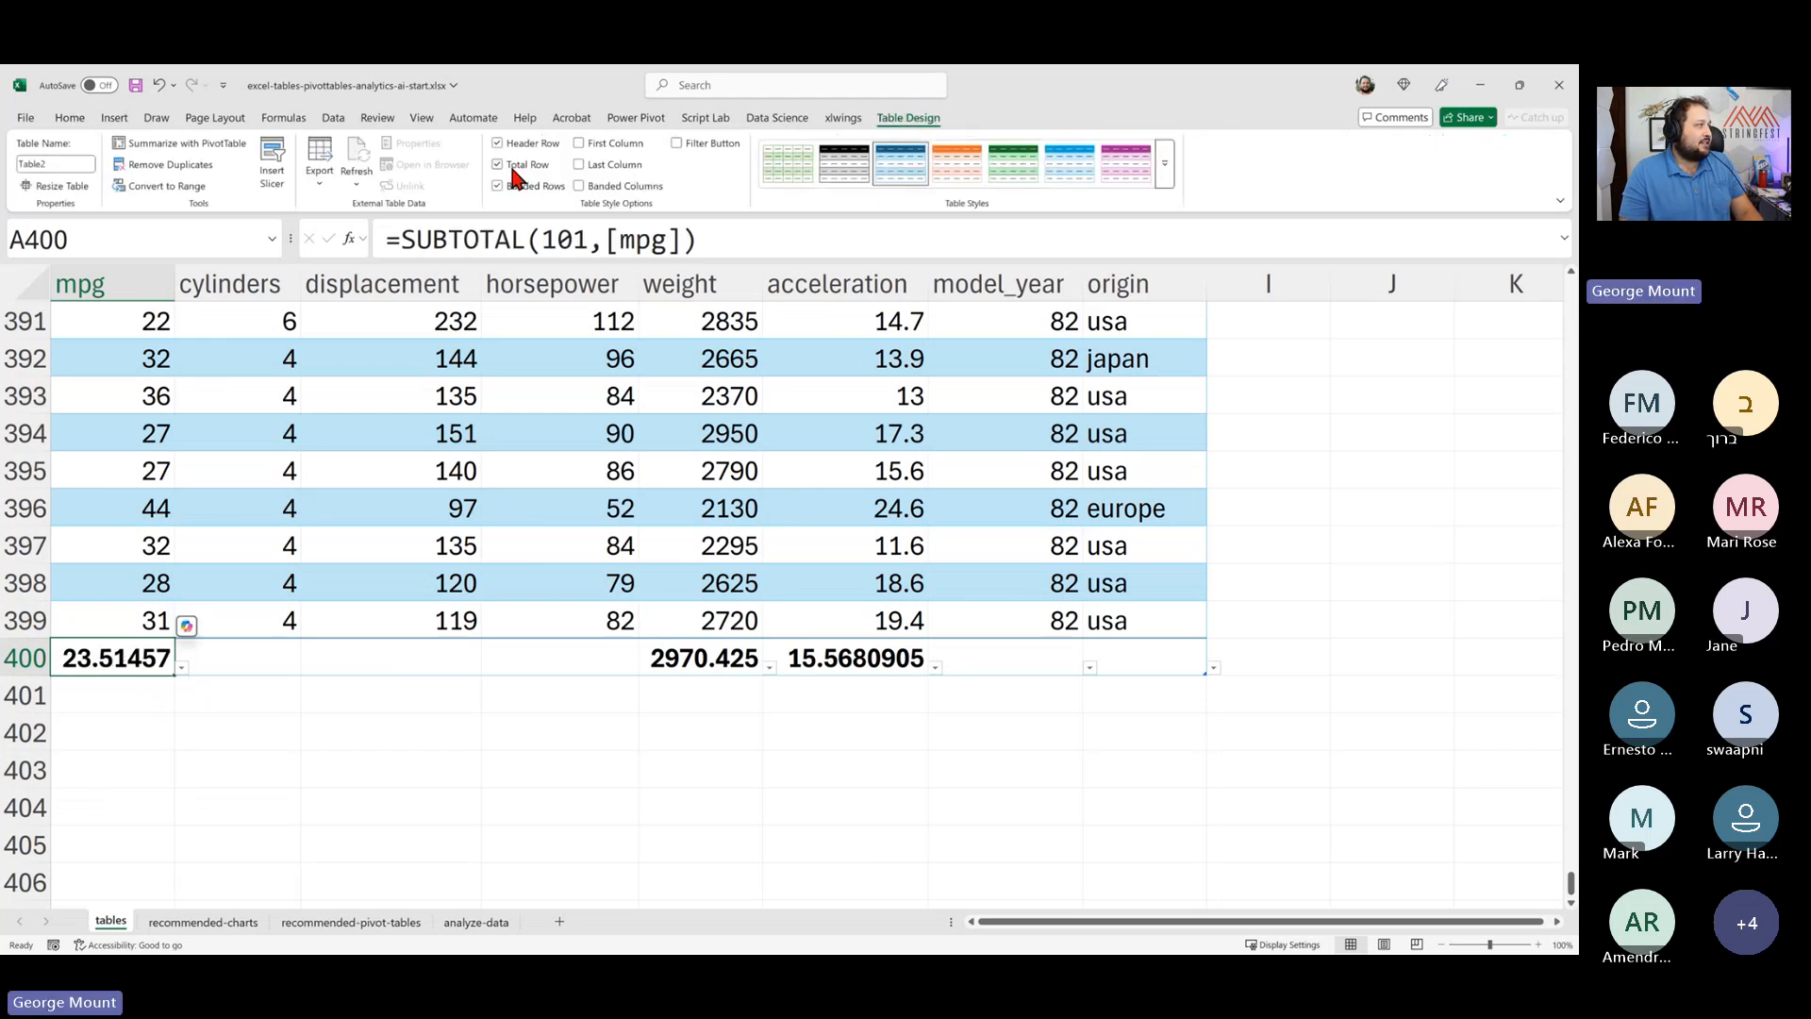
pyautogui.click(514, 166)
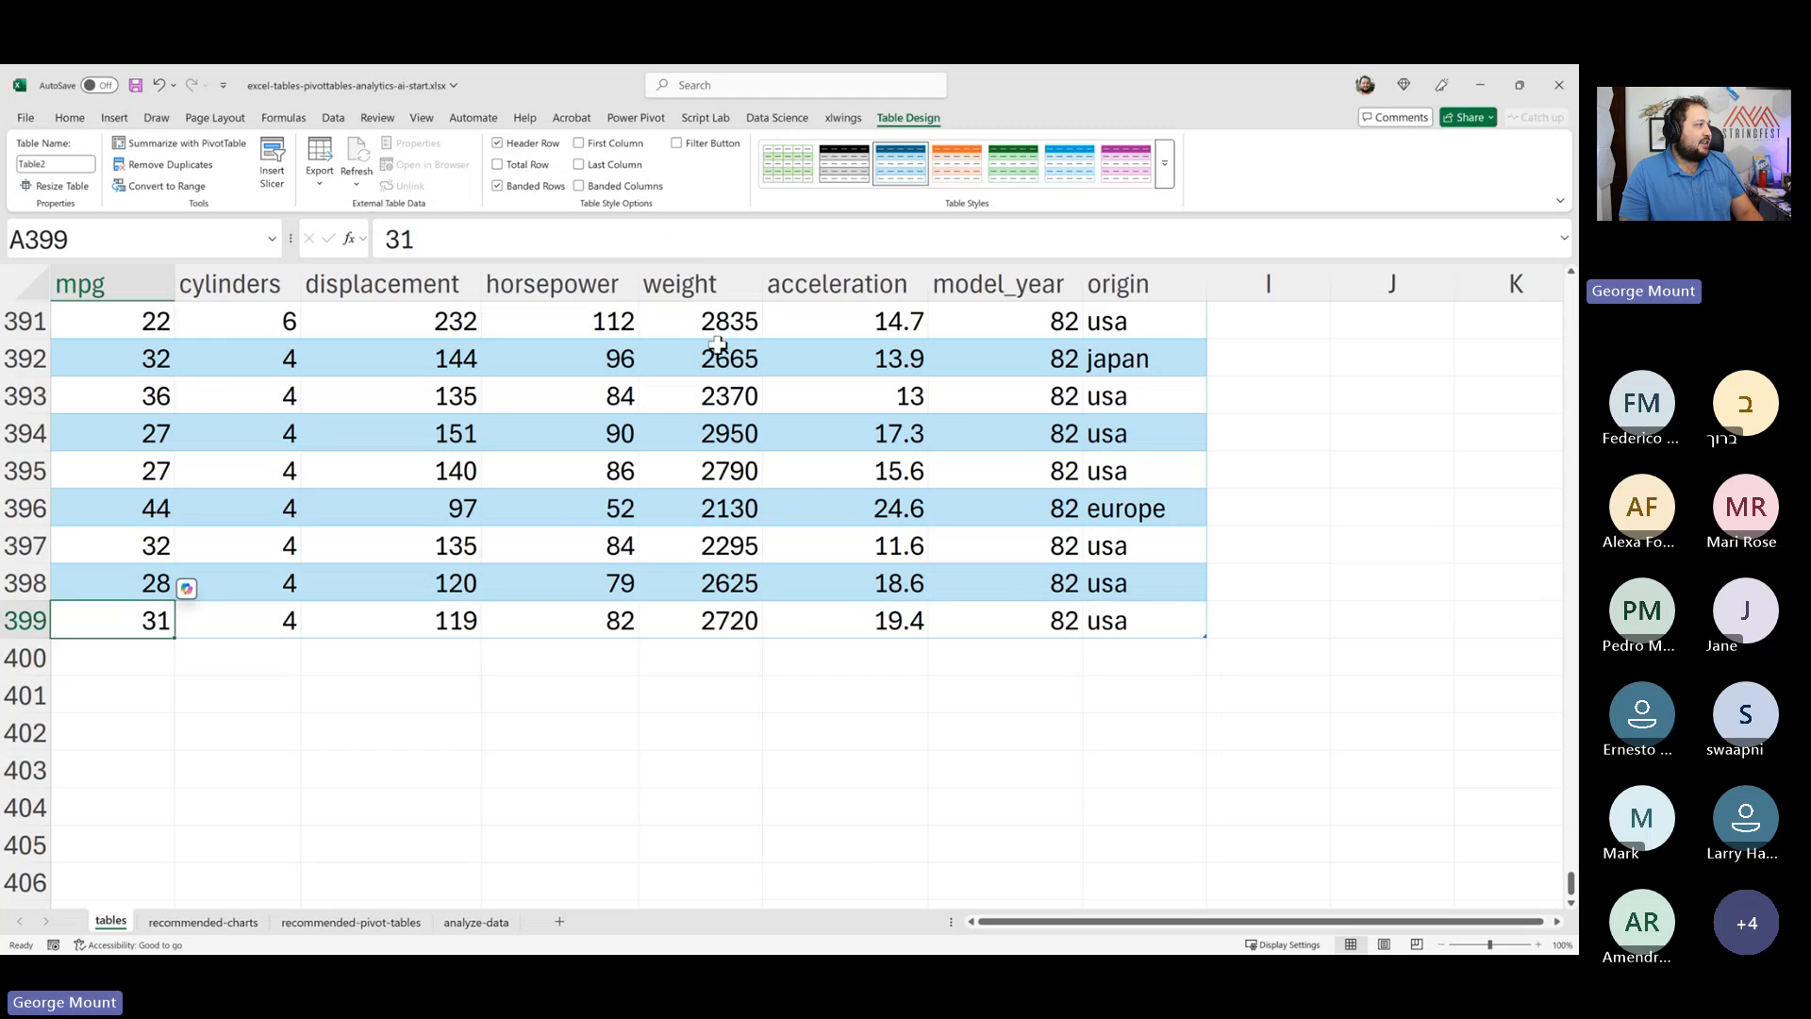
pyautogui.scroll(20, 721, 350)
pyautogui.click(685, 370)
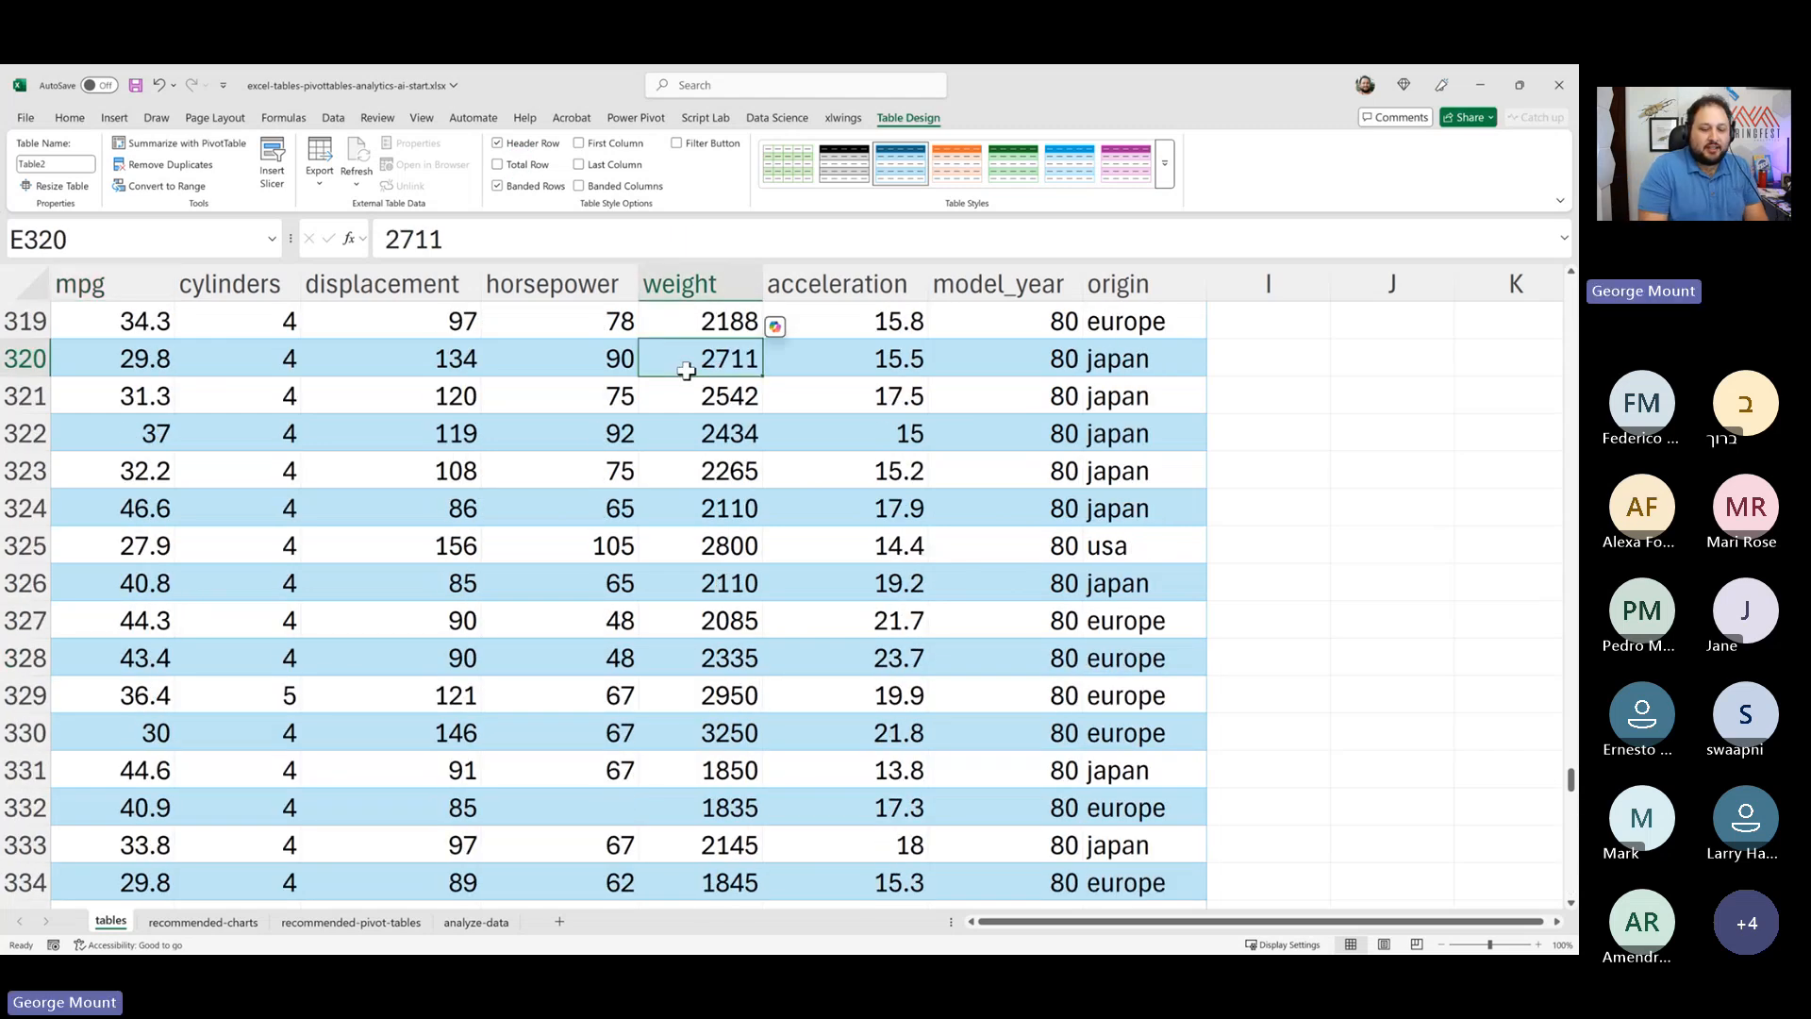
pyautogui.hotkey('ctrl', 'Home')
pyautogui.scroll(-1, 686, 370)
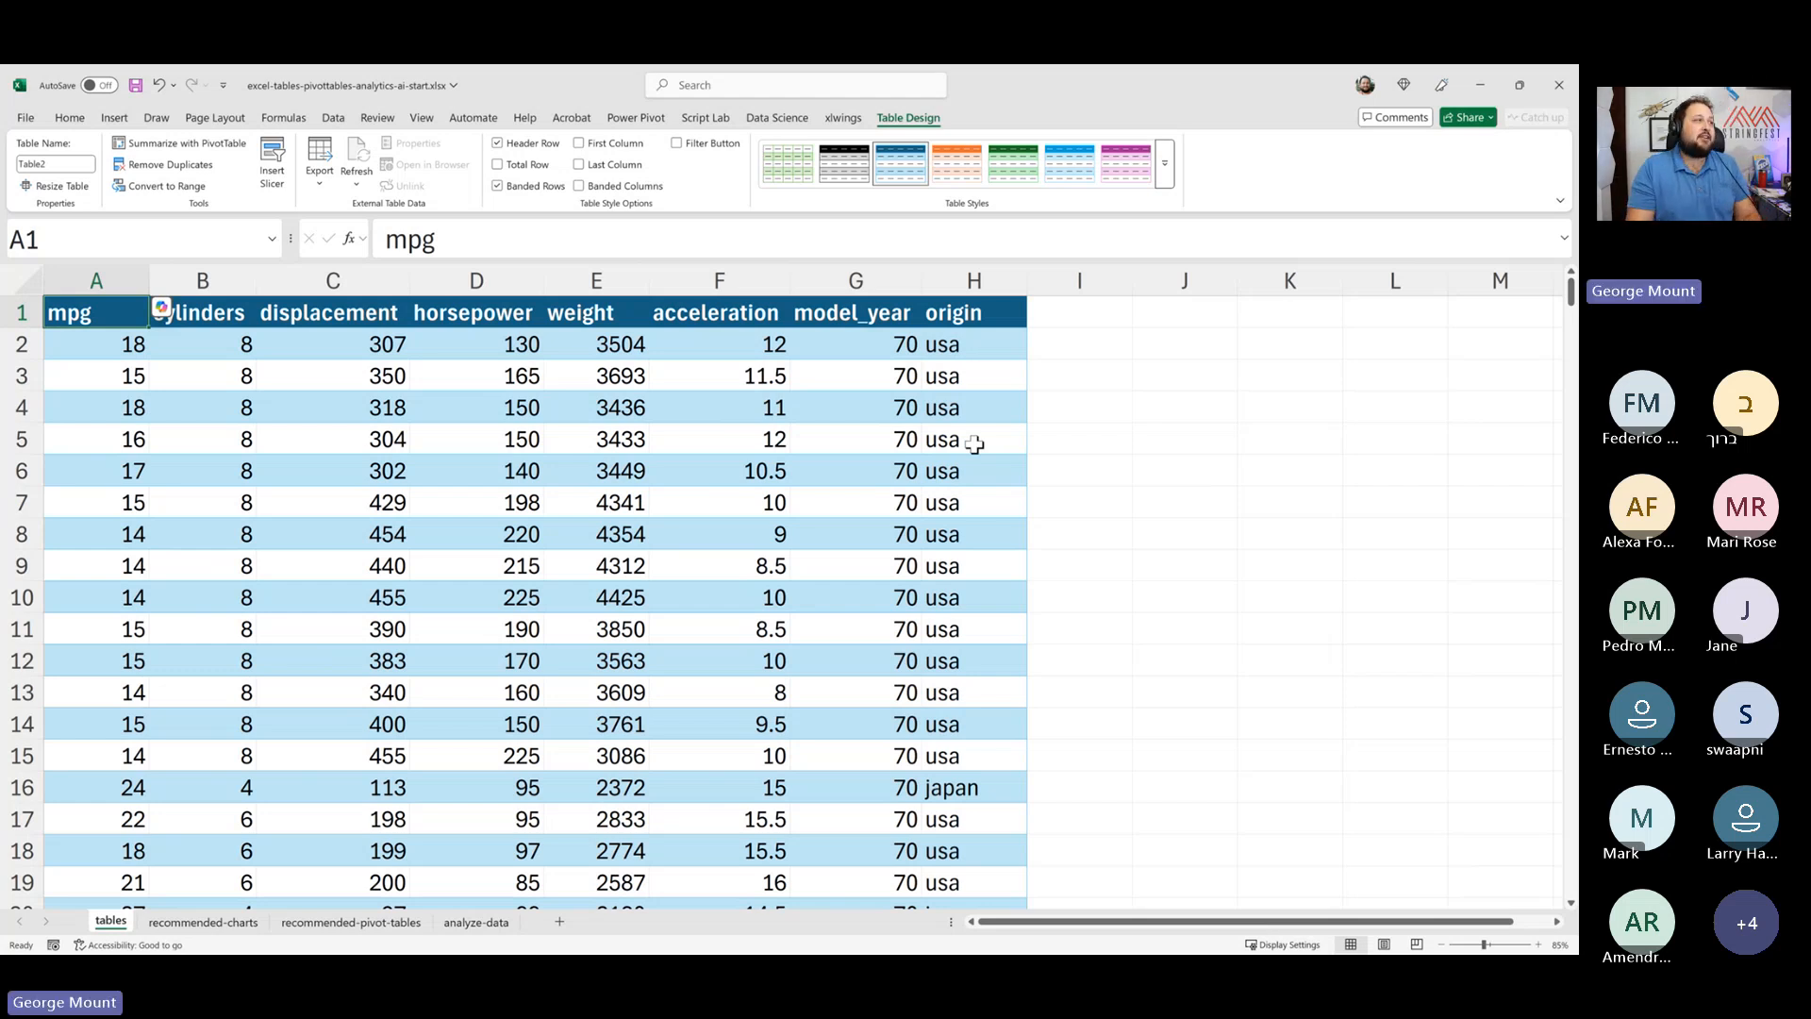
# - Add a displacement_sqrt column header beside origin in I1 and autofit the column's width
pyautogui.click(1141, 437)
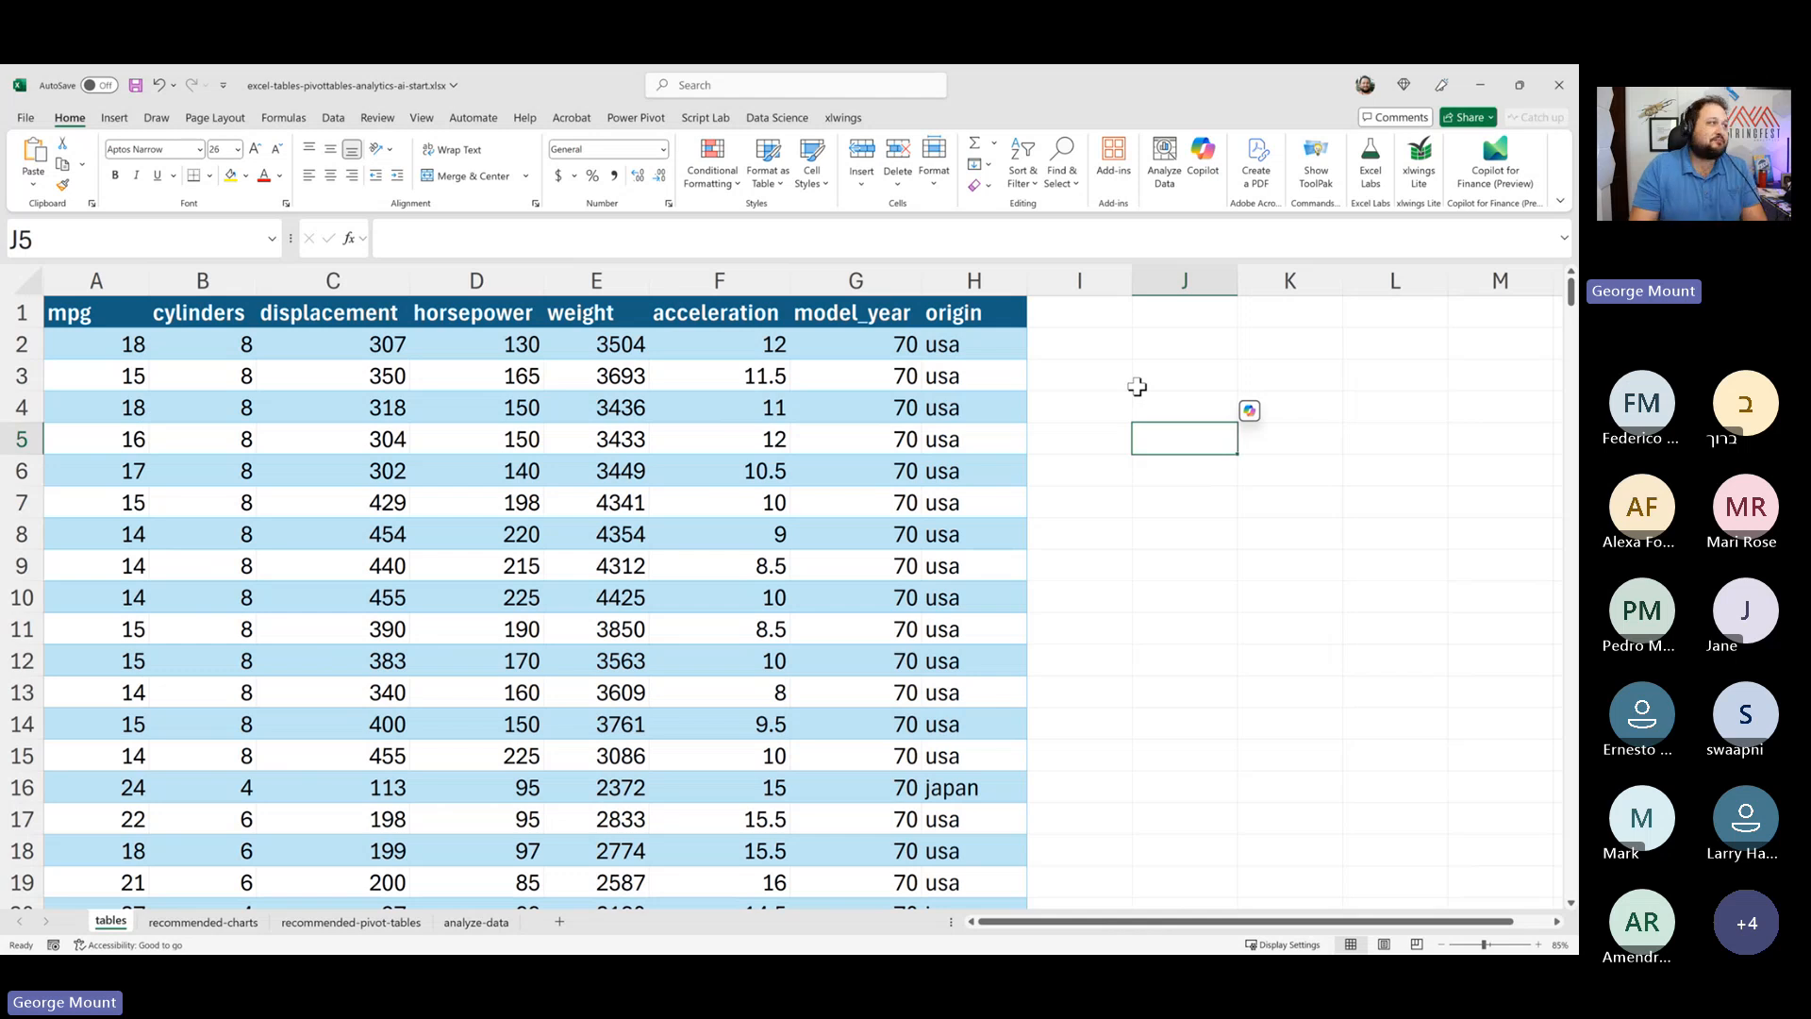
pyautogui.click(1084, 372)
pyautogui.click(1091, 335)
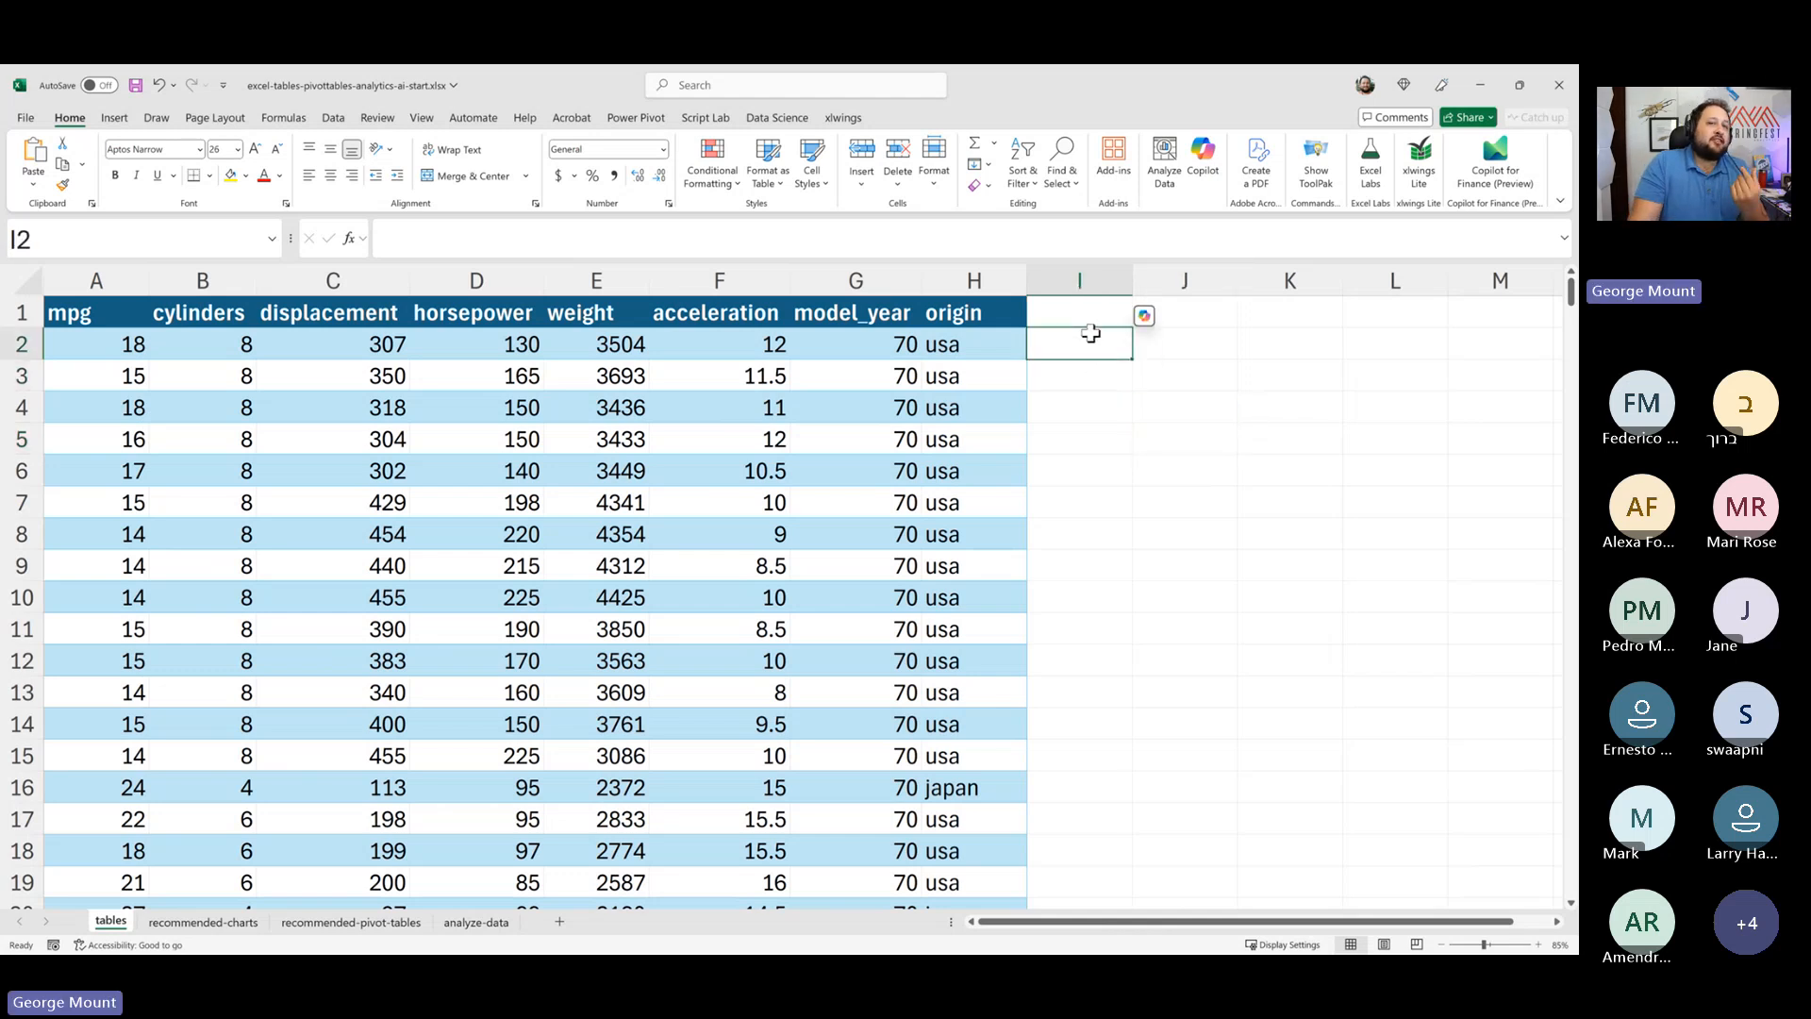
pyautogui.click(1080, 313)
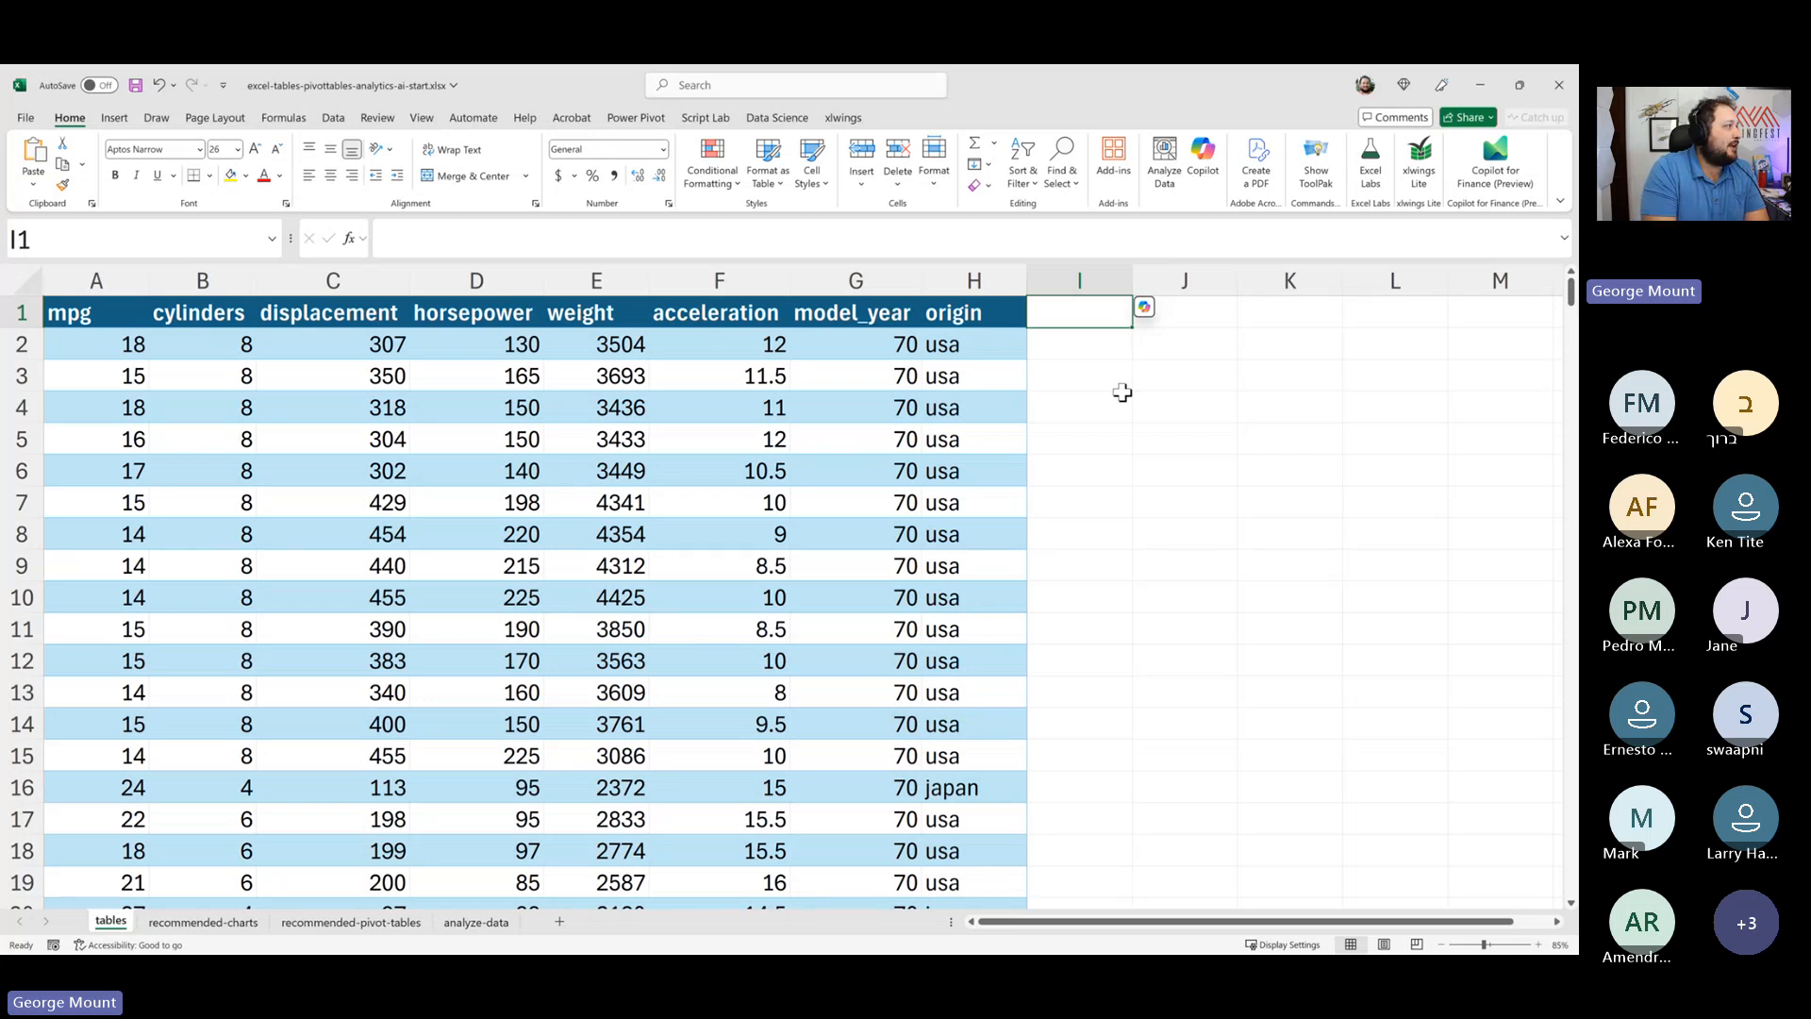
pyautogui.write('h')
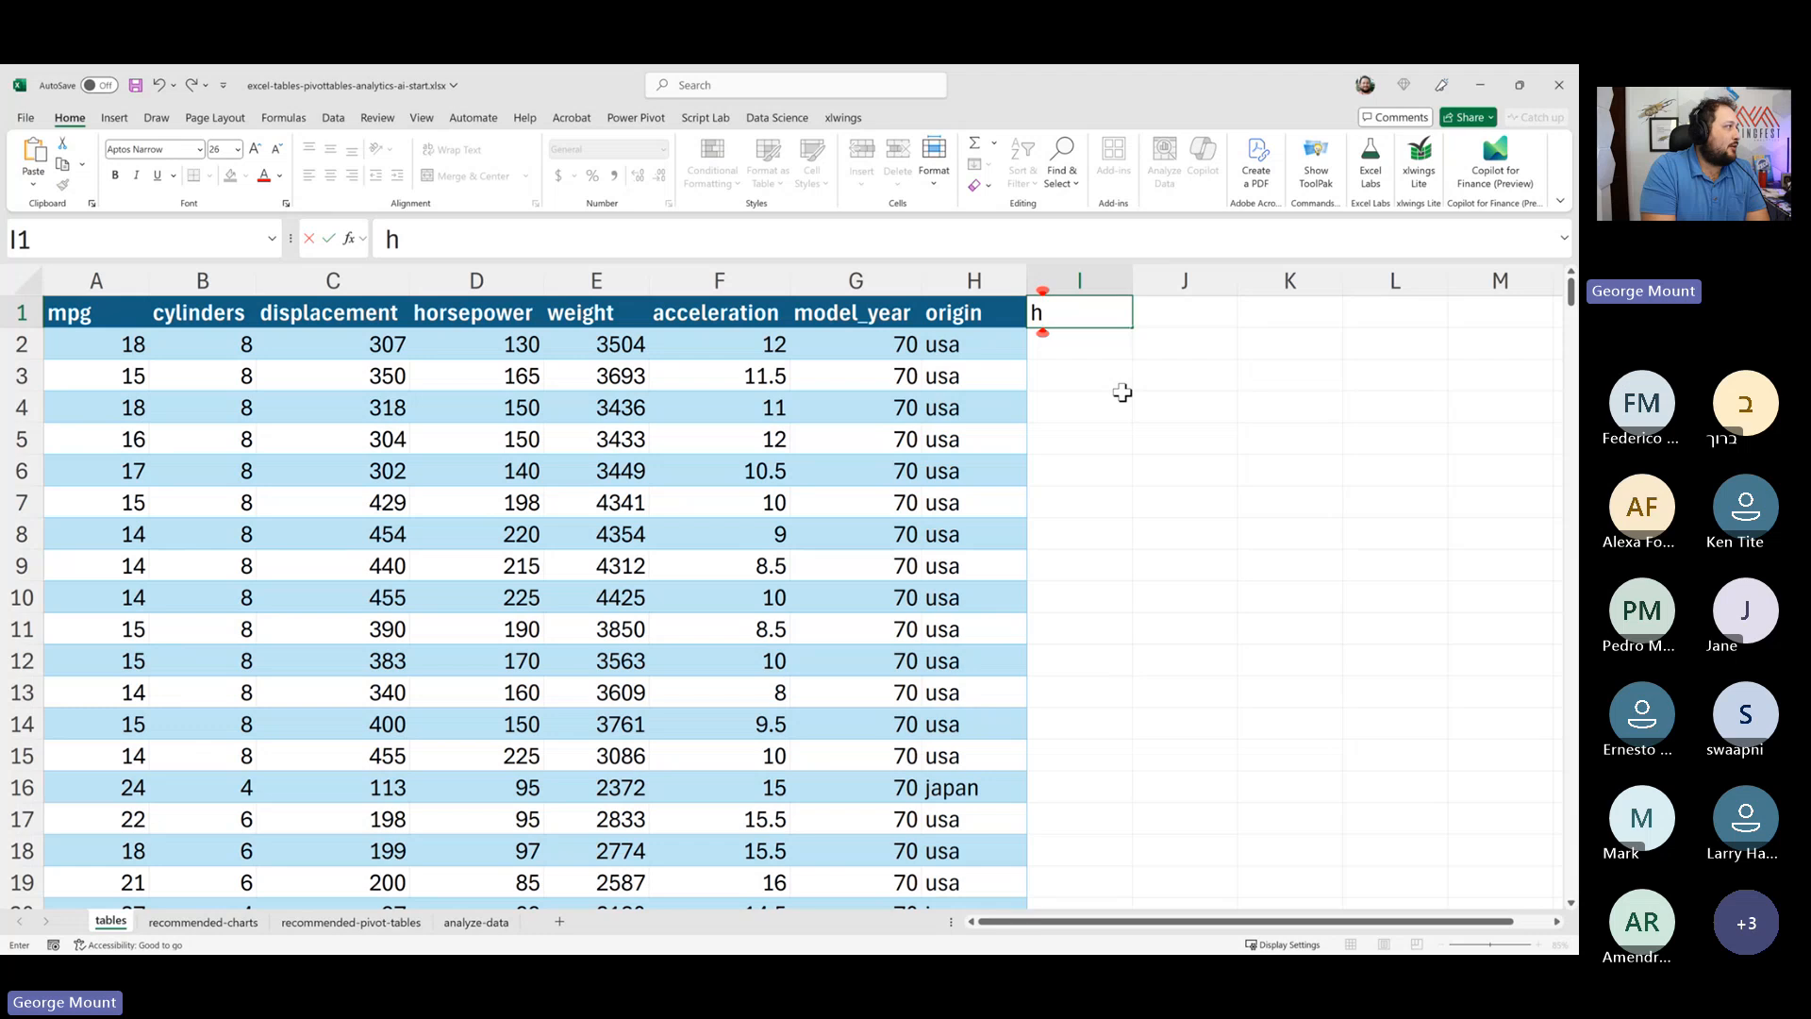
pyautogui.press('BackSpace')
pyautogui.write('displacement')
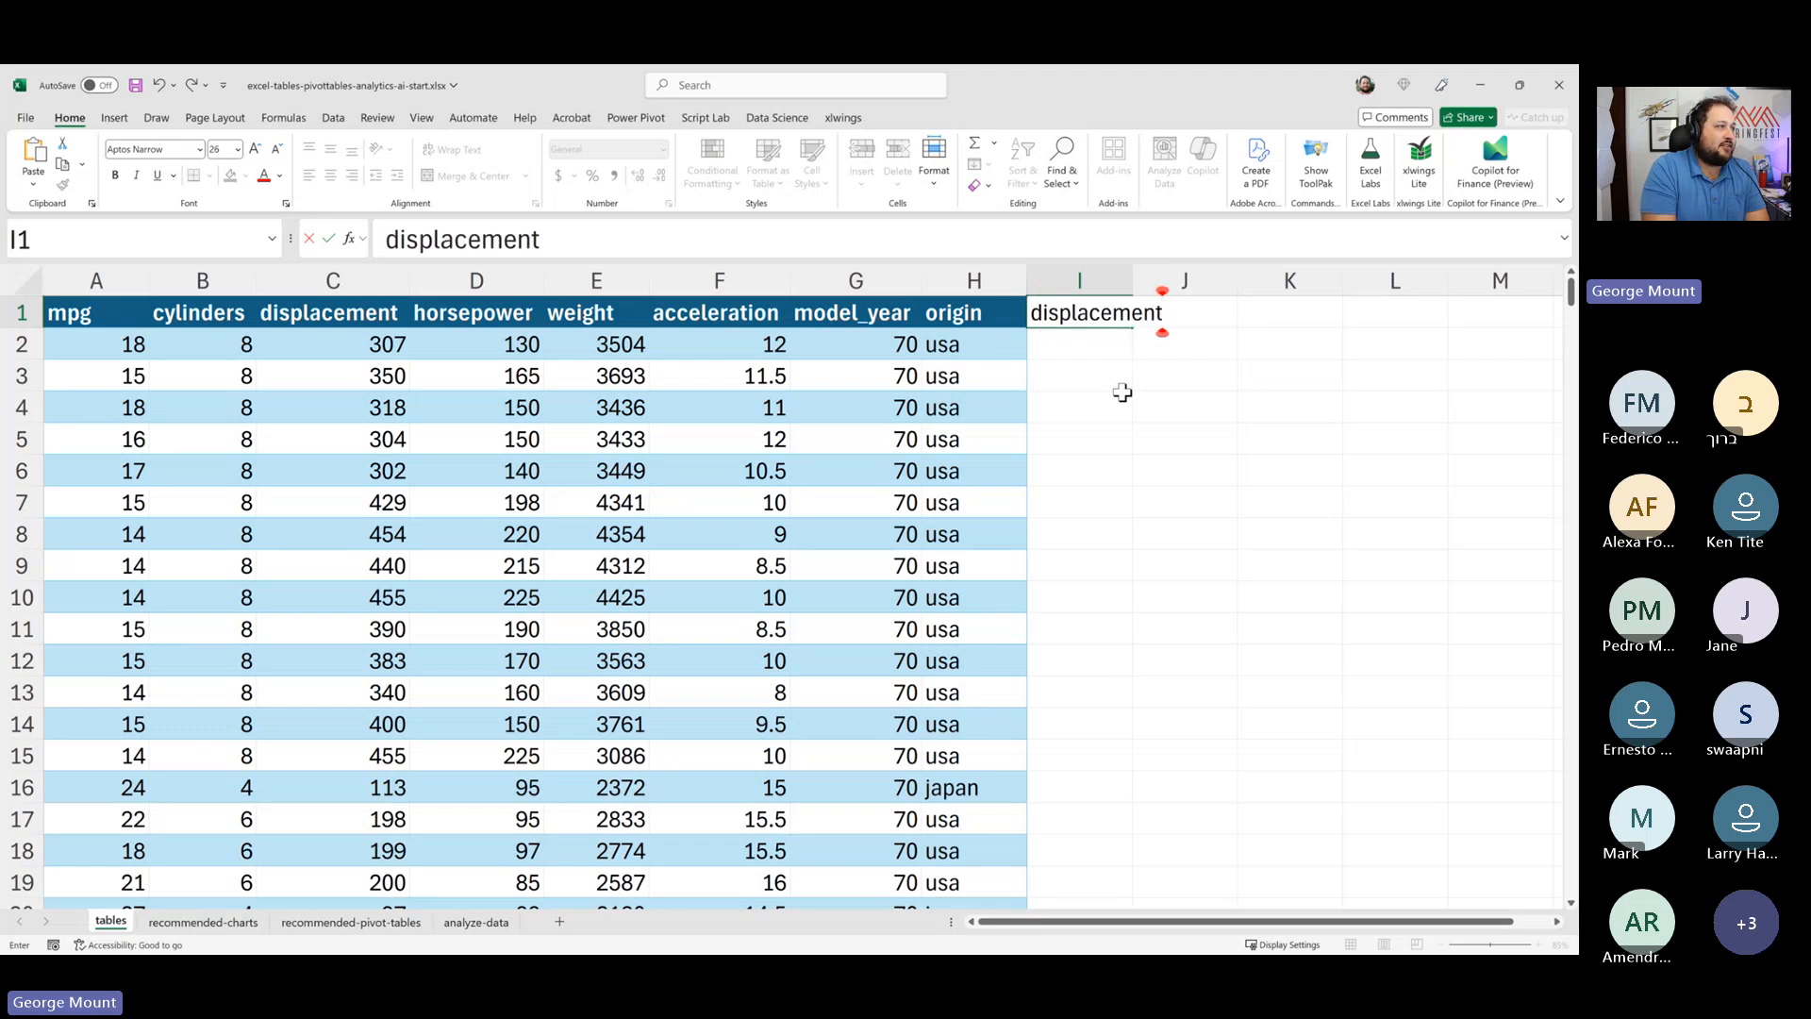
pyautogui.write('_sqrt')
pyautogui.press('Return')
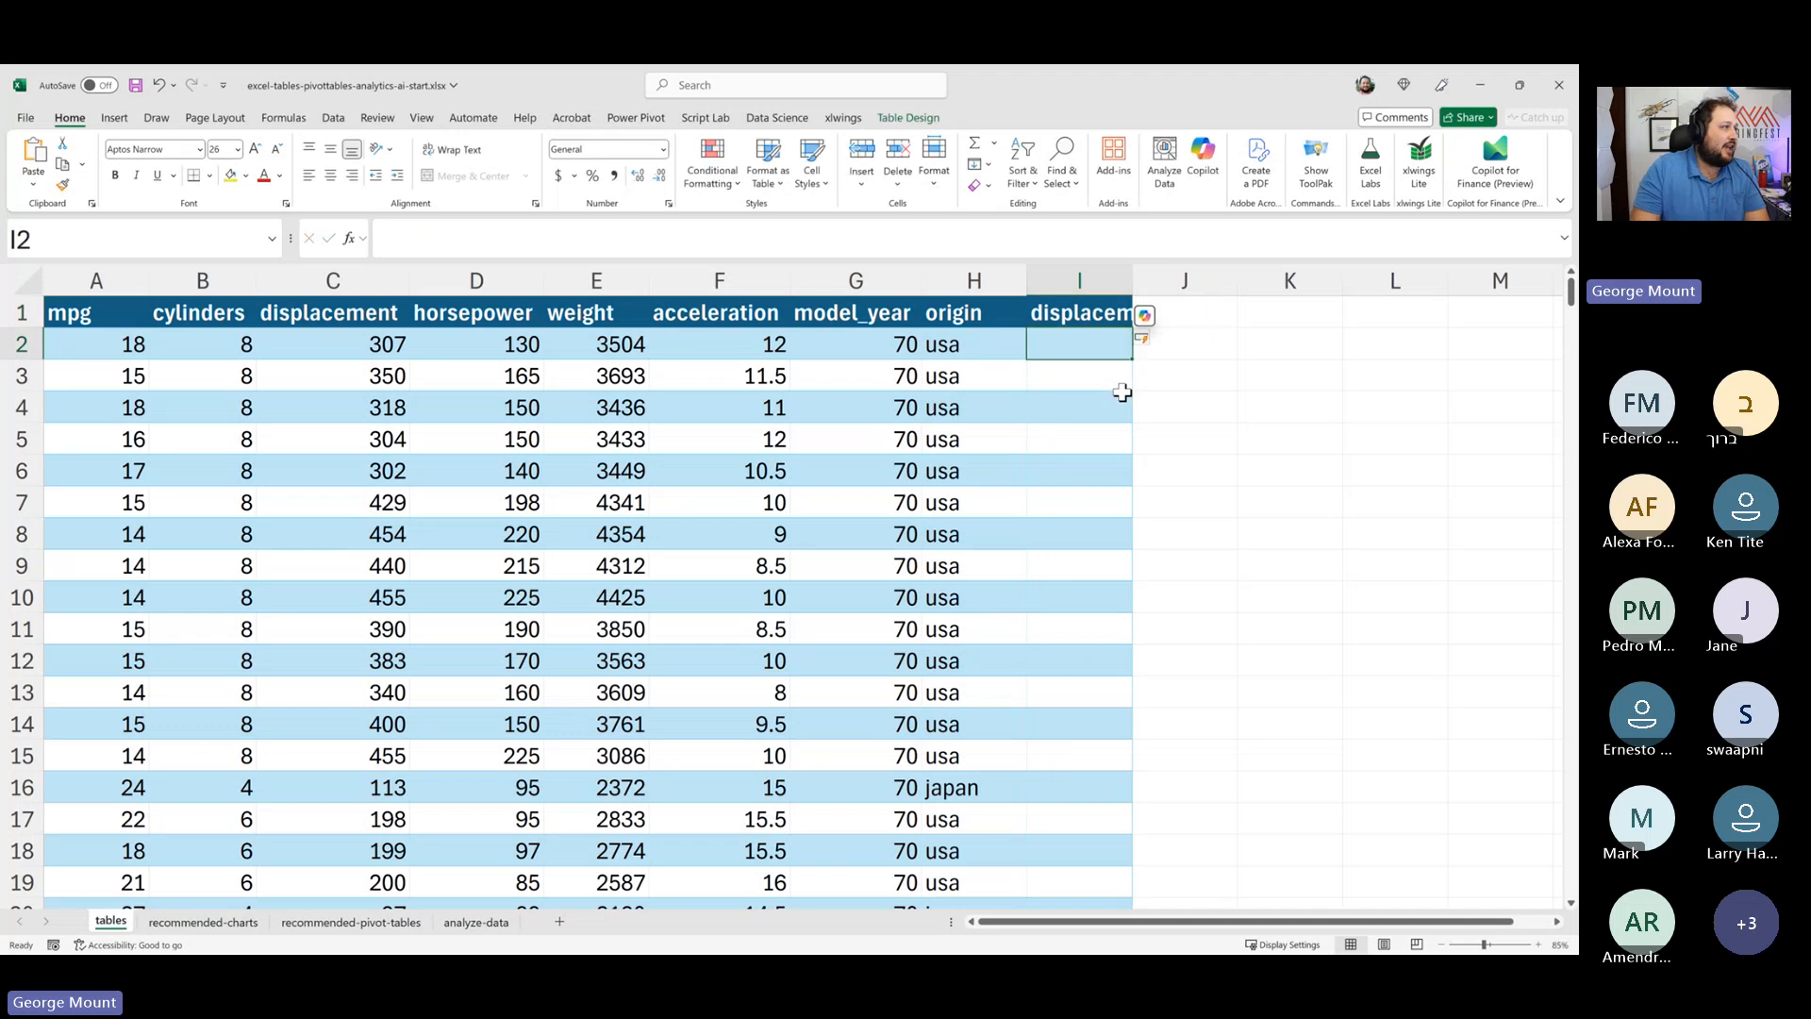
pyautogui.doubleClick(1133, 280)
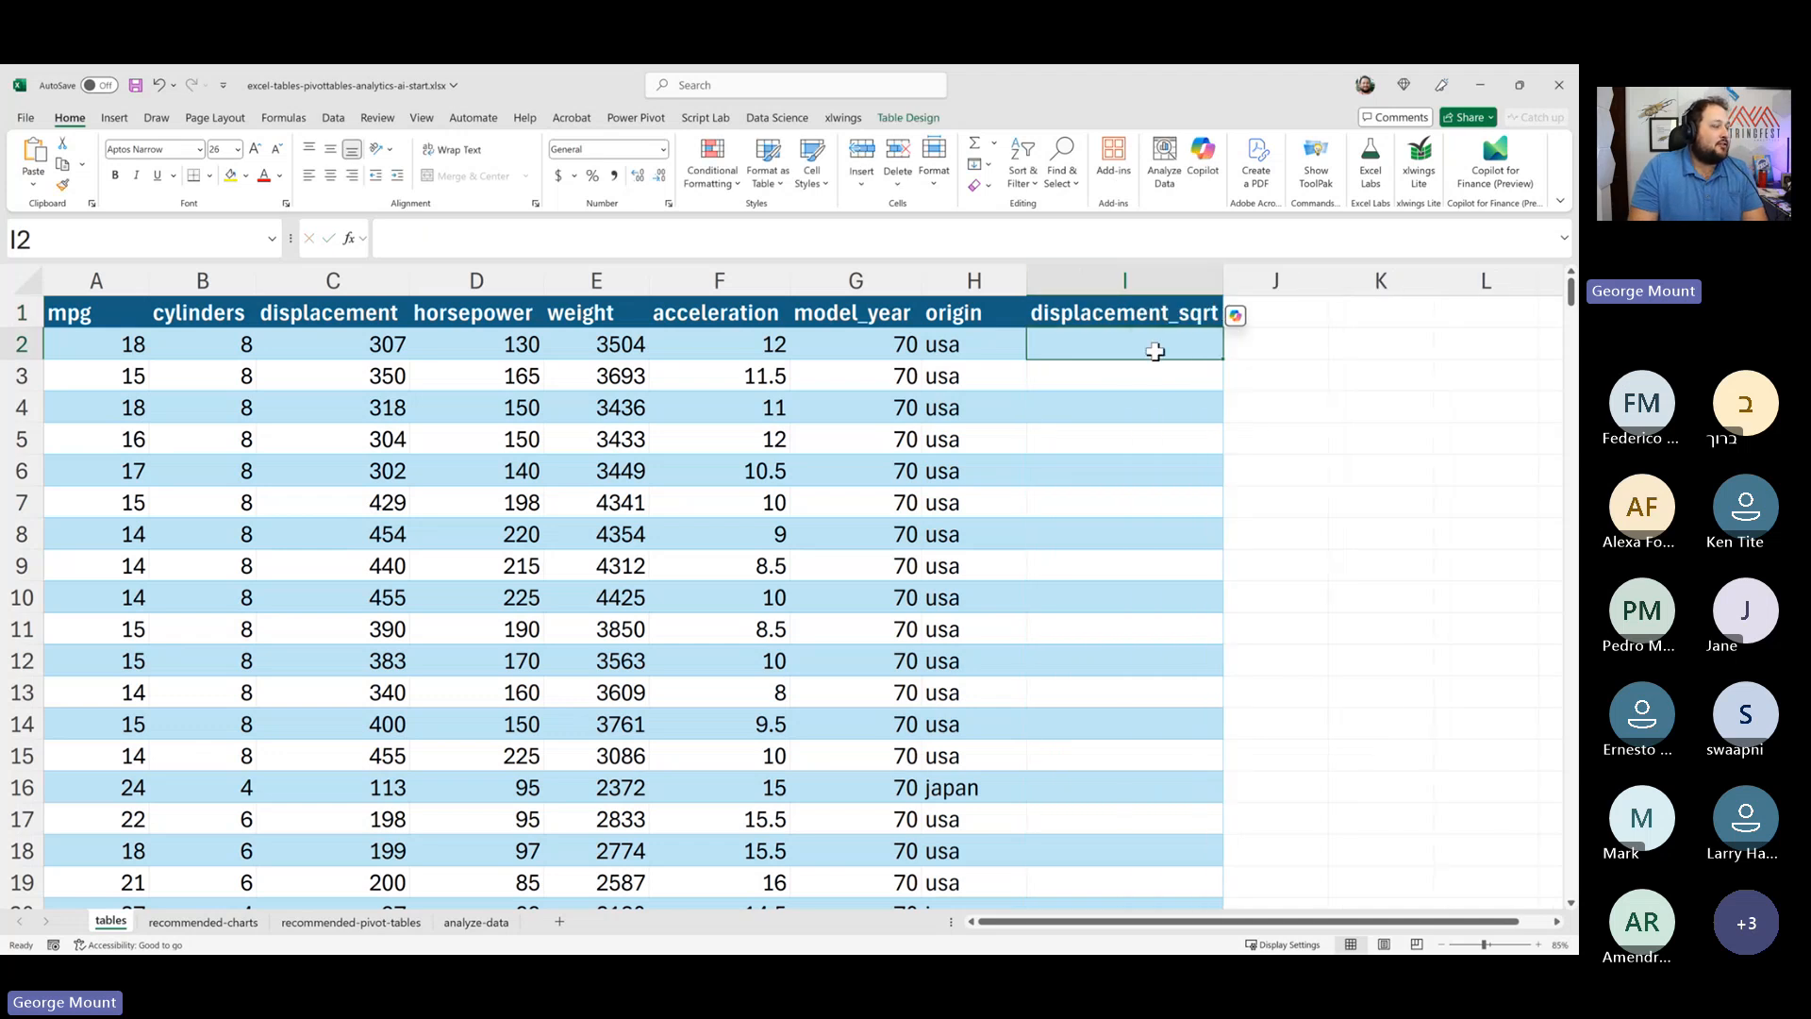
pyautogui.write('=sq')
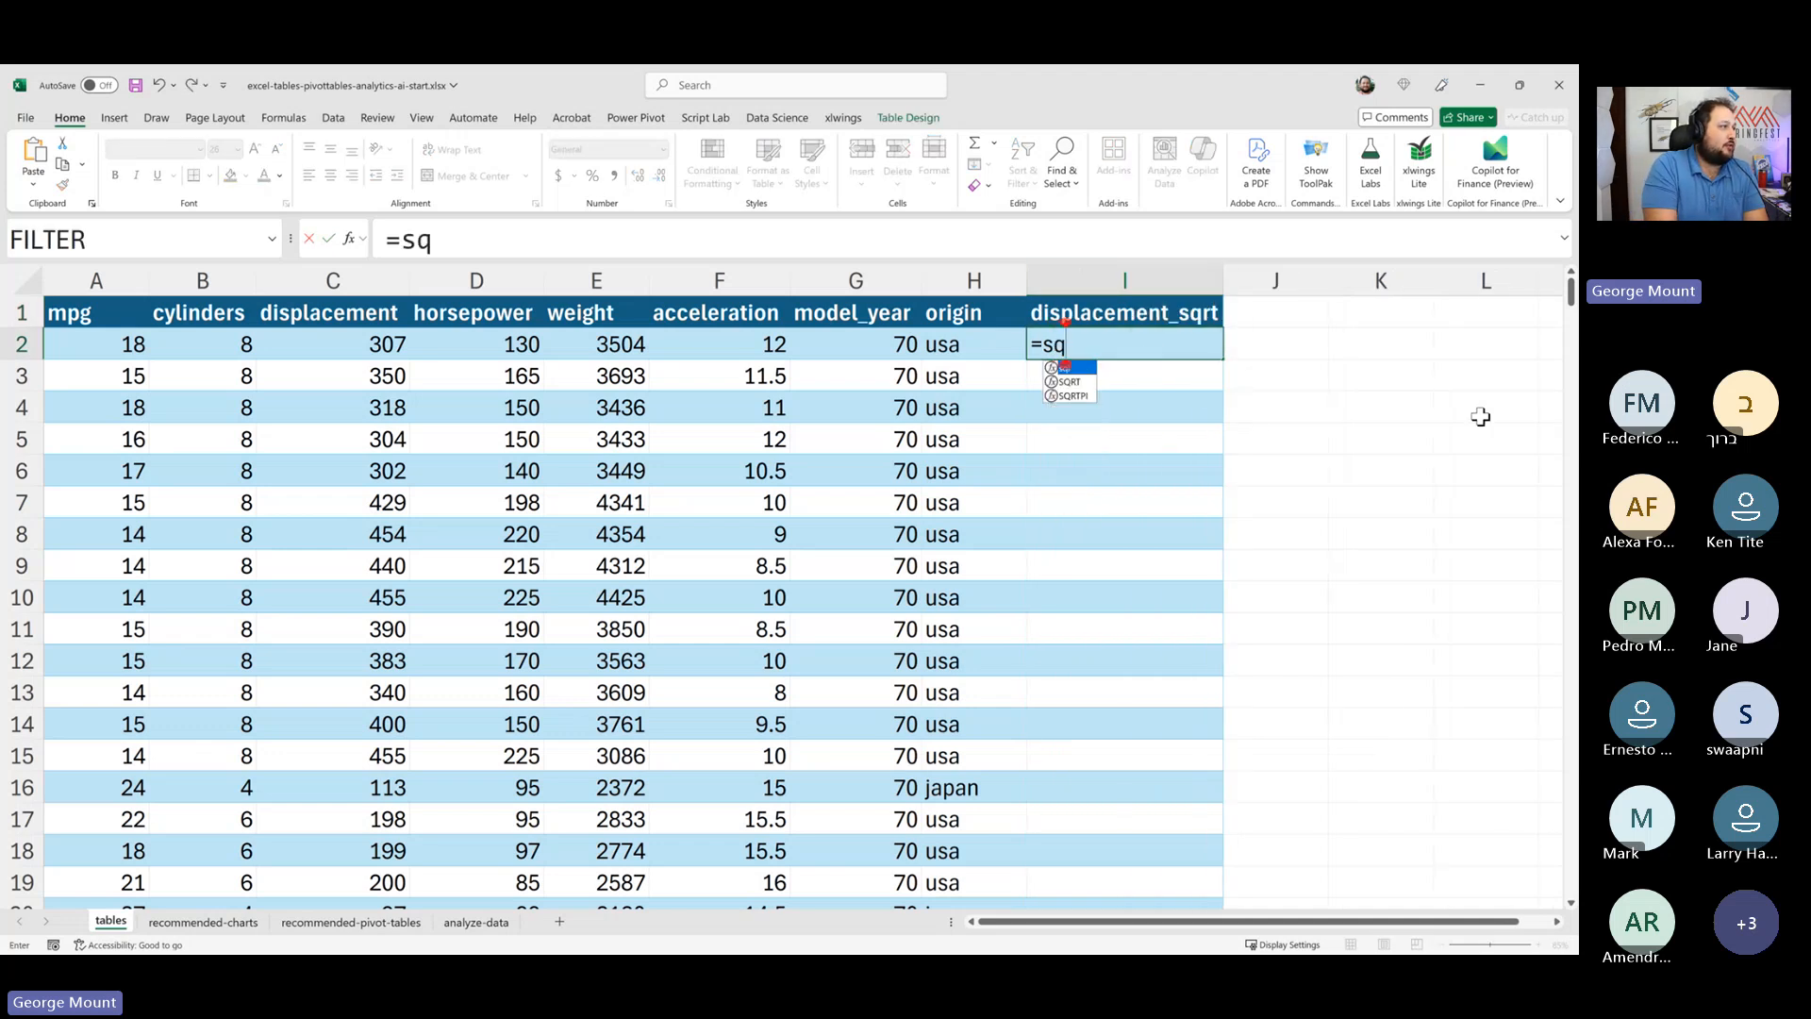
pyautogui.press('Down')
pyautogui.press('Tab')
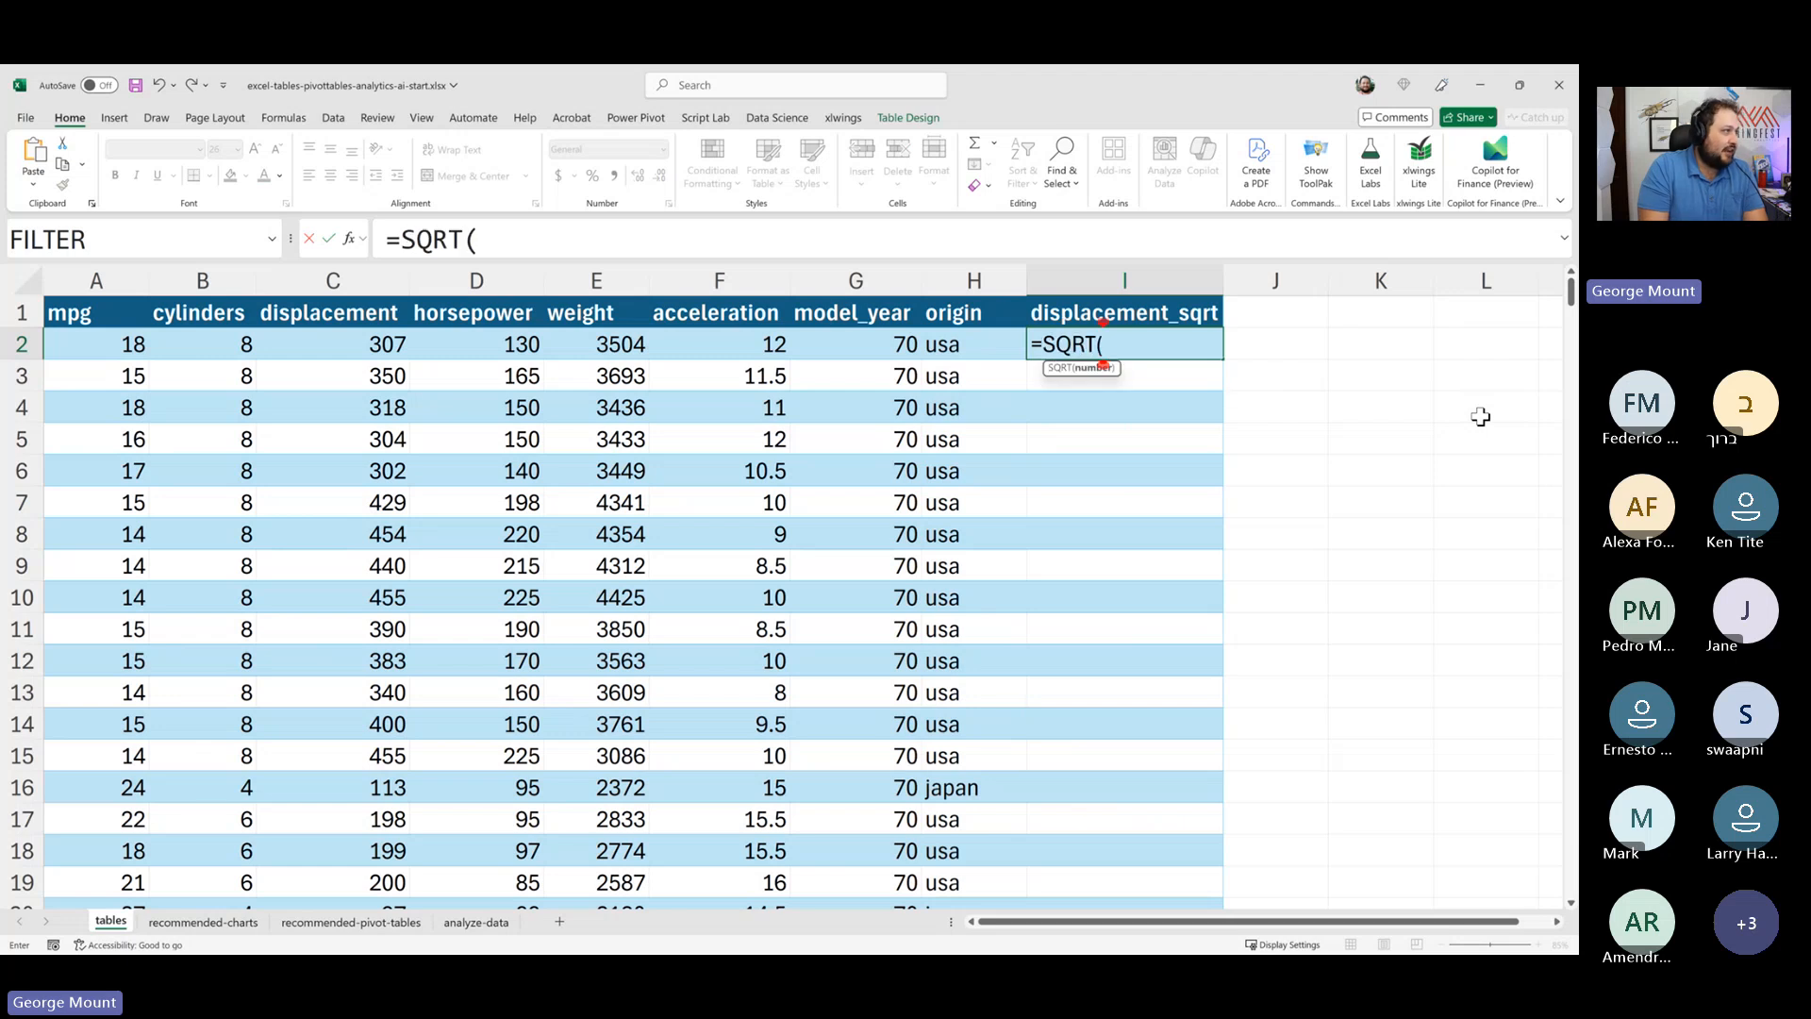
pyautogui.press('Escape')
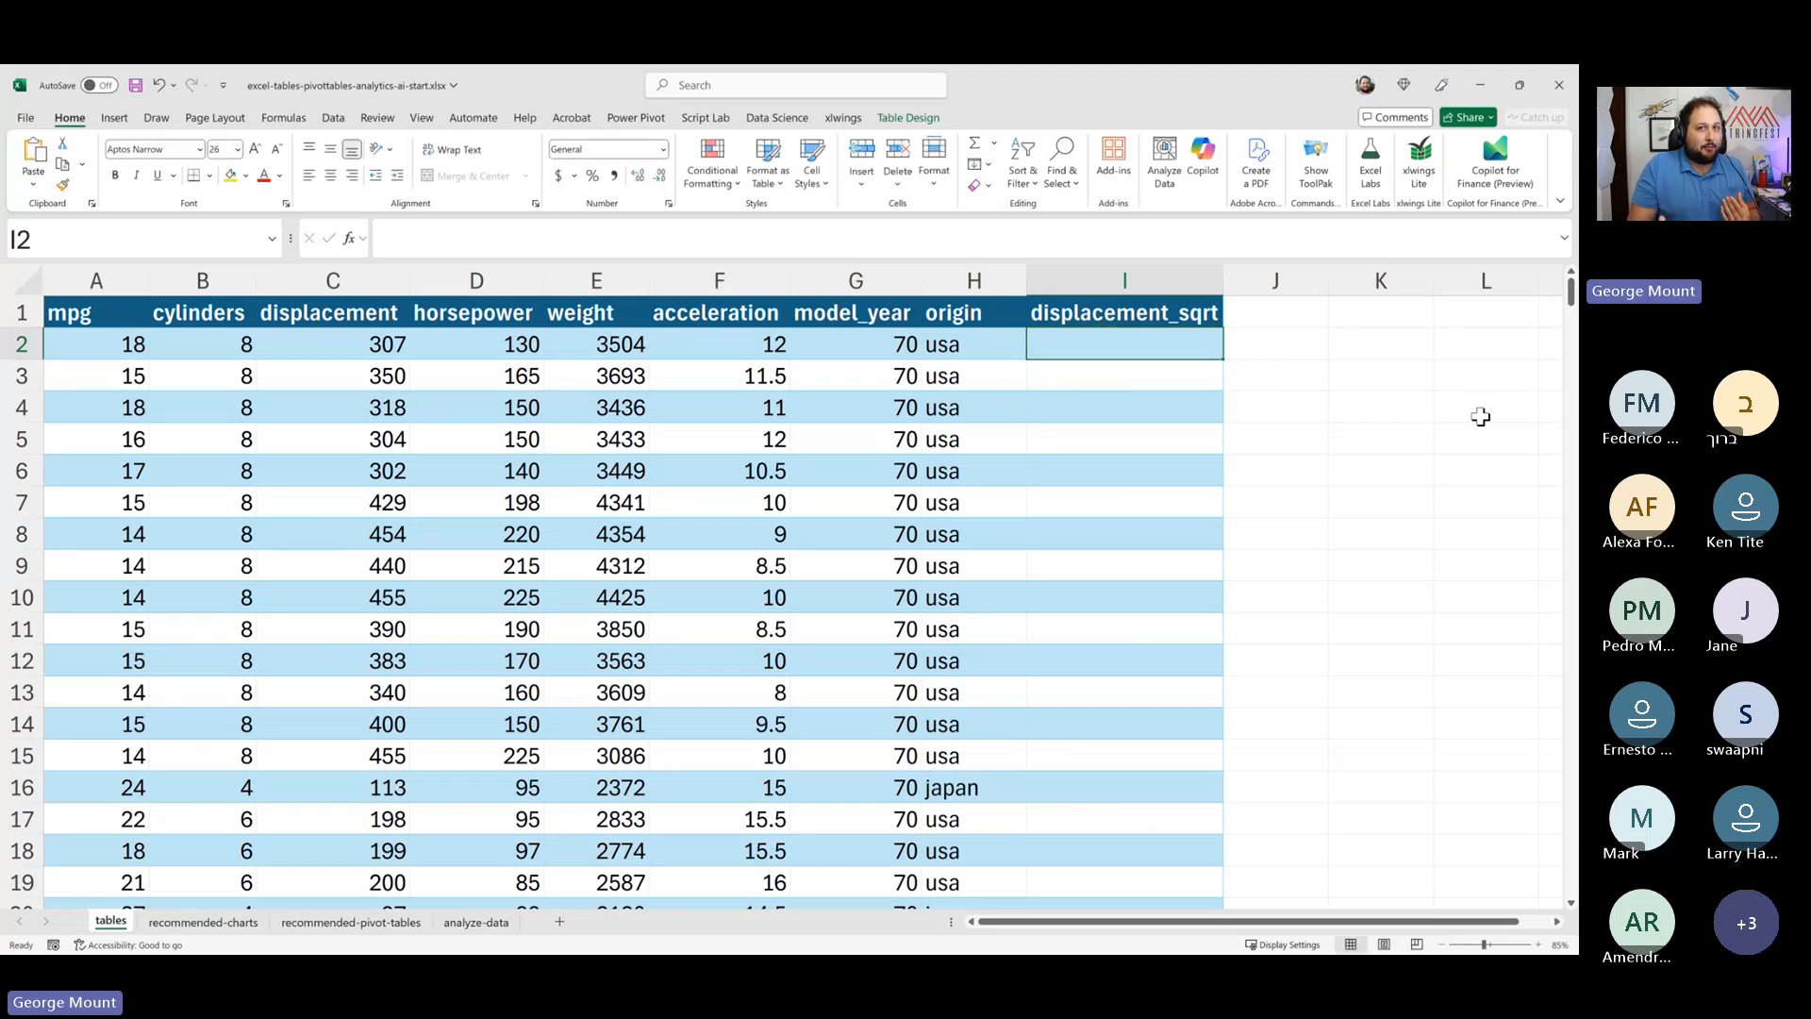
# - Try a SQRT formula in I2, pointing to neighbouring columns to preview their structured references before cancelling
pyautogui.write('=sq')
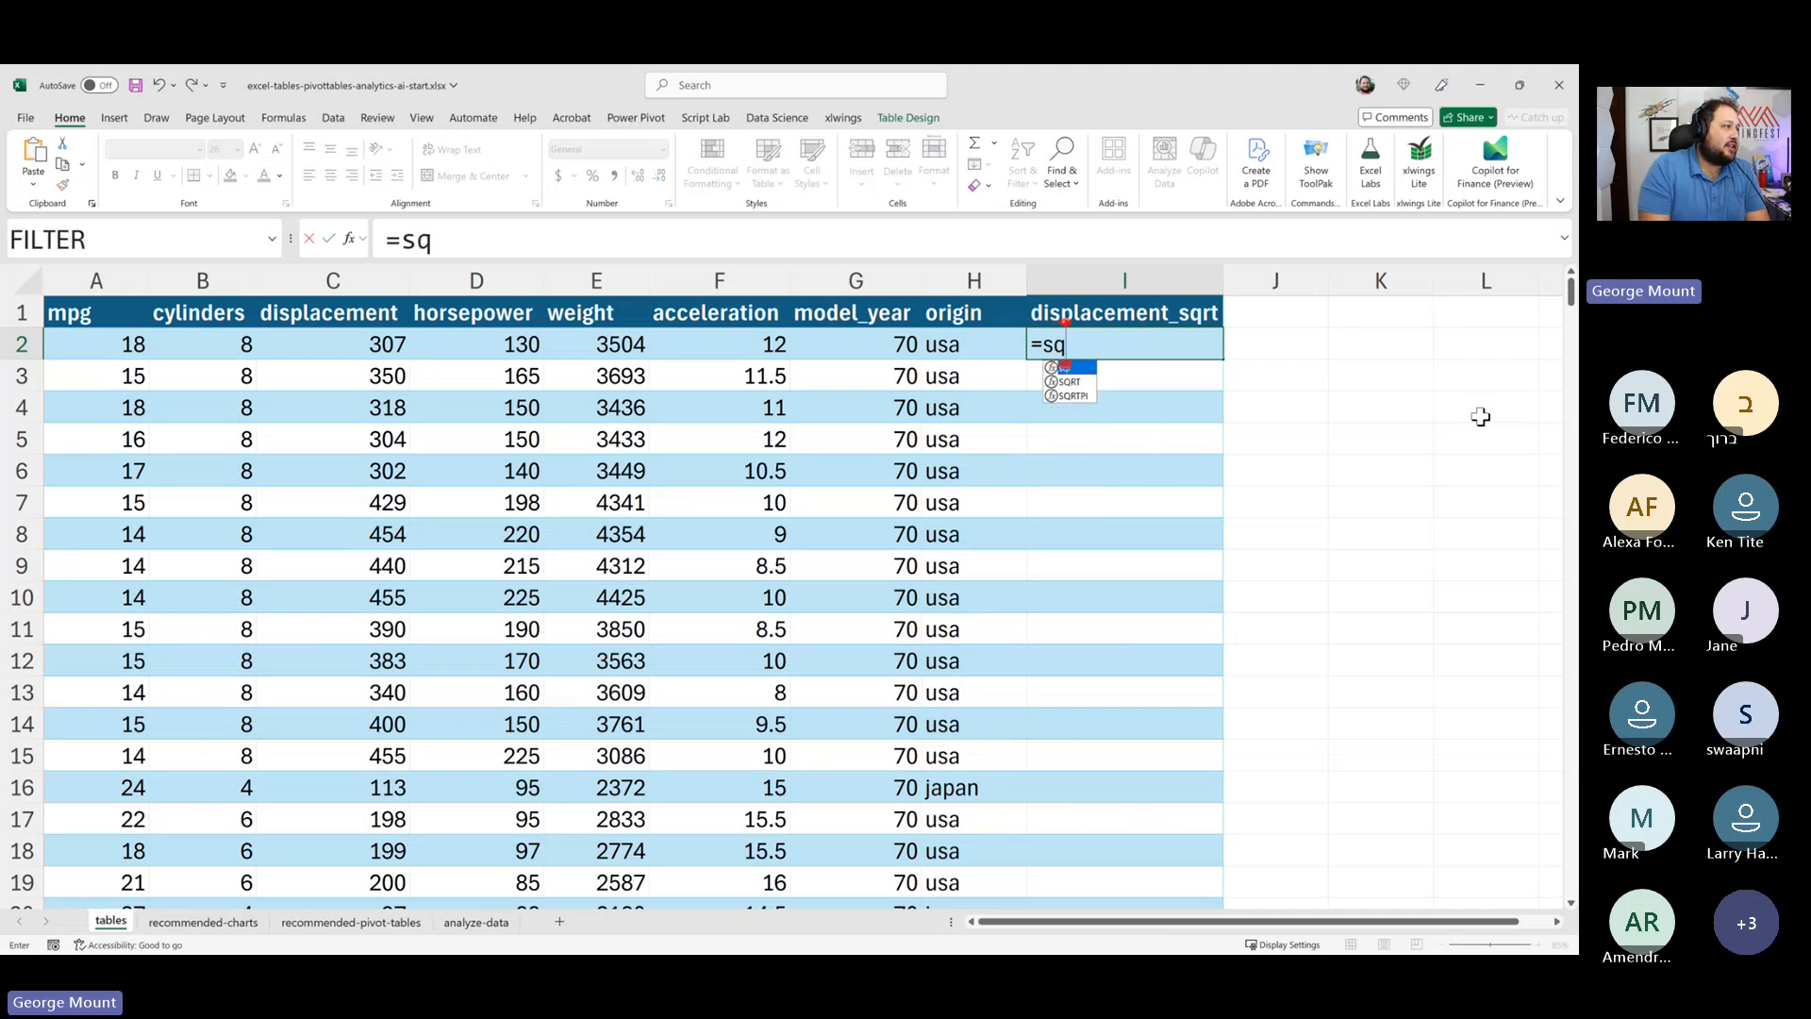
pyautogui.press('Down')
pyautogui.press('Tab')
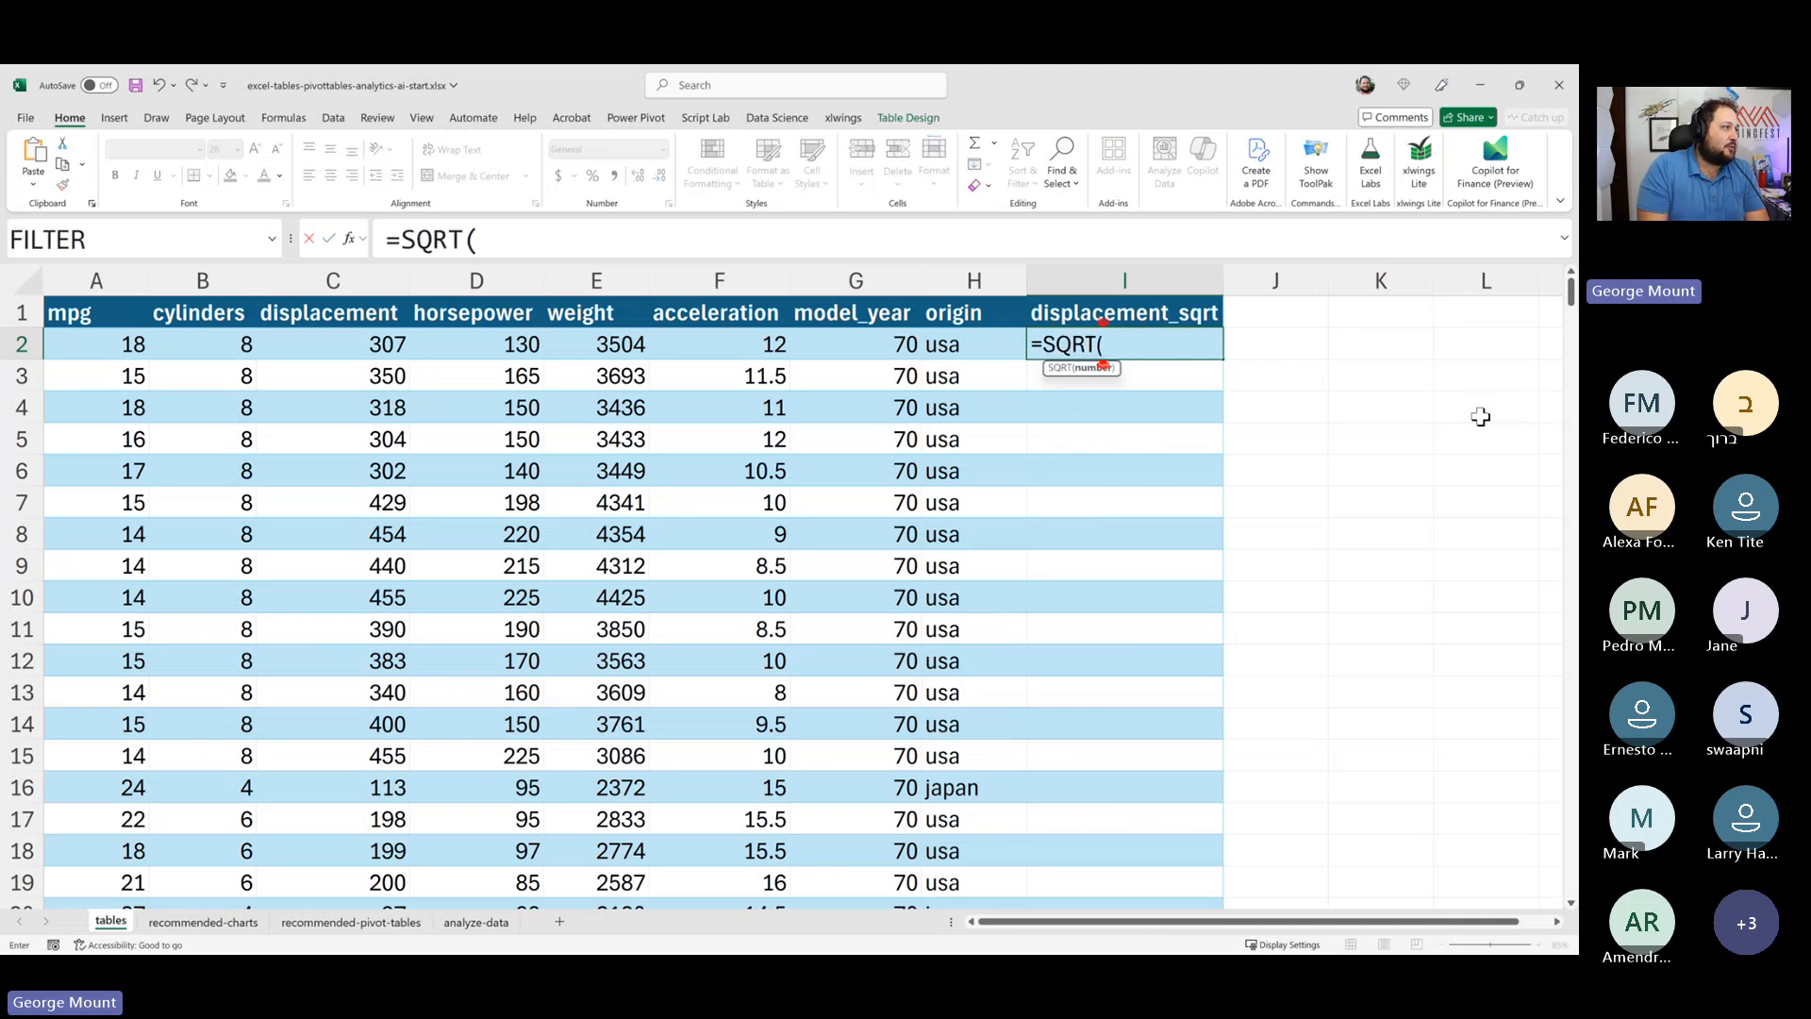
pyautogui.press('Left')
pyautogui.press('Left')
pyautogui.press('Left')
pyautogui.press('Left')
pyautogui.press('Left')
pyautogui.press('Left')
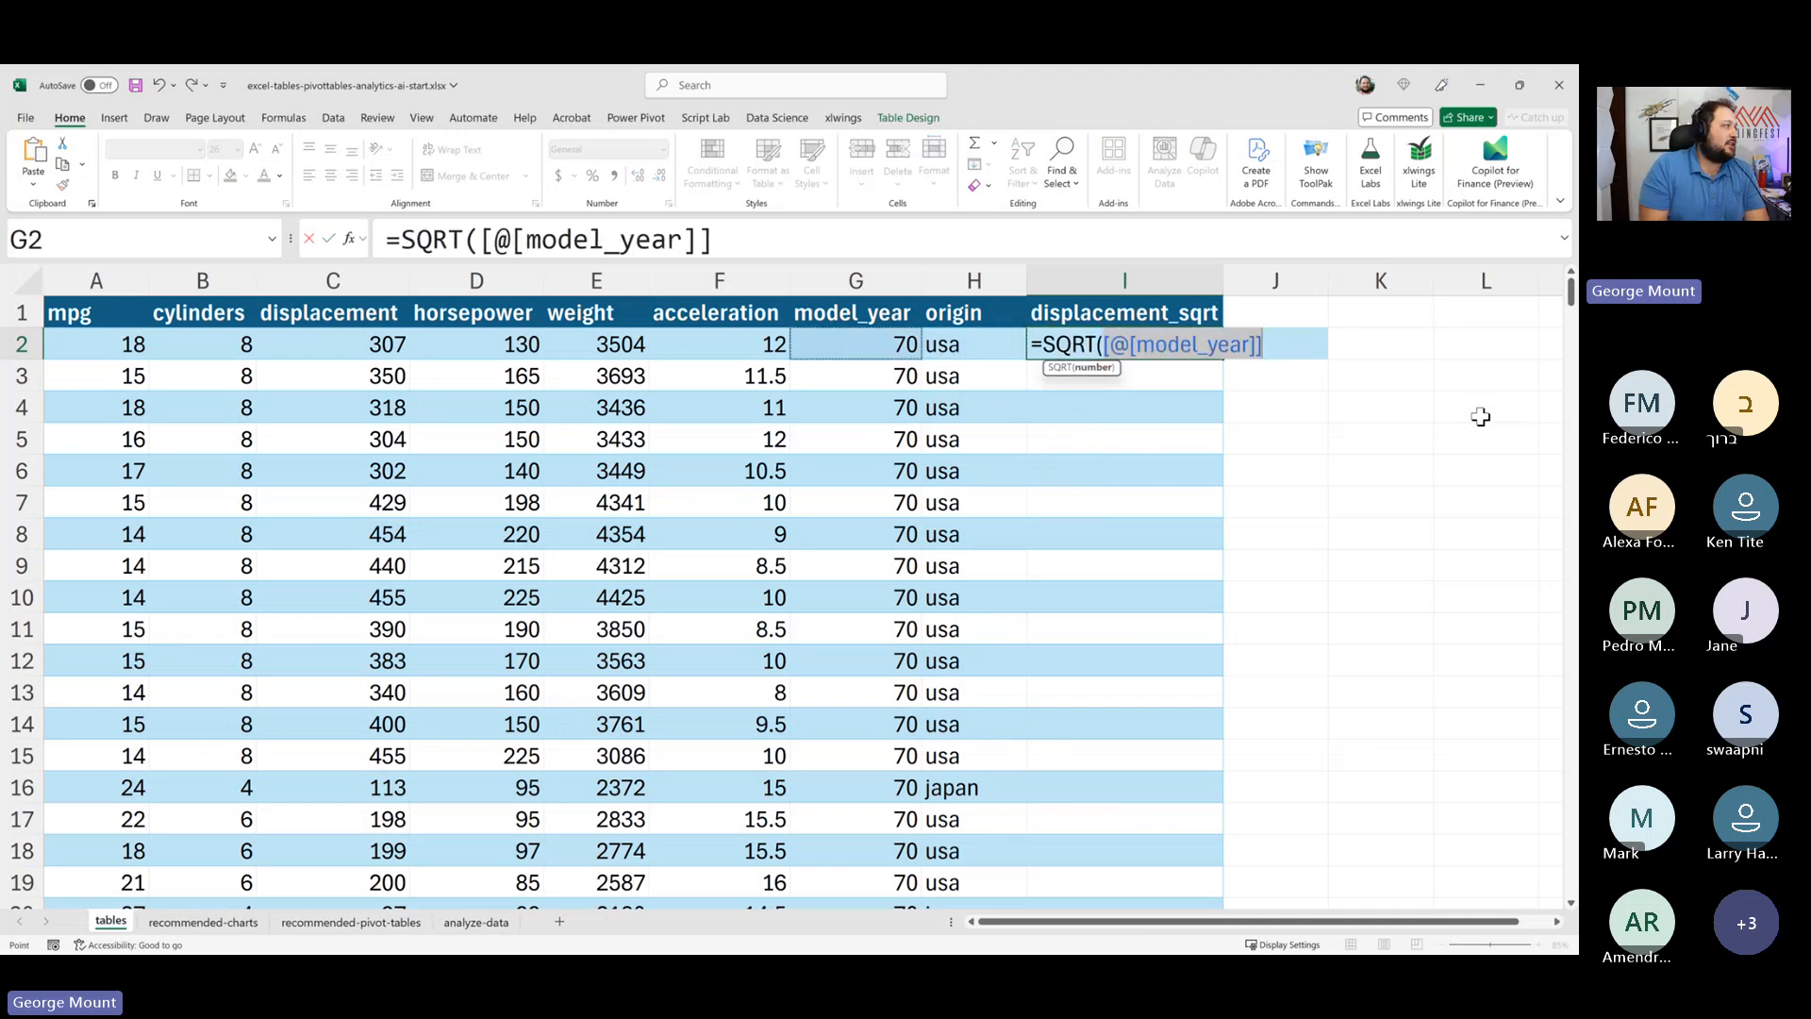
pyautogui.press('Right')
pyautogui.press('Right')
pyautogui.press('Left')
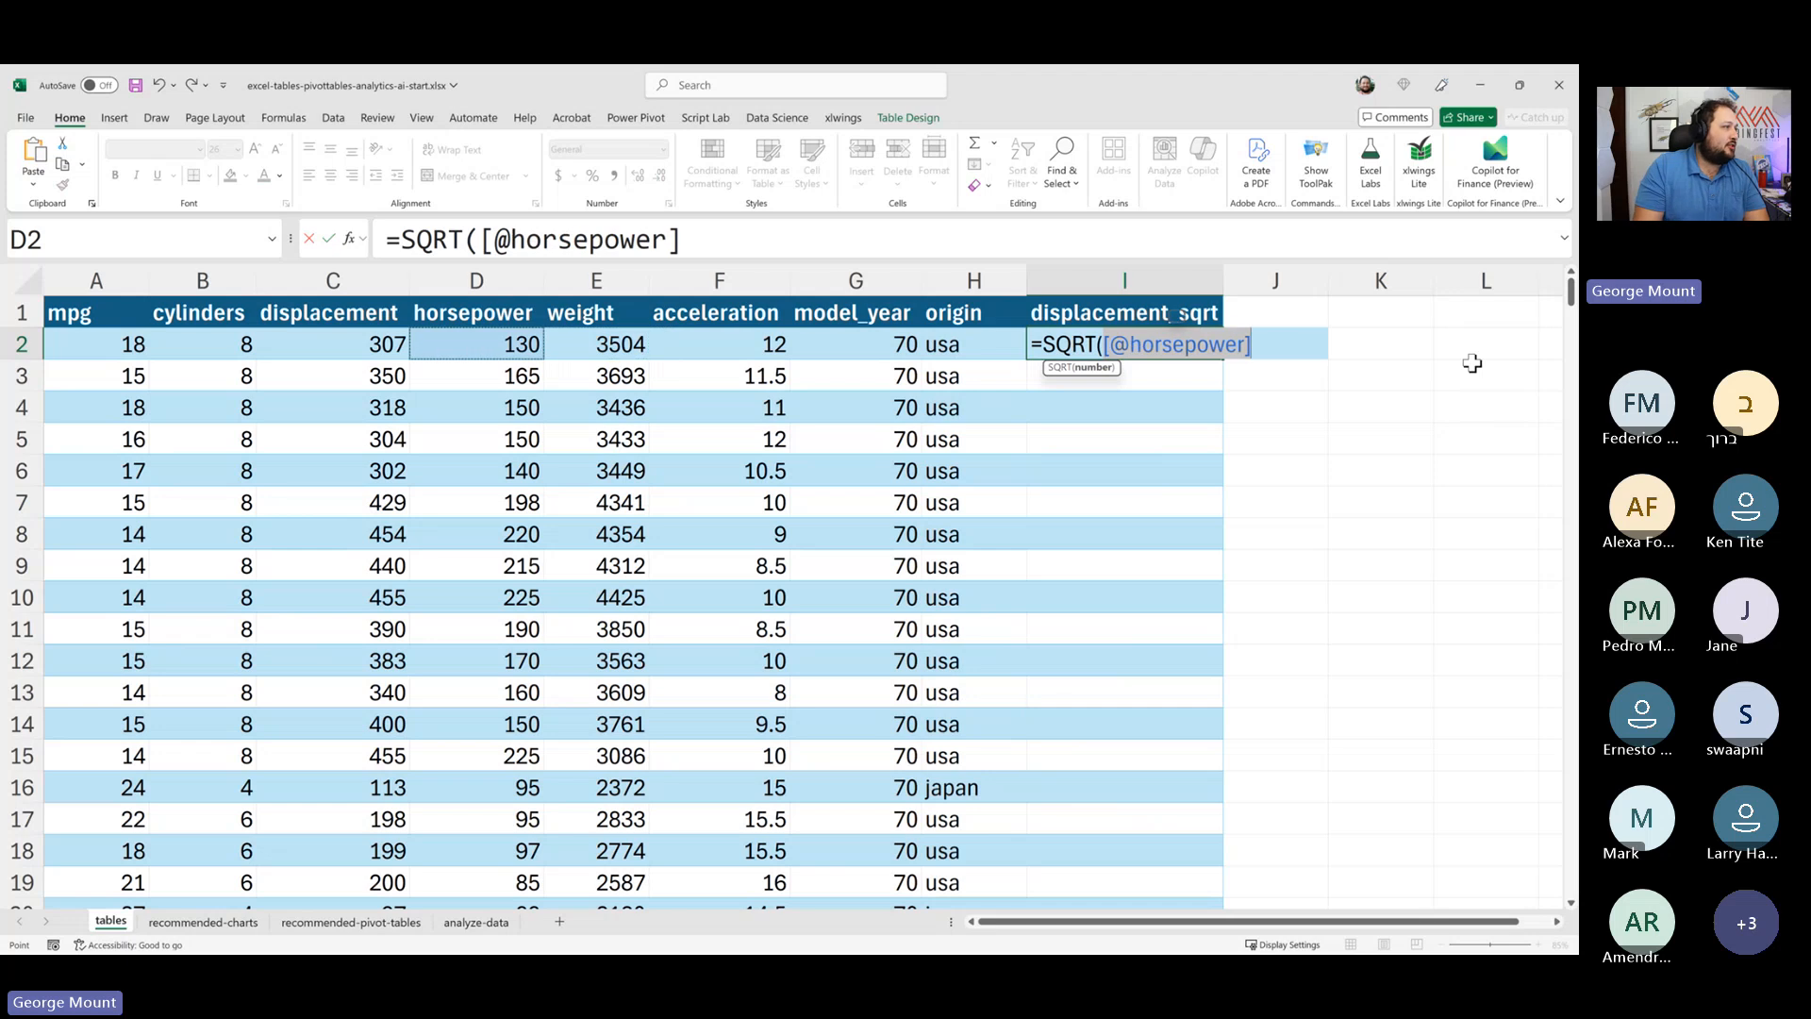
pyautogui.press('Right')
pyautogui.press('Left')
pyautogui.press('Left')
pyautogui.press('Left')
pyautogui.press('Right')
pyautogui.press('Right')
pyautogui.press('Left')
pyautogui.press('Left')
pyautogui.press('Right')
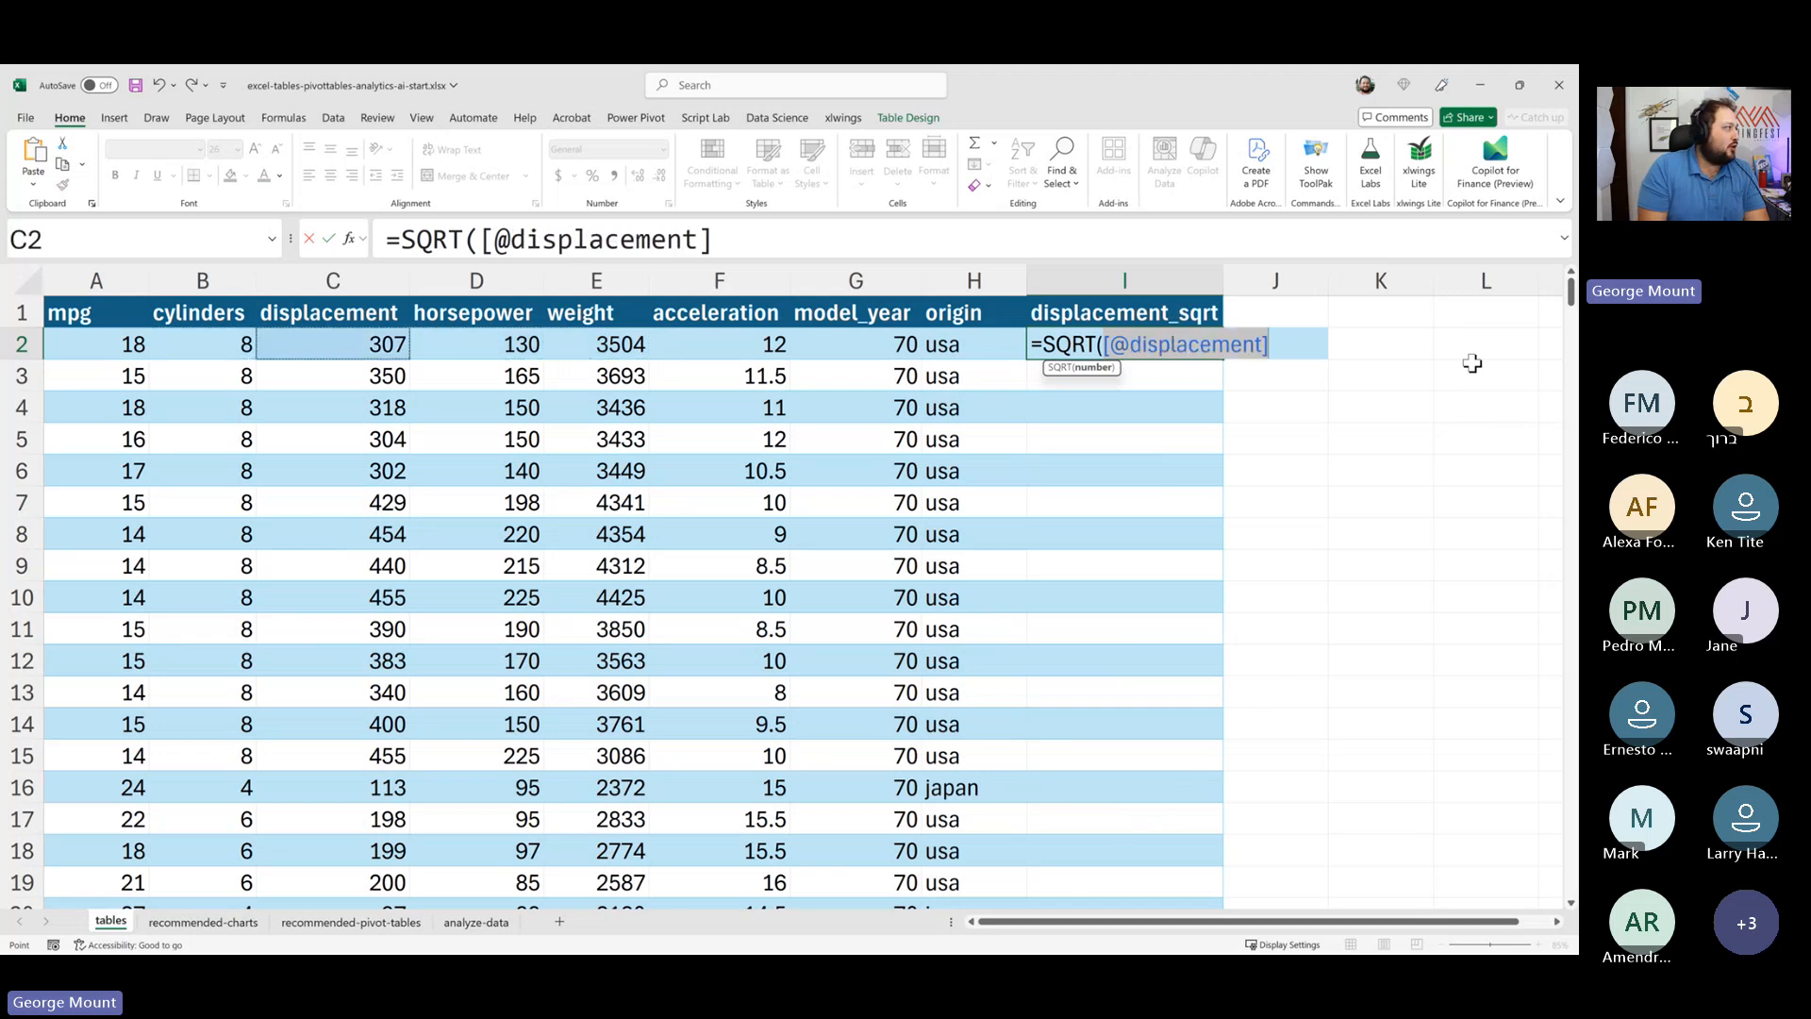
pyautogui.press('Escape')
pyautogui.write('=sqr')
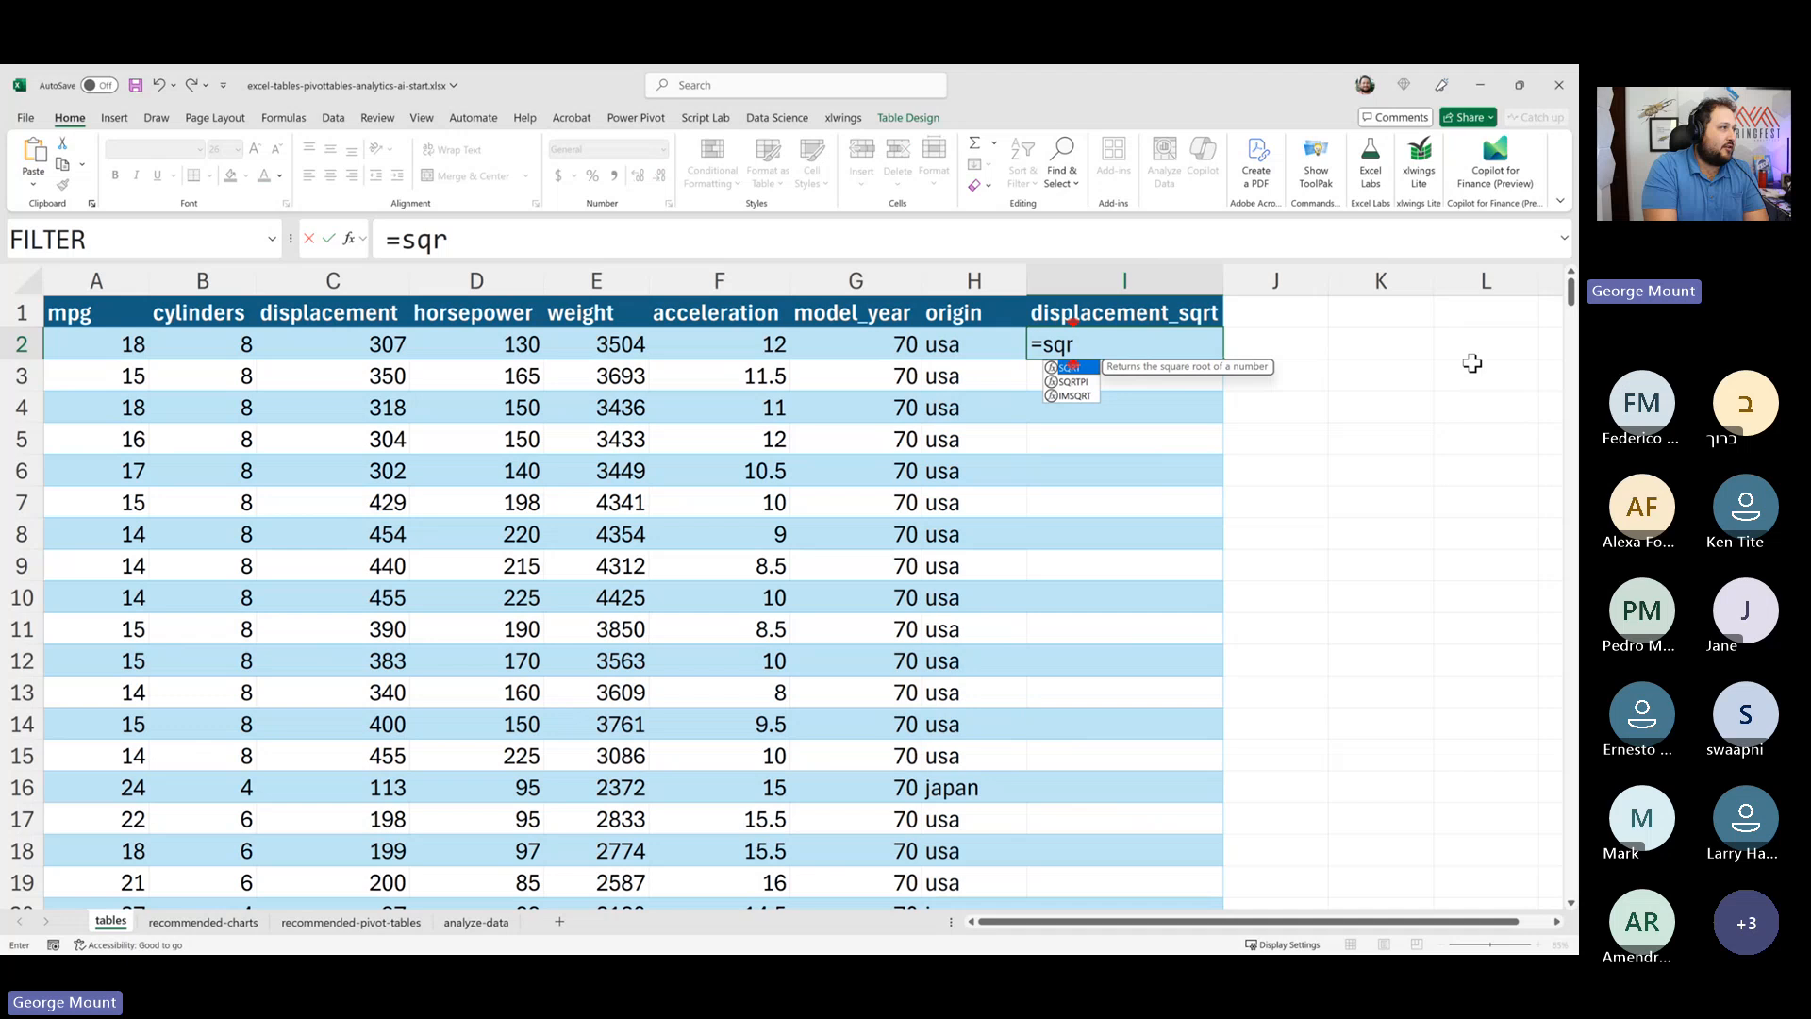
pyautogui.press('Tab')
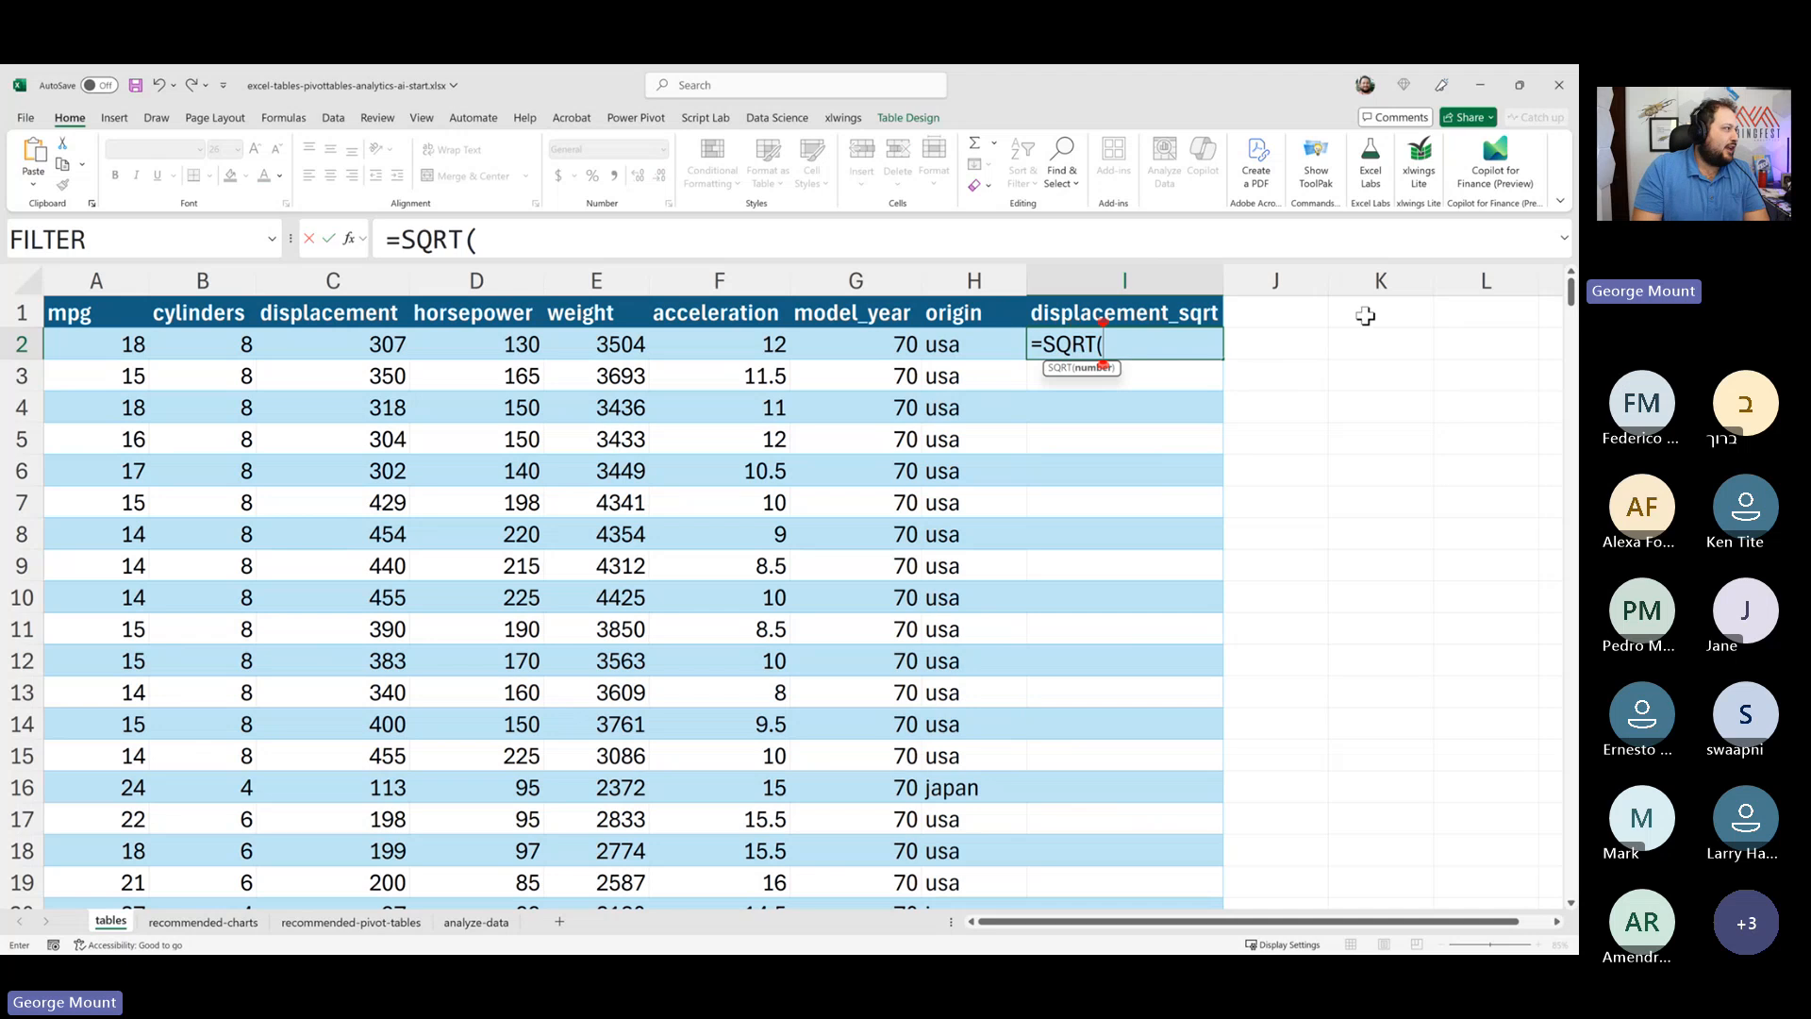
pyautogui.click(377, 345)
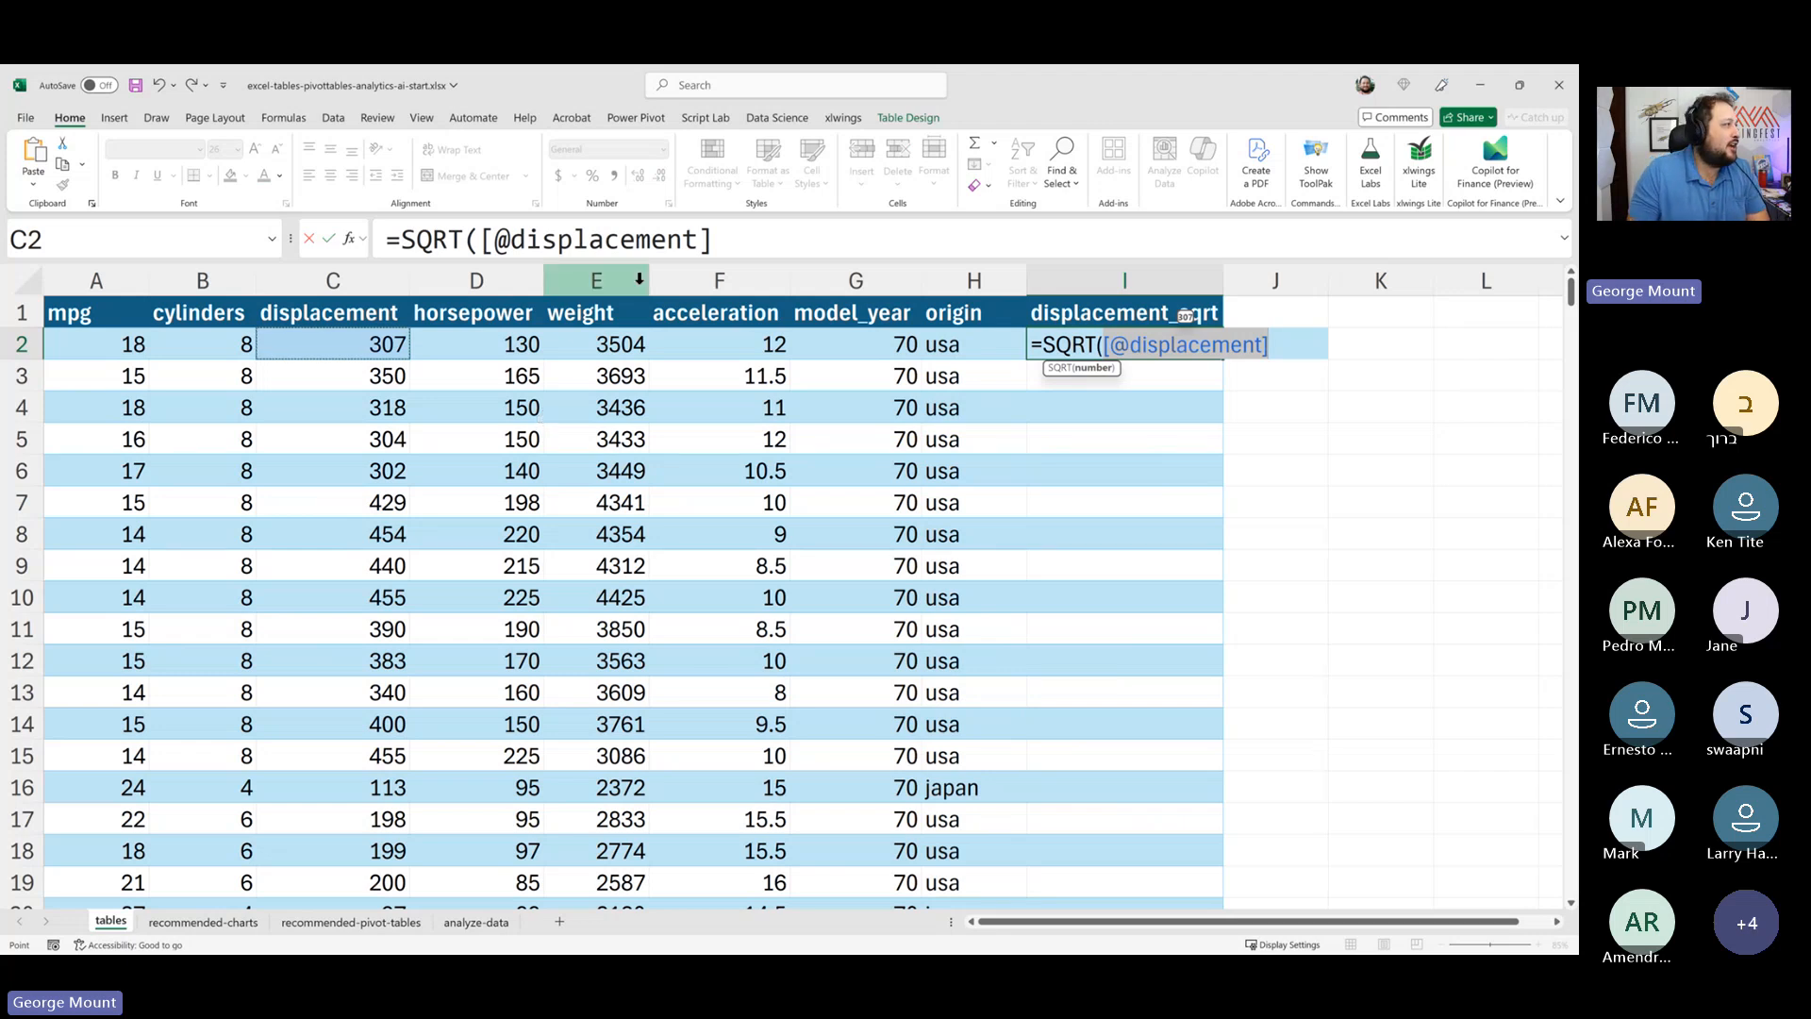
pyautogui.click(740, 239)
pyautogui.write(')')
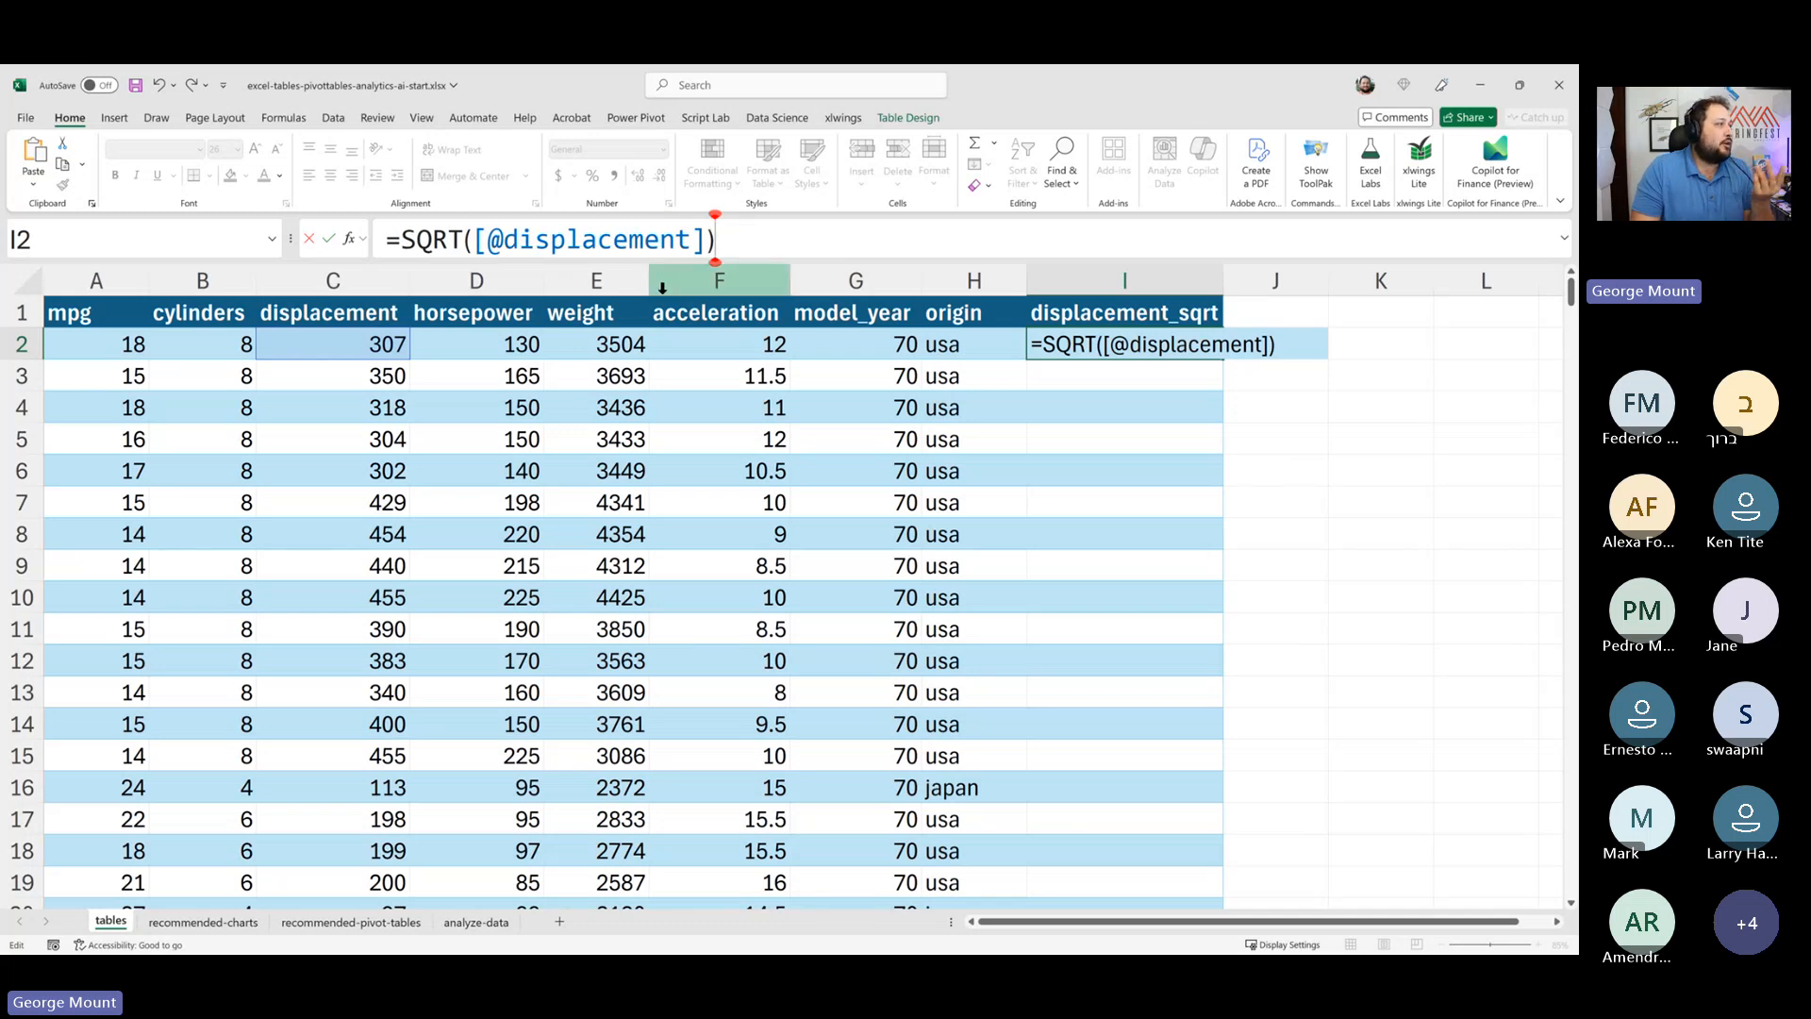
pyautogui.press('Return')
pyautogui.press('Up')
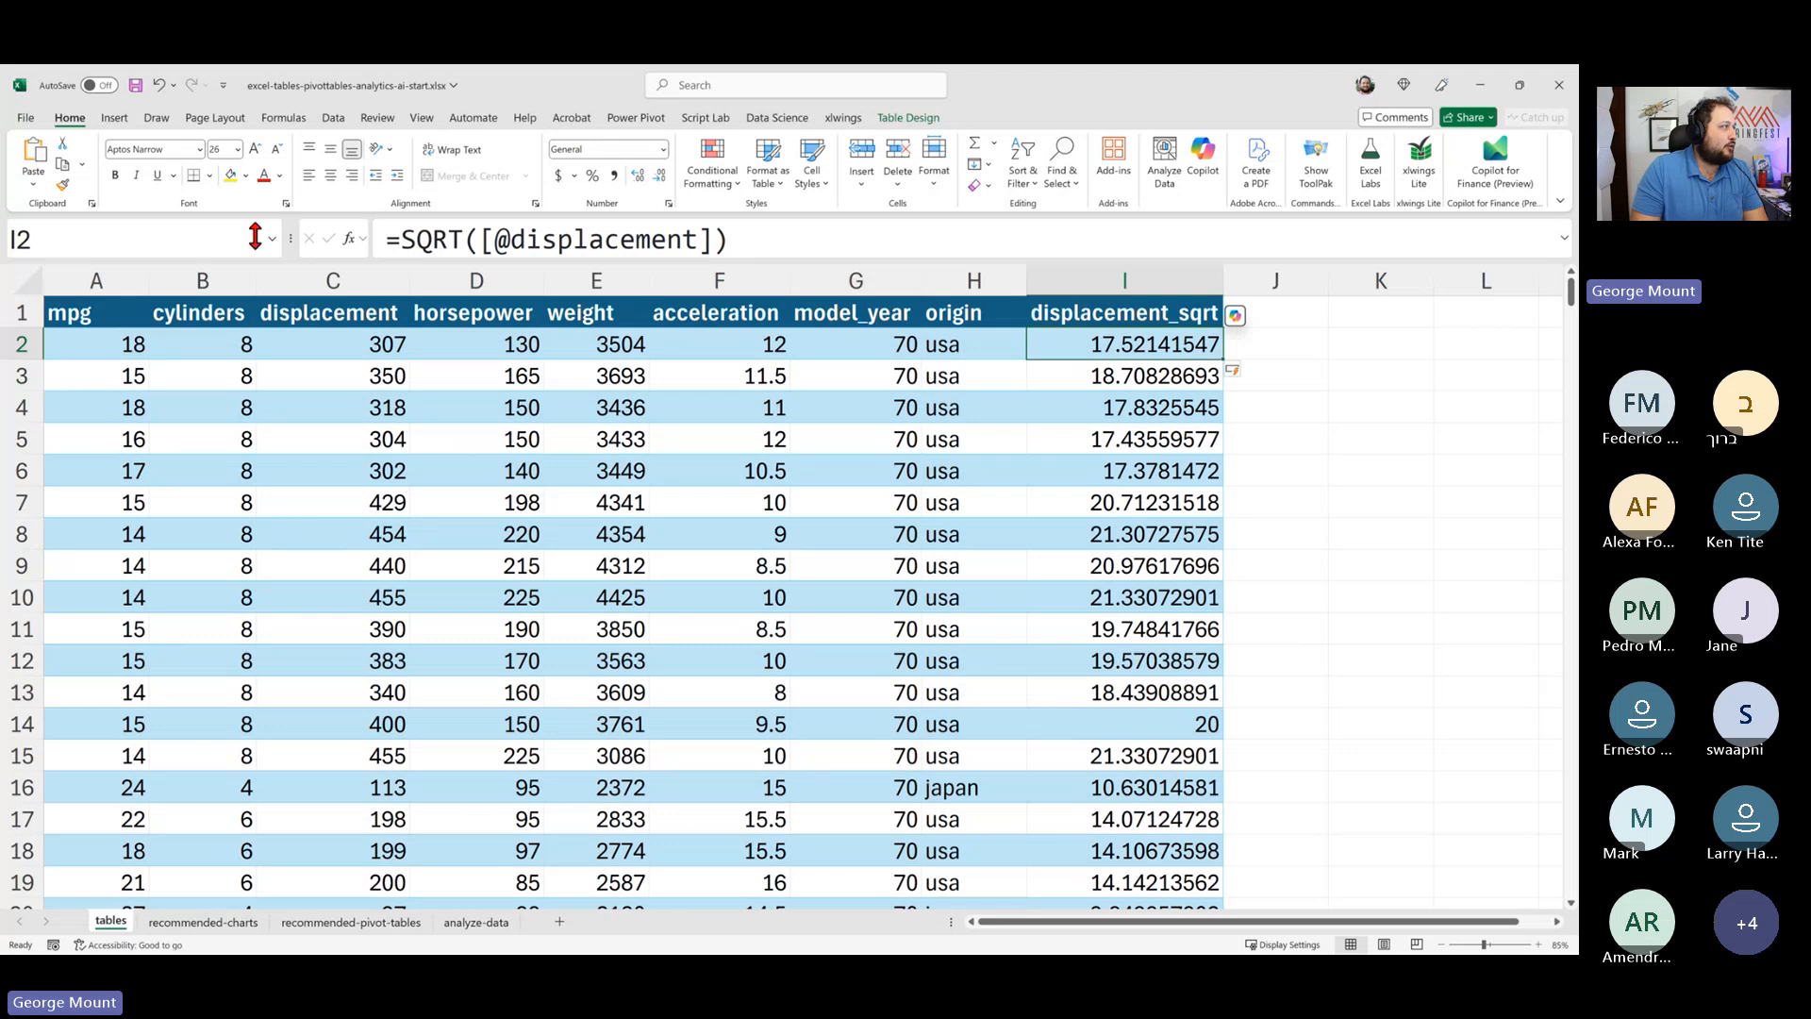
# - Inspect the calculated column's formula and scroll through its filled values
pyautogui.click(741, 240)
pyautogui.moveTo(741, 240); pyautogui.dragTo(319, 243)
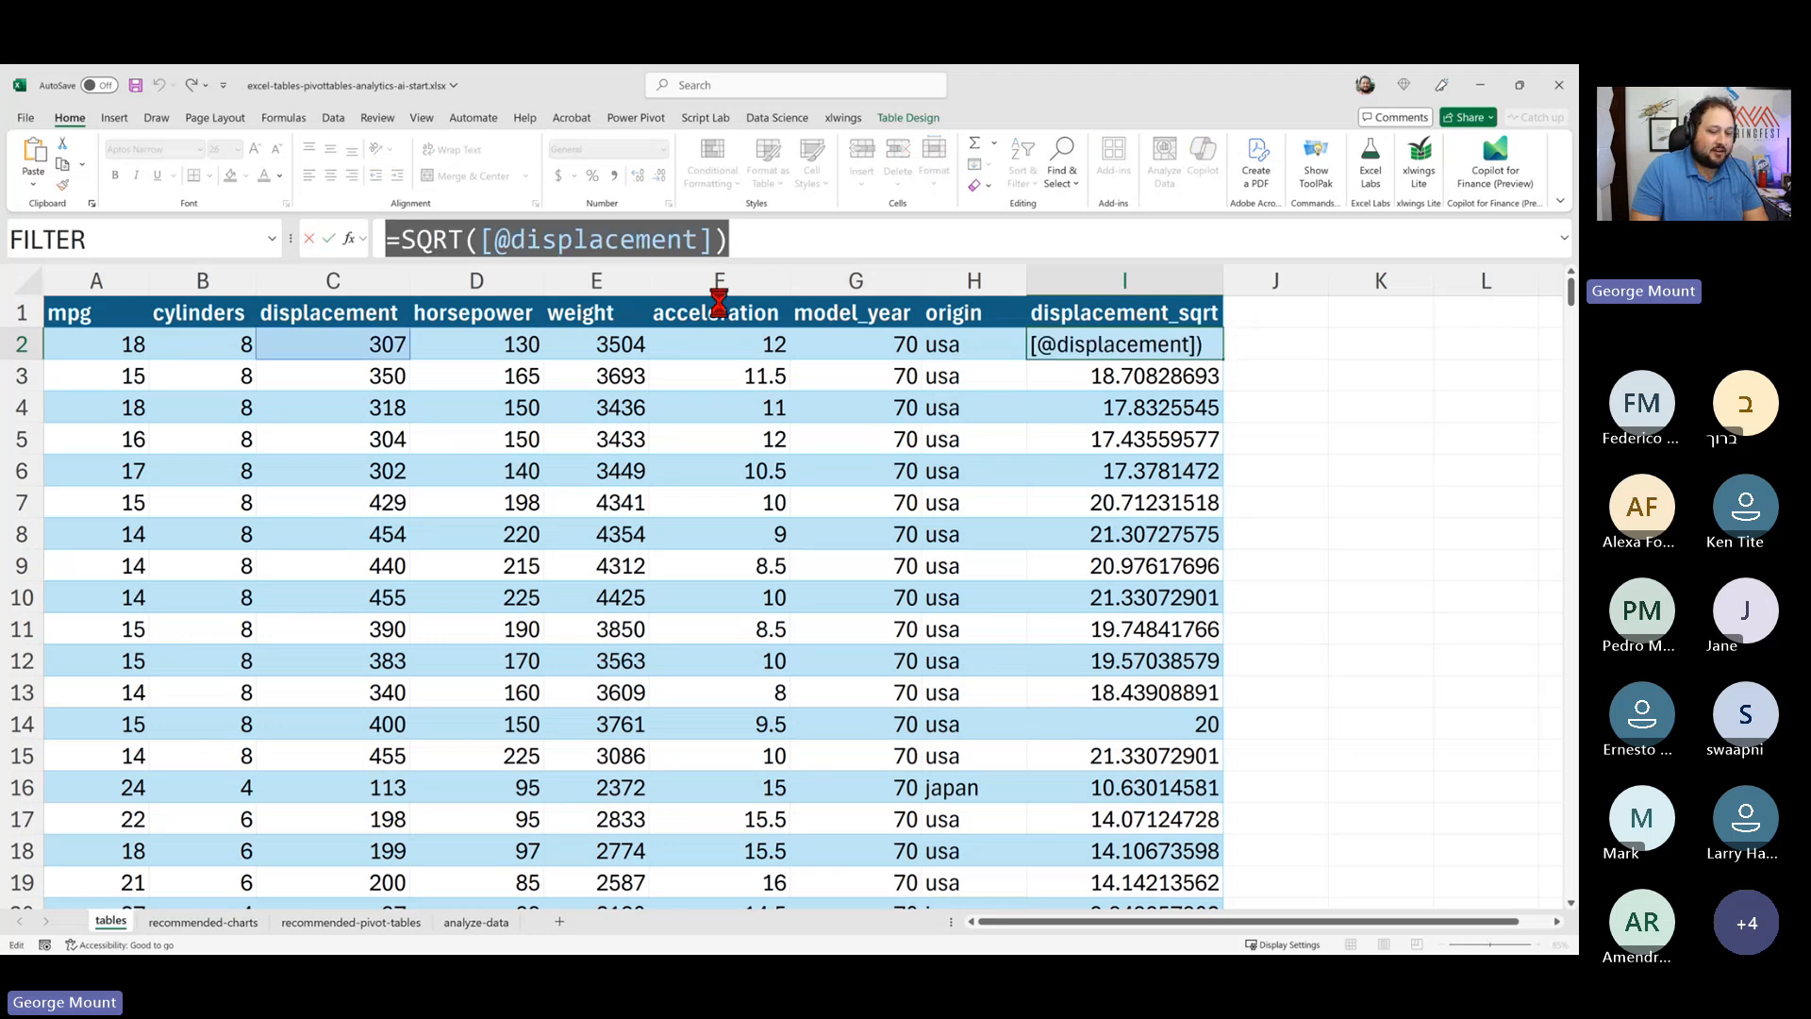
pyautogui.hotkey('alt', 'Tab')
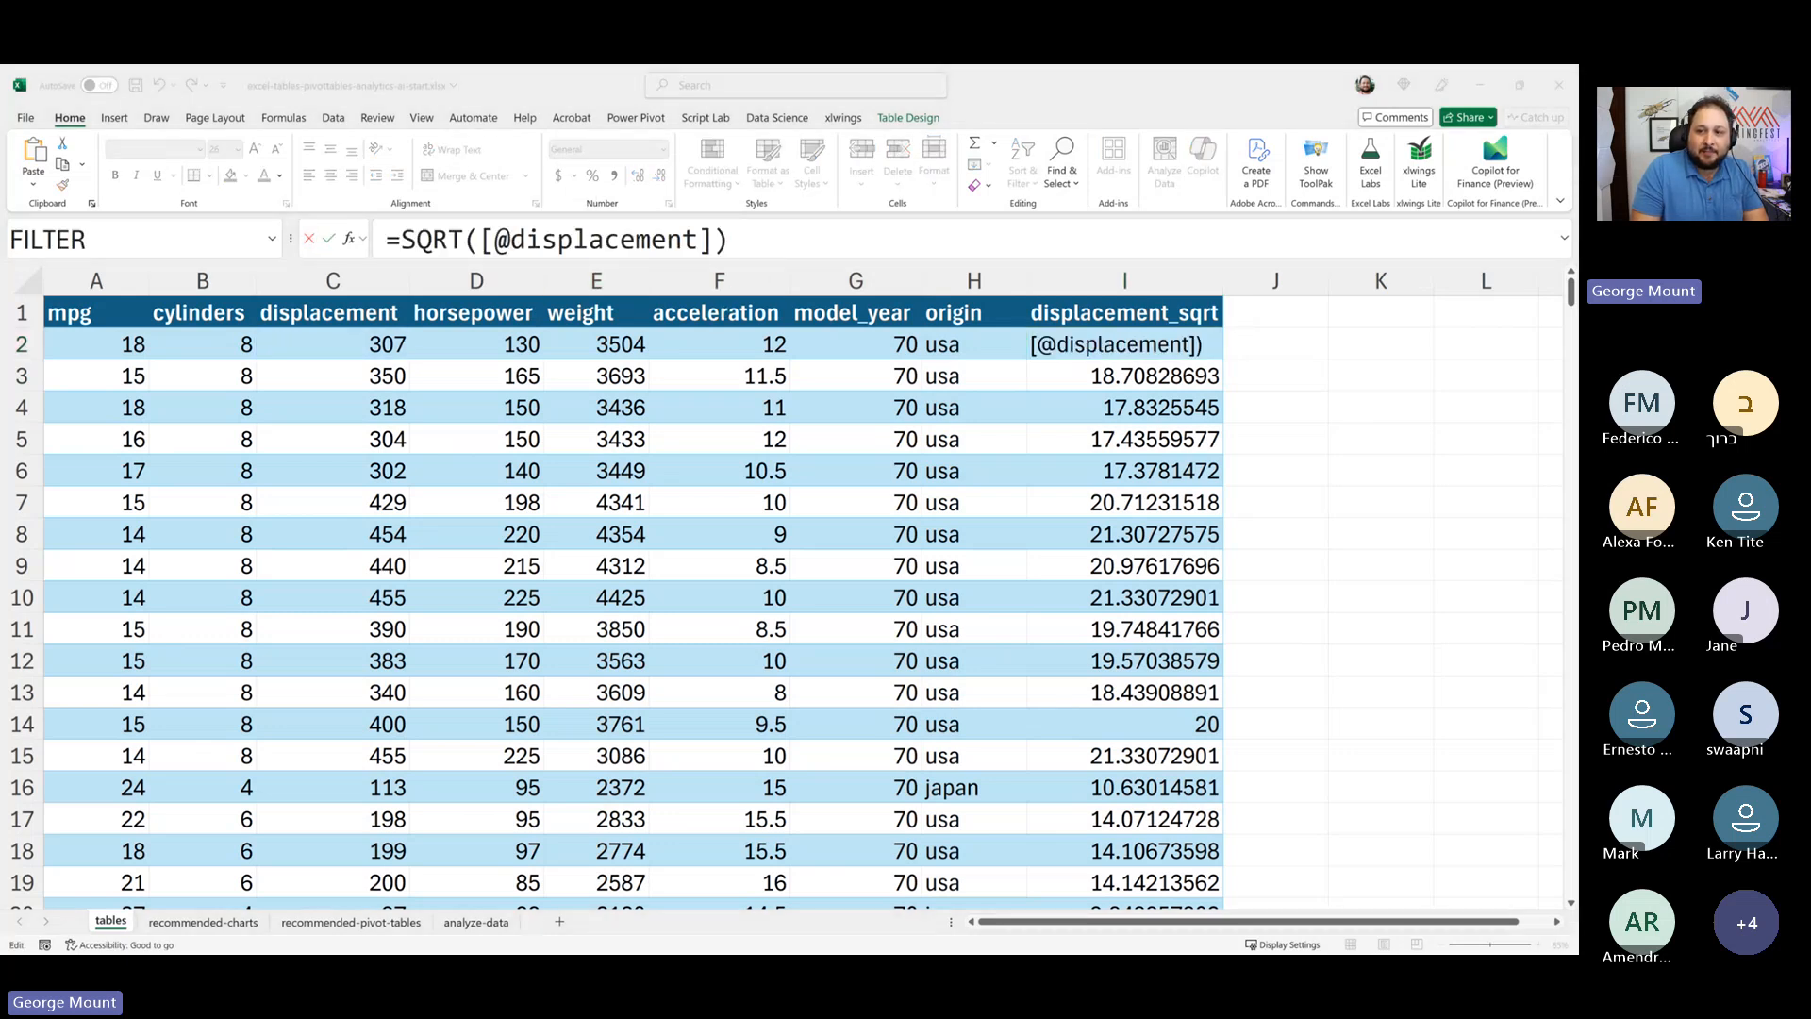
pyautogui.click(1363, 569)
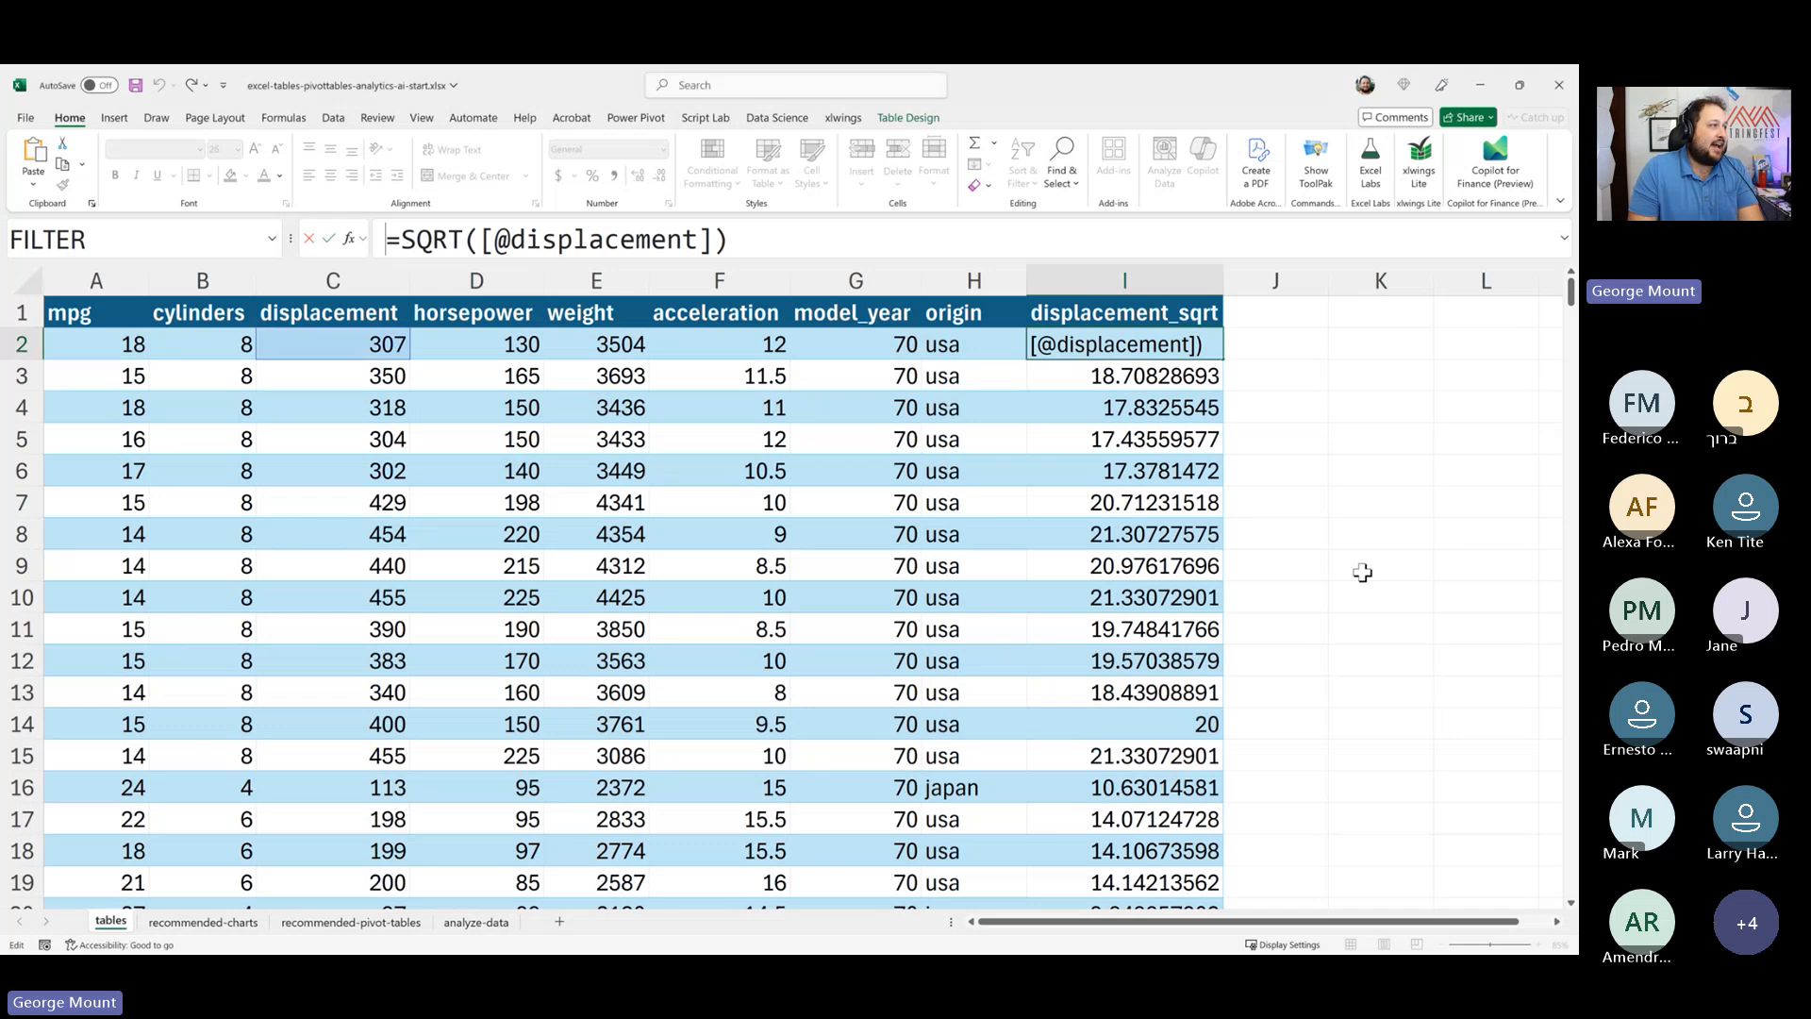
pyautogui.press('Escape')
pyautogui.scroll(-17, 1137, 595)
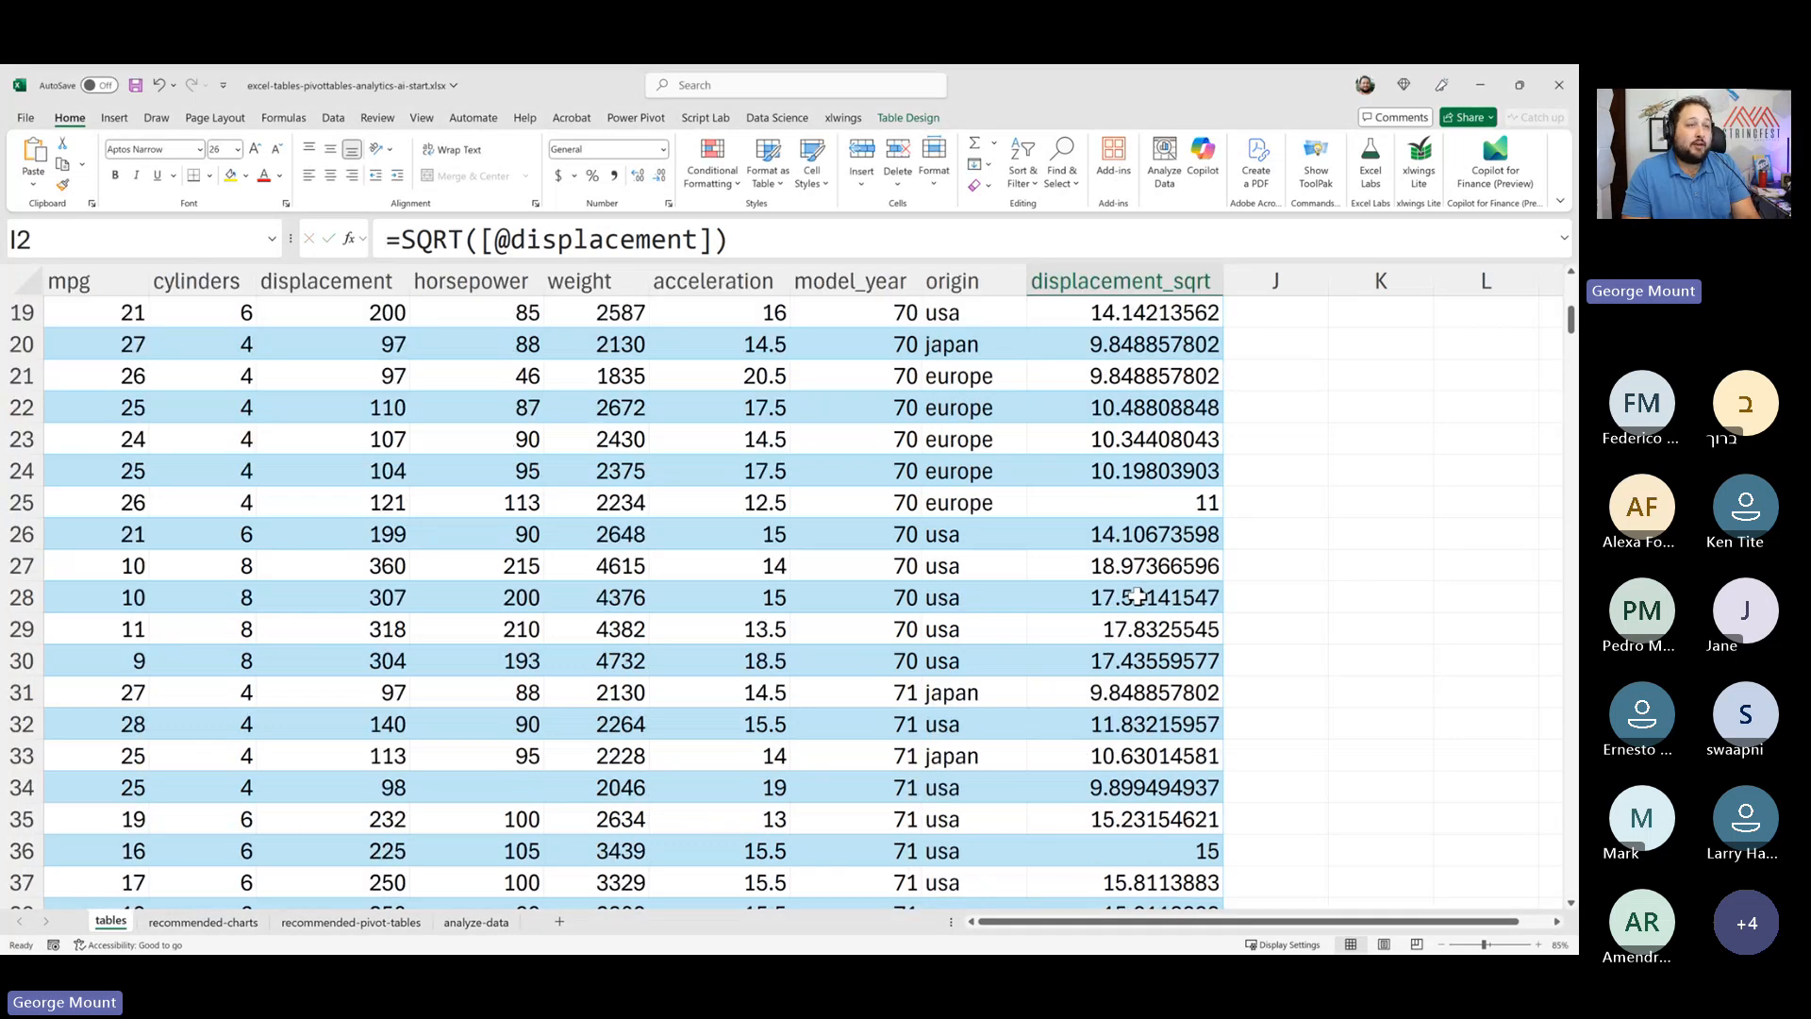
pyautogui.scroll(17, 1137, 597)
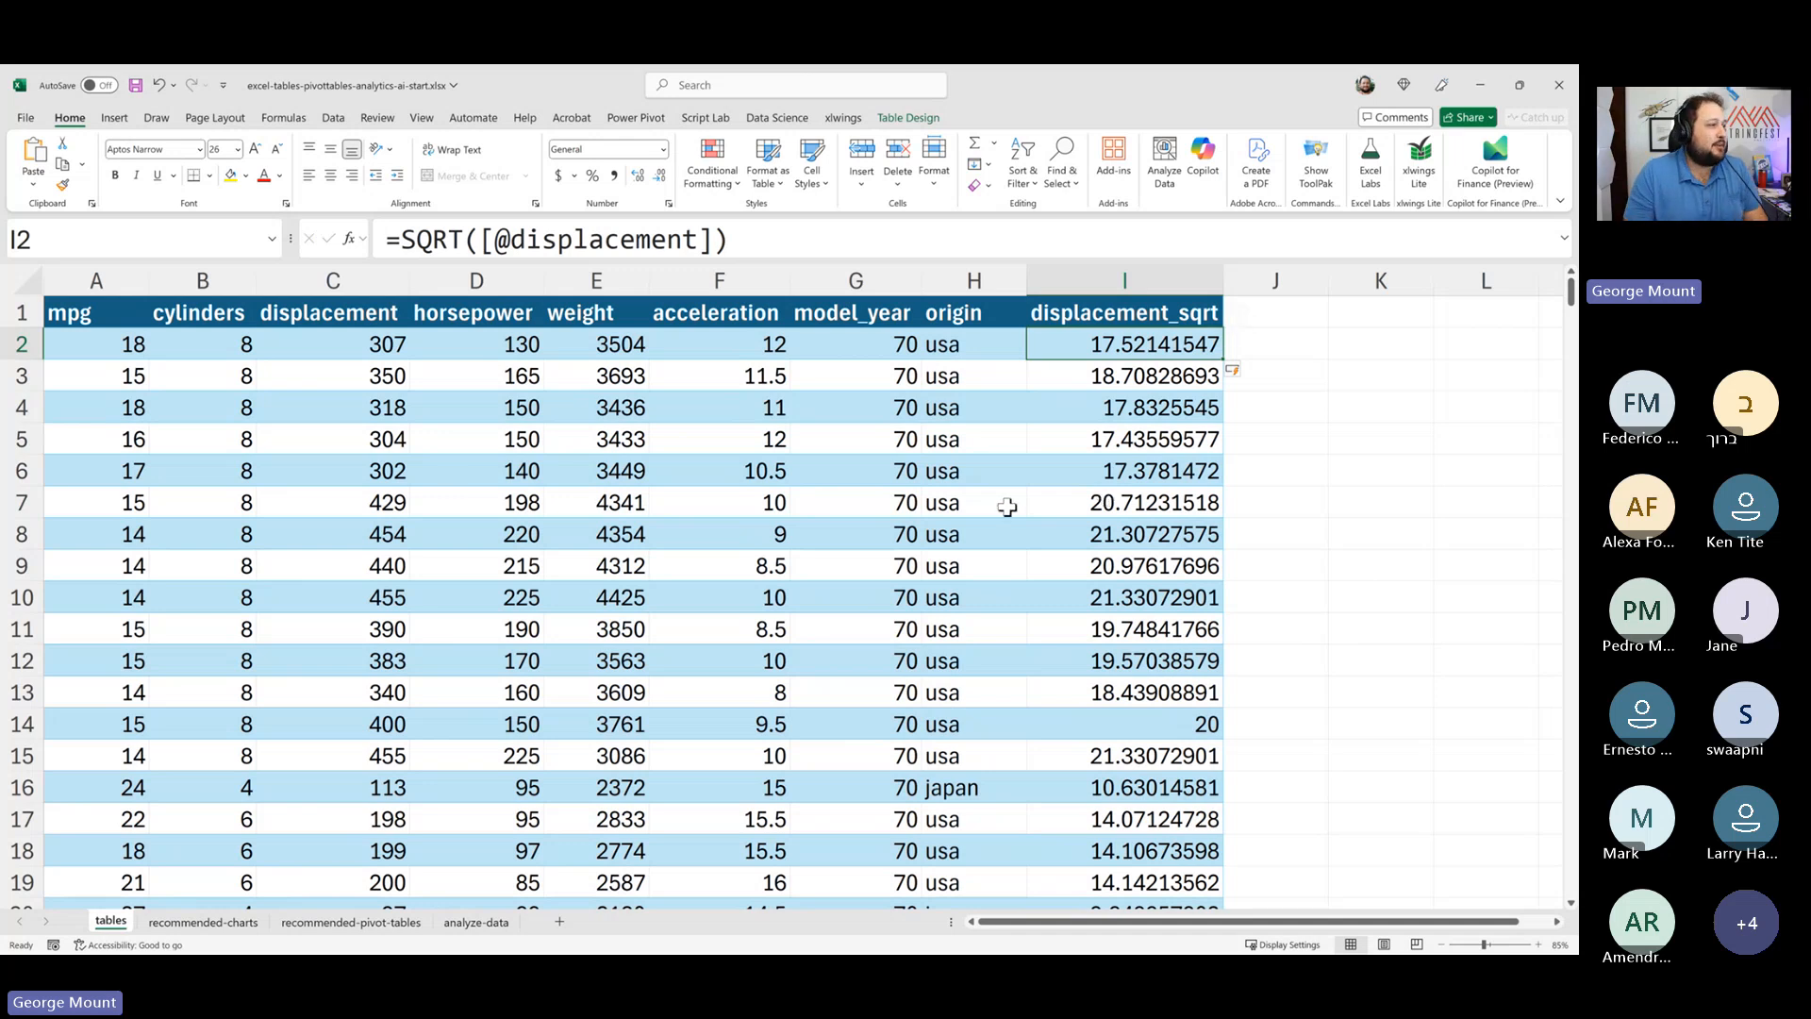
# - Jump to the table's last row and enter New record in H400 to extend the table by a row
pyautogui.click(948, 508)
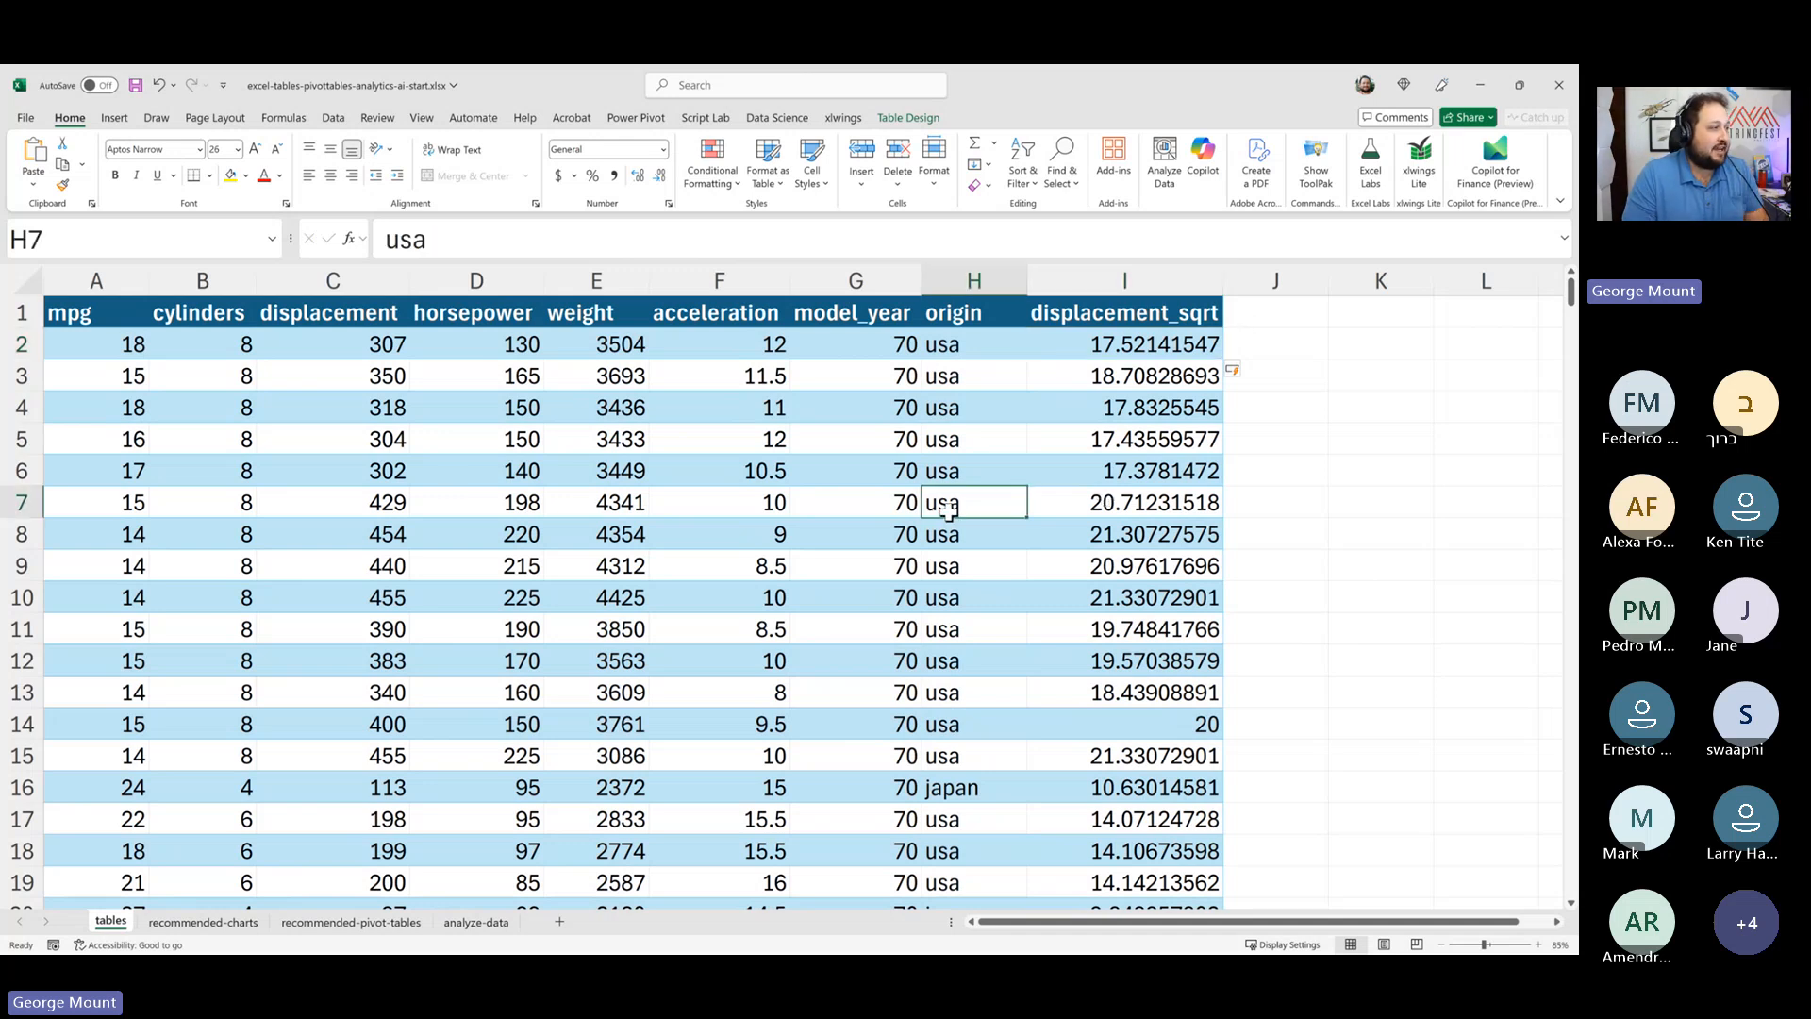
pyautogui.hotkey('ctrl', 'Down')
pyautogui.scroll(-6, 498, 566)
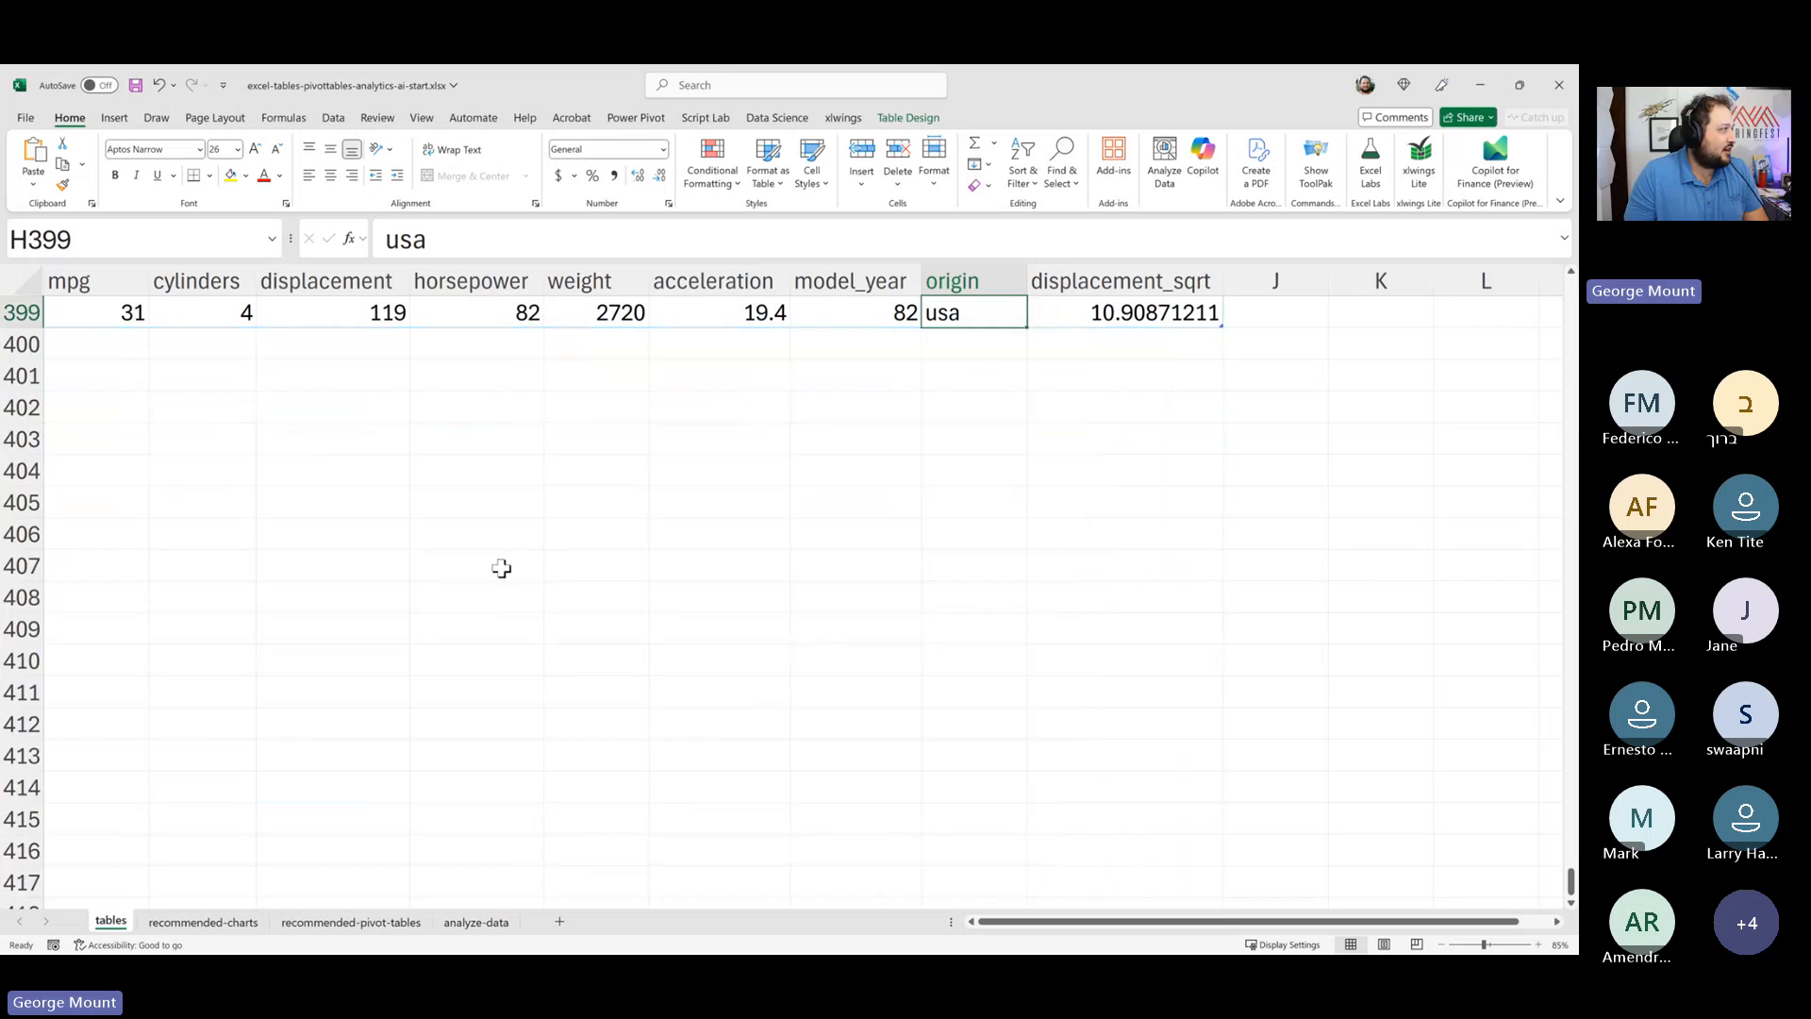
pyautogui.scroll(3, 469, 598)
pyautogui.click(932, 628)
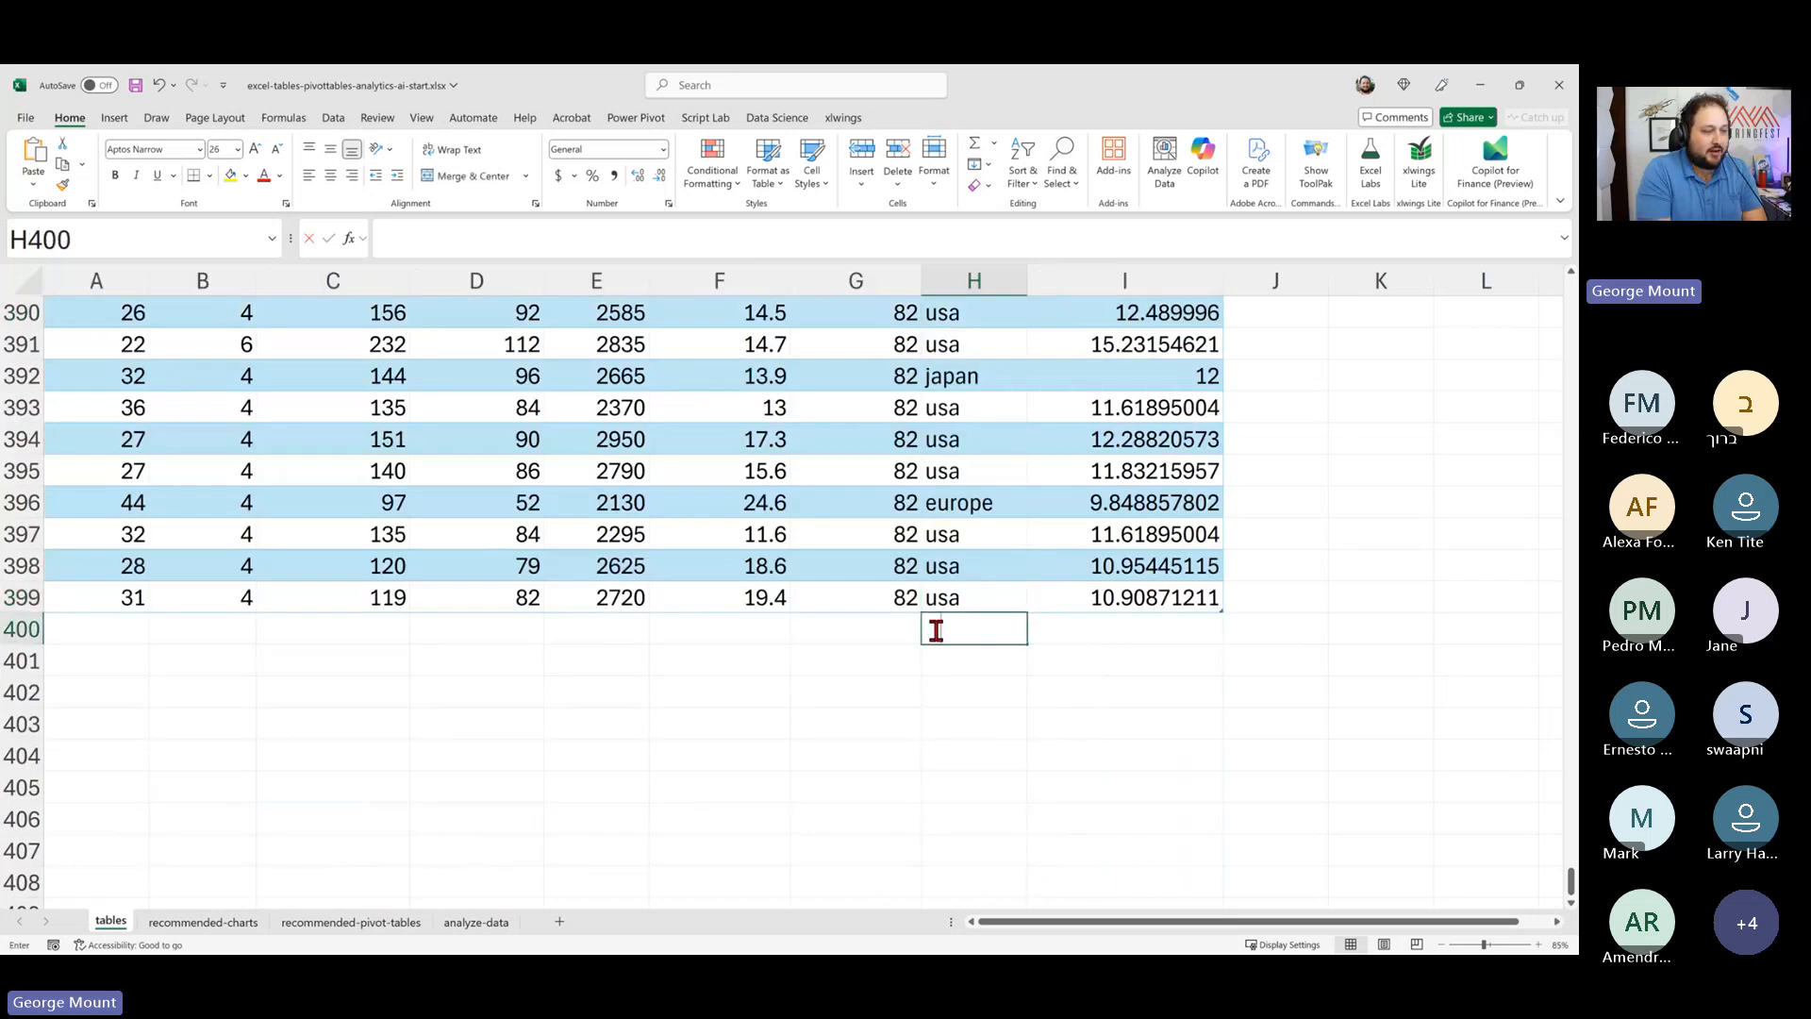
pyautogui.write('New record')
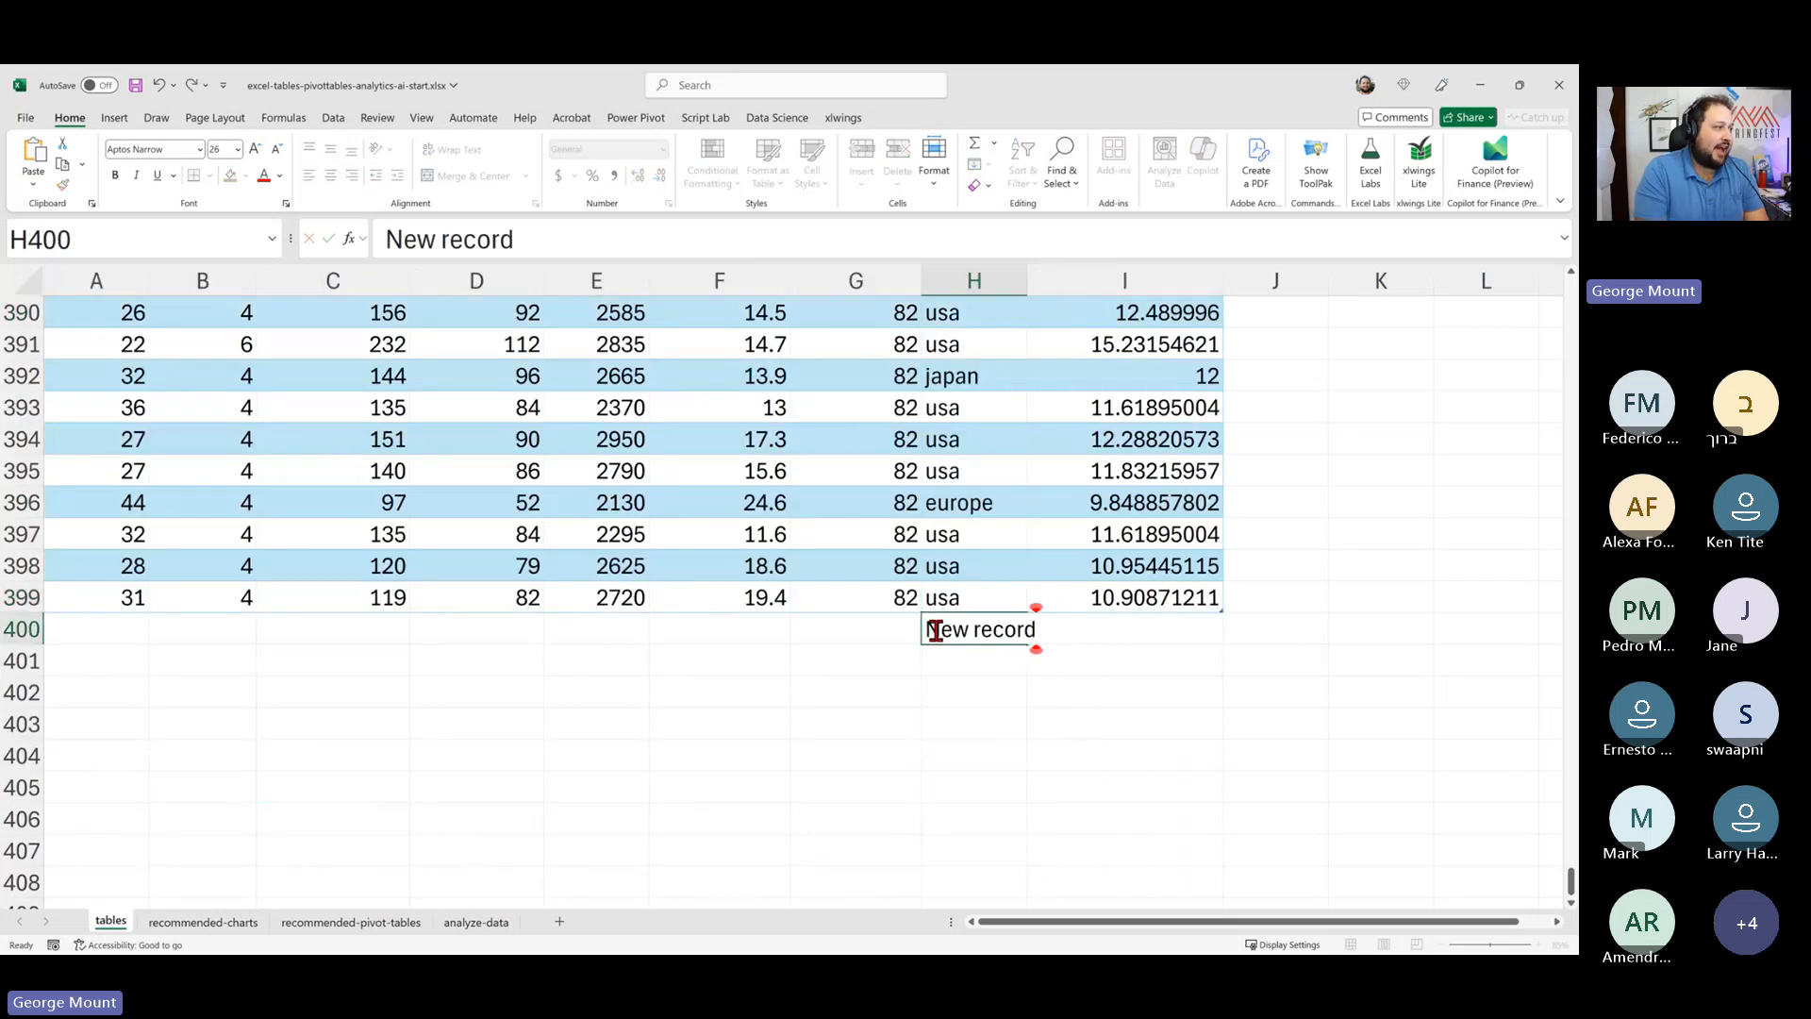
pyautogui.press('Return')
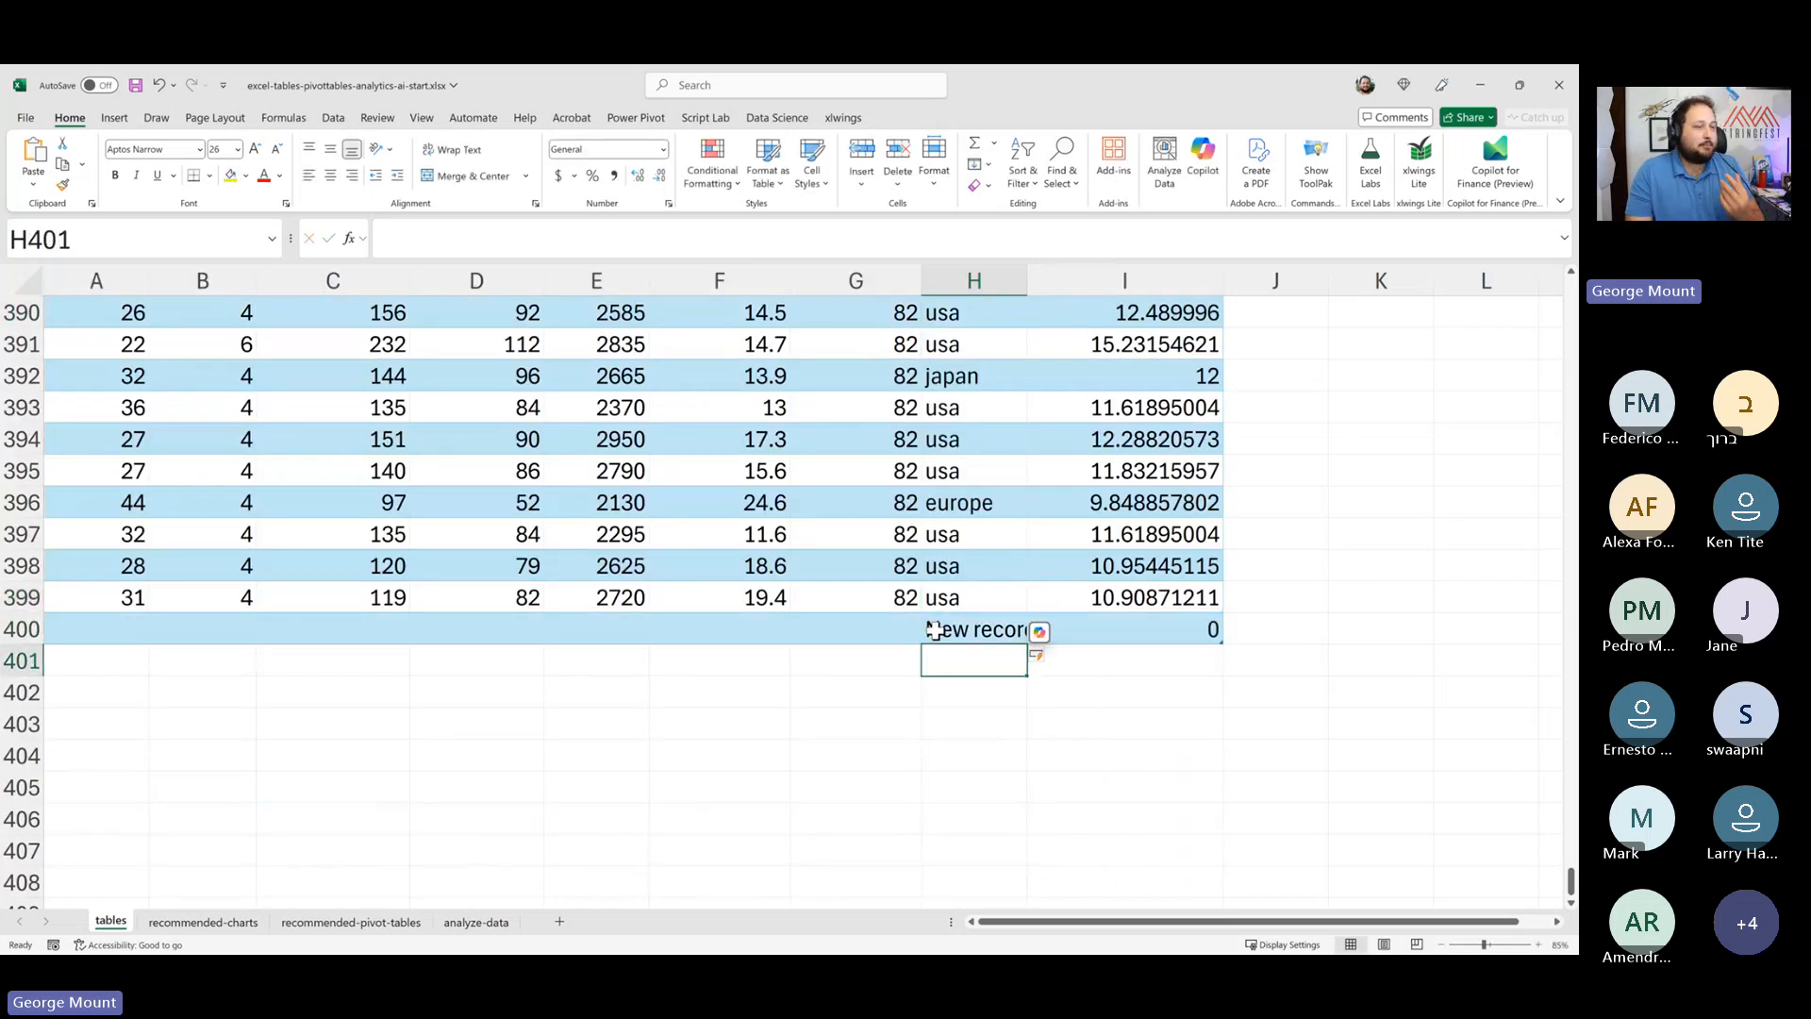
# - Enter a displacement of 111111 in C400 of the new row
pyautogui.click(620, 640)
pyautogui.click(371, 637)
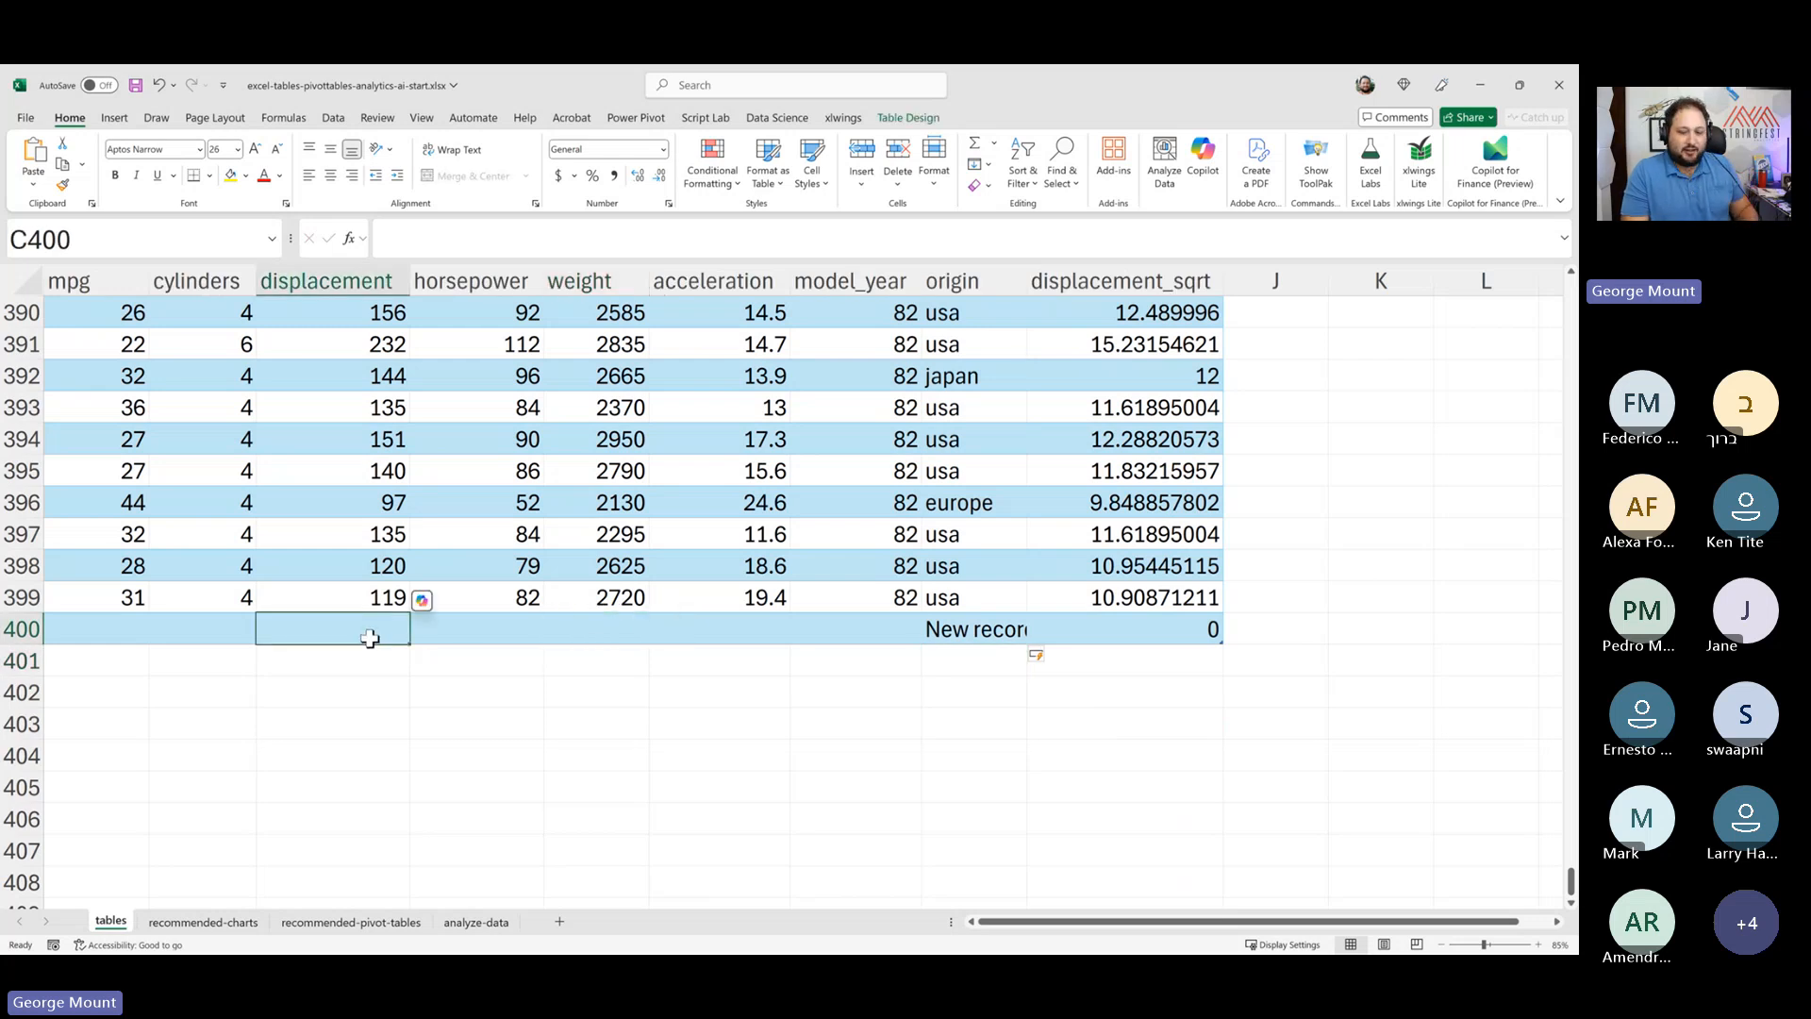
pyautogui.write('111111')
pyautogui.press('Return')
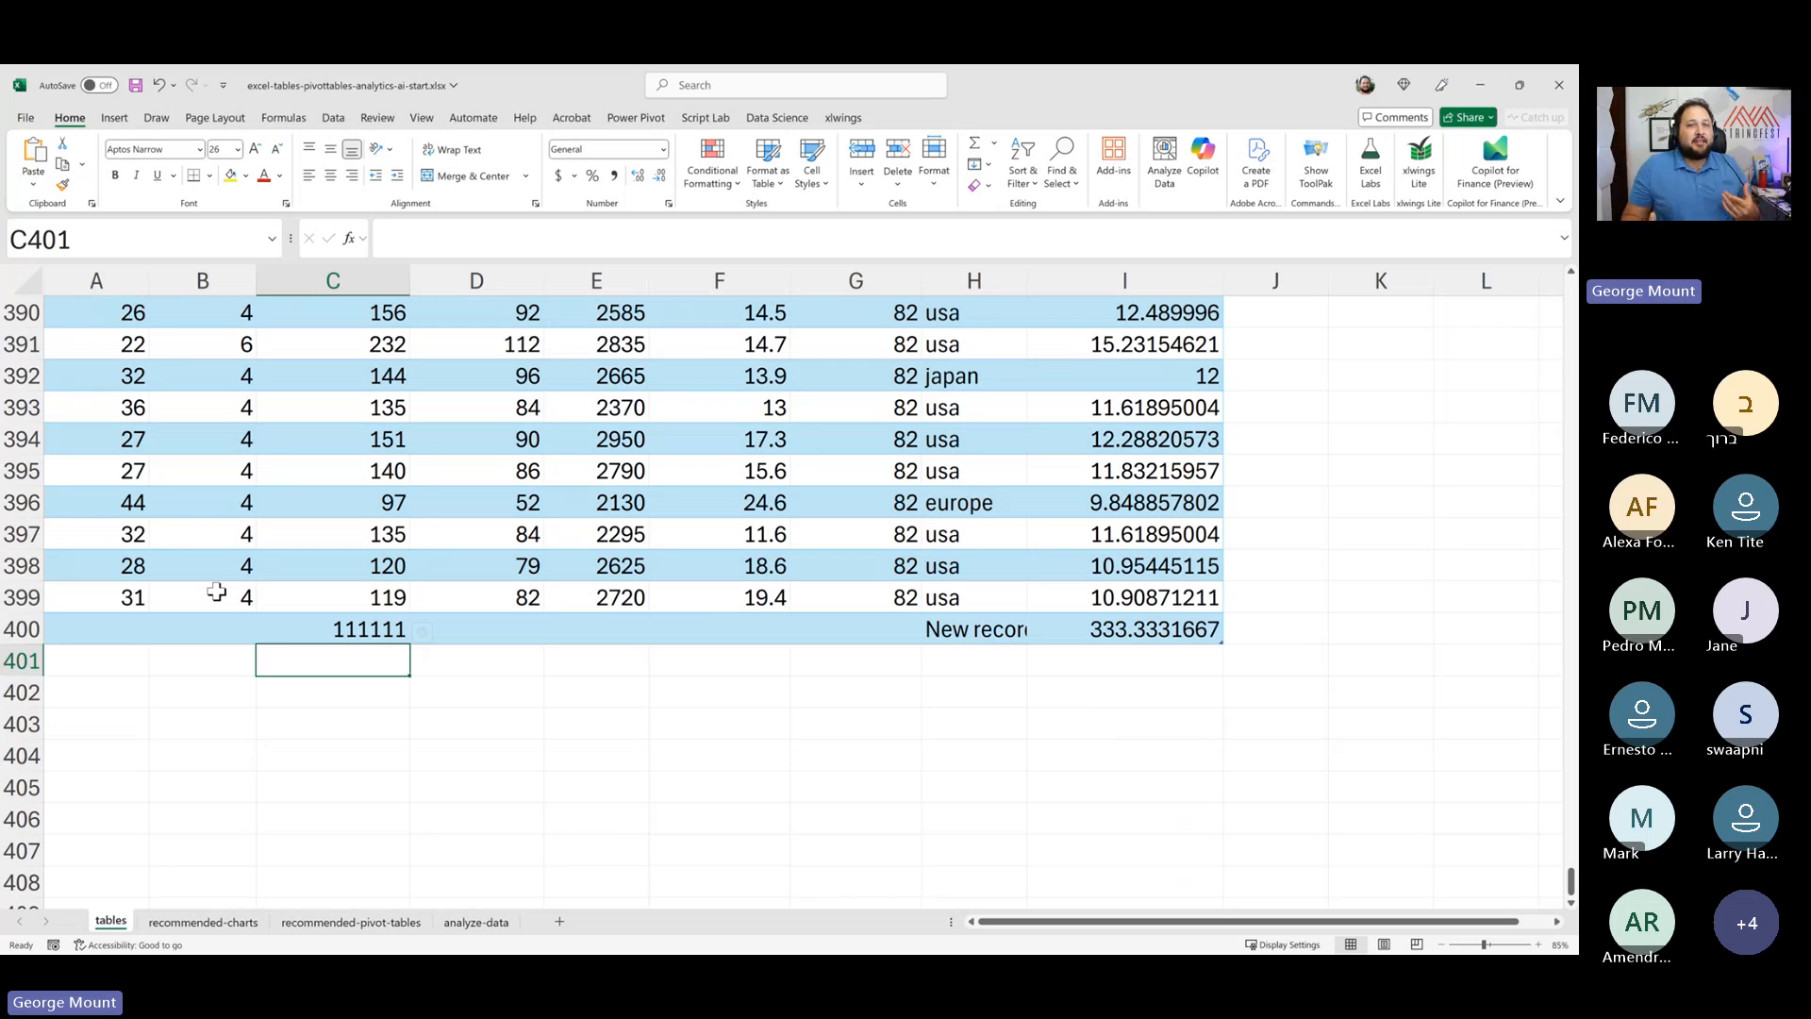
# - Delete the added row 400 from the table
pyautogui.click(1068, 627)
pyautogui.rightClick(20, 628)
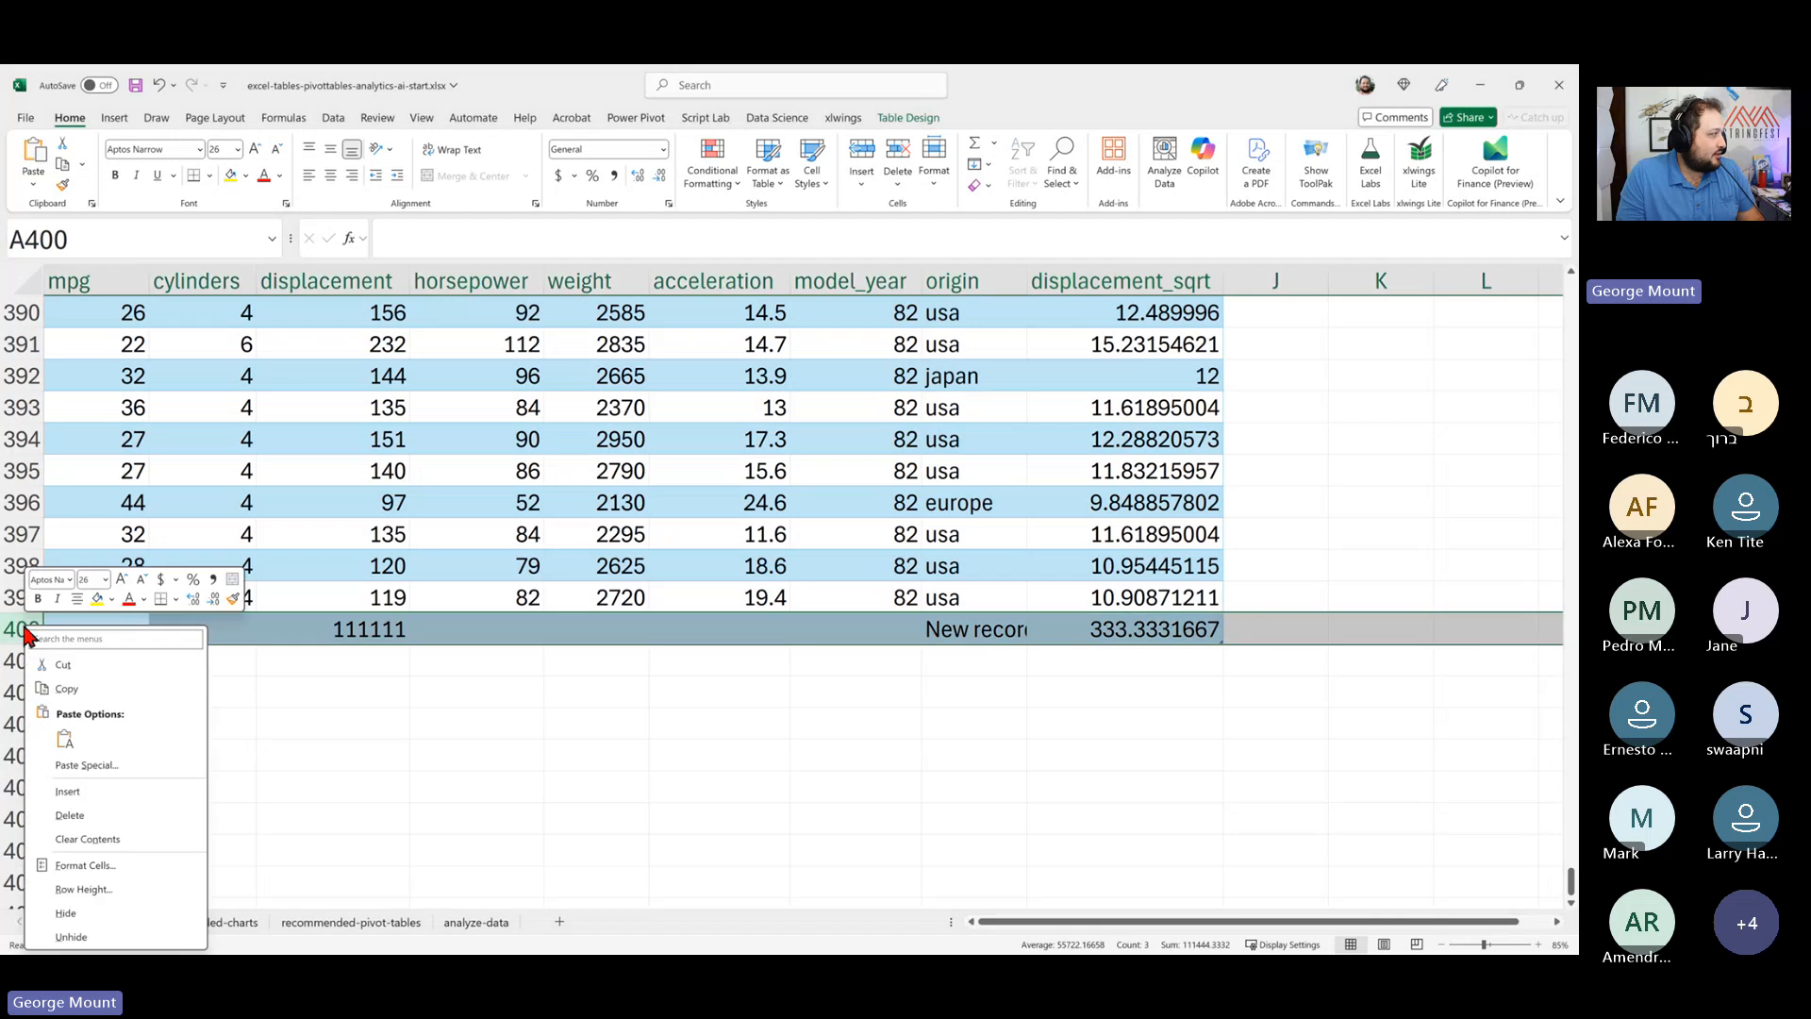
pyautogui.click(89, 813)
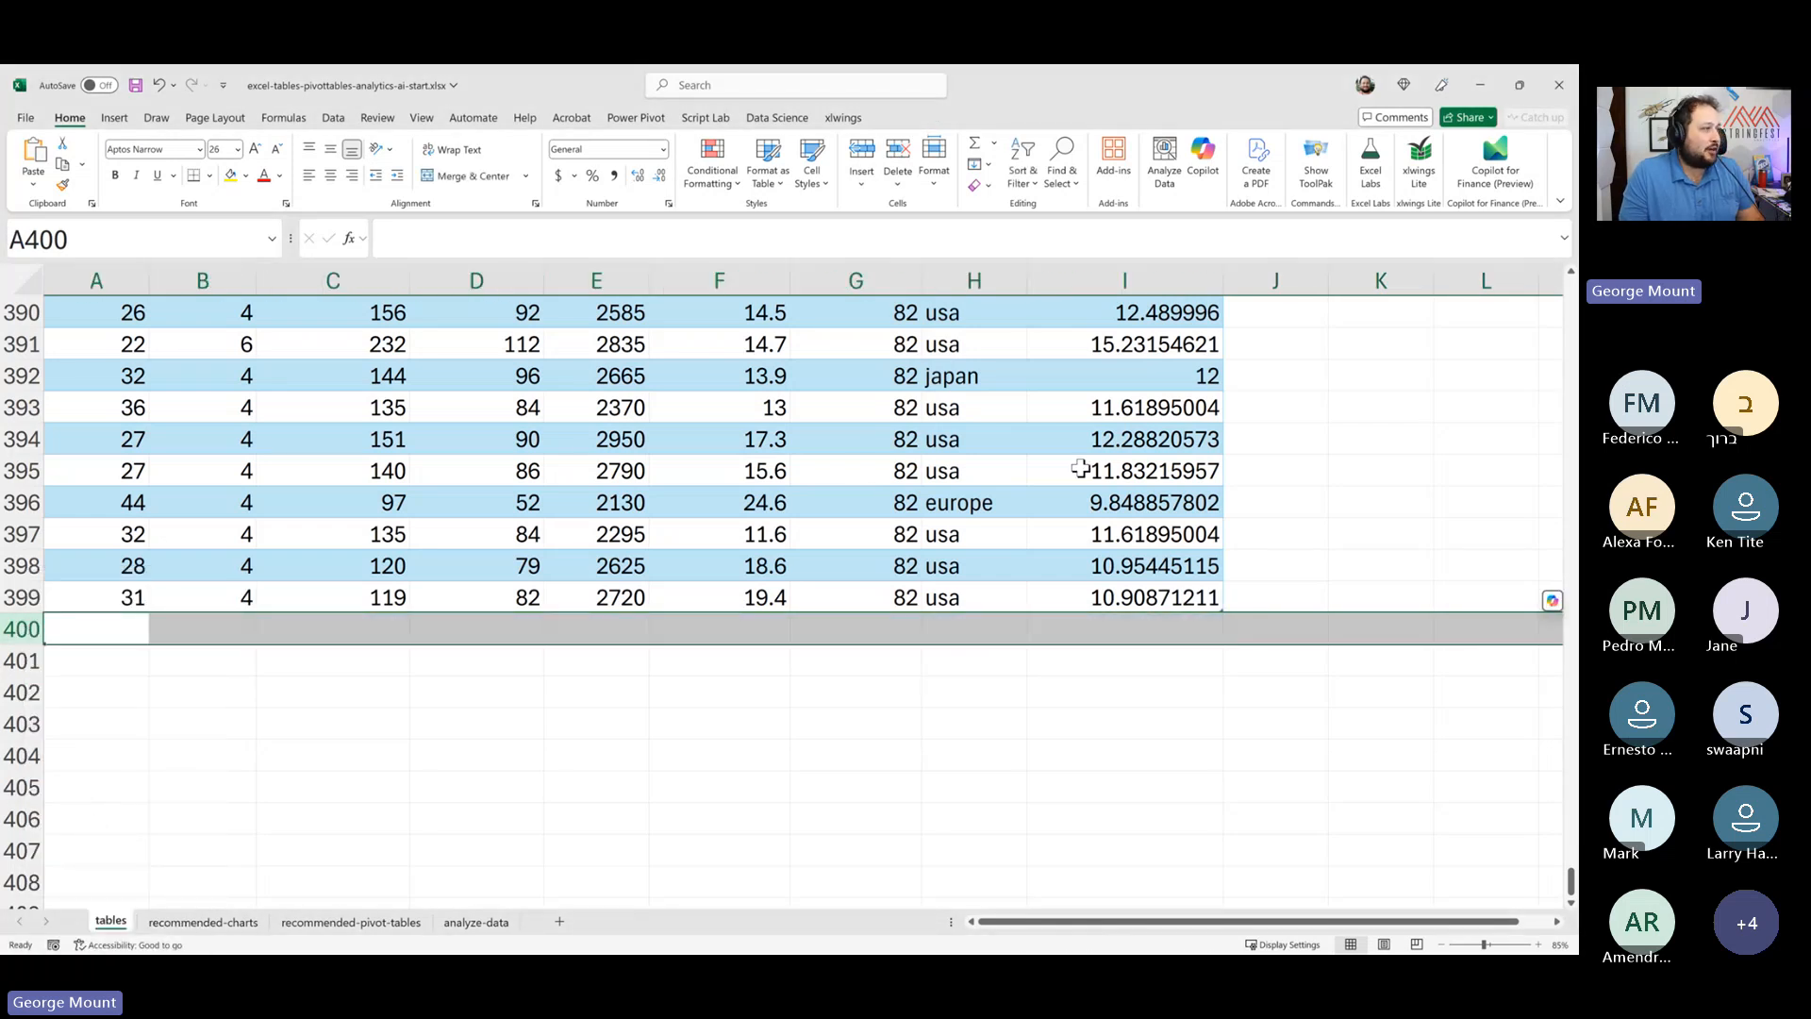
# - Label cell K2 beside the table as Average mpg
pyautogui.click(1059, 466)
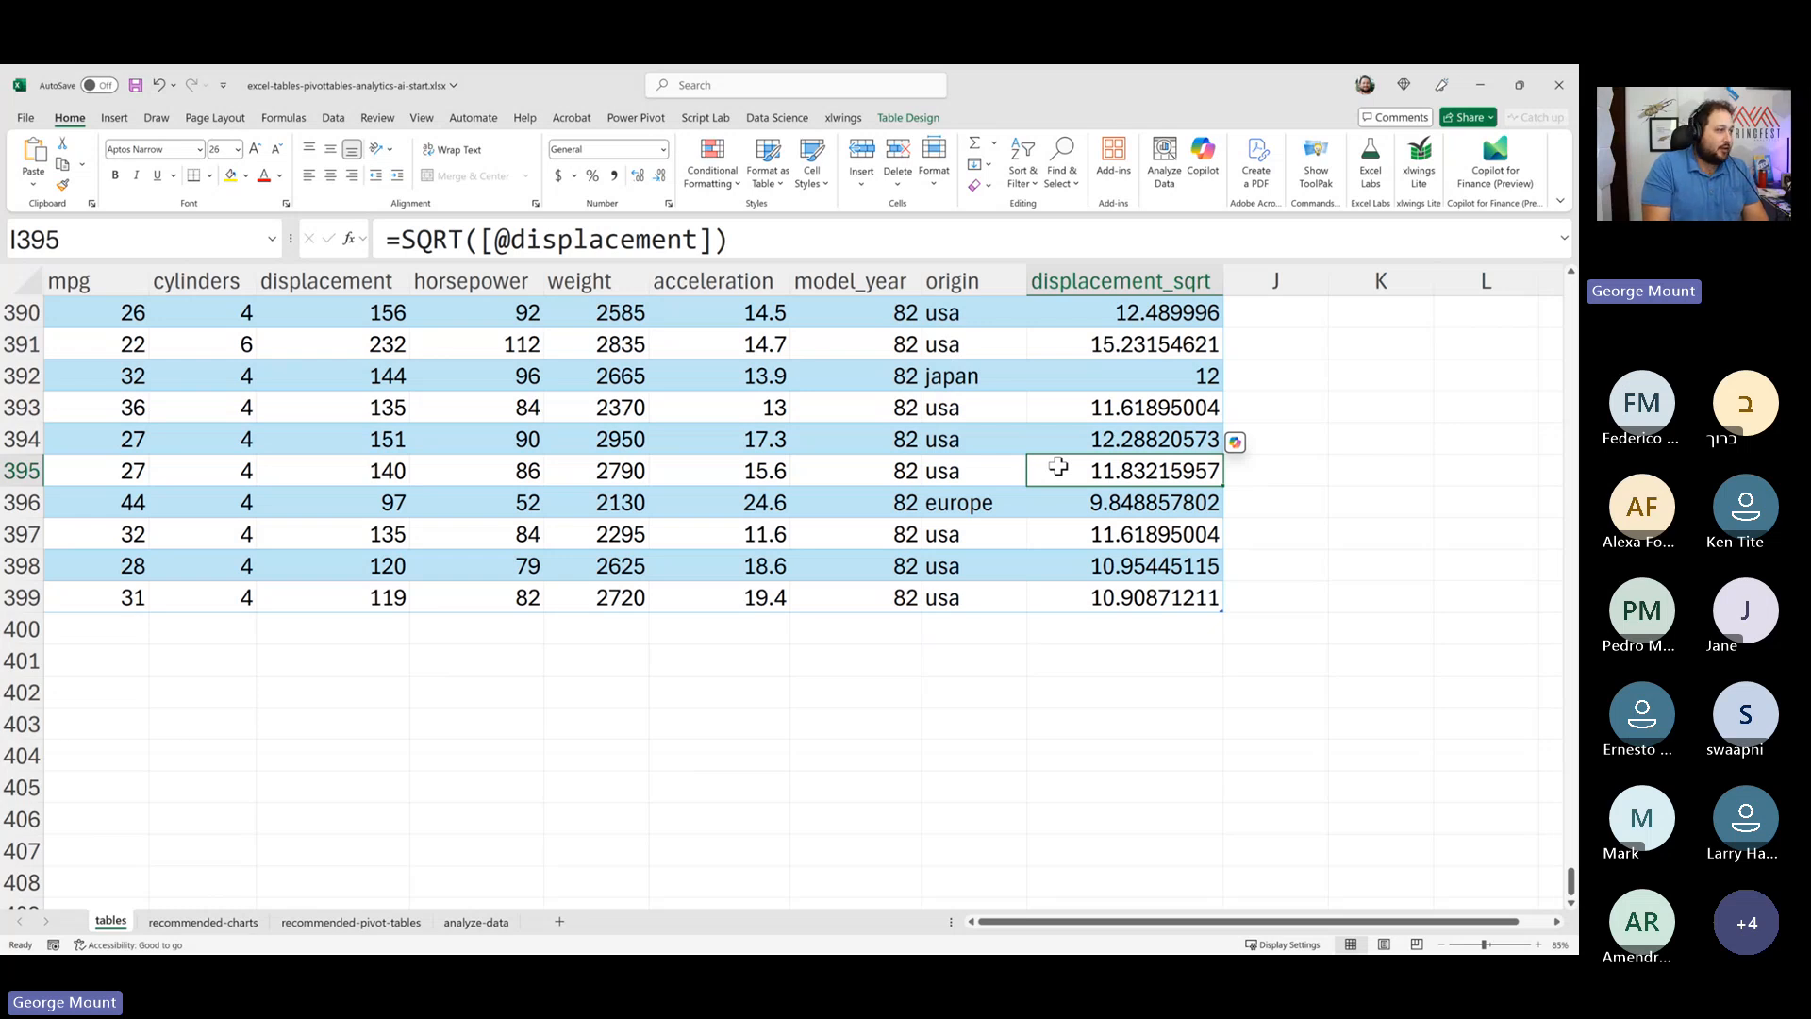
pyautogui.hotkey('ctrl', 'Up')
pyautogui.press('Right')
pyautogui.press('Right')
pyautogui.press('Down')
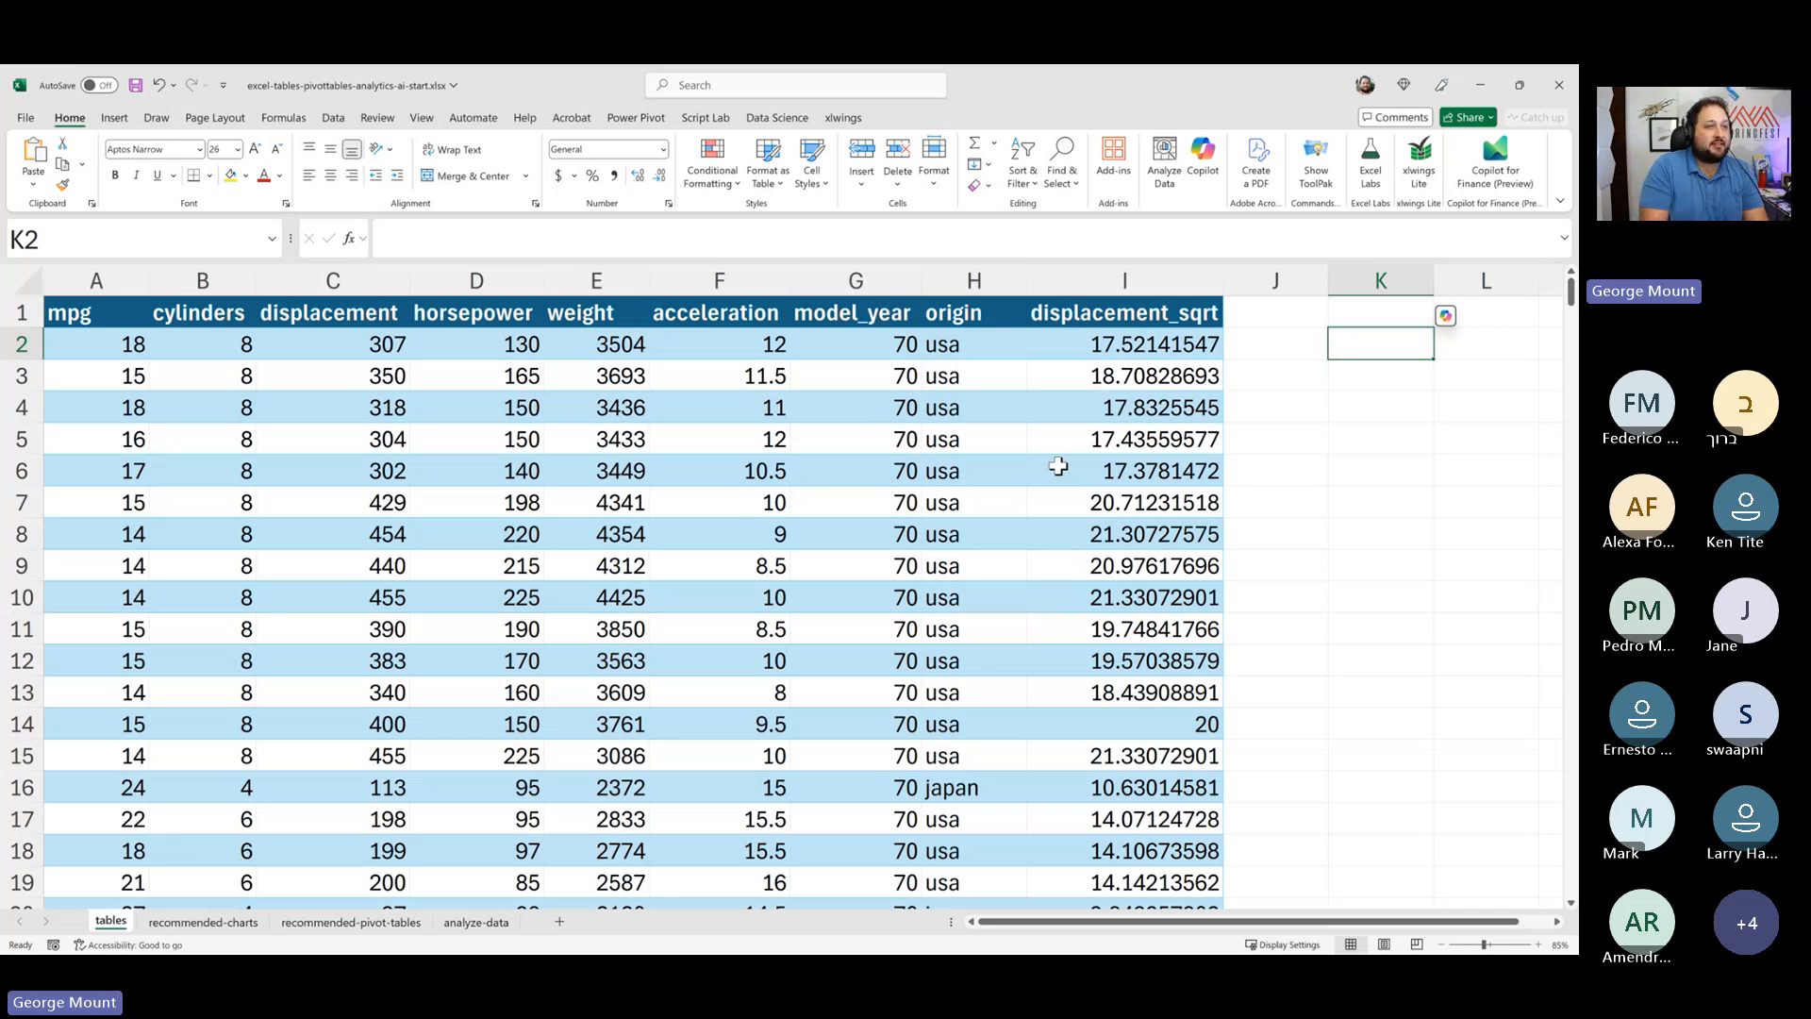
pyautogui.write('Averag')
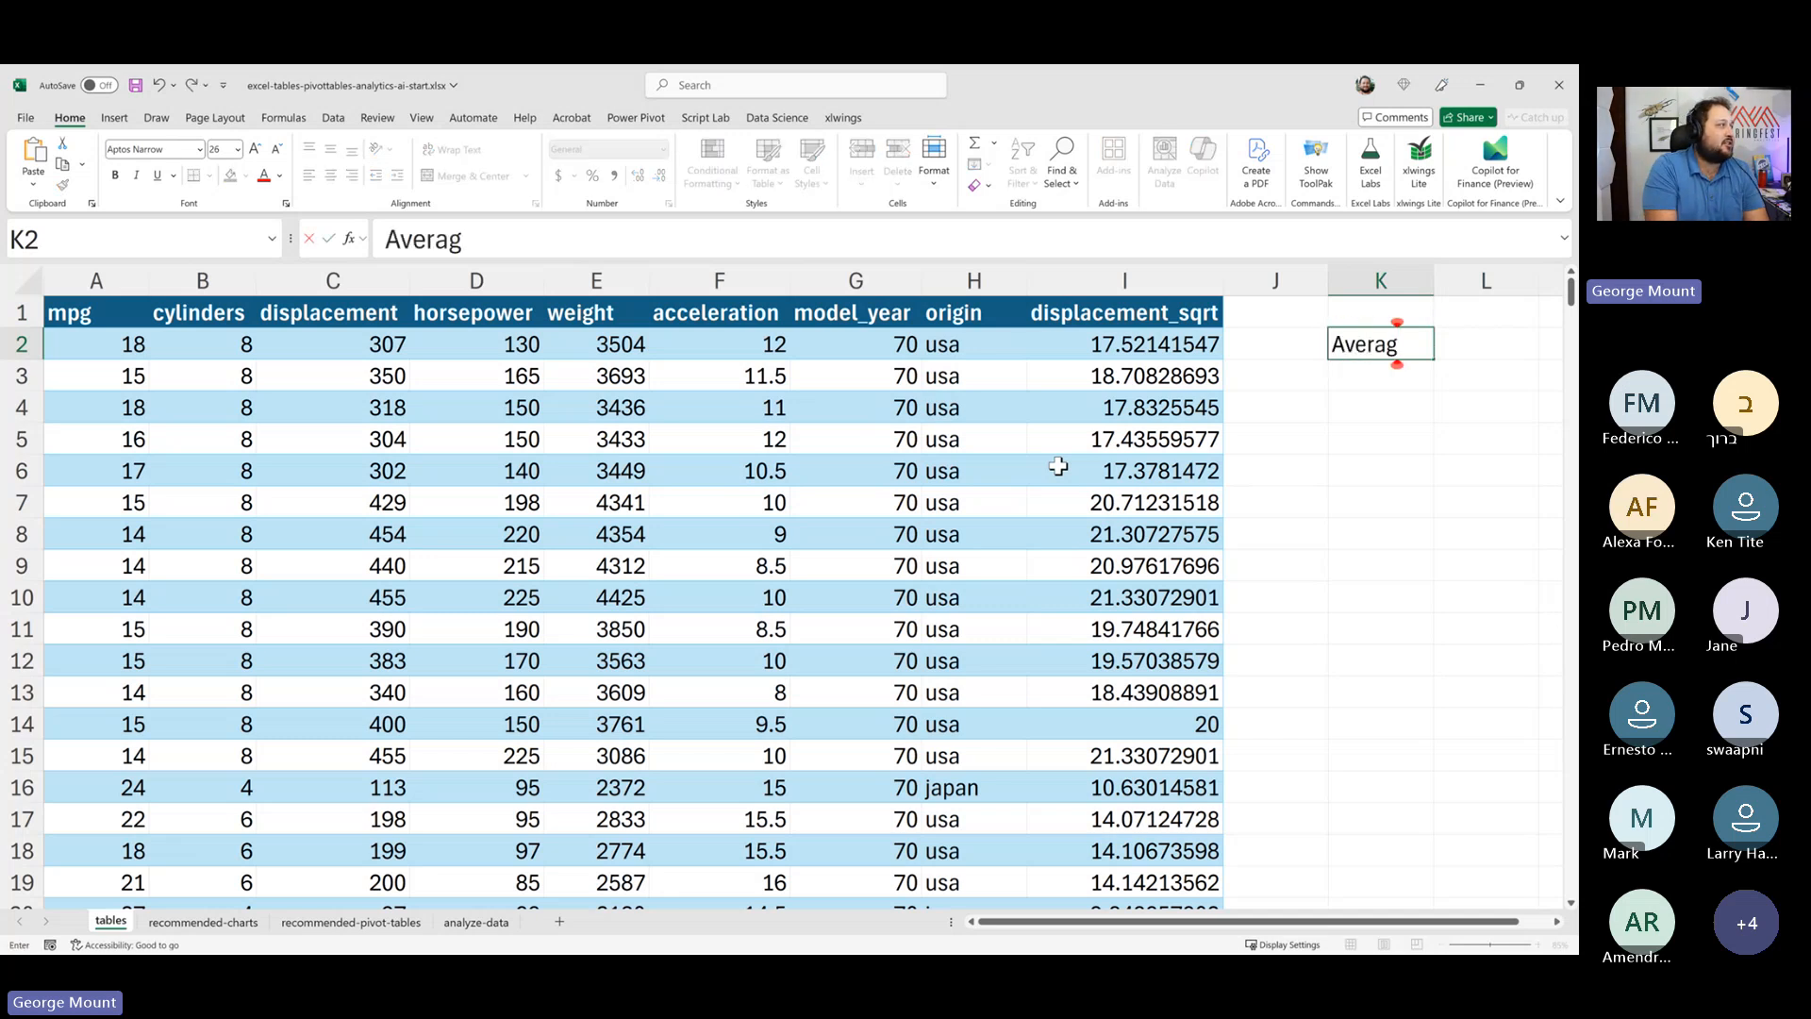
pyautogui.write('e mpg')
pyautogui.press('Tab')
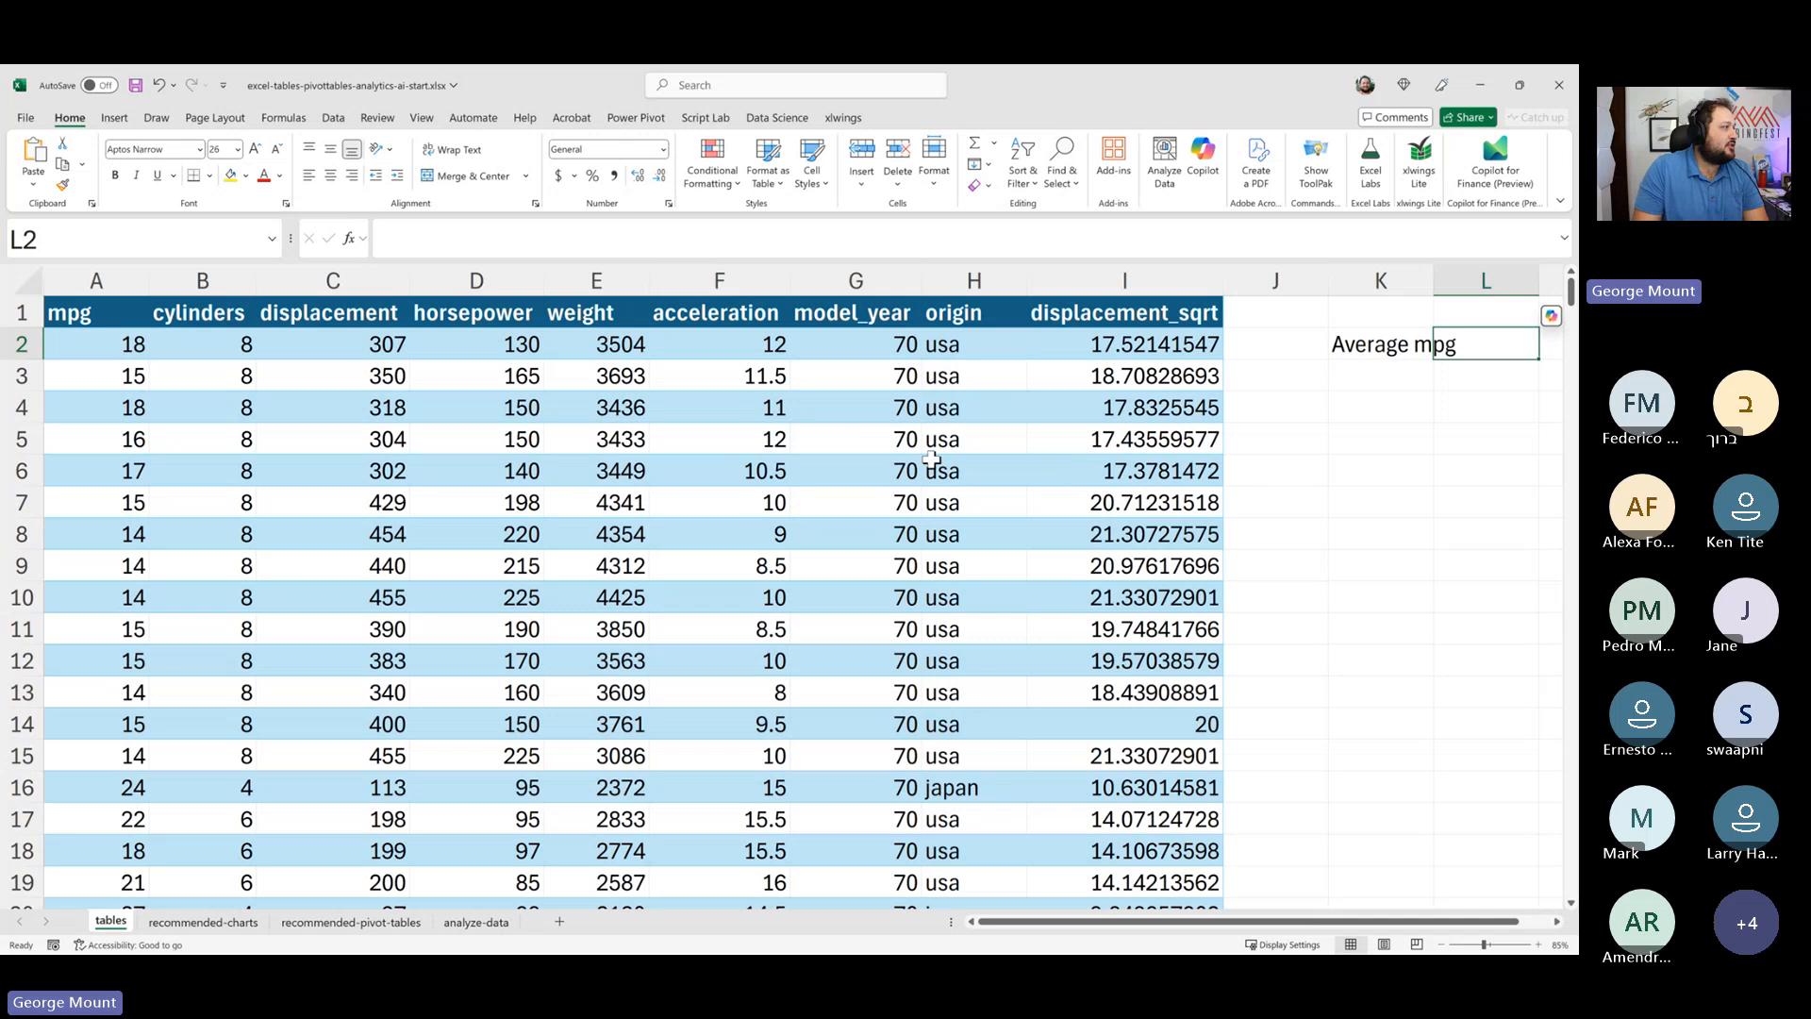
# - Toggle the table's total row on and back off
pyautogui.click(486, 439)
pyautogui.click(908, 118)
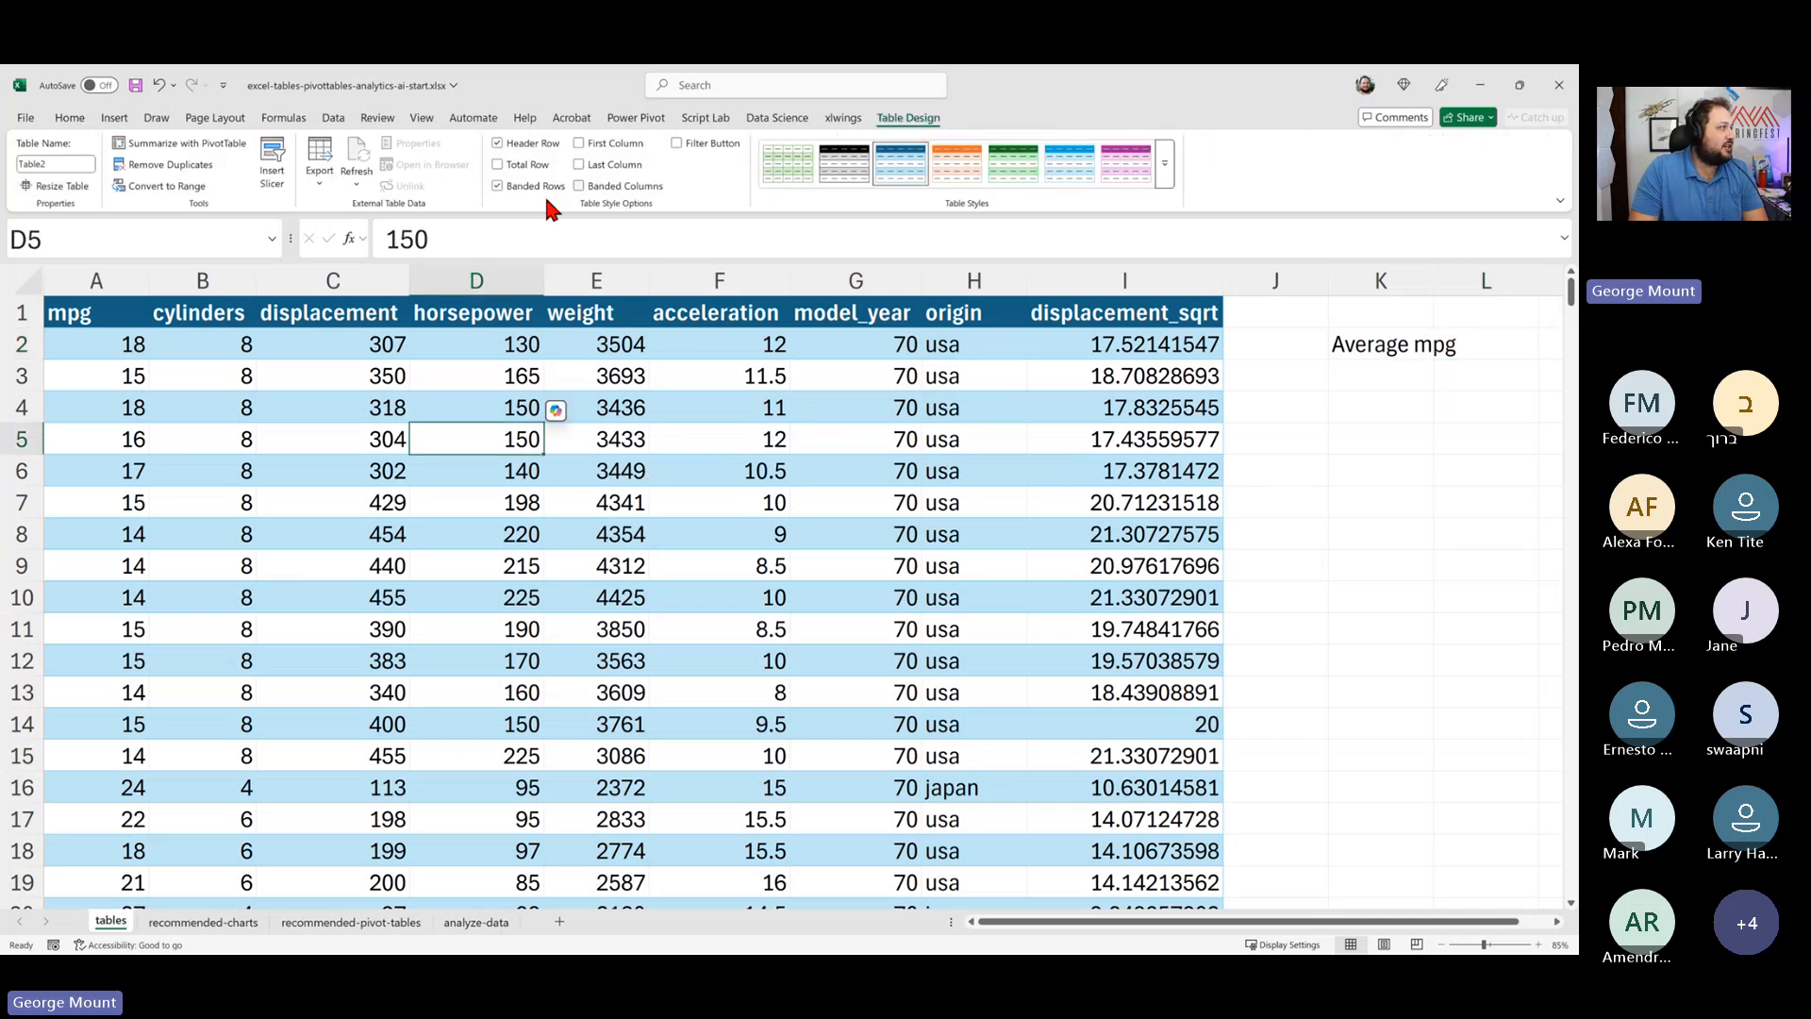
pyautogui.click(517, 164)
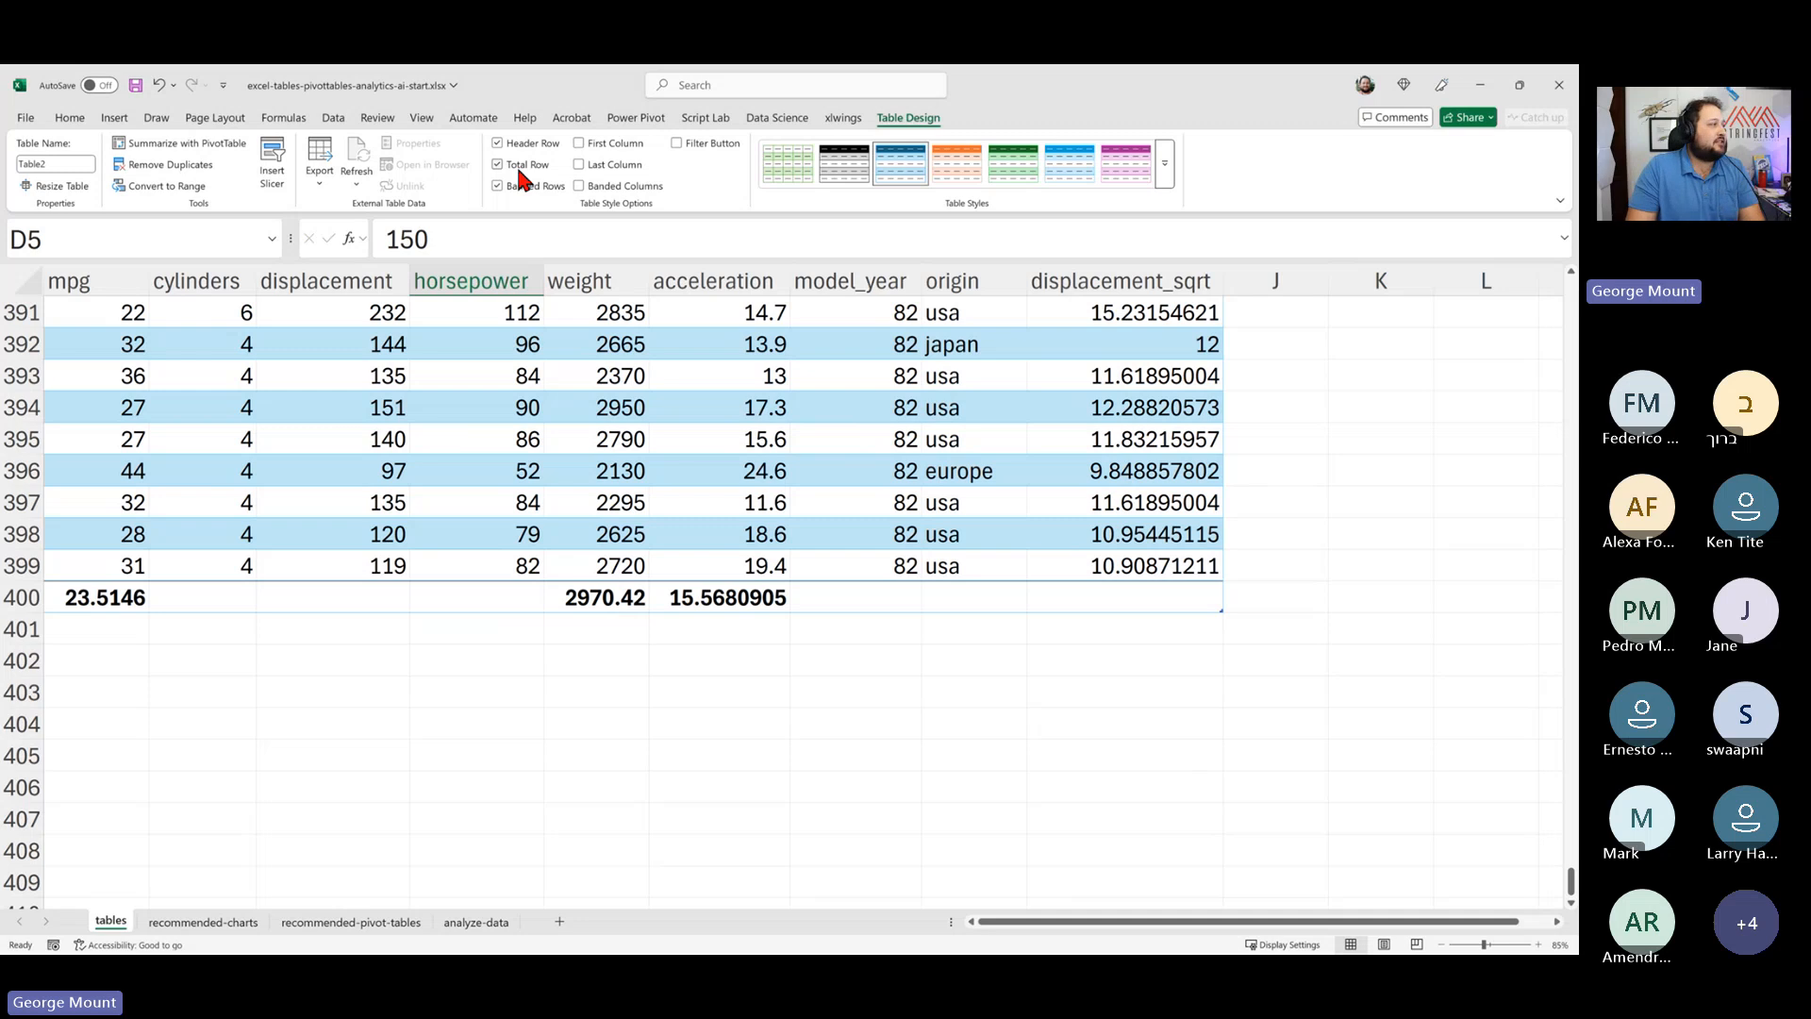
pyautogui.click(517, 164)
# - Autofit column K to fit the Average mpg label
pyautogui.click(1321, 314)
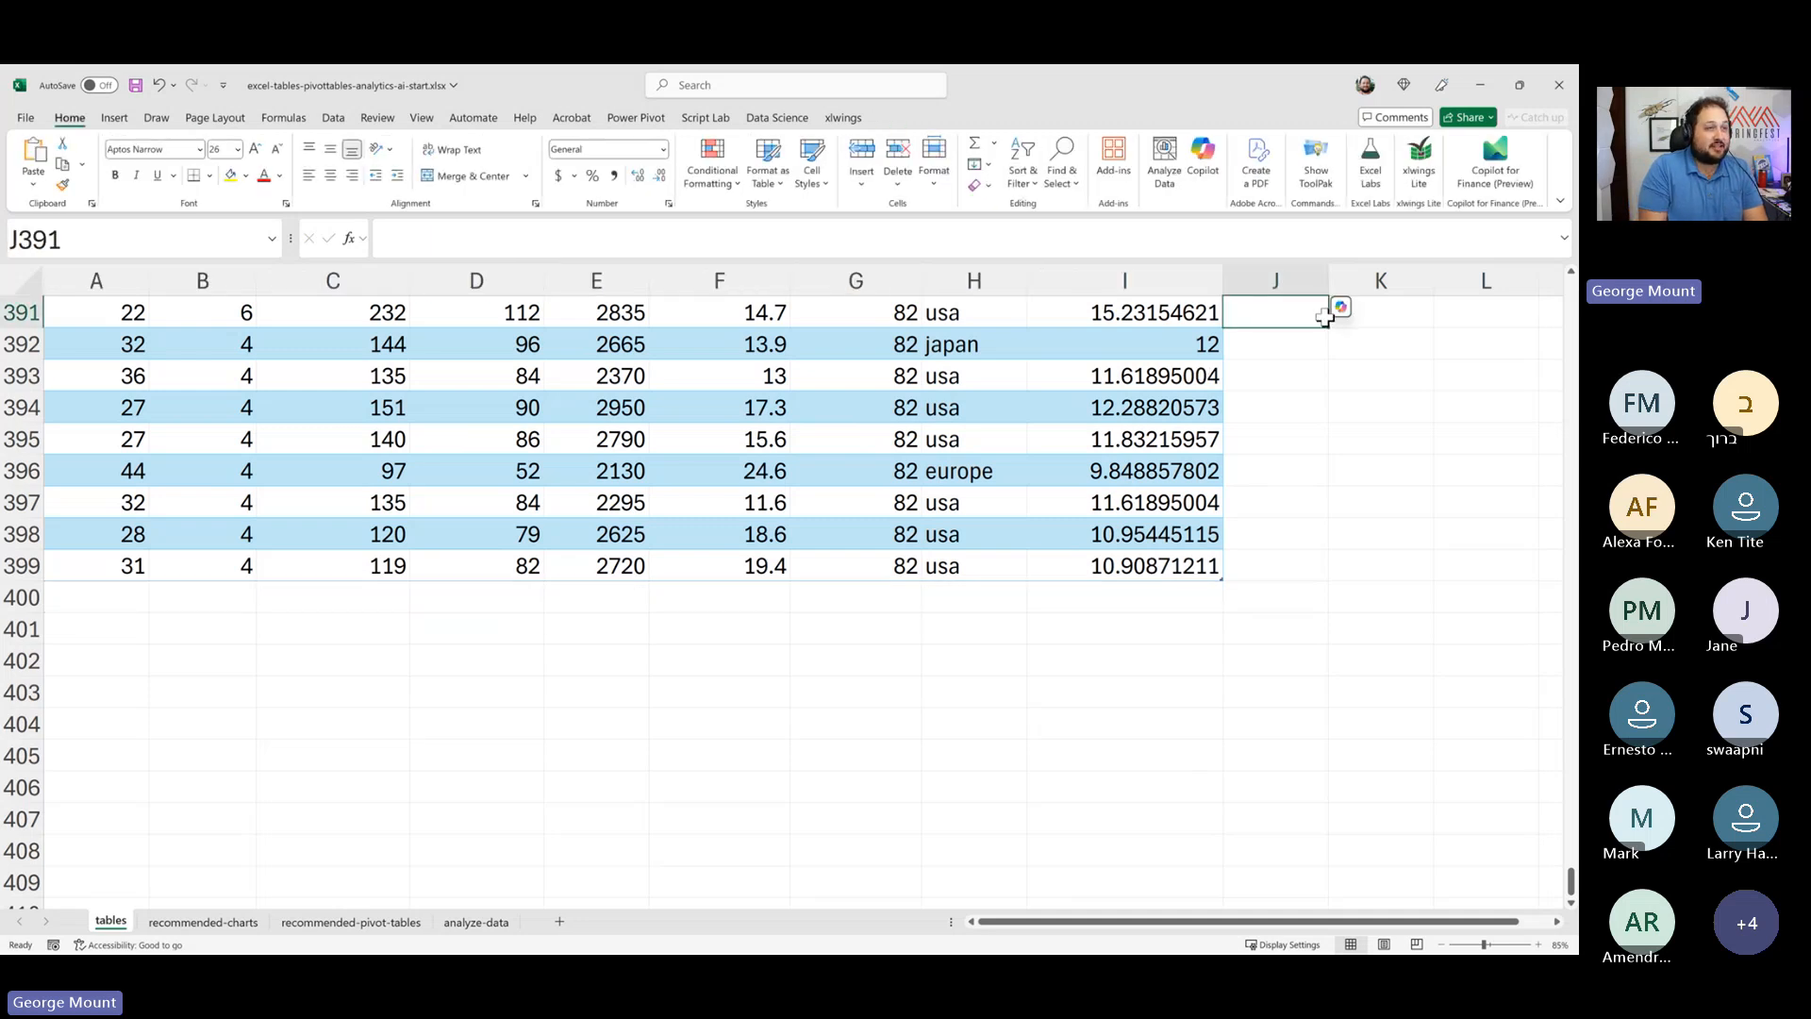
pyautogui.hotkey('ctrl', 'Up')
pyautogui.press('Right')
pyautogui.press('Down')
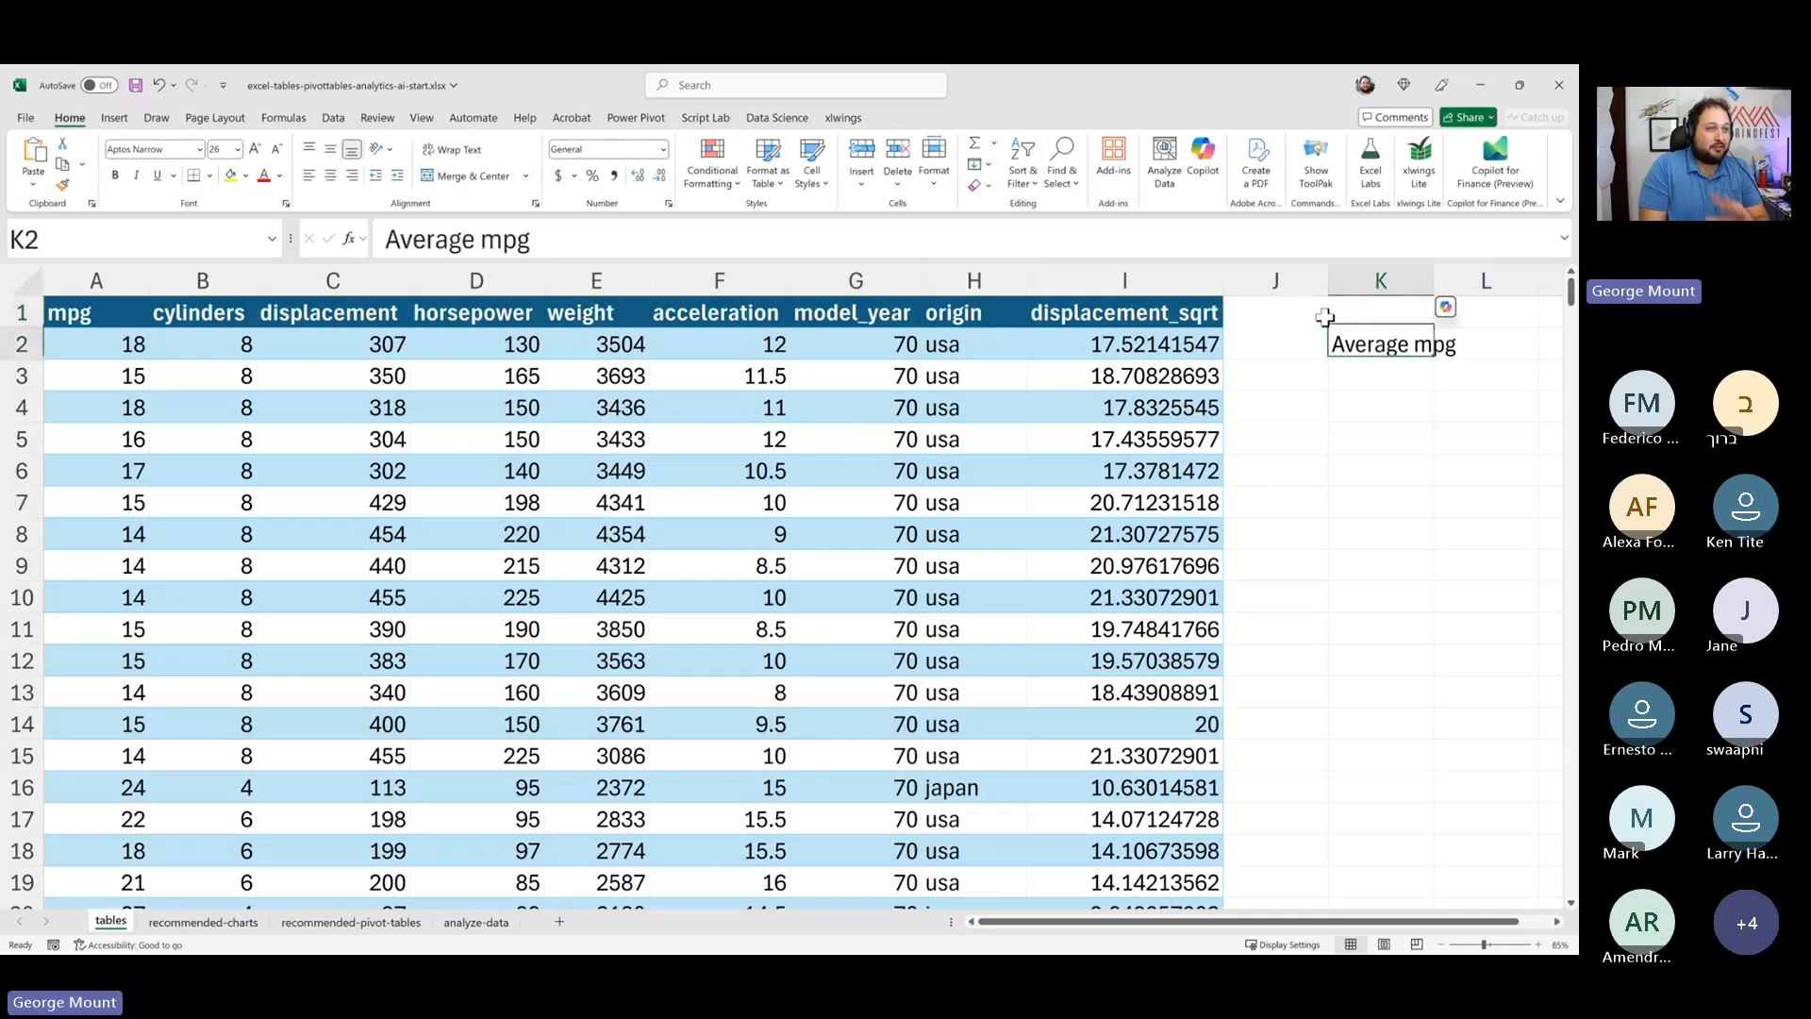
pyautogui.doubleClick(1433, 278)
# - Enter an AVERAGE formula in L2 that averages the table's whole mpg column using a structured reference
pyautogui.click(1514, 344)
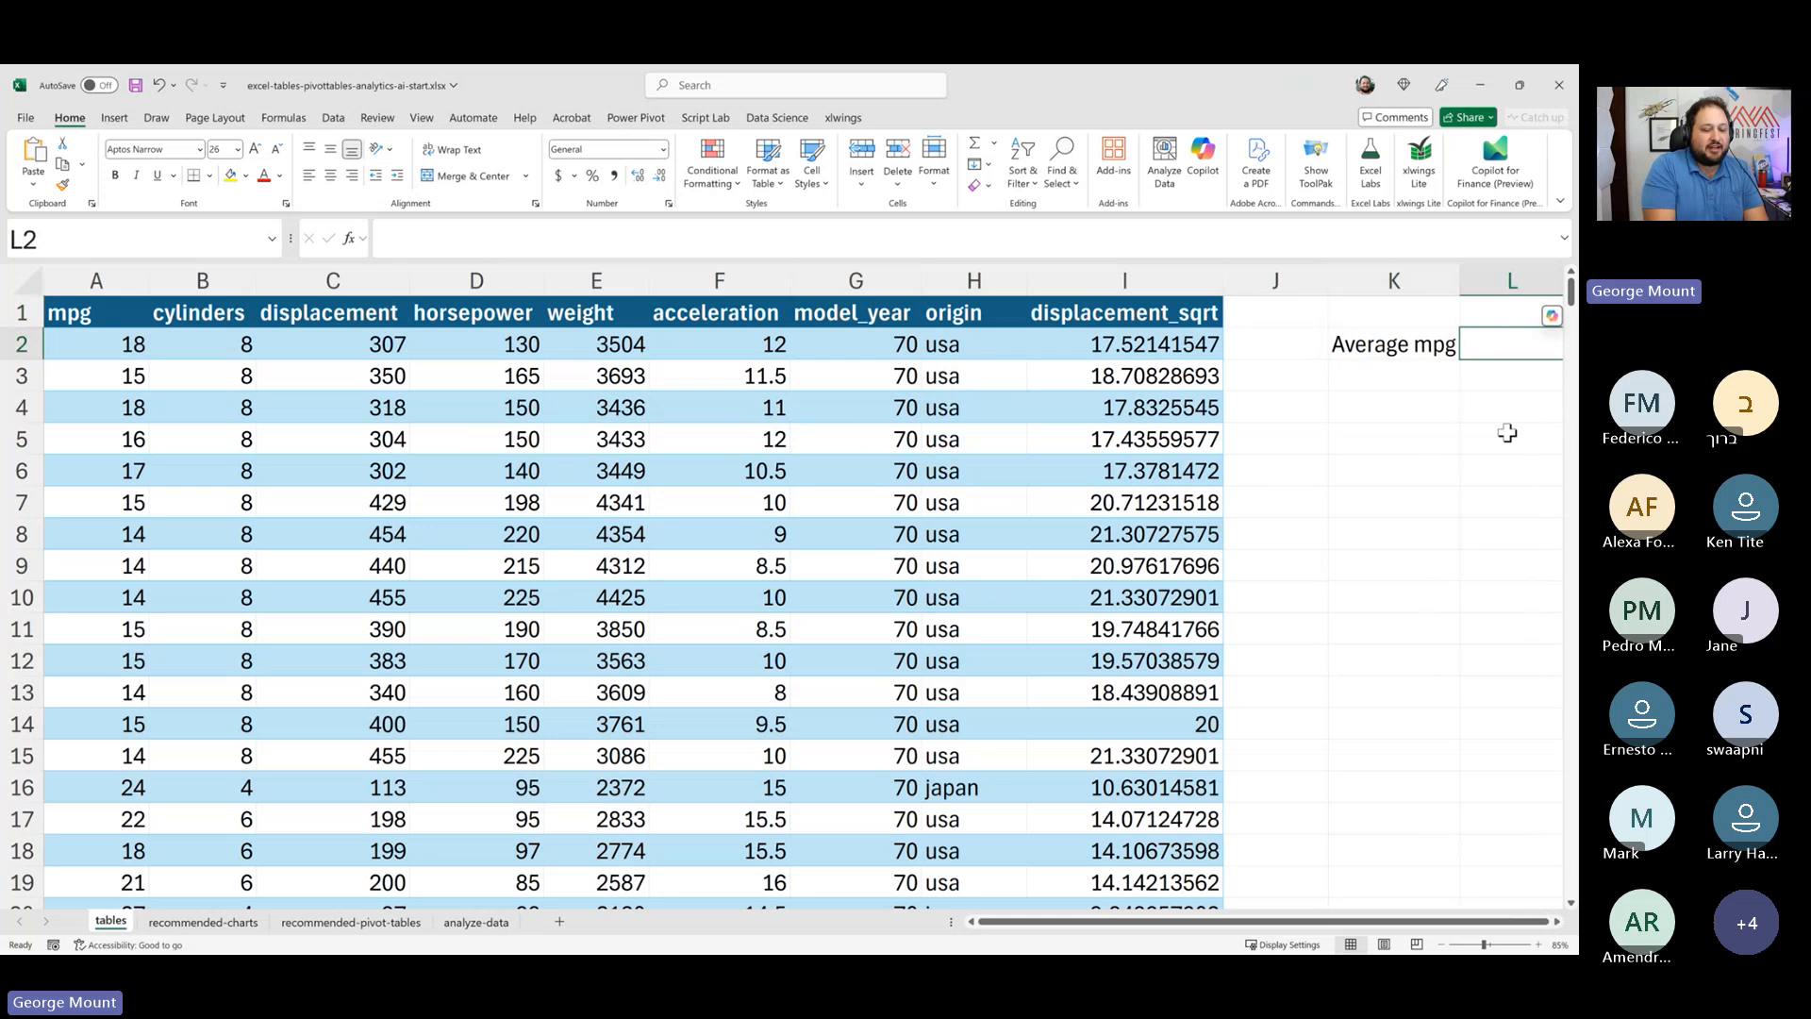
pyautogui.write('=su')
pyautogui.press('BackSpace')
pyautogui.press('BackSpace')
pyautogui.write('av')
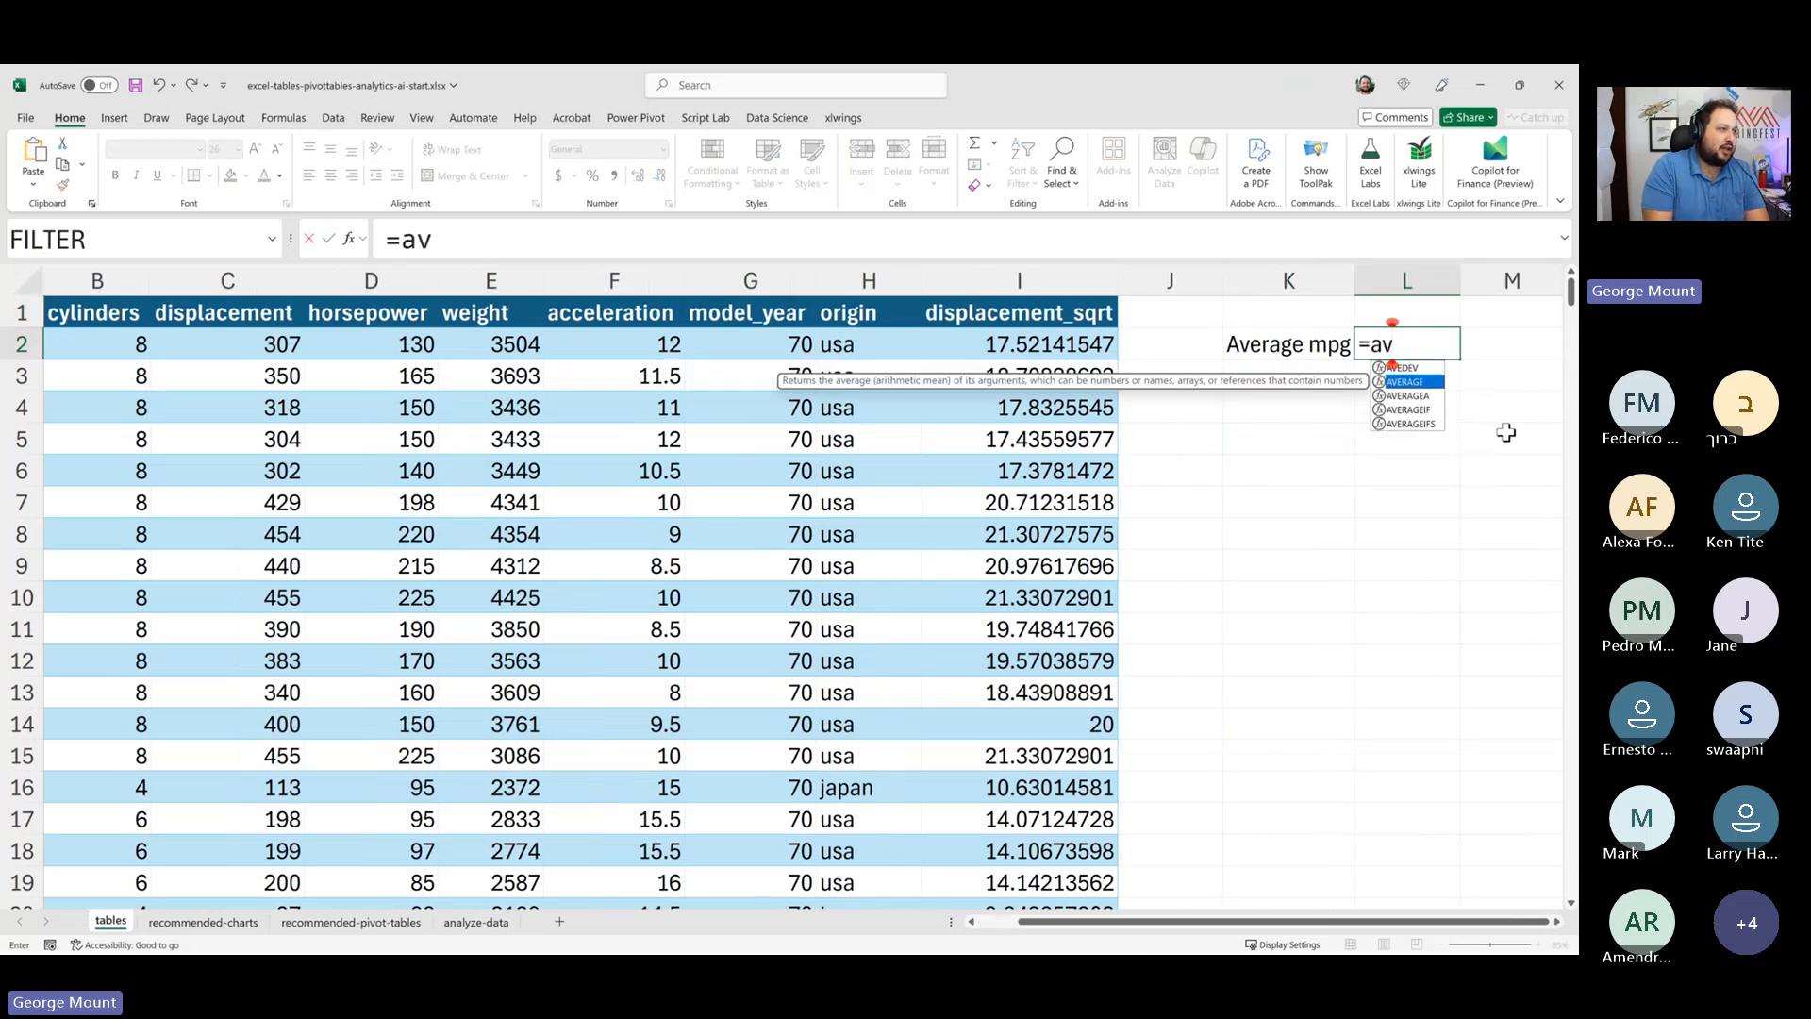
pyautogui.press('Tab')
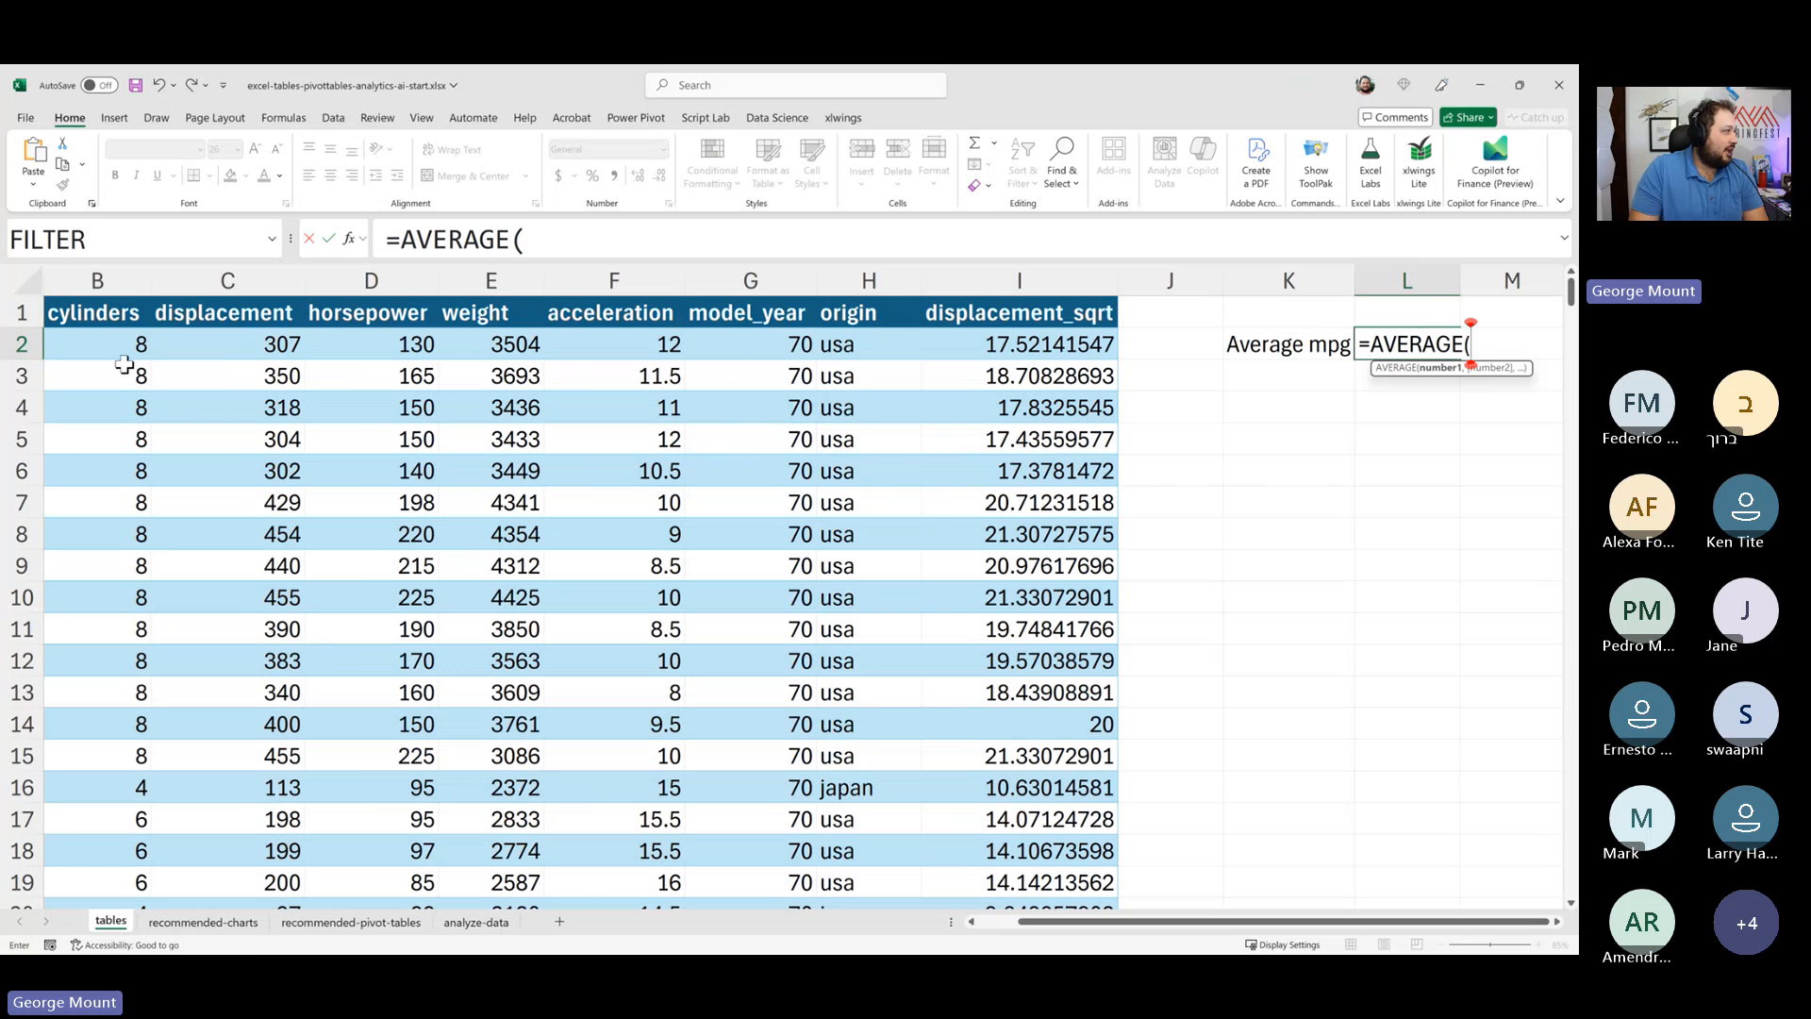
pyautogui.moveTo(105, 347); pyautogui.dragTo(95, 461)
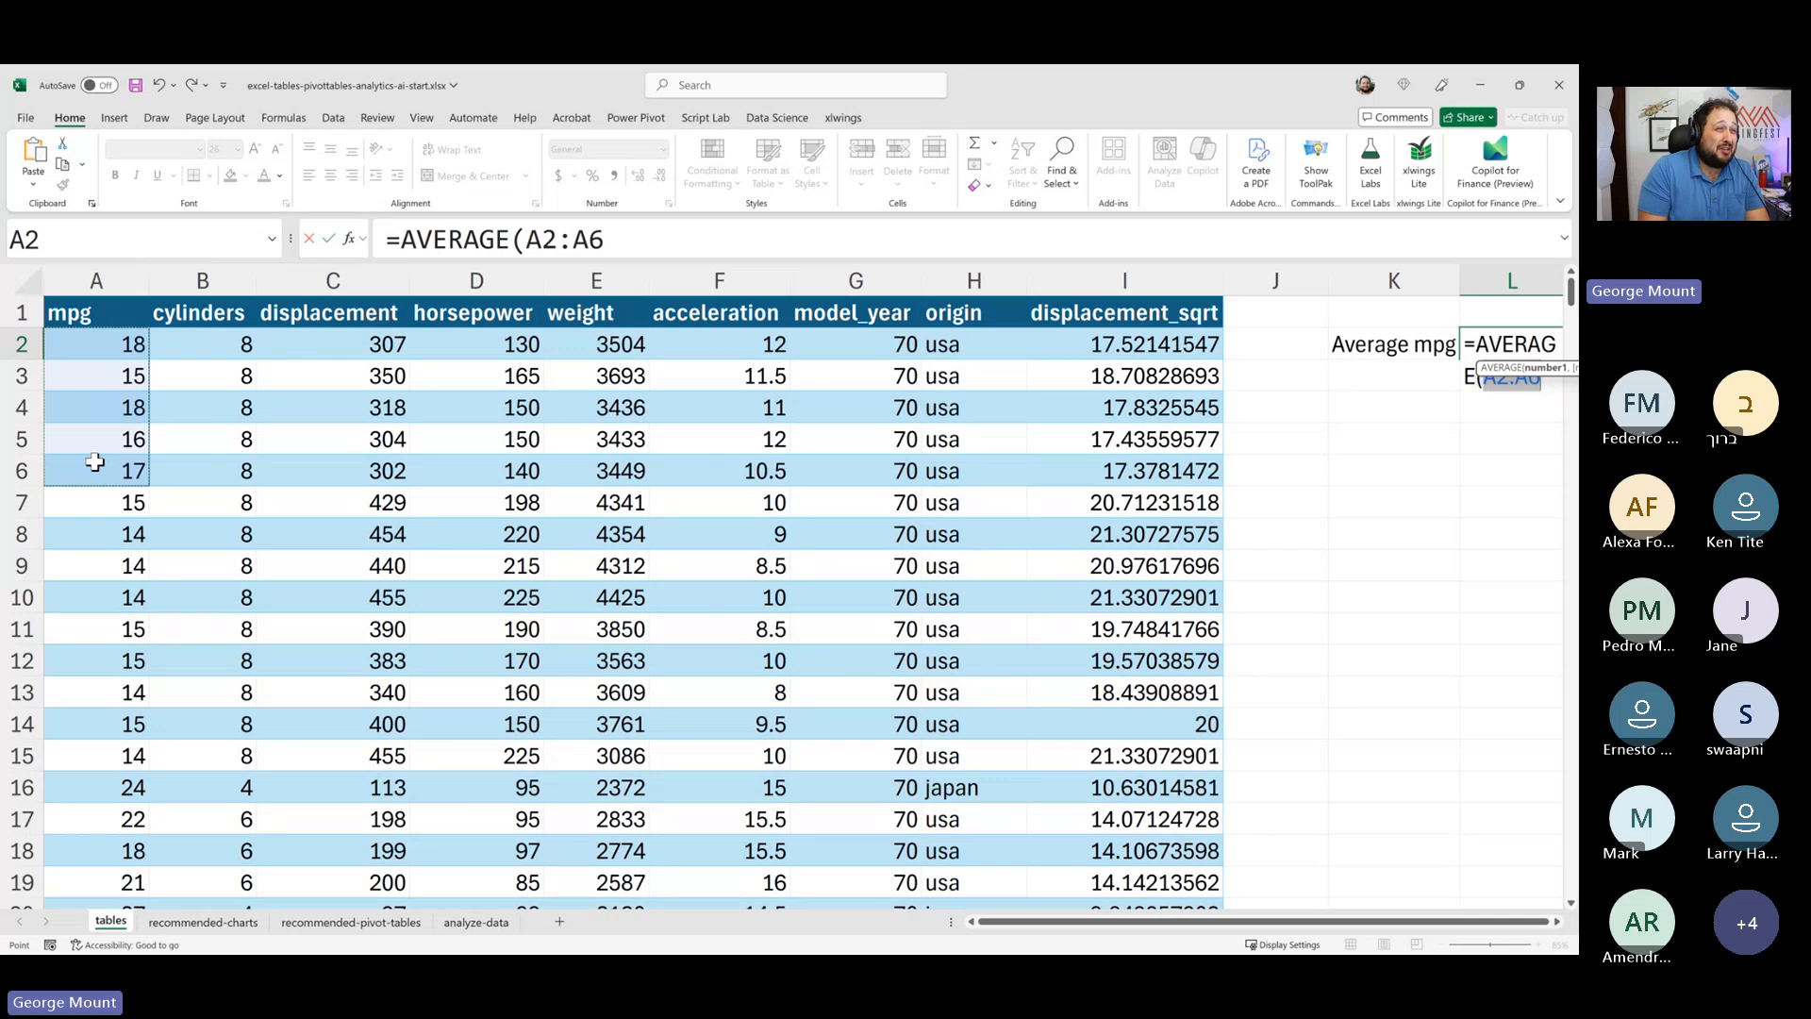
pyautogui.hotkey('ctrl', 'shift', 'Down')
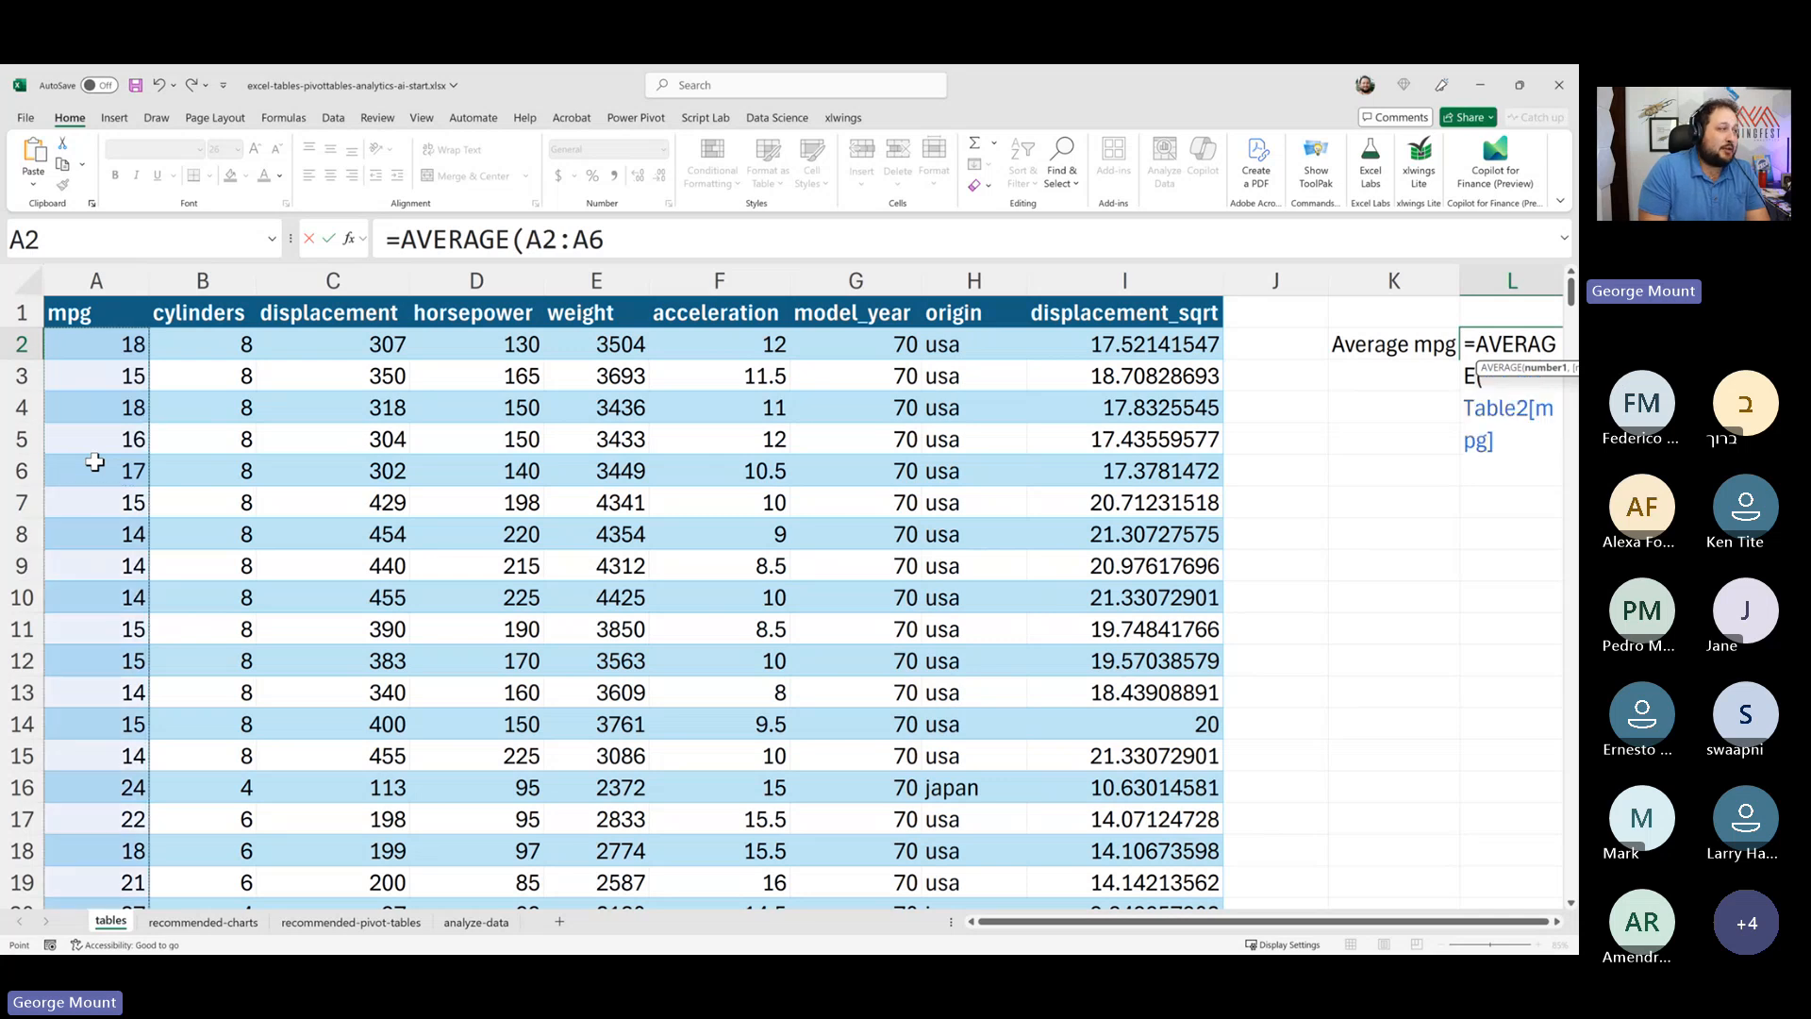
pyautogui.hotkey('alt', 'Tab')
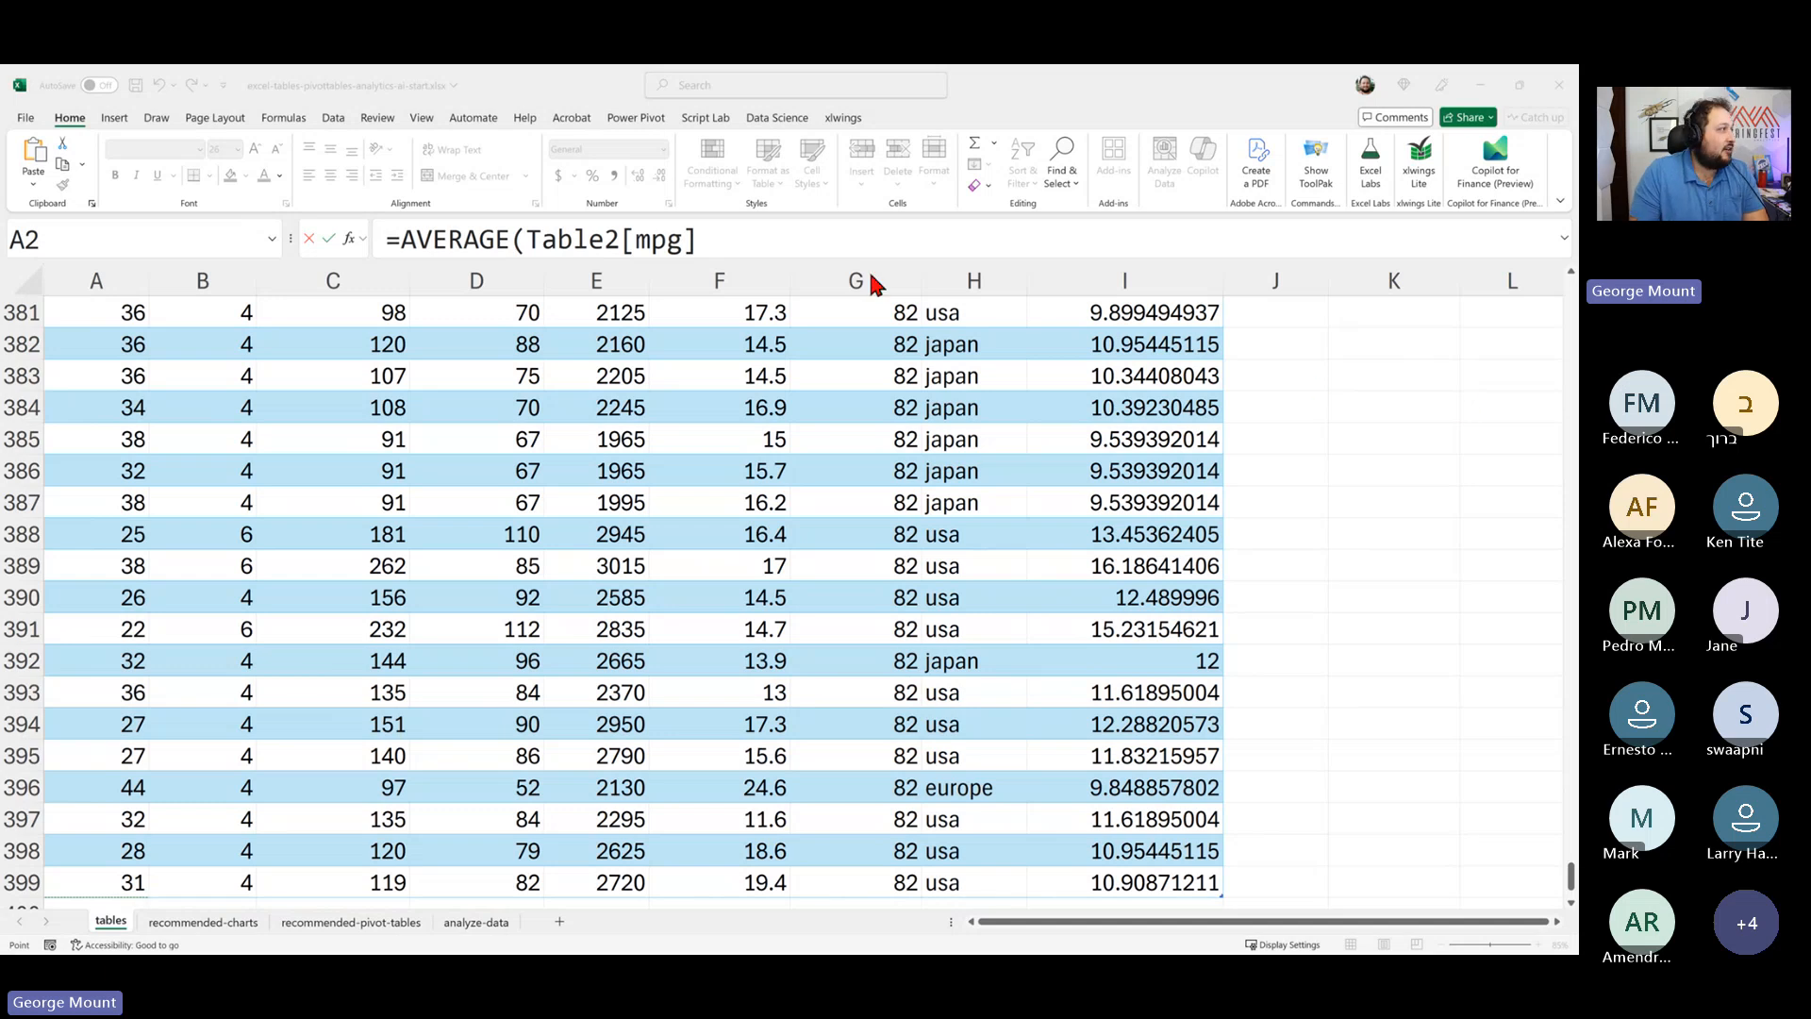
pyautogui.click(741, 238)
pyautogui.click(741, 238)
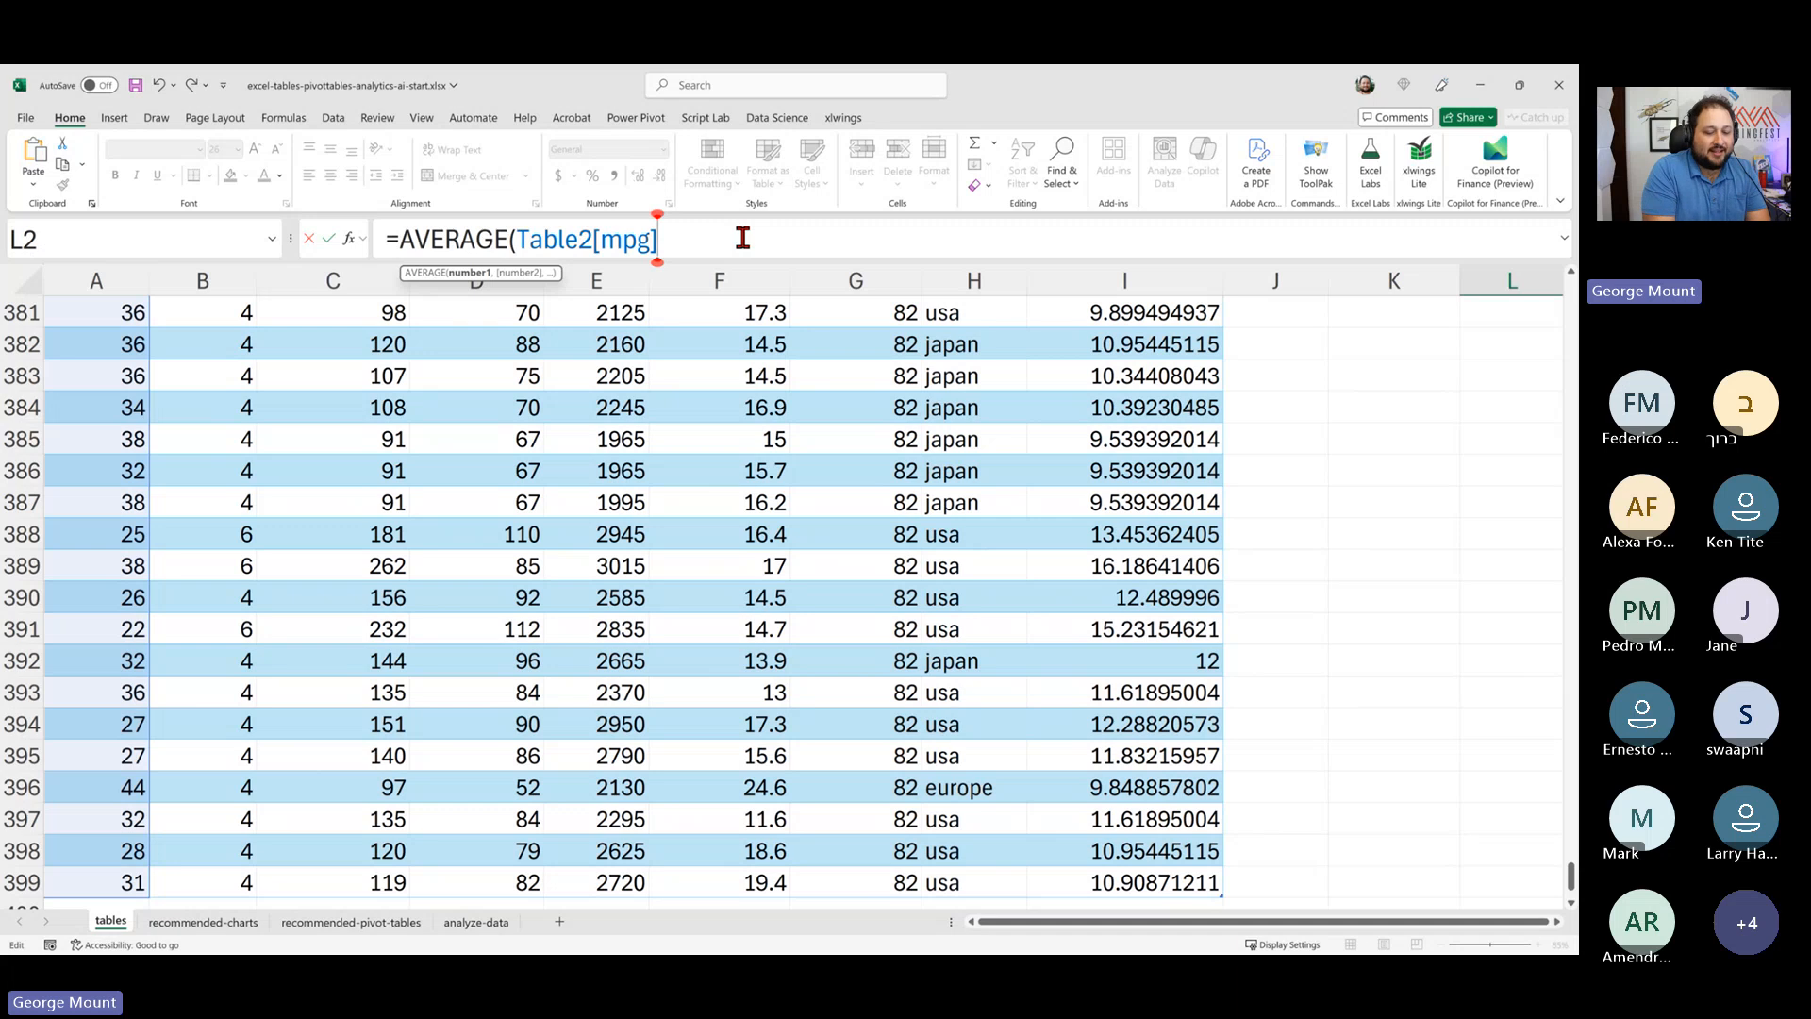
pyautogui.write(')')
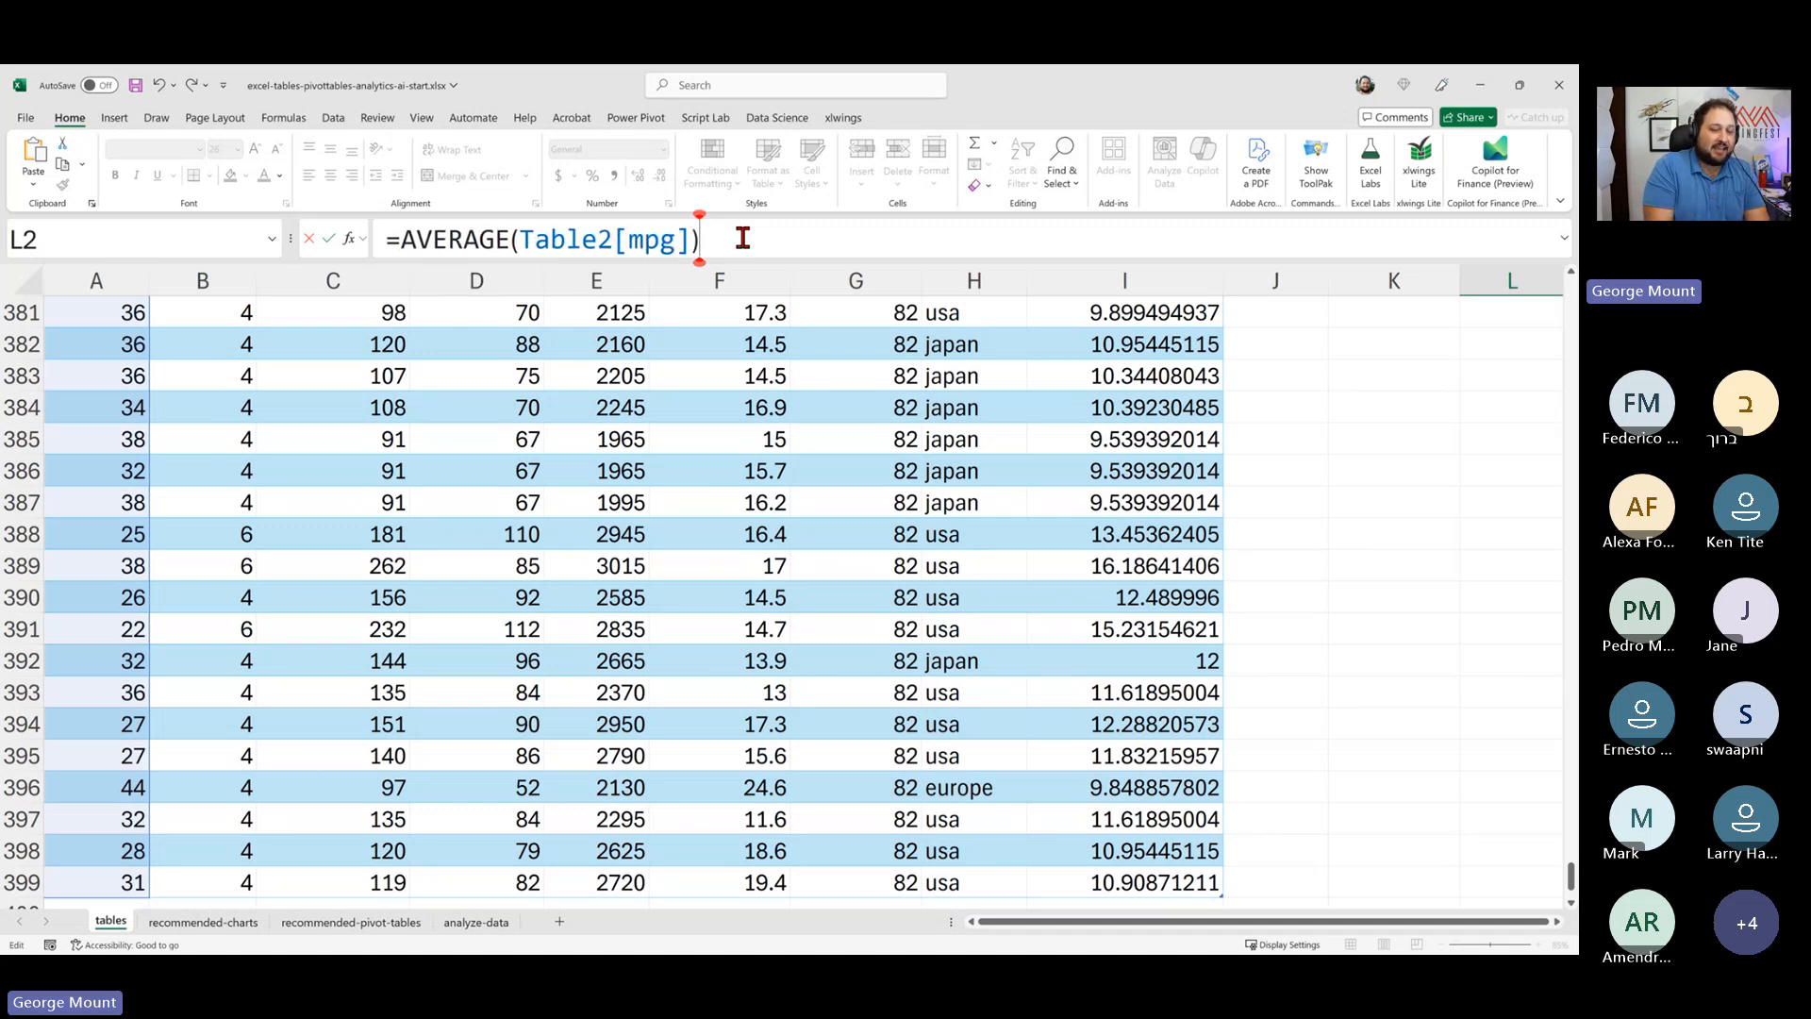
pyautogui.press('Return')
pyautogui.press('Up')
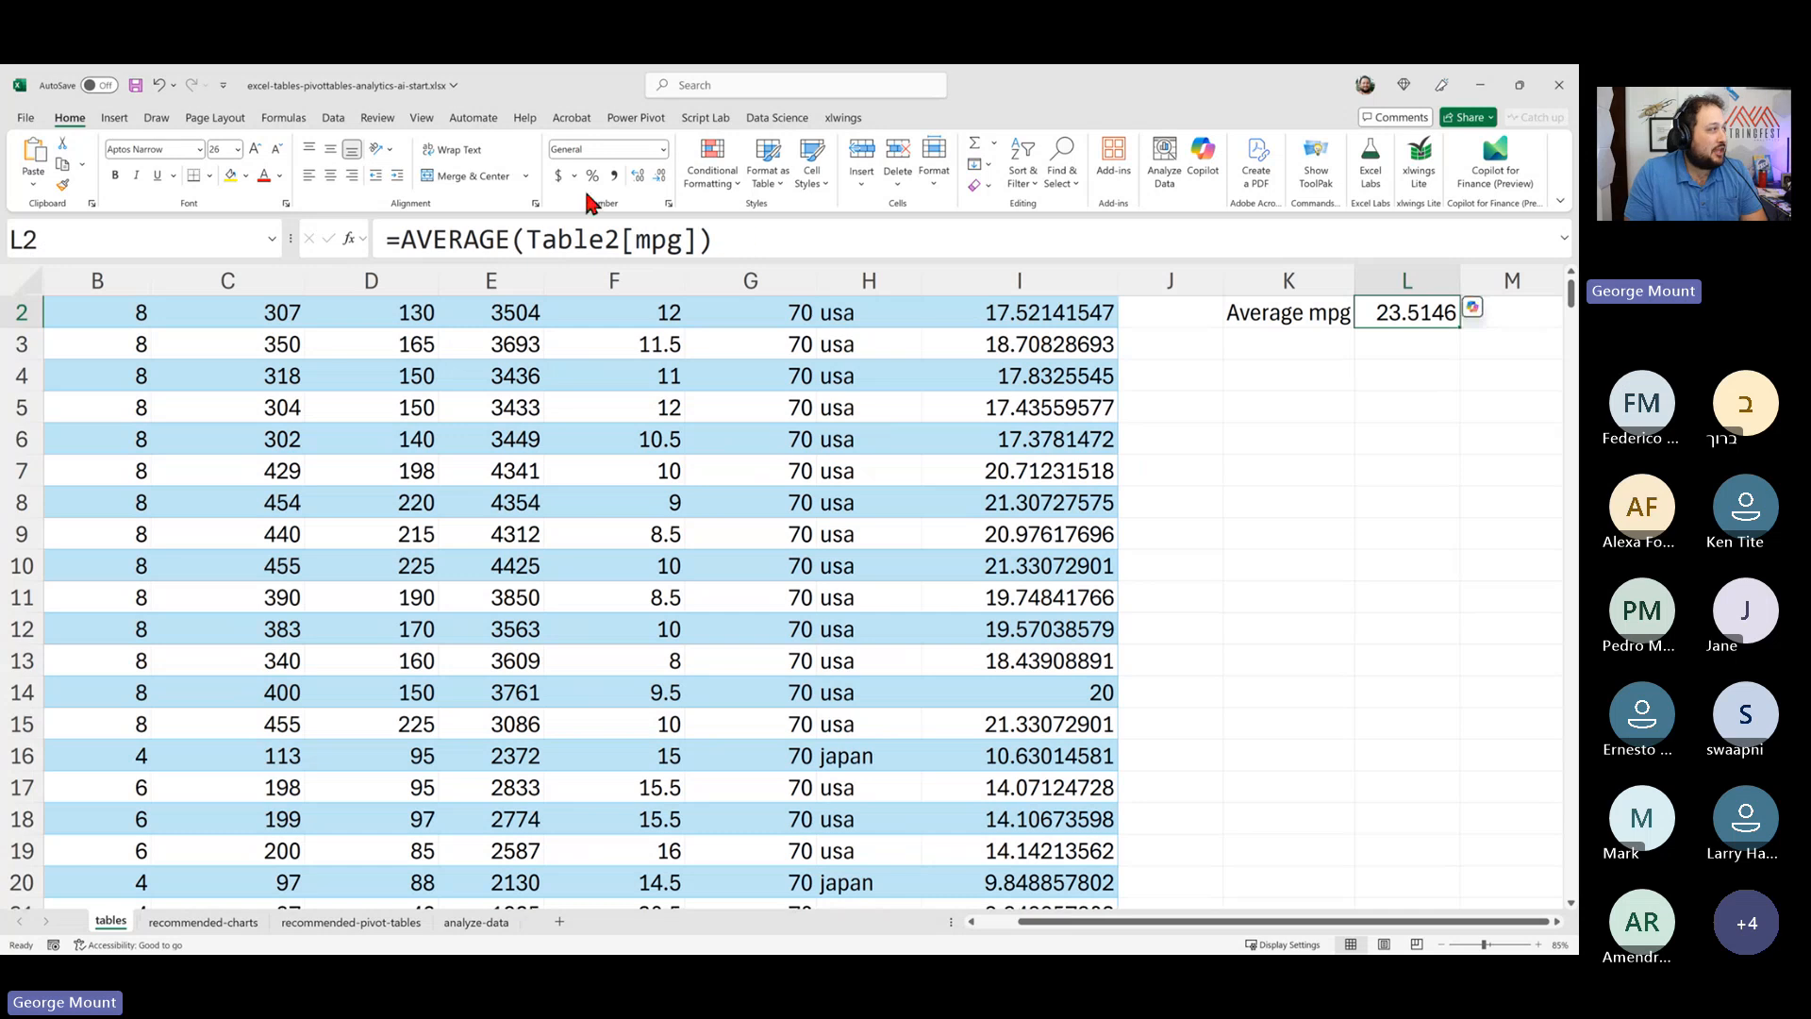
# - Examine the structured reference in the L2 average formula and compare it with a selected range of table cells
pyautogui.moveTo(727, 236); pyautogui.dragTo(399, 265)
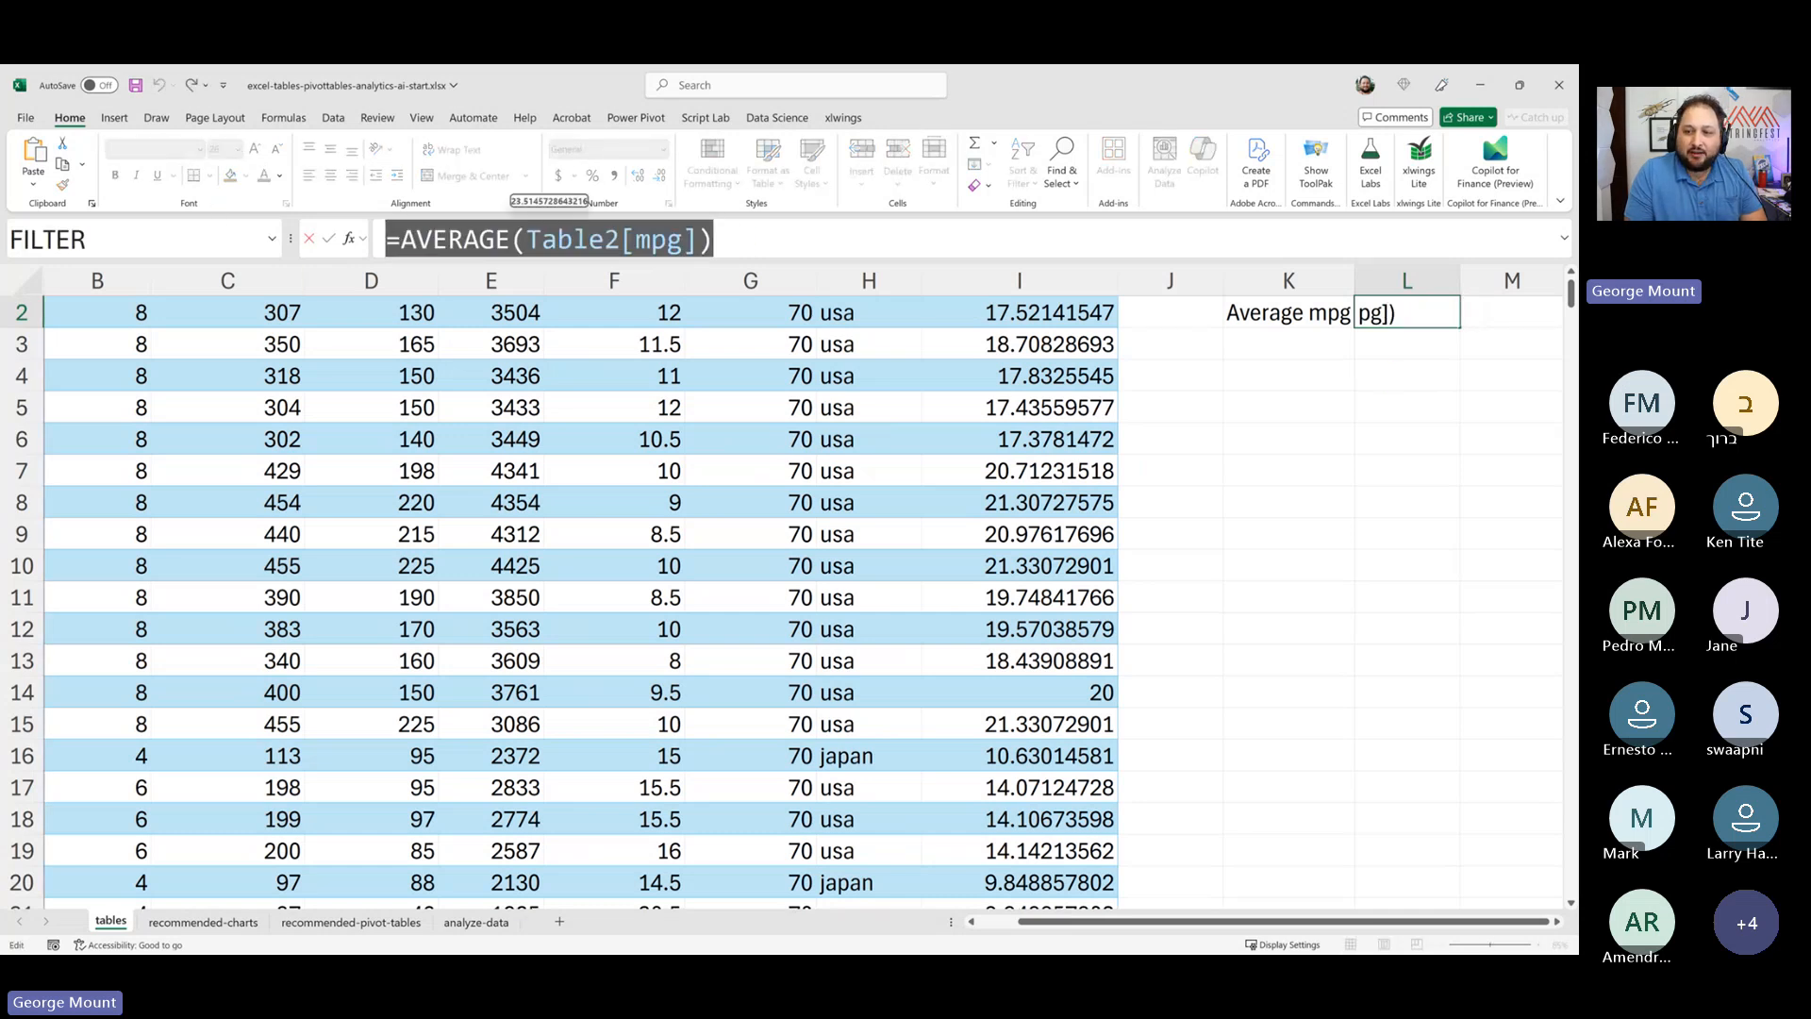
pyautogui.hotkey('alt', 'Tab')
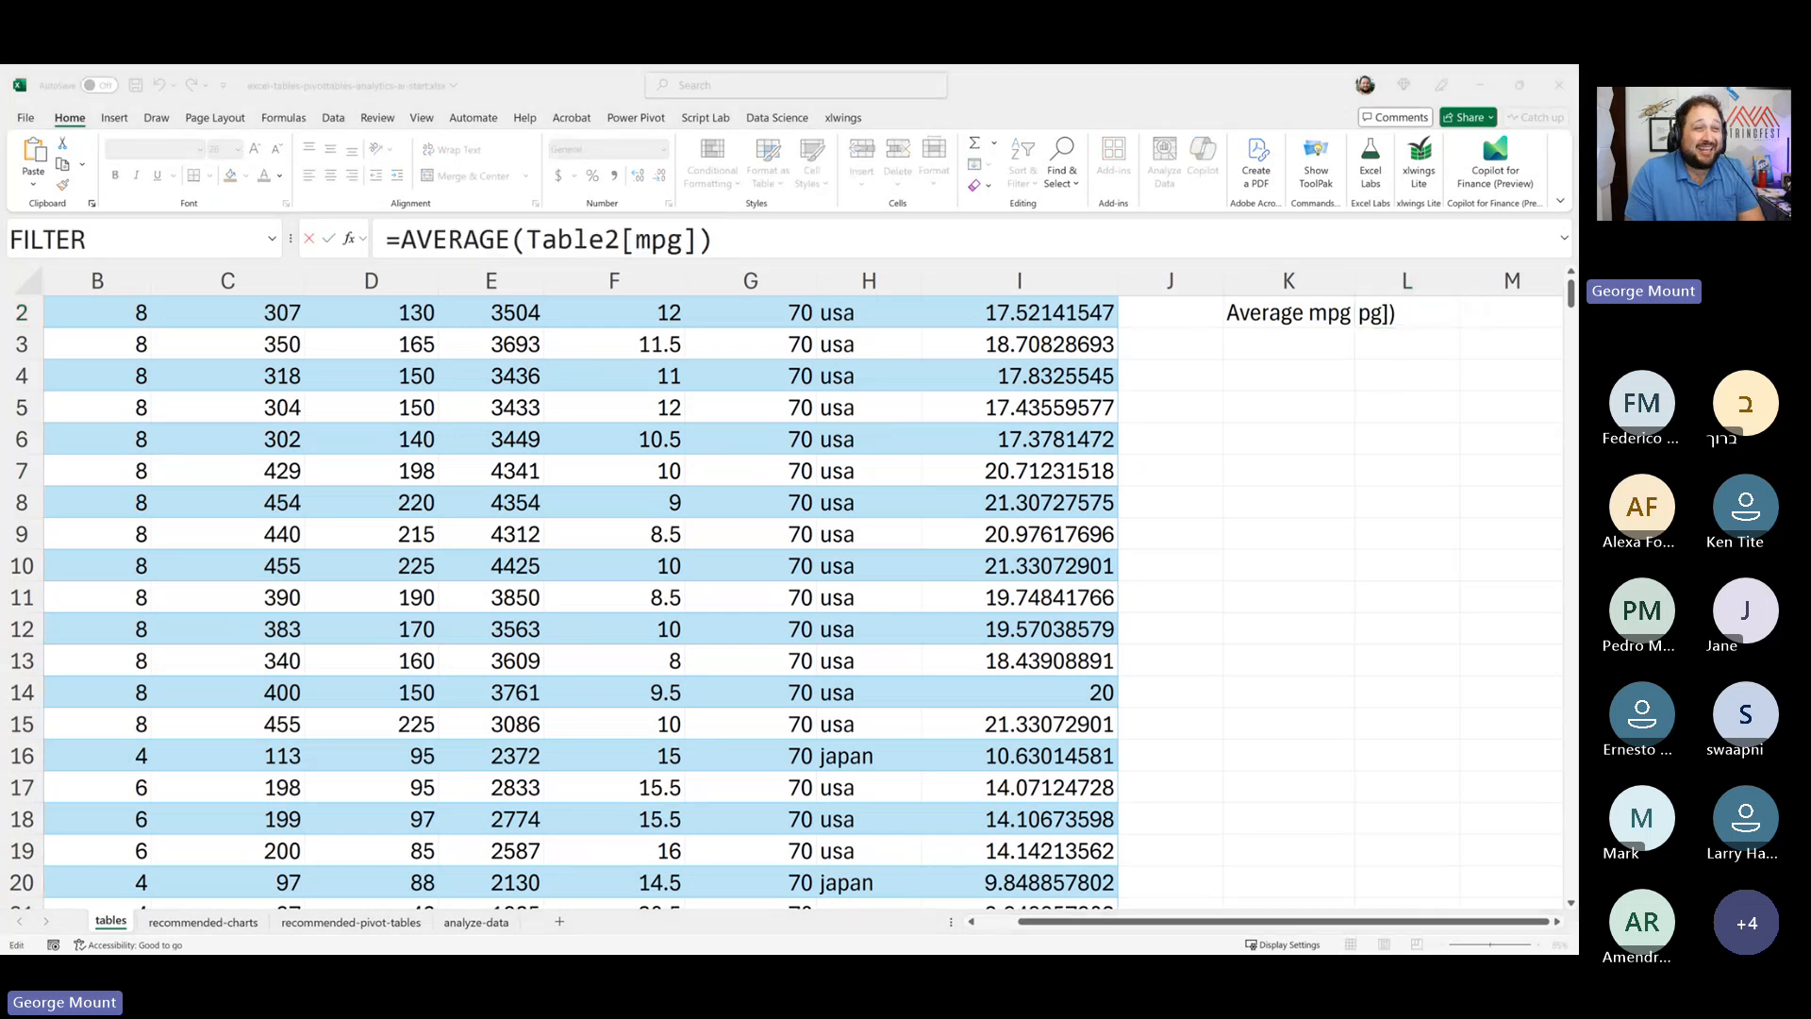
pyautogui.click(1343, 519)
pyautogui.press('Escape')
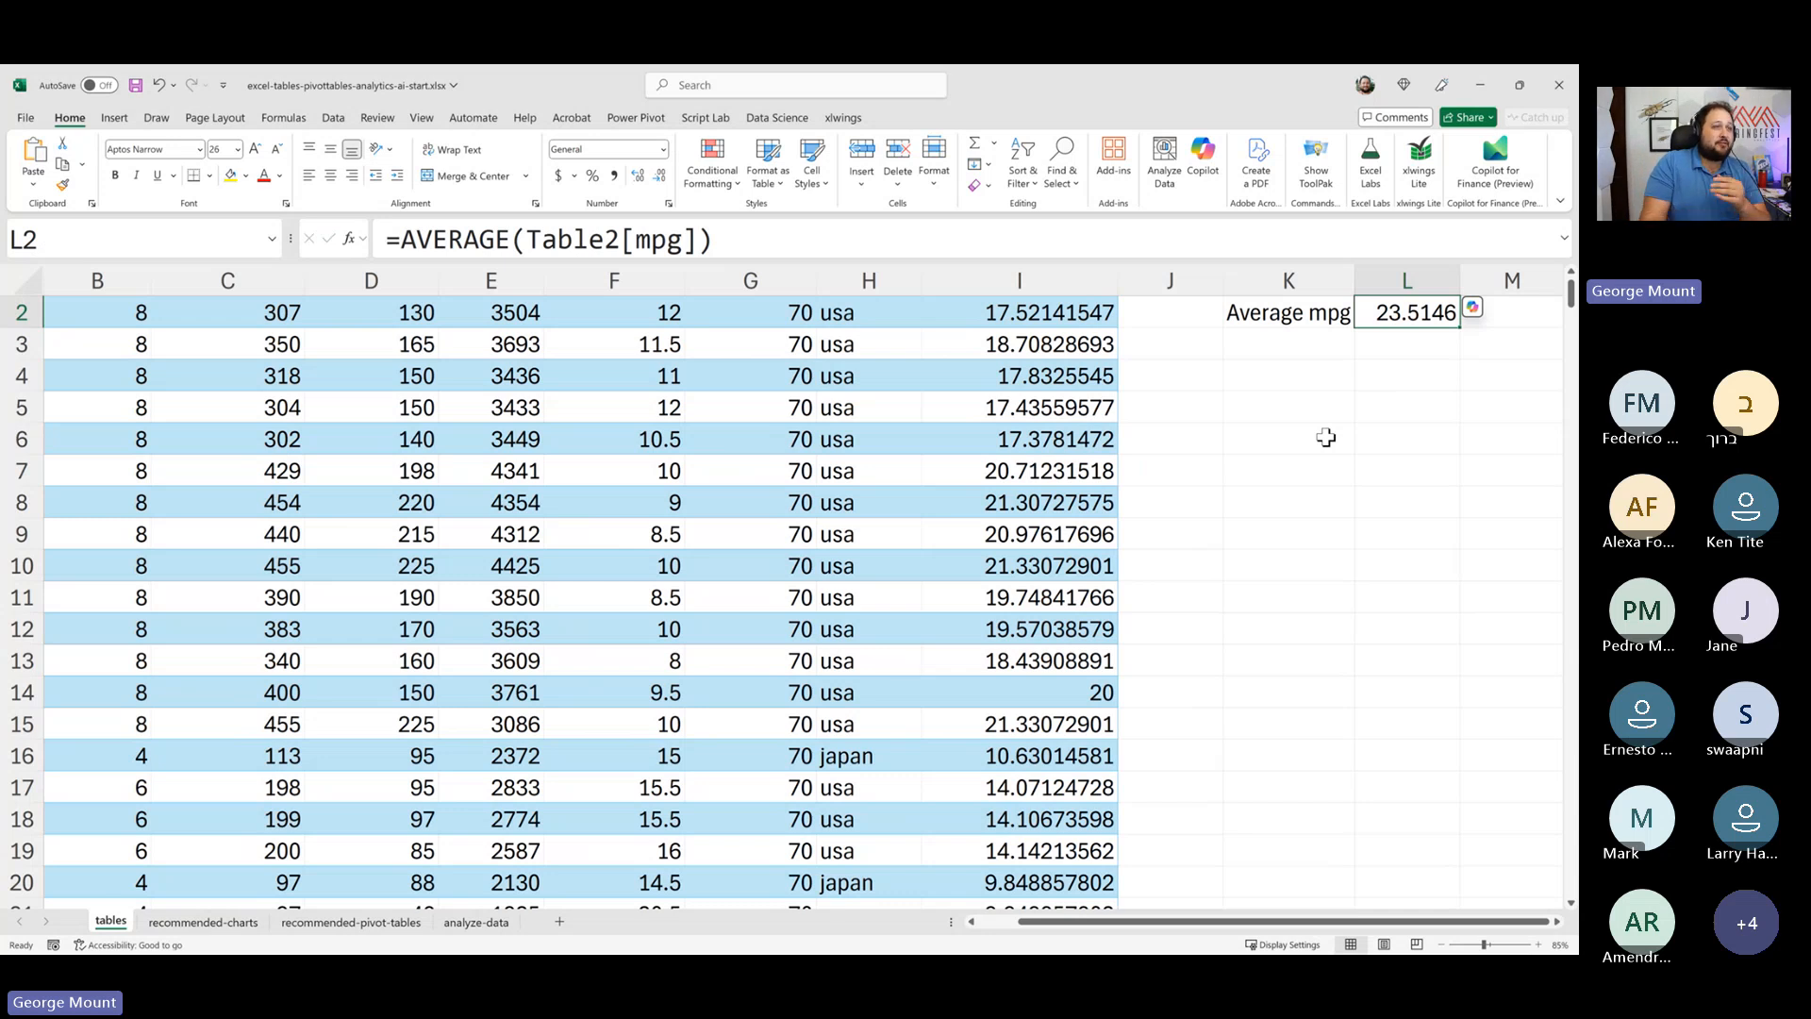
pyautogui.scroll(1, 283, 358)
pyautogui.moveTo(283, 349); pyautogui.dragTo(285, 535)
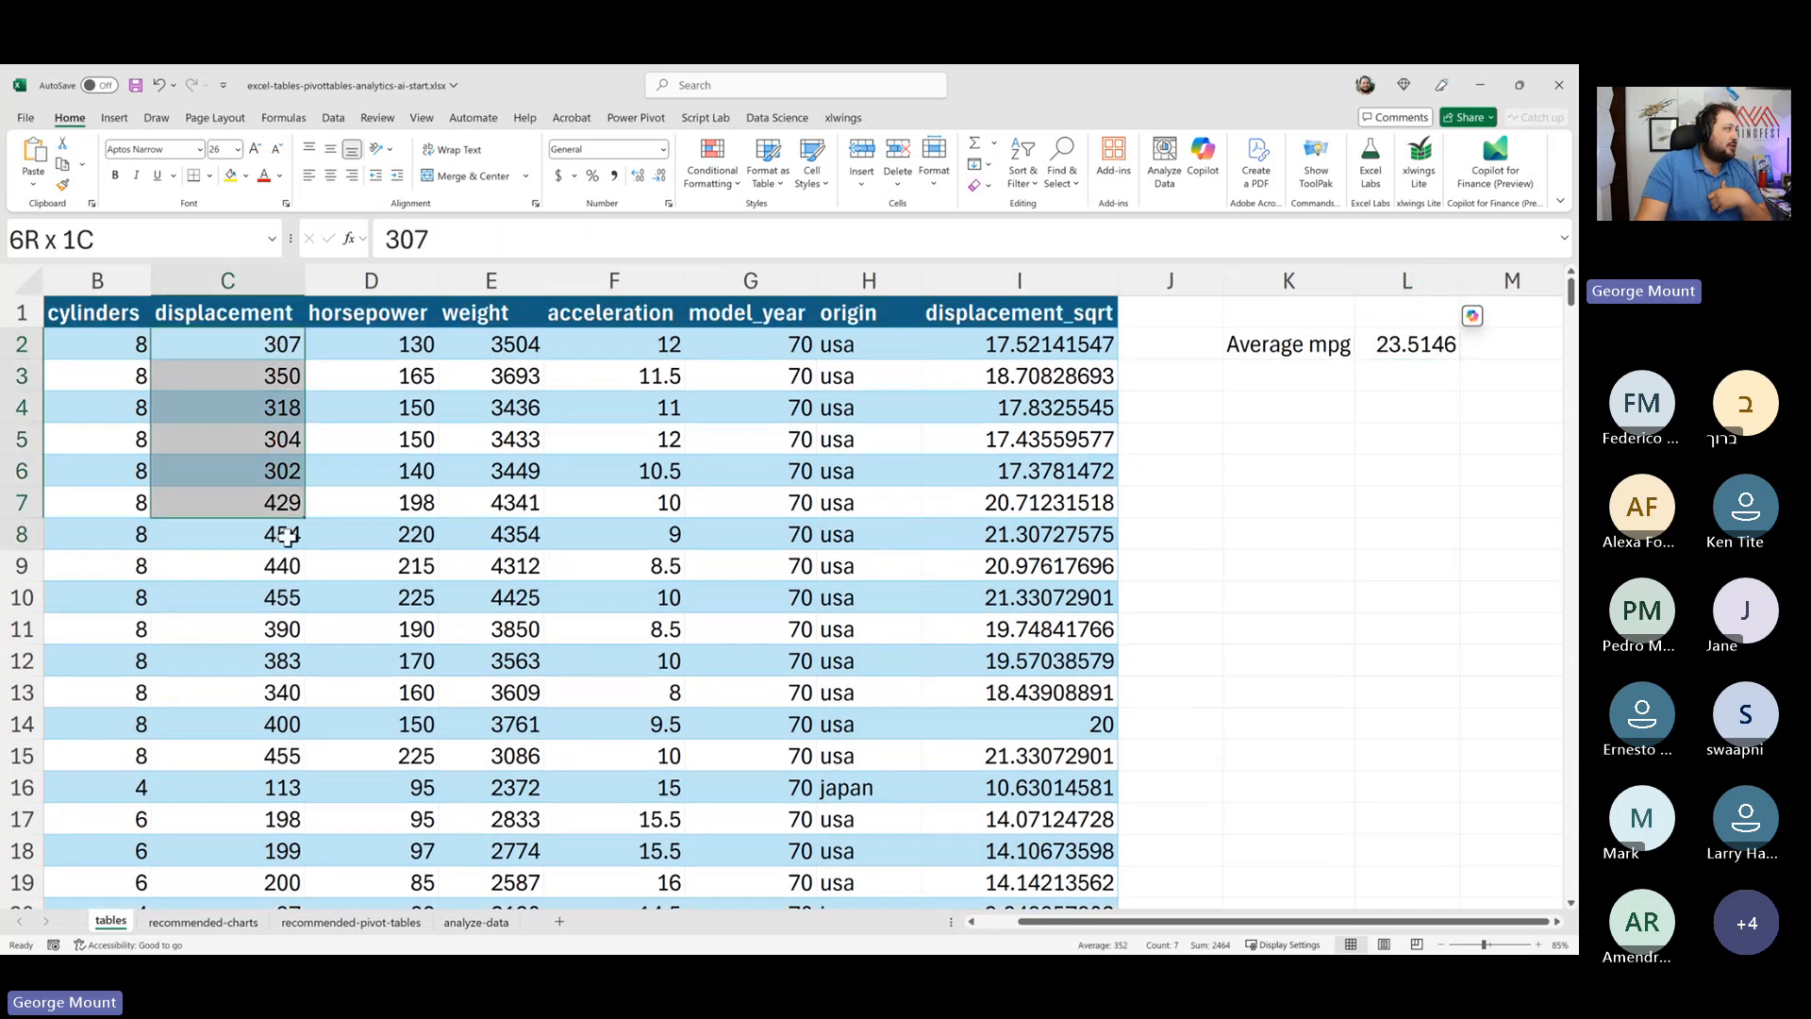
pyautogui.click(1420, 345)
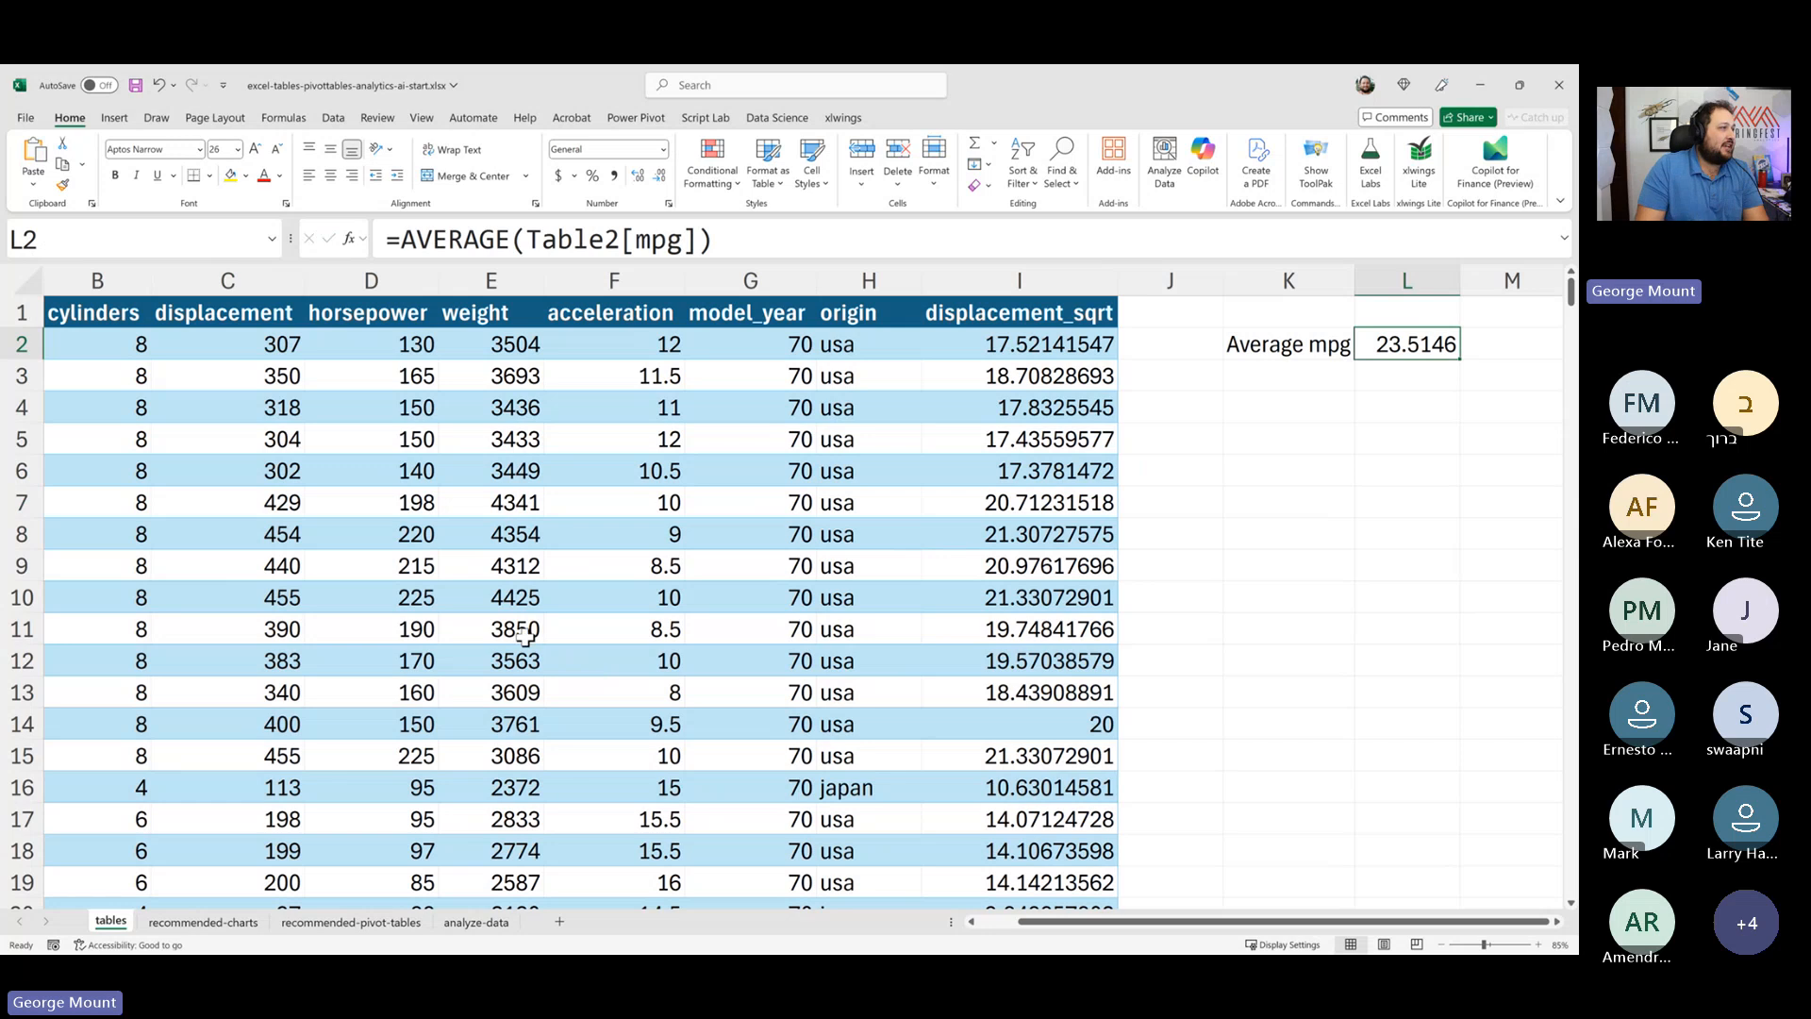
# - Enter 2000000 in the displacement column directly below the table's last row, extending the table by a row
pyautogui.scroll(-6, 526, 622)
pyautogui.click(315, 627)
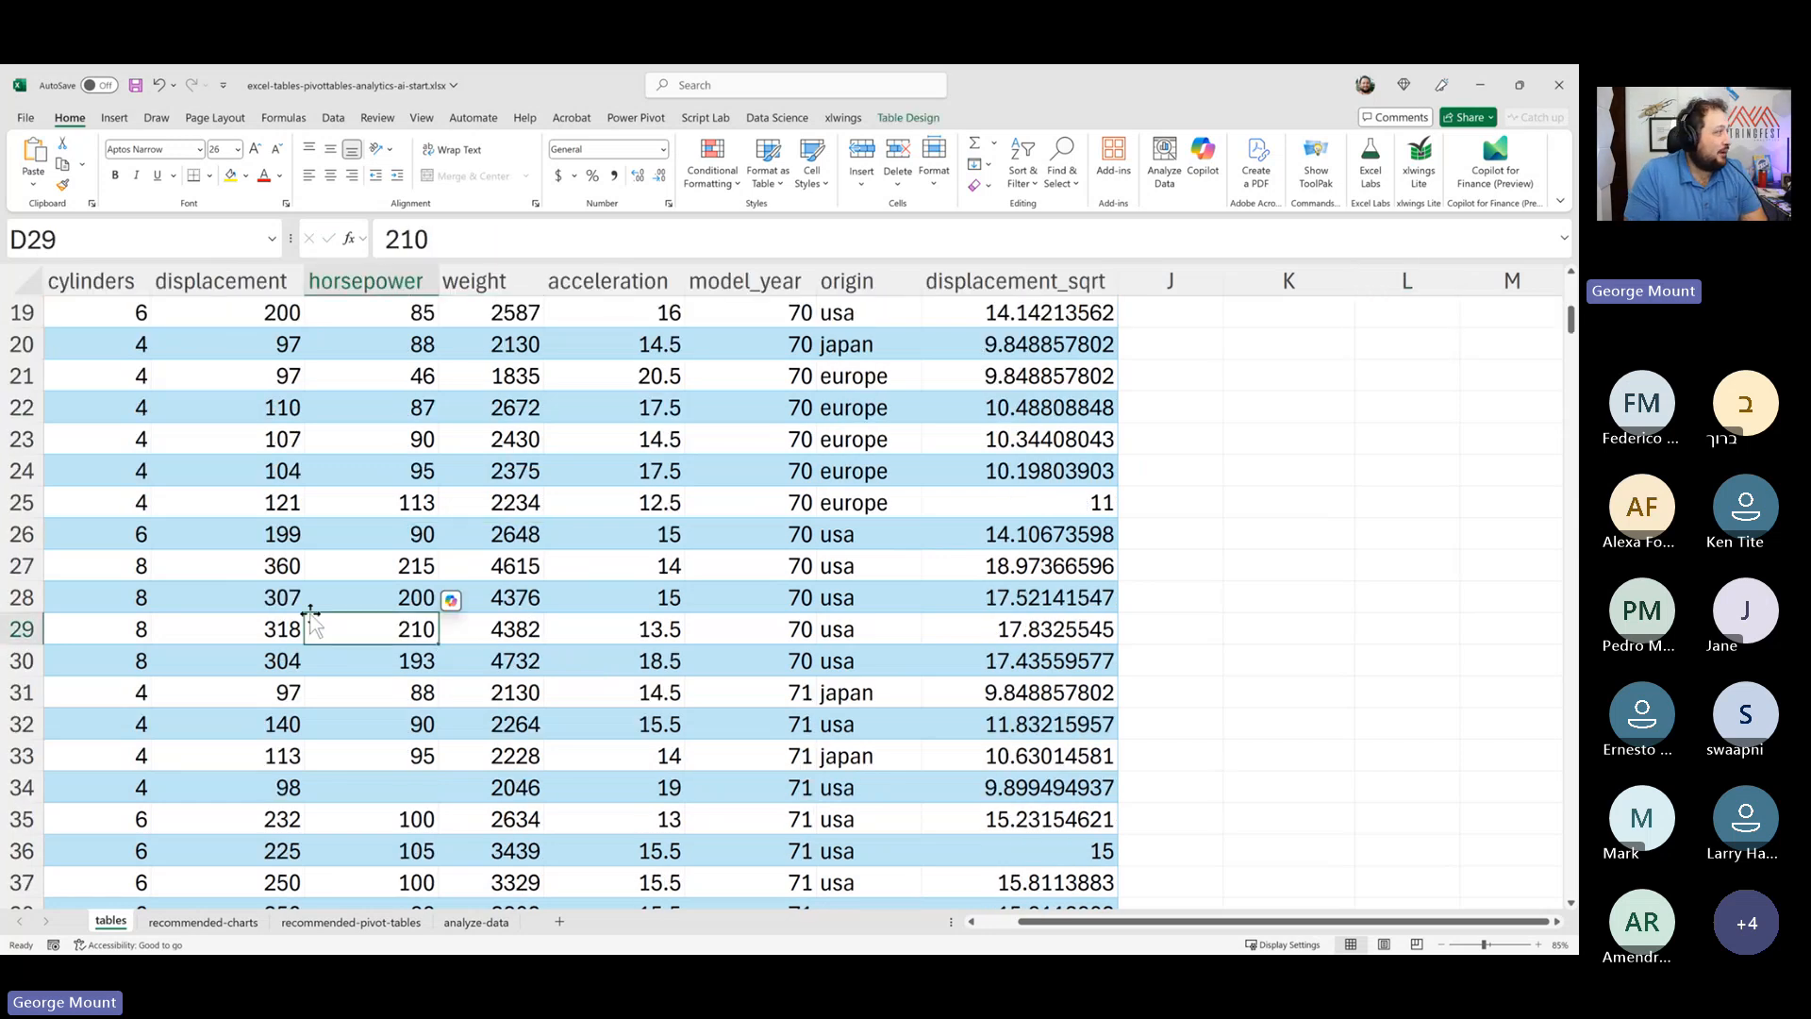
pyautogui.hotkey('ctrl', 'Down')
pyautogui.press('Left')
pyautogui.press('Down')
pyautogui.hotkey('ctrl', 'Down')
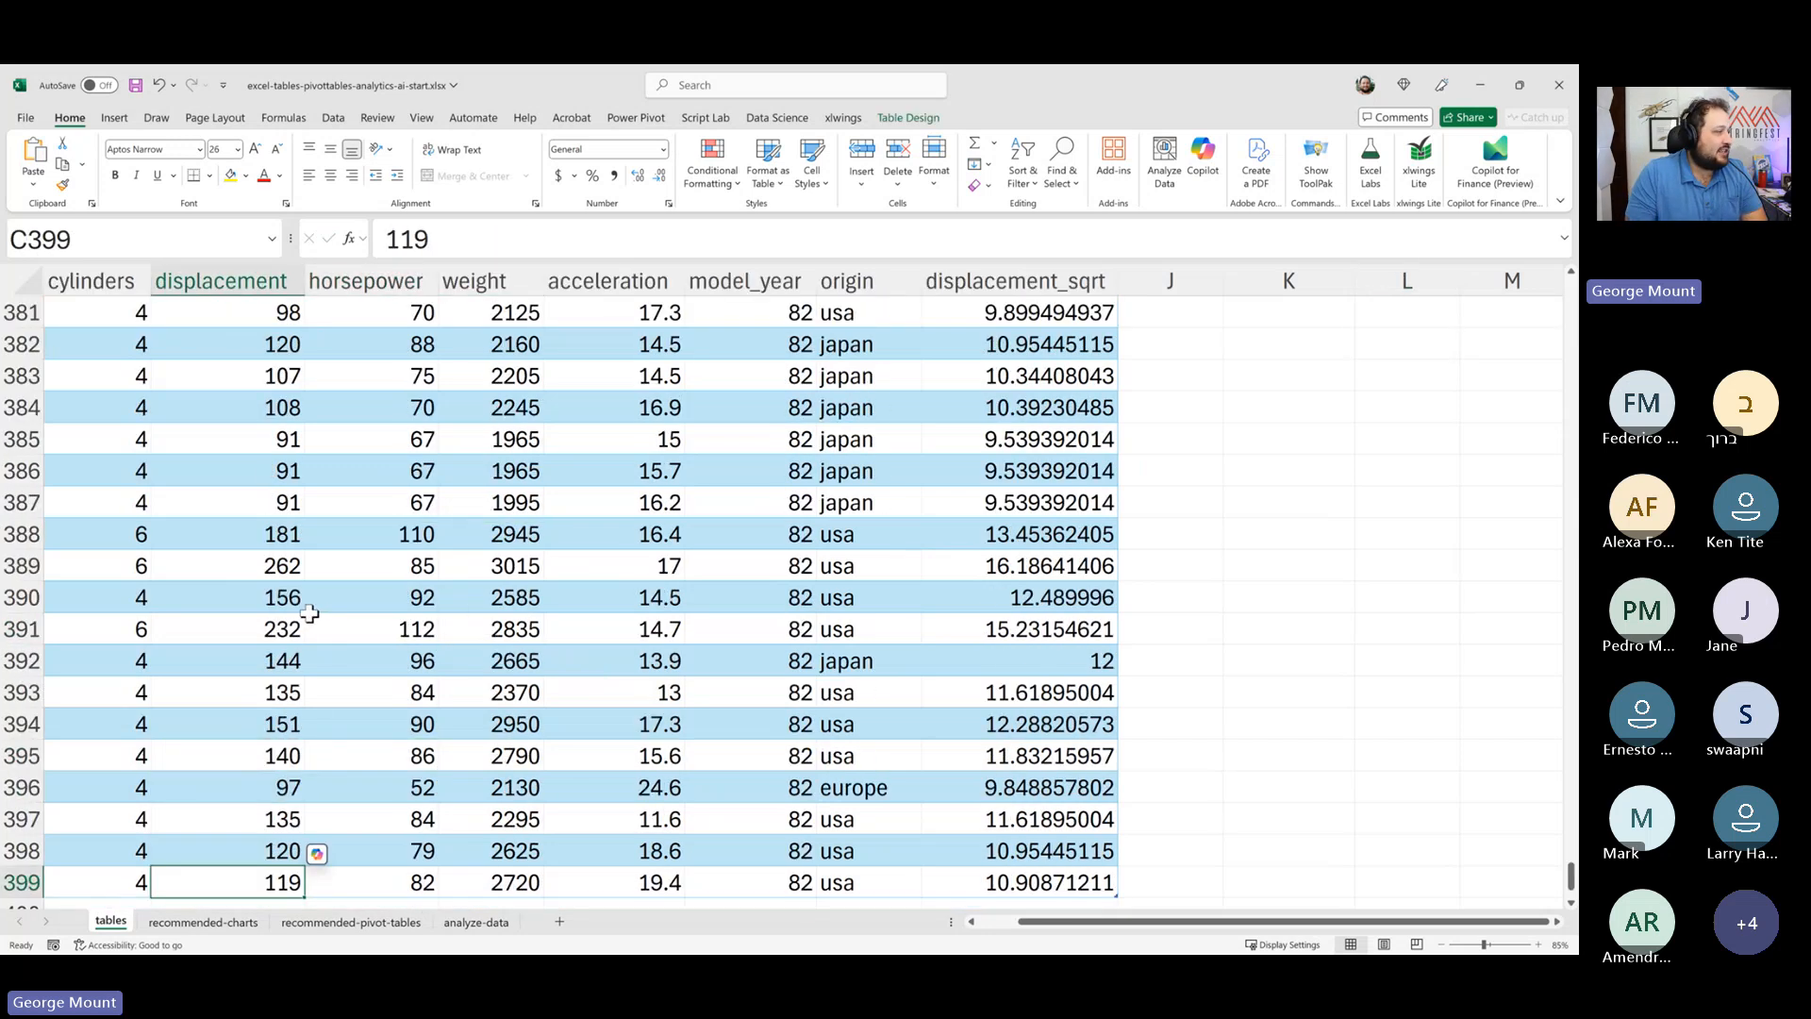
pyautogui.scroll(-3, 250, 644)
pyautogui.click(250, 644)
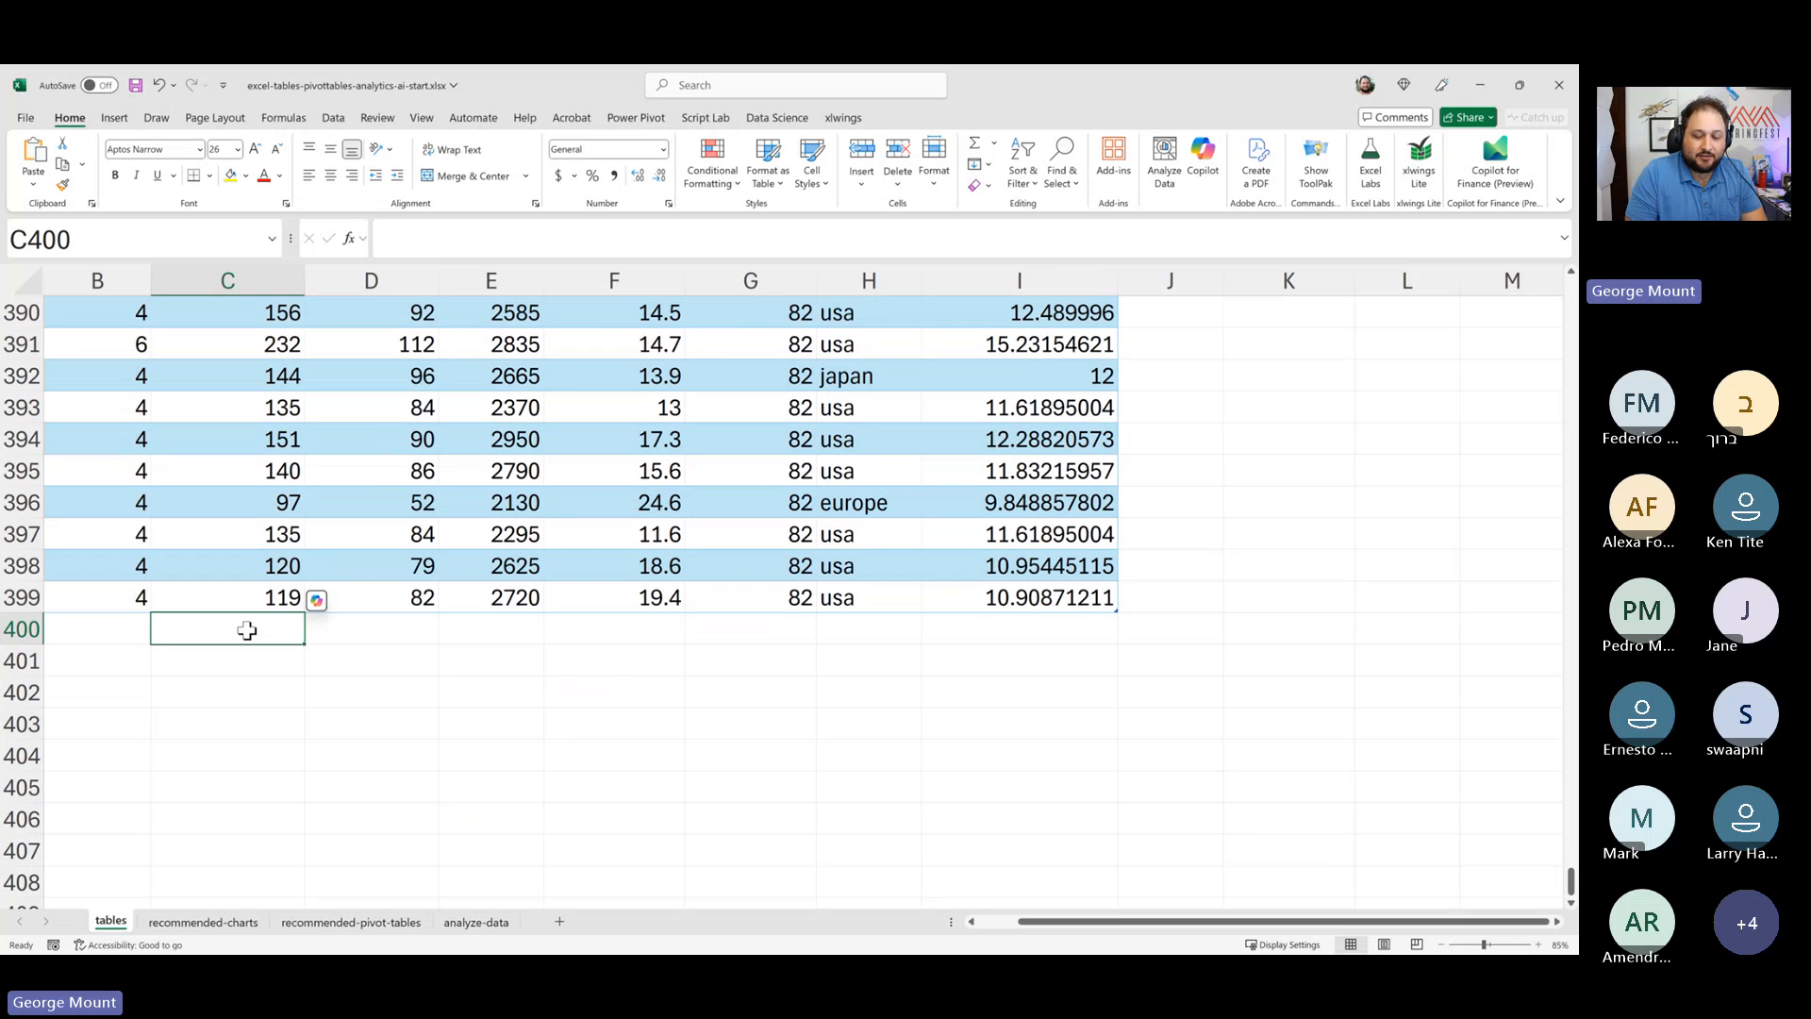
pyautogui.write('200000')
pyautogui.press('Return')
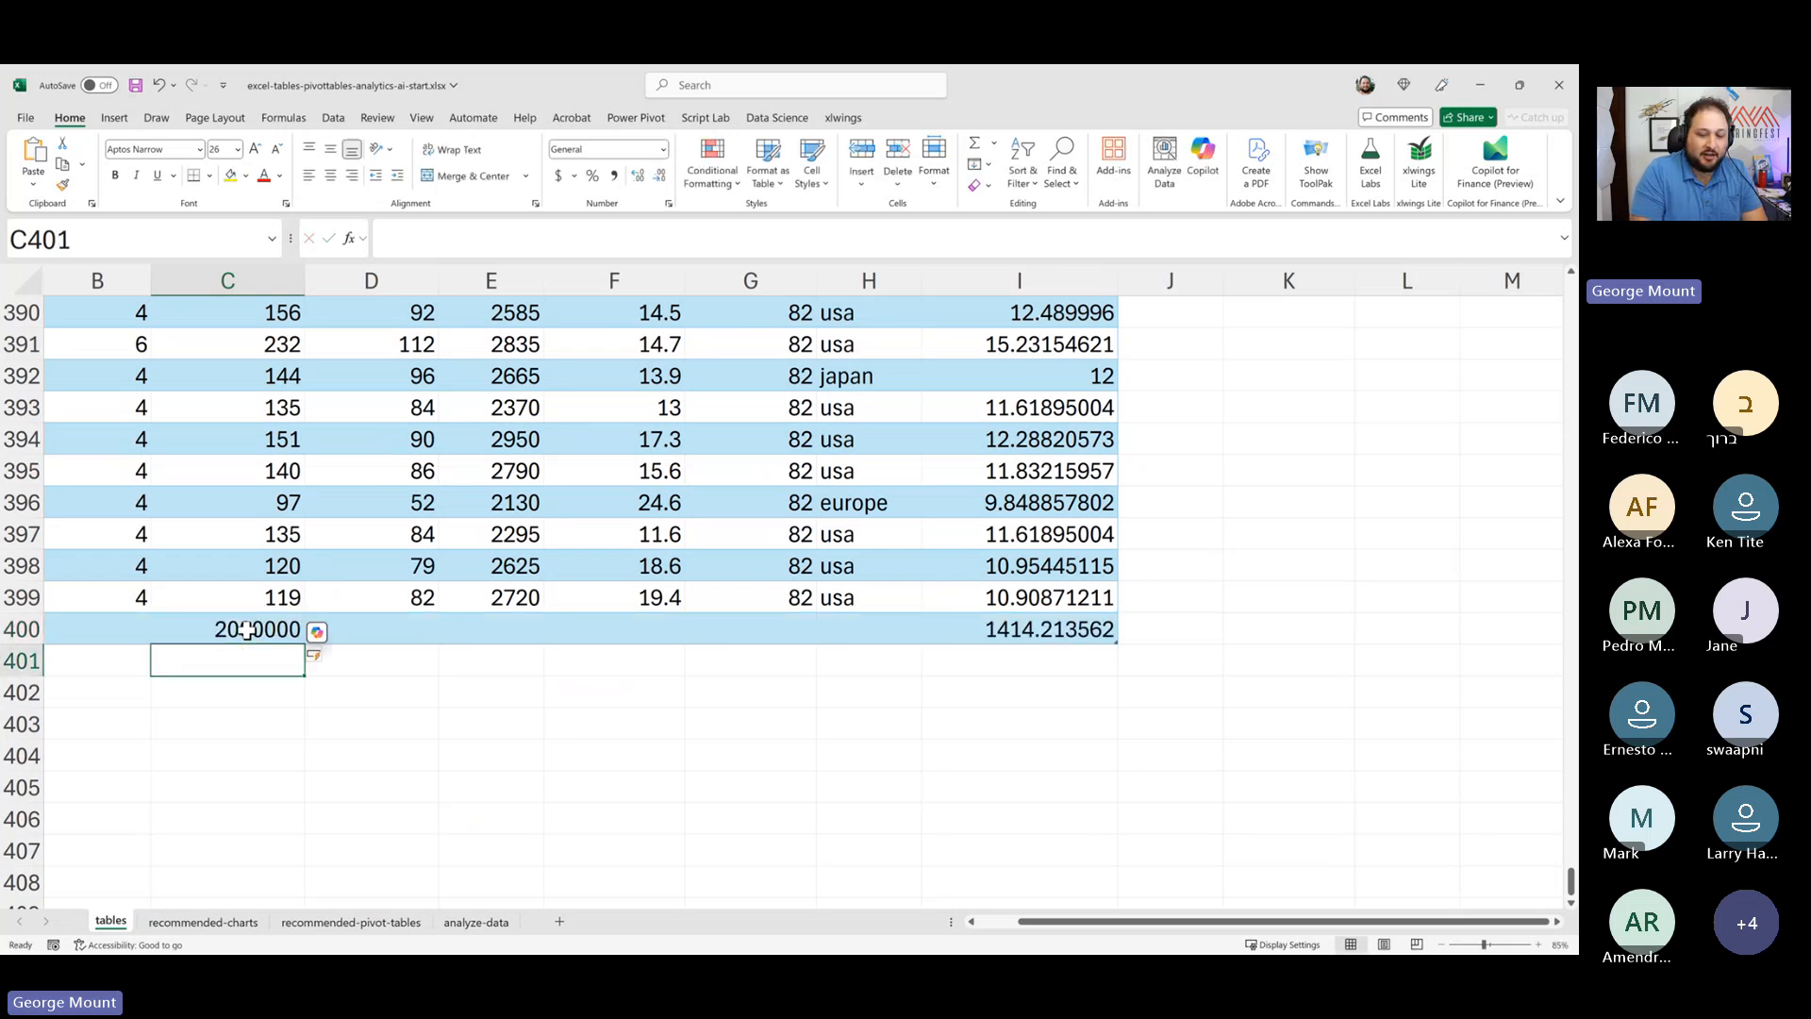
# - Inspect the Average mpg formula in L2 again after the table grew
pyautogui.hotkey('ctrl', 'Home')
pyautogui.click(1510, 376)
pyautogui.press('Up')
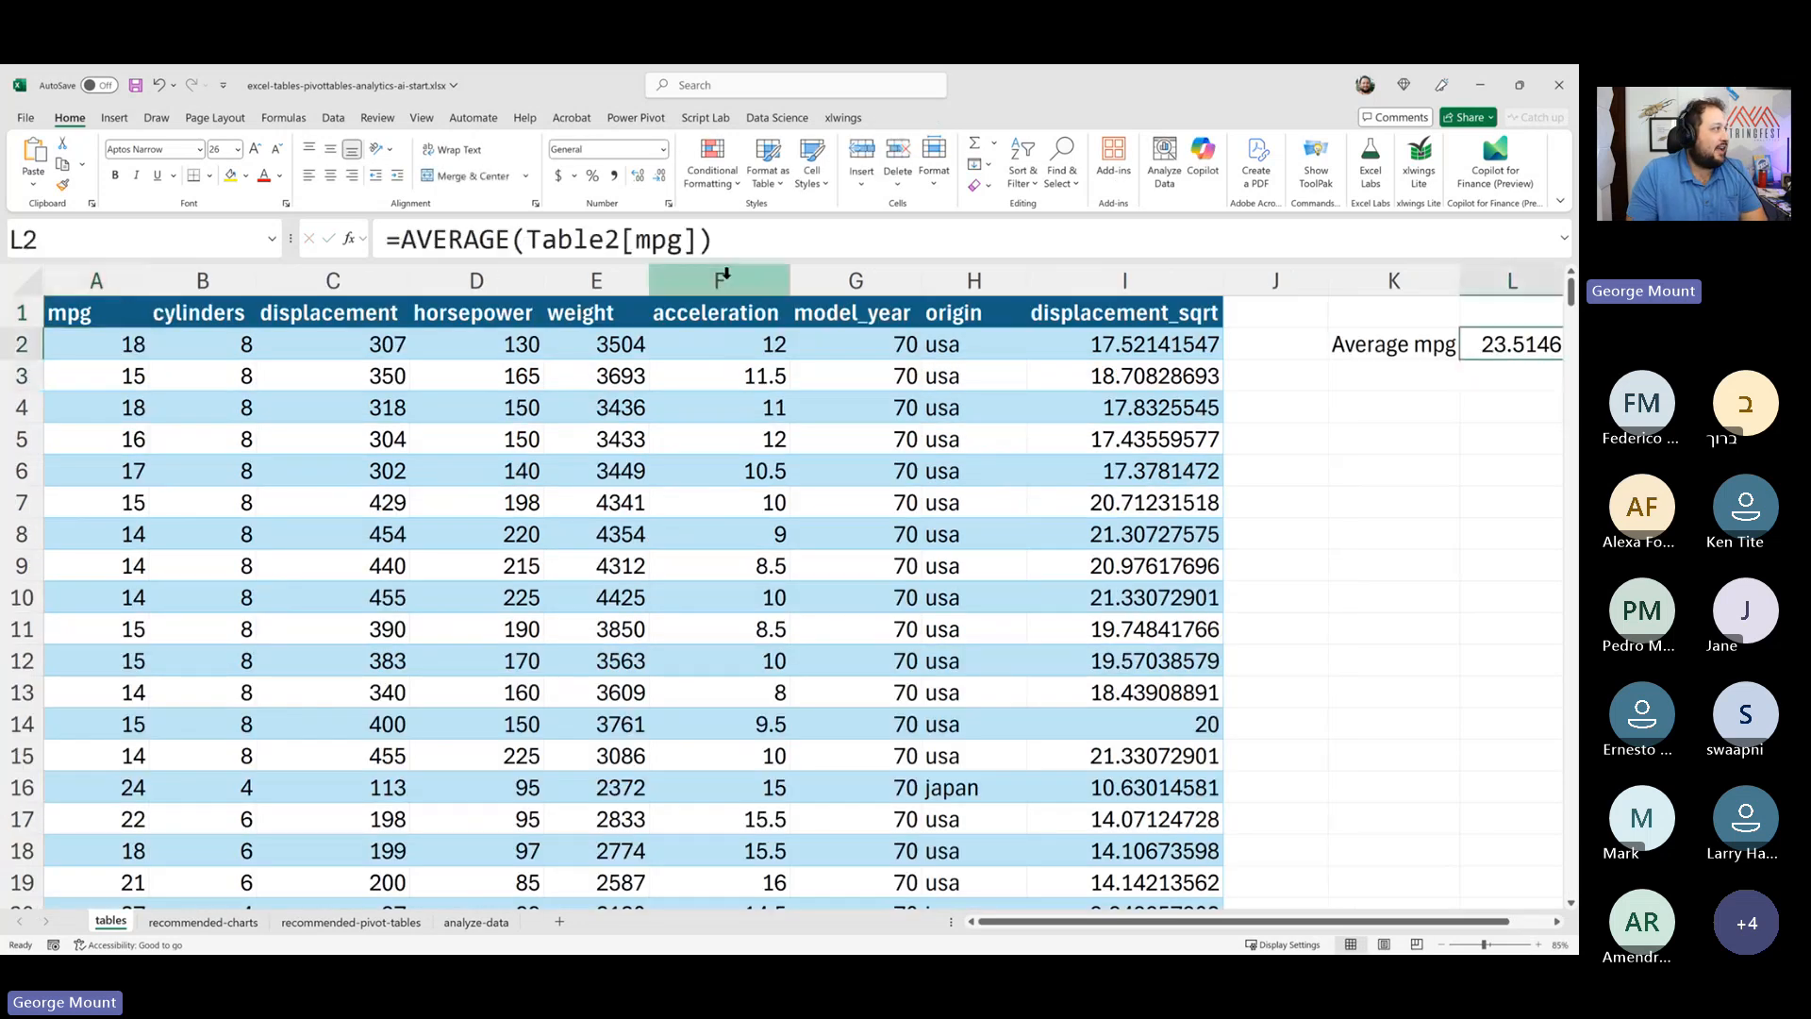
pyautogui.click(795, 236)
pyautogui.press('Escape')
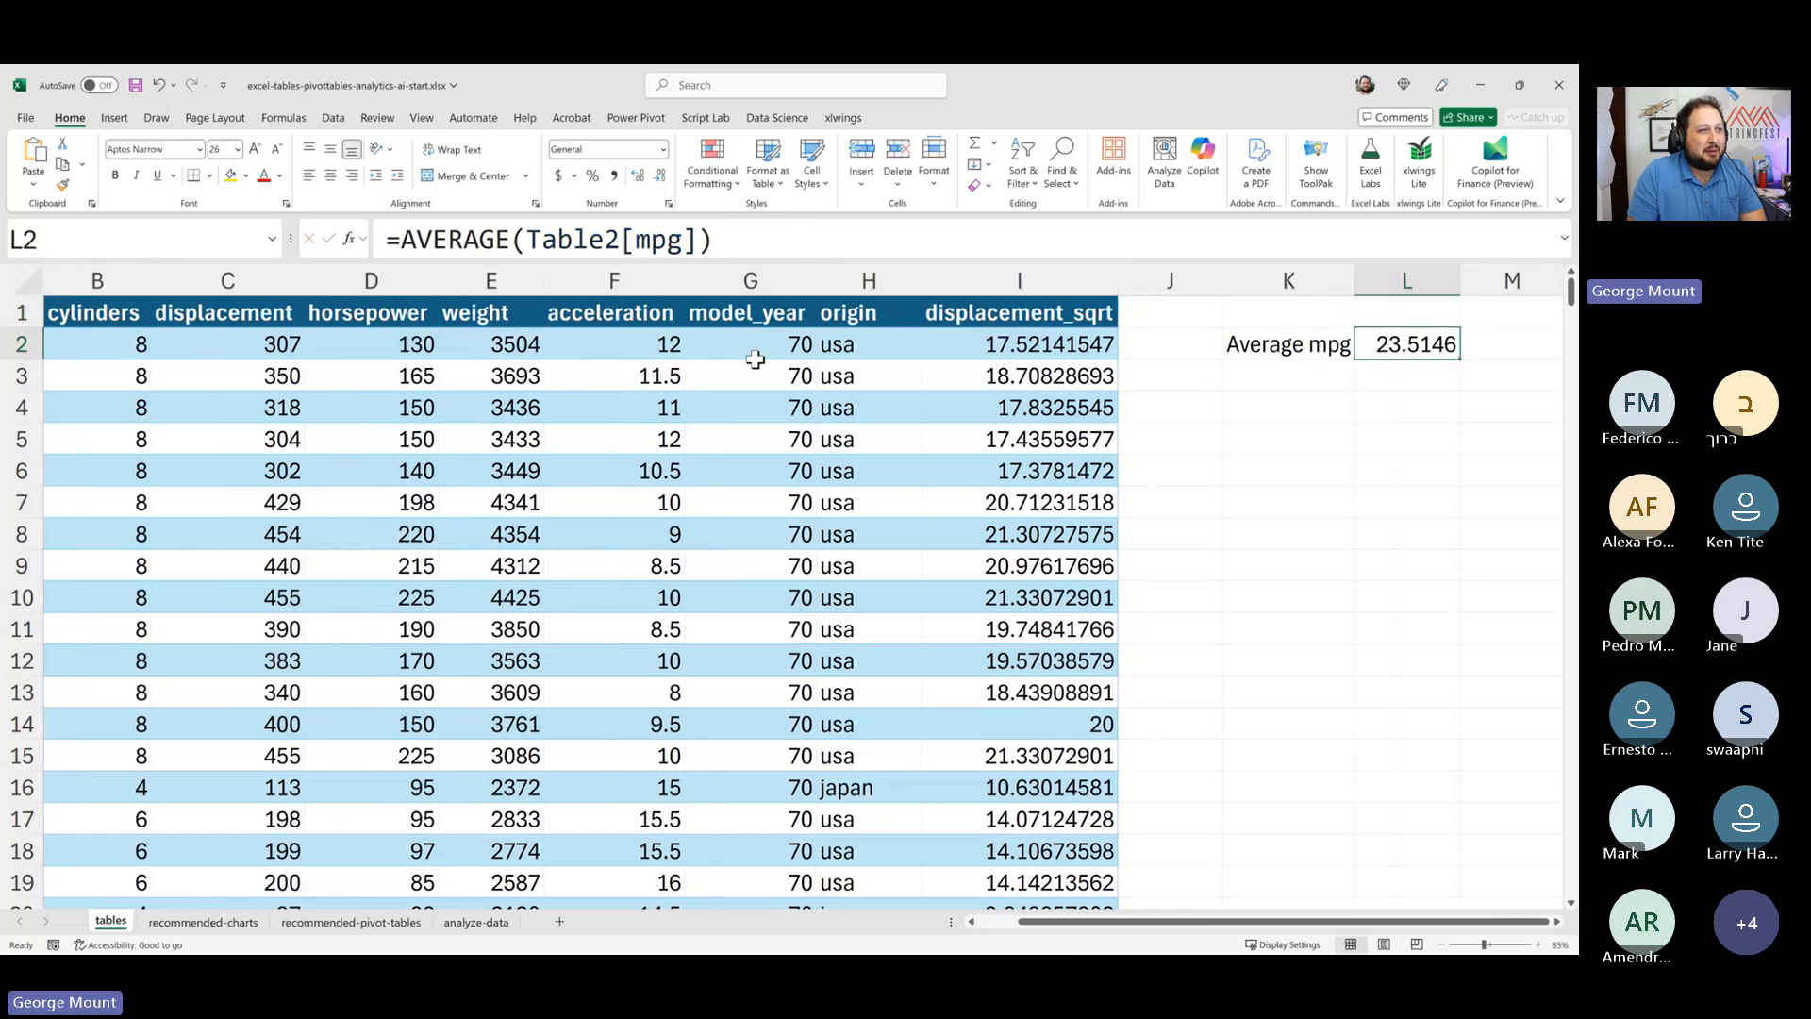
# - Undo the 2000000 entry and the added table row, returning to the top of the sheet
pyautogui.click(667, 529)
pyautogui.hotkey('ctrl', 'z')
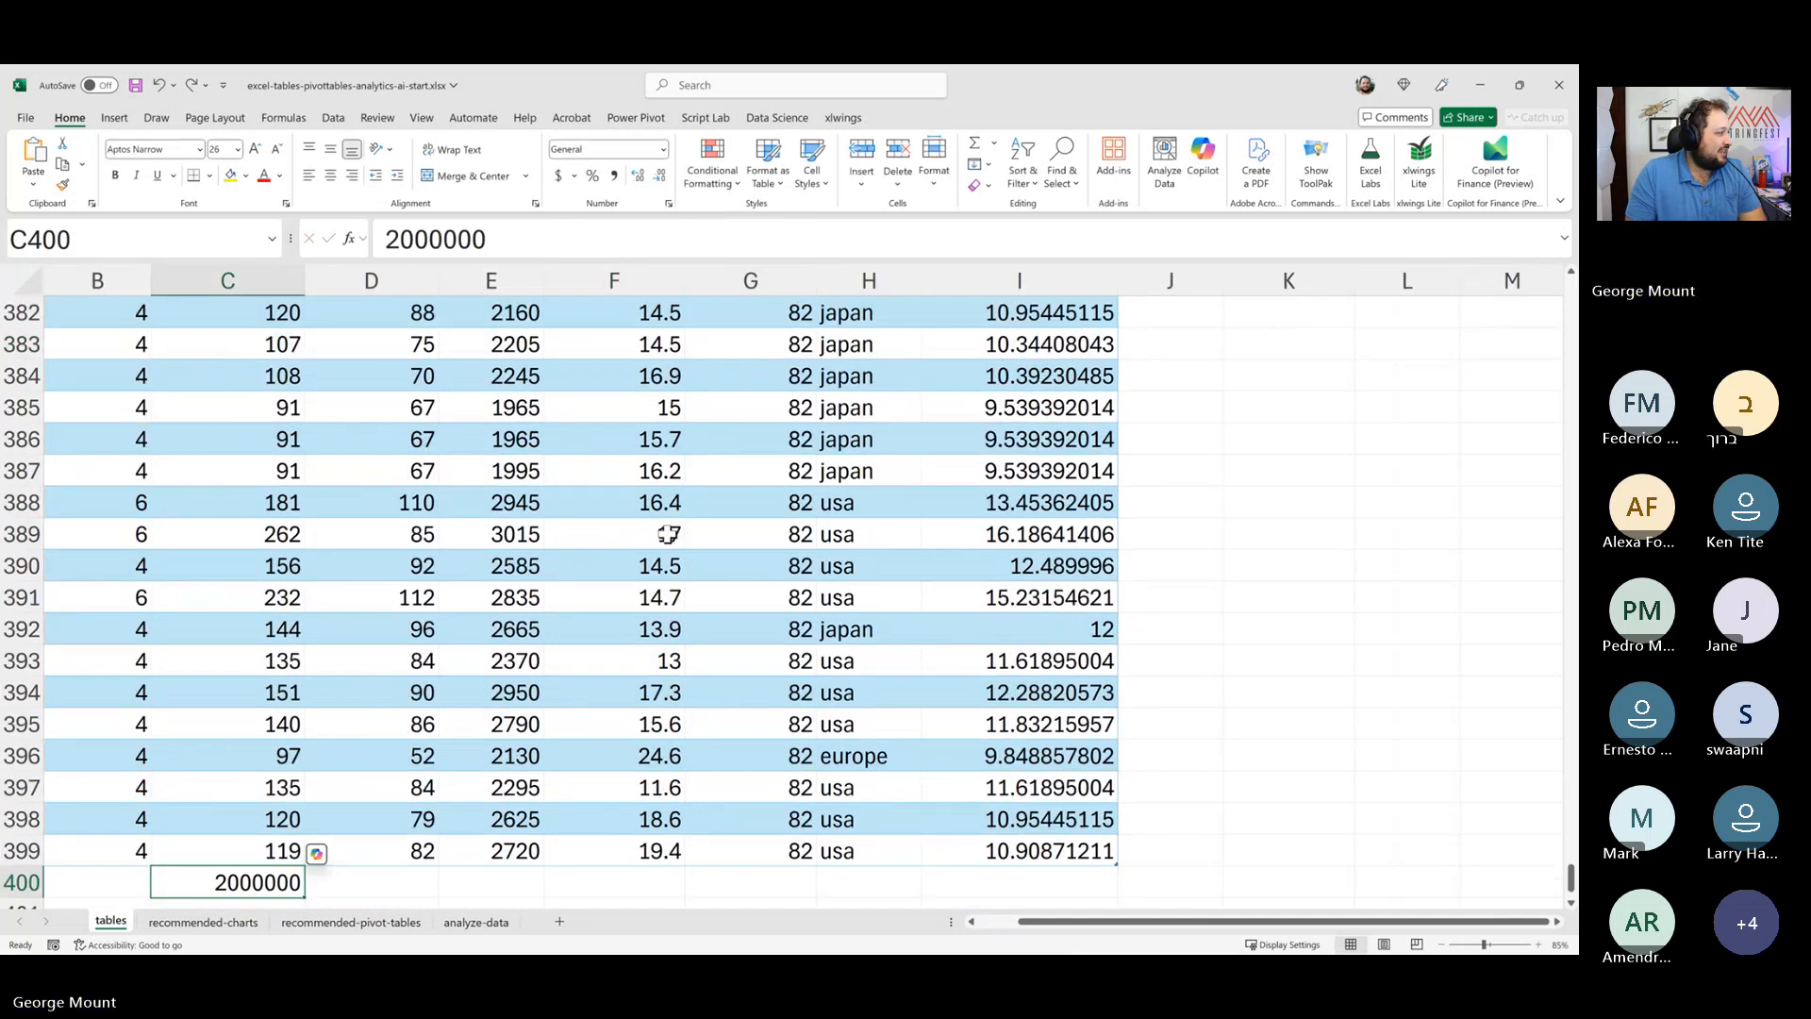
pyautogui.hotkey('ctrl', 'z')
pyautogui.click(1143, 432)
pyautogui.hotkey('ctrl', 'Home')
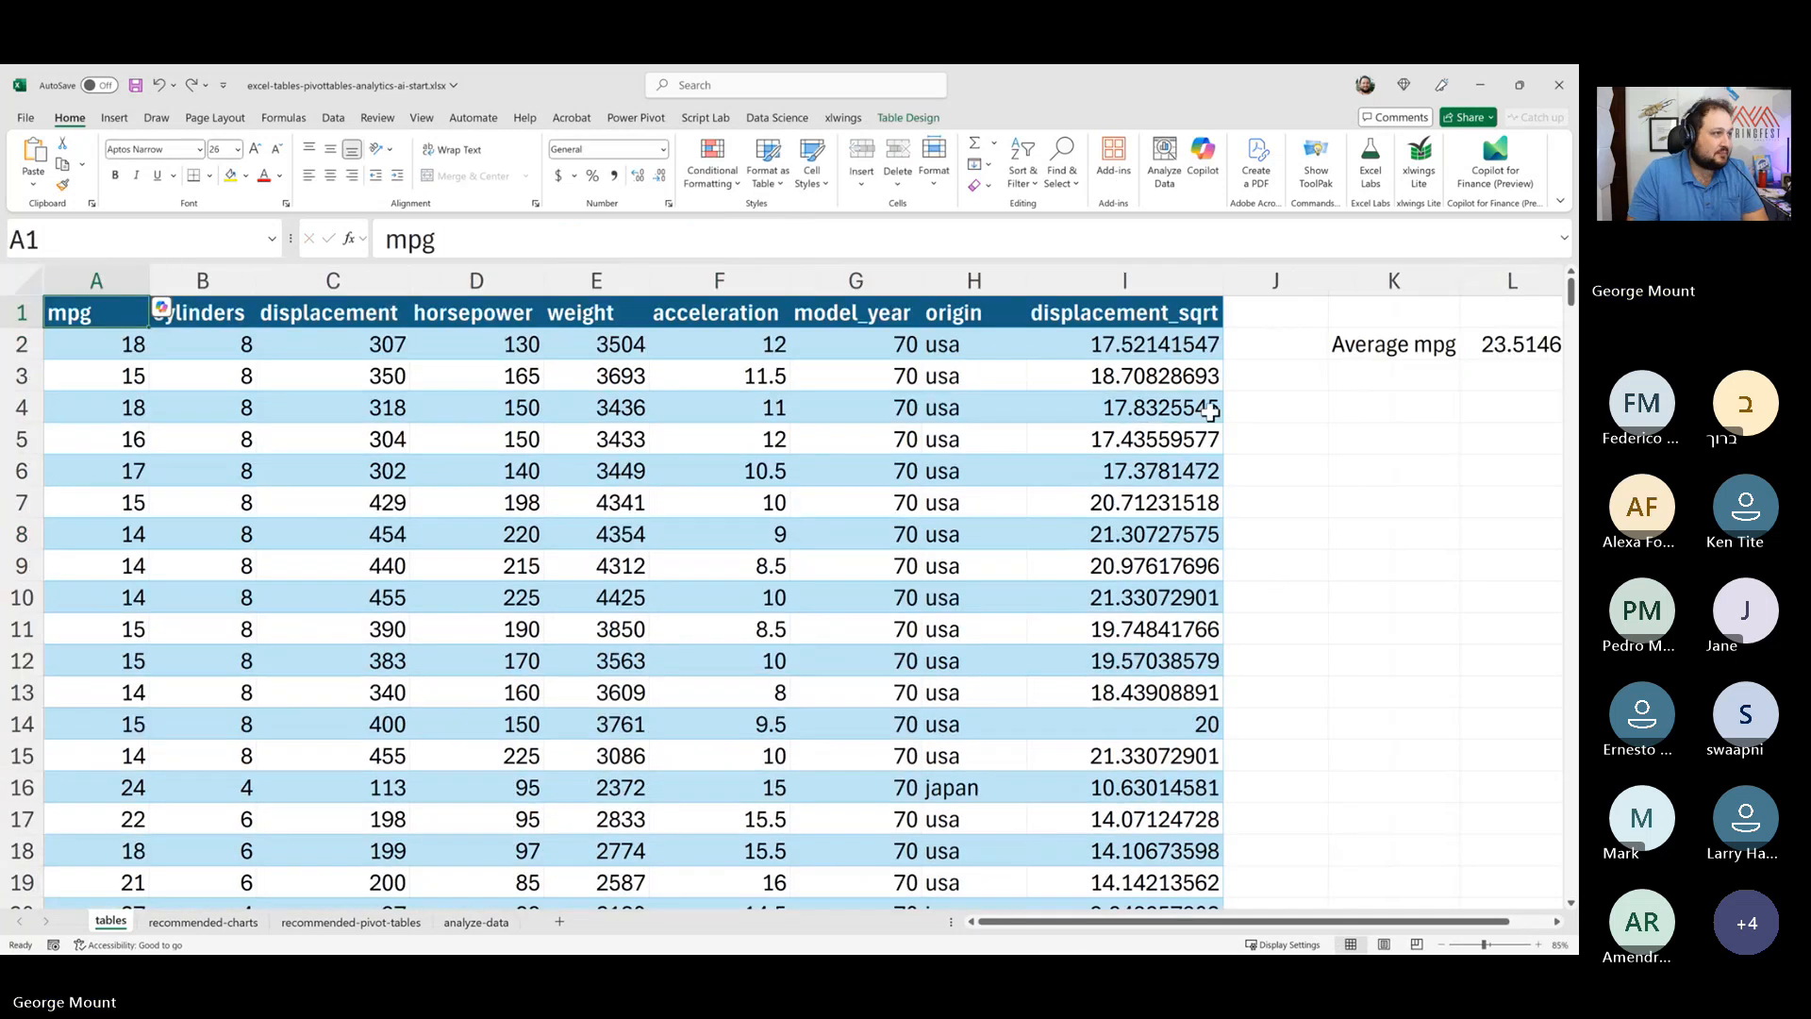
pyautogui.click(1487, 346)
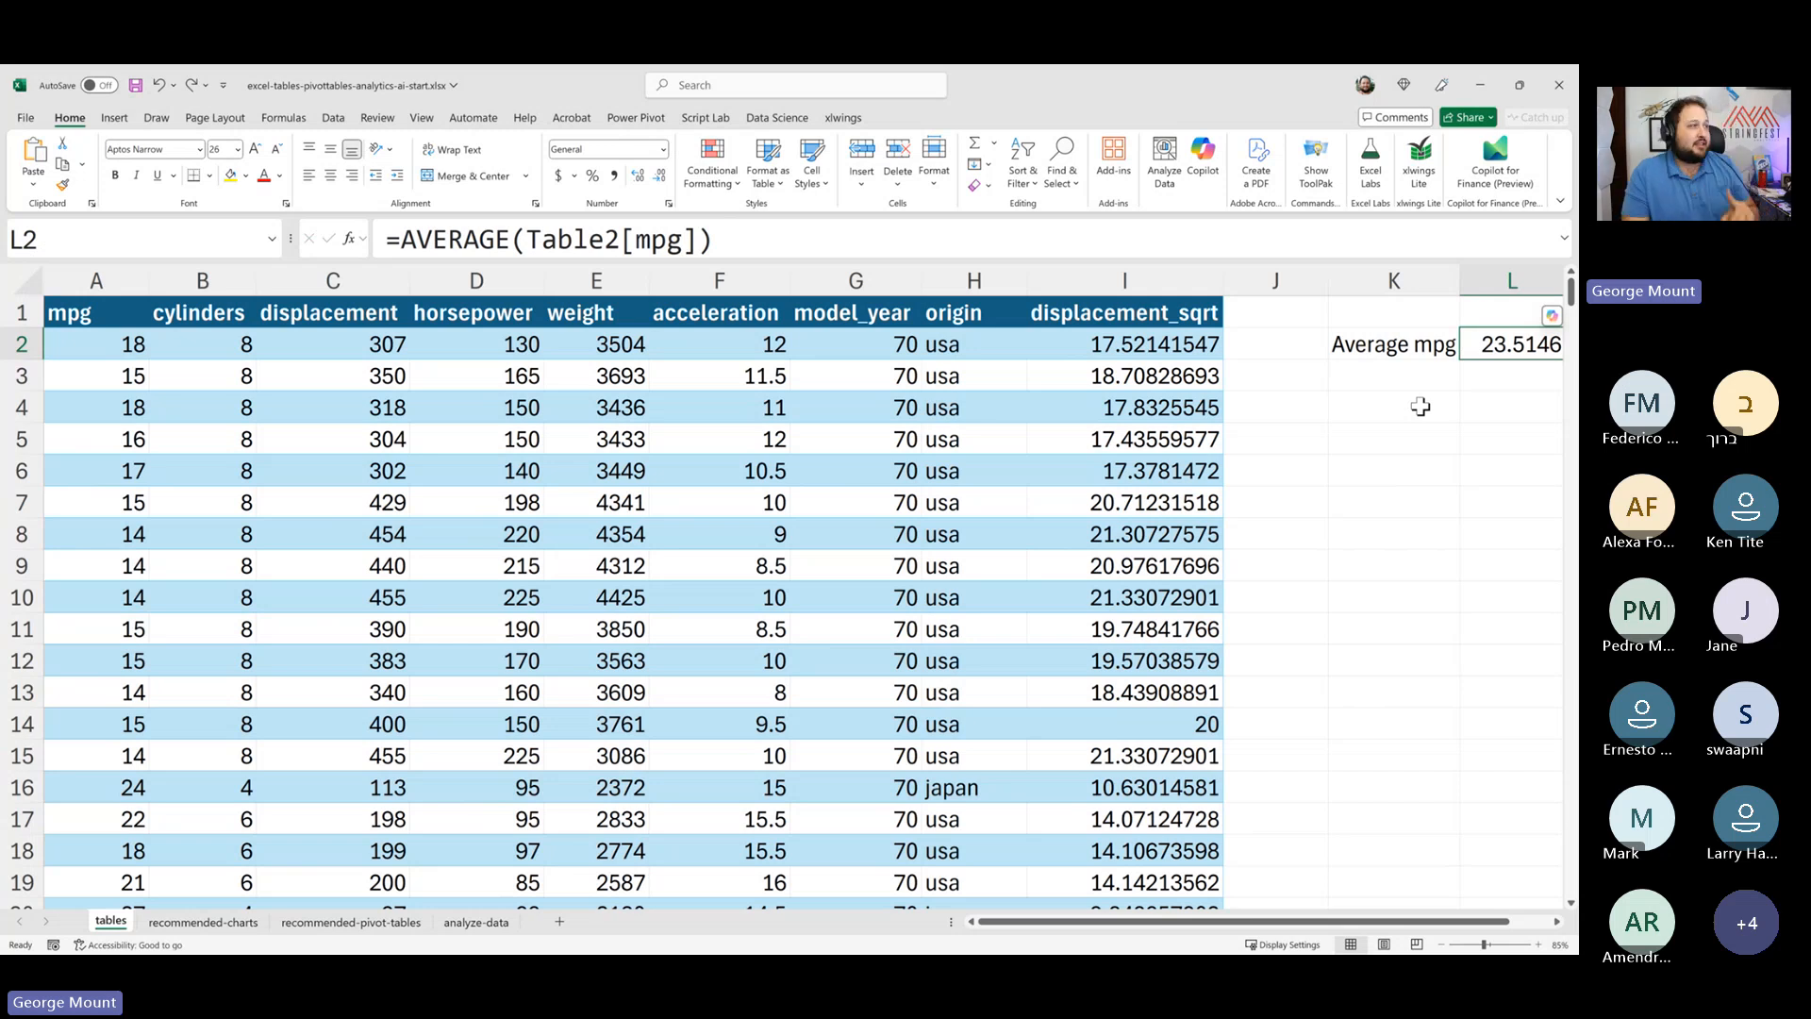
pyautogui.click(720, 345)
pyautogui.click(421, 310)
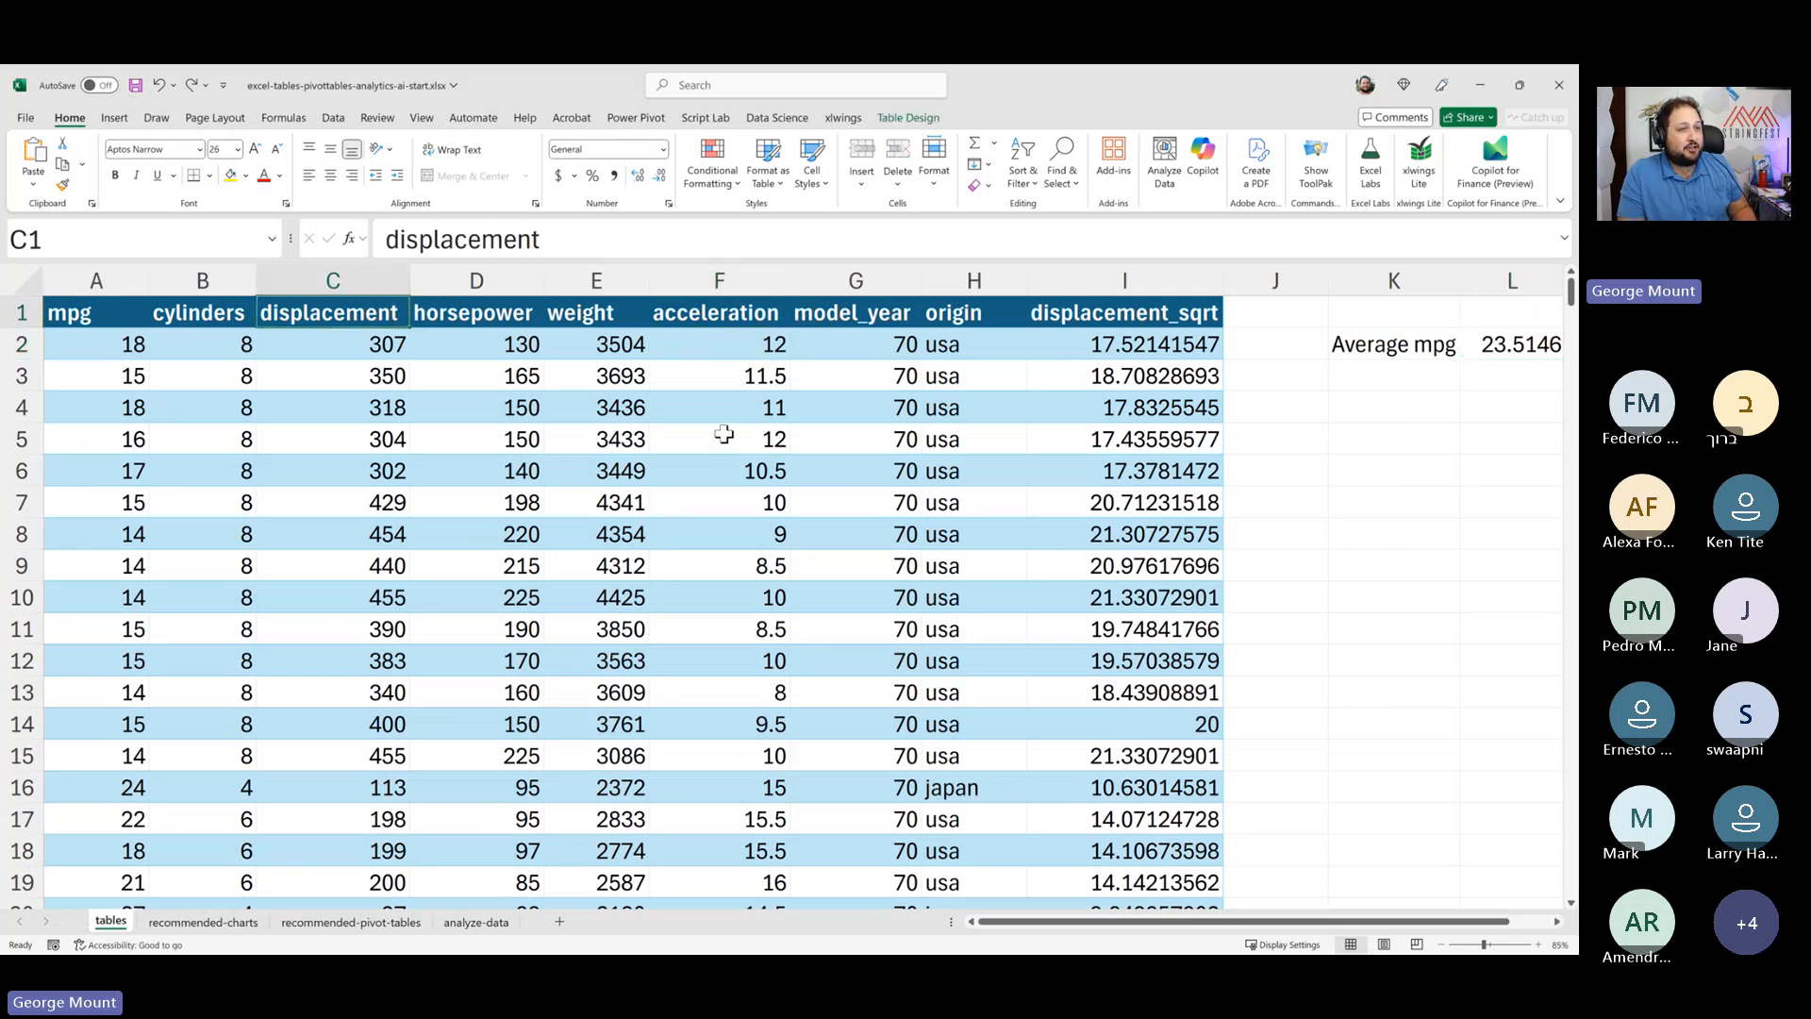
pyautogui.click(1479, 352)
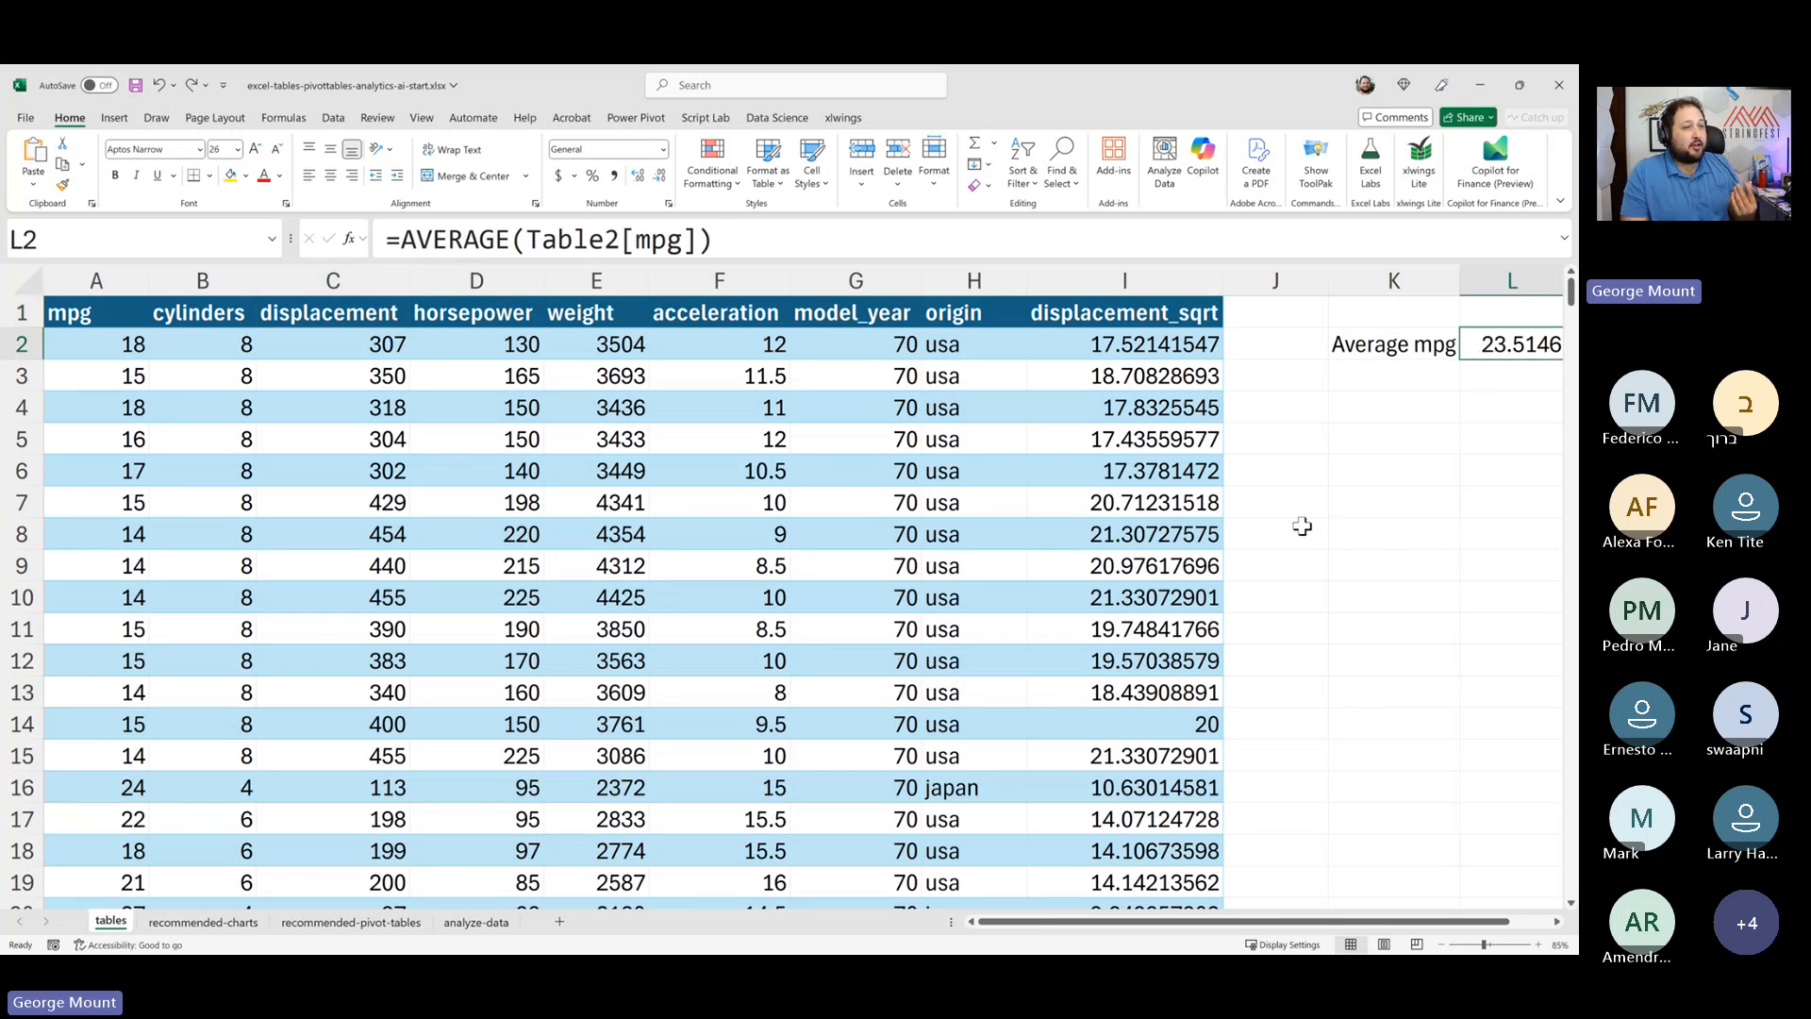
# - Rename the table as mpg
pyautogui.click(779, 508)
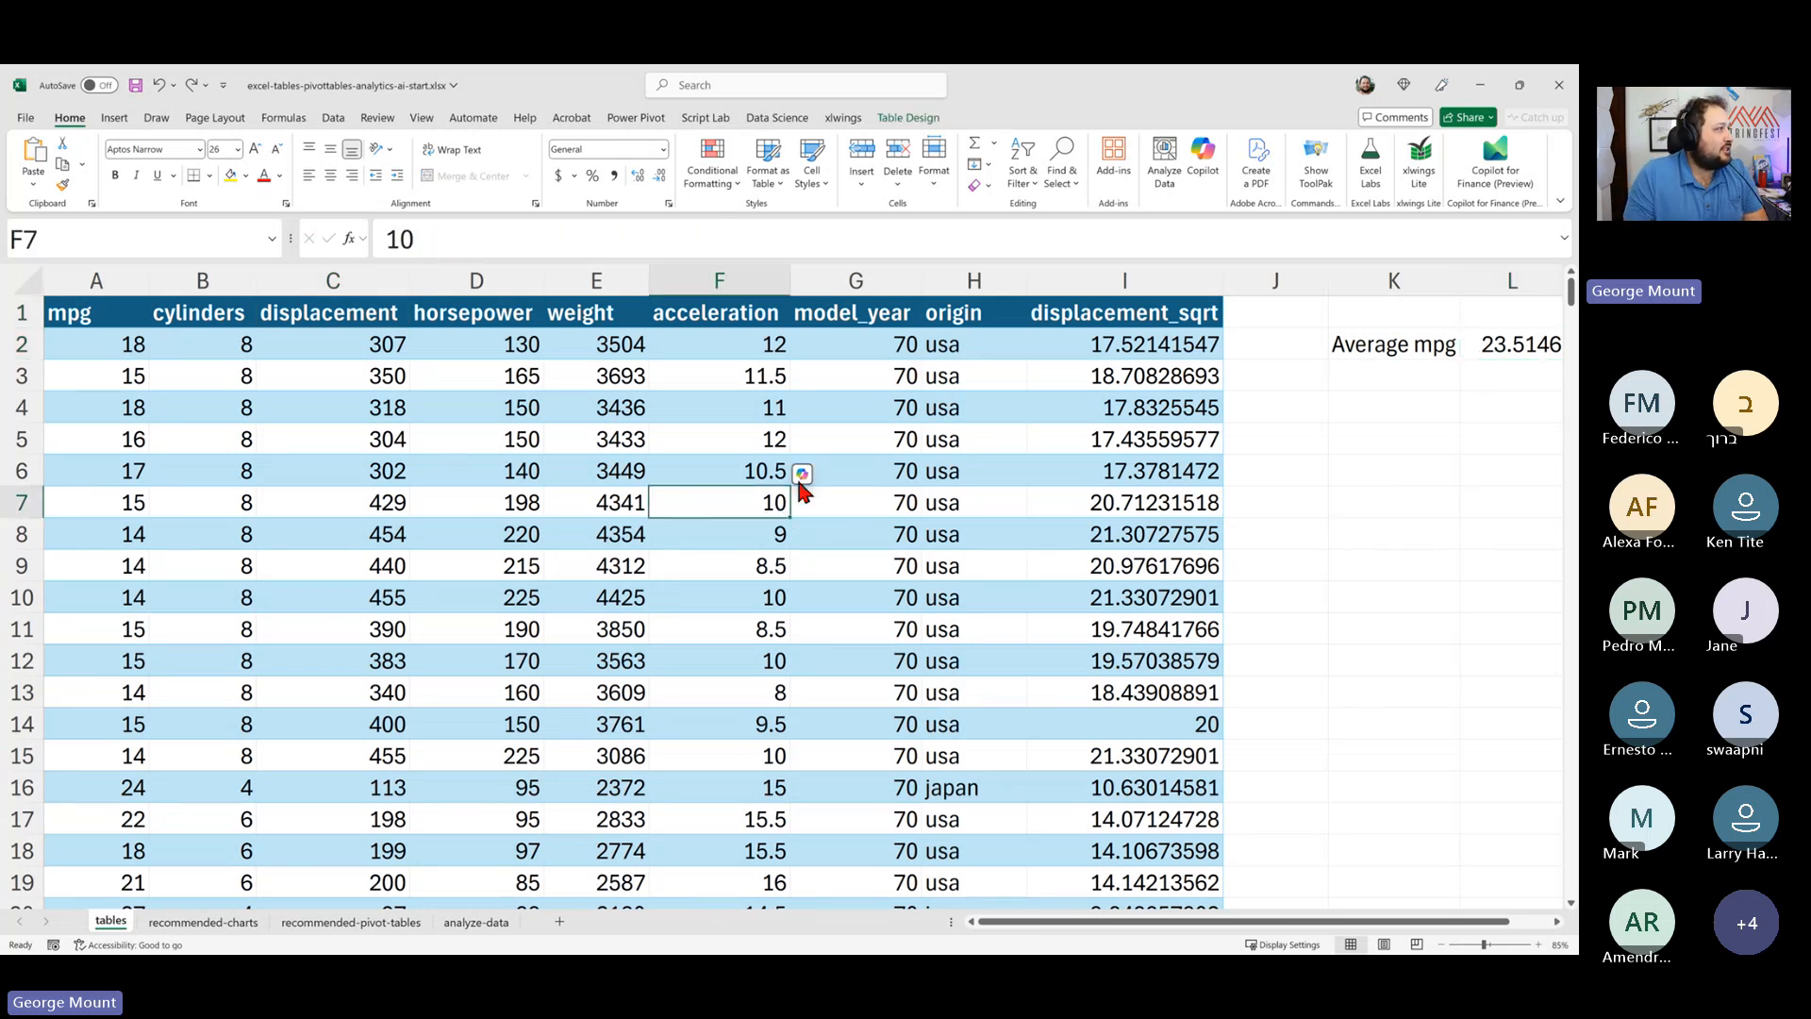
pyautogui.click(907, 118)
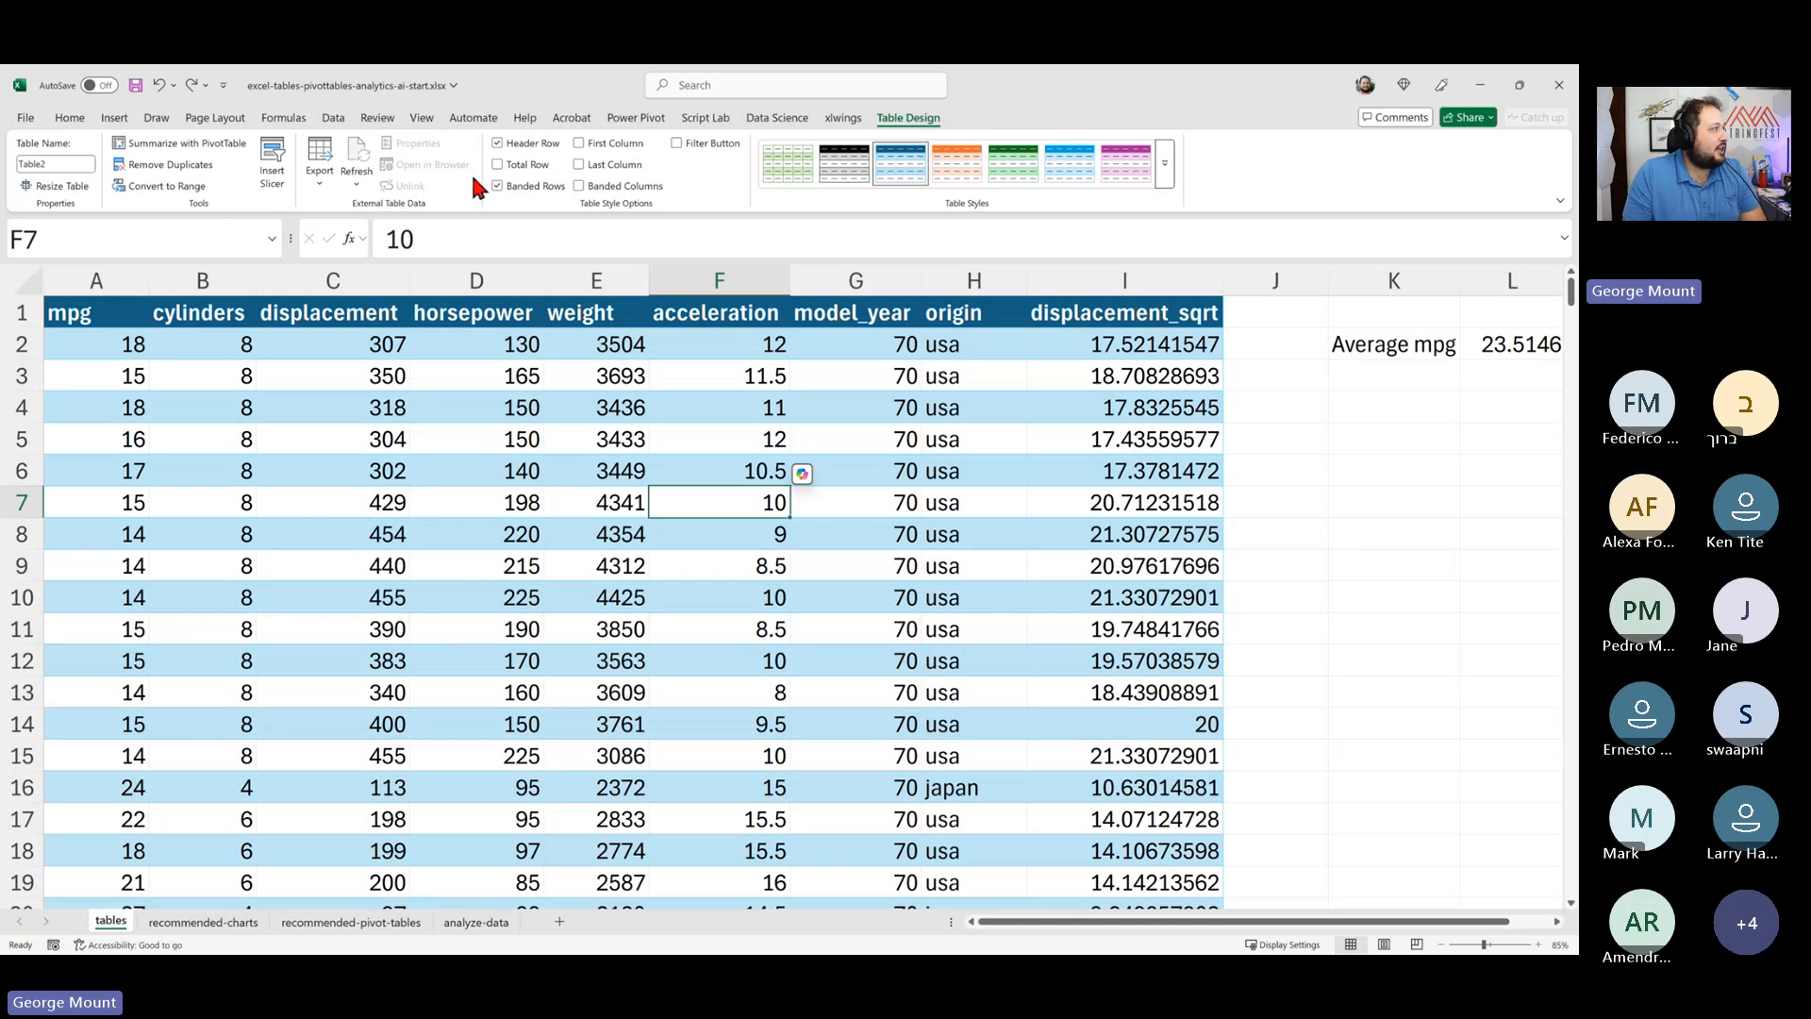
pyautogui.click(17, 163)
pyautogui.click(52, 163)
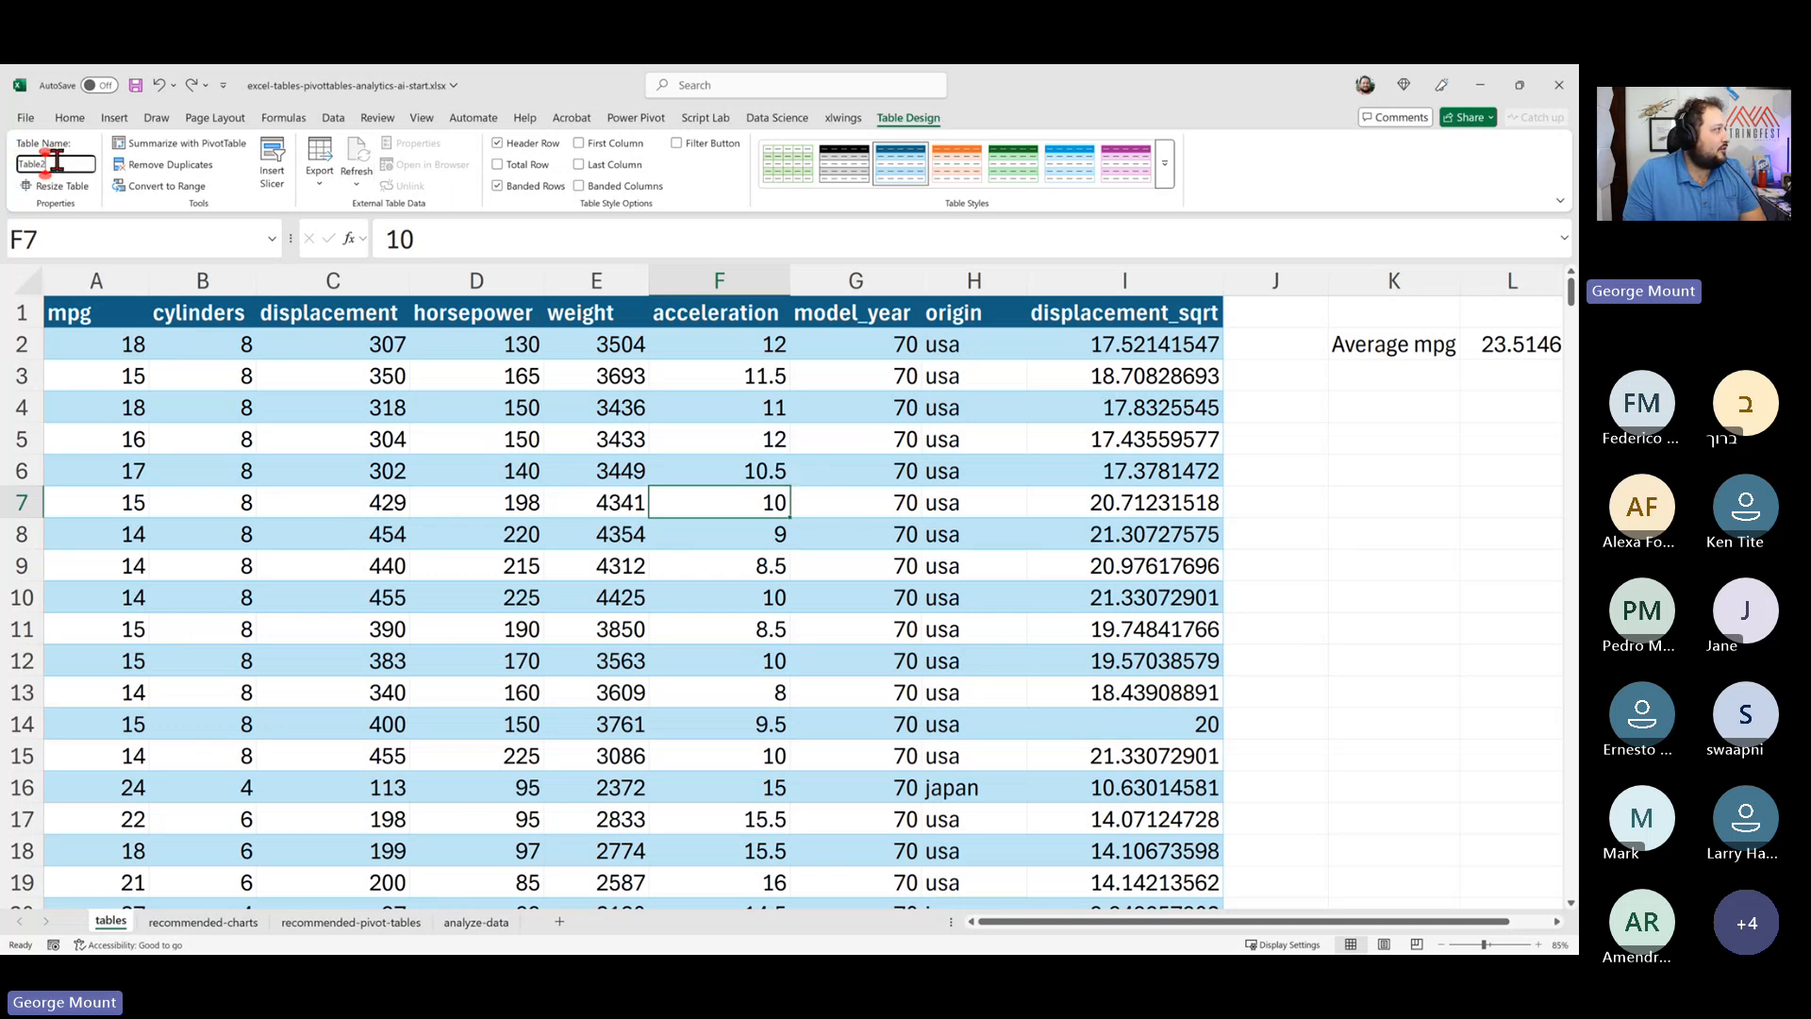
pyautogui.moveTo(72, 164); pyautogui.dragTo(2, 163)
pyautogui.click(74, 165)
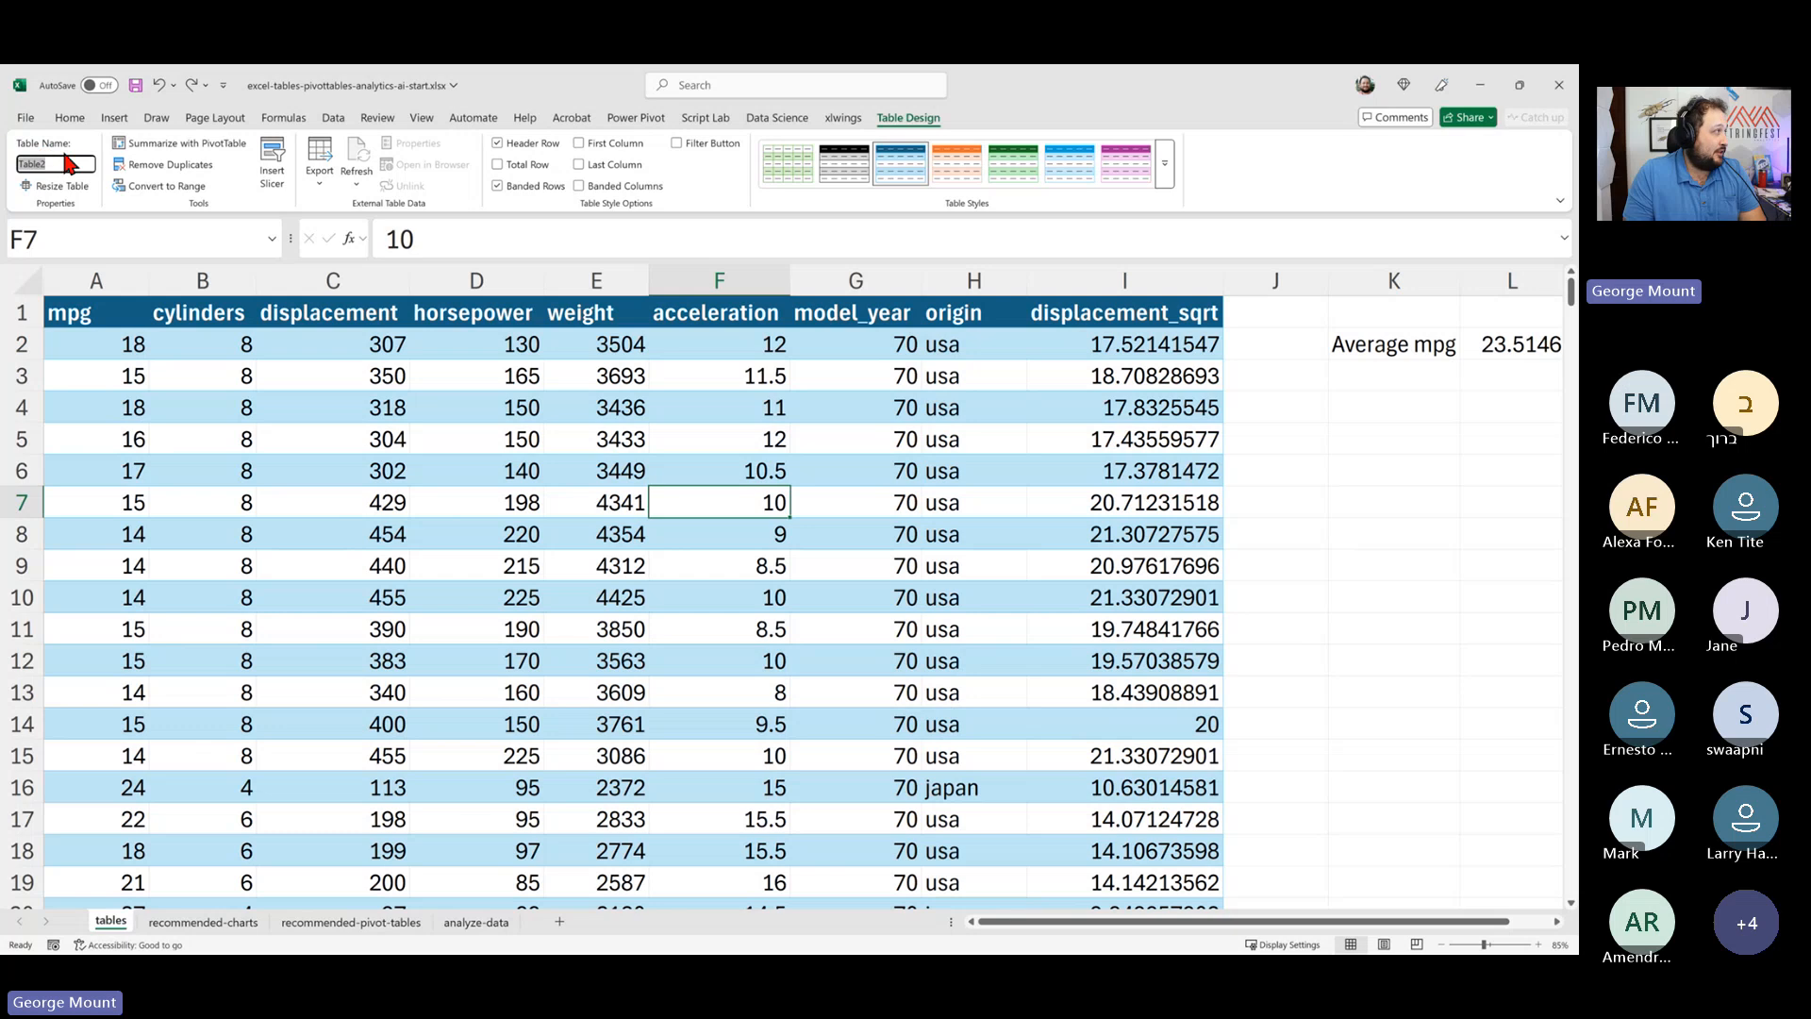
pyautogui.doubleClick(74, 160)
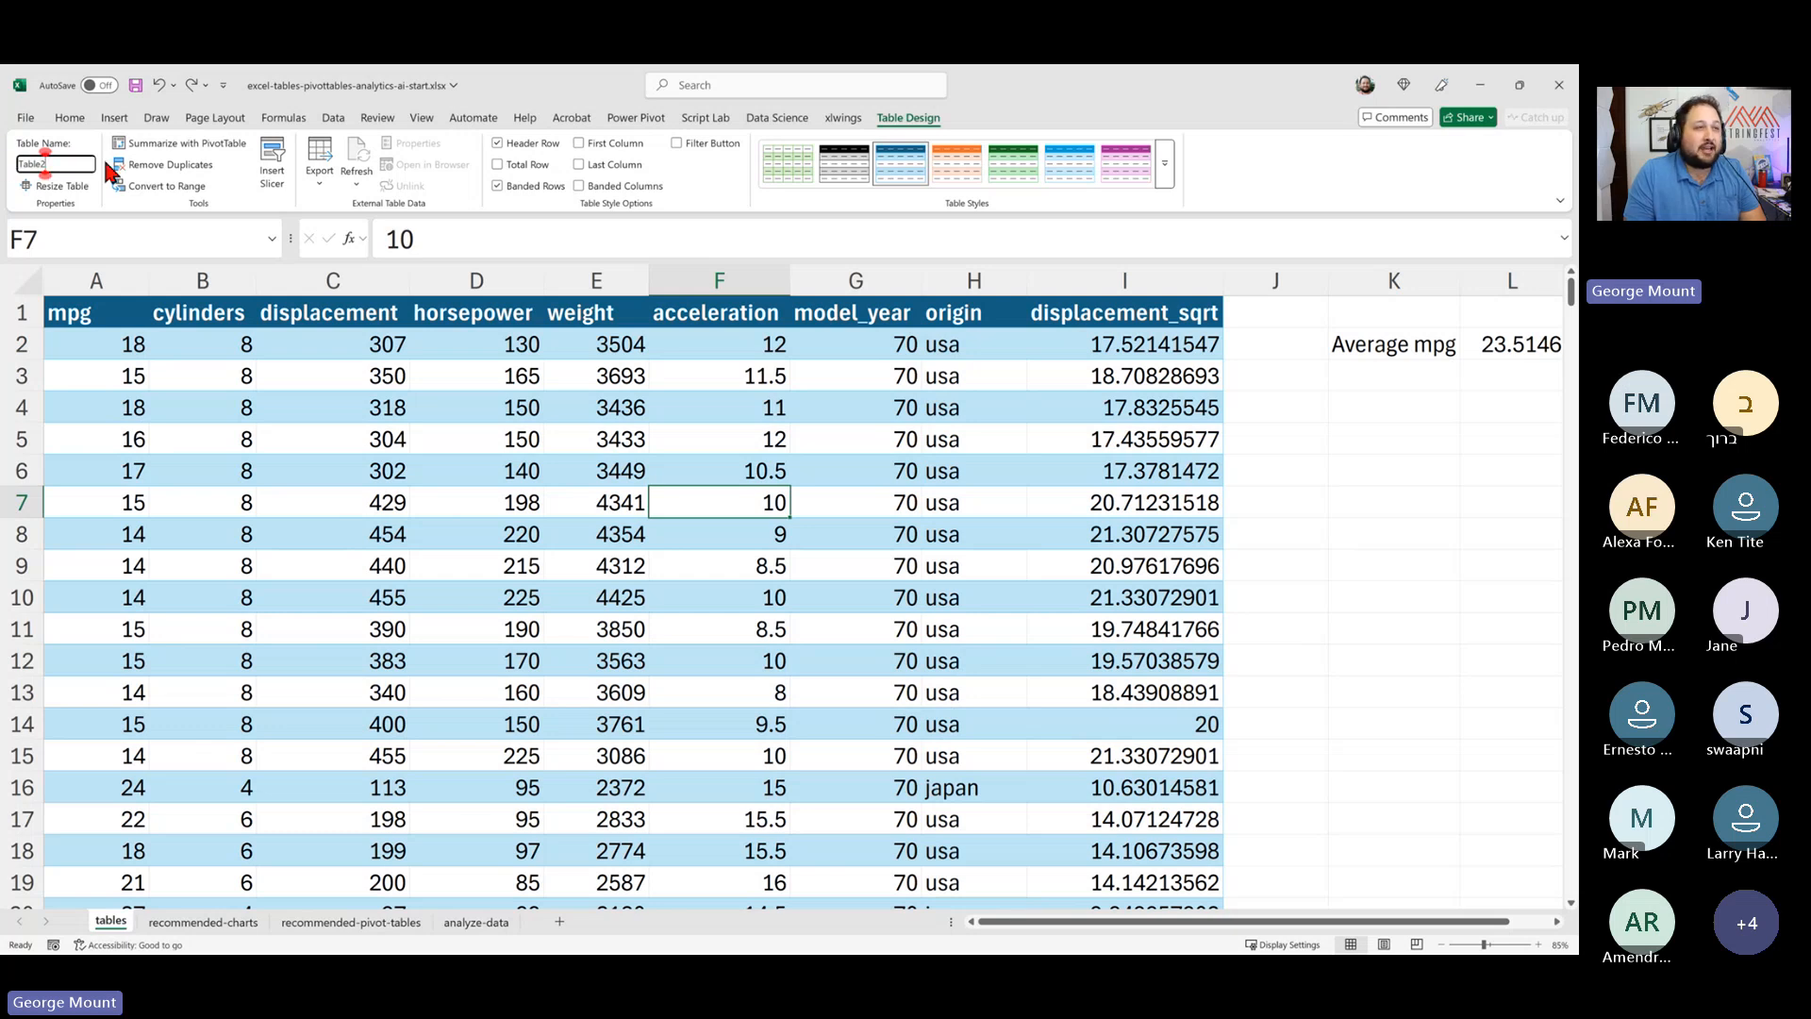
pyautogui.click(19, 160)
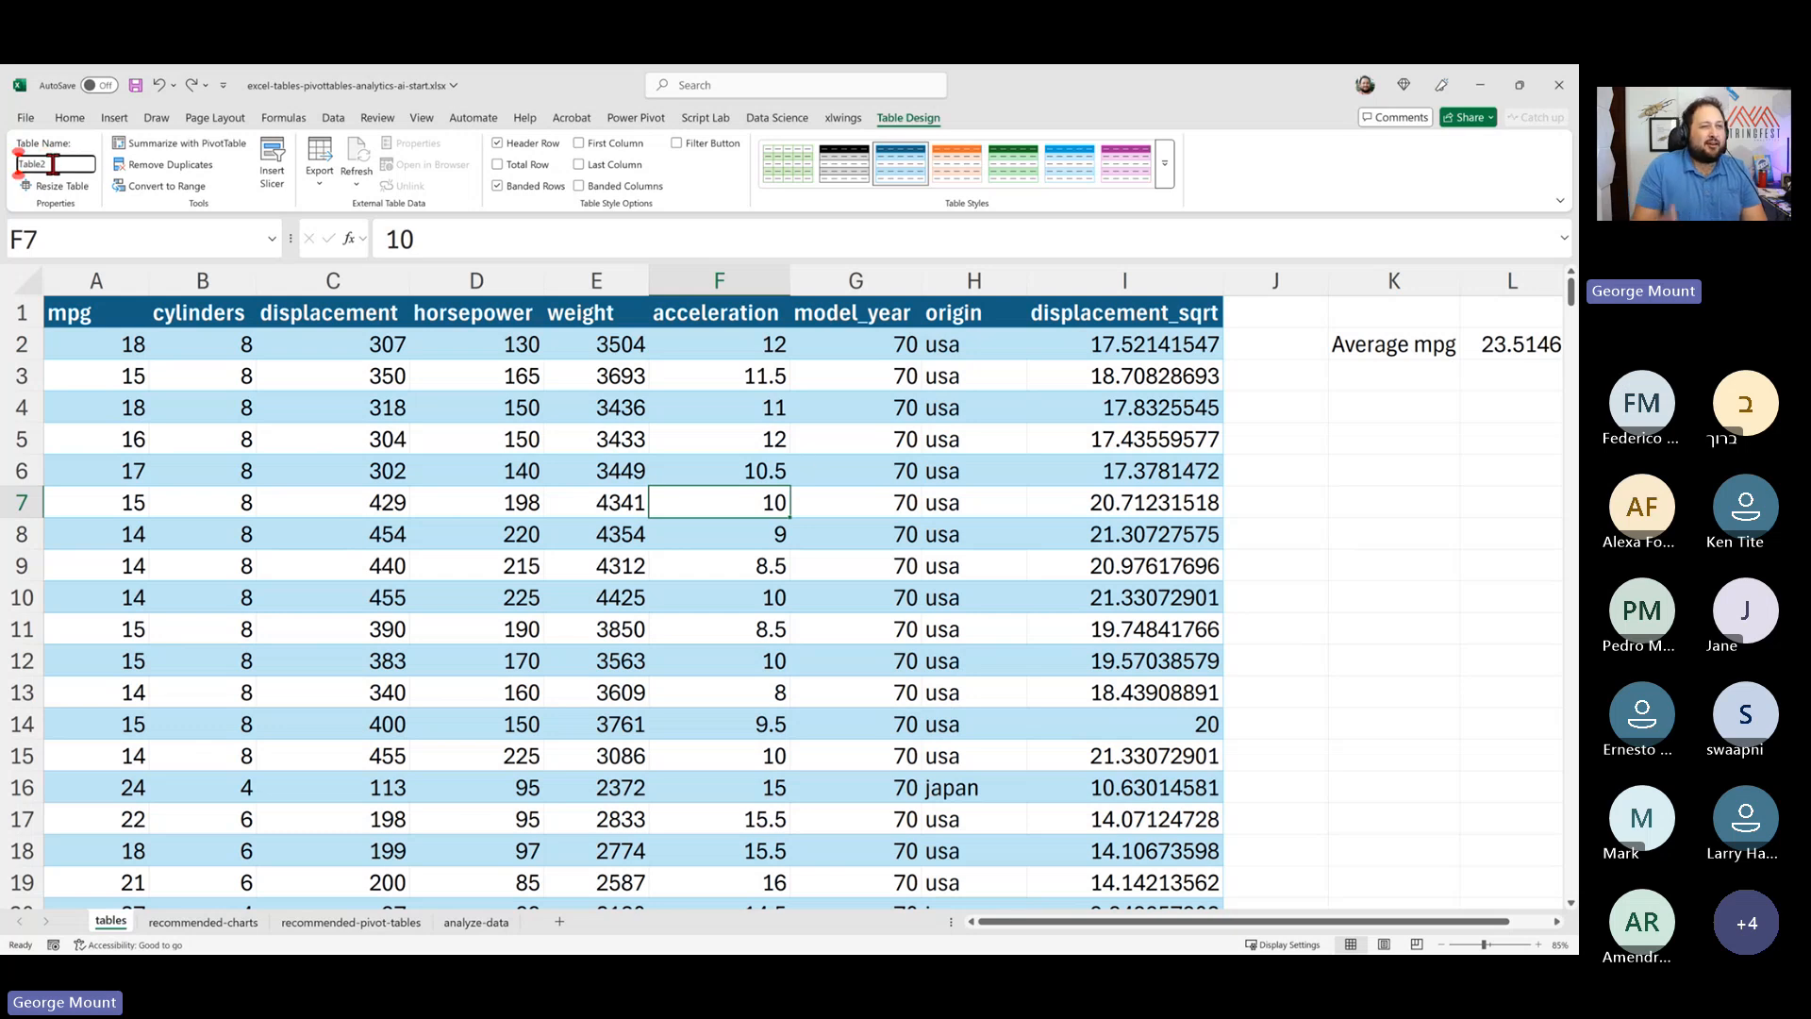
pyautogui.moveTo(54, 164); pyautogui.dragTo(11, 168)
pyautogui.write('mpg')
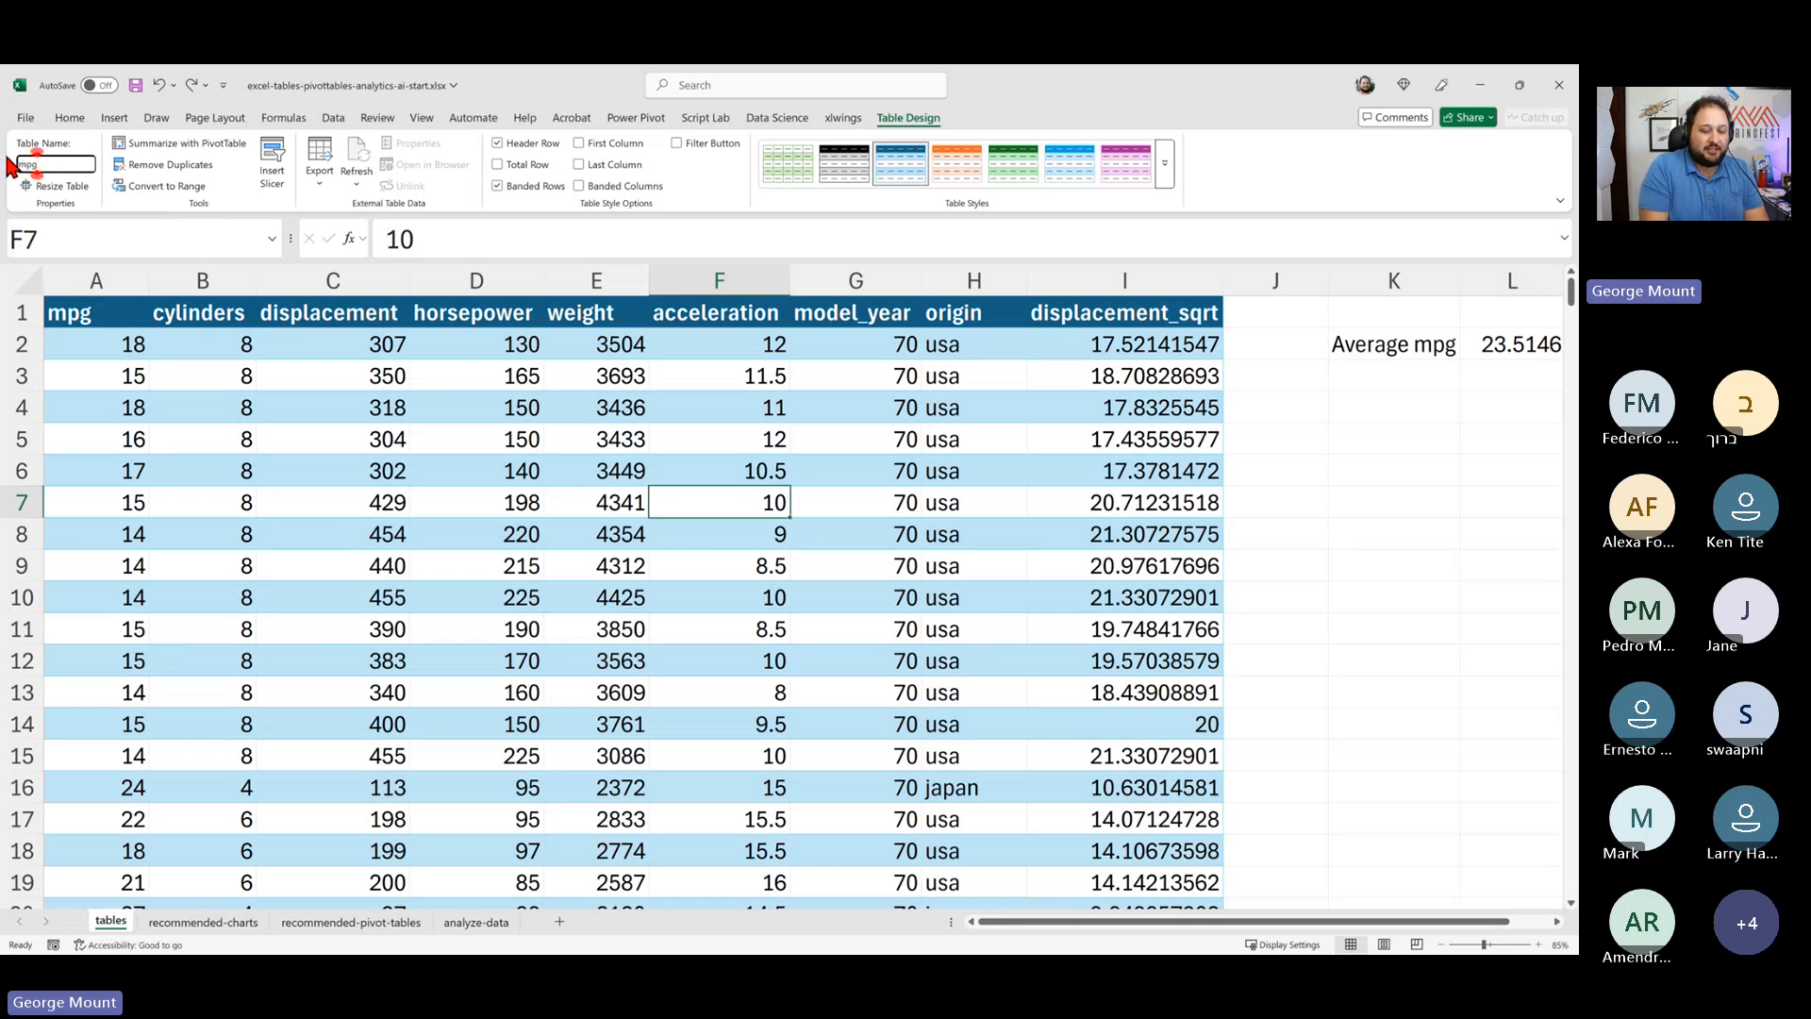
pyautogui.press('Return')
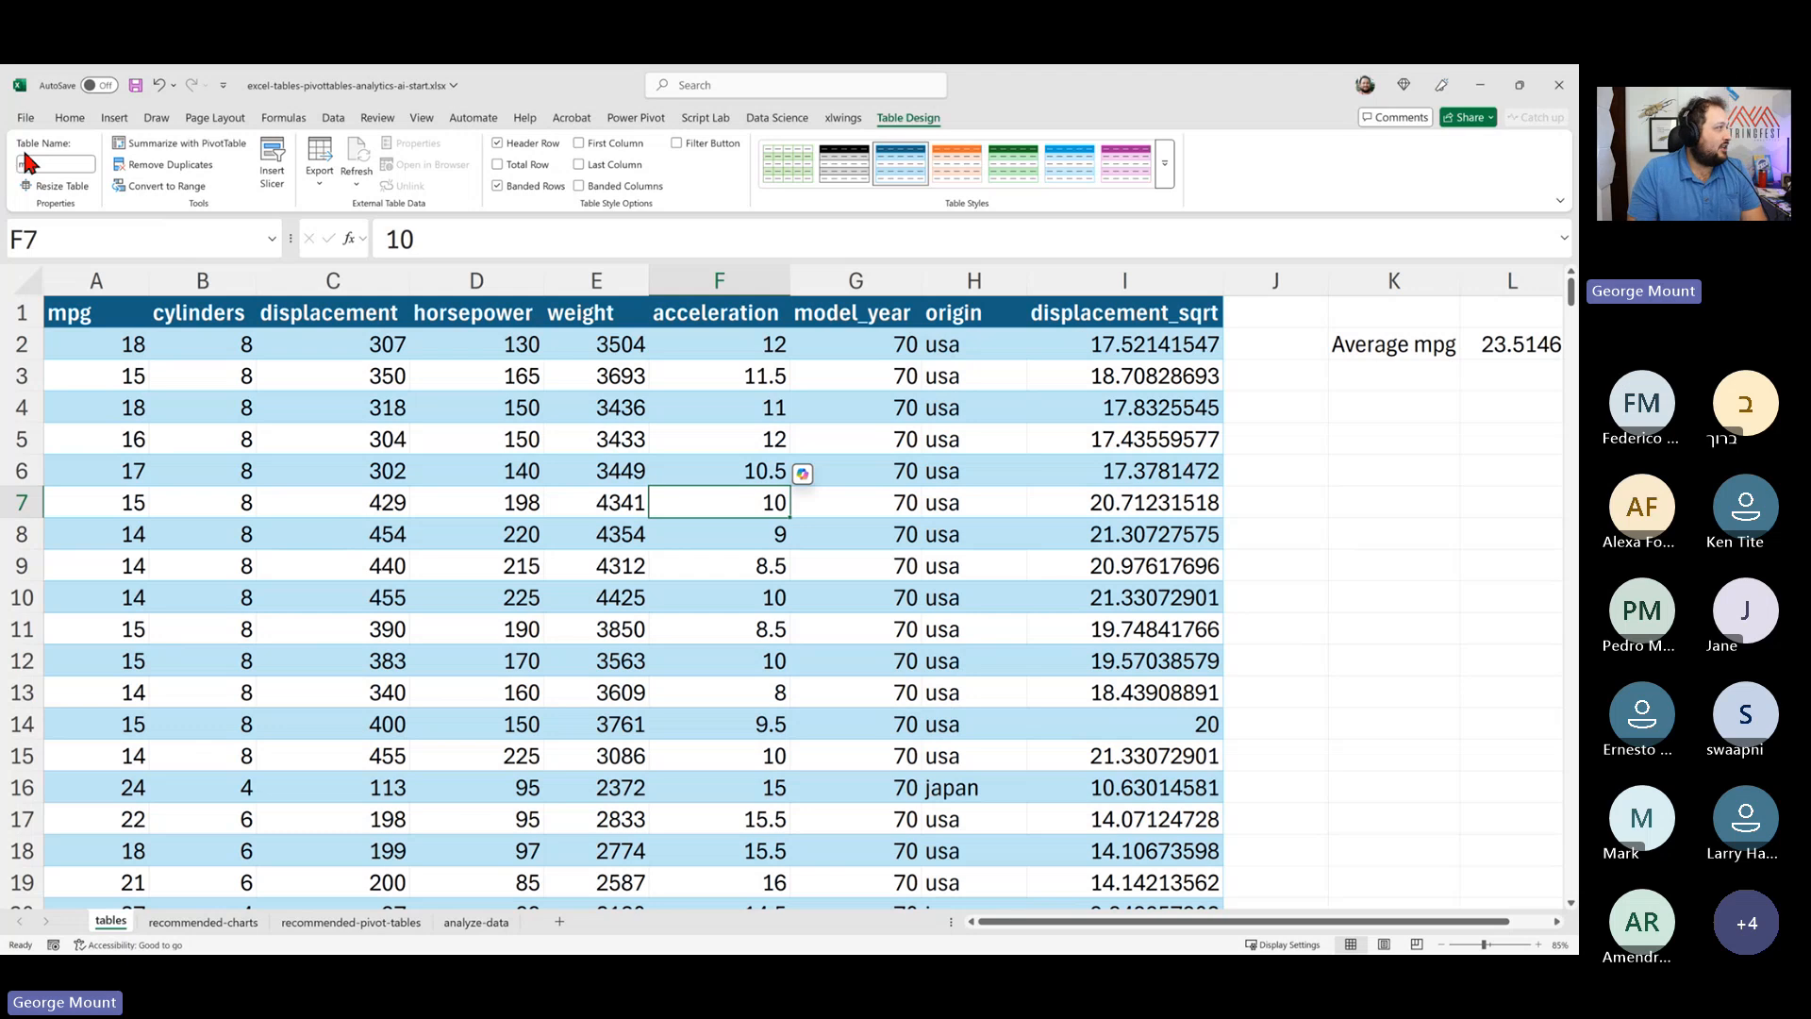
# - Check the L2 formula's renamed table reference and open the formula tools
pyautogui.click(668, 408)
pyautogui.click(1510, 343)
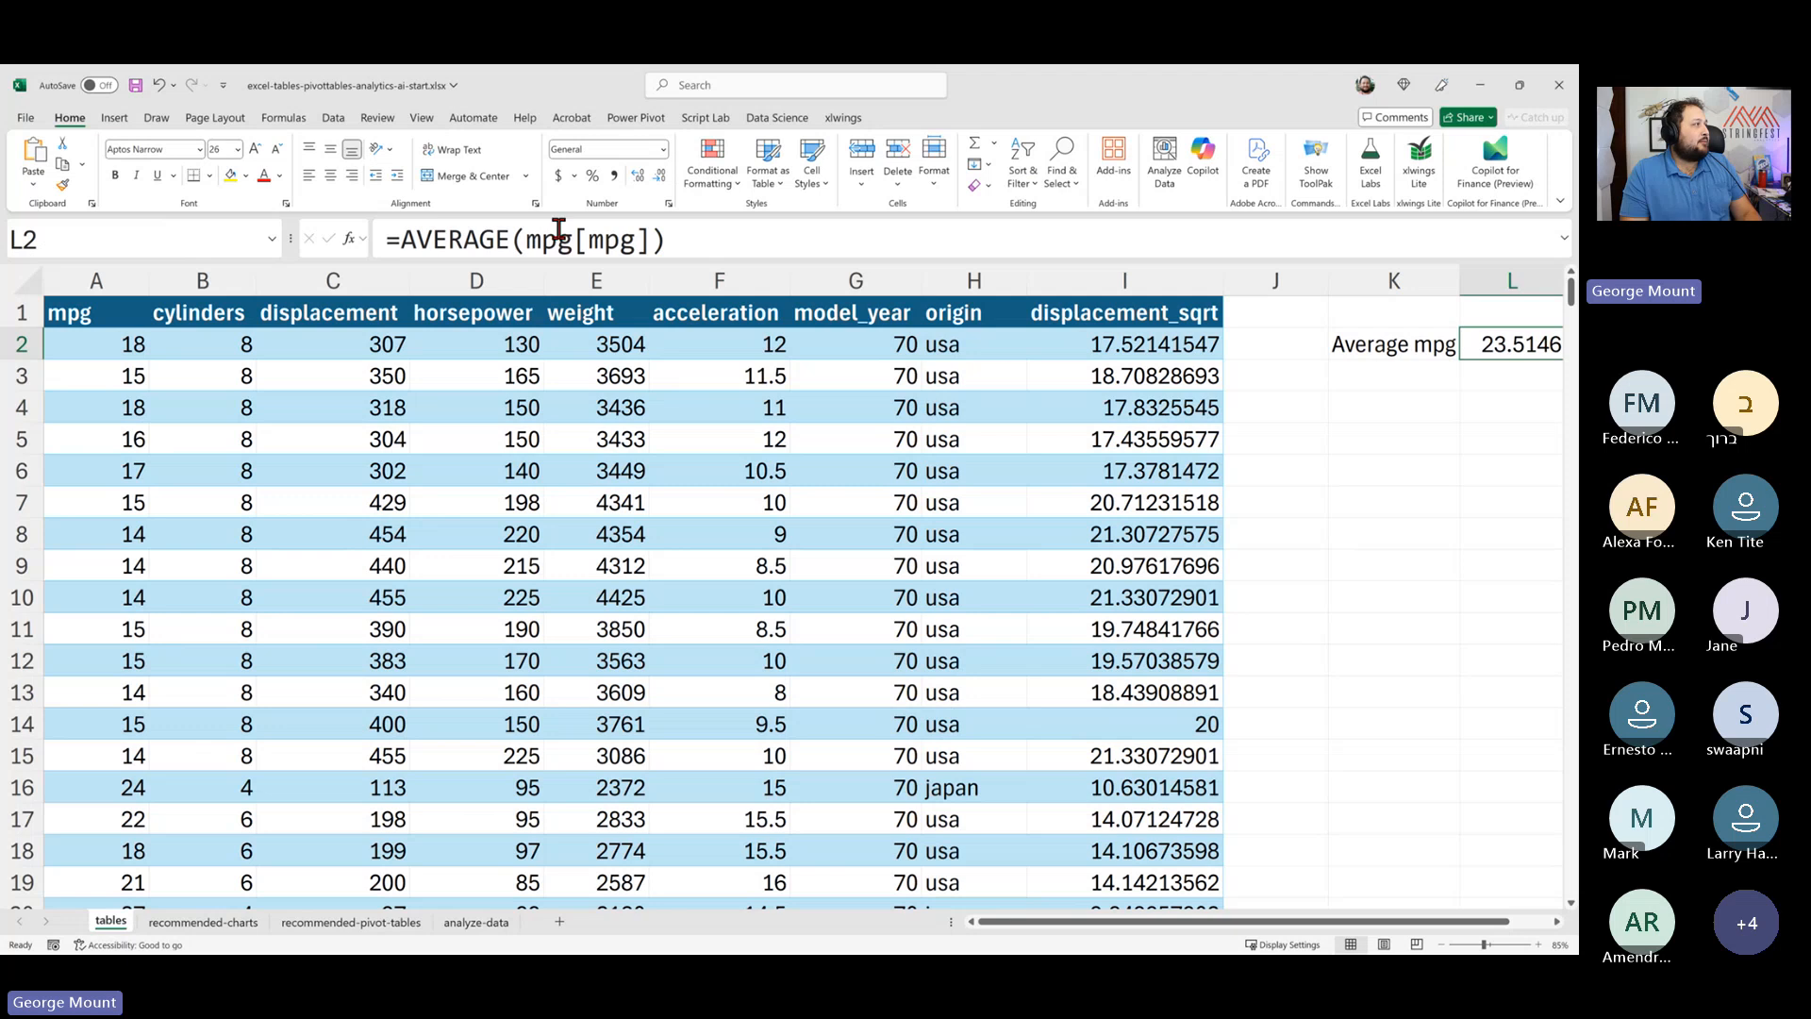
pyautogui.click(290, 119)
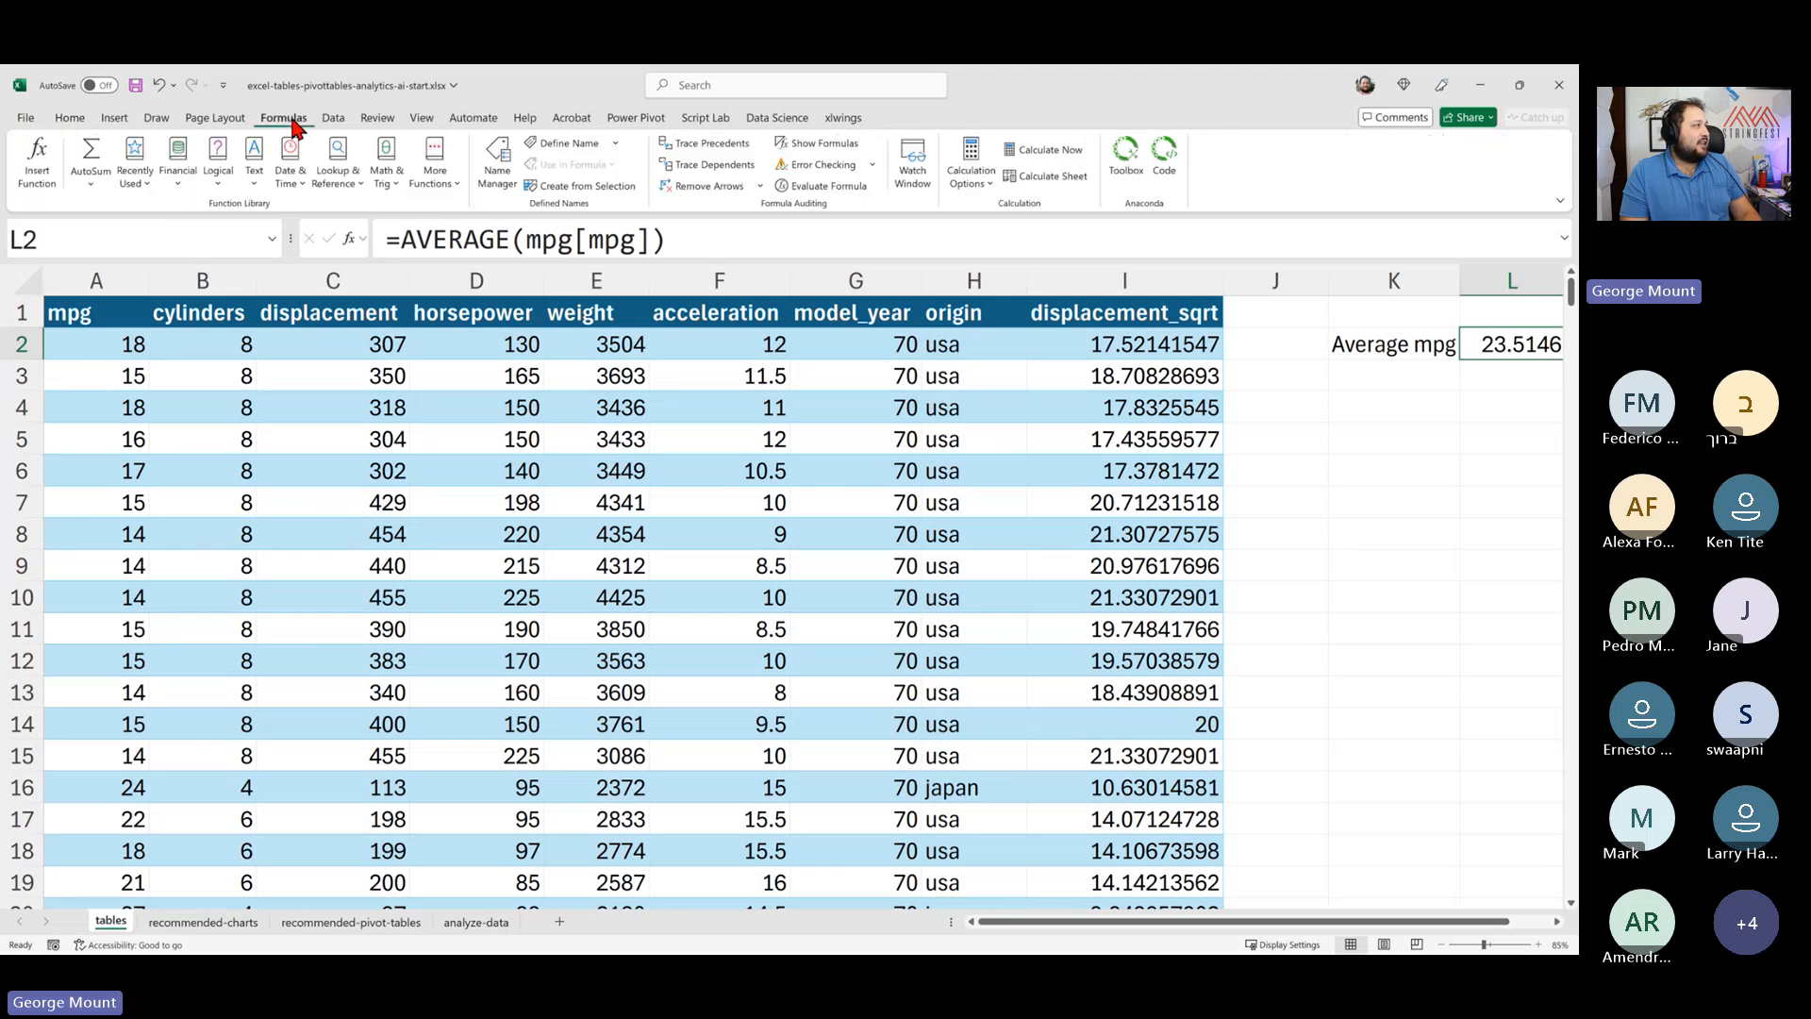
# - Inspect the mpg table name and its reference in the Name Manager, then close it
pyautogui.click(494, 170)
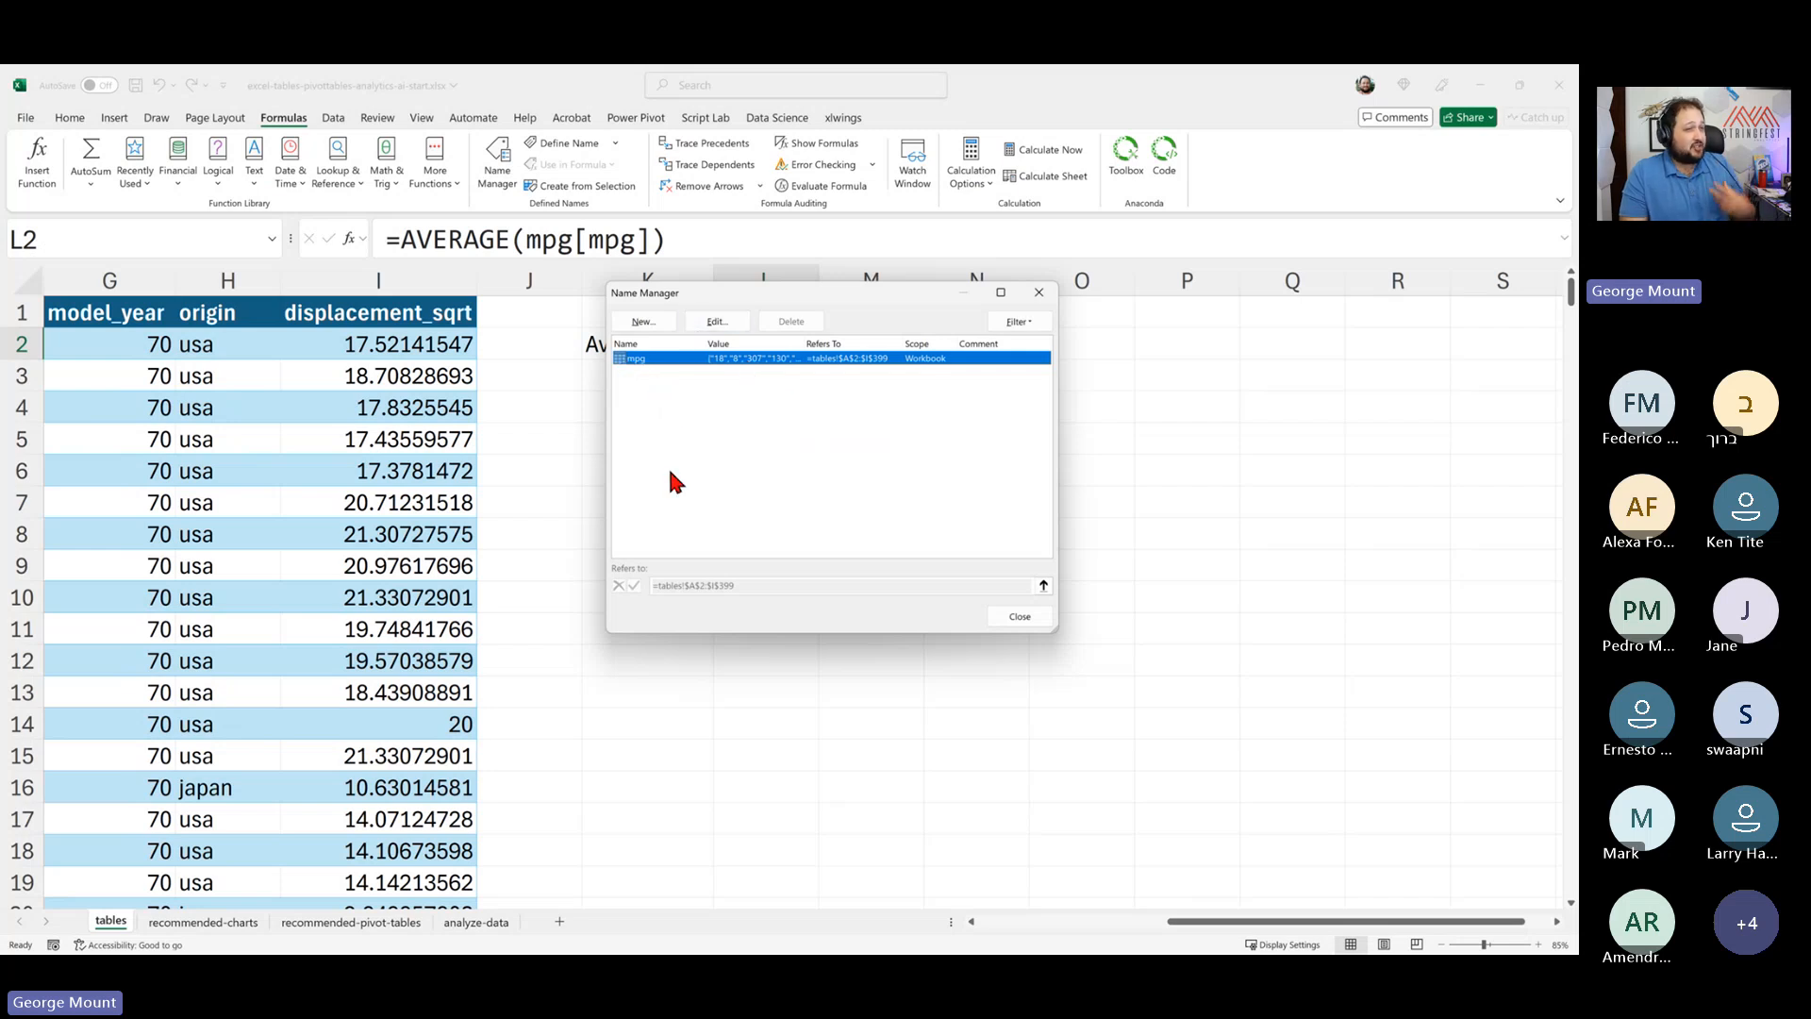
pyautogui.click(717, 330)
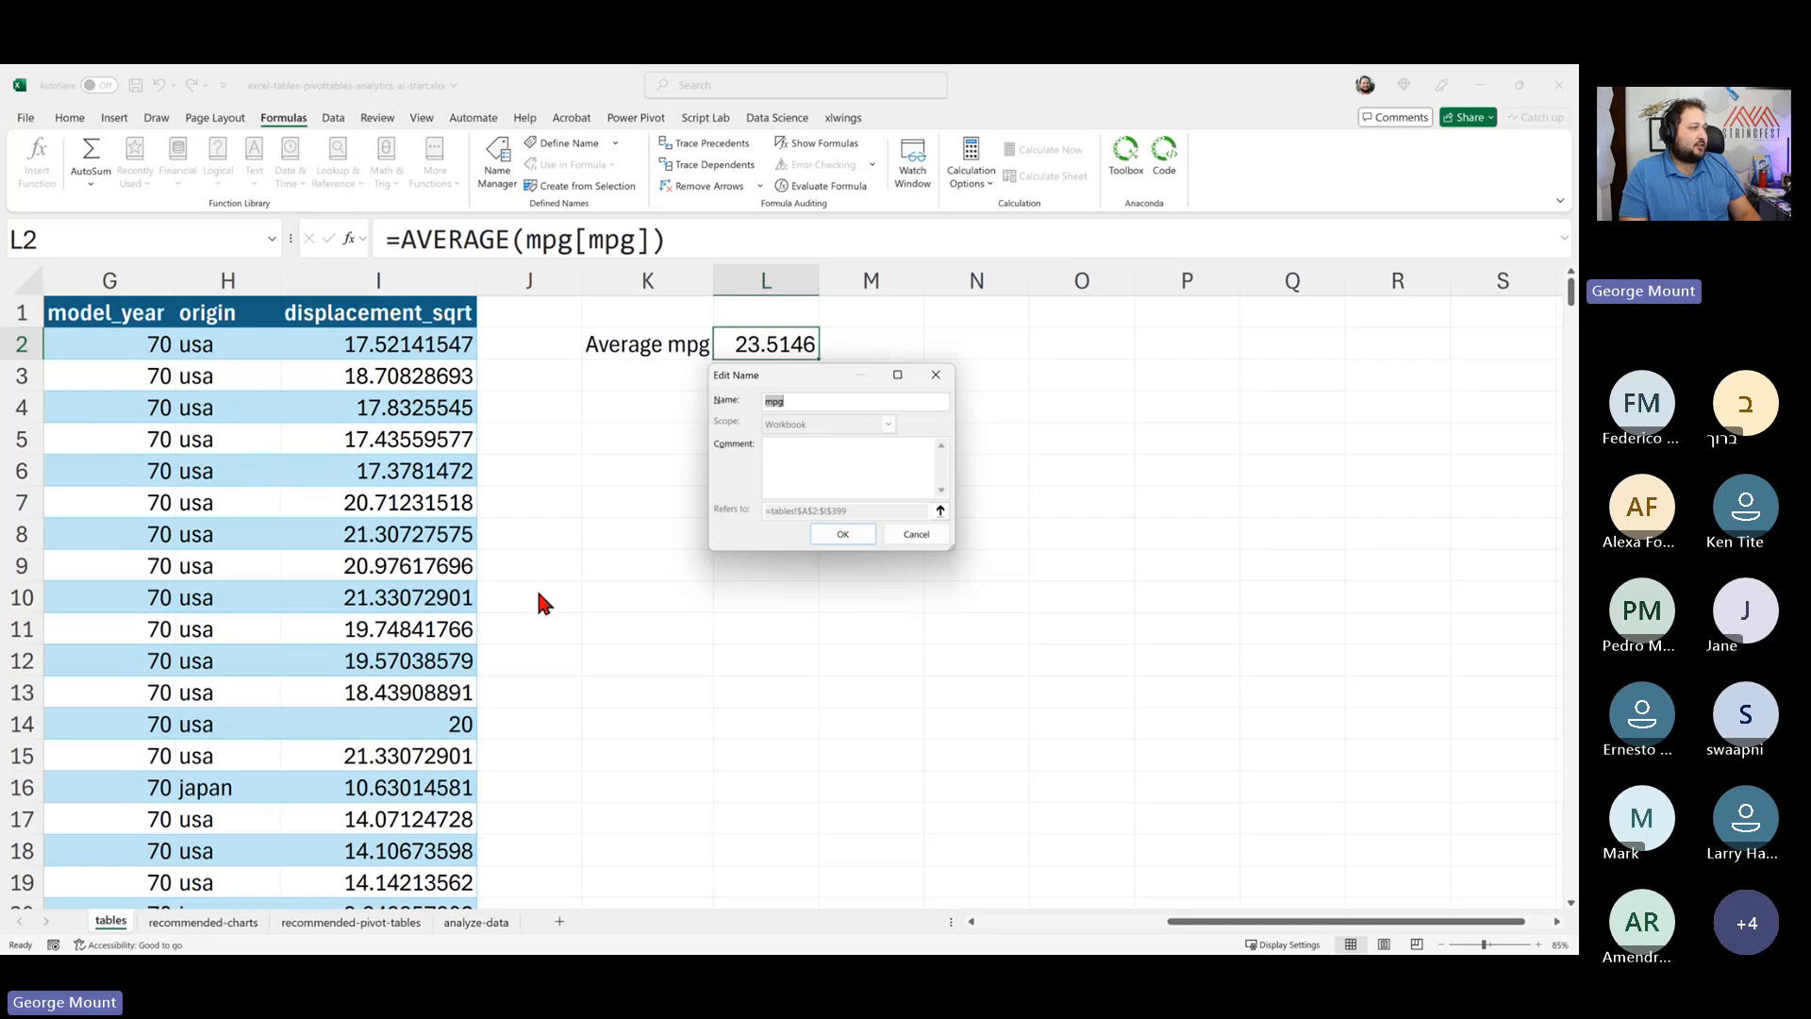
pyautogui.click(843, 533)
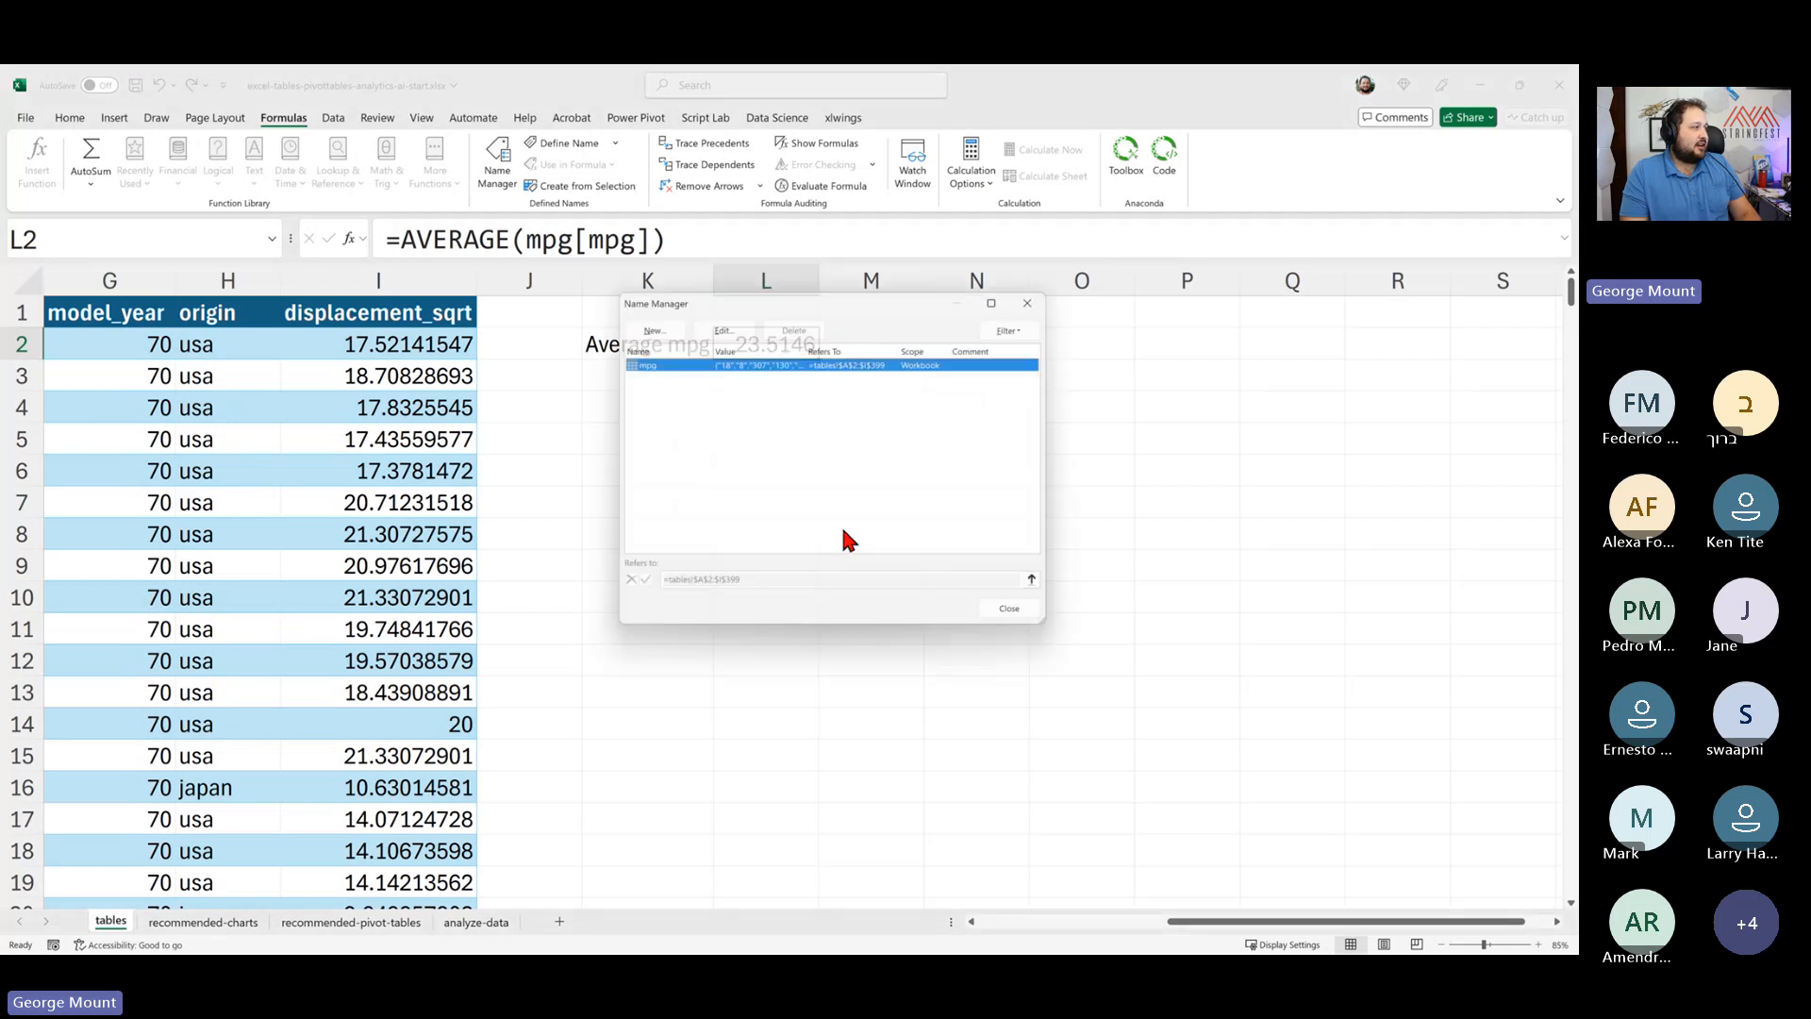
pyautogui.click(1015, 613)
pyautogui.moveTo(762, 535); pyautogui.dragTo(57, 533)
pyautogui.click(1310, 369)
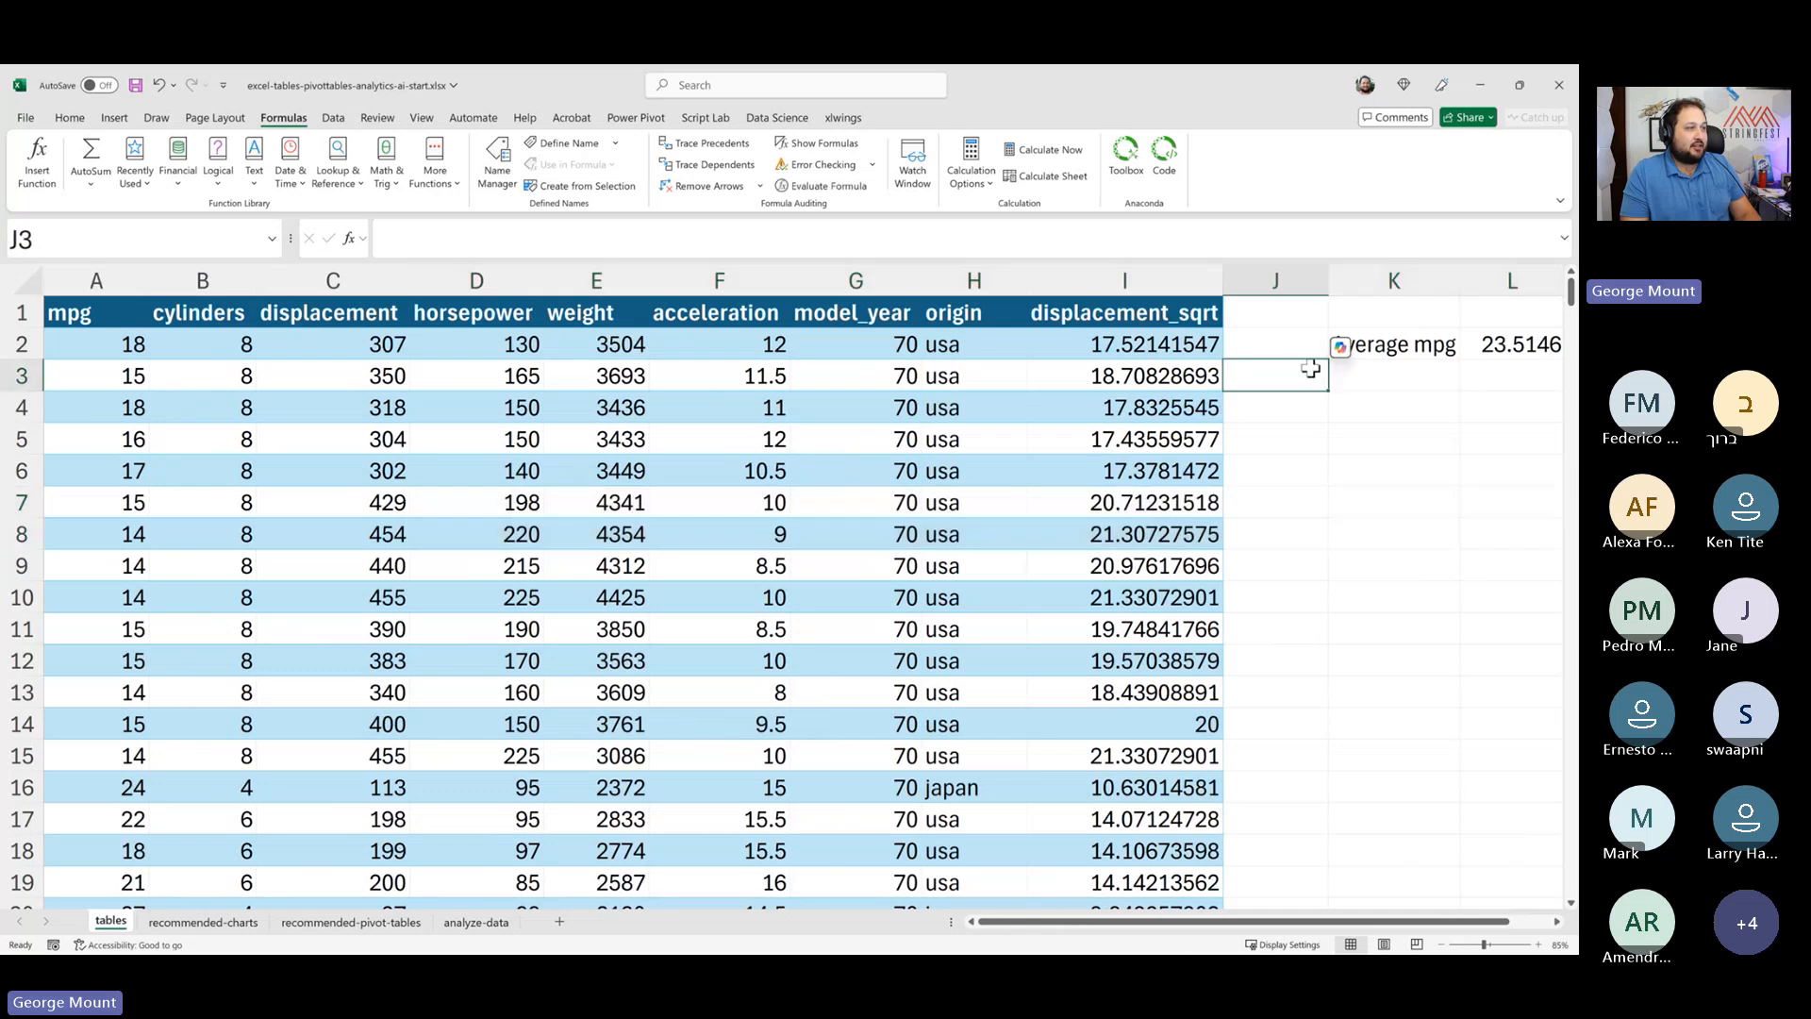
pyautogui.click(1365, 377)
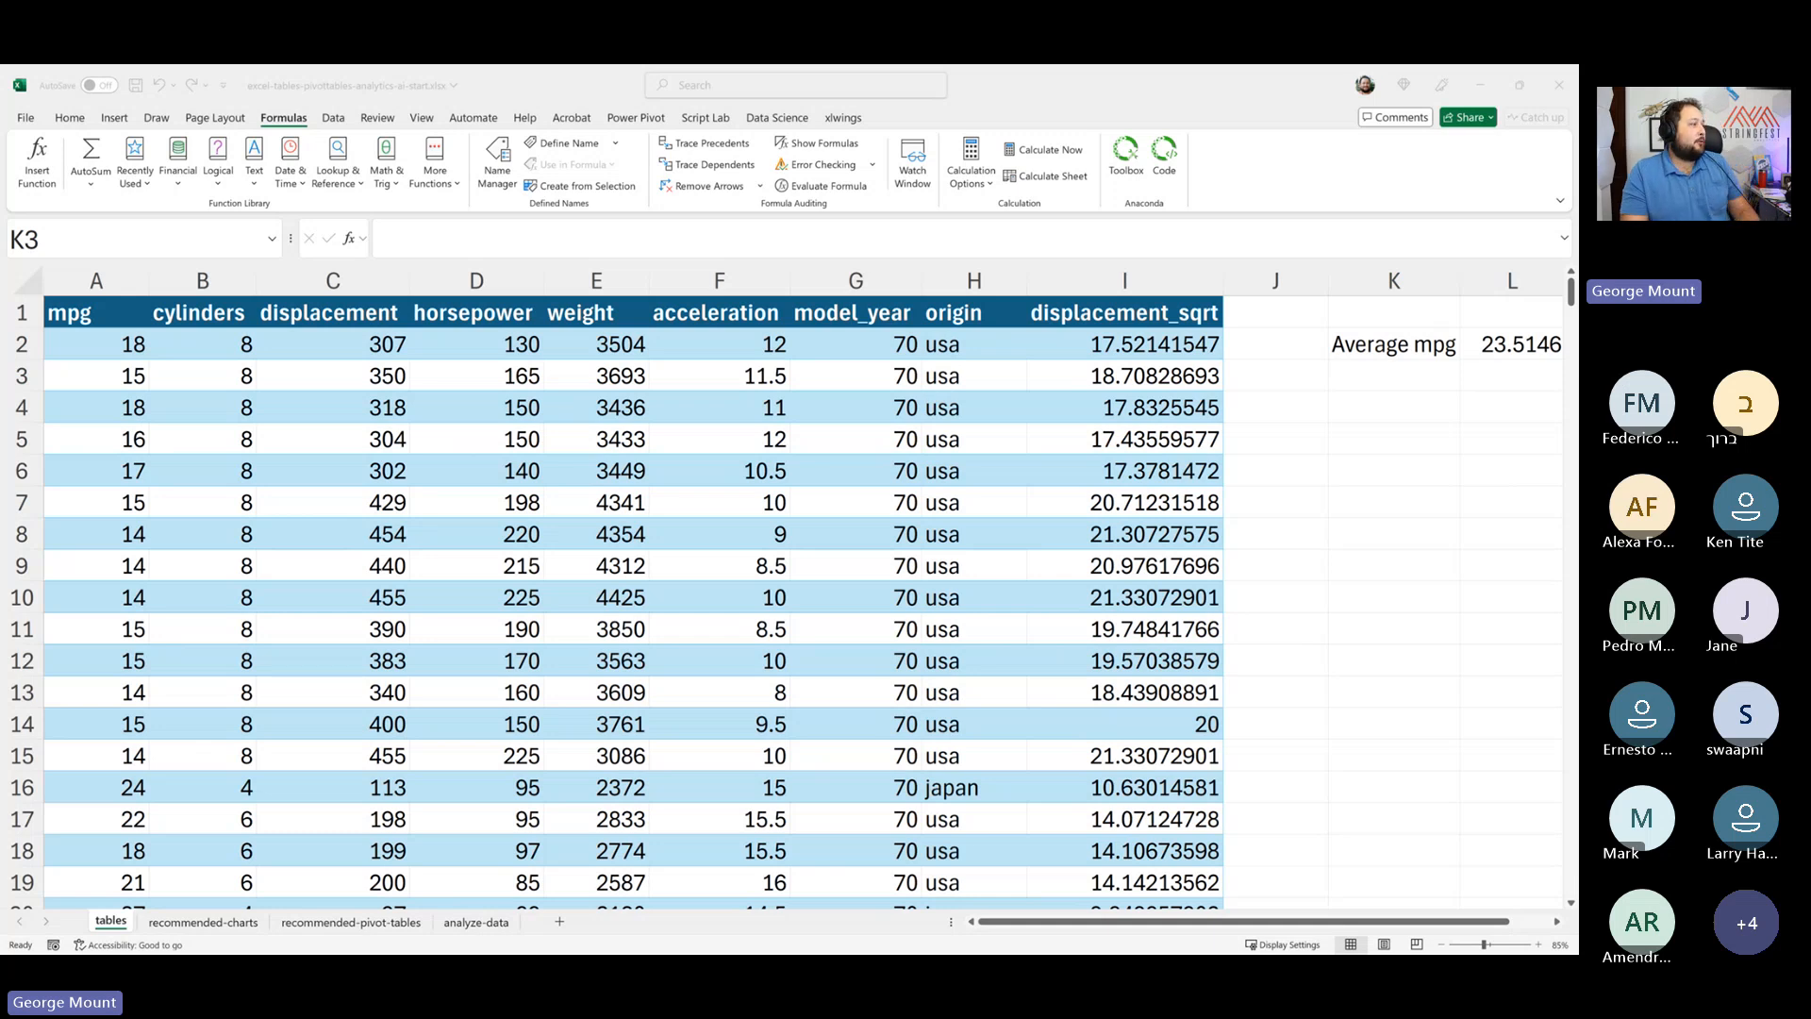
pyautogui.click(476, 566)
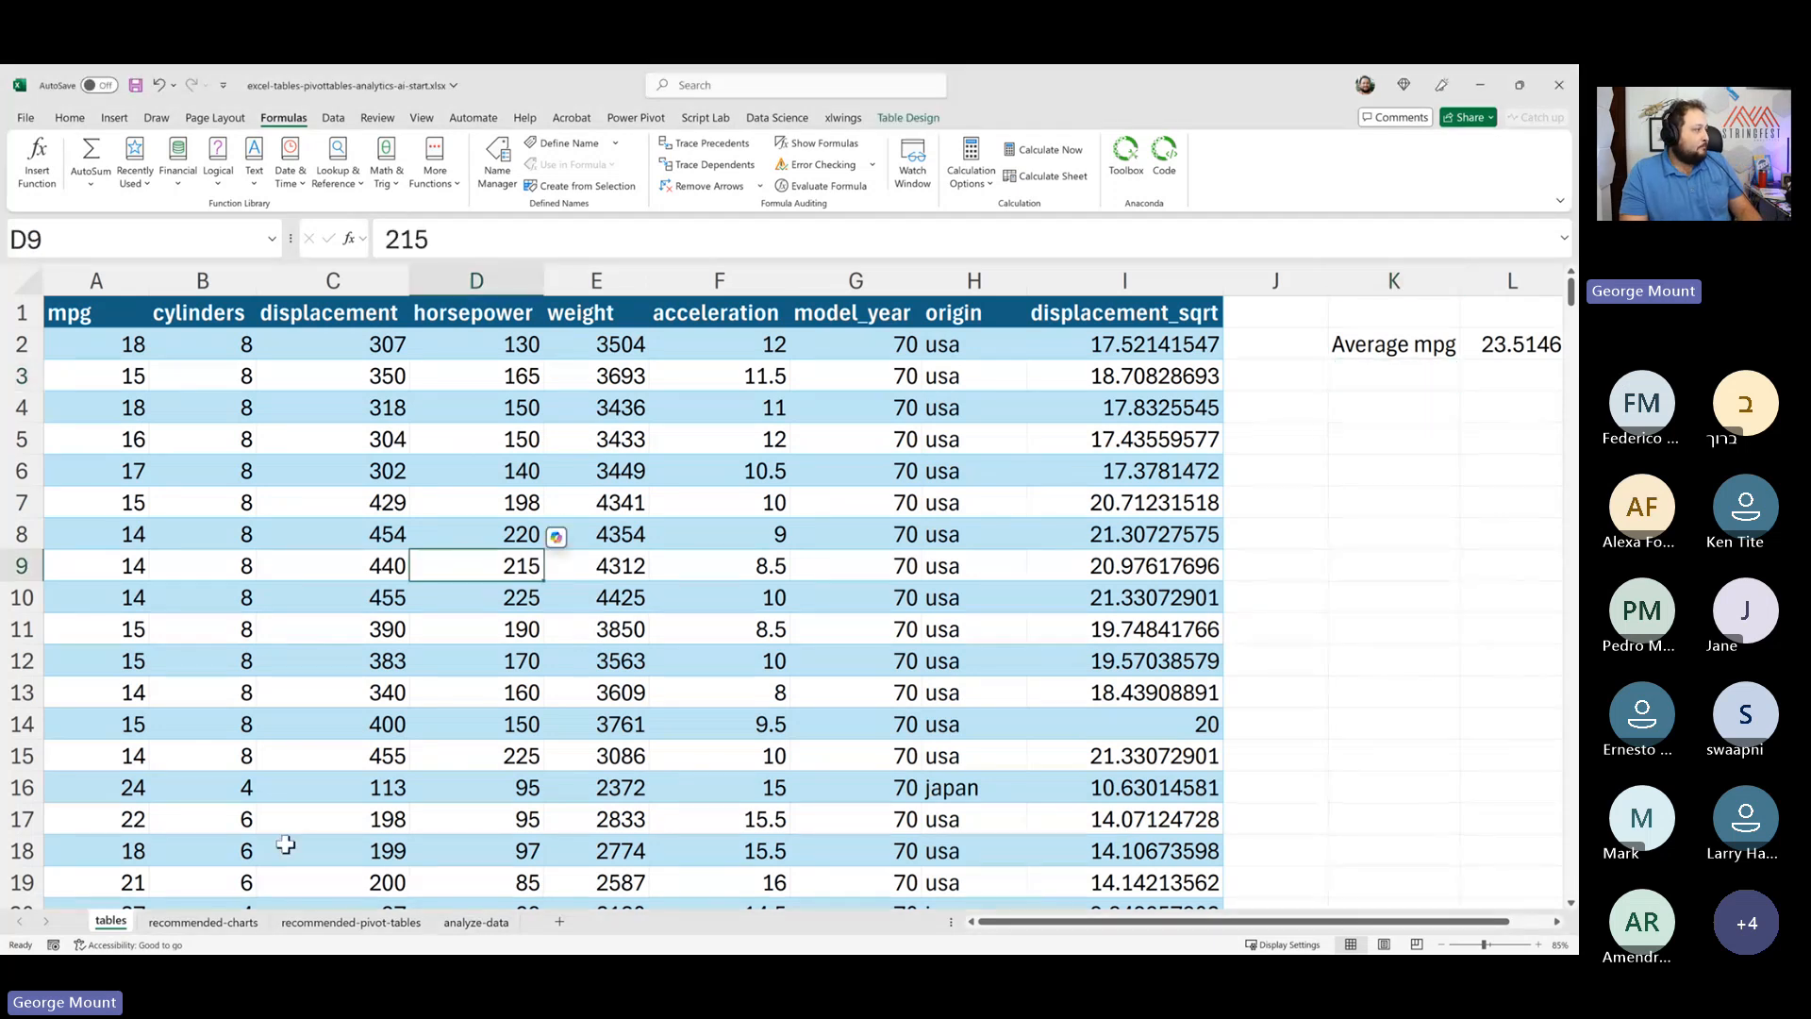
# - On the recommended-charts sheet, convert the two-column data in A1:B5 into a table without headers
pyautogui.click(235, 931)
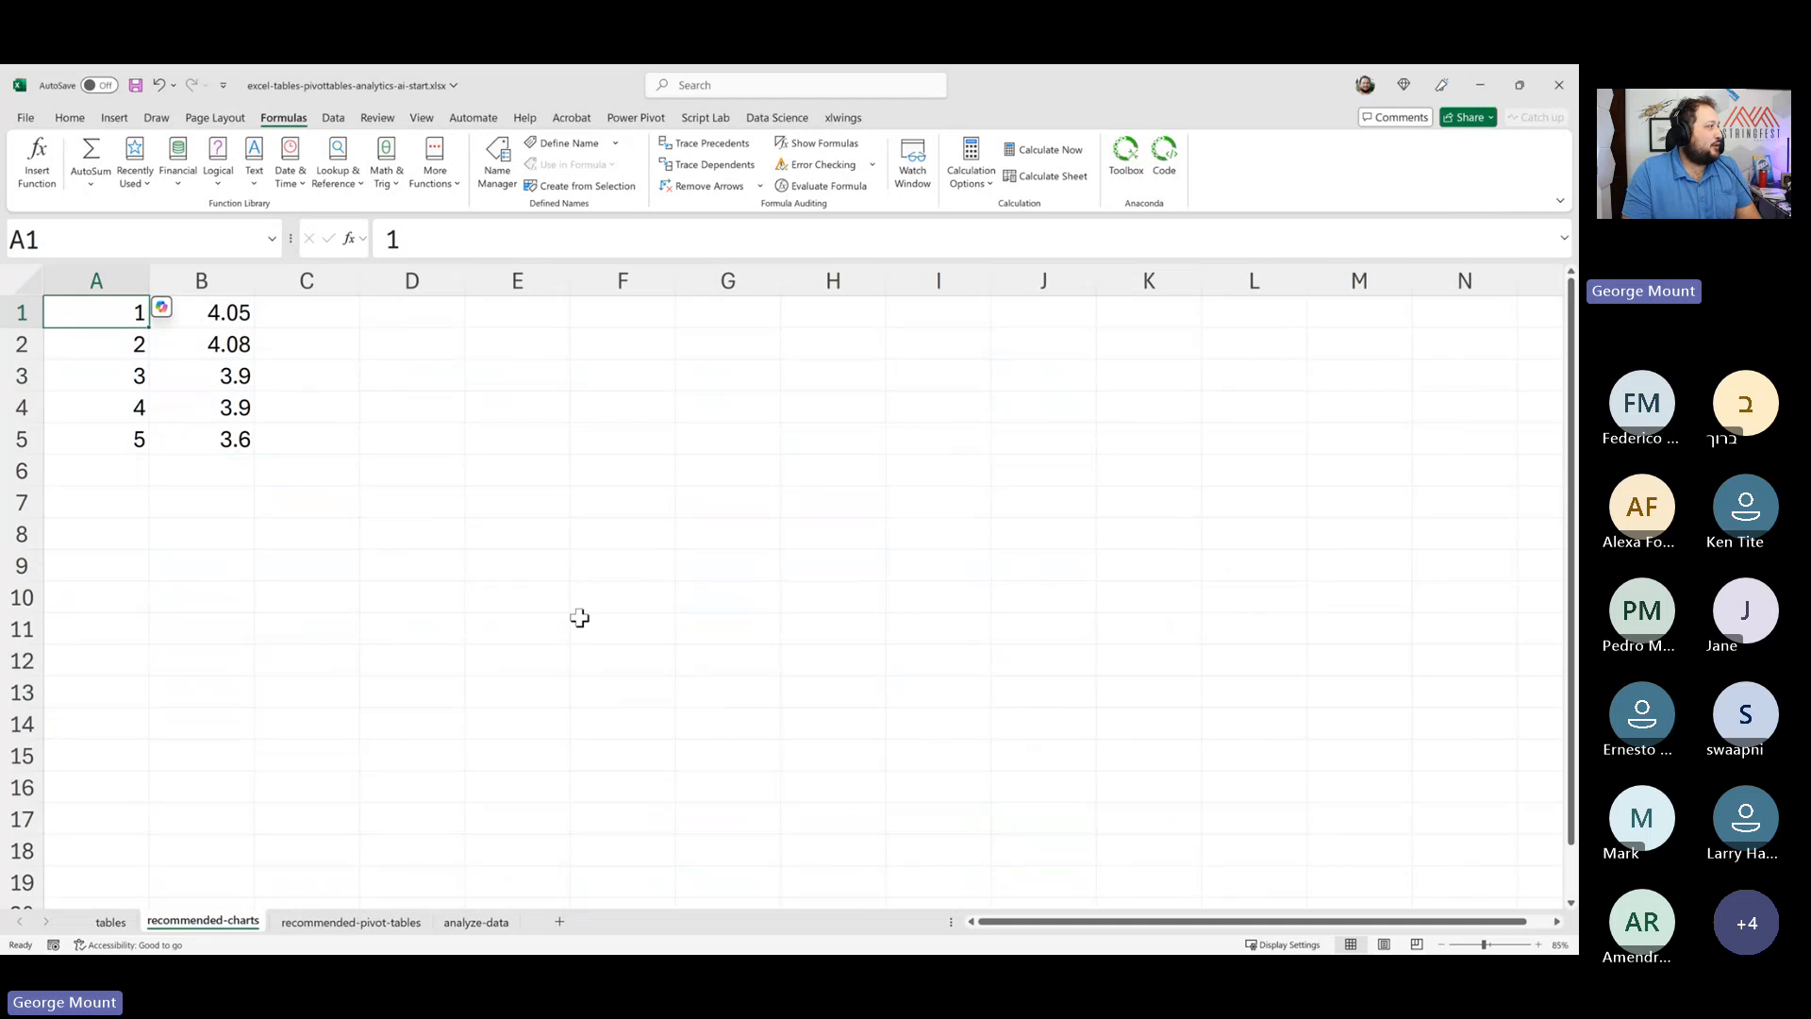
pyautogui.keyDown('ctrl'); pyautogui.scroll(5, 579, 617); pyautogui.keyUp('ctrl')
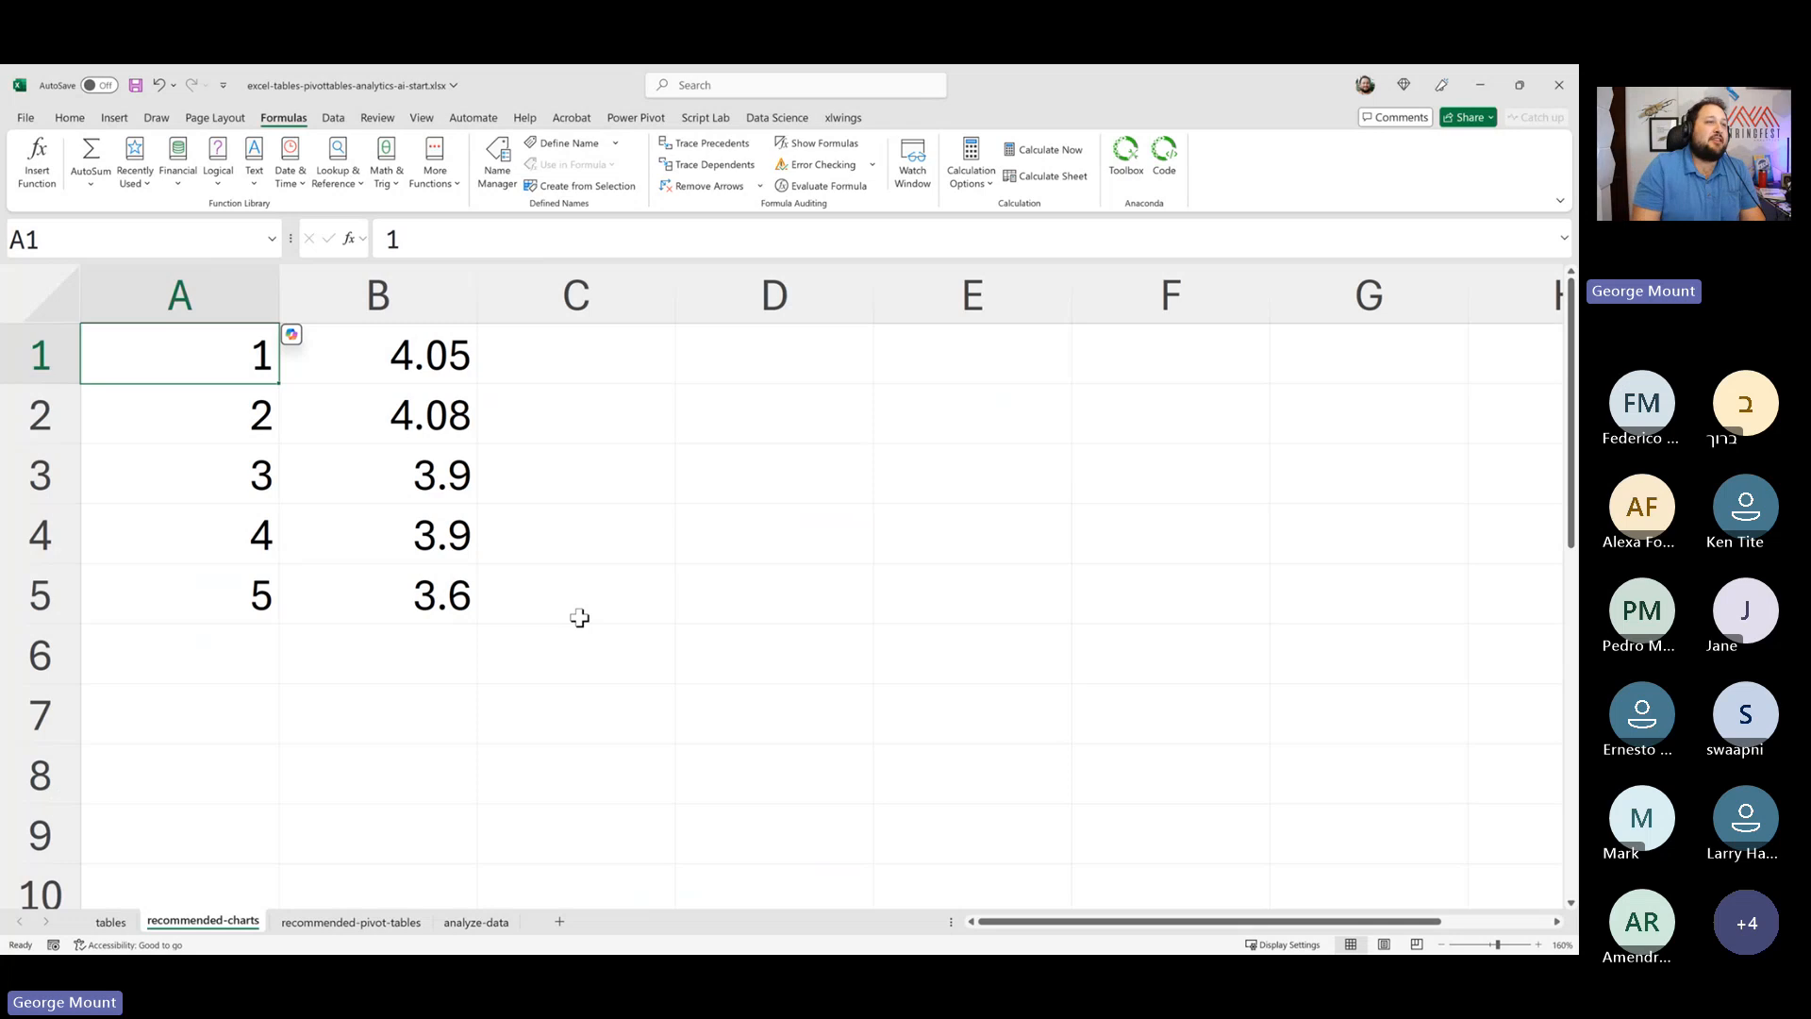
pyautogui.click(114, 117)
pyautogui.click(152, 160)
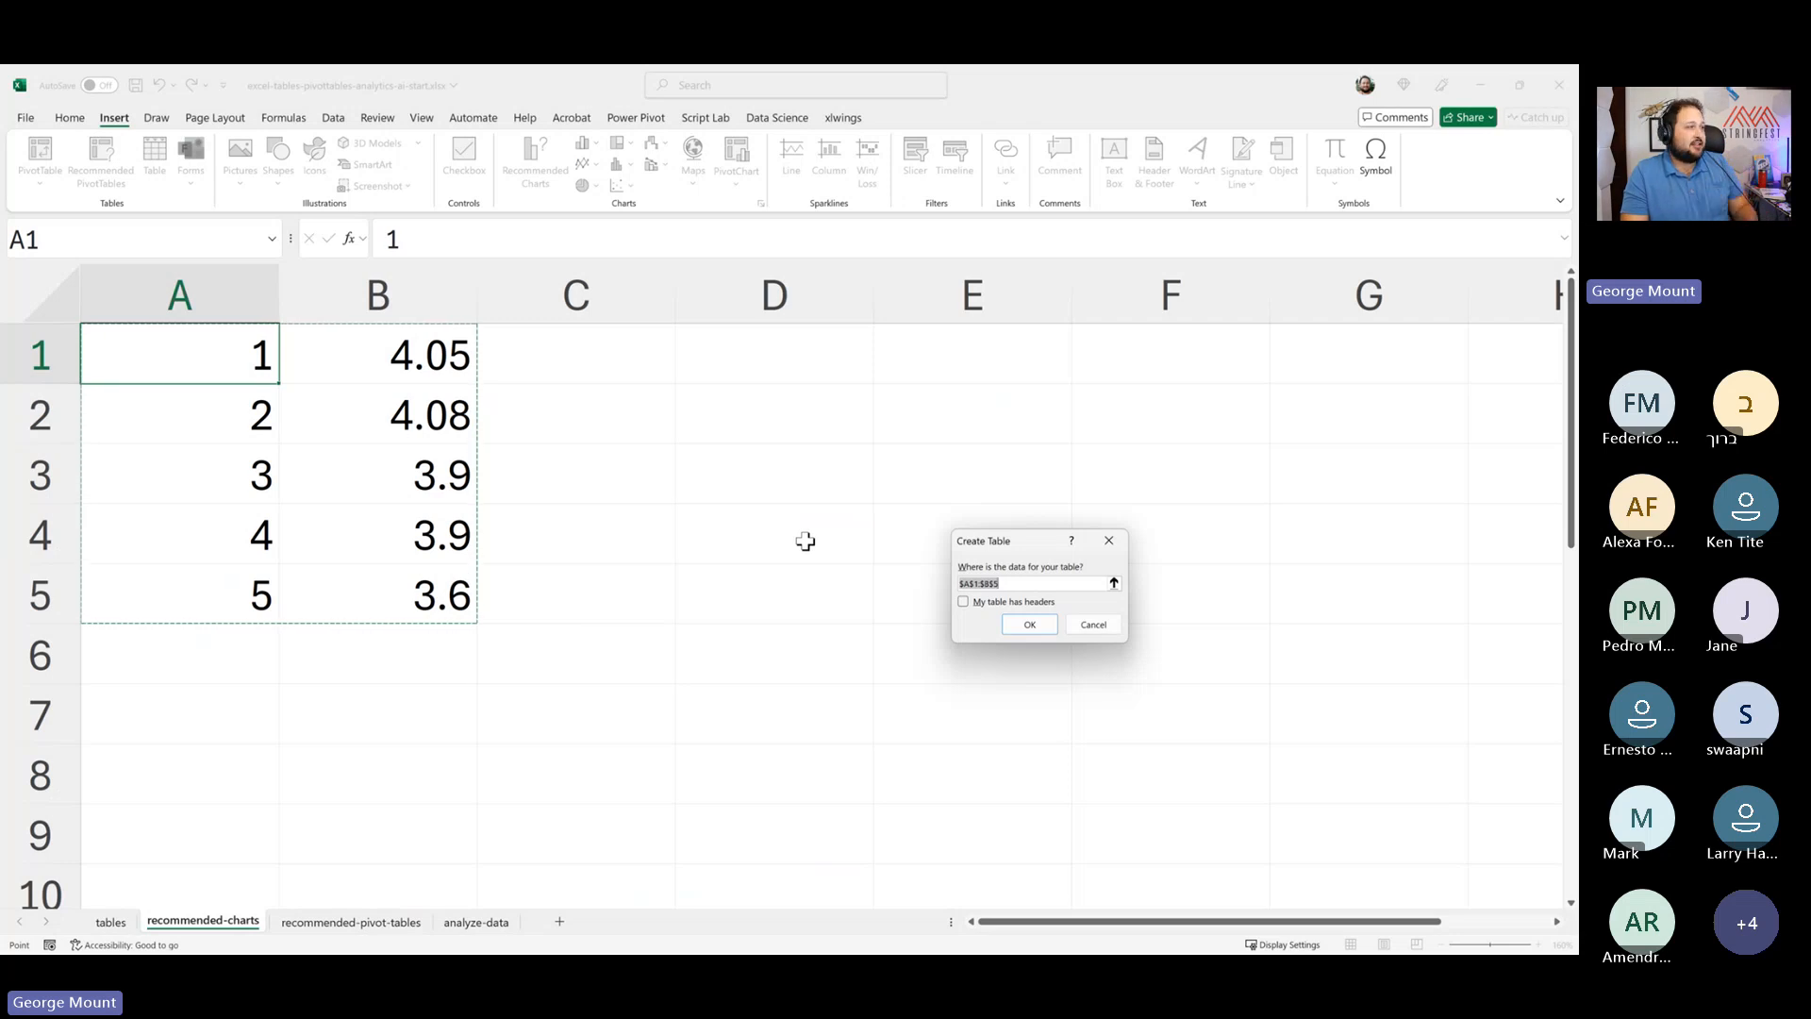
pyautogui.click(1028, 626)
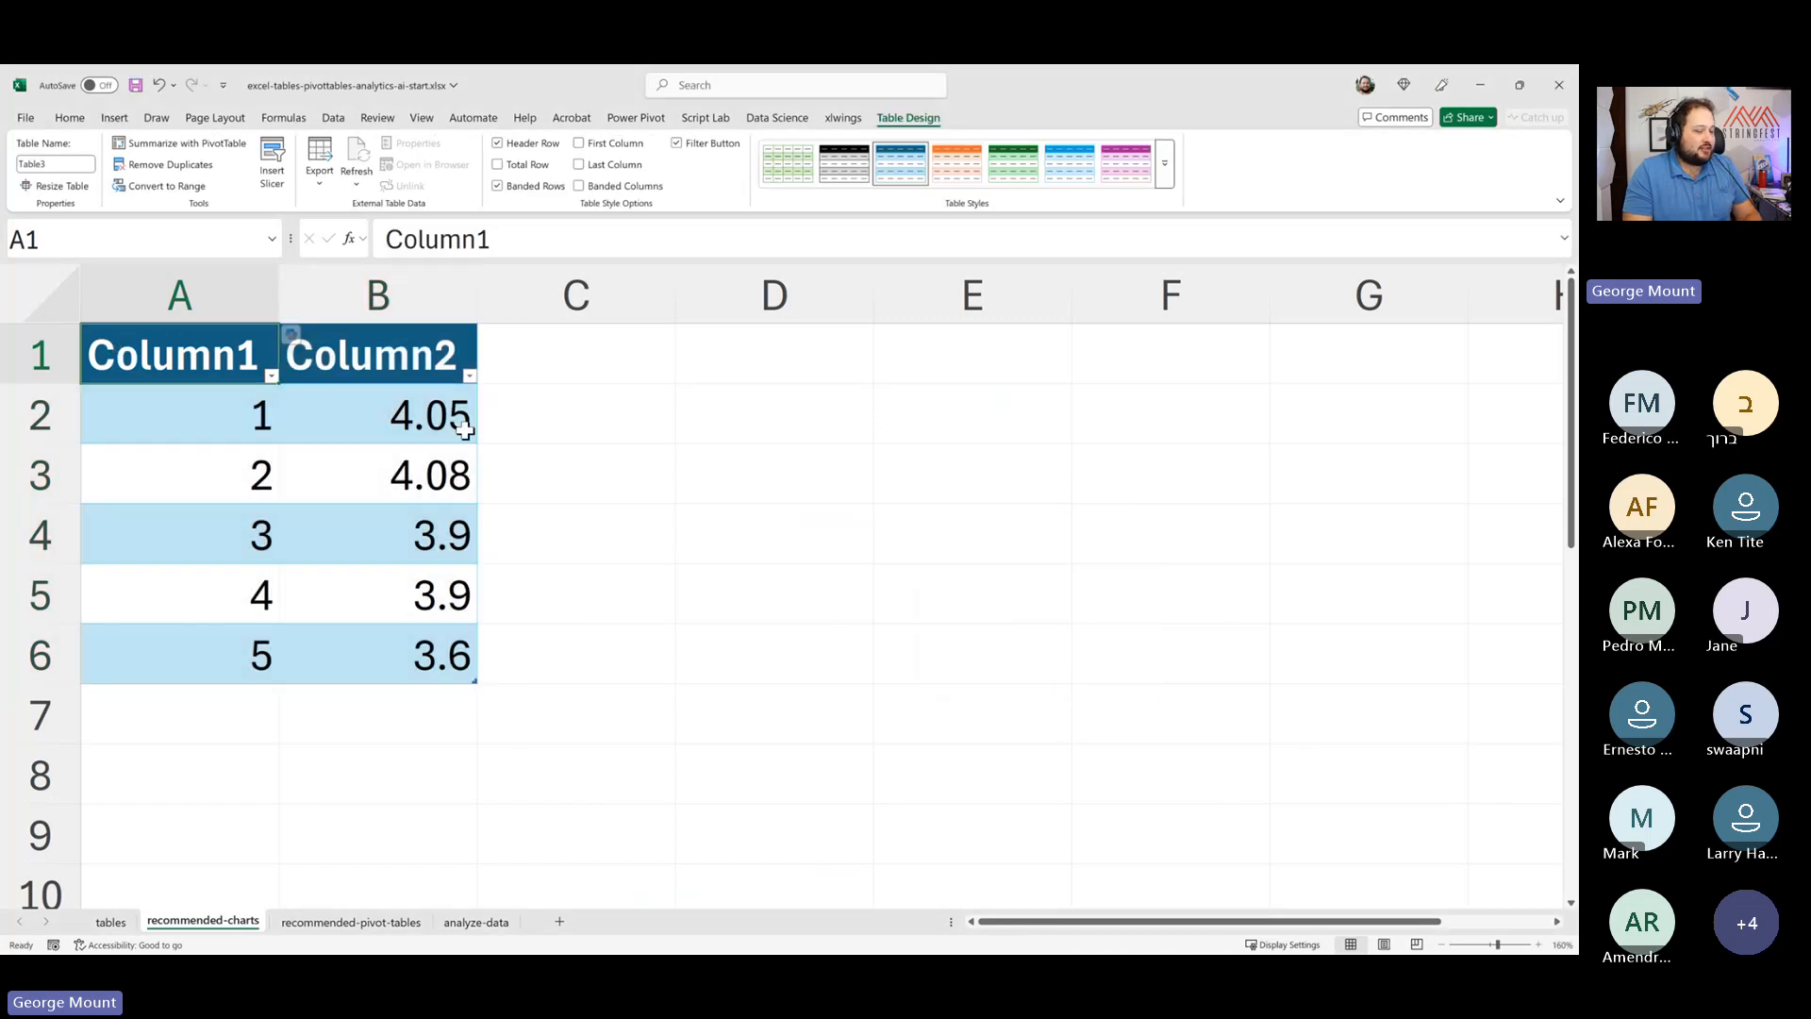
# - Rename the table's column headers to Region and Wait Time
pyautogui.write('Region')
pyautogui.press('Tab')
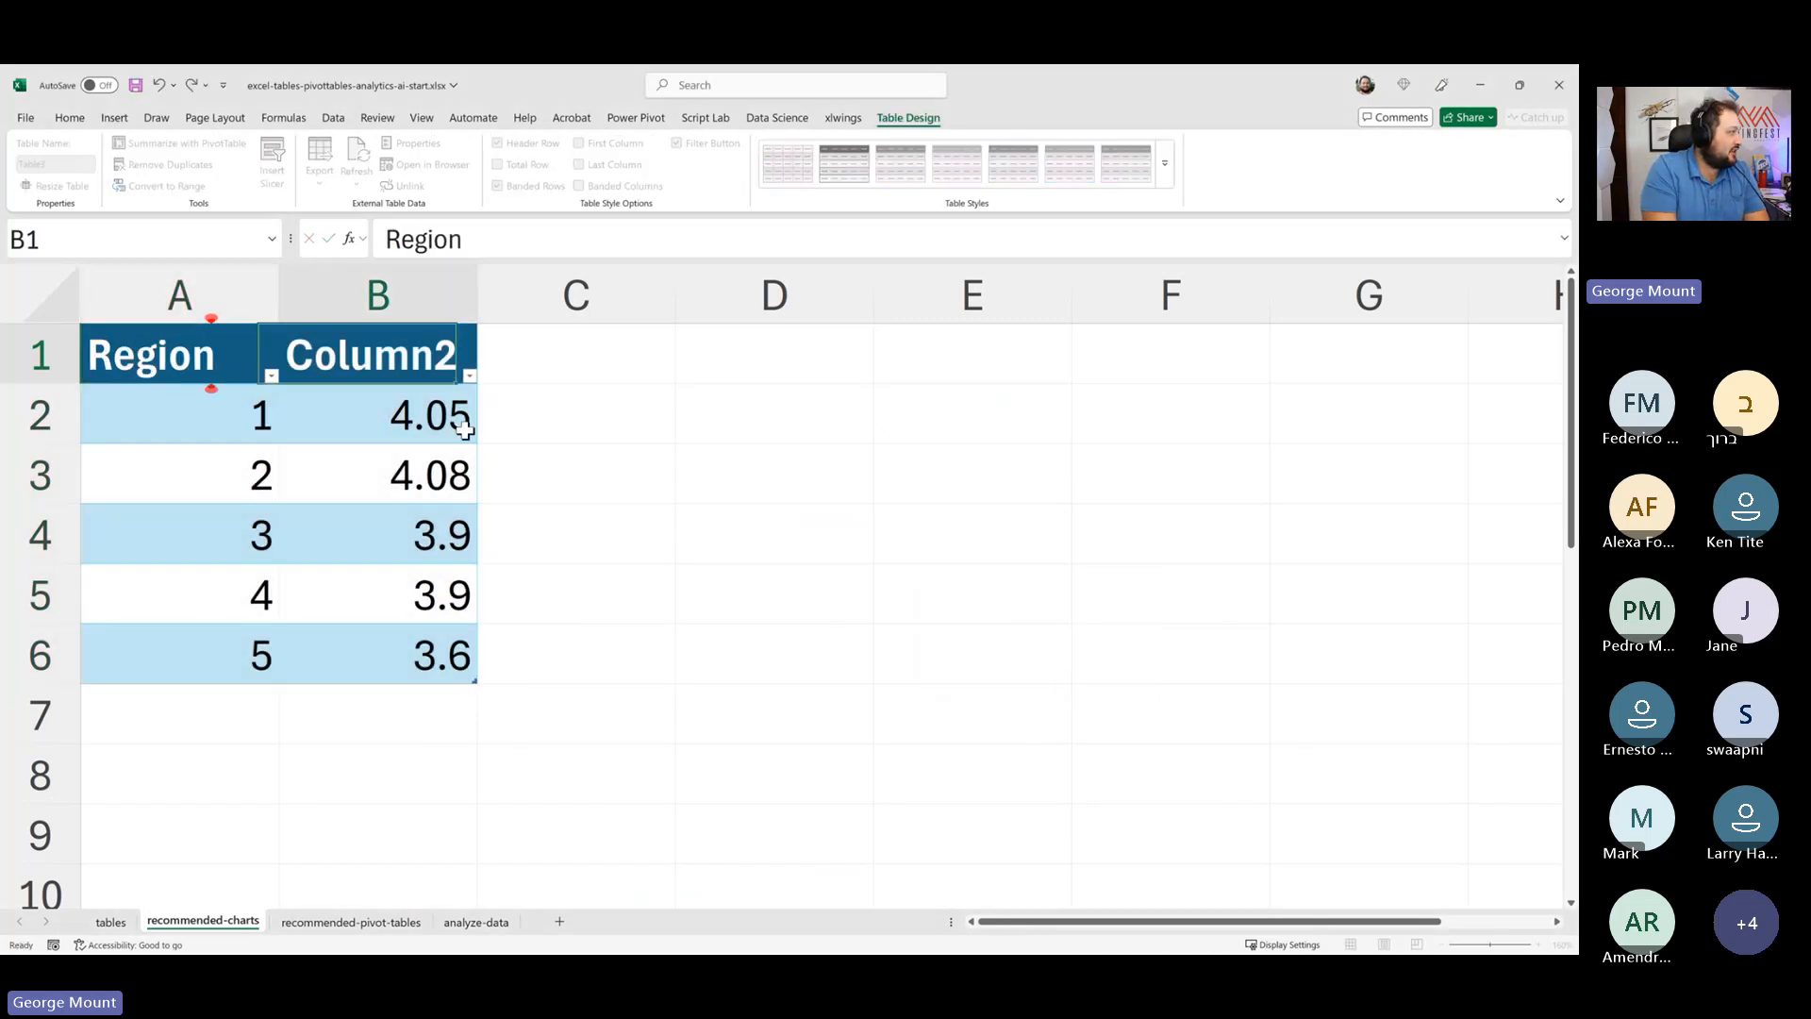
pyautogui.write('Wait Time')
pyautogui.press('Return')
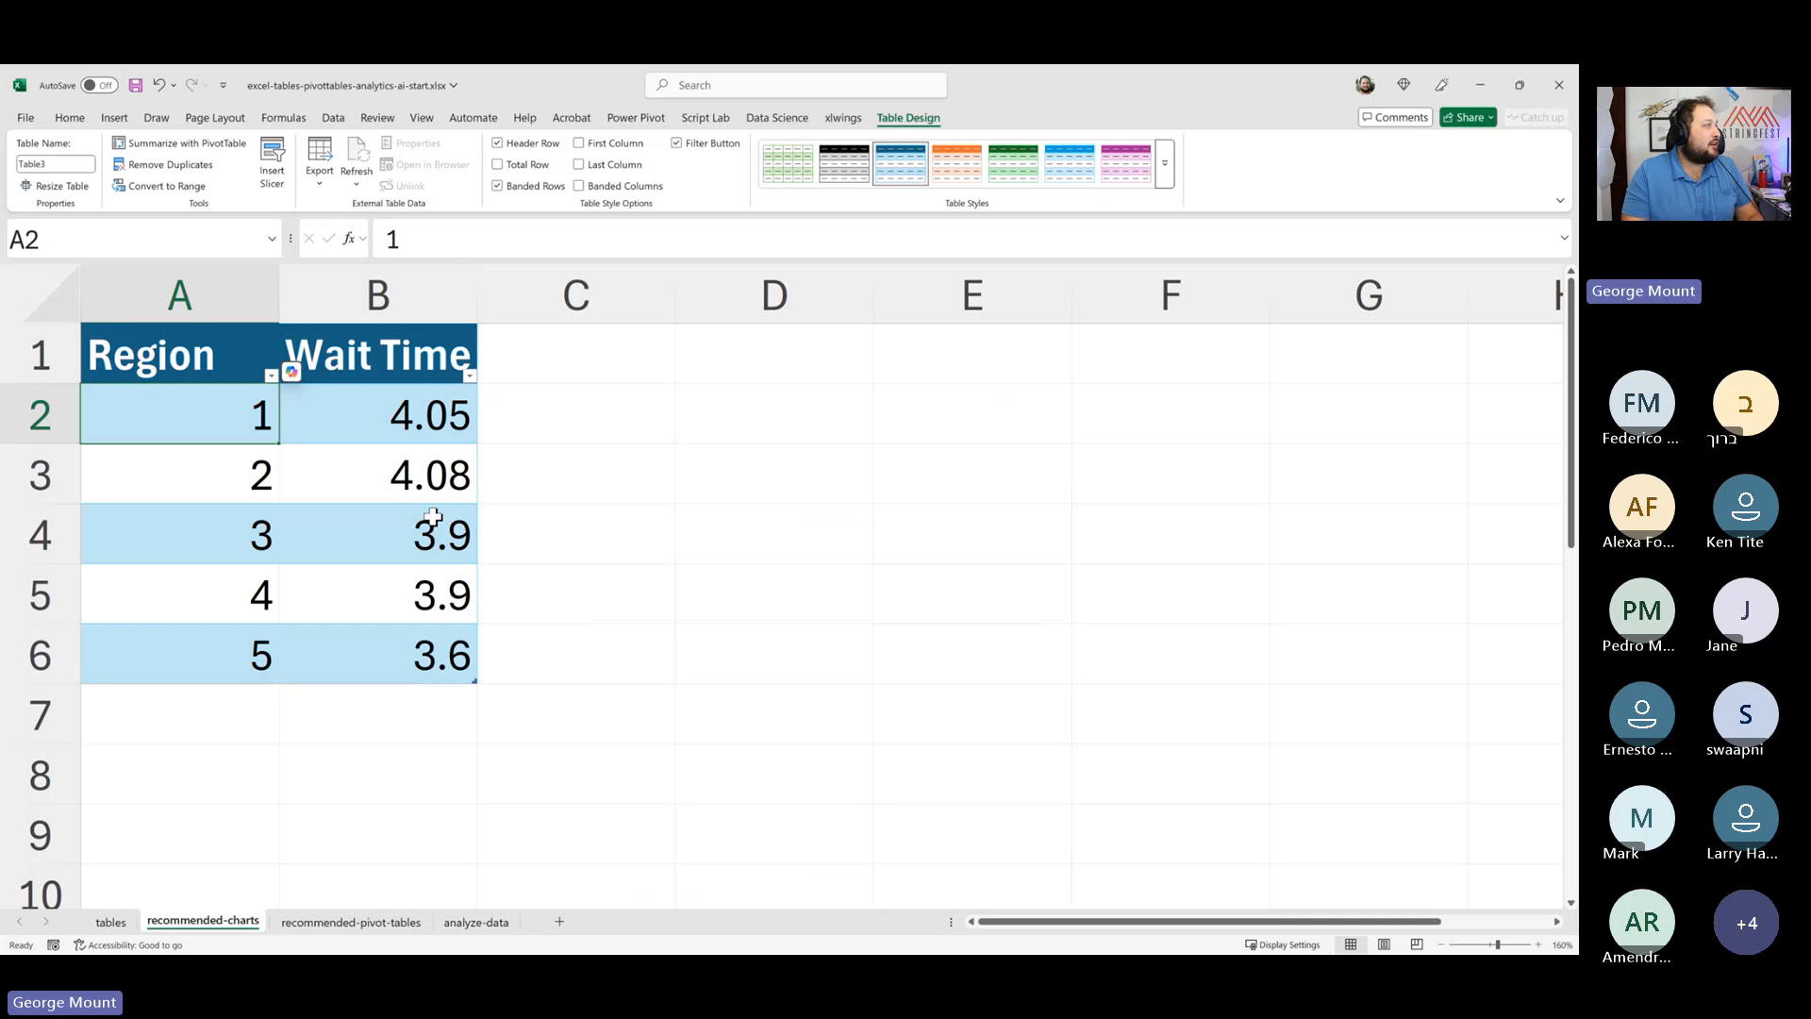
# - Browse the recommended charts for the table's data and insert the Line chart
pyautogui.click(114, 117)
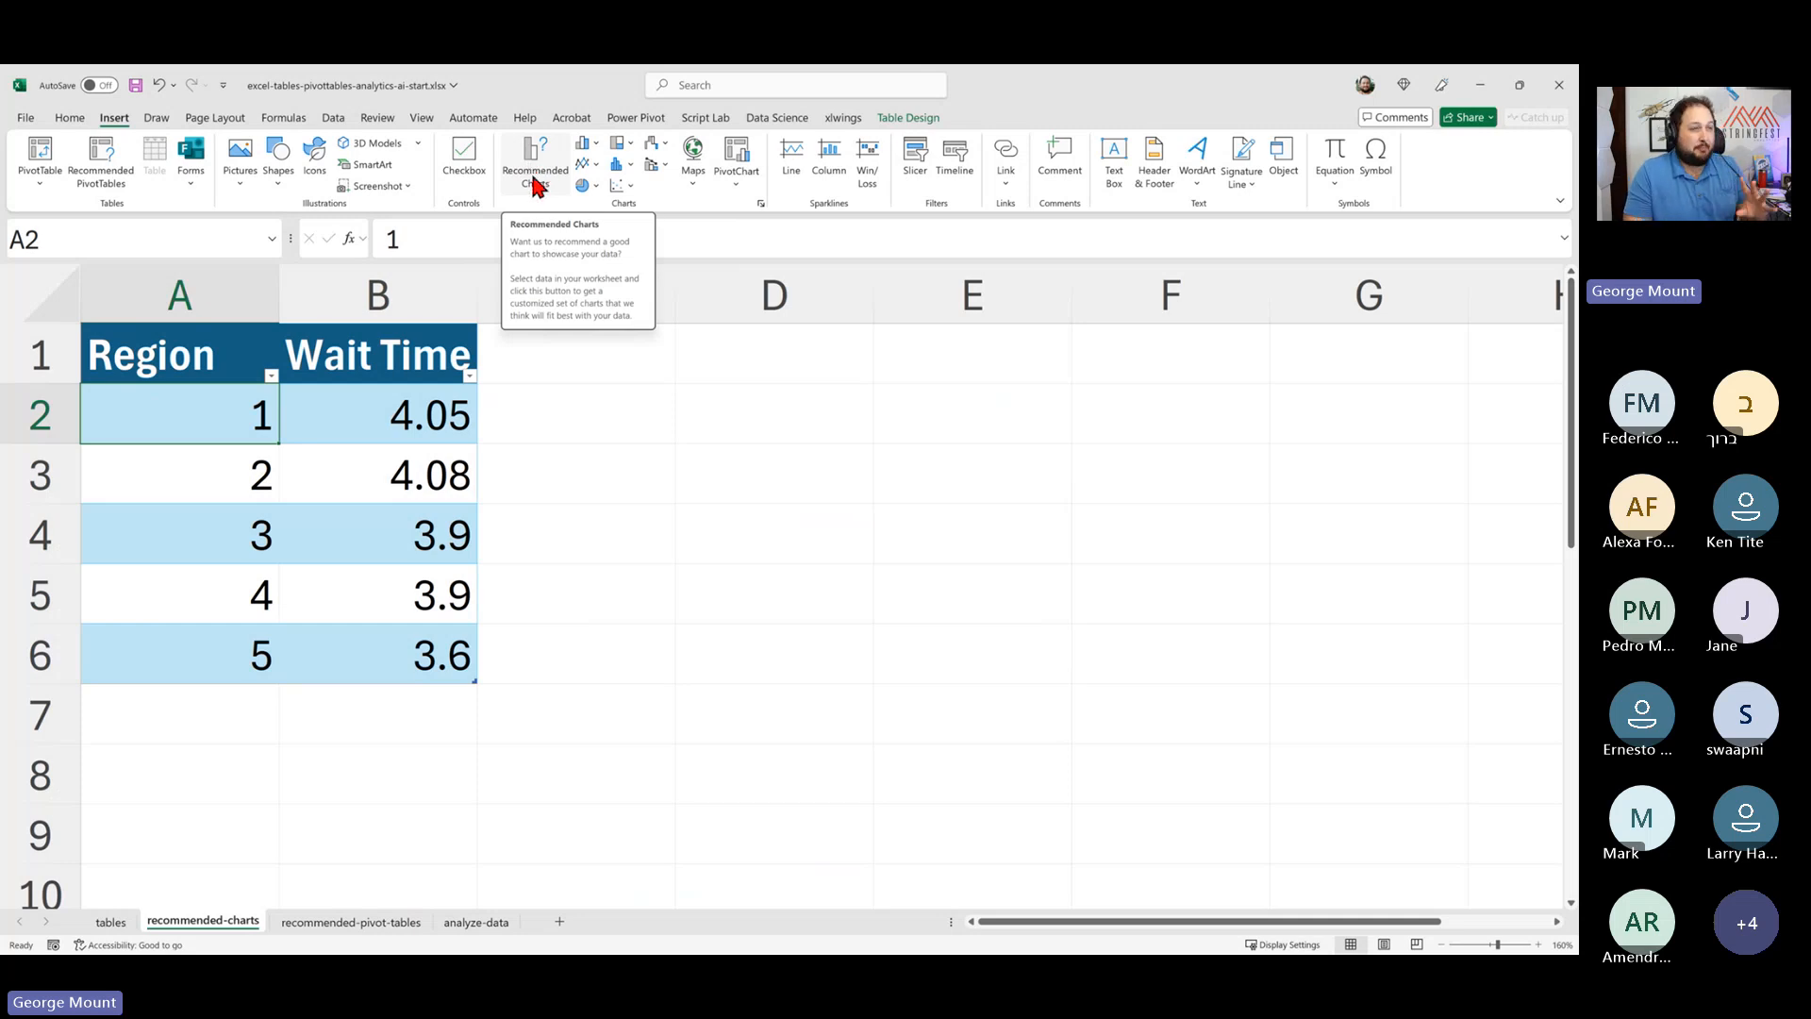
pyautogui.click(338, 412)
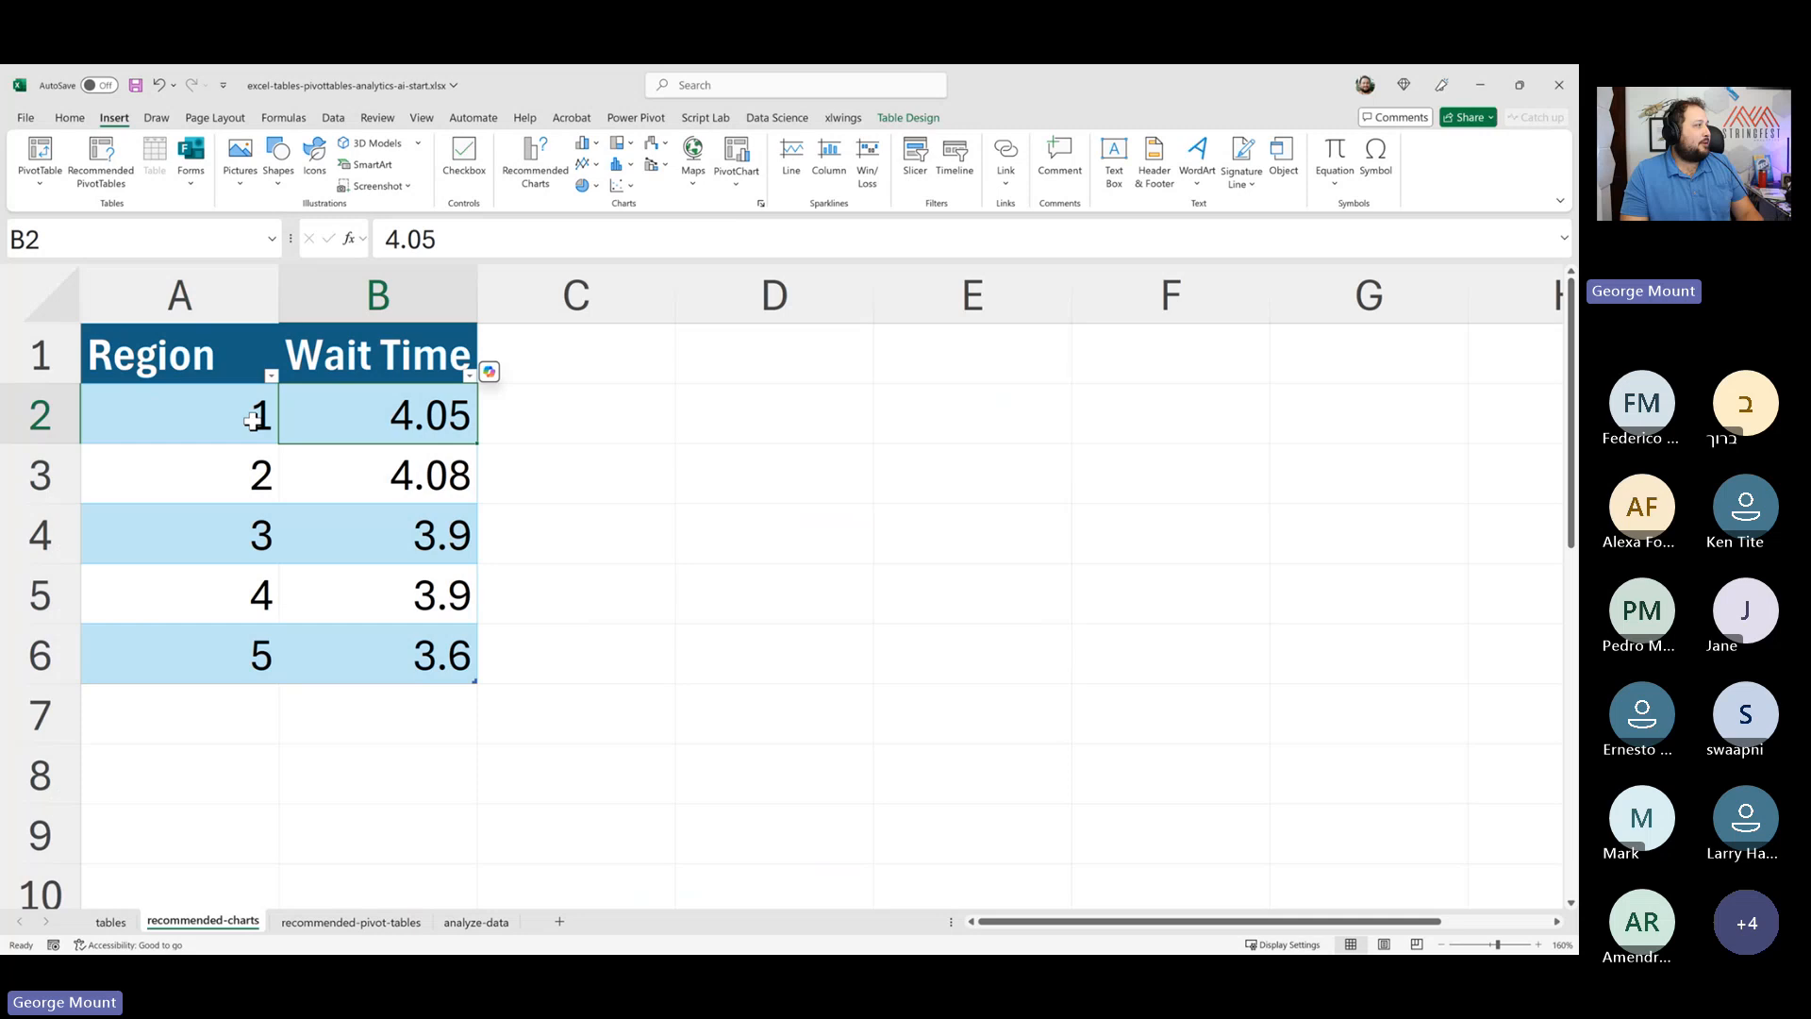
pyautogui.click(524, 154)
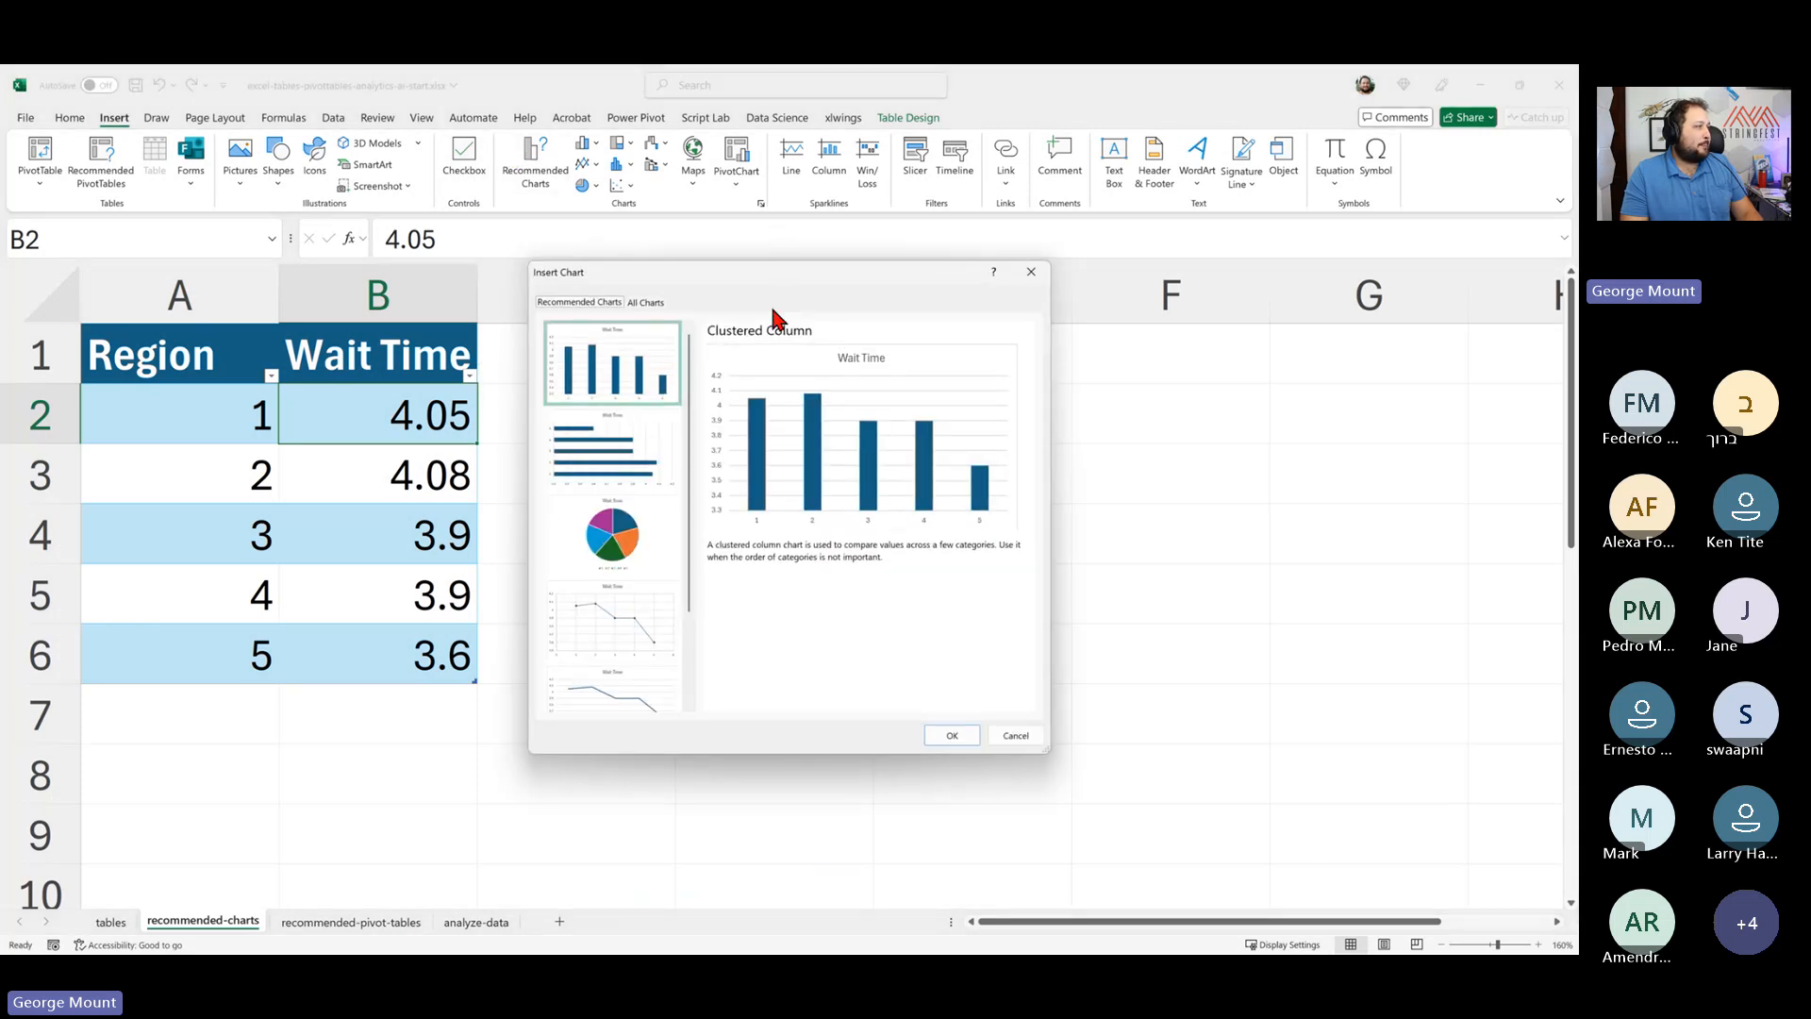
pyautogui.moveTo(776, 285); pyautogui.dragTo(764, 223)
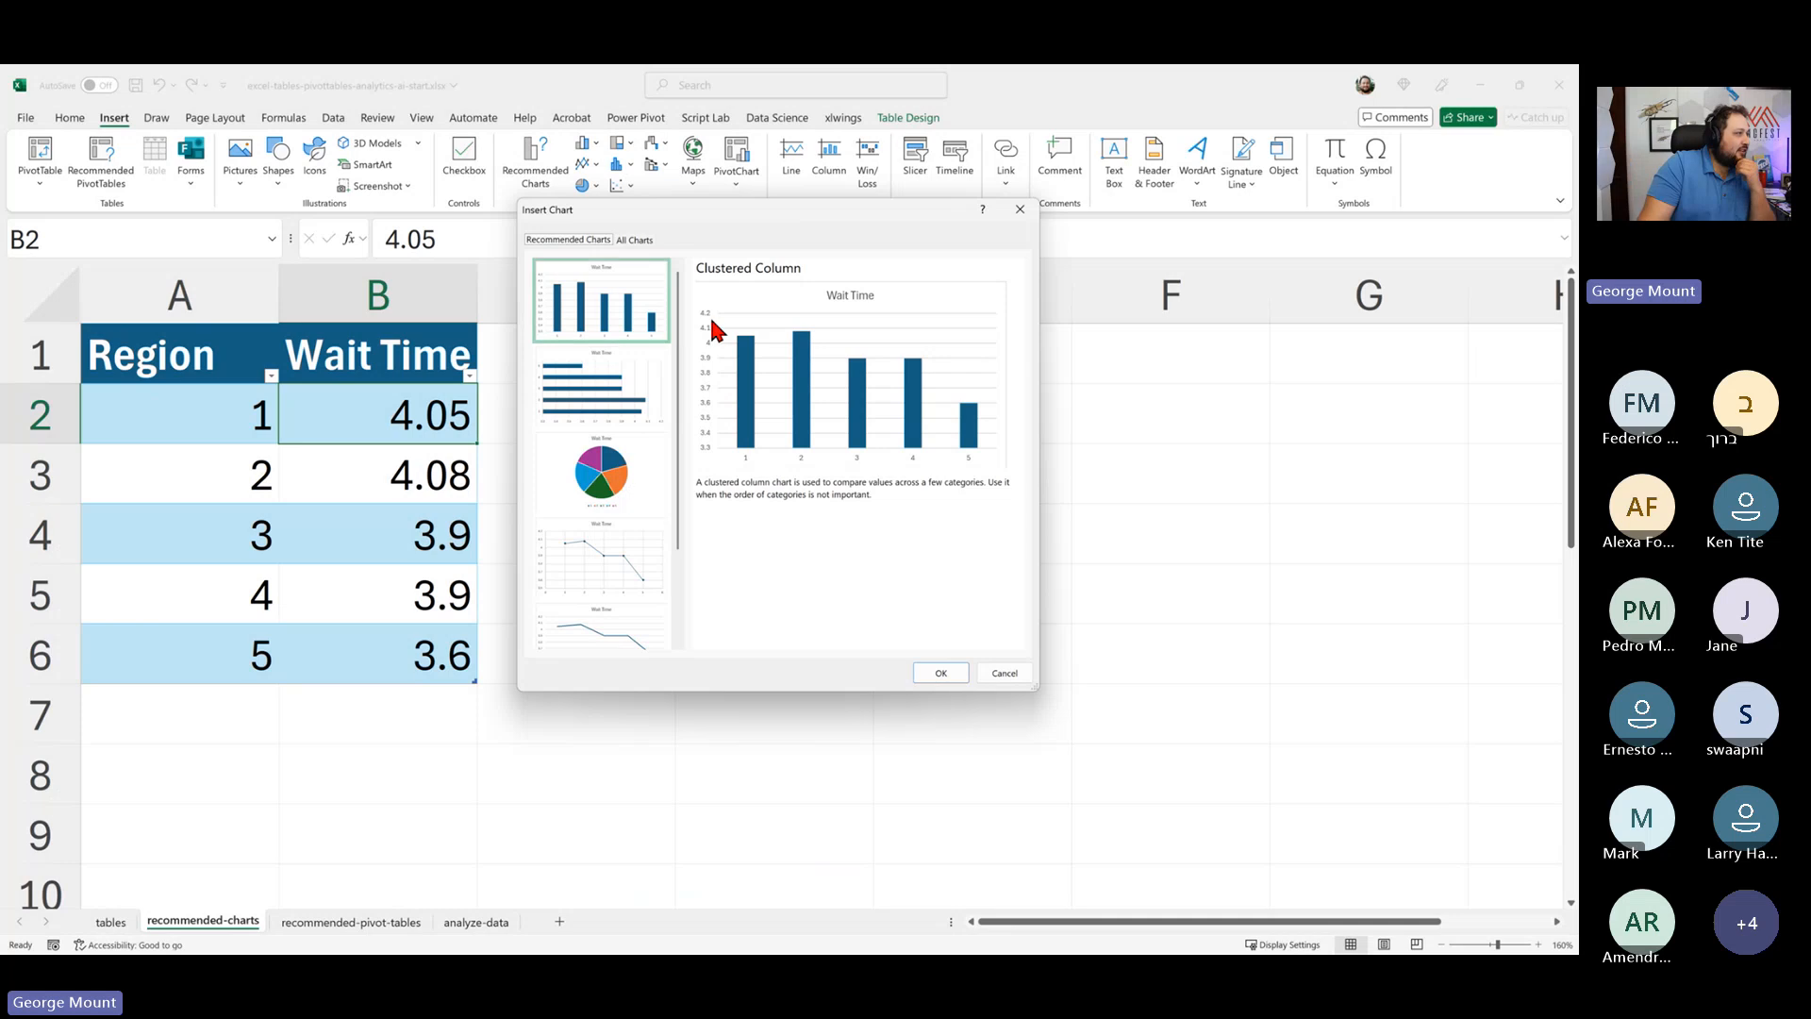
pyautogui.click(618, 331)
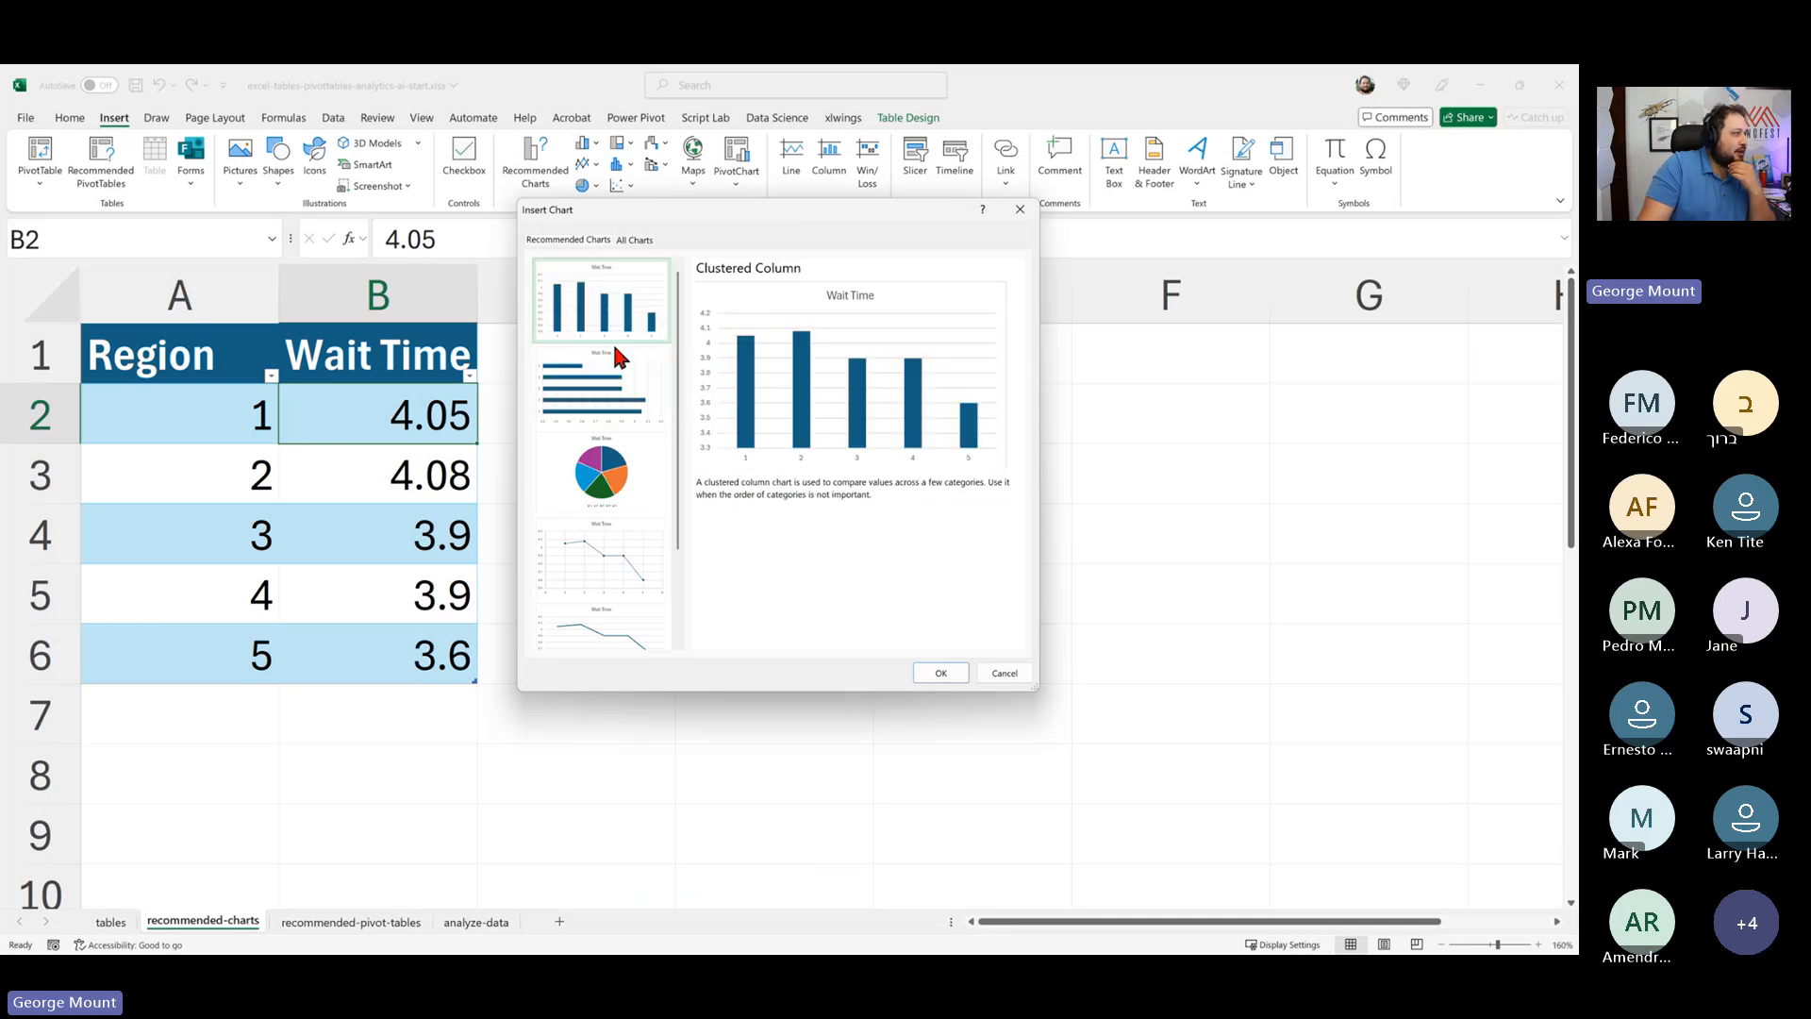
pyautogui.click(617, 396)
pyautogui.scroll(-2, 614, 393)
pyautogui.click(608, 370)
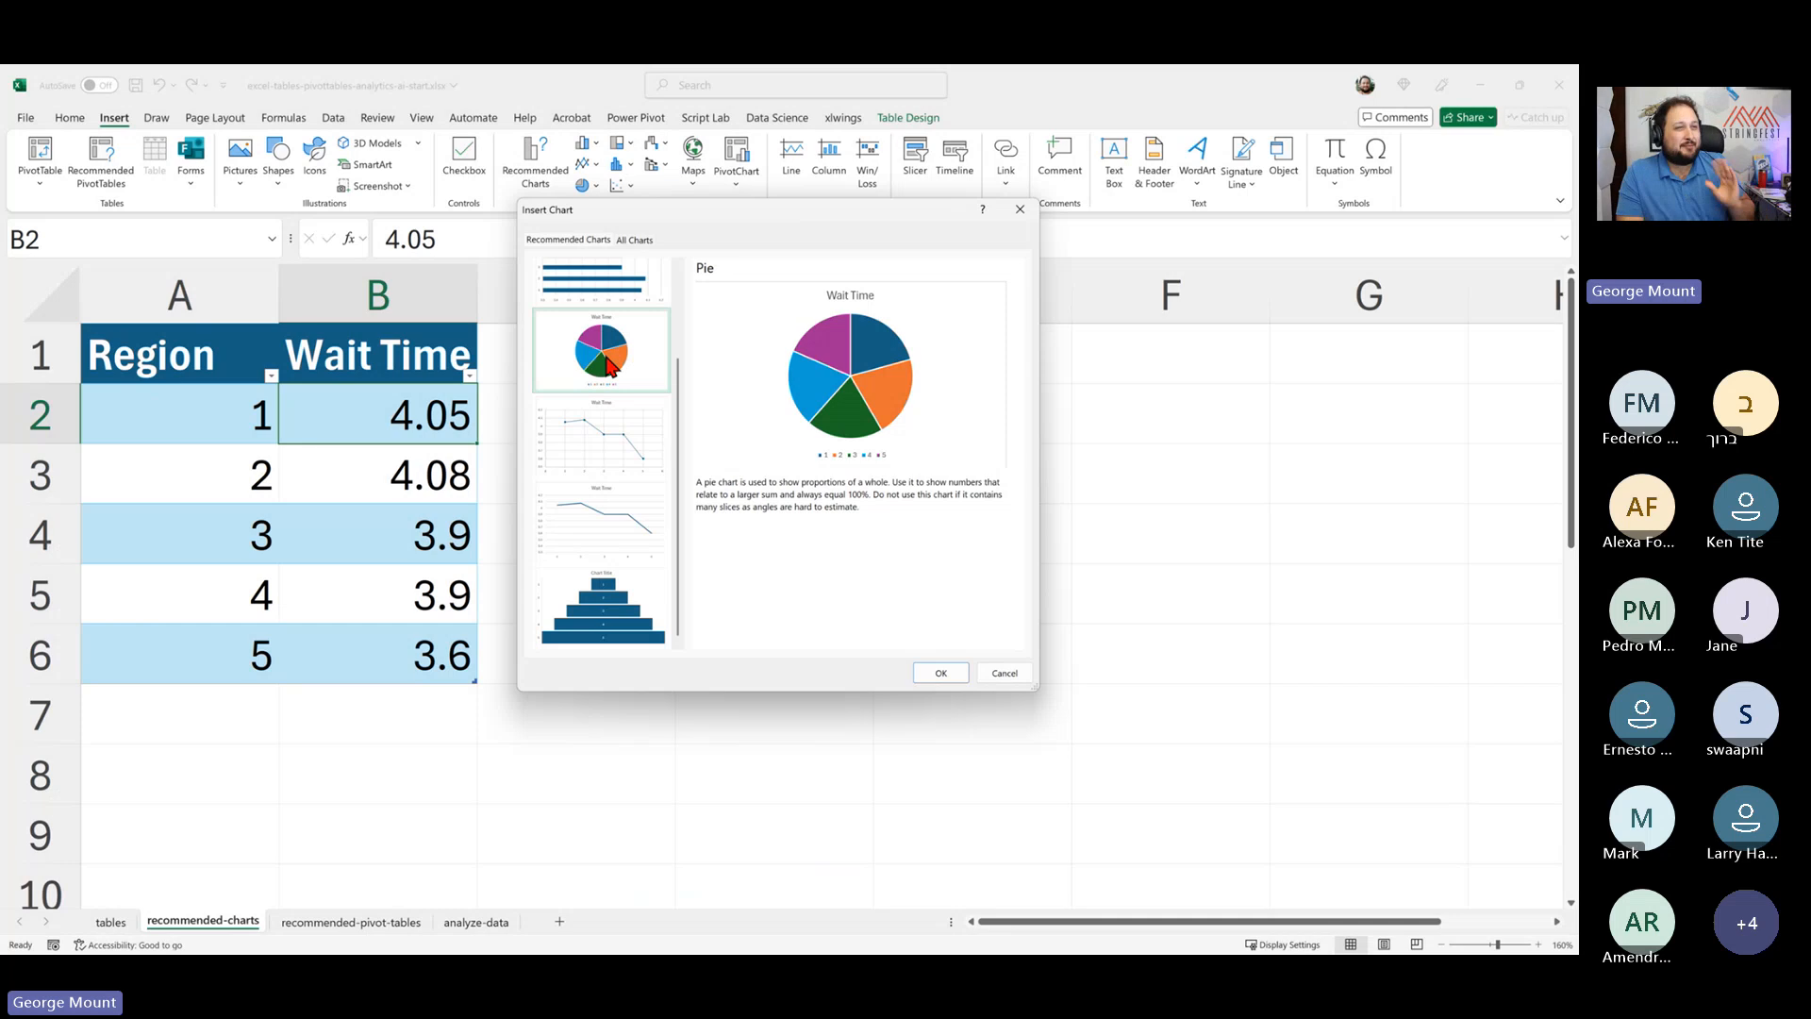
pyautogui.click(557, 453)
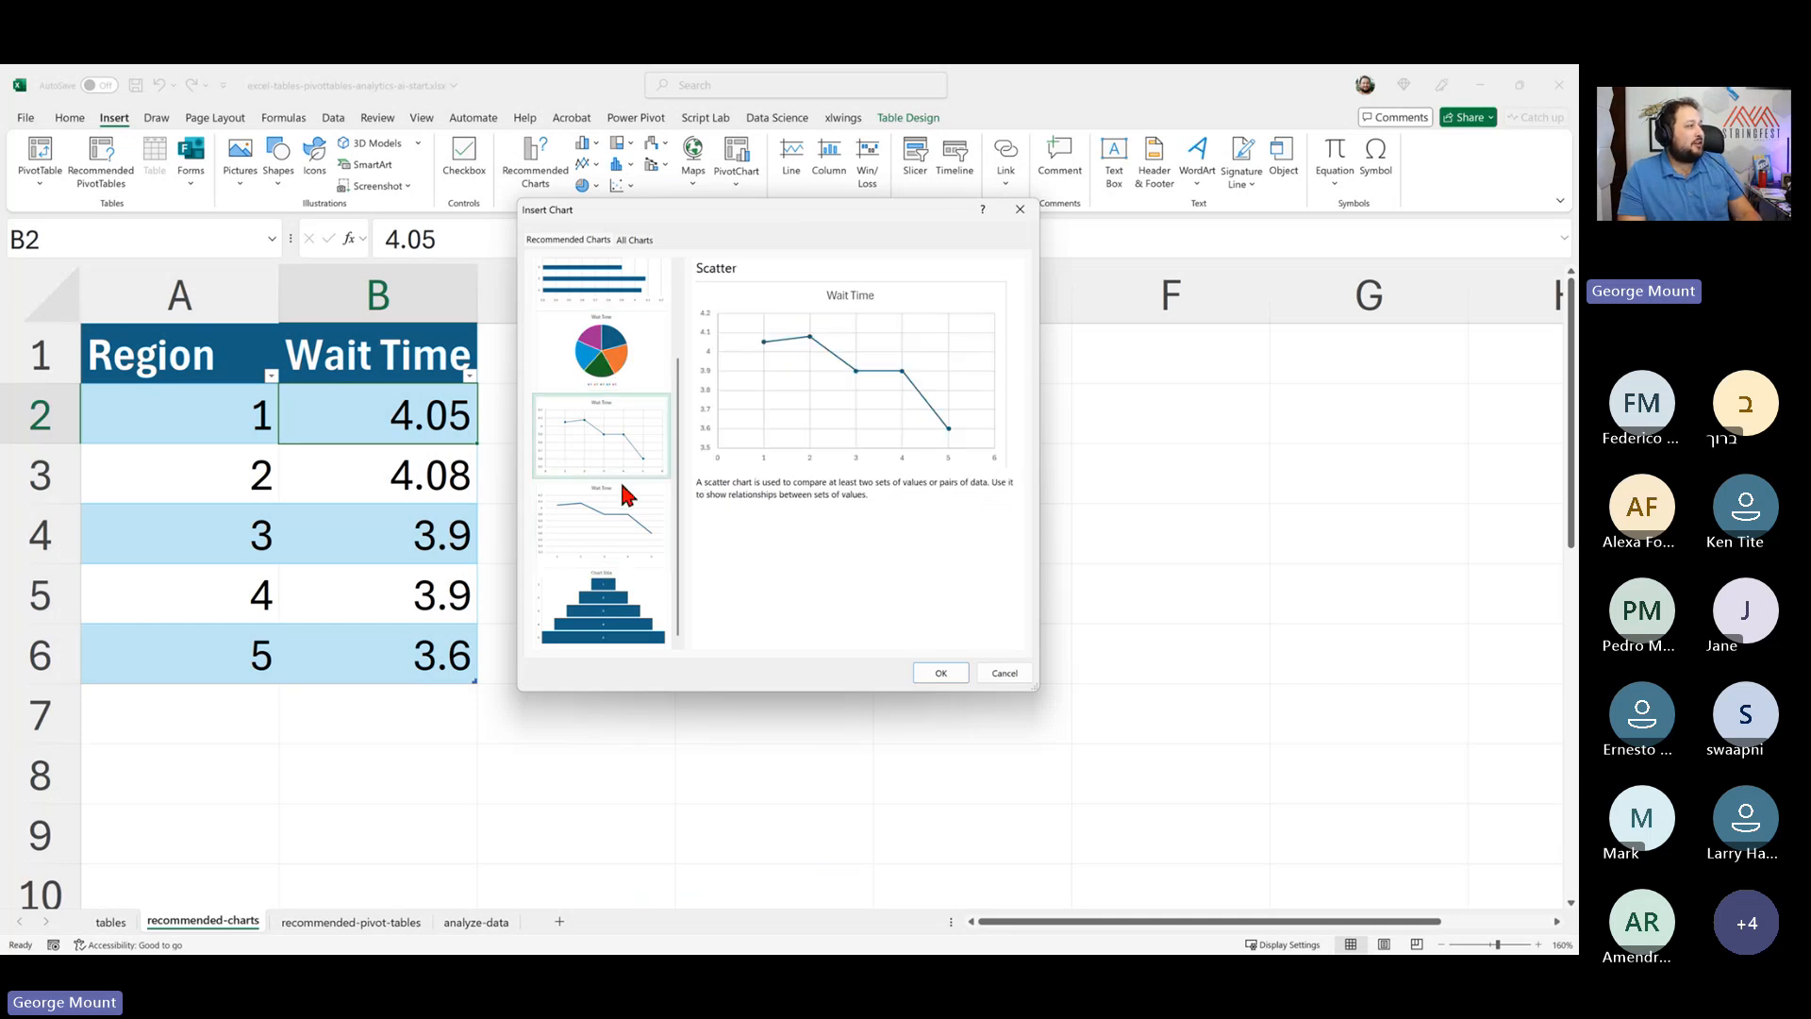
pyautogui.click(615, 519)
pyautogui.click(604, 451)
pyautogui.click(605, 529)
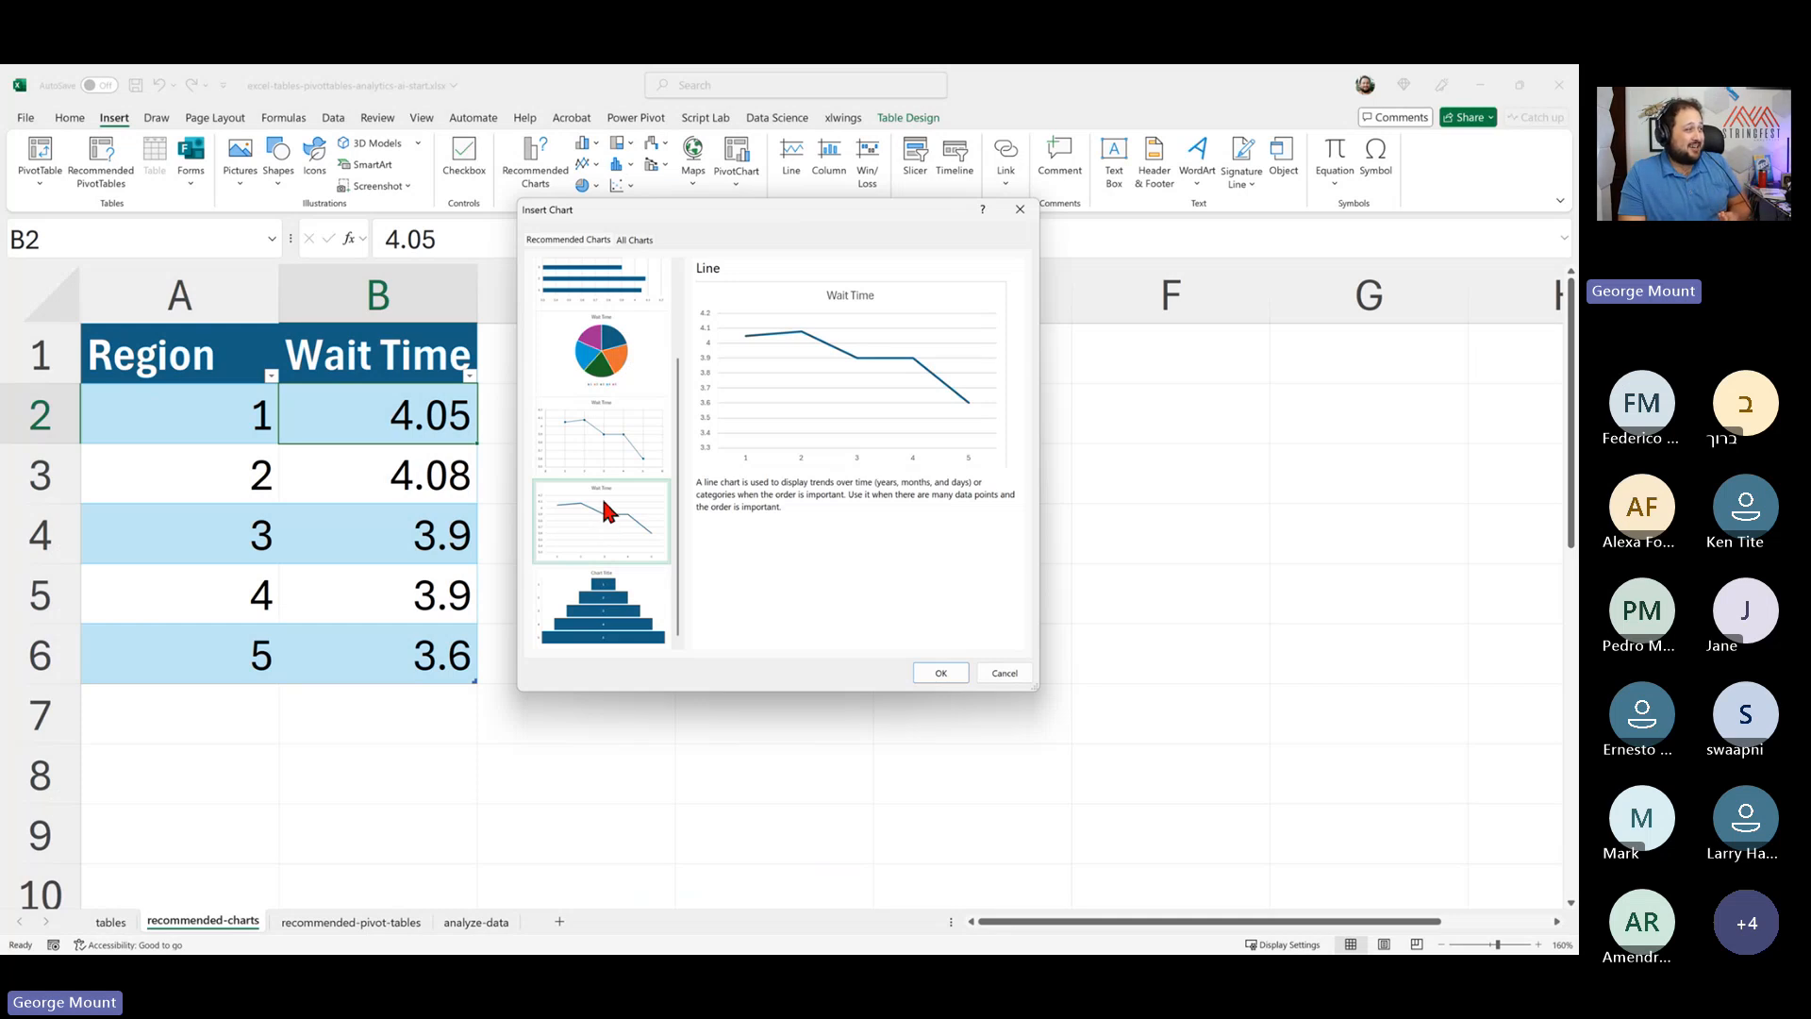
pyautogui.click(608, 456)
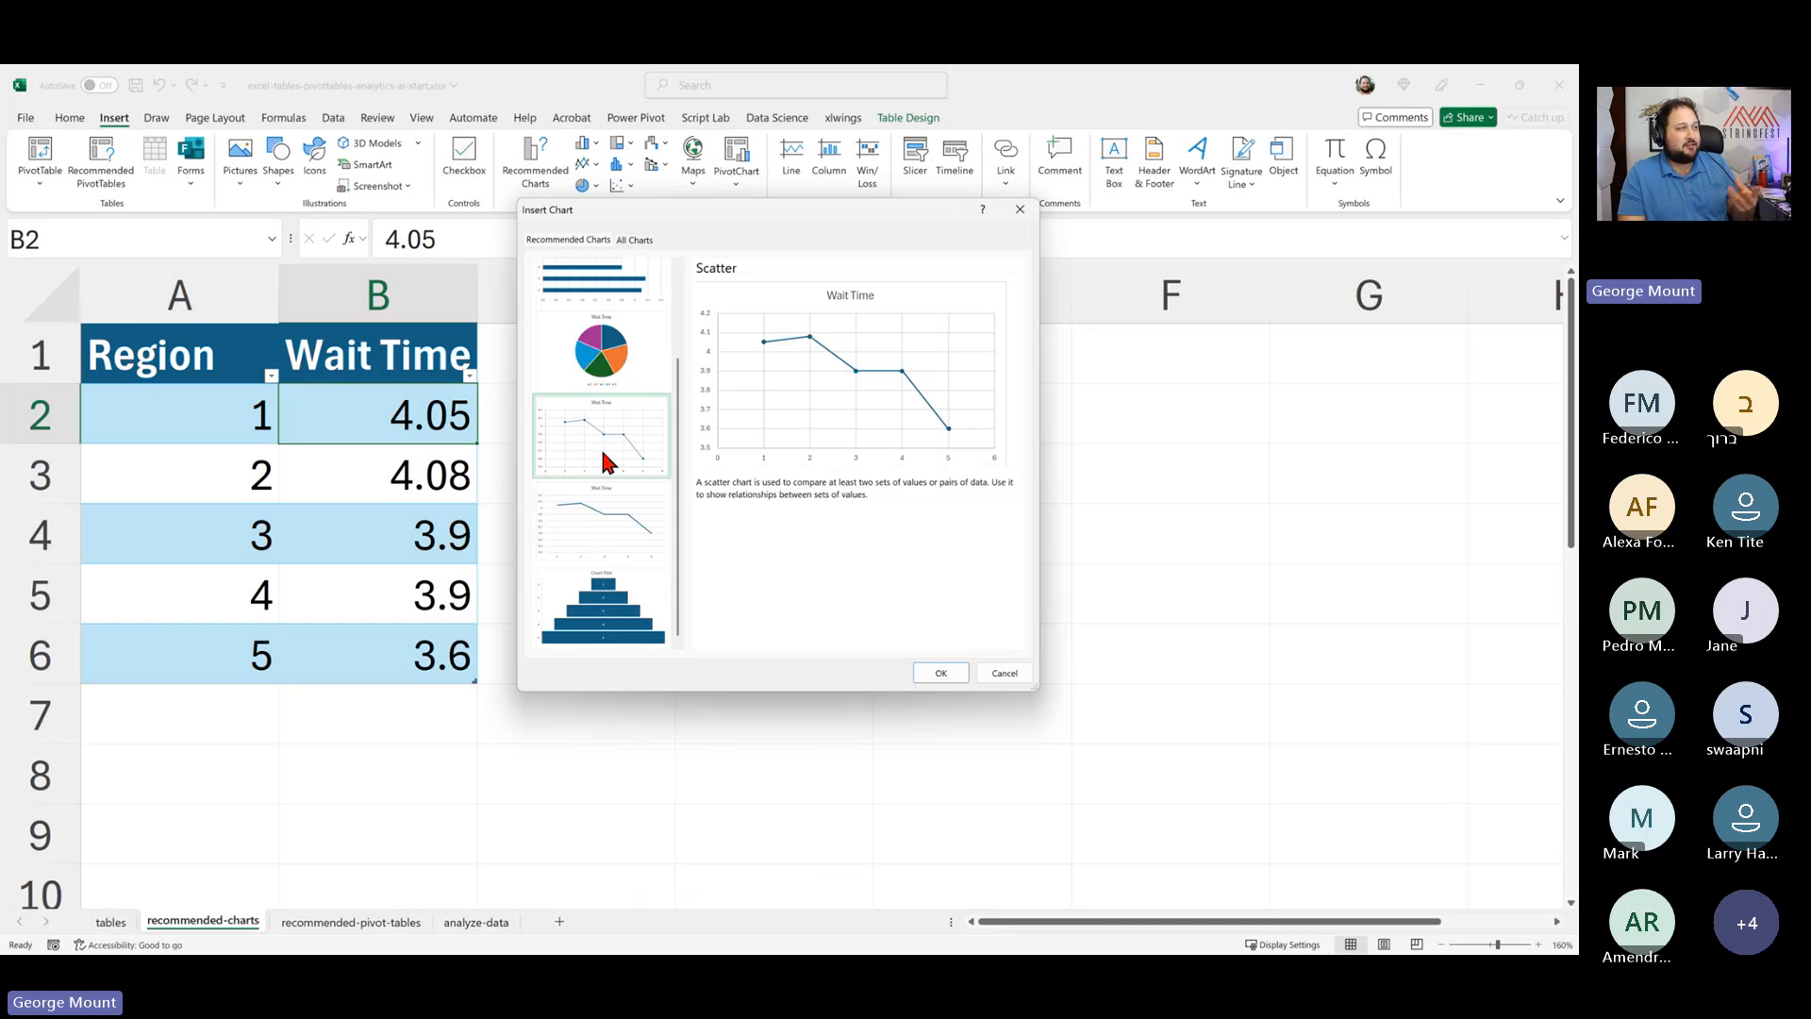
pyautogui.click(591, 552)
pyautogui.scroll(2, 590, 490)
pyautogui.click(586, 335)
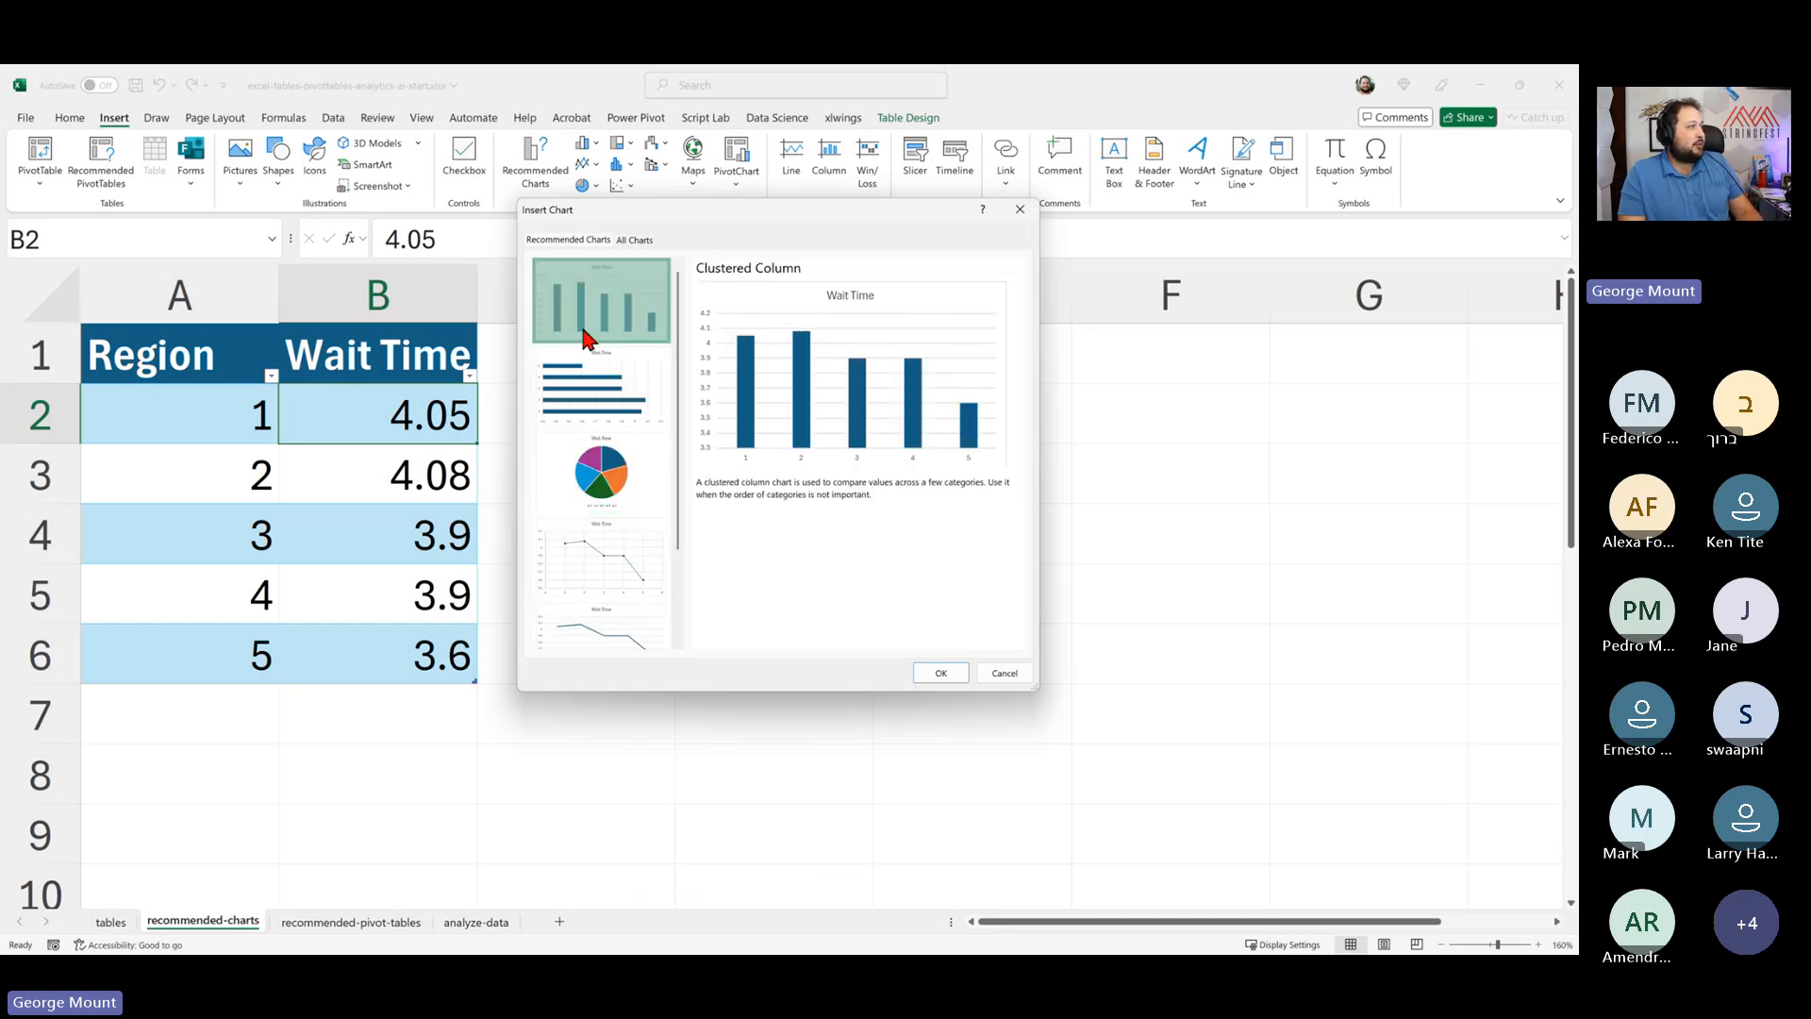
pyautogui.scroll(-2, 586, 335)
pyautogui.click(596, 429)
pyautogui.click(605, 535)
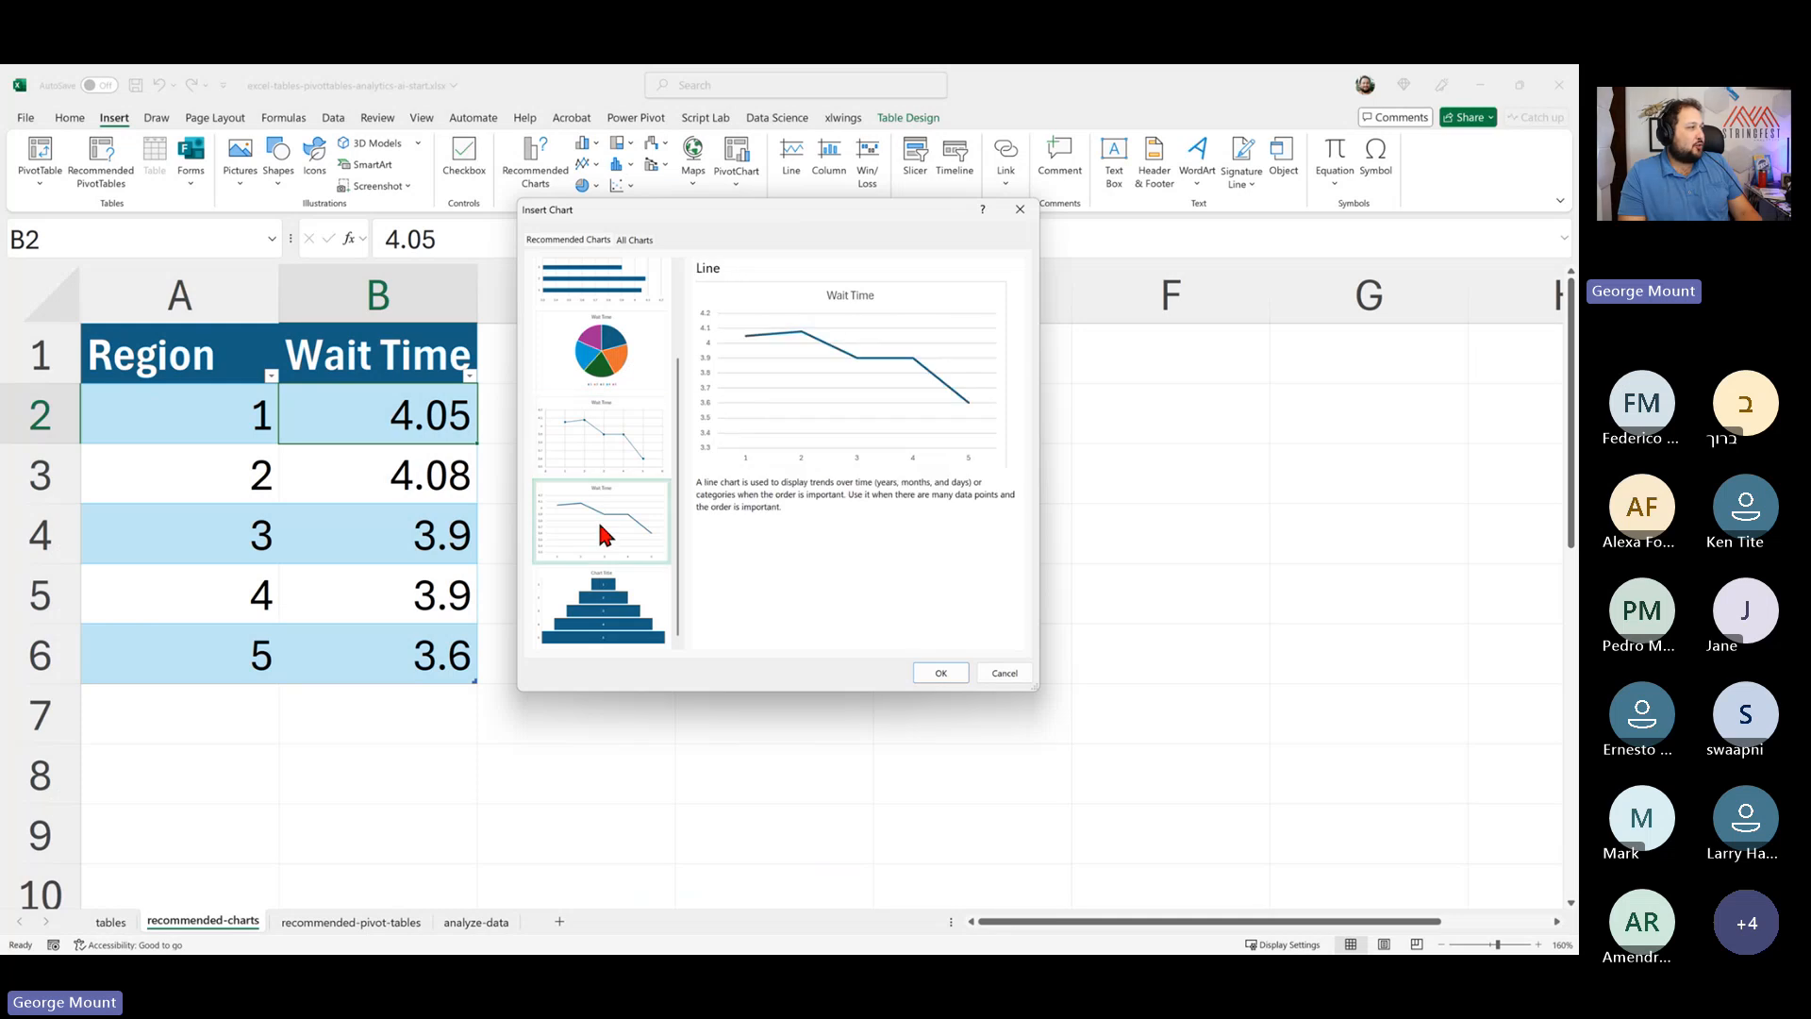
pyautogui.click(940, 673)
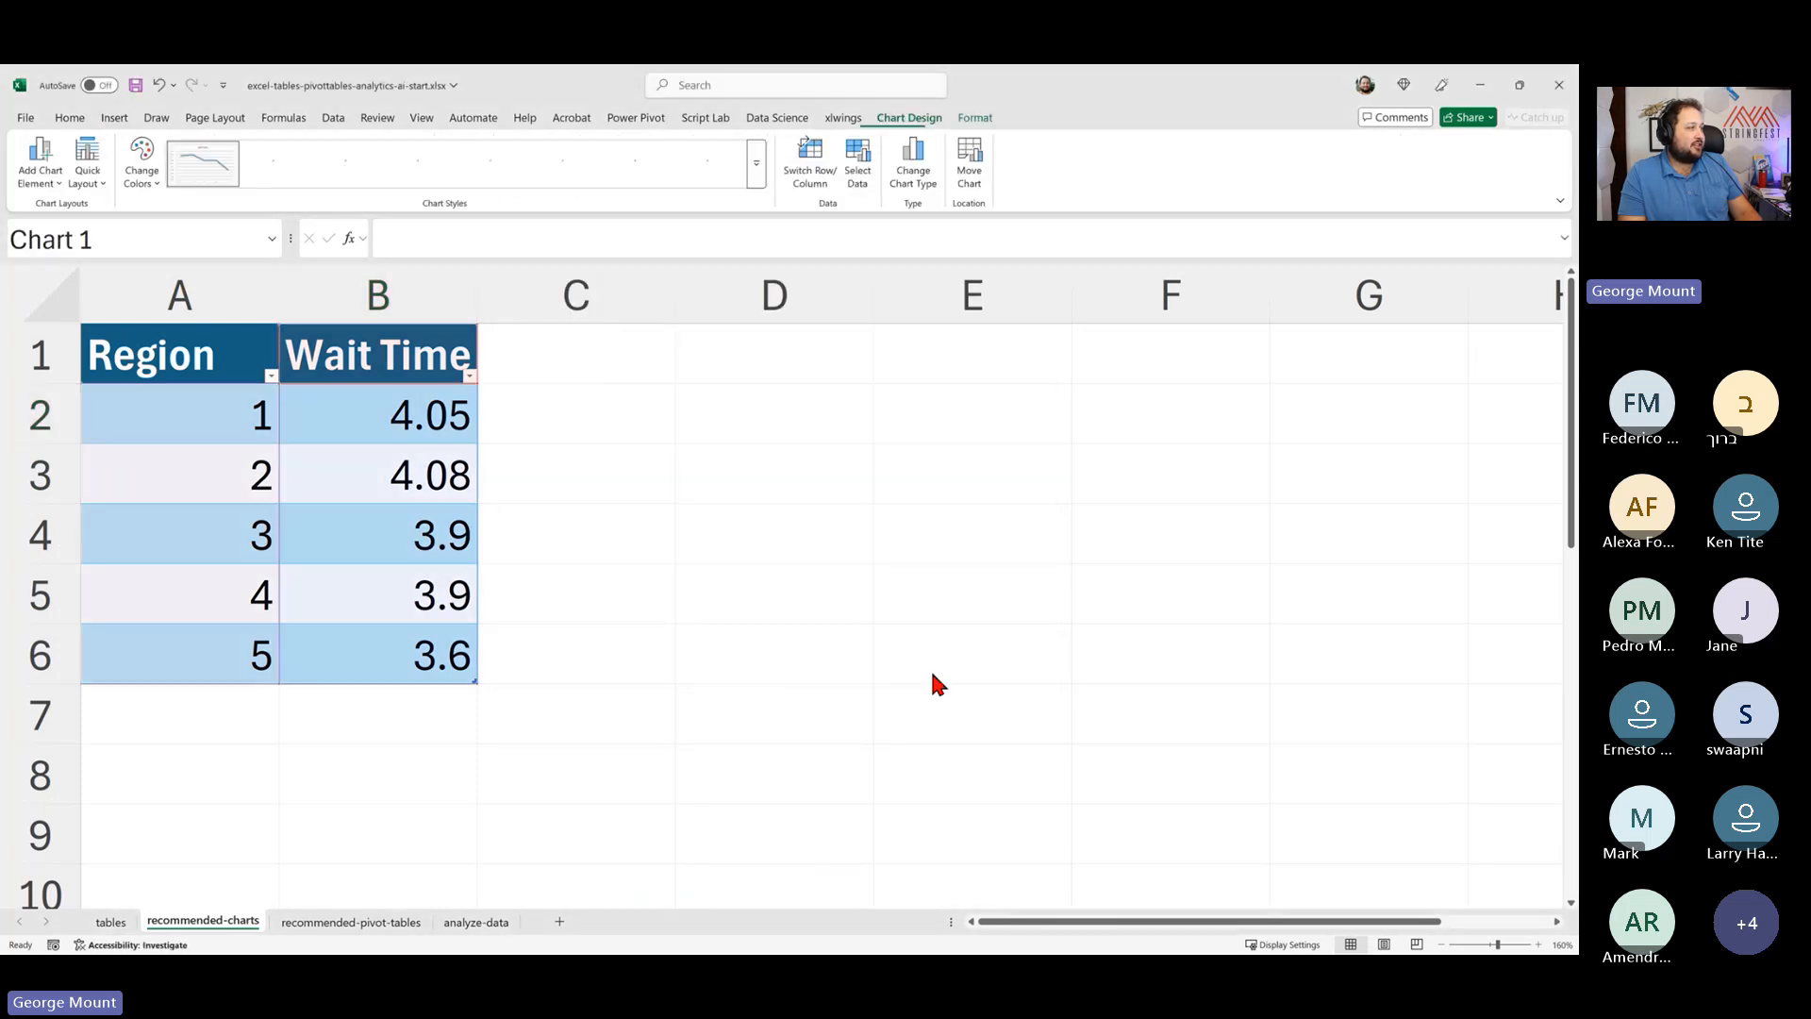
# - Move the line chart beside the table
pyautogui.moveTo(908, 472); pyautogui.dragTo(1018, 362)
pyautogui.click(372, 509)
pyautogui.click(170, 453)
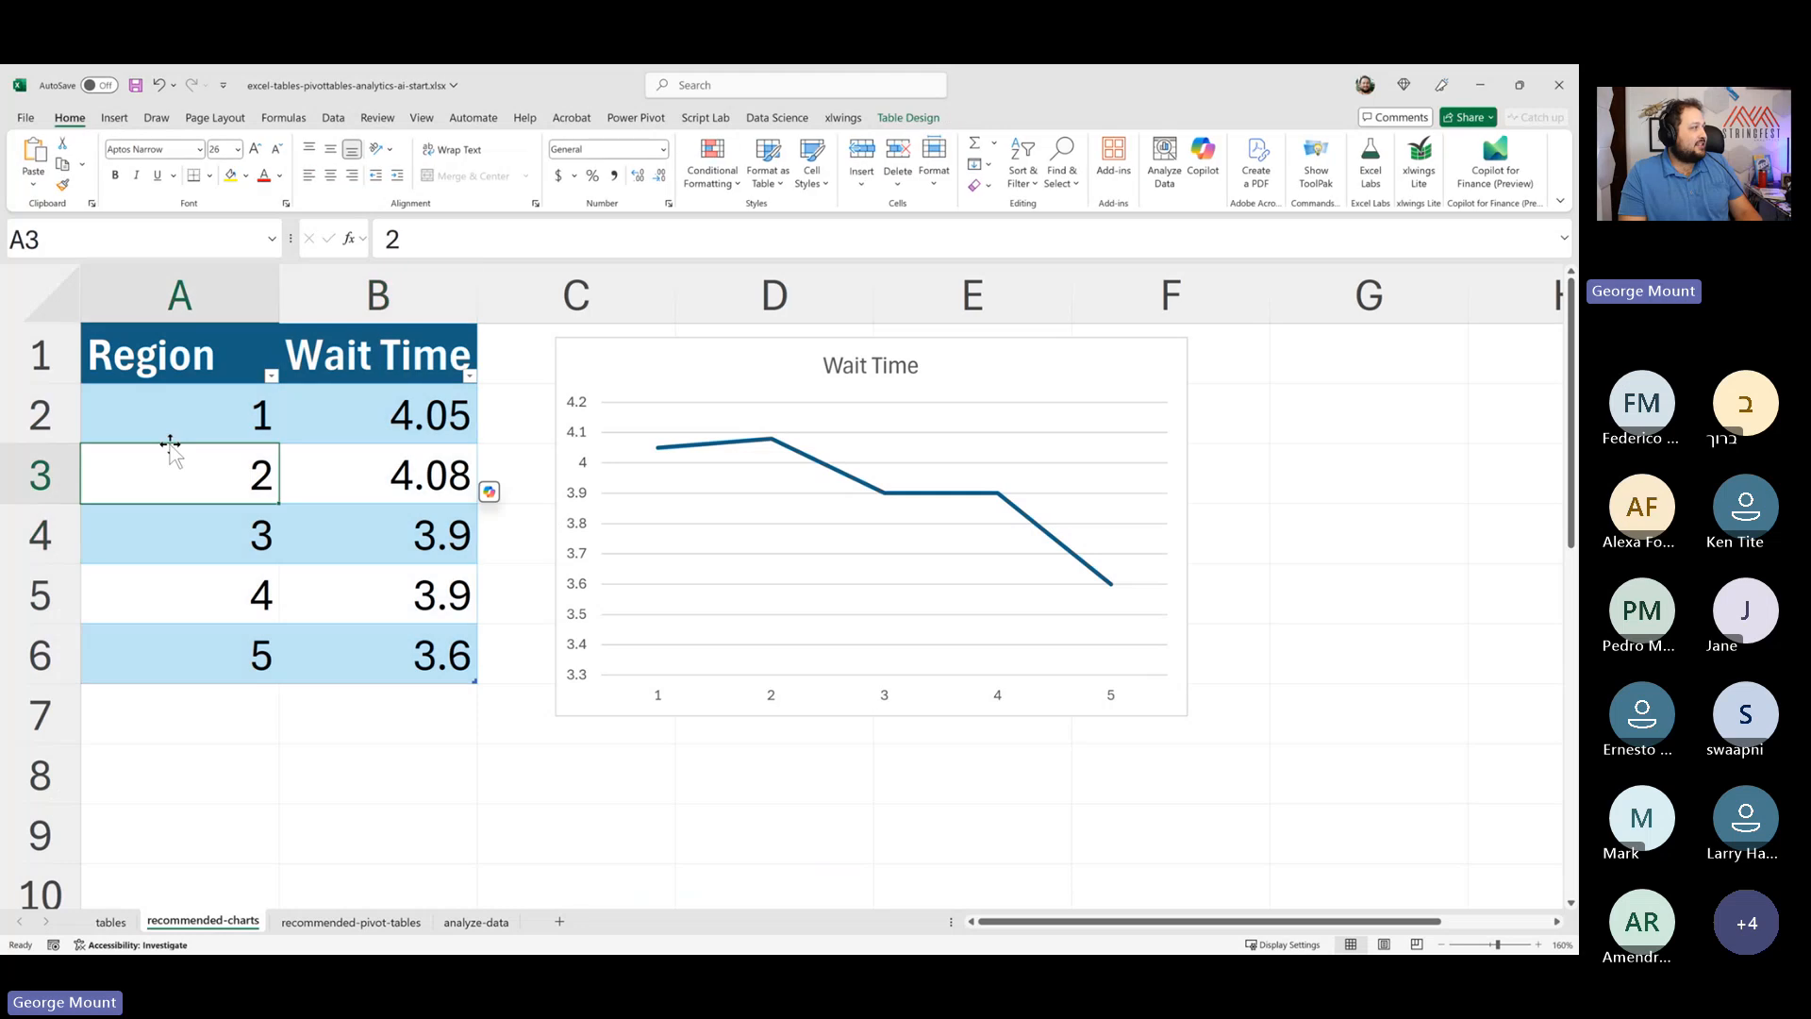
# - Replace the Region values with Cleveland, Buffalo, Detroit, Pittsburgh and Columbus
pyautogui.click(178, 423)
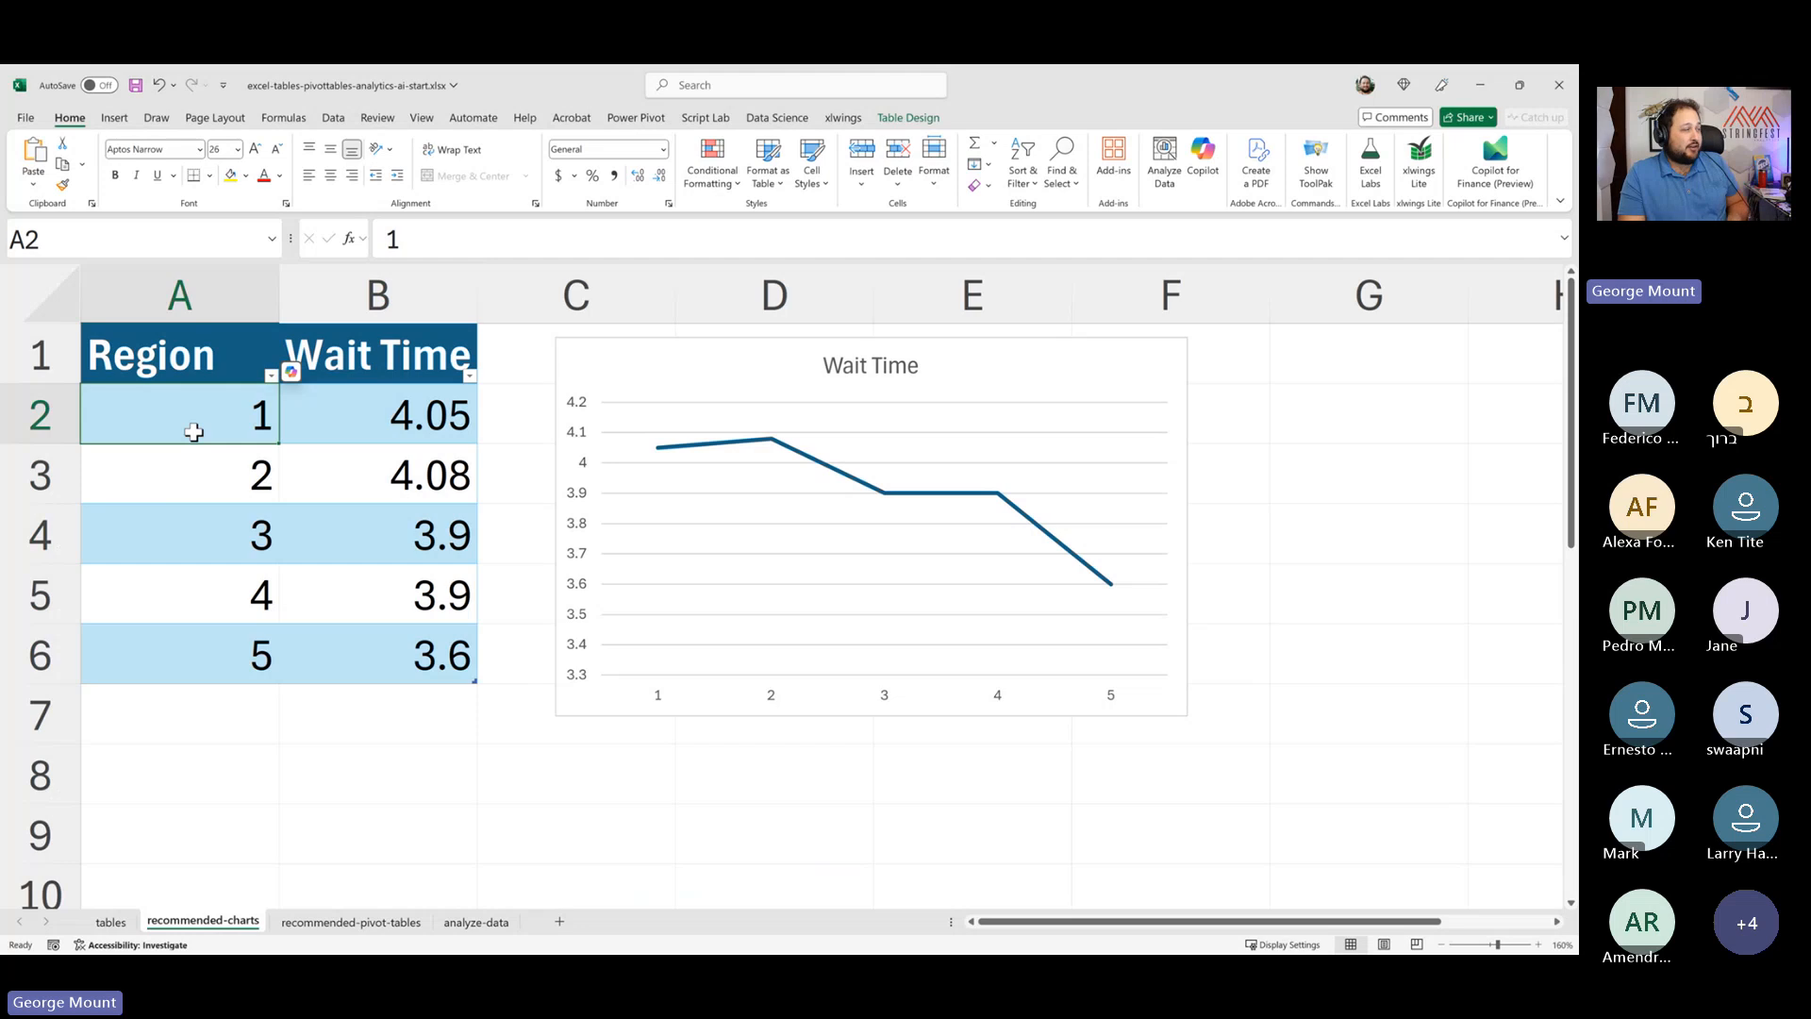
pyautogui.moveTo(187, 429)
pyautogui.mouseDown()
pyautogui.moveTo(190, 478)
pyautogui.moveTo(182, 416)
pyautogui.mouseUp()
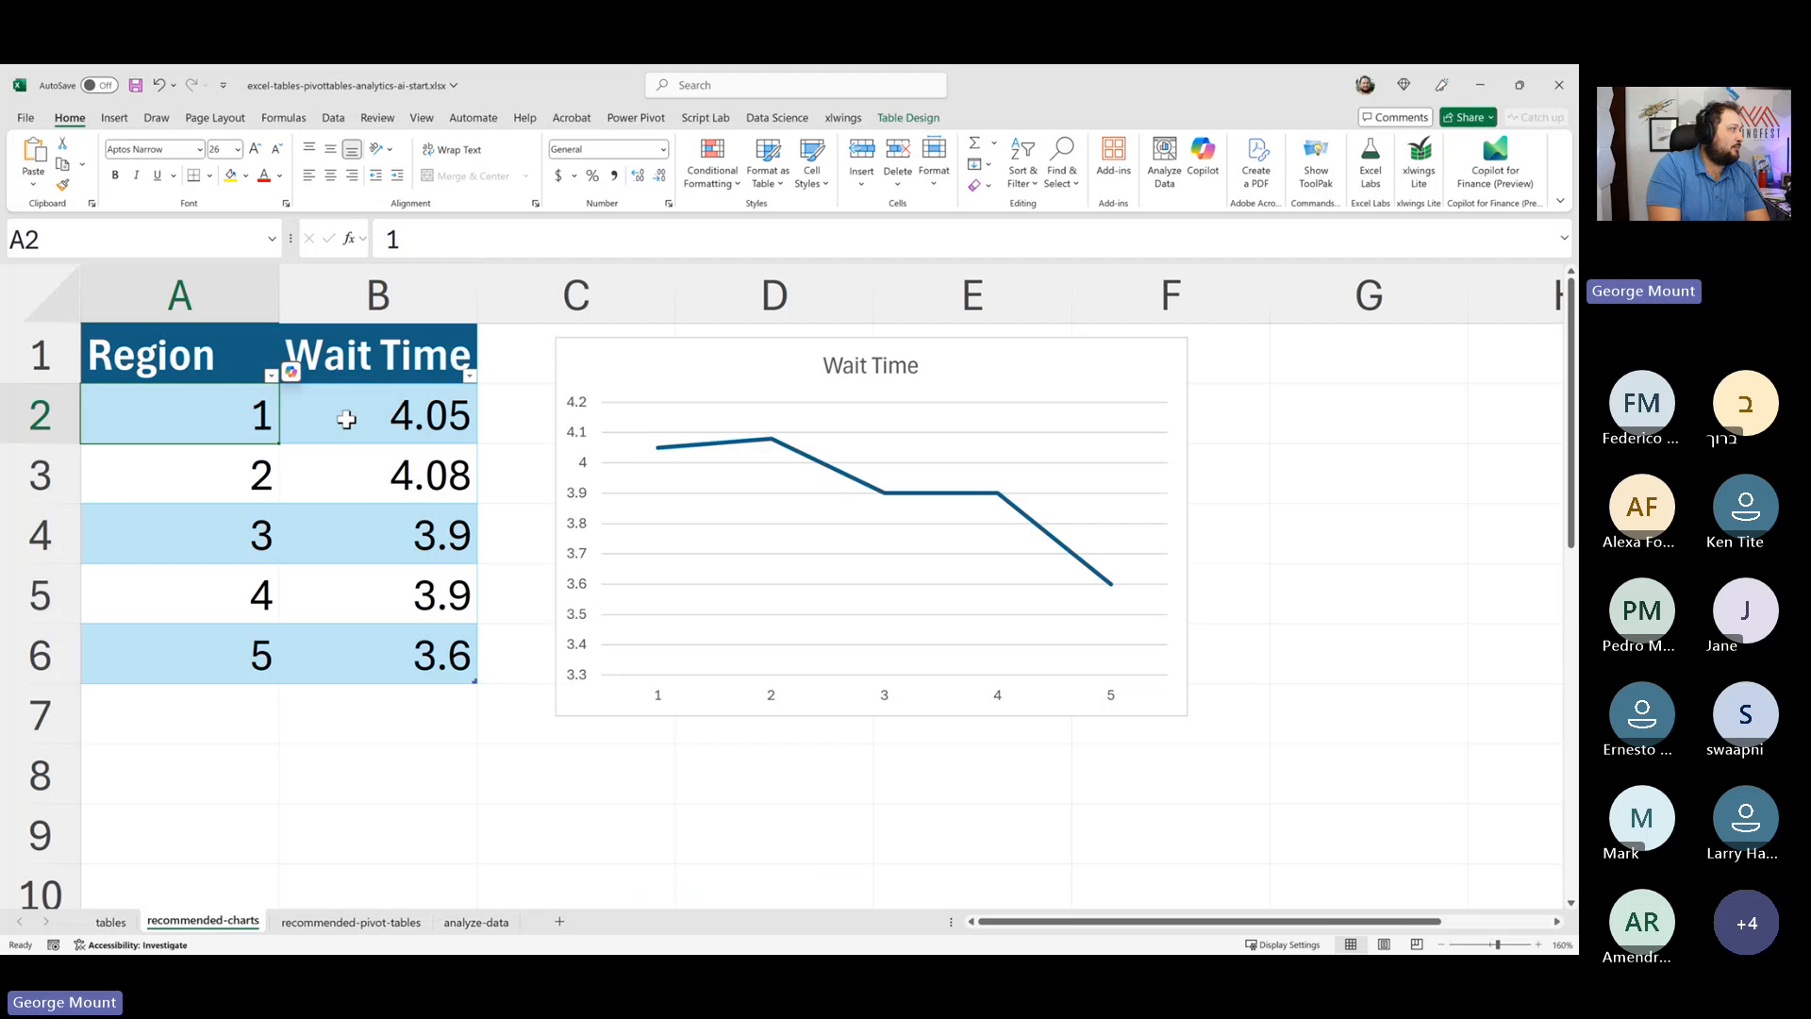
pyautogui.write('Cleveland')
pyautogui.press('Return')
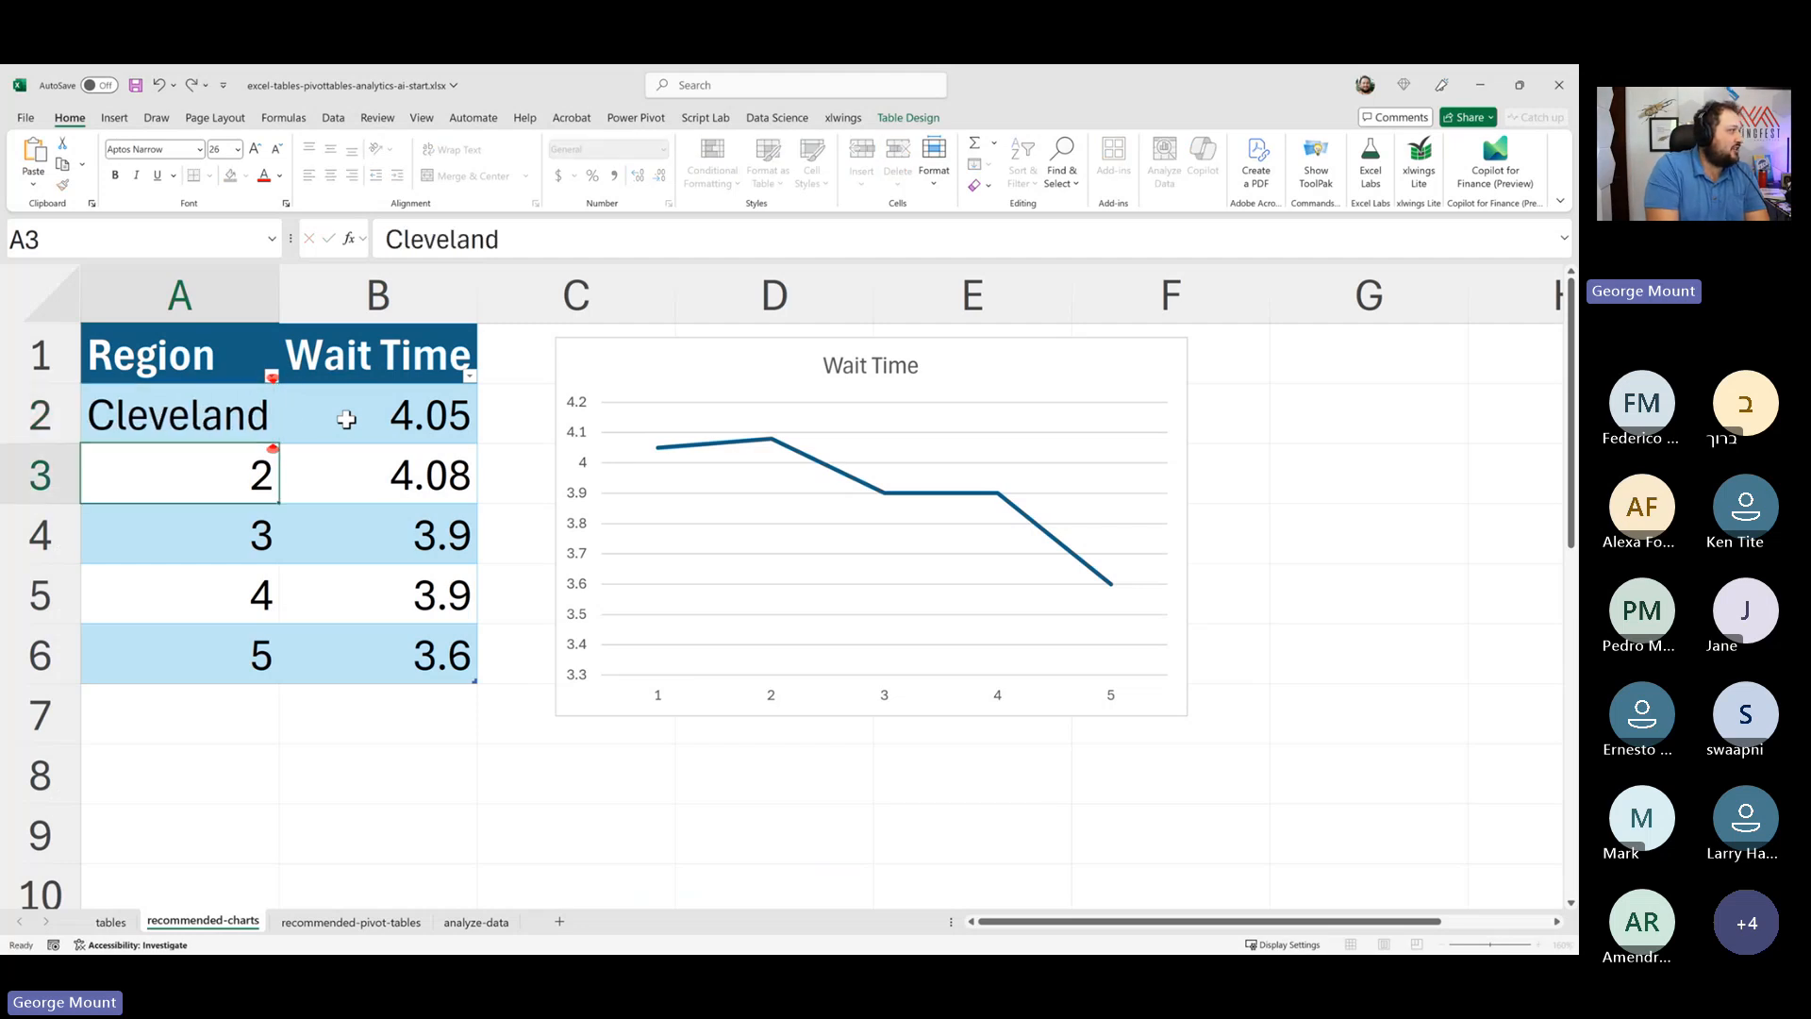
pyautogui.write('Buffalo')
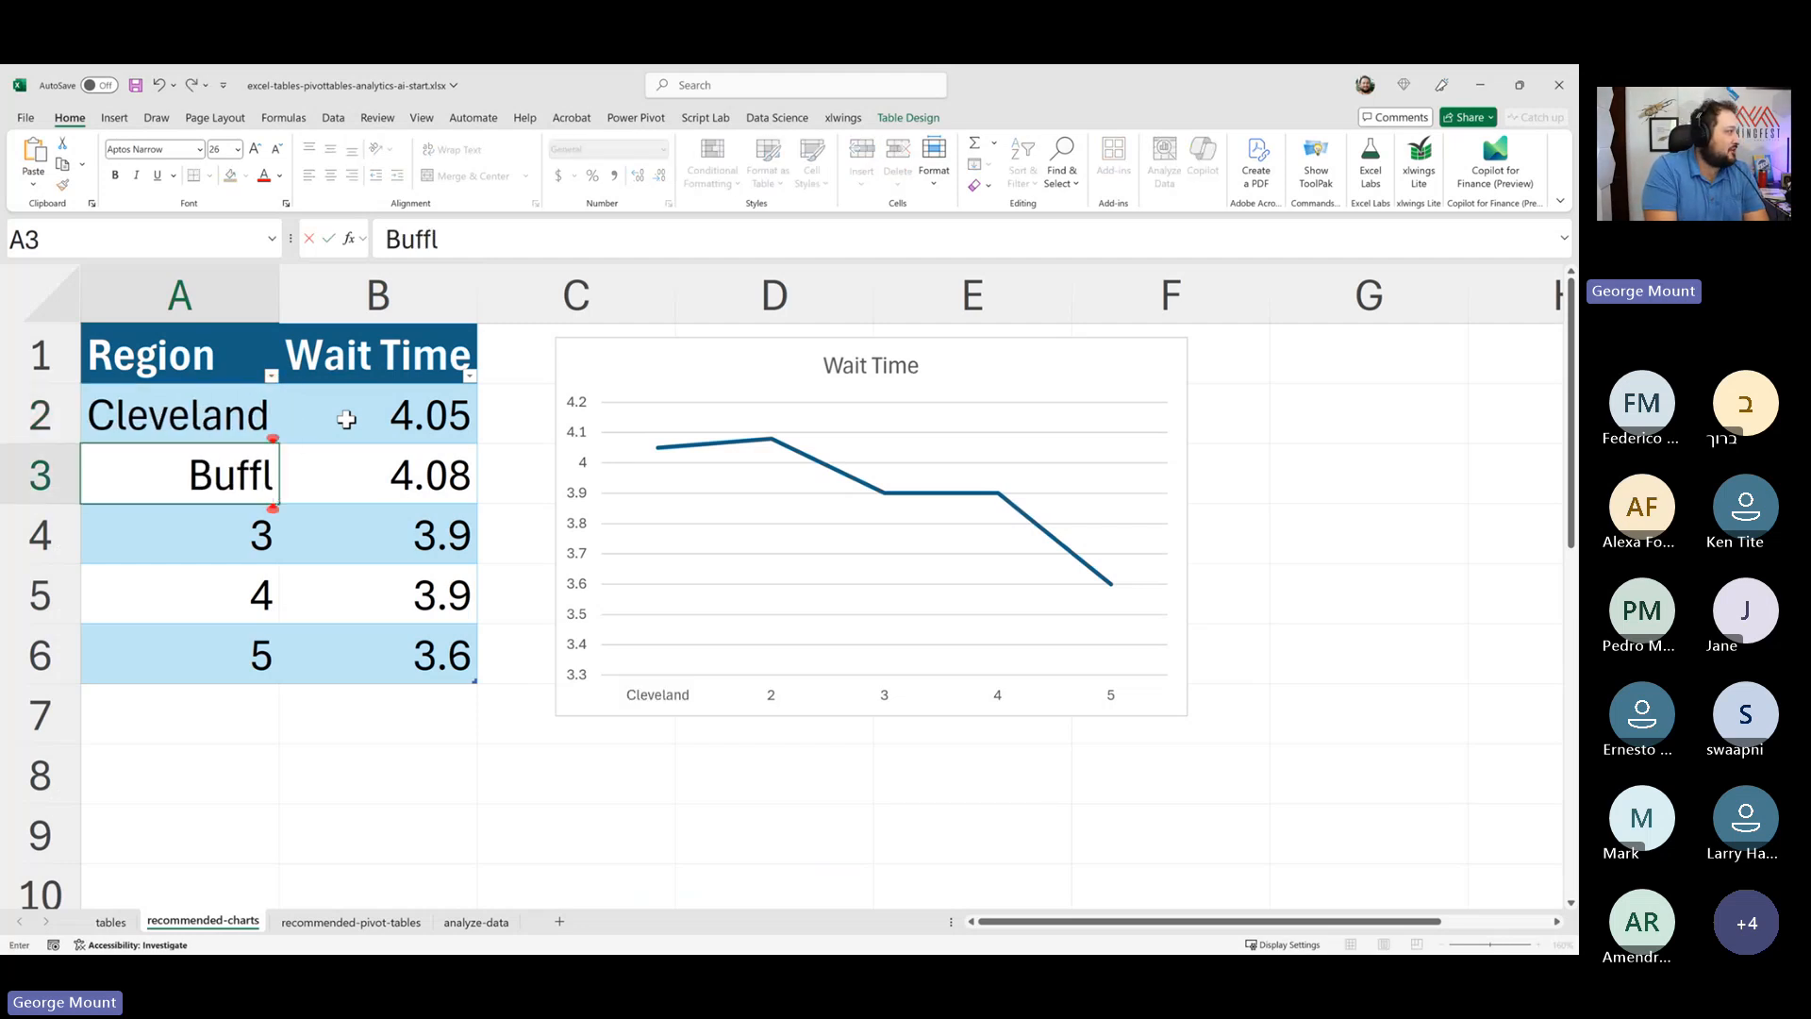
pyautogui.press('Return')
pyautogui.write('Detroit')
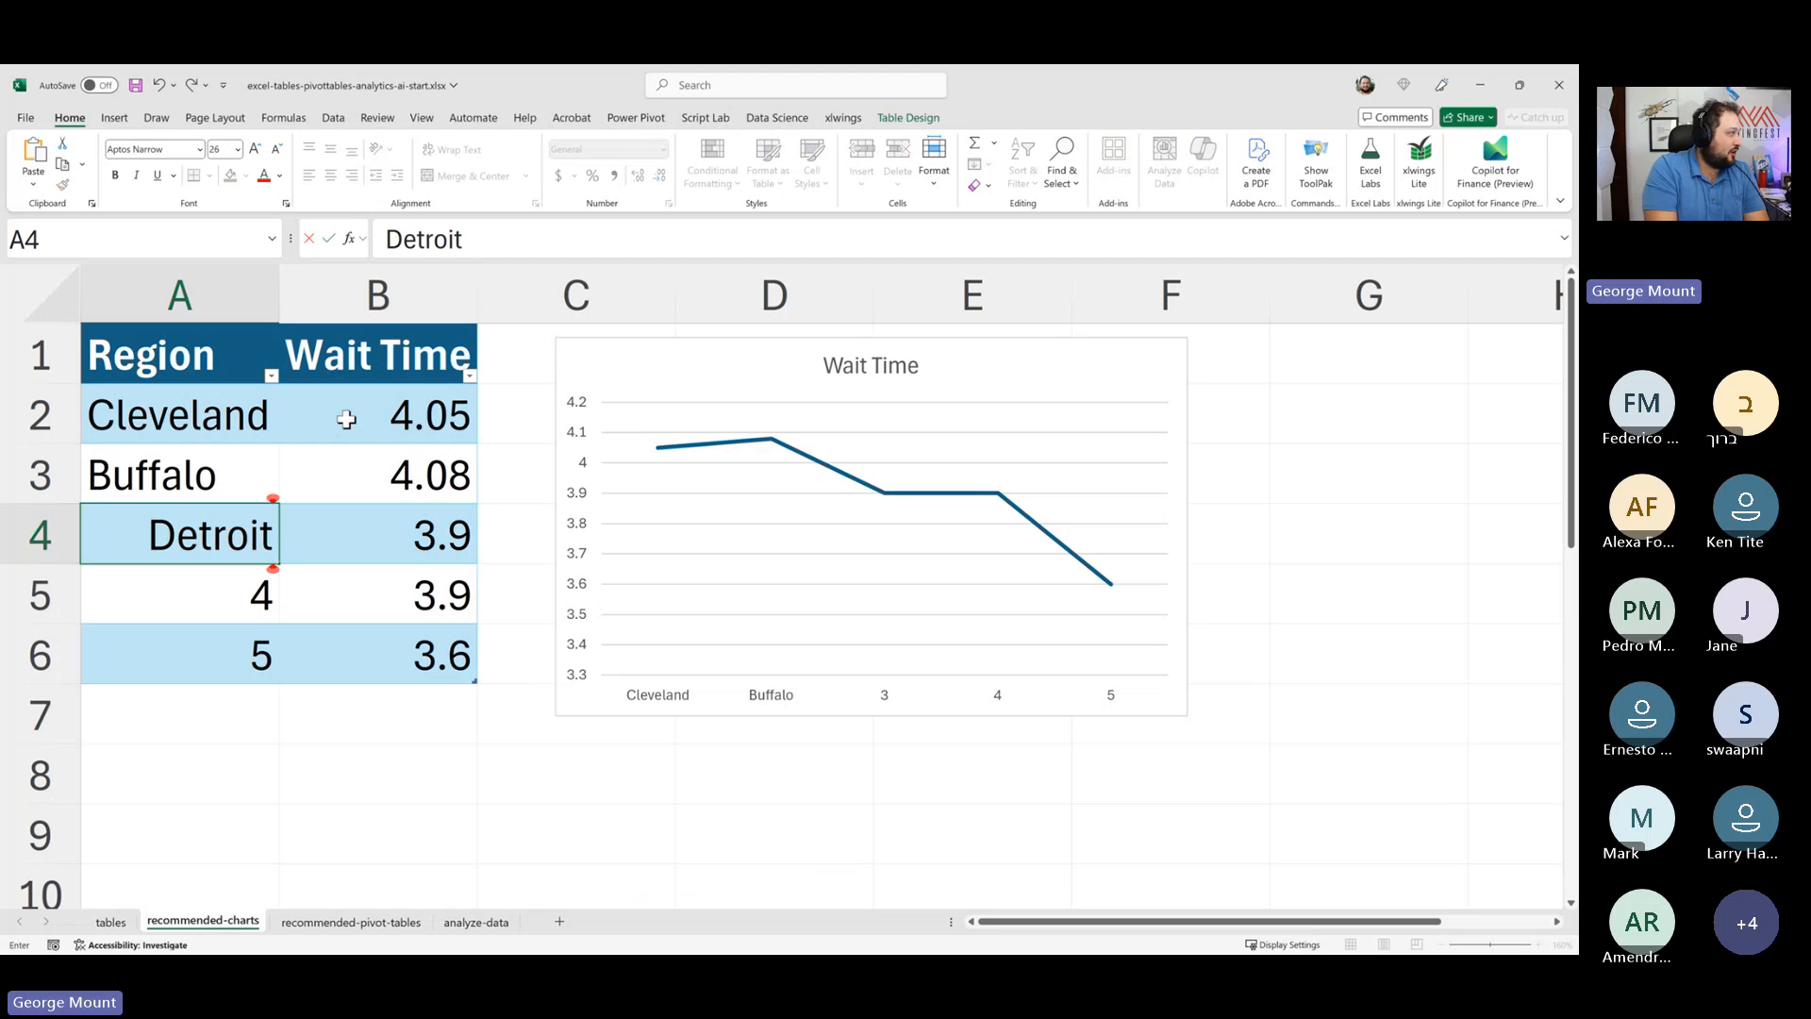
pyautogui.press('Return')
pyautogui.write('Pittsburgh')
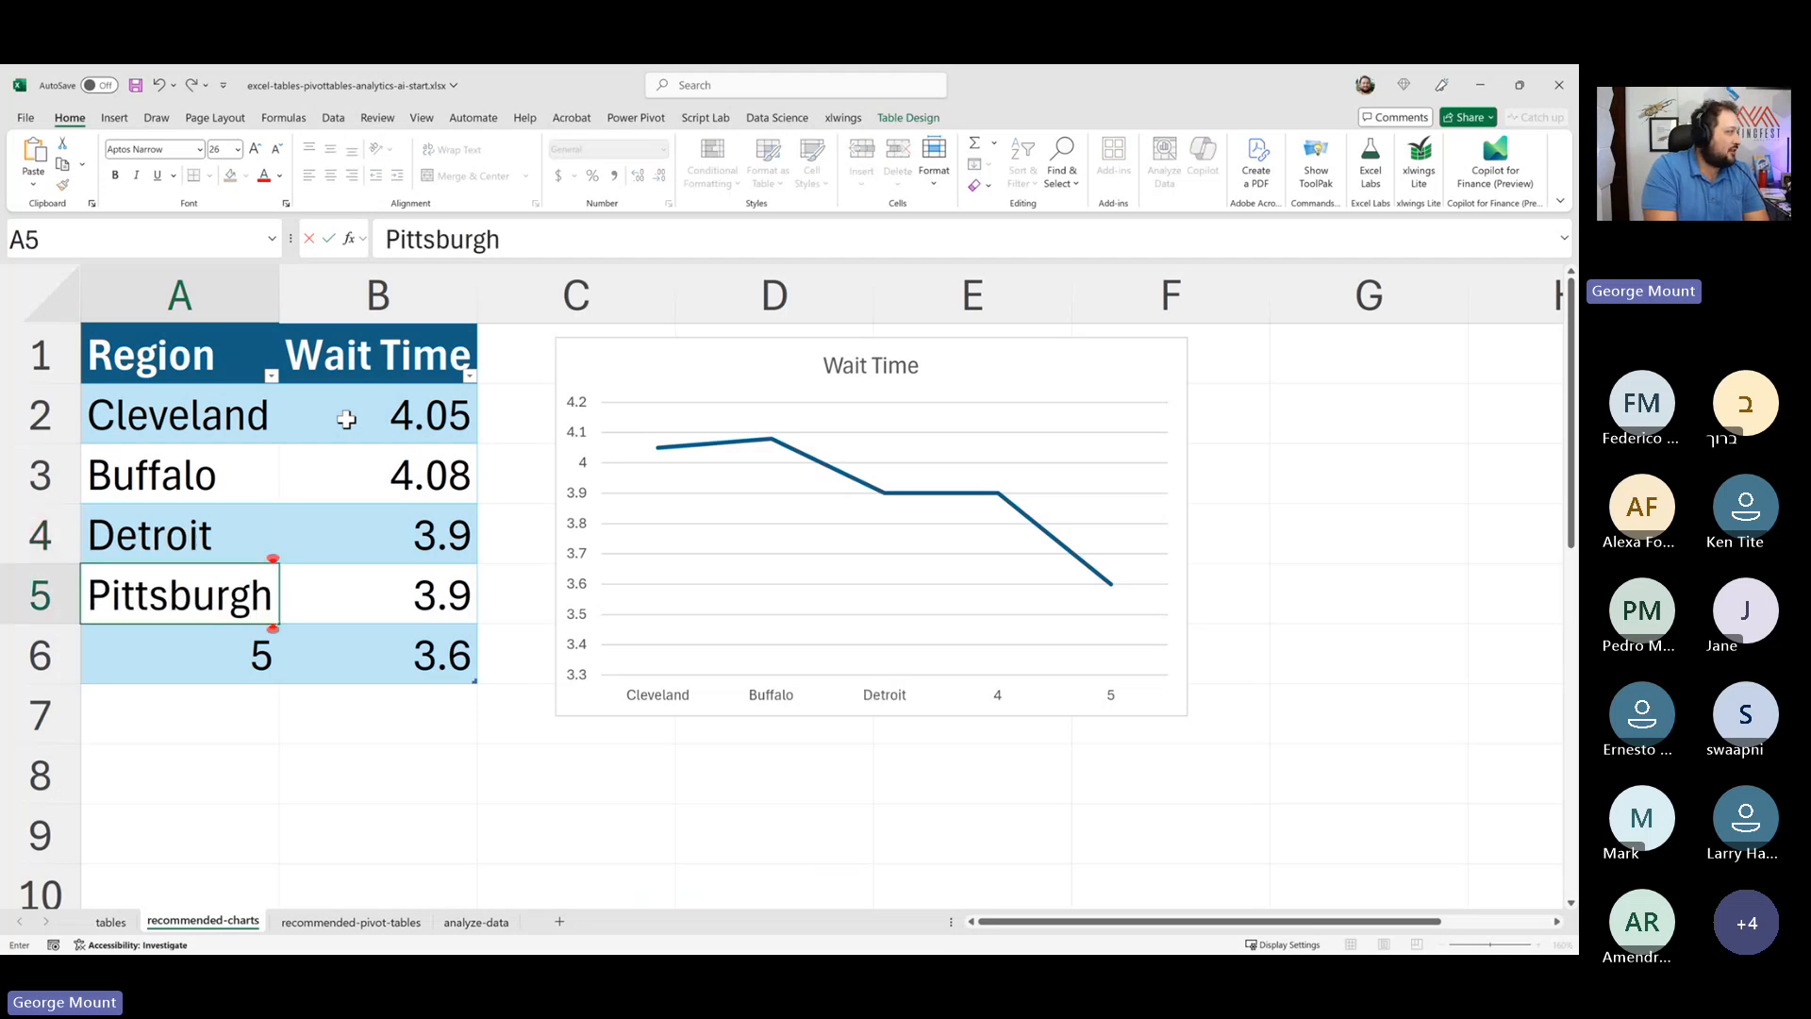
pyautogui.press('Return')
pyautogui.write('Colum')
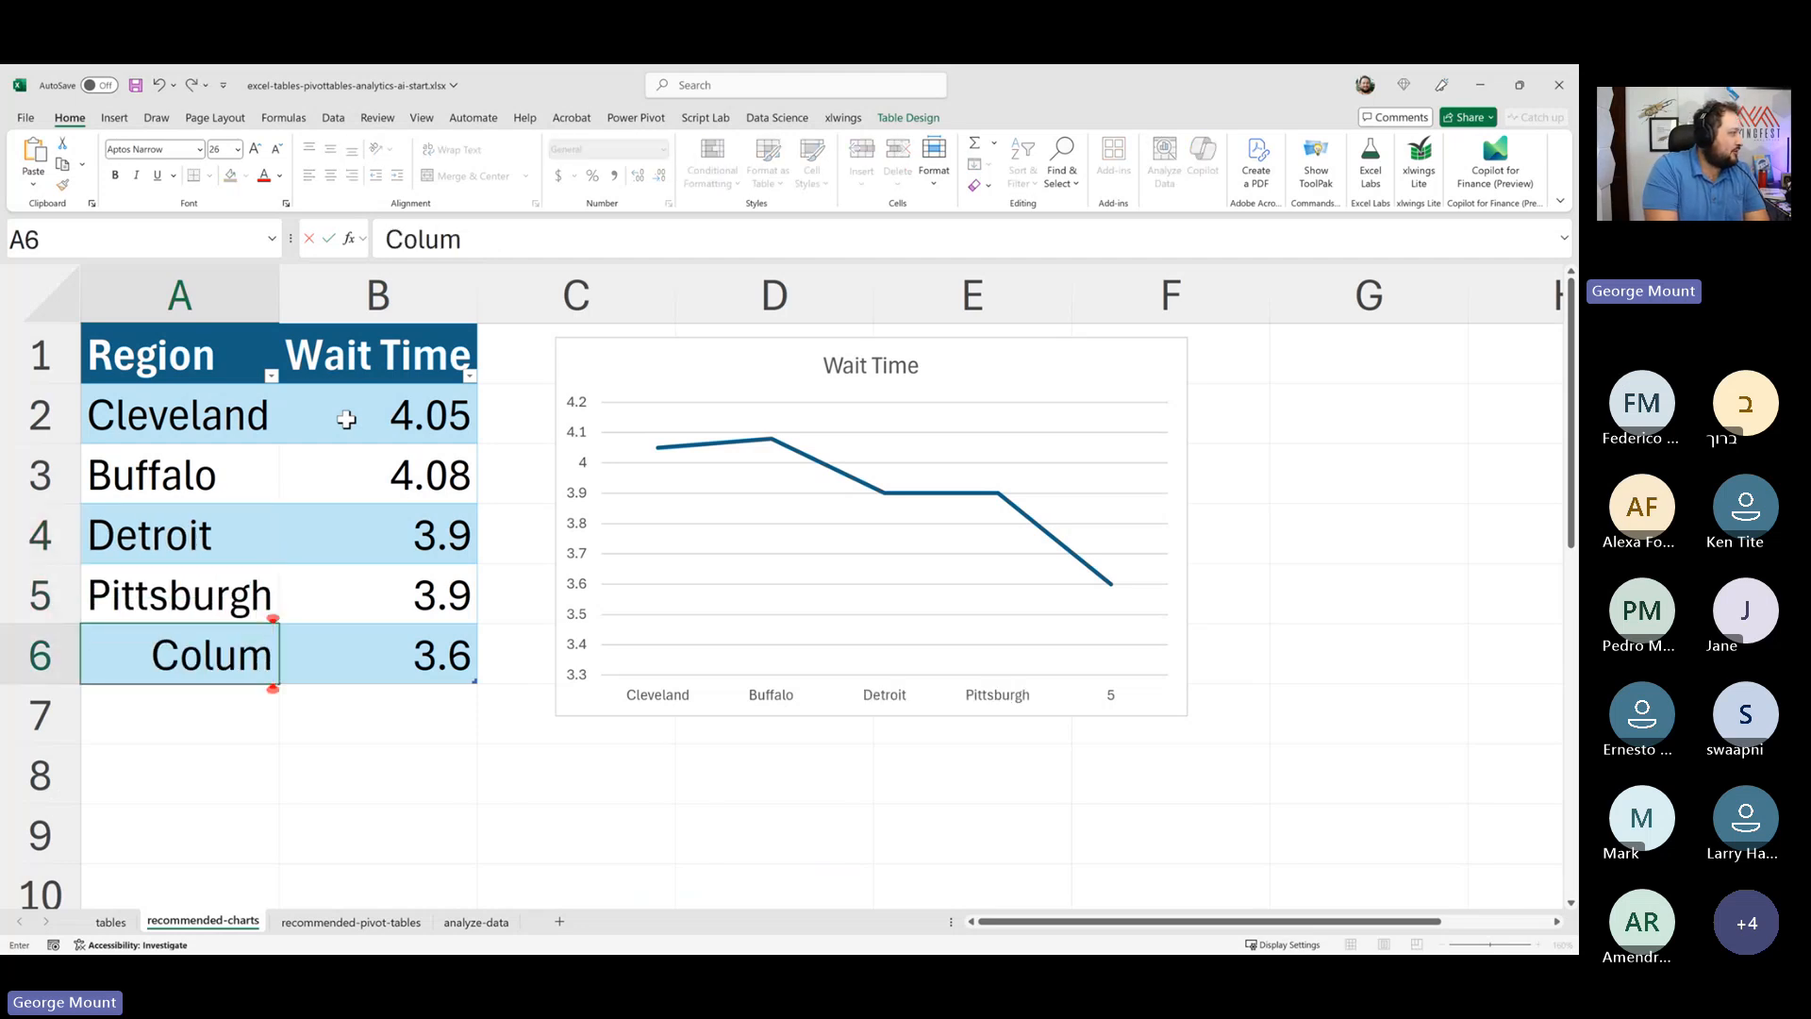
pyautogui.write('bus')
pyautogui.press('Return')
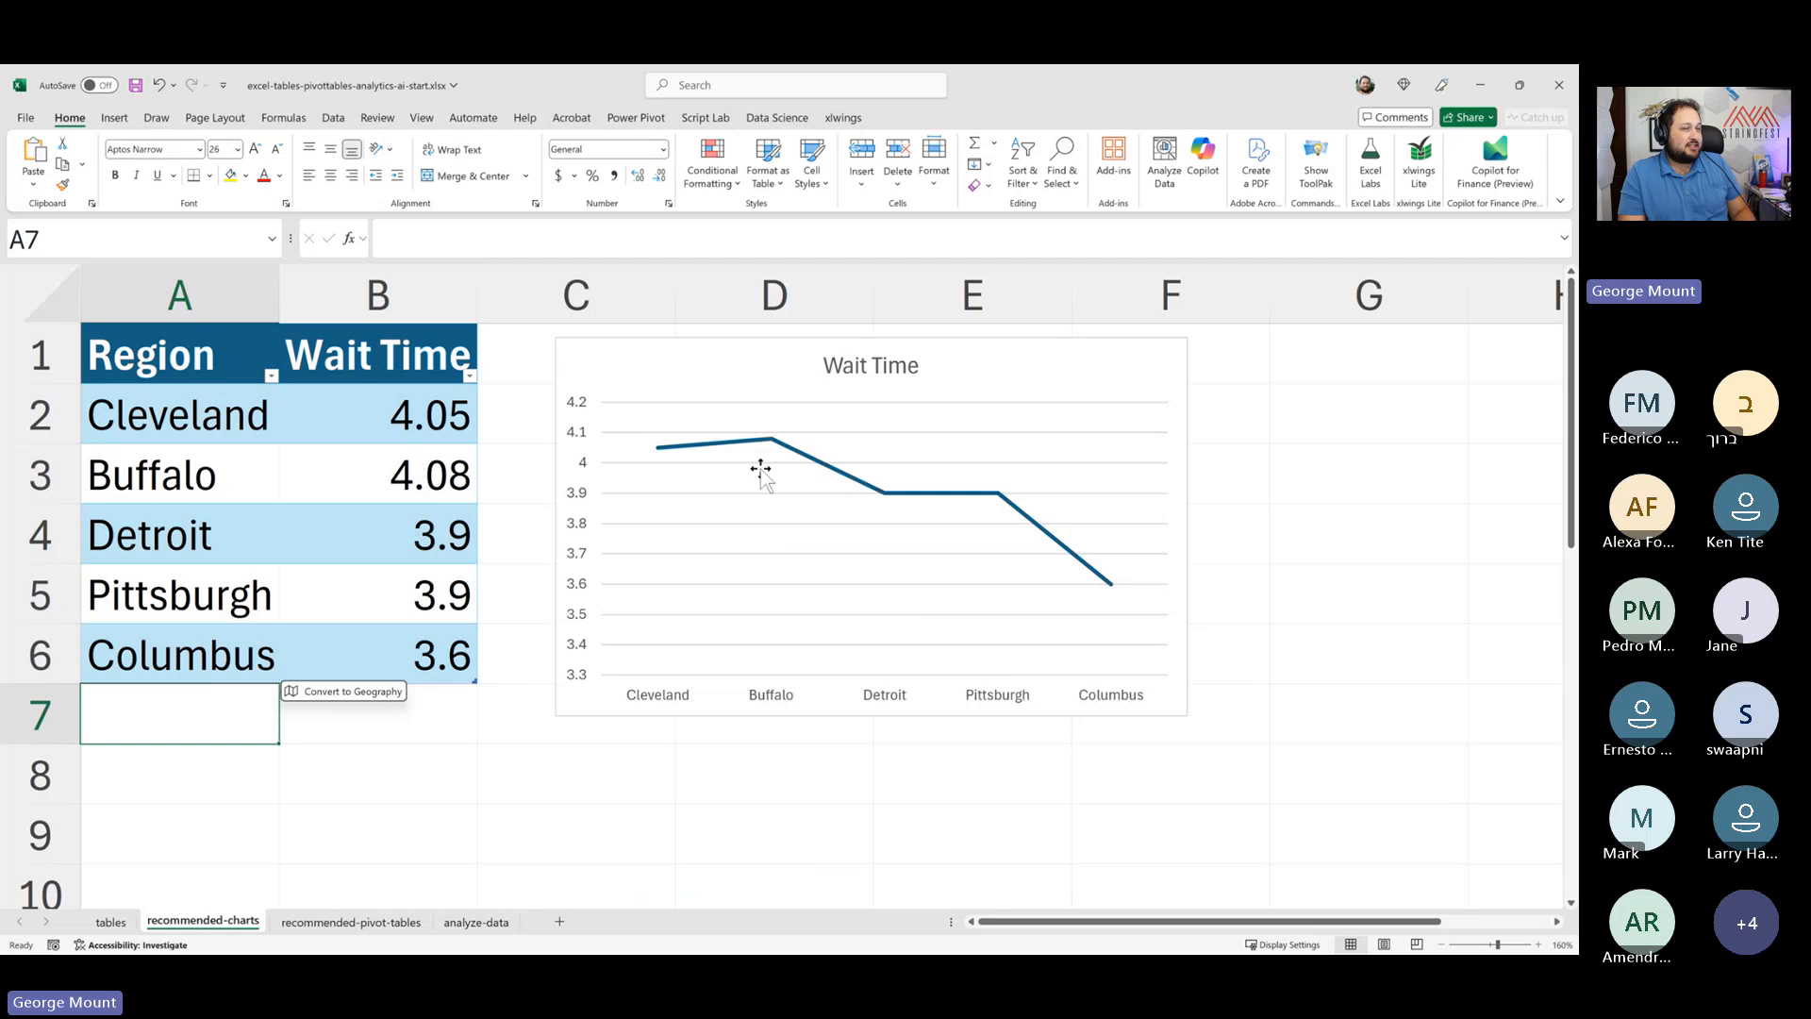
# - Delete the line chart
pyautogui.click(1174, 384)
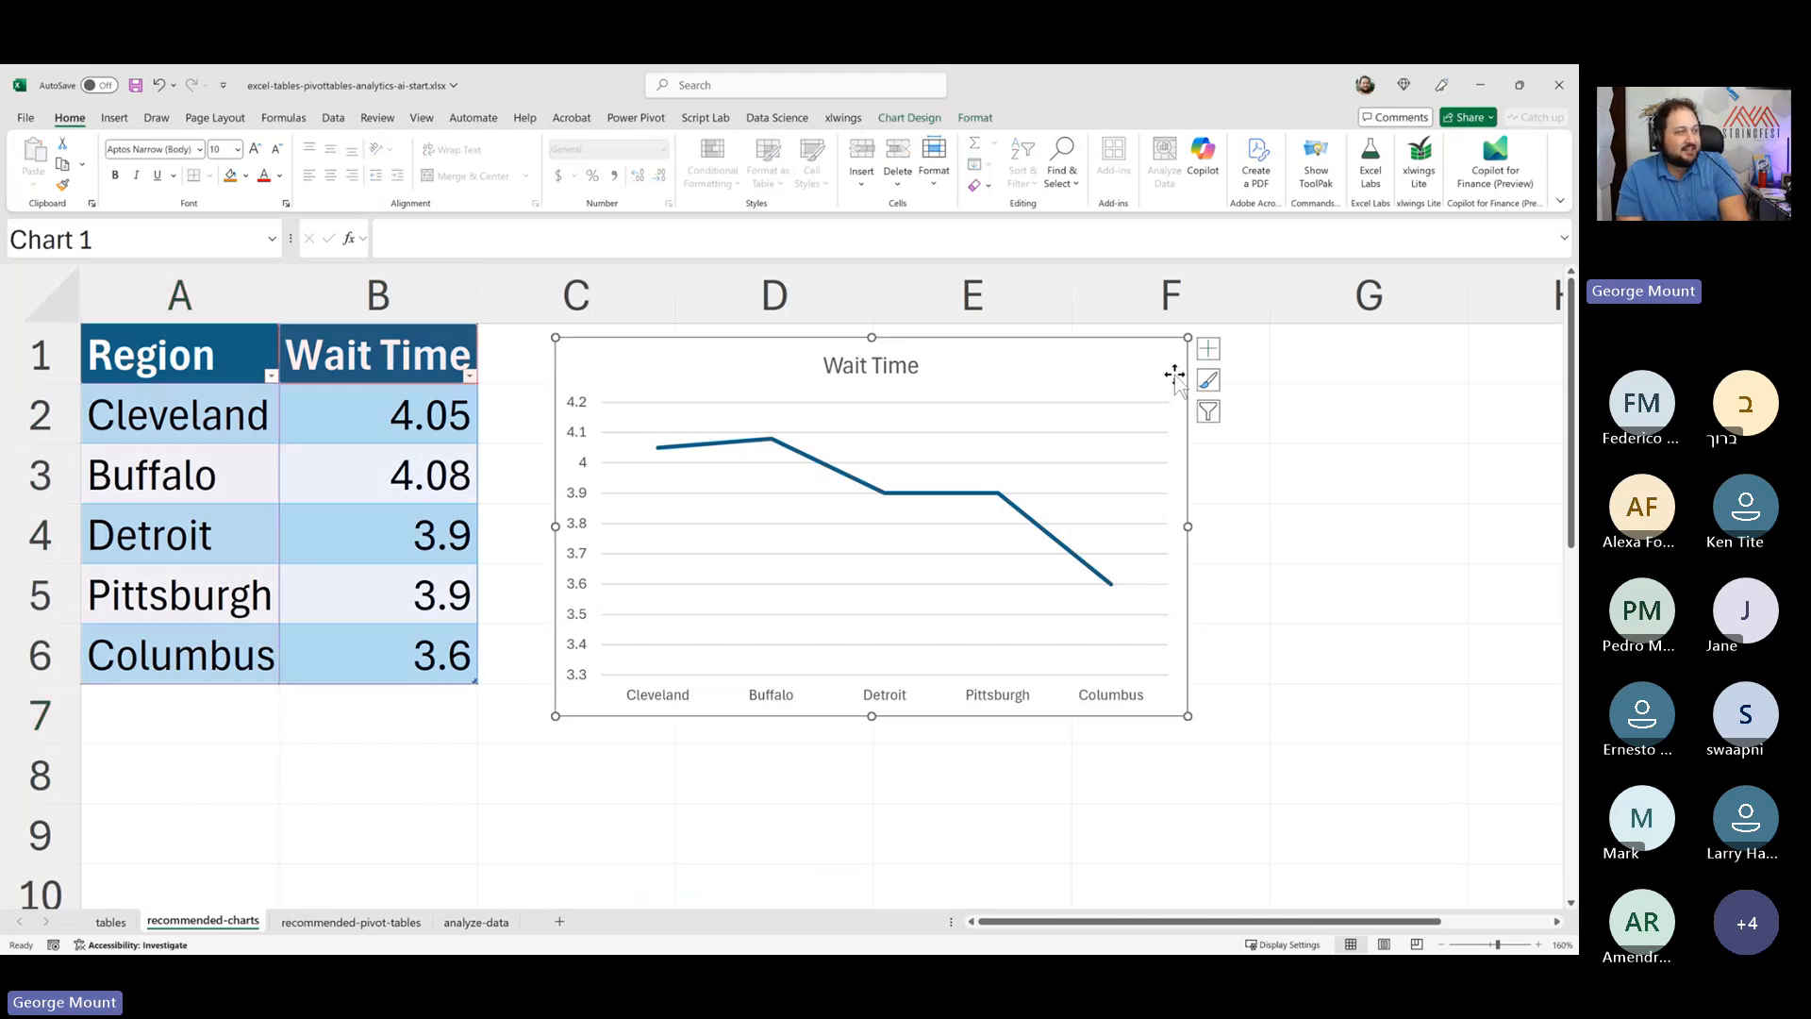
pyautogui.press('Delete')
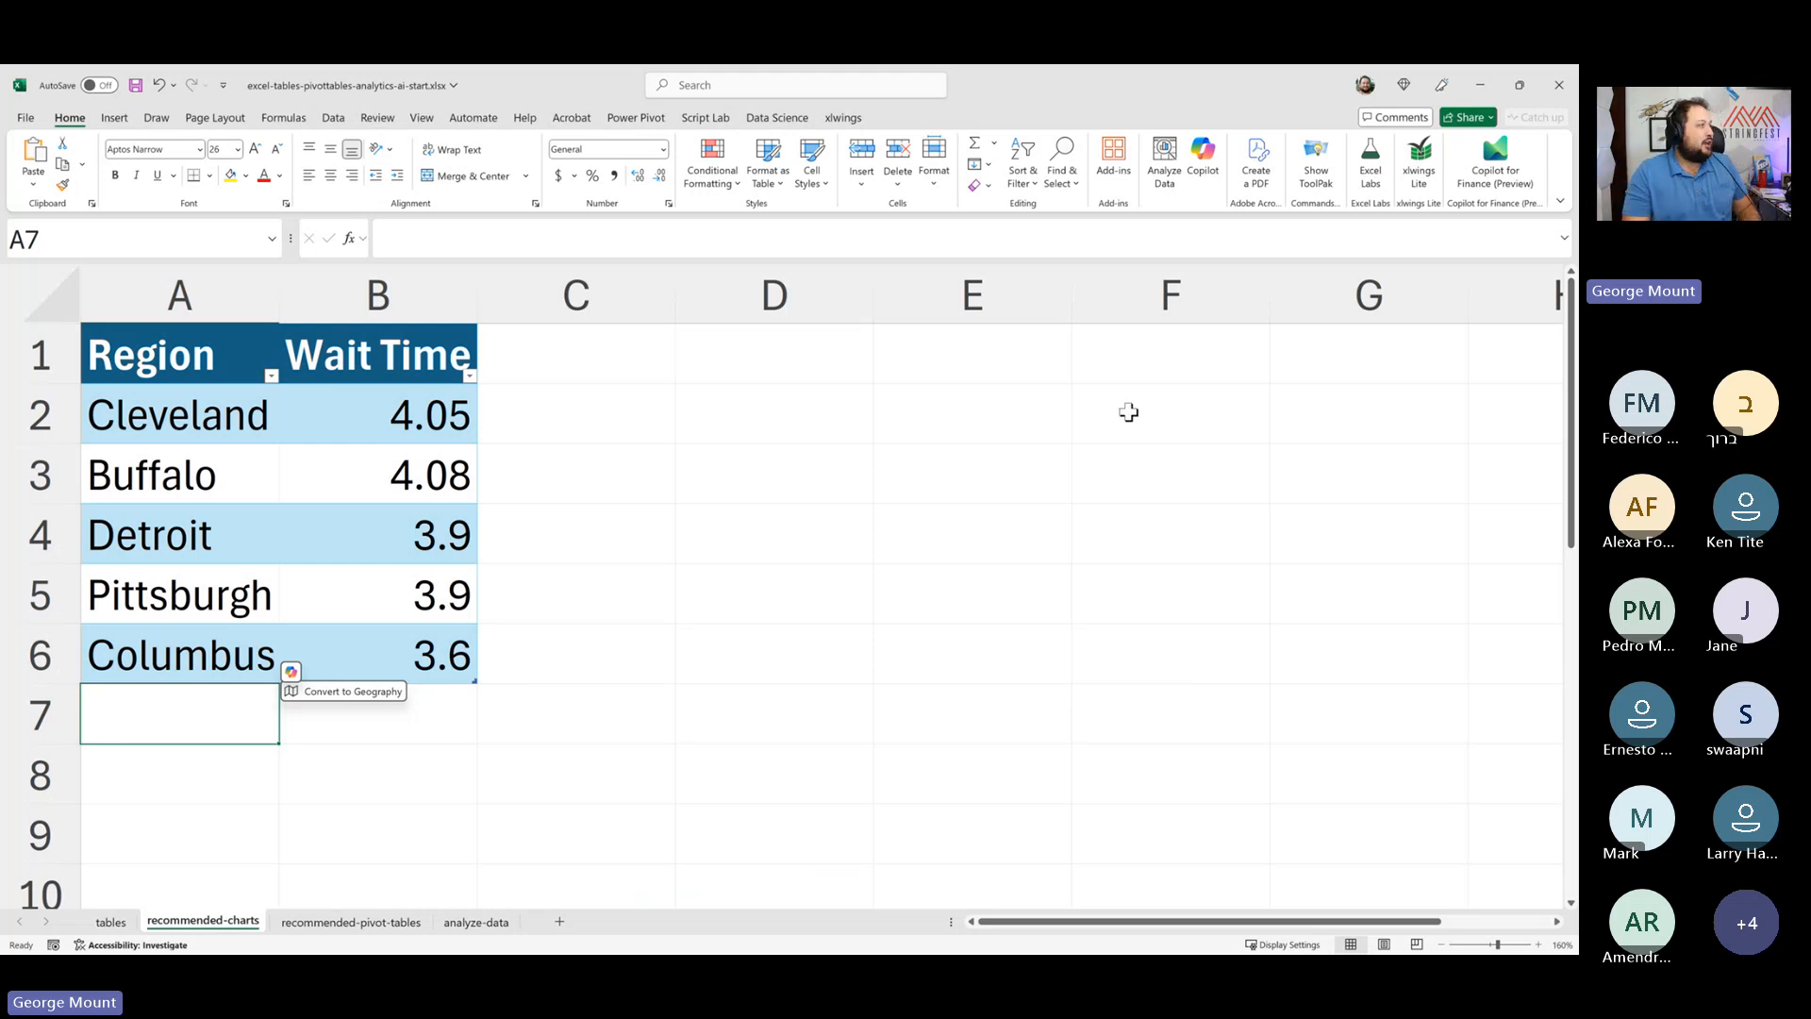
pyautogui.click(427, 420)
pyautogui.moveTo(380, 368); pyautogui.dragTo(383, 441)
pyautogui.click(382, 490)
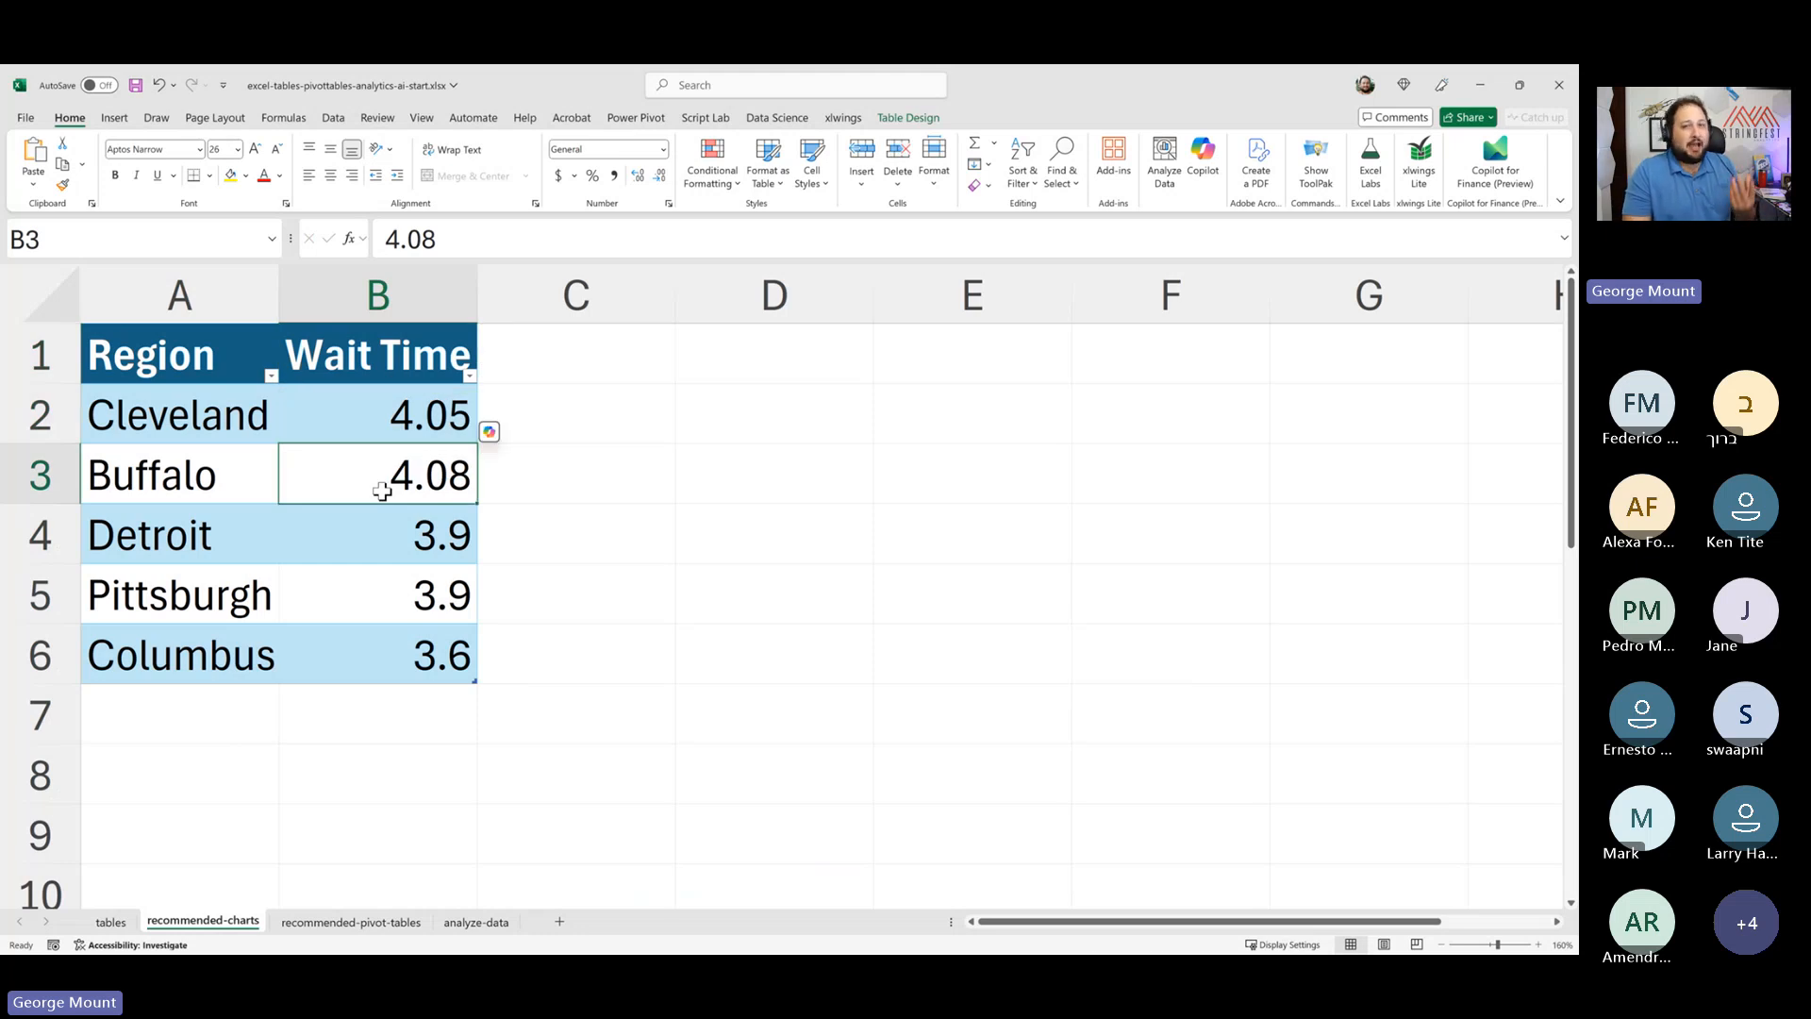
pyautogui.click(169, 413)
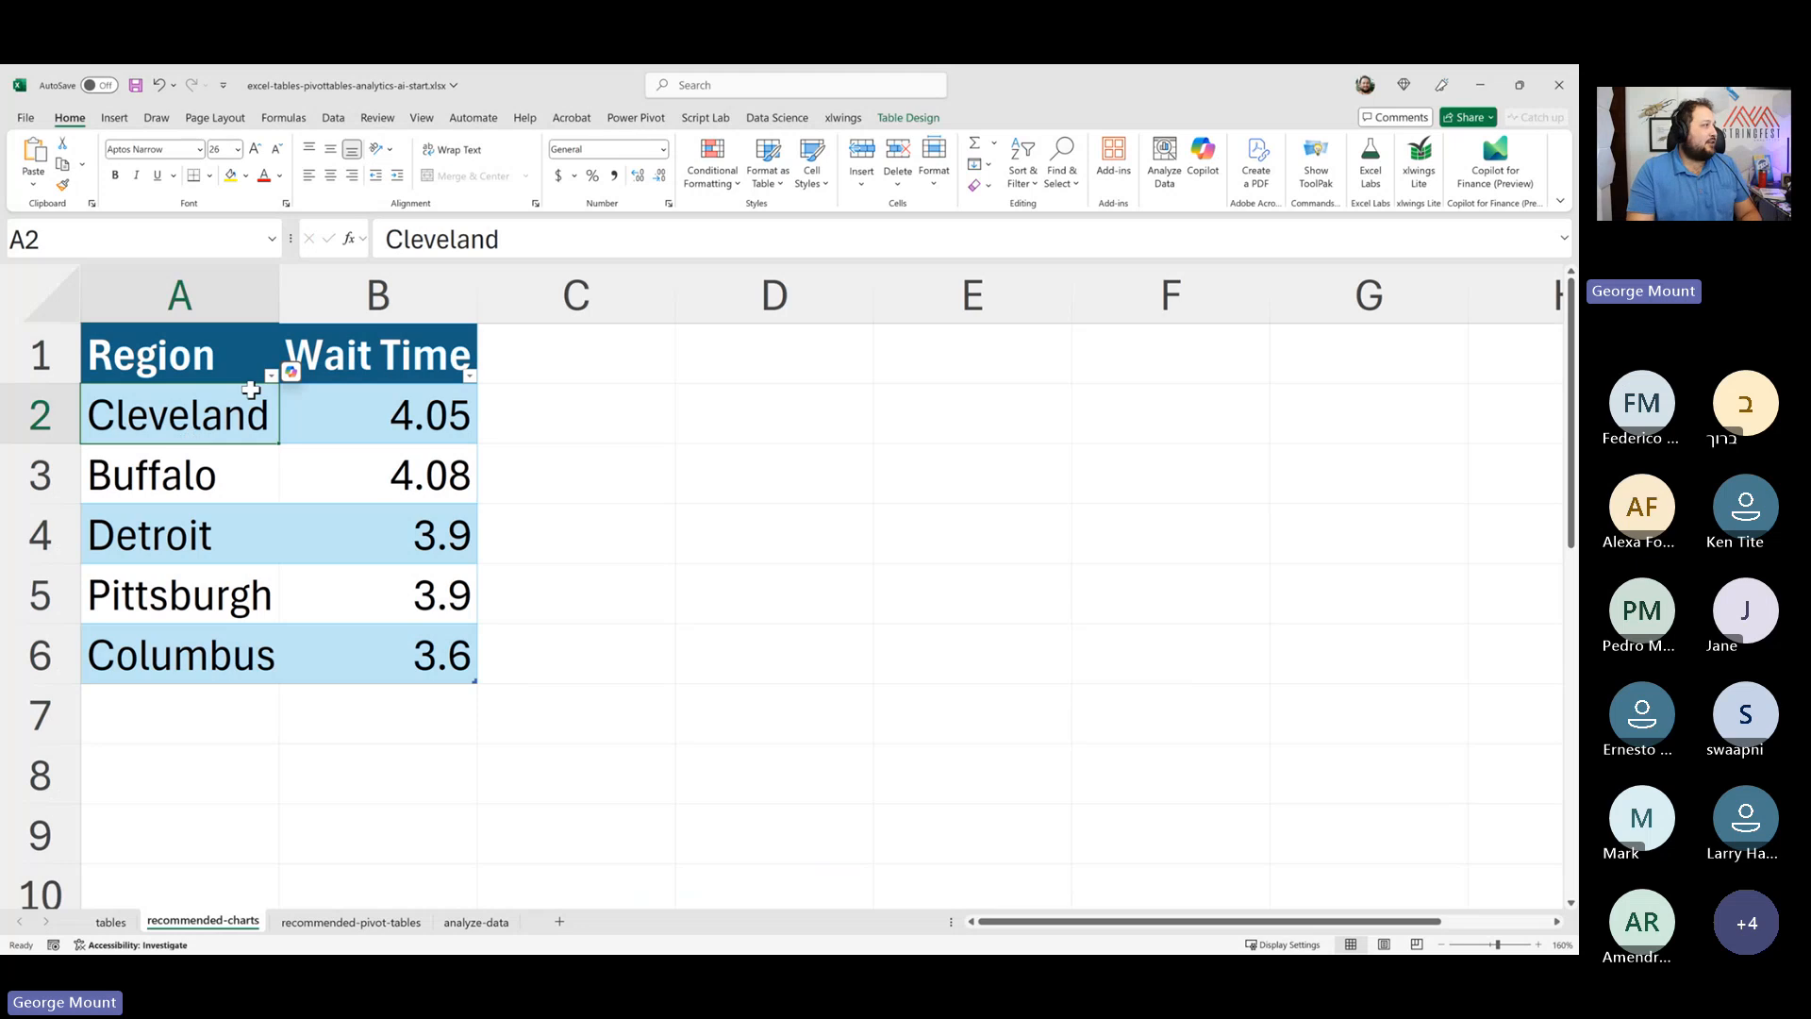
pyautogui.moveTo(227, 372); pyautogui.dragTo(226, 637)
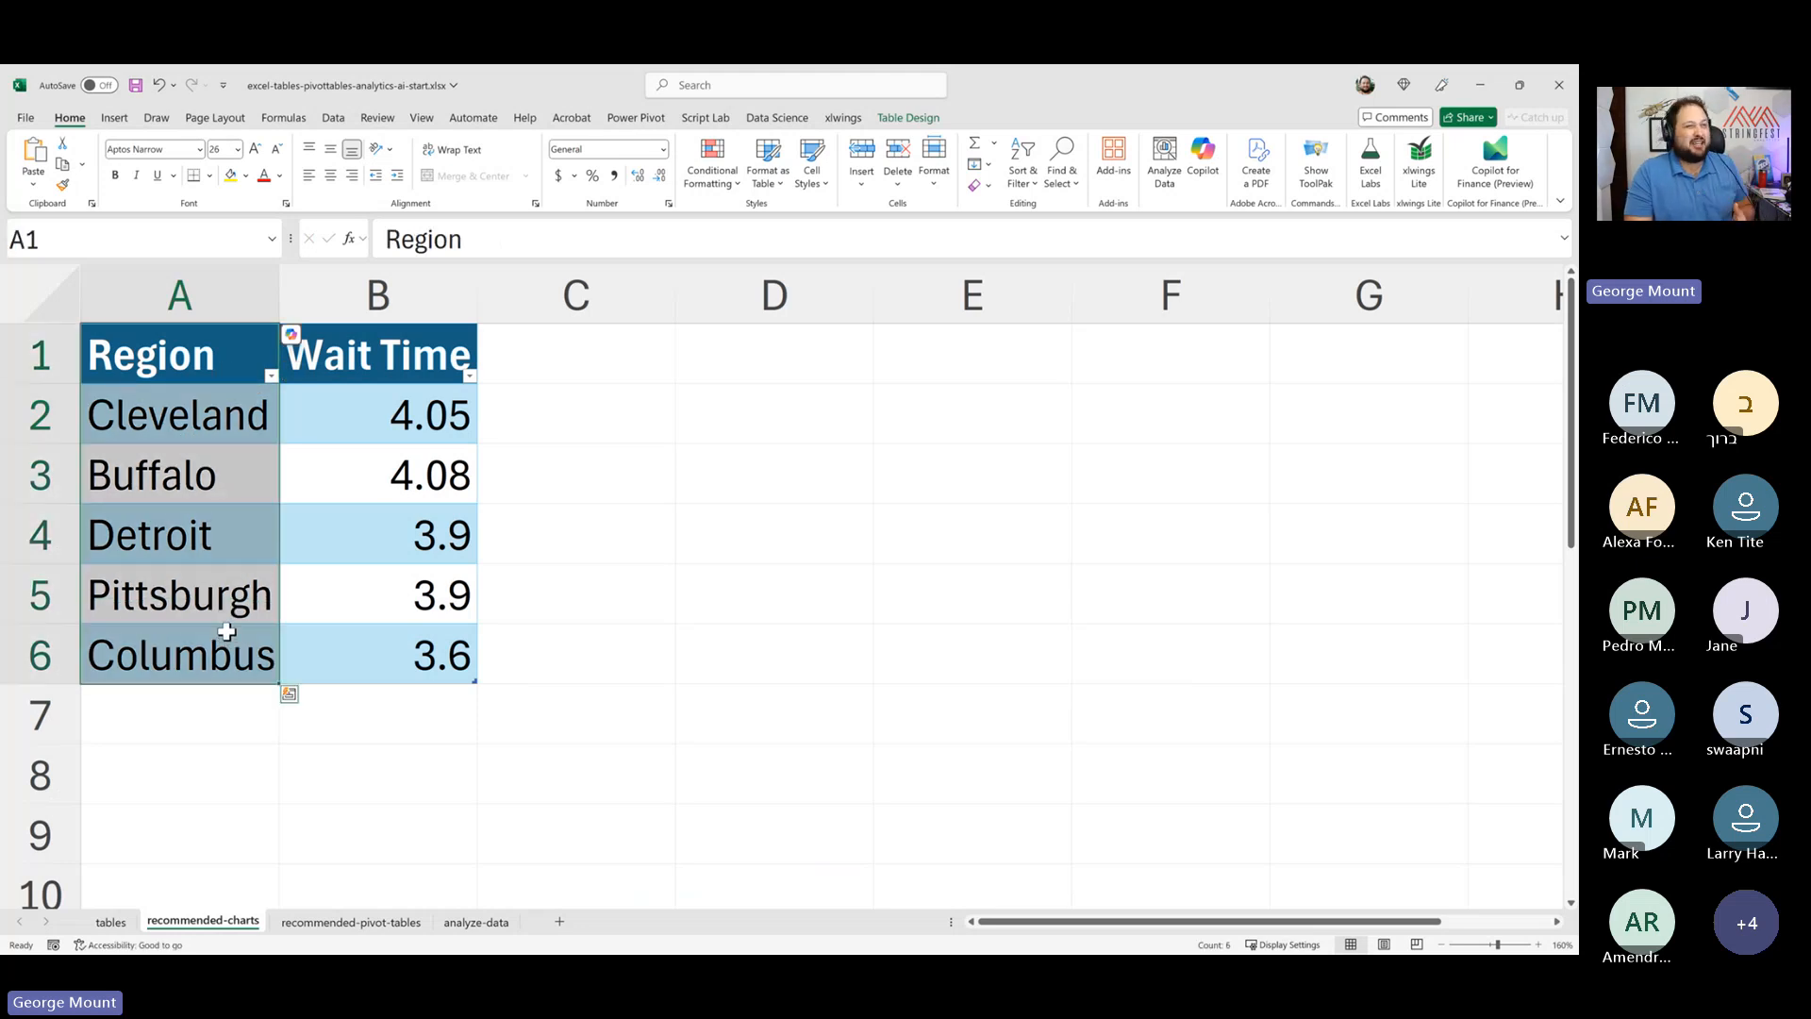
pyautogui.click(217, 523)
pyautogui.click(188, 420)
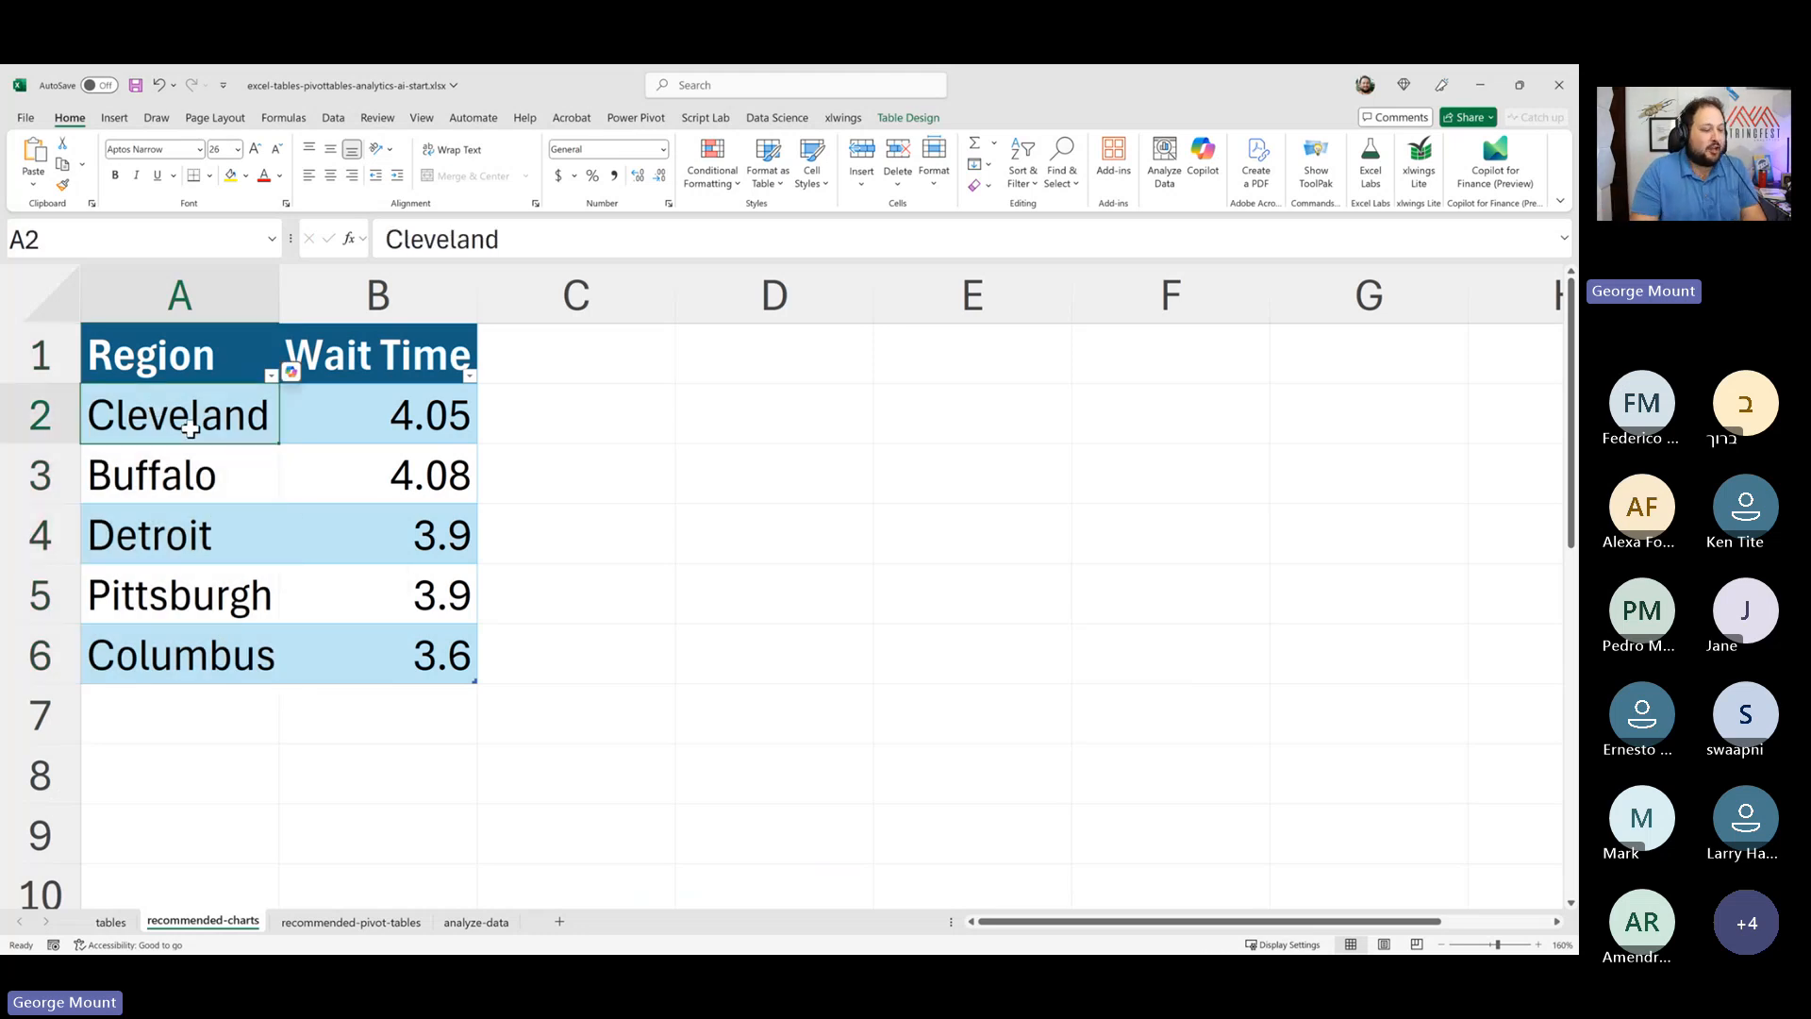
# - Undo the recent region edits to bring back the line chart, redo them, and delete the chart again
pyautogui.hotkey('ctrl', 'z')
pyautogui.hotkey('ctrl', 'z')
pyautogui.hotkey('ctrl', 'z')
pyautogui.hotkey('ctrl', 'z')
pyautogui.hotkey('ctrl', 'z')
pyautogui.hotkey('ctrl', 'z')
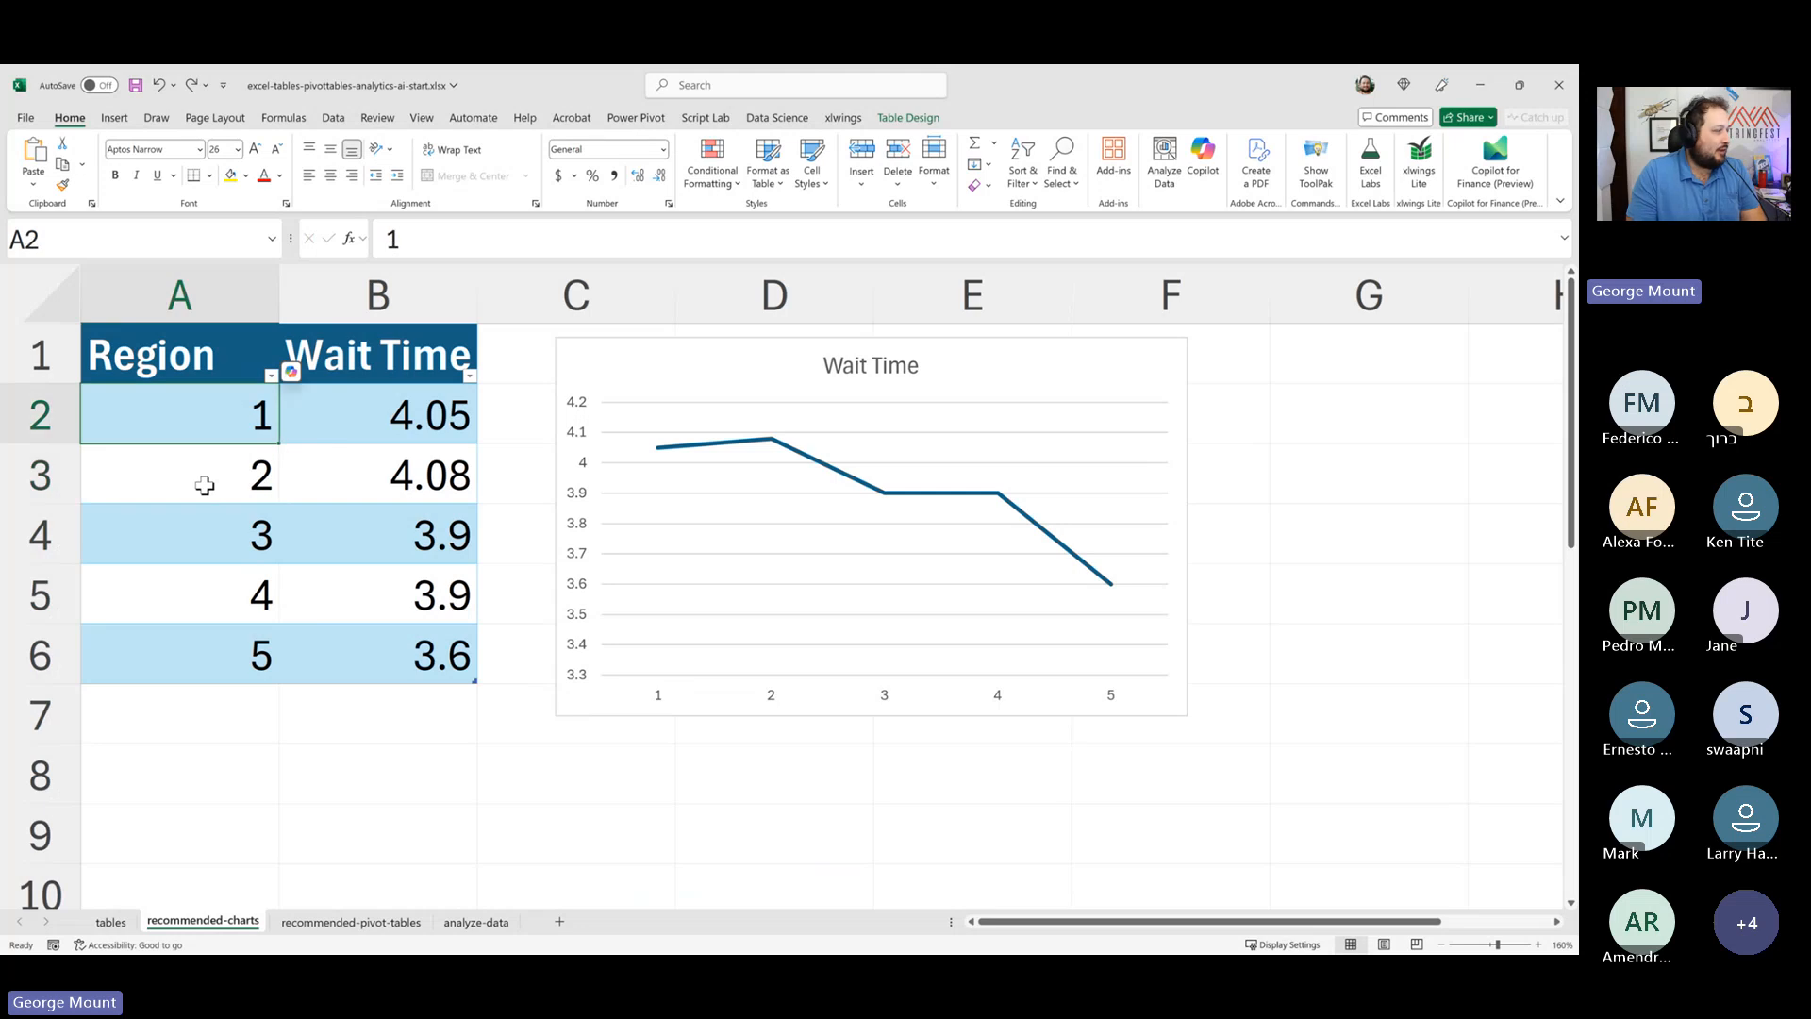
pyautogui.hotkey('ctrl', 'y')
pyautogui.hotkey('ctrl', 'y')
pyautogui.hotkey('ctrl', 'y')
pyautogui.hotkey('ctrl', 'y')
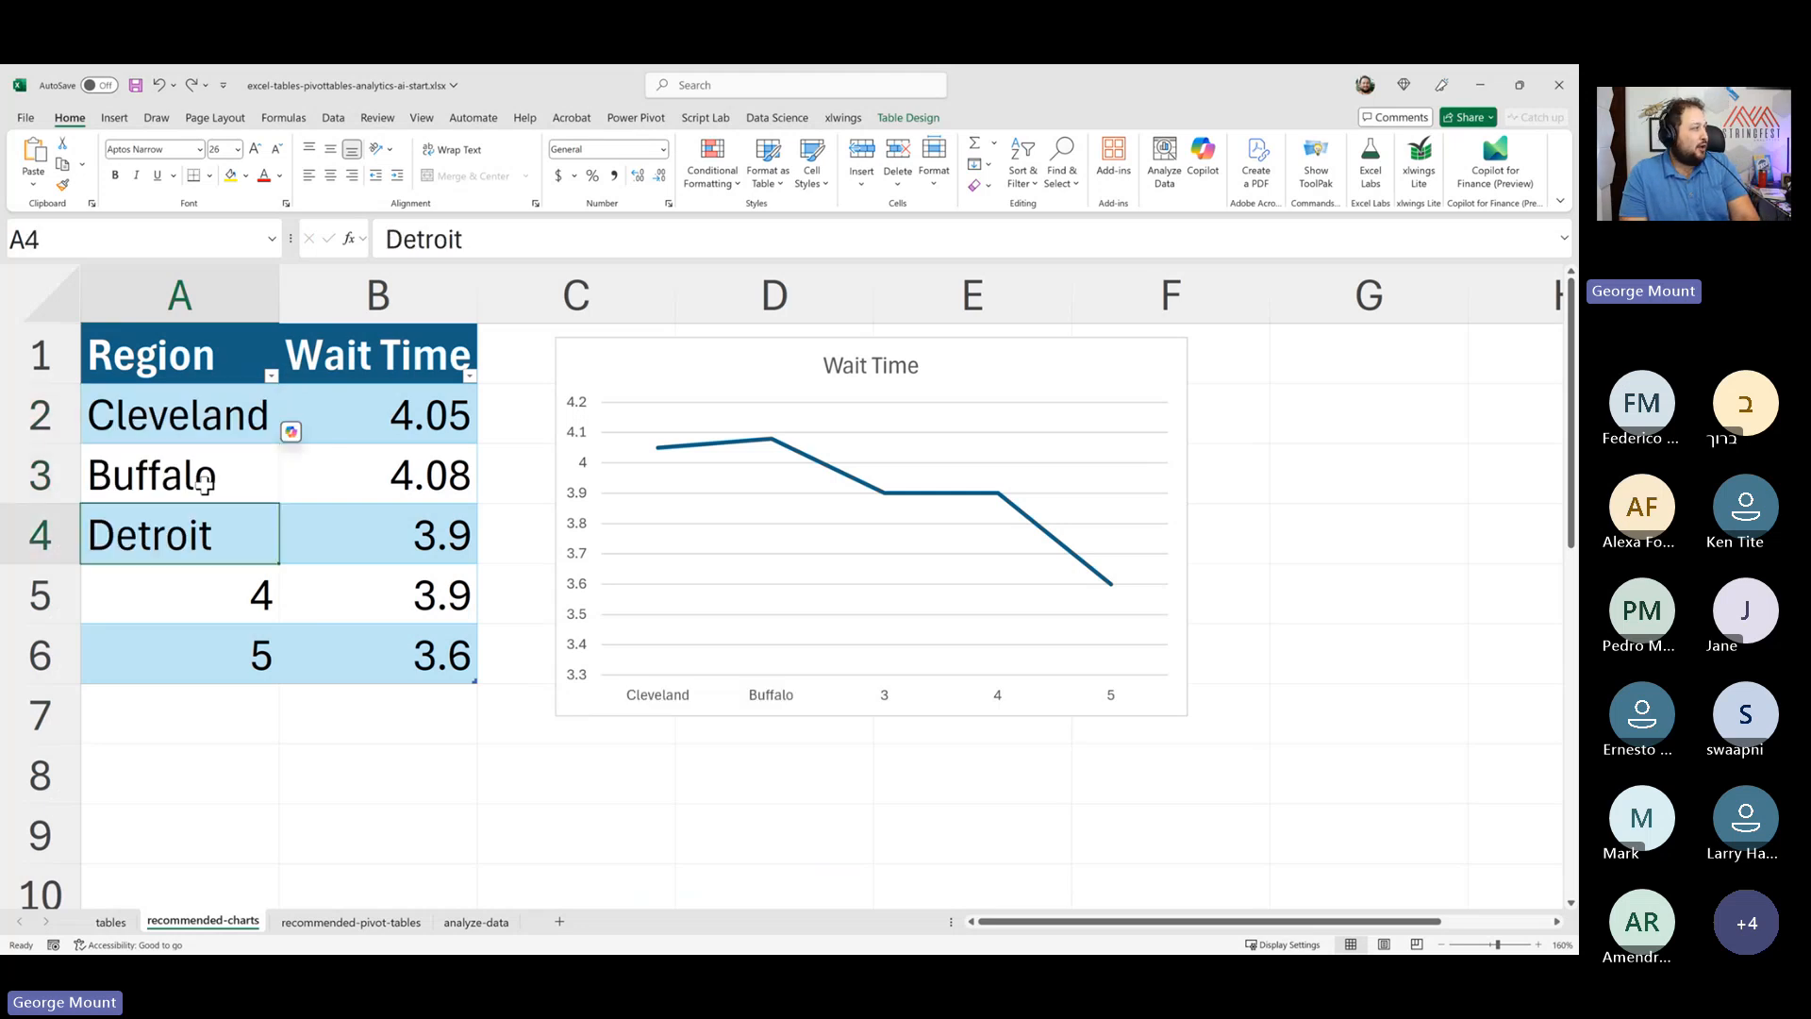
pyautogui.hotkey('ctrl', 'y')
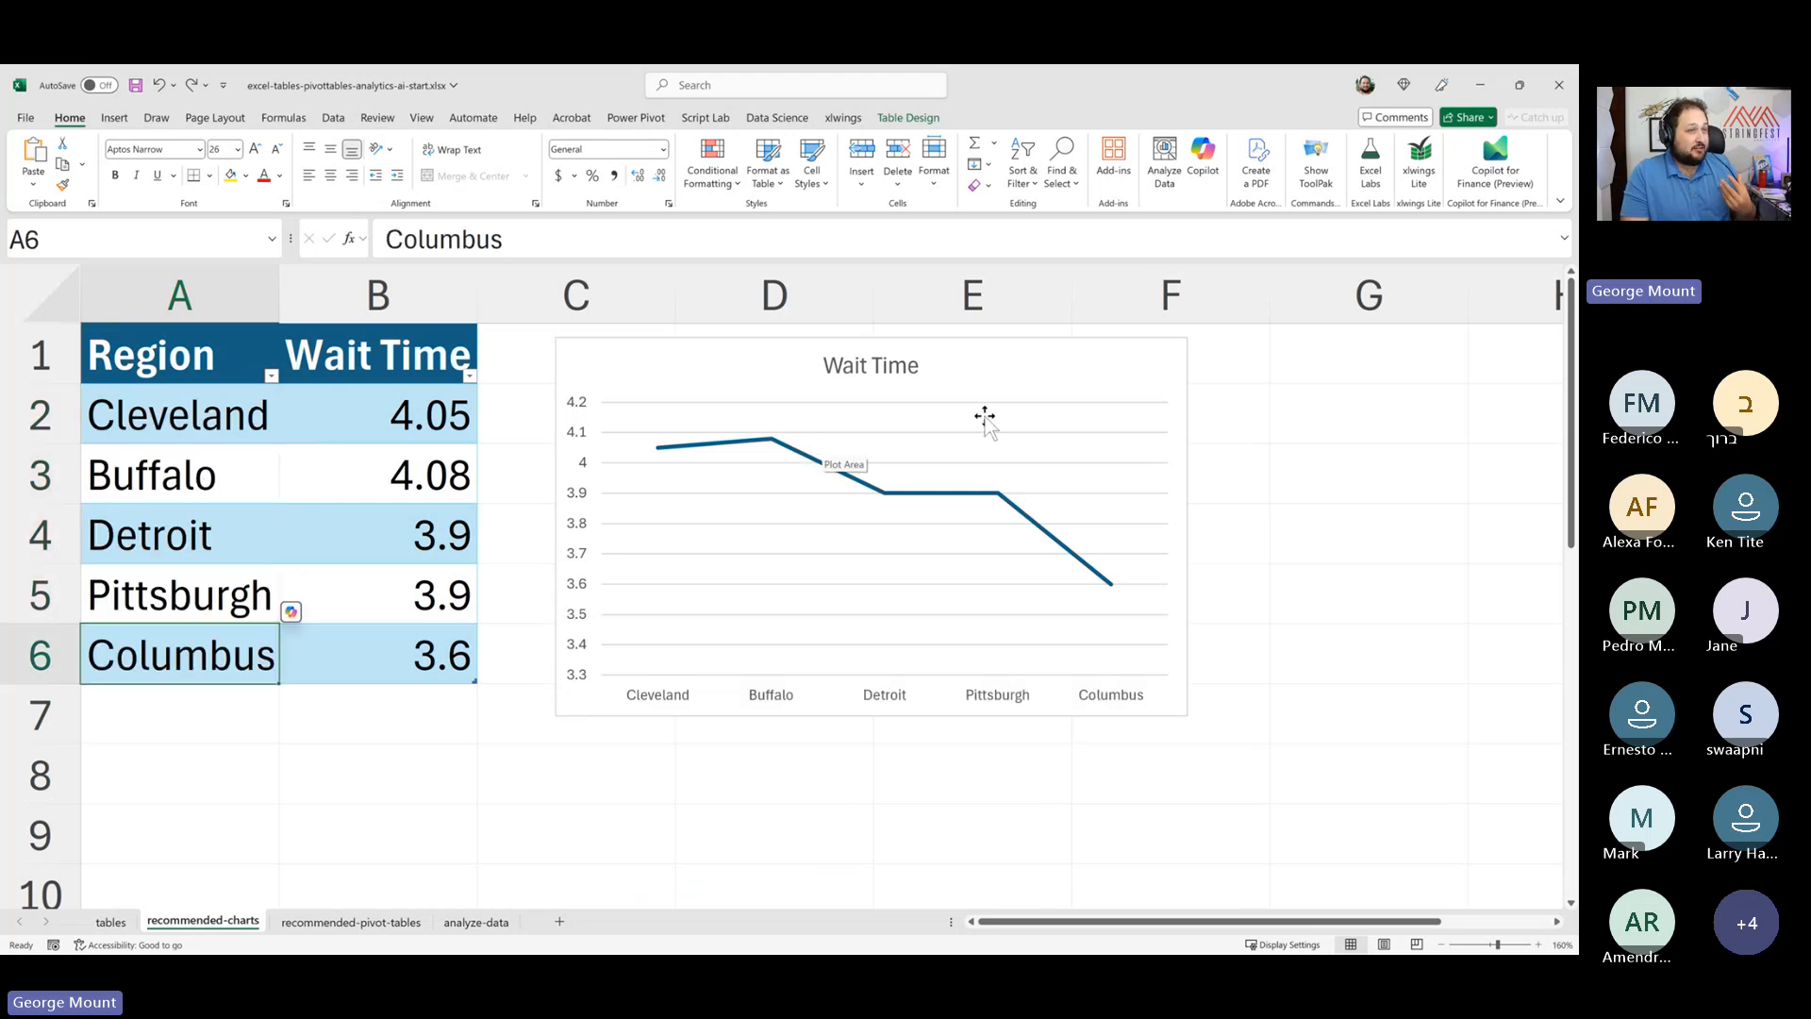
pyautogui.click(1102, 377)
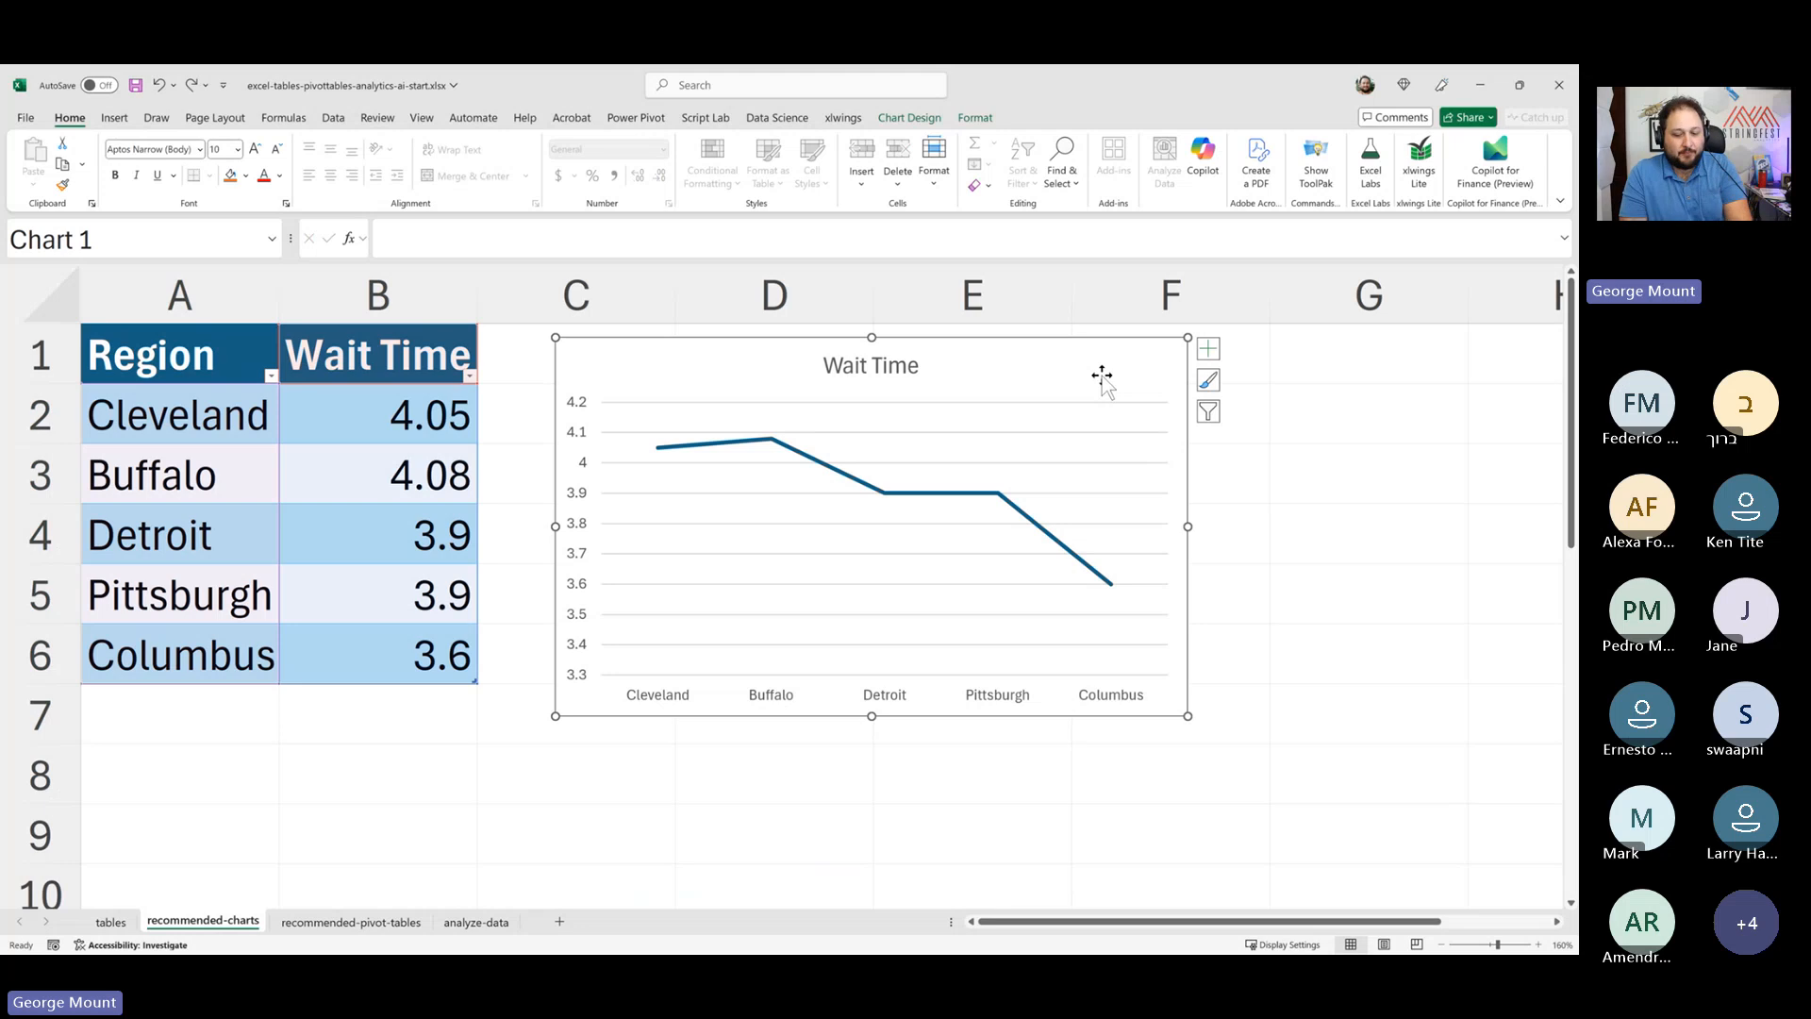
pyautogui.press('Delete')
pyautogui.click(151, 415)
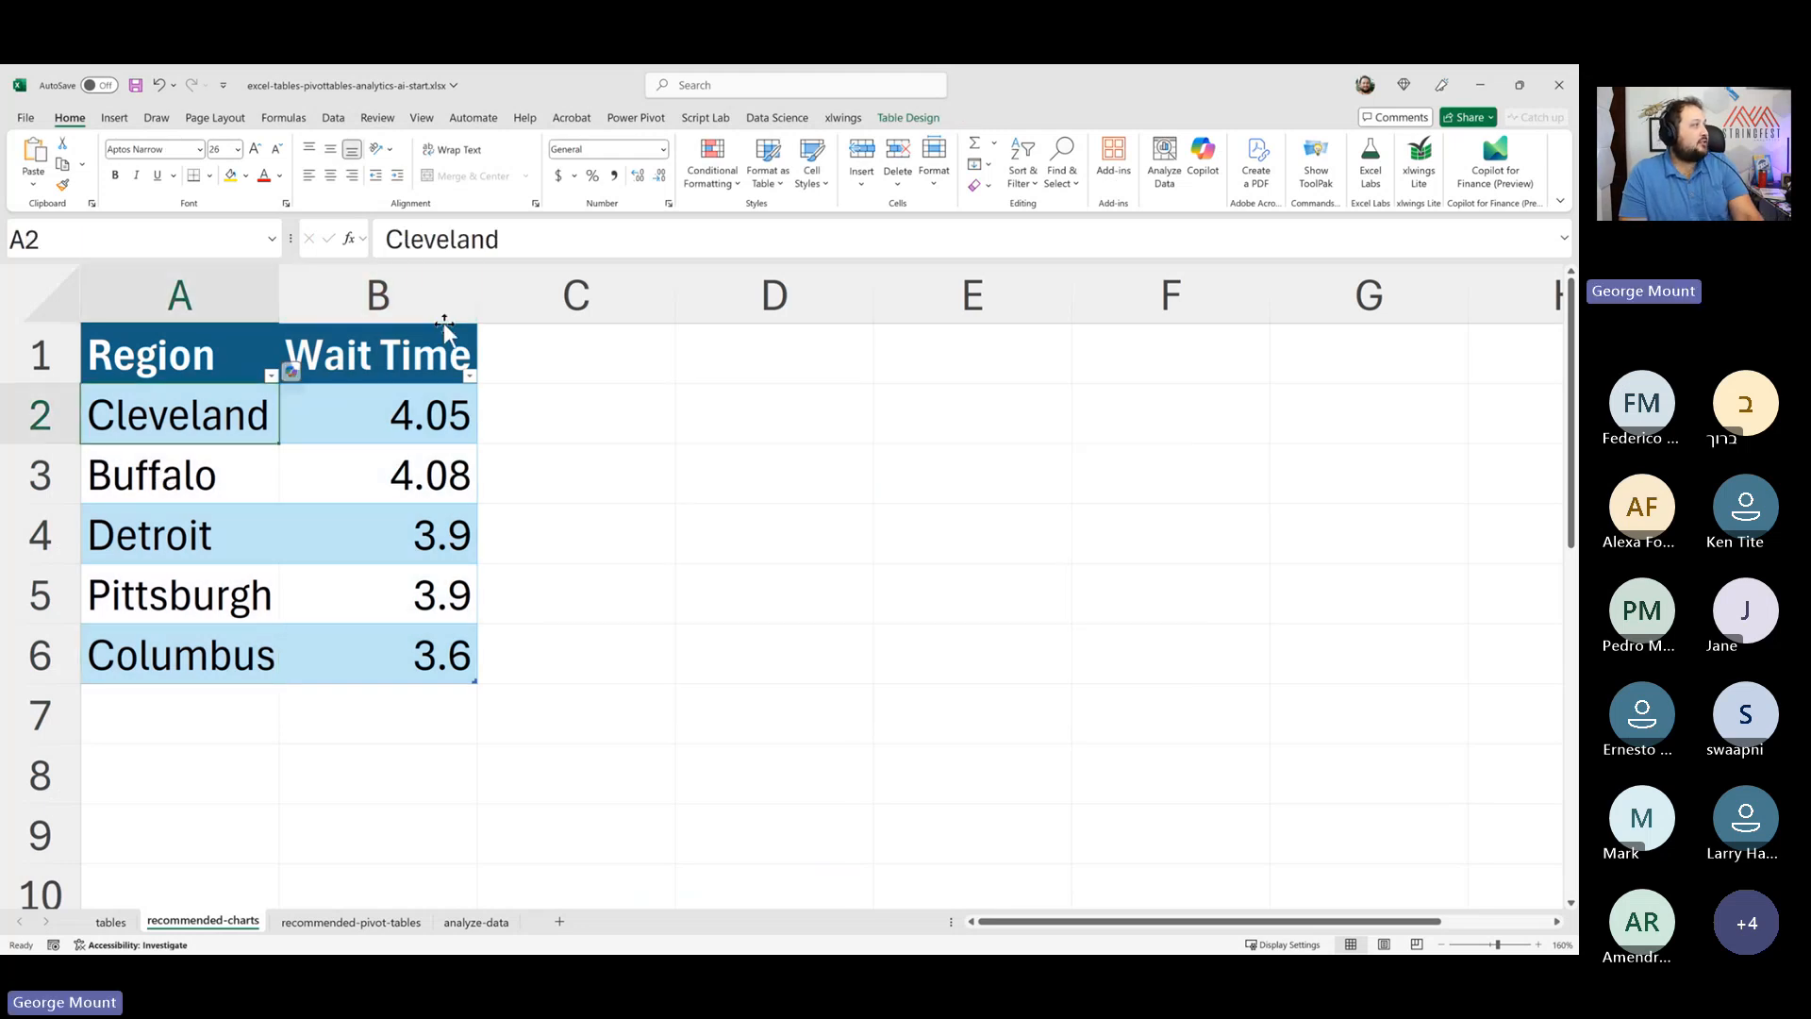
# - Insert a Filled Map chart from the recommended charts and move it beside the table
pyautogui.click(117, 121)
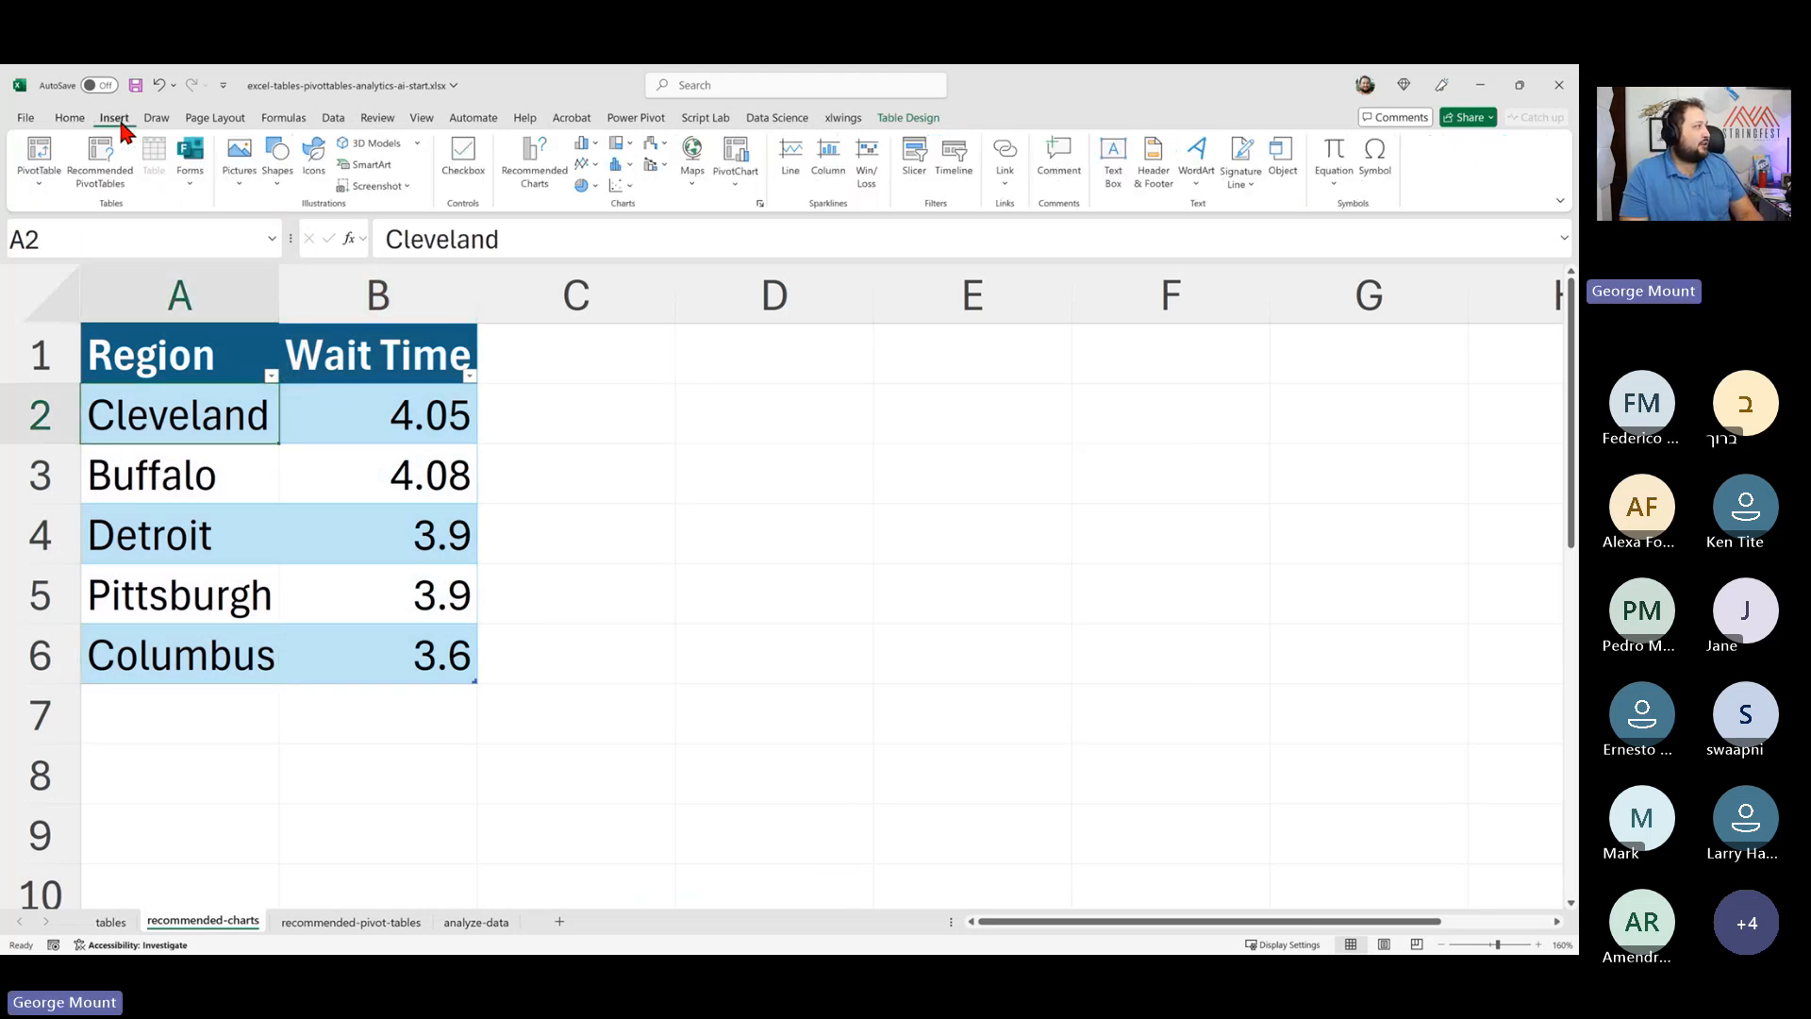
pyautogui.click(536, 177)
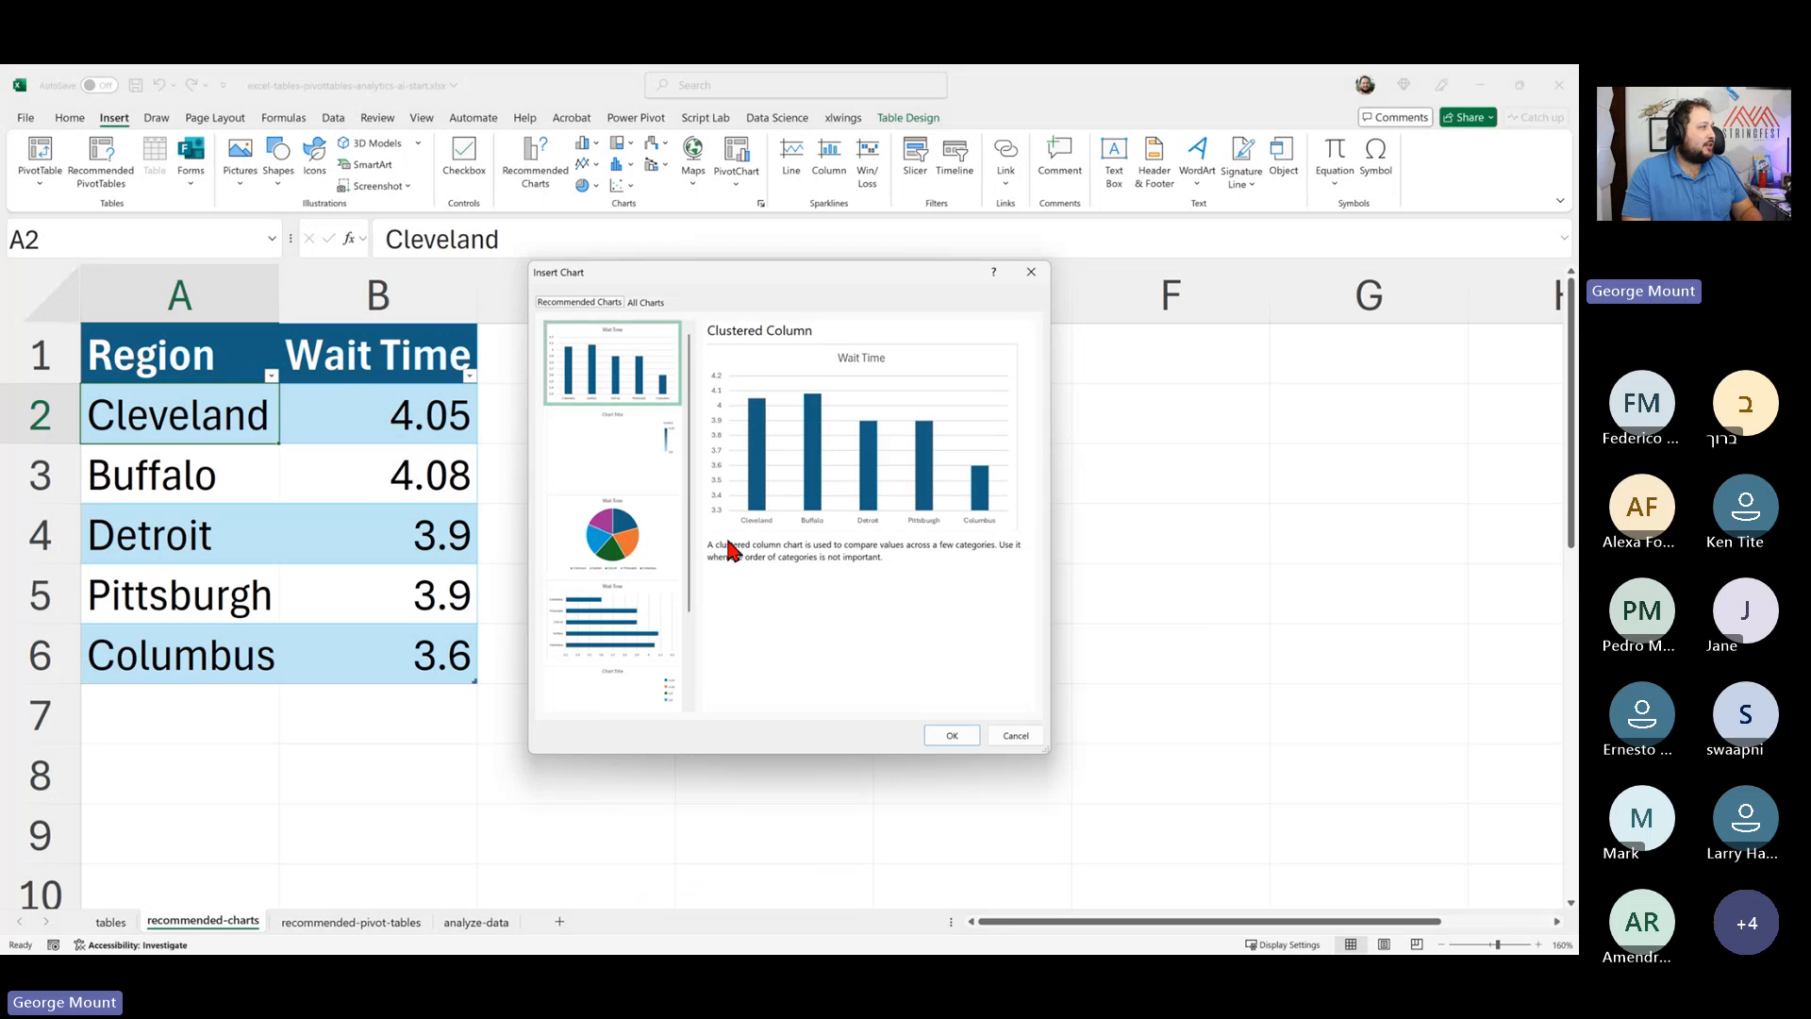
pyautogui.click(660, 436)
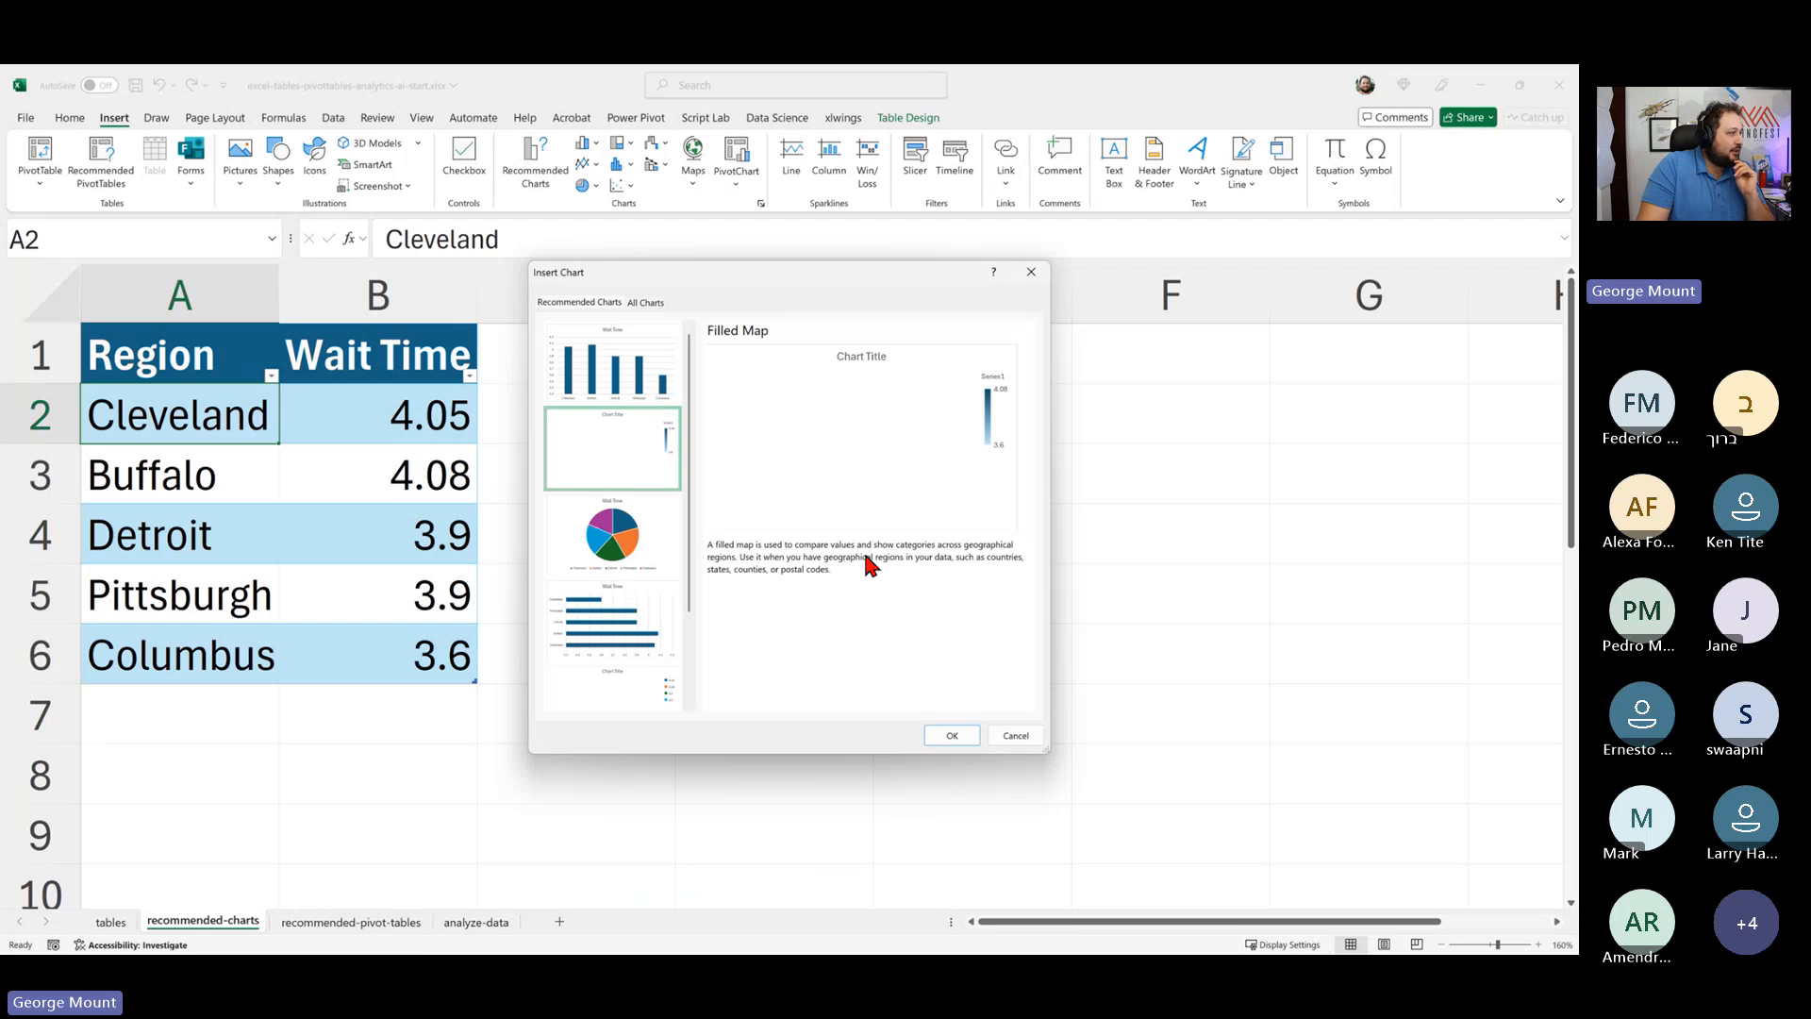
pyautogui.click(947, 735)
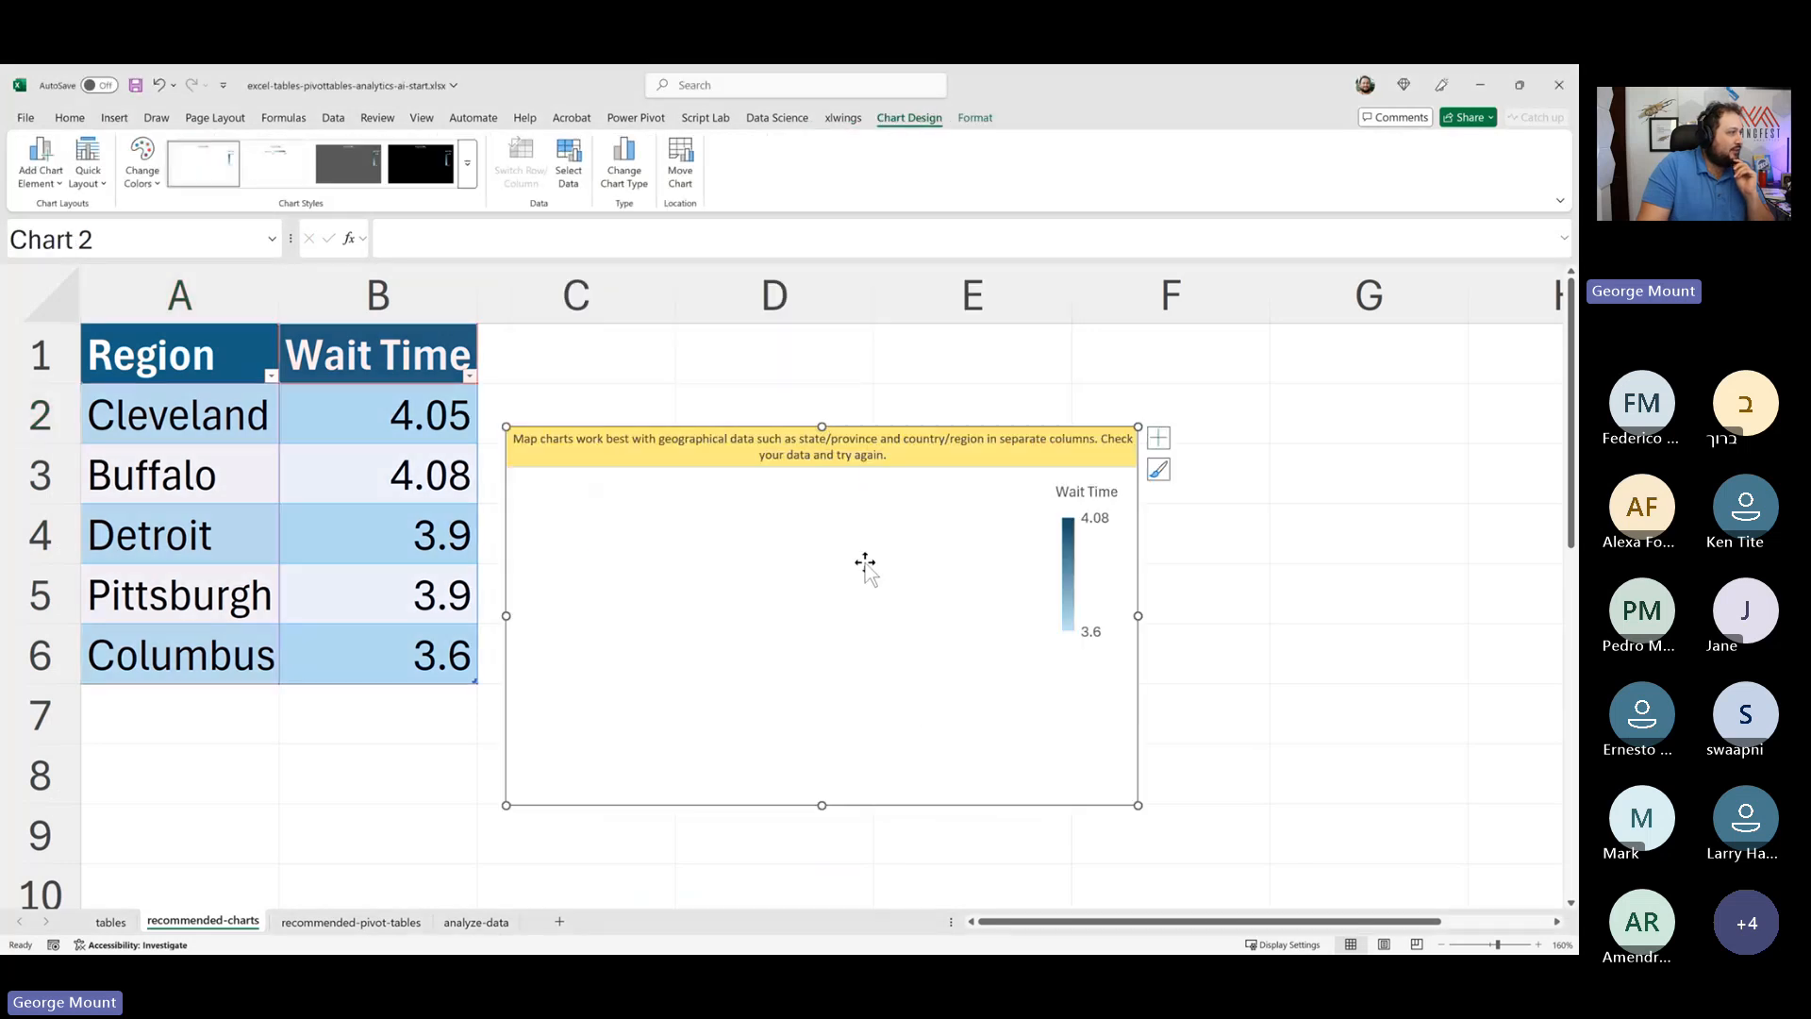
pyautogui.moveTo(887, 472)
pyautogui.mouseDown()
pyautogui.moveTo(962, 501)
pyautogui.moveTo(995, 374)
pyautogui.mouseUp()
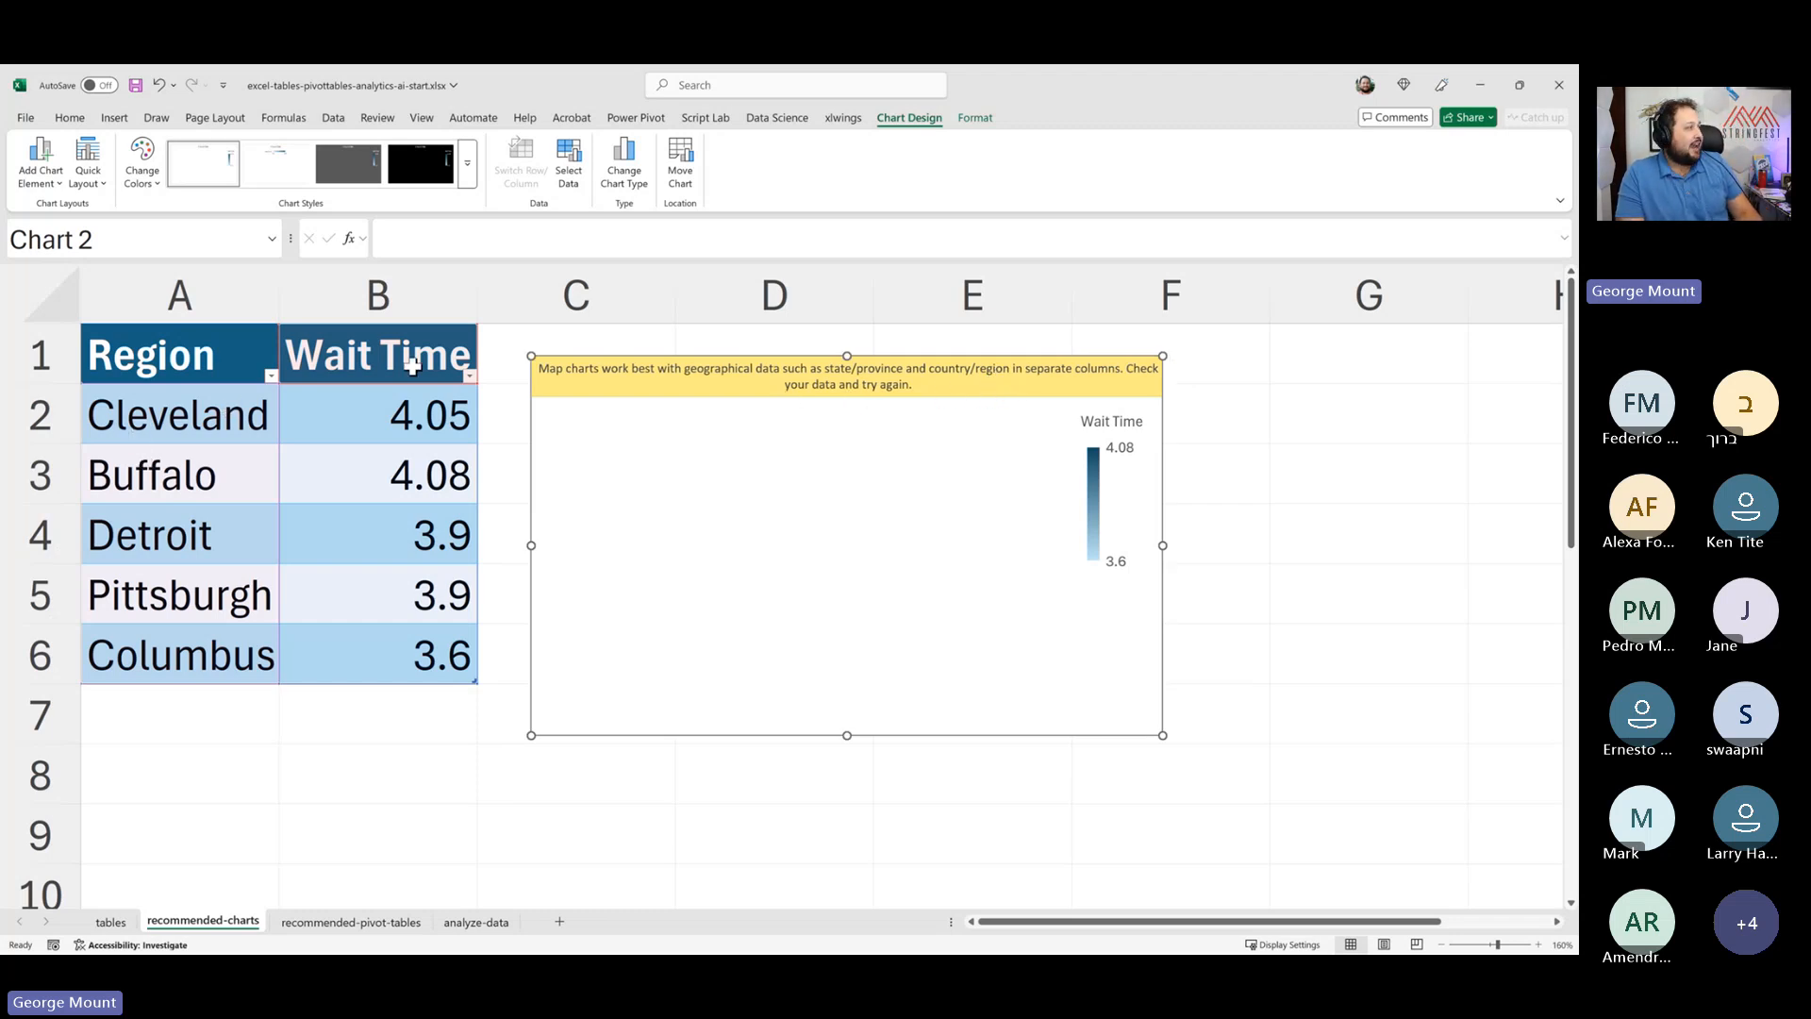
# - Replace the Region values with Ohio, New York, Michigan, Pennsylvania and Indiana
pyautogui.click(455, 364)
pyautogui.click(142, 374)
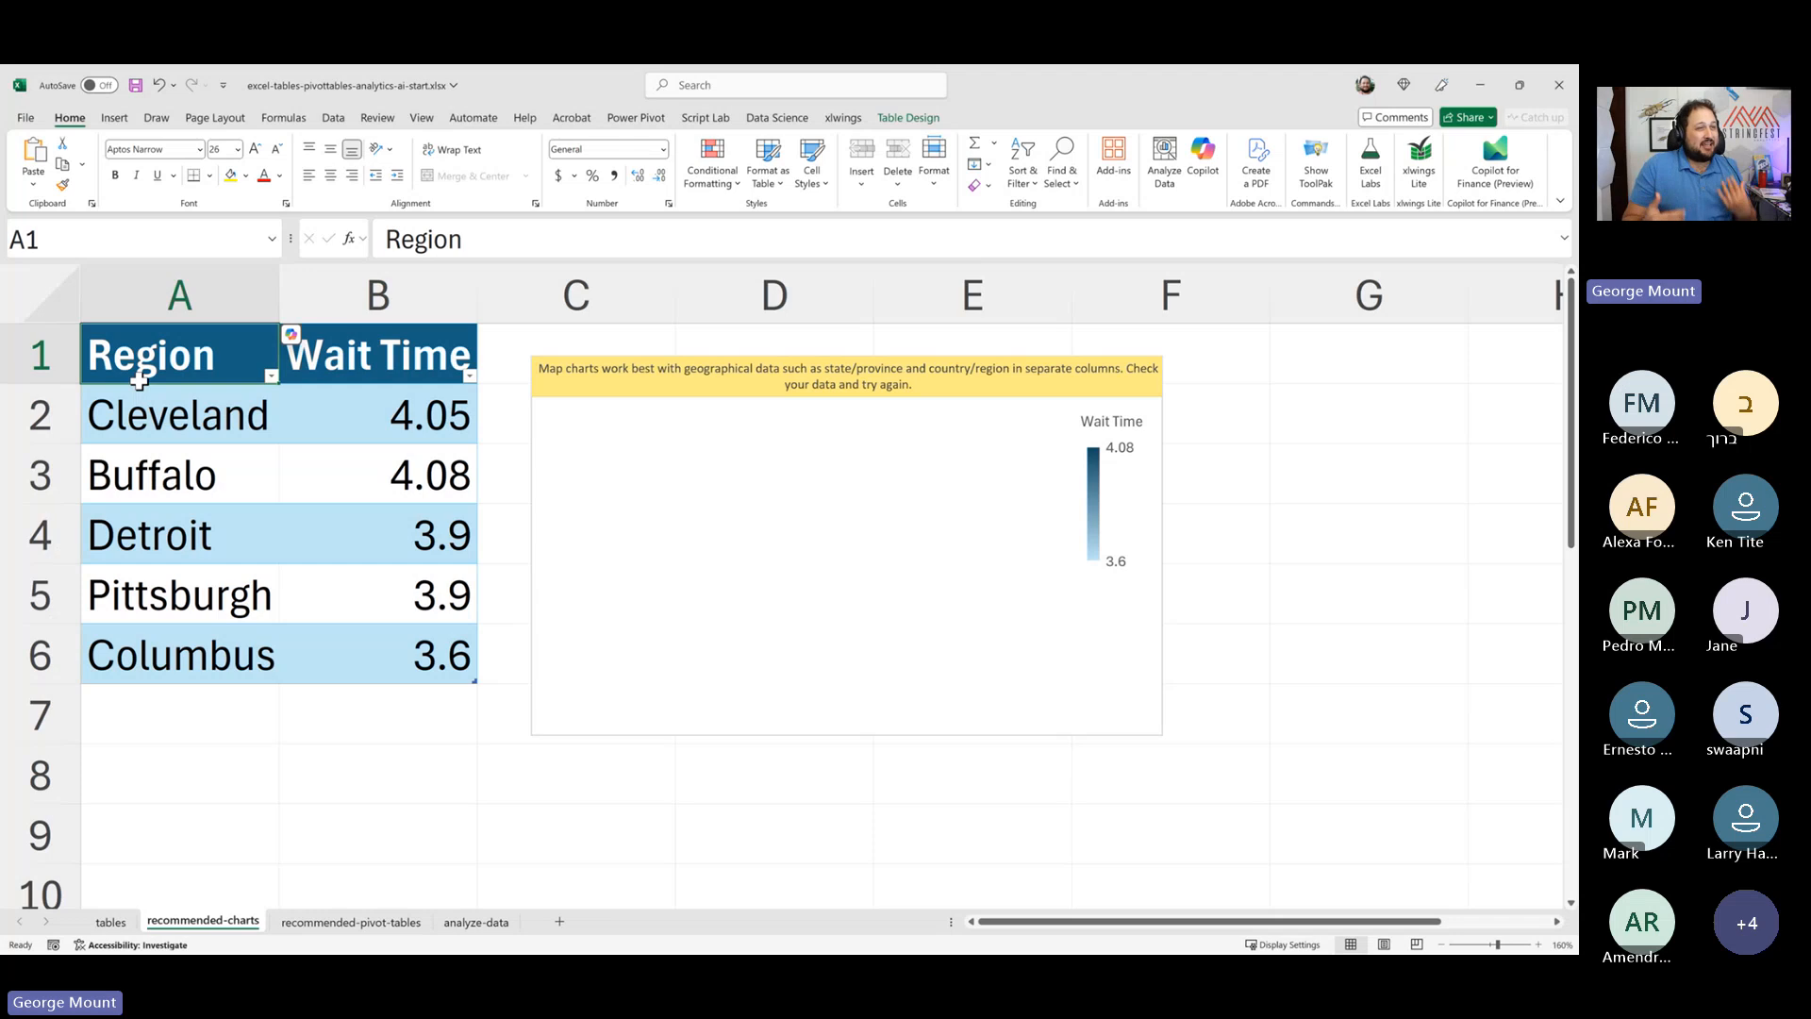
pyautogui.click(118, 412)
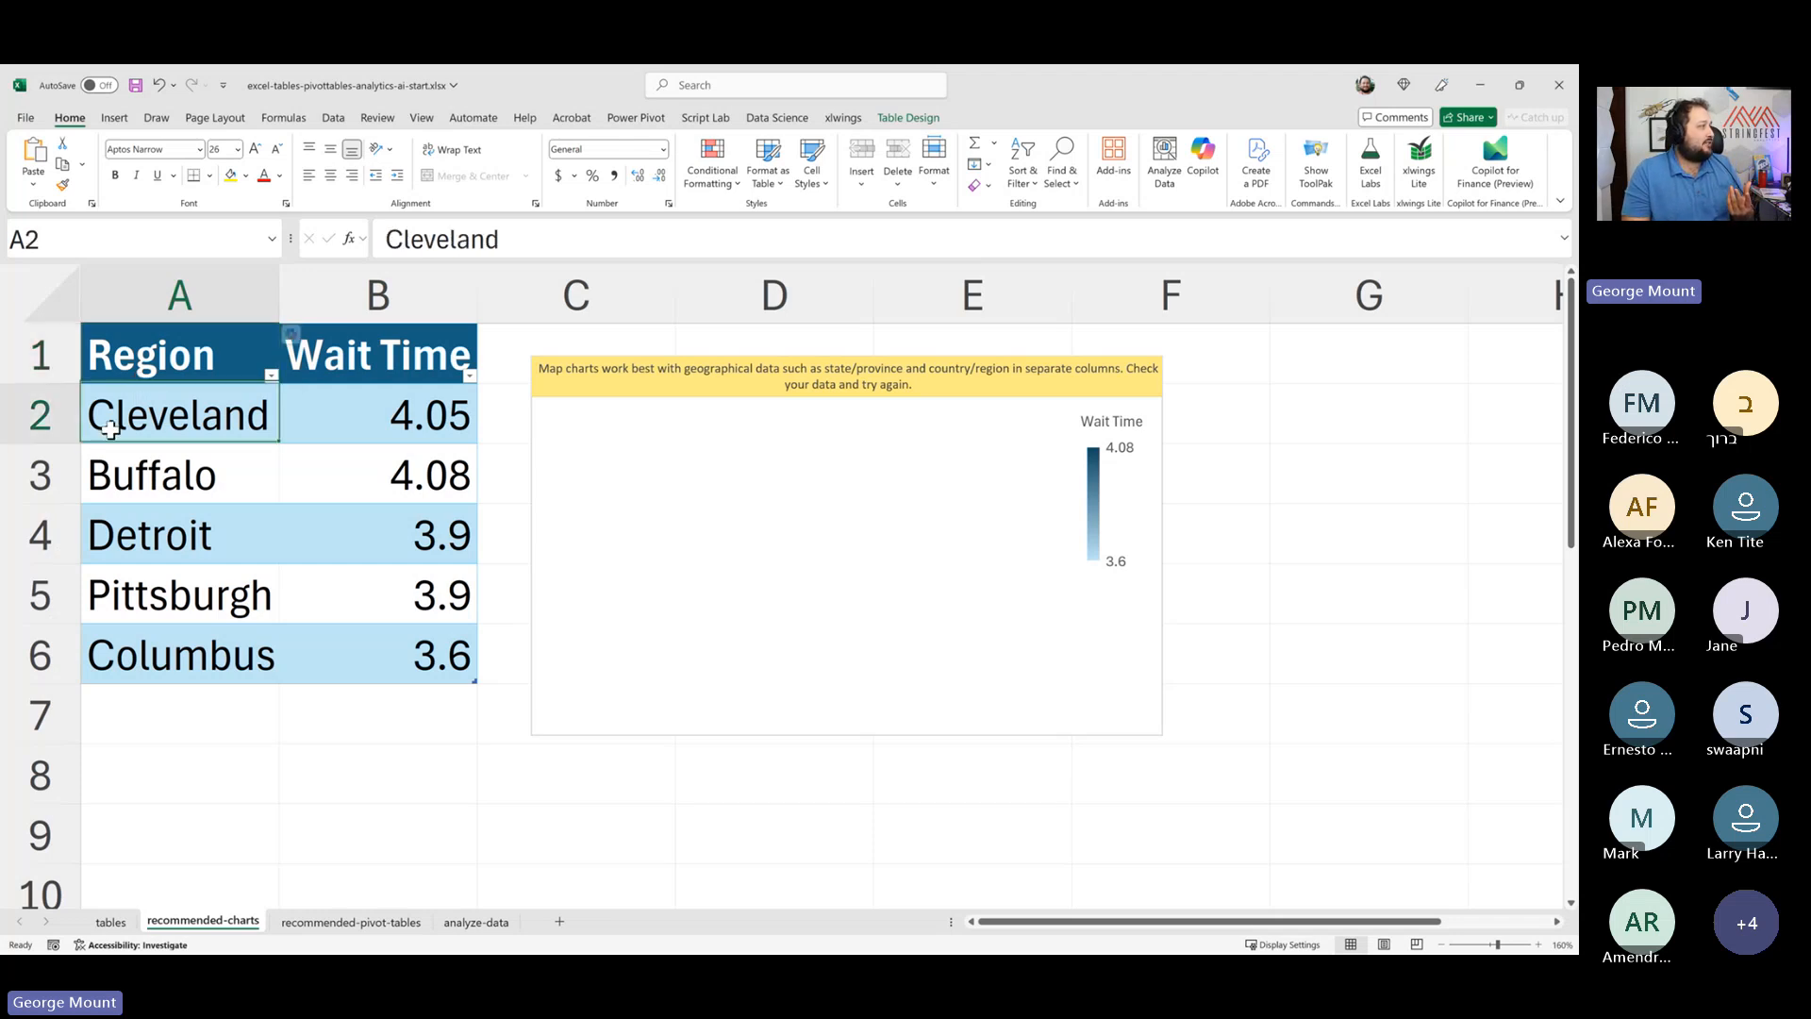
pyautogui.write('Ohio')
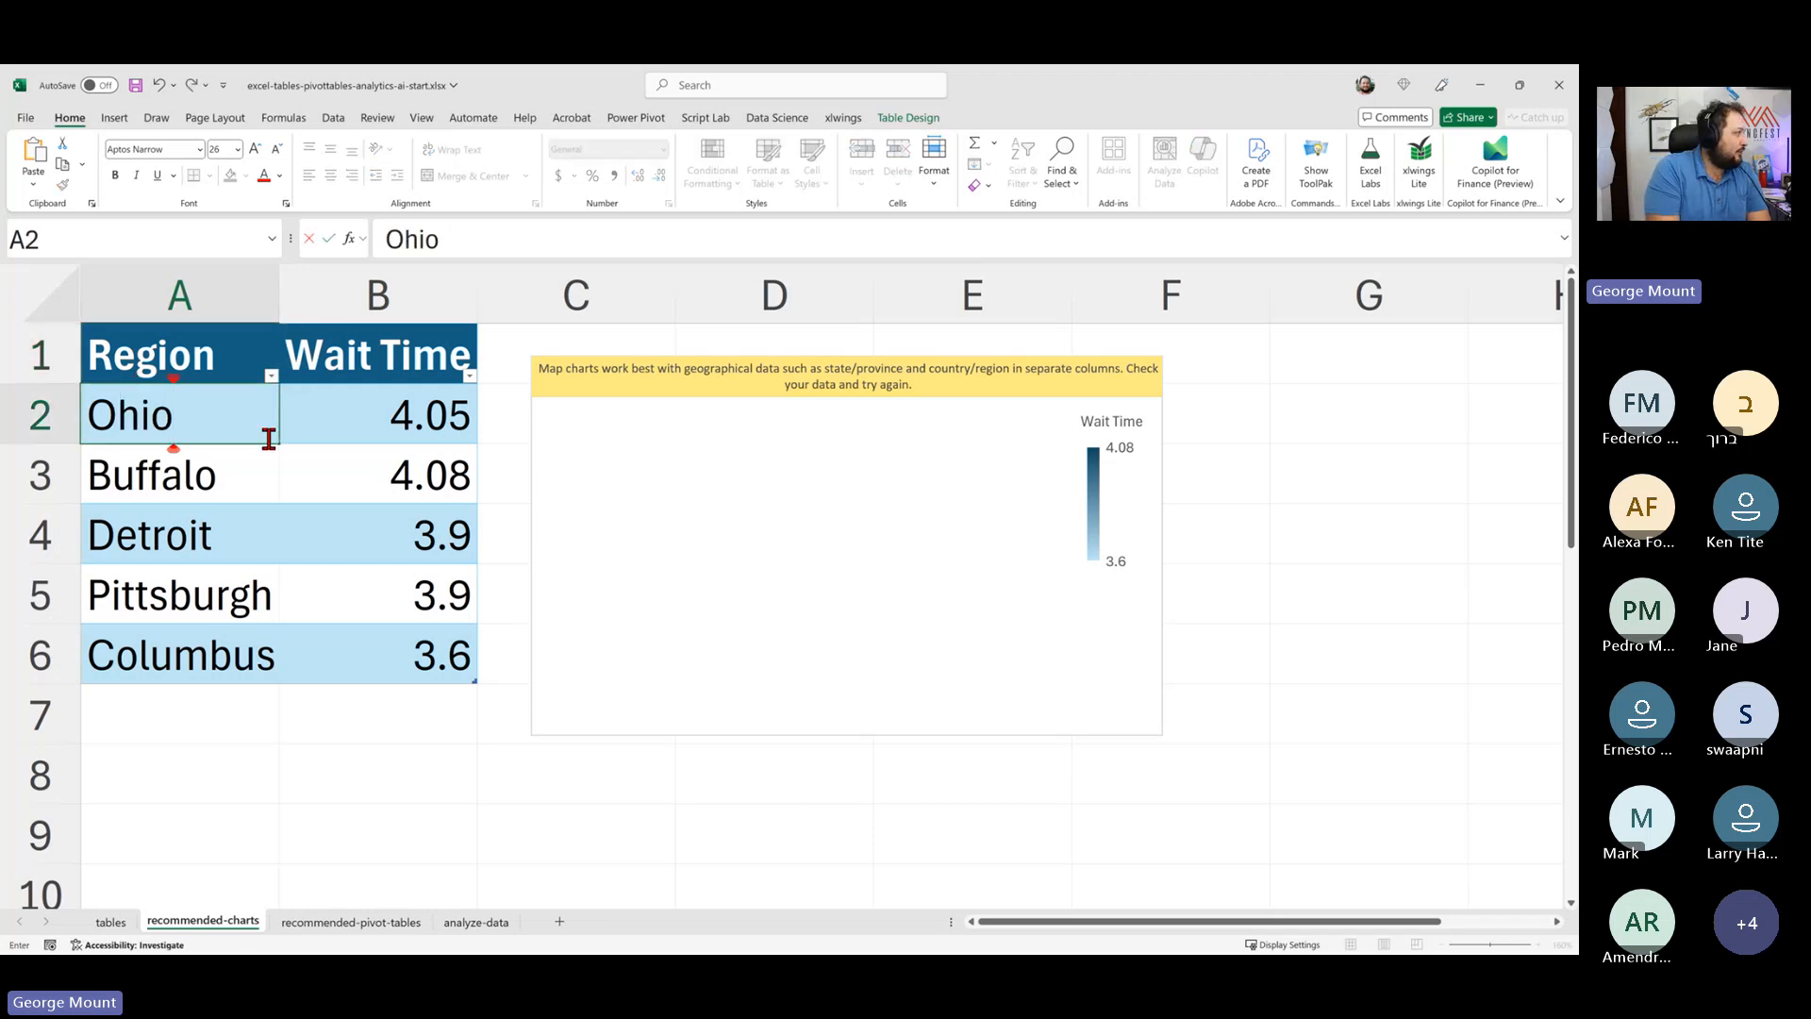
pyautogui.press('Return')
pyautogui.write('New York')
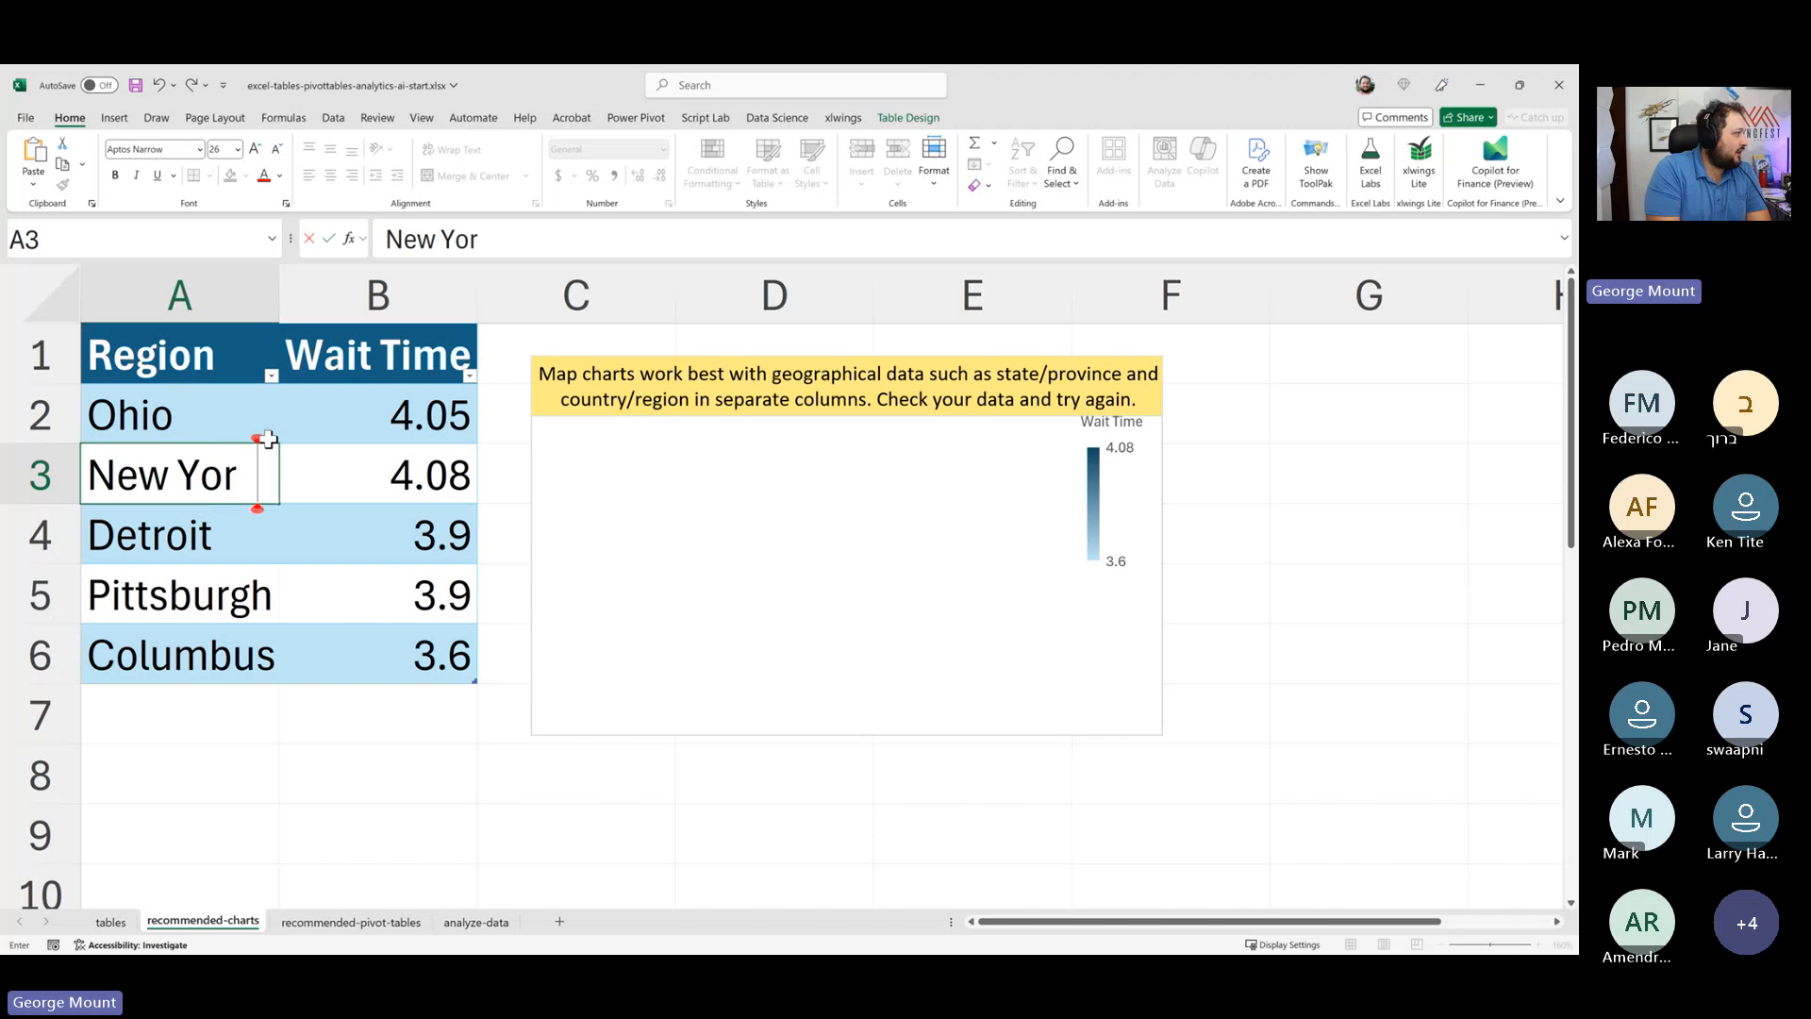
pyautogui.press('Return')
pyautogui.write('Michigan')
pyautogui.press('Return')
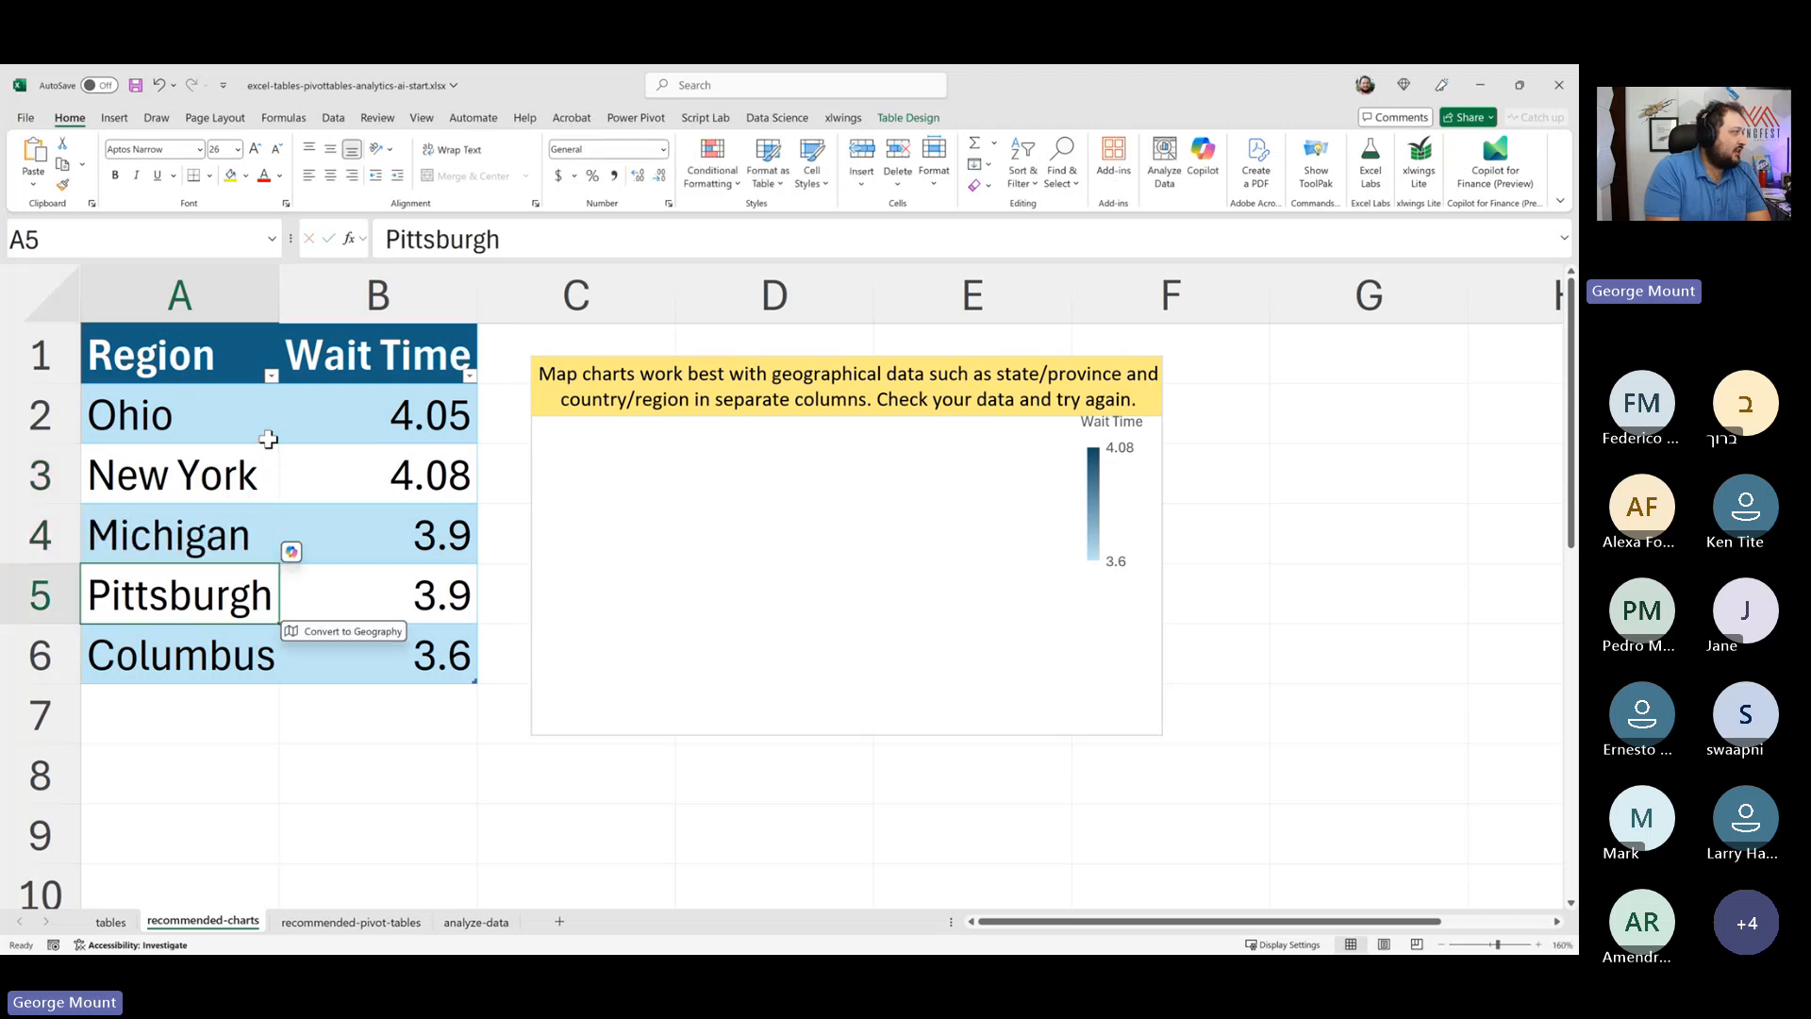
pyautogui.write('Peen')
pyautogui.press('BackSpace')
pyautogui.press('BackSpace')
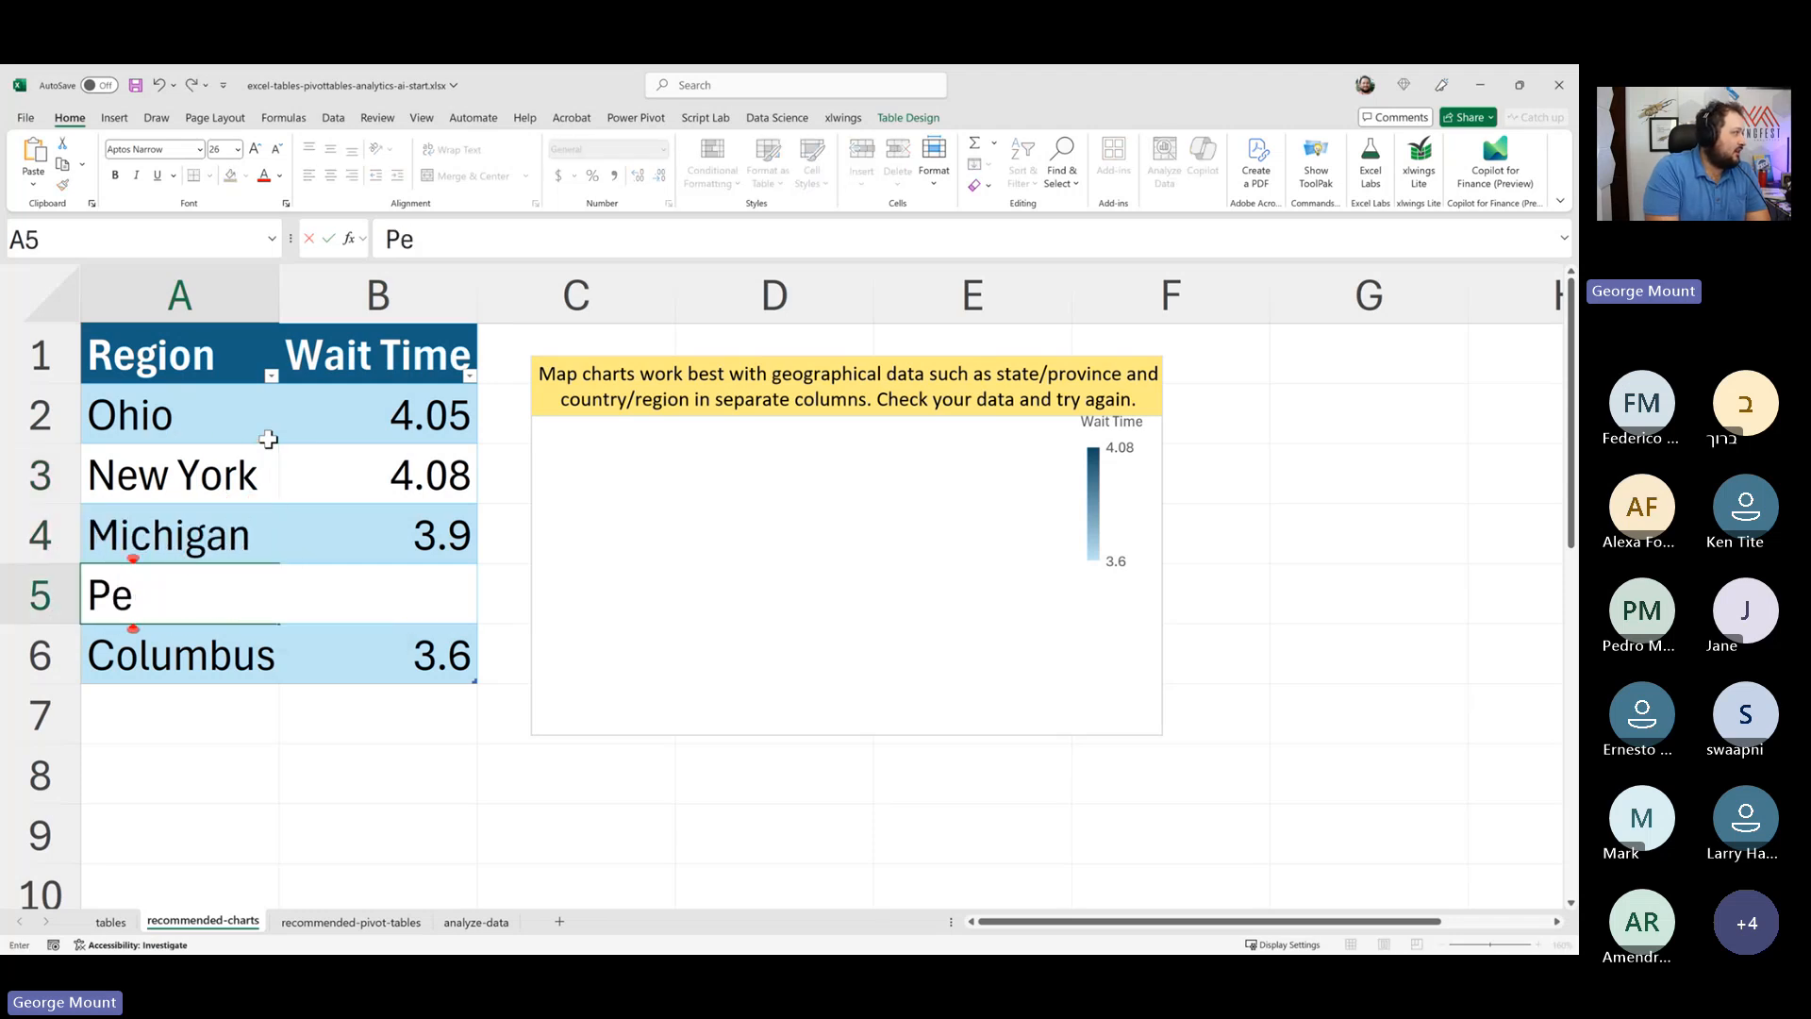
pyautogui.write('nnsylvania')
pyautogui.press('Return')
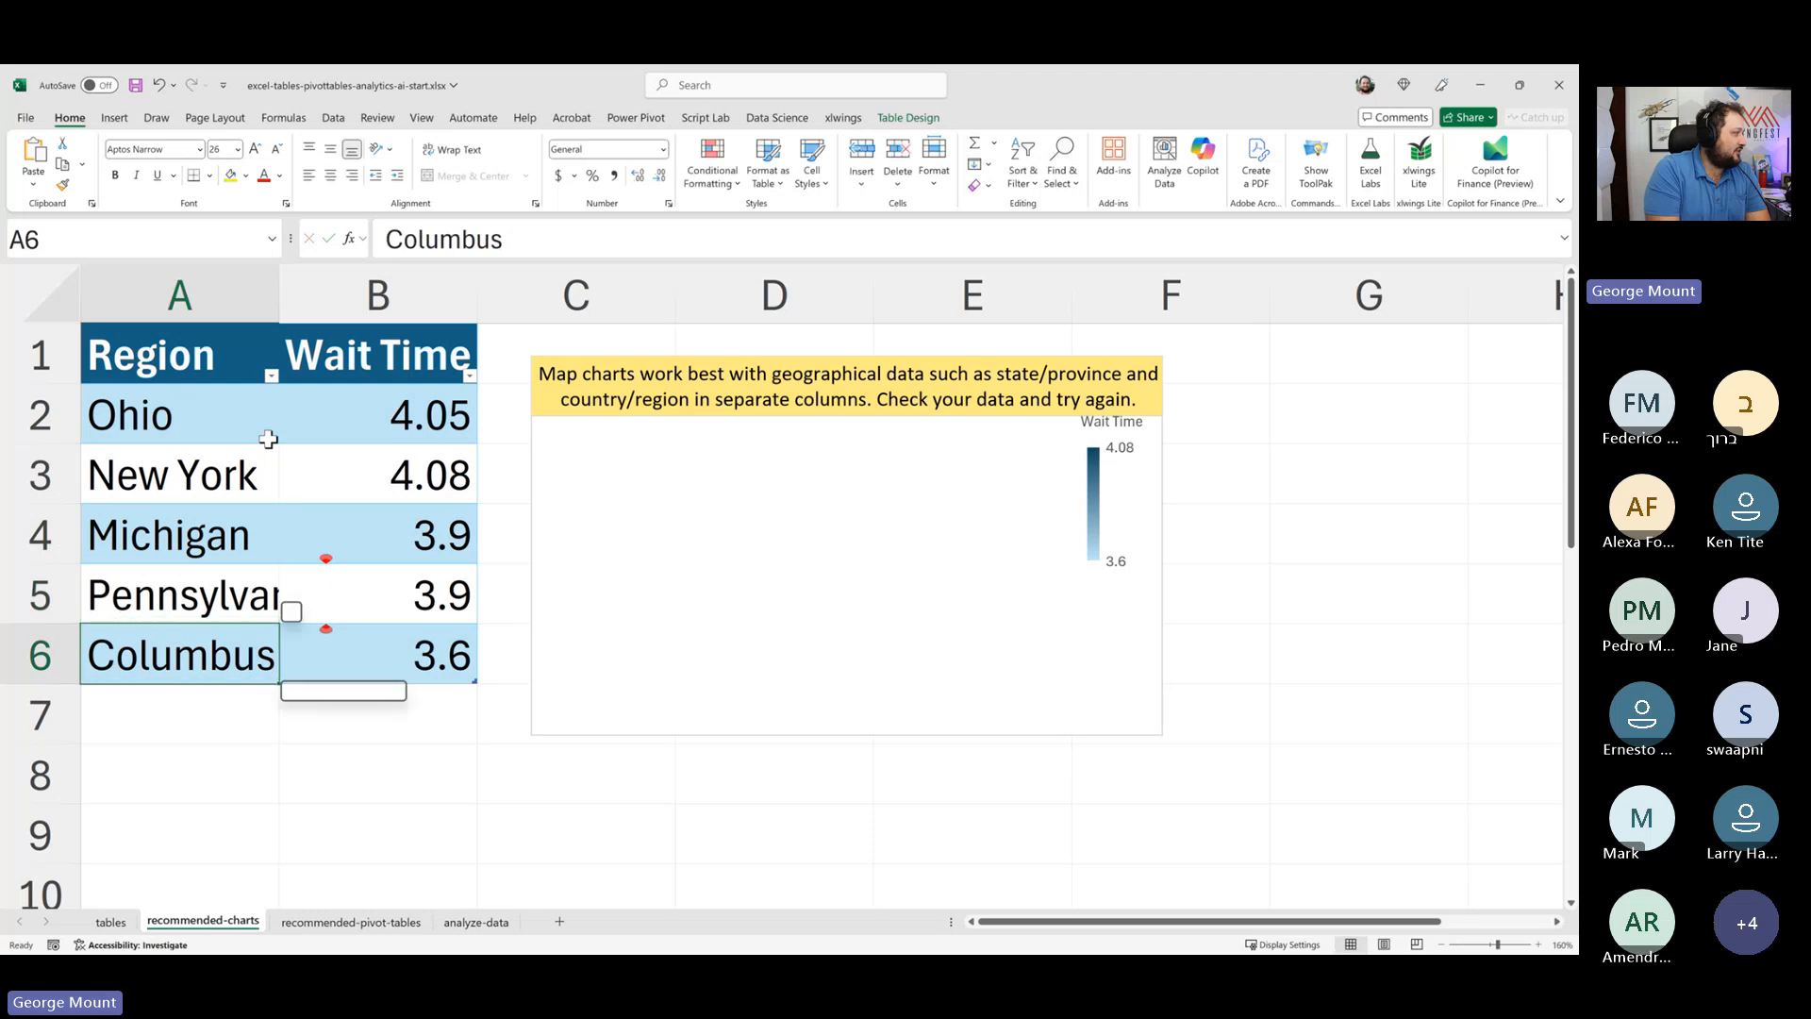
pyautogui.write('Indiana')
pyautogui.press('Return')
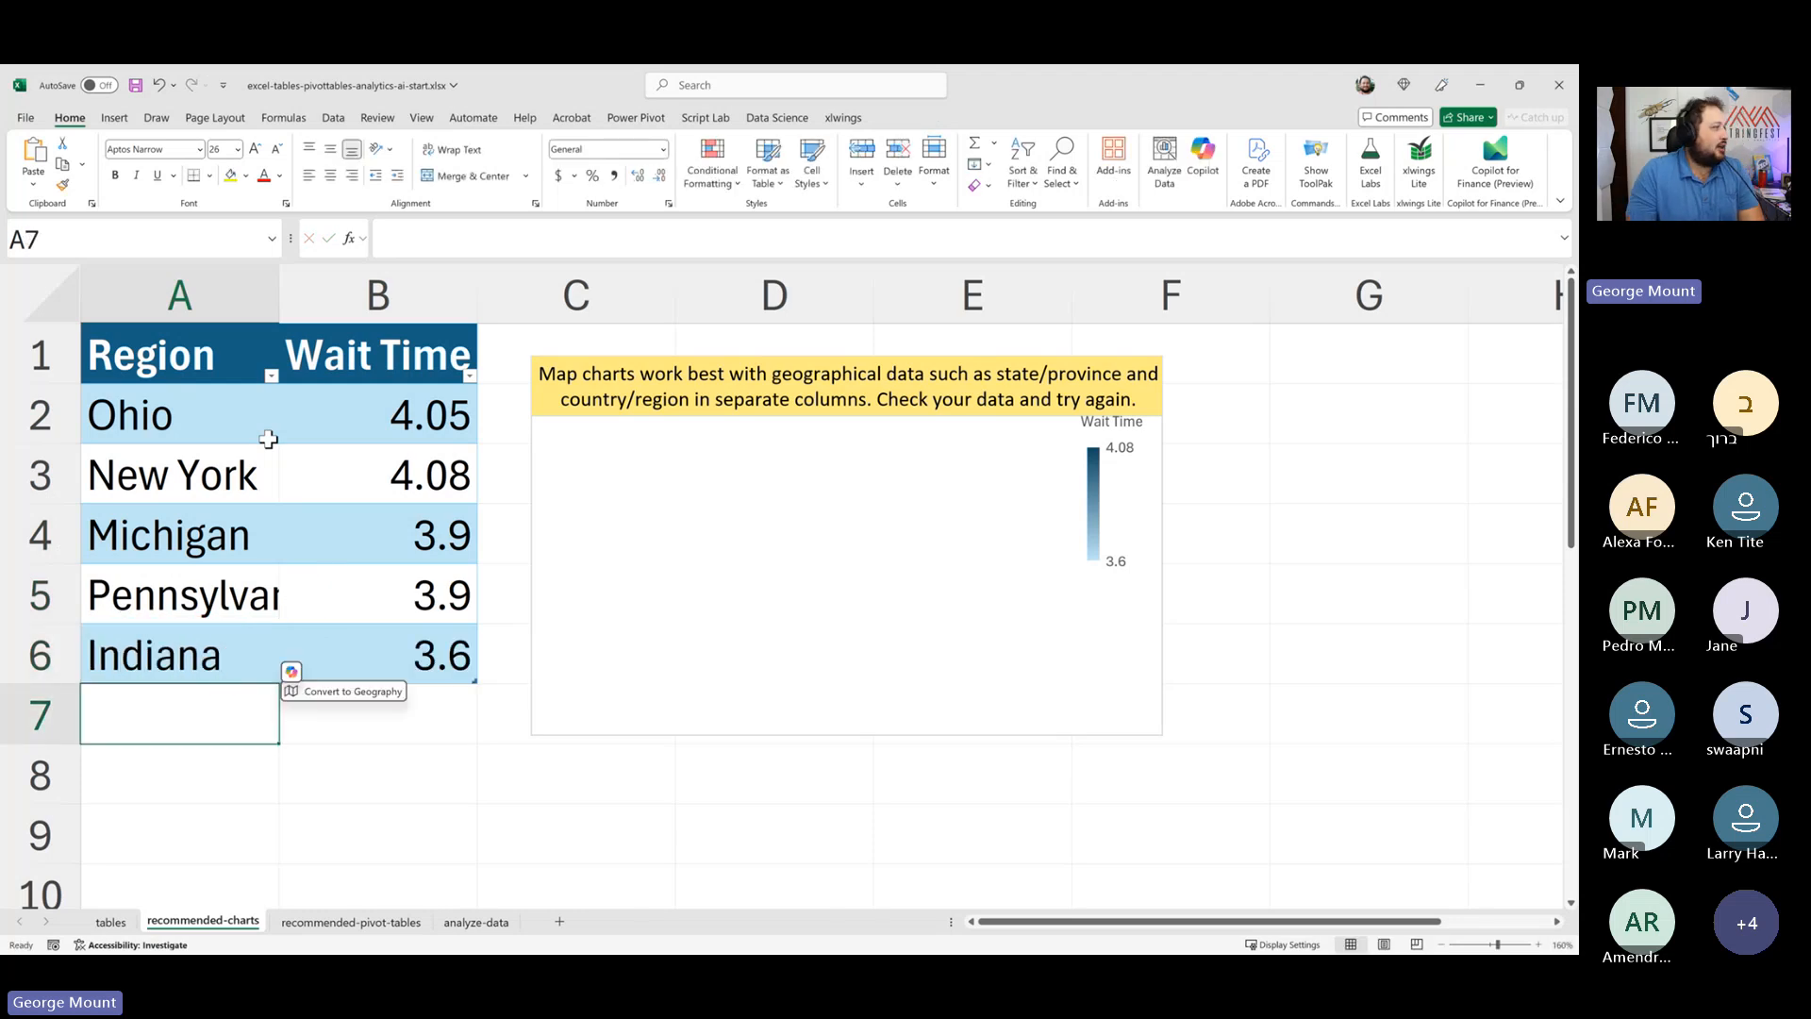
# - Insert another Filled Map chart from the recommended charts for the state data
pyautogui.click(269, 439)
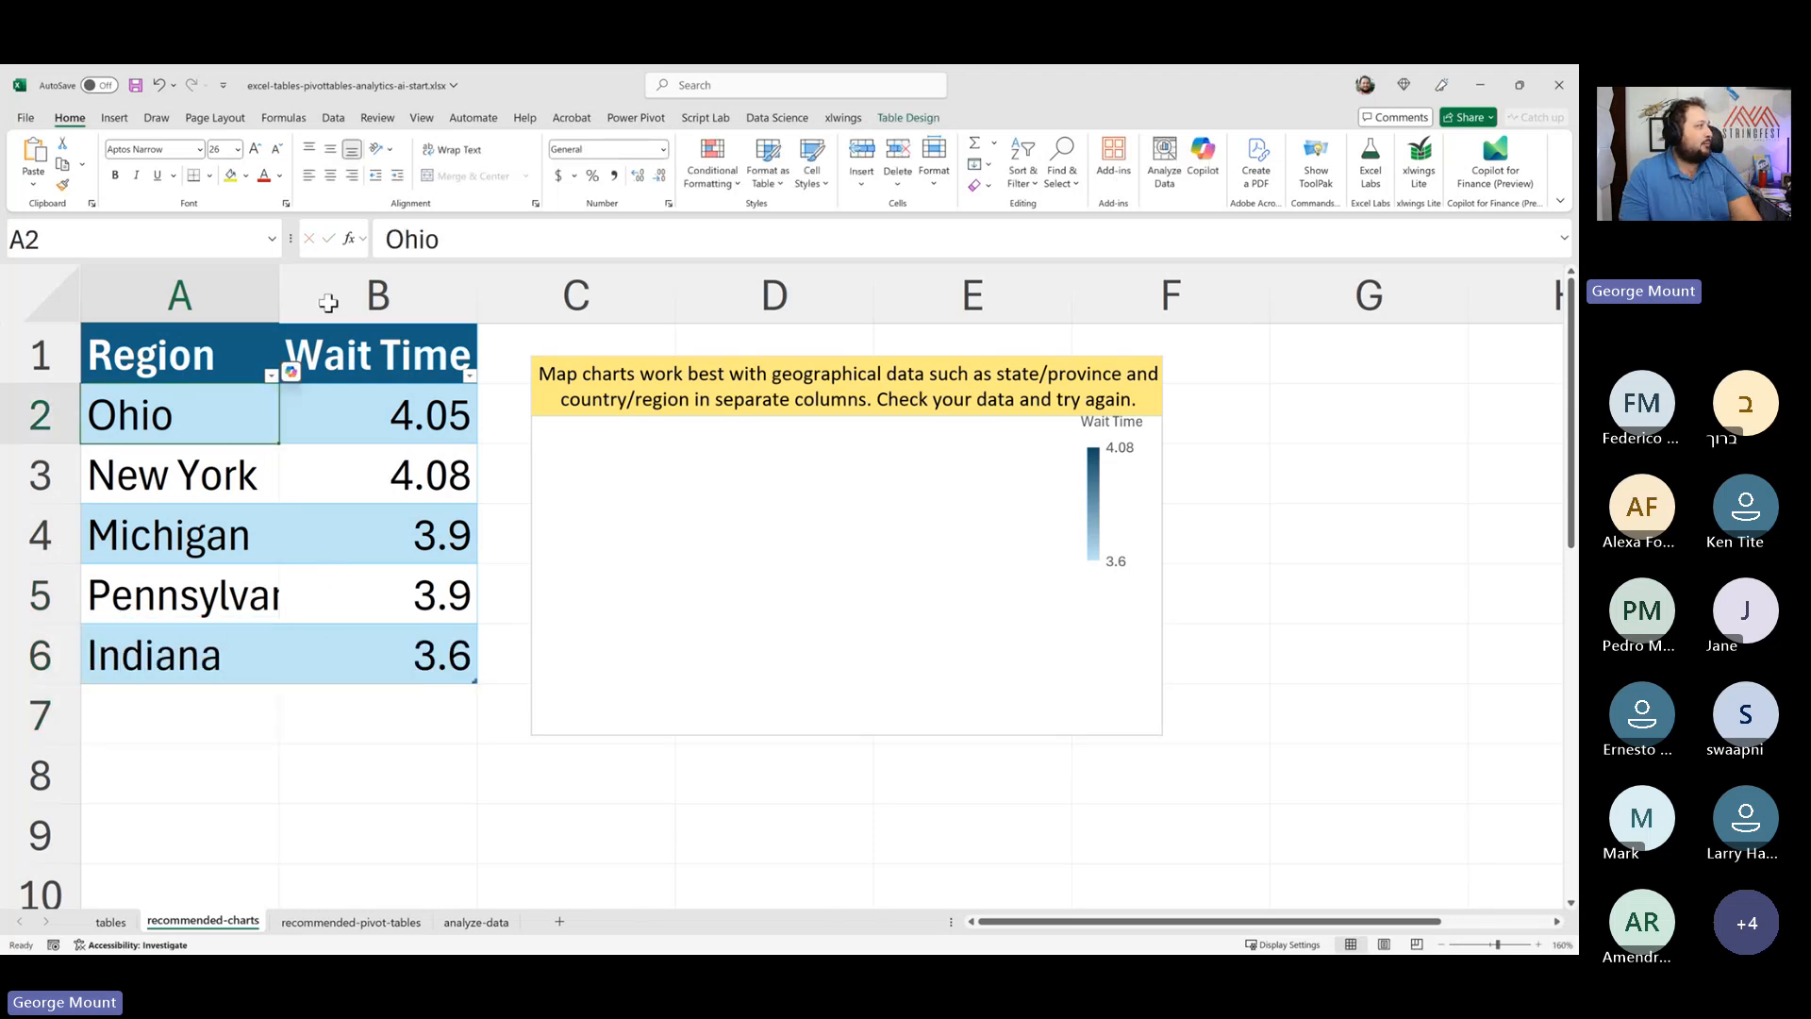
pyautogui.click(113, 119)
pyautogui.click(533, 160)
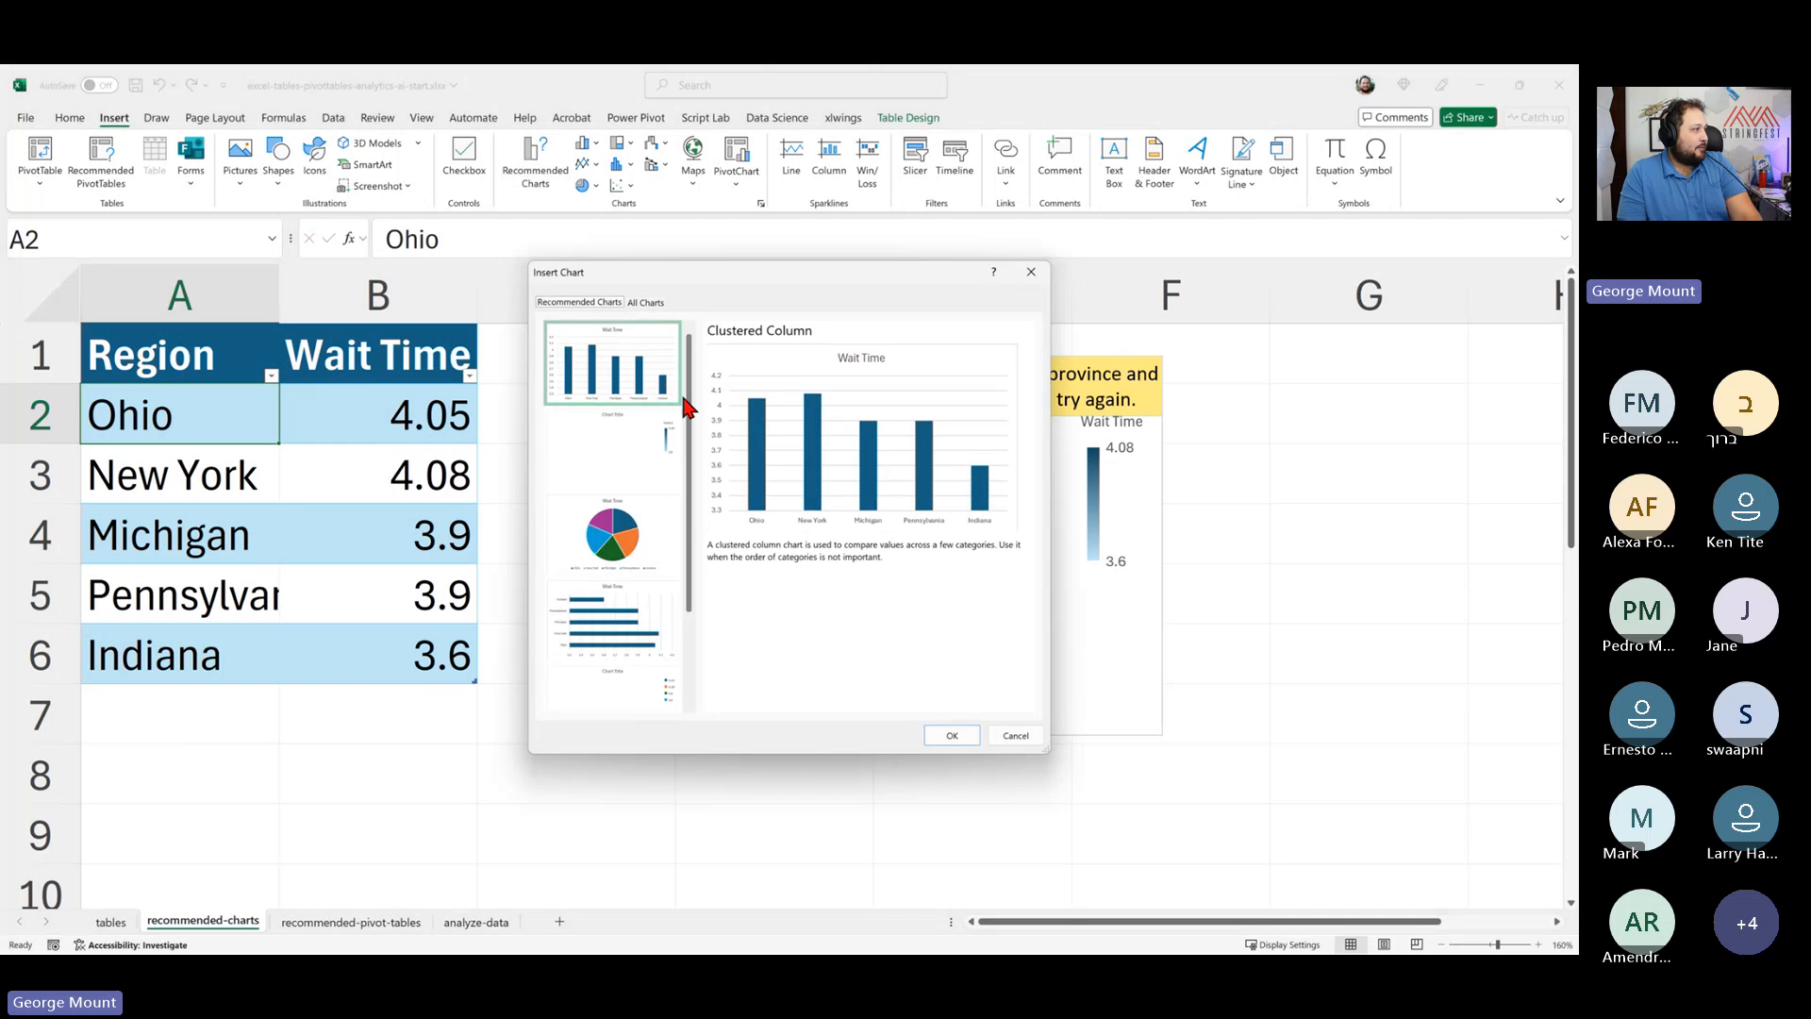
pyautogui.click(660, 446)
pyautogui.click(953, 735)
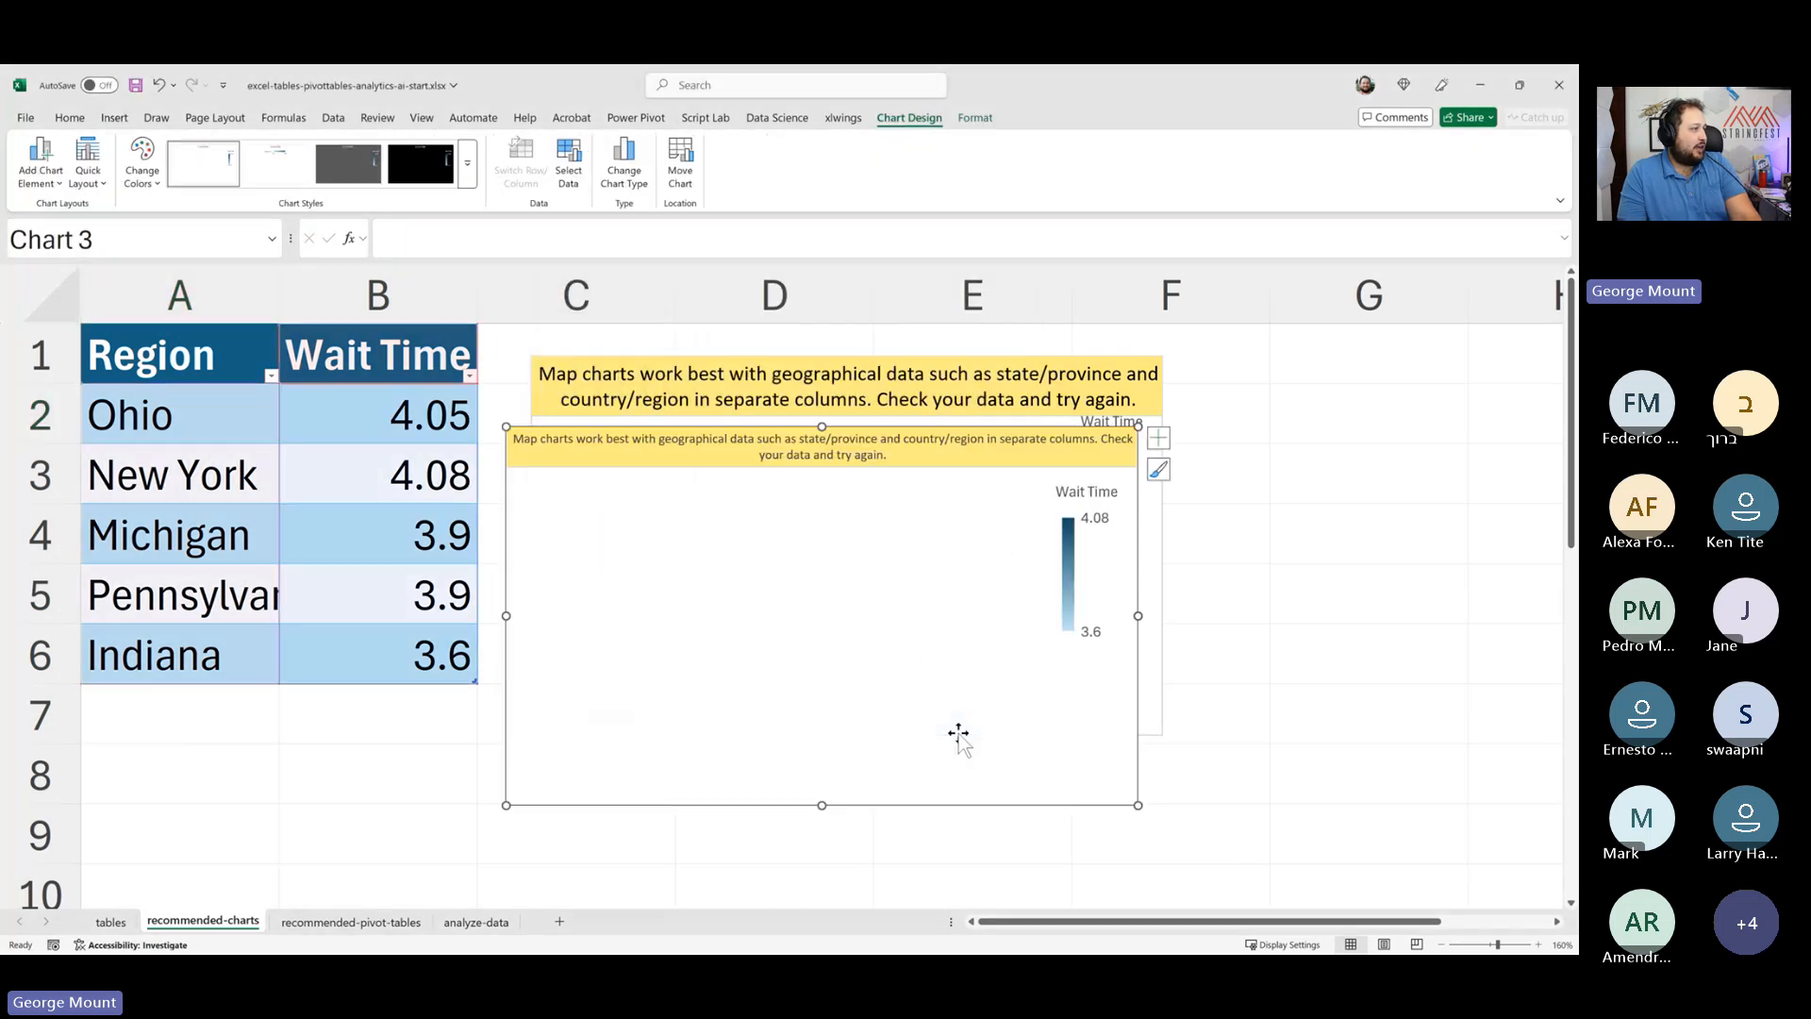
pyautogui.click(904, 521)
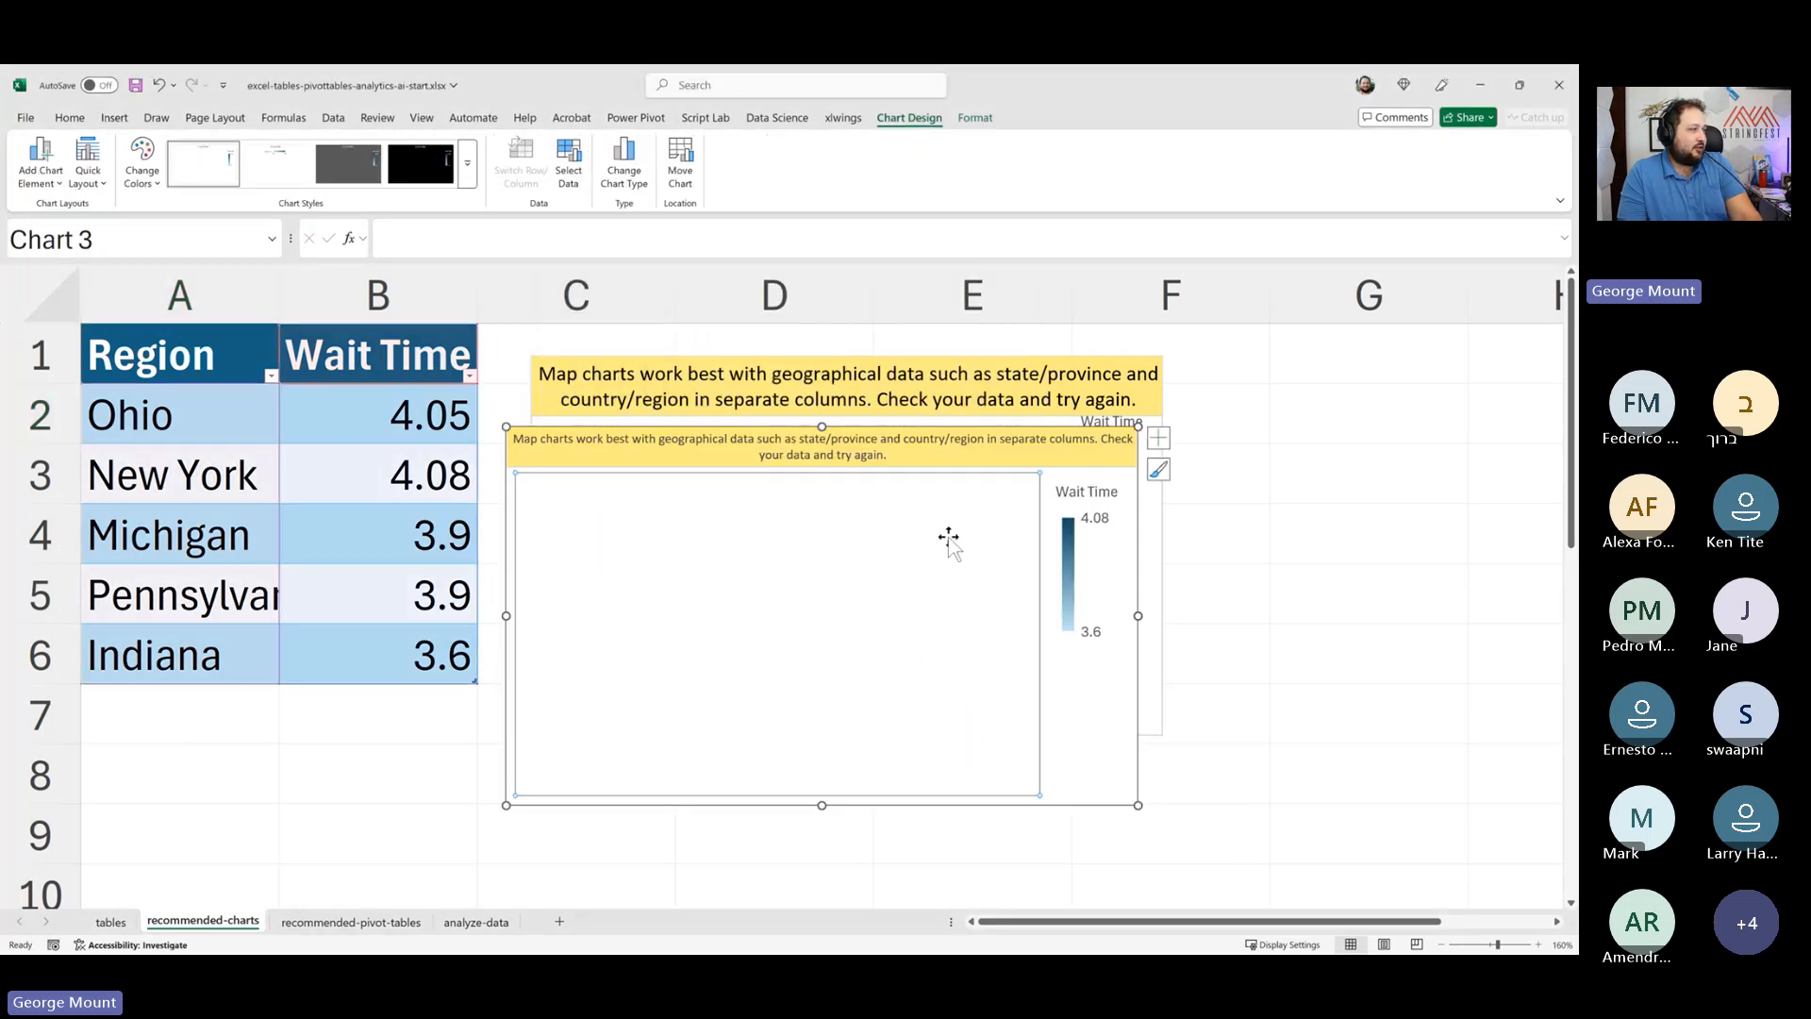
pyautogui.click(1118, 707)
pyautogui.click(377, 482)
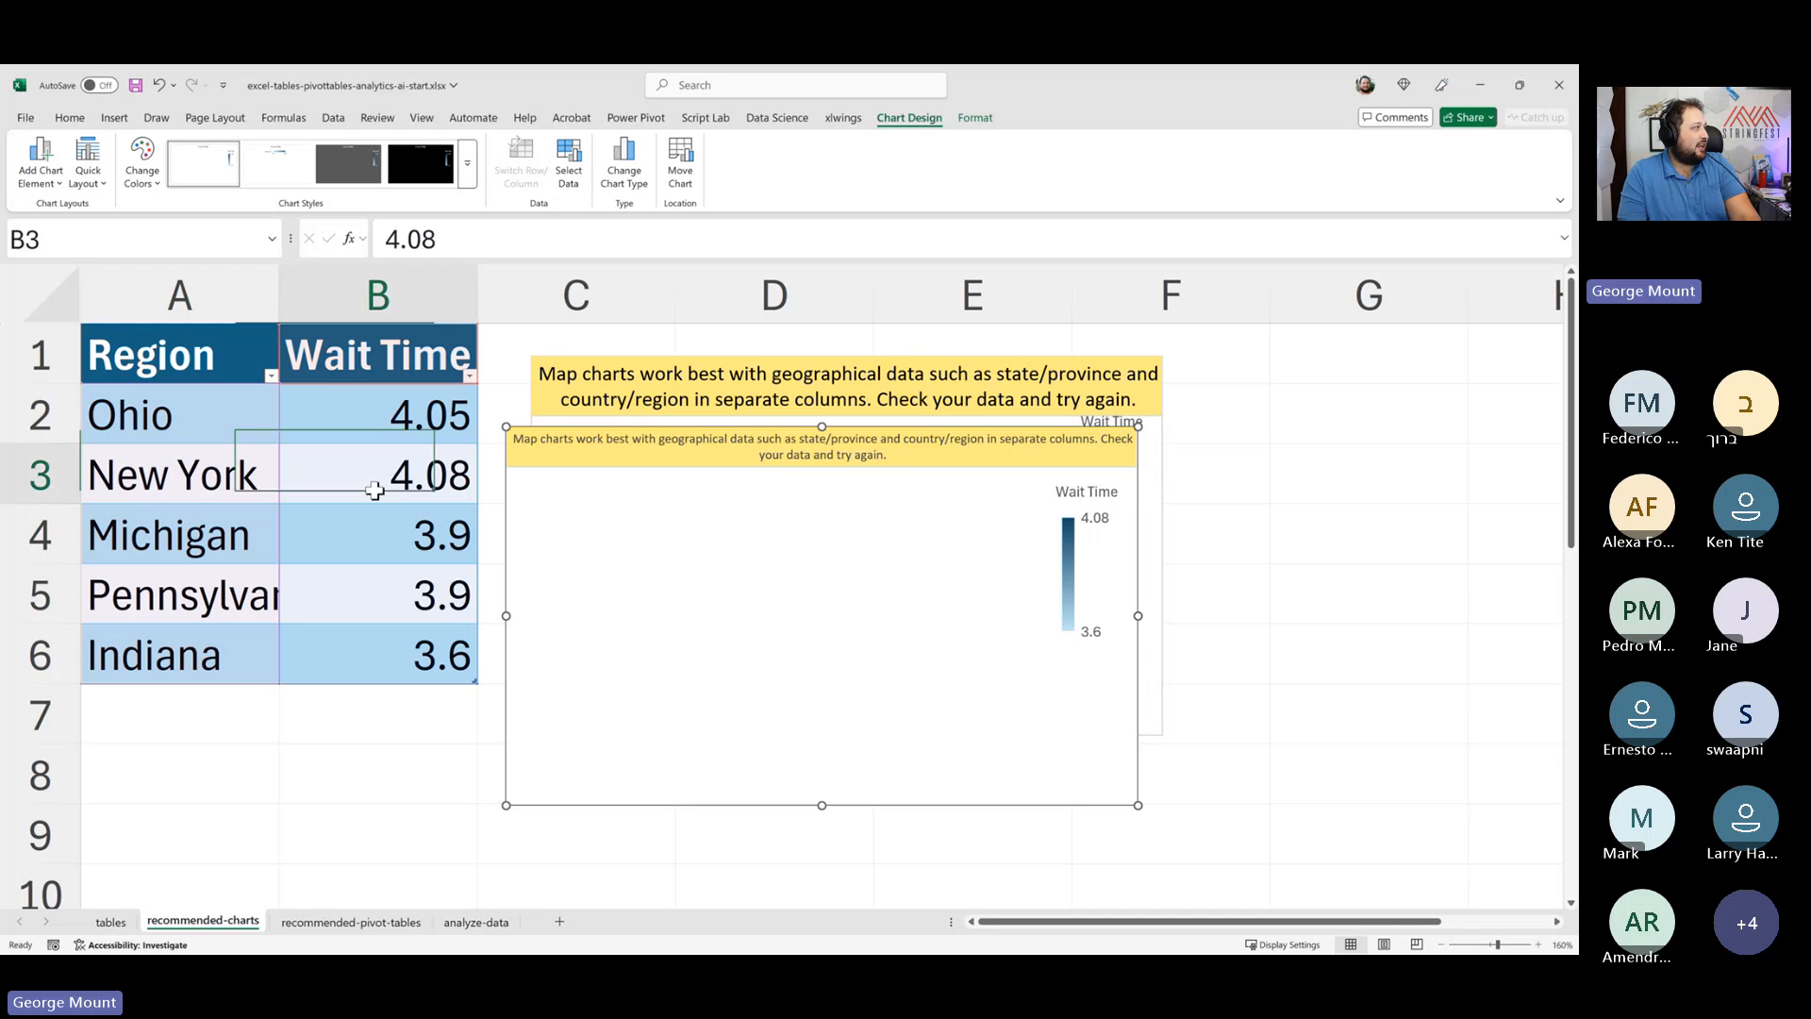
# - Insert a Filled Map chart from the Maps chart menu and try a different chart style on it
pyautogui.click(112, 119)
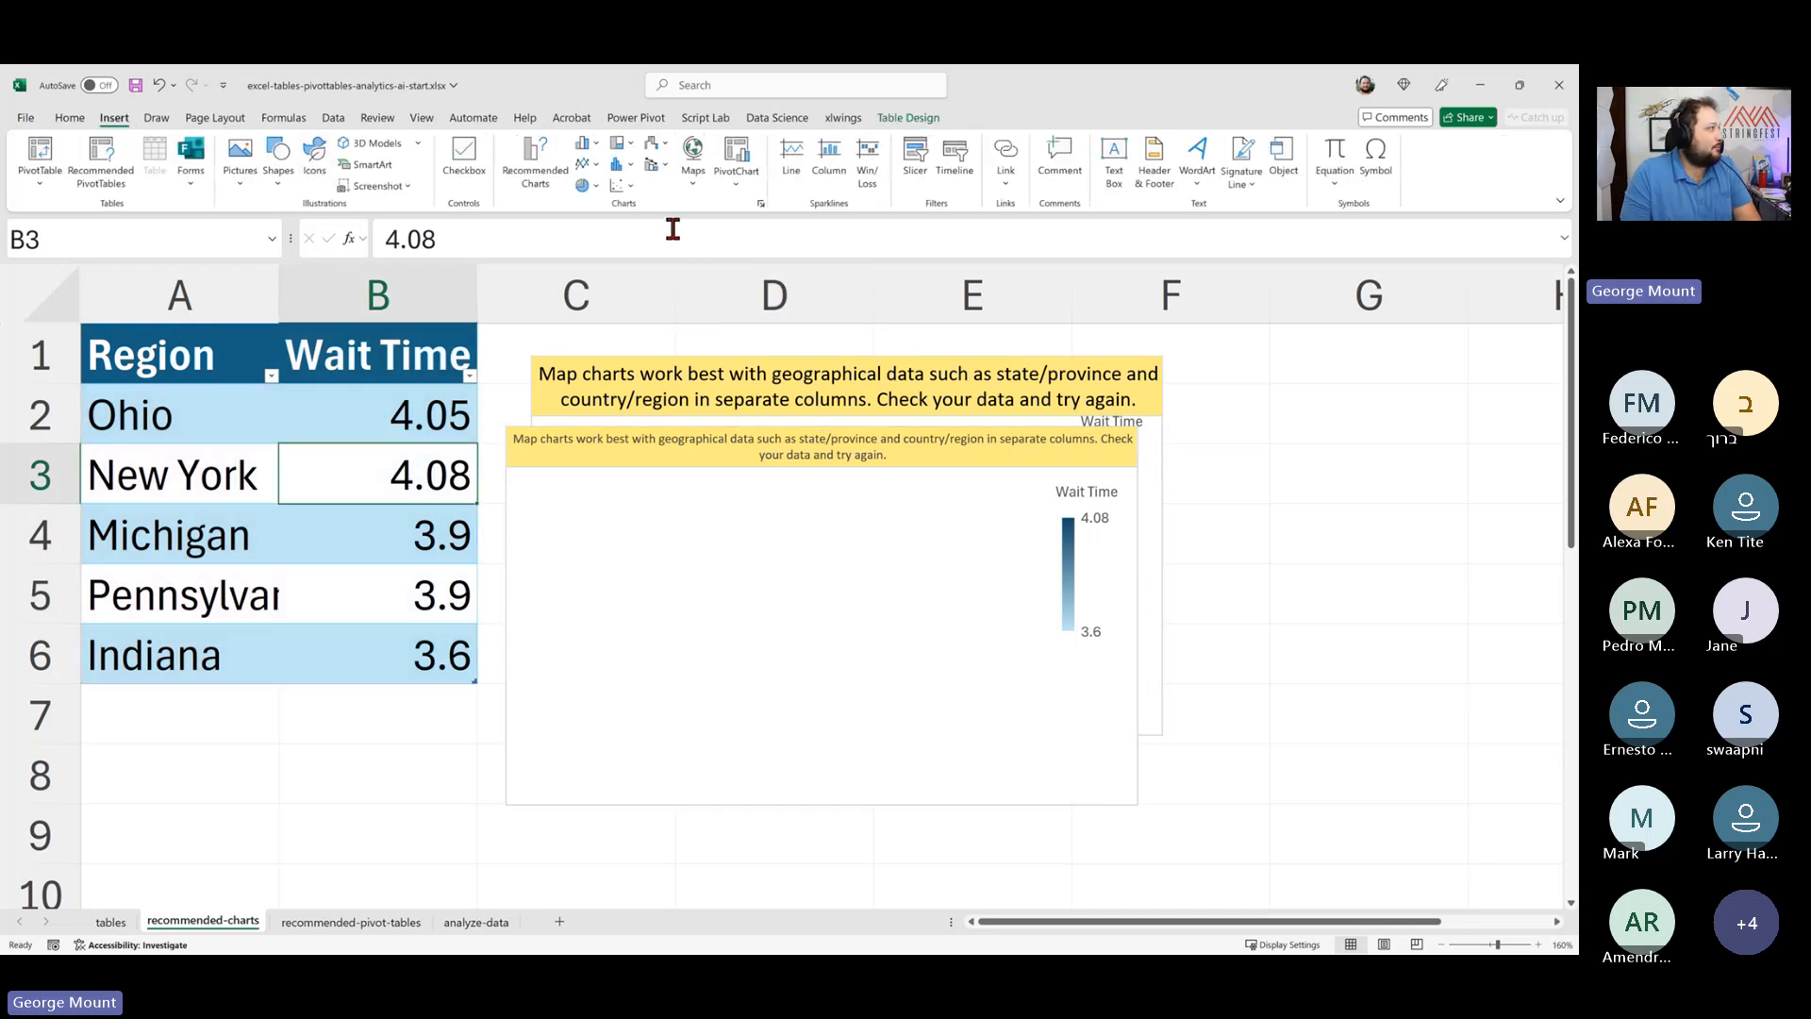
pyautogui.click(693, 162)
pyautogui.click(703, 247)
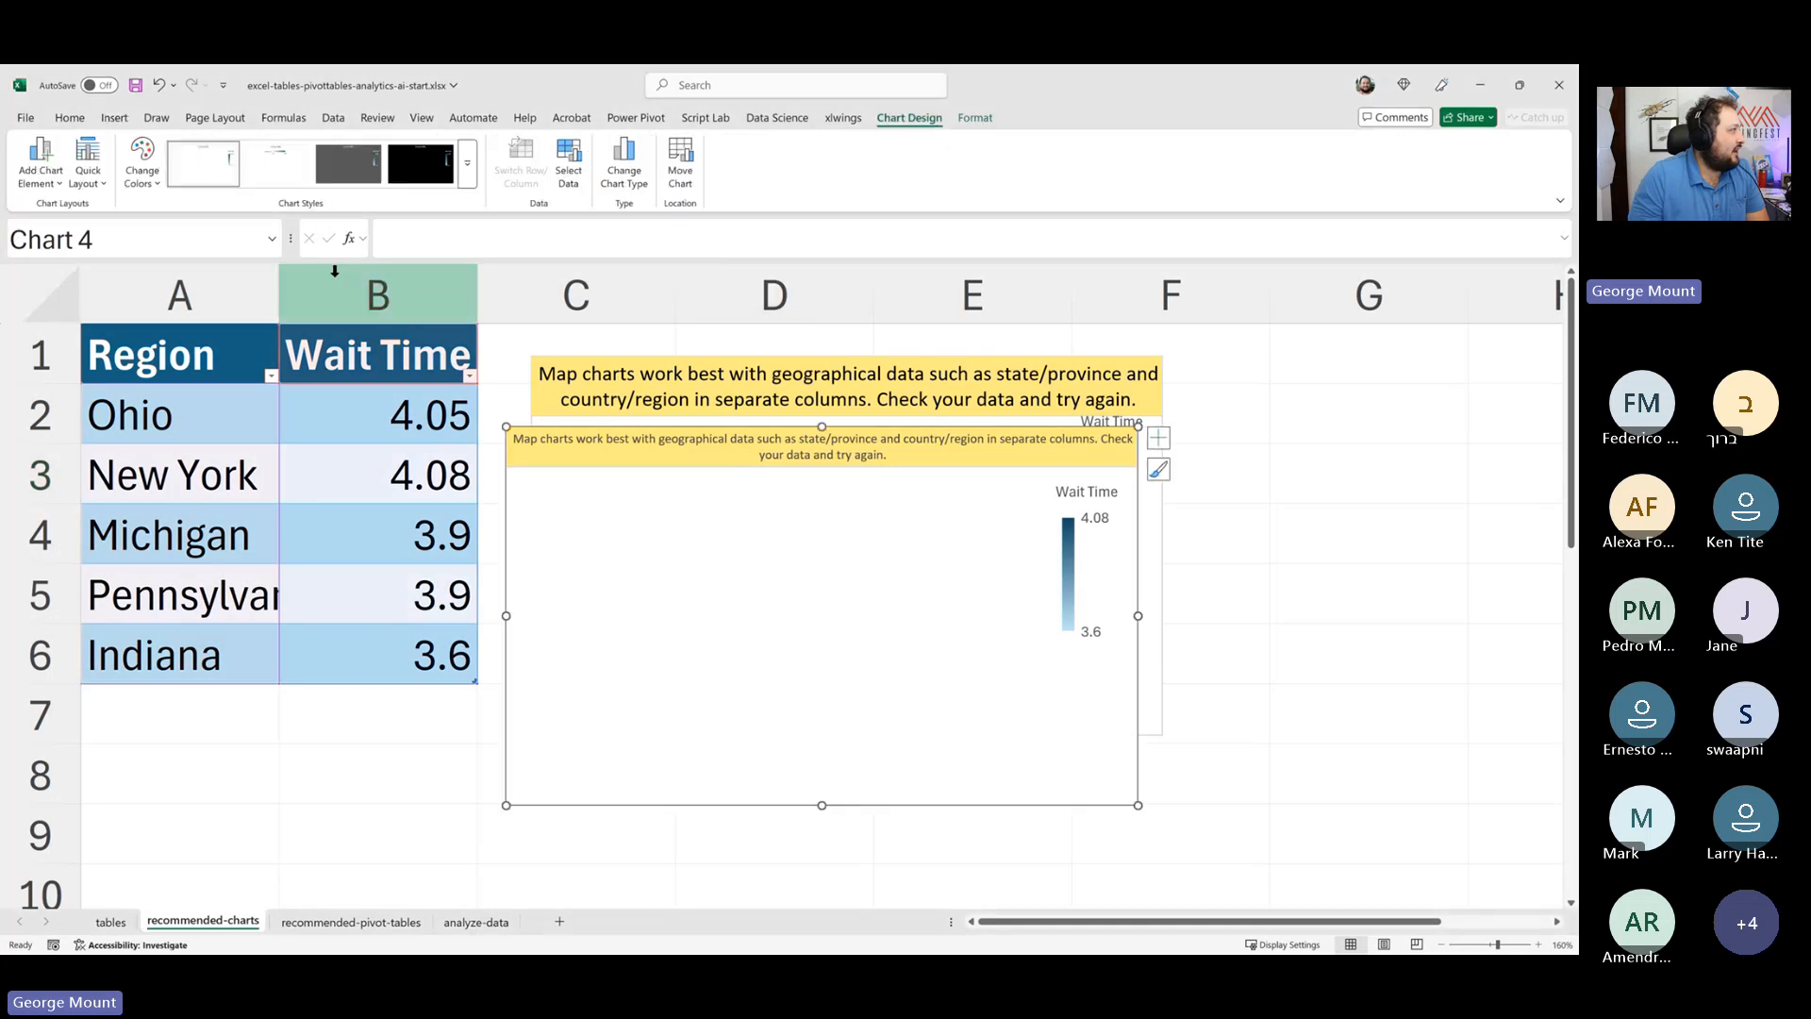
pyautogui.click(271, 177)
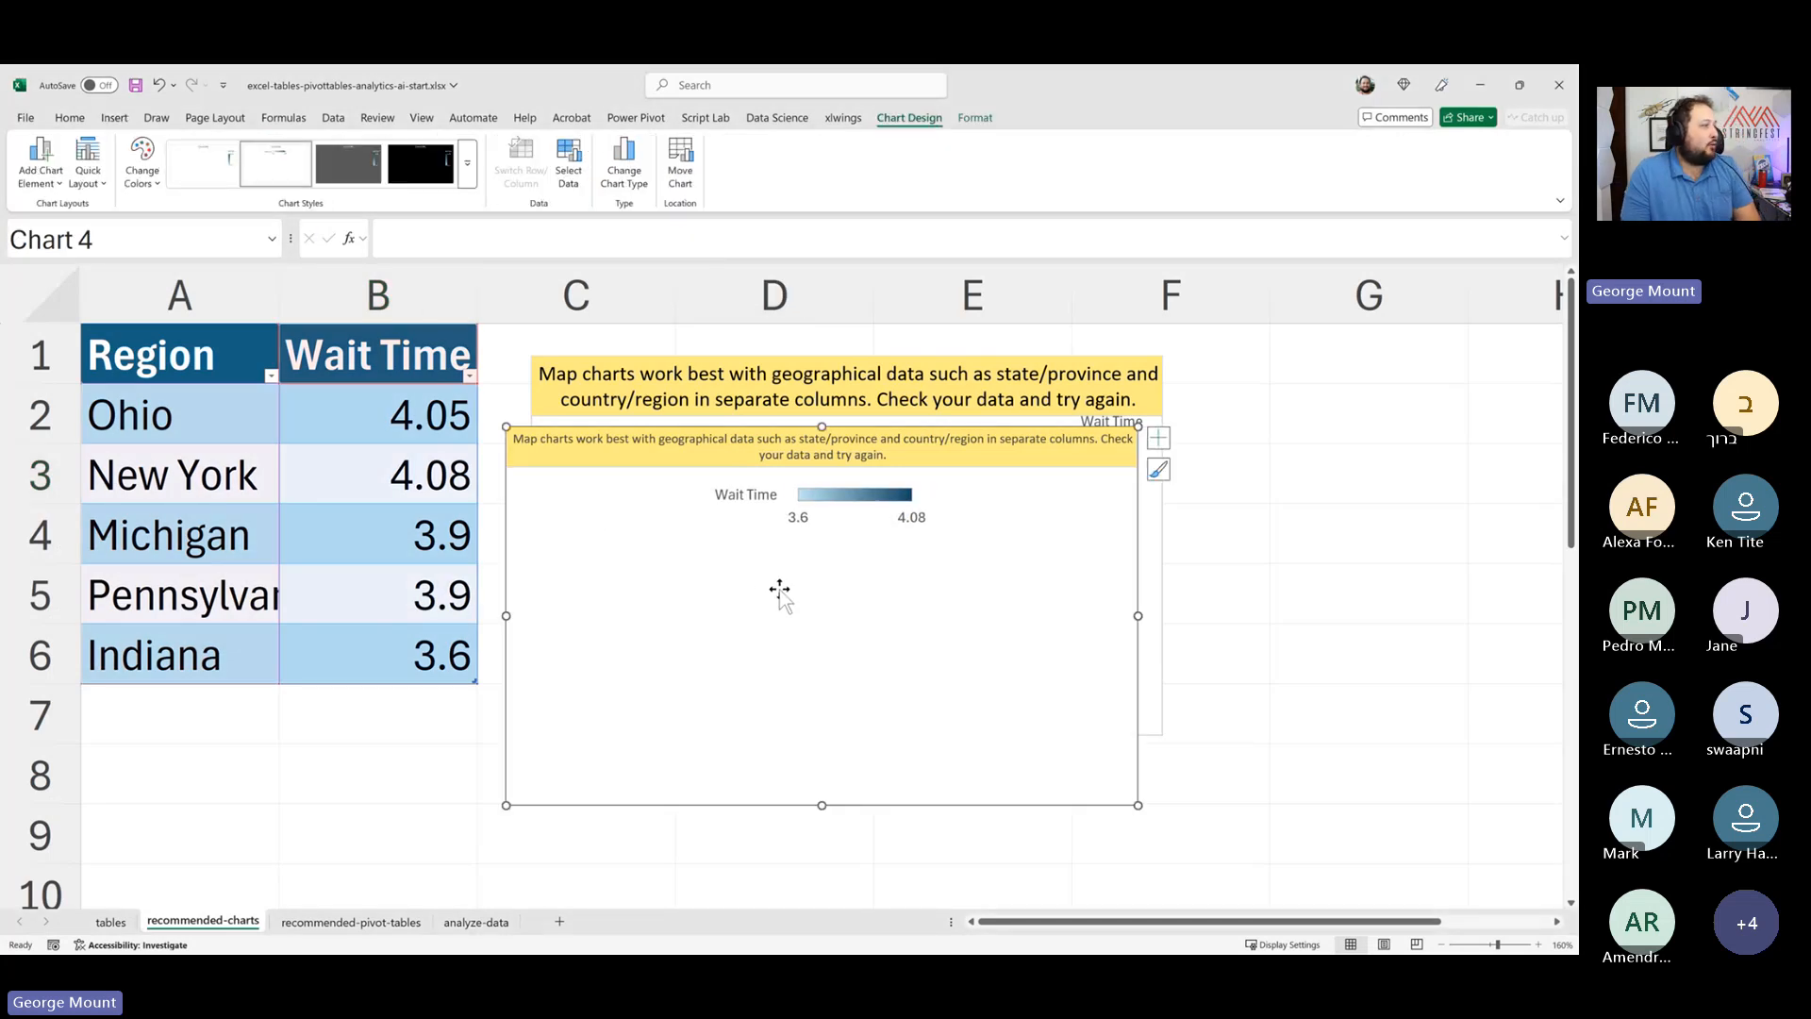
pyautogui.hotkey('ctrl', 'z')
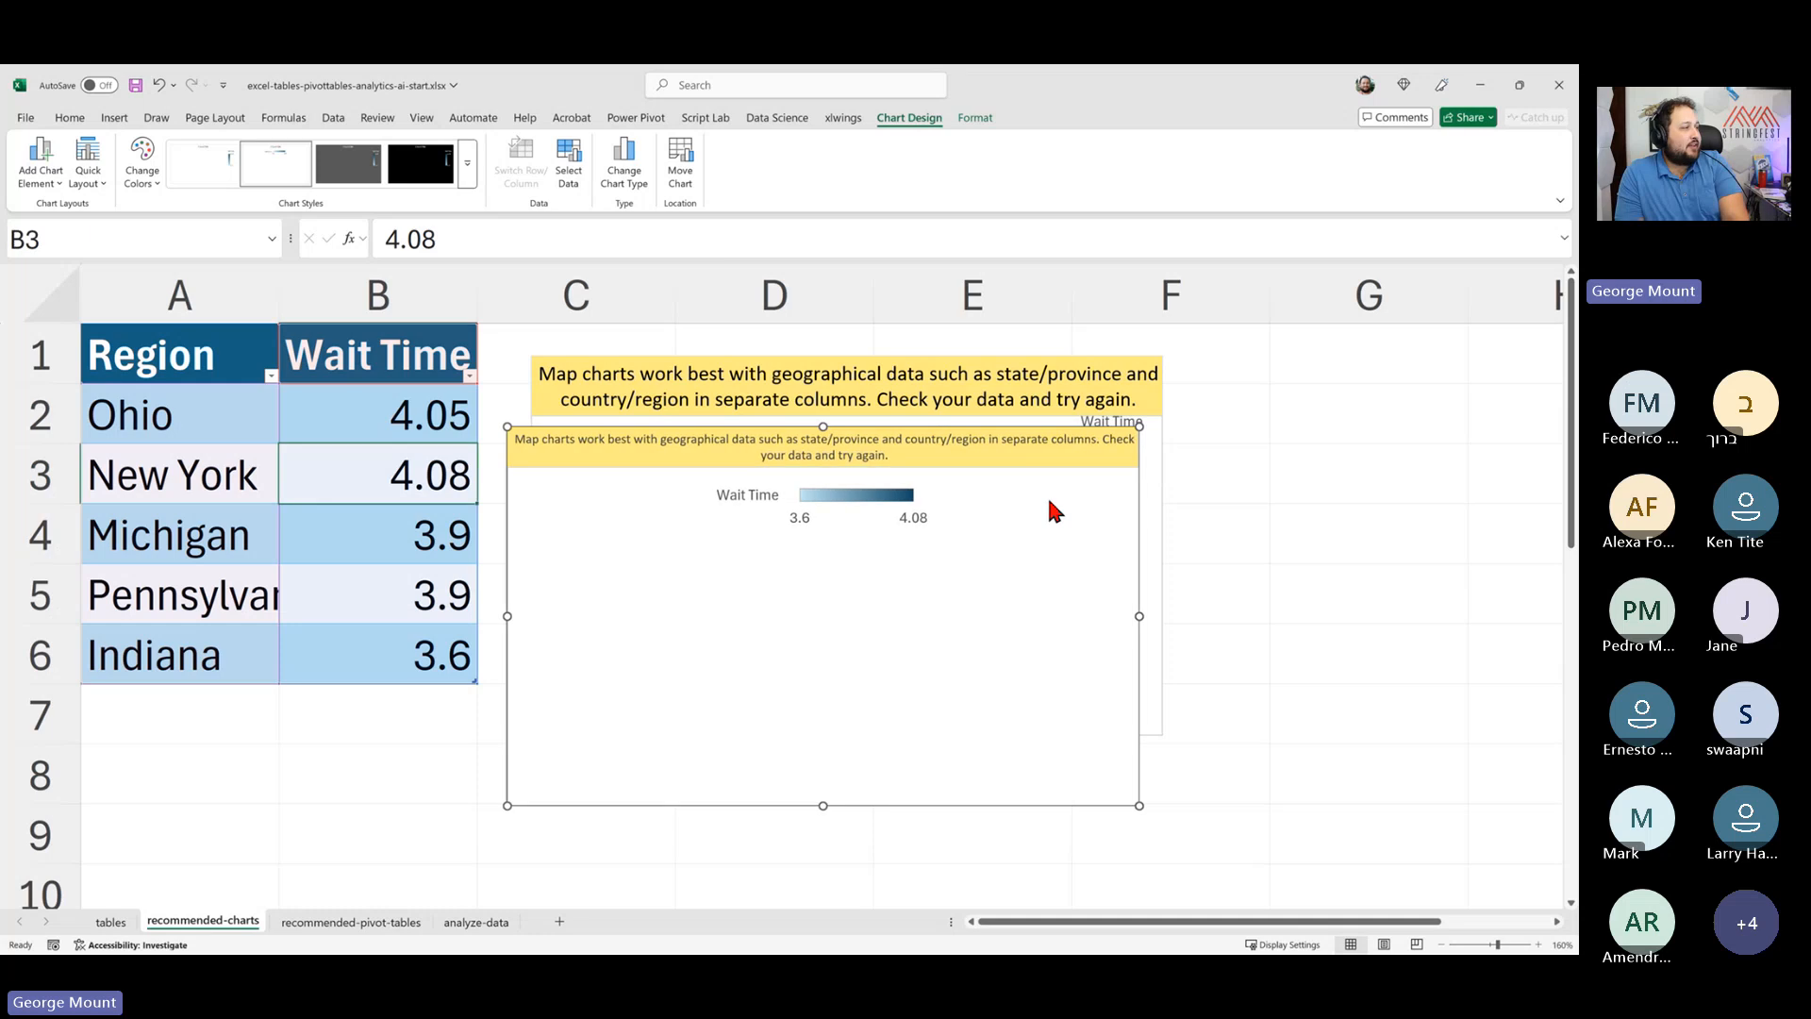
# - Delete all three map charts from the sheet
pyautogui.click(1130, 501)
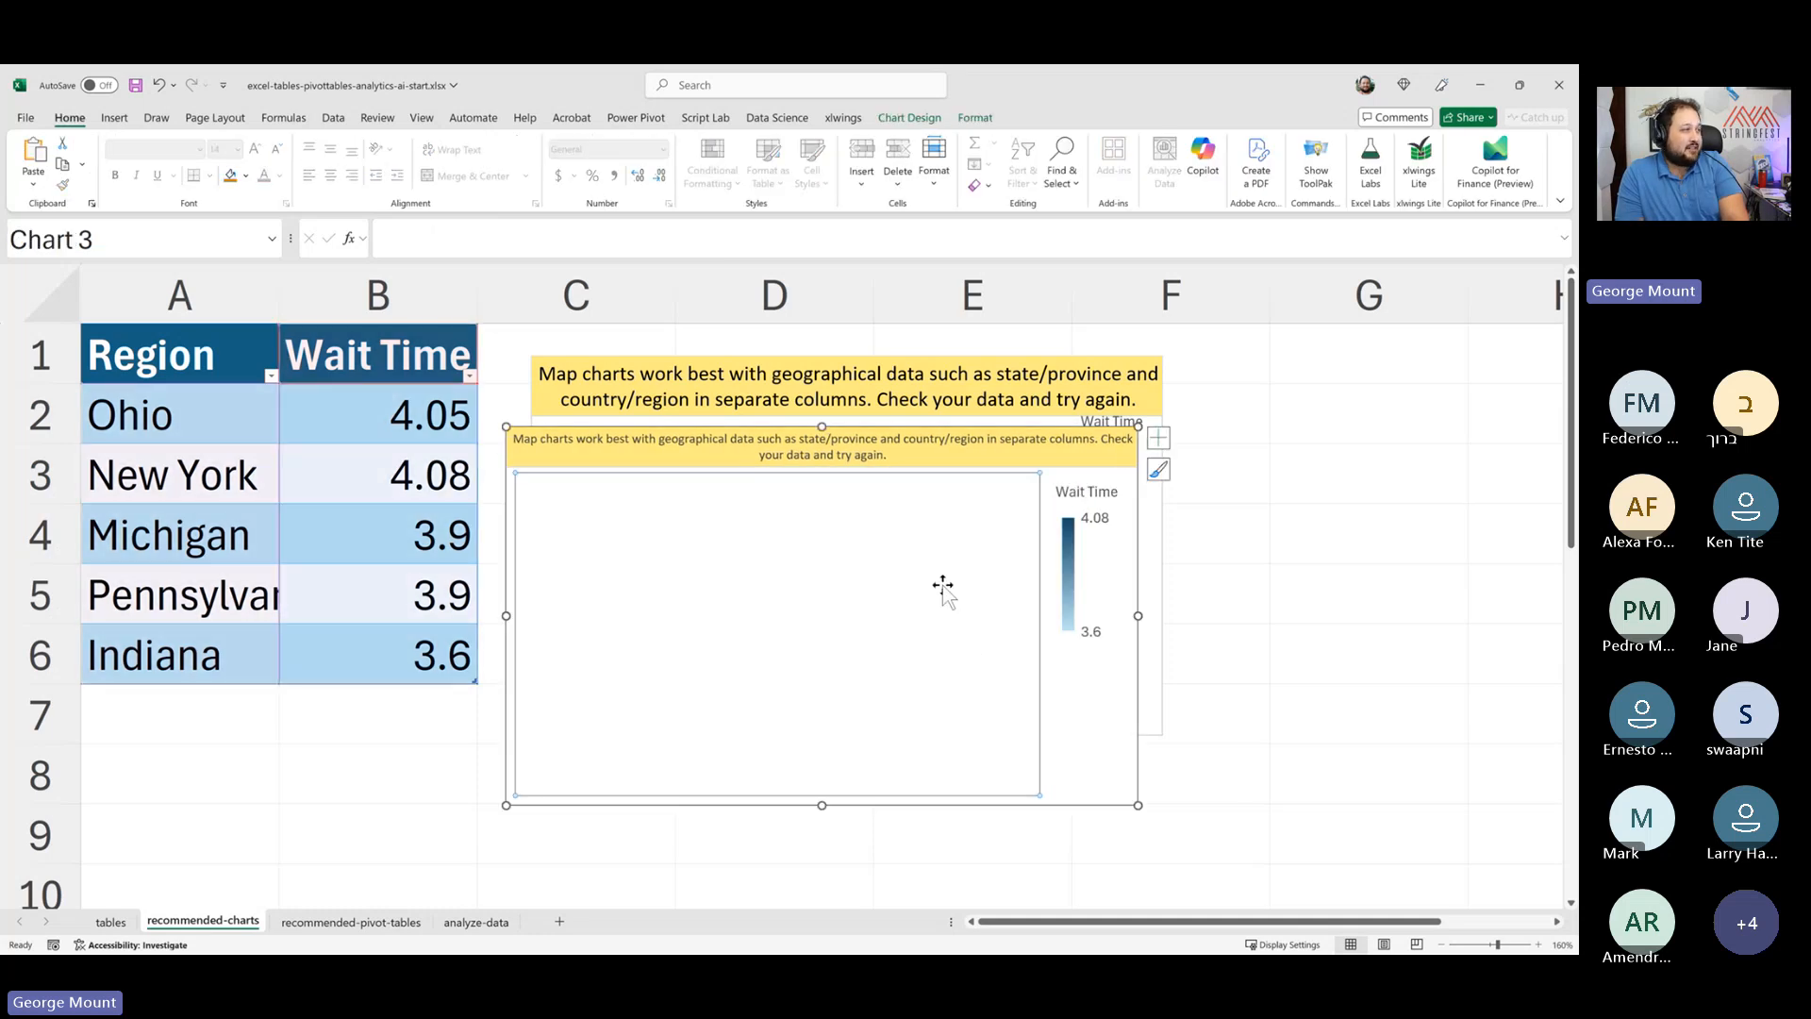
pyautogui.press('Delete')
pyautogui.press('Delete')
pyautogui.click(1117, 526)
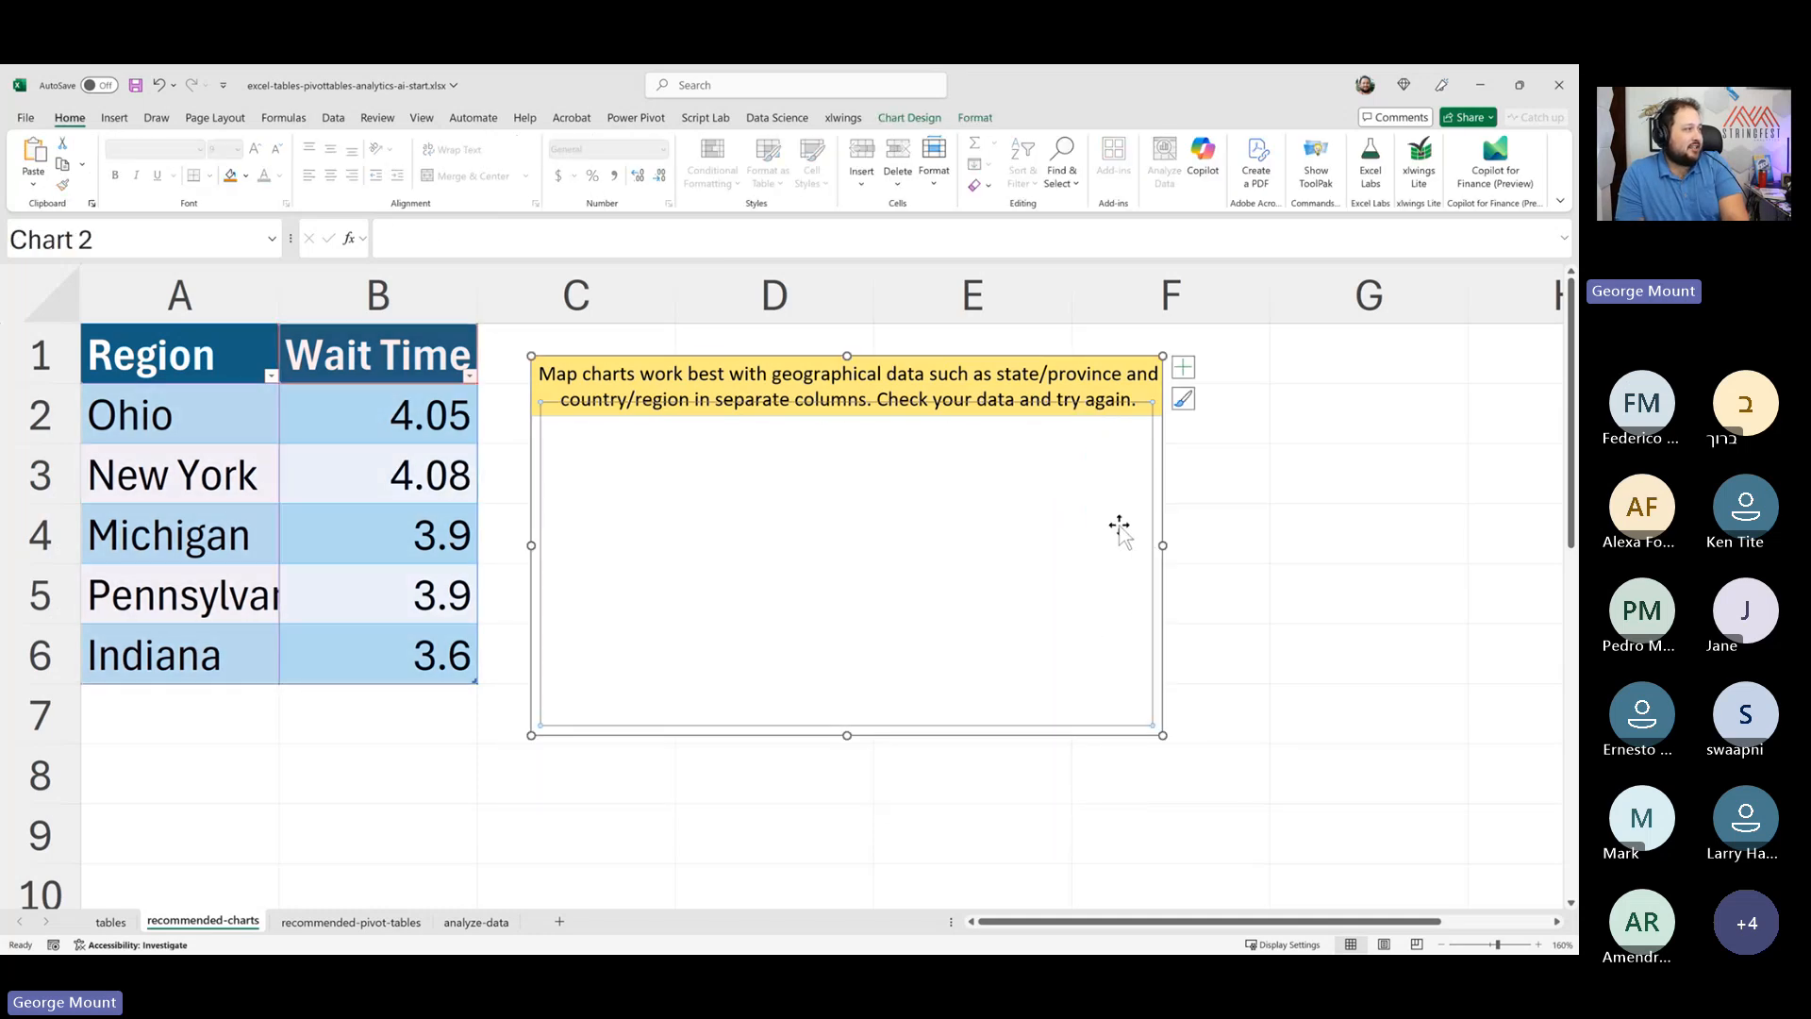
pyautogui.click(921, 374)
pyautogui.press('Delete')
# - Enter the label Dimension in cell D2
pyautogui.click(745, 389)
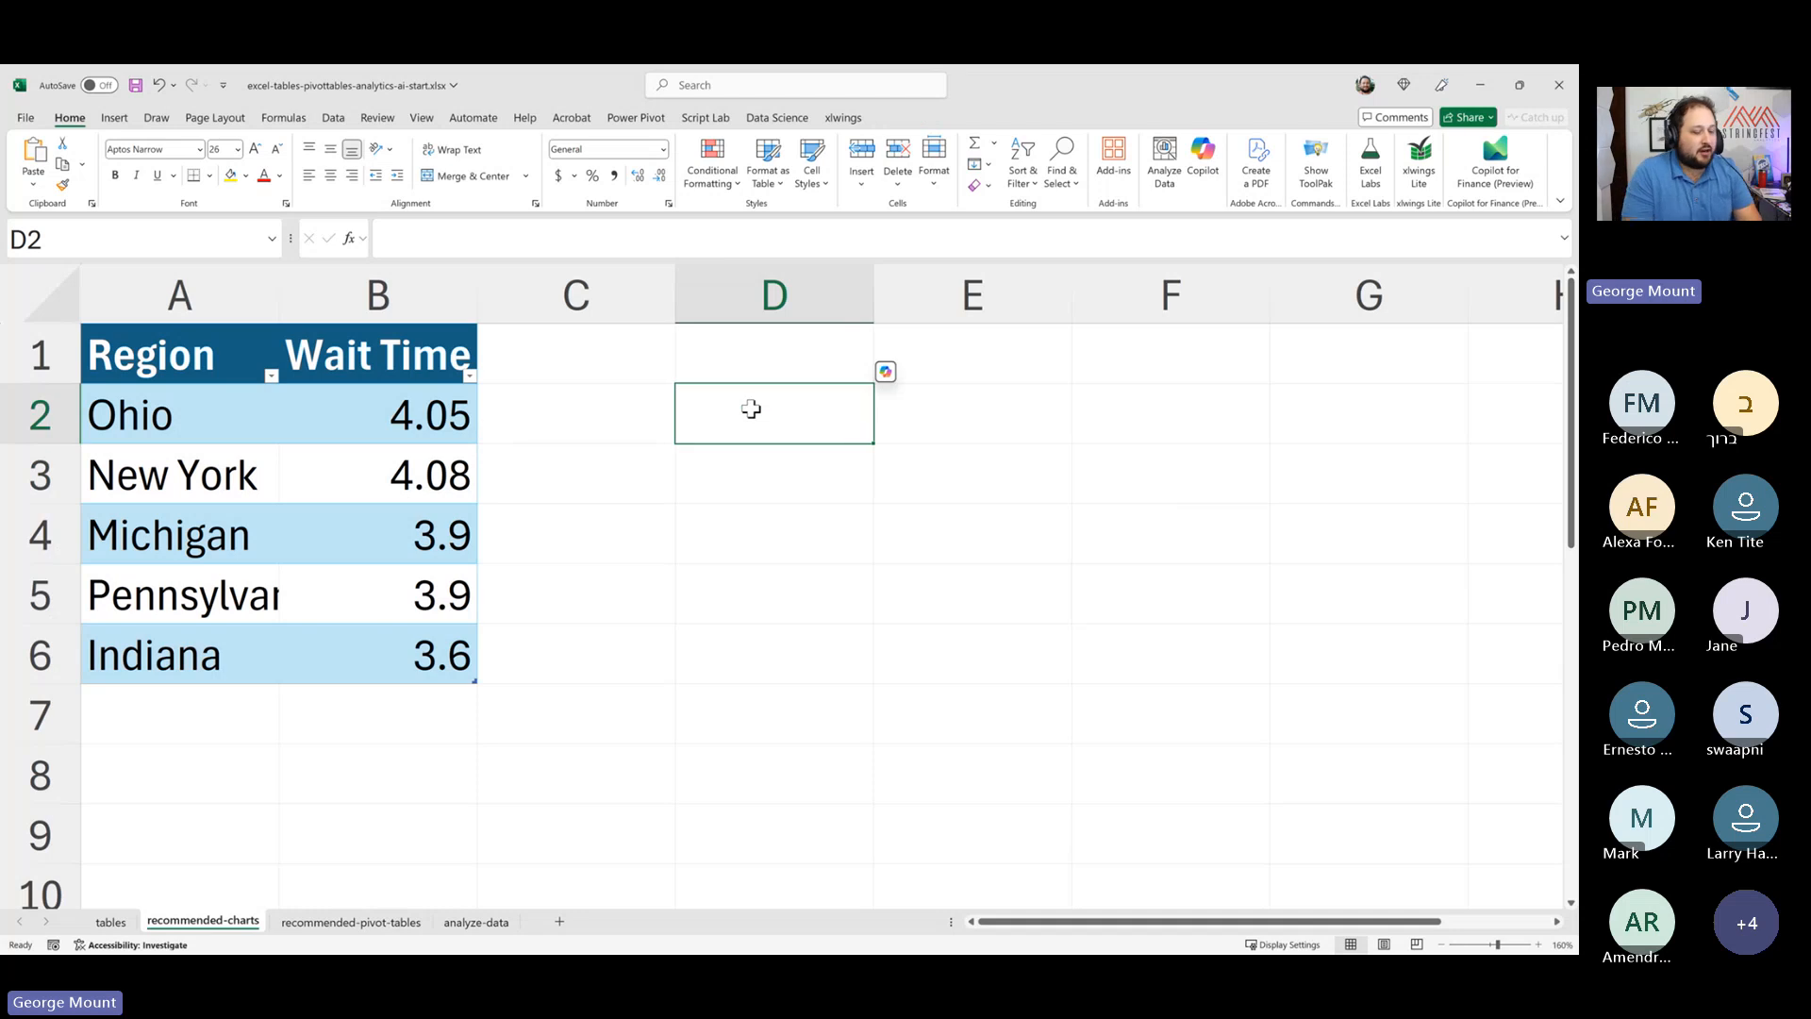
pyautogui.write('Dimension')
pyautogui.press('Return')
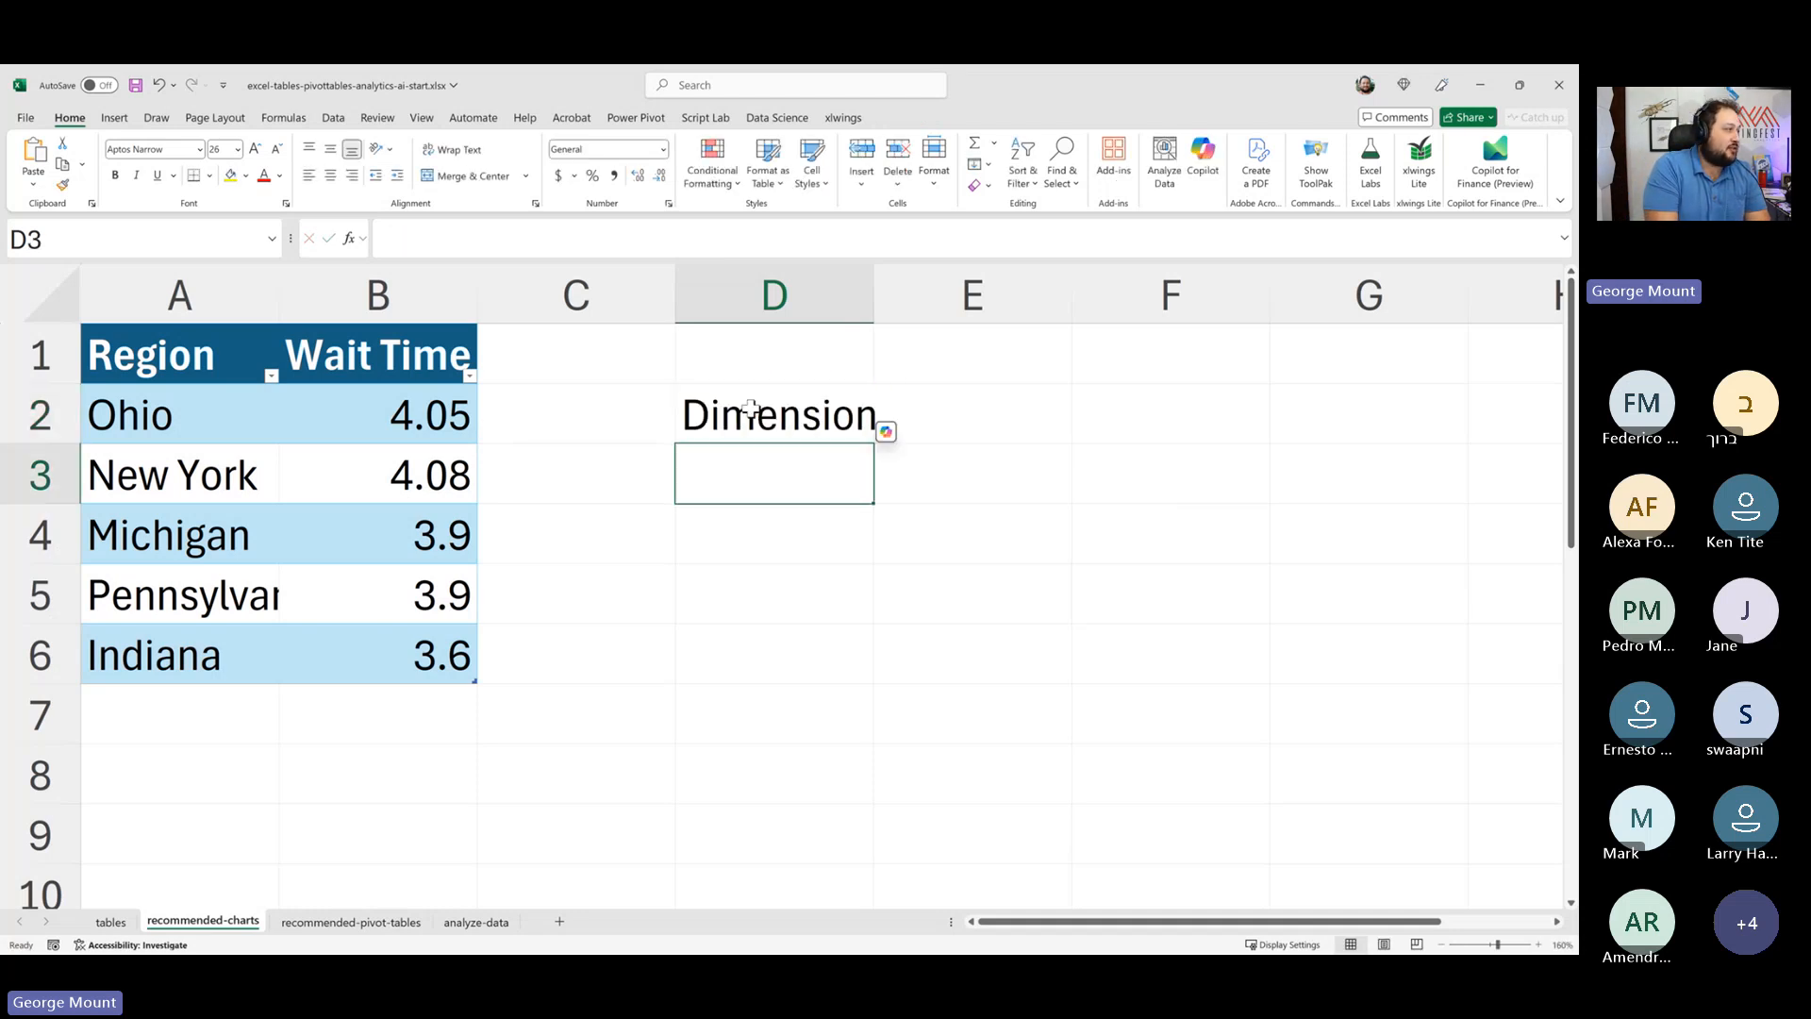
# - Enter Measure in cell D3 and the two-line note 'Math - averages, sums: sales, wait times, review scores, tenure' in E3
pyautogui.write('Measure')
pyautogui.press('Tab')
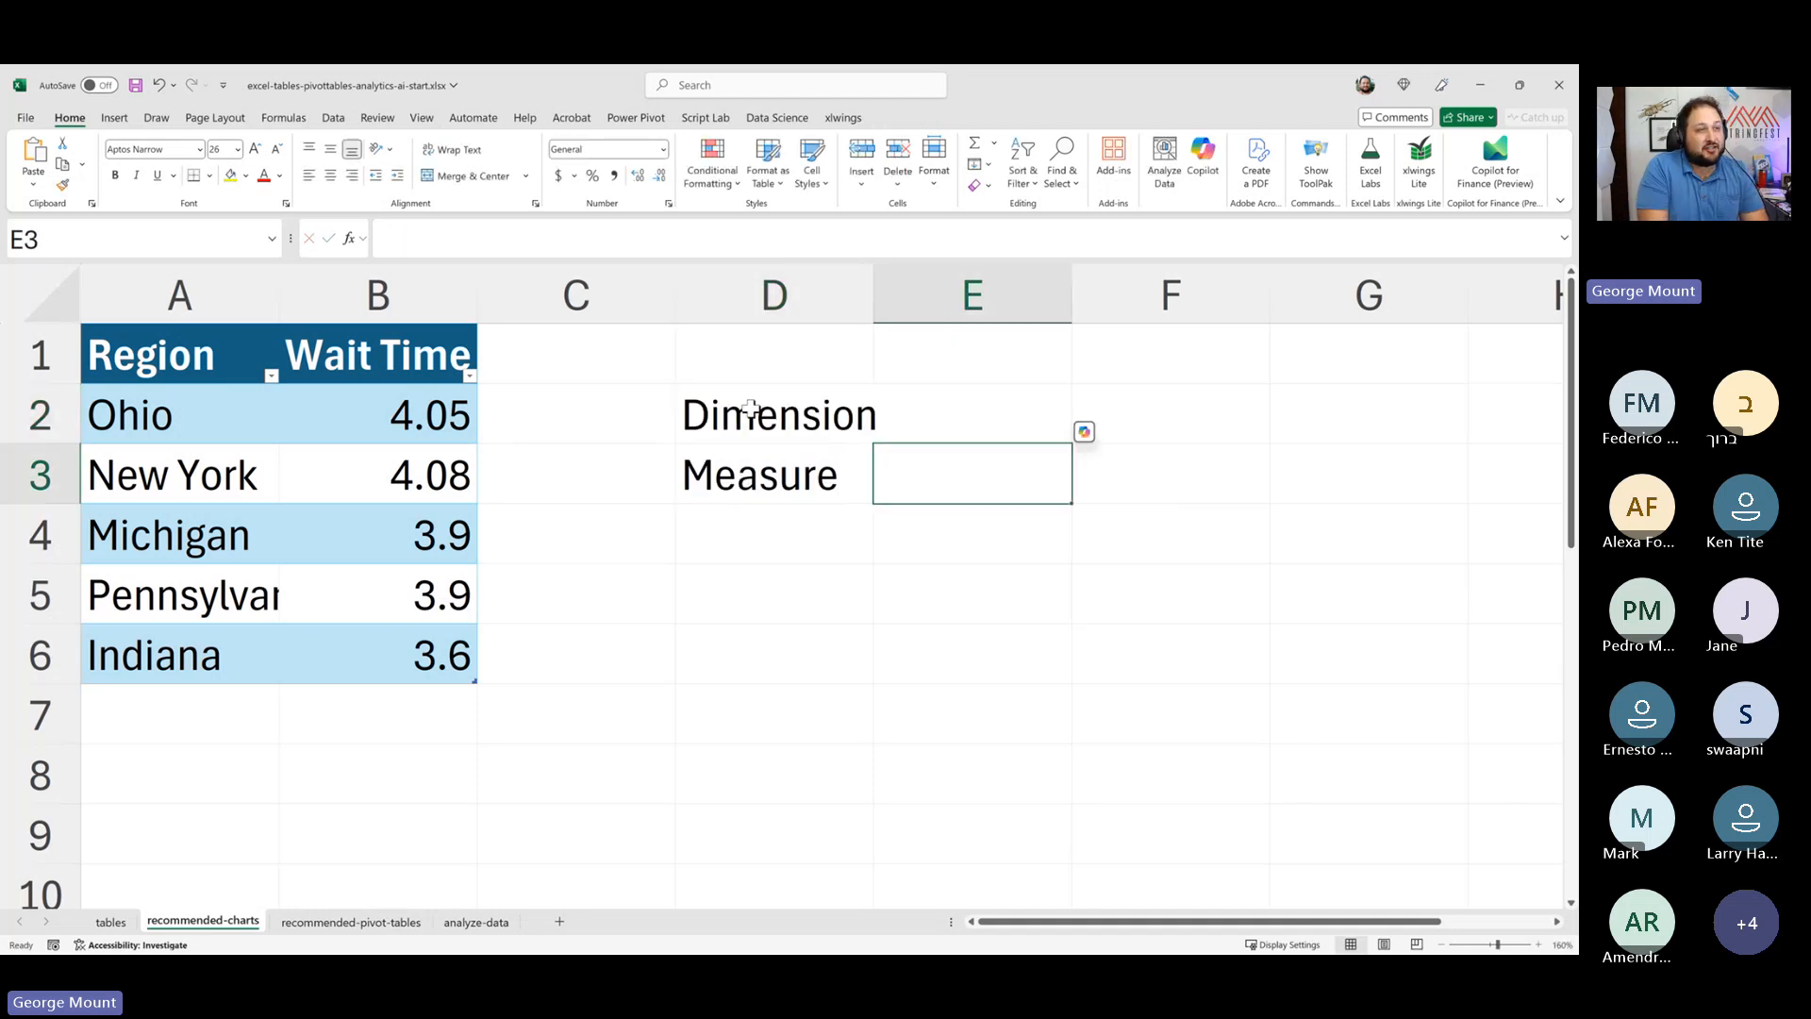
pyautogui.write('Math')
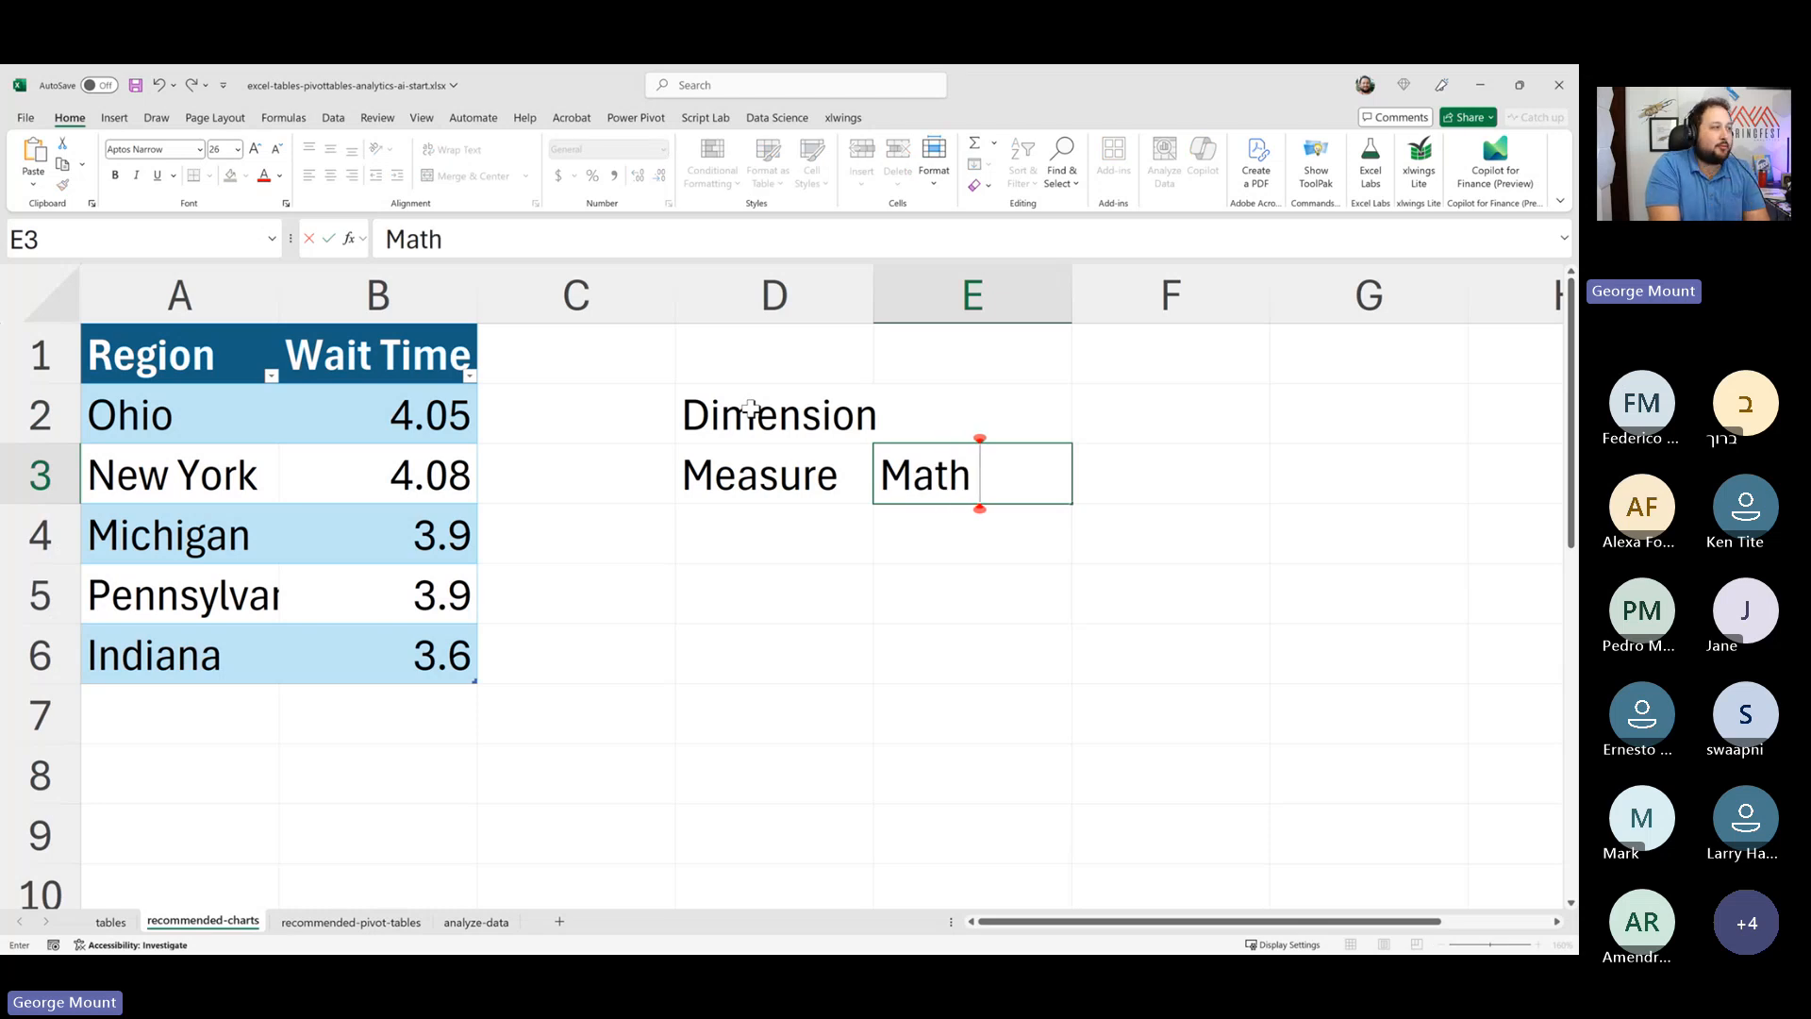
pyautogui.write(' - averages')
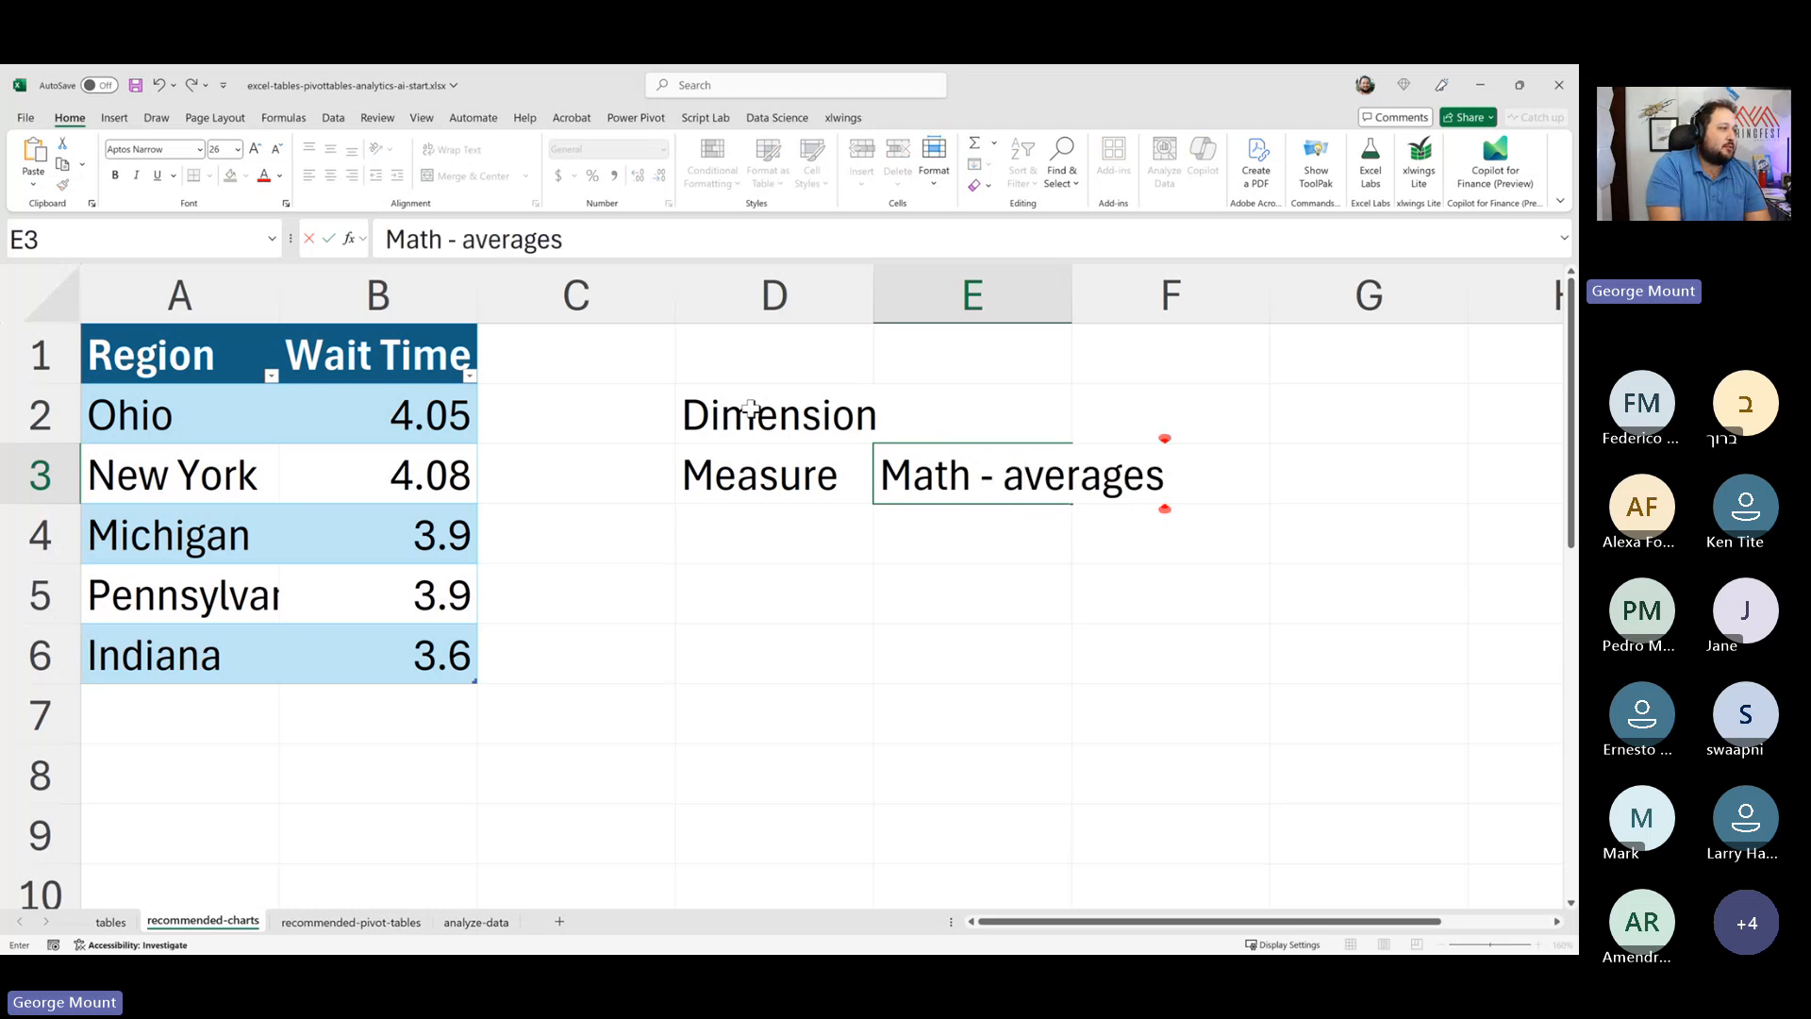
pyautogui.write(', sums:')
pyautogui.hotkey('alt', 'Return')
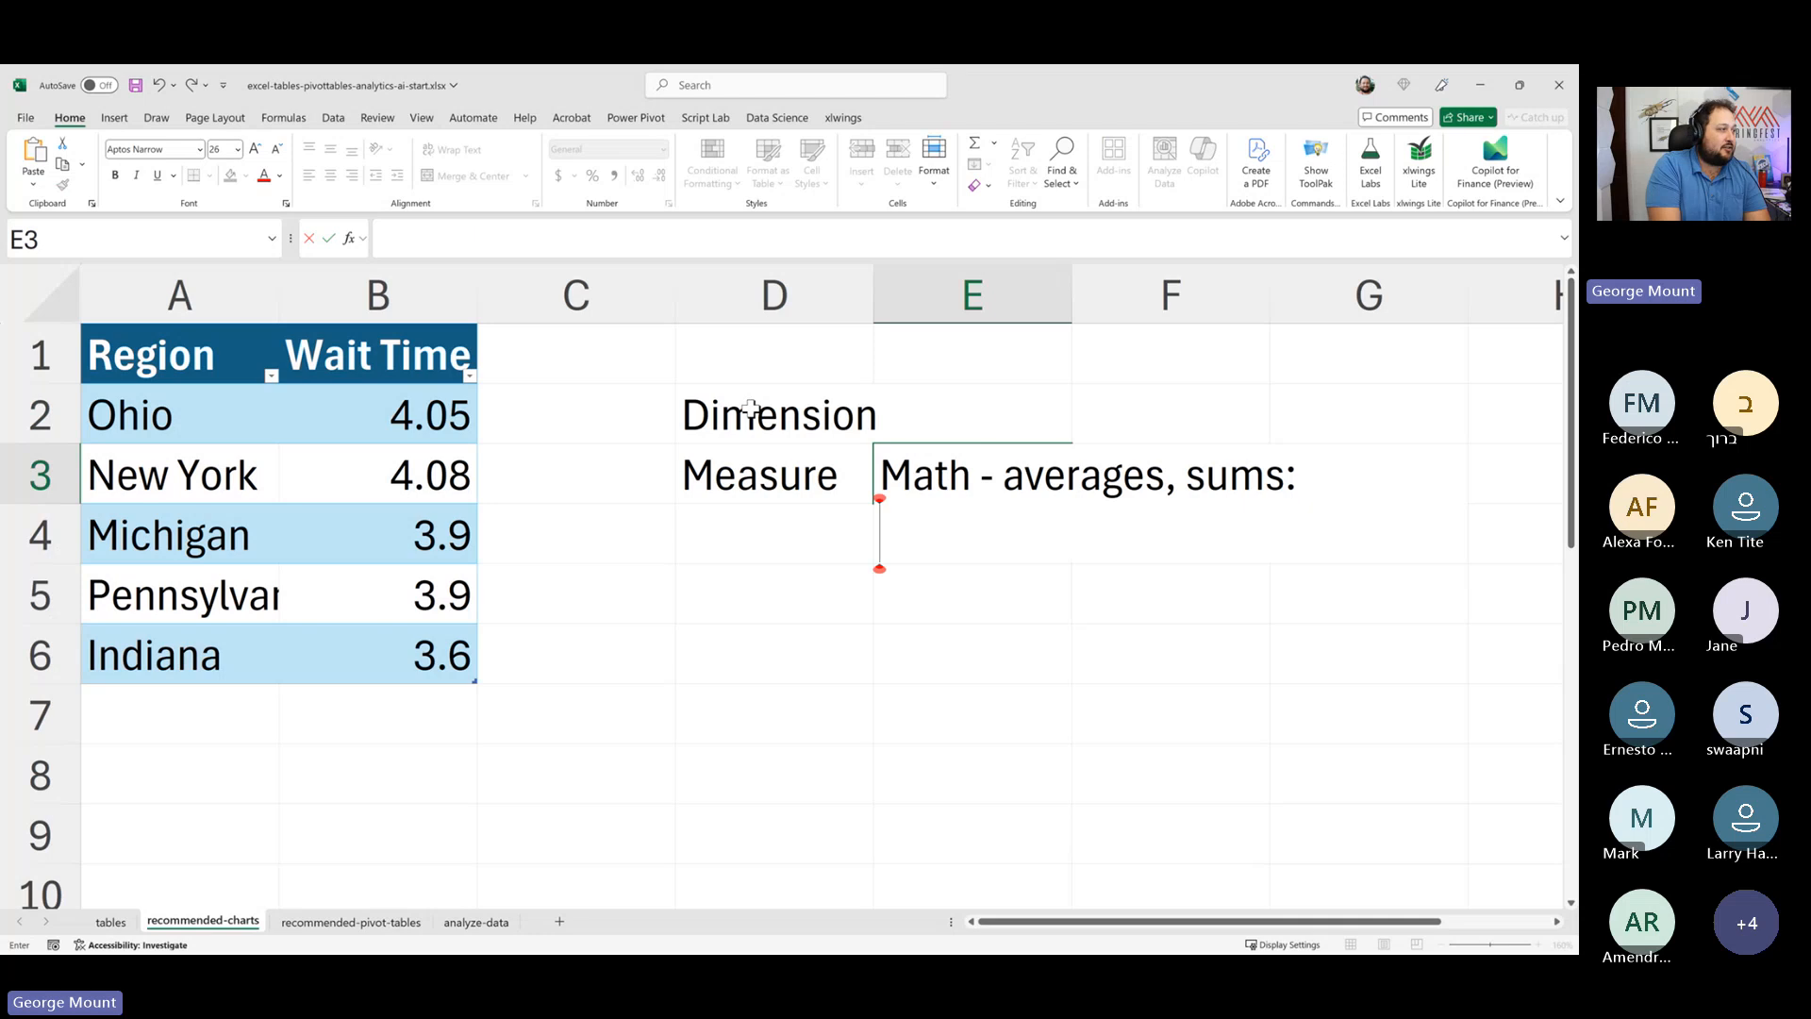
pyautogui.write('sales, wait times,')
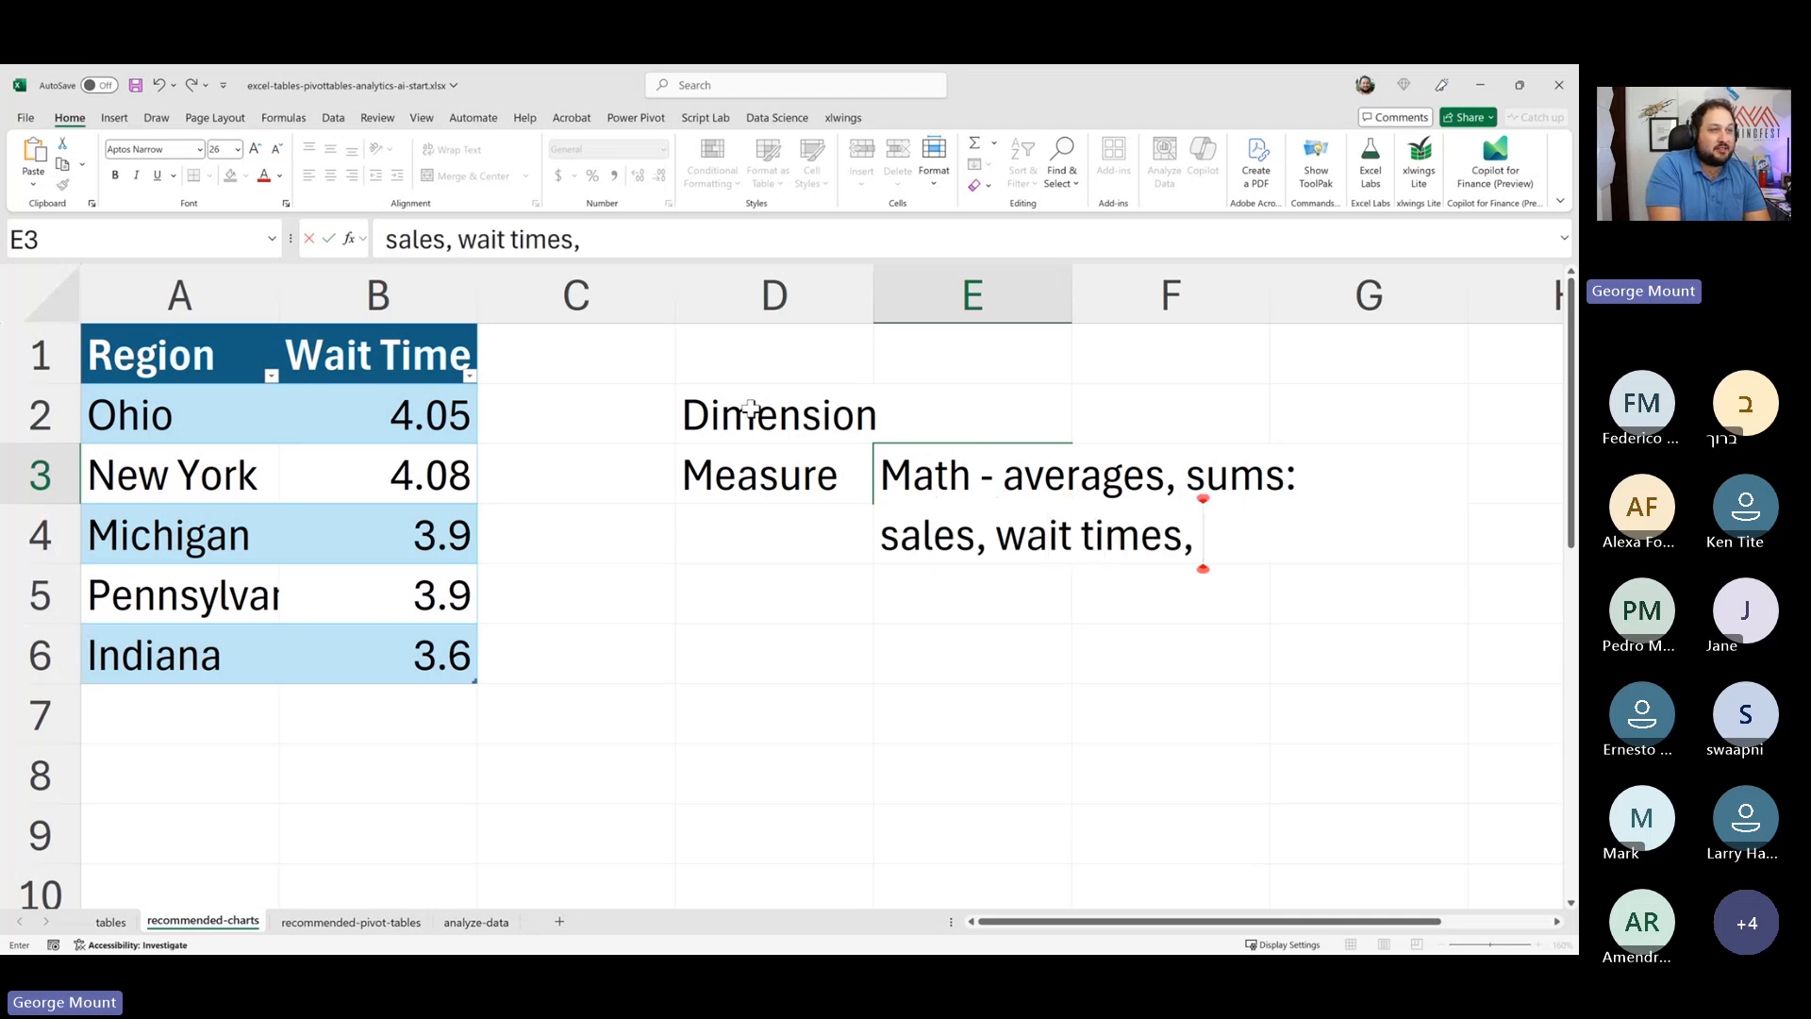
pyautogui.write(' review')
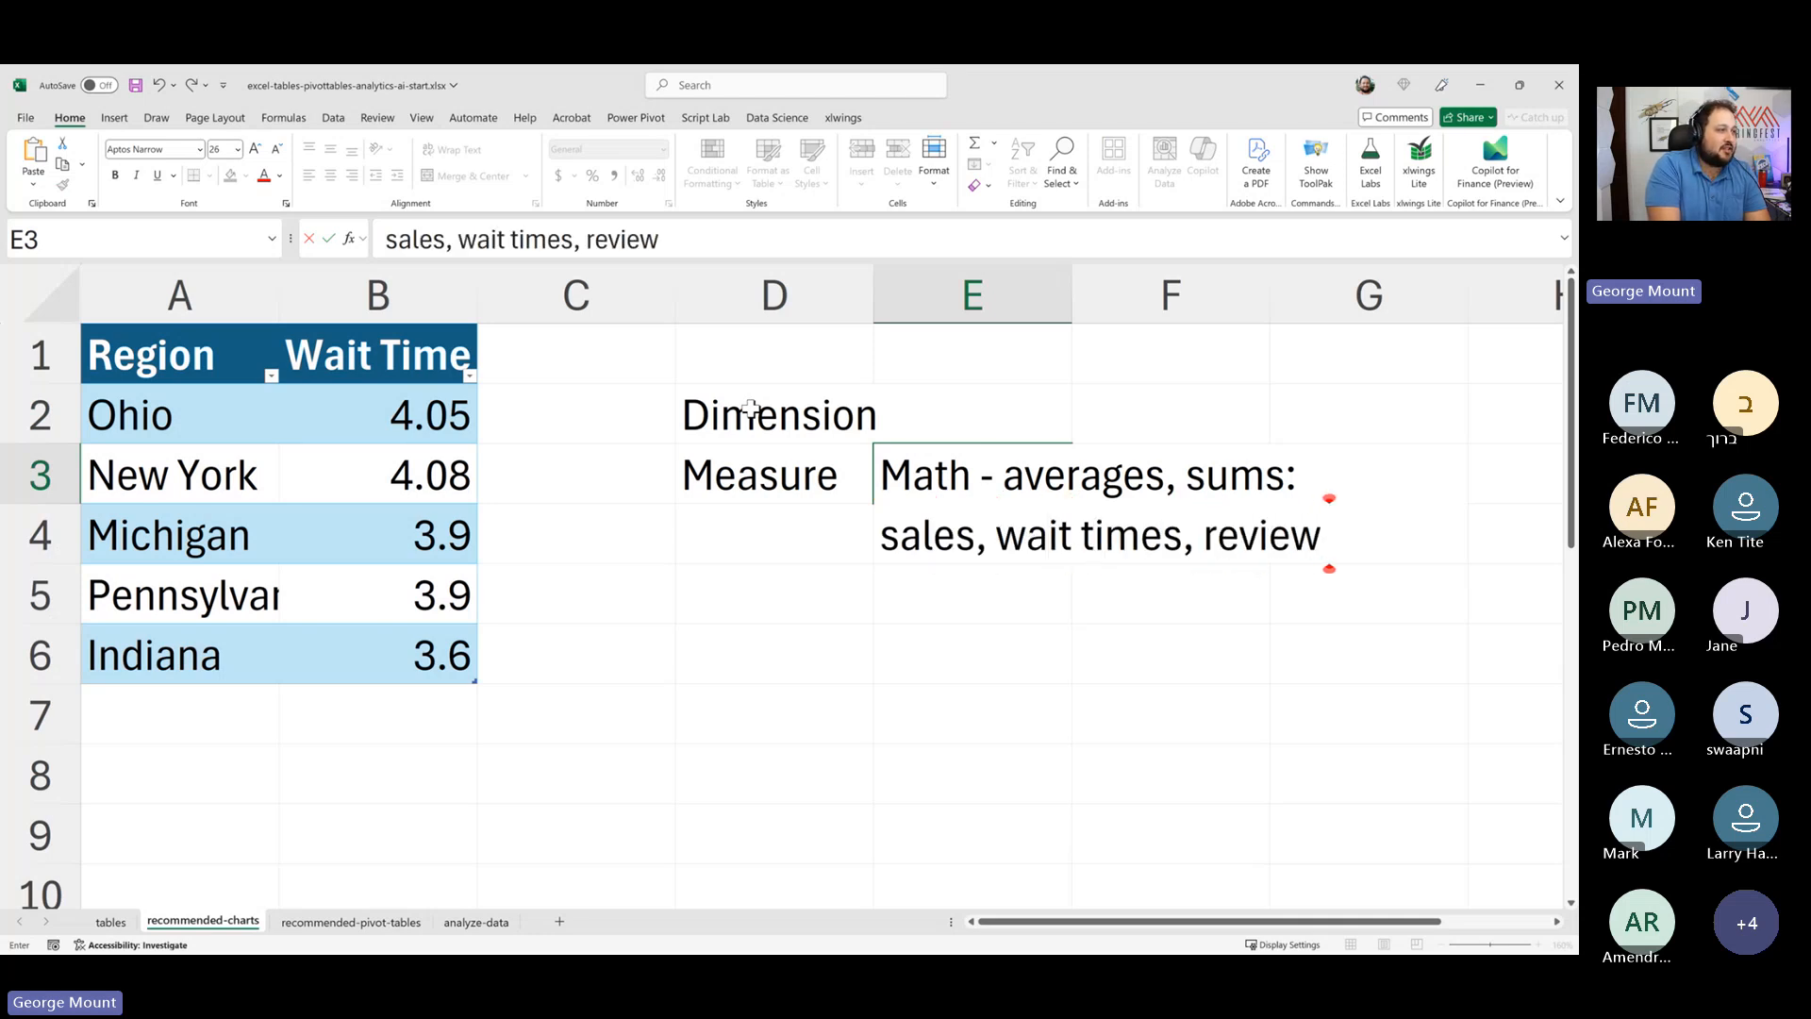
pyautogui.write(' scores, tensu')
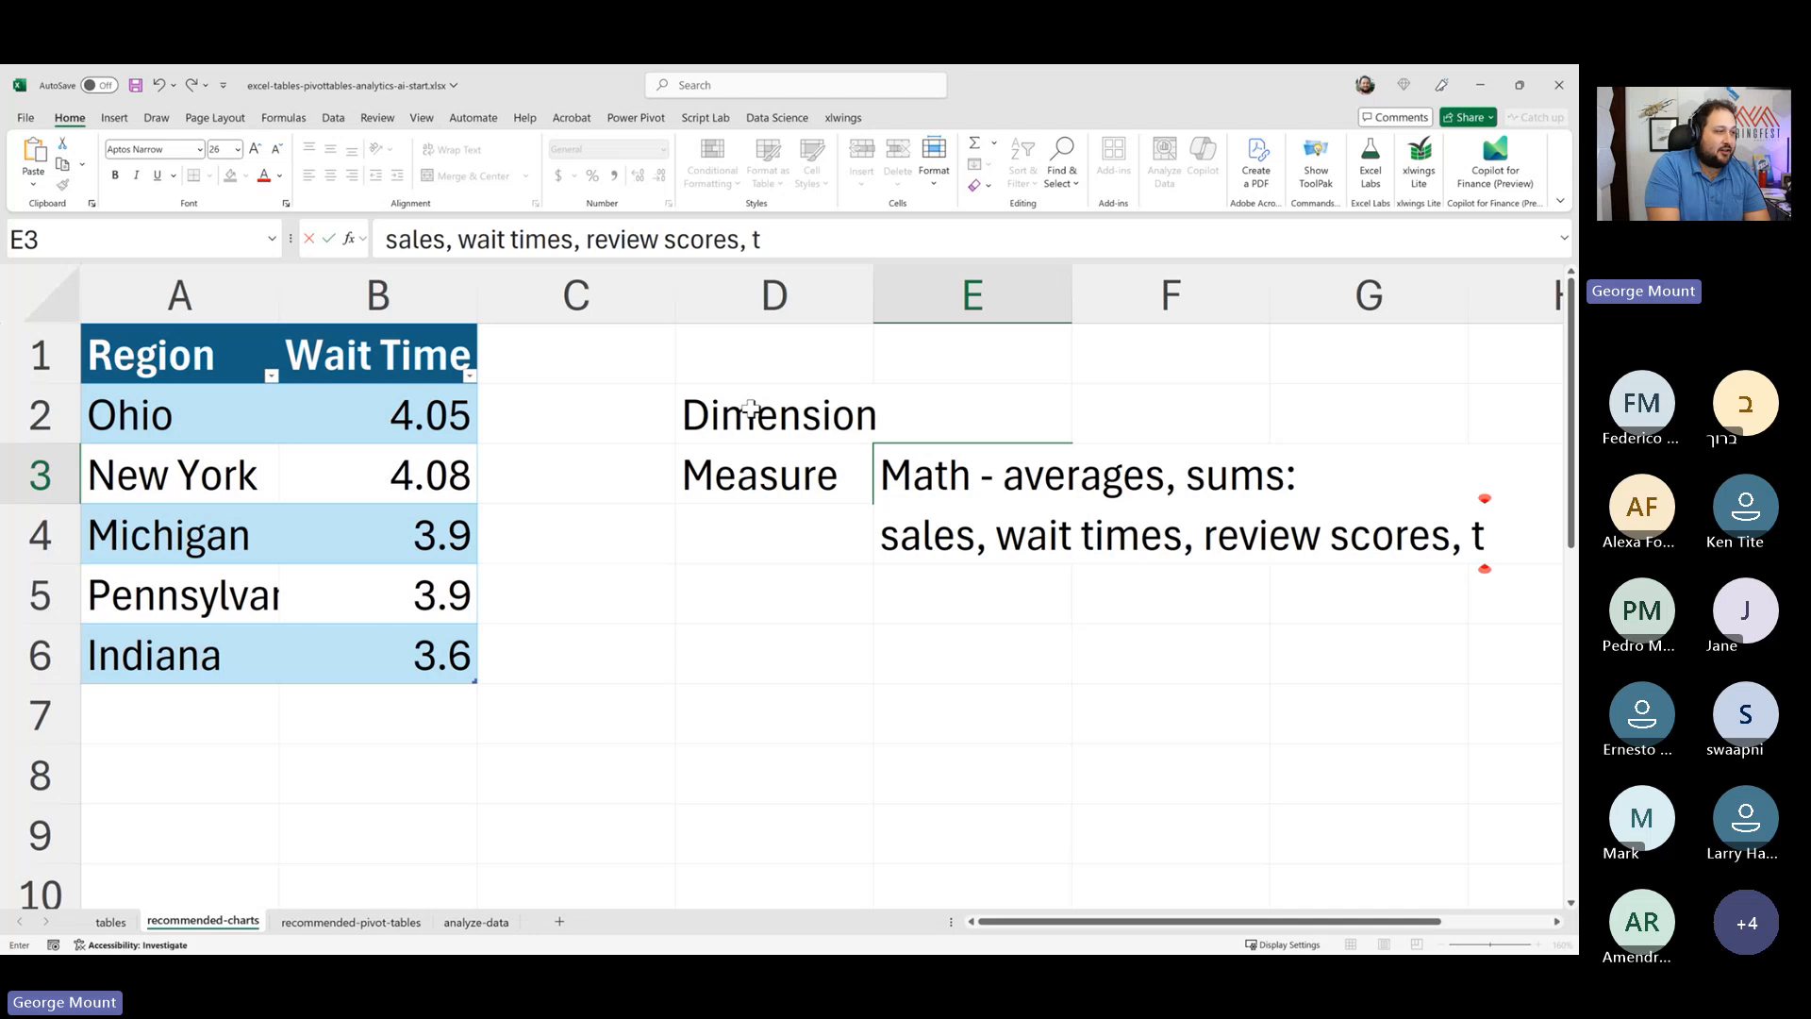
pyautogui.press('BackSpace')
pyautogui.press('BackSpace')
pyautogui.write('ure')
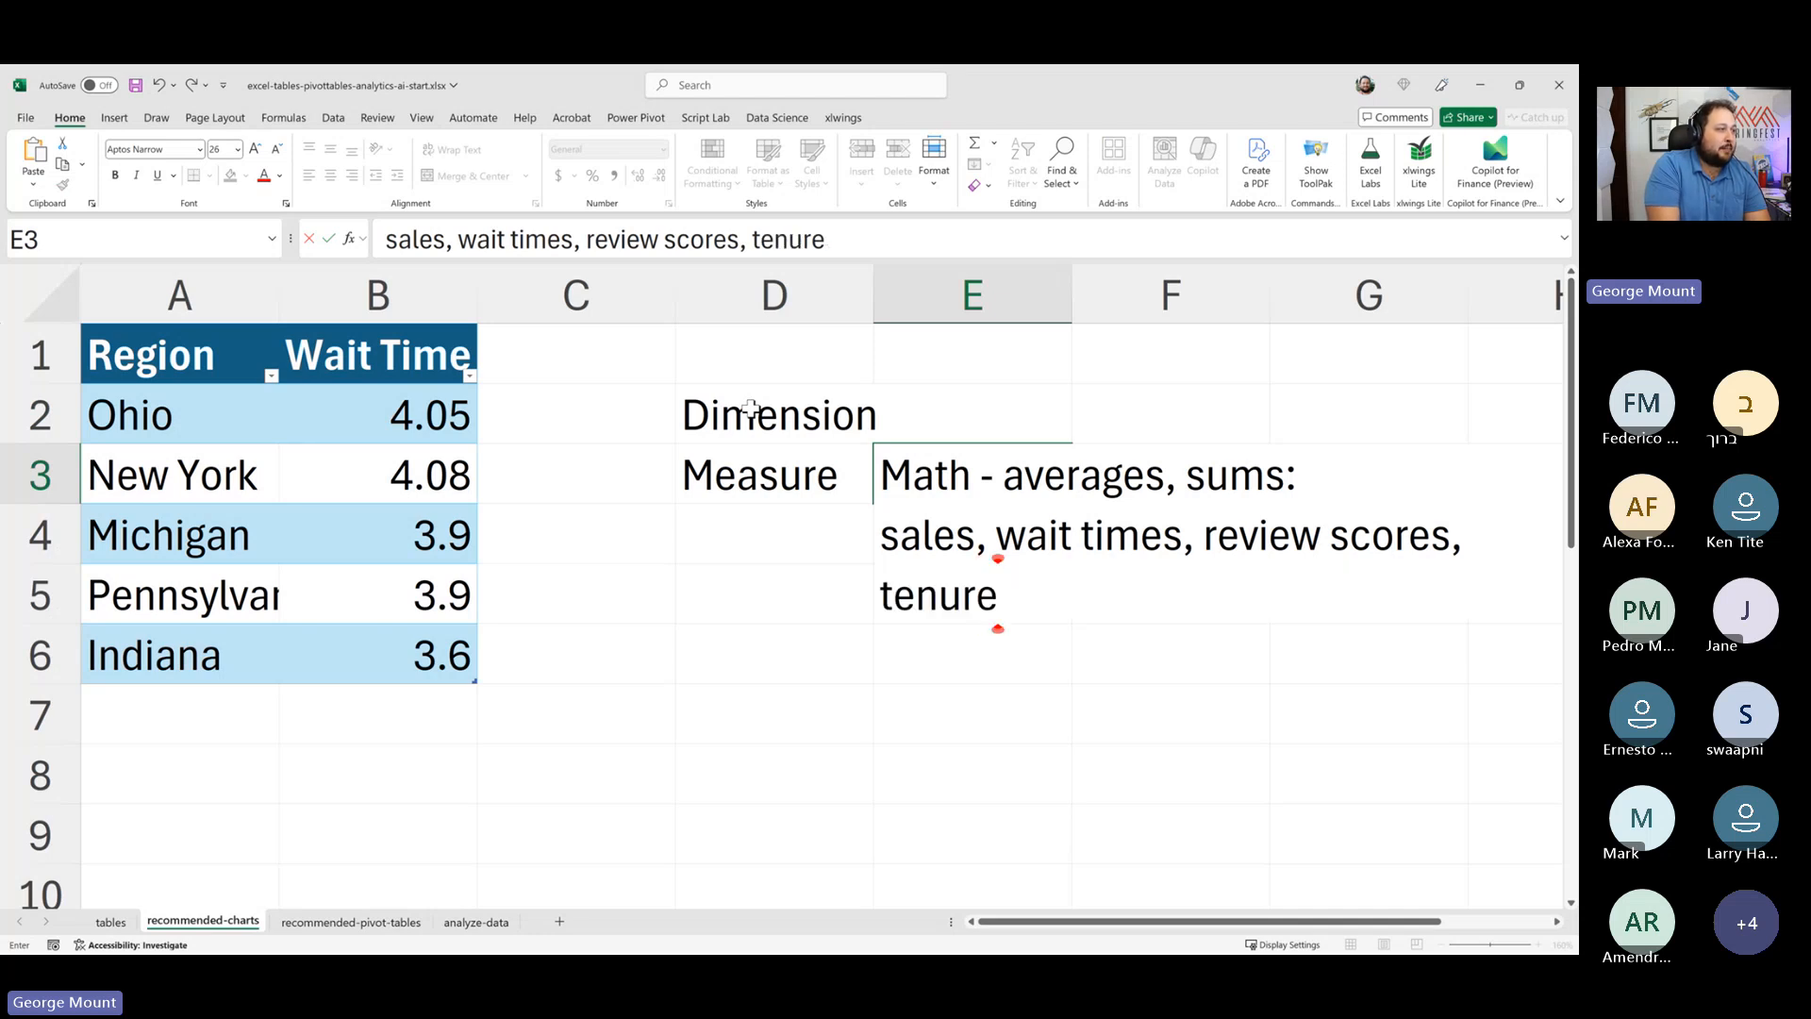
# - Enter 'Categories = Region, Department, Department Number' in cell E2 beside the Dimension label
pyautogui.press('Left')
pyautogui.press('Up')
pyautogui.press('Right')
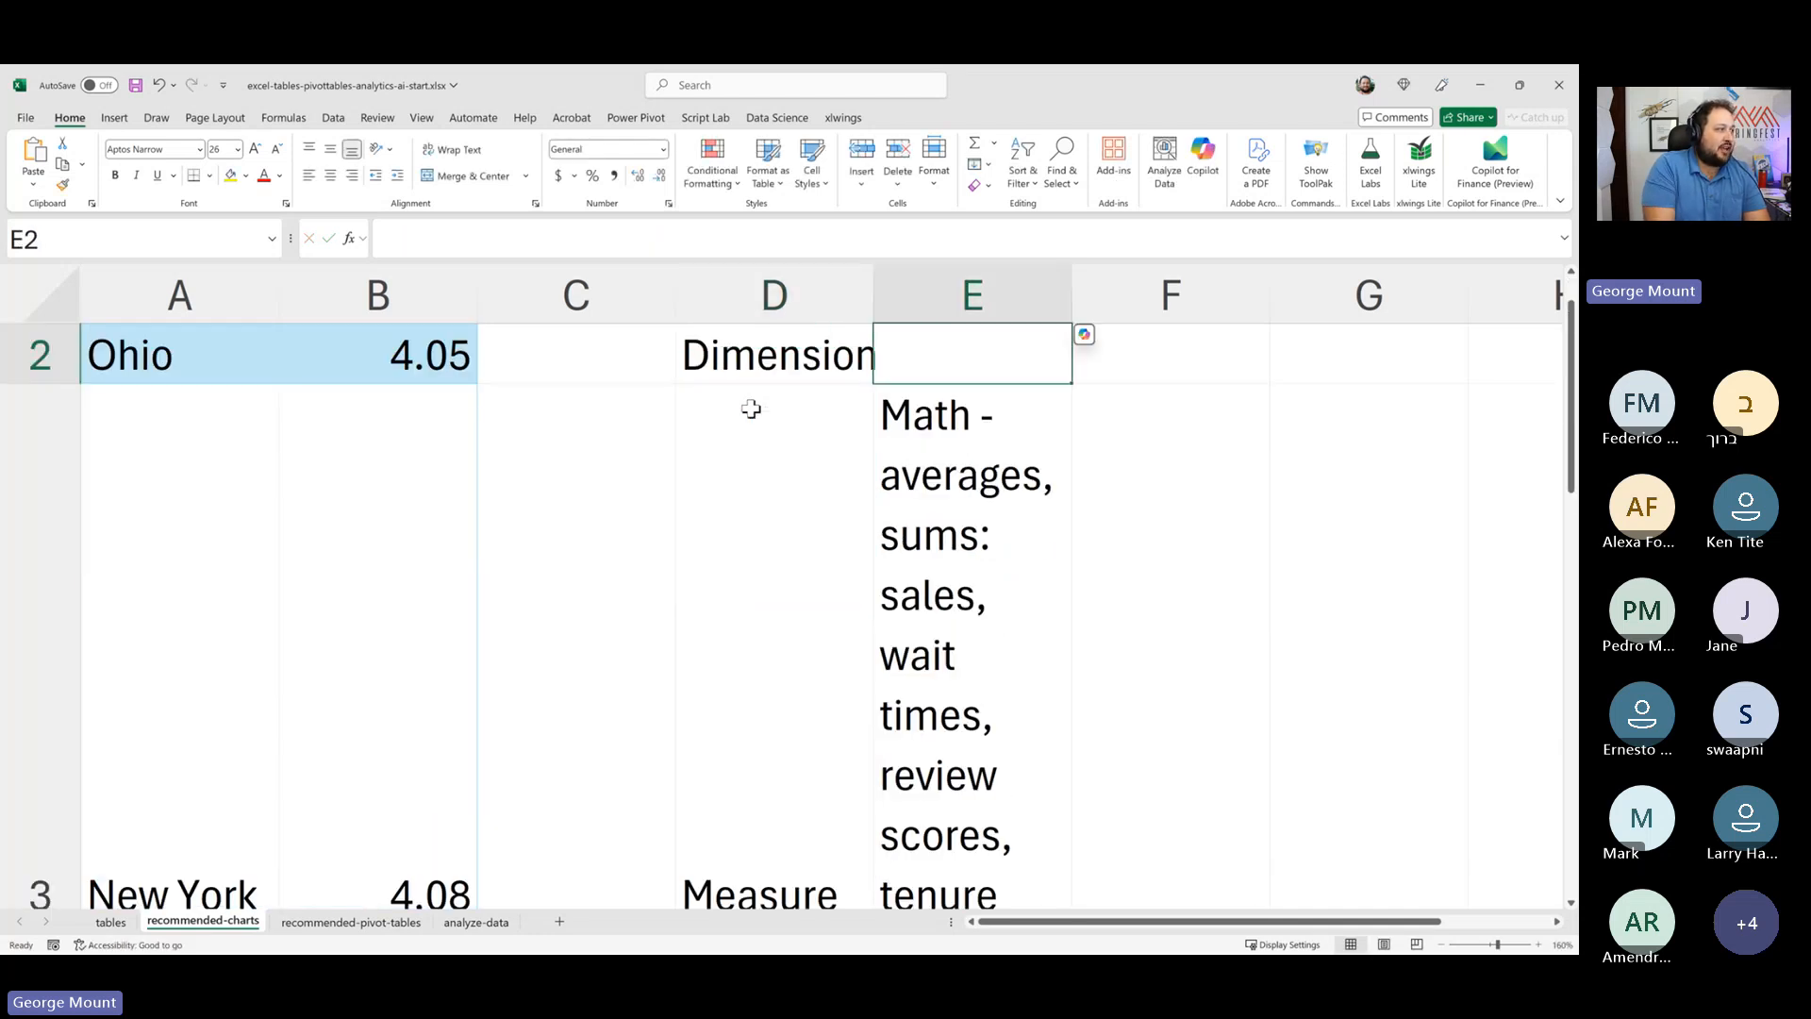
pyautogui.write('Categories =')
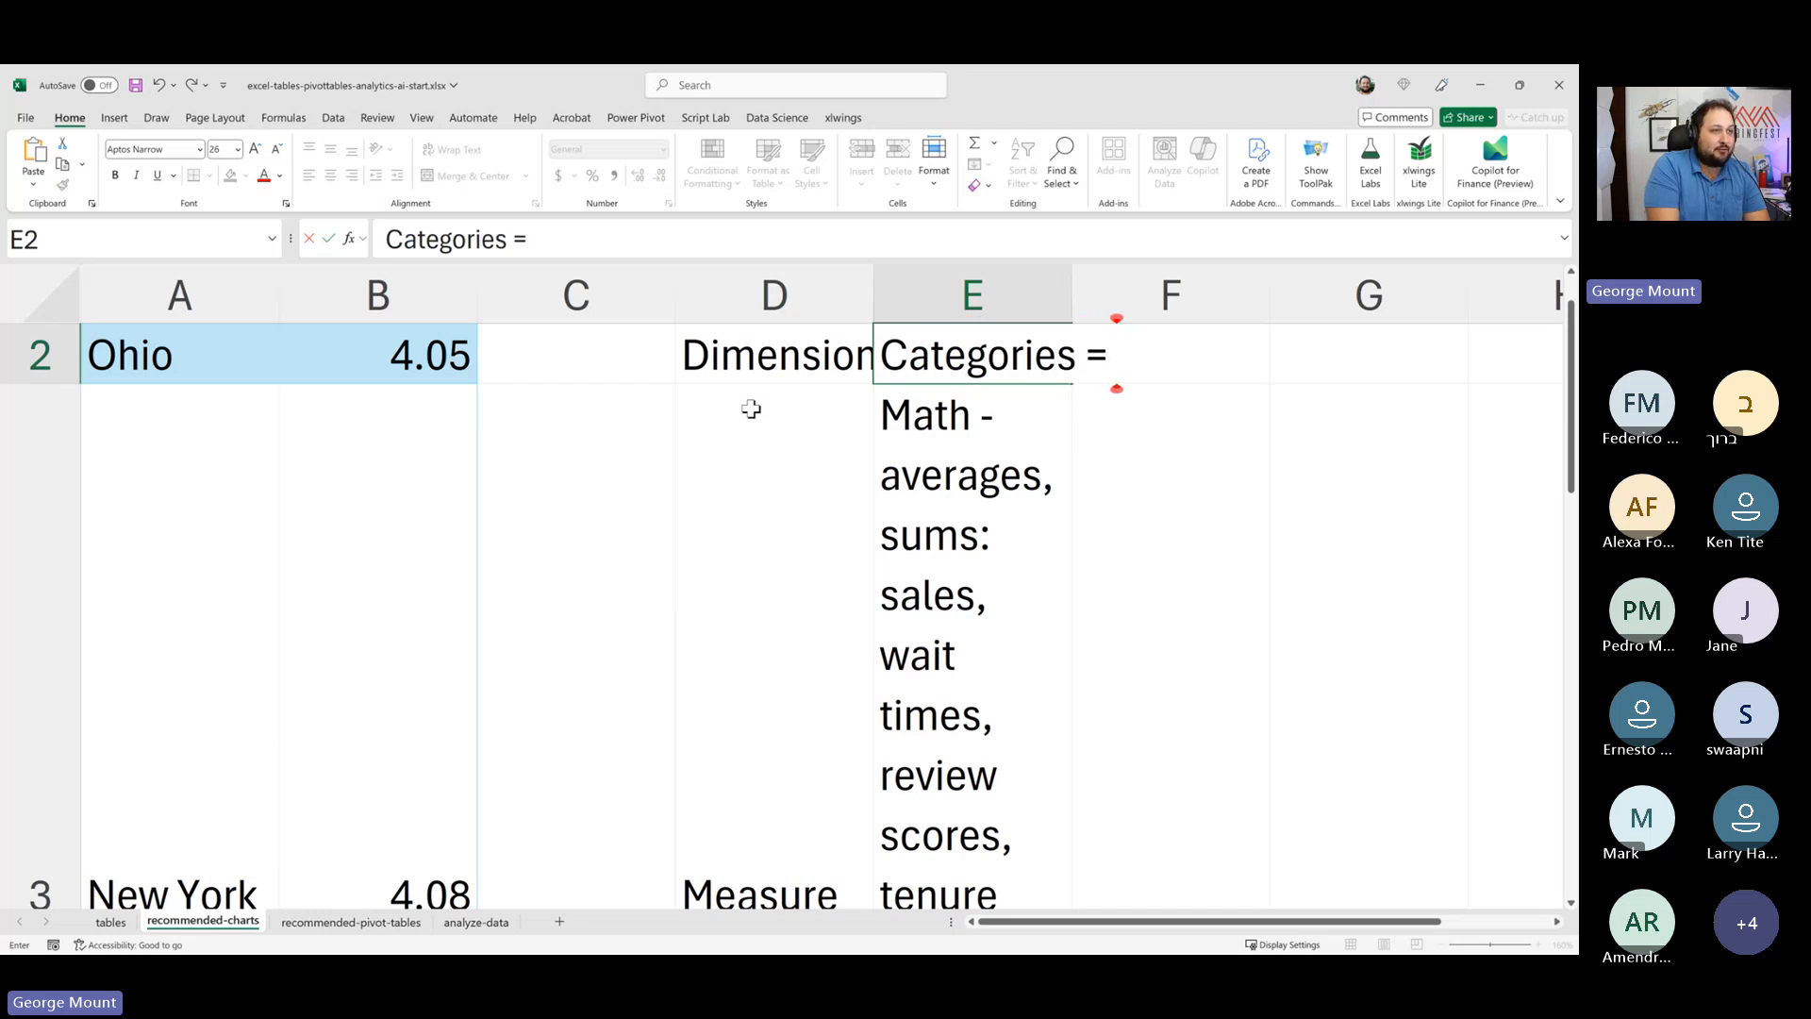
pyautogui.write(' Region, Depar')
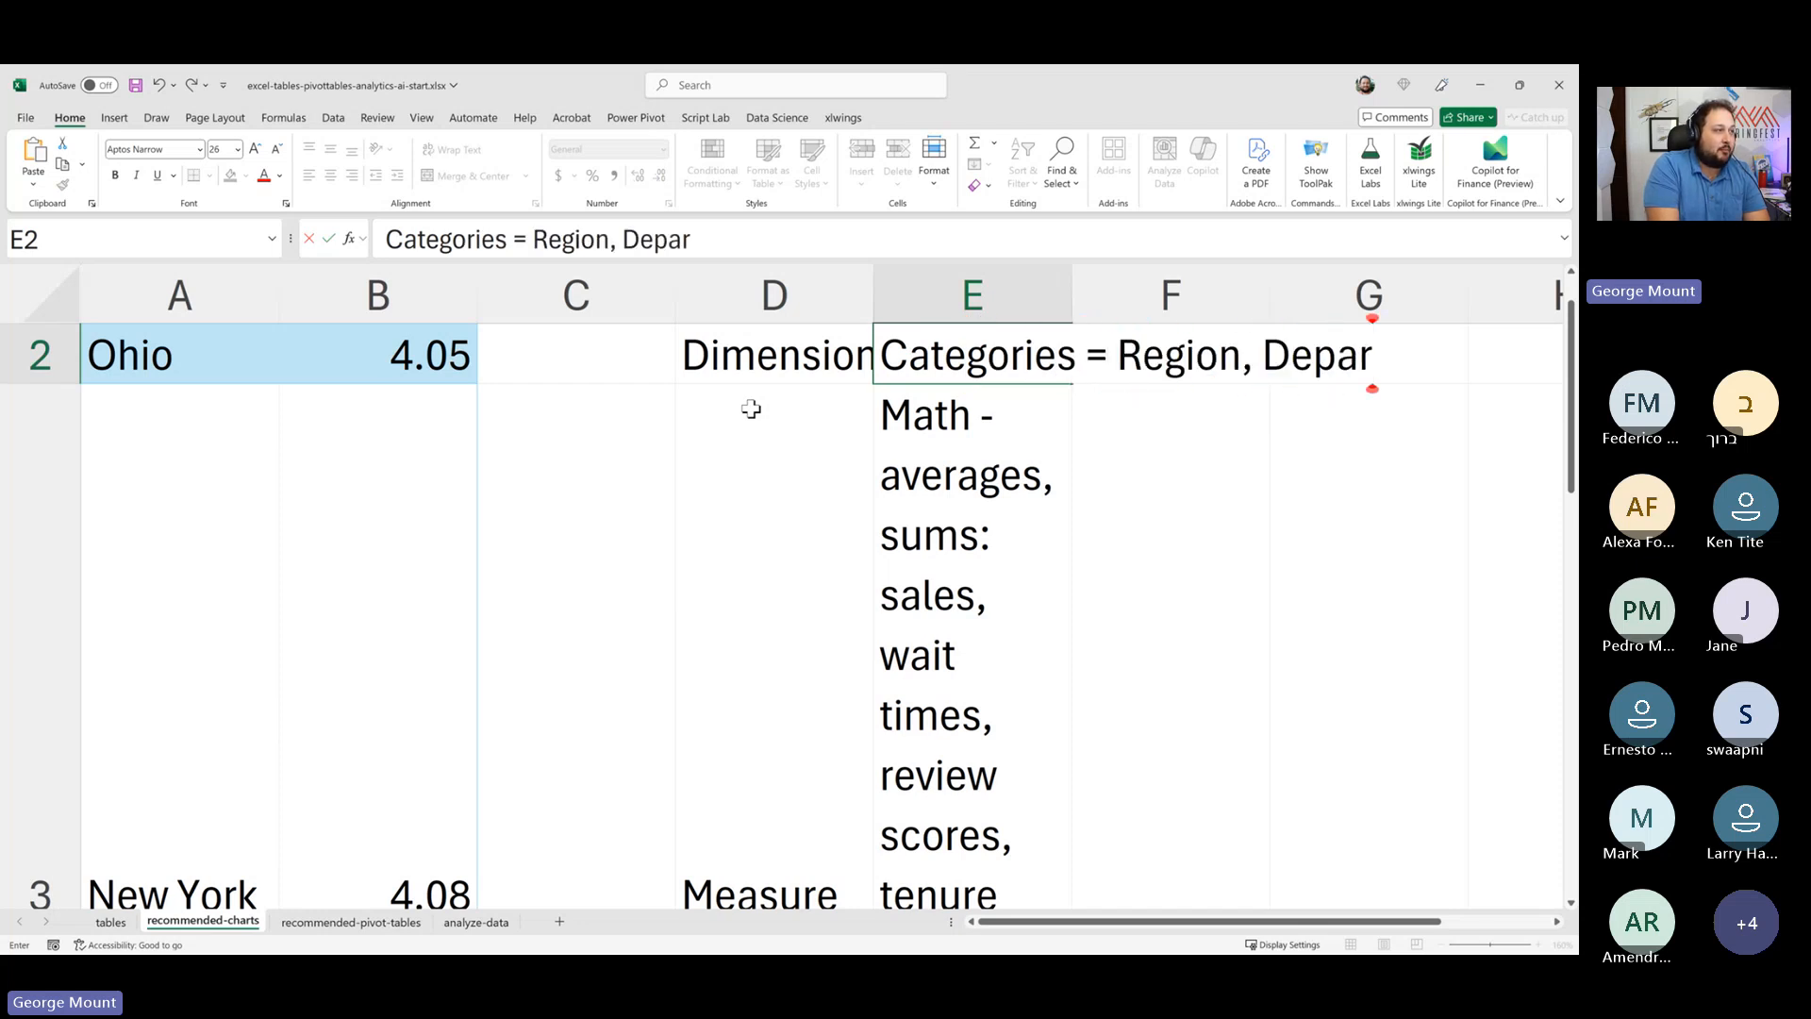
pyautogui.write('tment,')
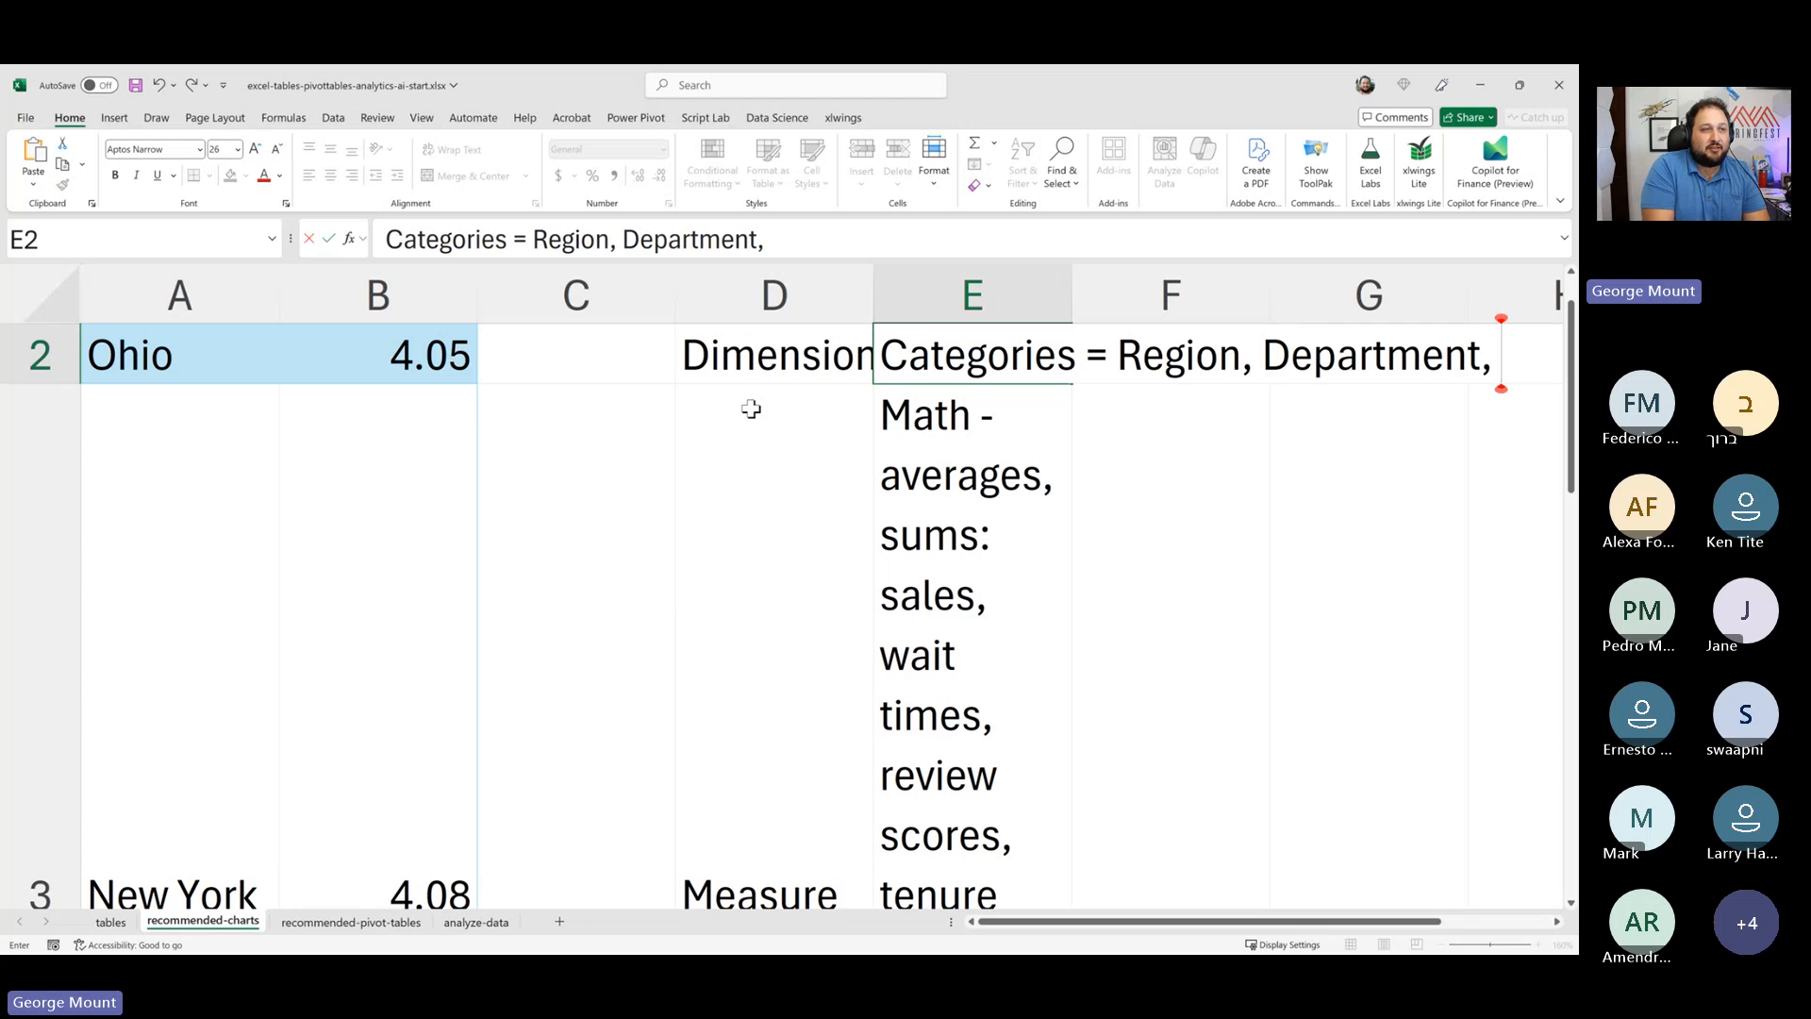
pyautogui.write(' Depart')
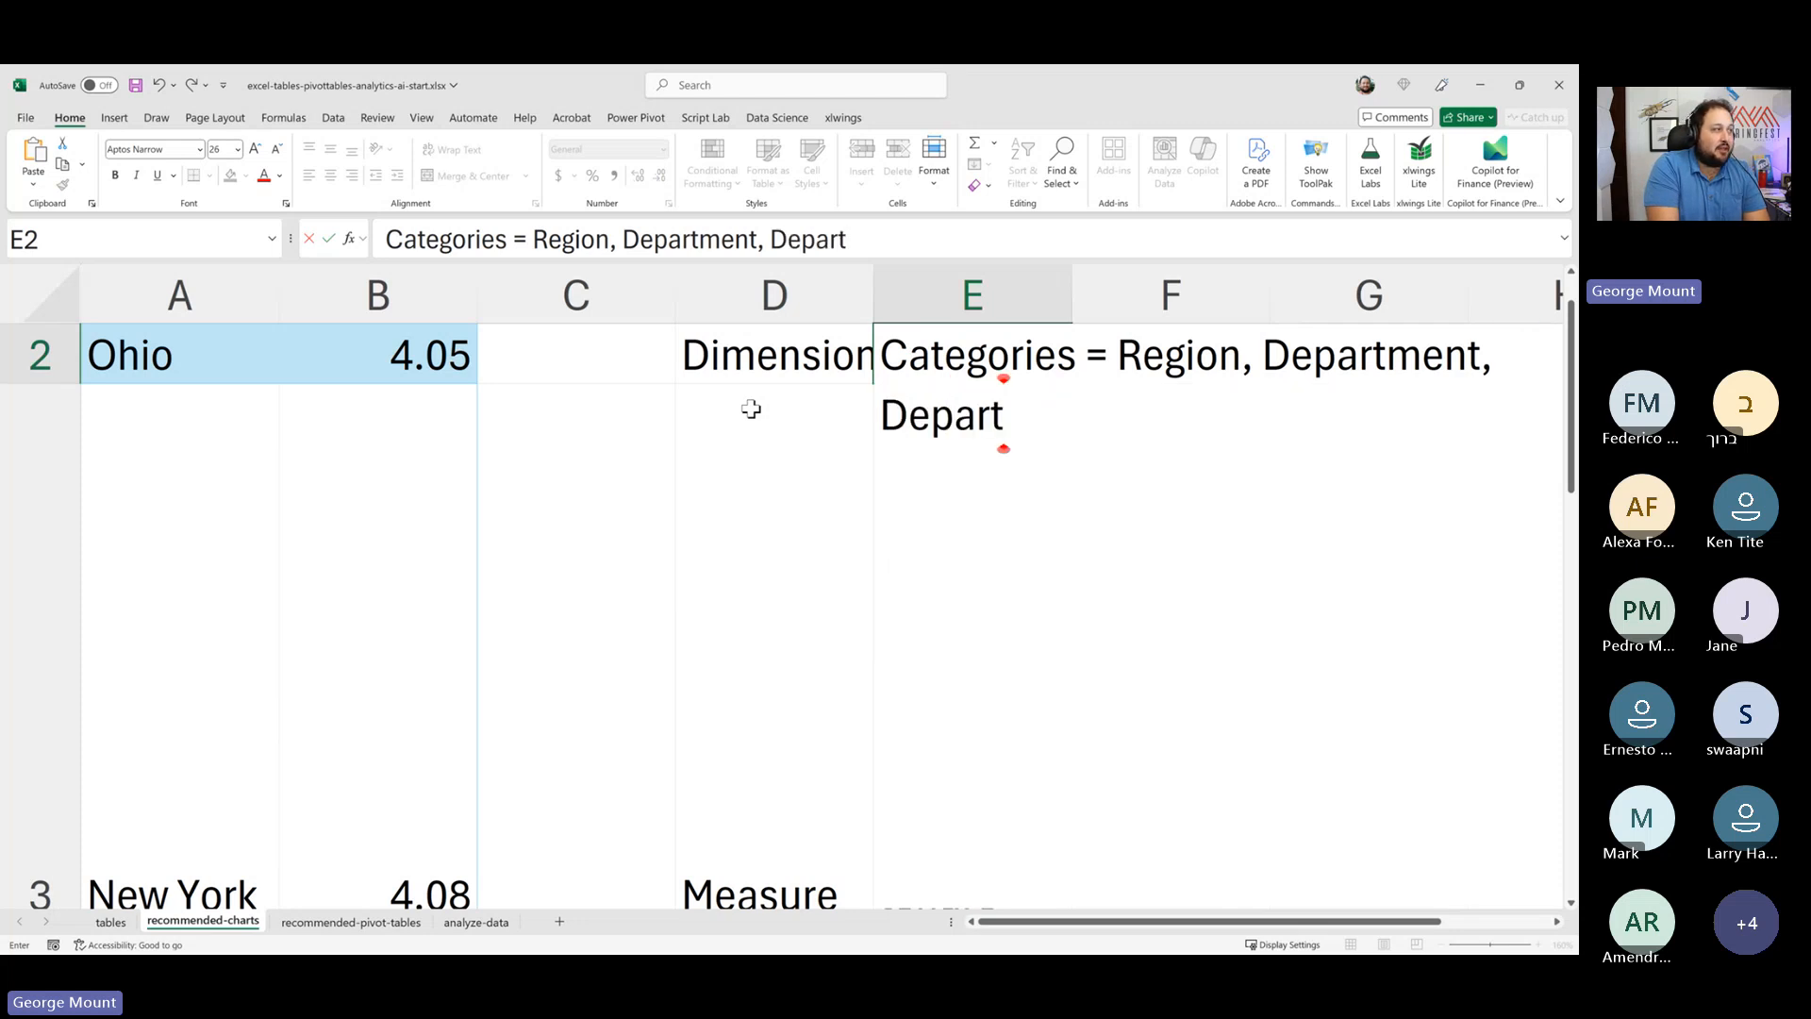
pyautogui.write('ment Numbe')
pyautogui.write('r')
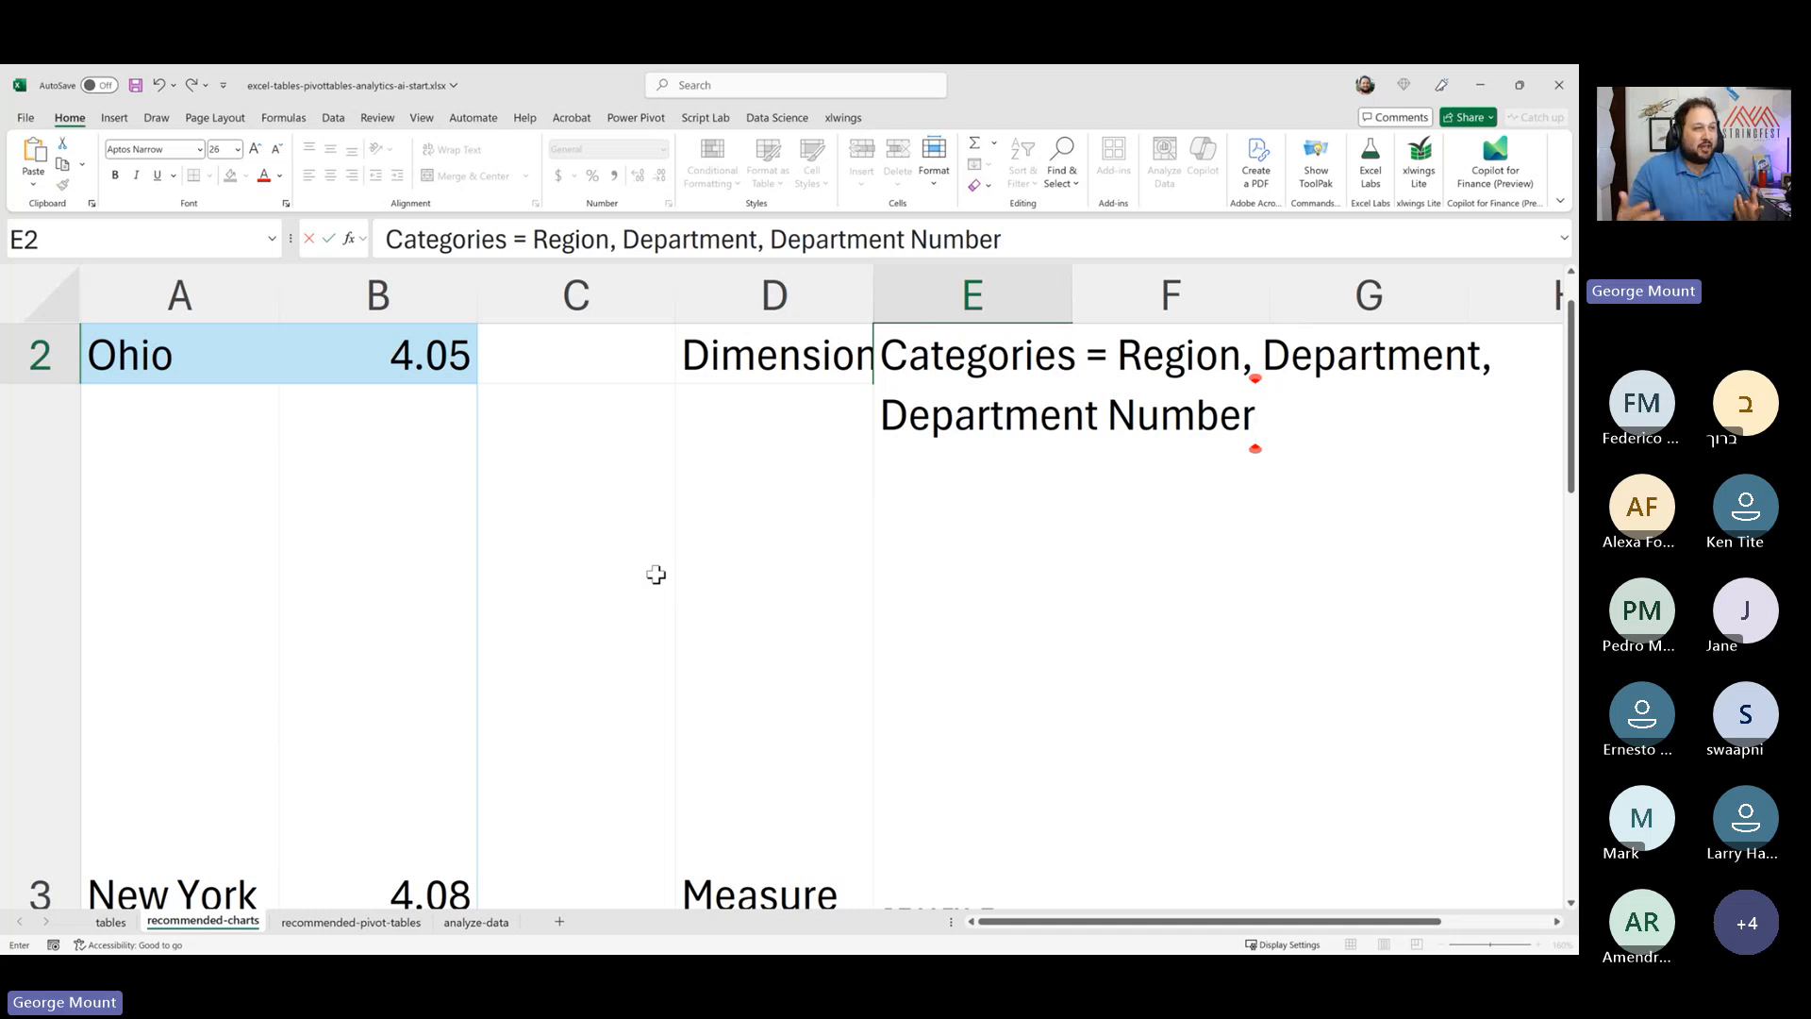
pyautogui.press('Return')
pyautogui.press('Up')
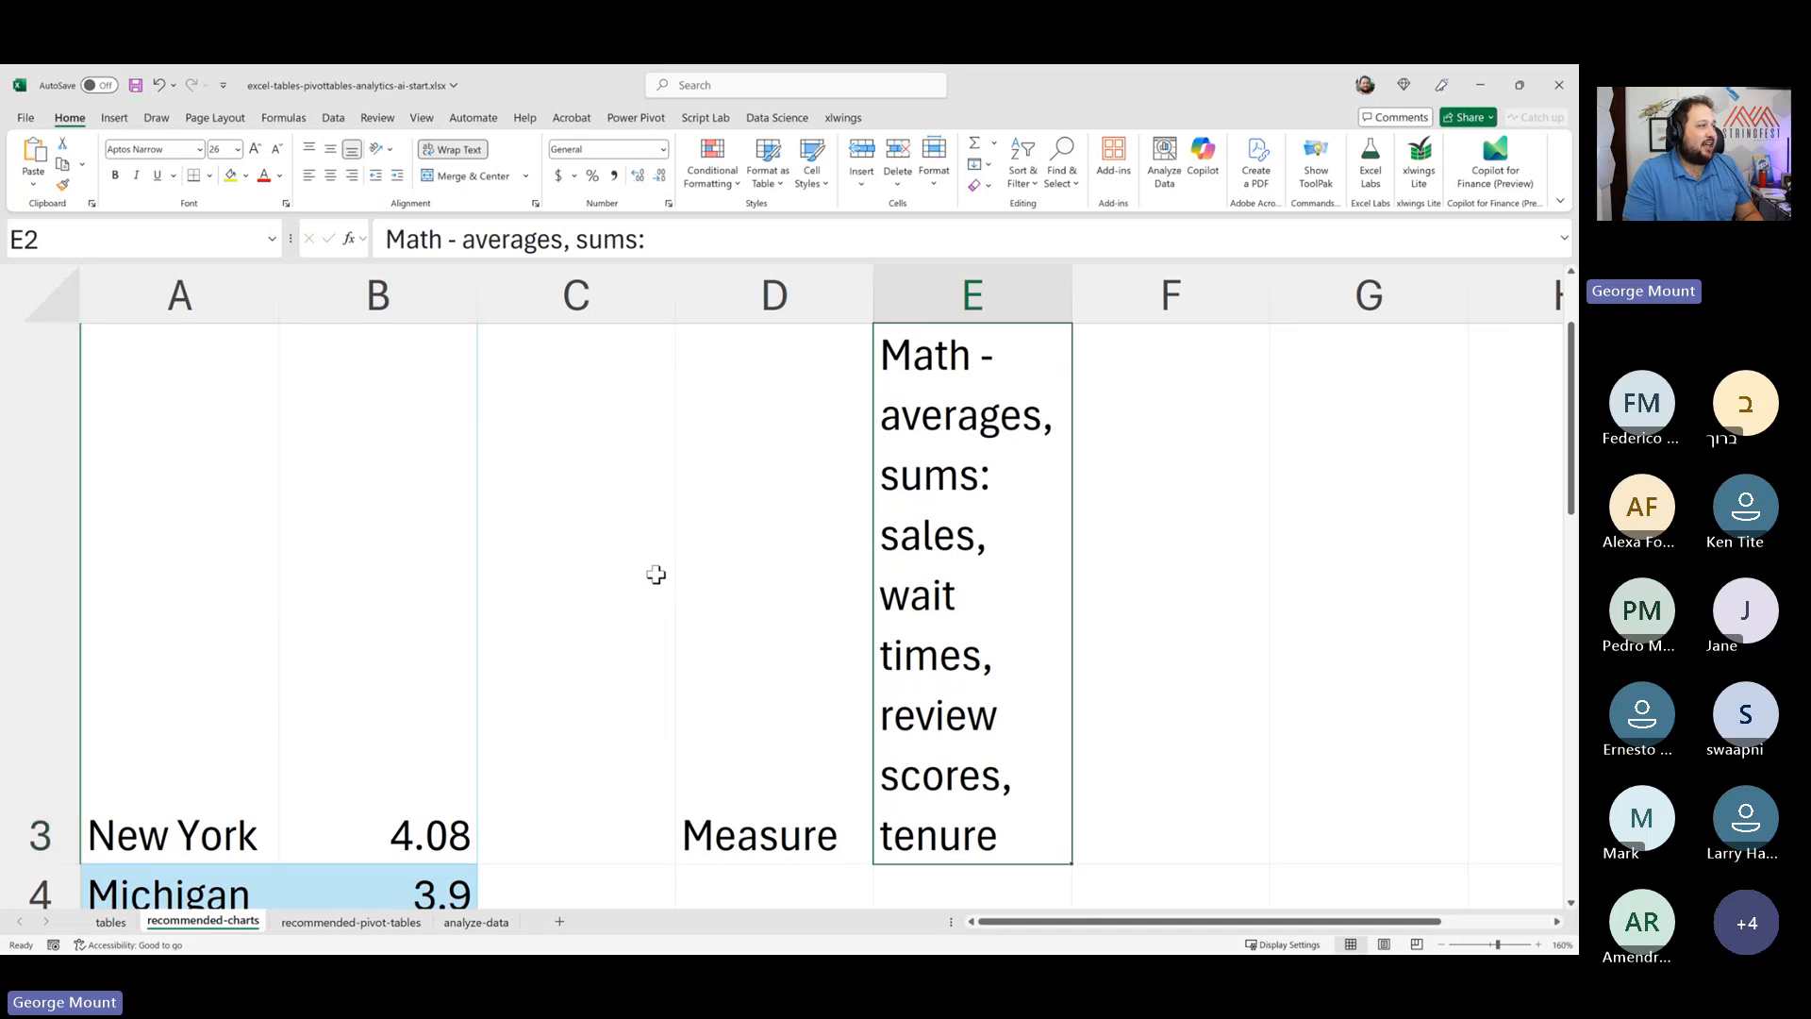
pyautogui.press('Up')
pyautogui.click(958, 412)
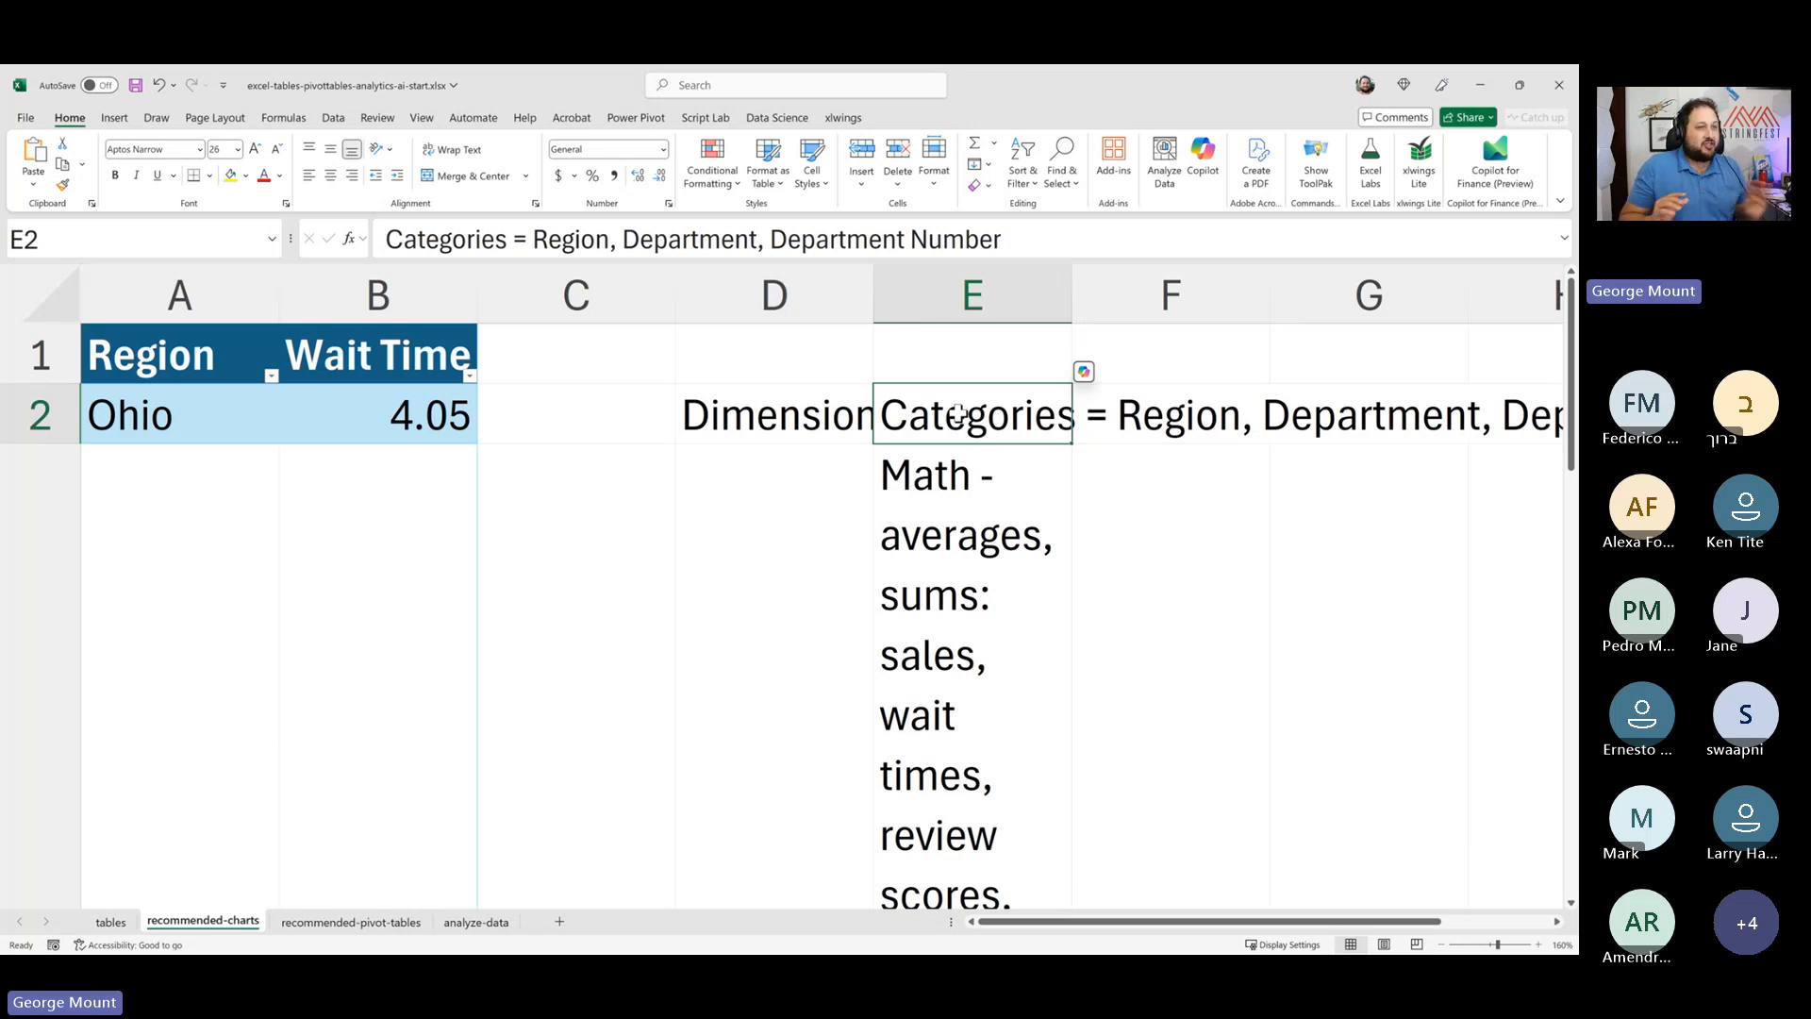
pyautogui.scroll(-3, 546, 506)
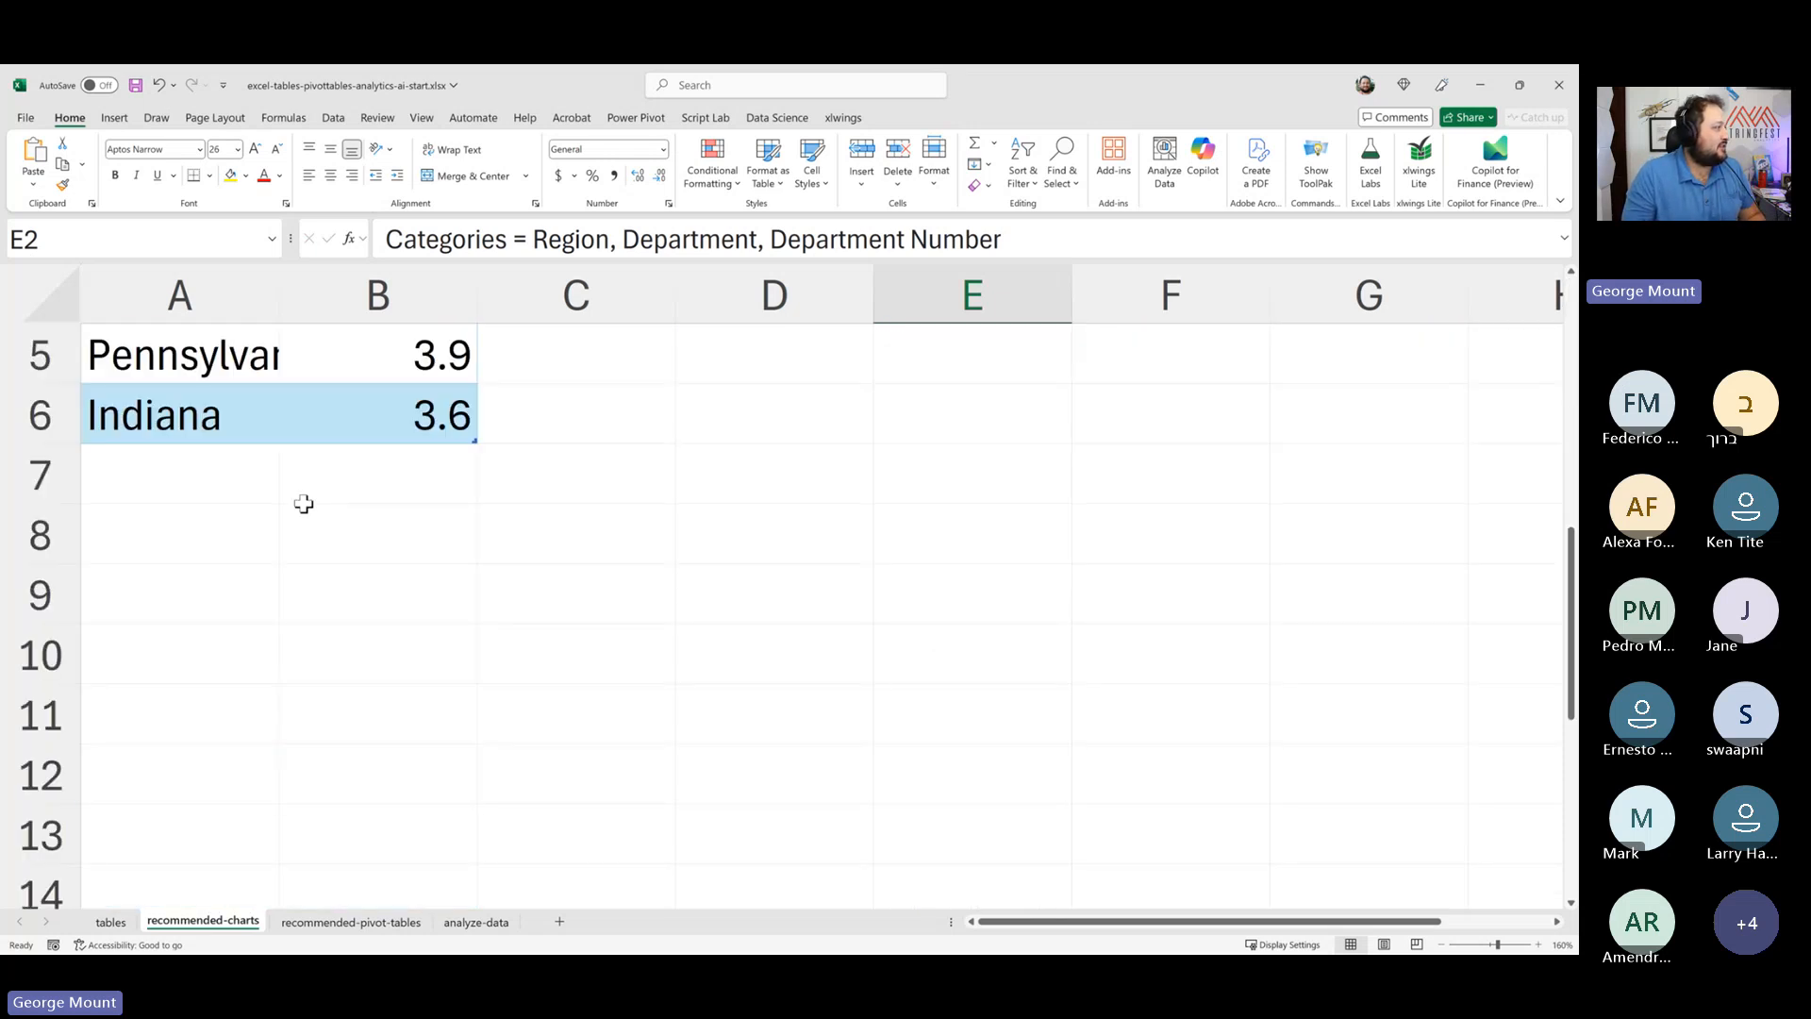
pyautogui.scroll(3, 303, 505)
pyautogui.scroll(-1, 310, 525)
pyautogui.scroll(-2, 309, 526)
pyautogui.scroll(4, 489, 521)
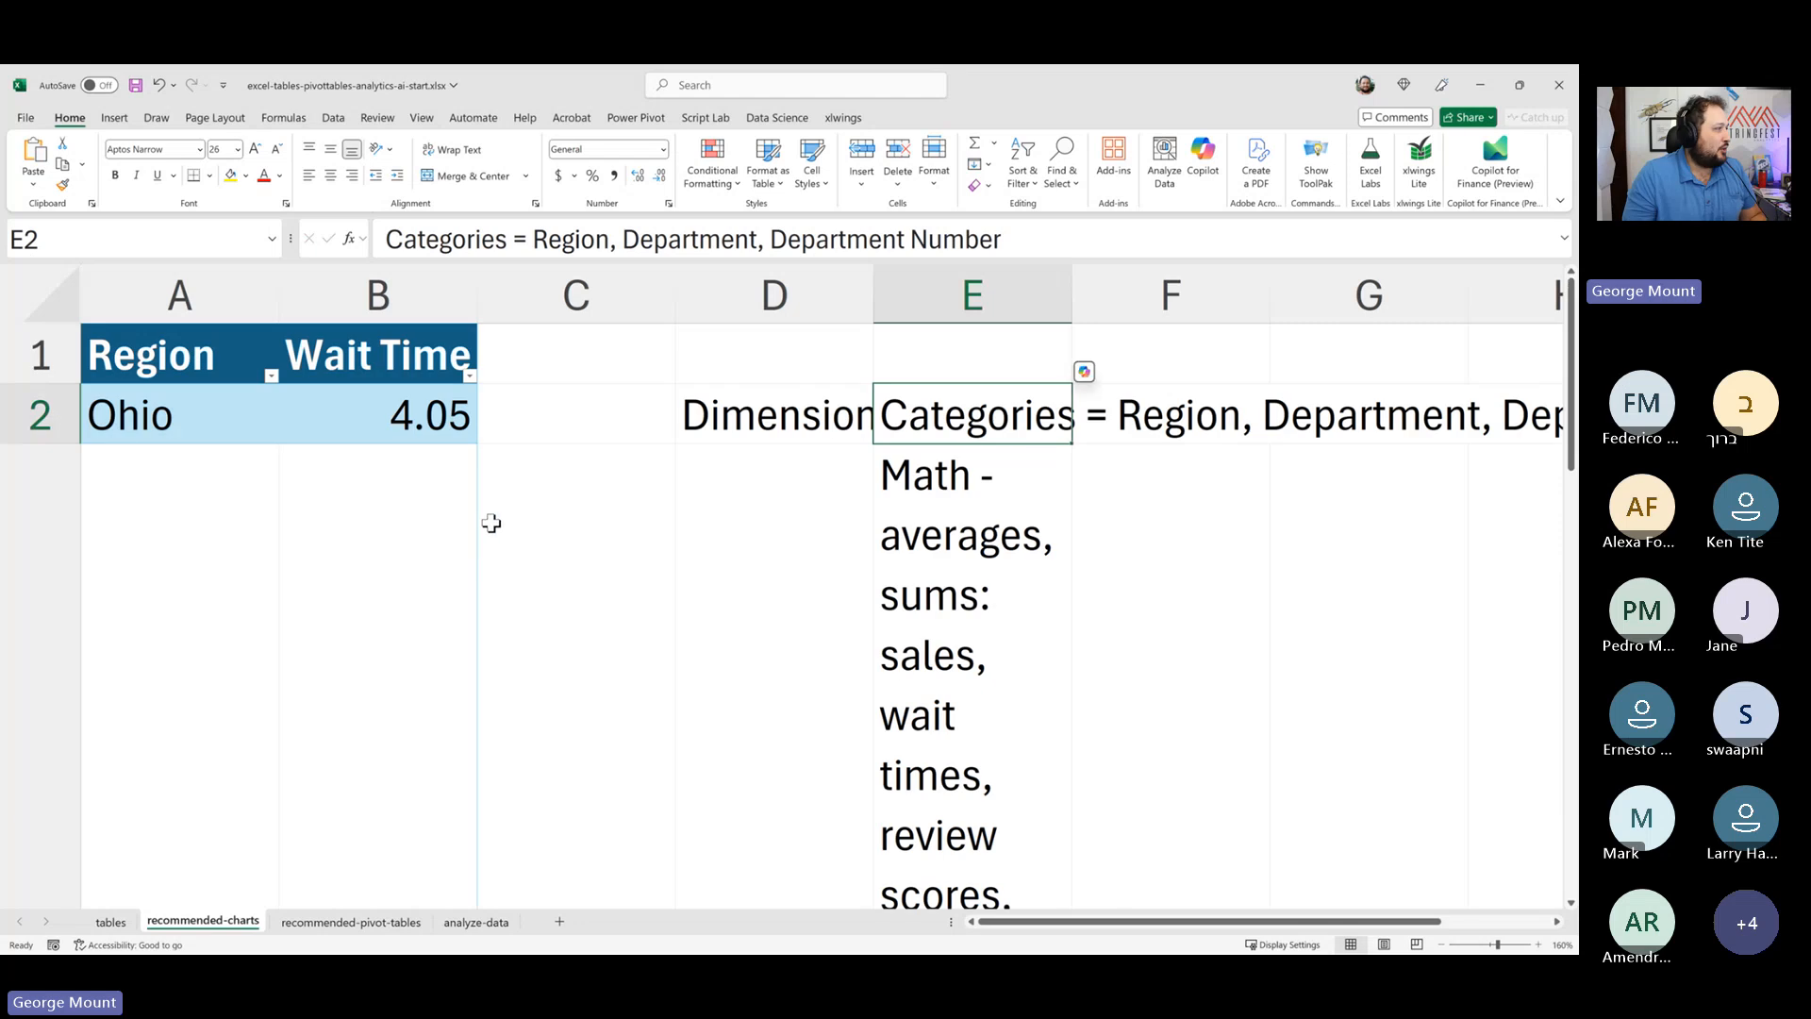
pyautogui.click(349, 923)
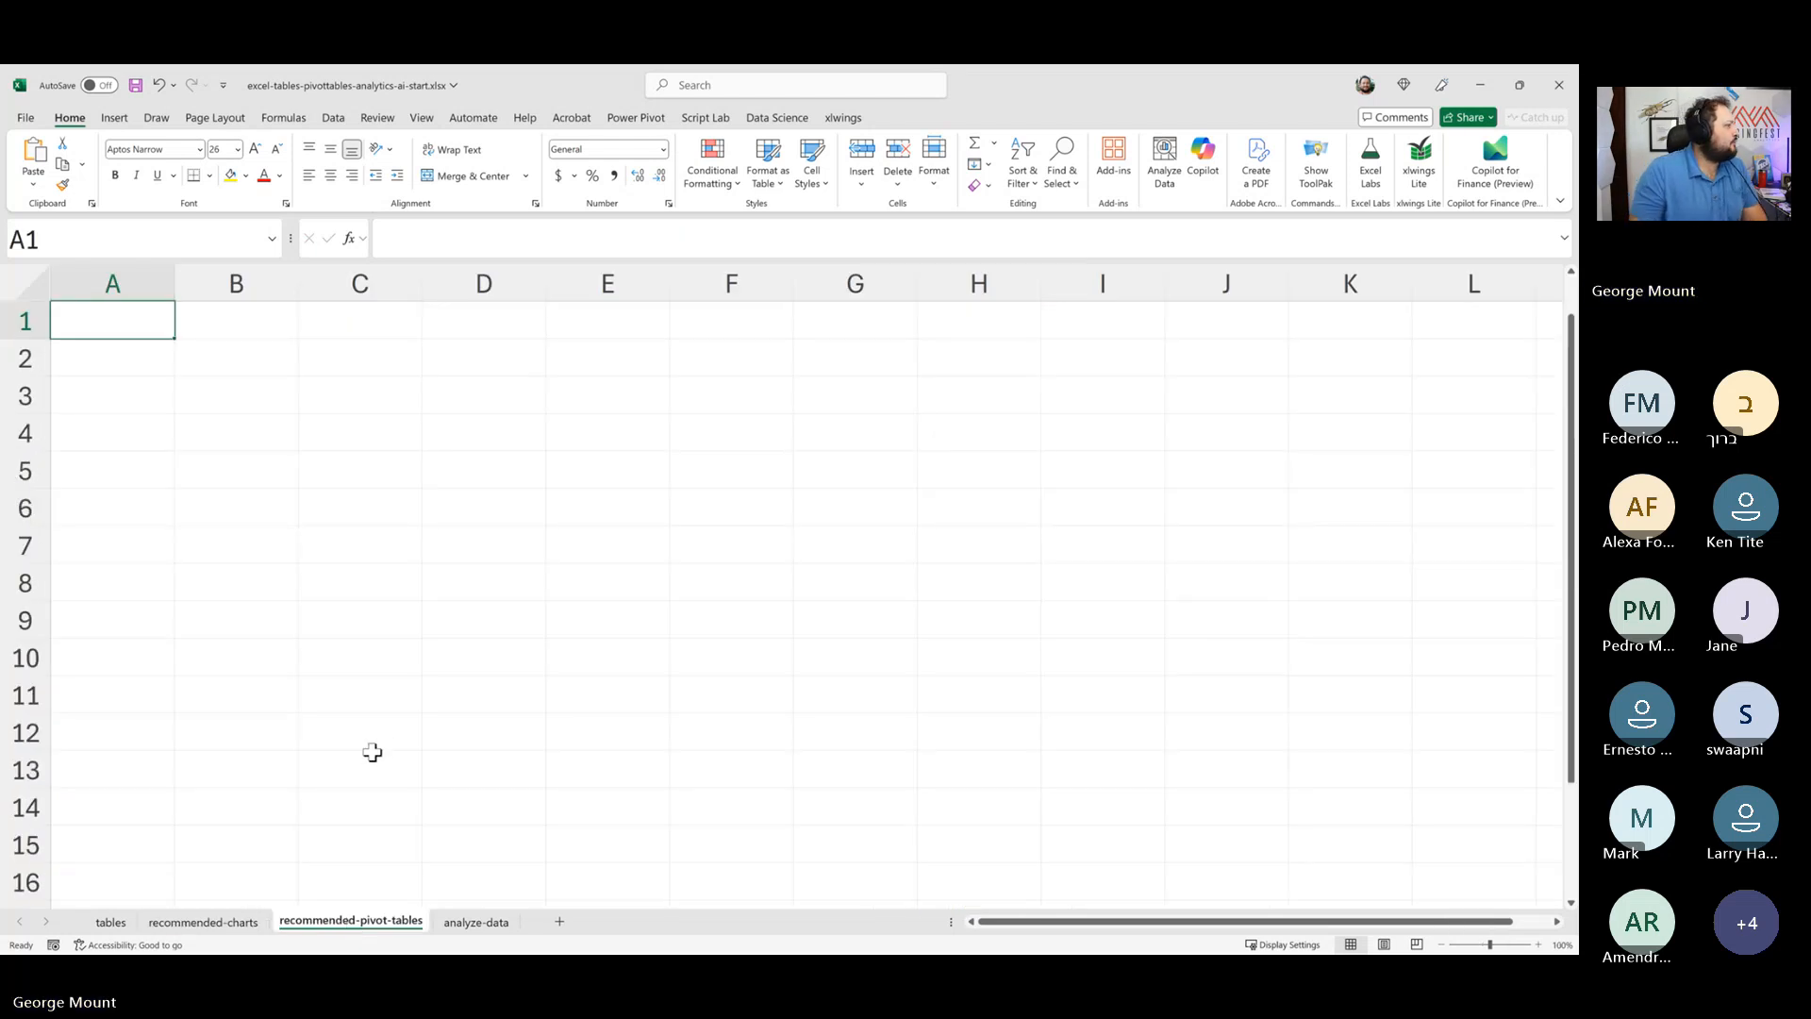
pyautogui.moveTo(514, 621); pyautogui.dragTo(114, 577)
pyautogui.click(160, 482)
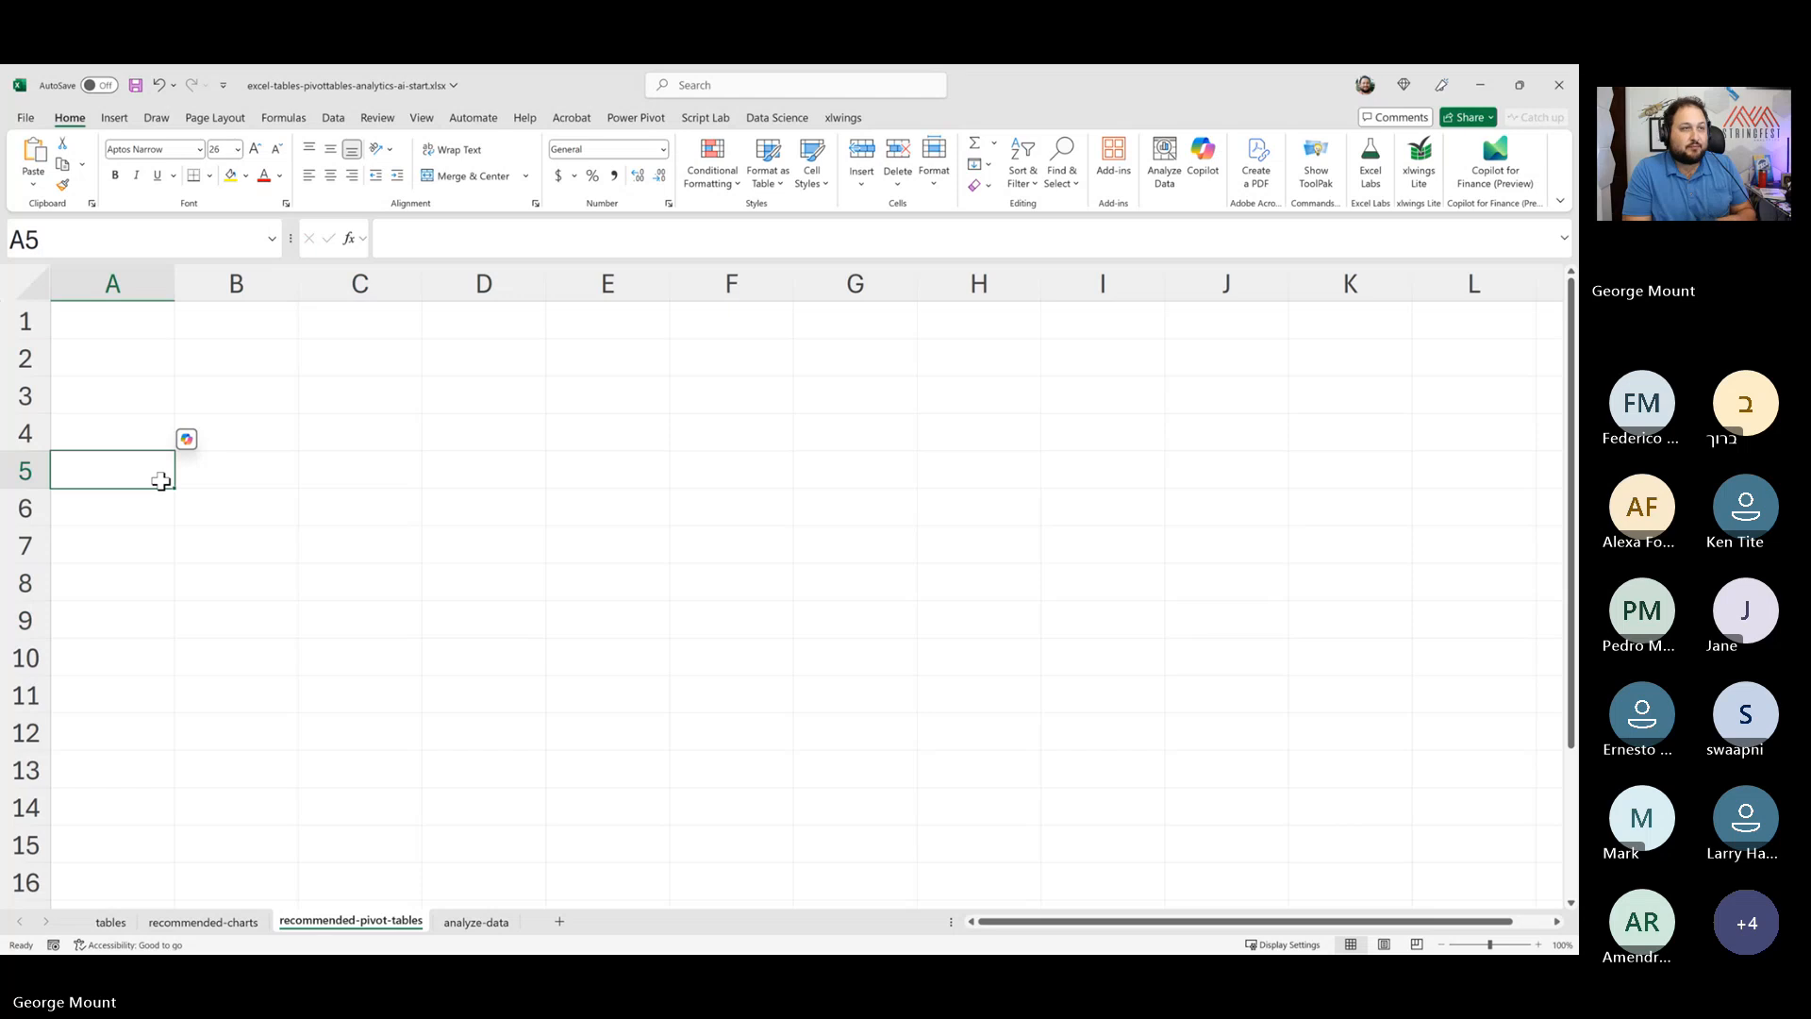
pyautogui.hotkey('ctrl', 'pageup')
pyautogui.hotkey('ctrl', 'pageup')
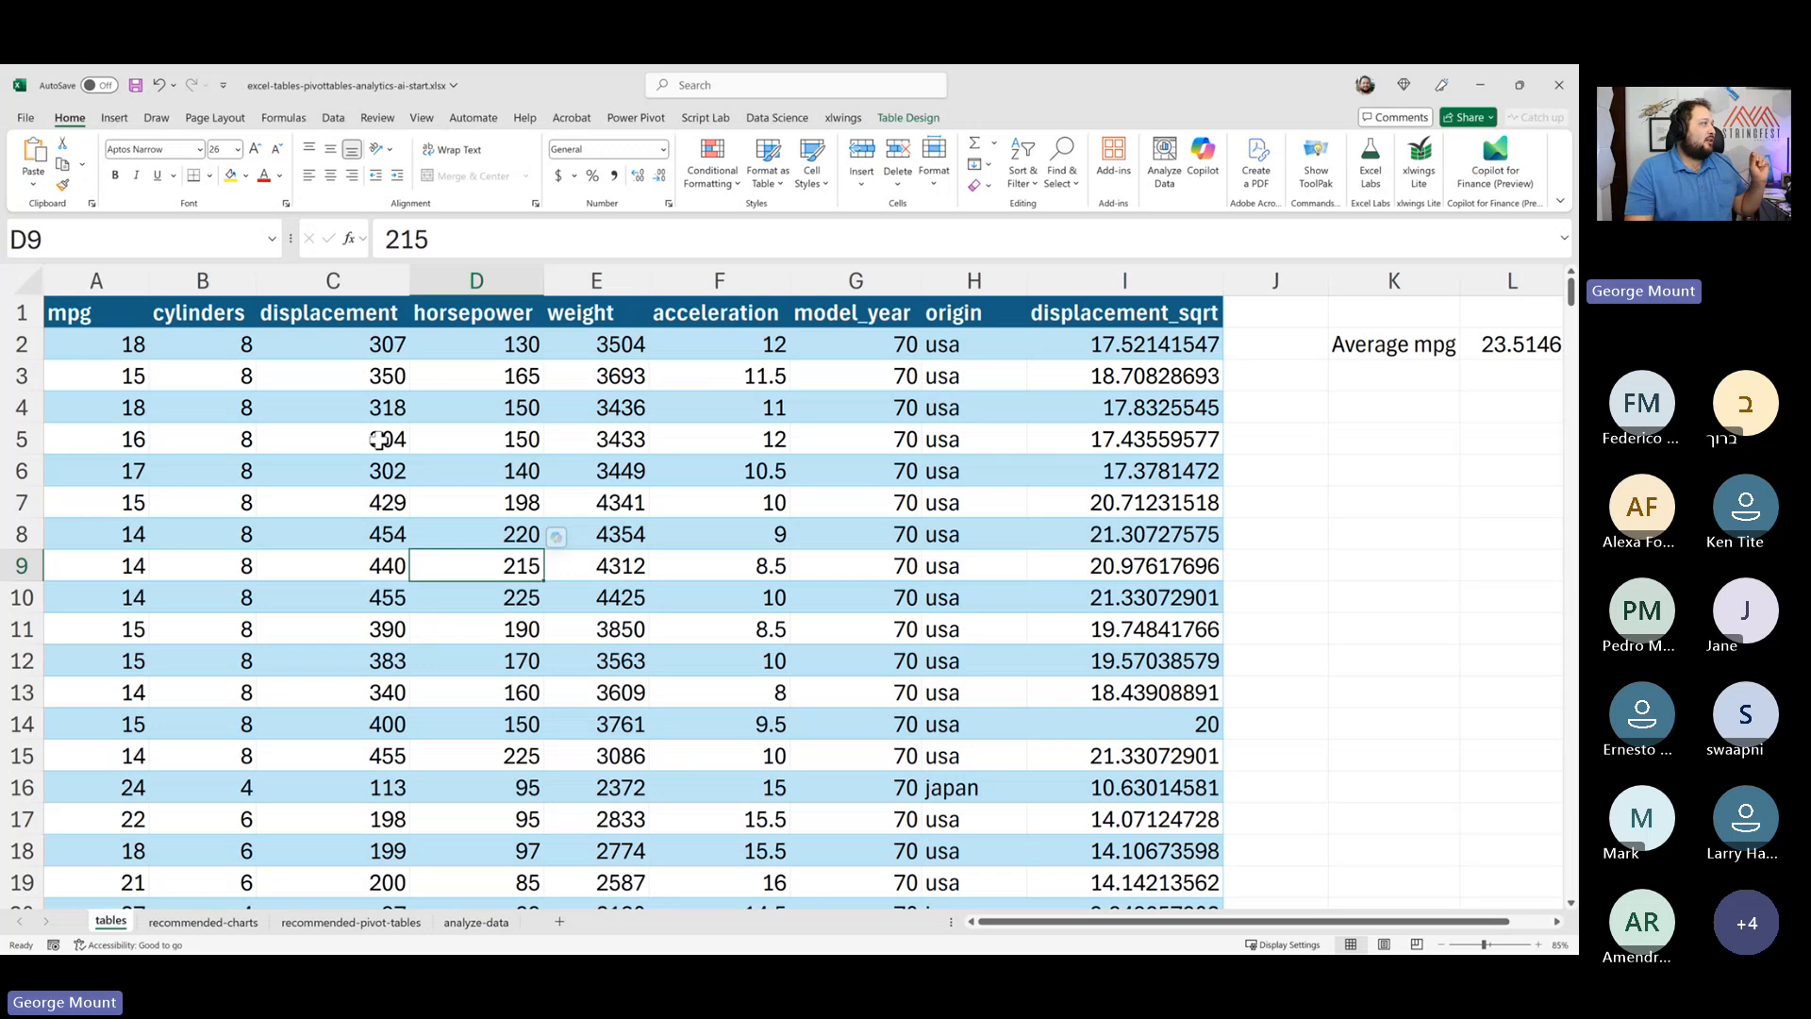
# - Open Recommended PivotTables for the cars table and review the suggested PivotTable layouts
pyautogui.click(126, 114)
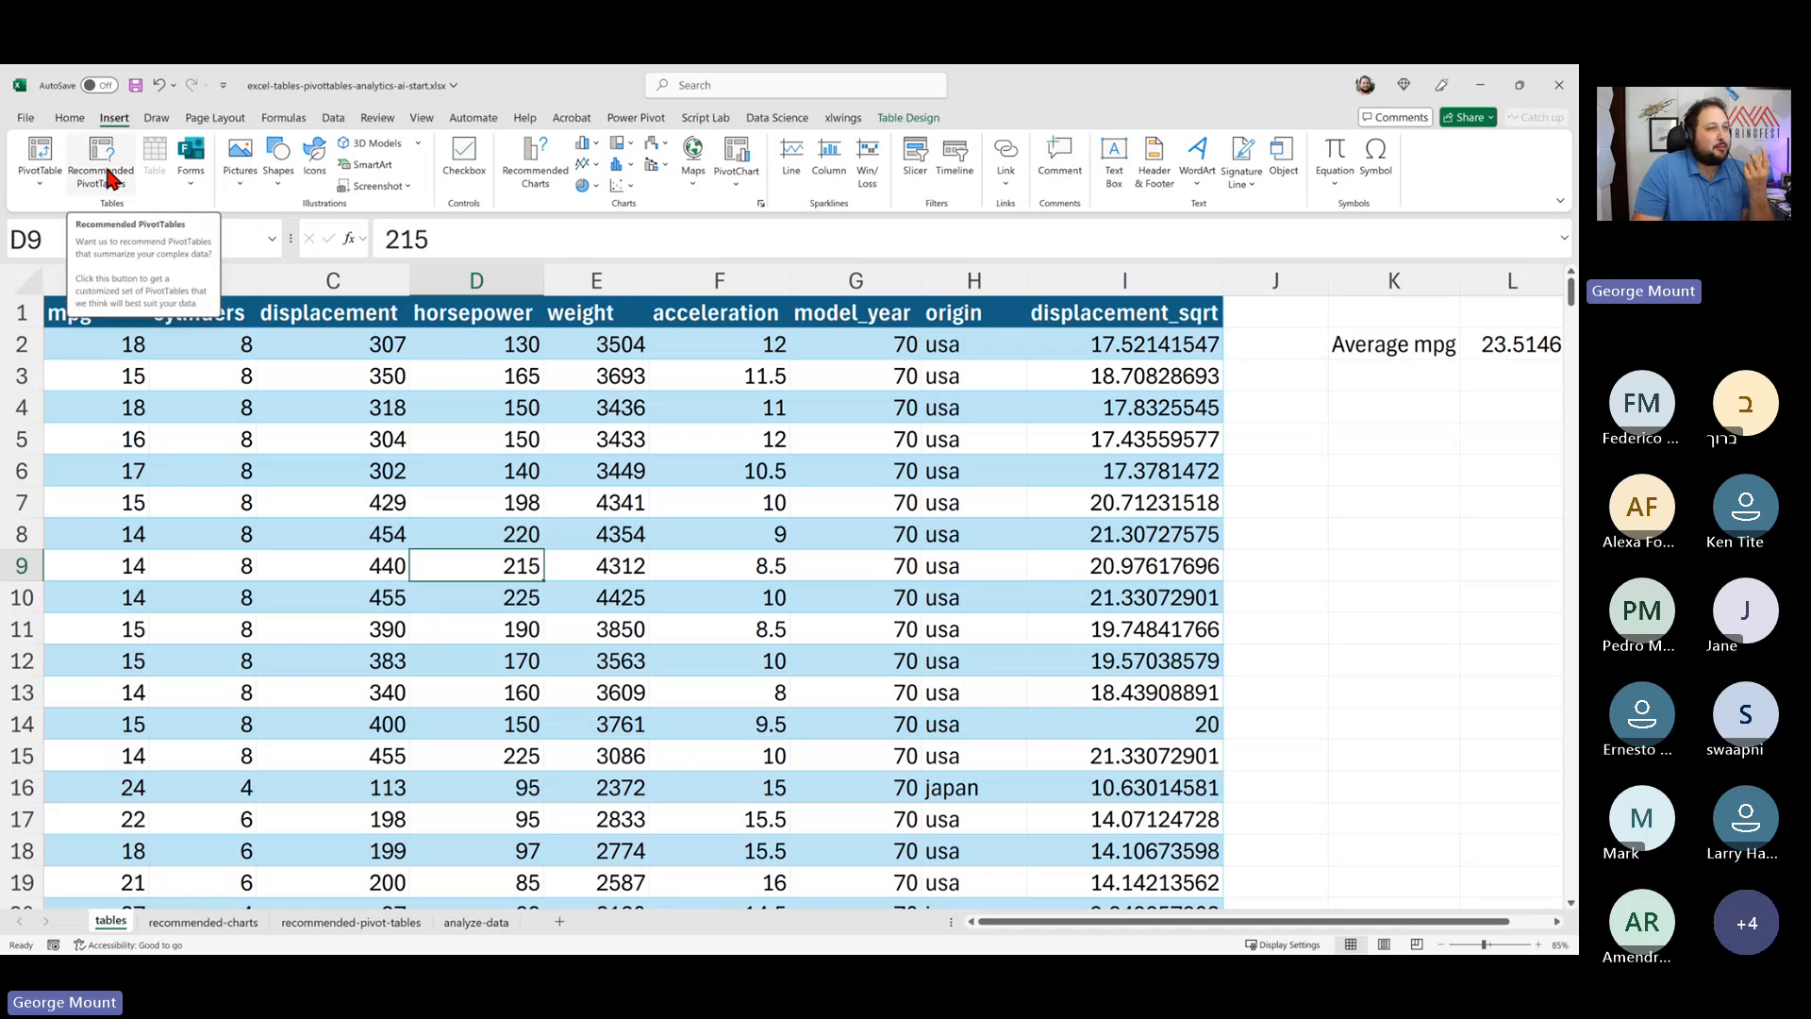
pyautogui.click(385, 374)
pyautogui.click(592, 532)
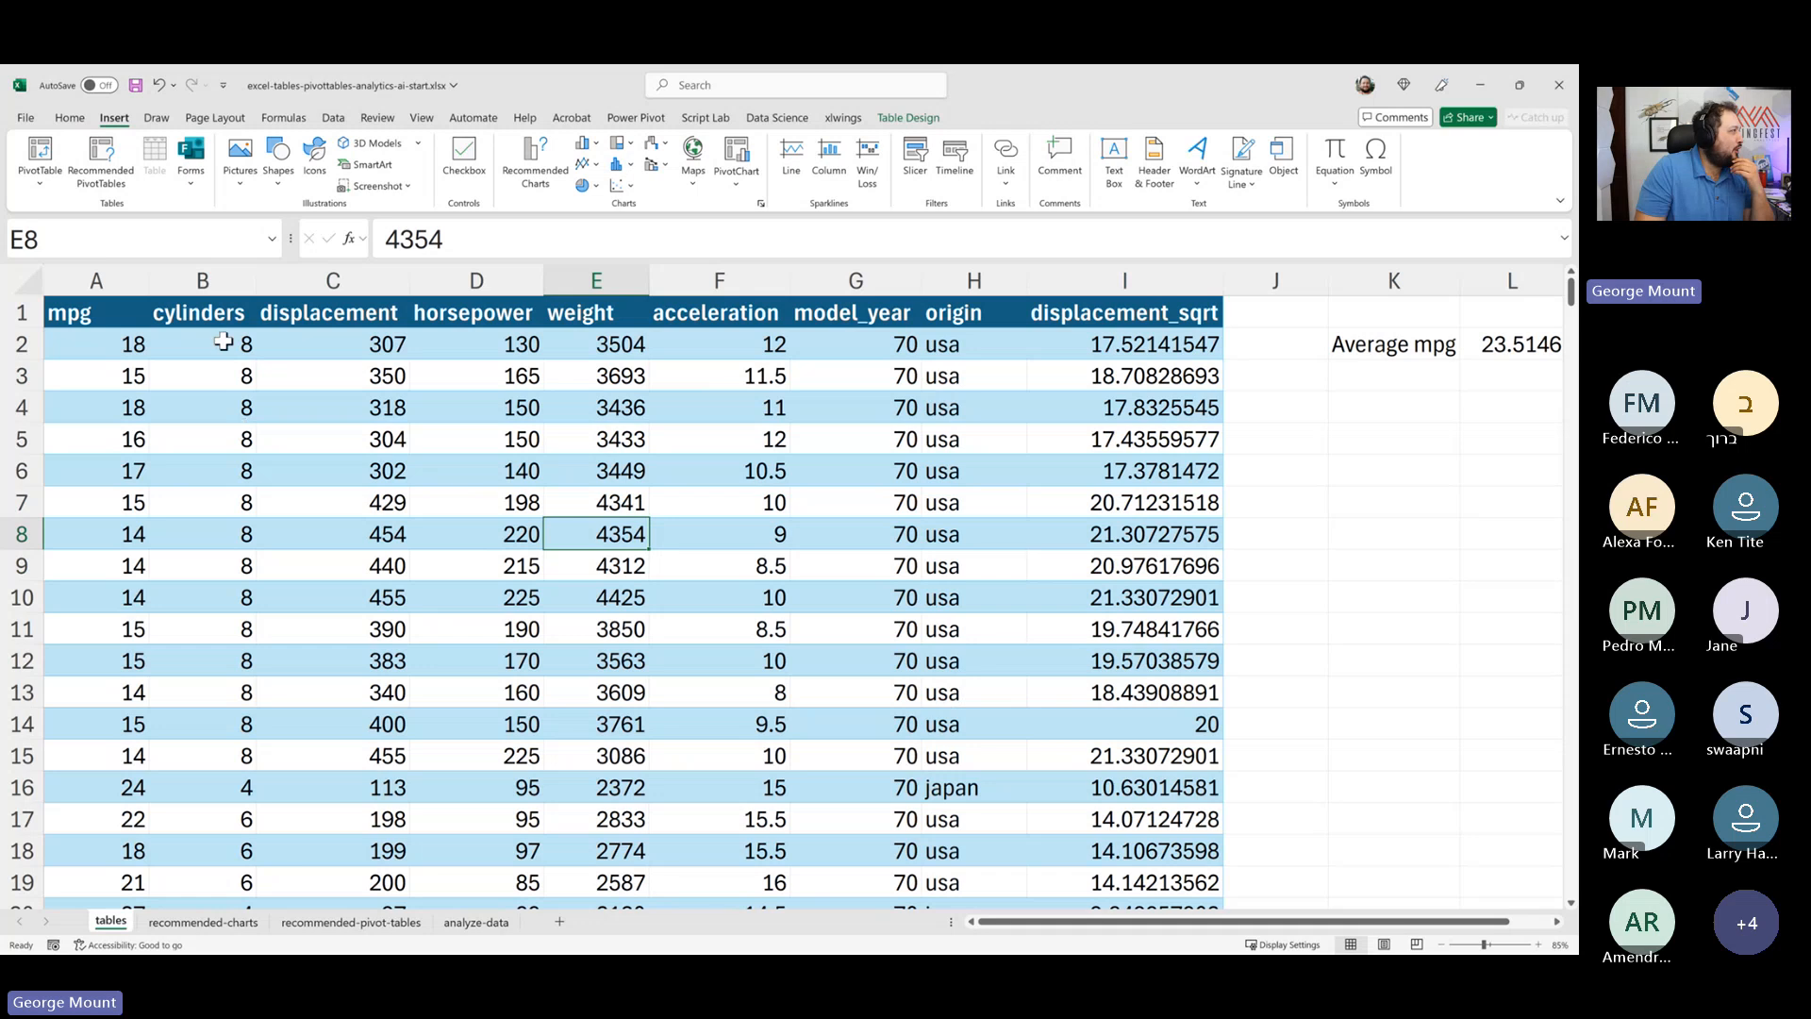
pyautogui.click(102, 180)
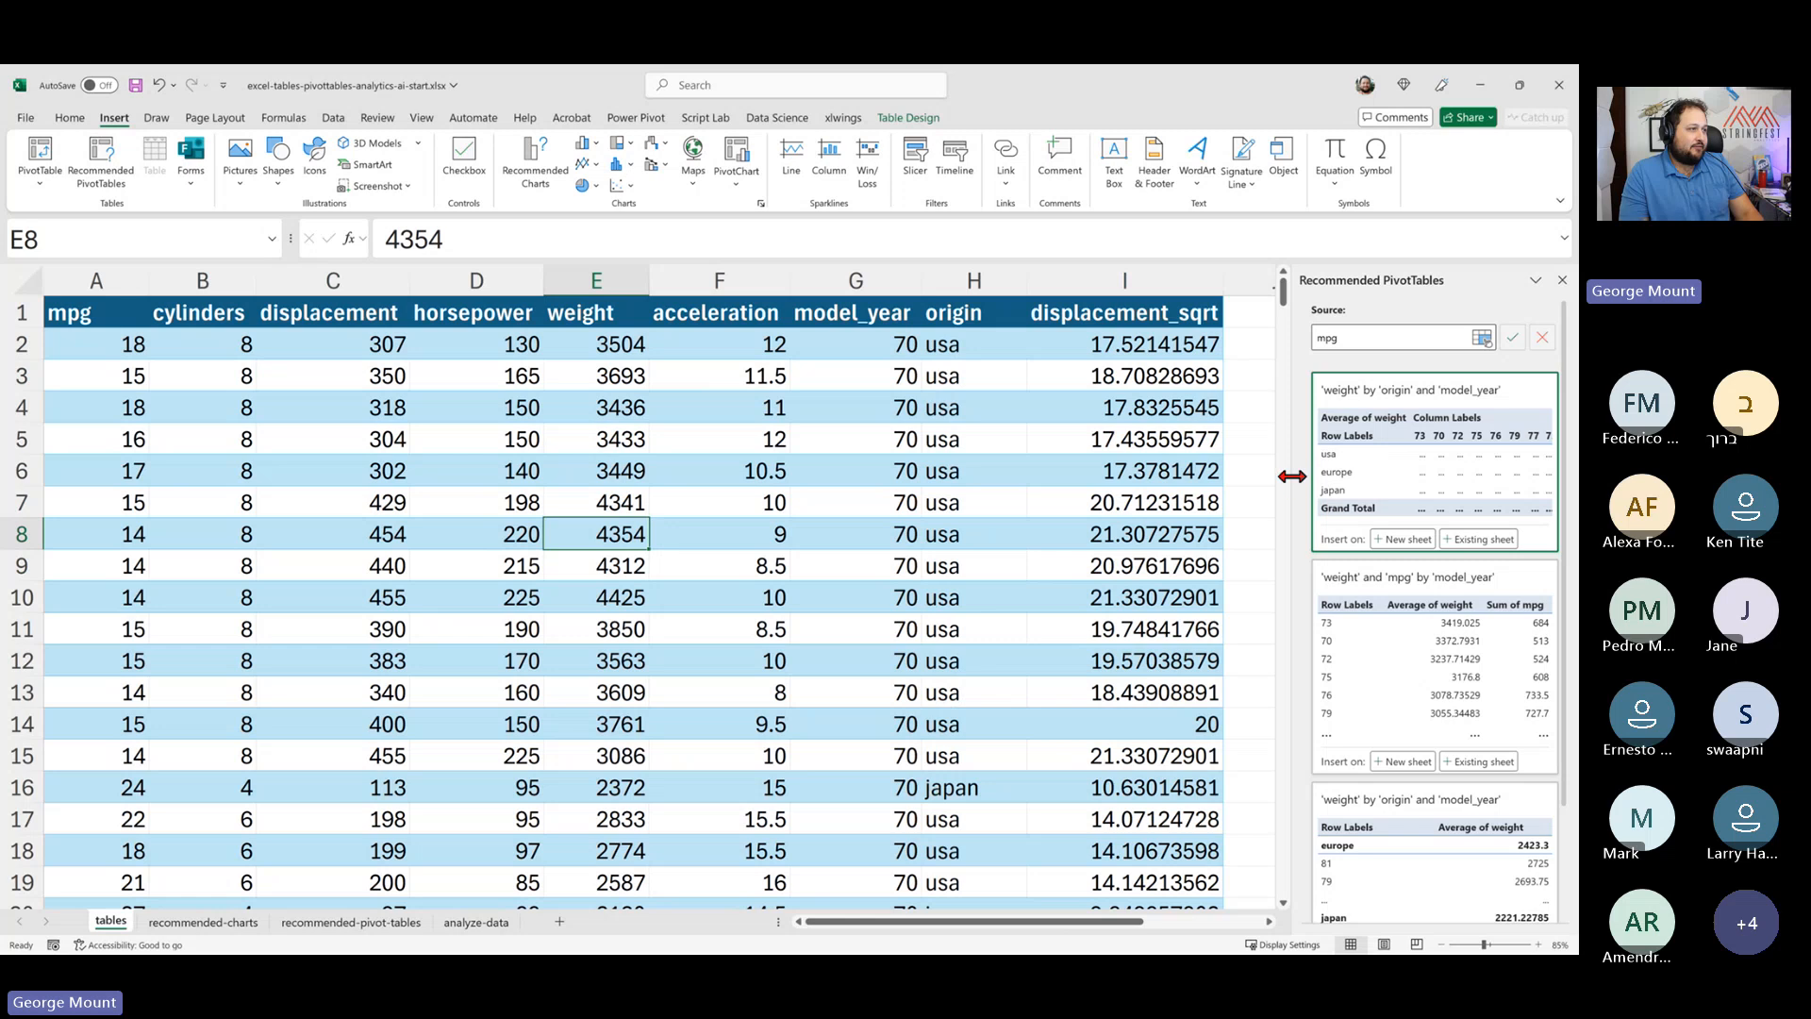
pyautogui.moveTo(1285, 473); pyautogui.dragTo(1129, 484)
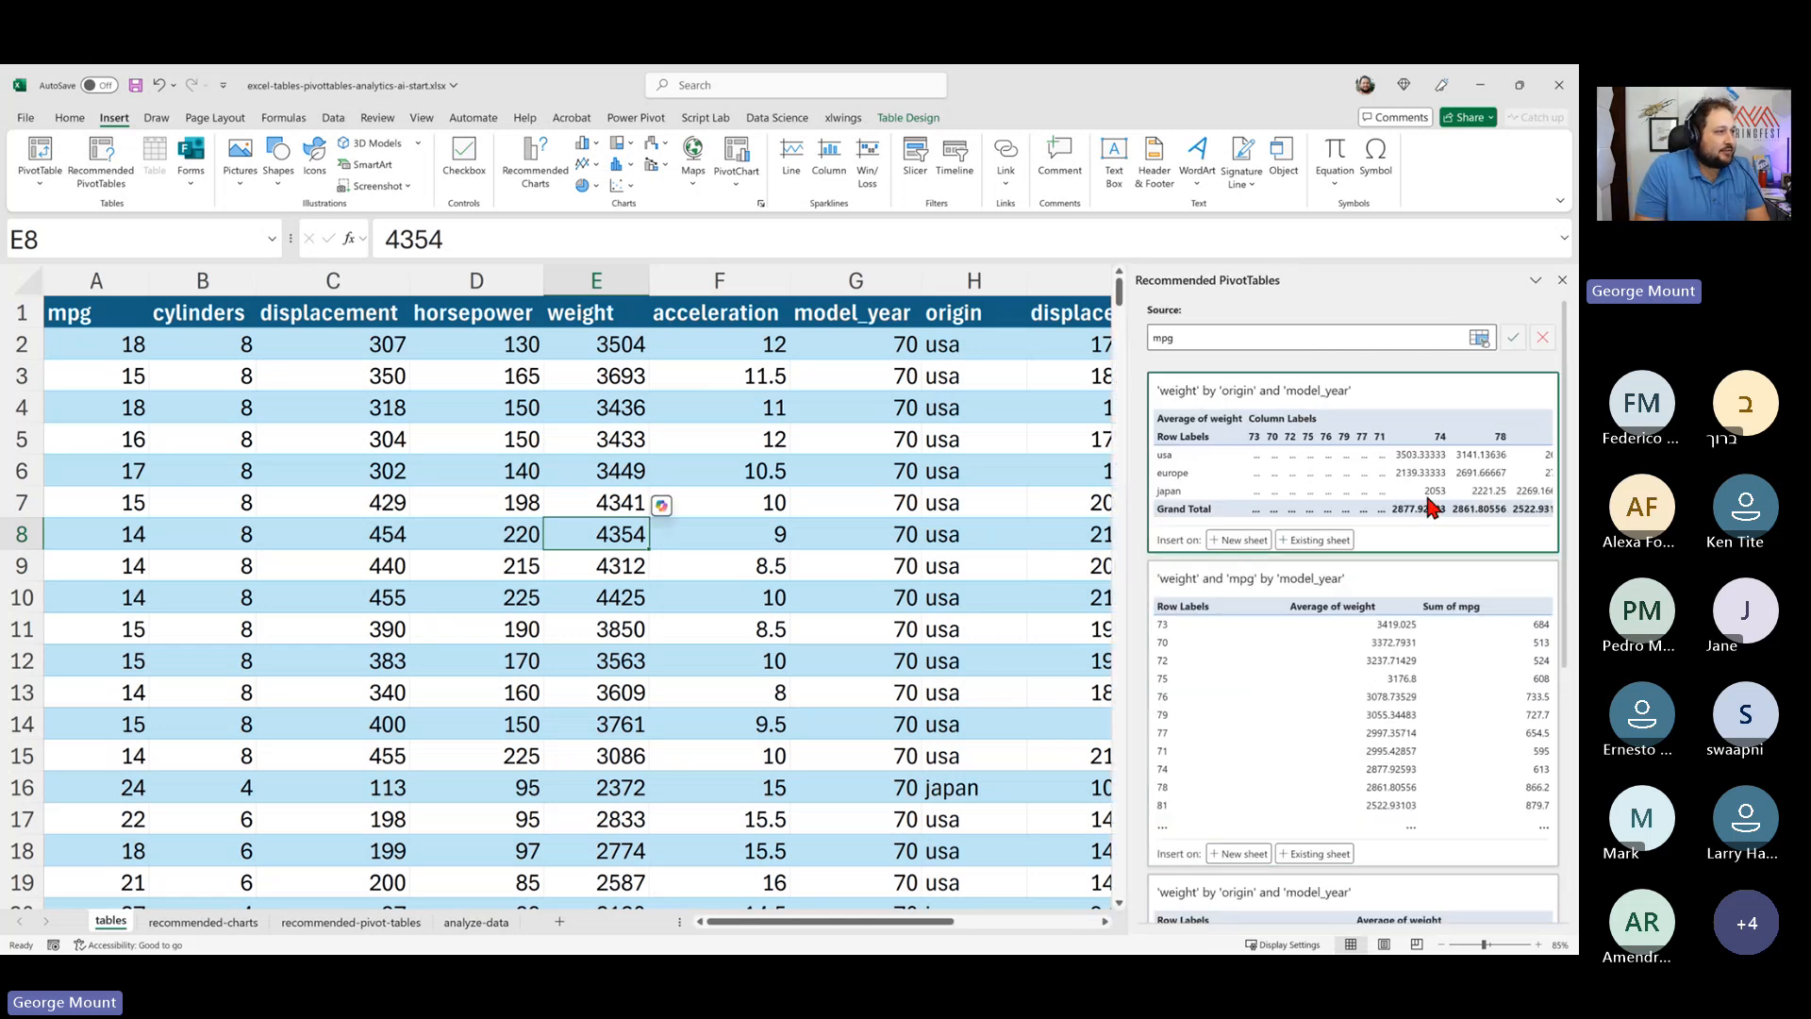
pyautogui.scroll(-3, 1434, 500)
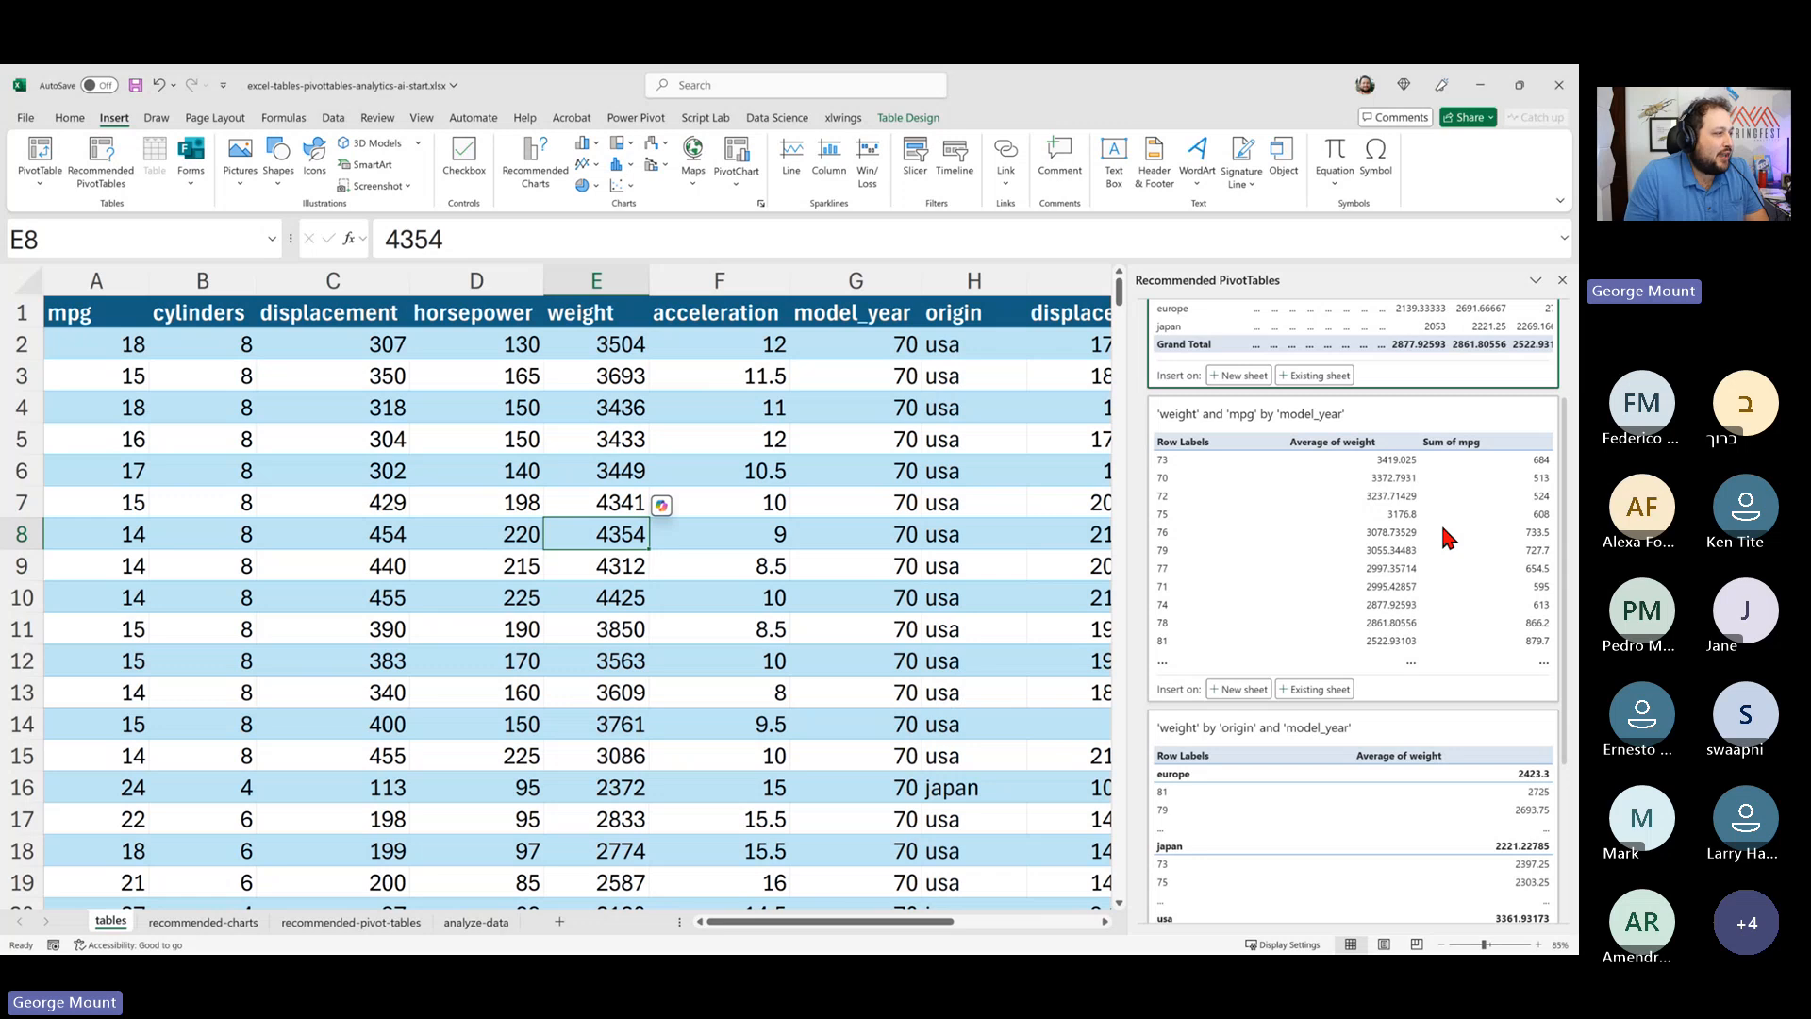
pyautogui.scroll(1, 1453, 552)
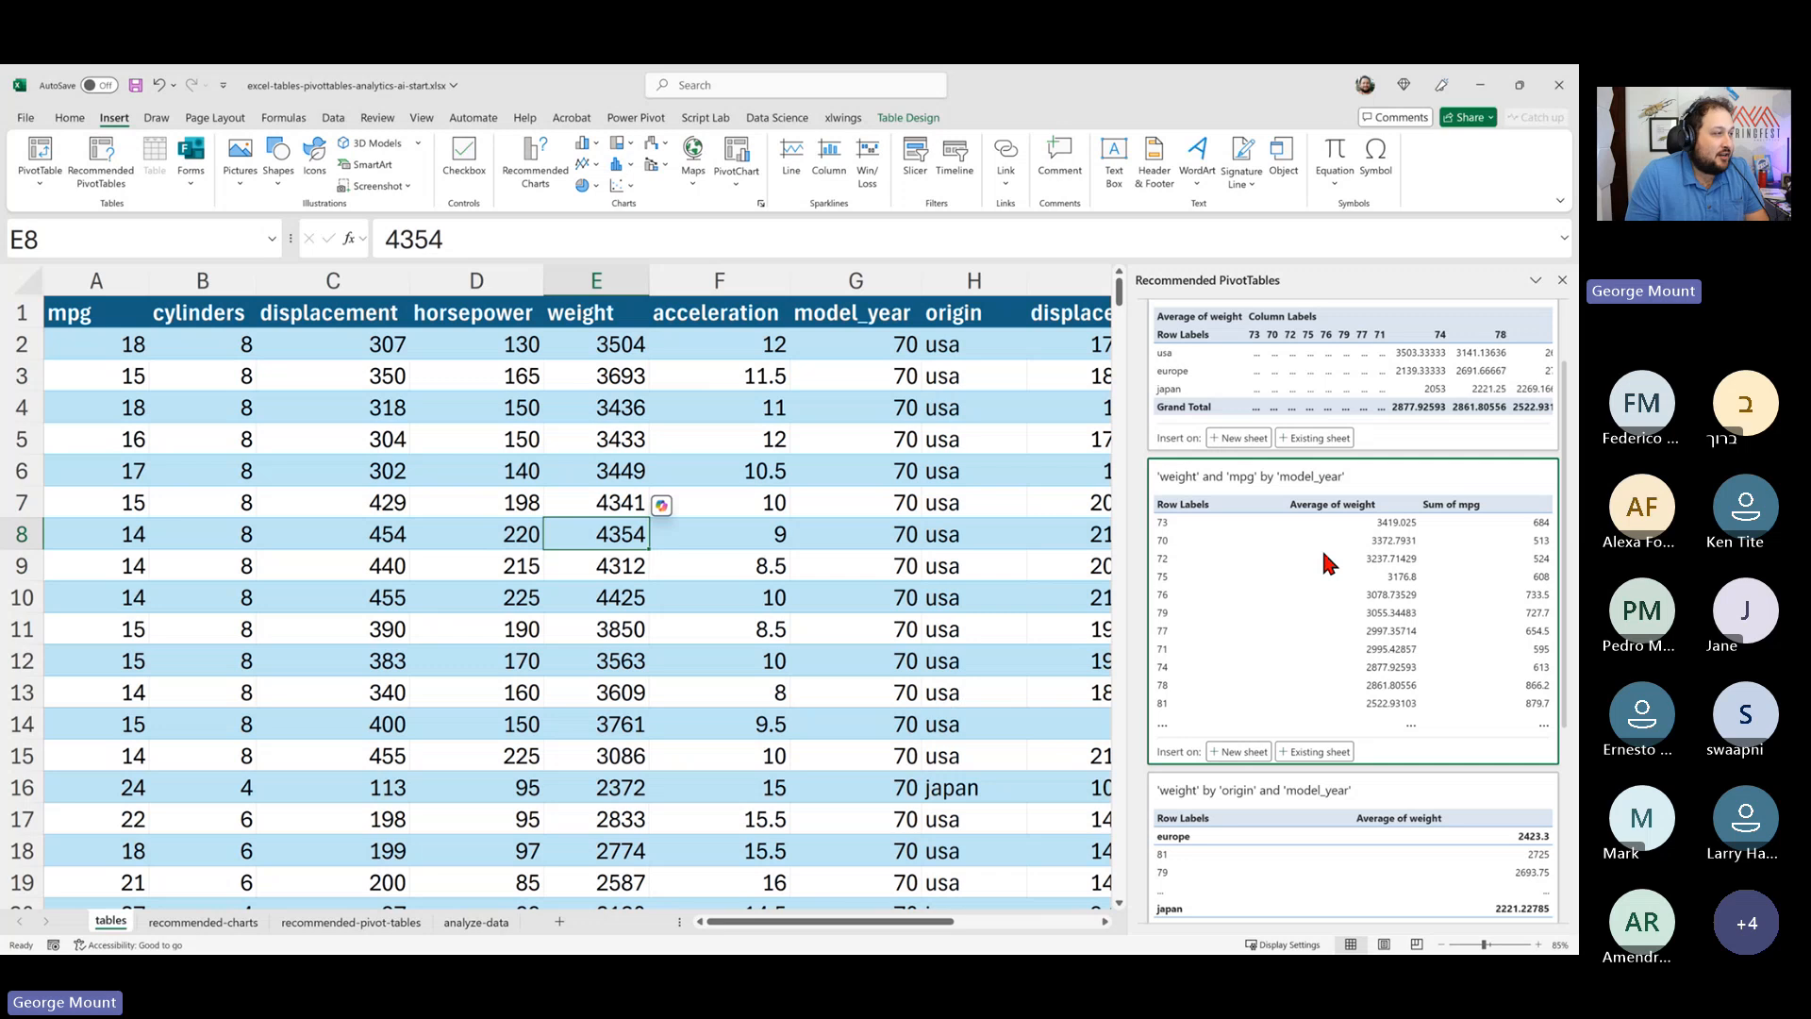
pyautogui.scroll(-3, 1328, 561)
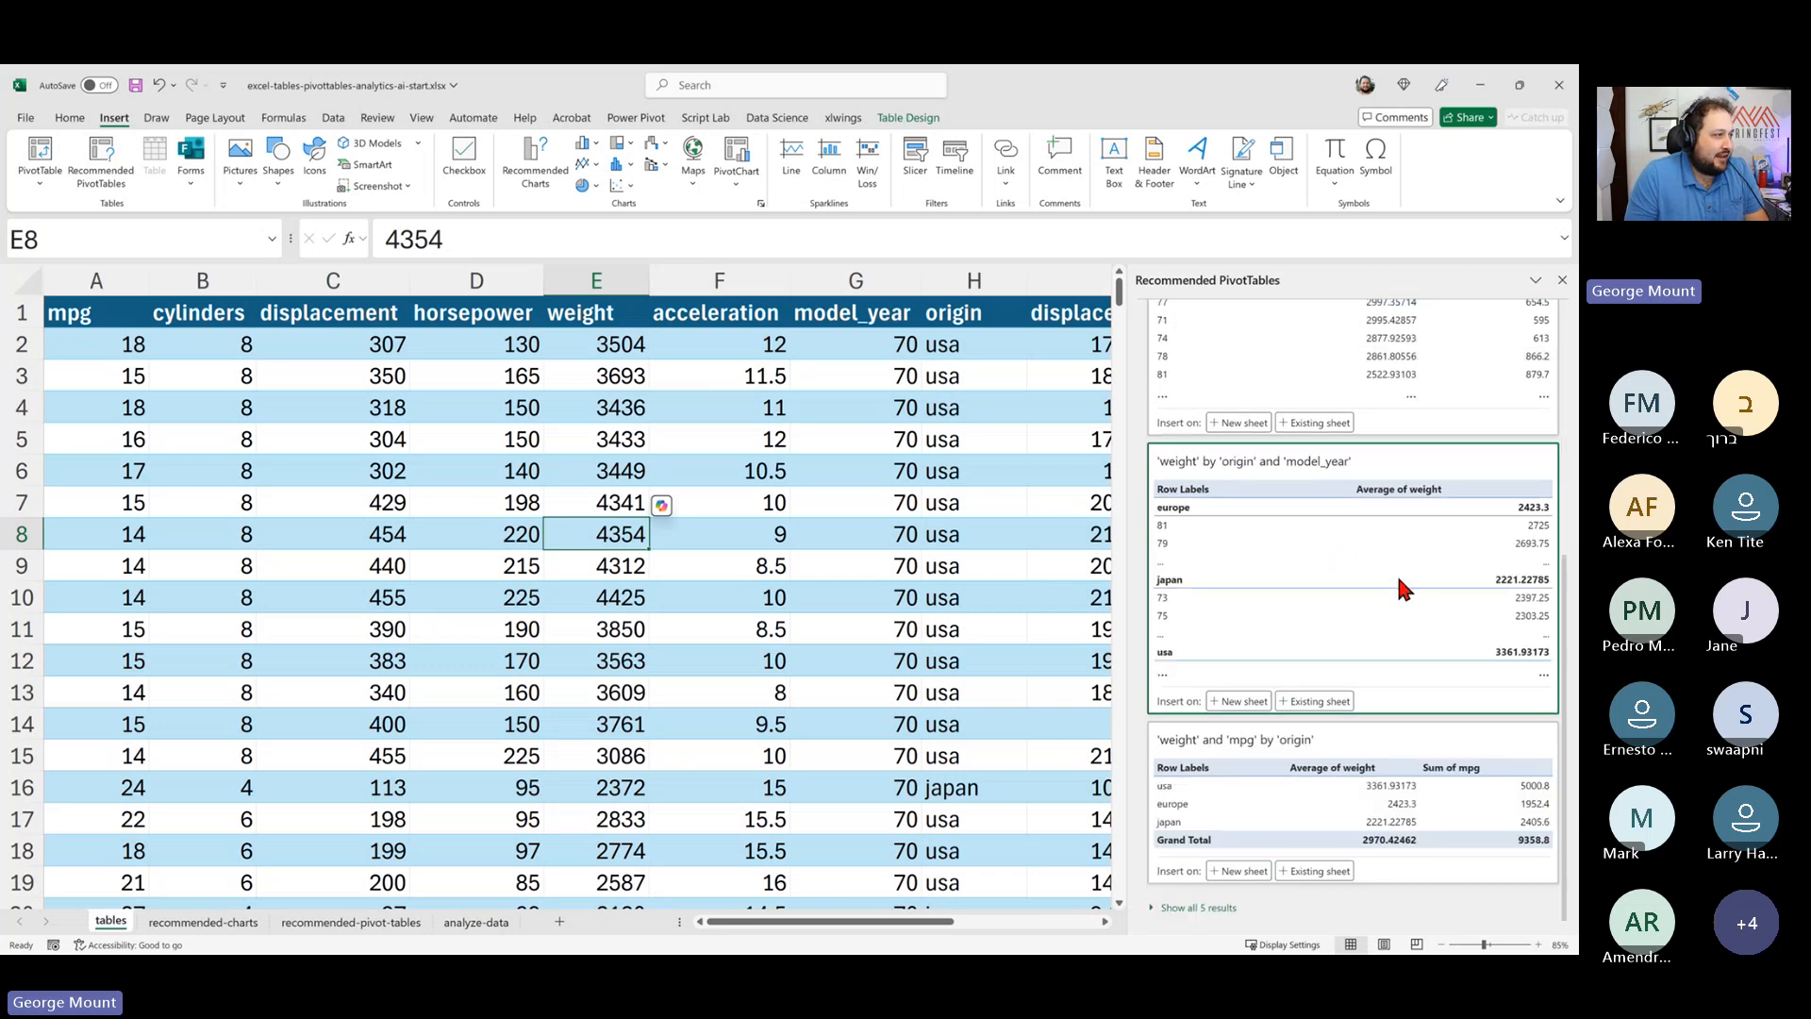
pyautogui.scroll(3, 1406, 582)
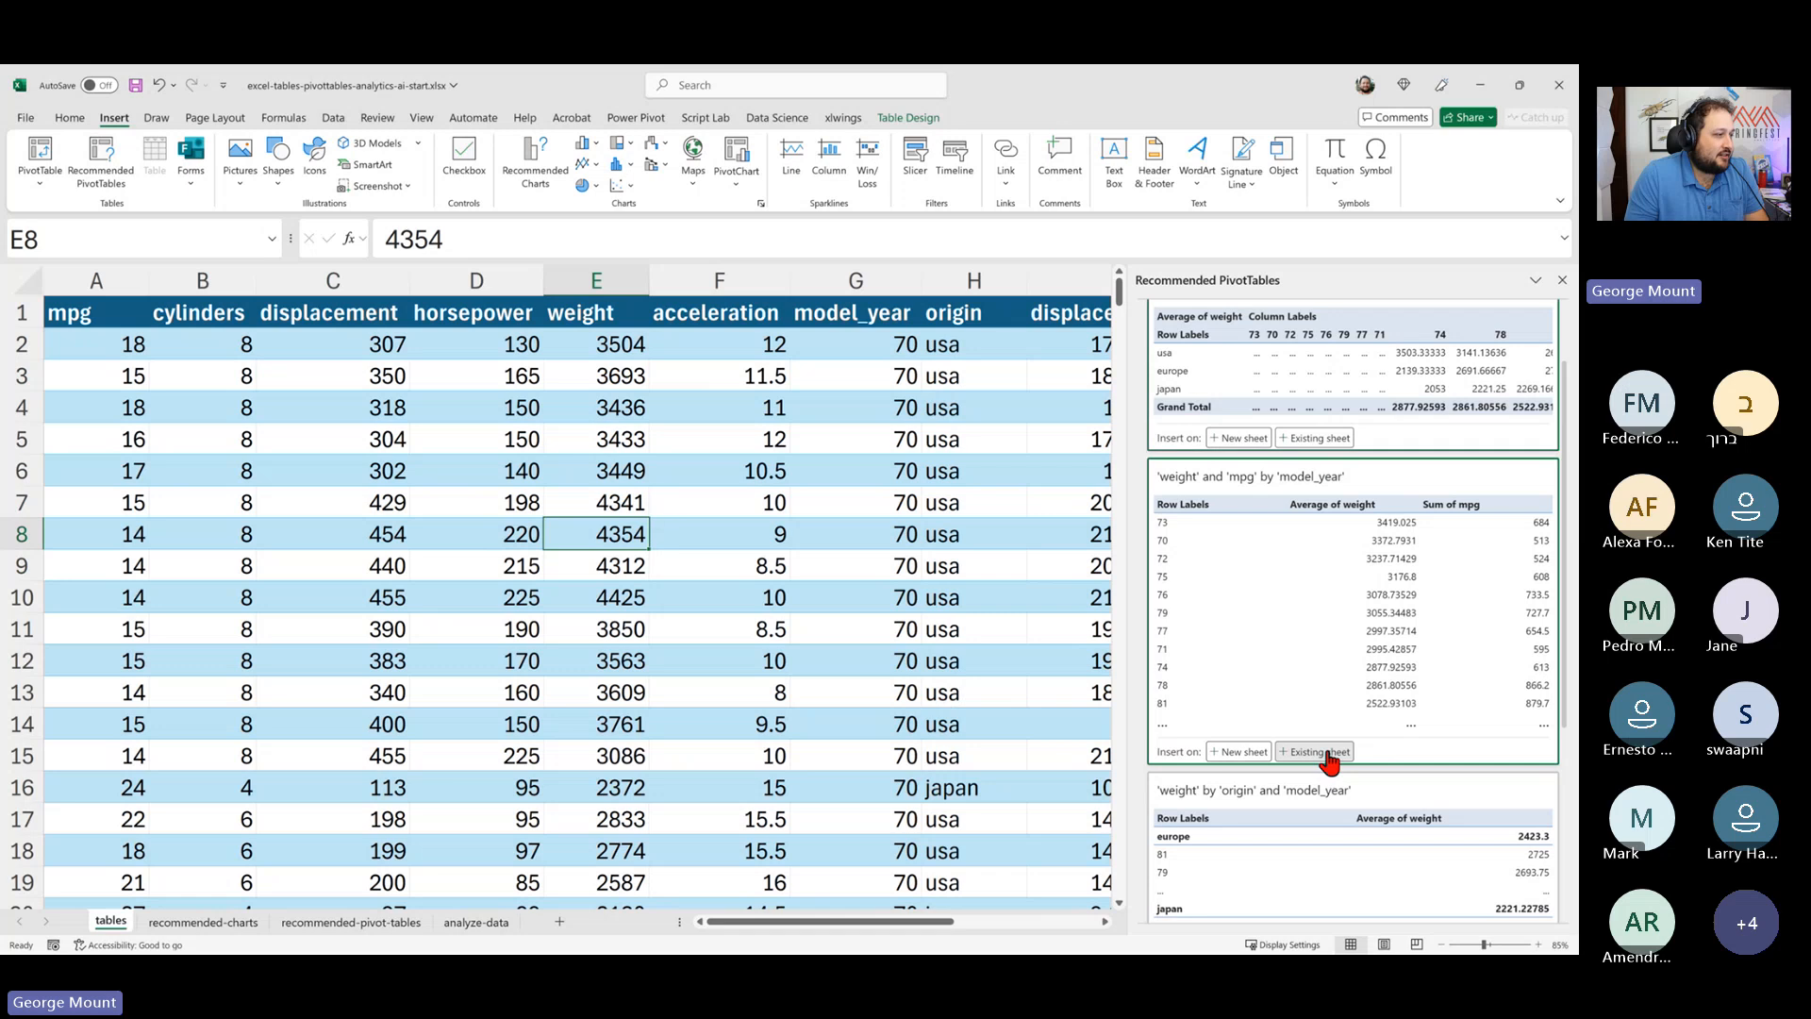
# - Insert the 'weight' and 'mpg' by 'model_year' recommended PivotTable into cell A1 of the recommended-pivot-tables sheet
pyautogui.click(1329, 753)
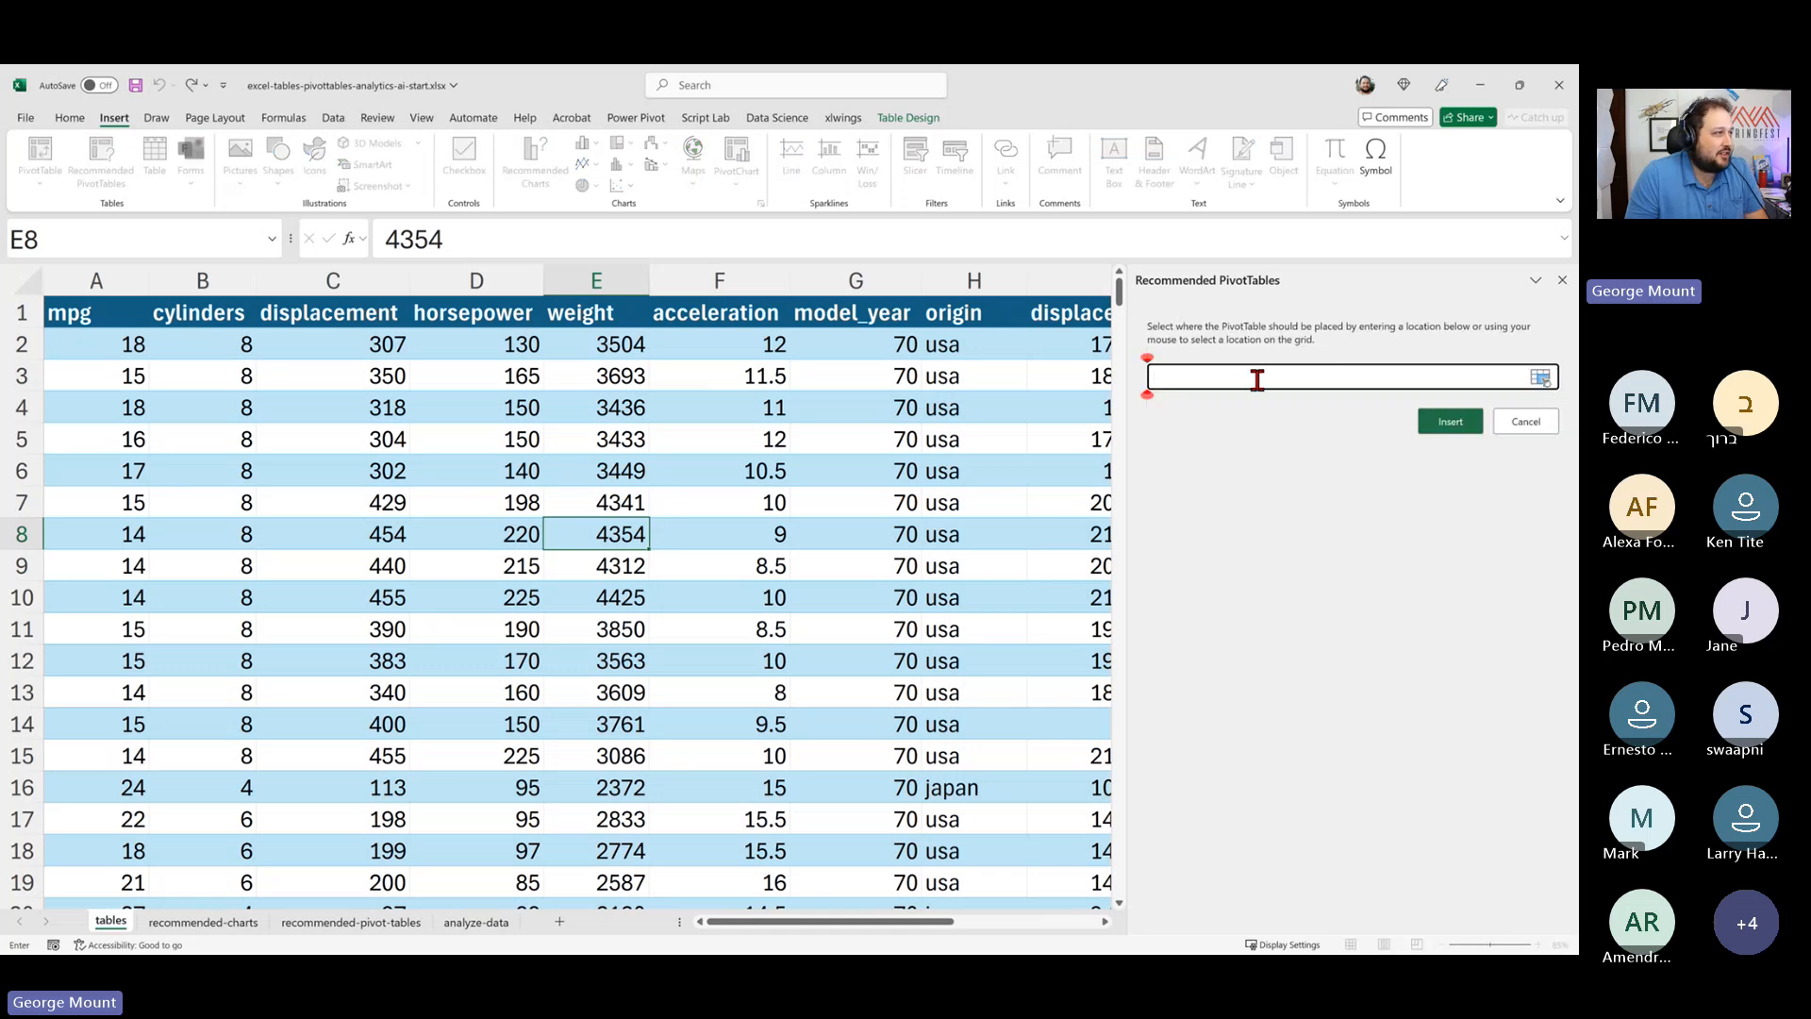
pyautogui.click(401, 929)
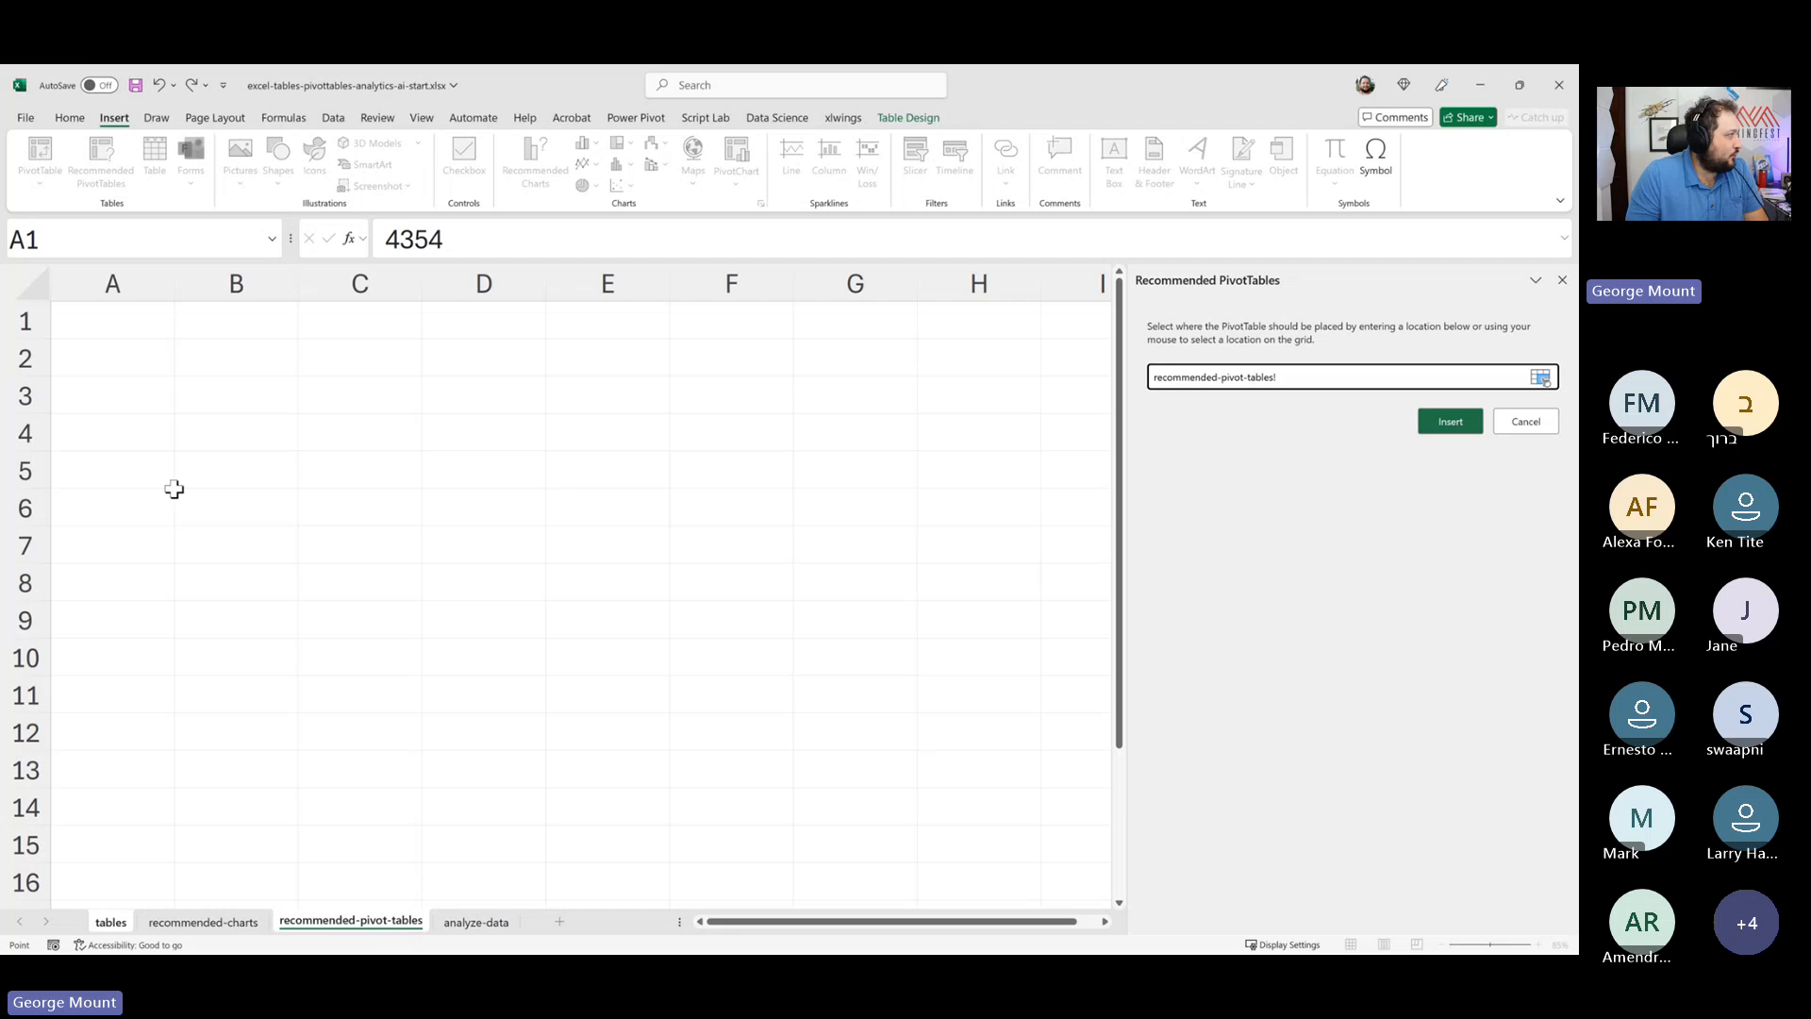
pyautogui.moveTo(105, 324); pyautogui.dragTo(507, 698)
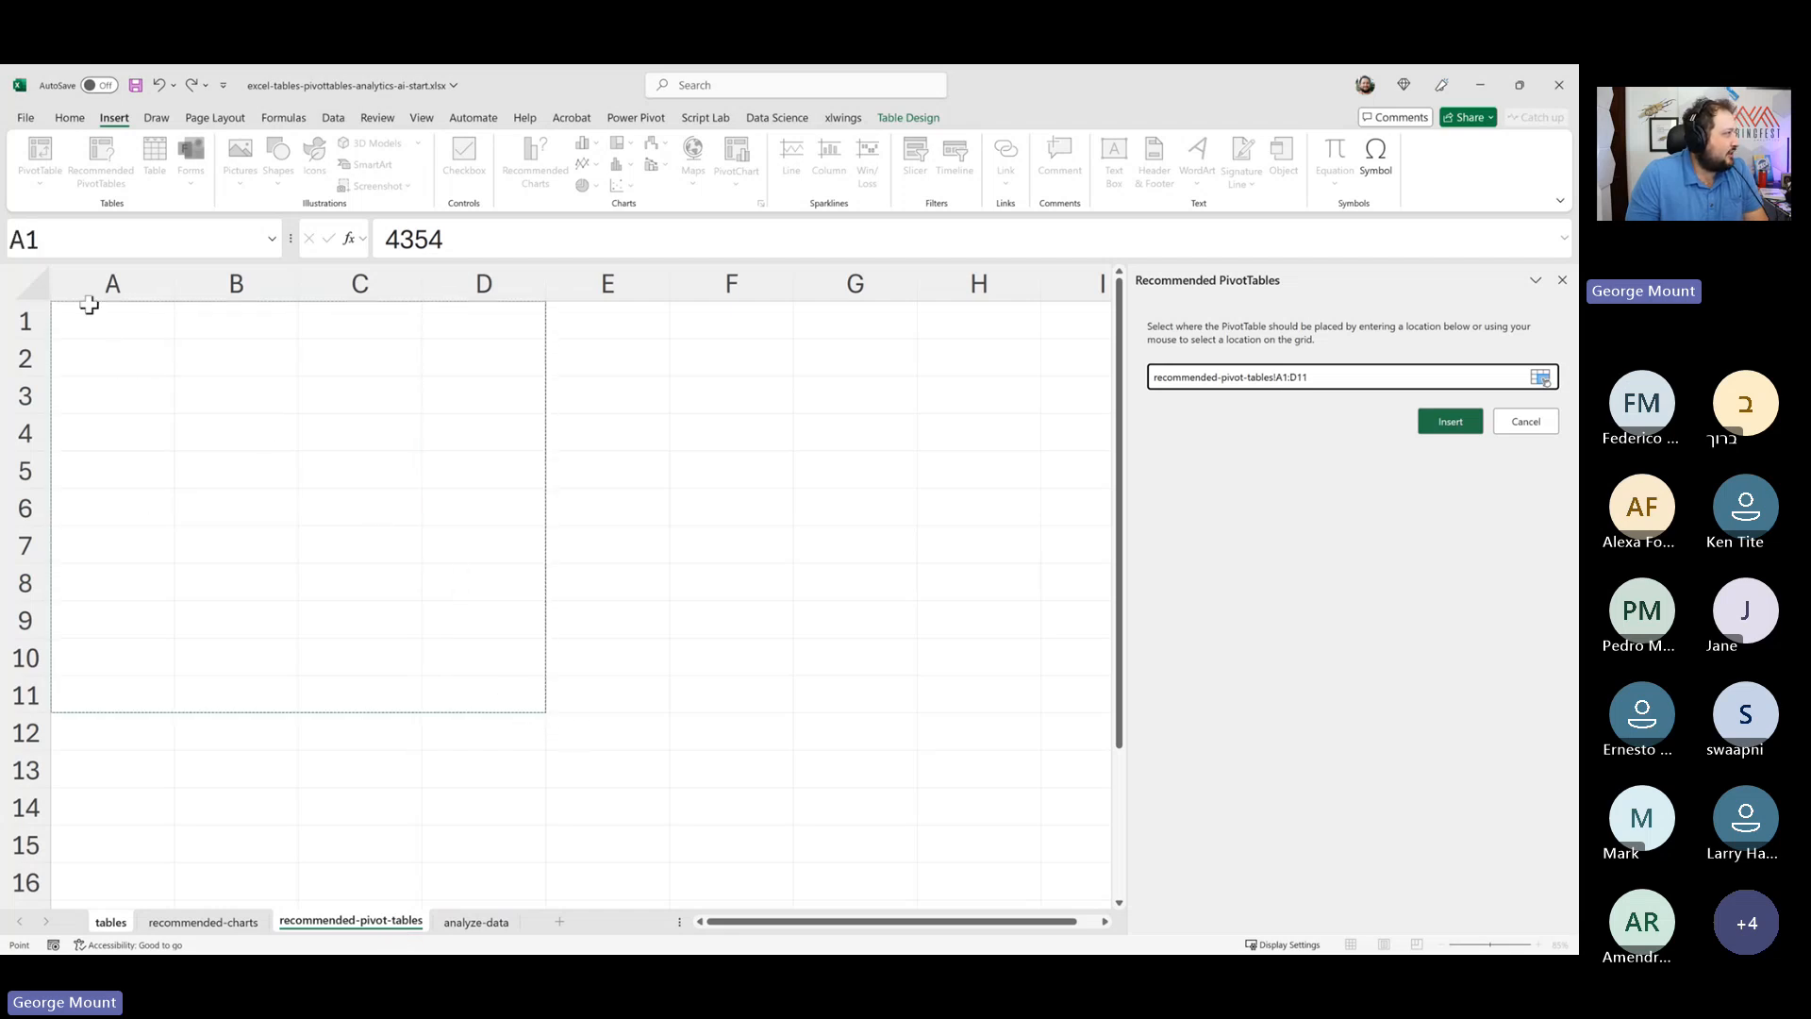
pyautogui.moveTo(85, 303); pyautogui.dragTo(487, 665)
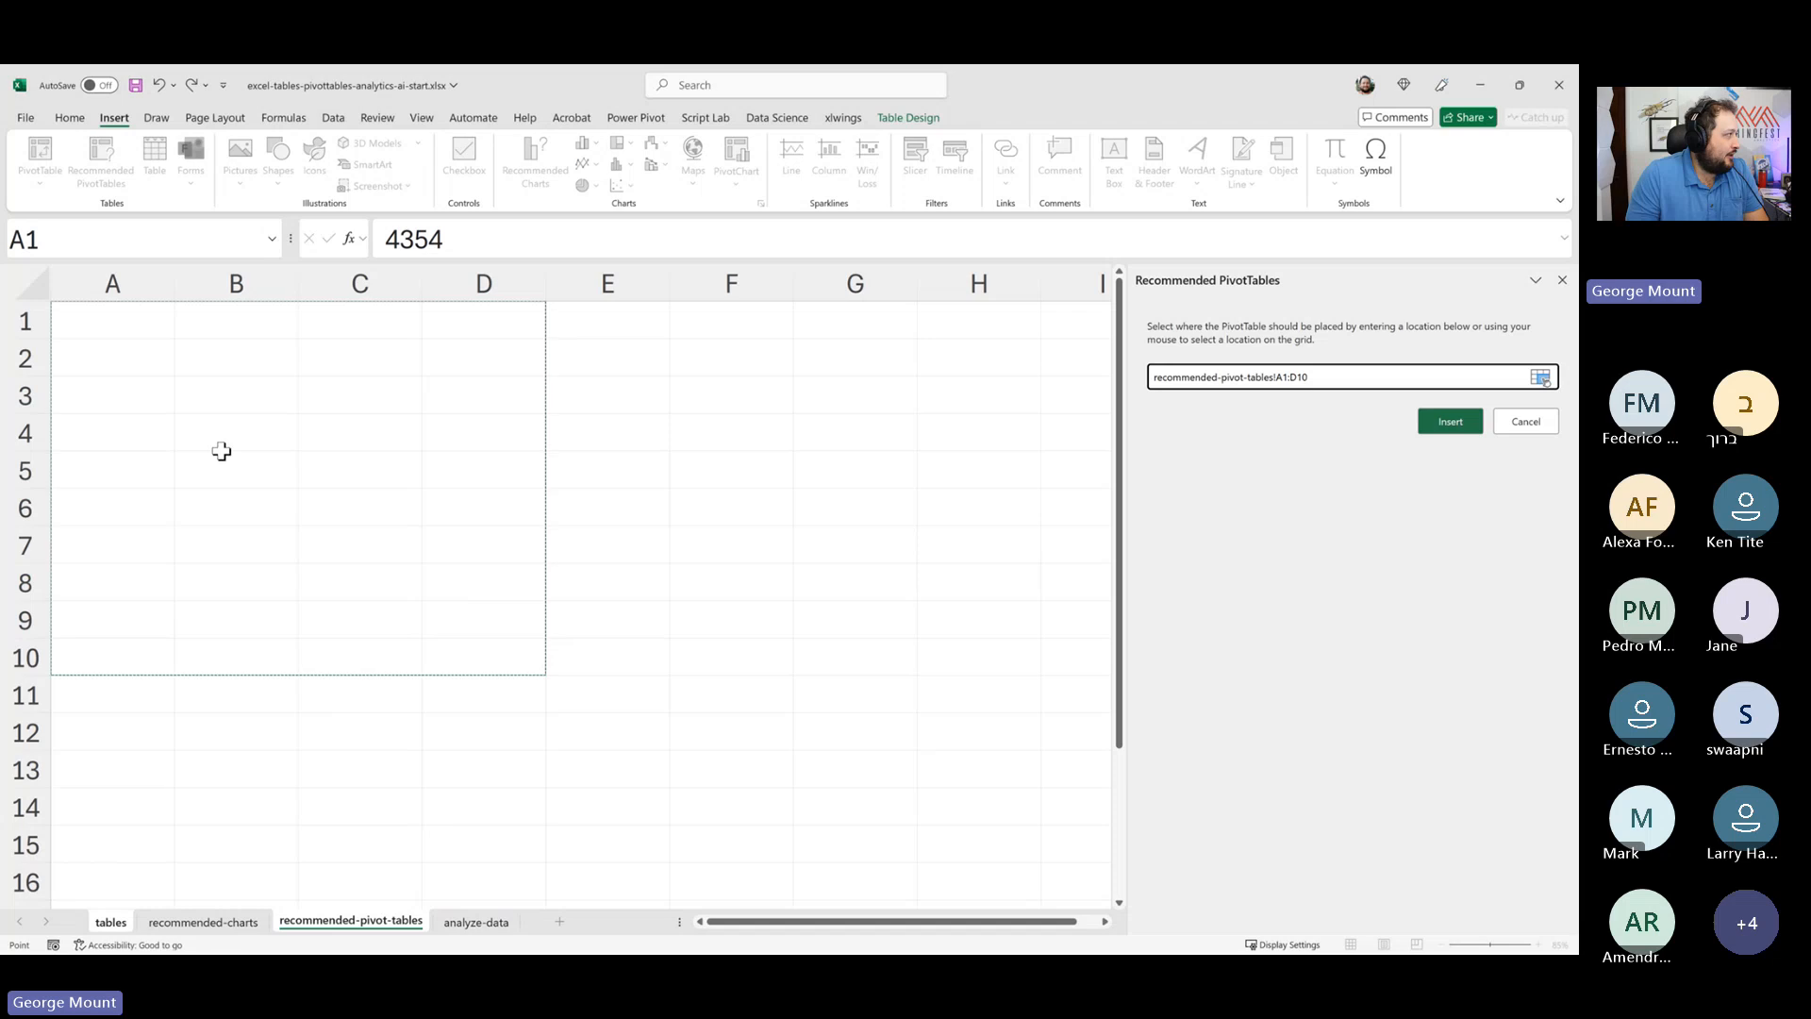
pyautogui.moveTo(97, 320)
pyautogui.mouseDown()
pyautogui.moveTo(306, 420)
pyautogui.moveTo(105, 308)
pyautogui.mouseUp()
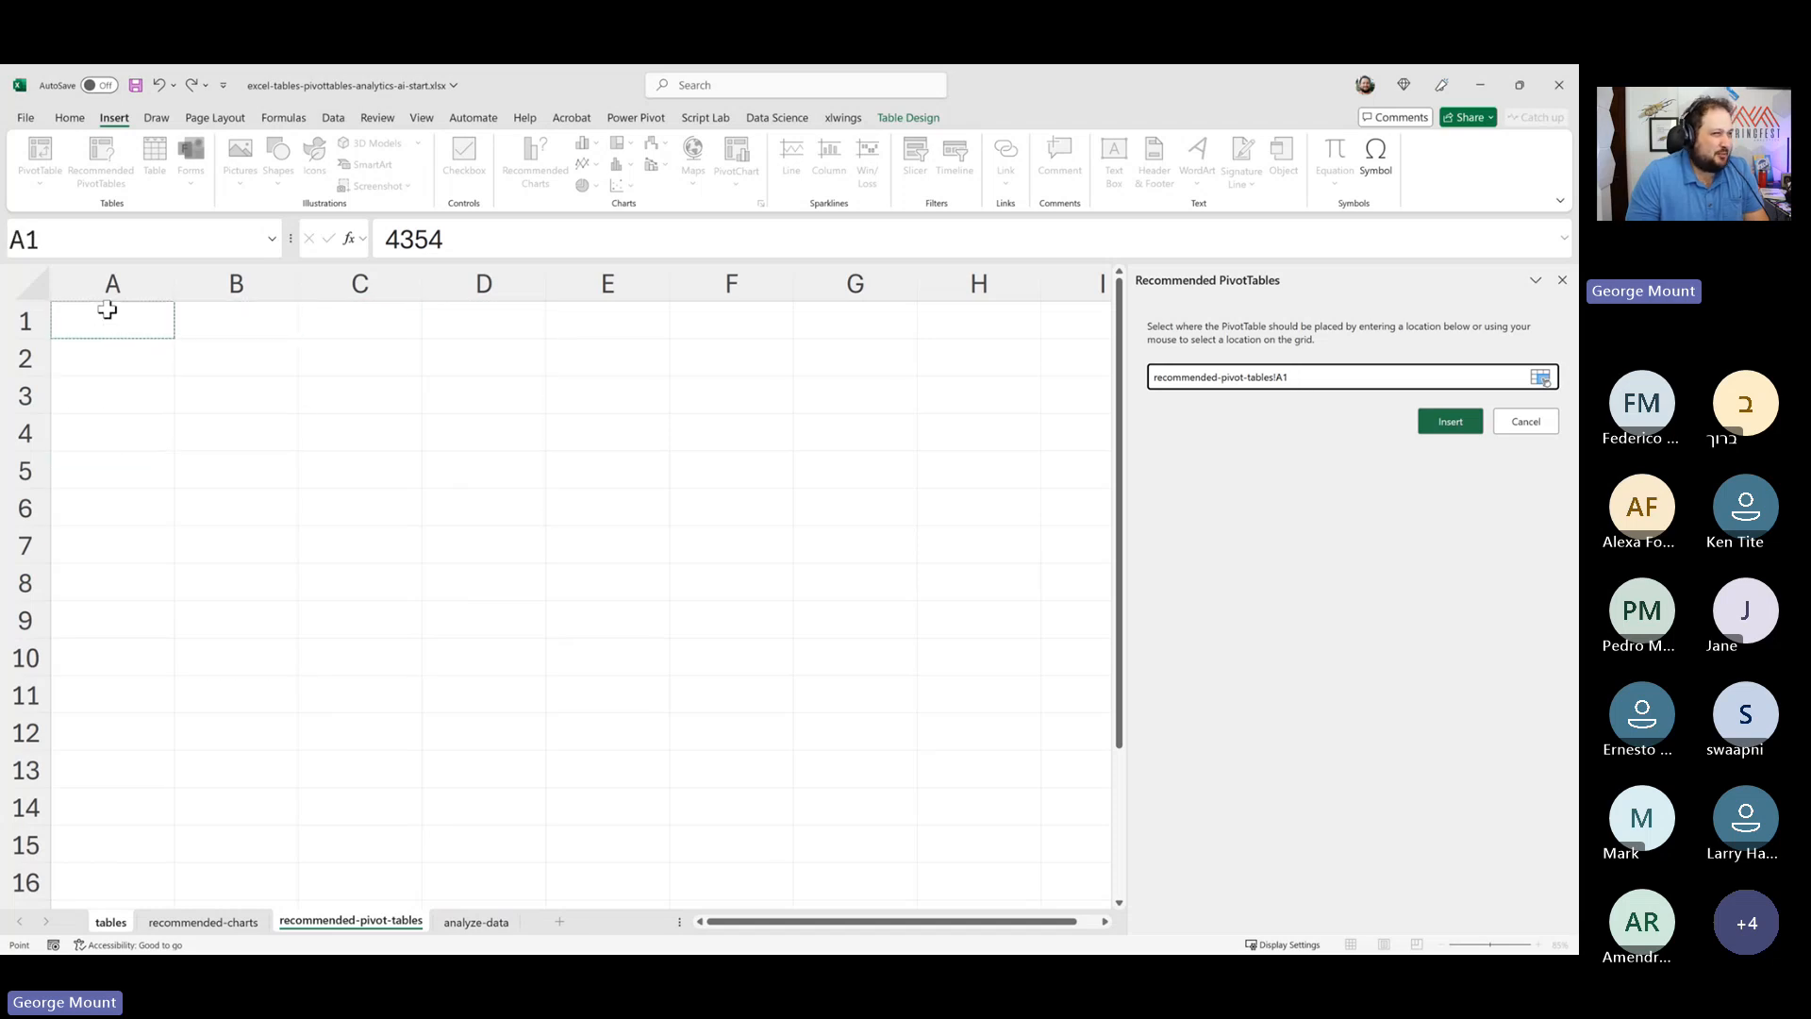
pyautogui.moveTo(1335, 382); pyautogui.dragTo(979, 416)
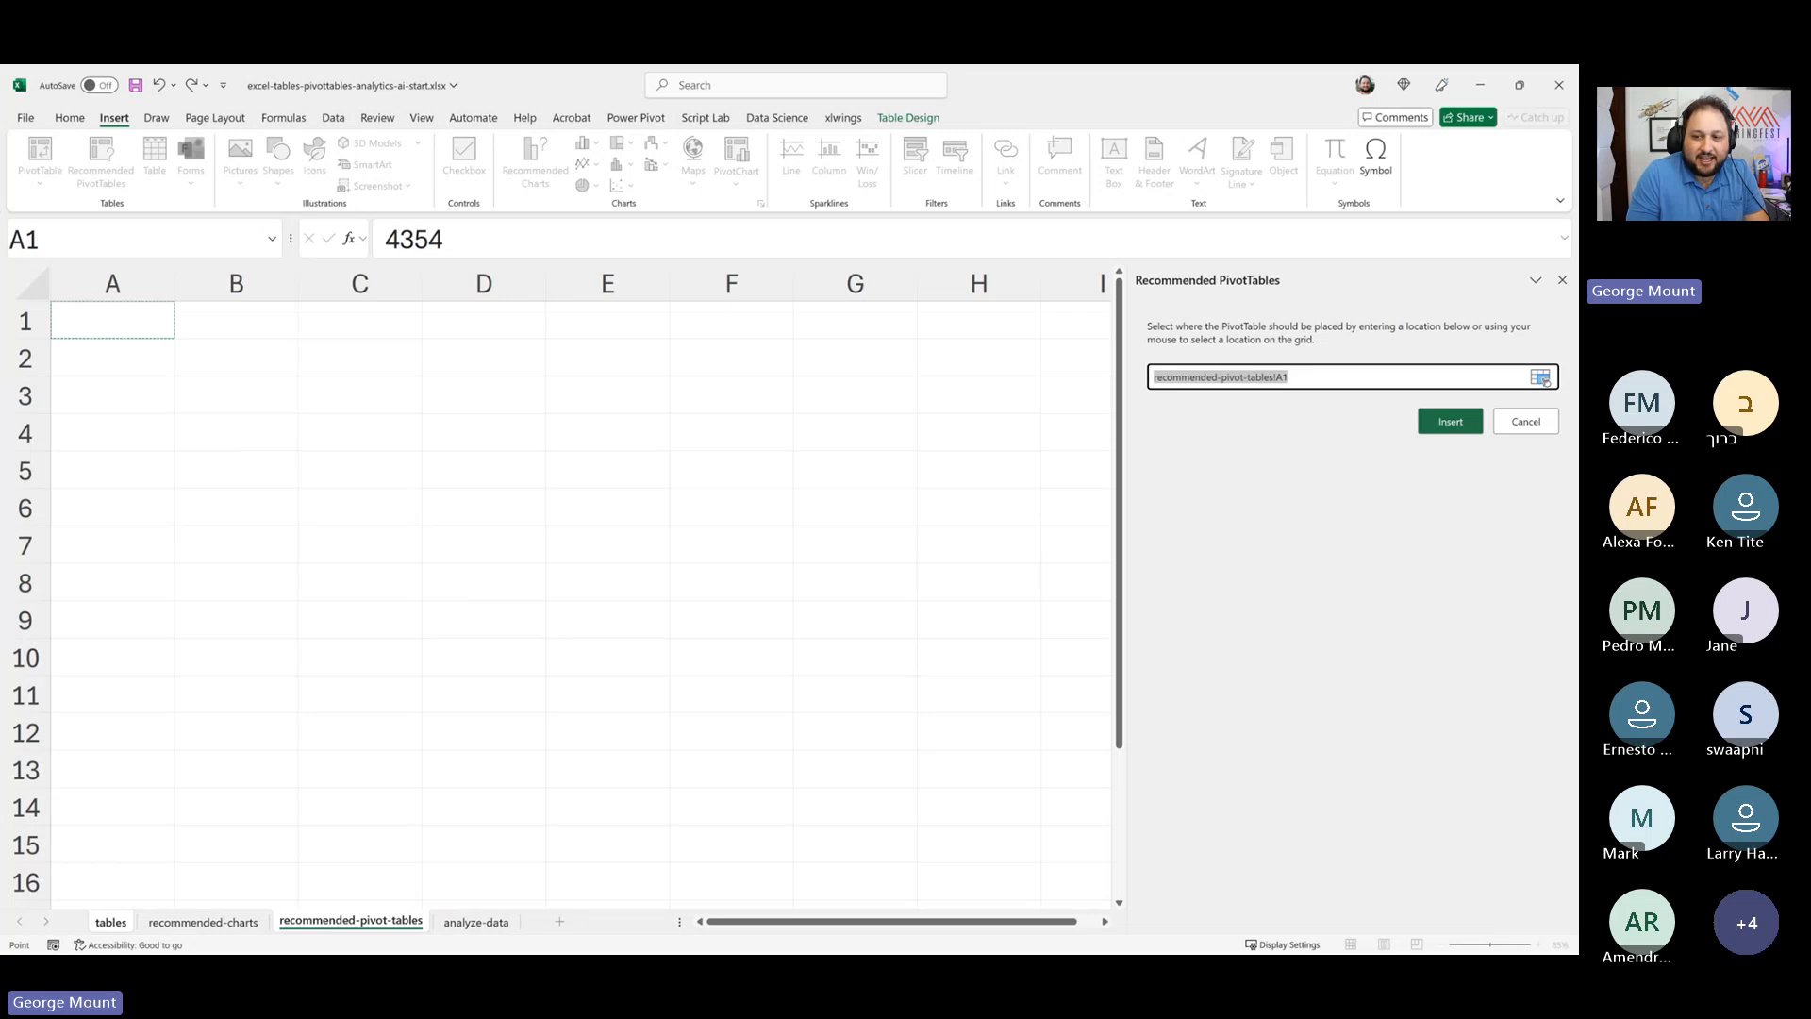
pyautogui.click(1448, 425)
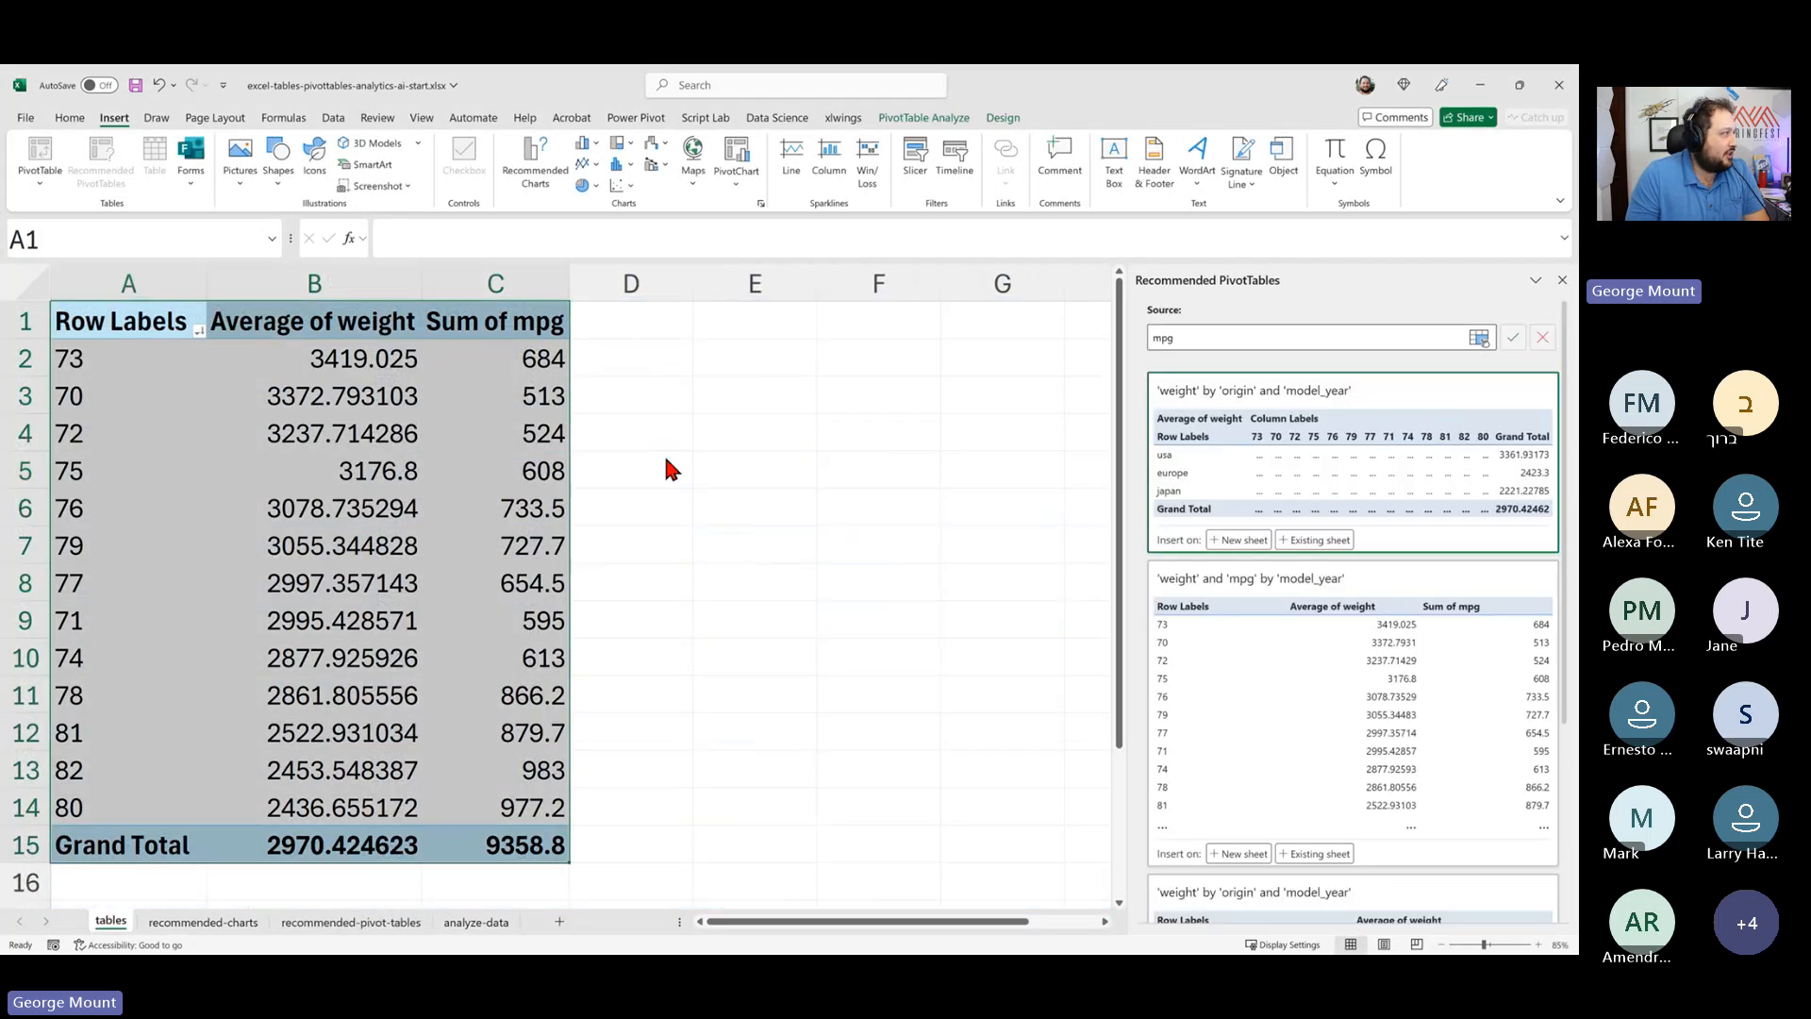
# - Hide the PivotTable Fields pane and review the remaining recommended PivotTable layouts
pyautogui.click(416, 437)
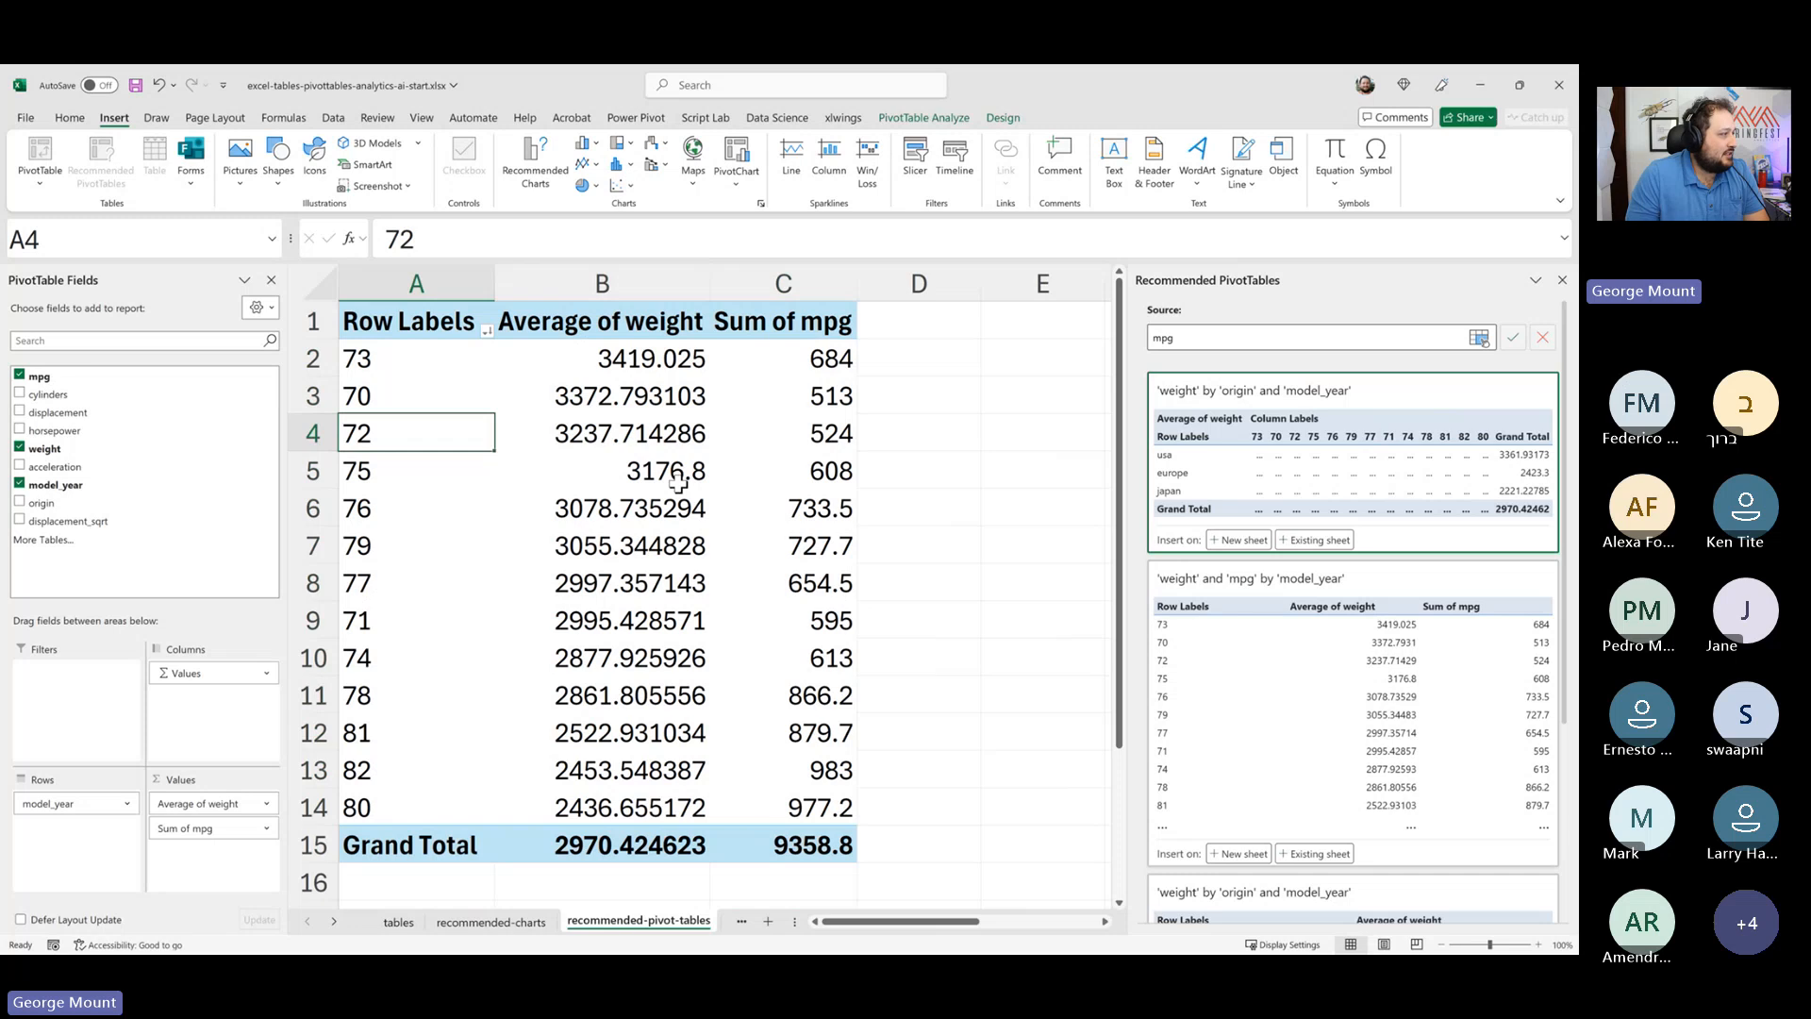
pyautogui.scroll(-1, 679, 483)
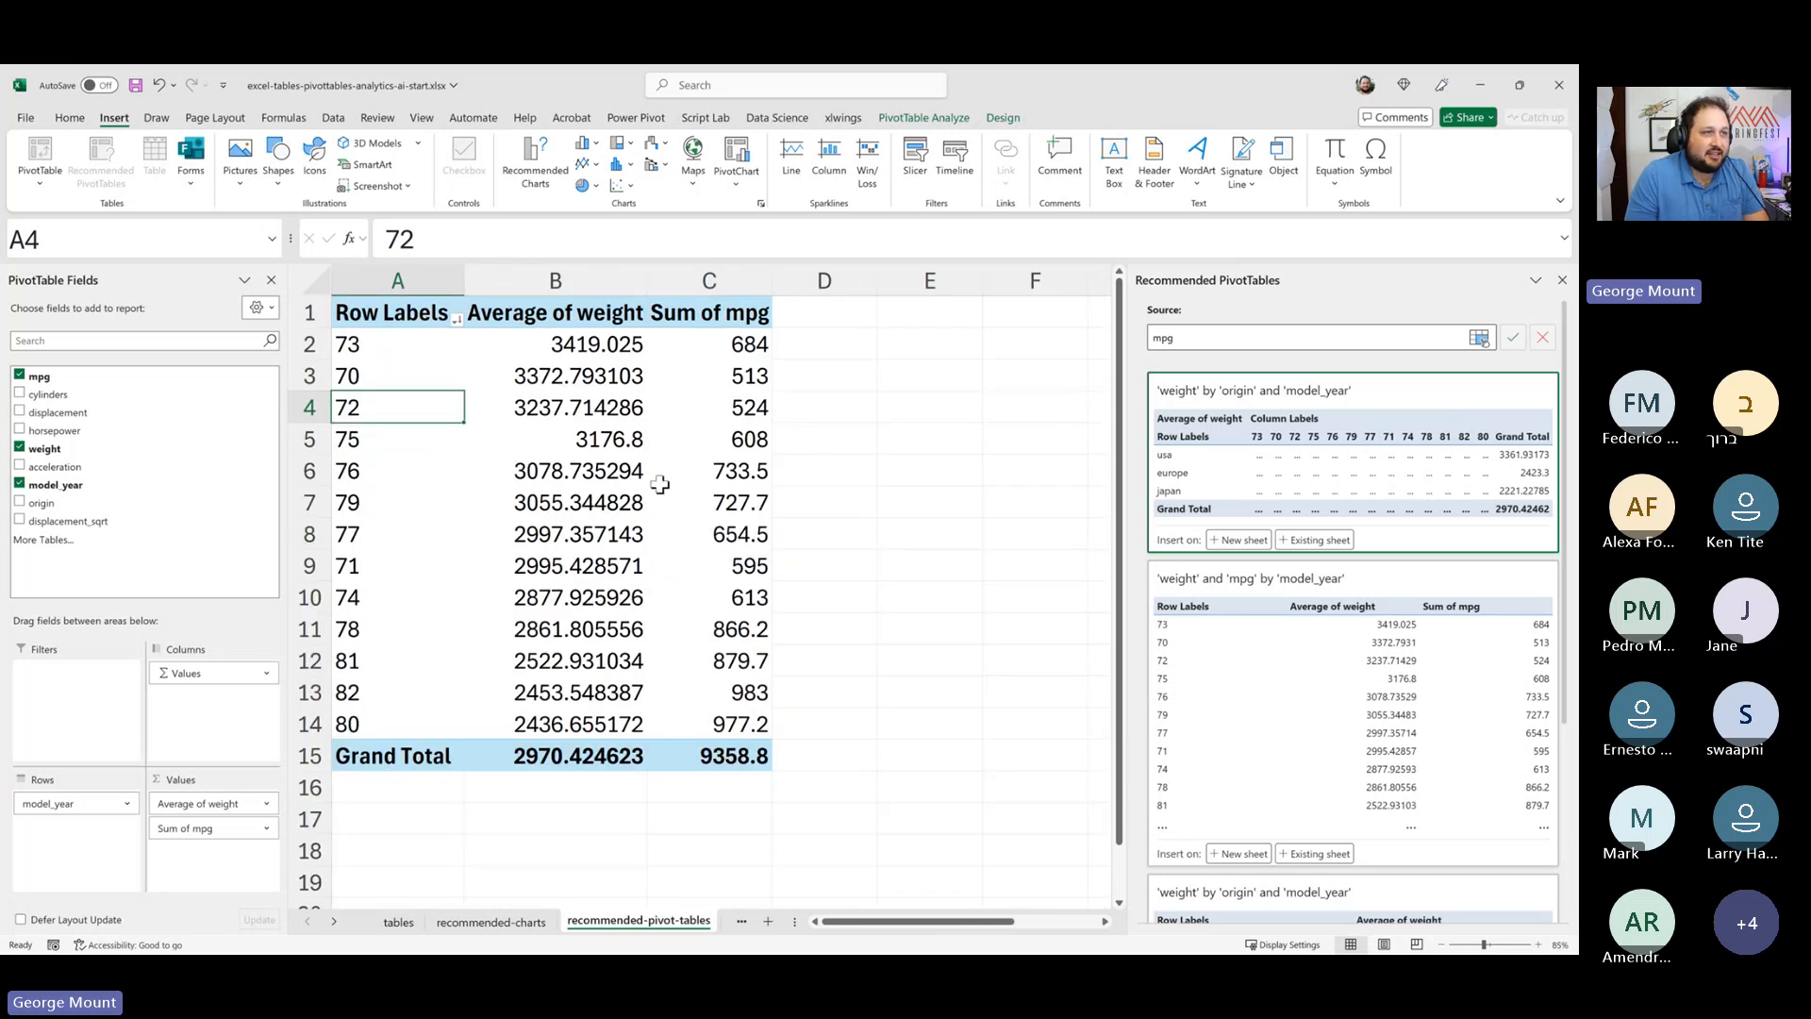
pyautogui.click(271, 280)
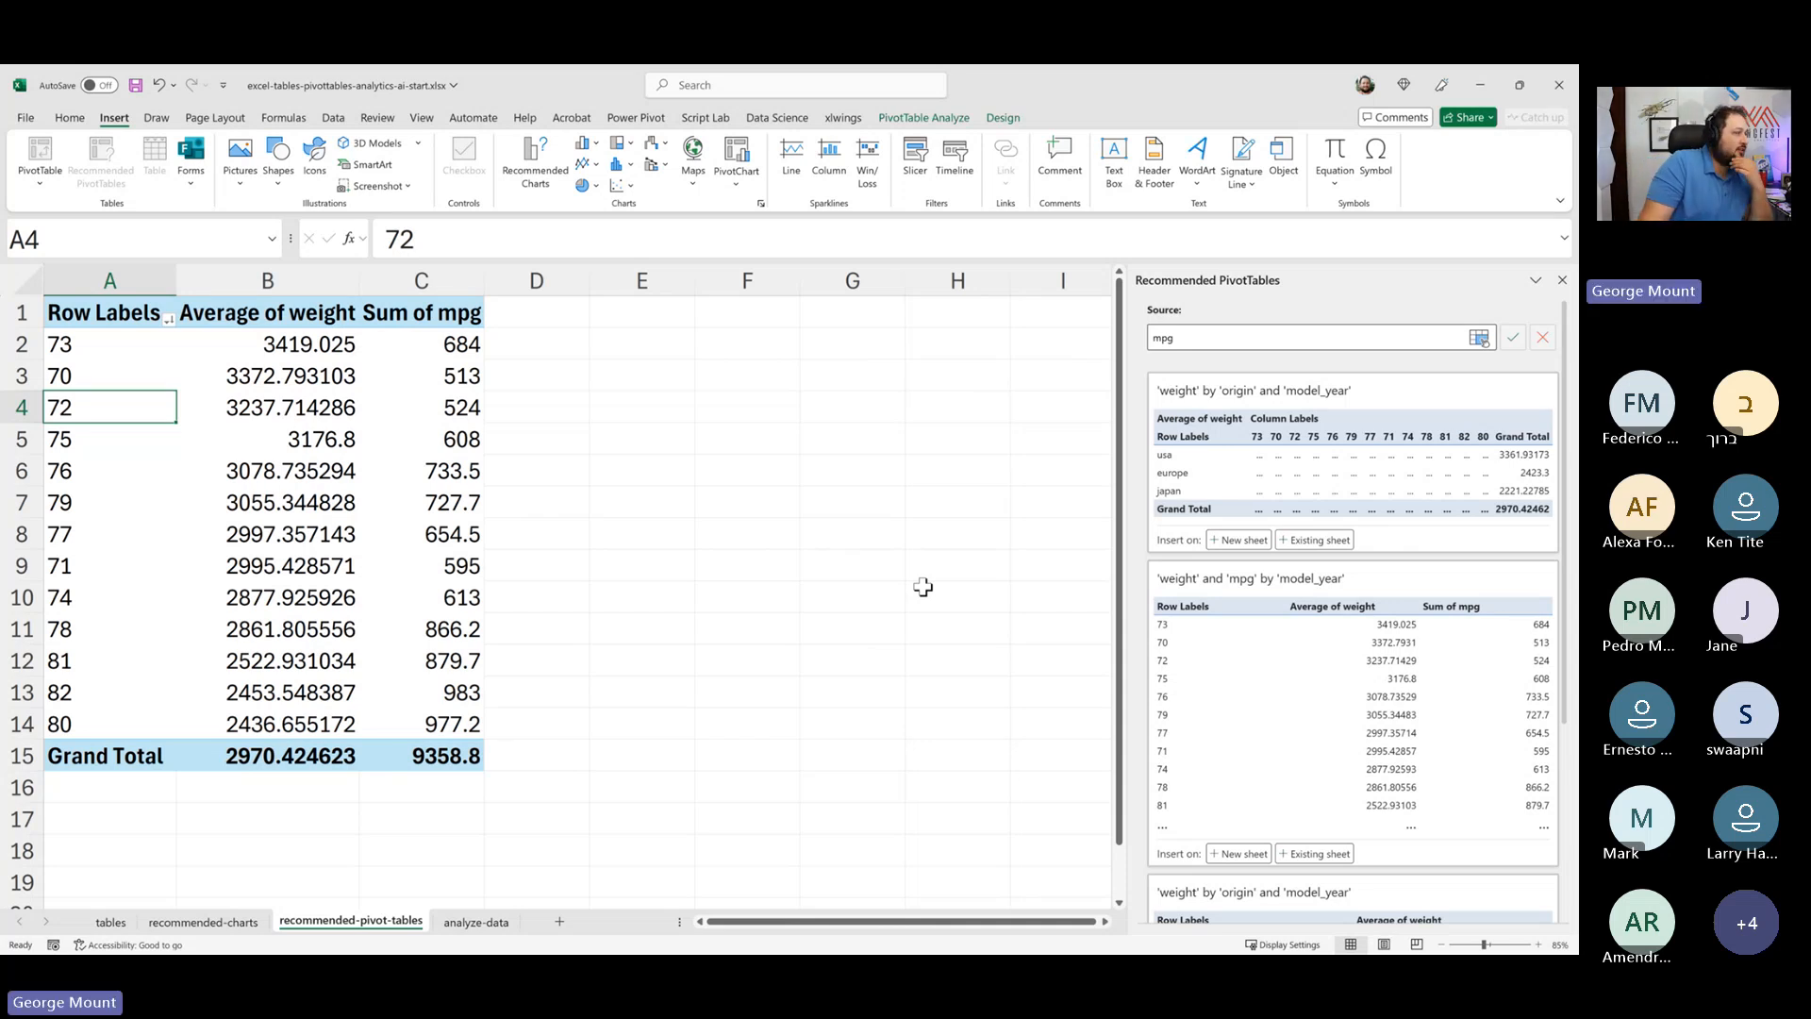
pyautogui.click(448, 408)
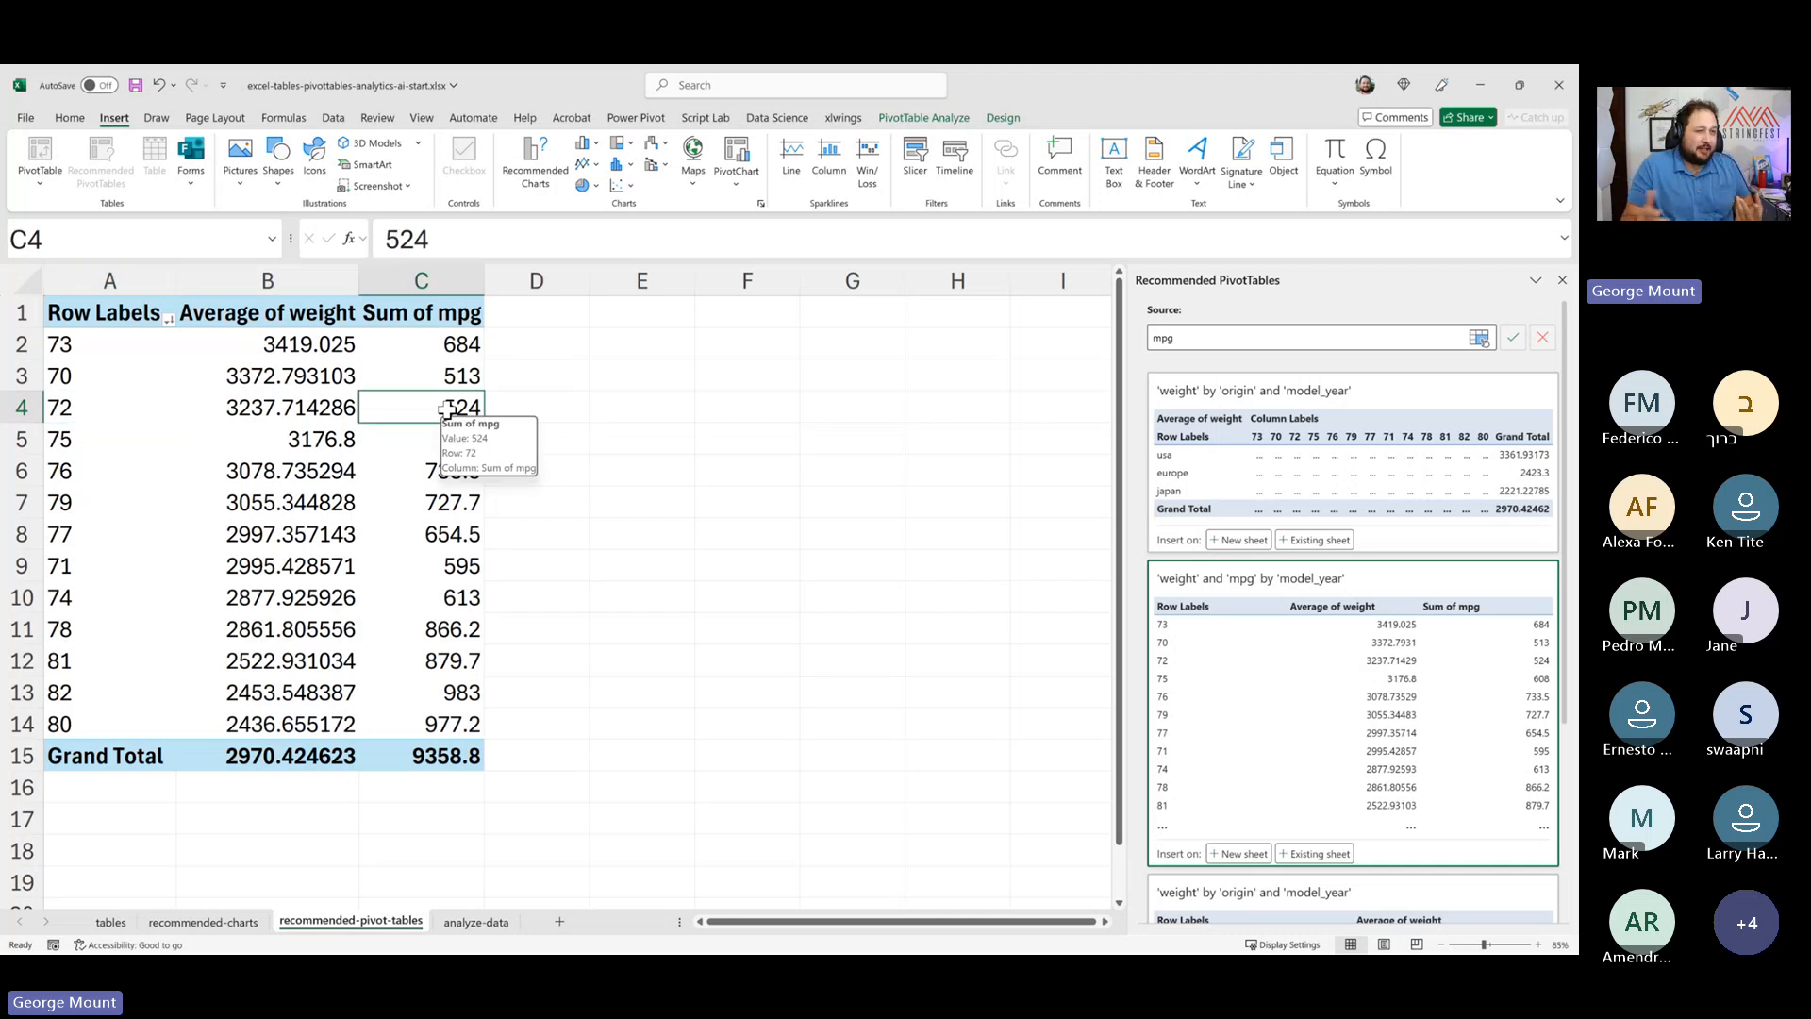
pyautogui.rightClick(386, 547)
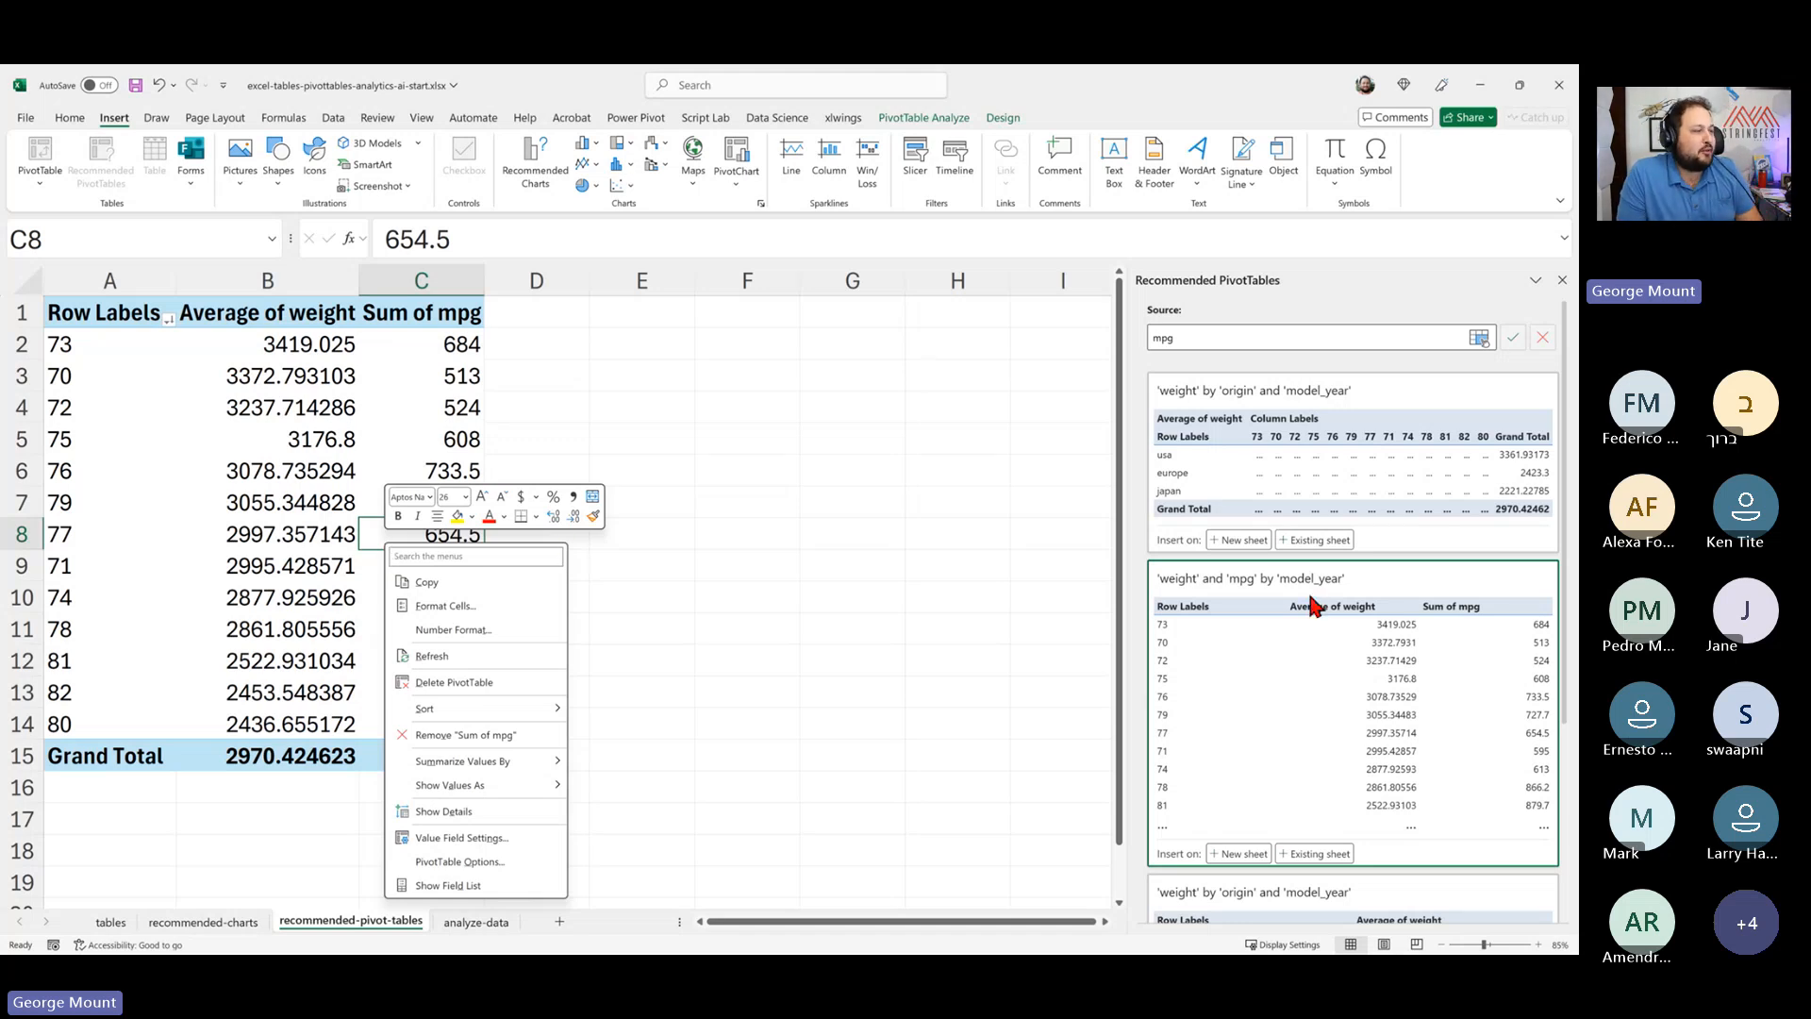
pyautogui.scroll(-4, 1358, 644)
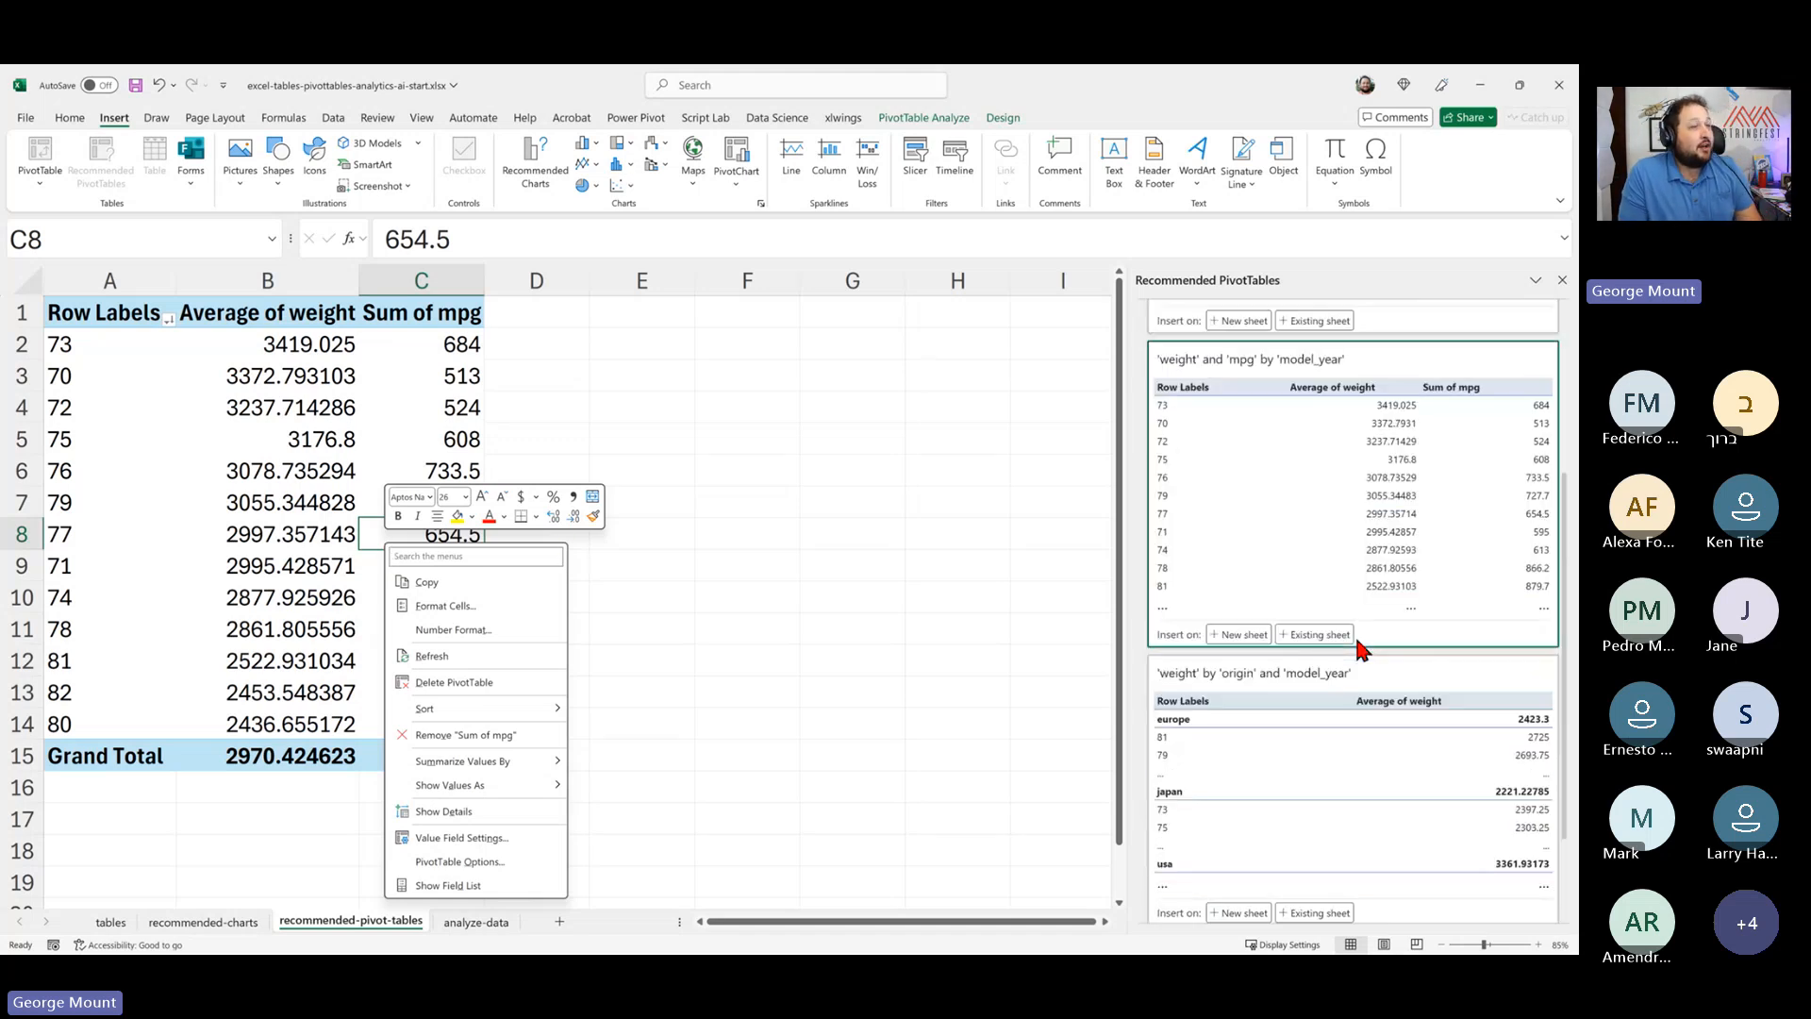
pyautogui.scroll(4, 1358, 644)
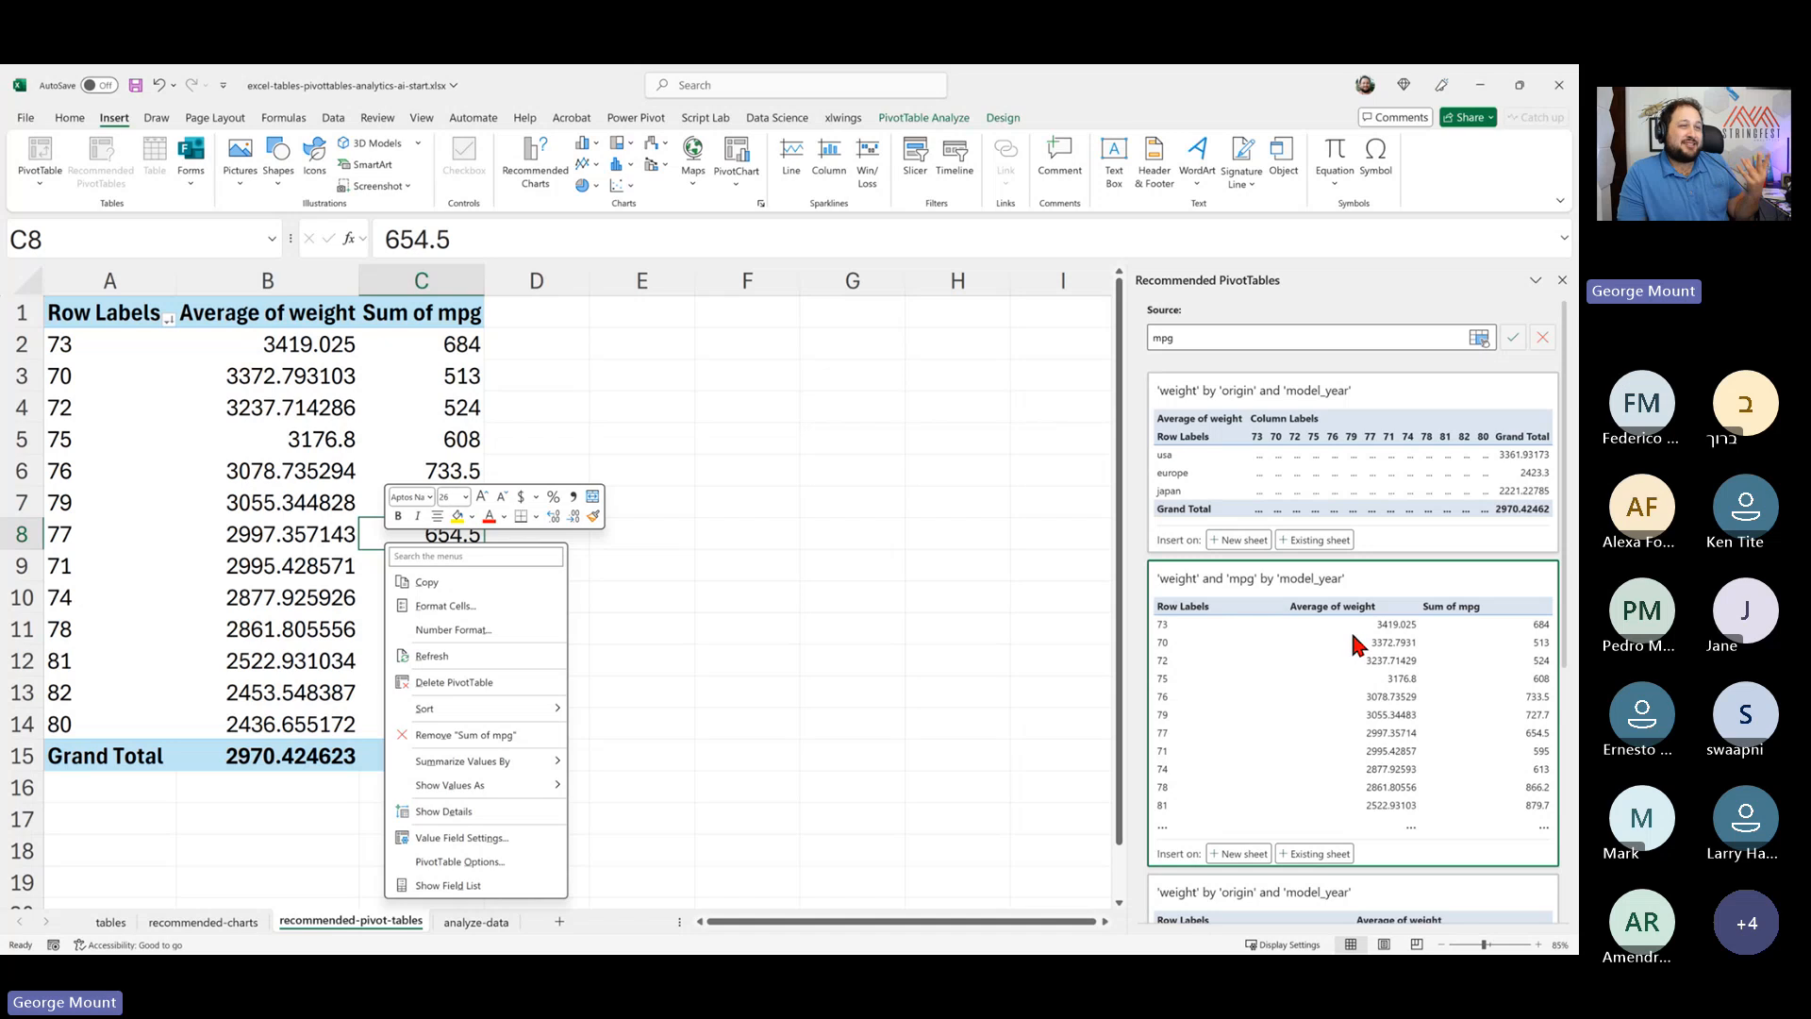
pyautogui.scroll(-3, 1356, 645)
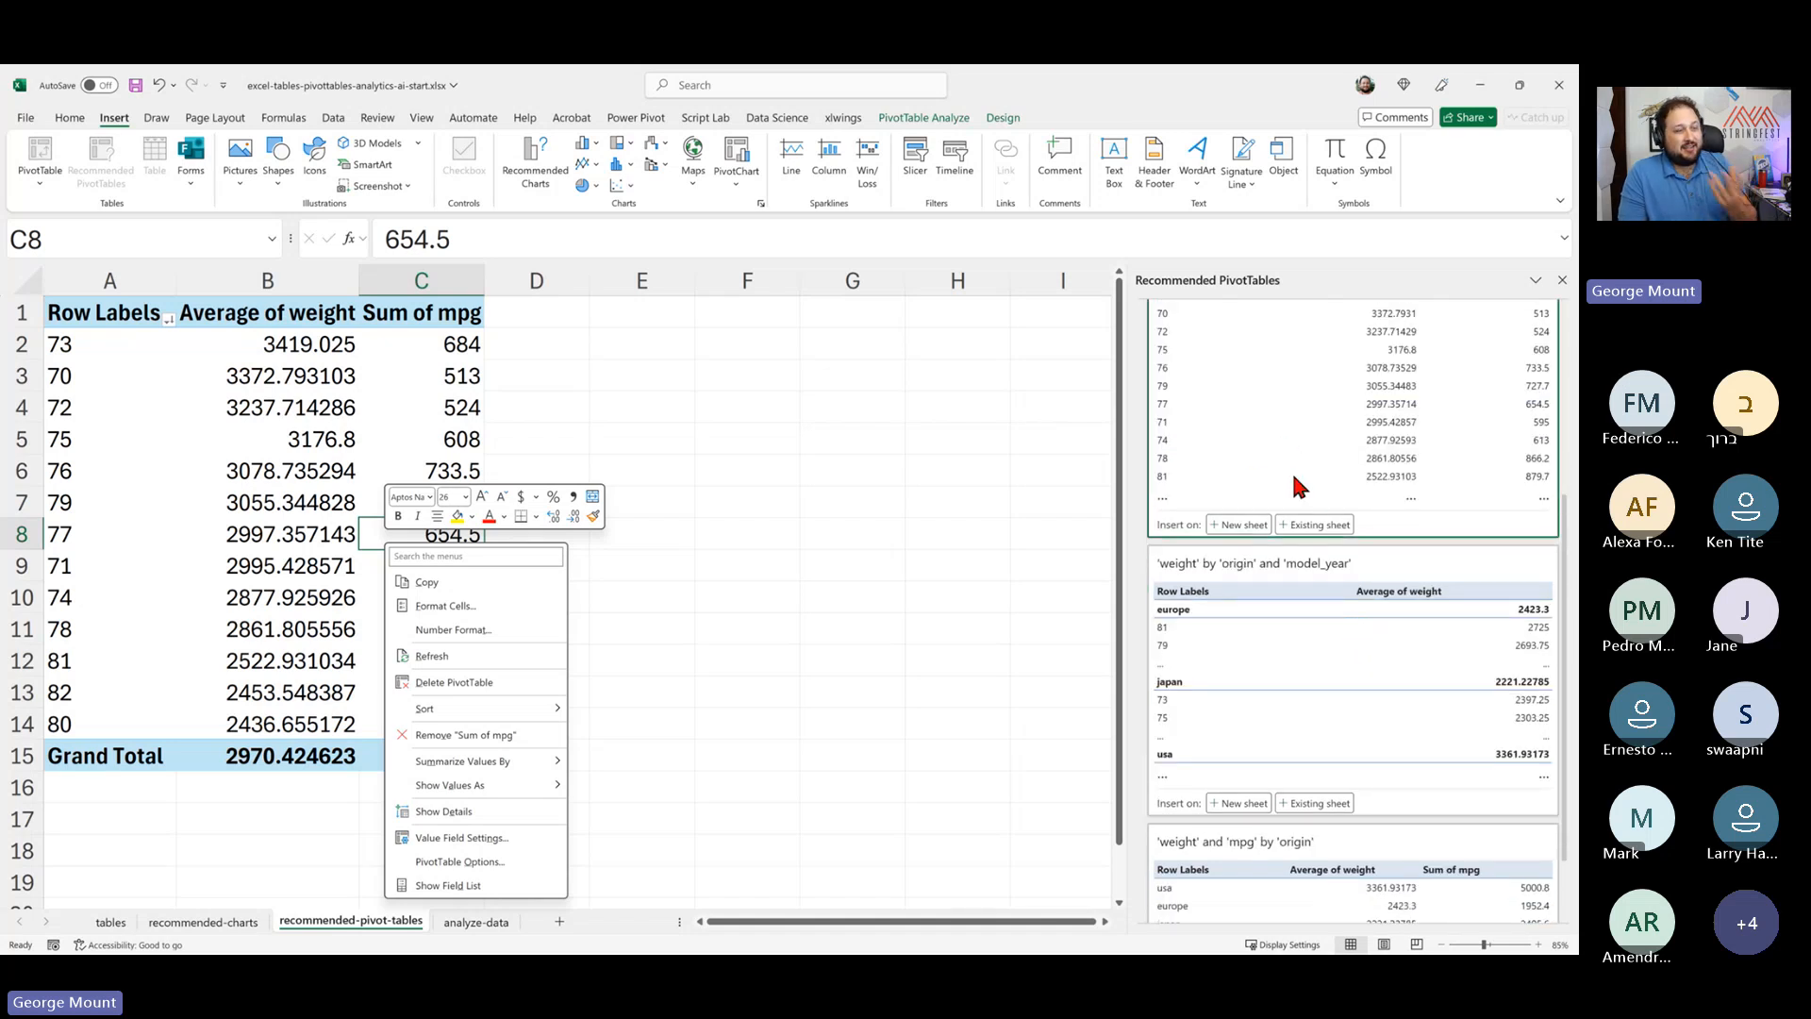
pyautogui.scroll(2, 1302, 488)
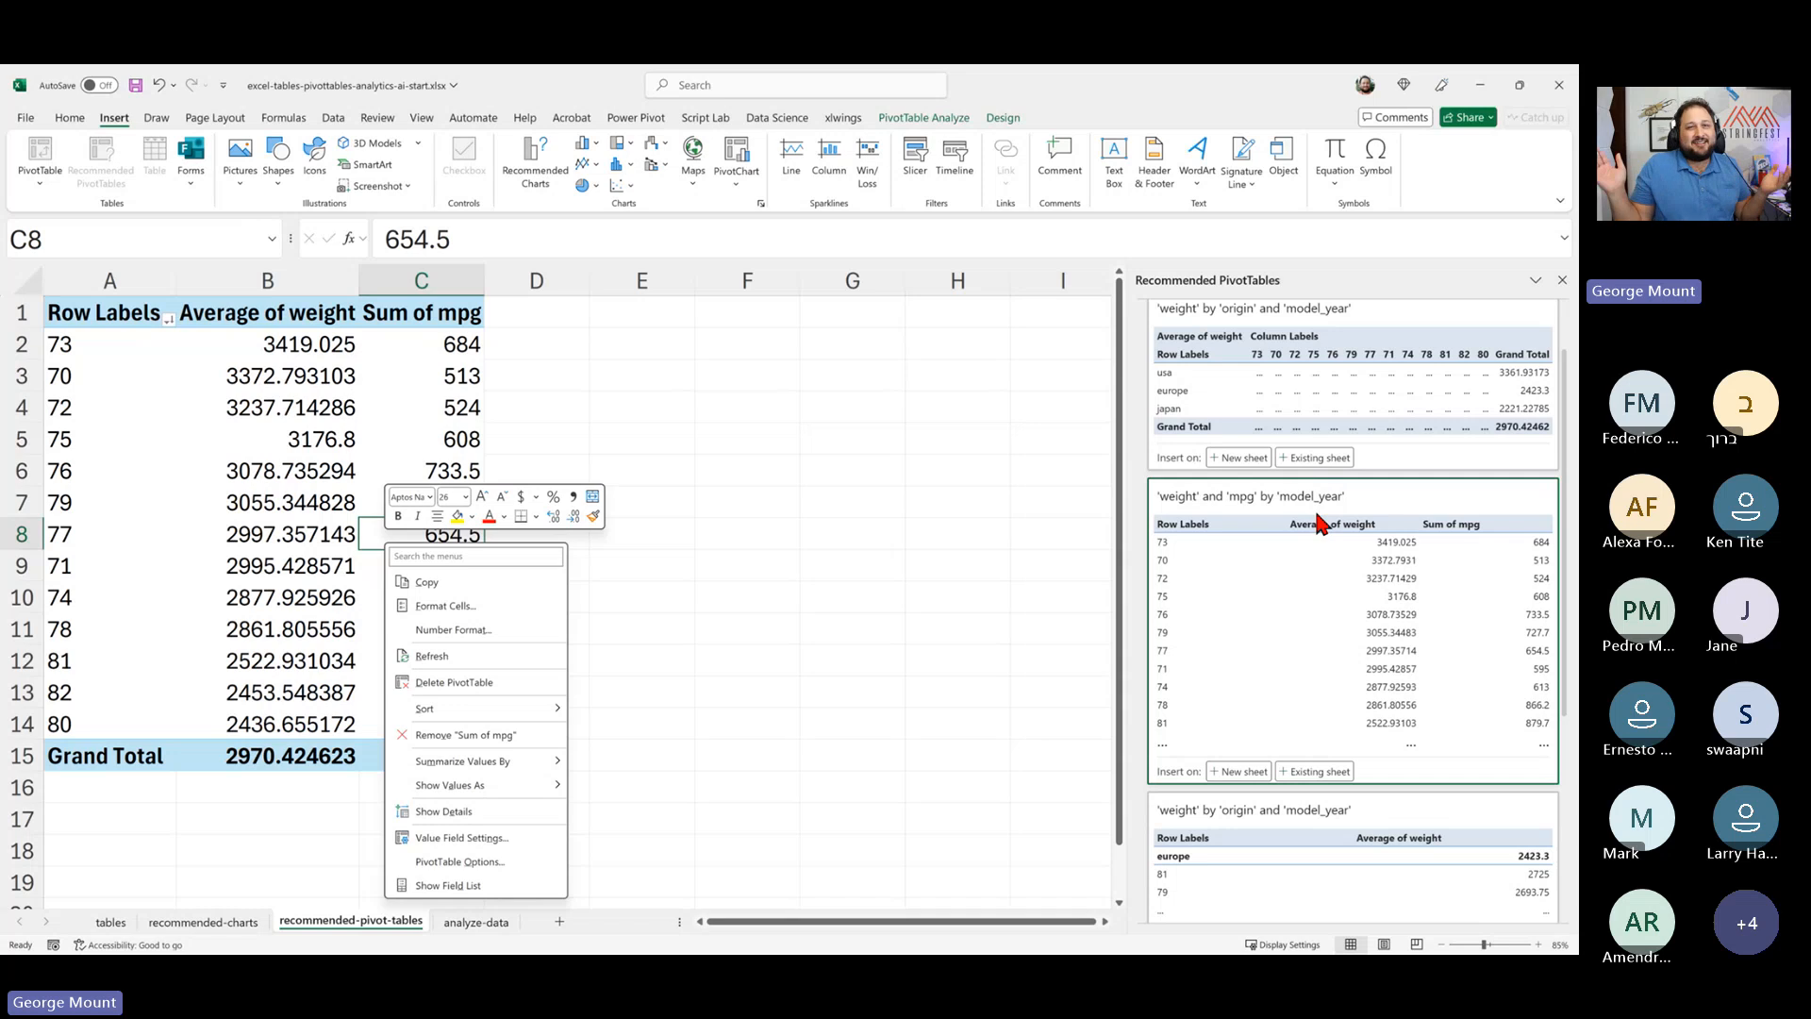
pyautogui.scroll(1, 1290, 407)
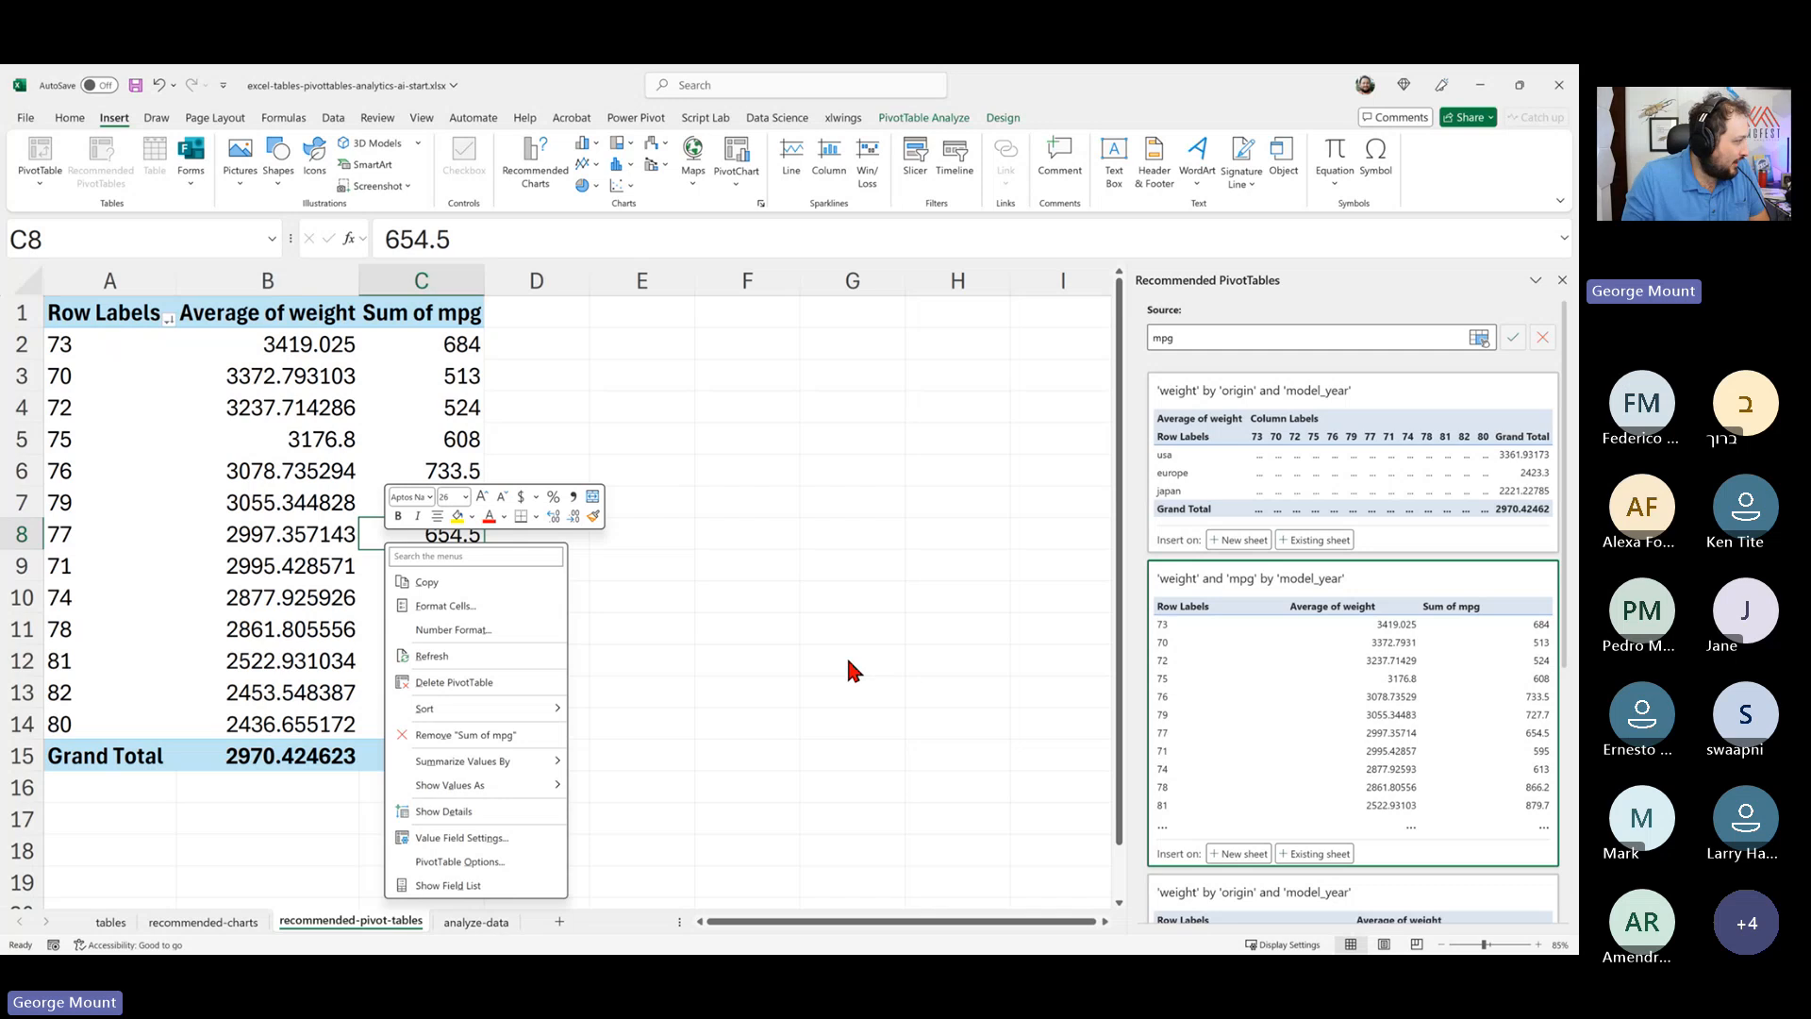
# - Show, hide and show again the PivotTable field list from the PivotTable's context menu
pyautogui.click(494, 878)
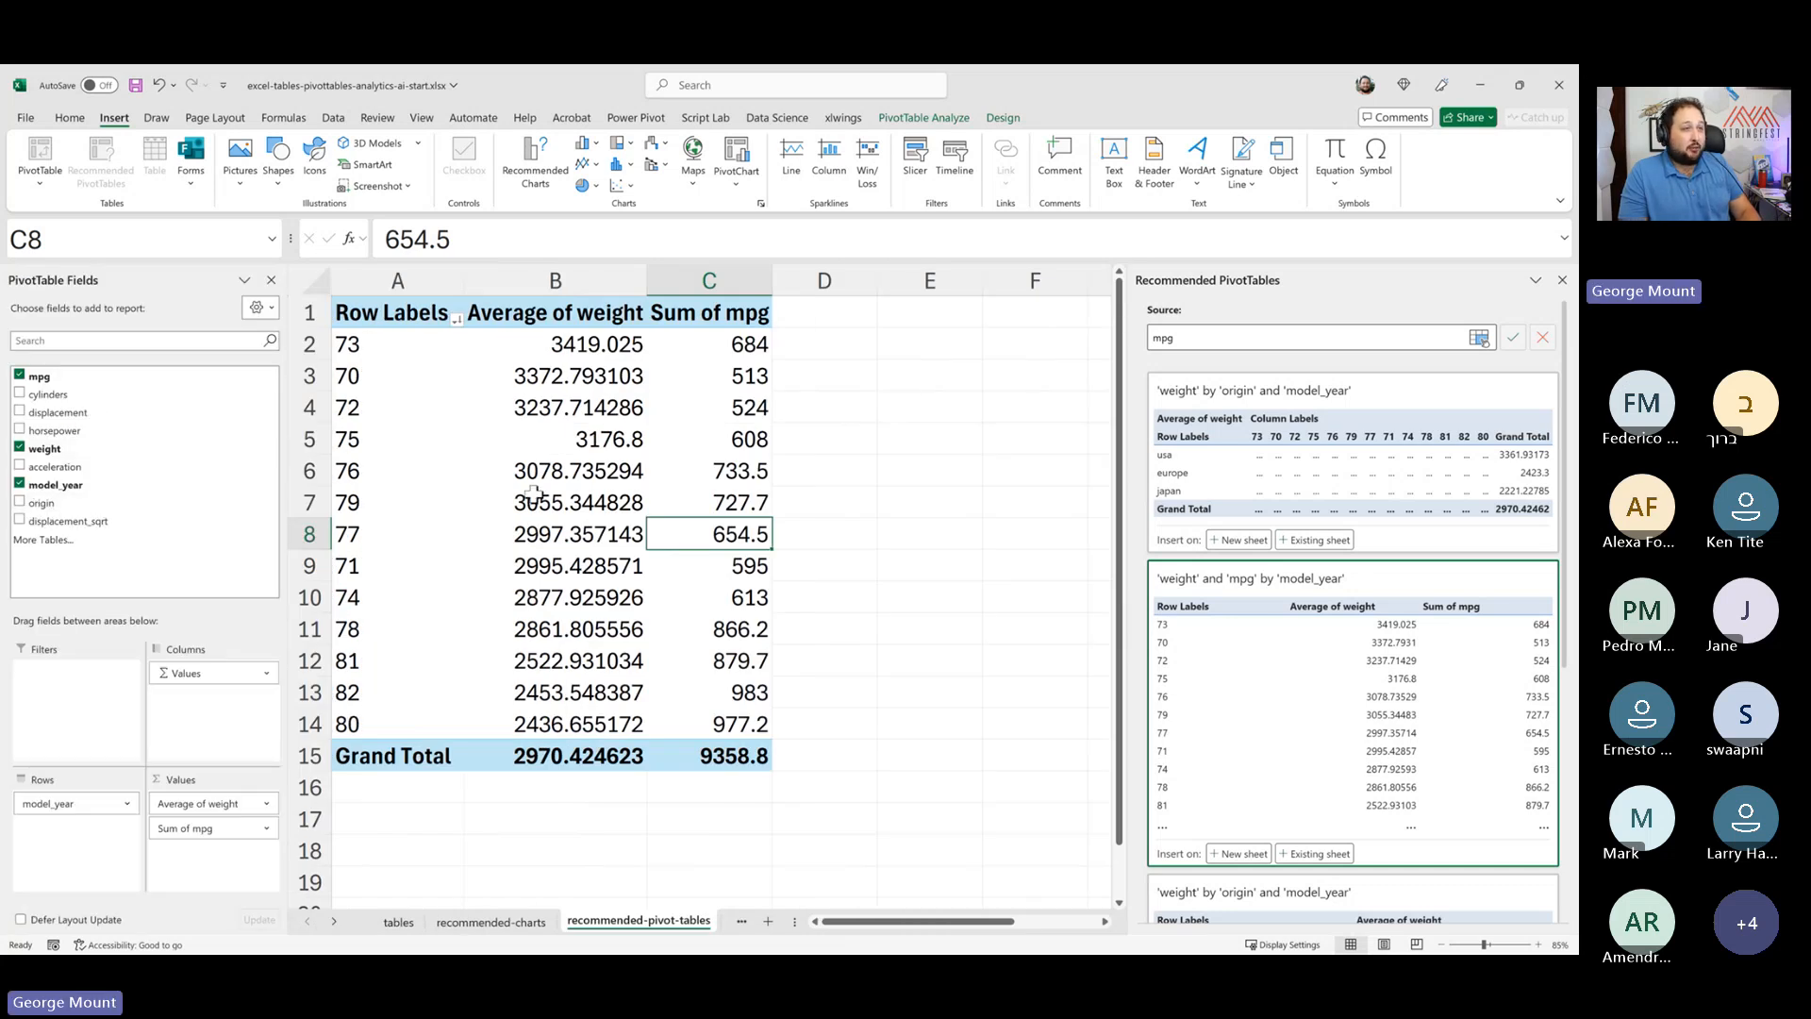
pyautogui.rightClick(622, 531)
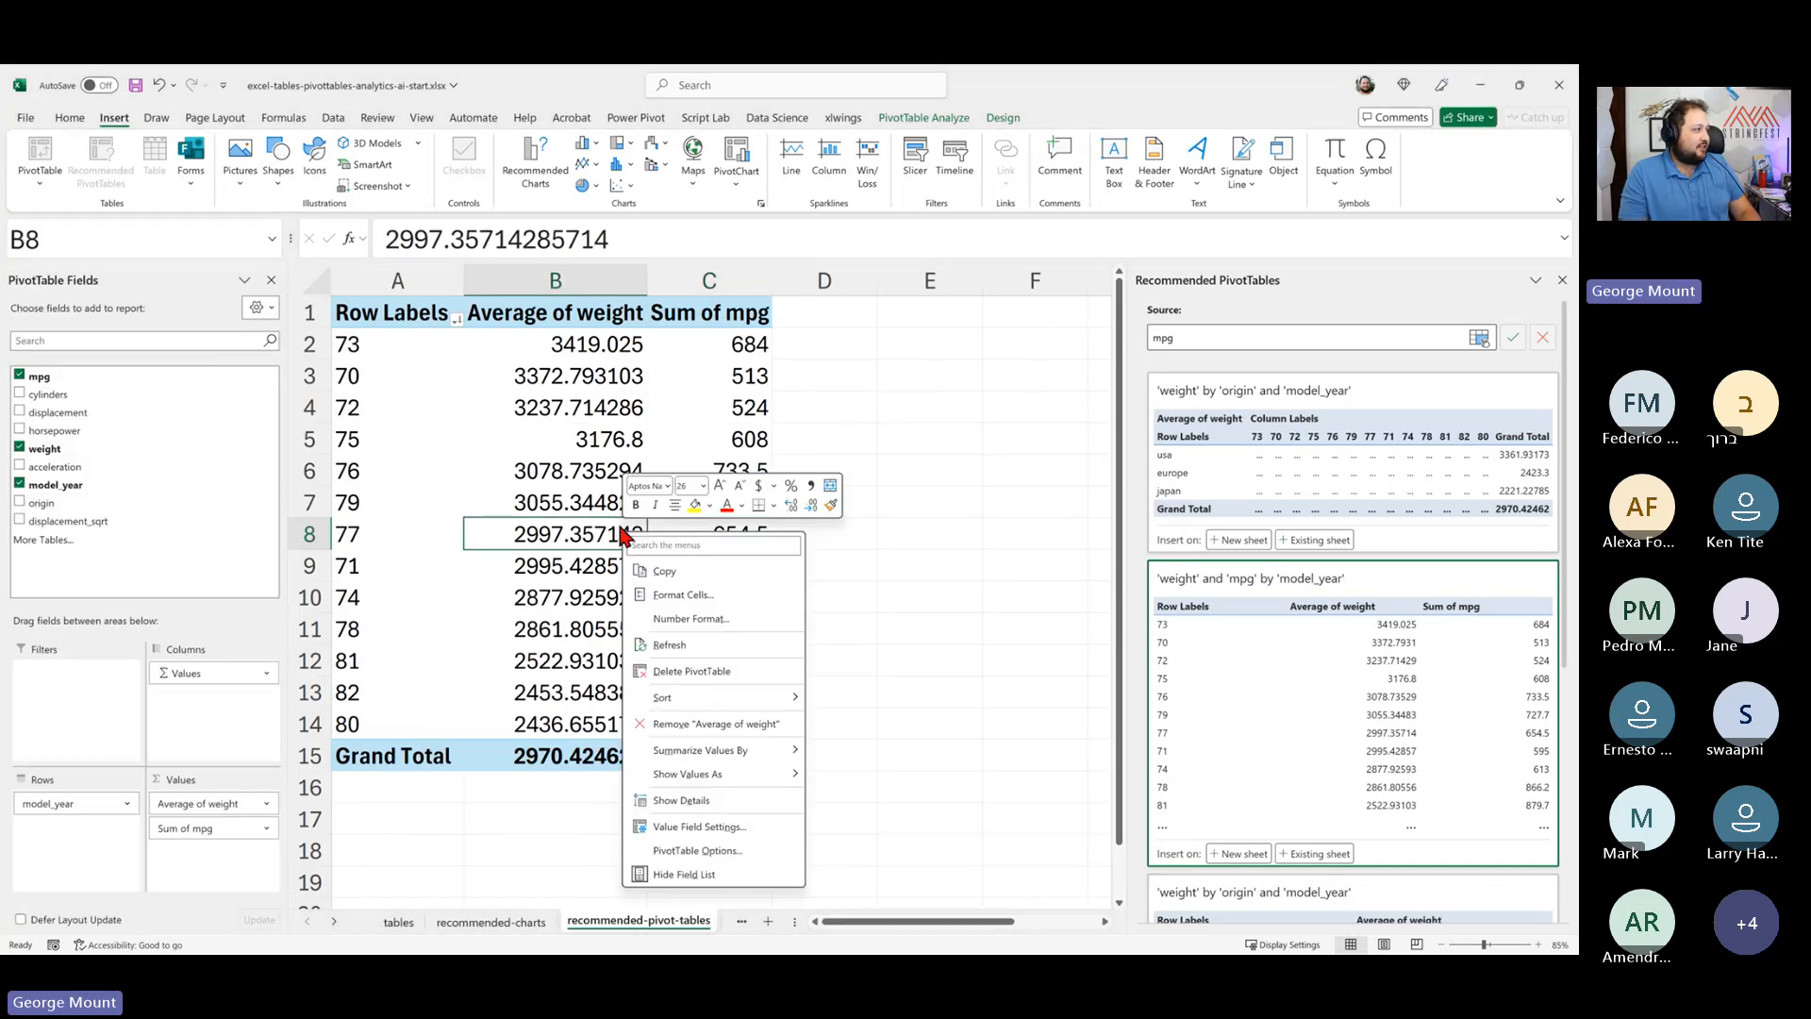
pyautogui.click(698, 874)
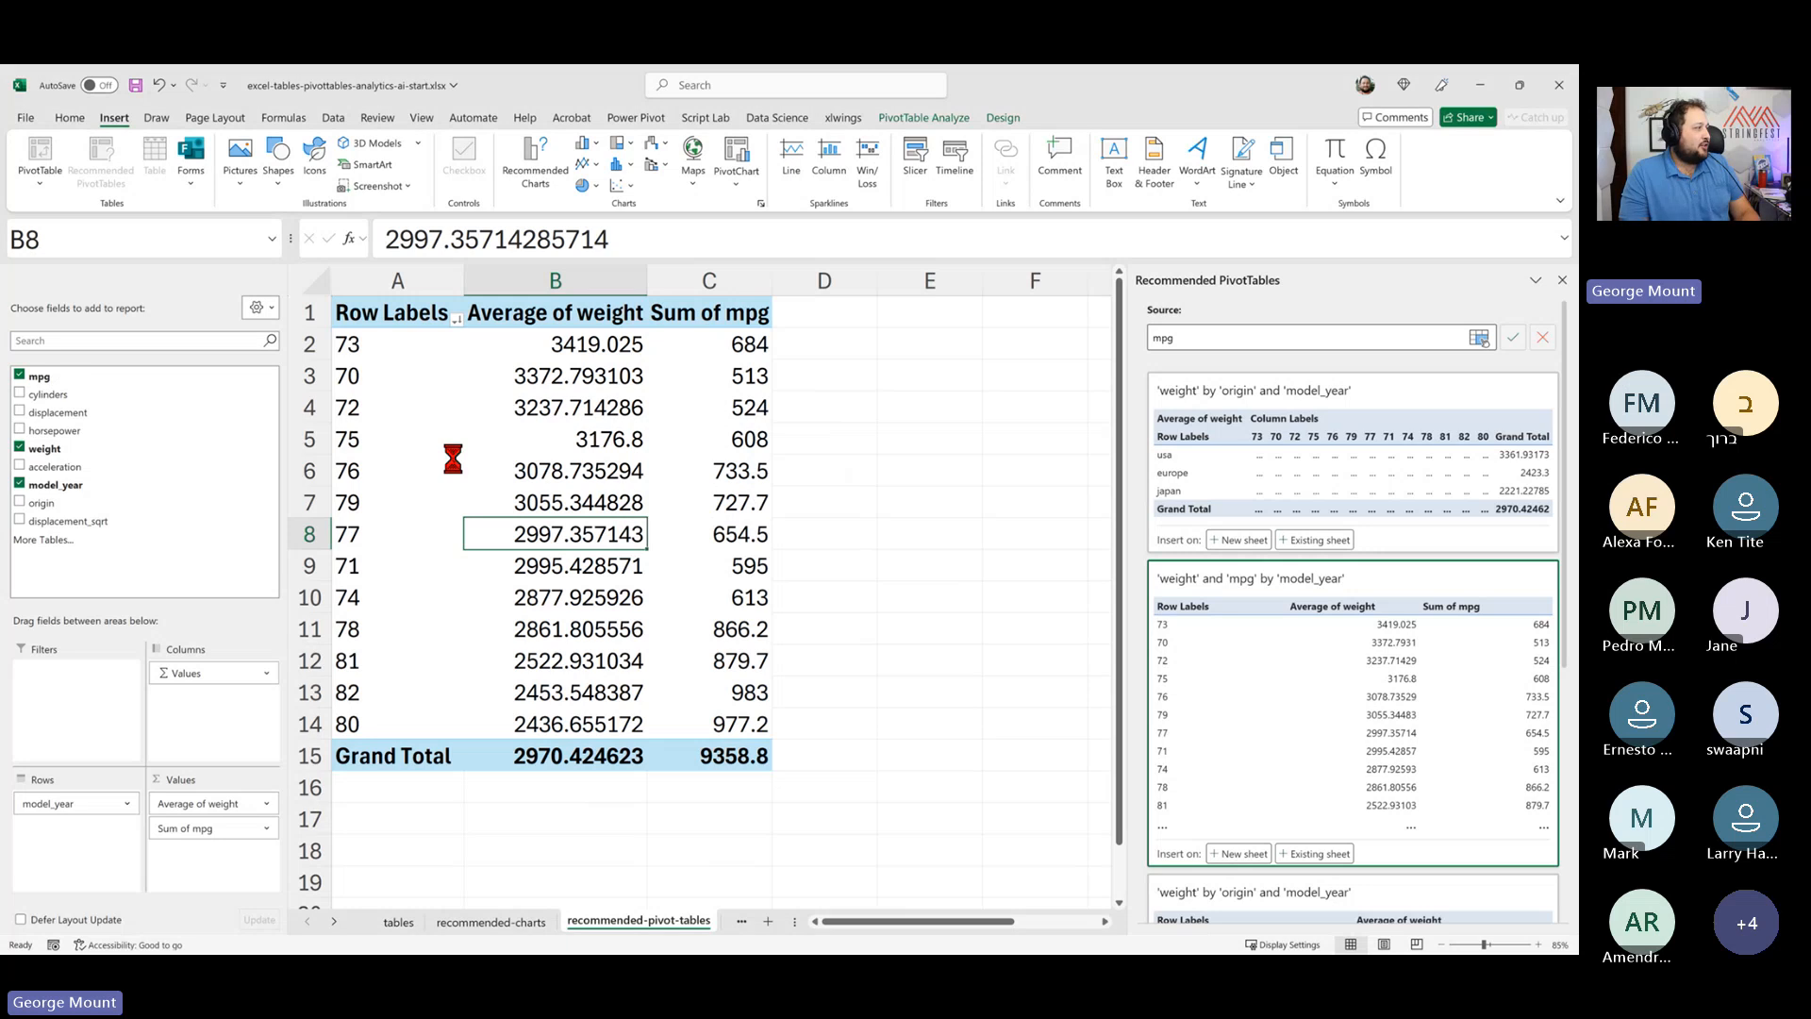
pyautogui.rightClick(327, 415)
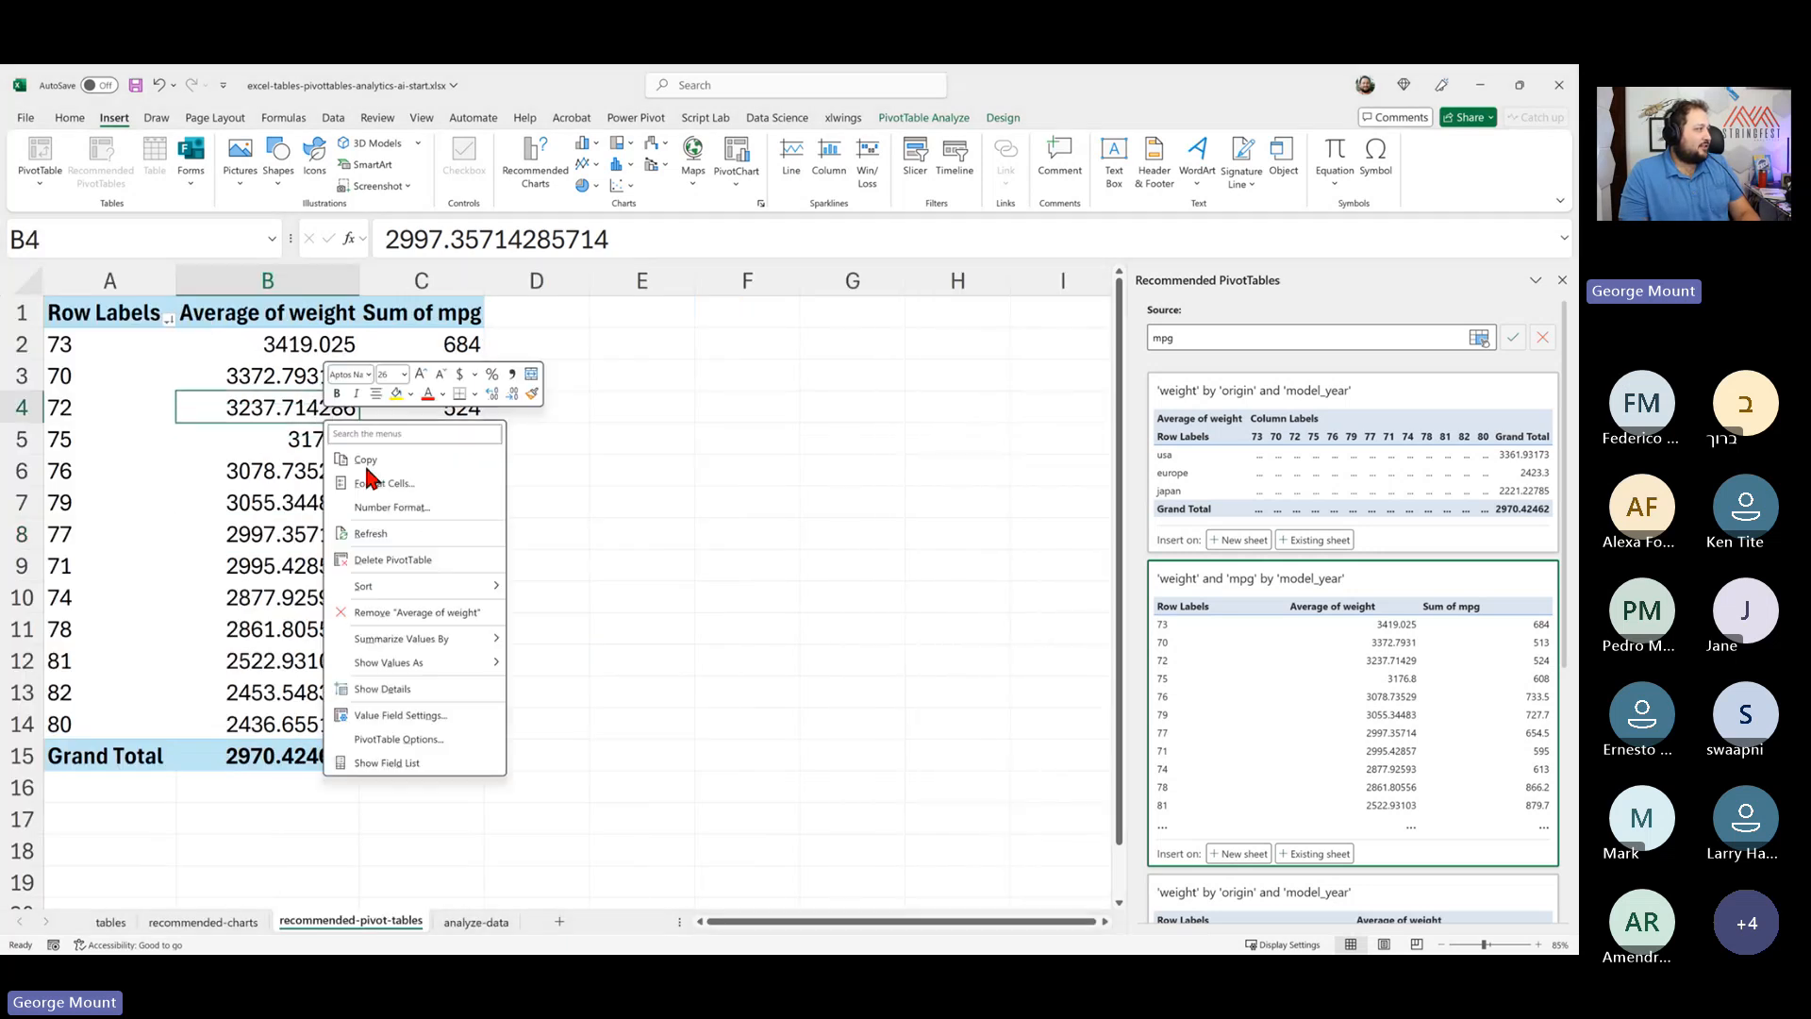
pyautogui.click(440, 757)
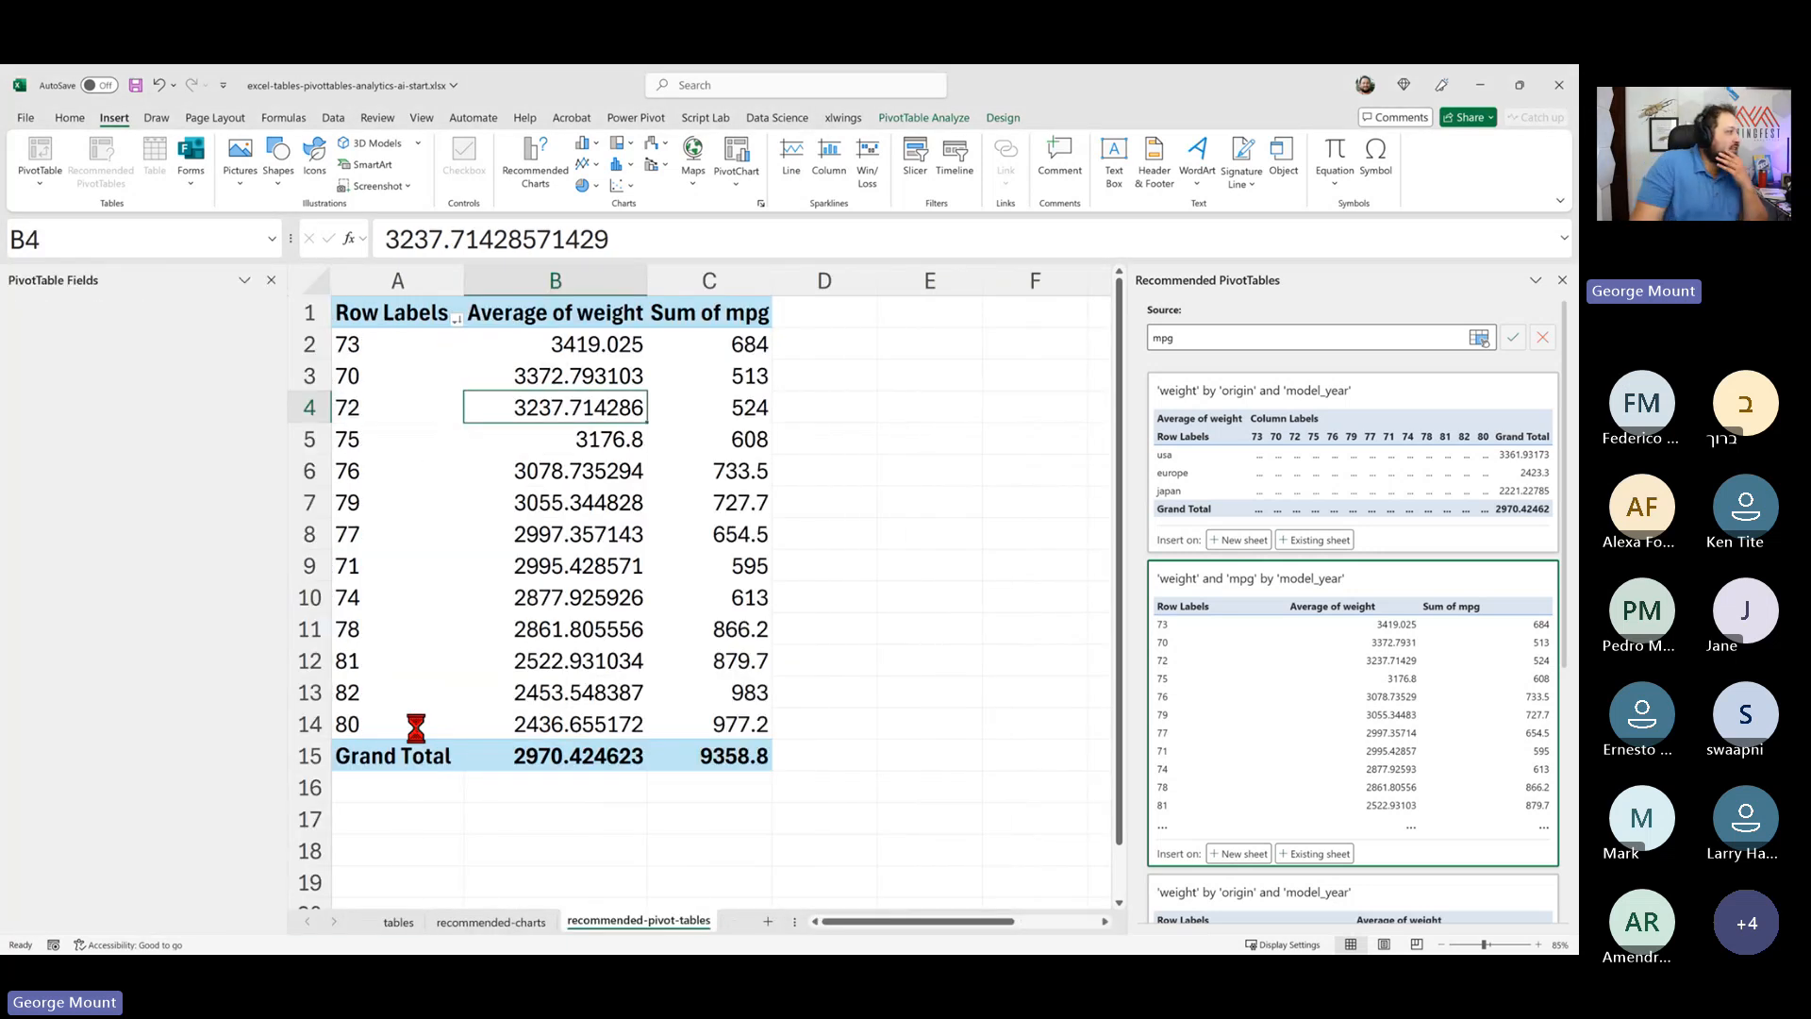
# - Summarize the mpg values field by Average instead of Sum
pyautogui.click(755, 321)
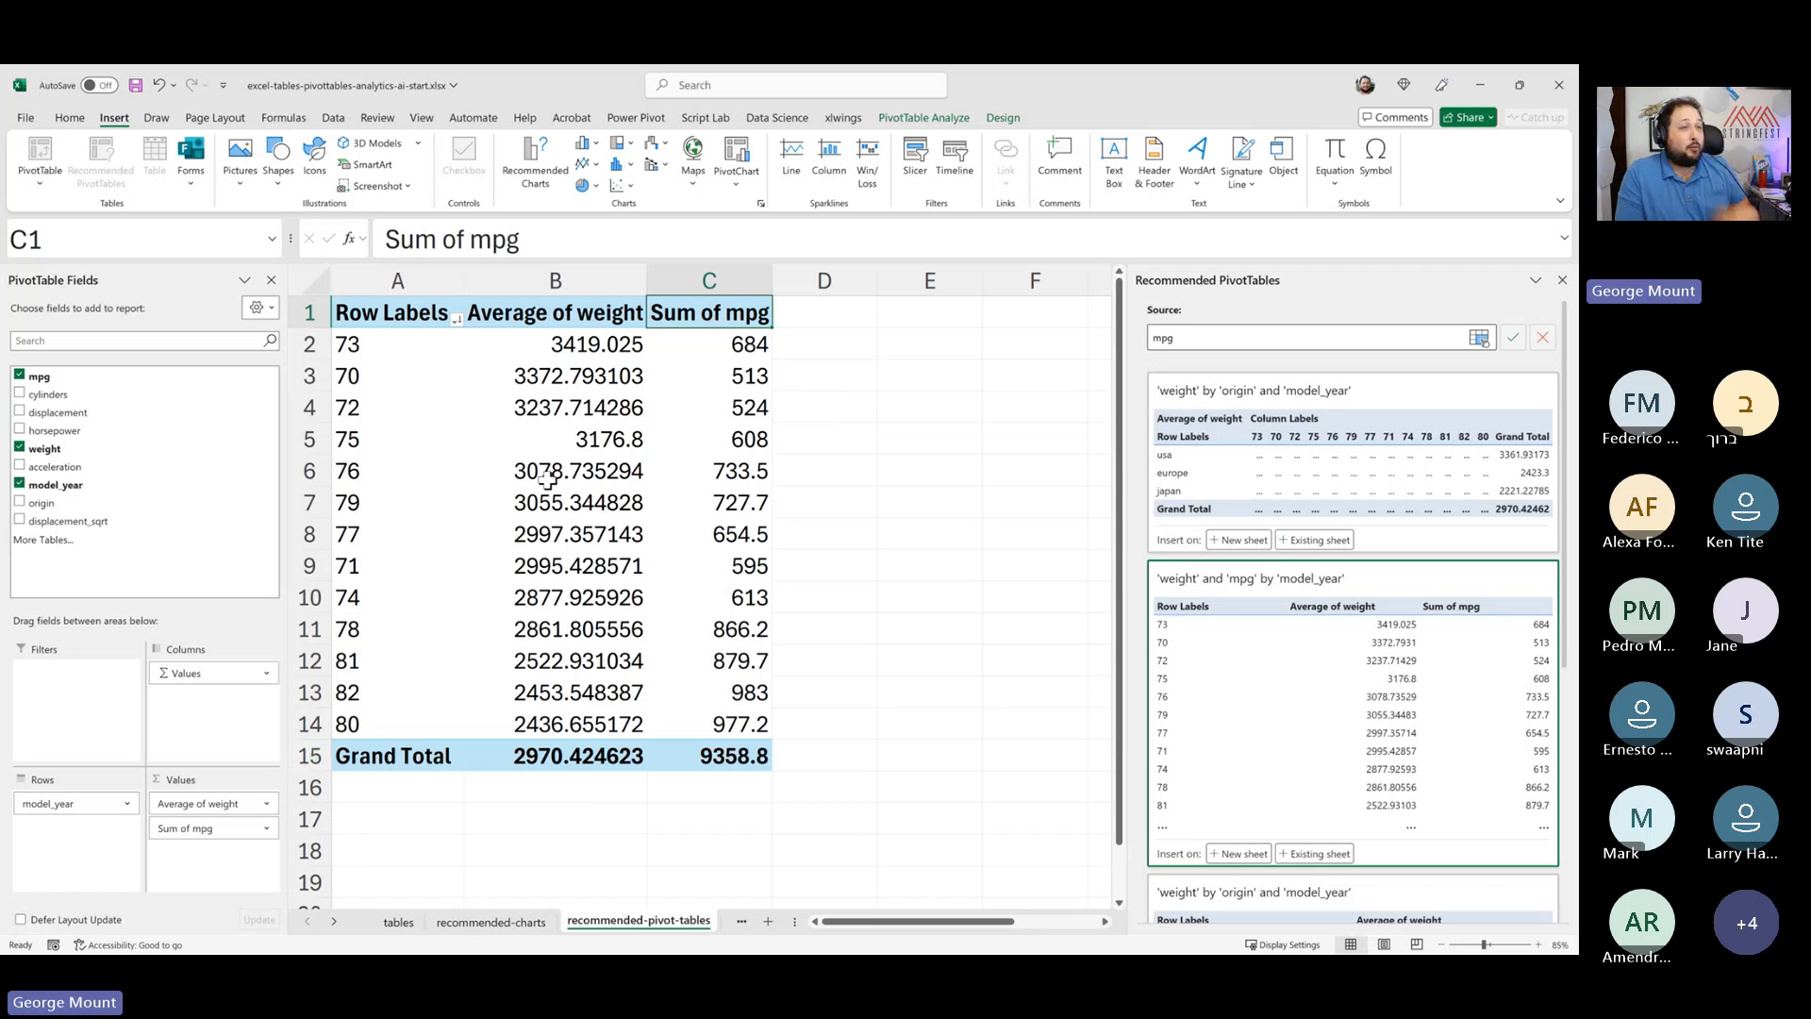
pyautogui.click(226, 831)
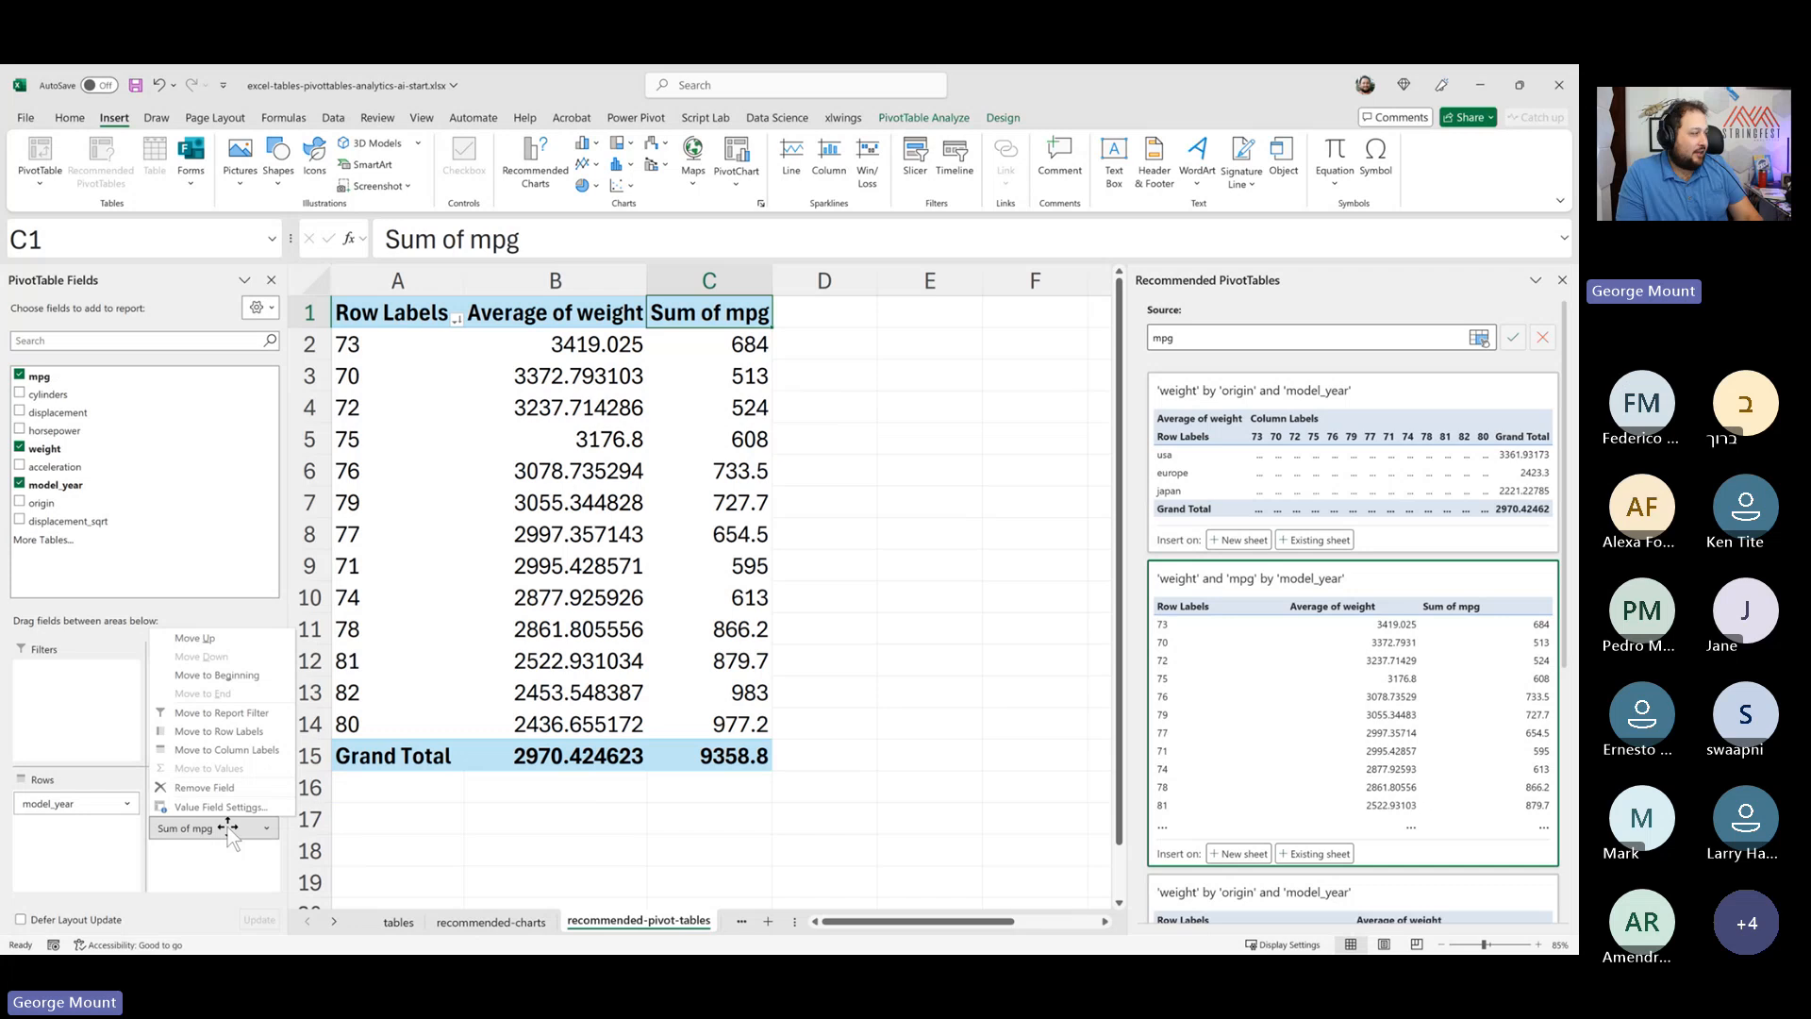
pyautogui.click(223, 808)
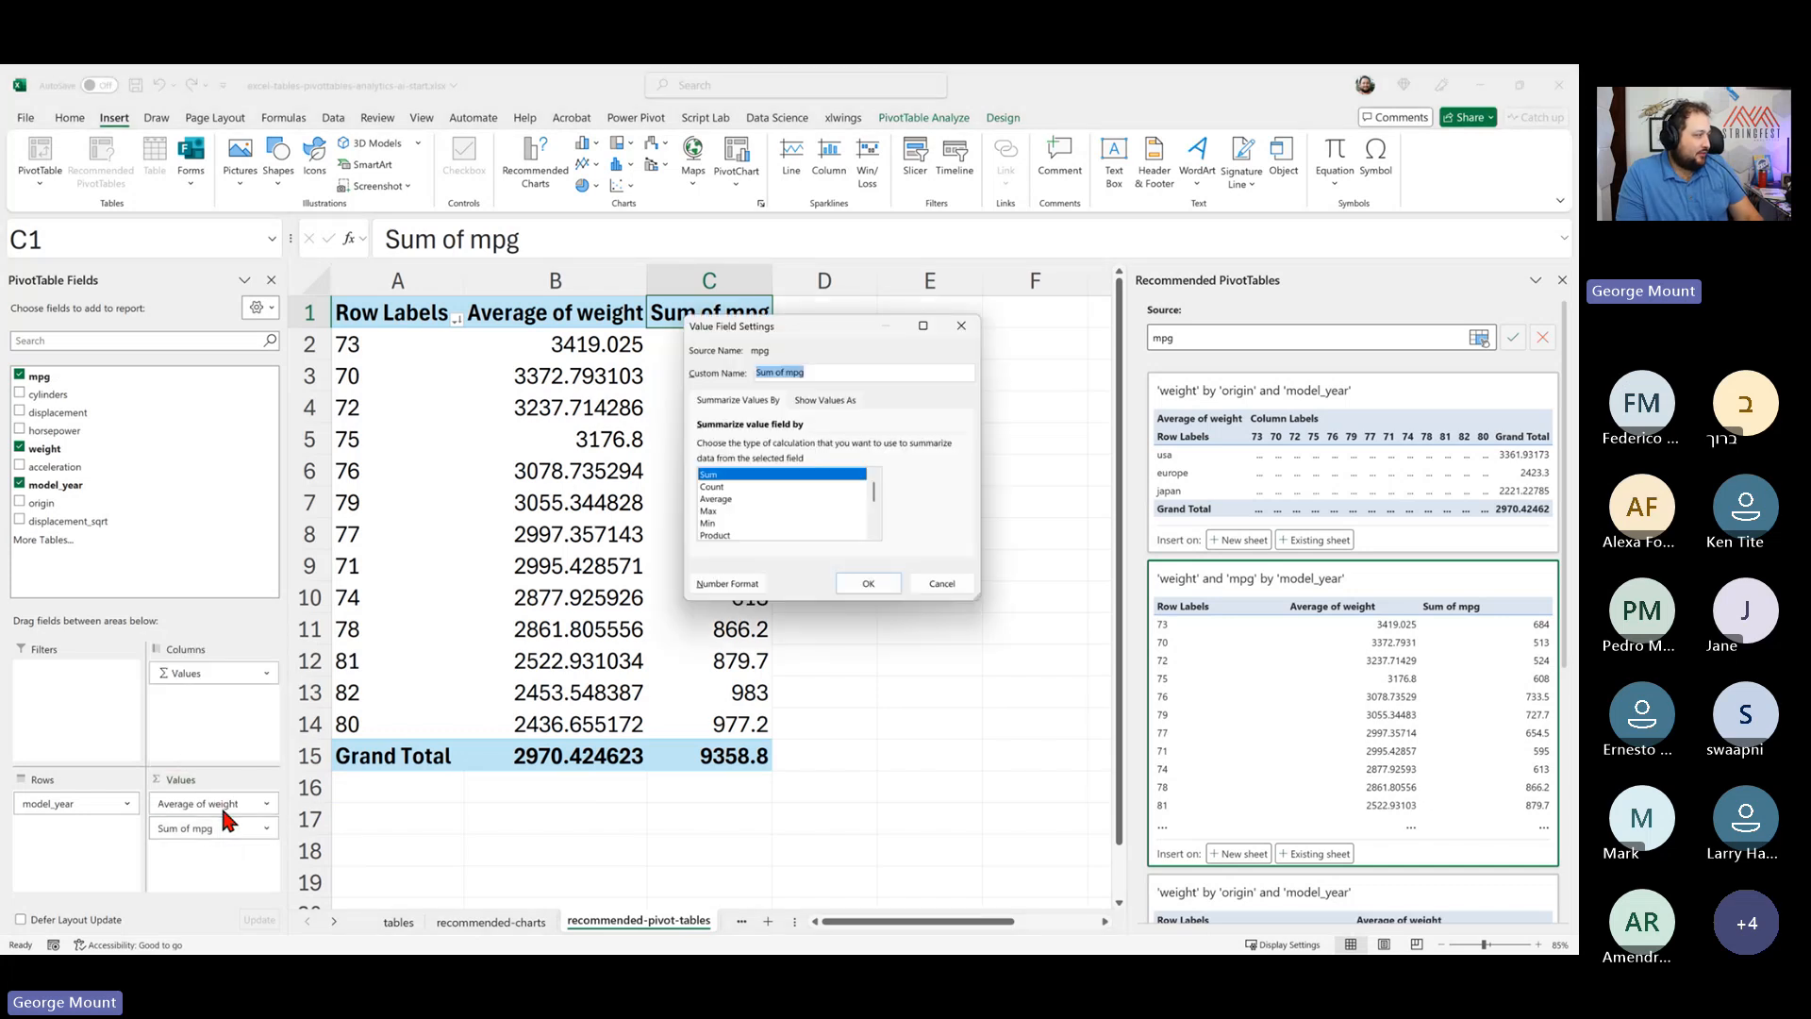
pyautogui.click(733, 500)
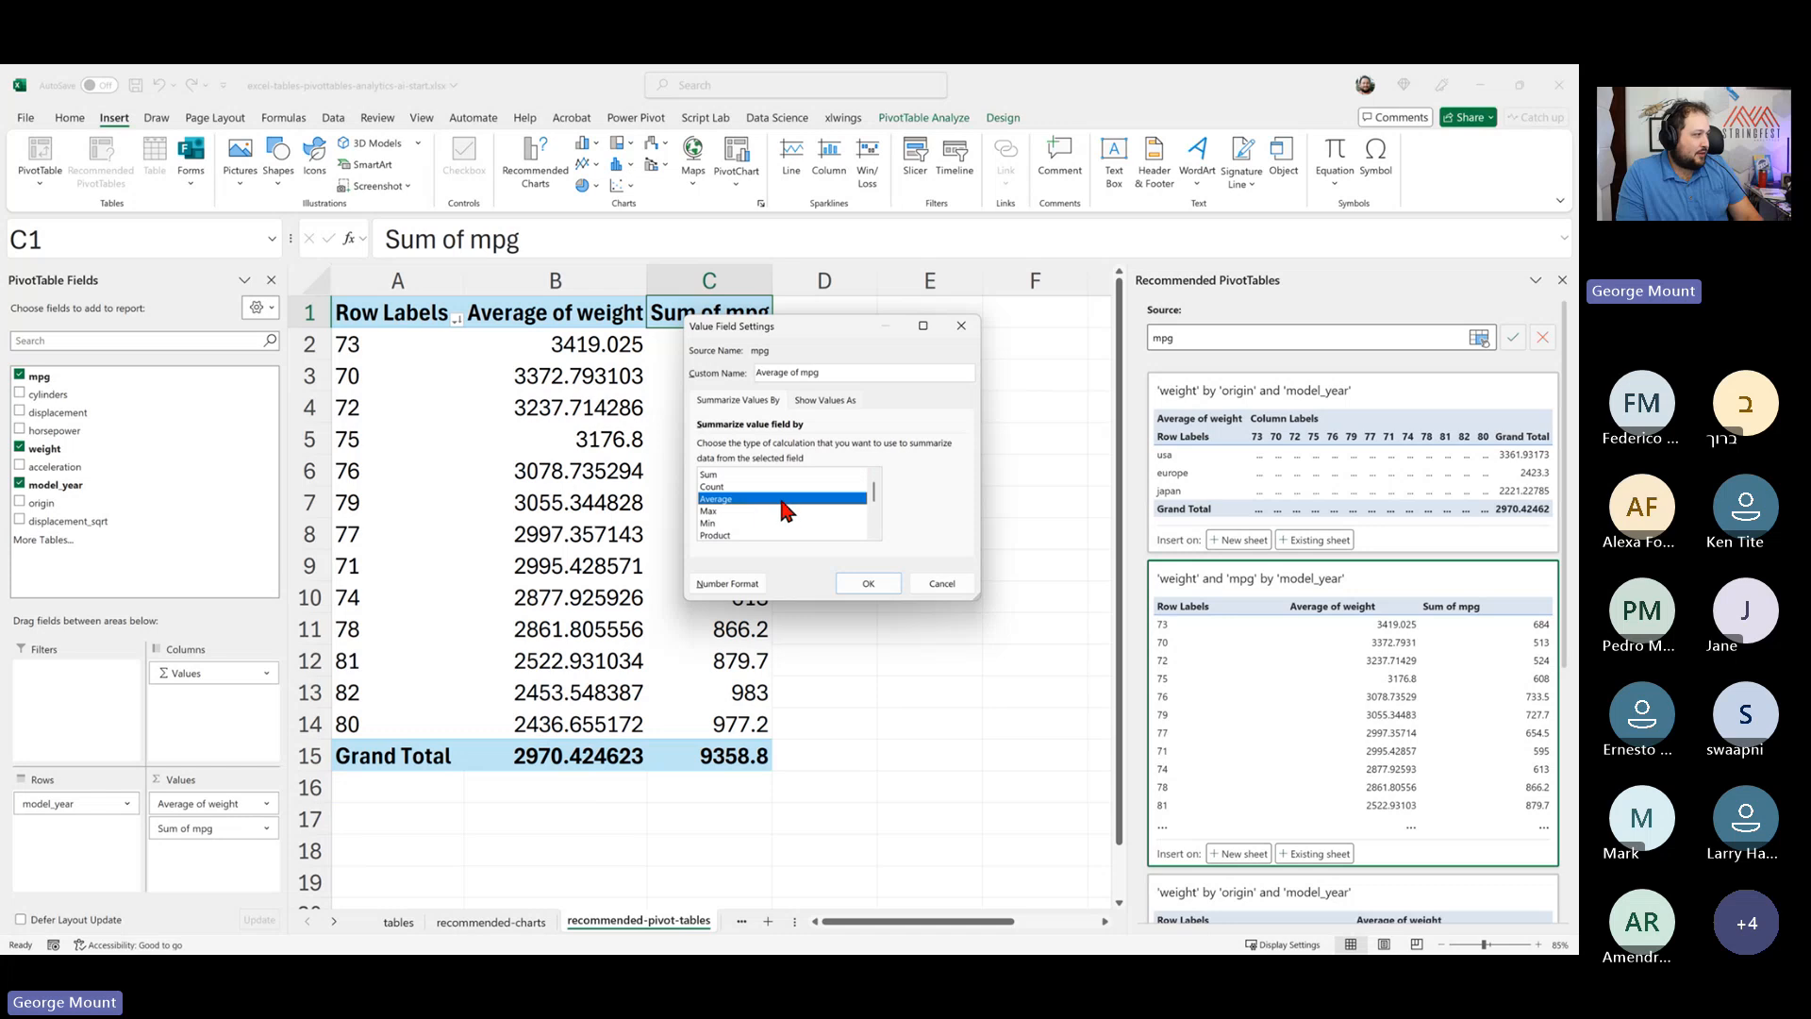
pyautogui.press('Return')
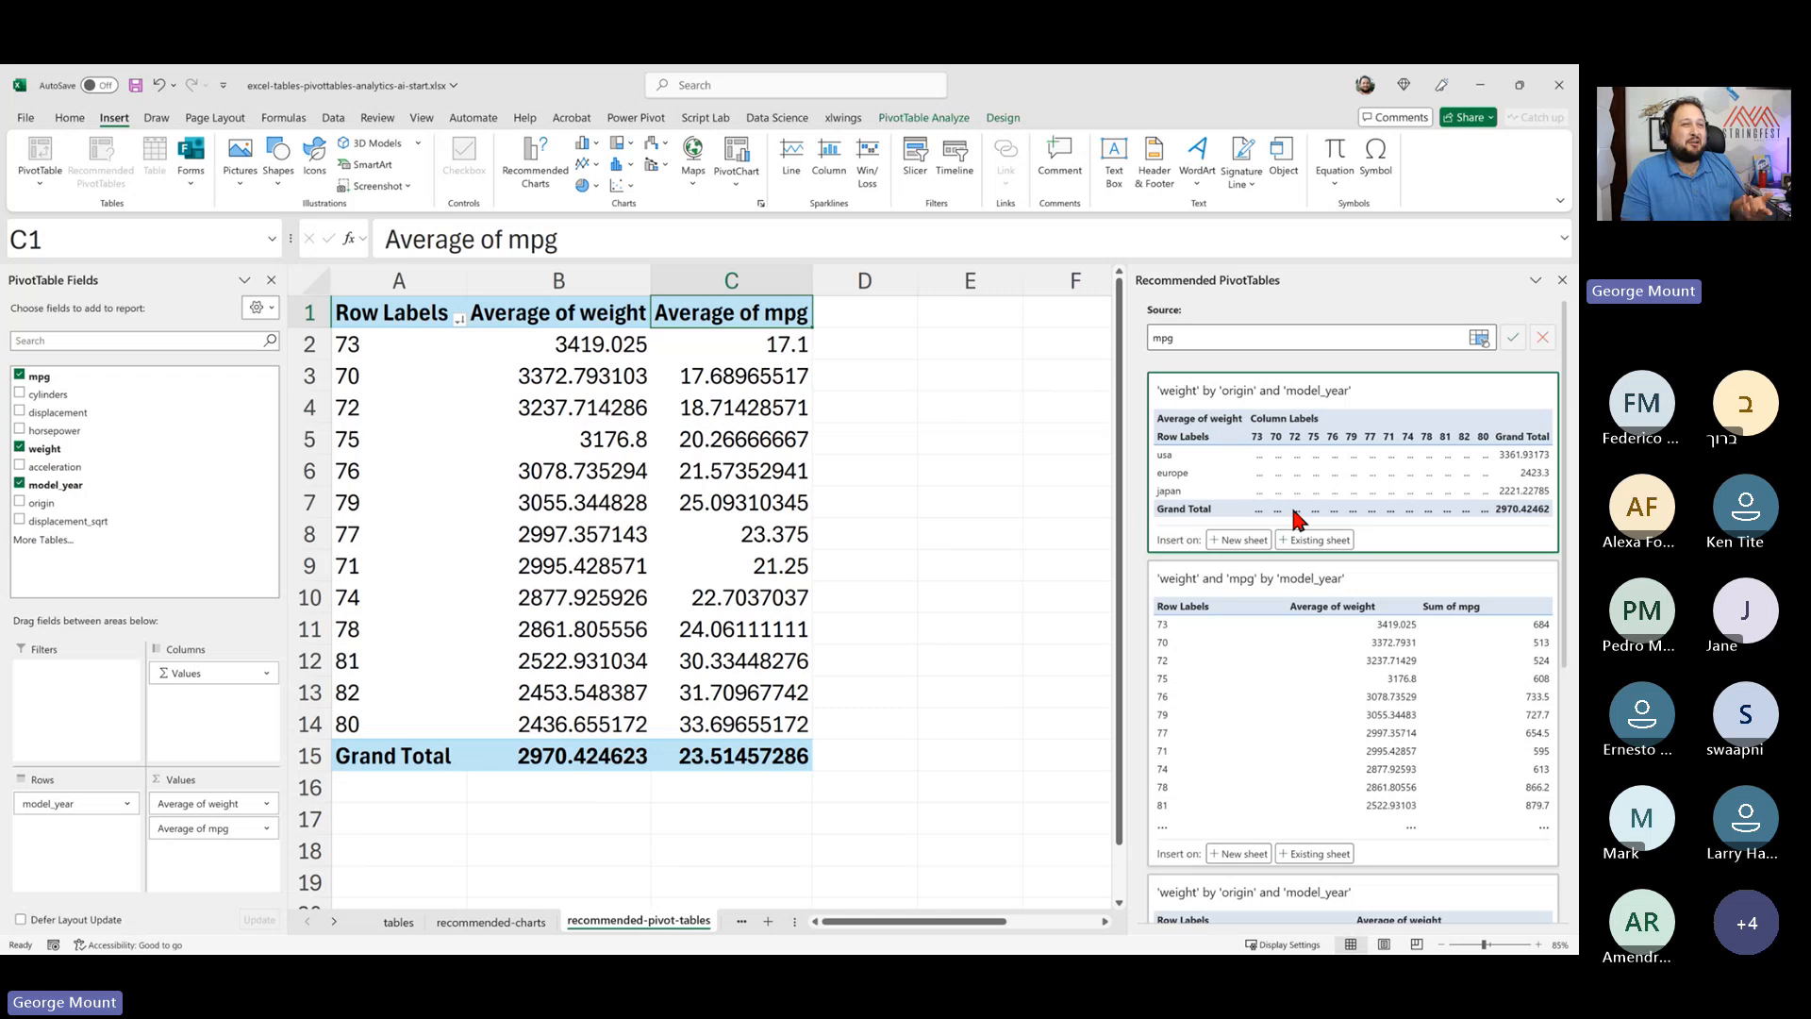
# - Examine the averaged PivotTable rows and the recommended PivotTables list
pyautogui.click(405, 566)
pyautogui.hotkey('ctrl', 'space')
pyautogui.click(783, 451)
pyautogui.click(359, 439)
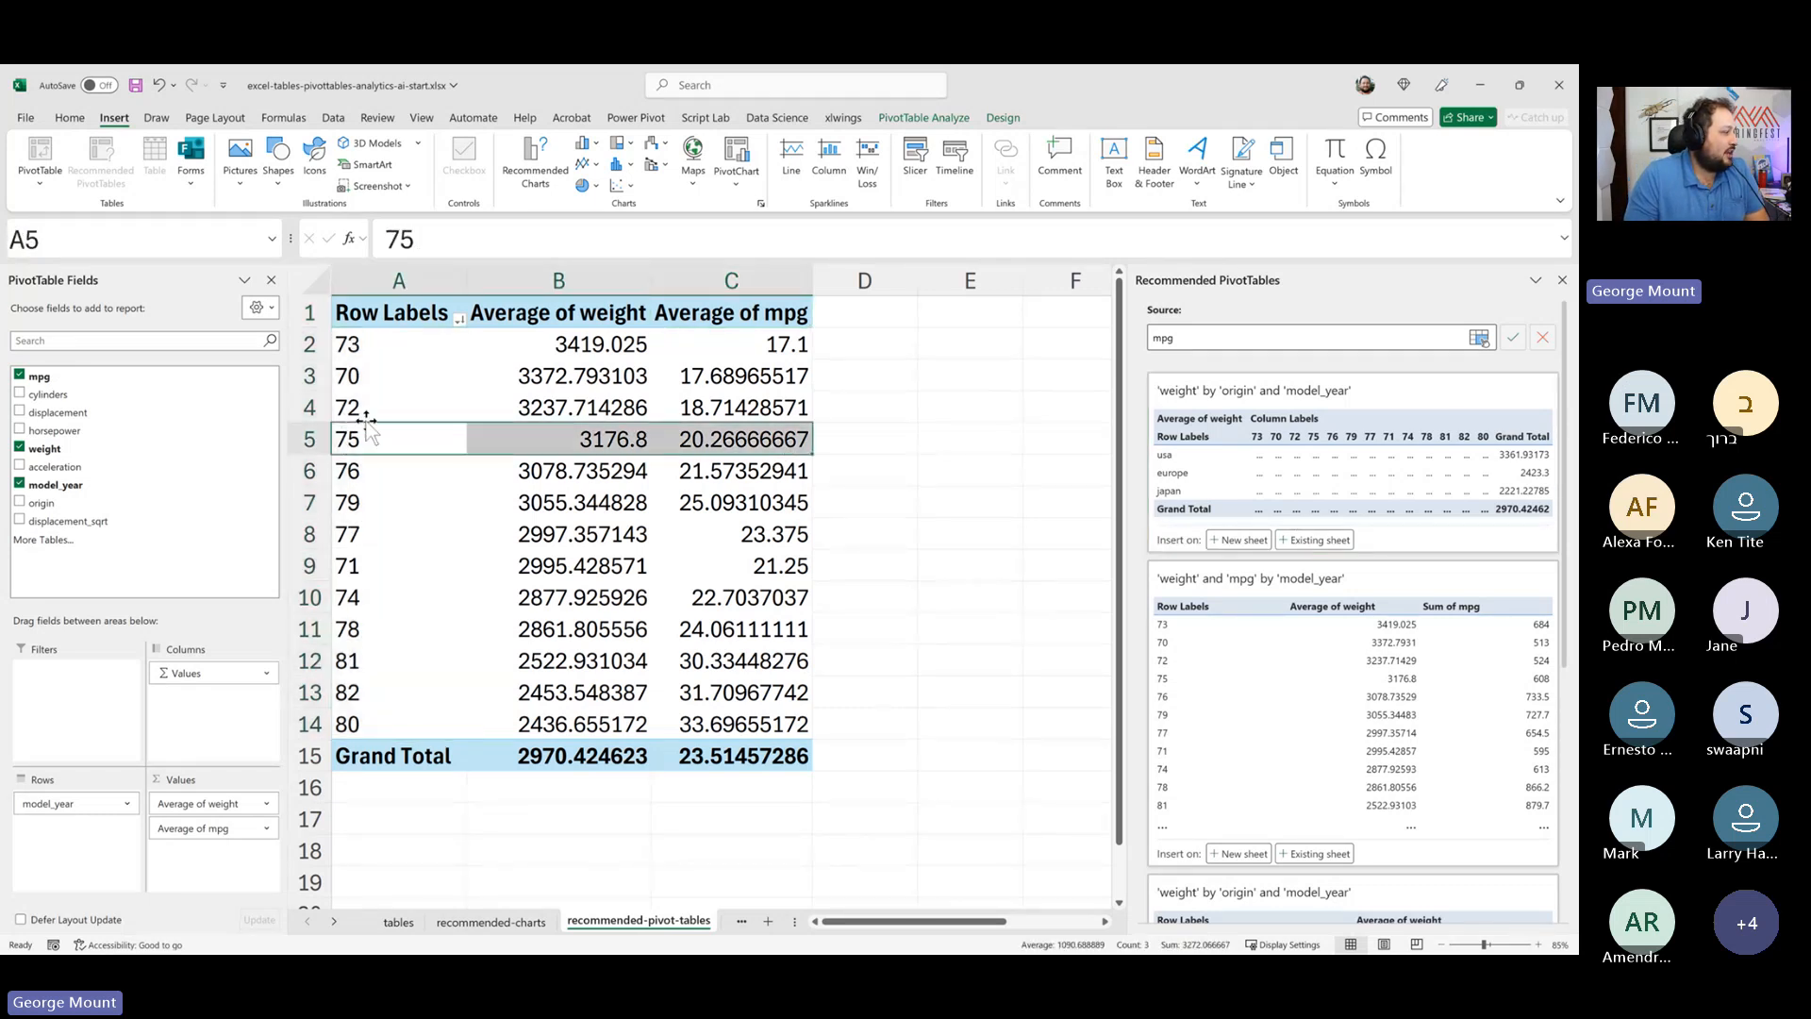
pyautogui.click(358, 408)
pyautogui.scroll(-3, 1264, 726)
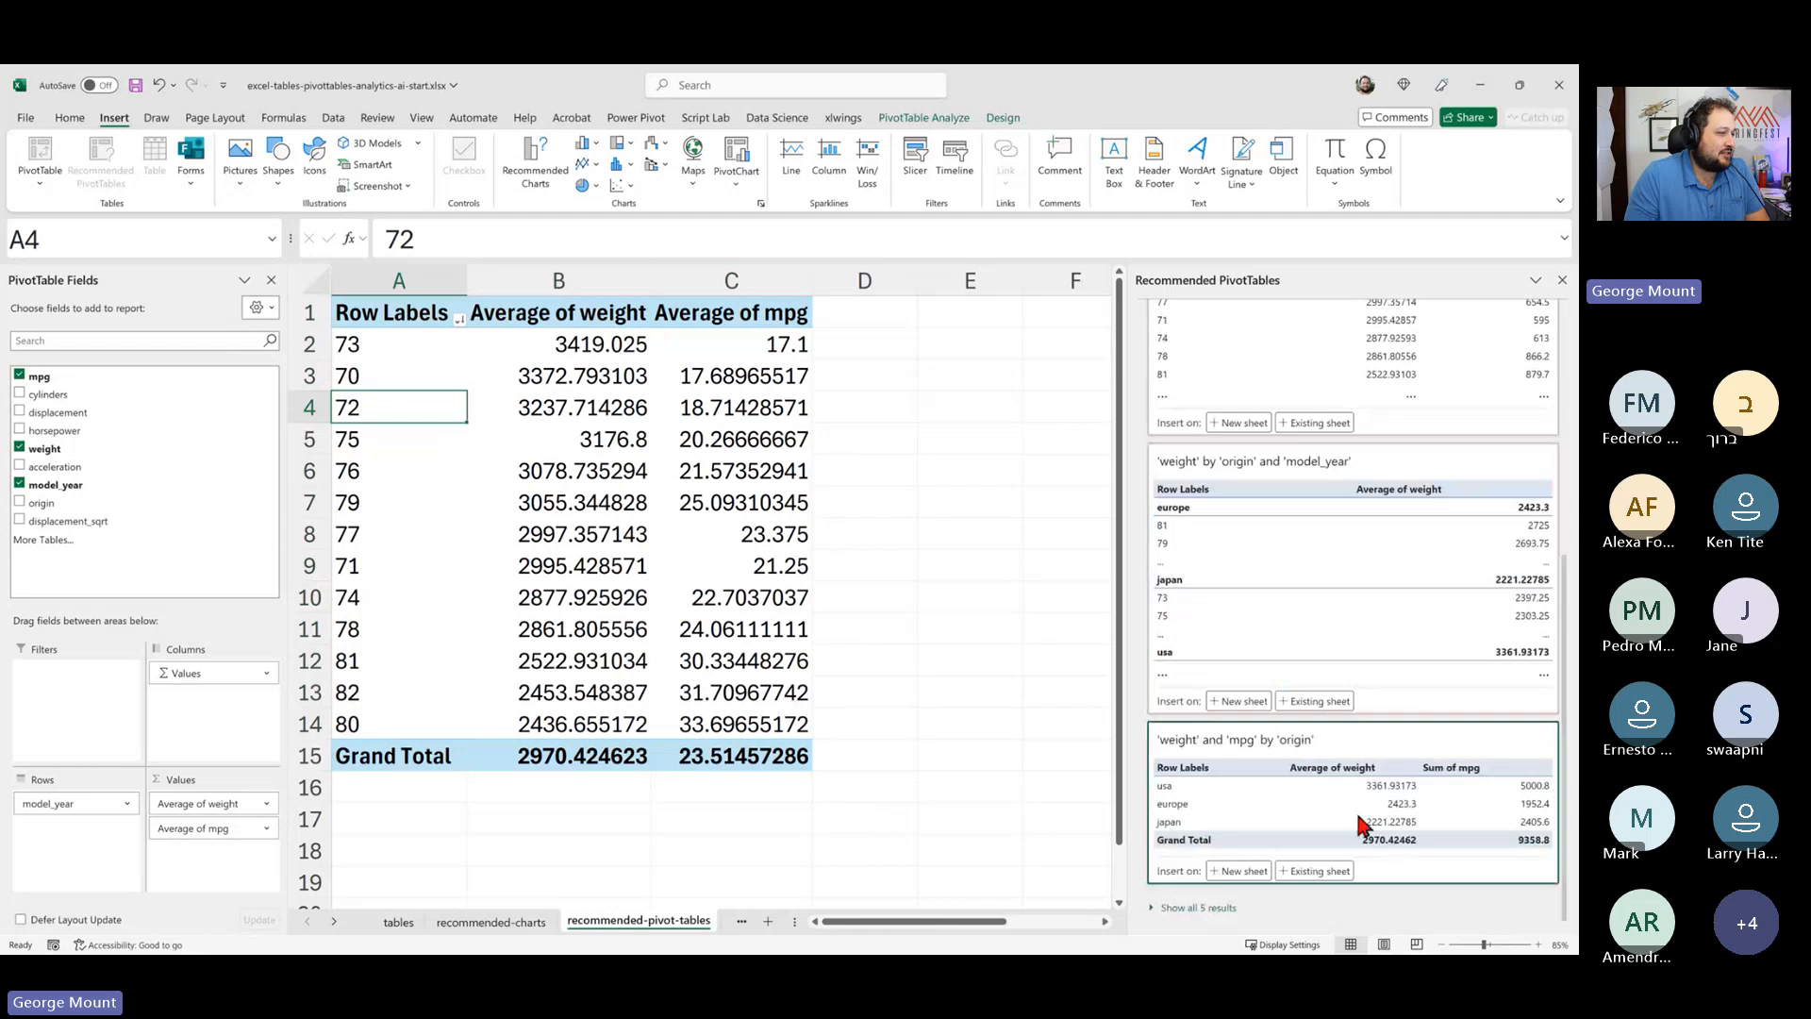
pyautogui.scroll(3, 1363, 826)
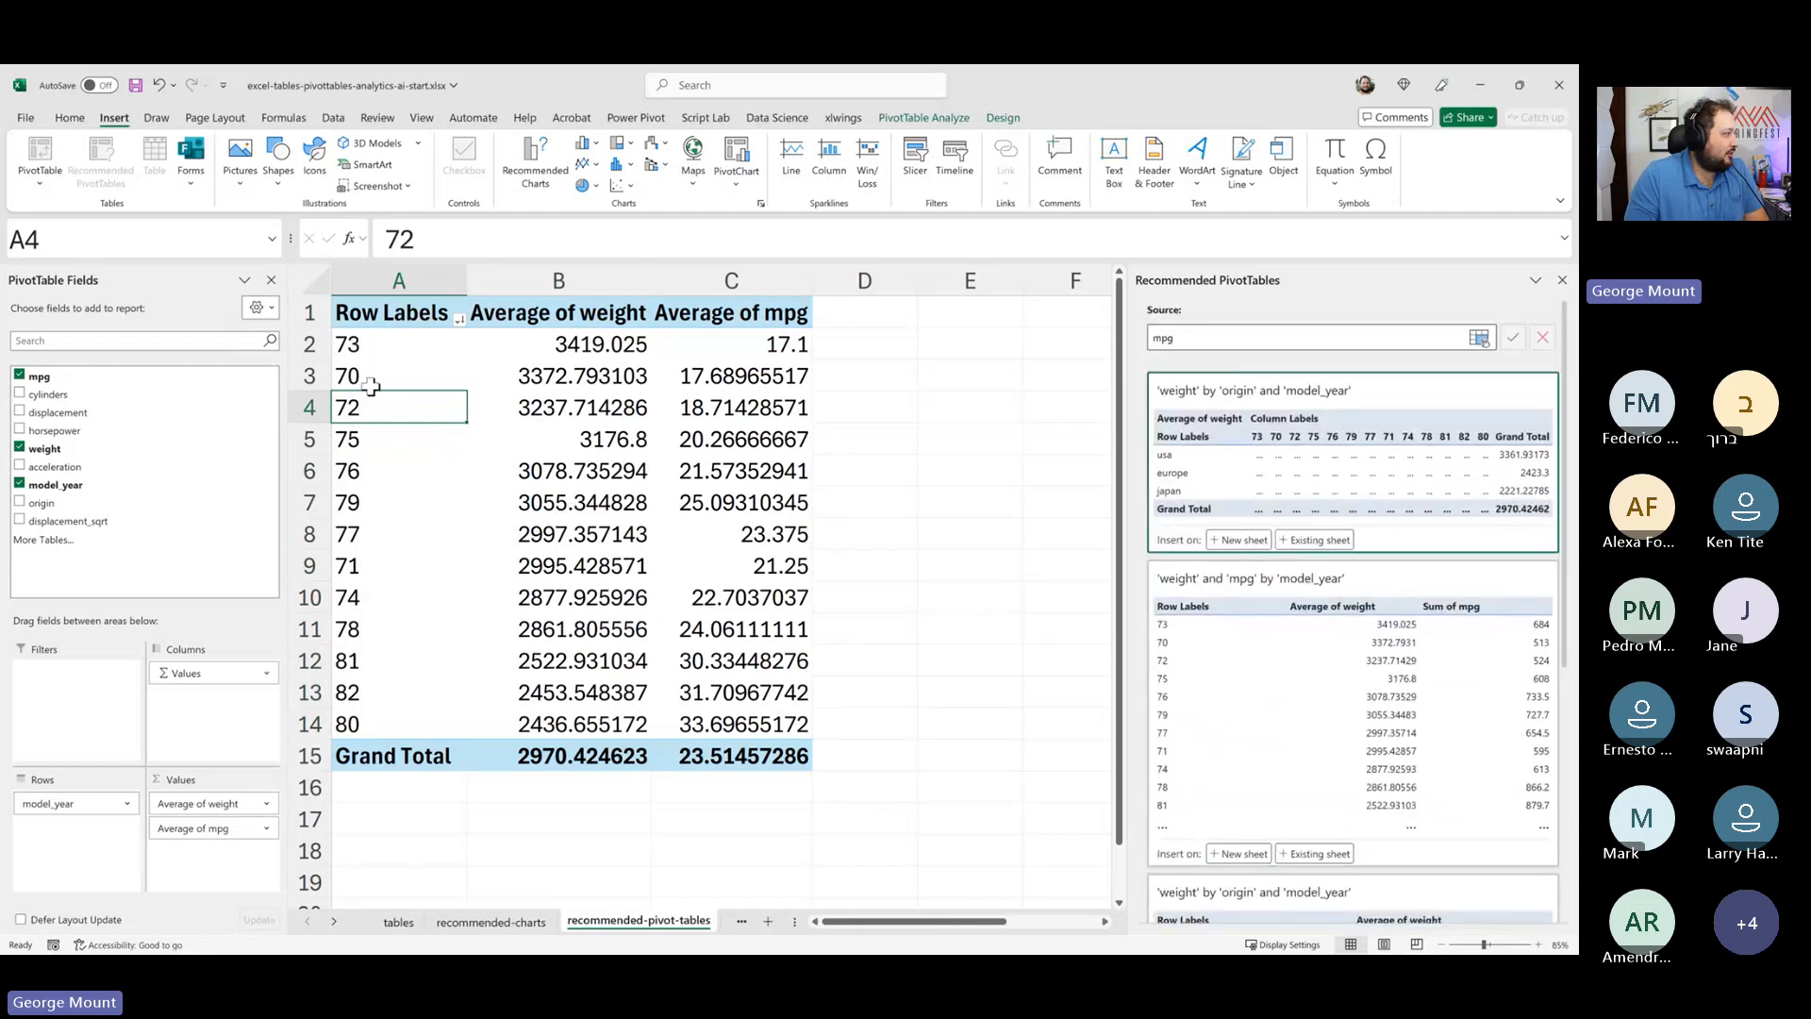
pyautogui.click(388, 351)
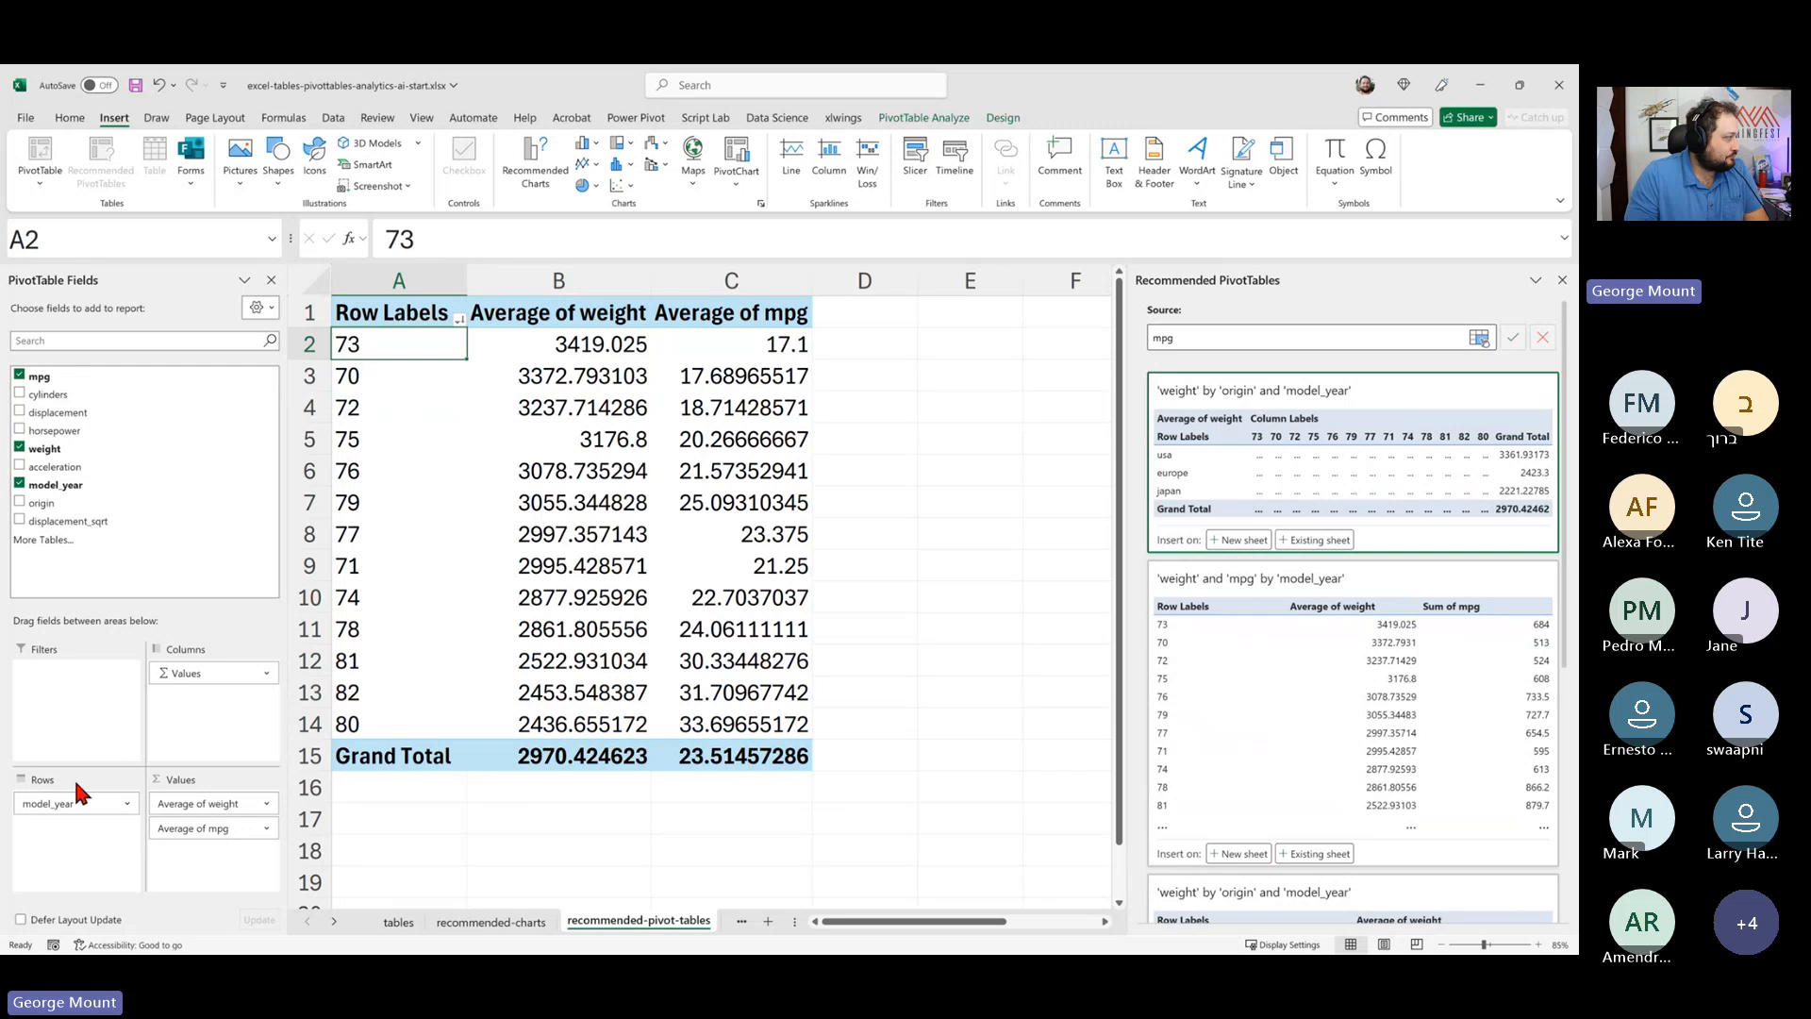
# - Move the model_year field from the rows area into the values area
pyautogui.moveTo(62, 802); pyautogui.dragTo(242, 851)
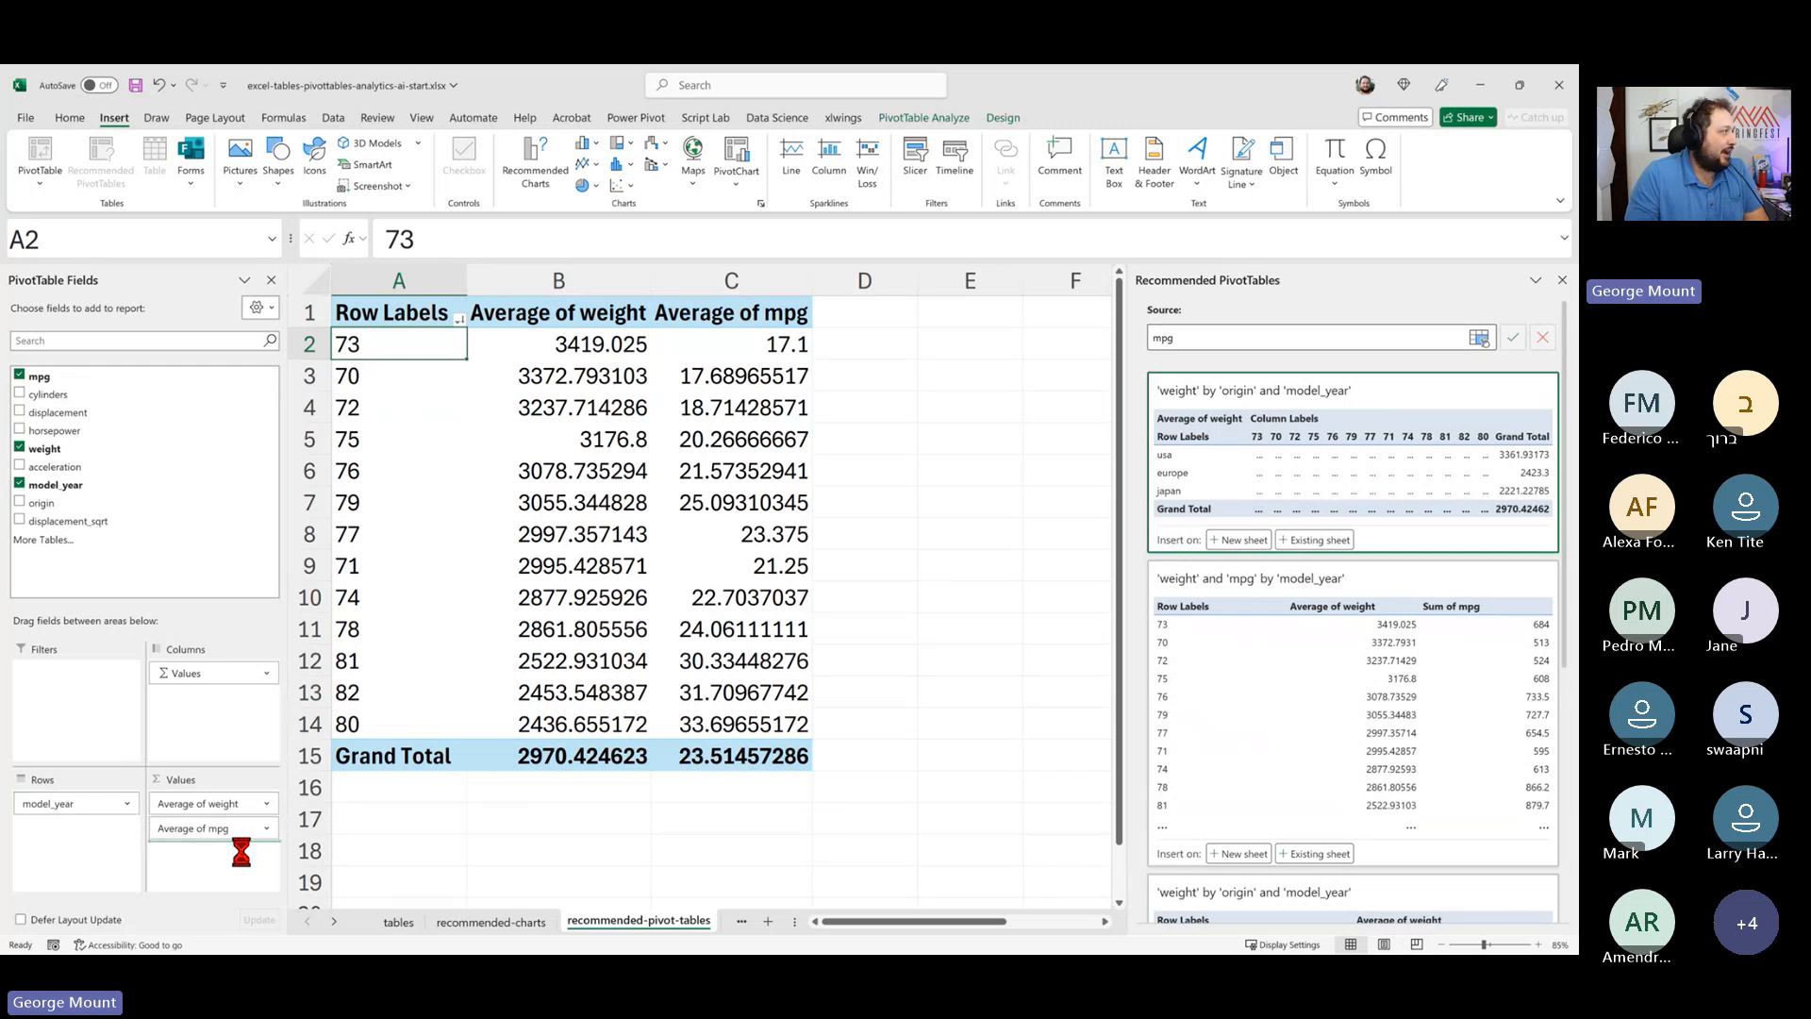
pyautogui.click(809, 349)
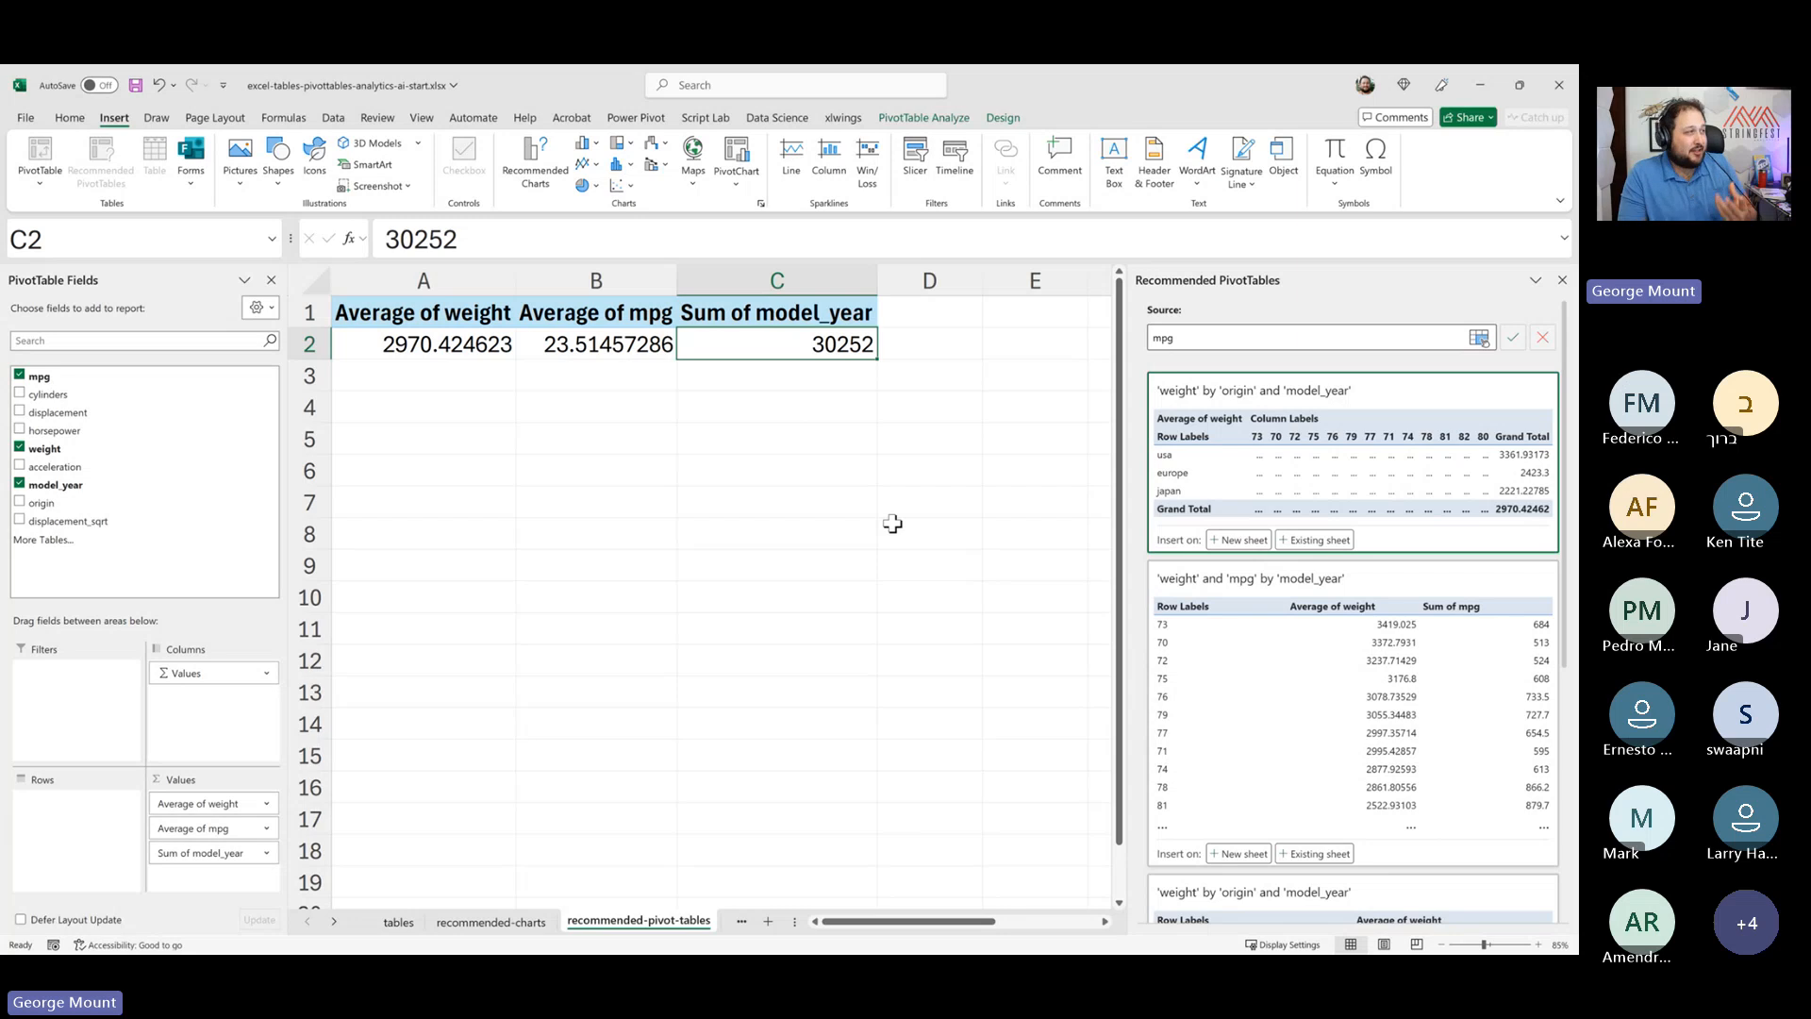
pyautogui.click(804, 316)
# - Summarize the model_year values field by Average
pyautogui.click(201, 858)
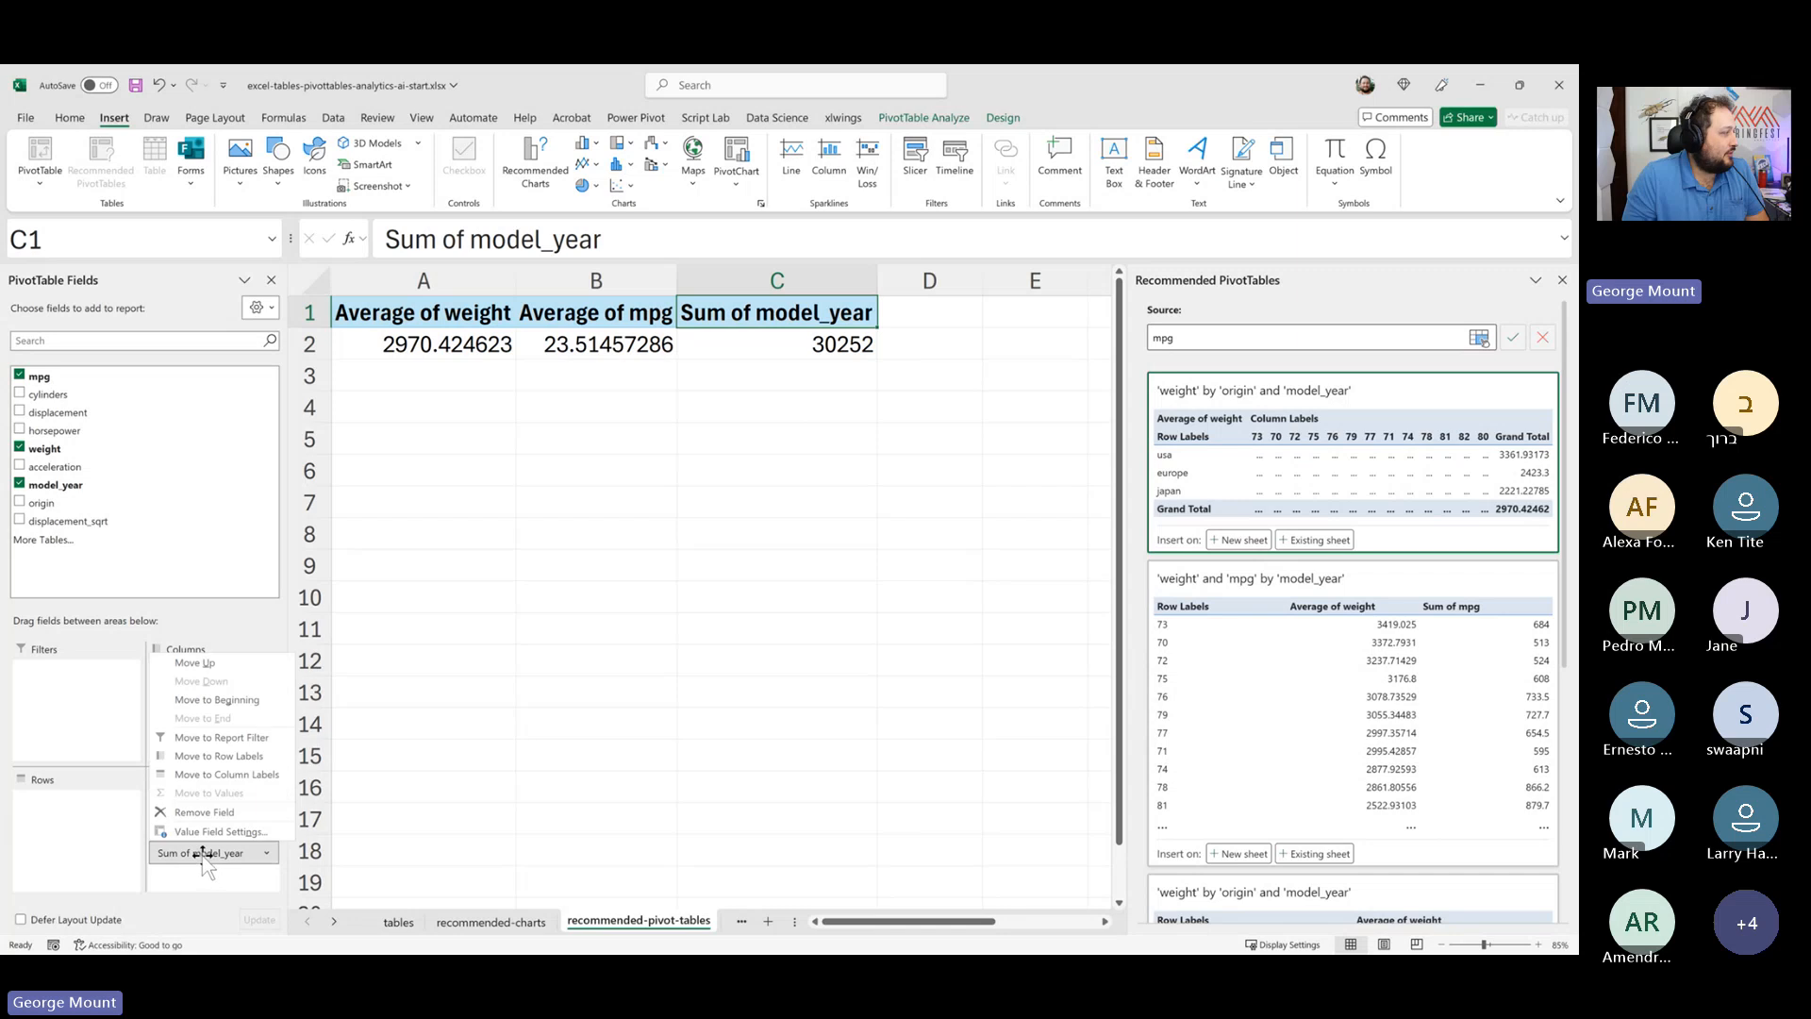
pyautogui.click(203, 834)
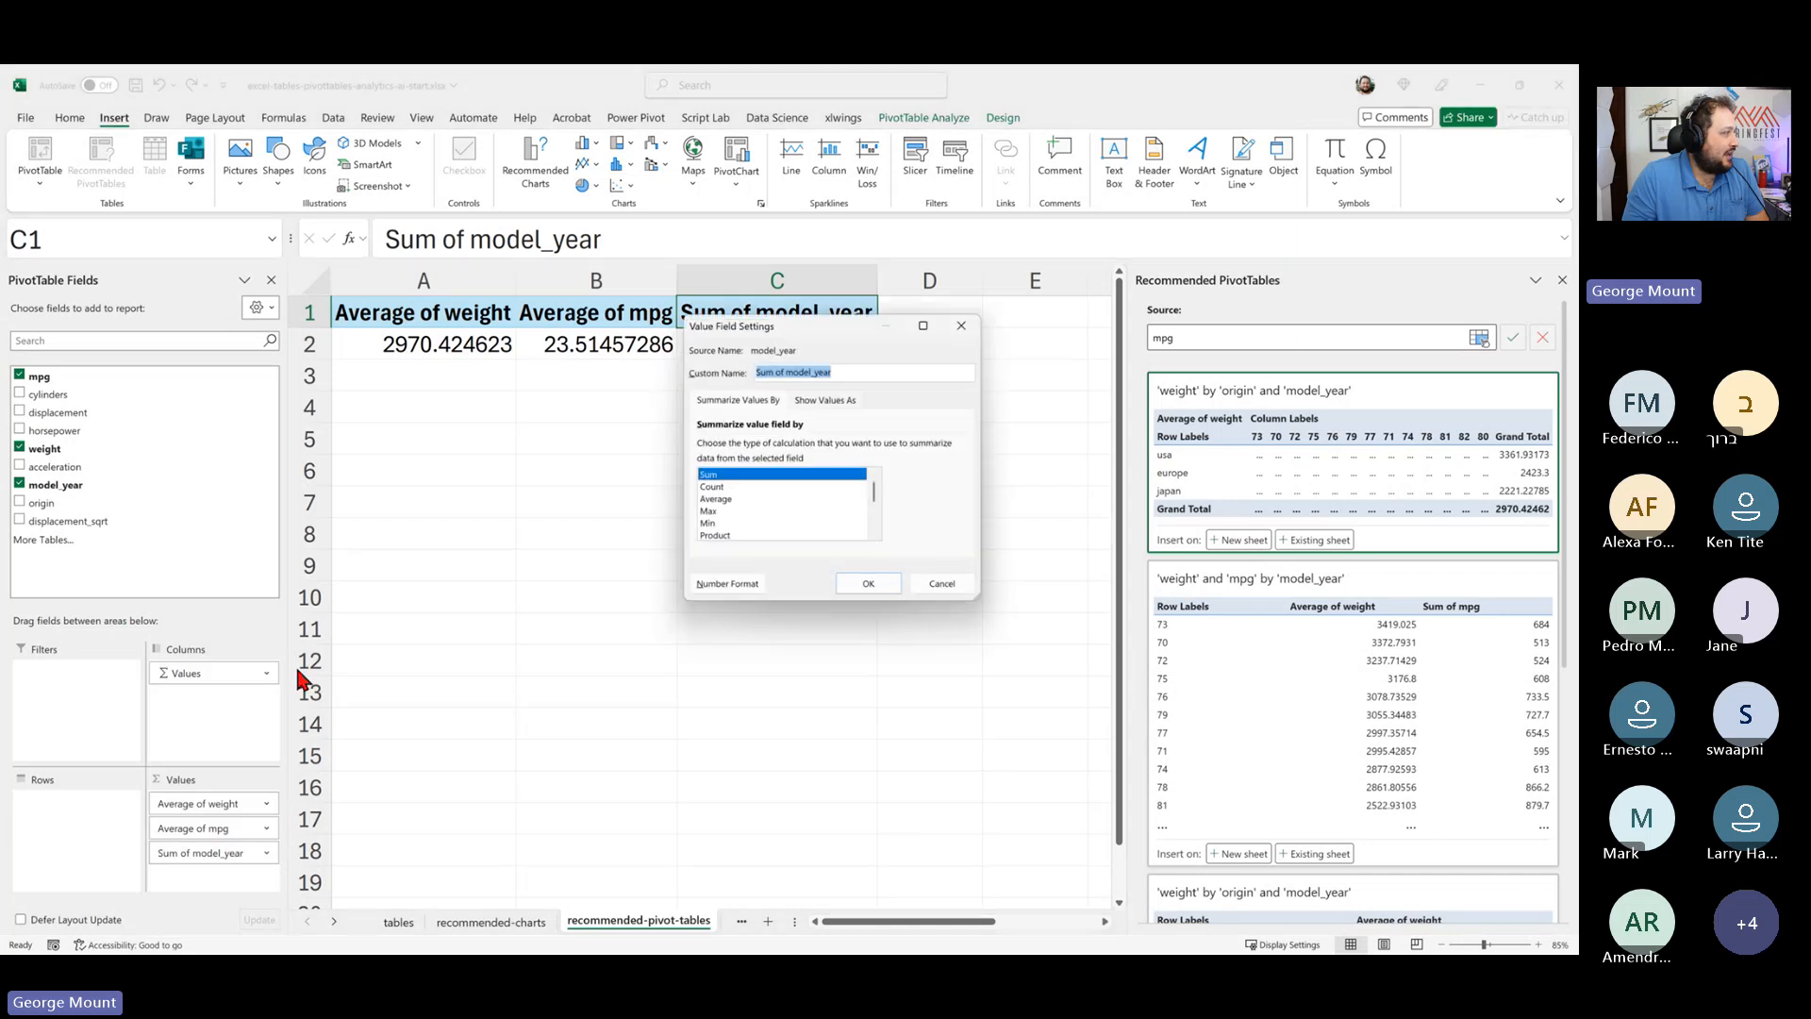
pyautogui.click(721, 499)
pyautogui.press('Return')
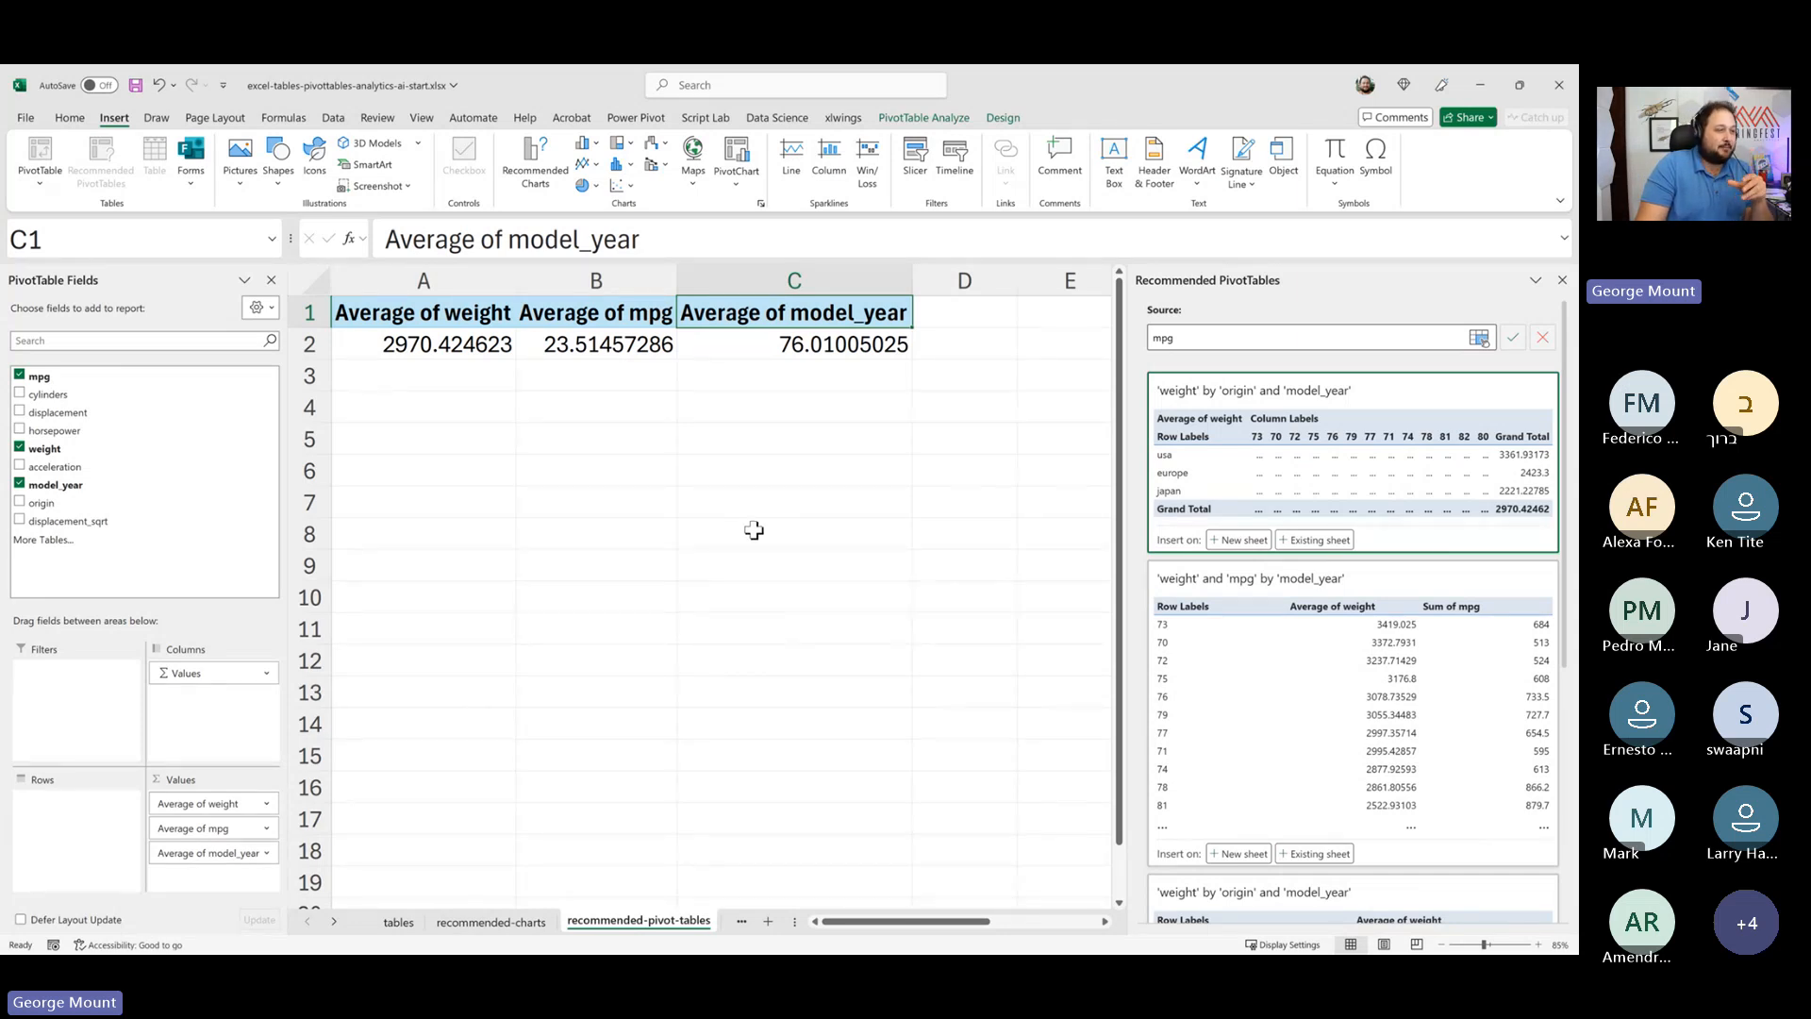
# - Move model_year back from the values area into the rows area
pyautogui.moveTo(240, 852); pyautogui.dragTo(52, 802)
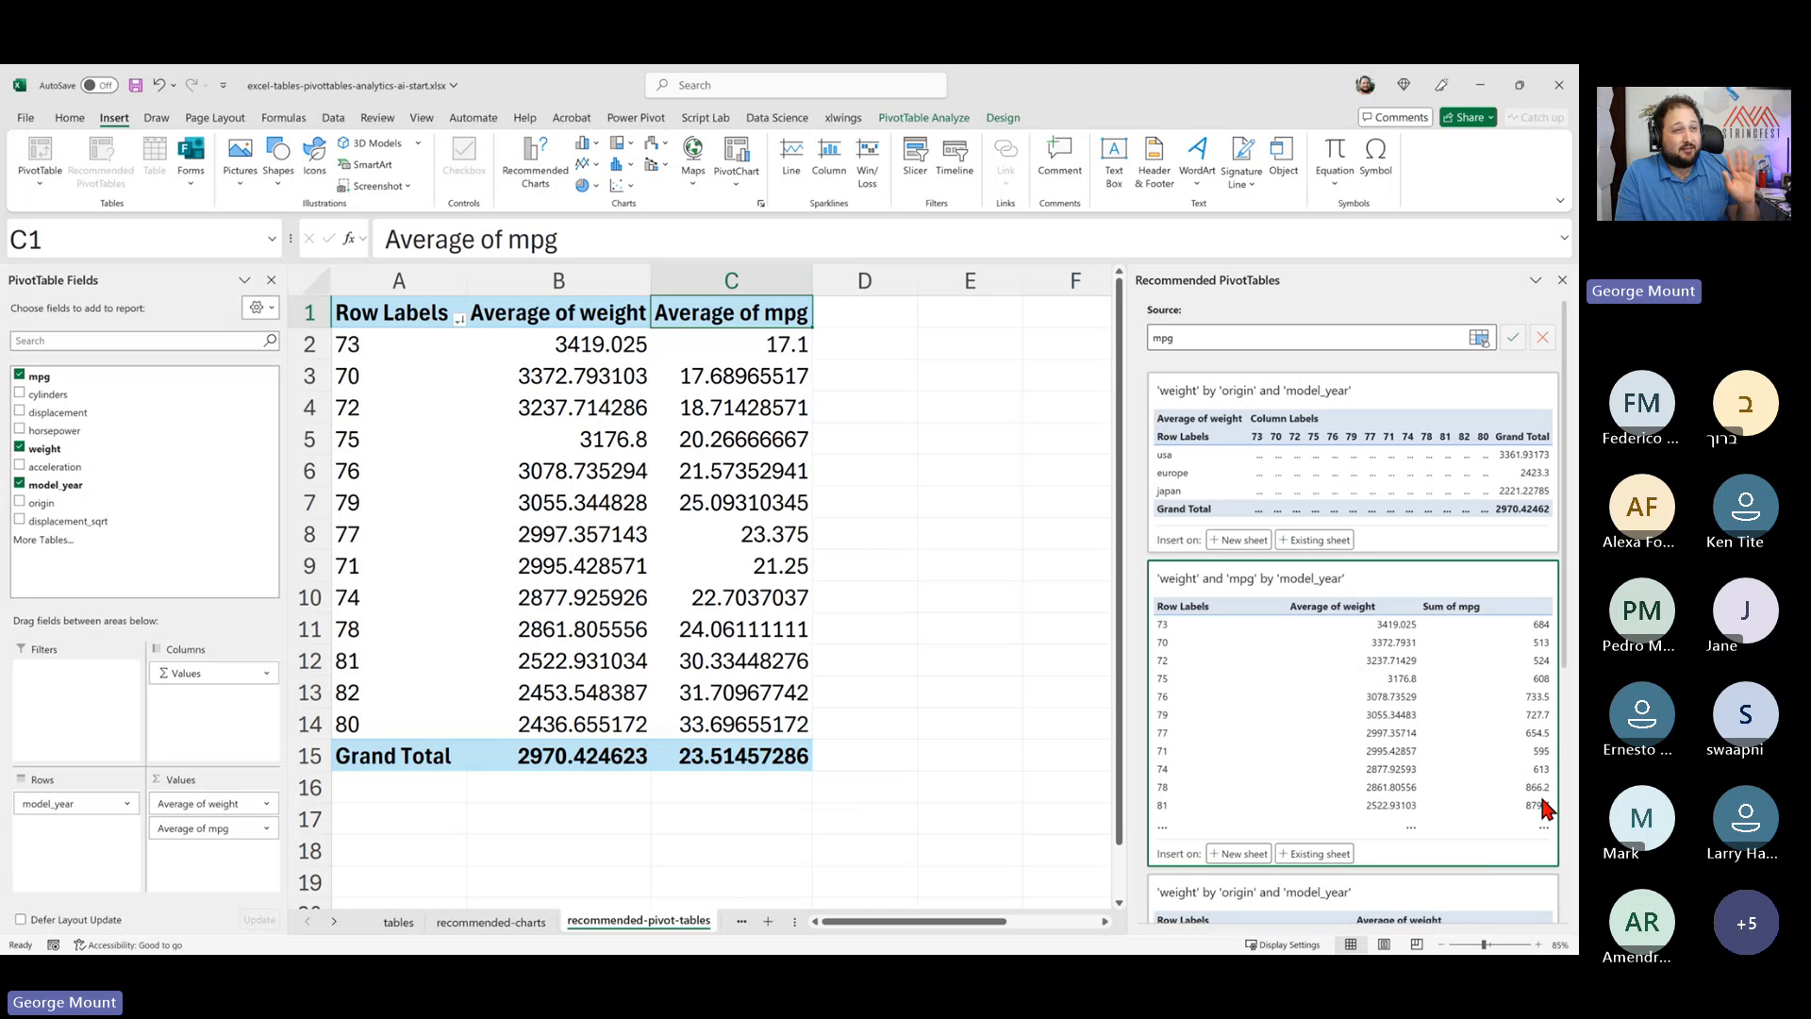
pyautogui.click(844, 762)
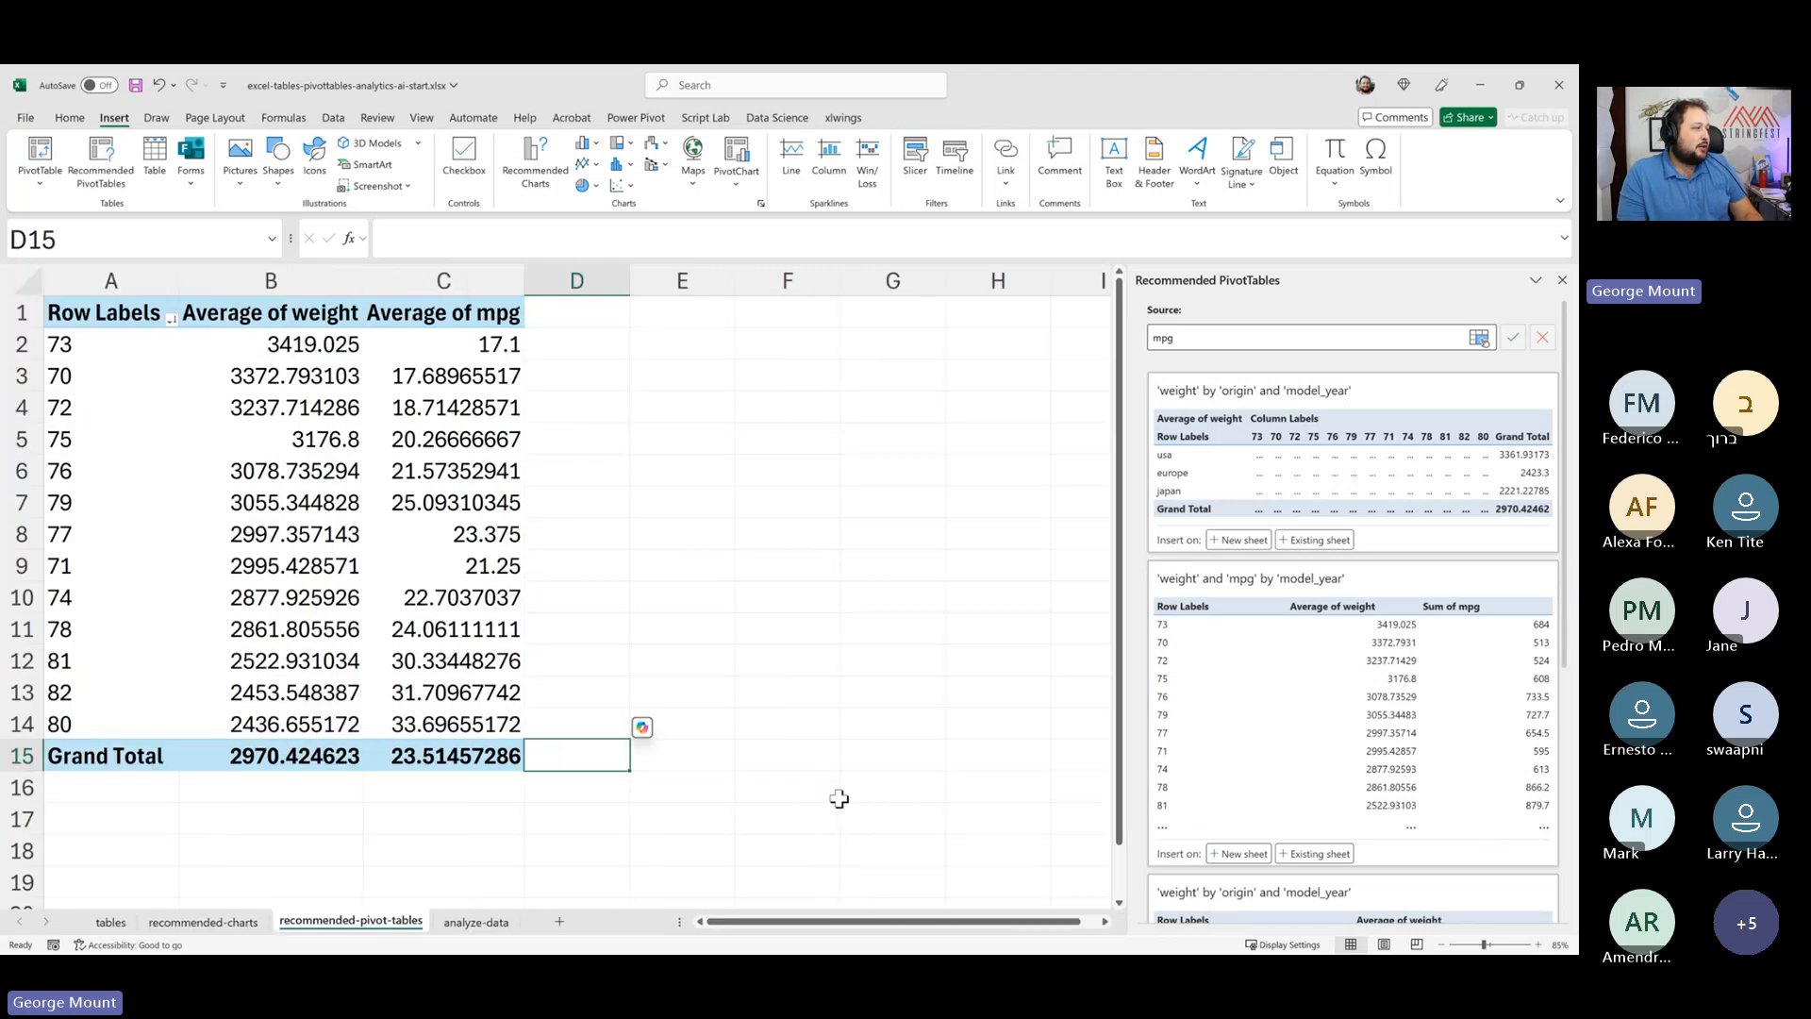
pyautogui.click(472, 566)
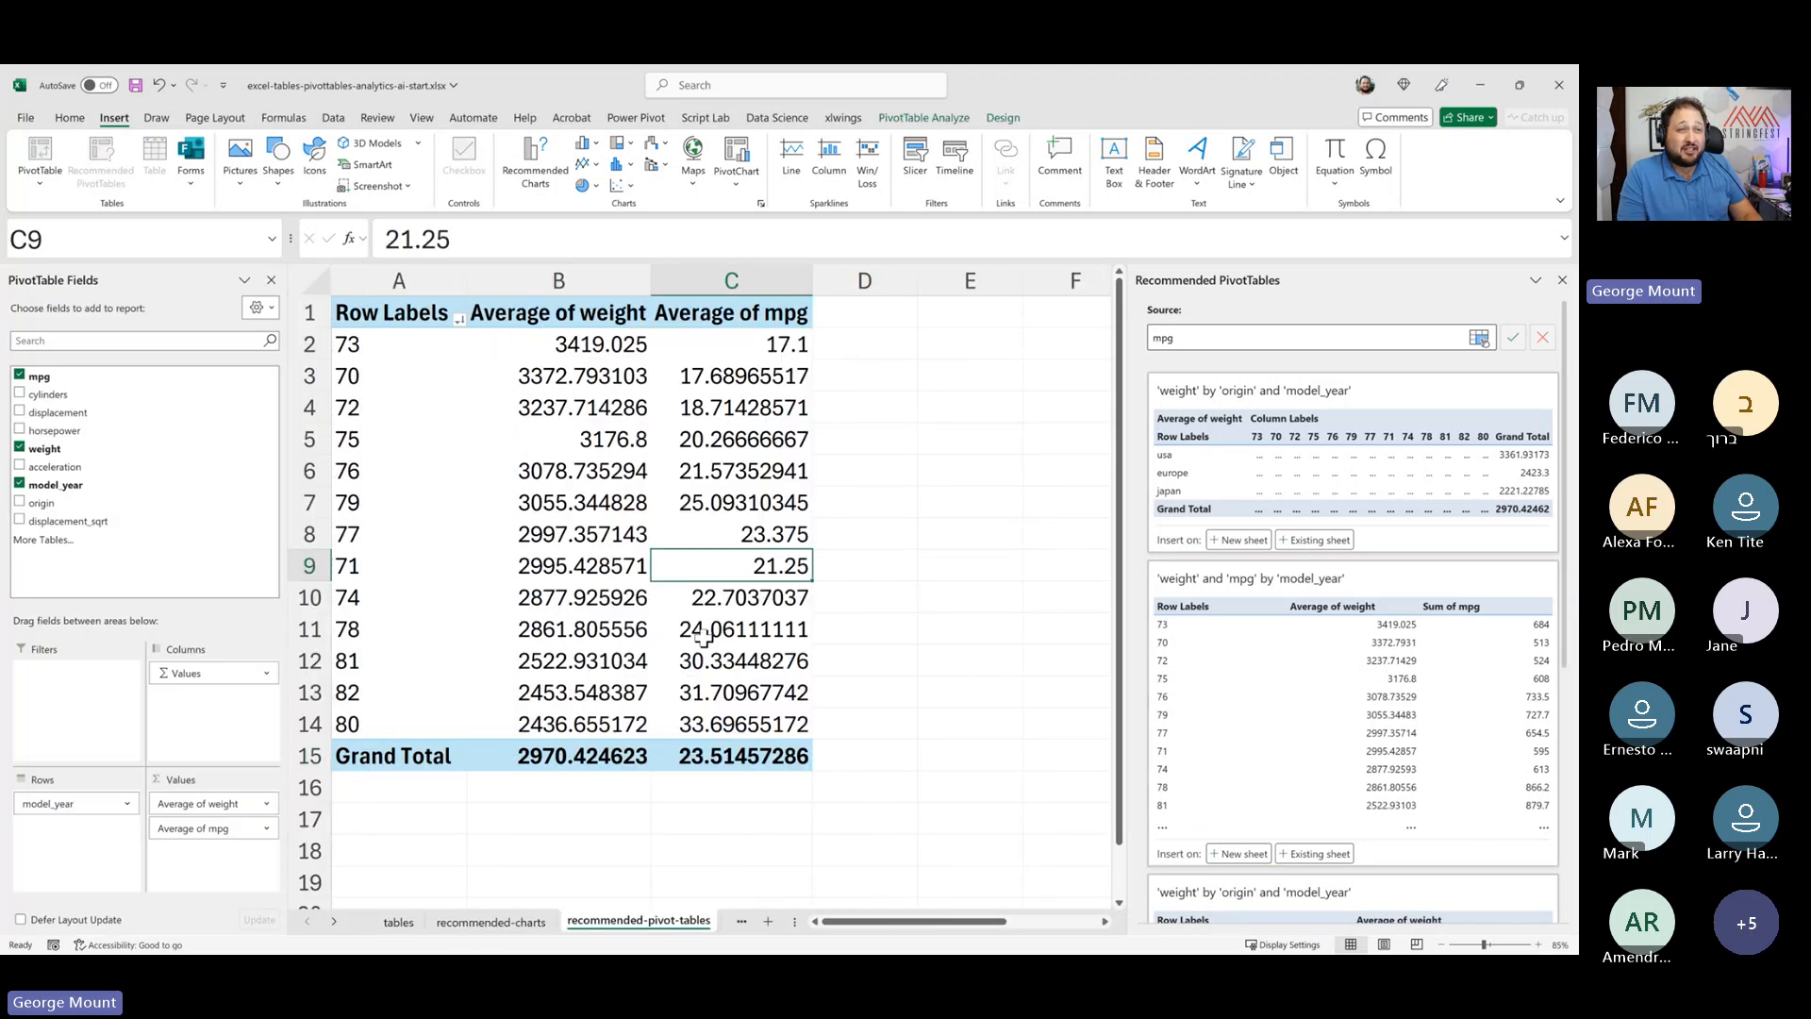
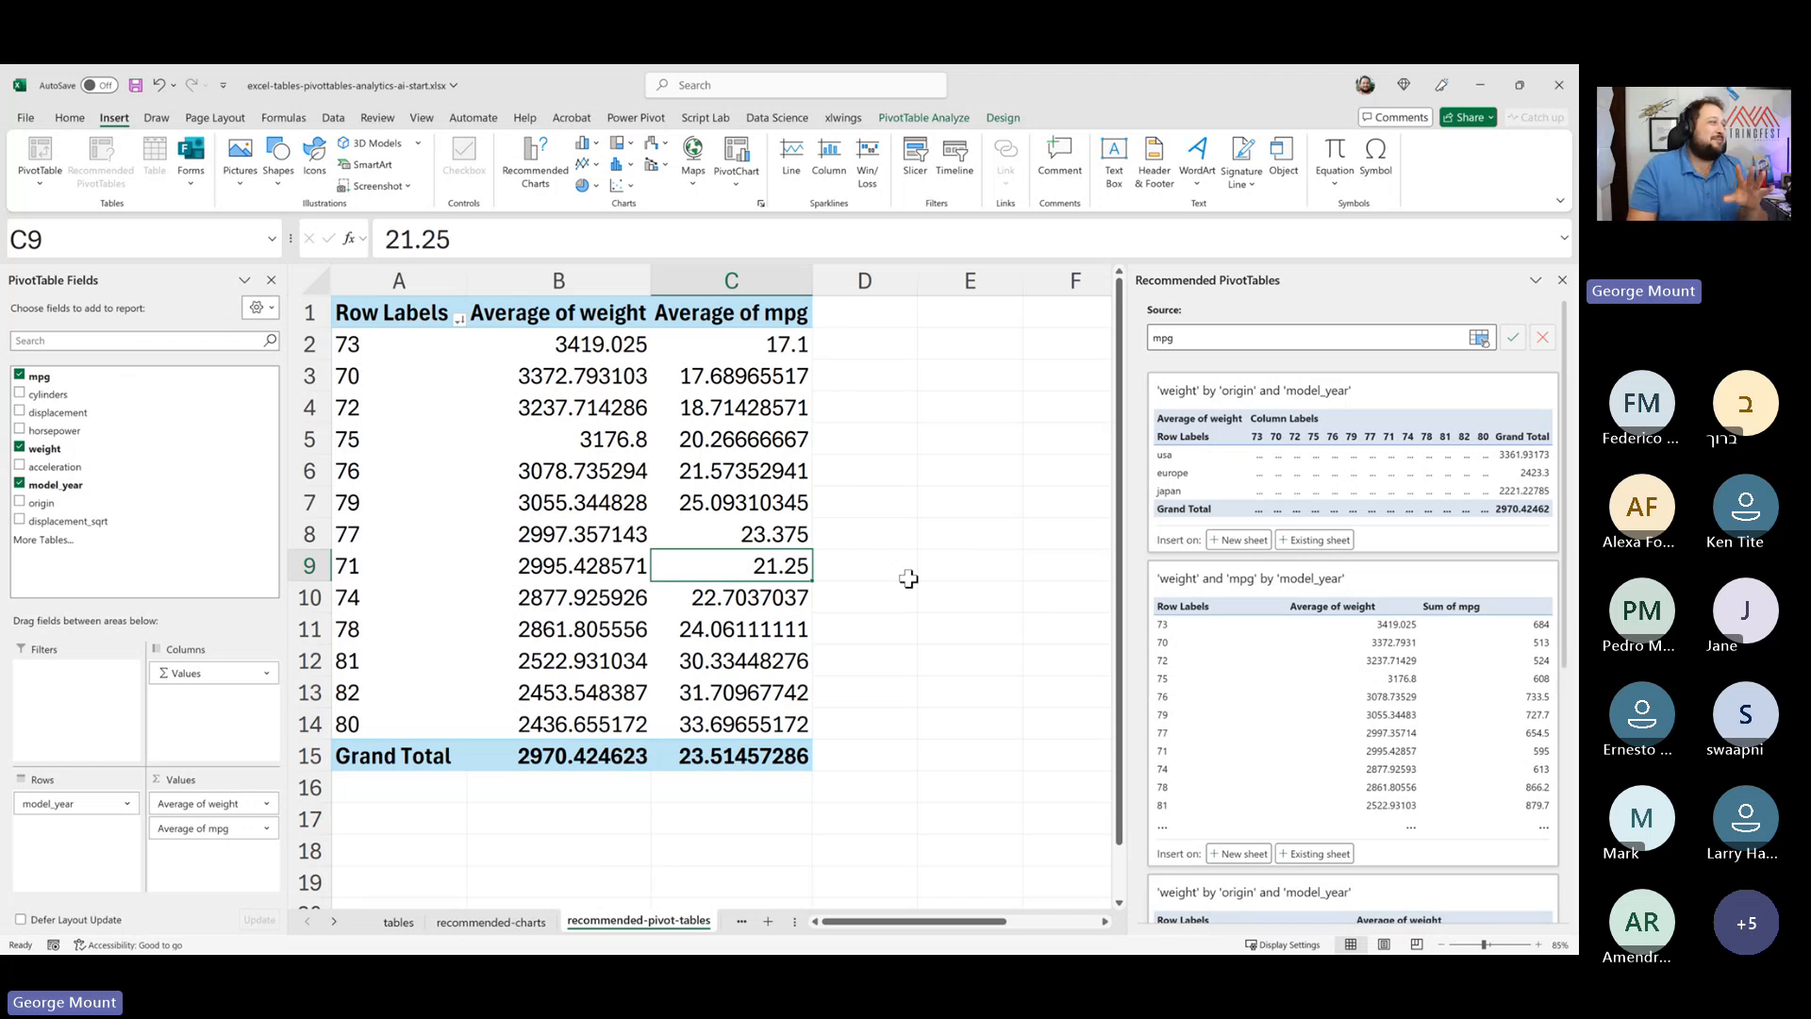
pyautogui.click(830, 465)
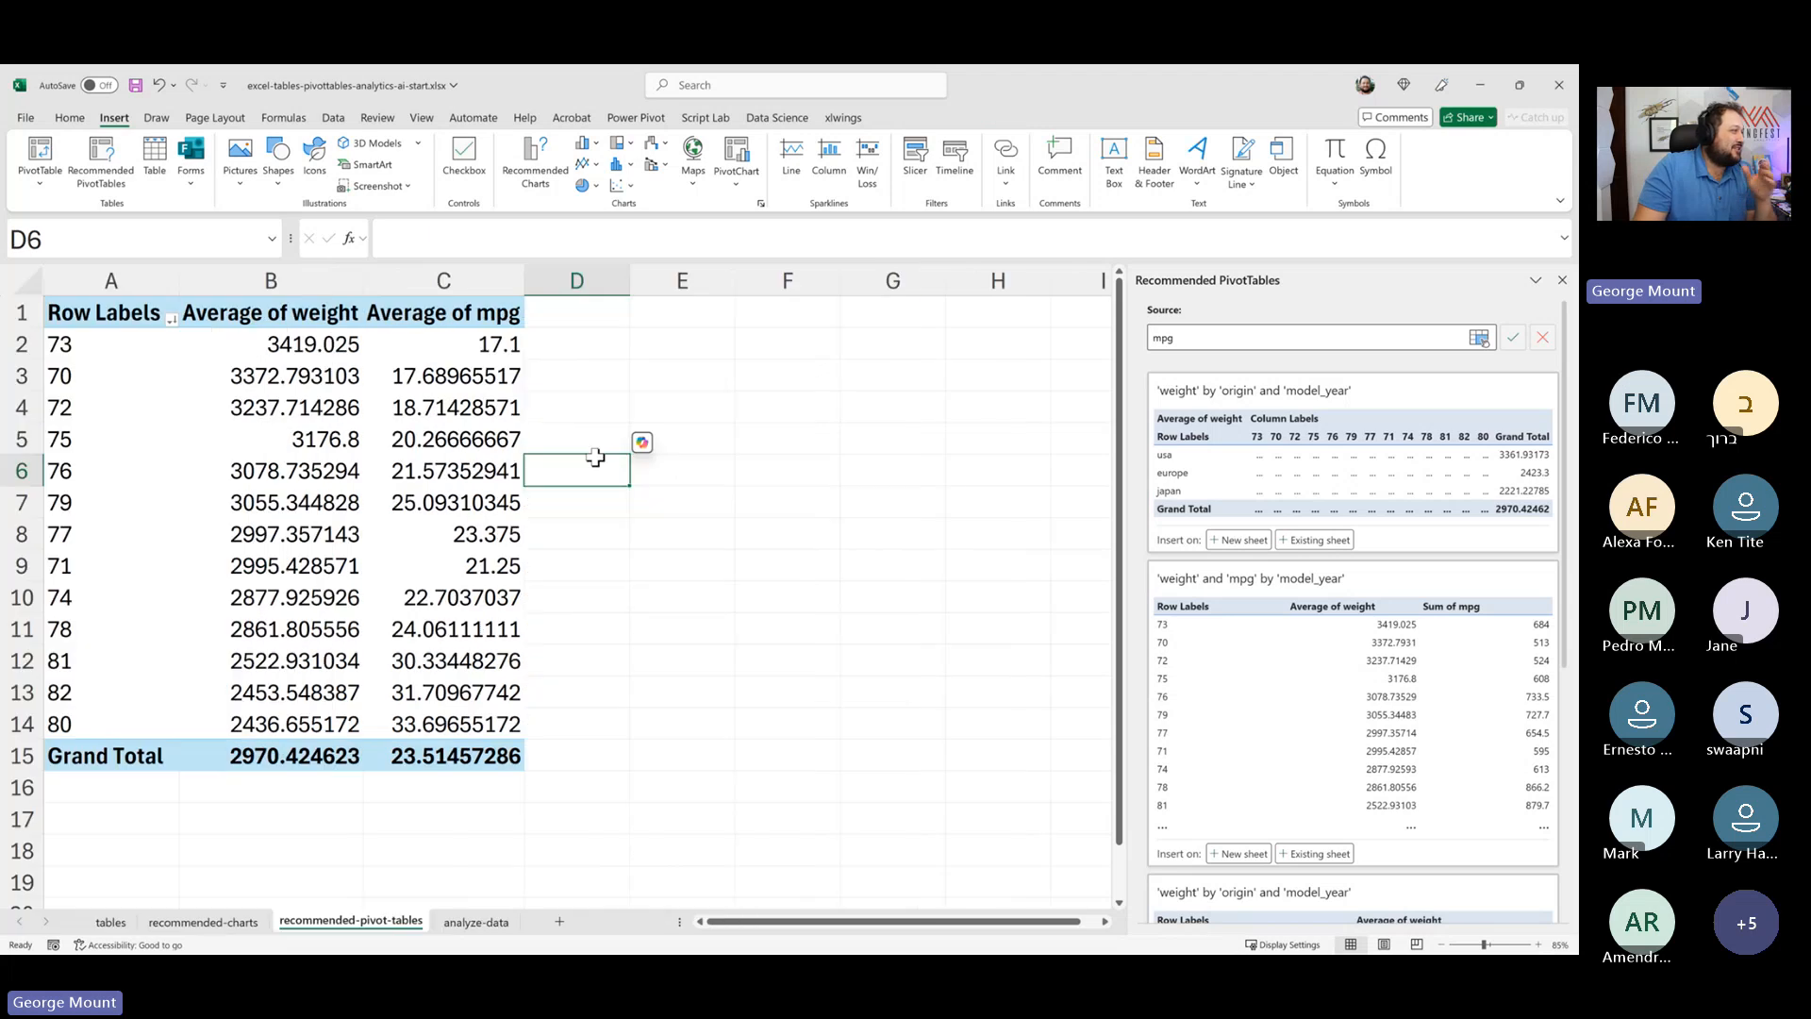
pyautogui.click(436, 441)
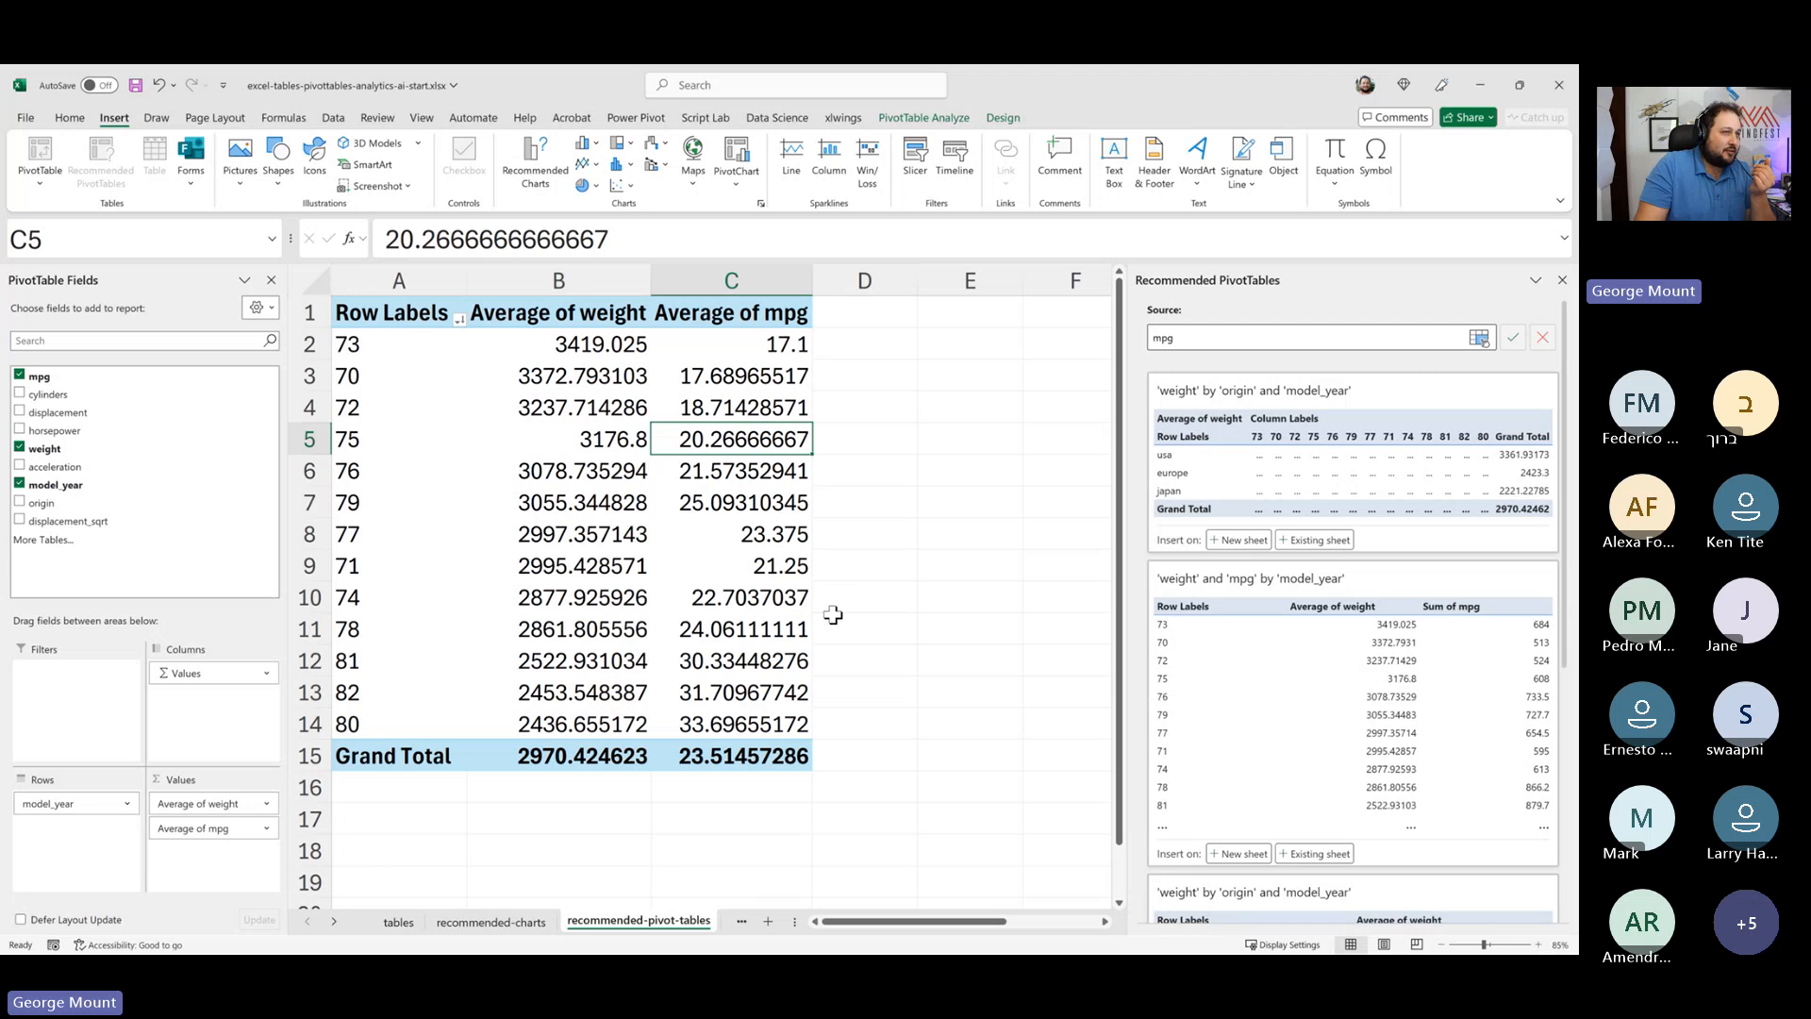
# - Open the analyze-data sheet, zoom in on its data, return to cell A1, and close the Recommended PivotTables pane
pyautogui.click(333, 921)
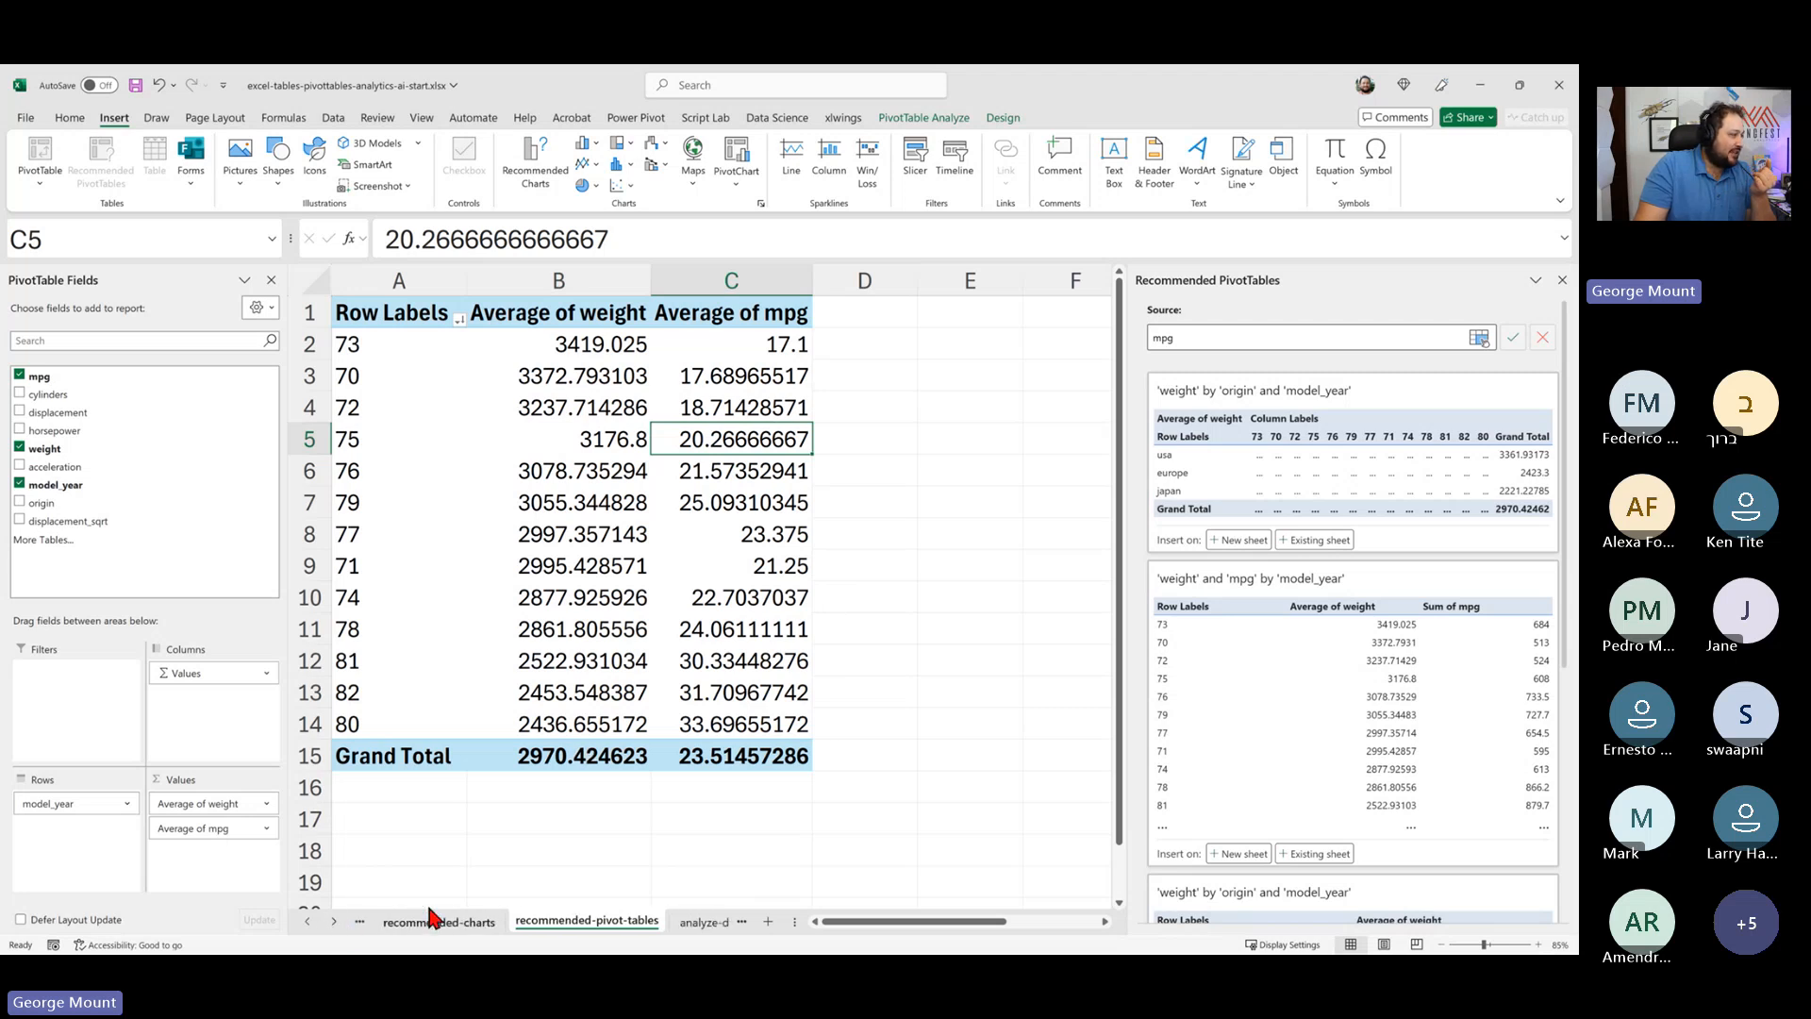
pyautogui.click(694, 922)
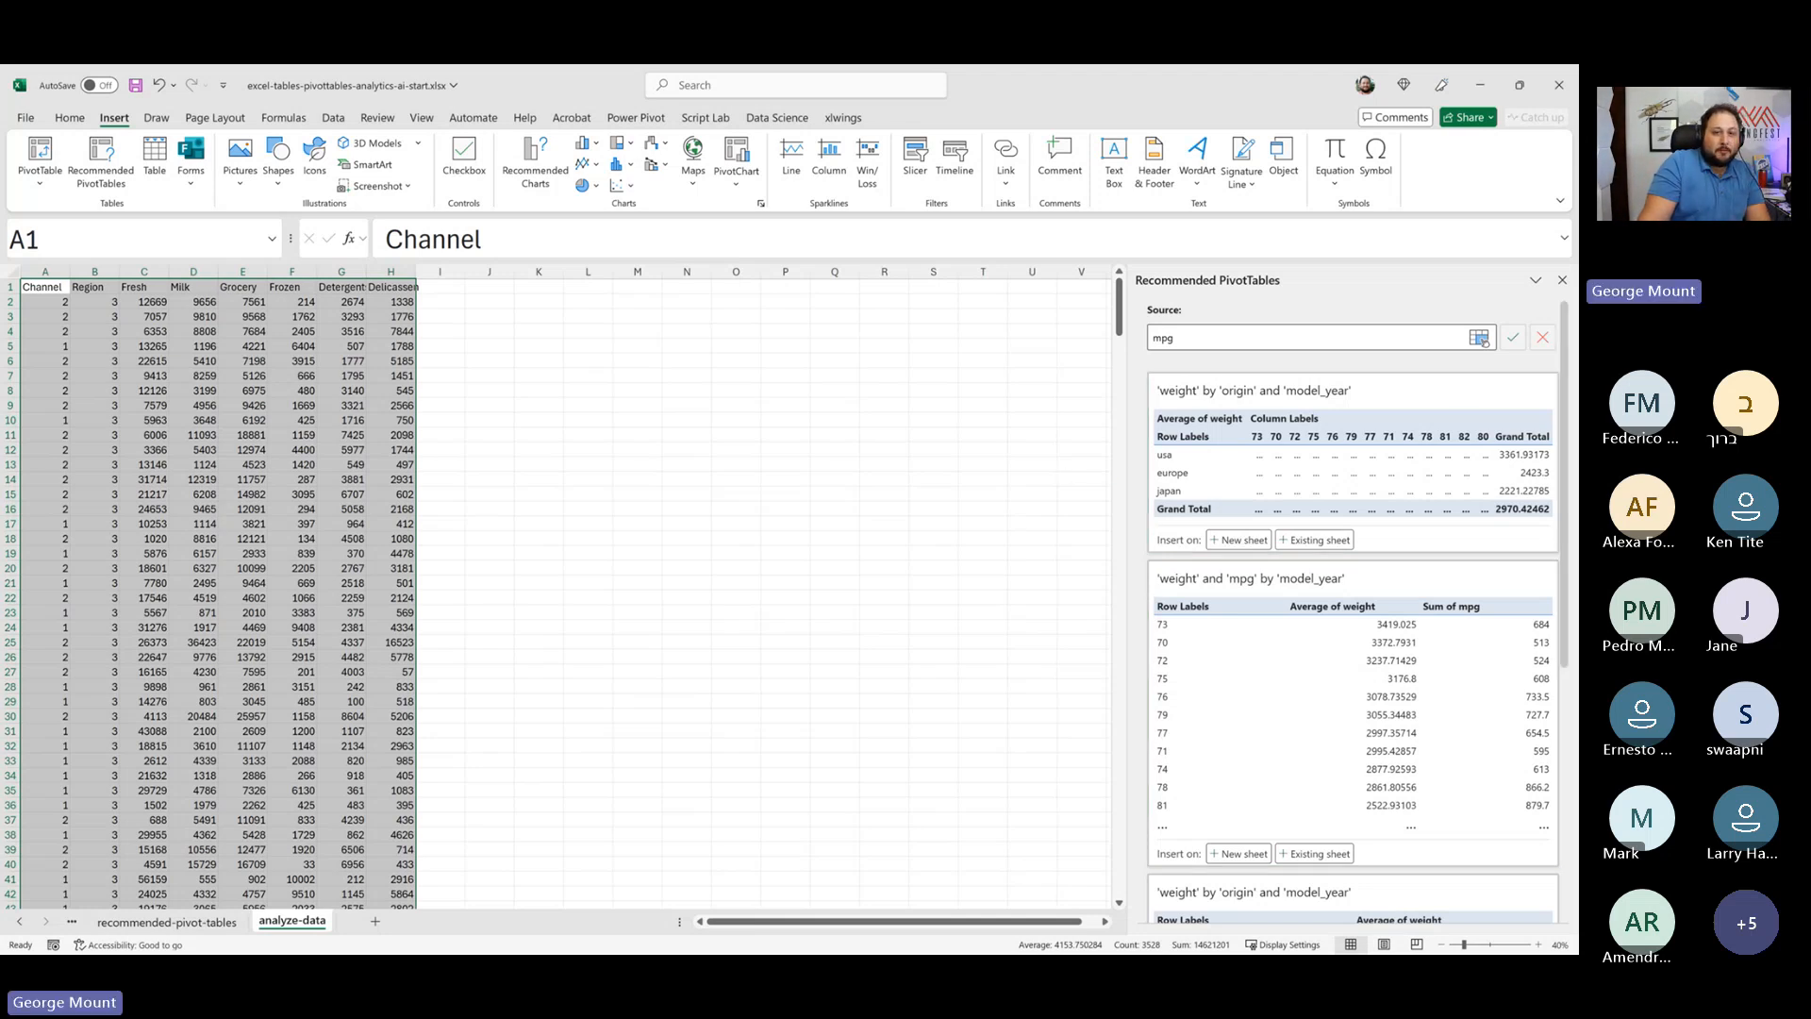
pyautogui.hotkey('ctrl', 'q')
pyautogui.click(717, 550)
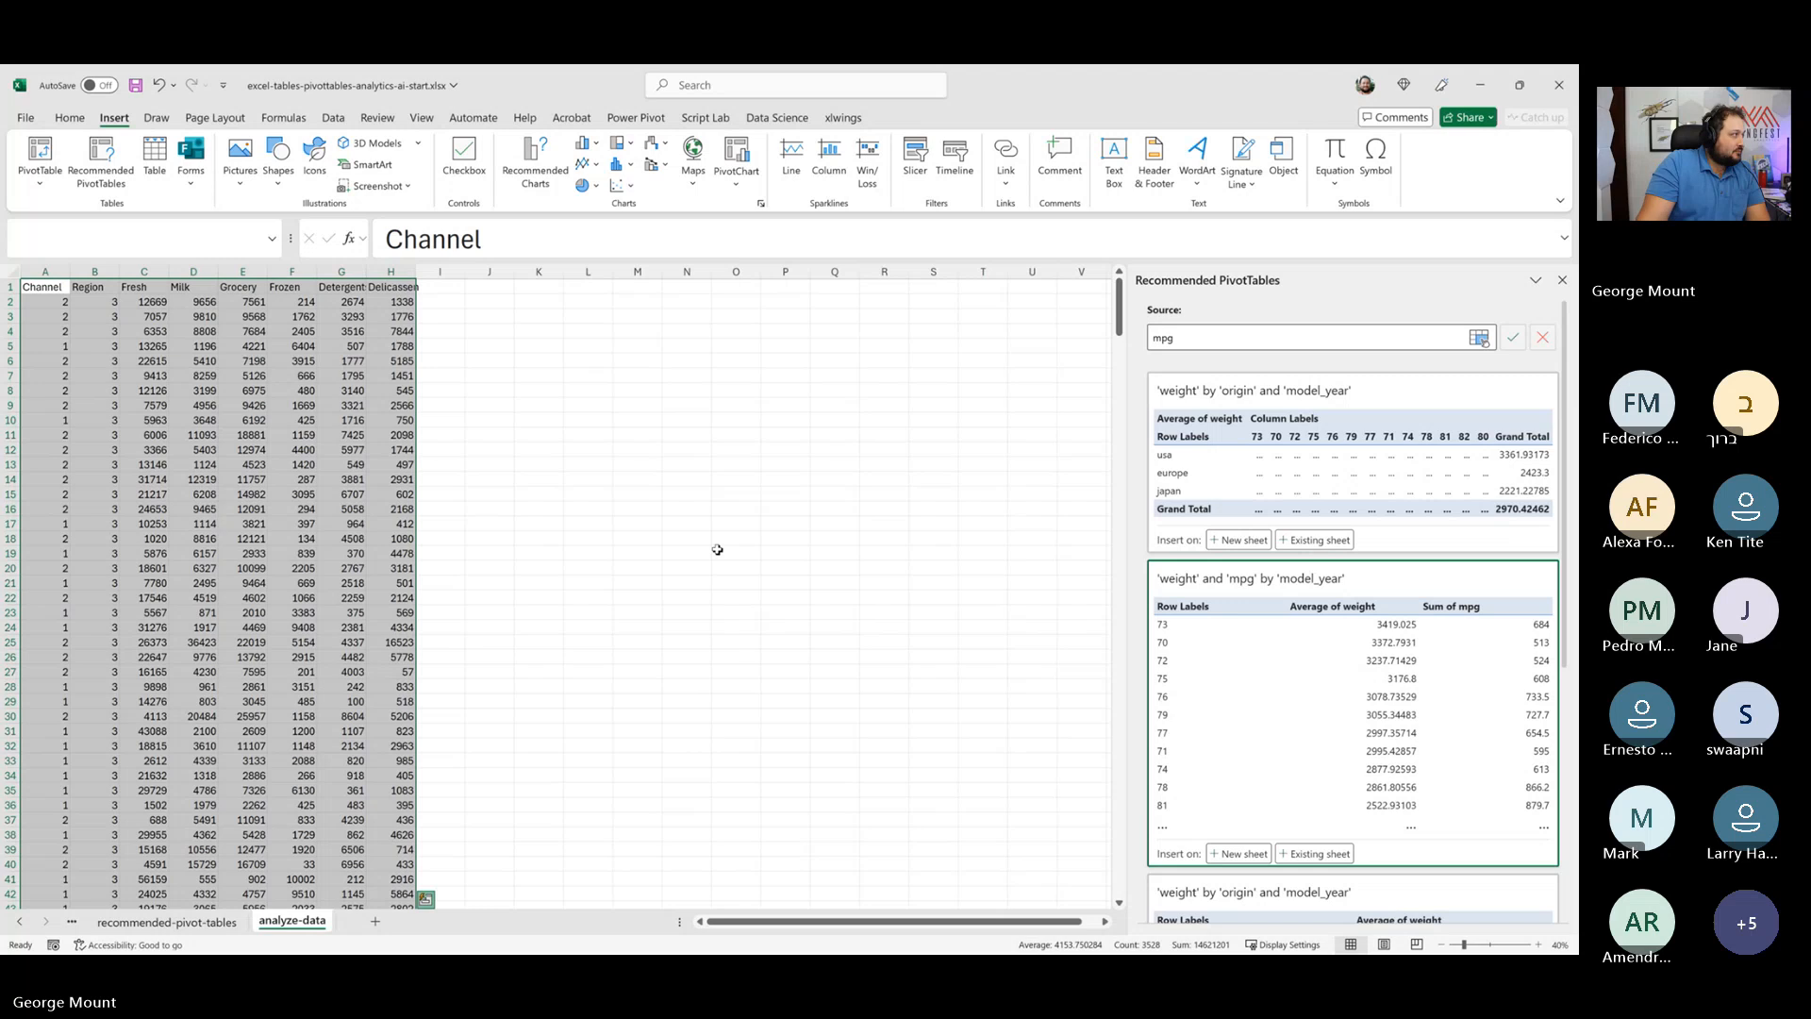
pyautogui.scroll(4, 717, 550)
pyautogui.keyDown('ctrl'); pyautogui.click(785, 468); pyautogui.keyUp('ctrl')
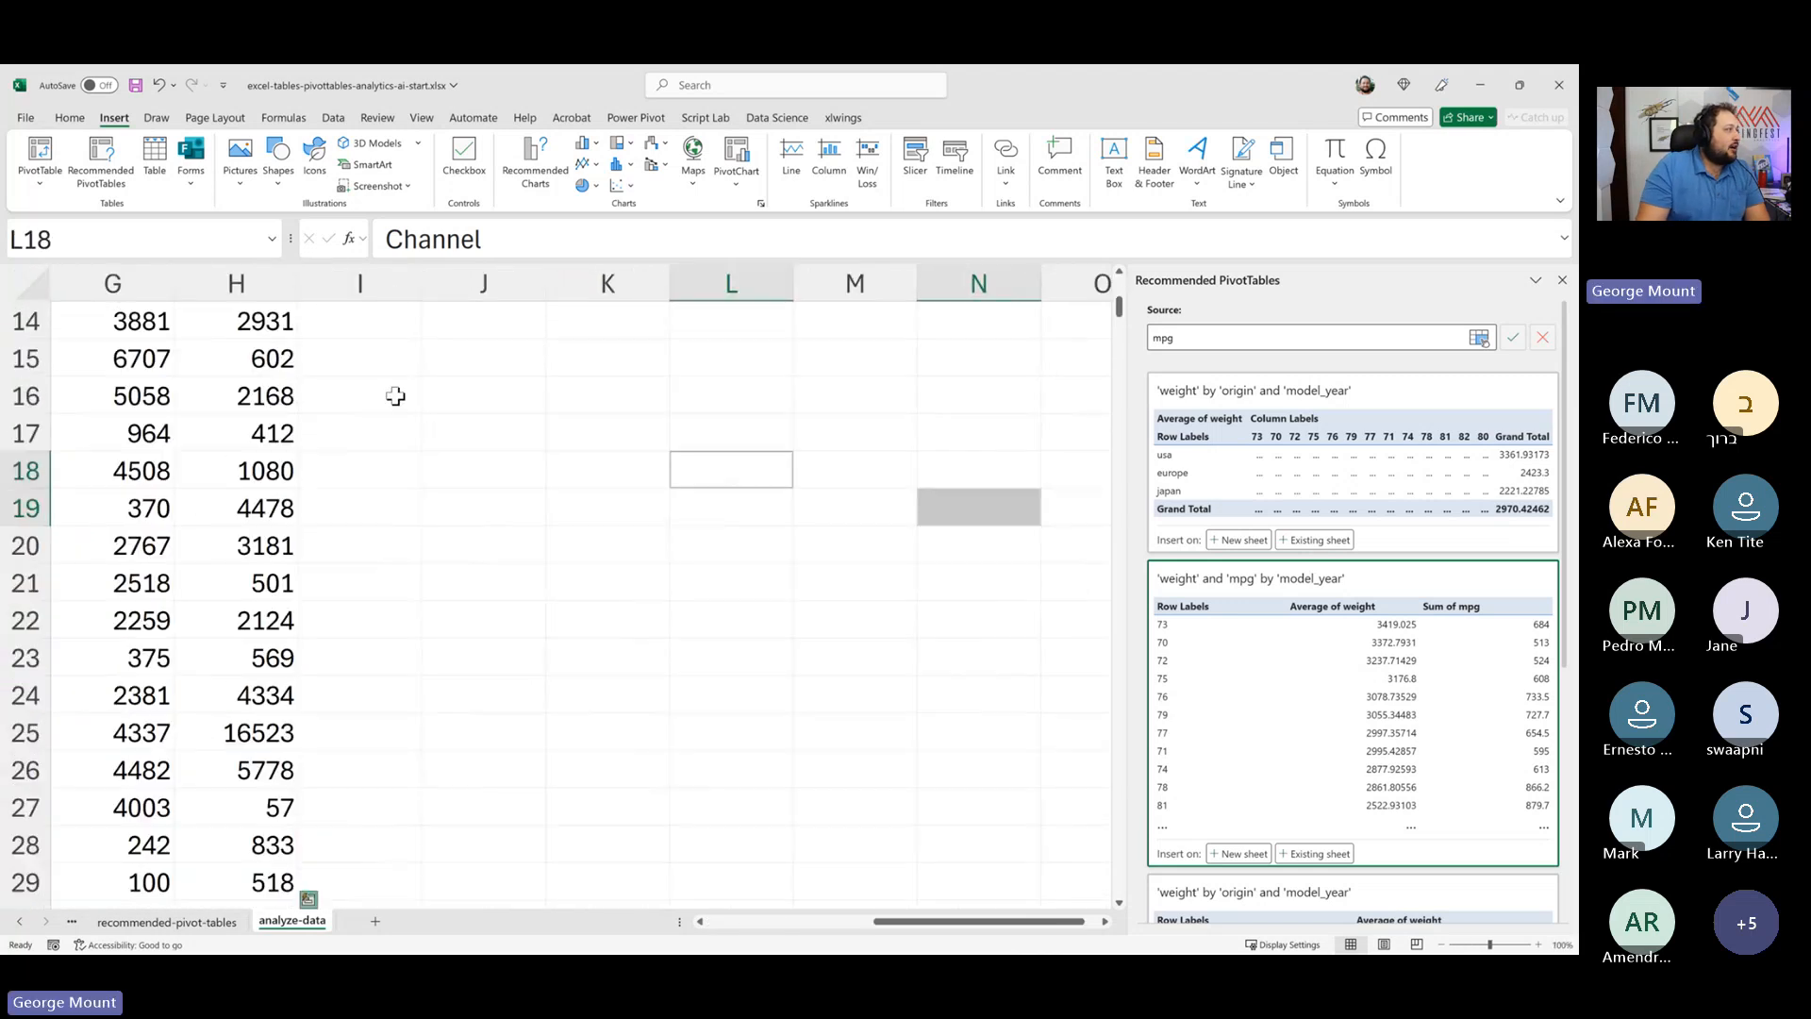
pyautogui.scroll(1, 423, 453)
pyautogui.hotkey('ctrl', 'Home')
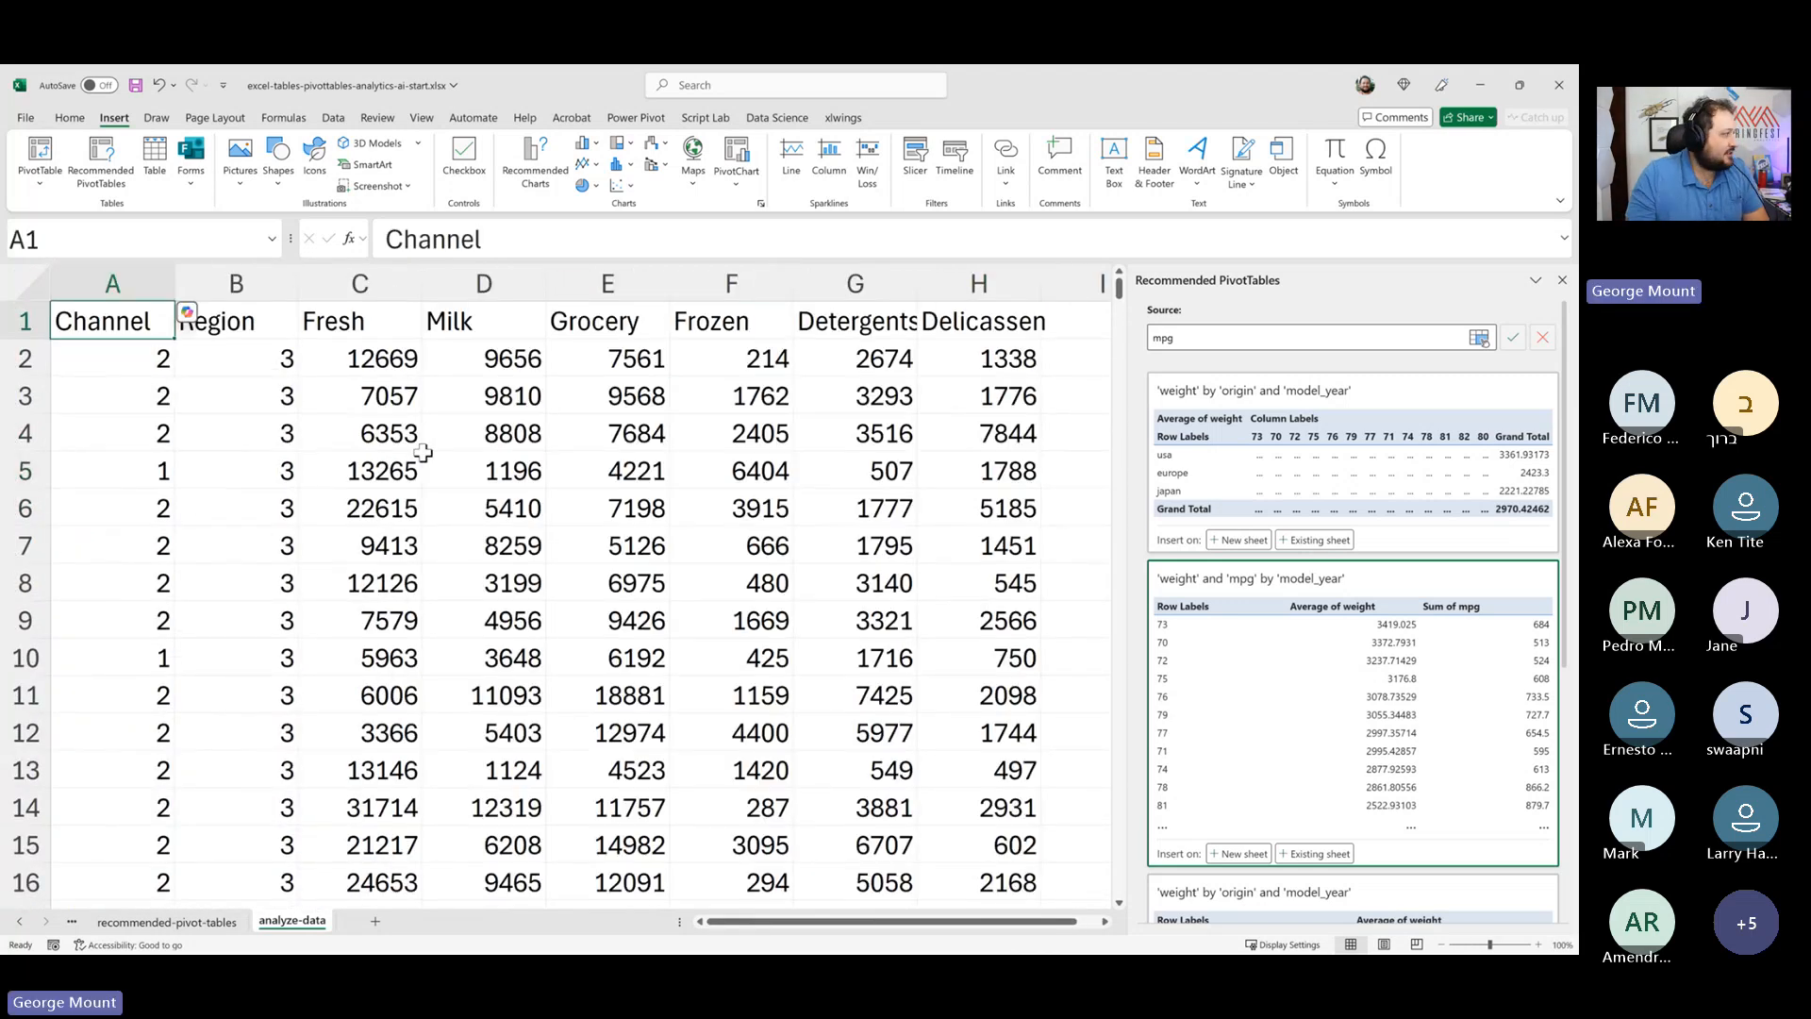
pyautogui.click(1563, 280)
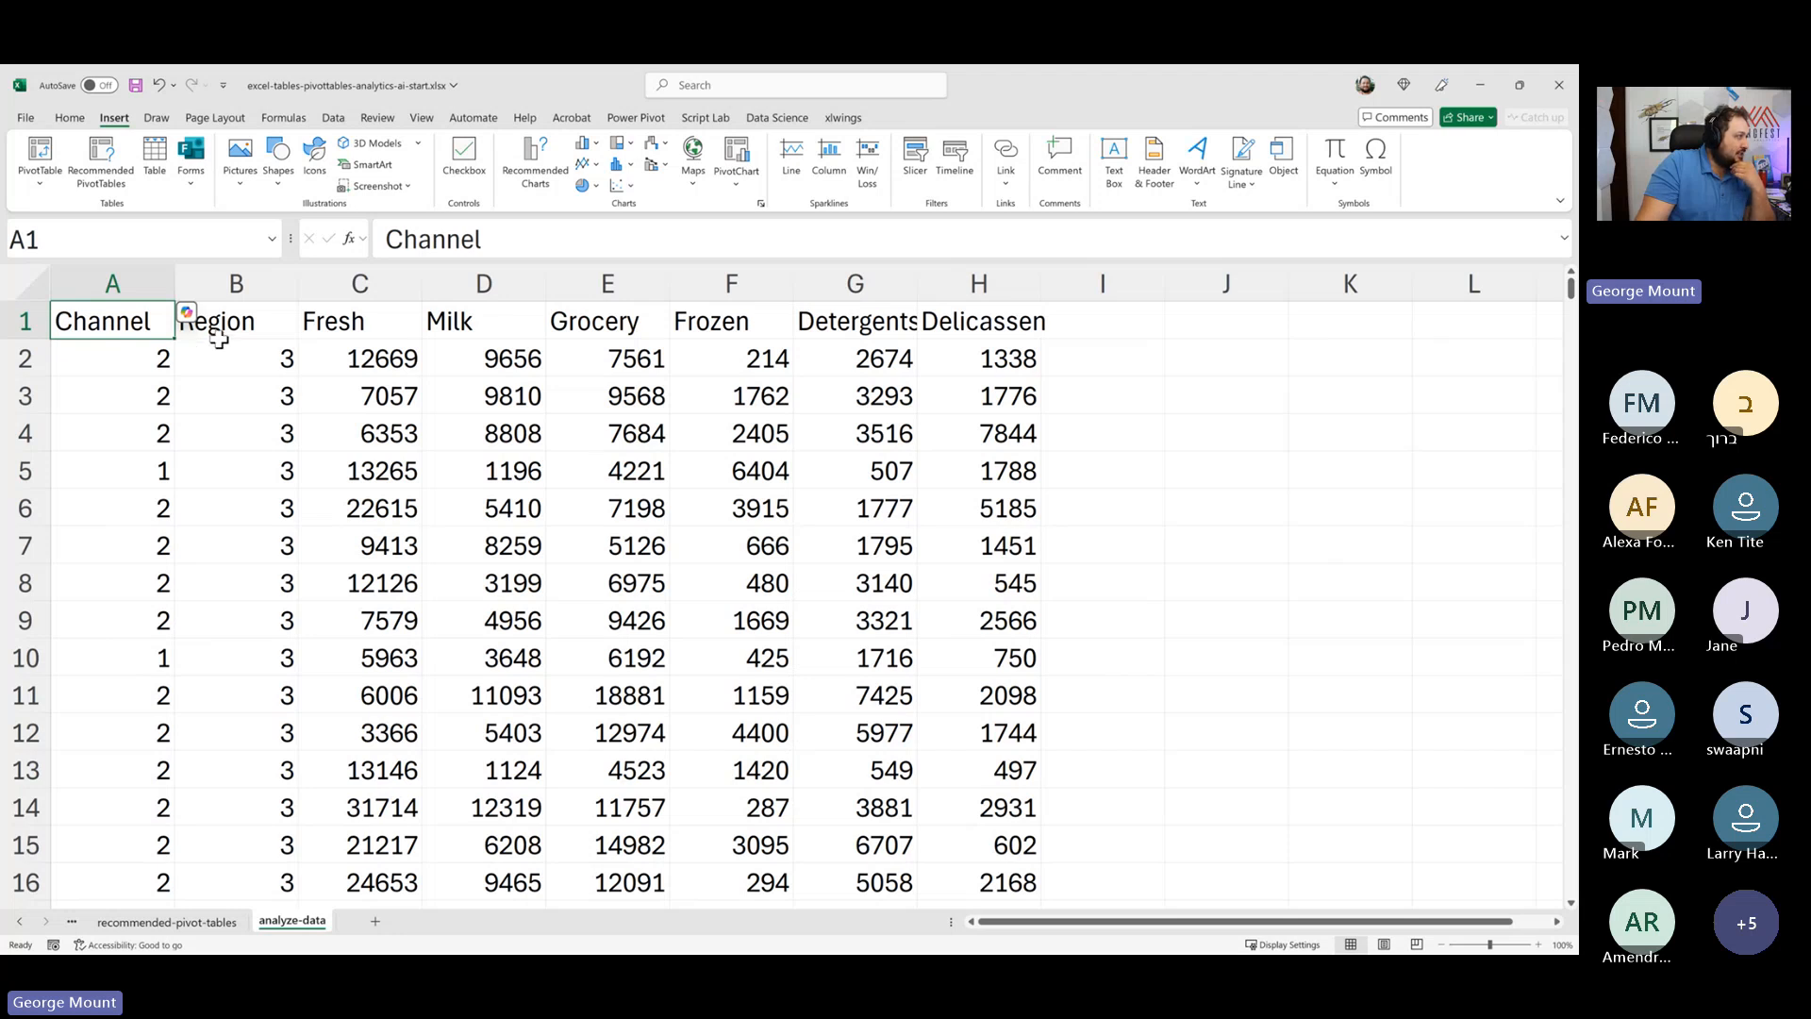
# - Format the wholesale customer data range as an Excel table with headers
pyautogui.moveTo(227, 345); pyautogui.dragTo(510, 327)
pyautogui.moveTo(385, 324); pyautogui.dragTo(745, 325)
pyautogui.click(859, 433)
pyautogui.moveTo(142, 326); pyautogui.dragTo(174, 404)
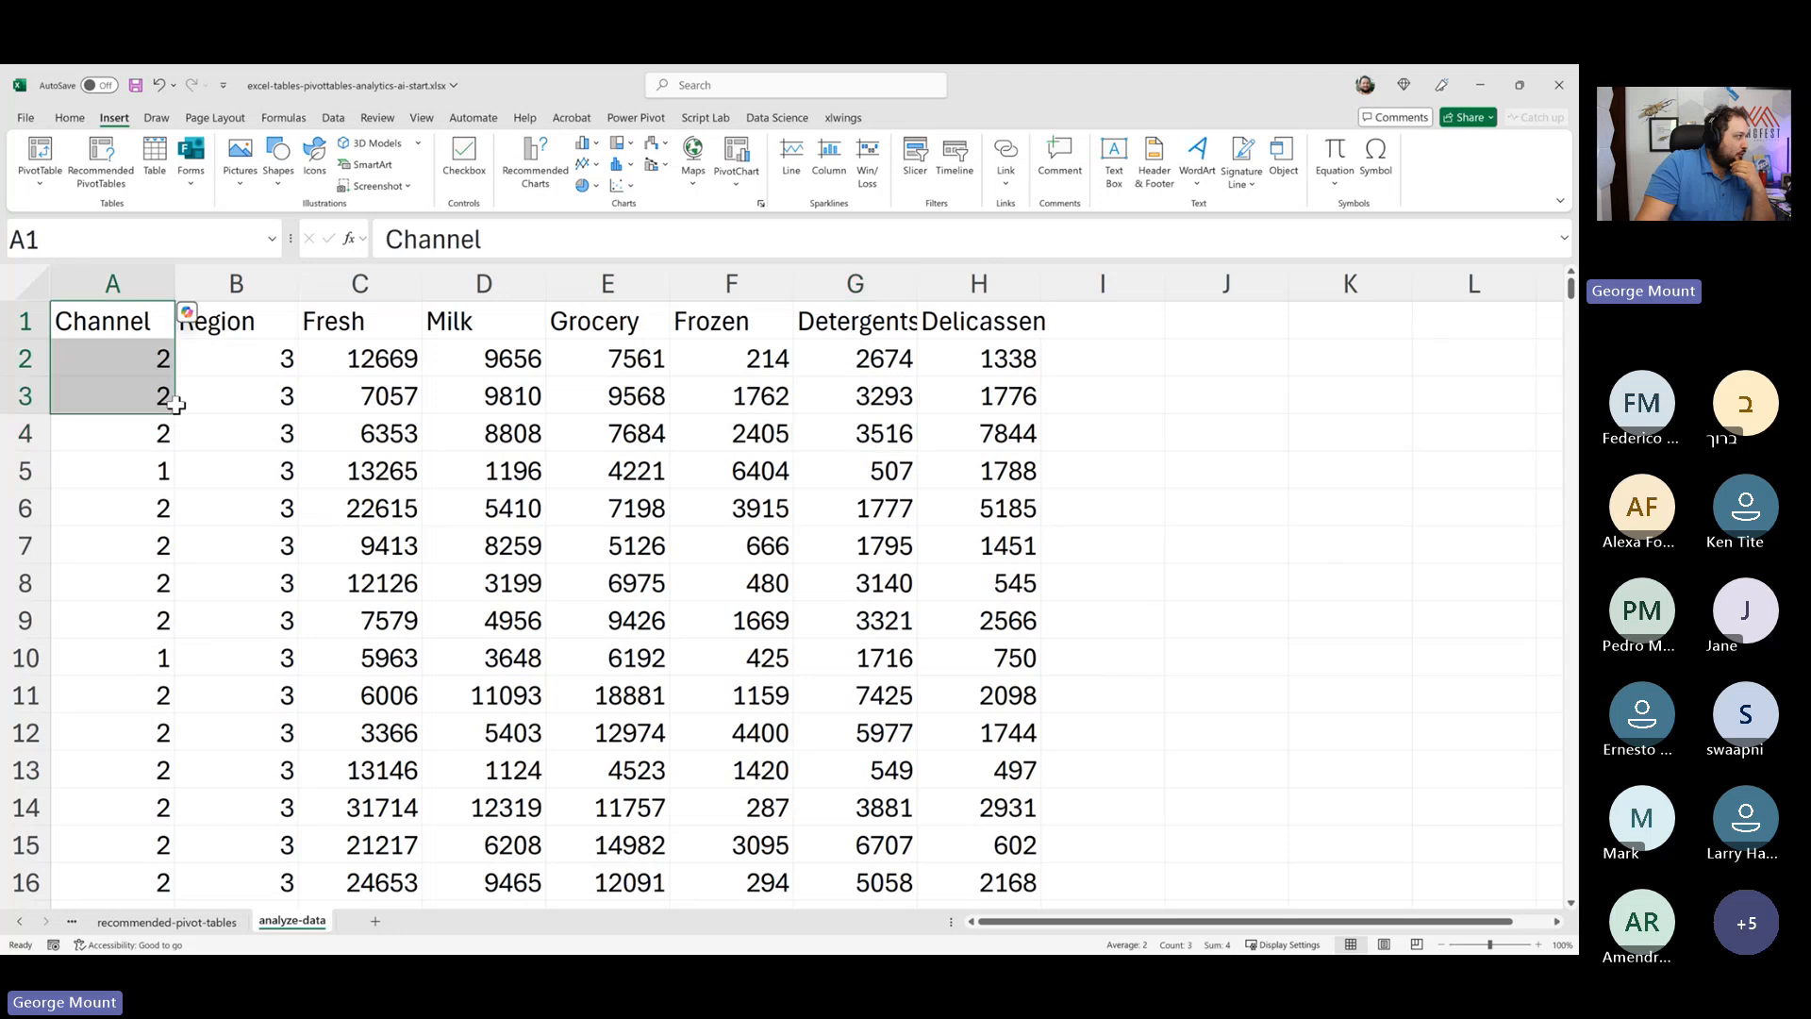
pyautogui.click(246, 361)
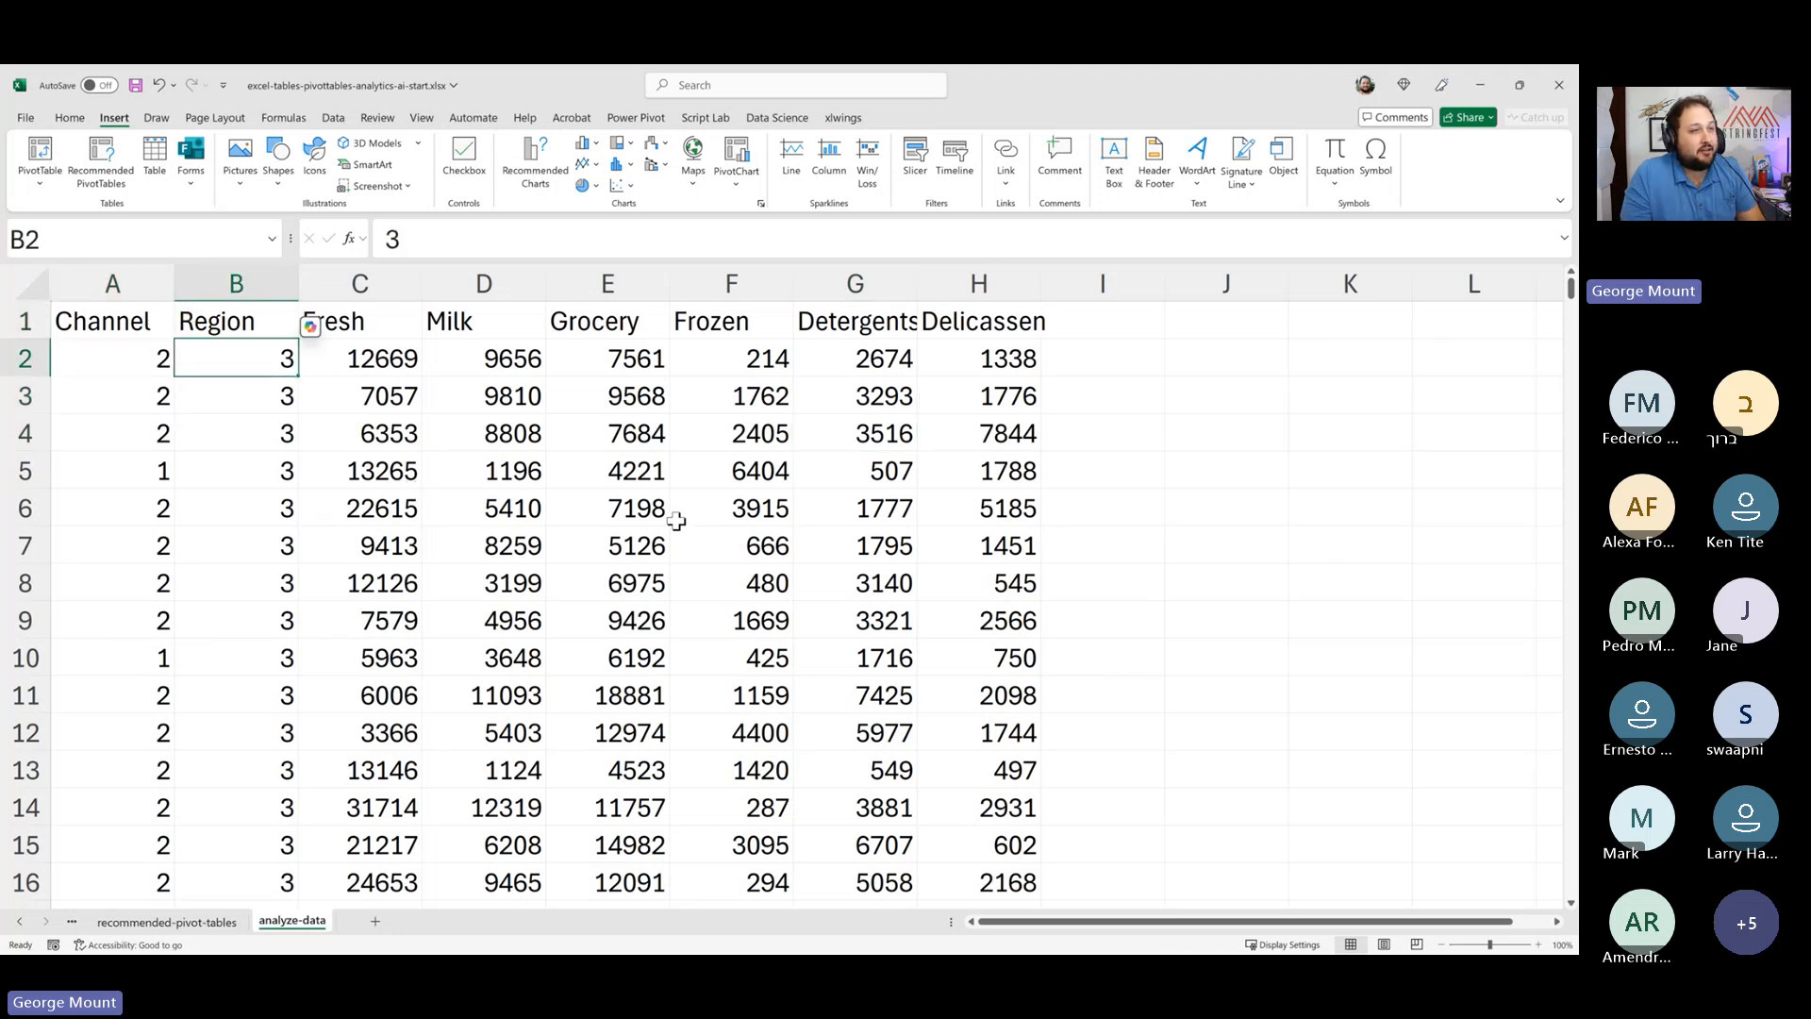
pyautogui.click(494, 364)
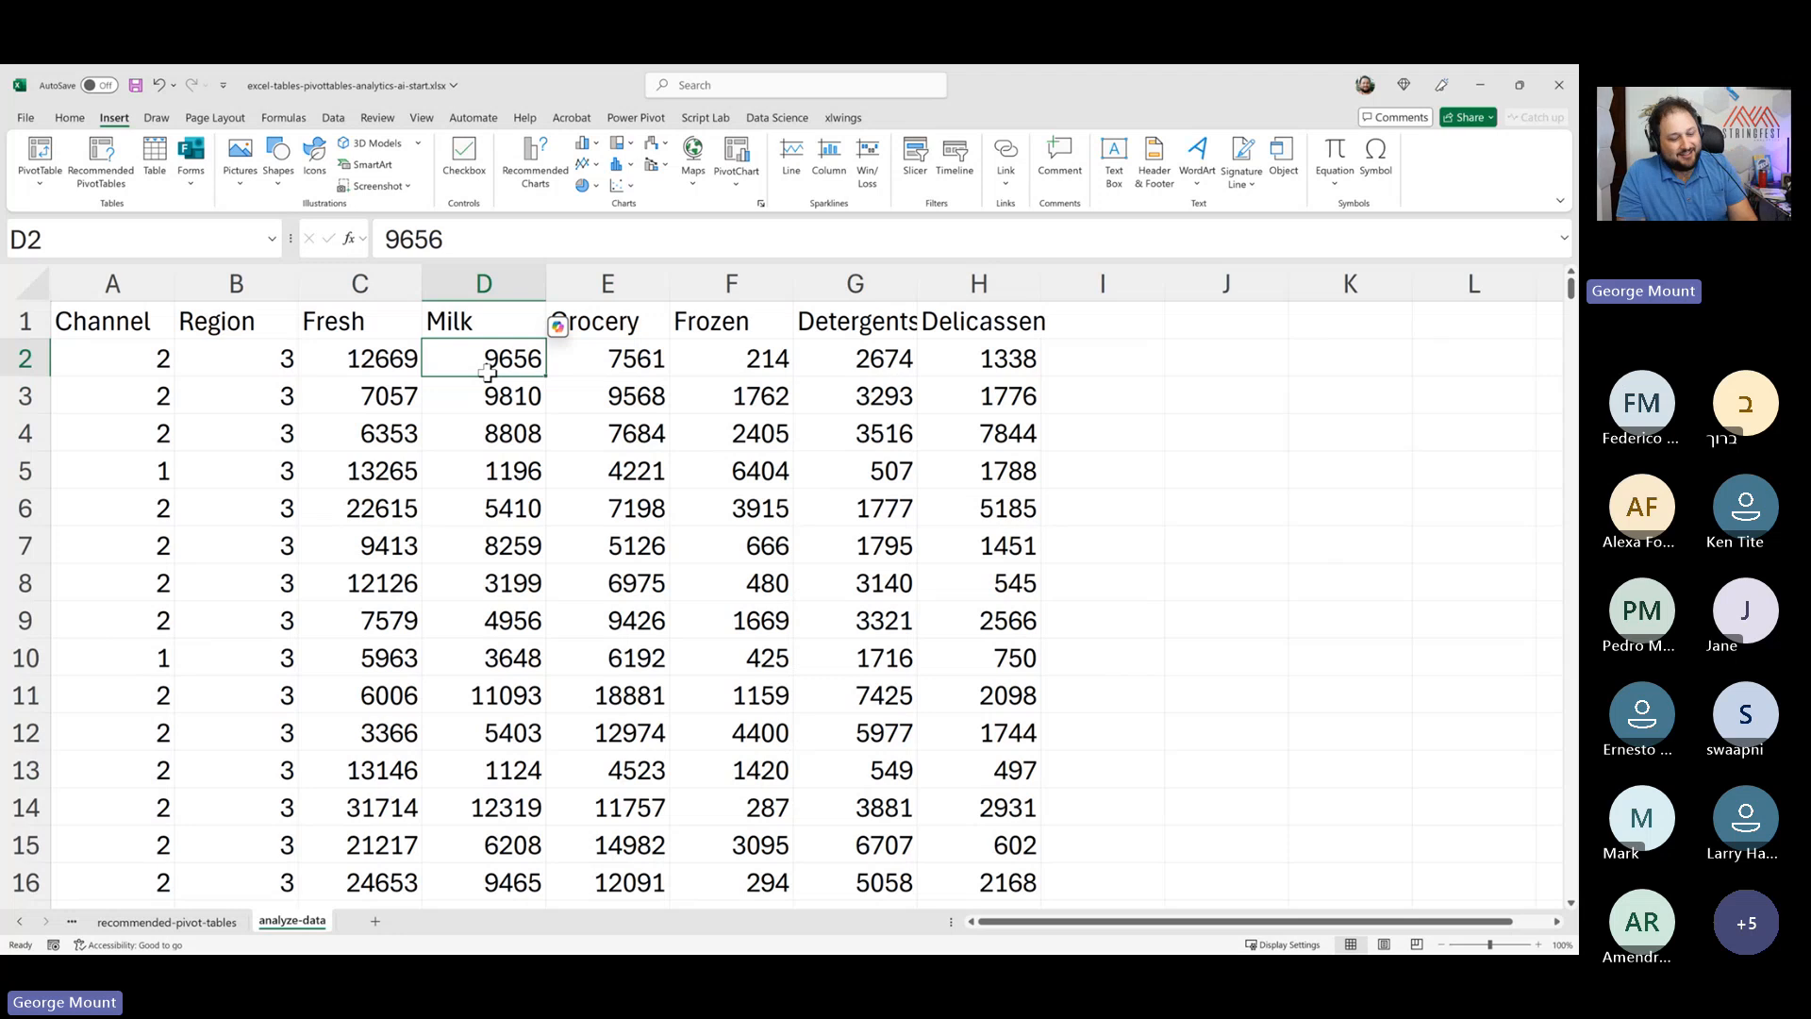
pyautogui.hotkey('ctrl', 't')
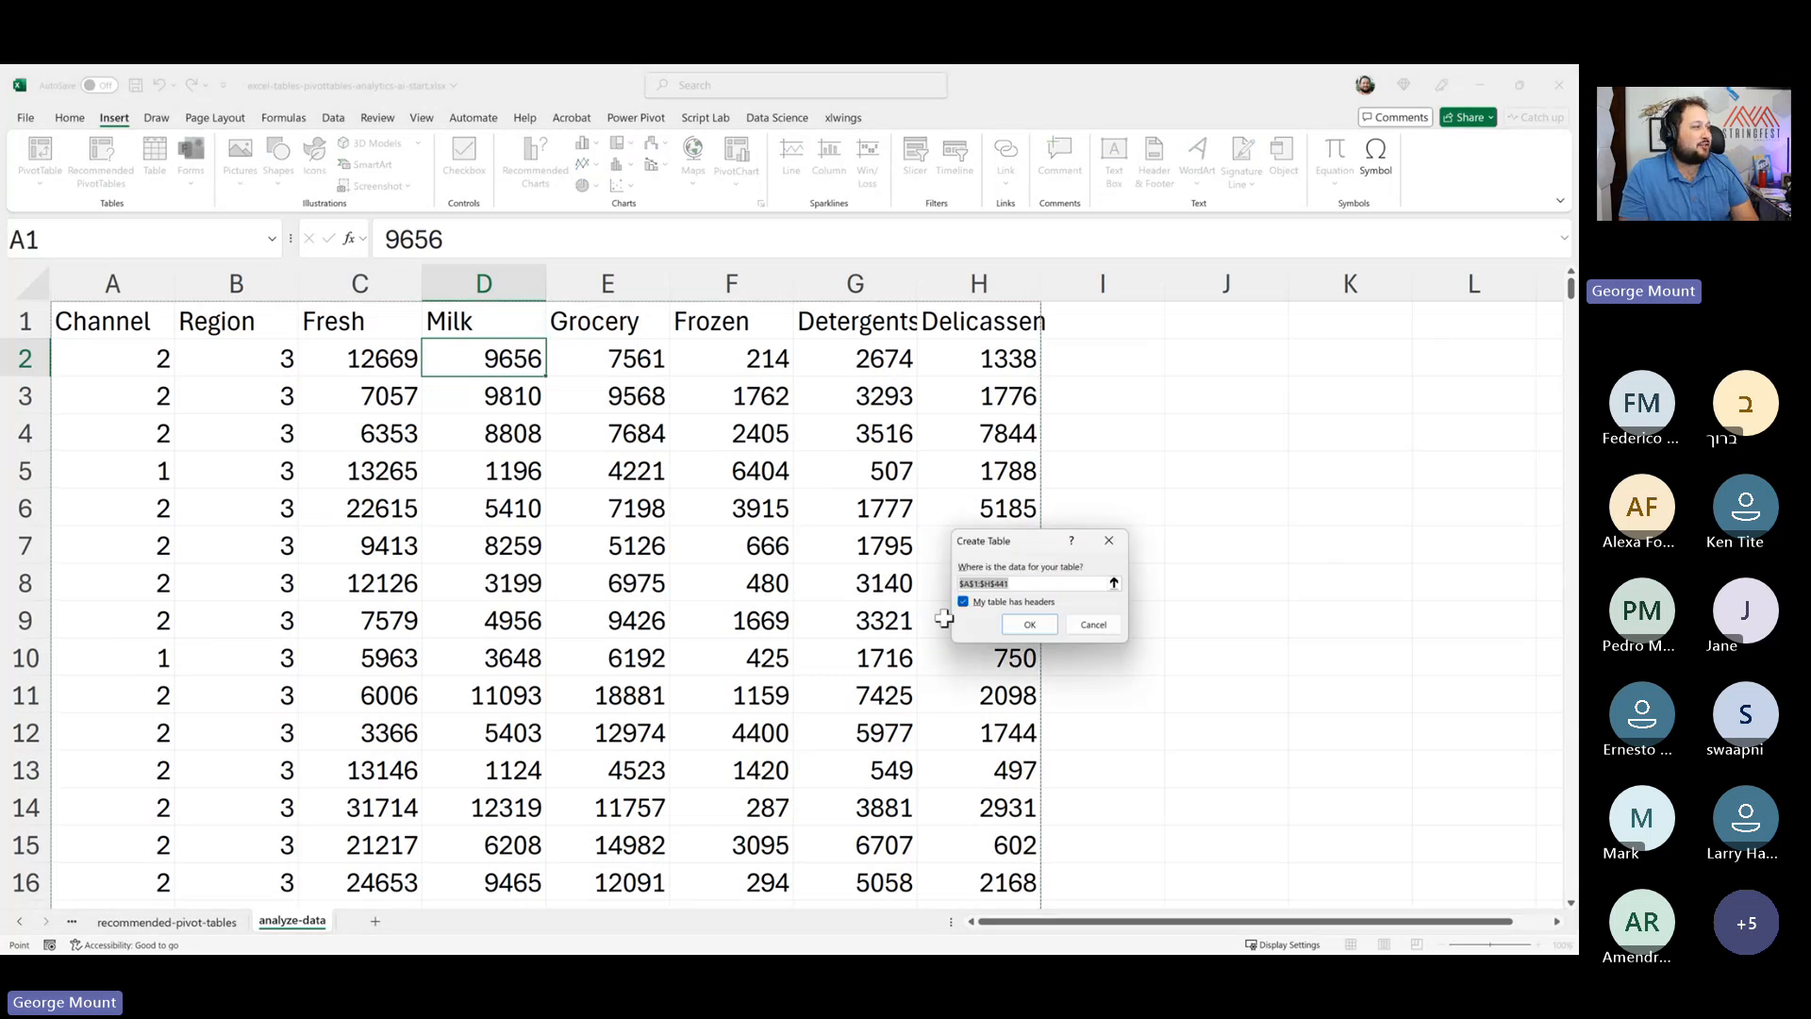
pyautogui.click(1032, 625)
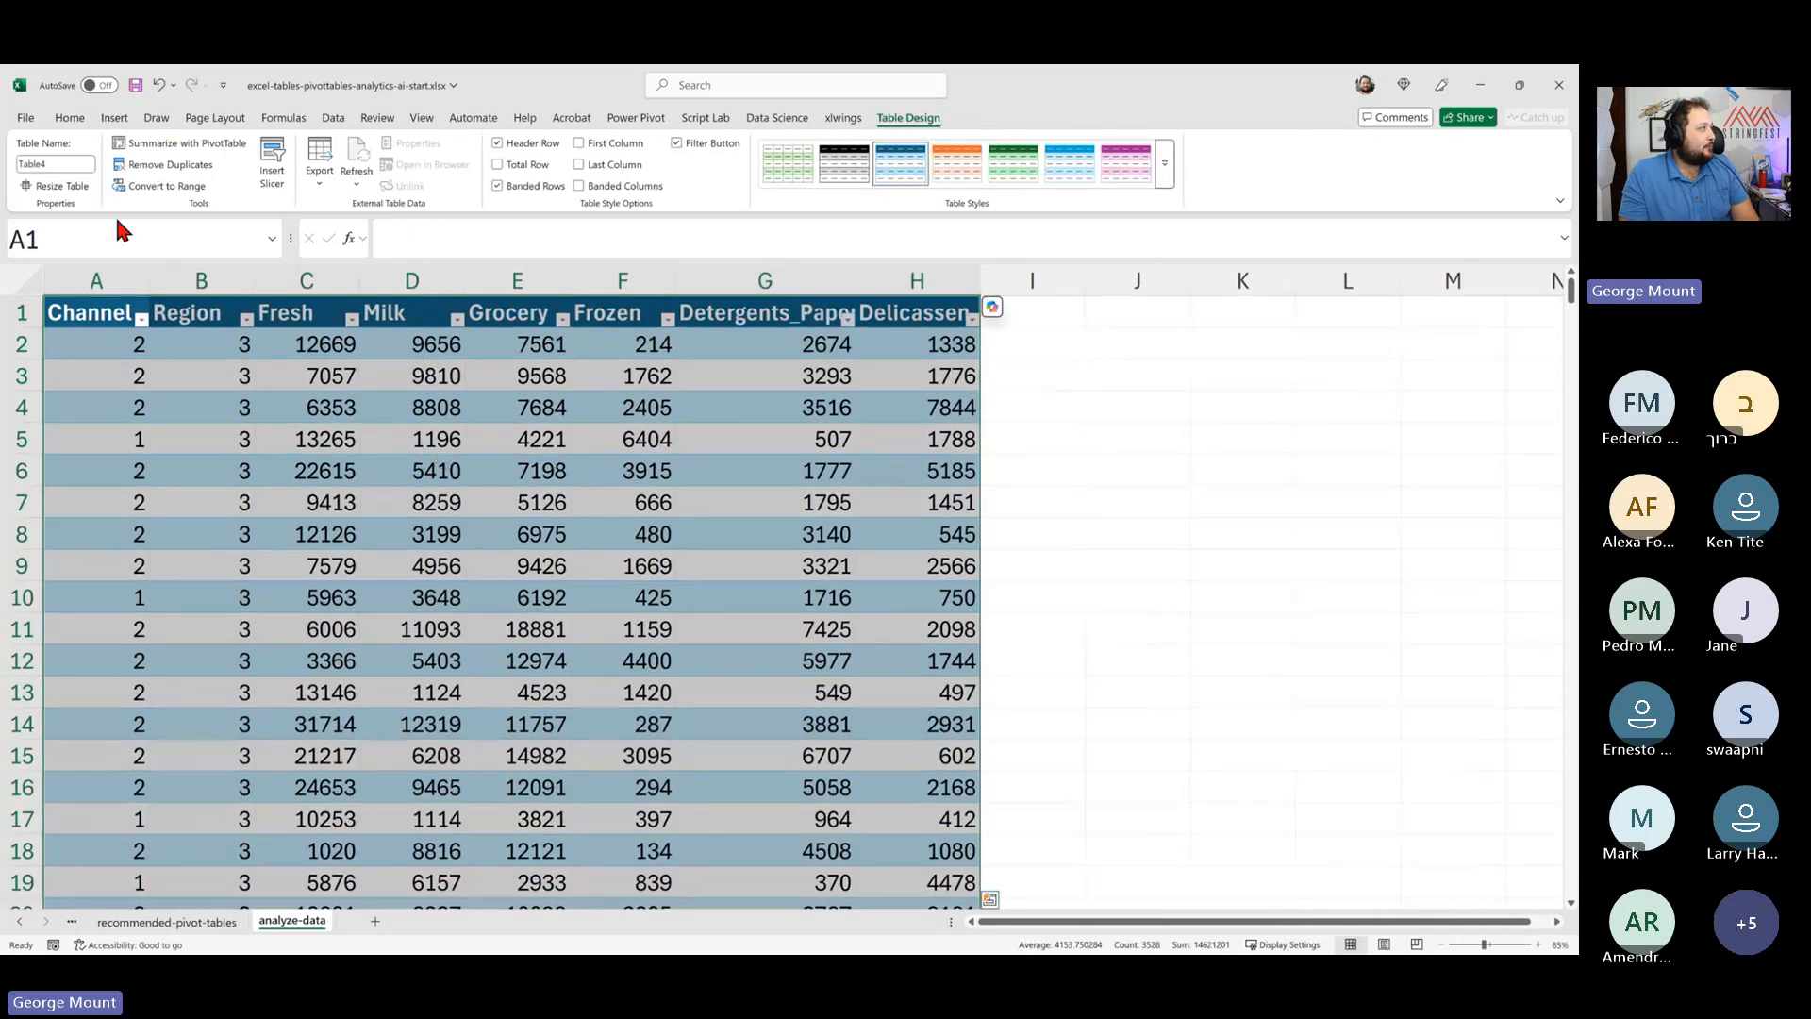
# - Rename the new table as wholesale_customers
pyautogui.click(36, 162)
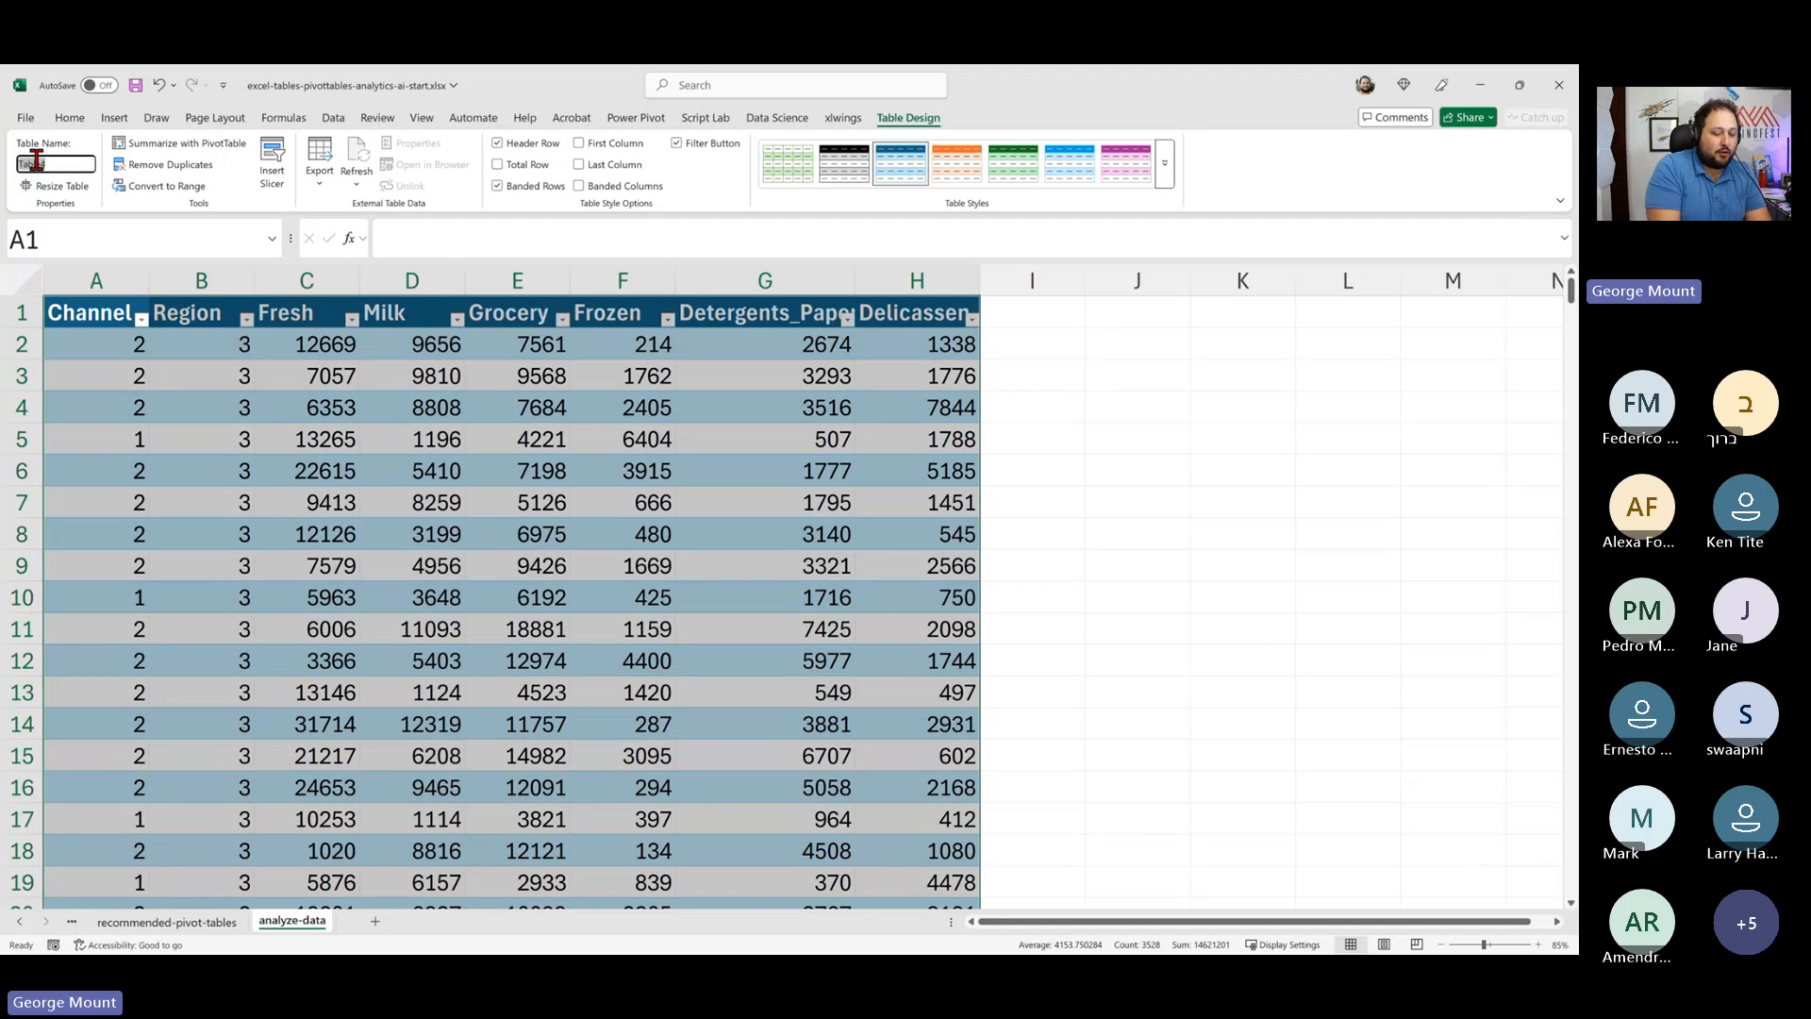
pyautogui.click(1152, 437)
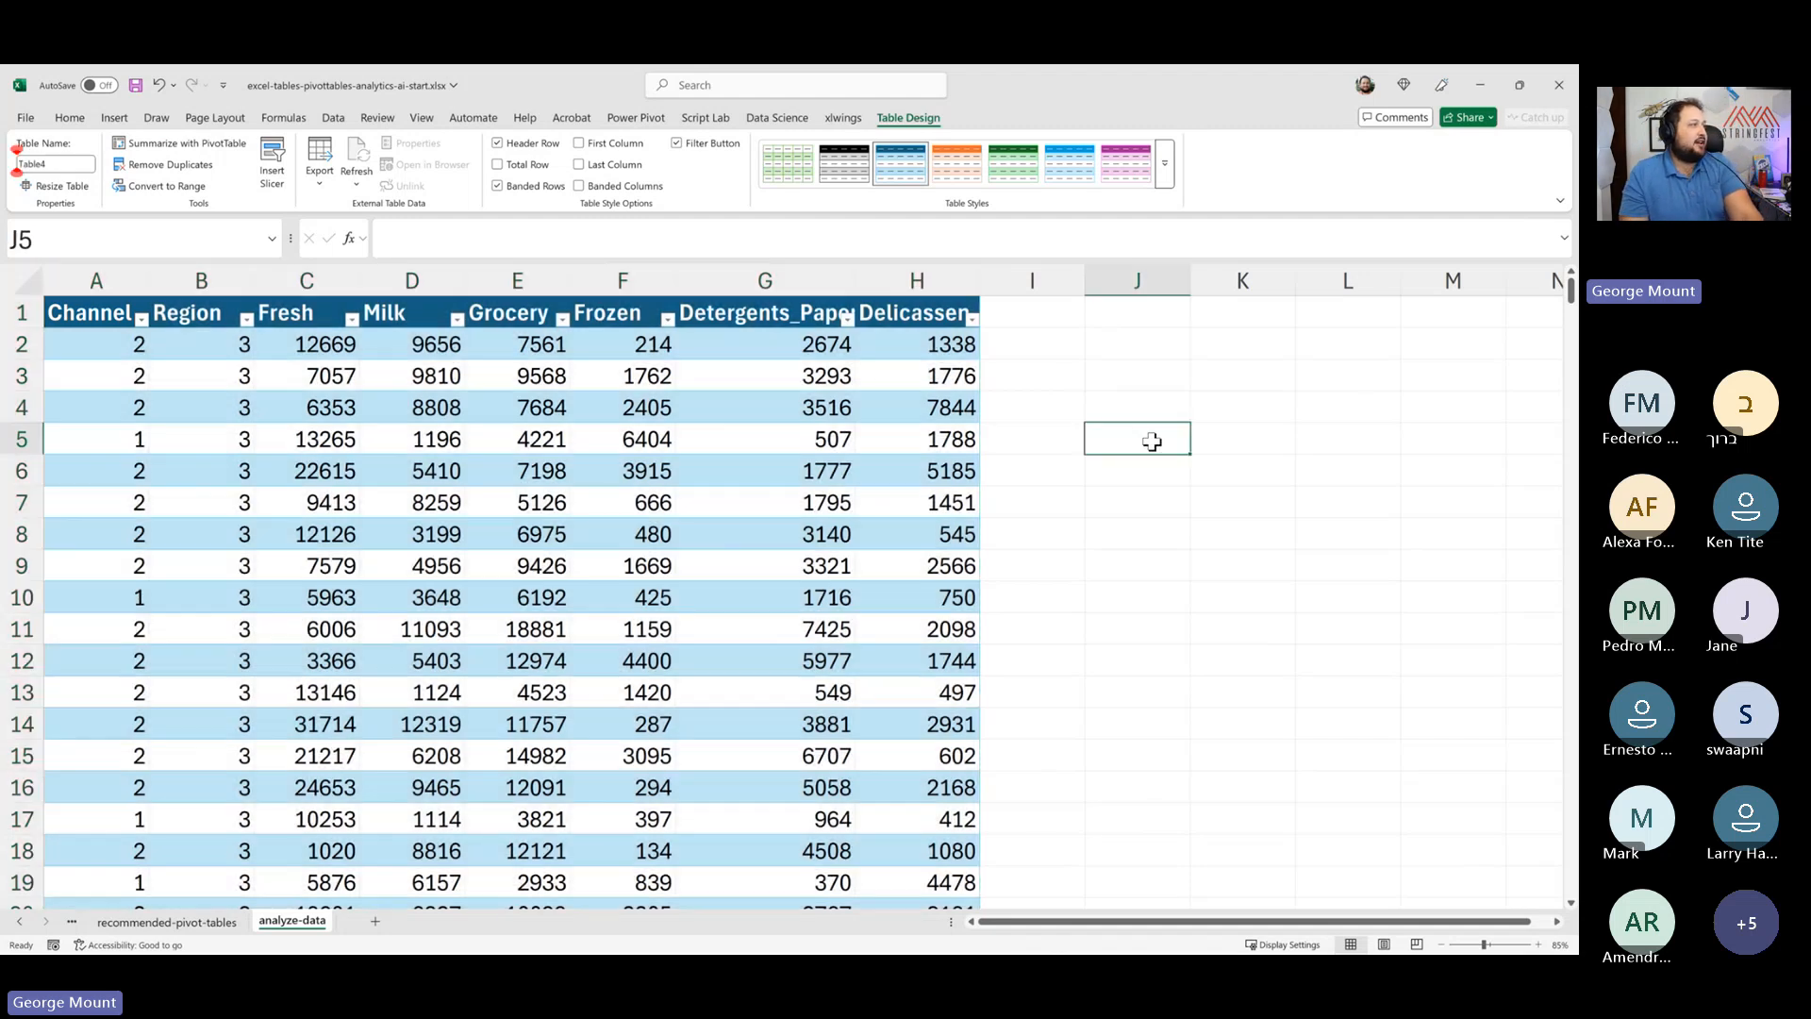
pyautogui.click(623, 375)
pyautogui.click(908, 117)
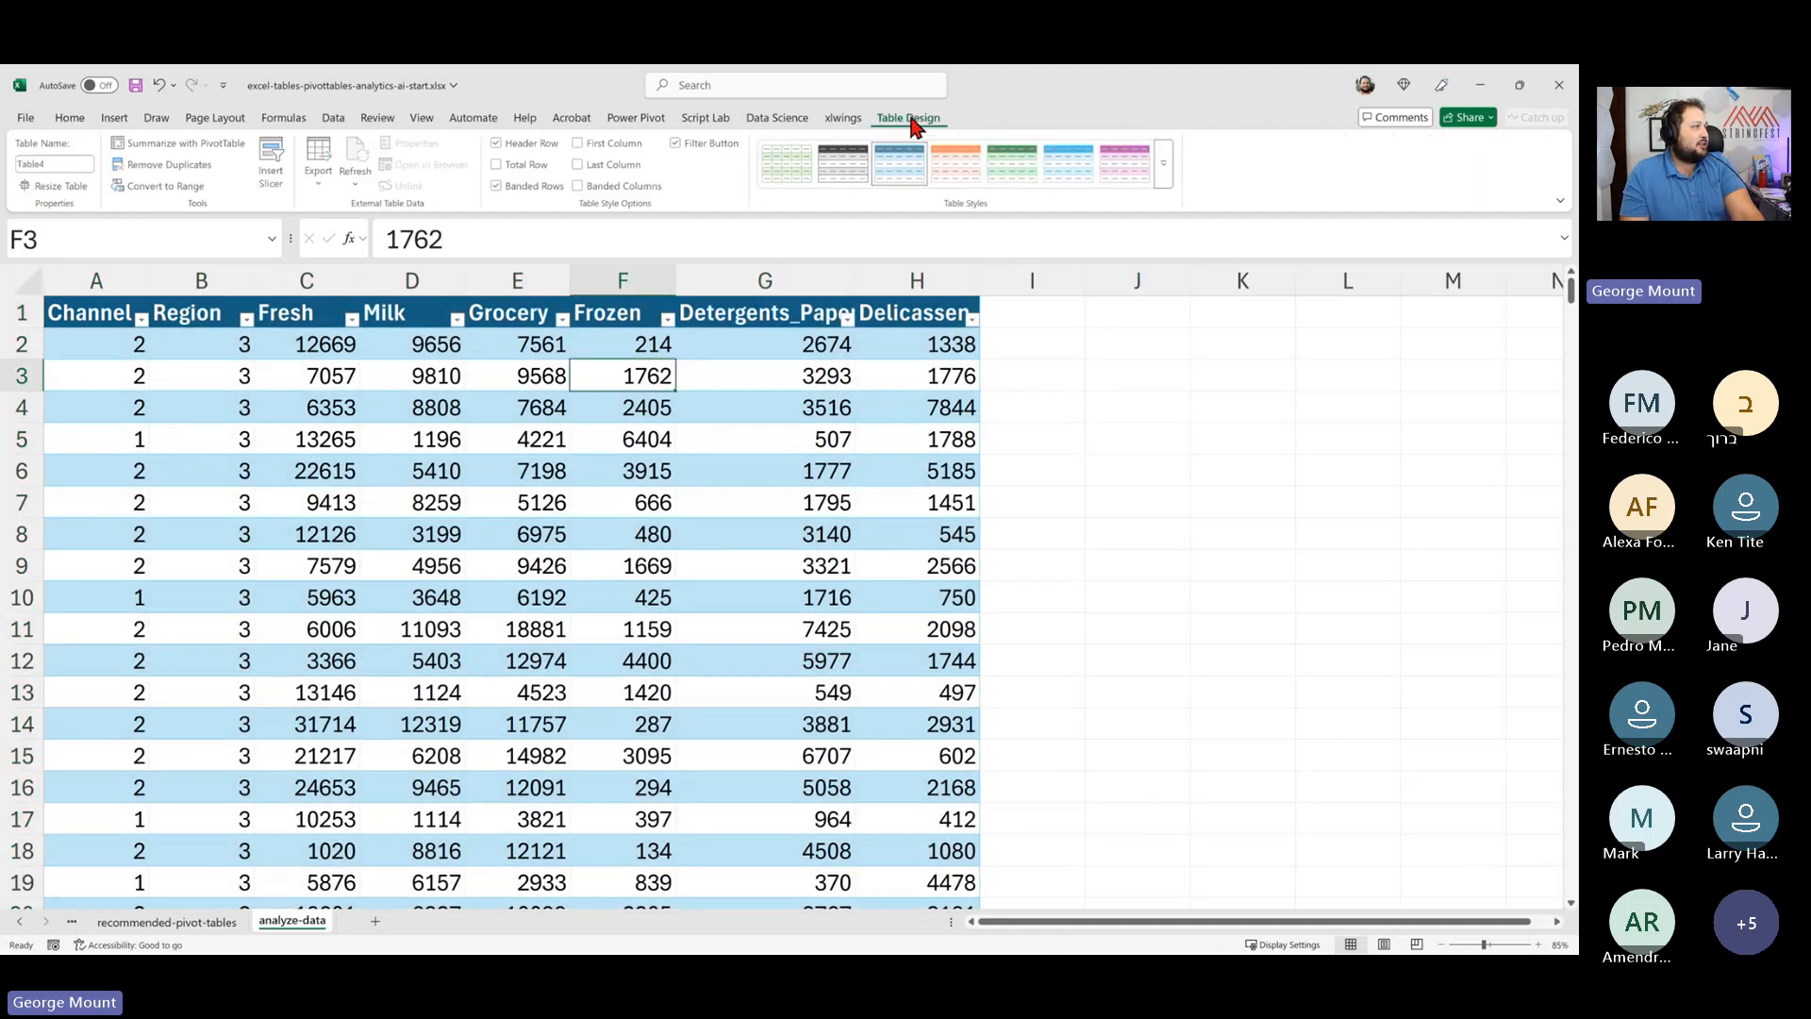
pyautogui.click(49, 166)
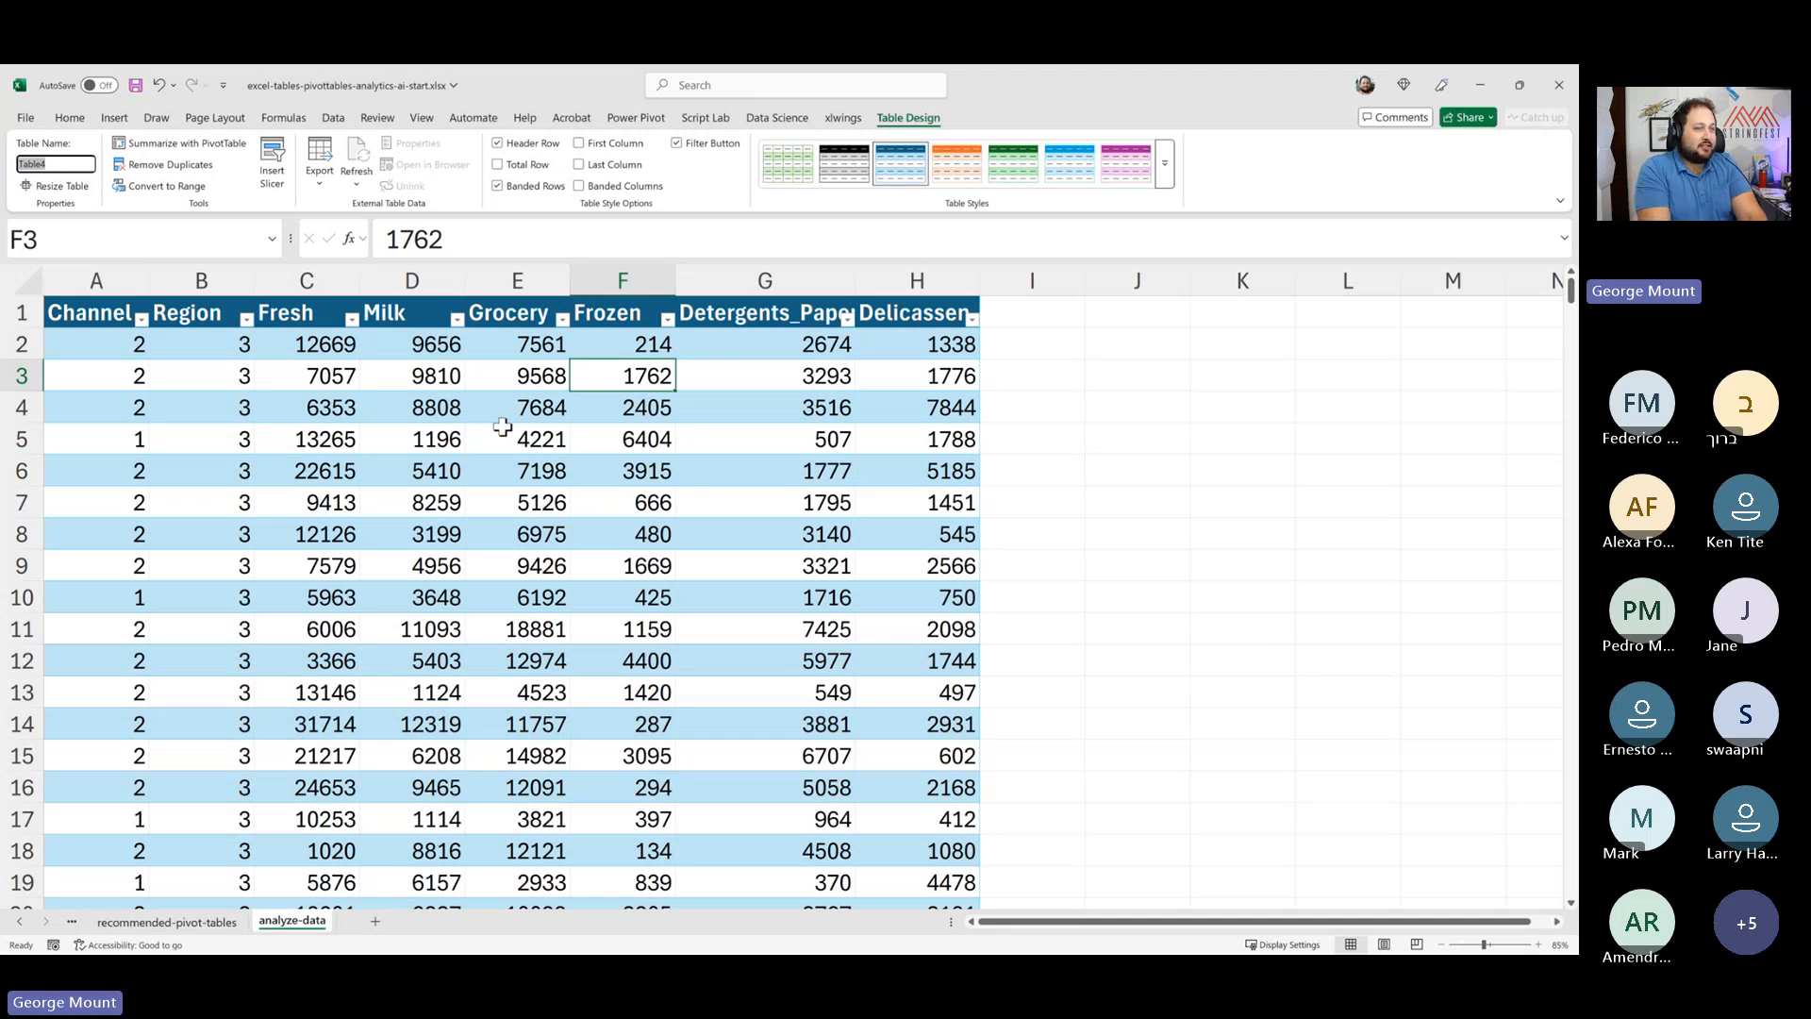
pyautogui.write('wholesale_')
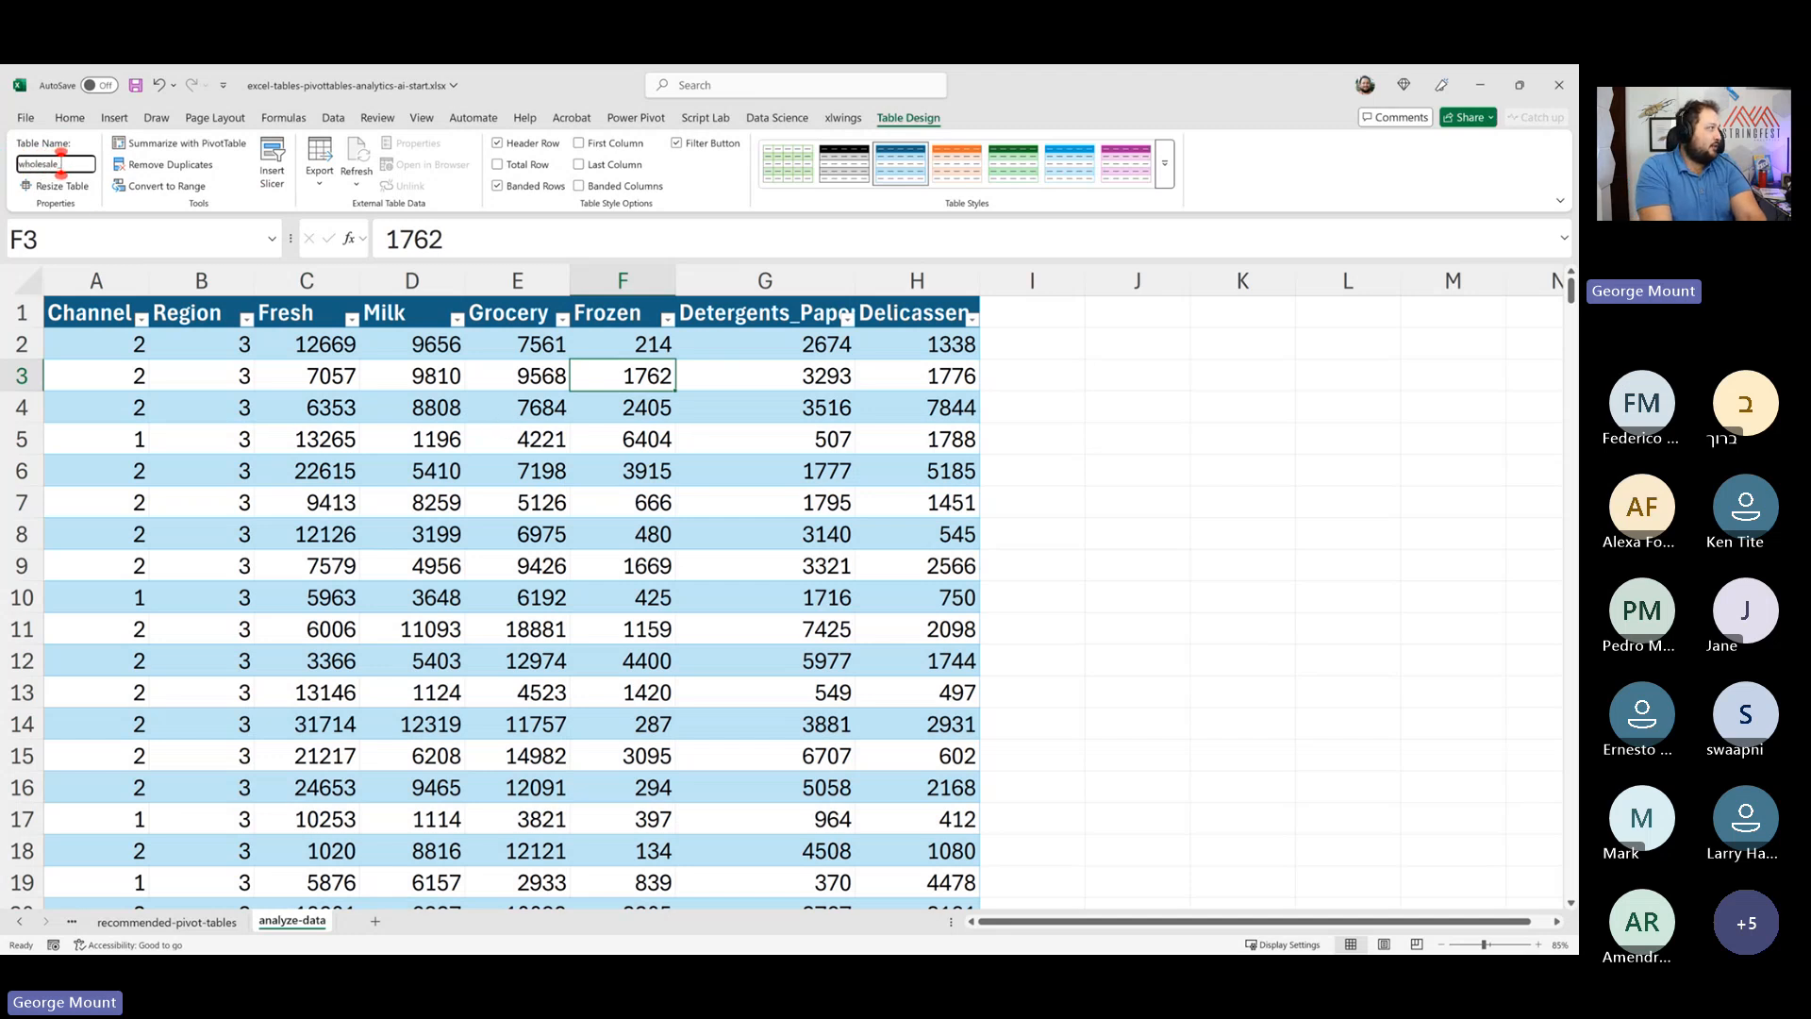
pyautogui.write('customers')
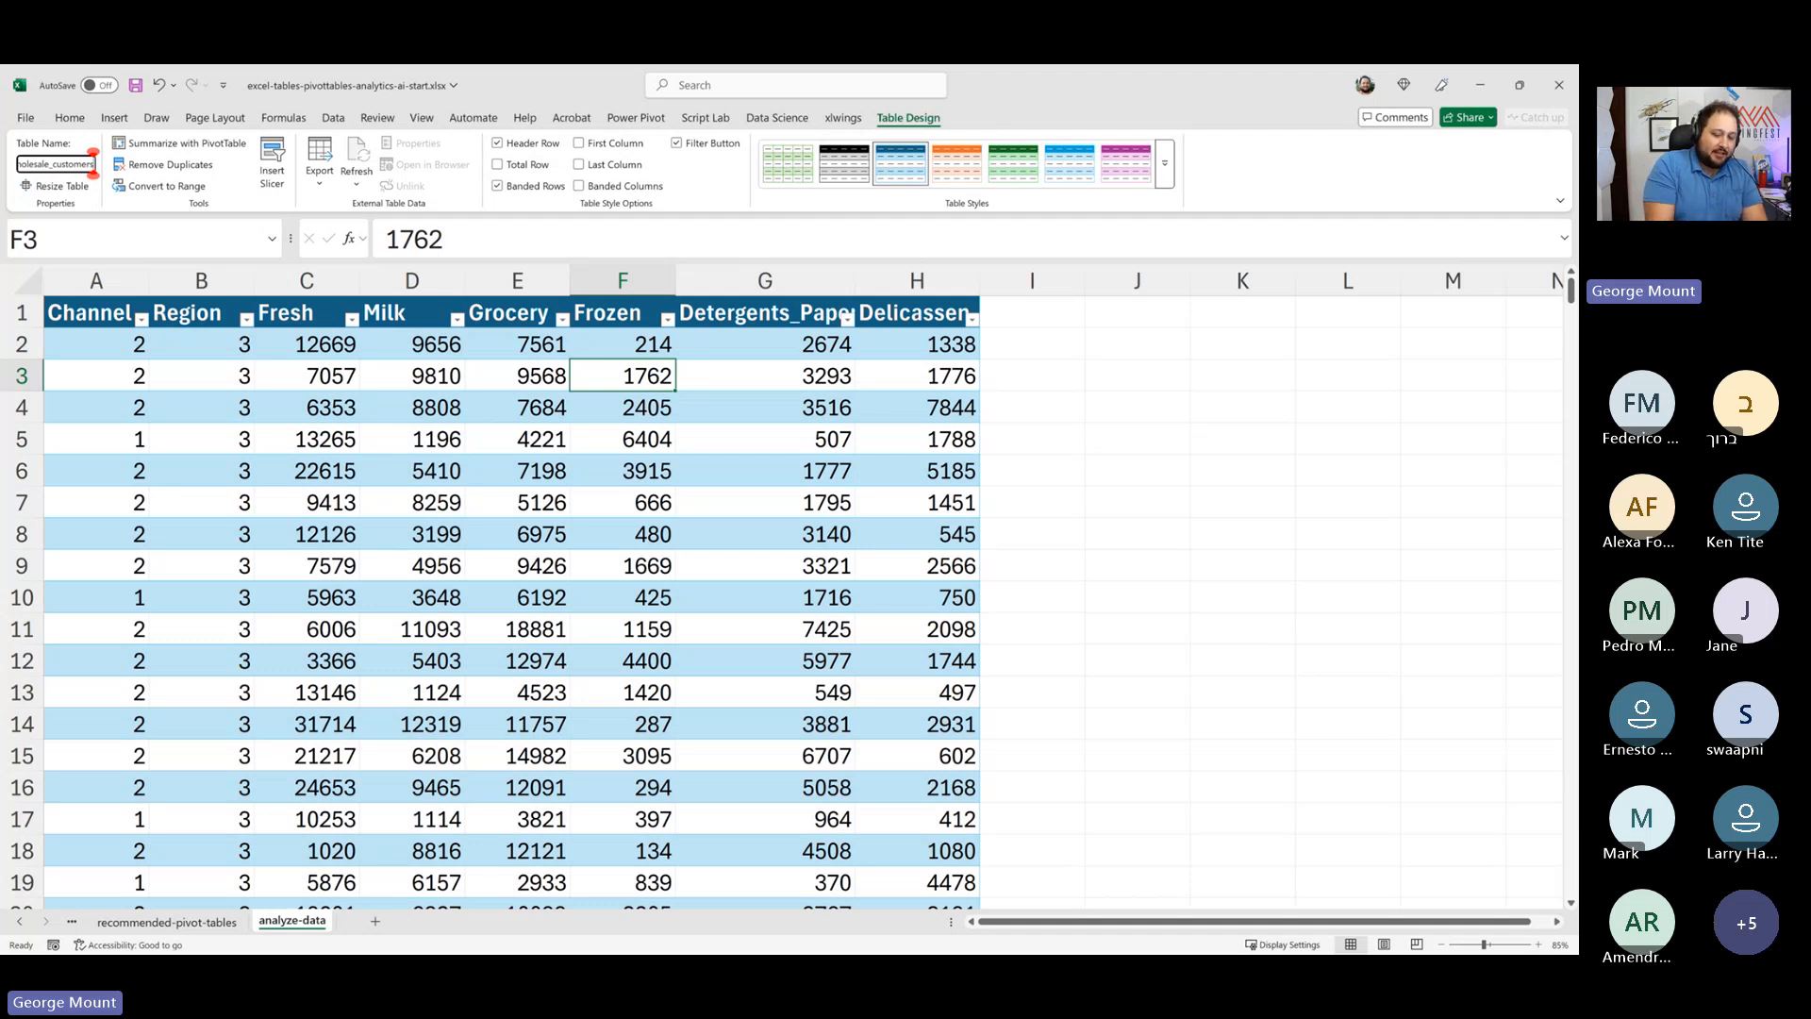
pyautogui.press('Return')
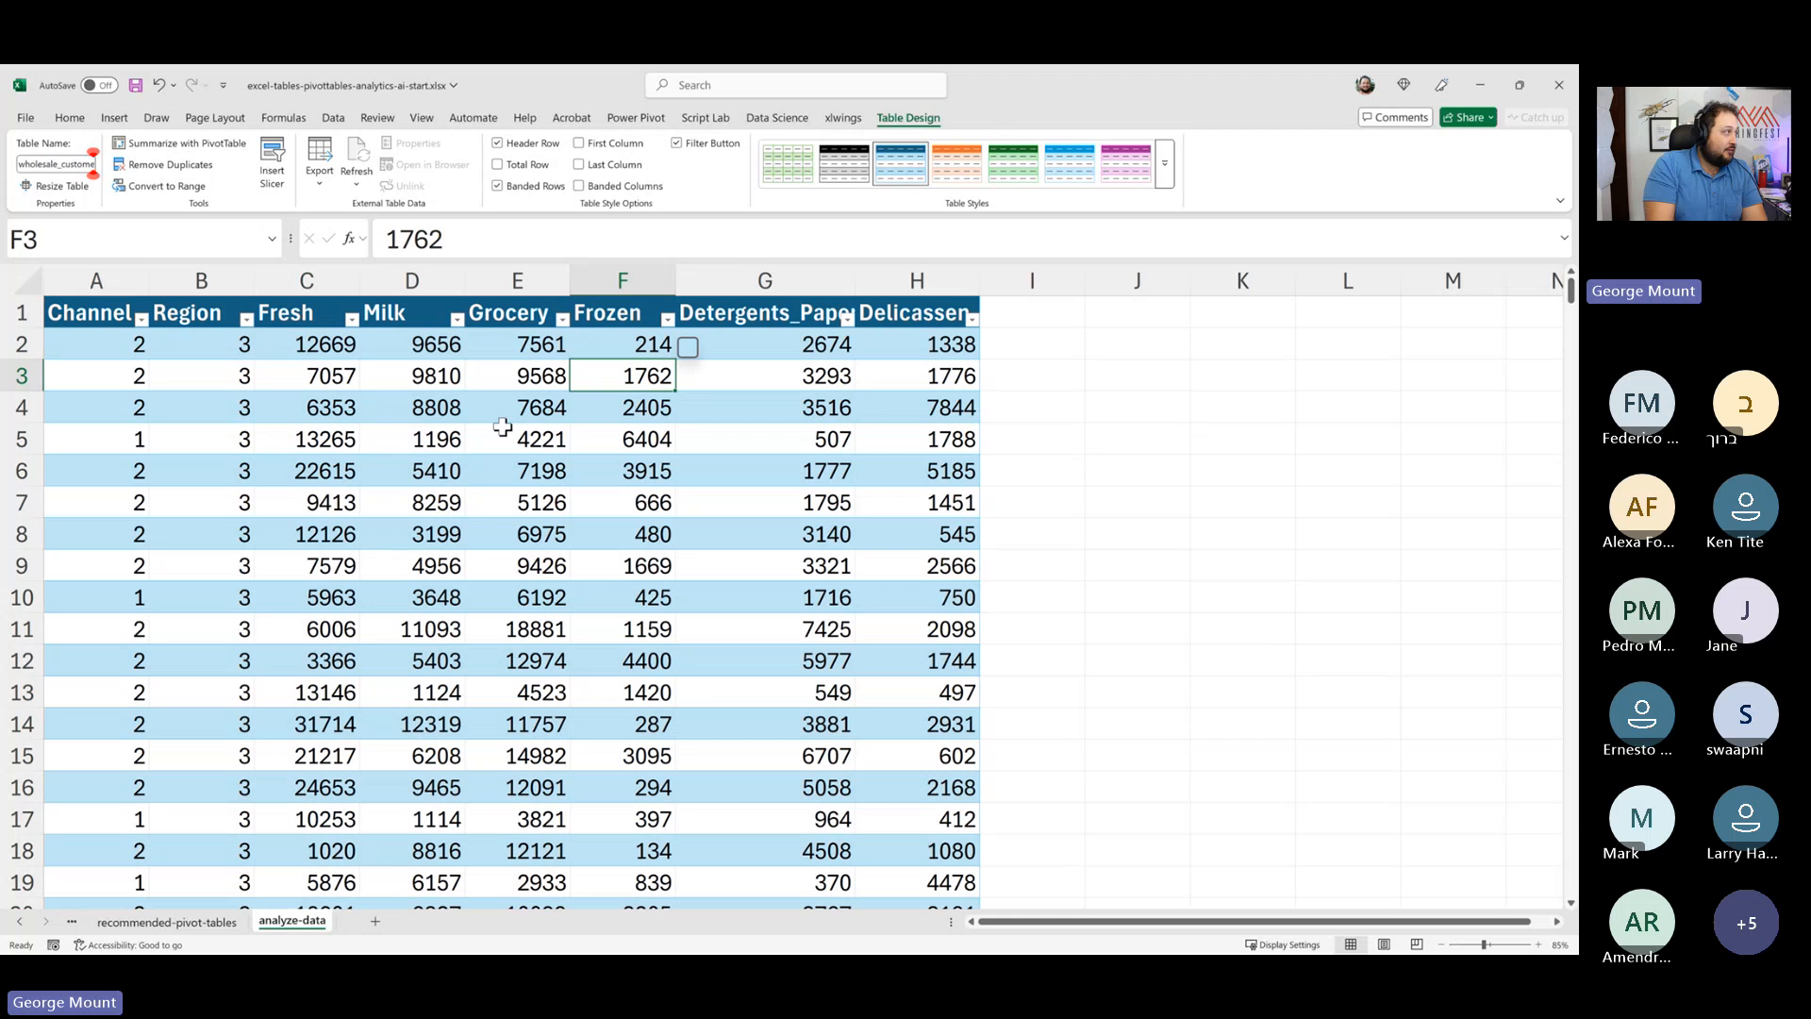
# - Open the Name Manager to review the workbook's defined table names, then close it
pyautogui.click(272, 118)
pyautogui.click(503, 174)
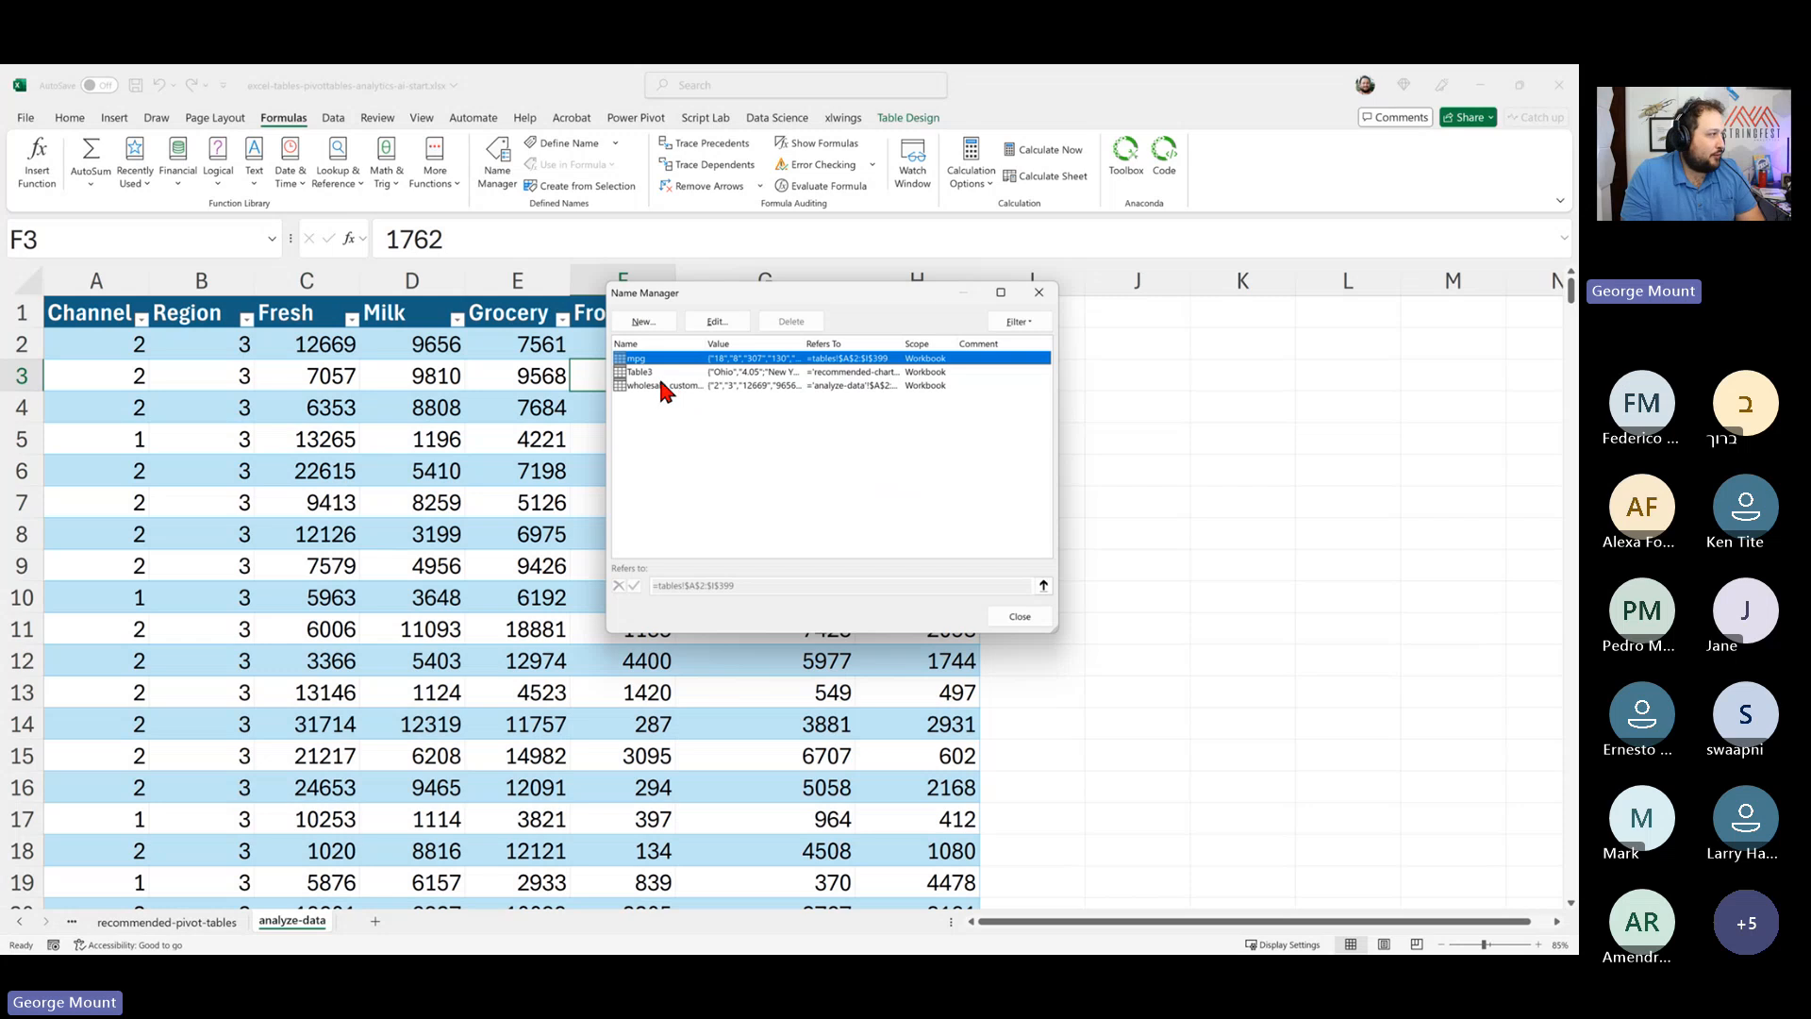
pyautogui.click(665, 374)
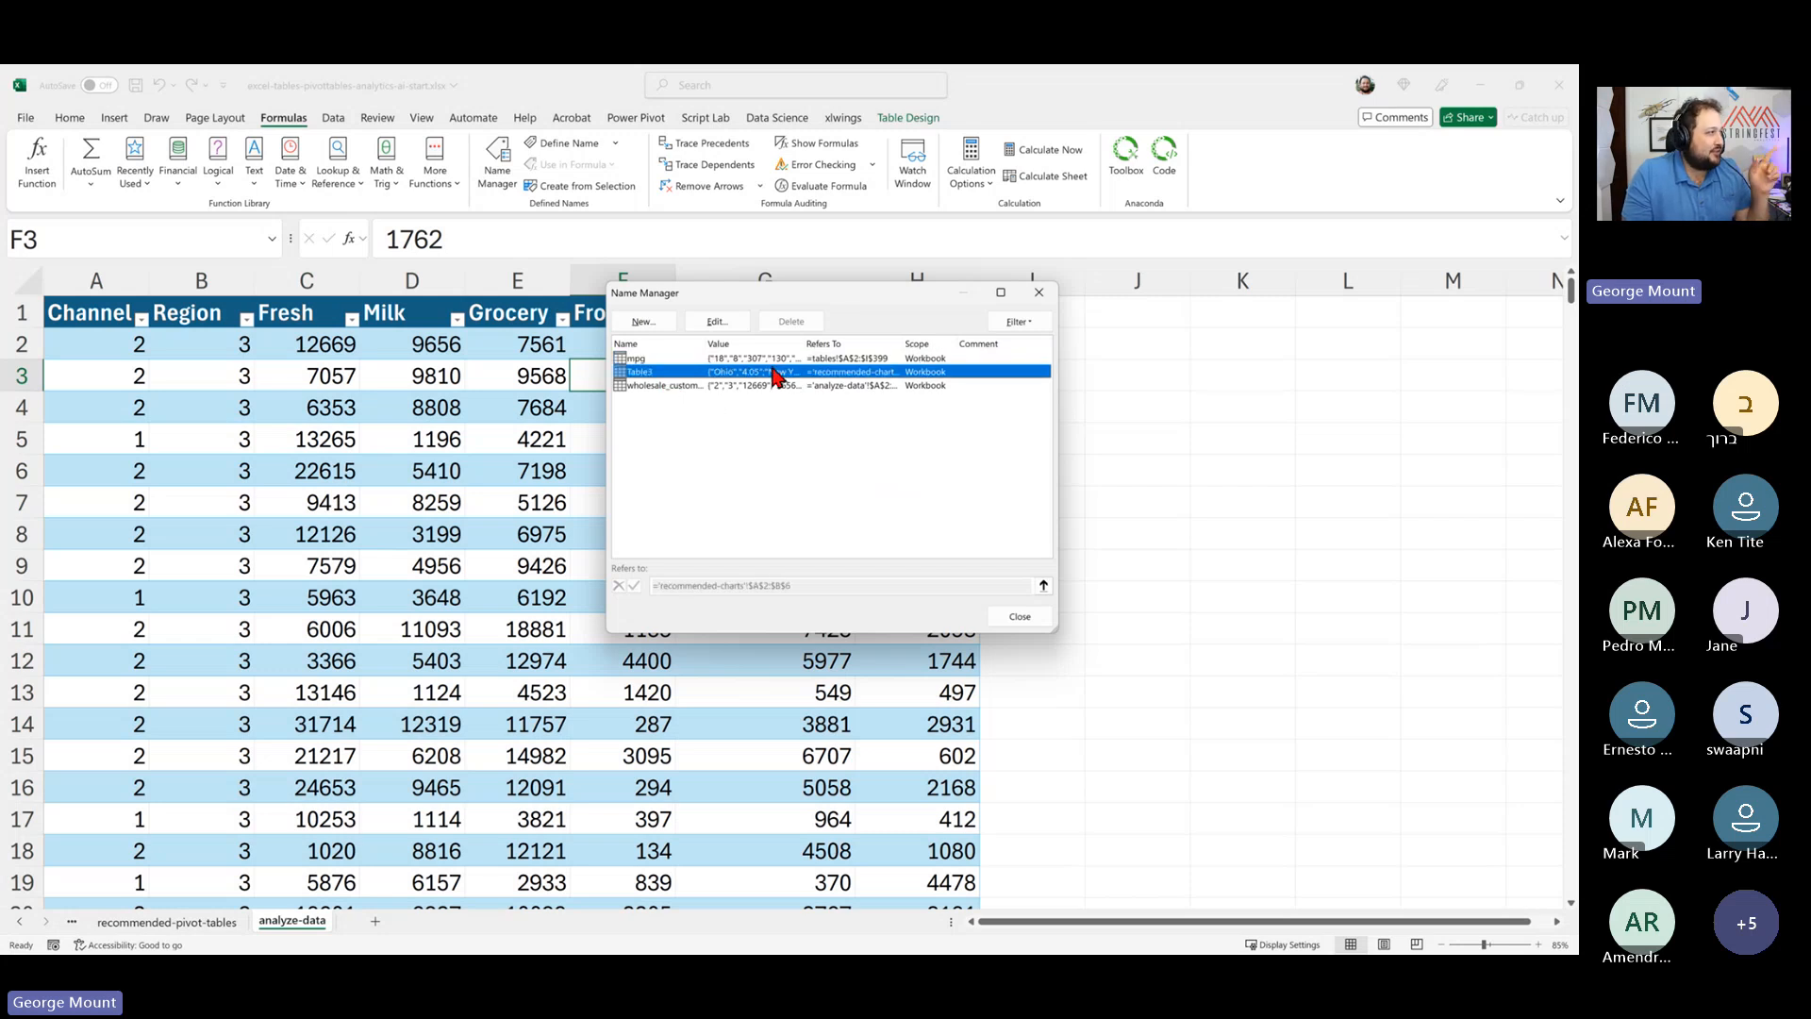
pyautogui.click(809, 346)
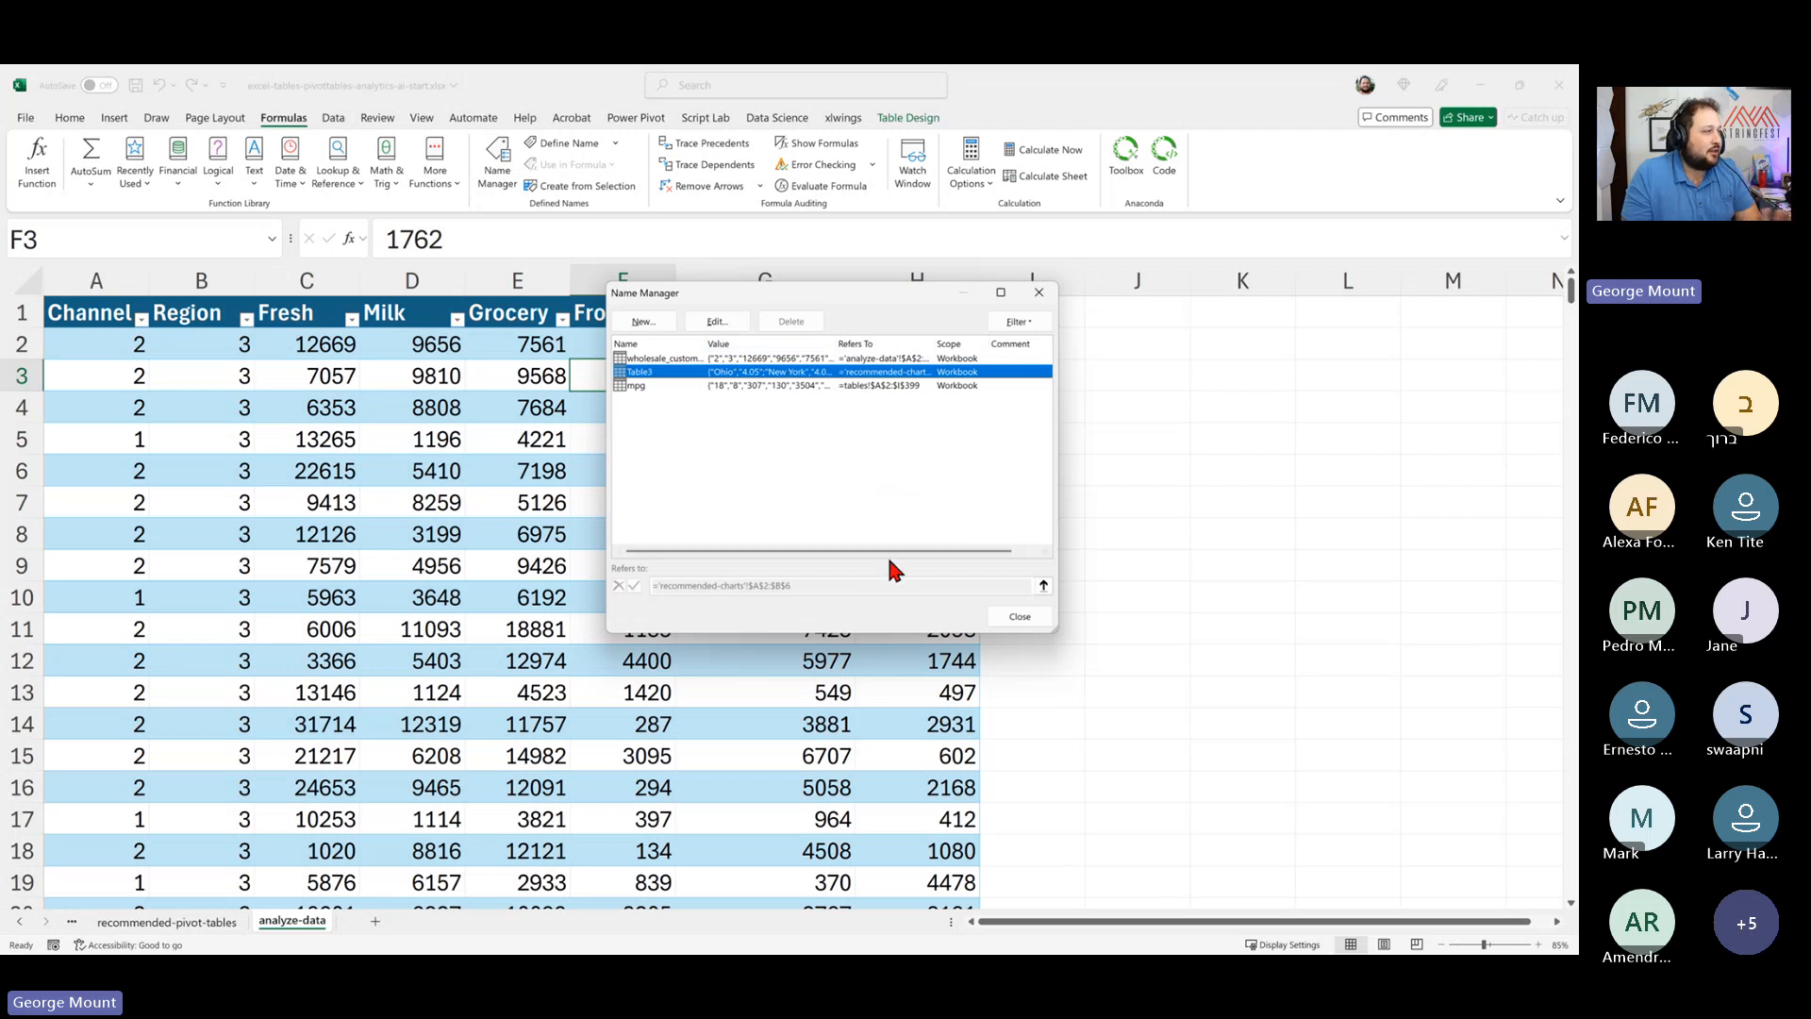
pyautogui.click(1020, 616)
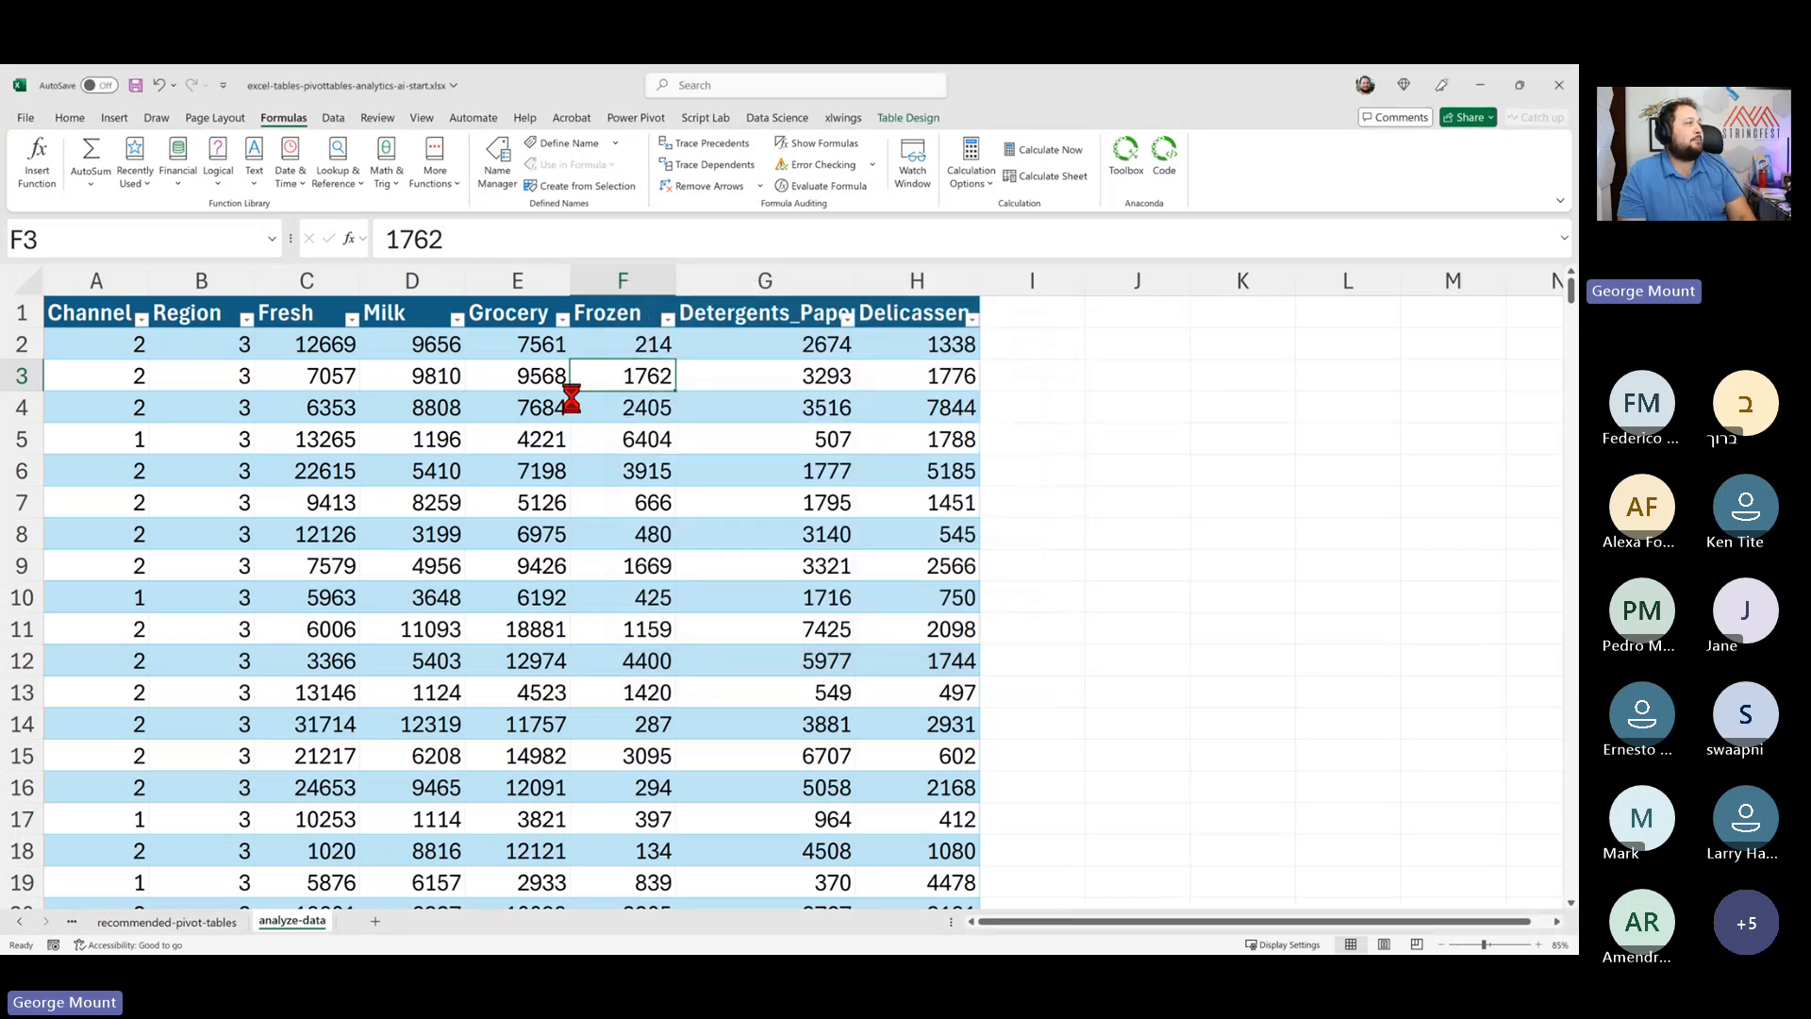
# - Open Analyze Data for the wholesale_customers table and browse its suggested insights
pyautogui.click(429, 408)
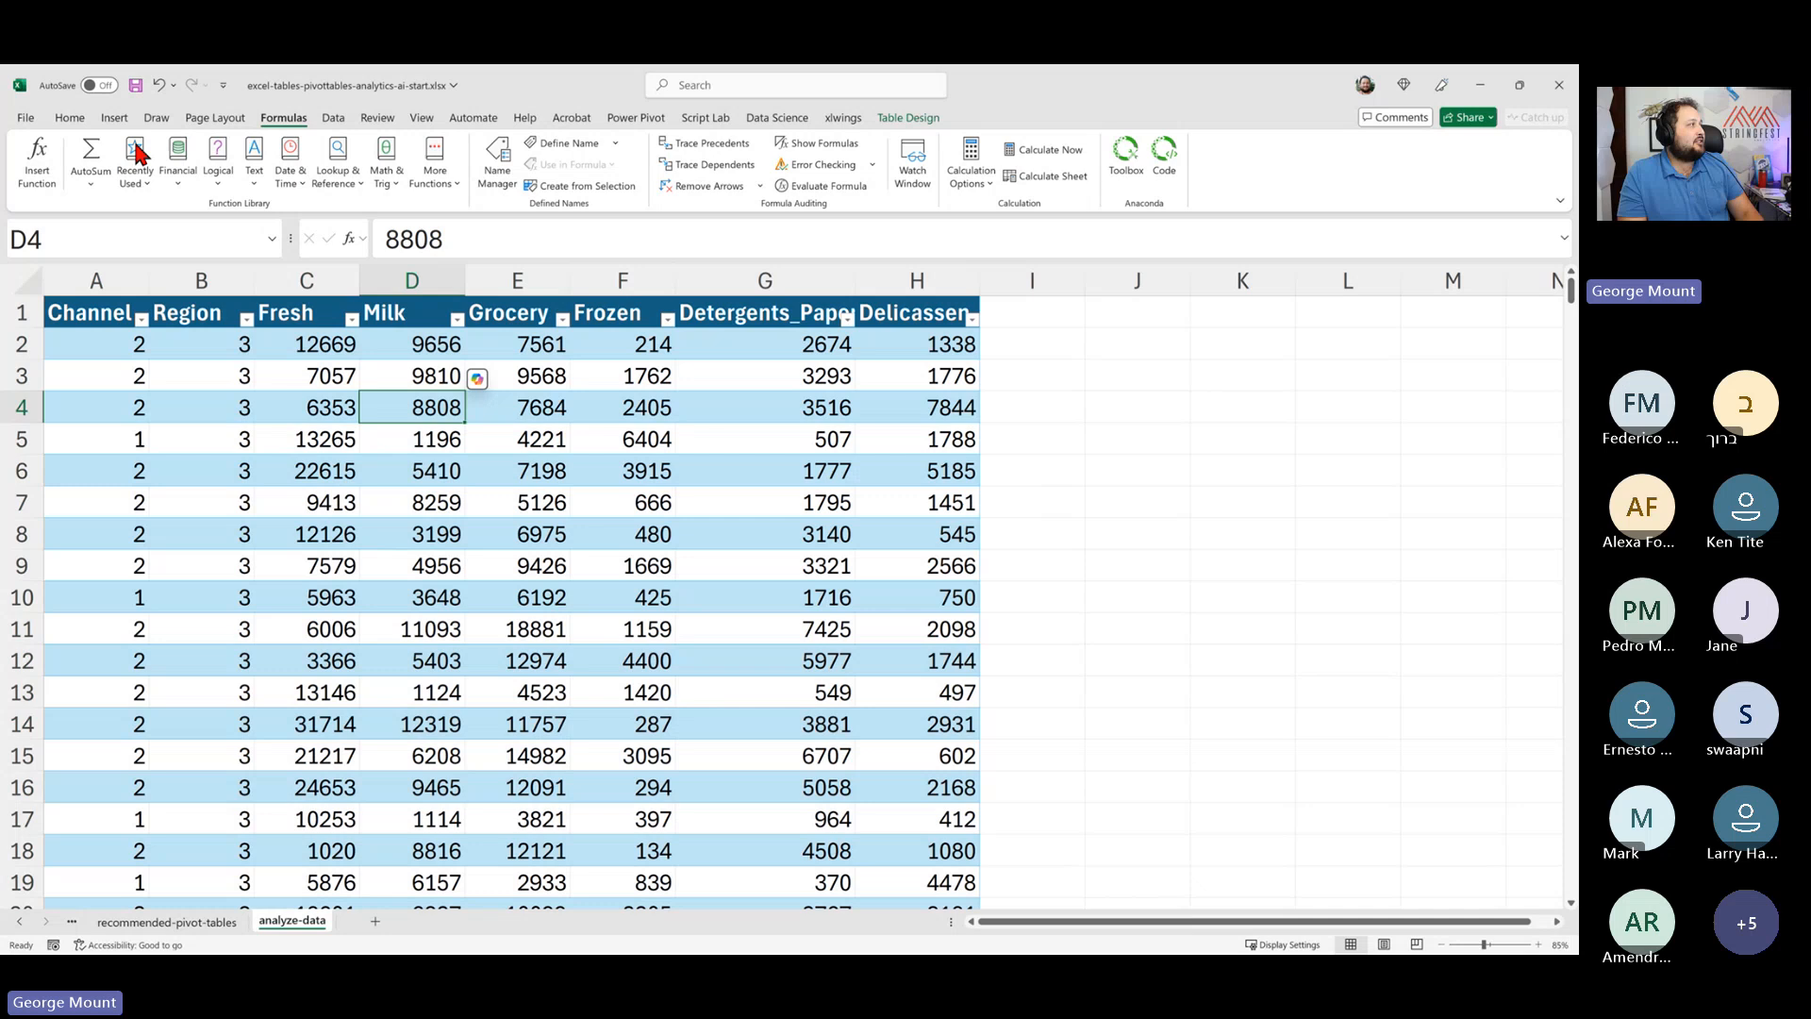
pyautogui.click(76, 120)
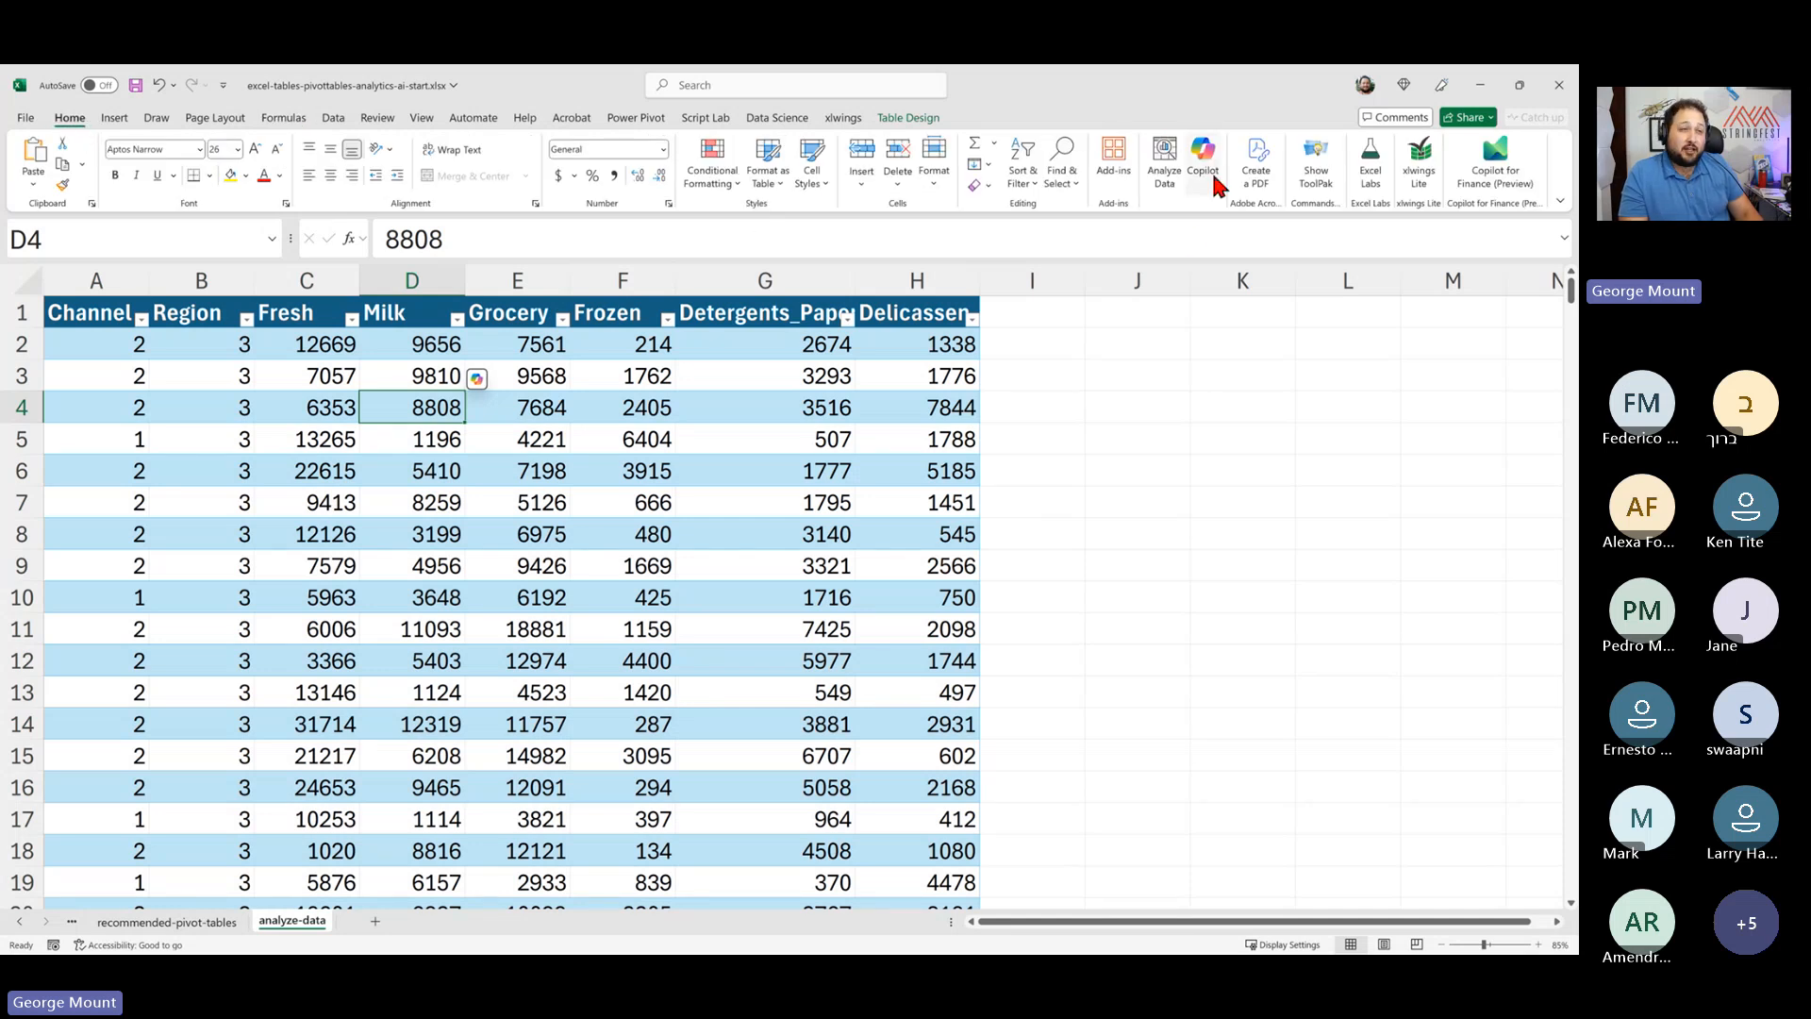
pyautogui.click(1162, 191)
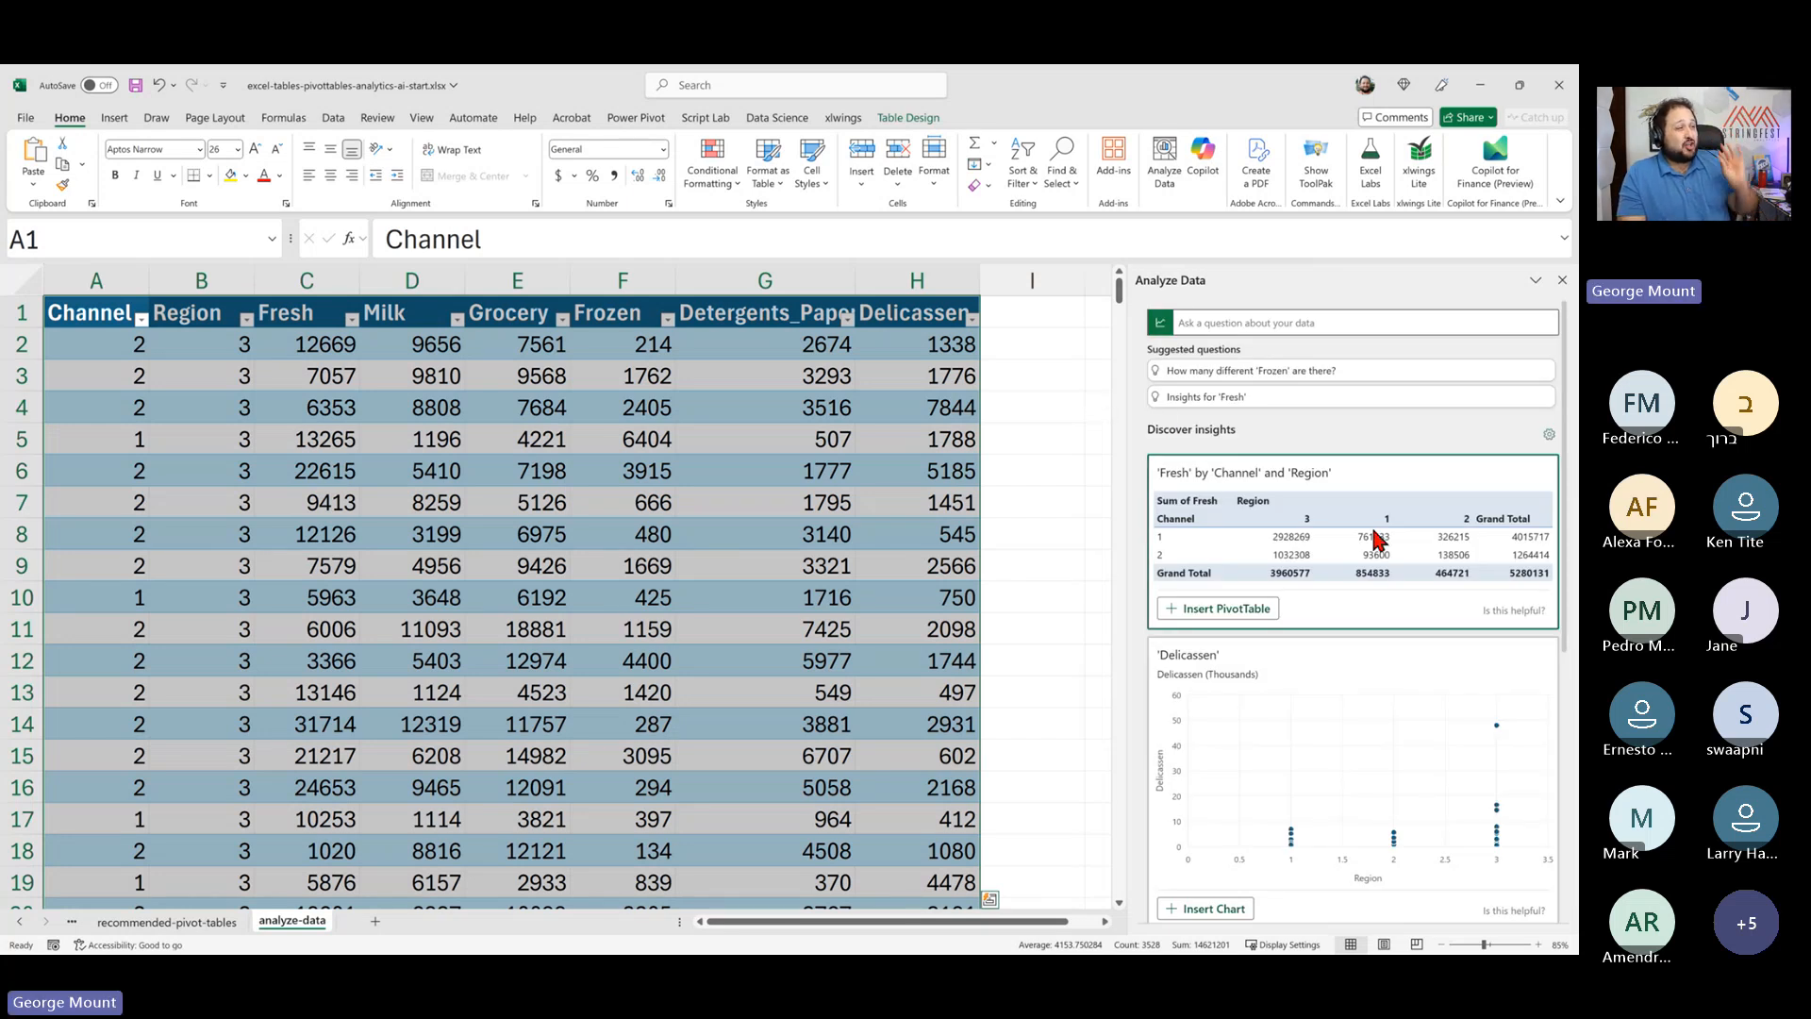
pyautogui.scroll(-3, 1375, 538)
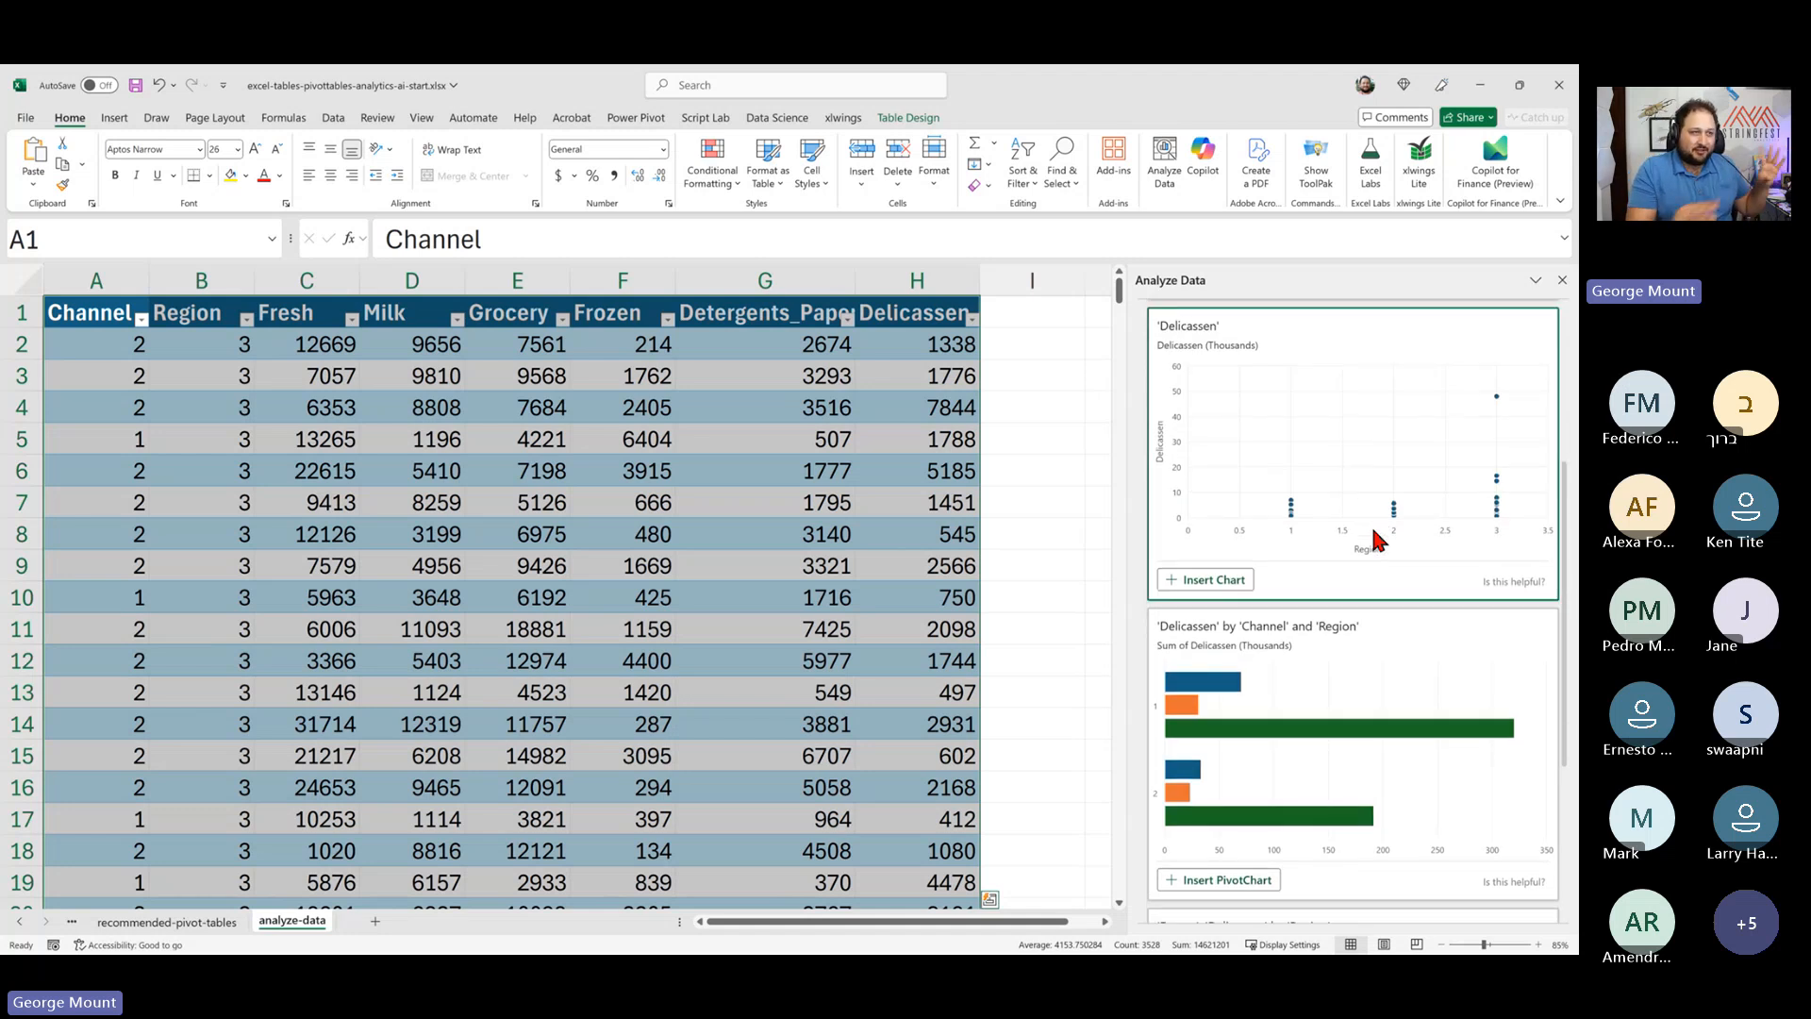
pyautogui.scroll(-3, 1375, 538)
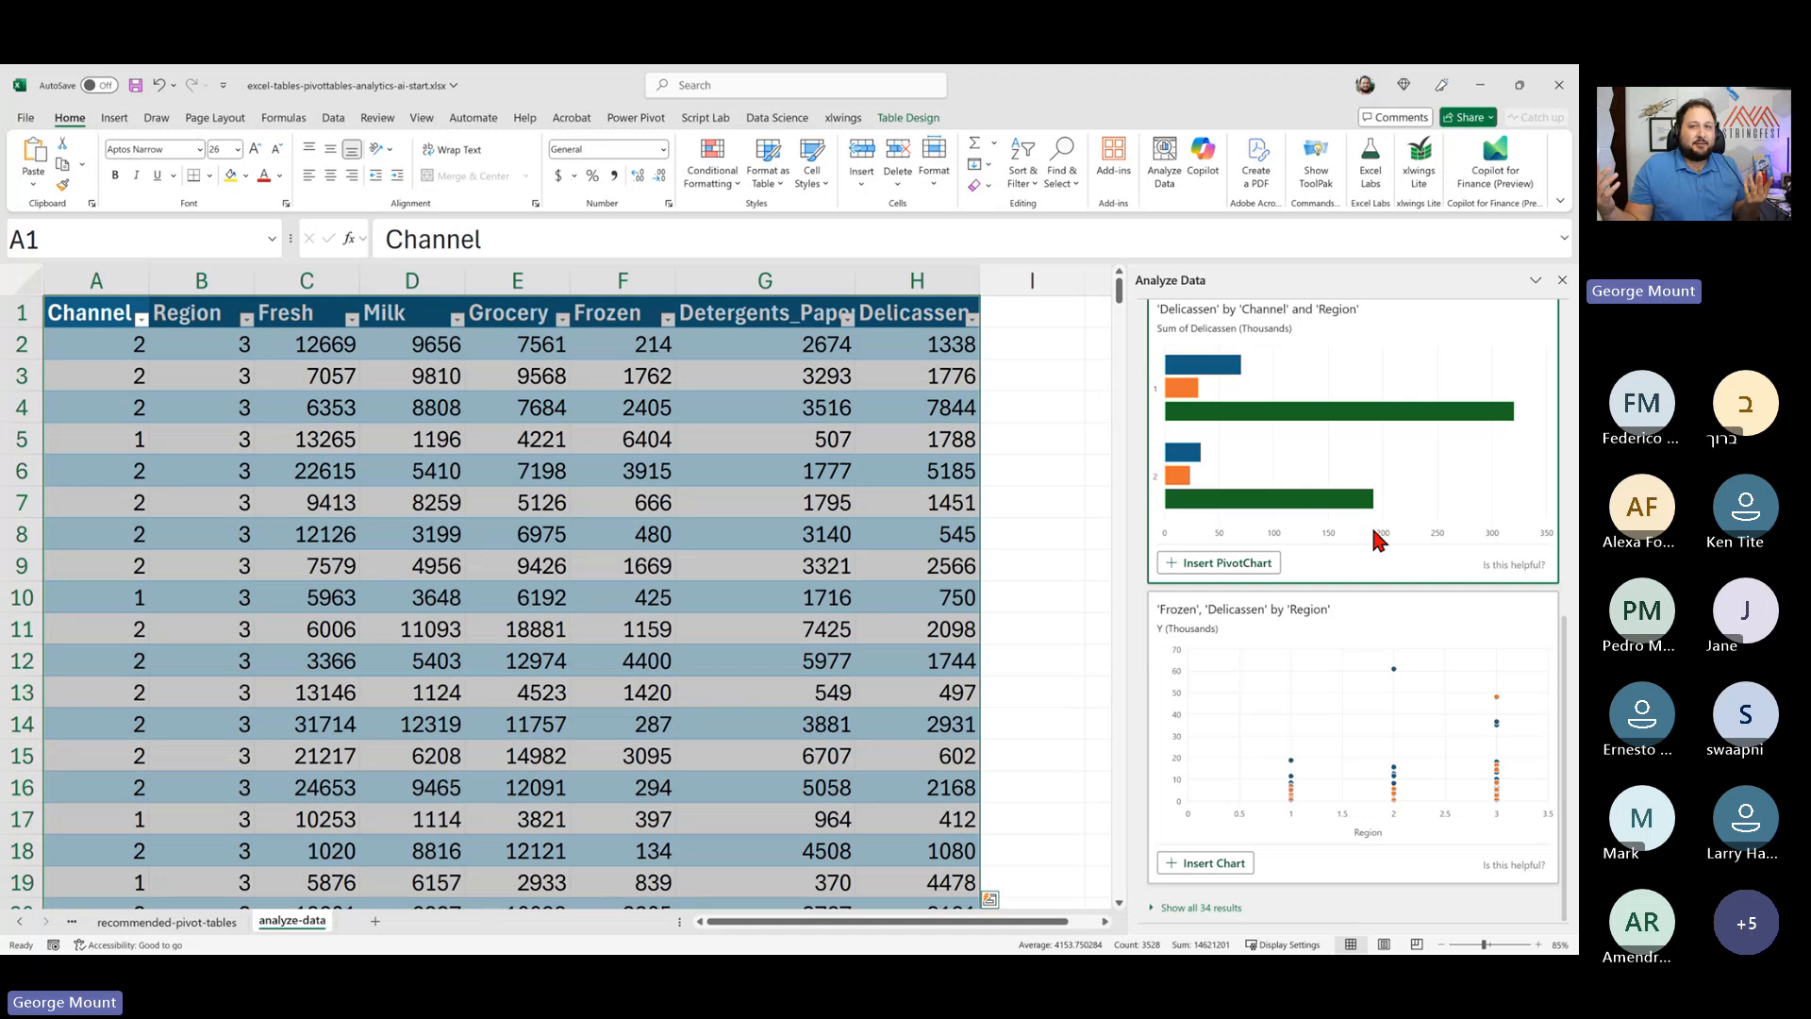
pyautogui.scroll(5, 1406, 651)
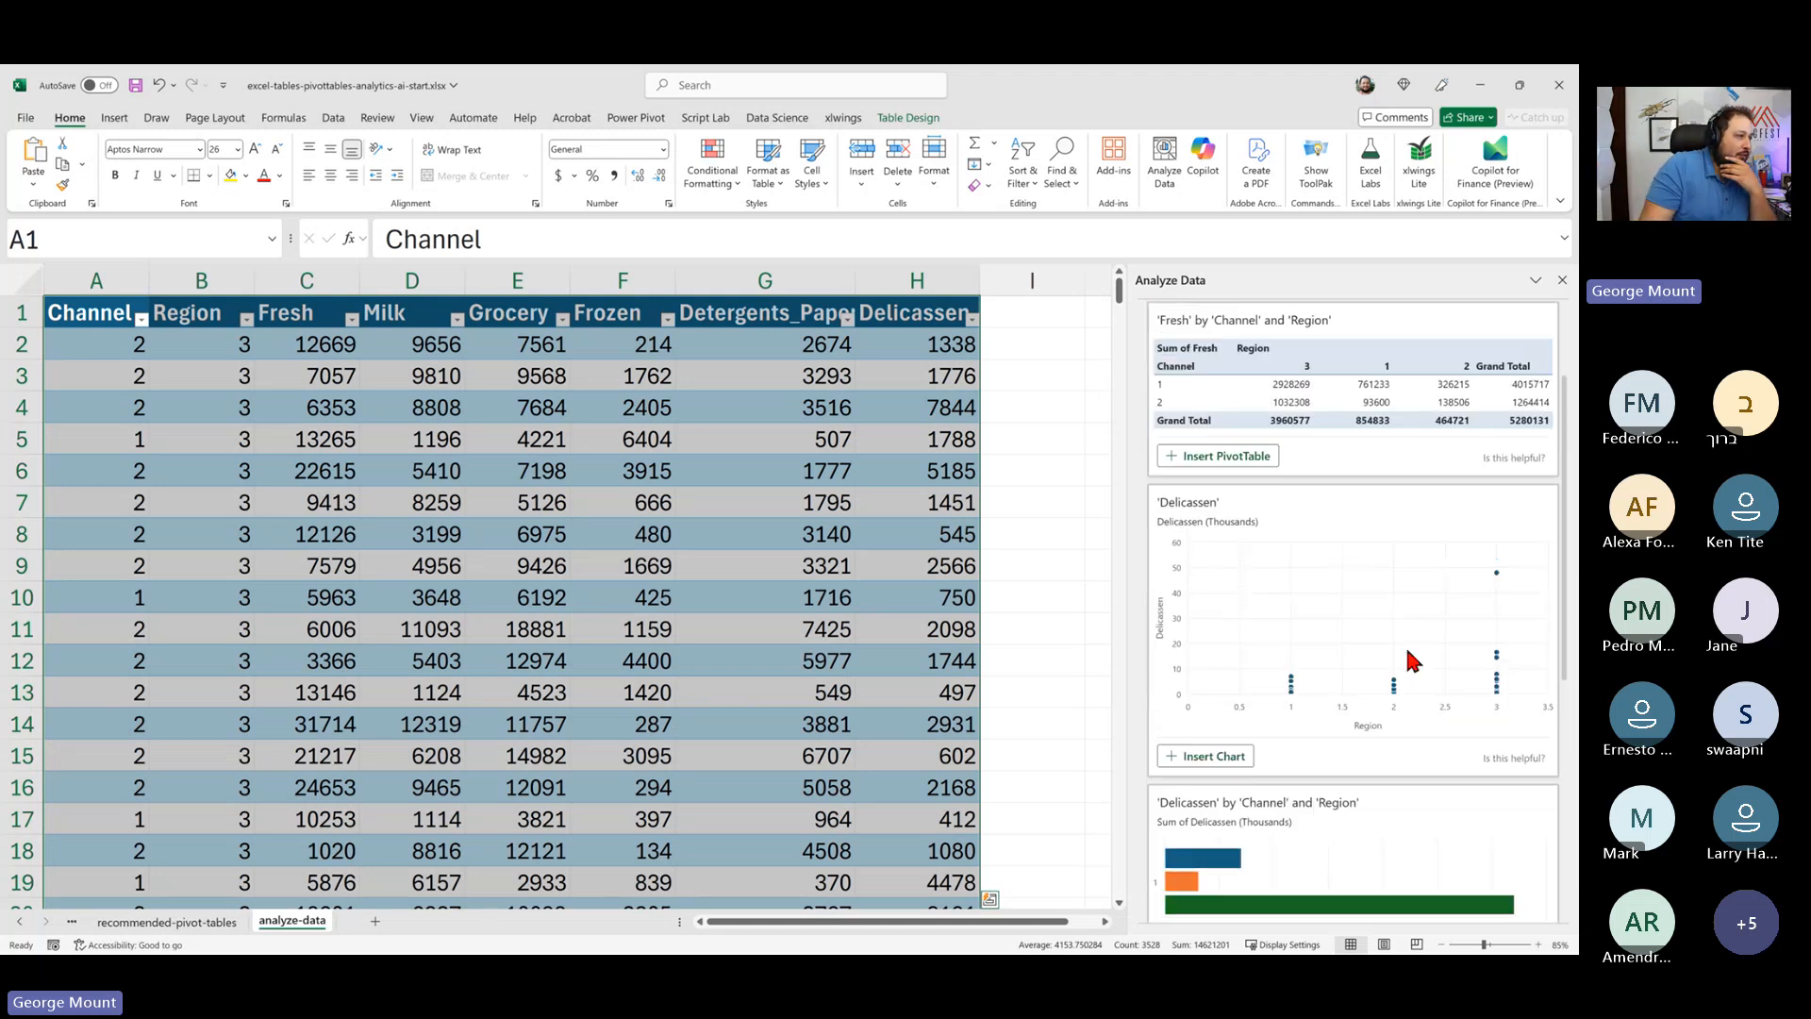
pyautogui.scroll(-2, 1337, 587)
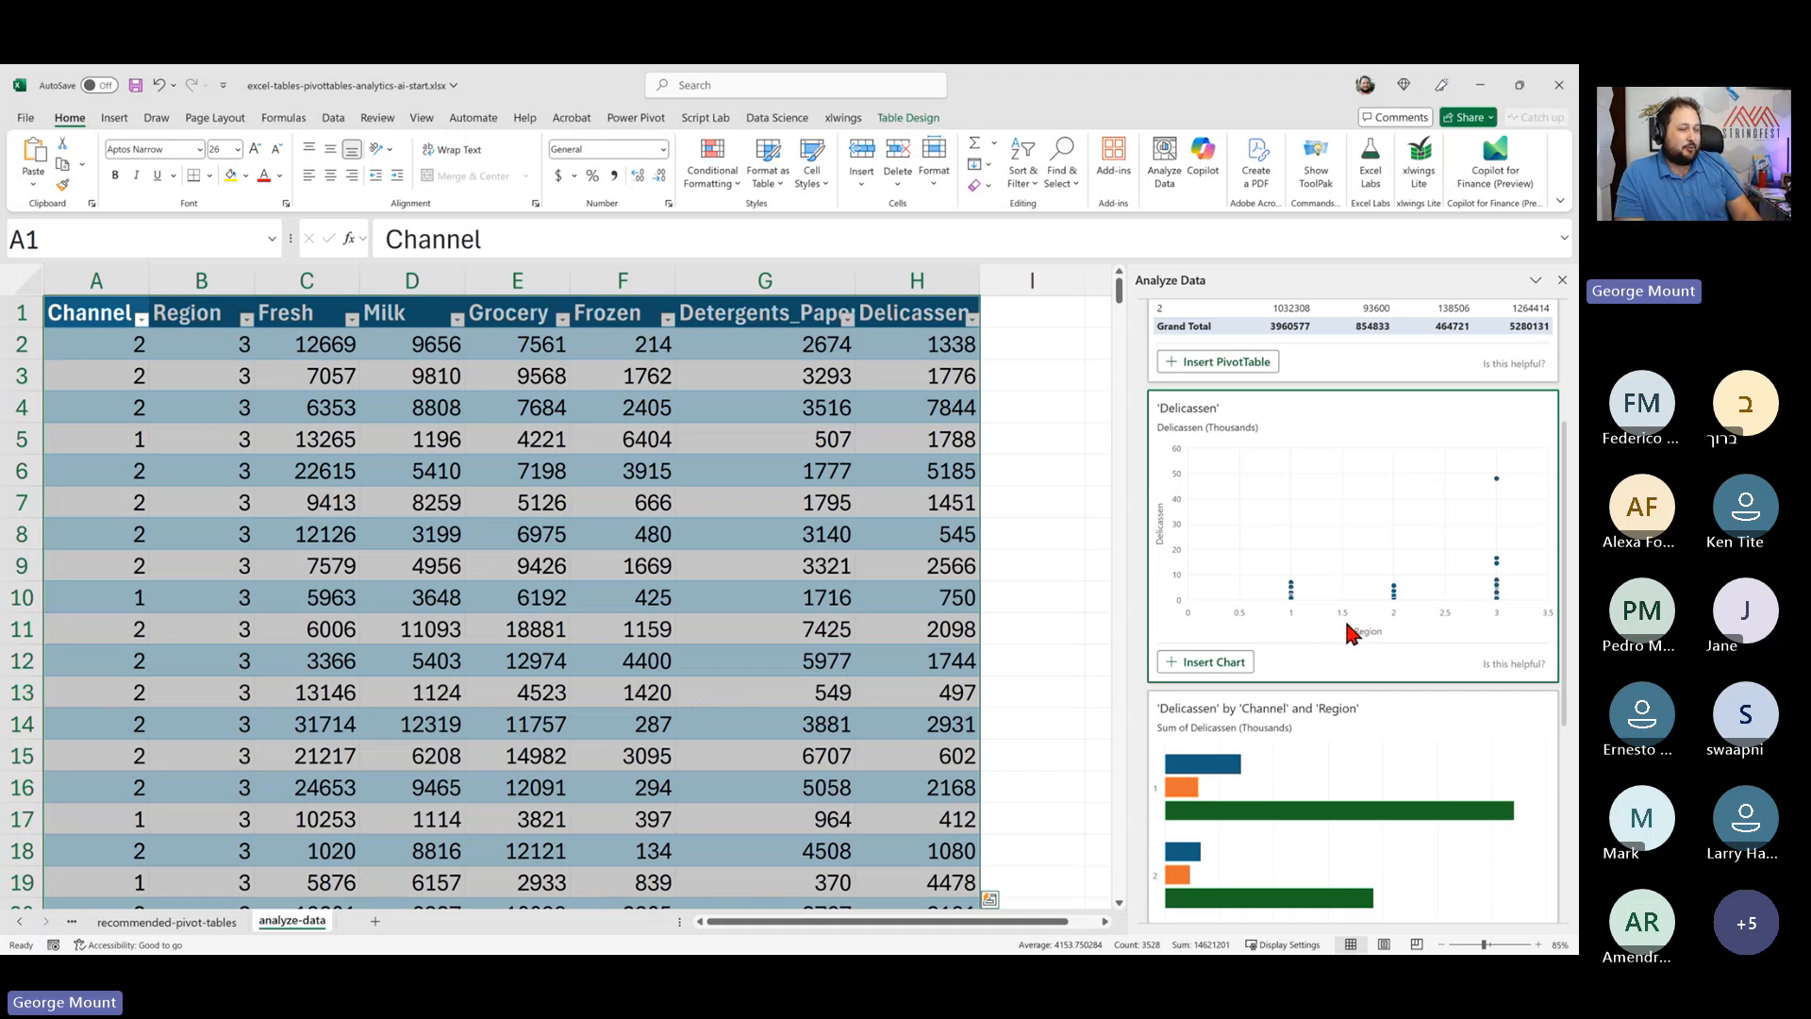
# - Insert the suggested Delicassen by Region scatter chart and enlarge it over the table
pyautogui.click(1212, 663)
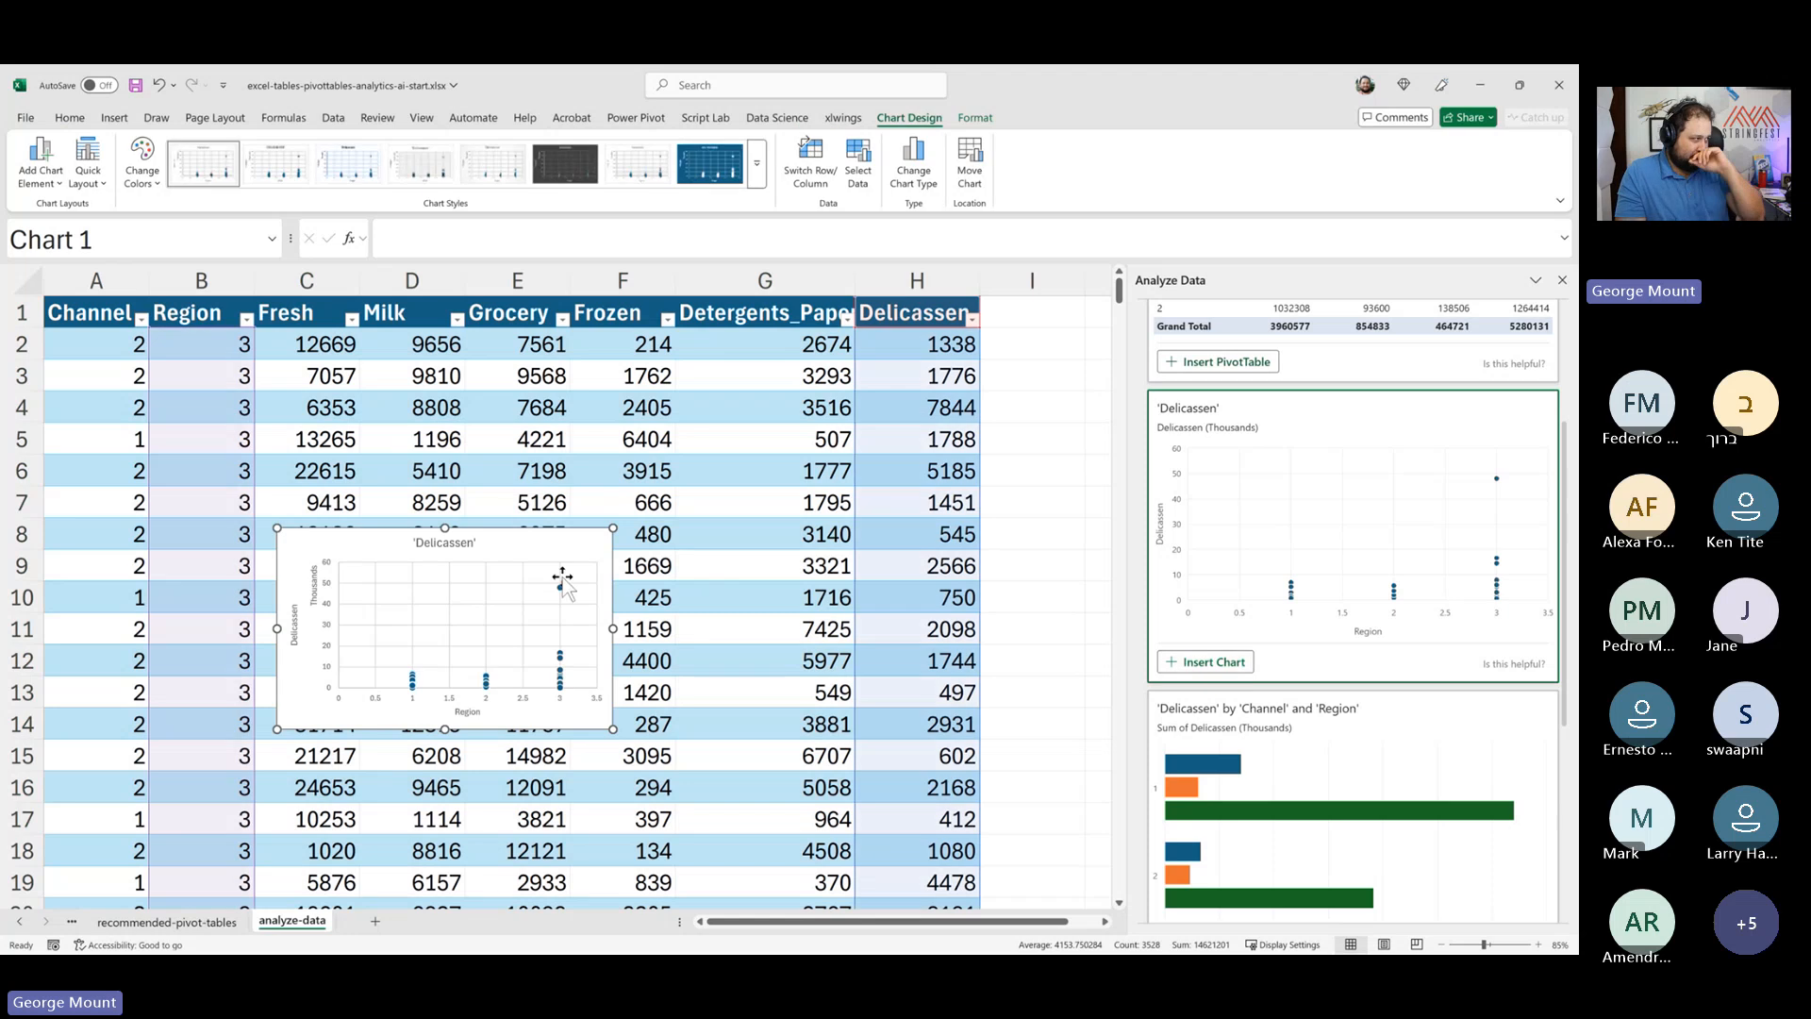
pyautogui.moveTo(614, 528); pyautogui.dragTo(919, 330)
pyautogui.moveTo(598, 729); pyautogui.dragTo(600, 800)
# - Browse the remaining Analyze Data insight suggestions
pyautogui.scroll(-1, 443, 795)
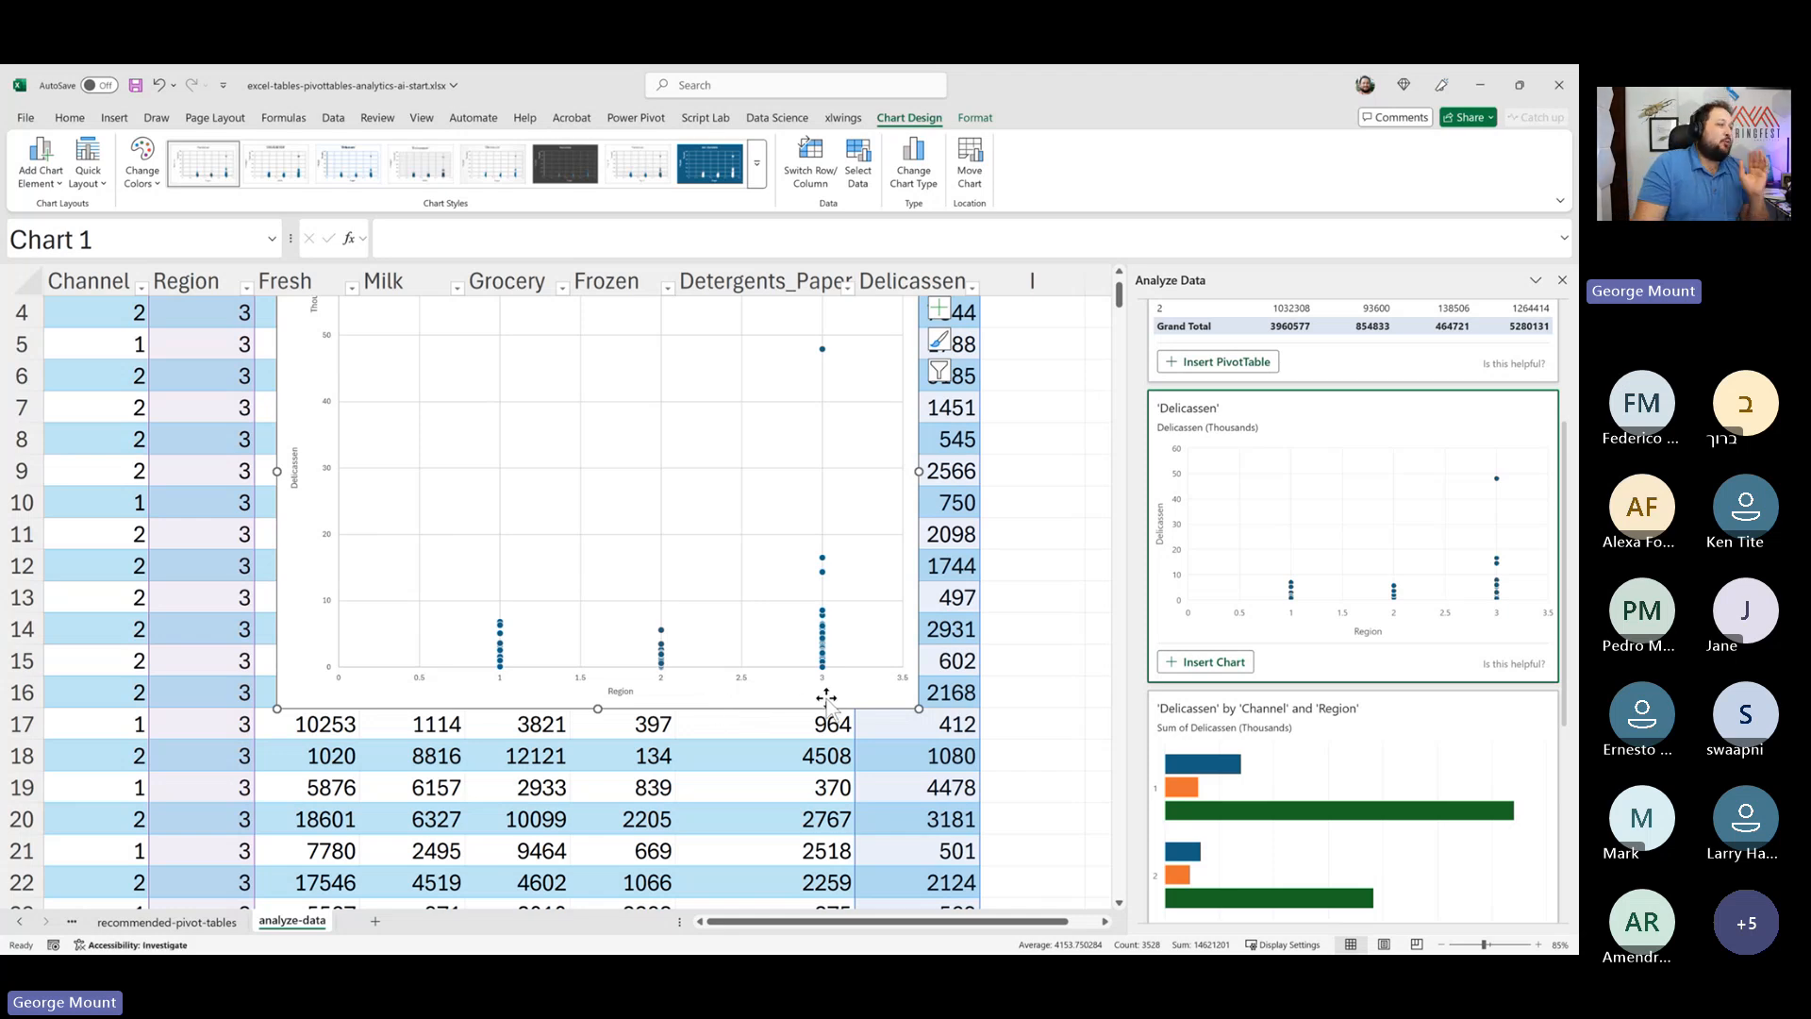
pyautogui.scroll(-3, 1452, 715)
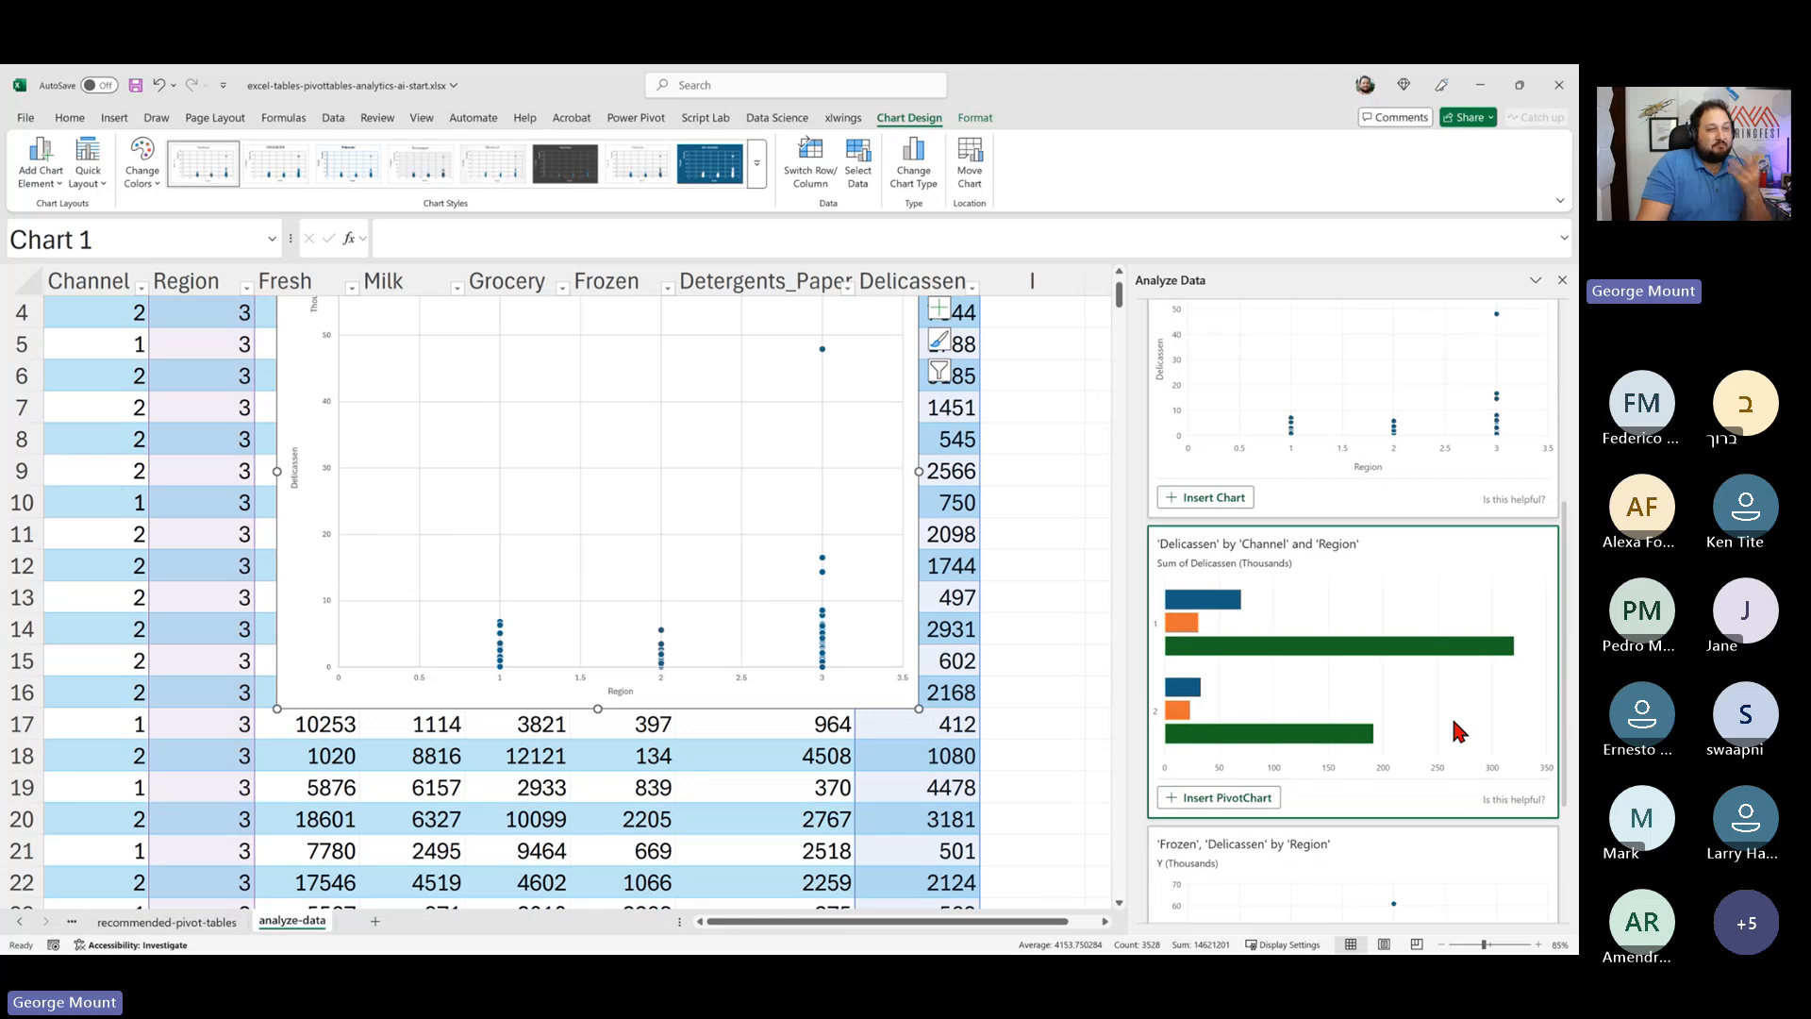
pyautogui.scroll(-3, 1451, 715)
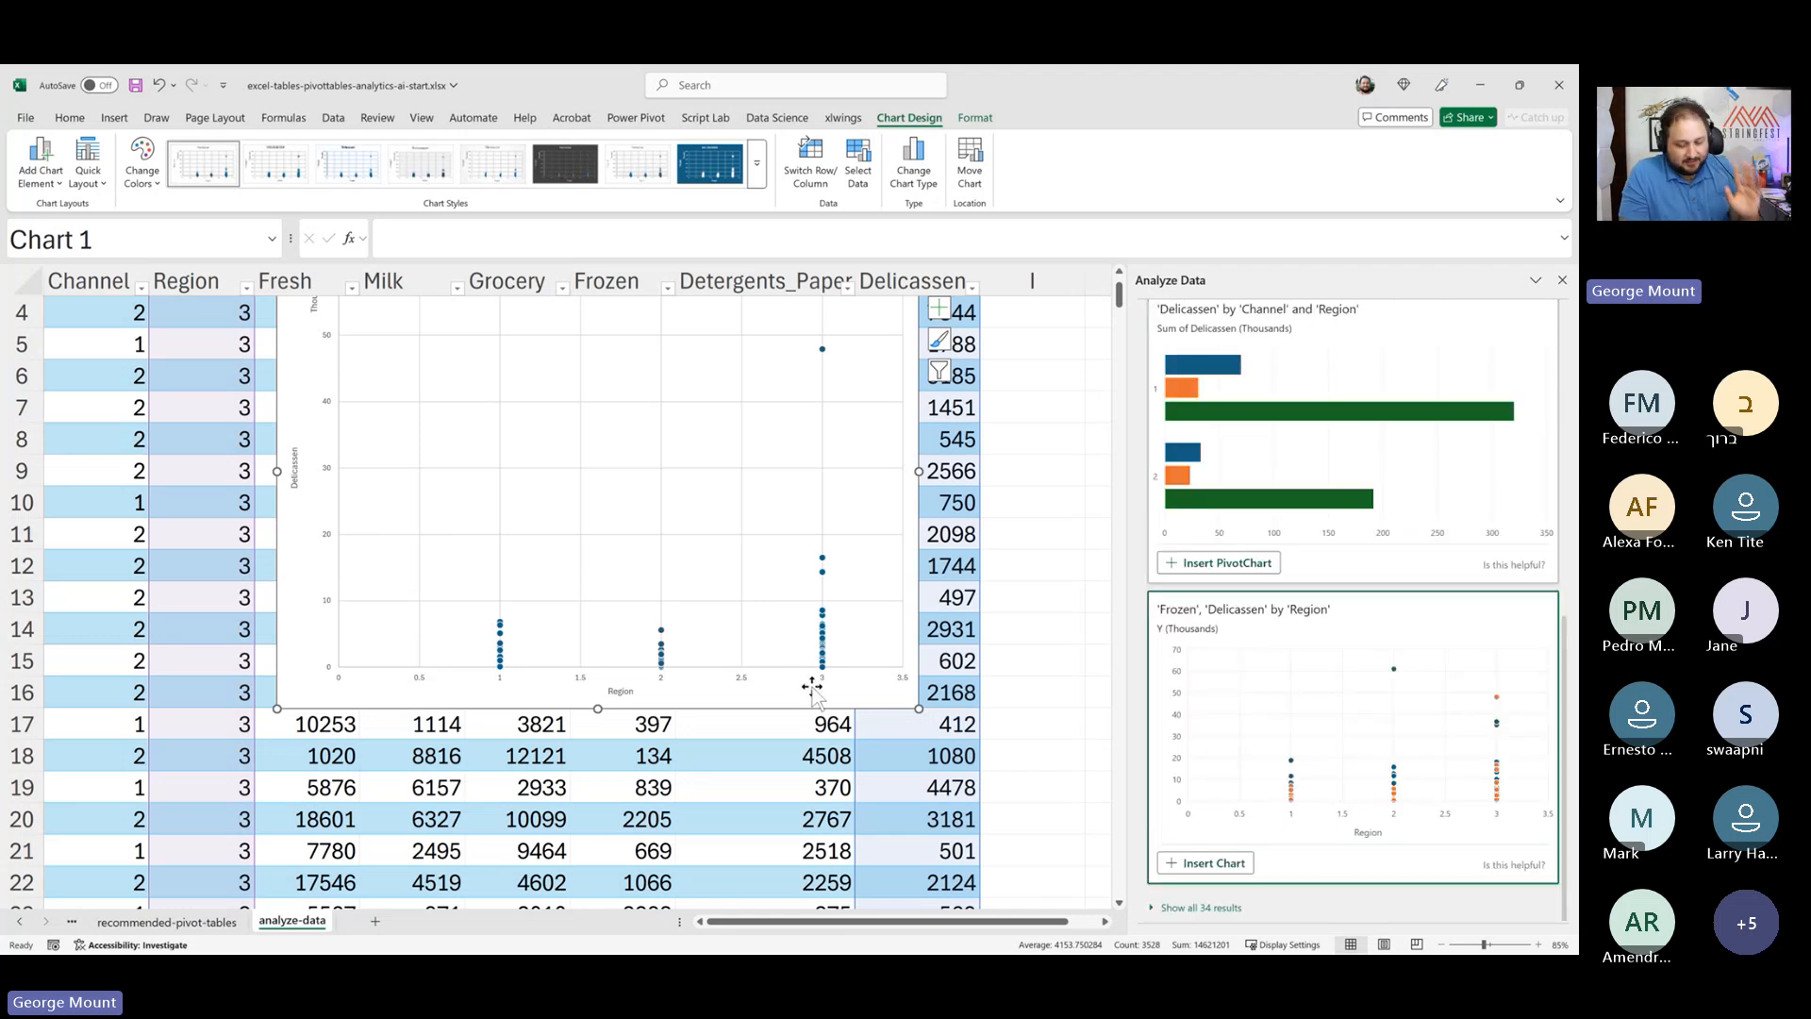
# - Delete the inserted Delicassen by Region scatter chart from the sheet
pyautogui.scroll(3, 1322, 637)
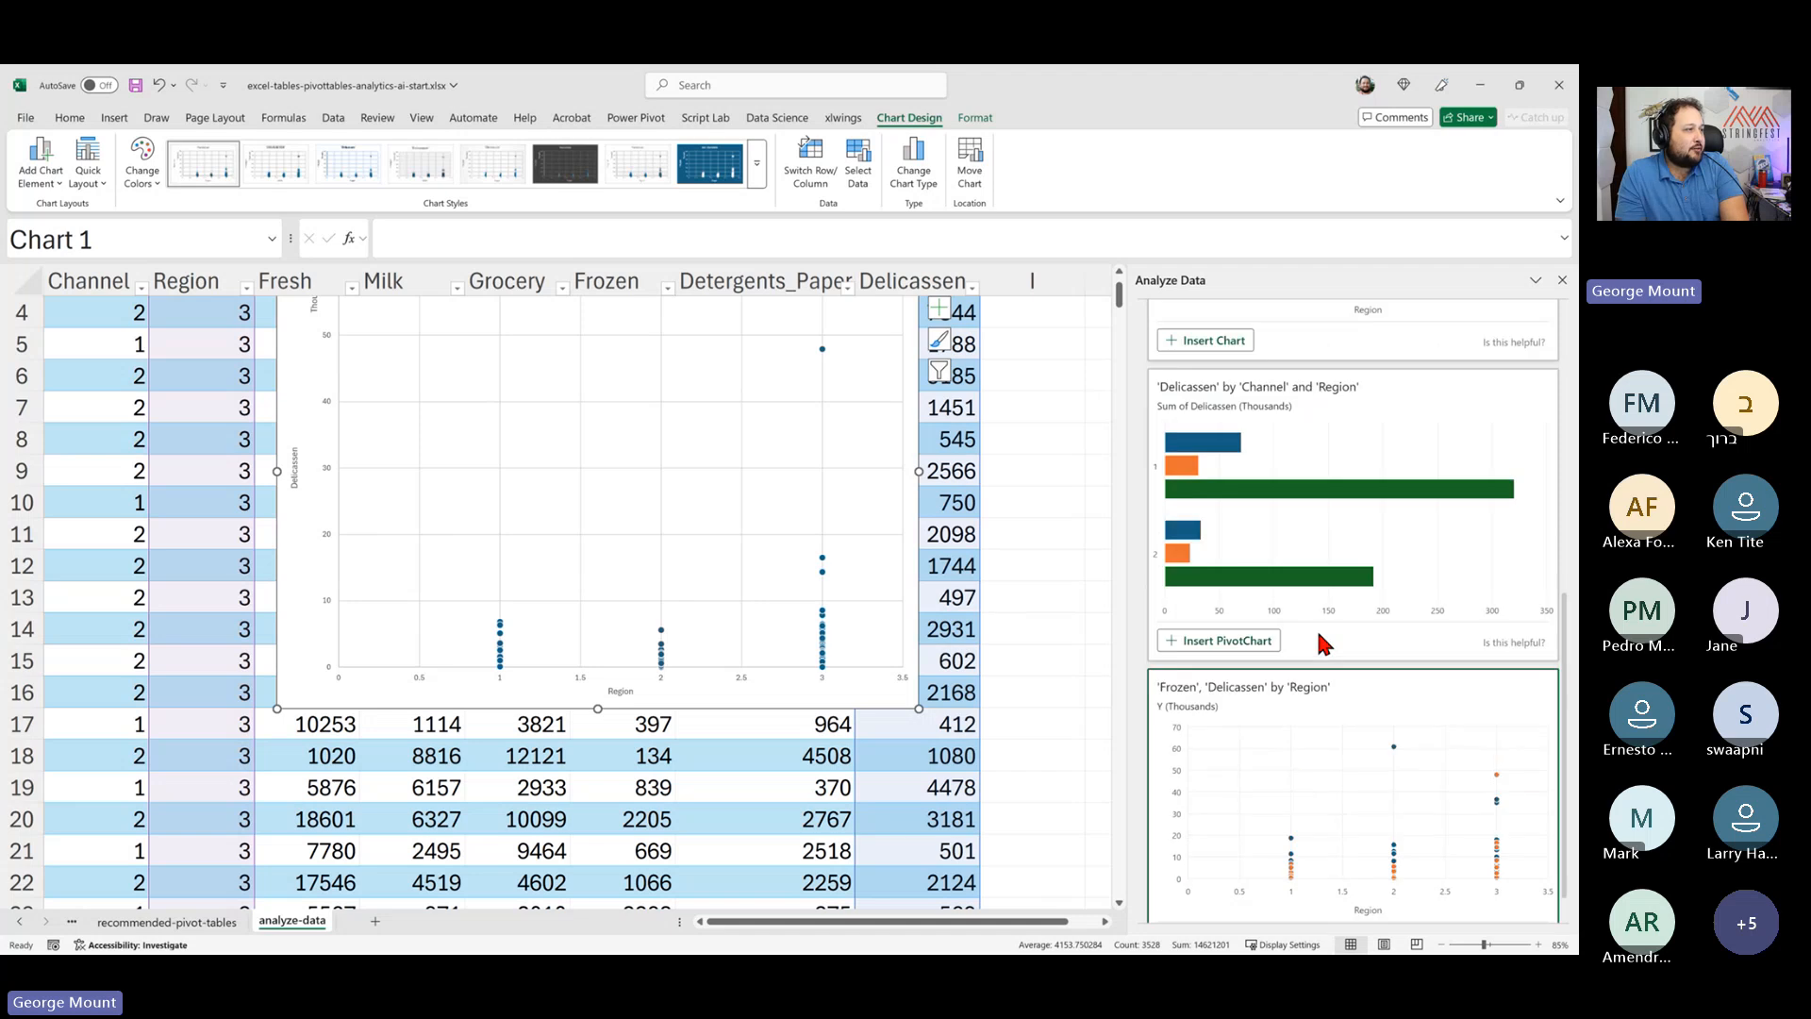
pyautogui.press('Delete')
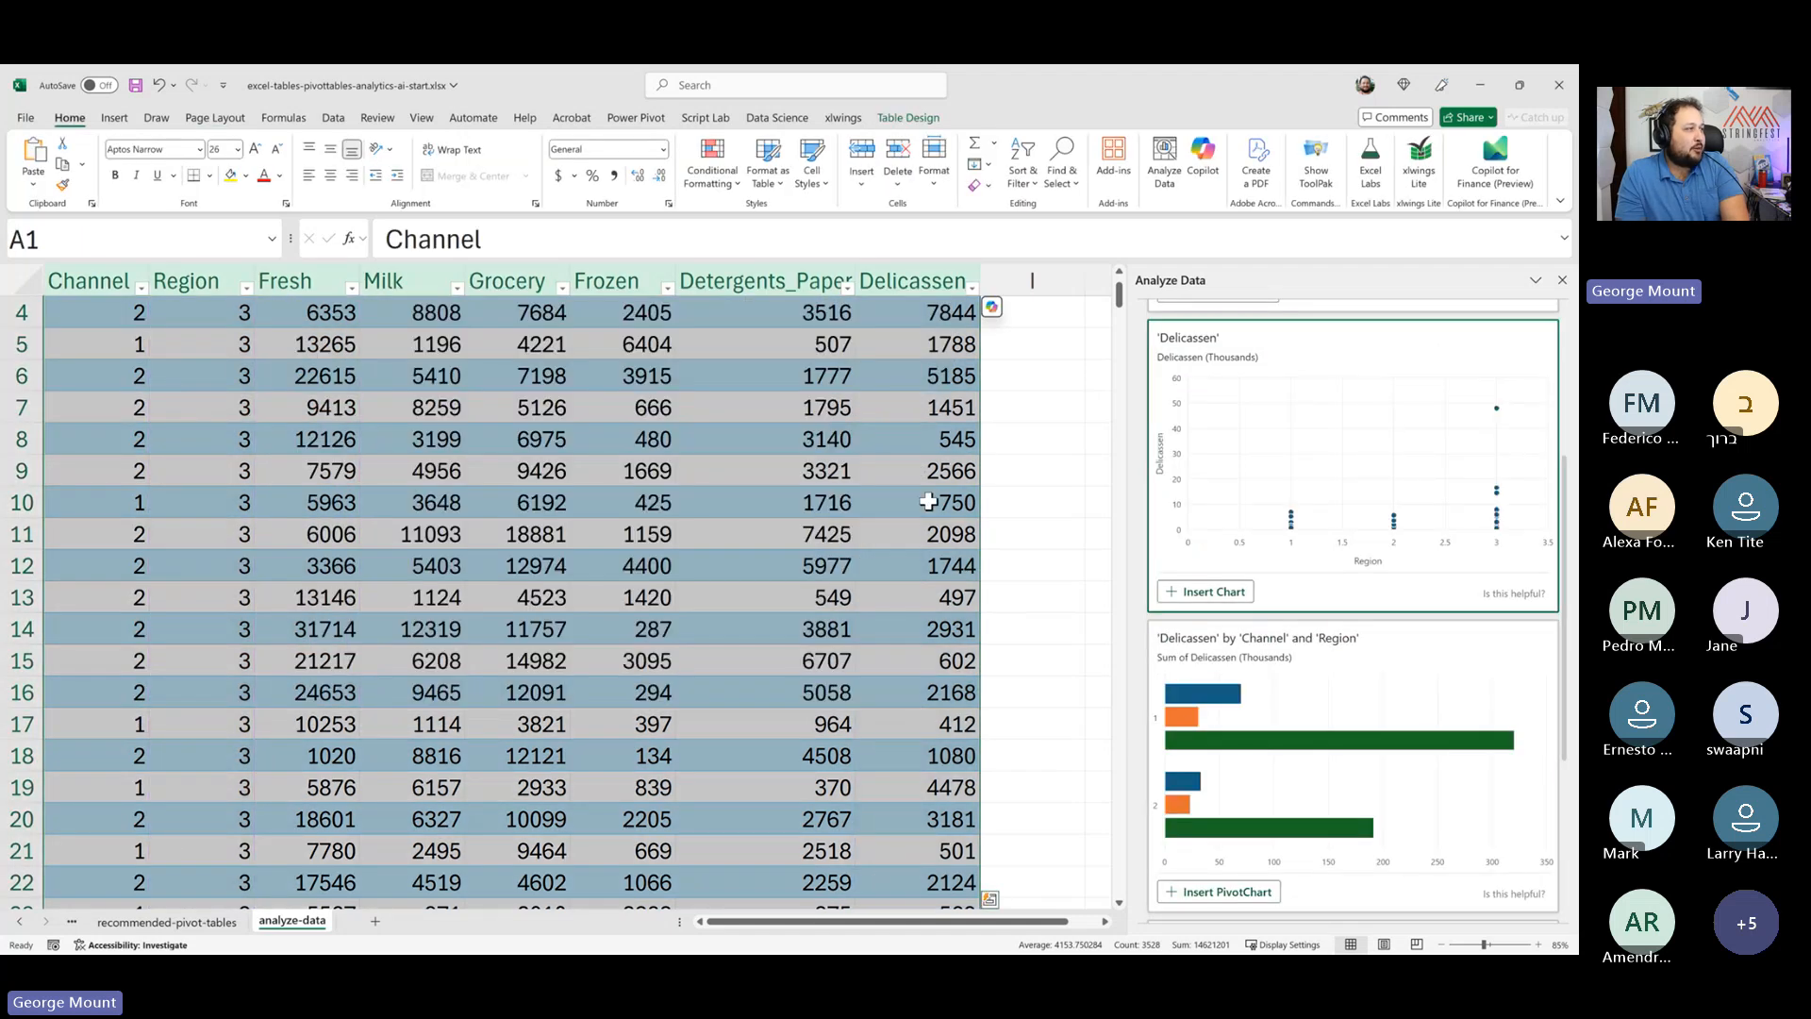
# - Ask Analyze Data "What are total sales in Milk?" and insert the answer as a PivotTable
pyautogui.click(1253, 323)
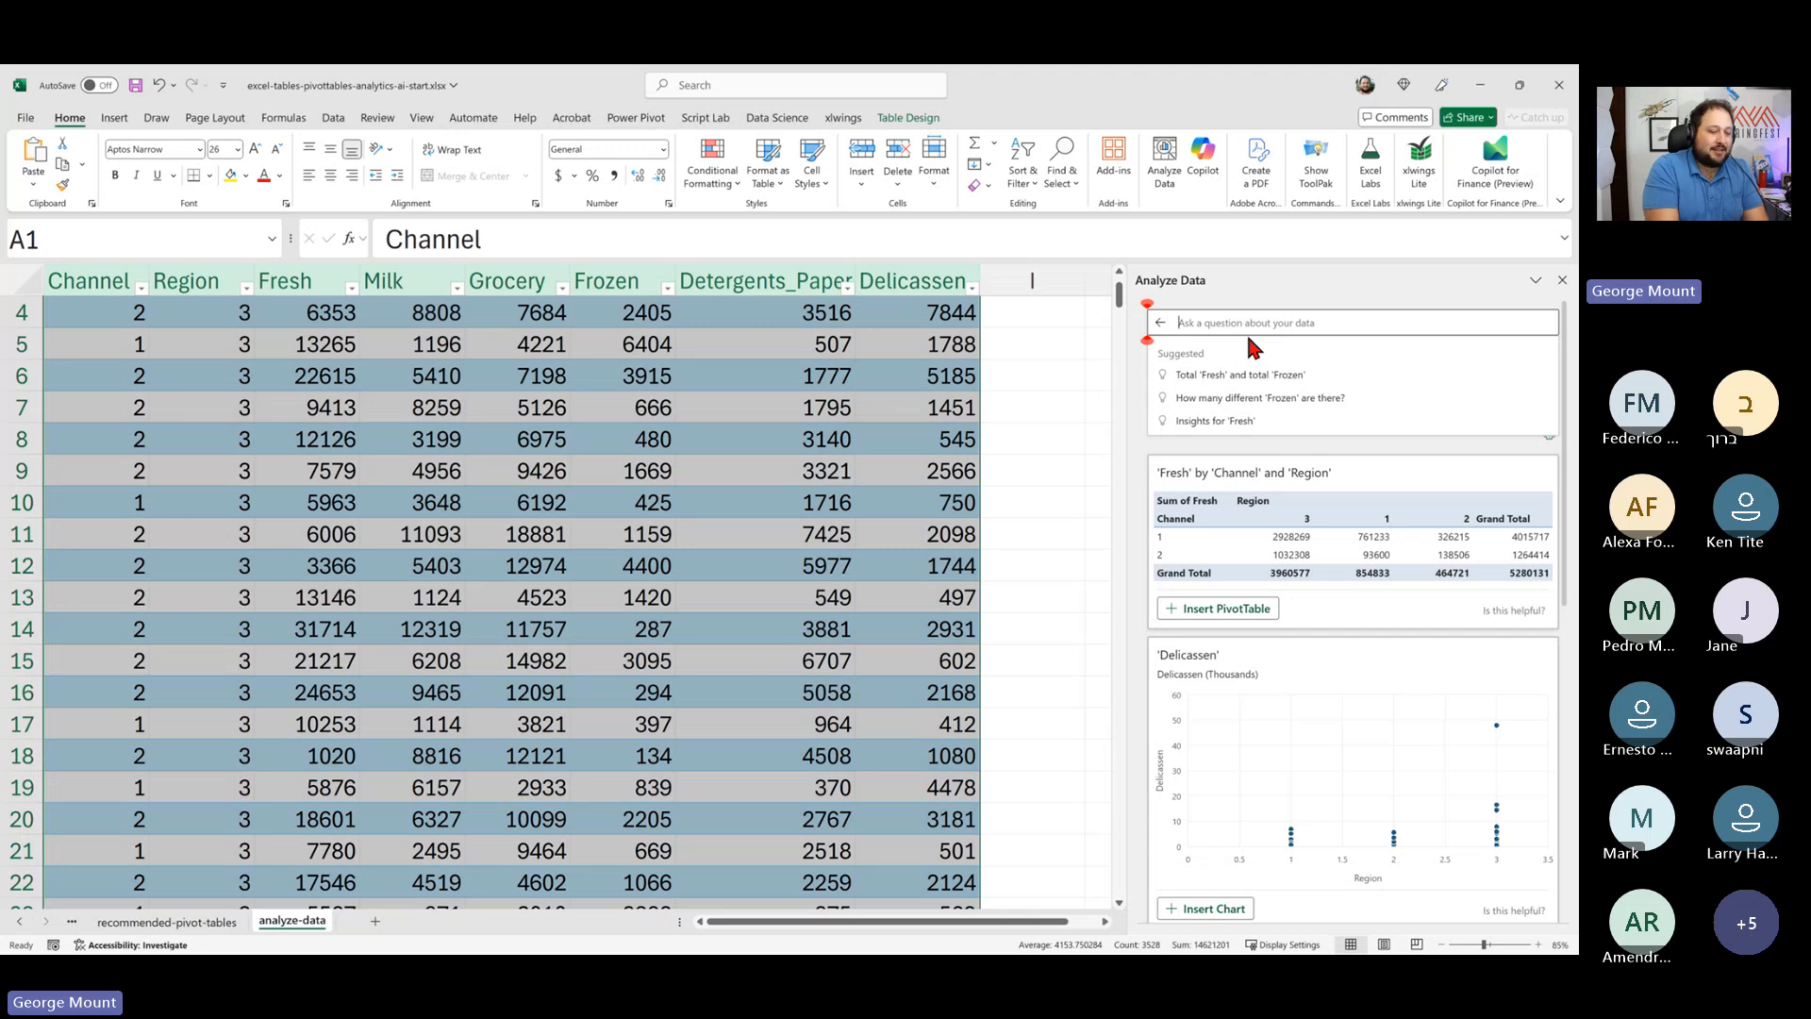
pyautogui.write('What are')
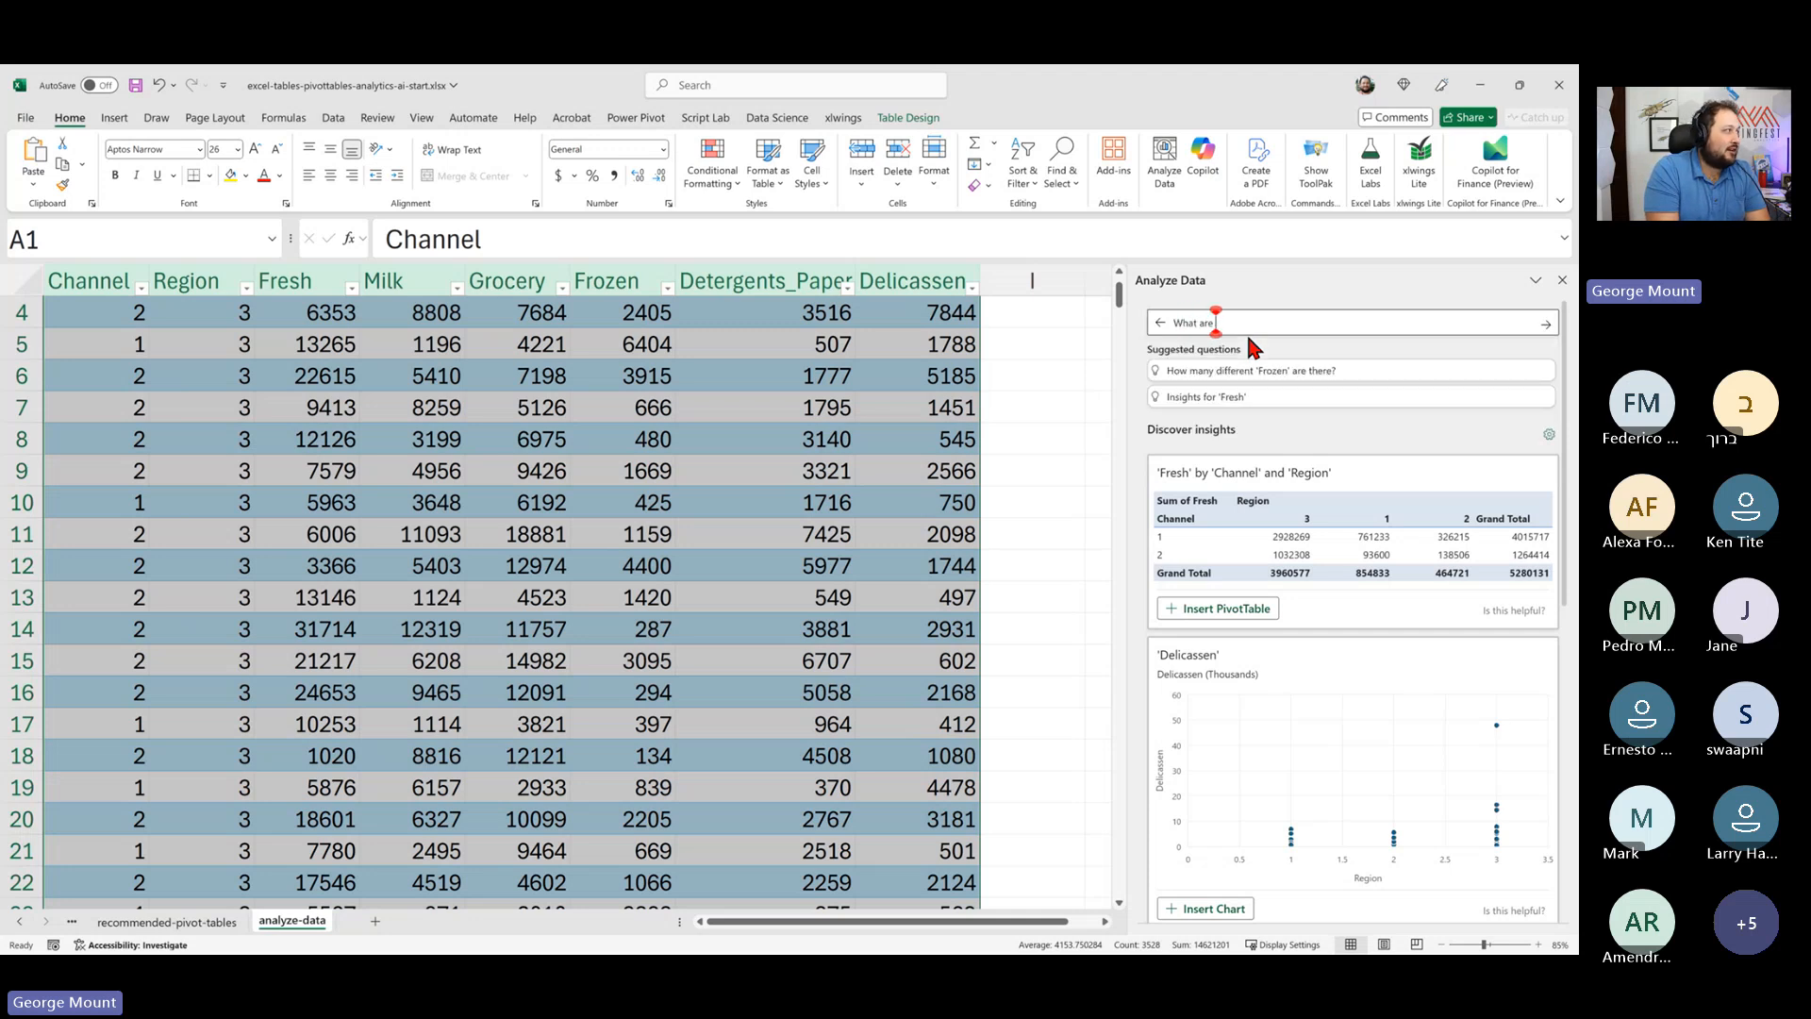
pyautogui.write(' total sales in Milk?')
pyautogui.press('Return')
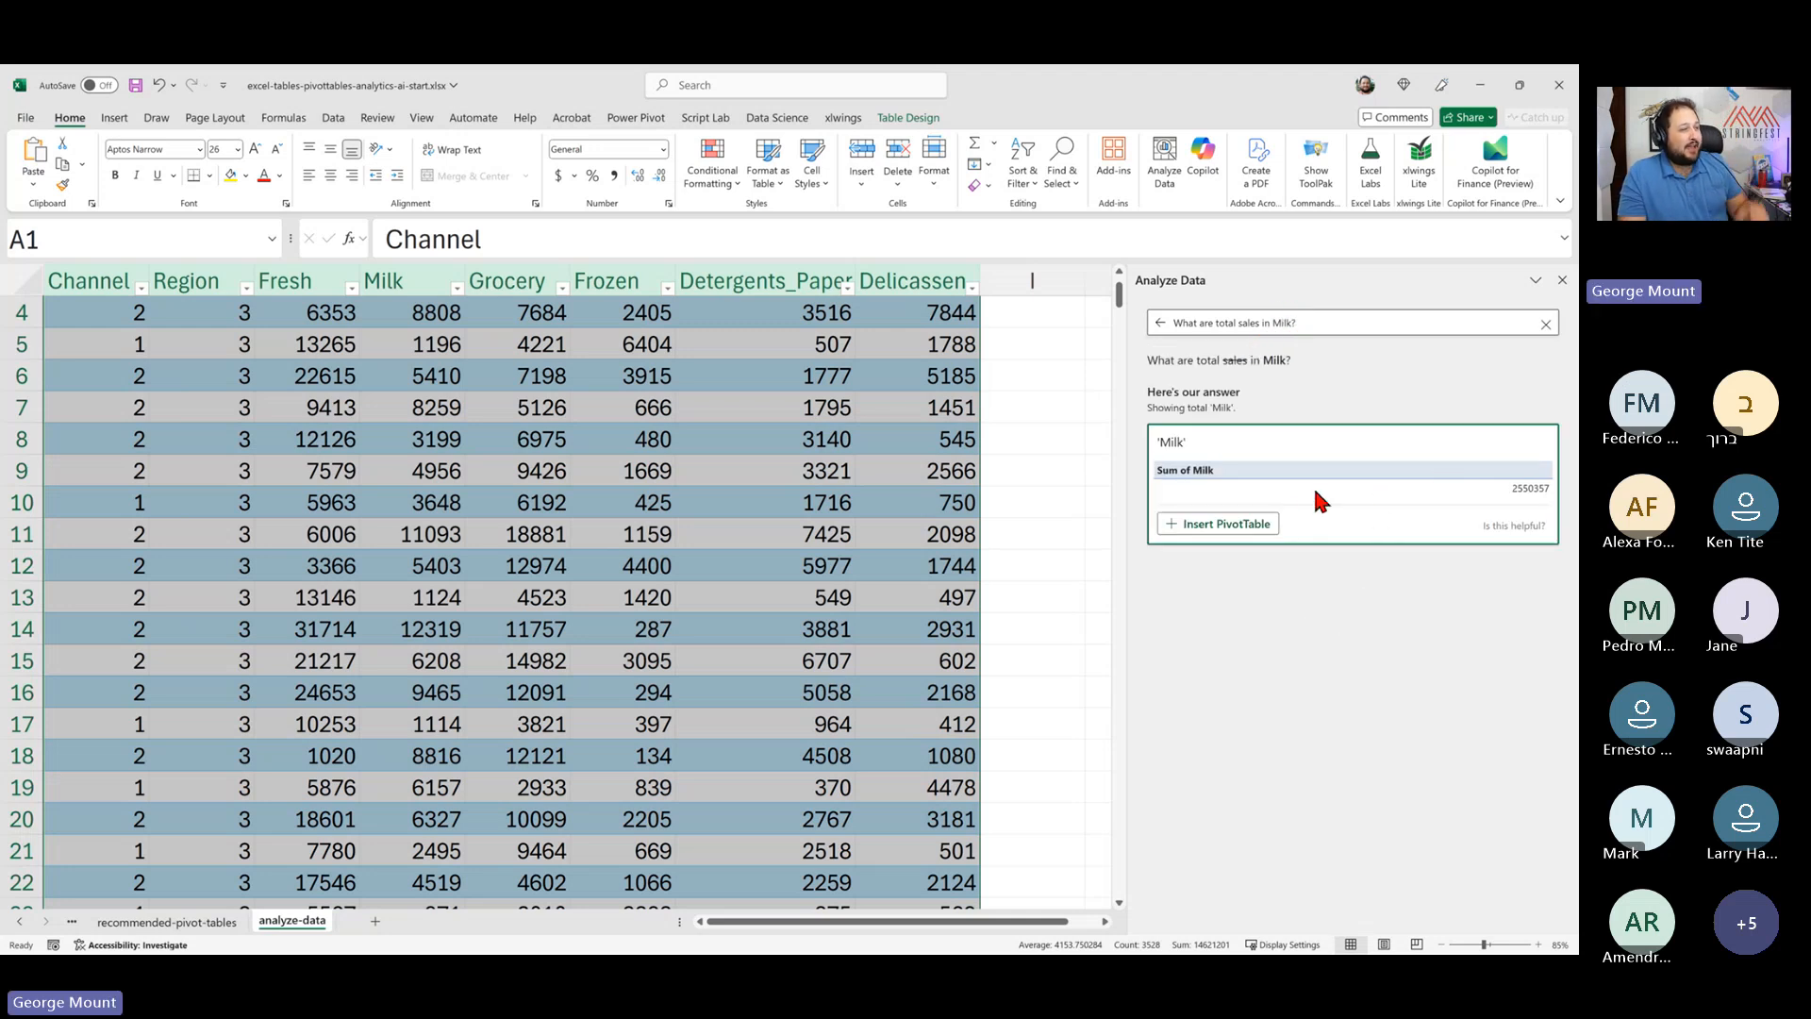
pyautogui.click(1263, 527)
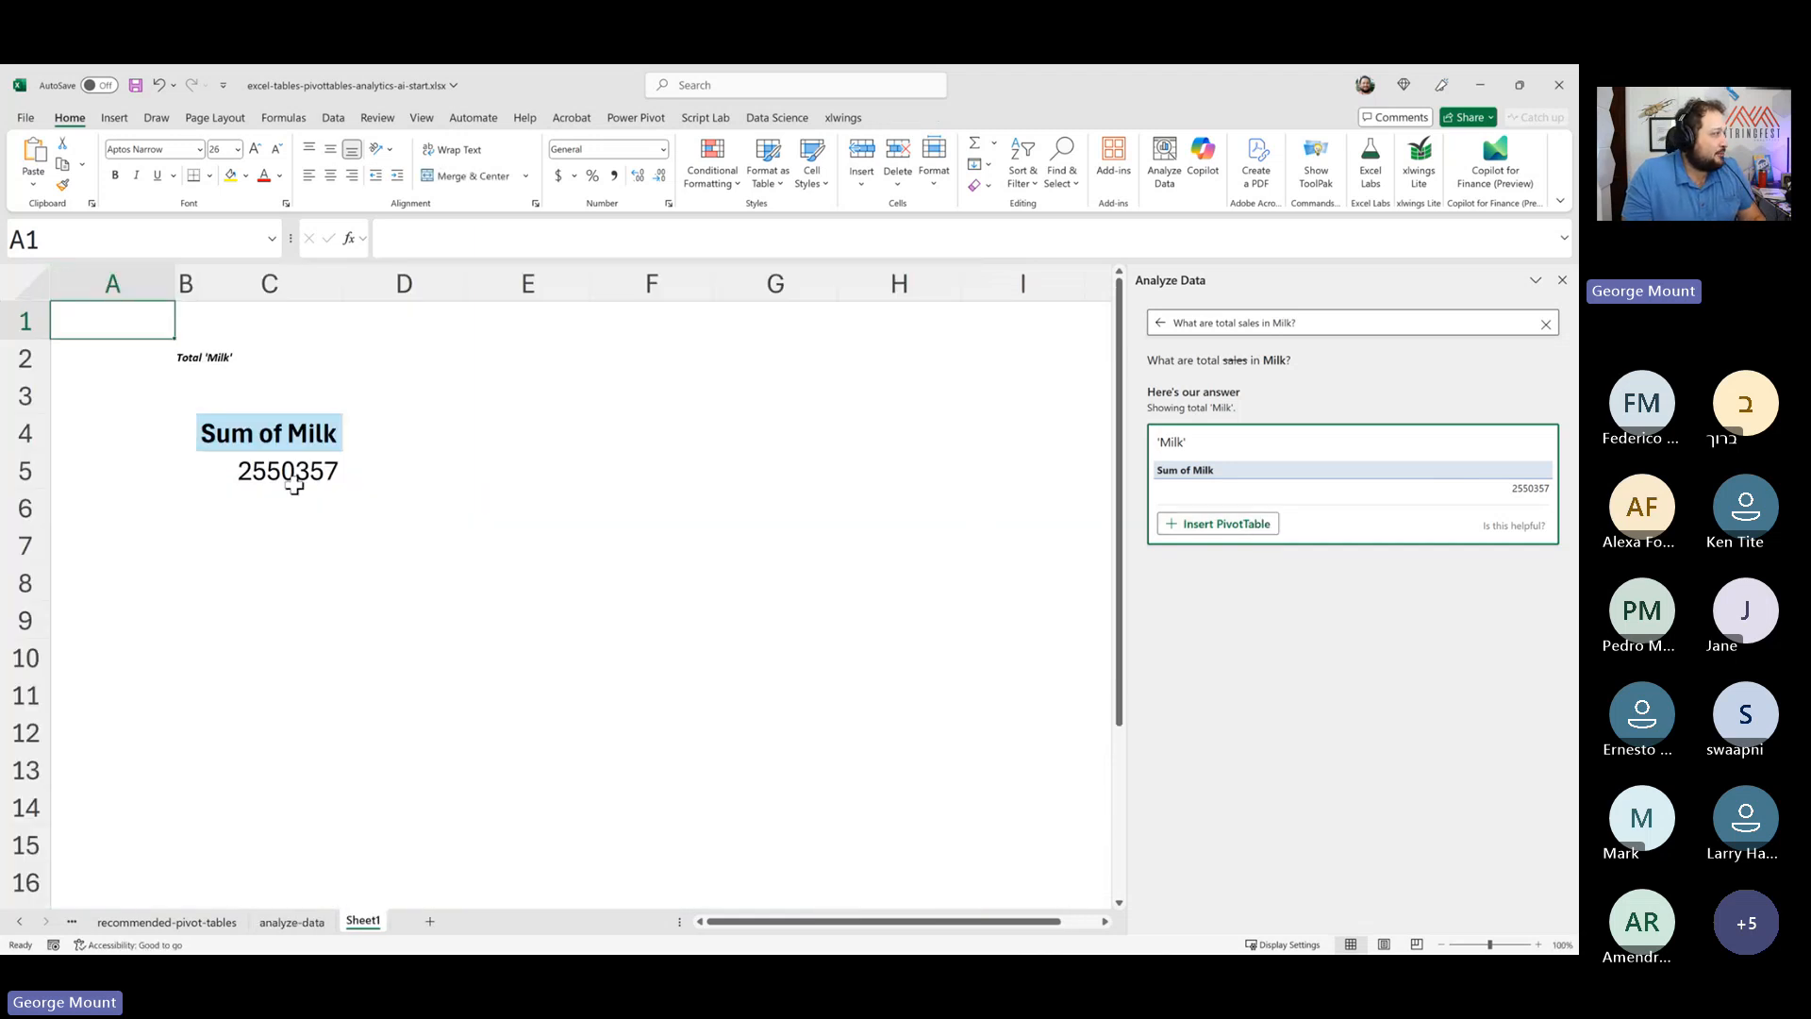
# - Inspect the new Sum of Milk PivotTable and its fields, then return to the analyze-data sheet
pyautogui.click(307, 439)
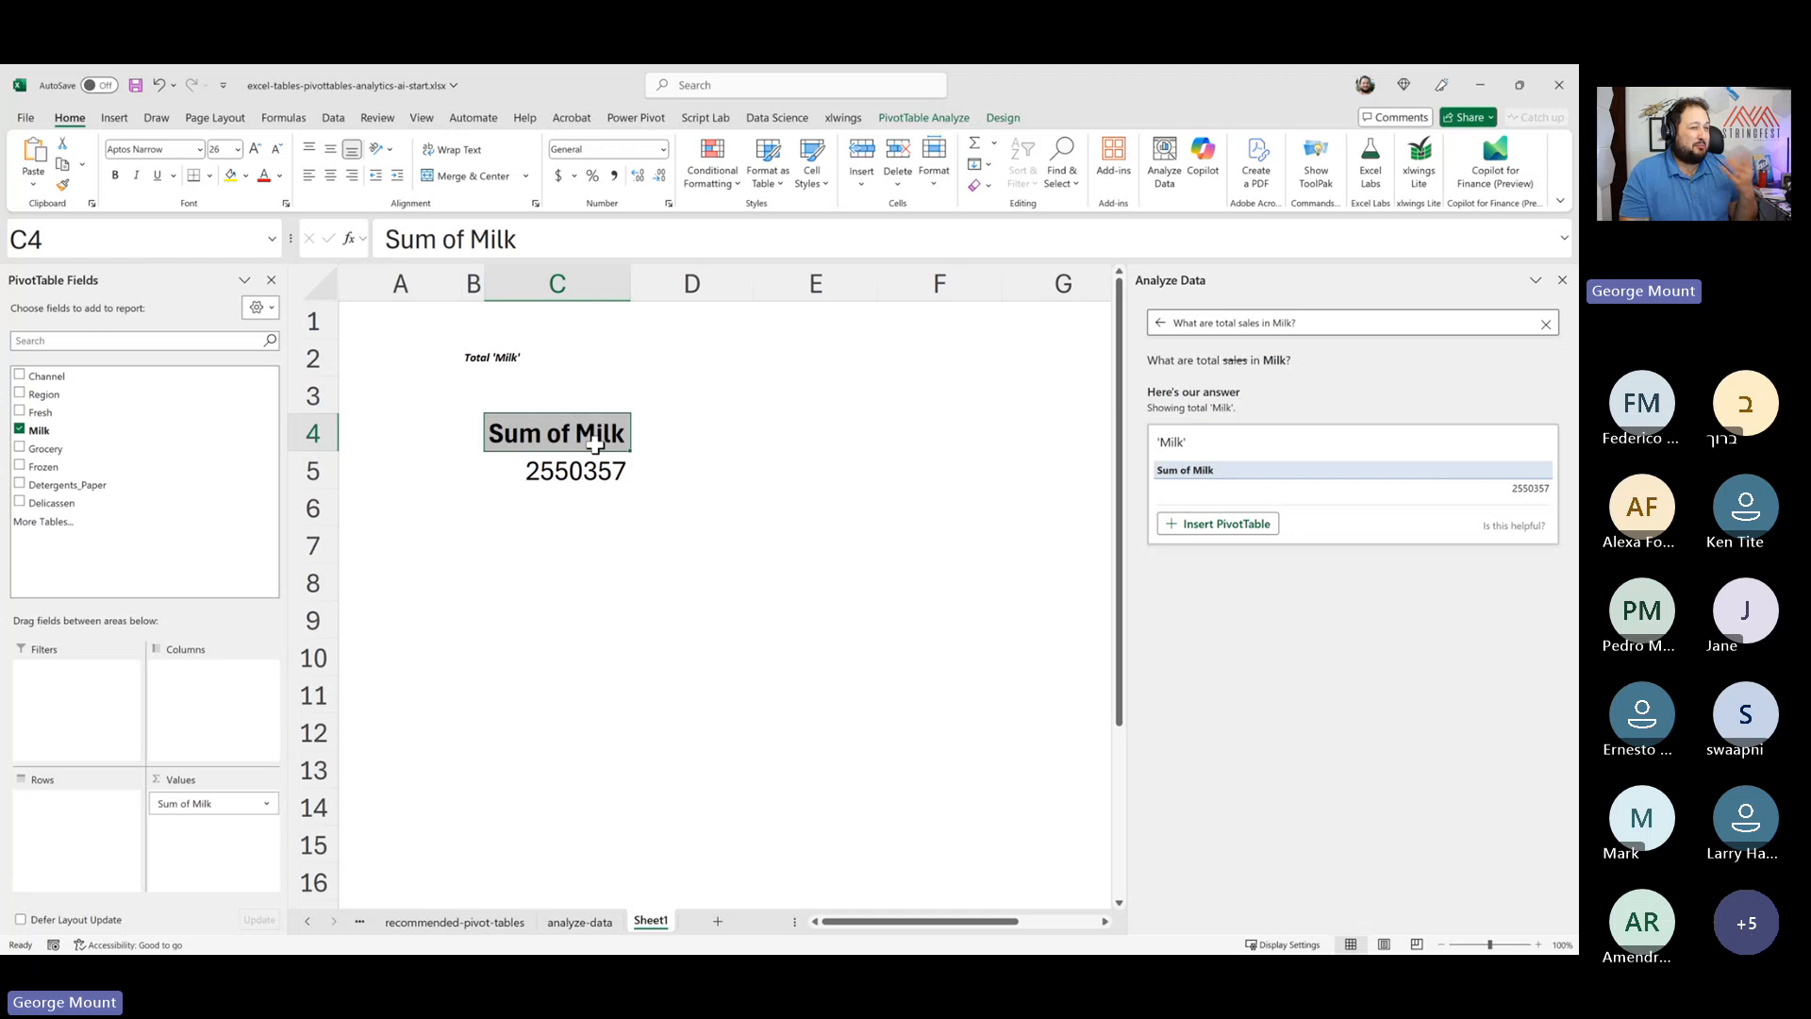
pyautogui.click(591, 486)
pyautogui.click(529, 428)
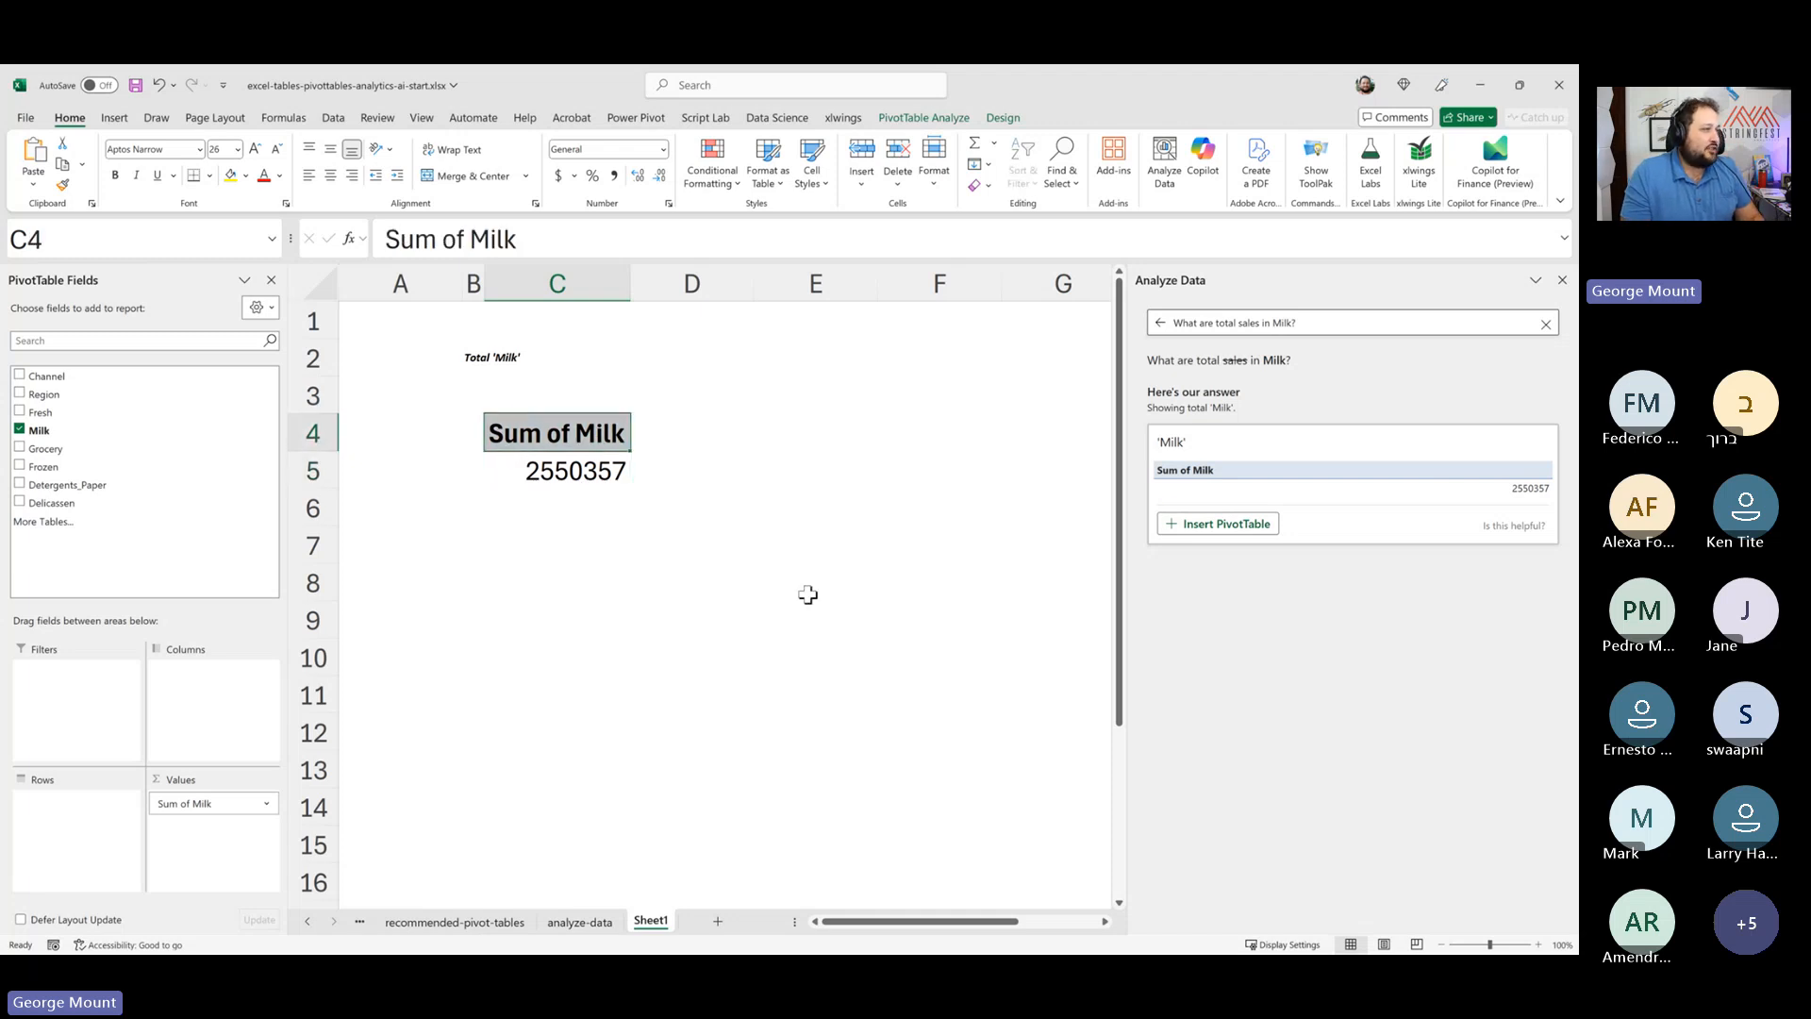
pyautogui.click(468, 924)
pyautogui.click(578, 922)
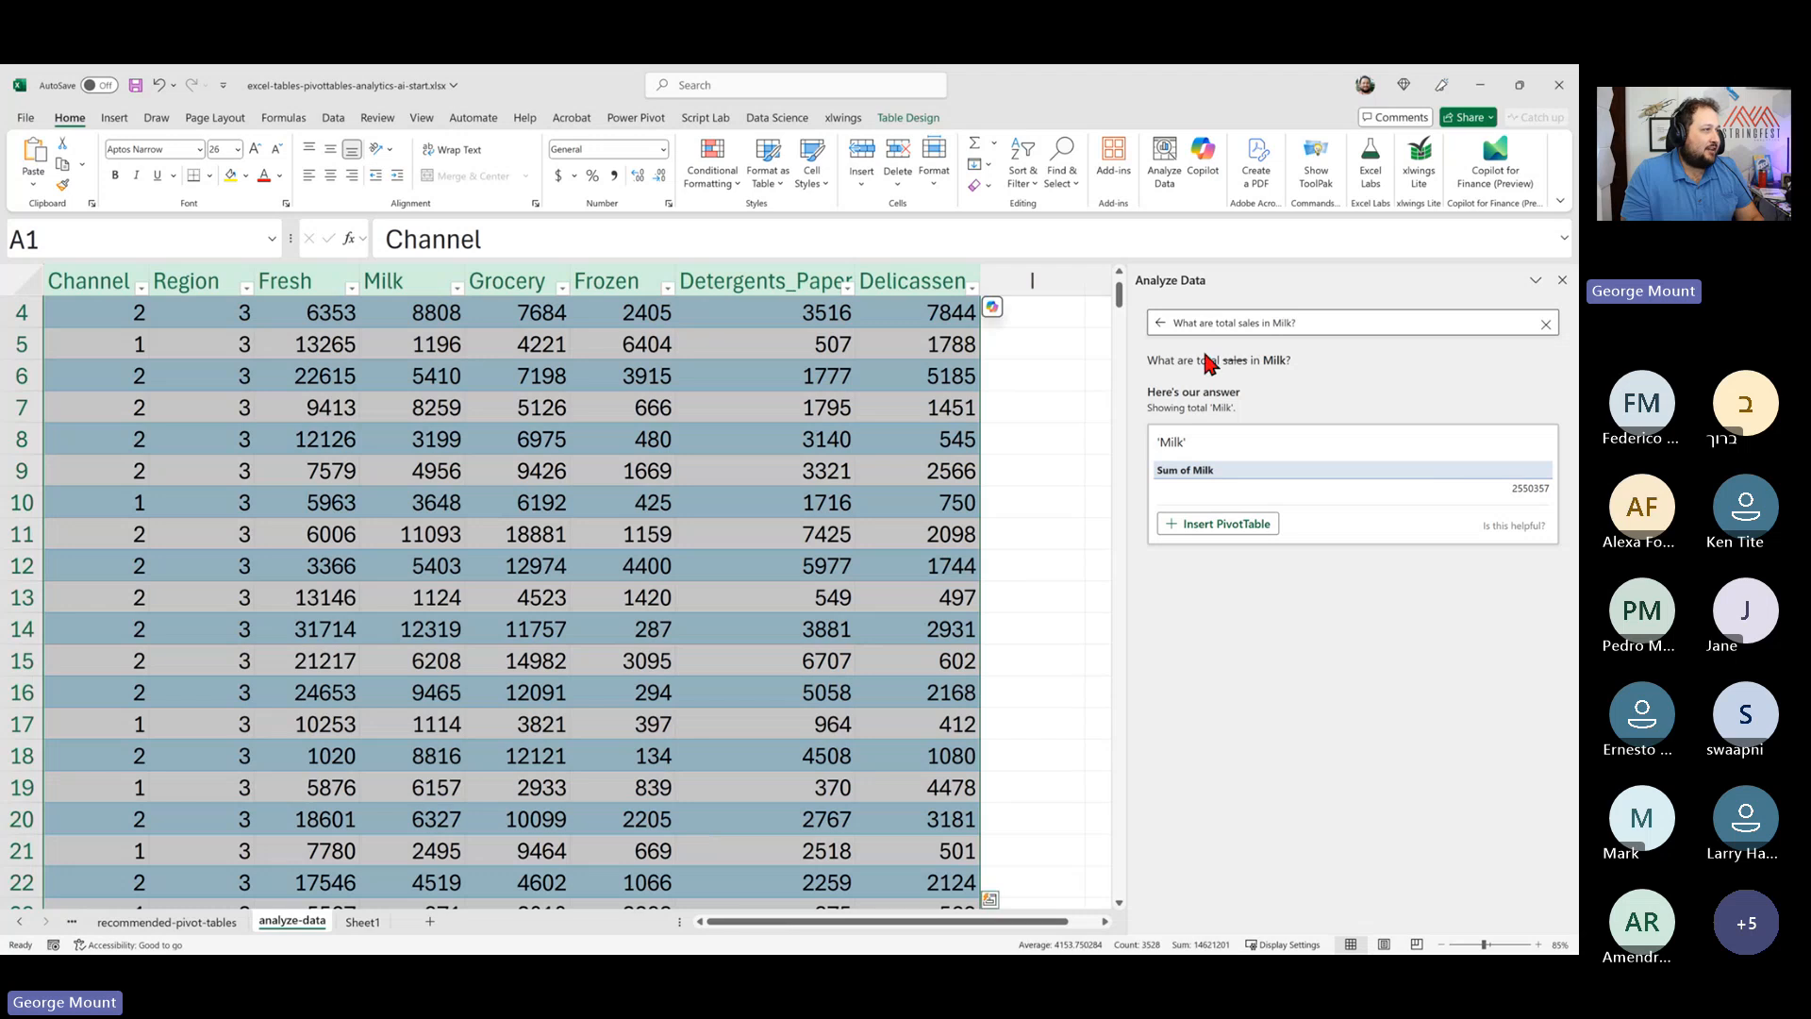
# - Ask "How many rows of Channel 2 are there?", insert the count result, and return to the analyze-data sheet
pyautogui.moveTo(1302, 321); pyautogui.dragTo(1170, 322)
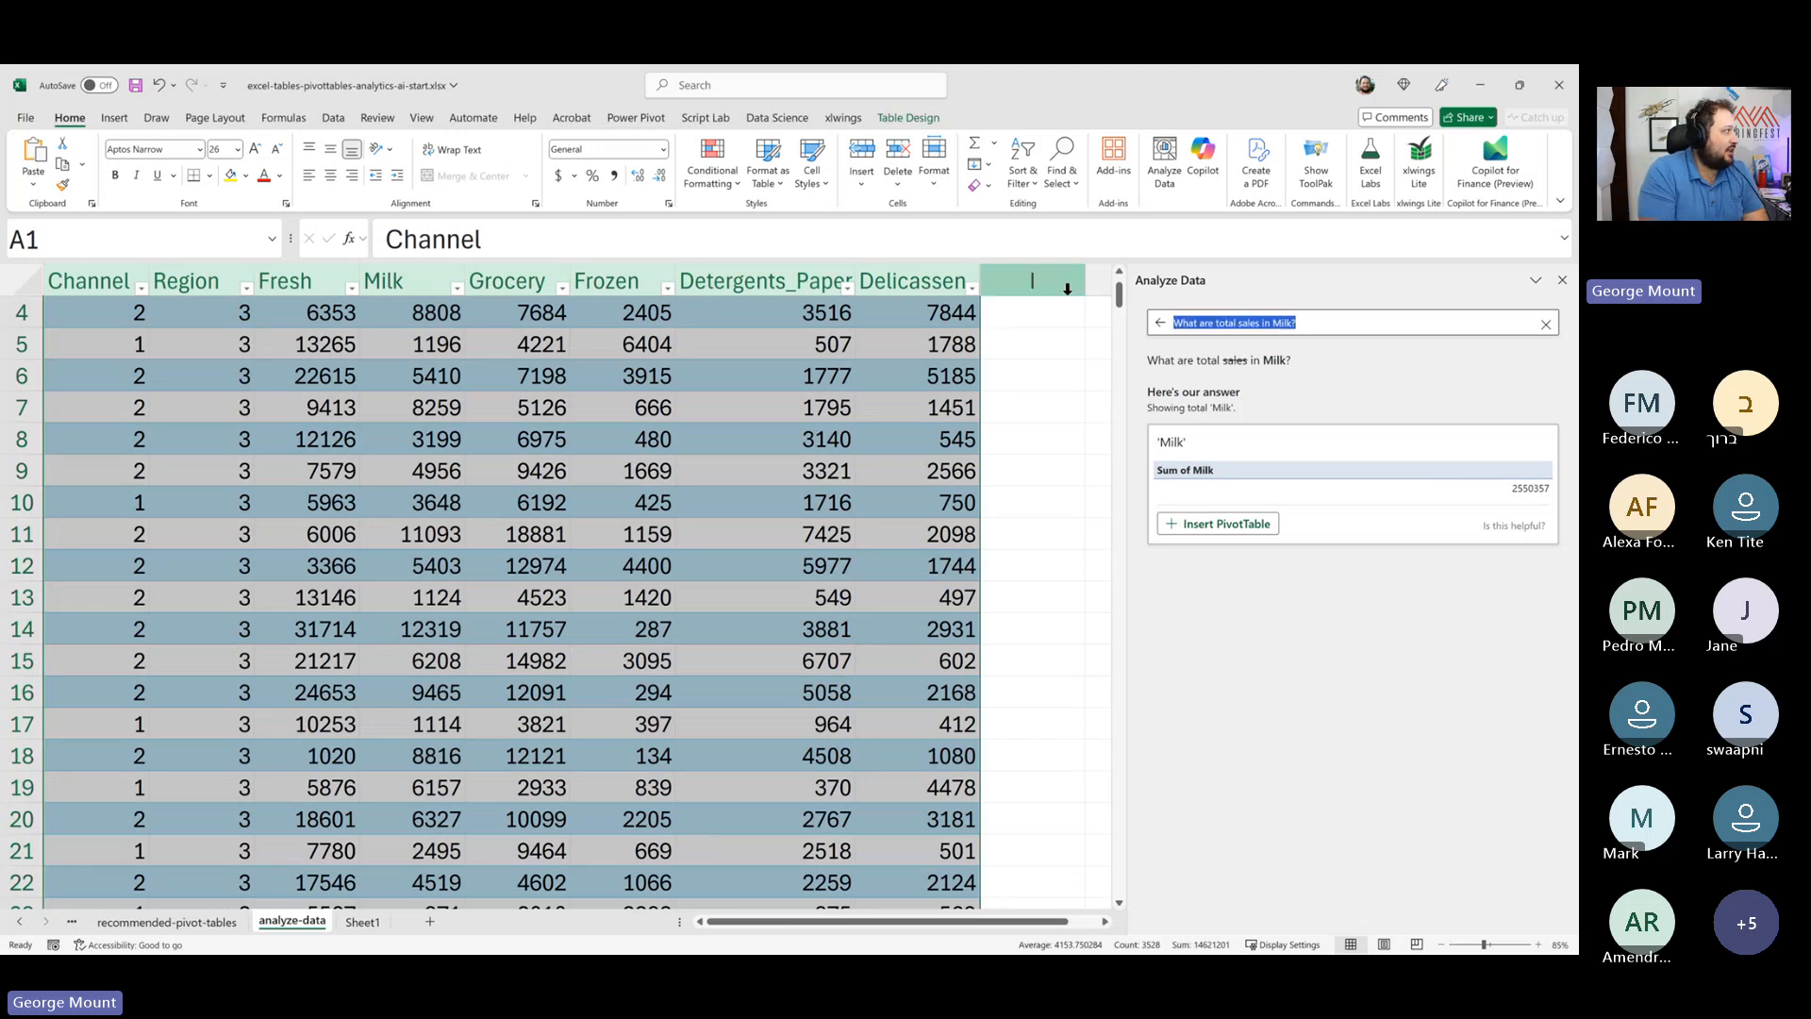
pyautogui.write('How many rows')
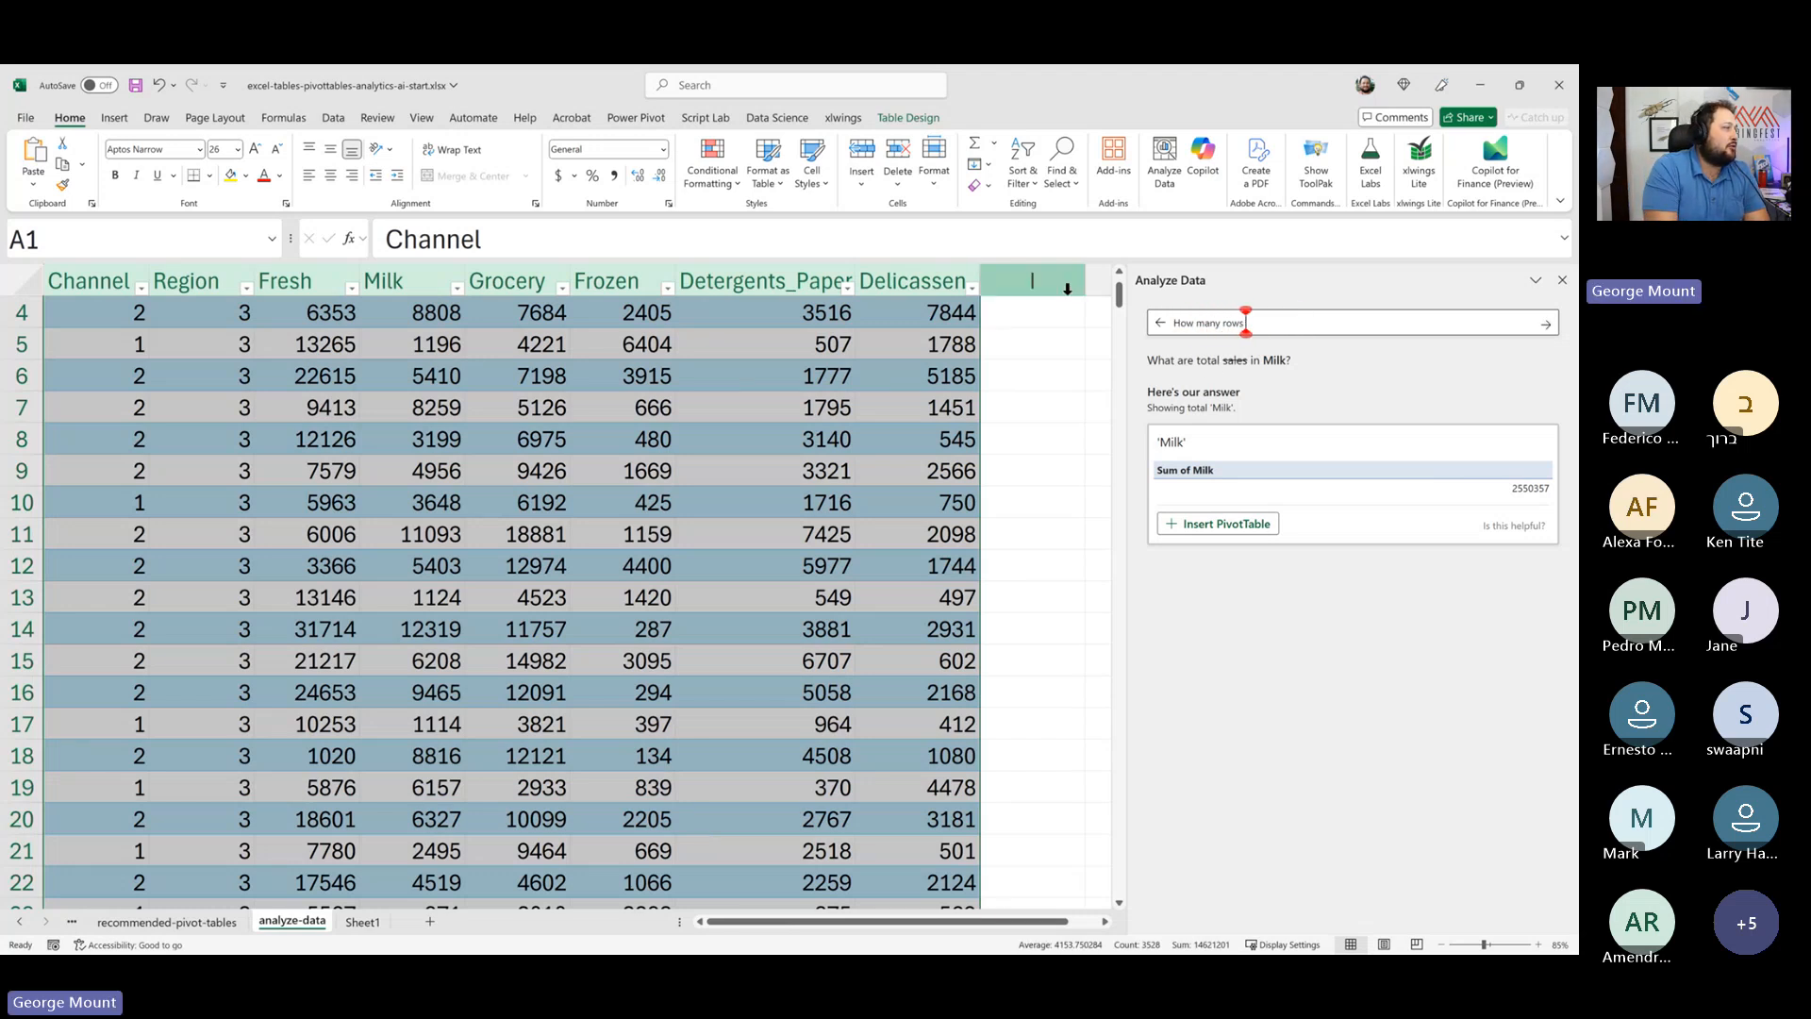
pyautogui.write(' of C')
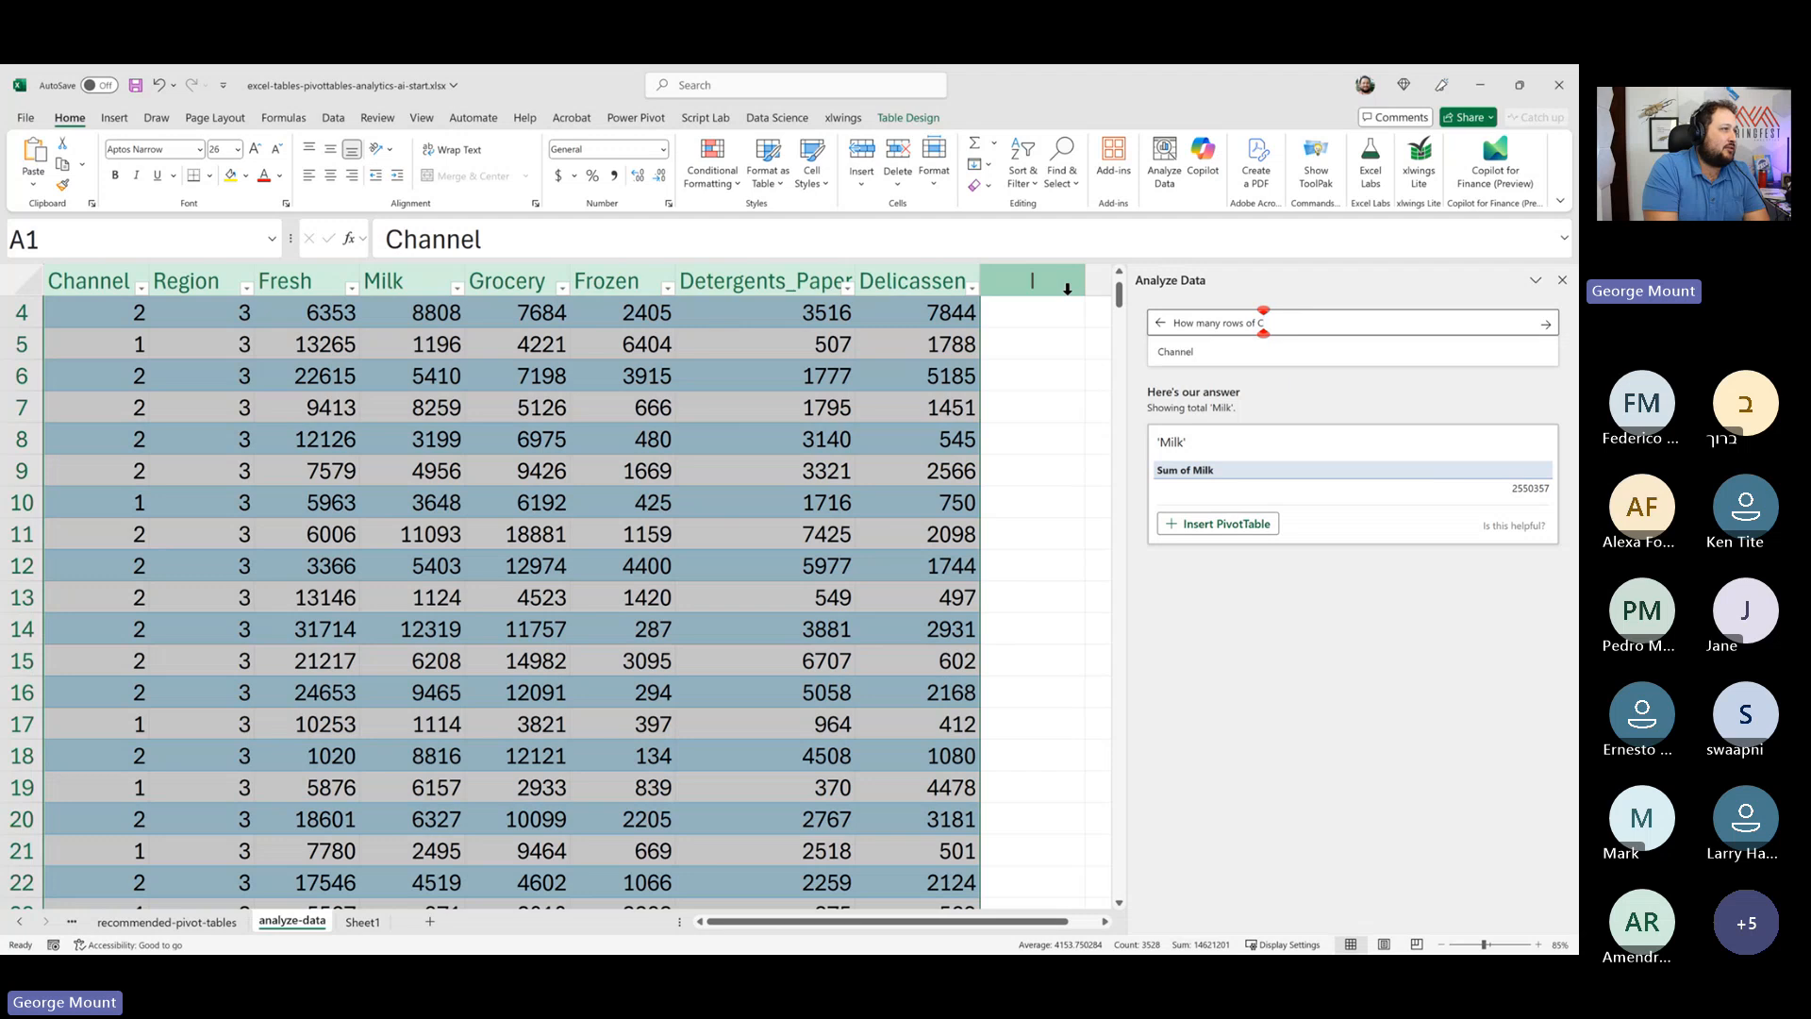
pyautogui.write('hannel 2 are there?')
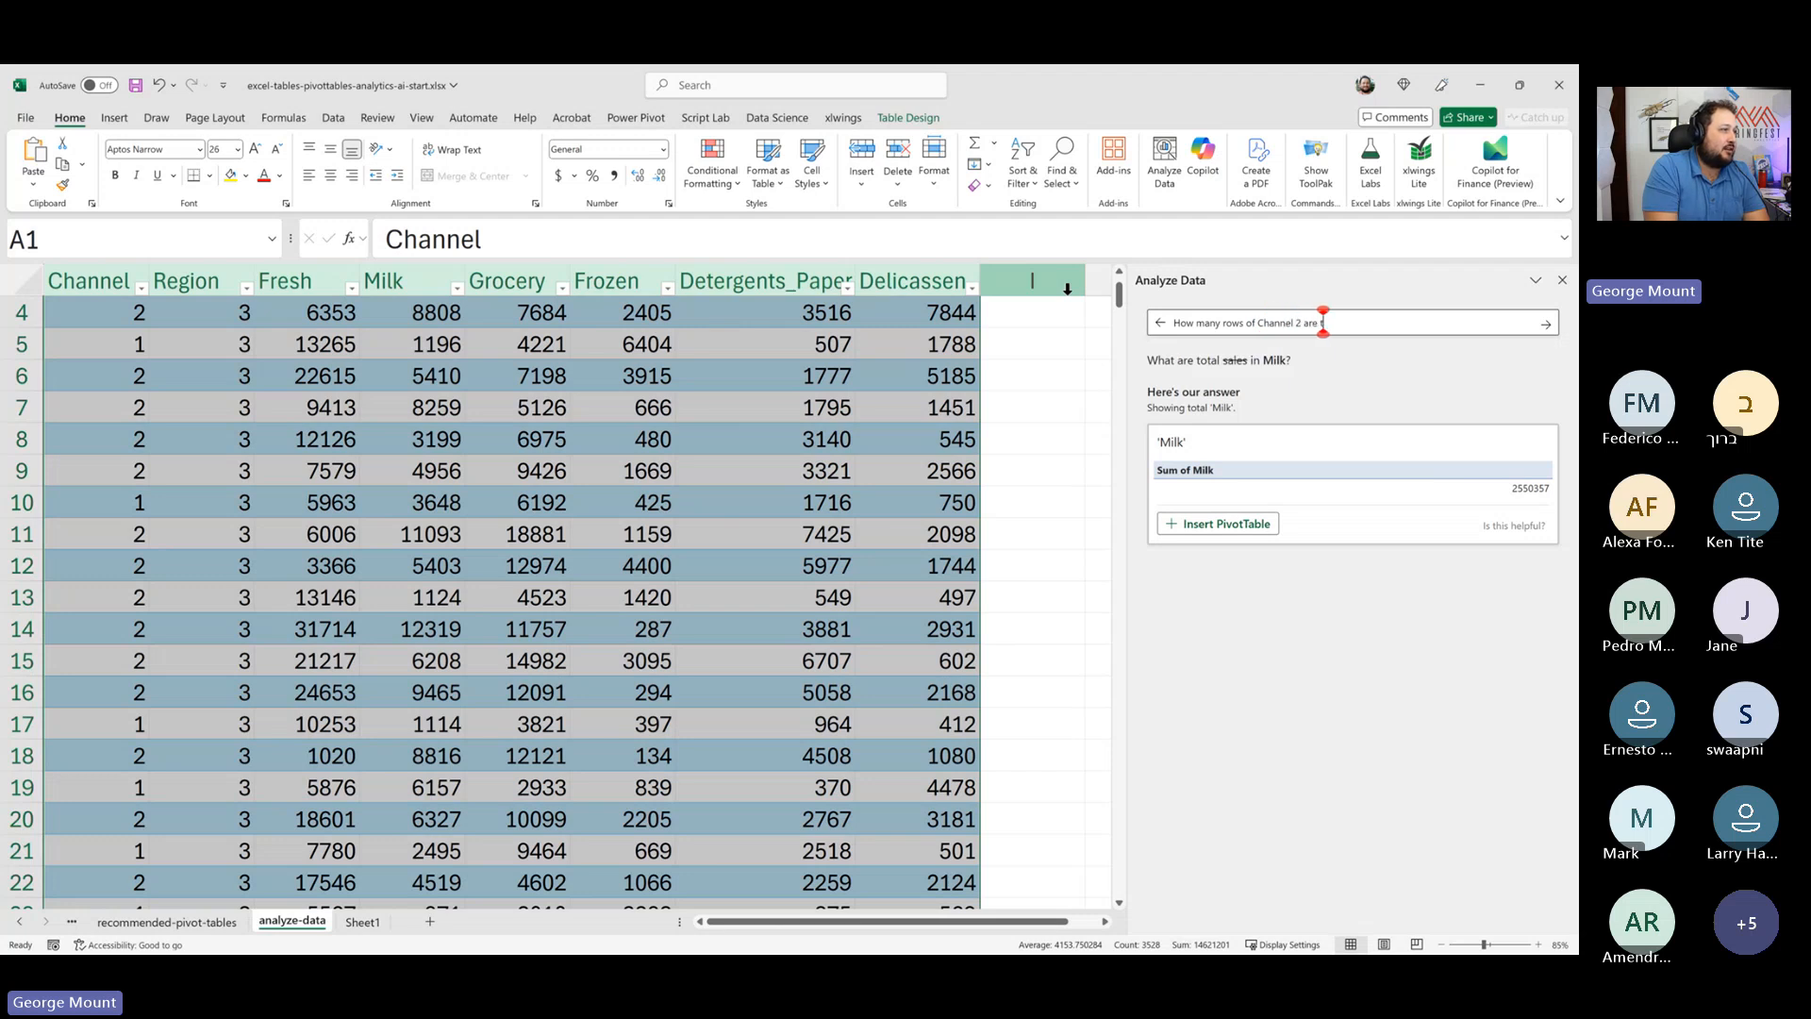
pyautogui.press('Return')
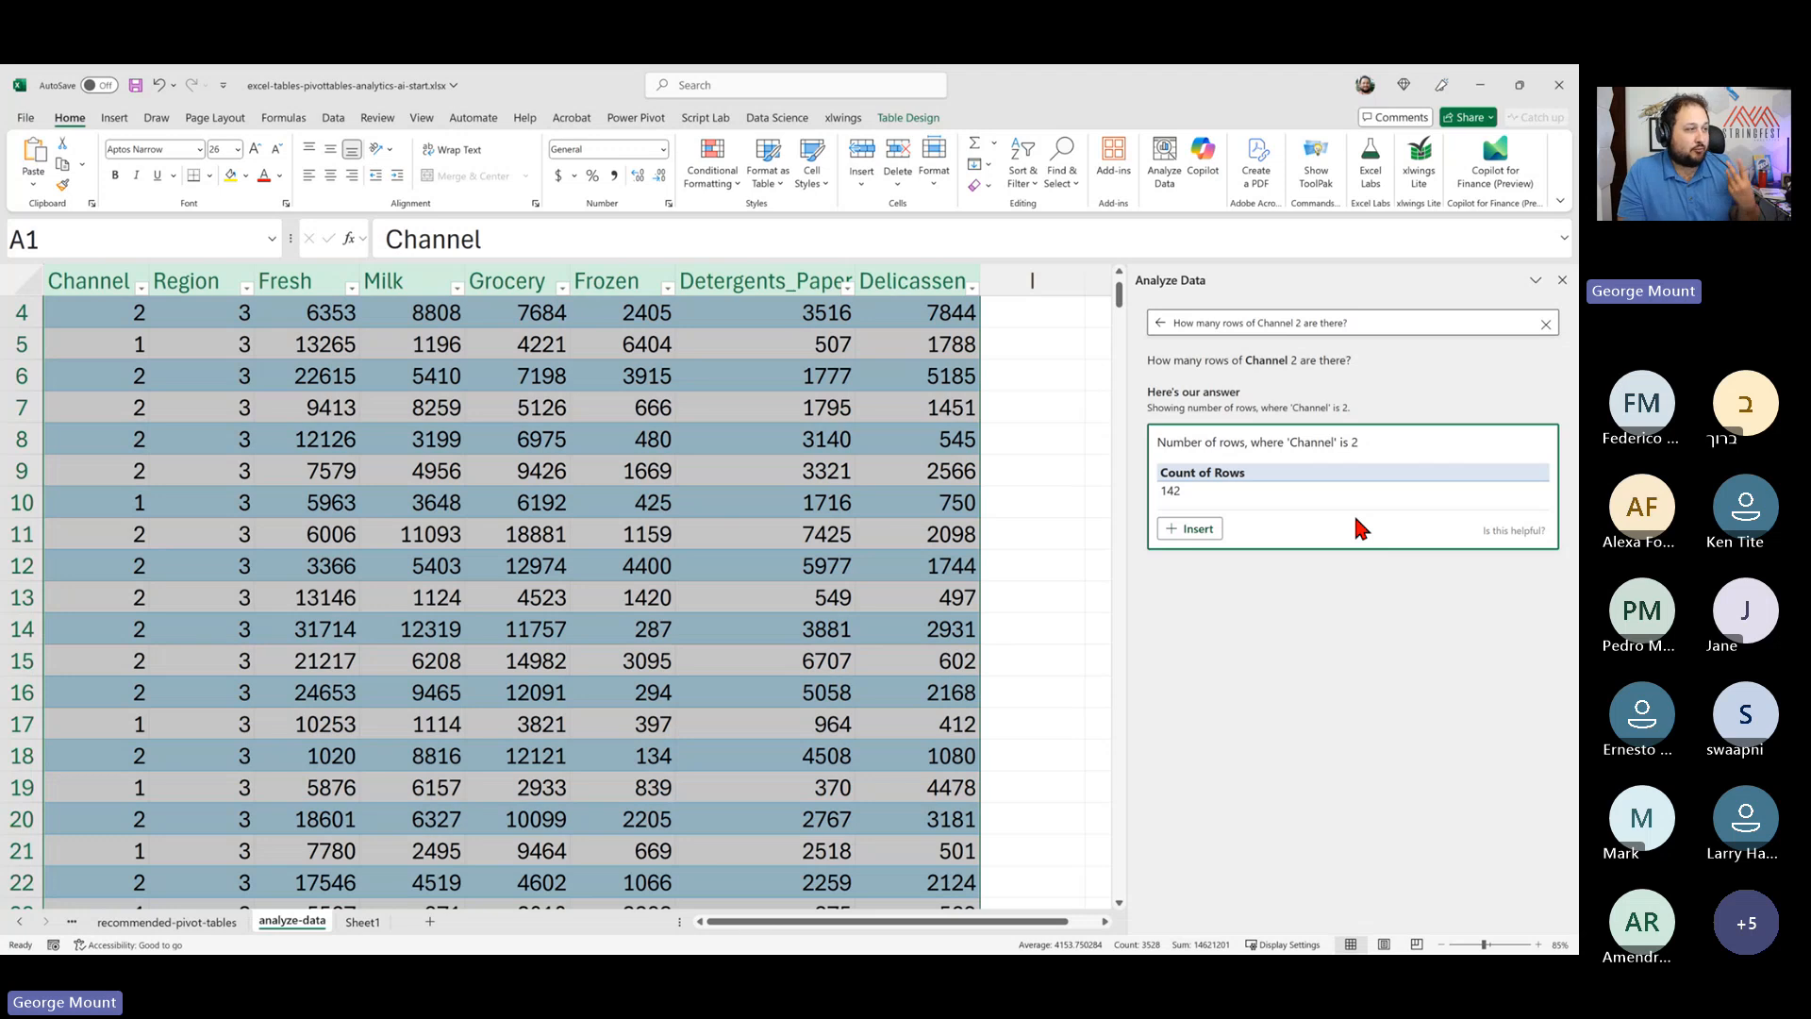
pyautogui.click(1189, 528)
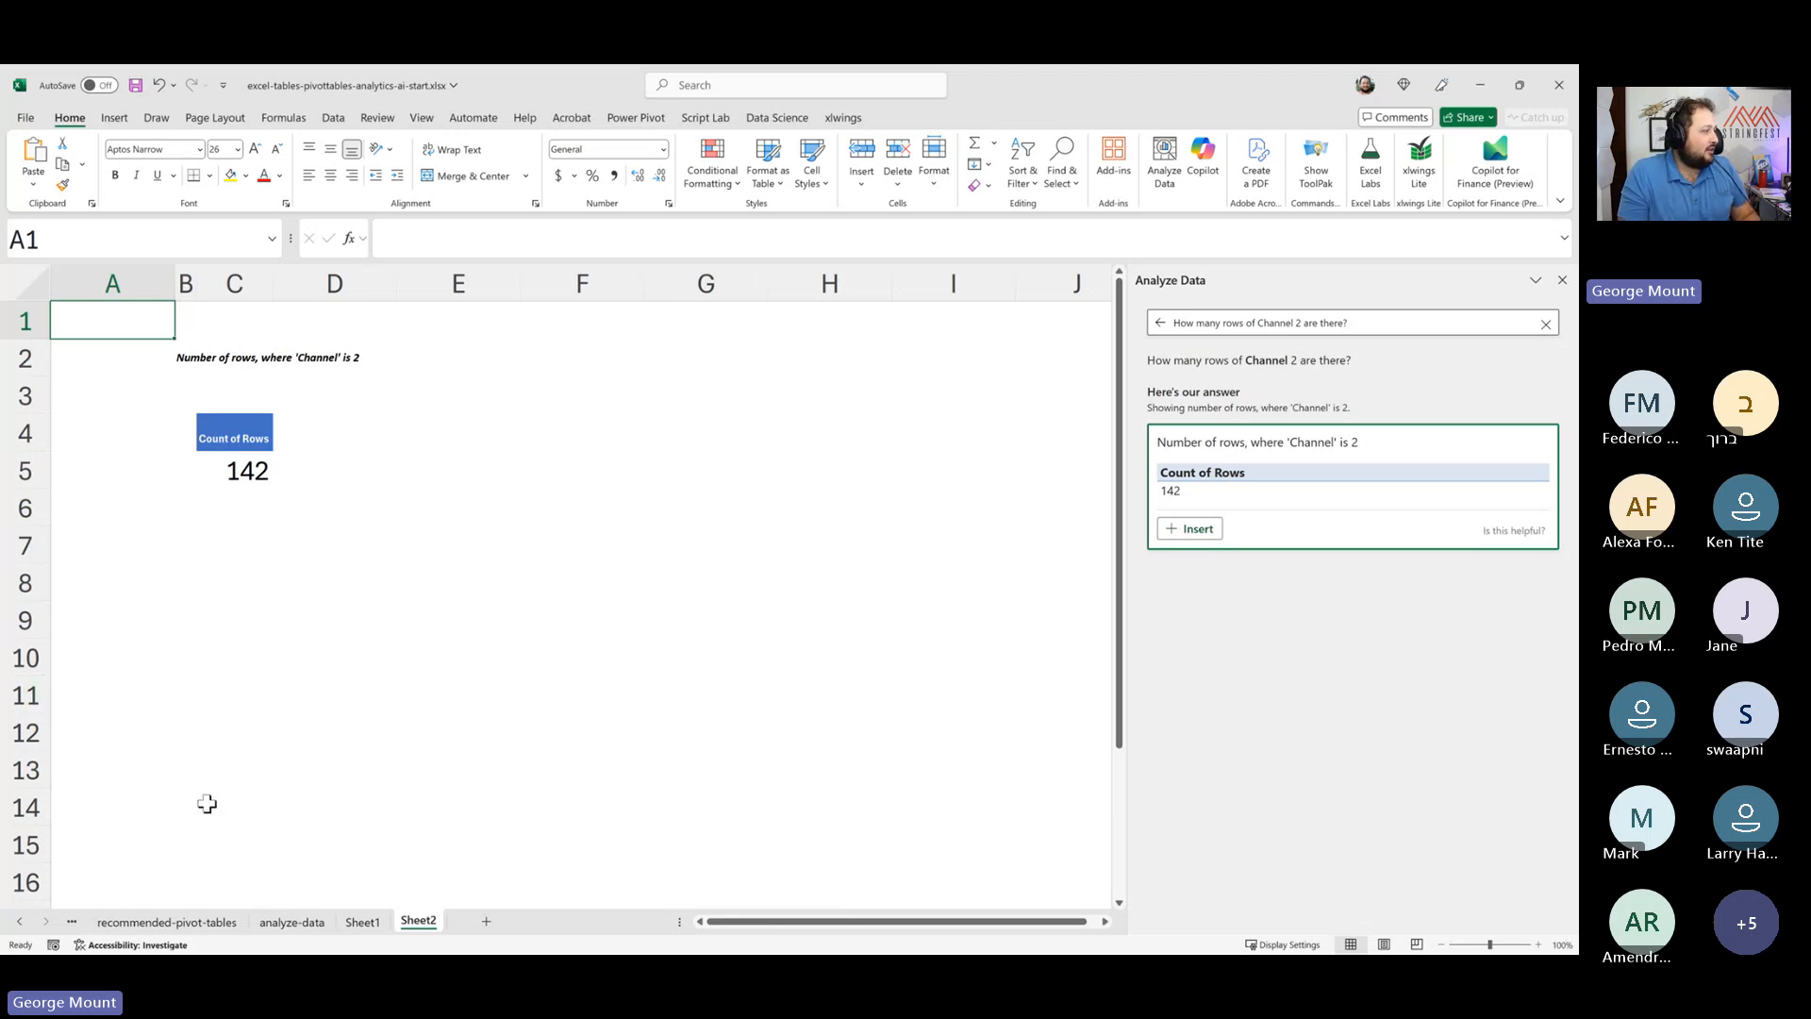
pyautogui.click(292, 921)
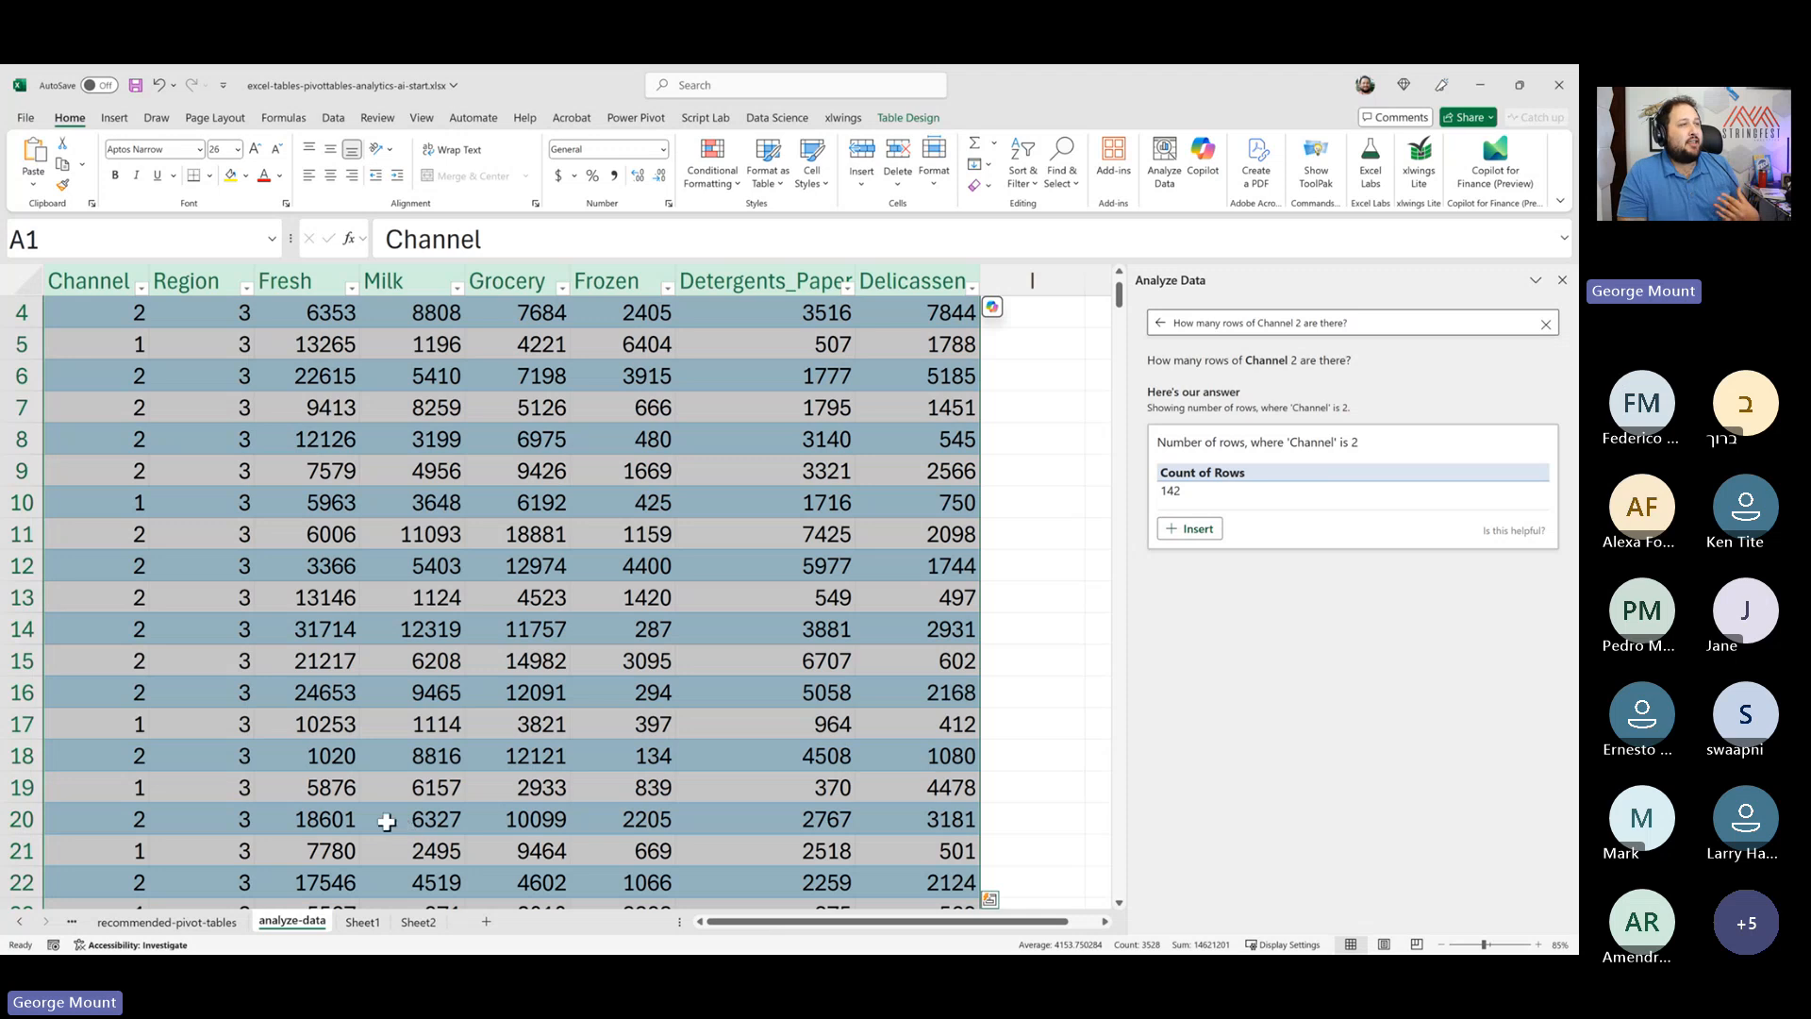
# - Ask "What are total sales by region?", insert the answer as a PivotTable, and return to the analyze-data sheet
pyautogui.click(1220, 323)
pyautogui.moveTo(1365, 328); pyautogui.dragTo(1051, 325)
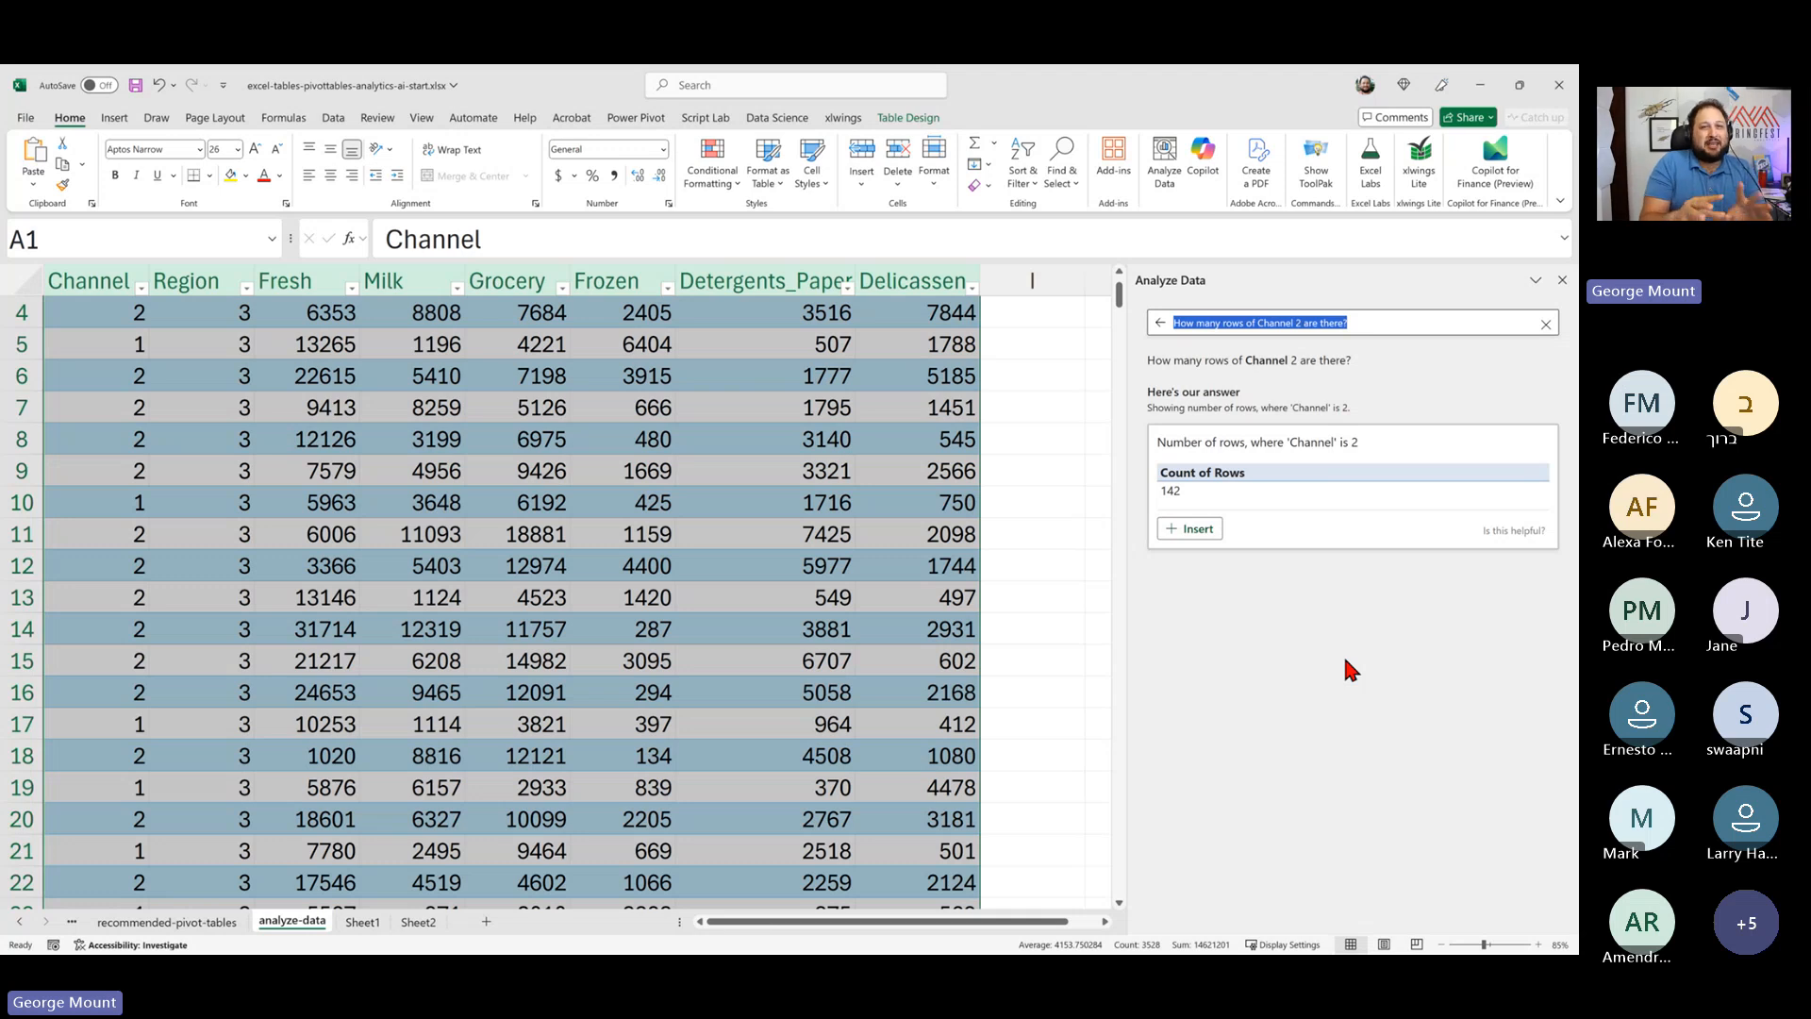
pyautogui.press('BackSpace')
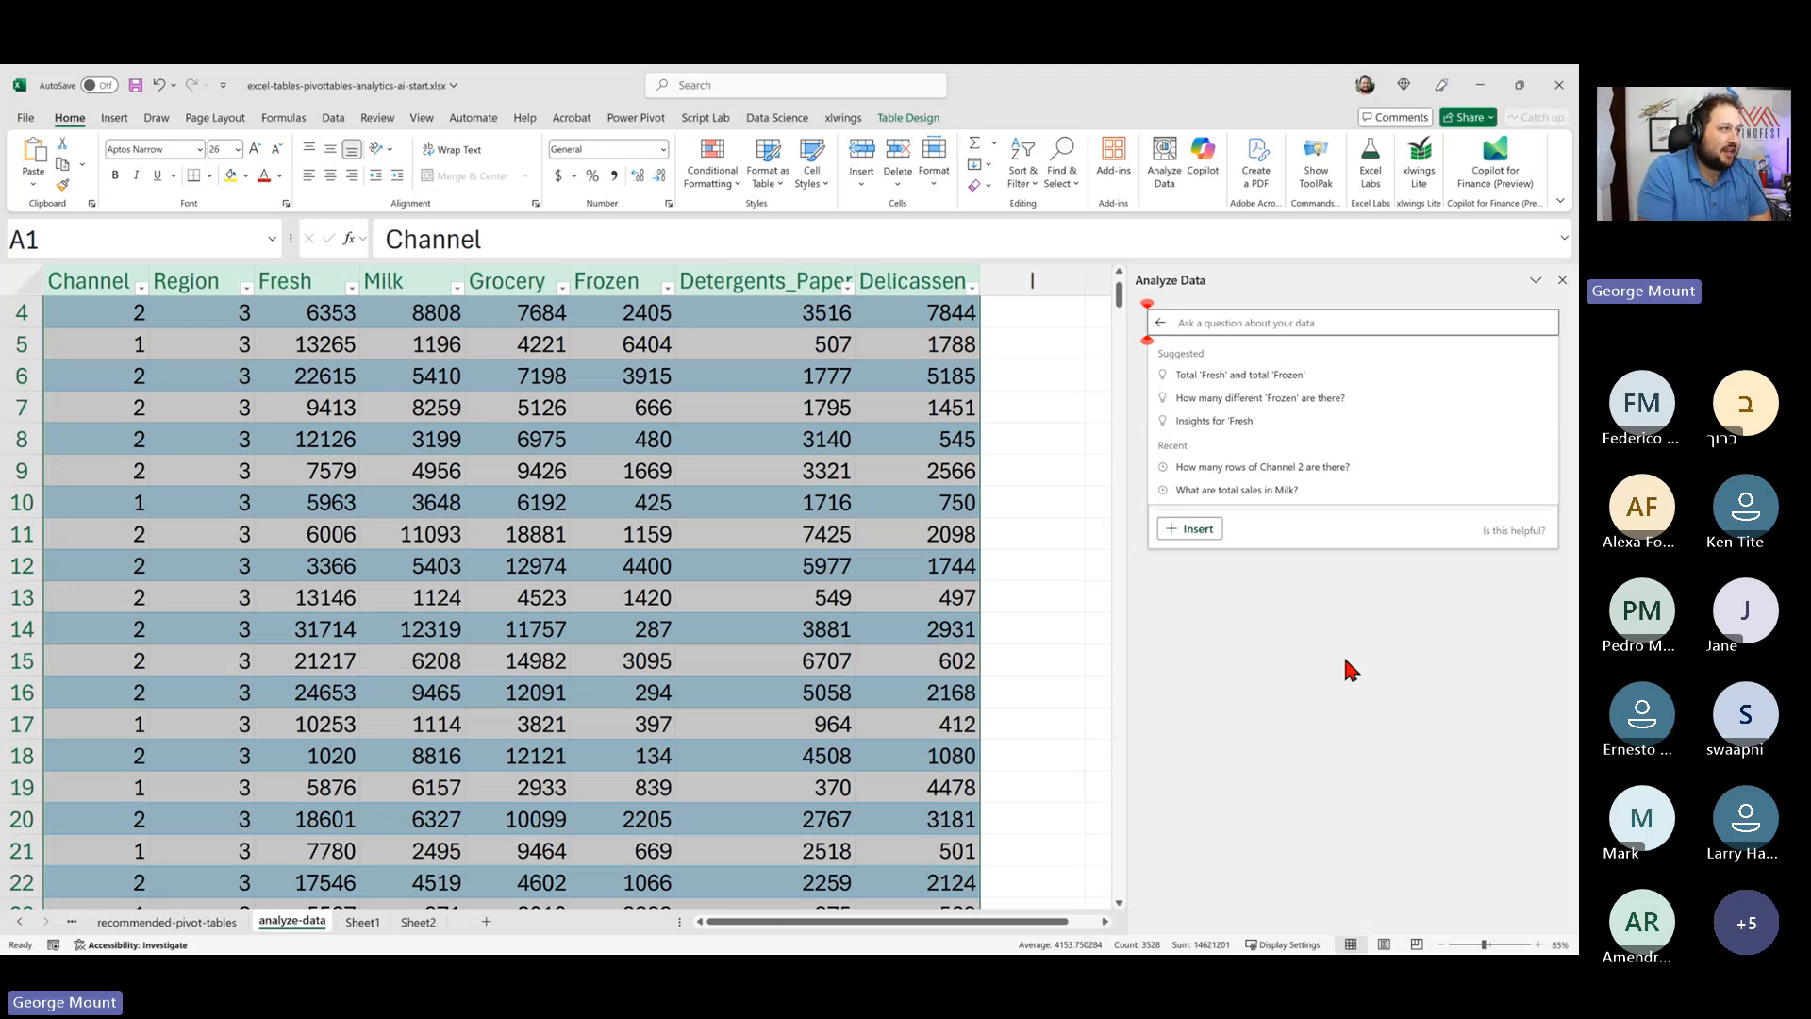
pyautogui.write('What are tota')
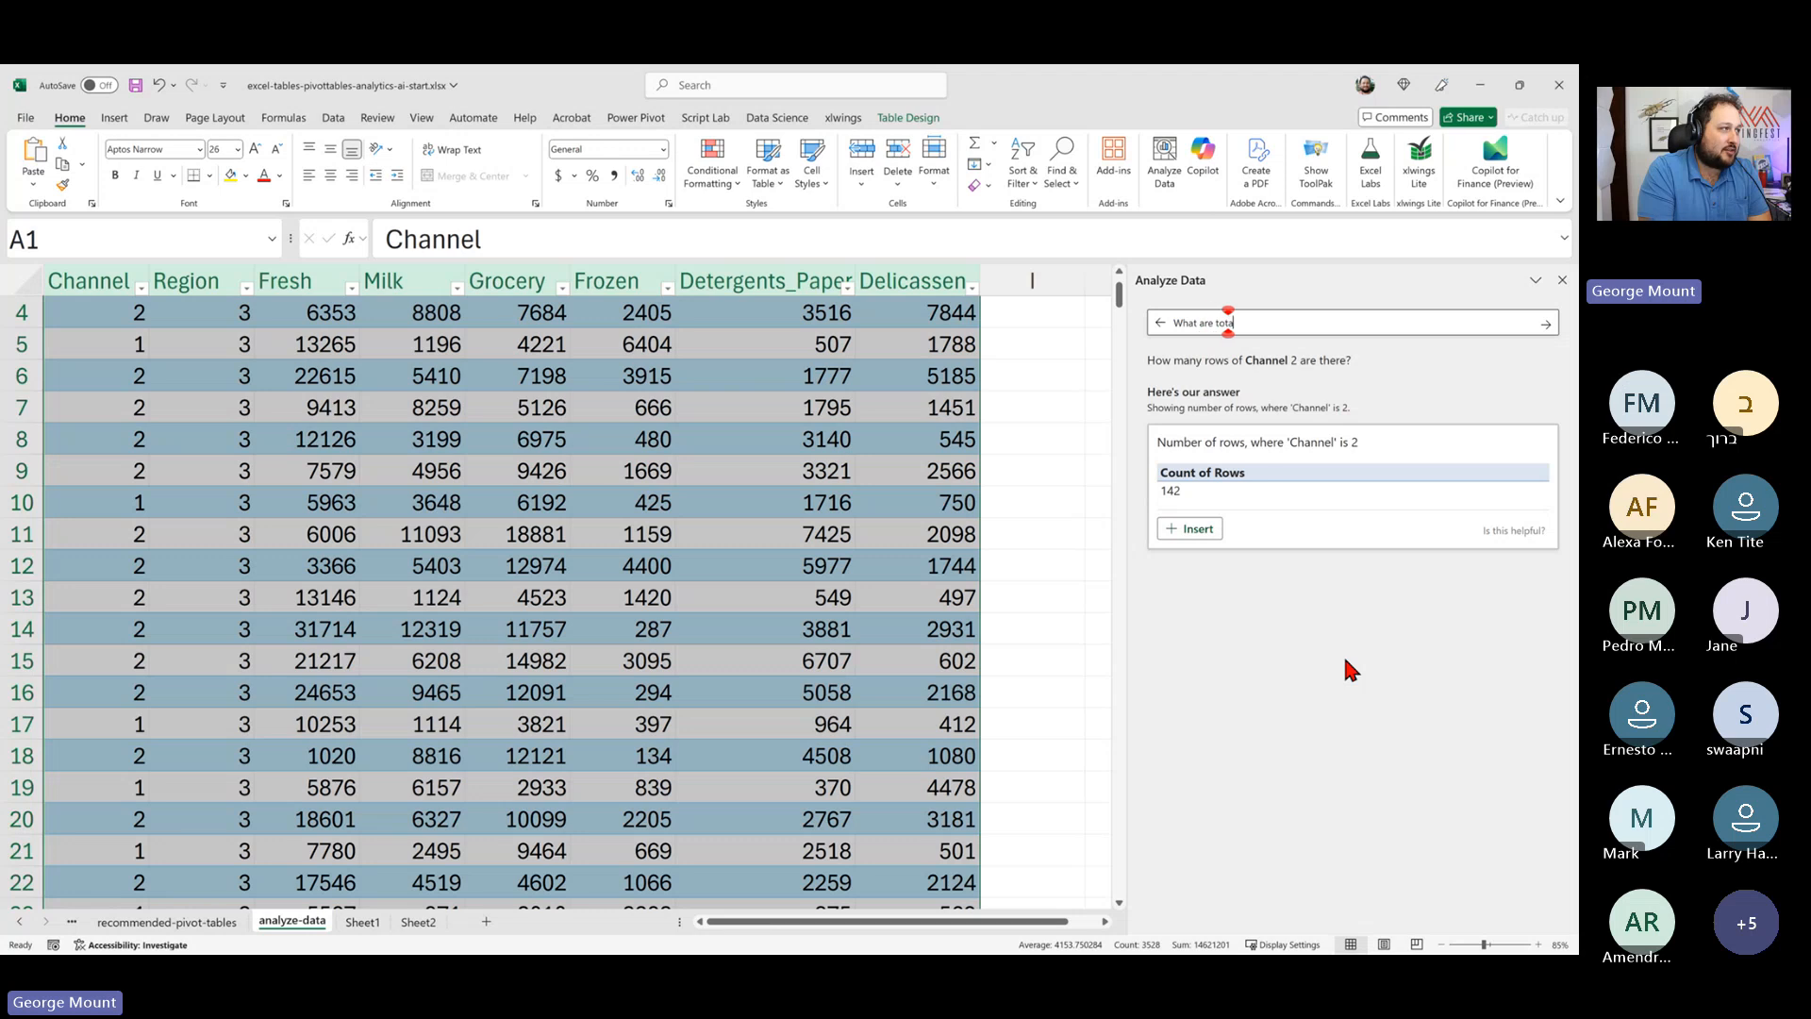
pyautogui.write('l sales by region?')
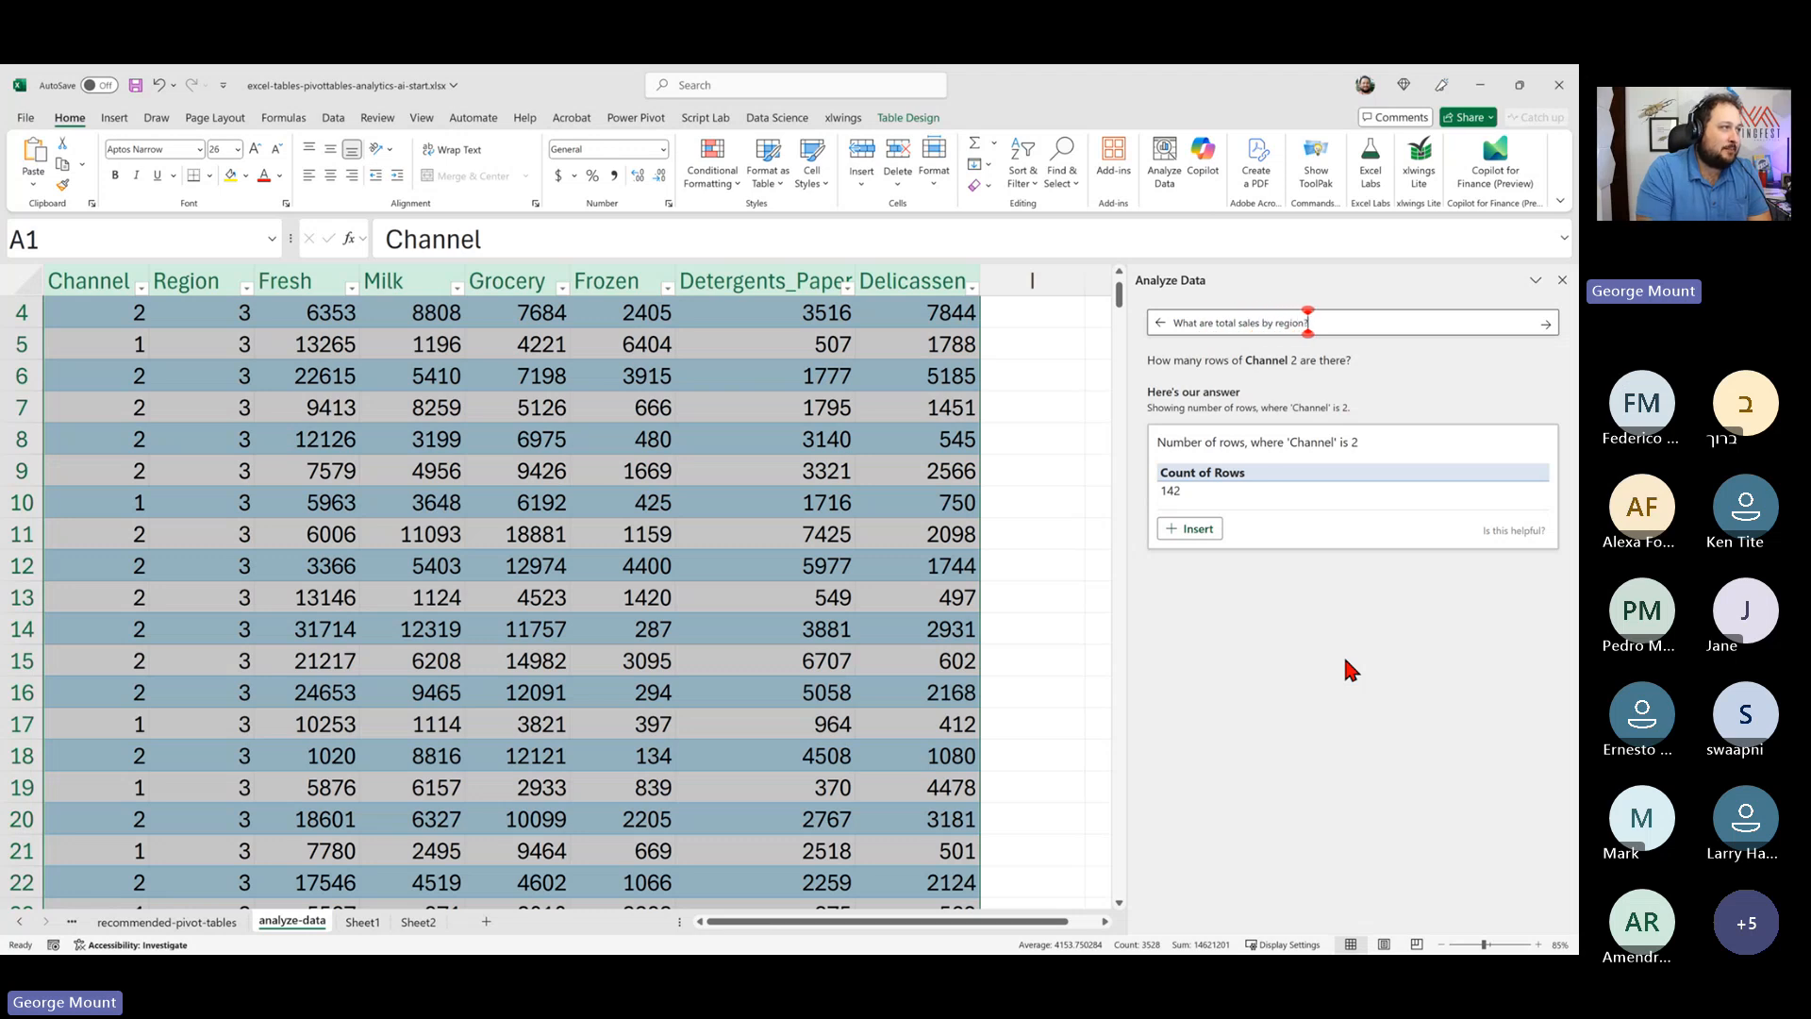
pyautogui.press('Return')
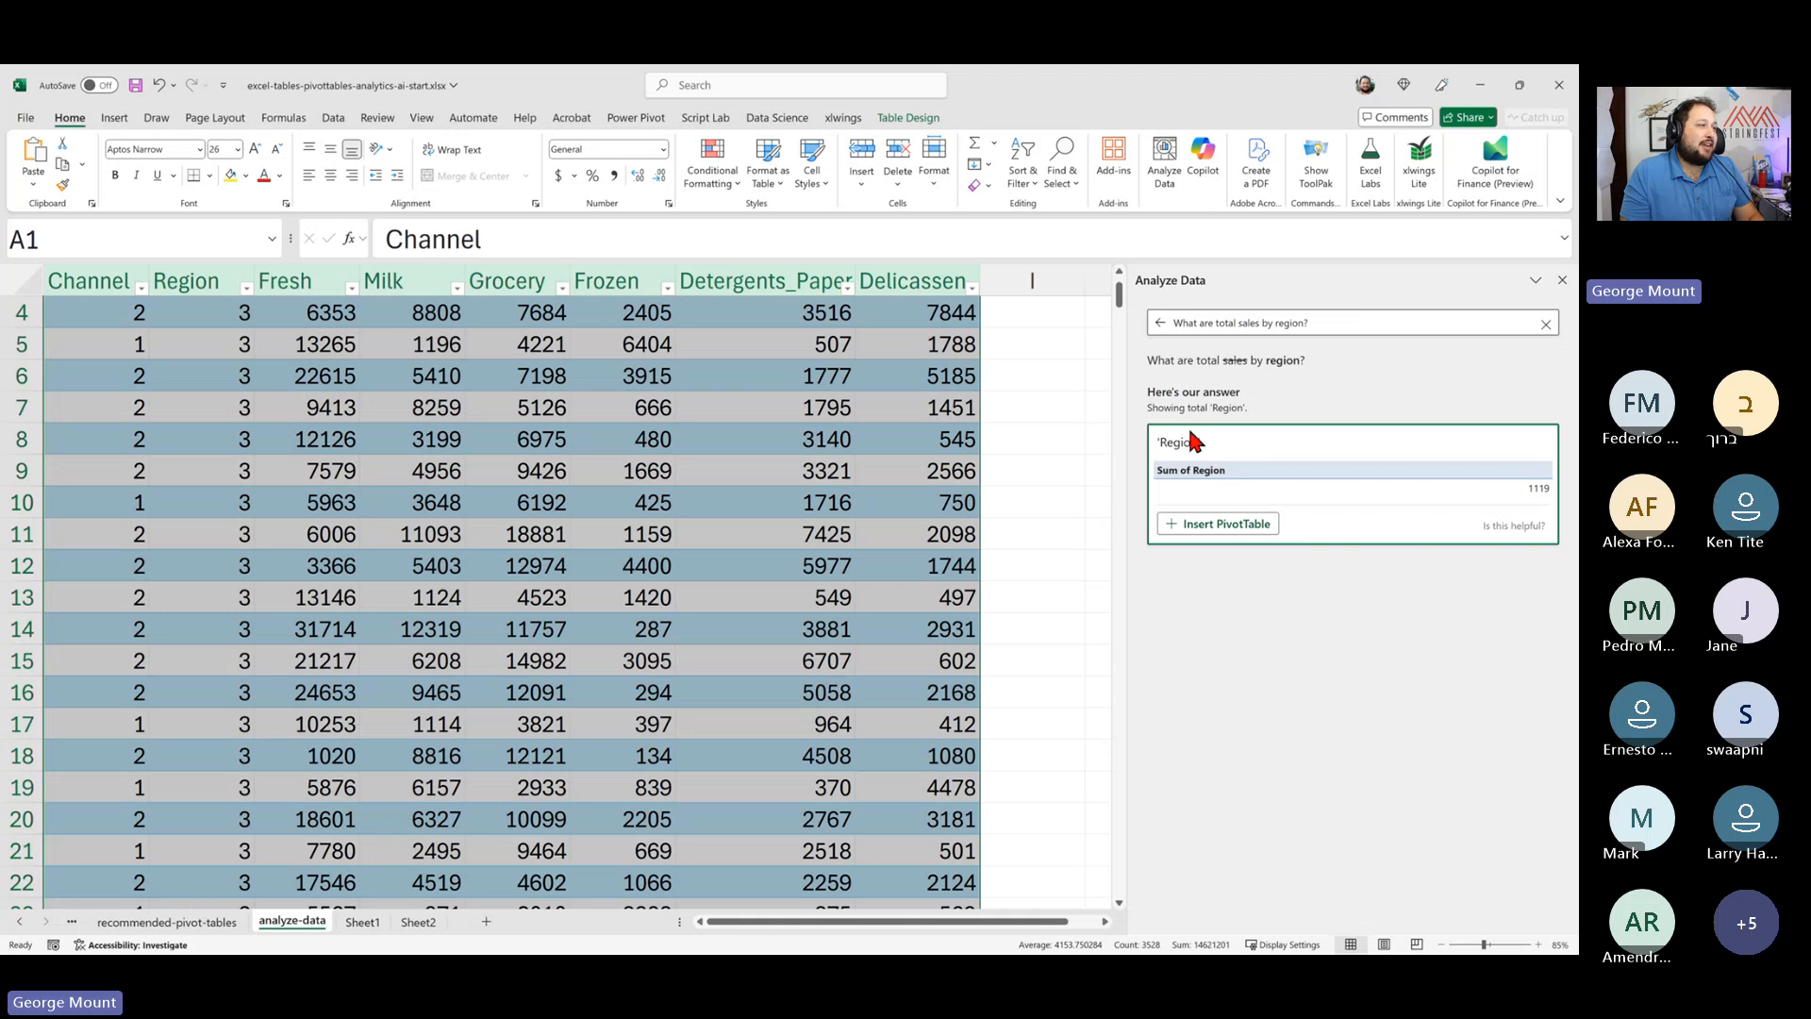
pyautogui.click(1365, 322)
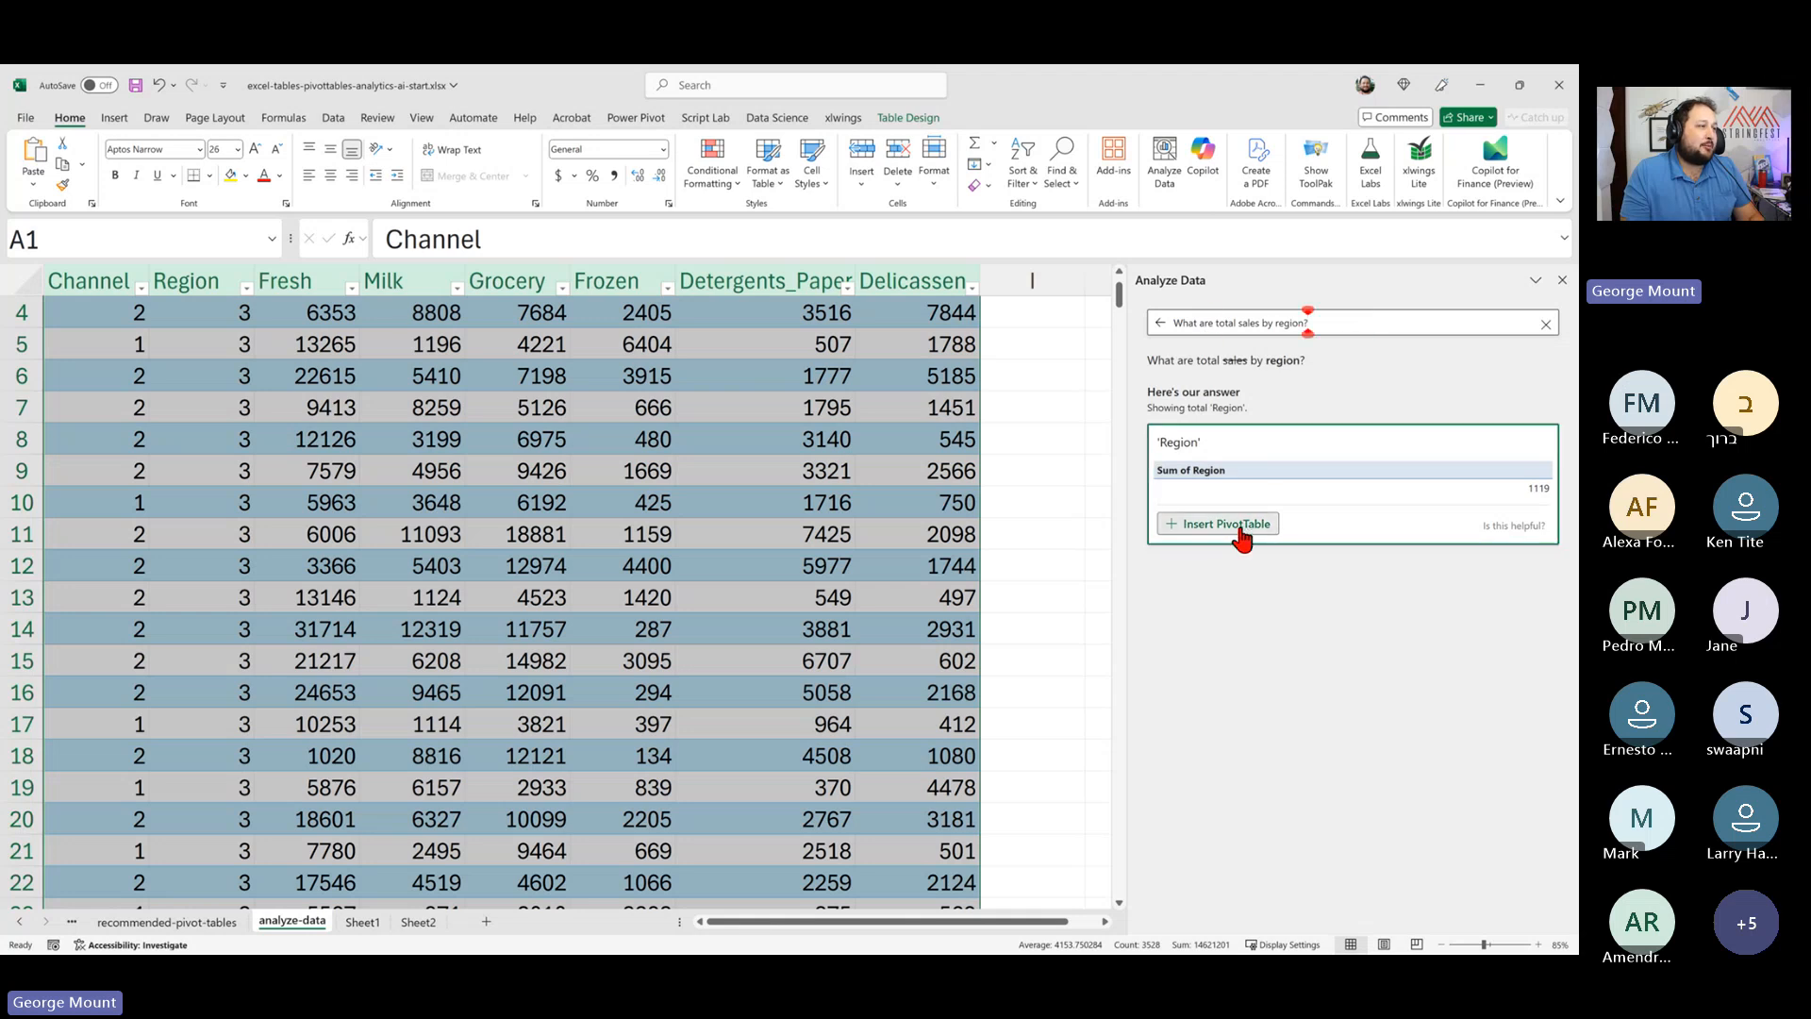
pyautogui.click(1243, 526)
pyautogui.click(216, 468)
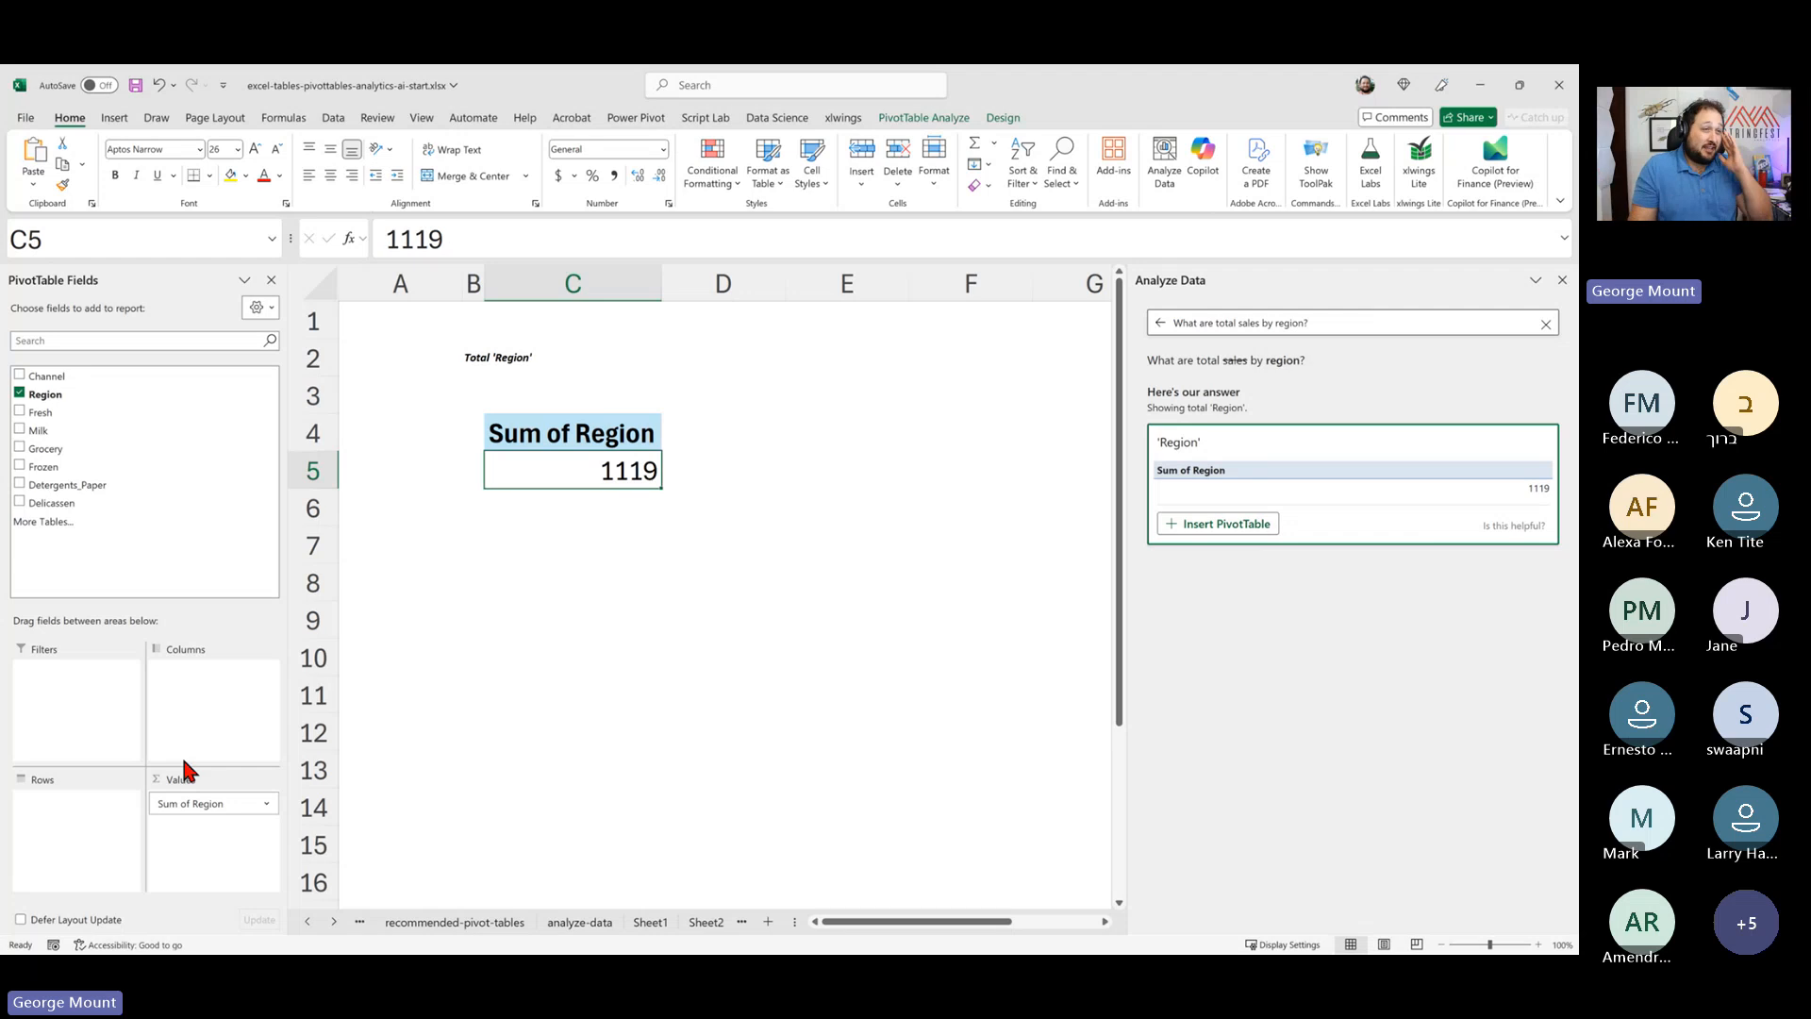
pyautogui.click(451, 920)
pyautogui.click(579, 920)
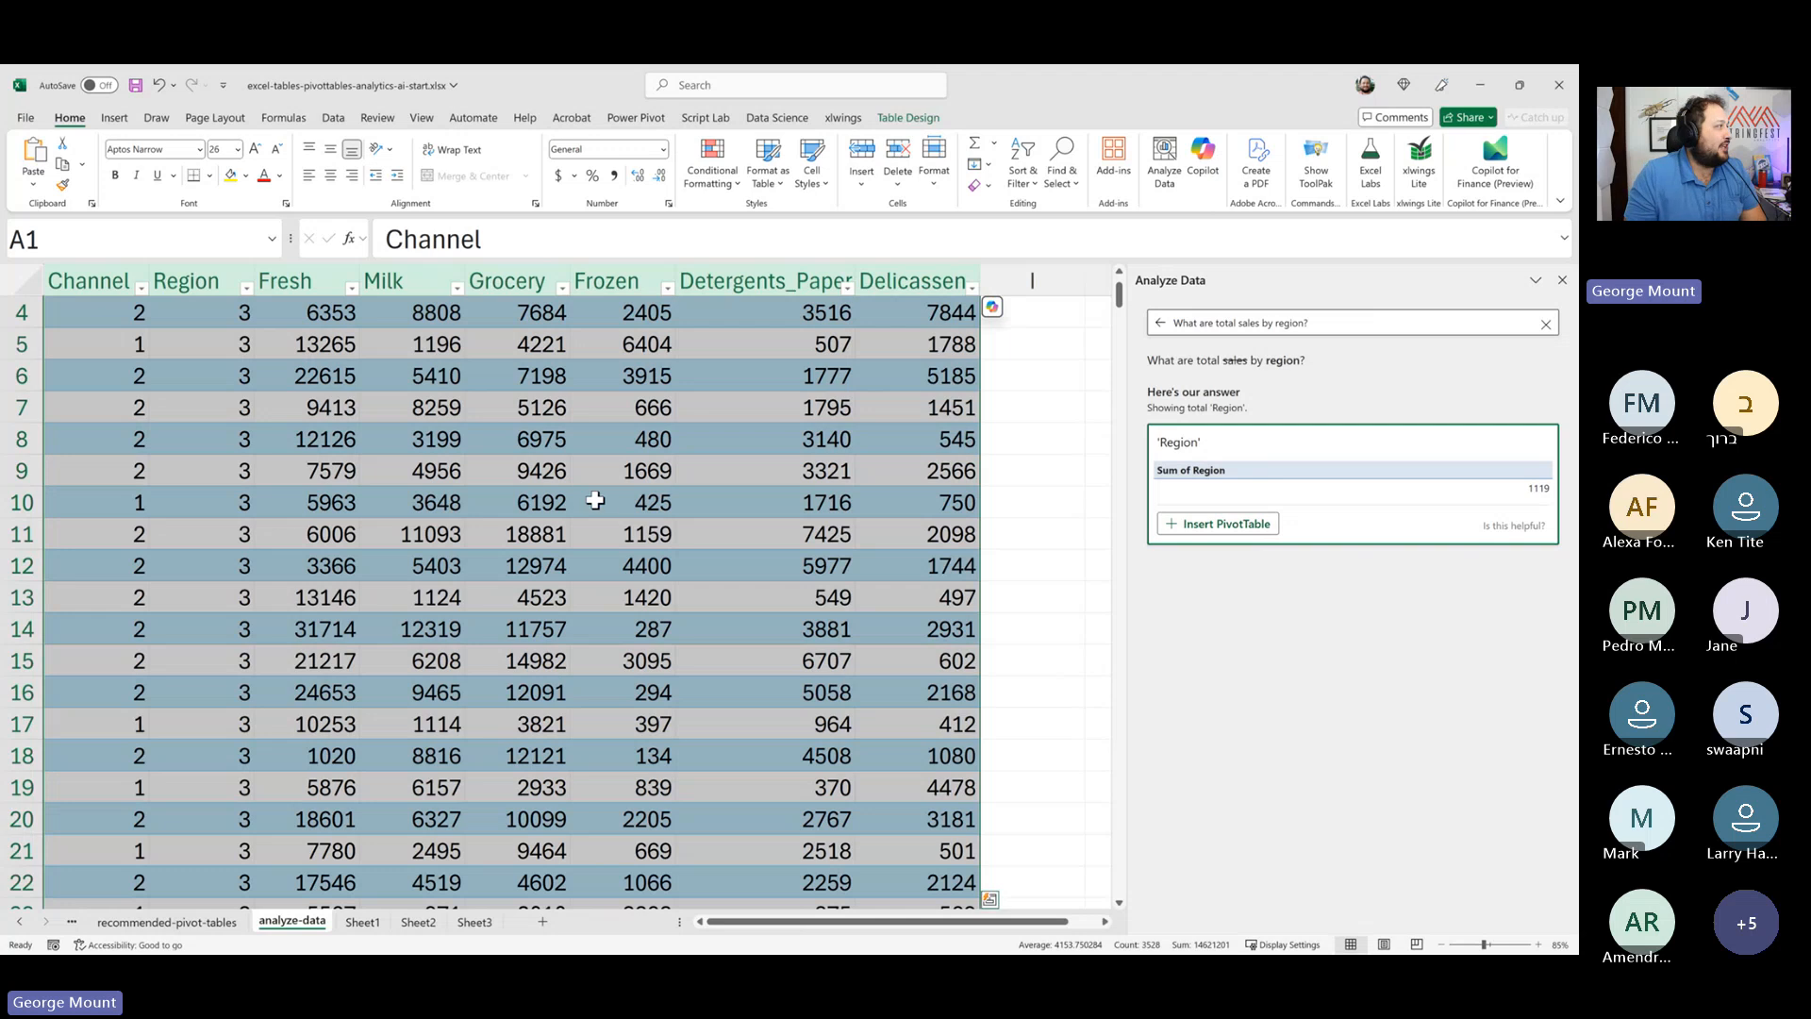
# - Select various ranges of the wholesale customers table to examine their summary statistics
pyautogui.keyDown('ctrl'); pyautogui.scroll(-1, 596, 500); pyautogui.keyUp('ctrl')
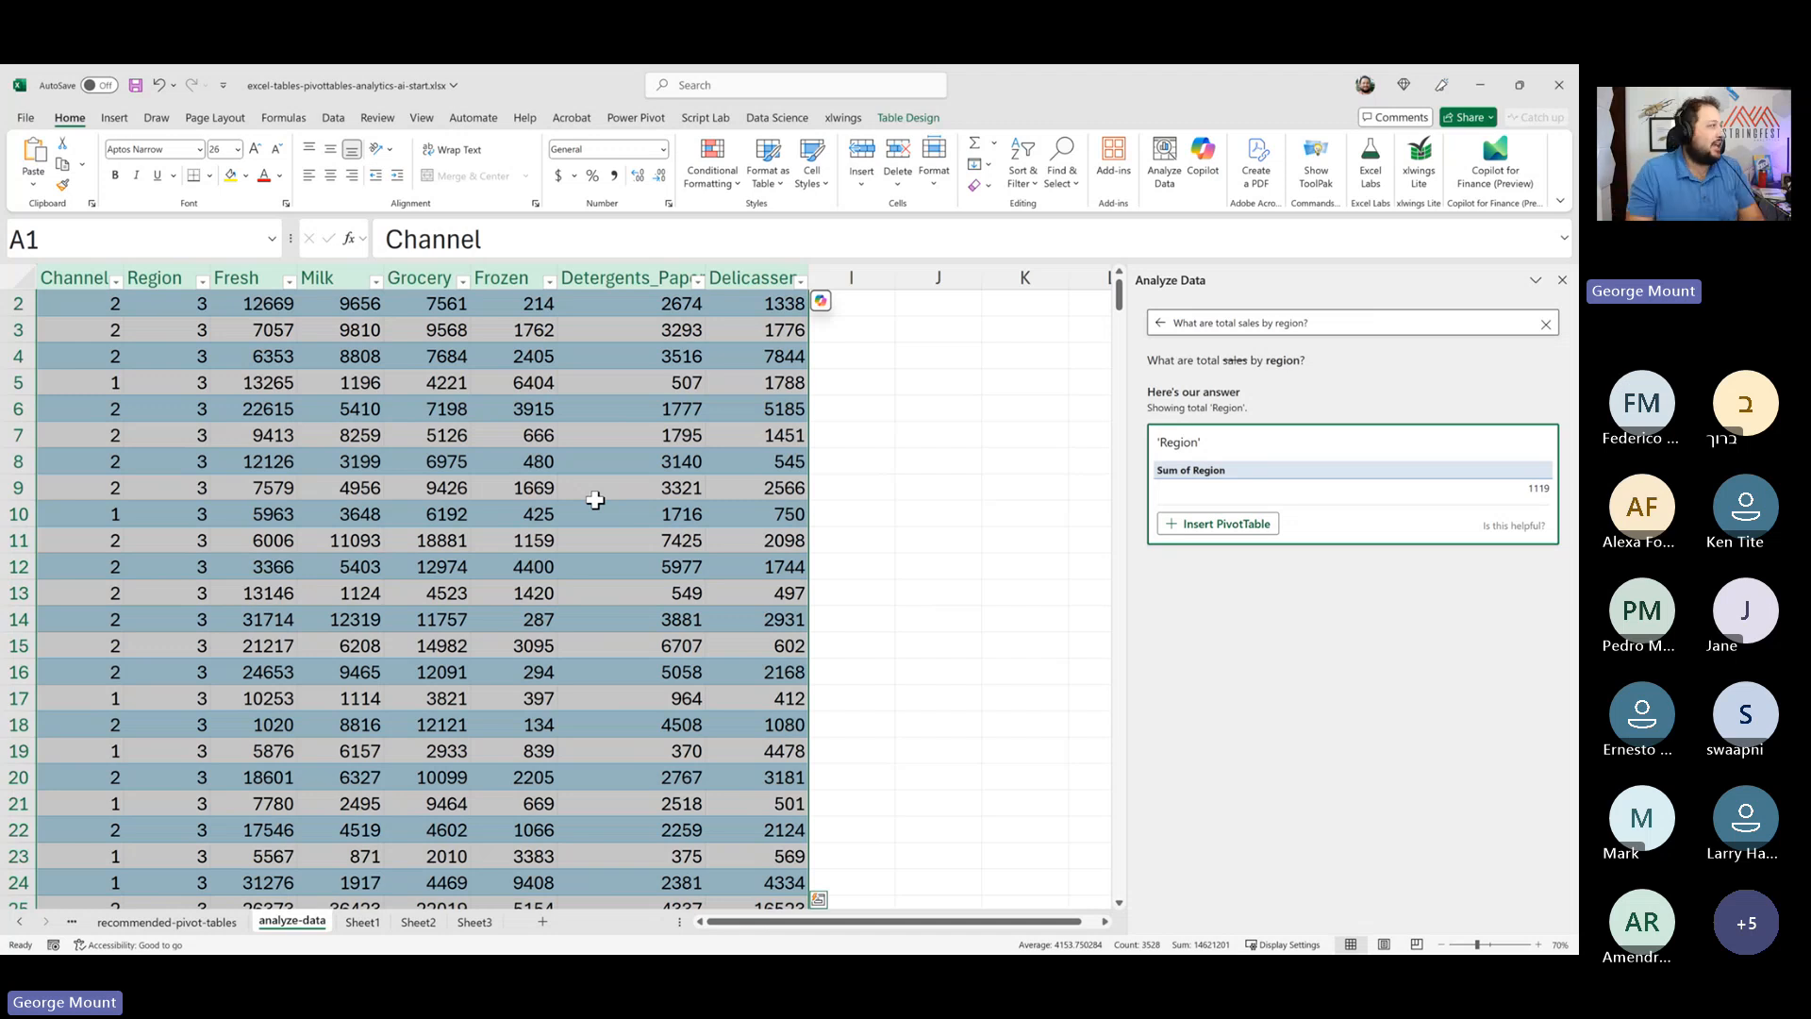
pyautogui.keyDown('ctrl'); pyautogui.scroll(-2, 660, 453); pyautogui.keyUp('ctrl')
pyautogui.click(200, 319)
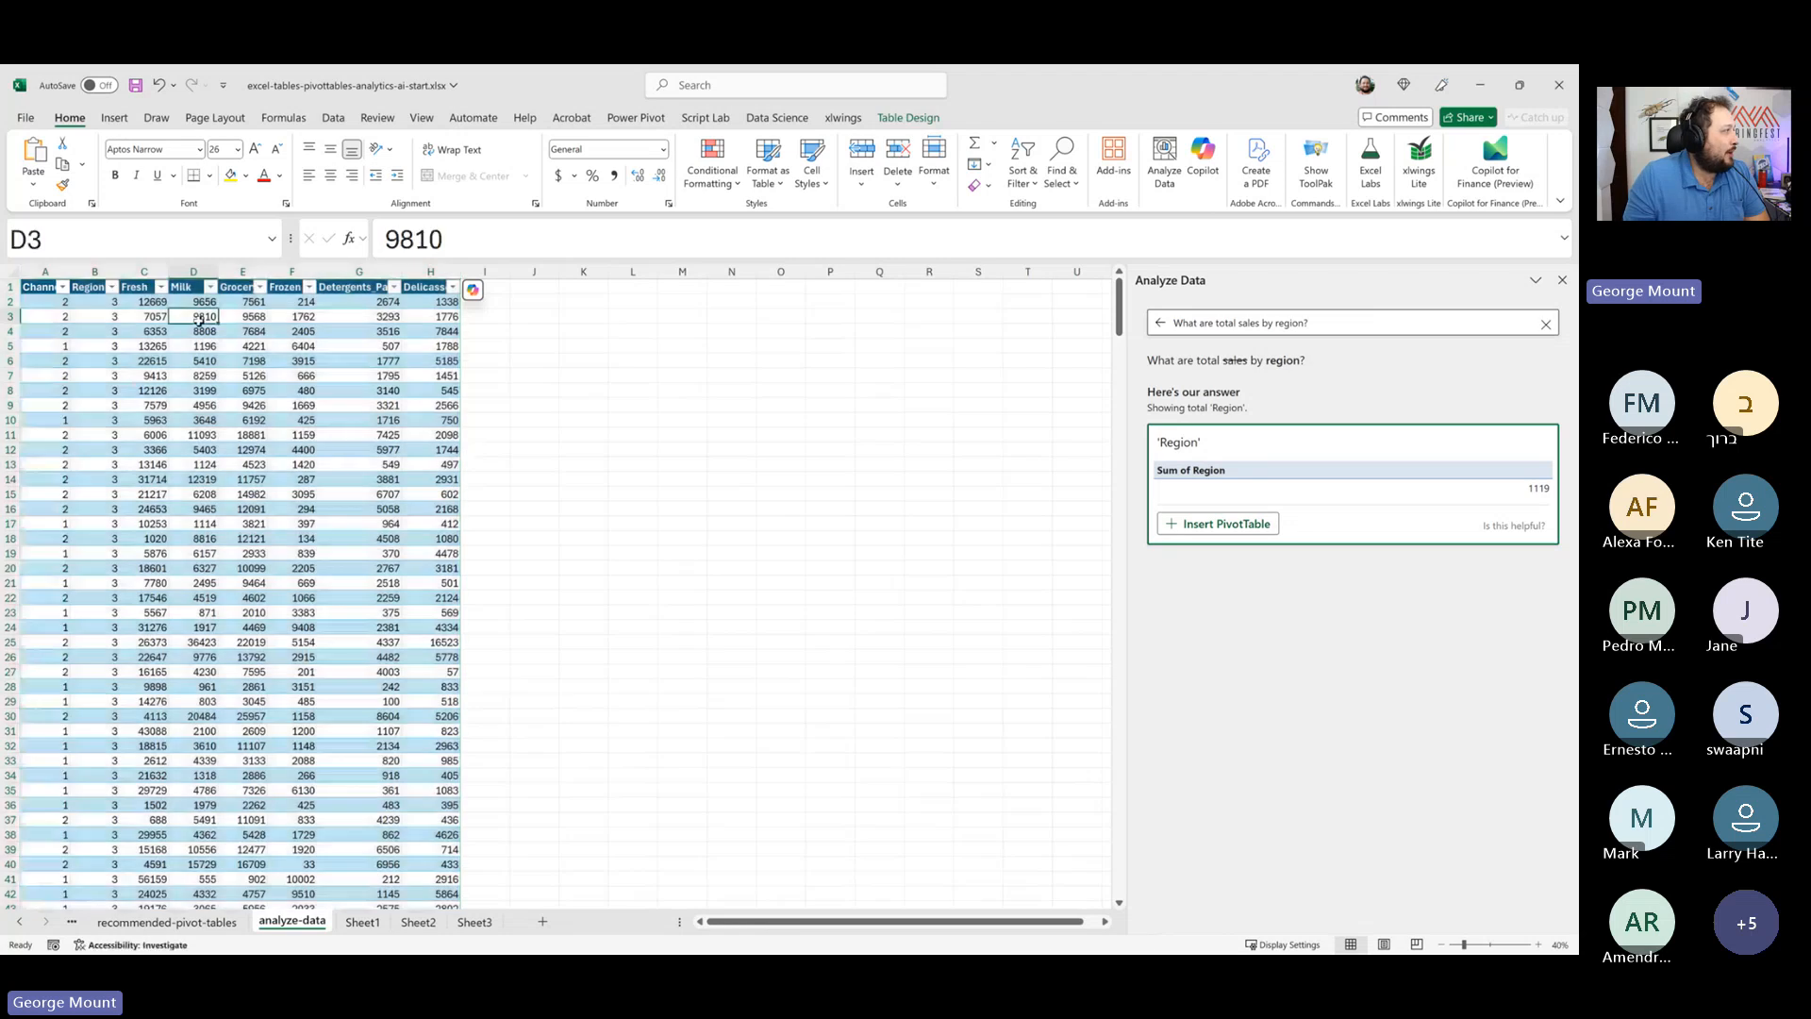
pyautogui.moveTo(143, 272); pyautogui.dragTo(359, 276)
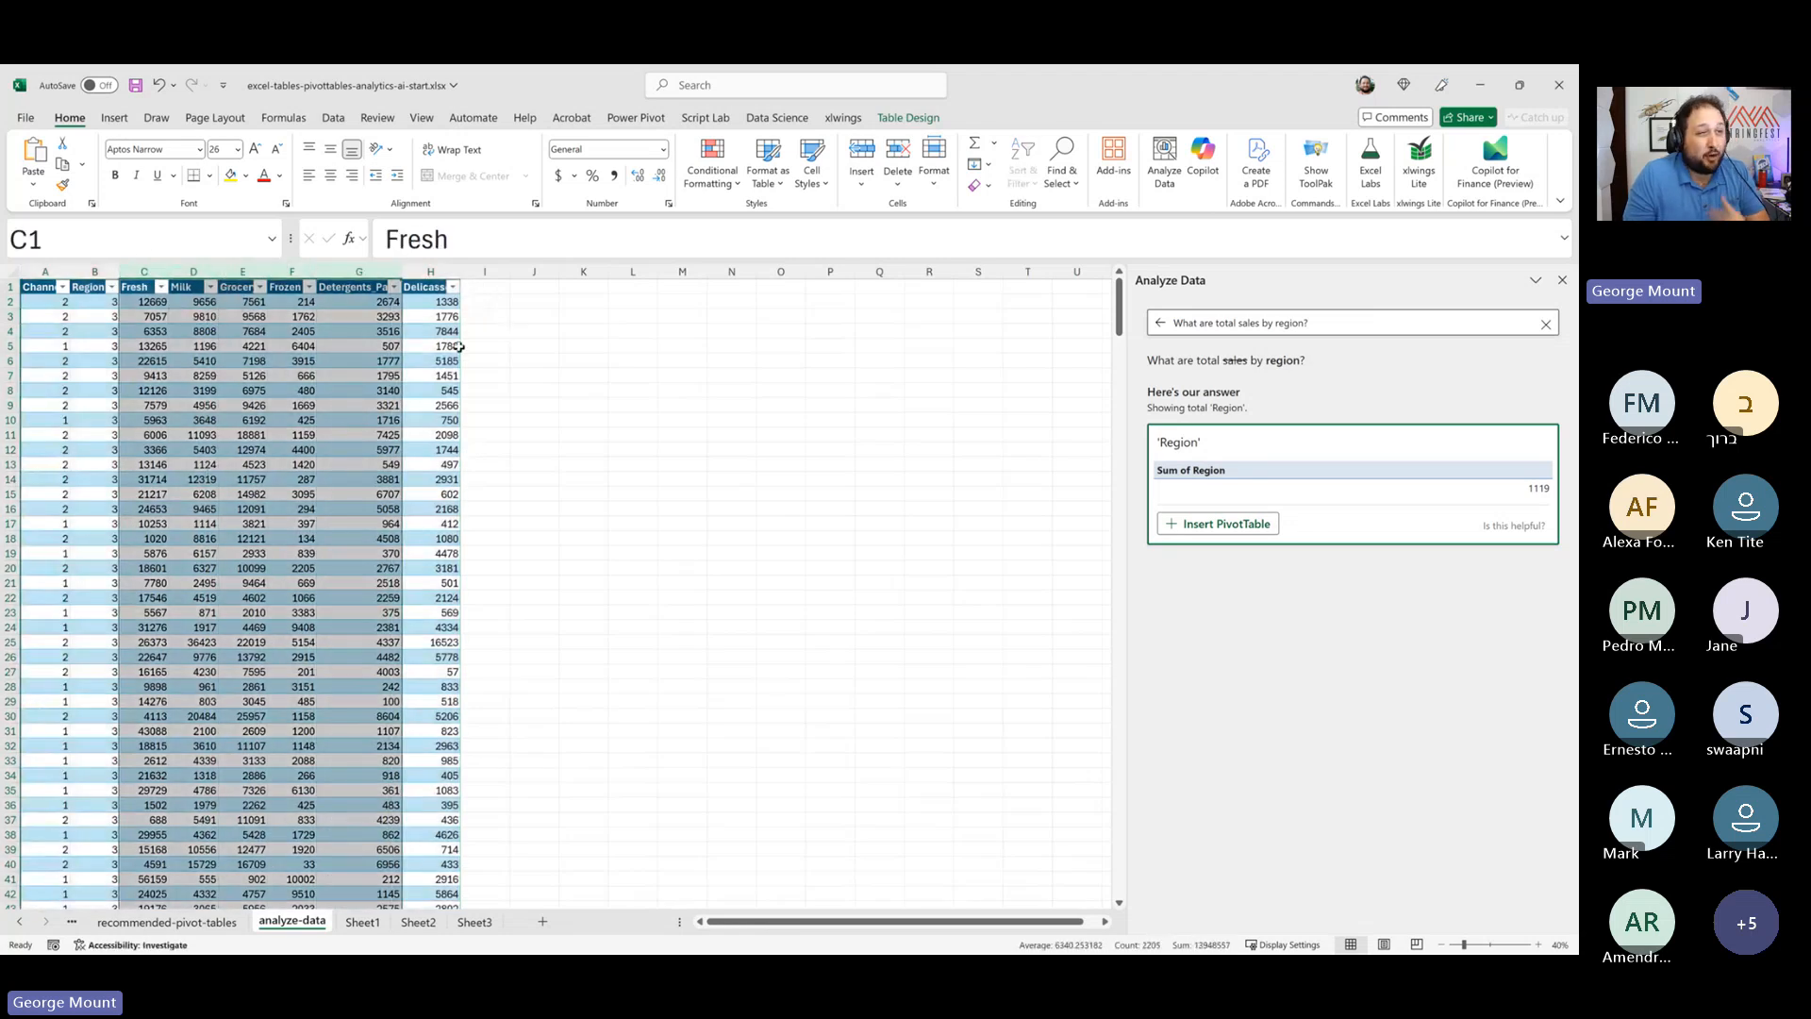
pyautogui.click(396, 344)
pyautogui.click(151, 345)
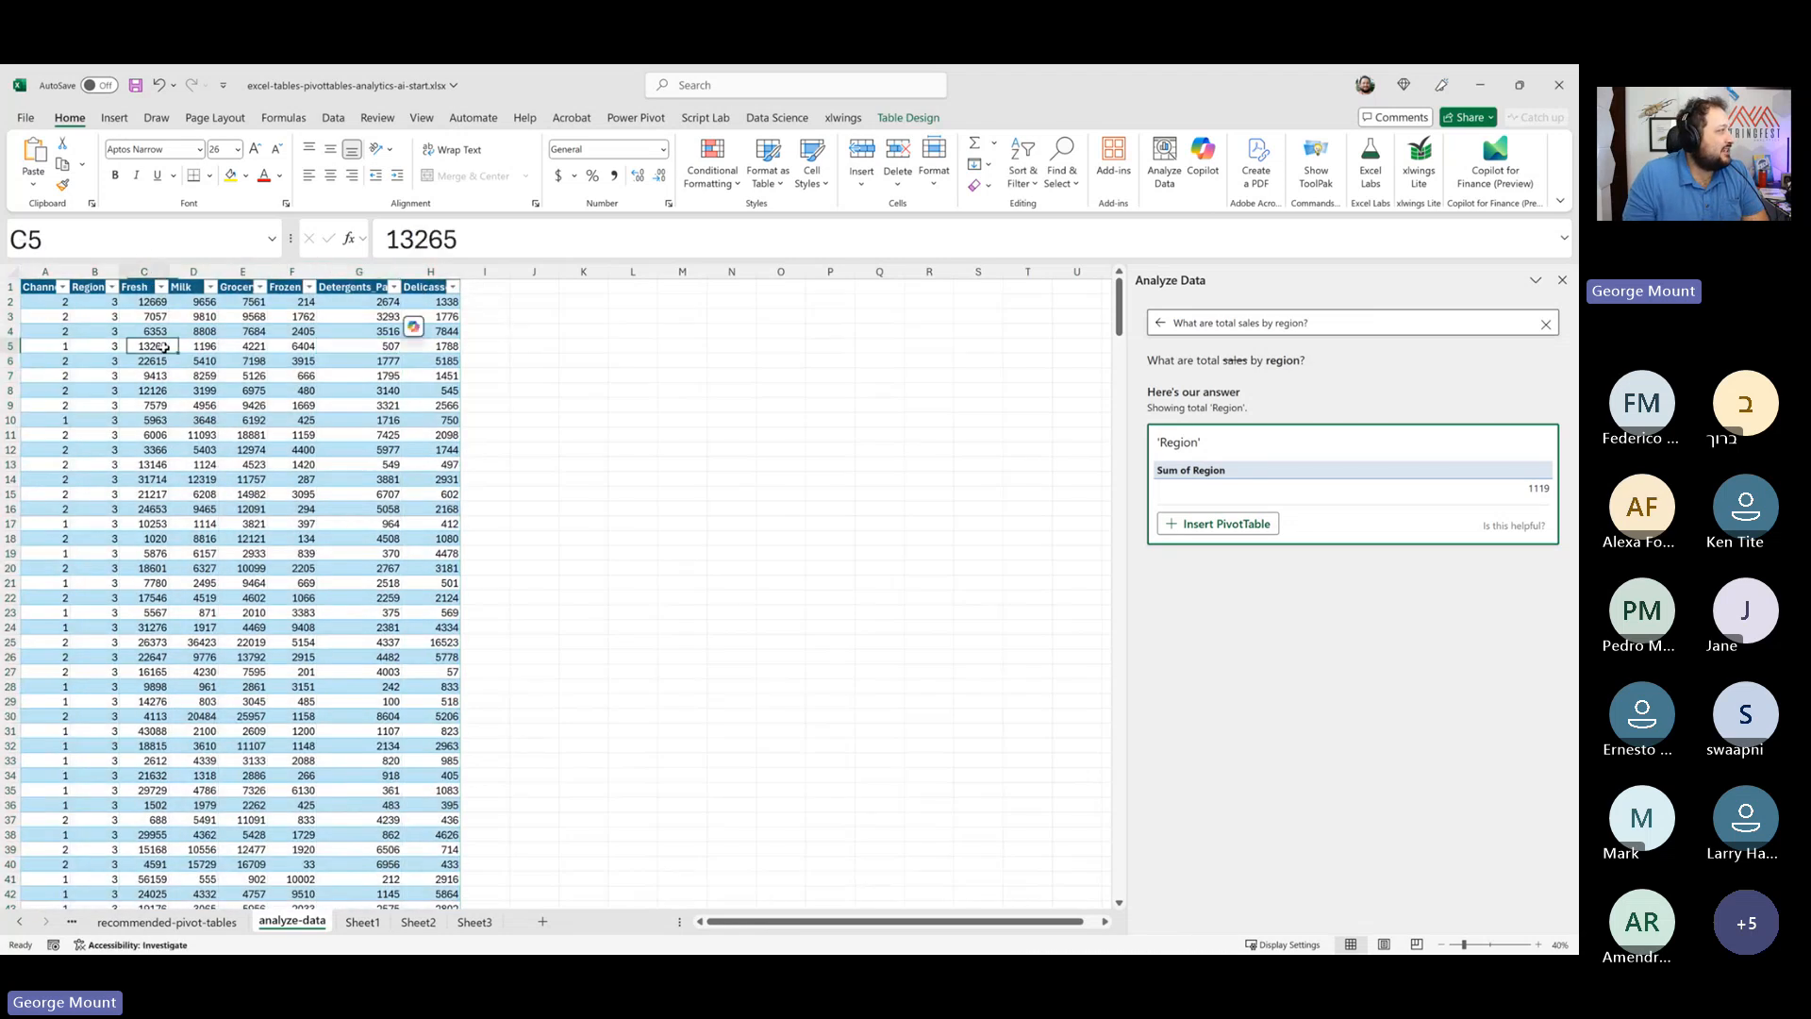
pyautogui.moveTo(147, 317); pyautogui.dragTo(436, 349)
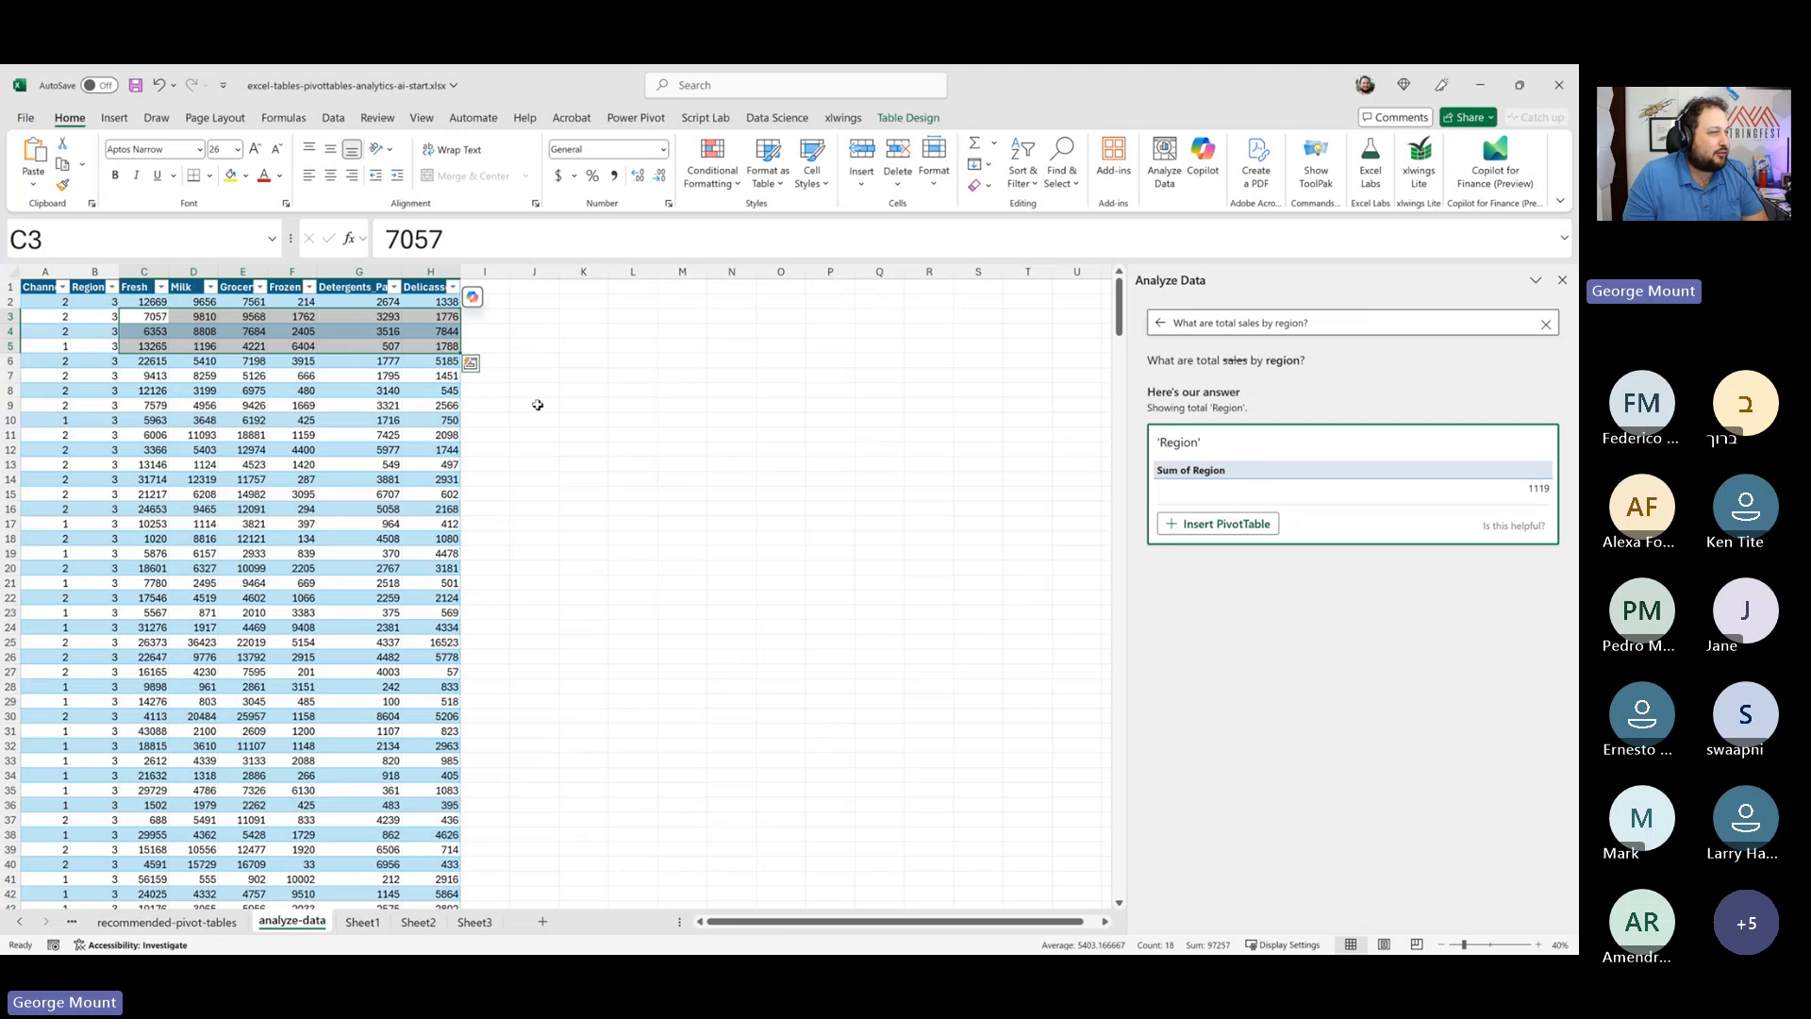
pyautogui.click(533, 403)
pyautogui.click(142, 287)
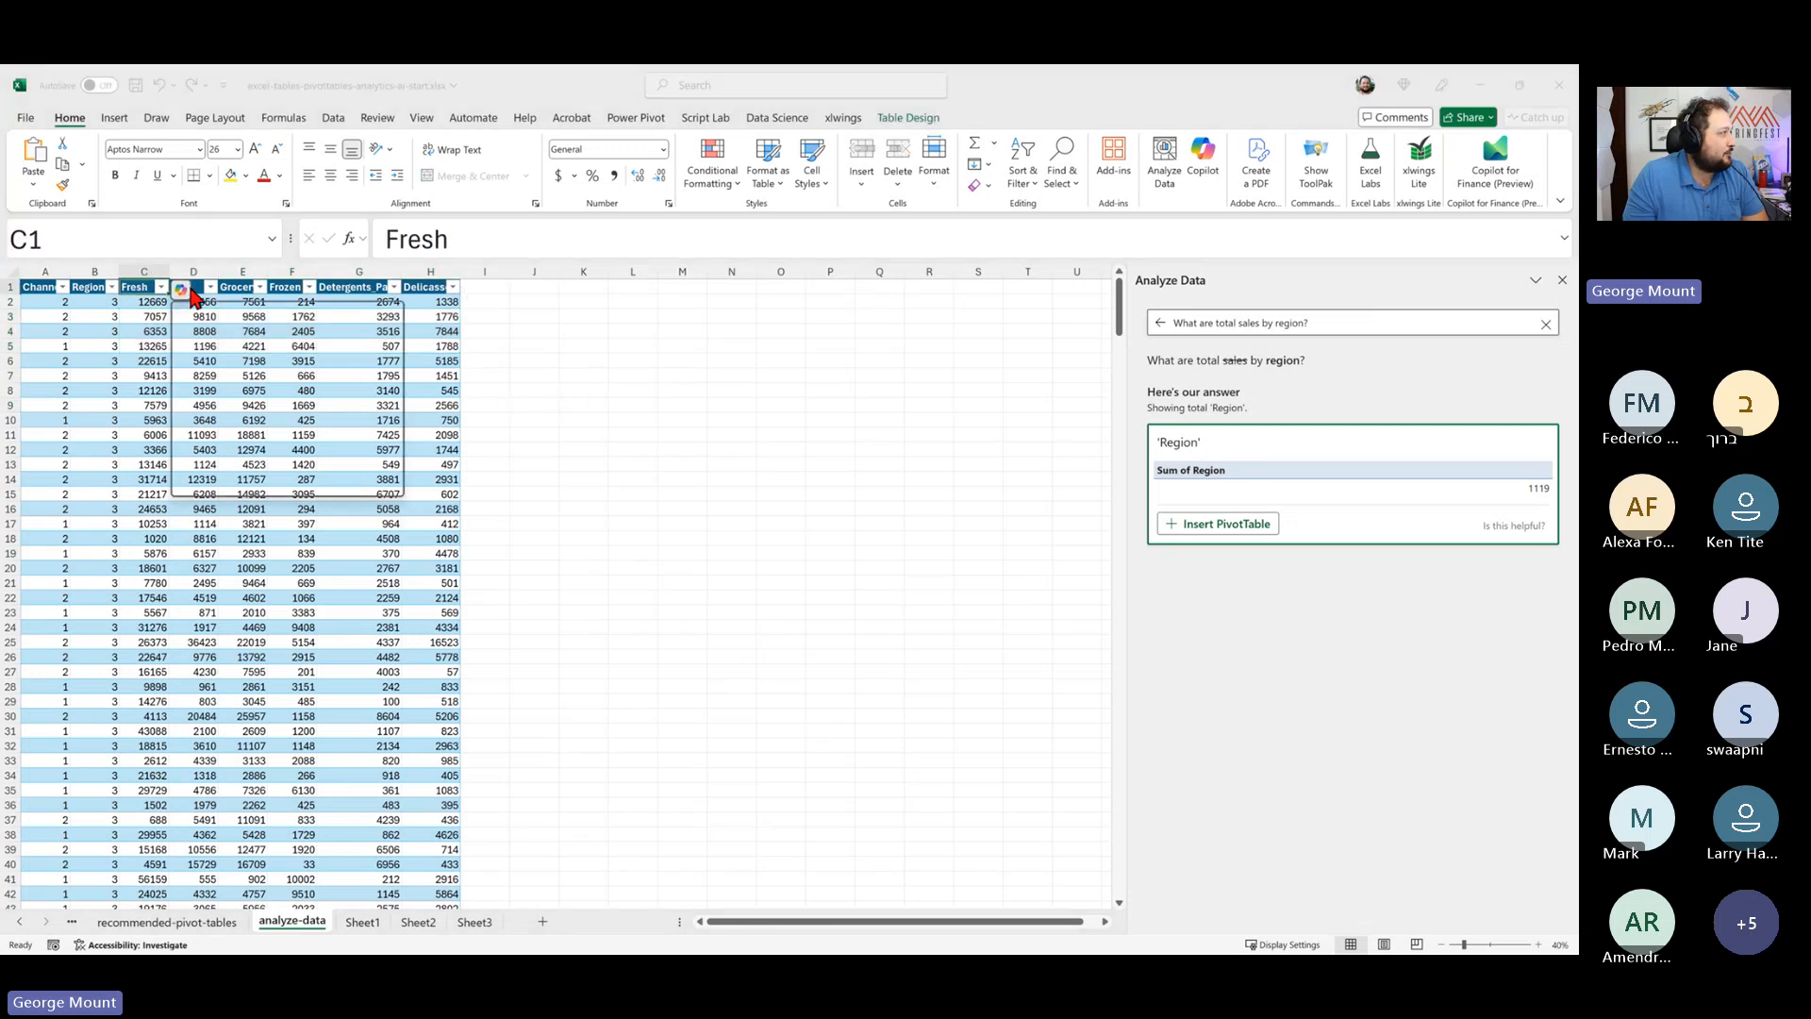
pyautogui.press('Right')
pyautogui.press('Right')
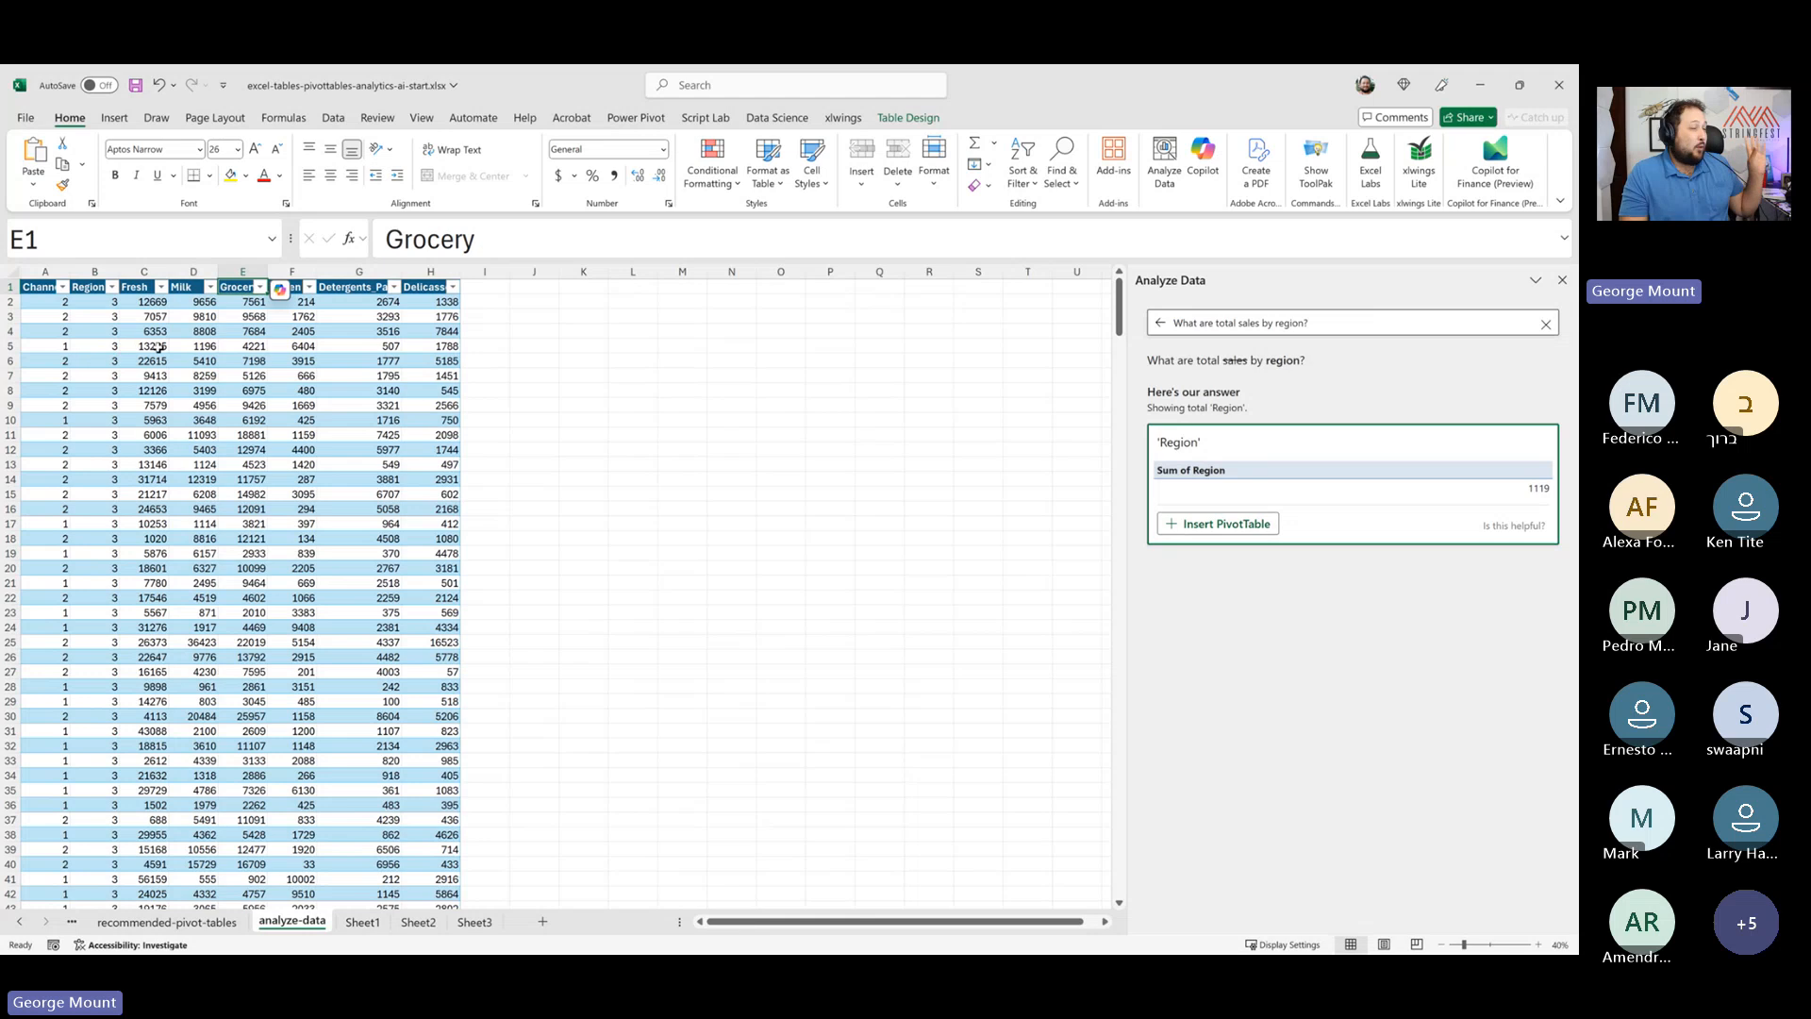
pyautogui.moveTo(156, 347); pyautogui.dragTo(293, 409)
pyautogui.click(204, 388)
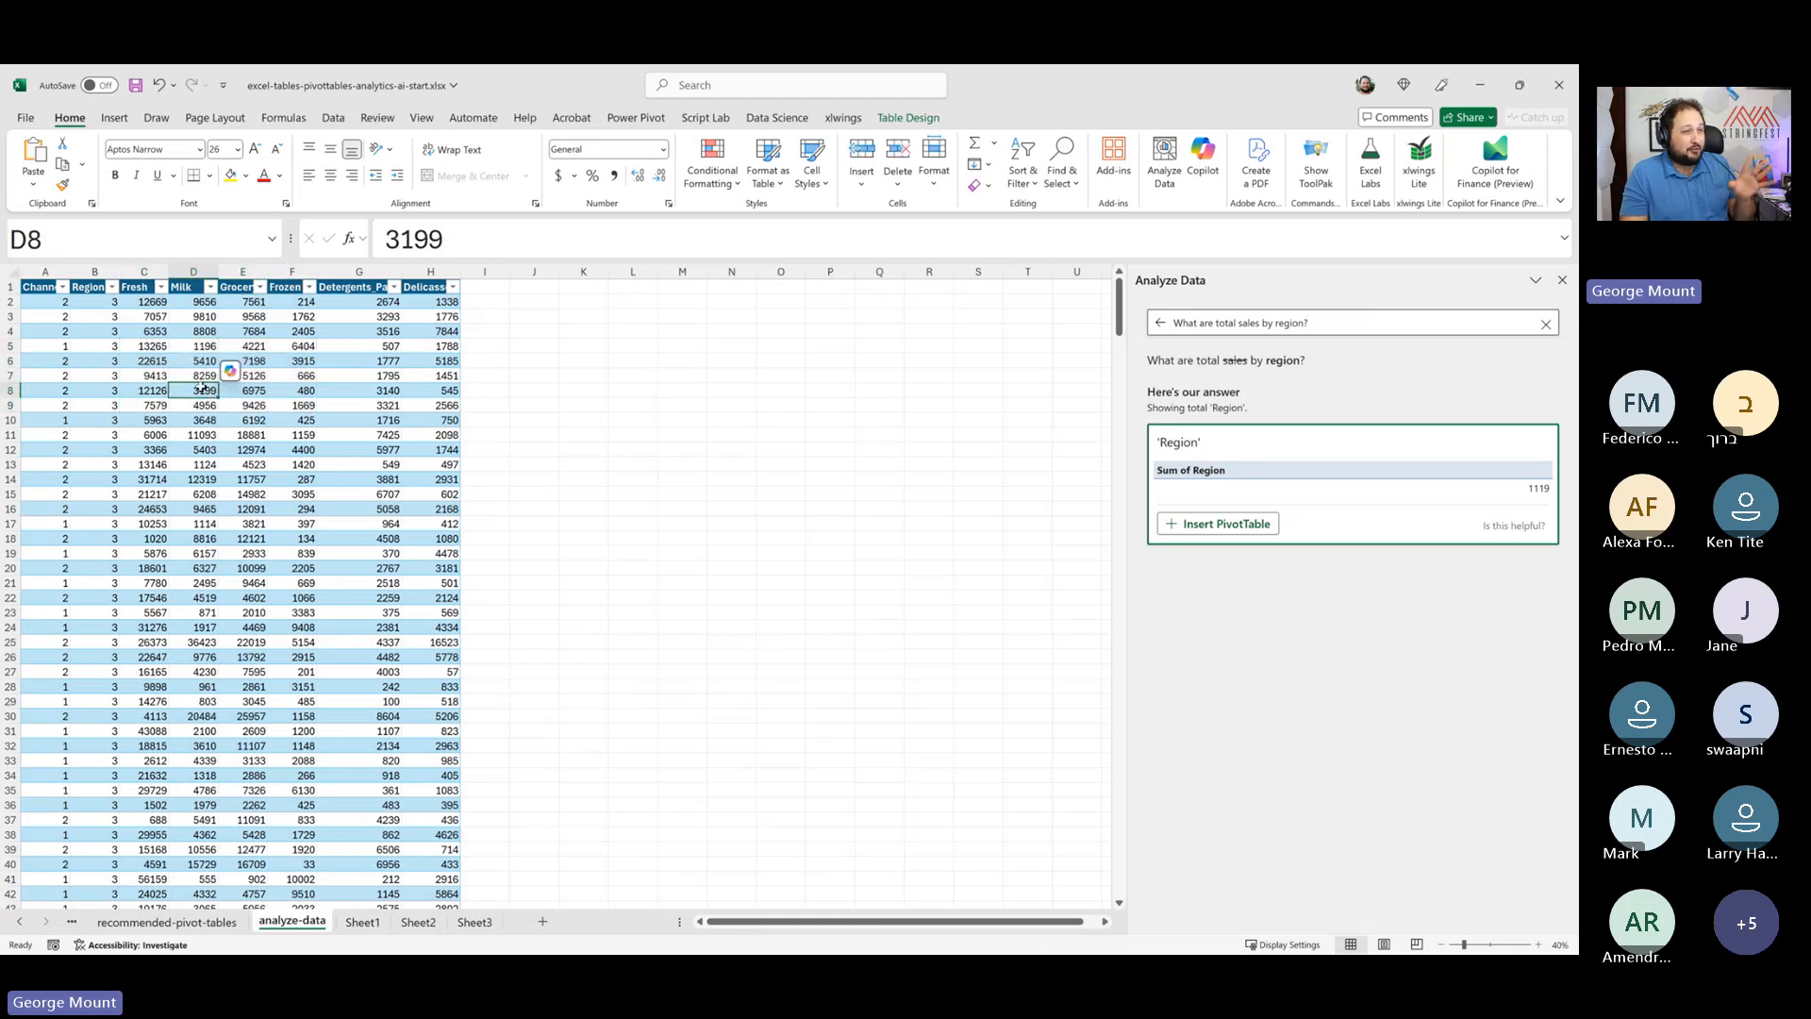
pyautogui.click(627, 302)
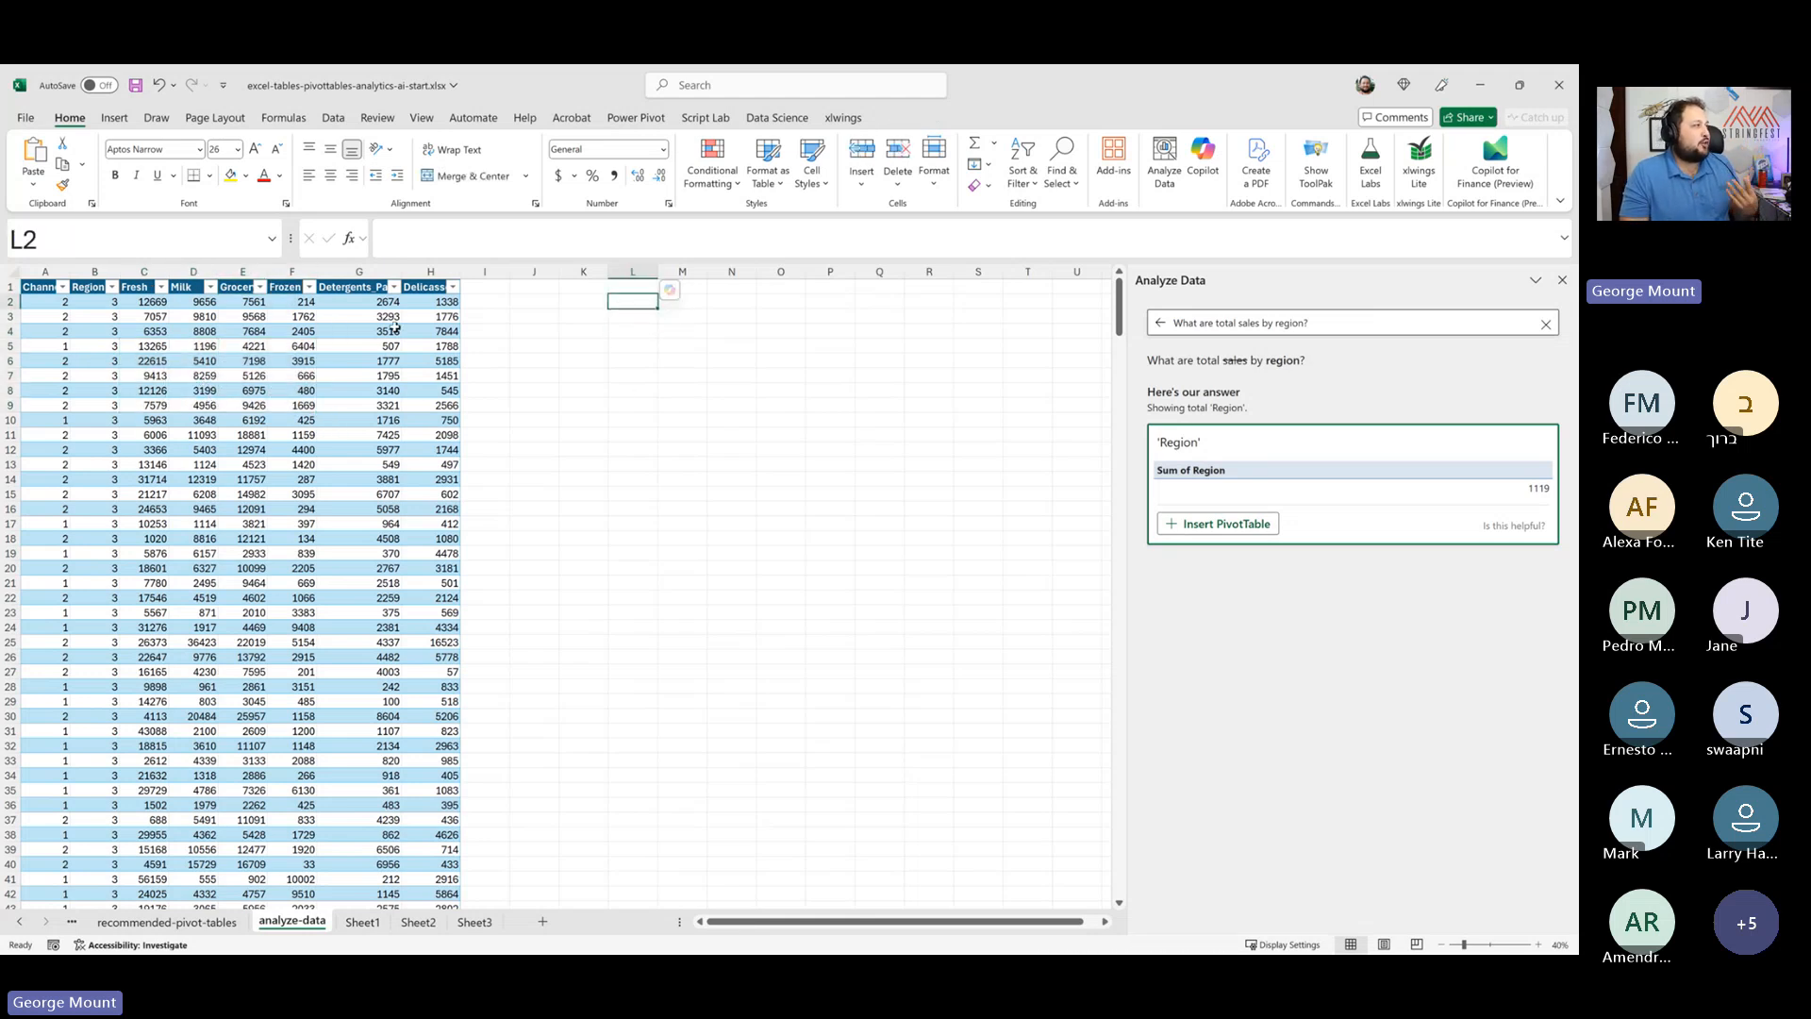
pyautogui.moveTo(182, 326); pyautogui.dragTo(434, 523)
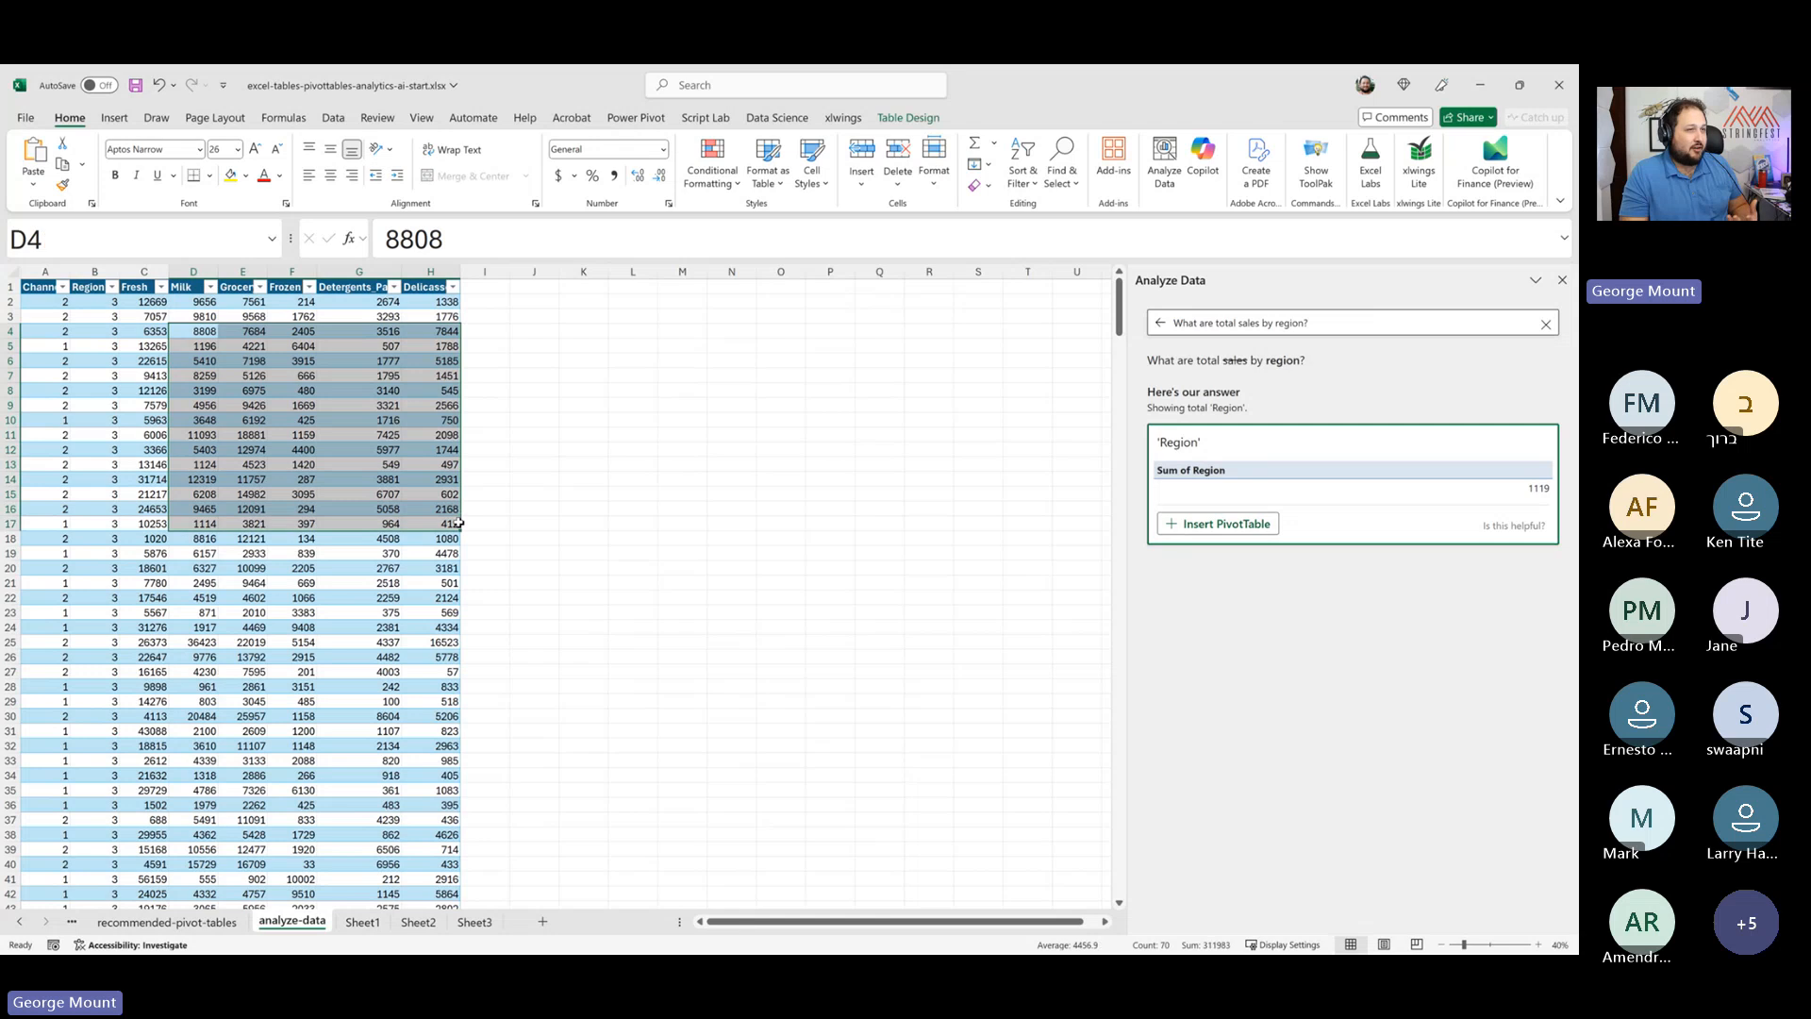
pyautogui.click(302, 390)
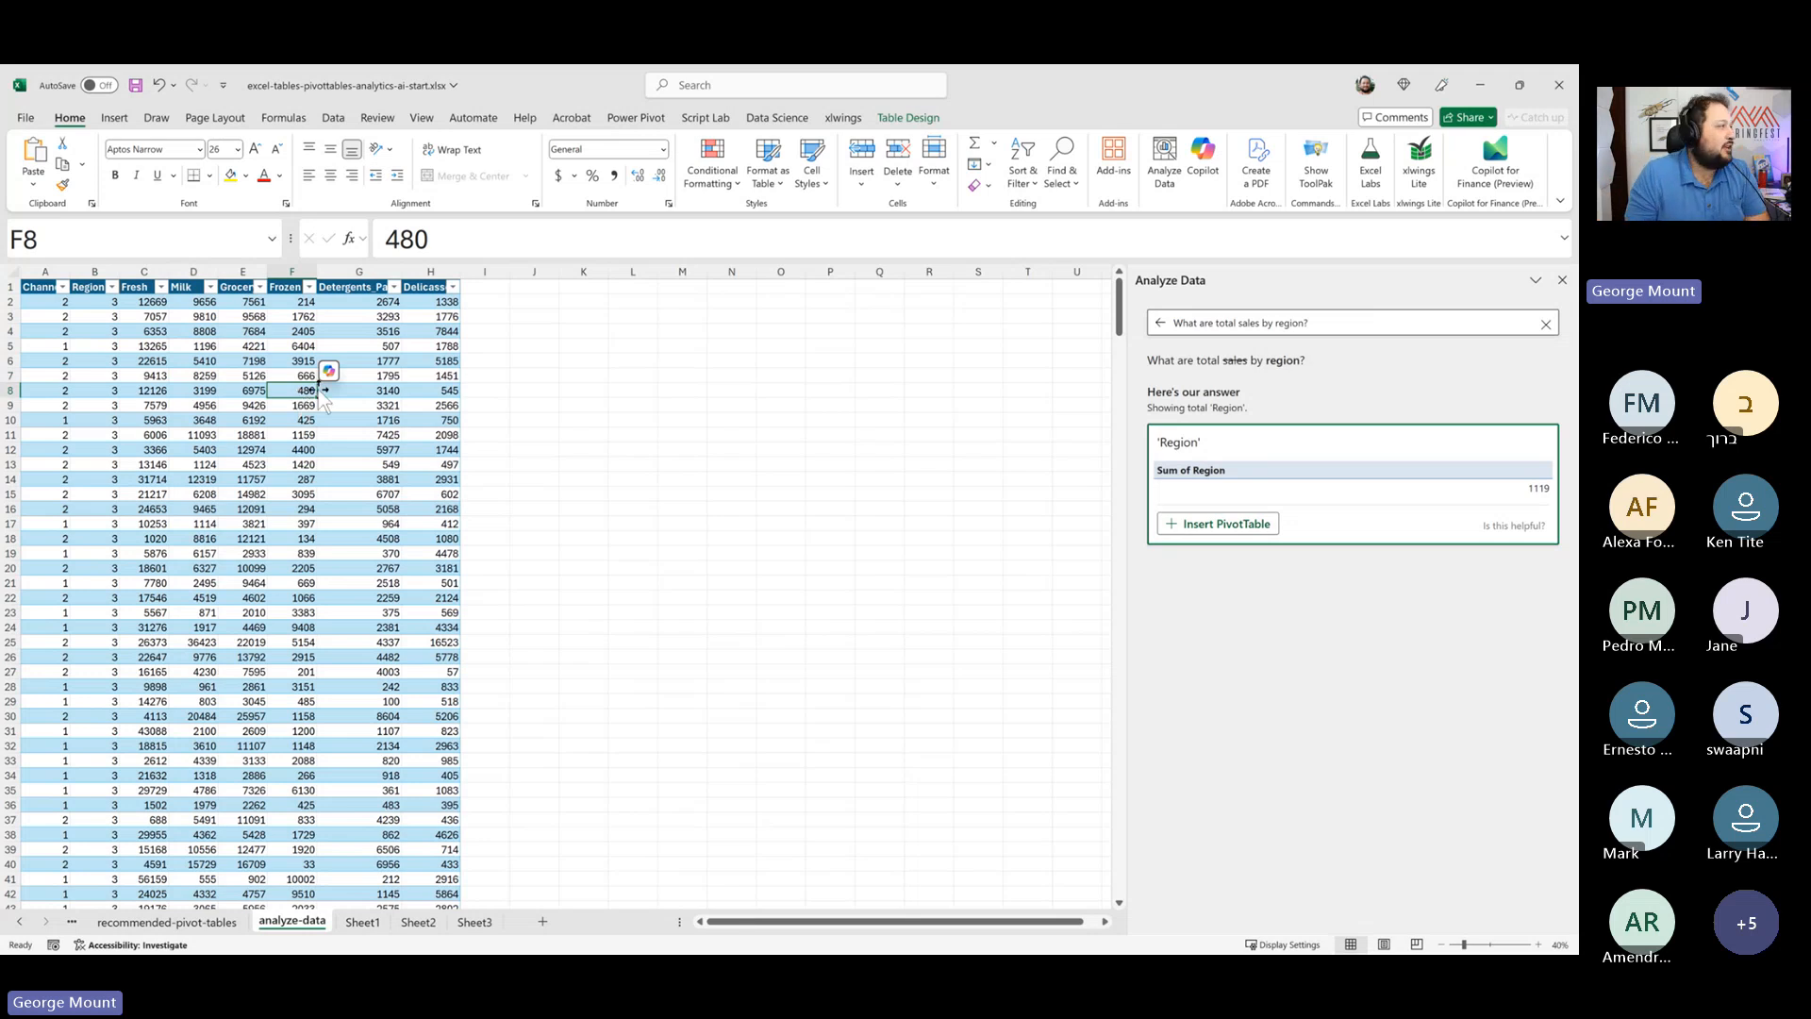
# - Enter the headers Channel, Region, Department and Sales across row 2 beside the table, starting in K2
pyautogui.click(584, 363)
pyautogui.click(583, 304)
pyautogui.write('Channel')
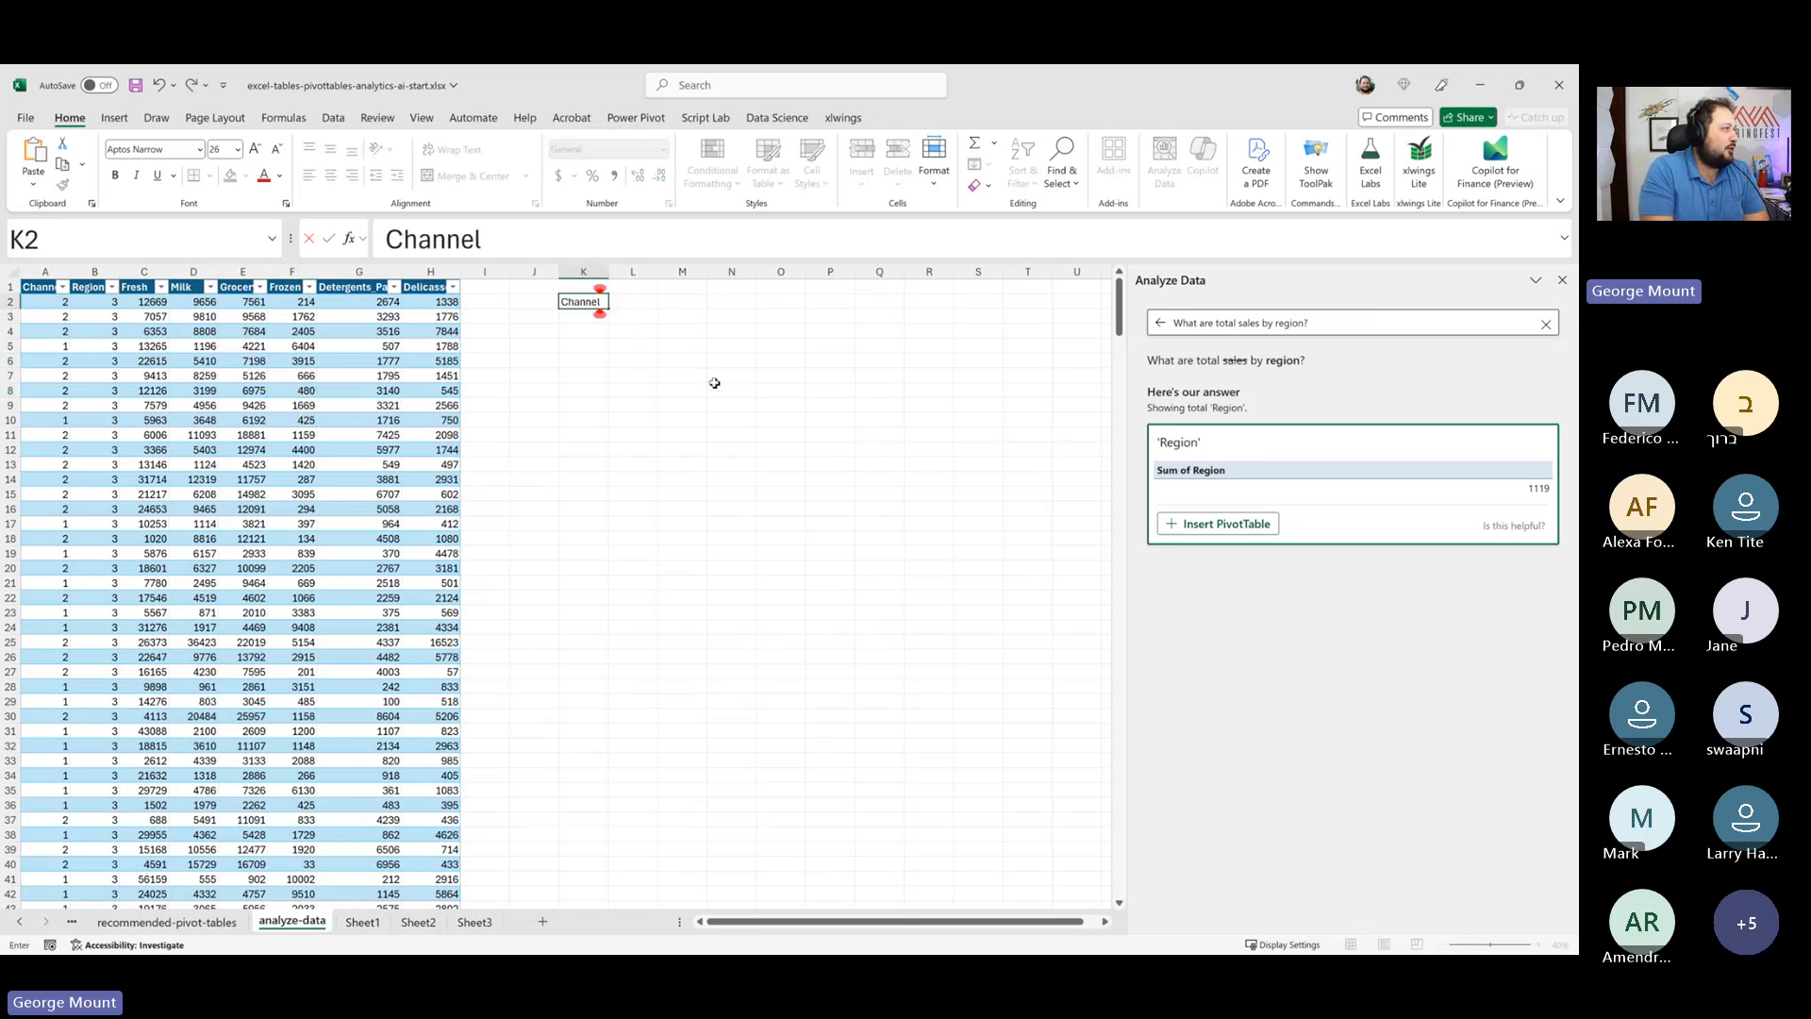
pyautogui.press('Tab')
pyautogui.write('Region')
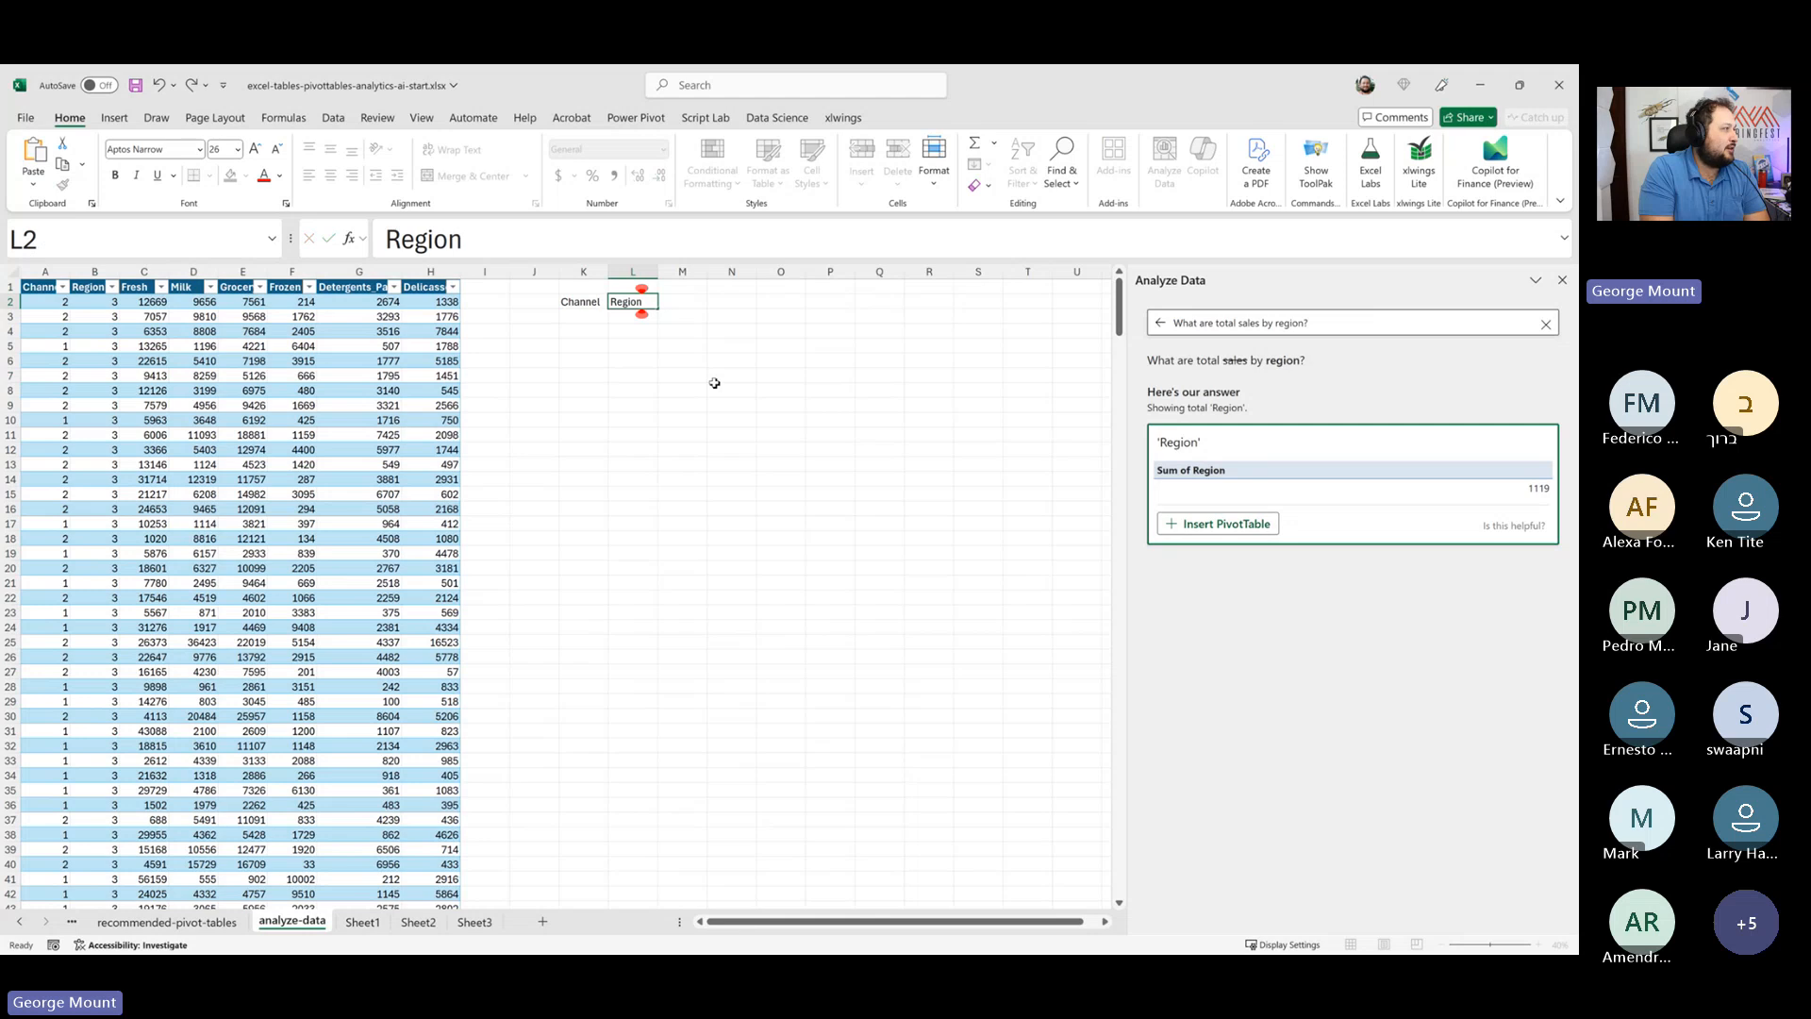
pyautogui.press('Tab')
pyautogui.write('Department')
pyautogui.press('Tab')
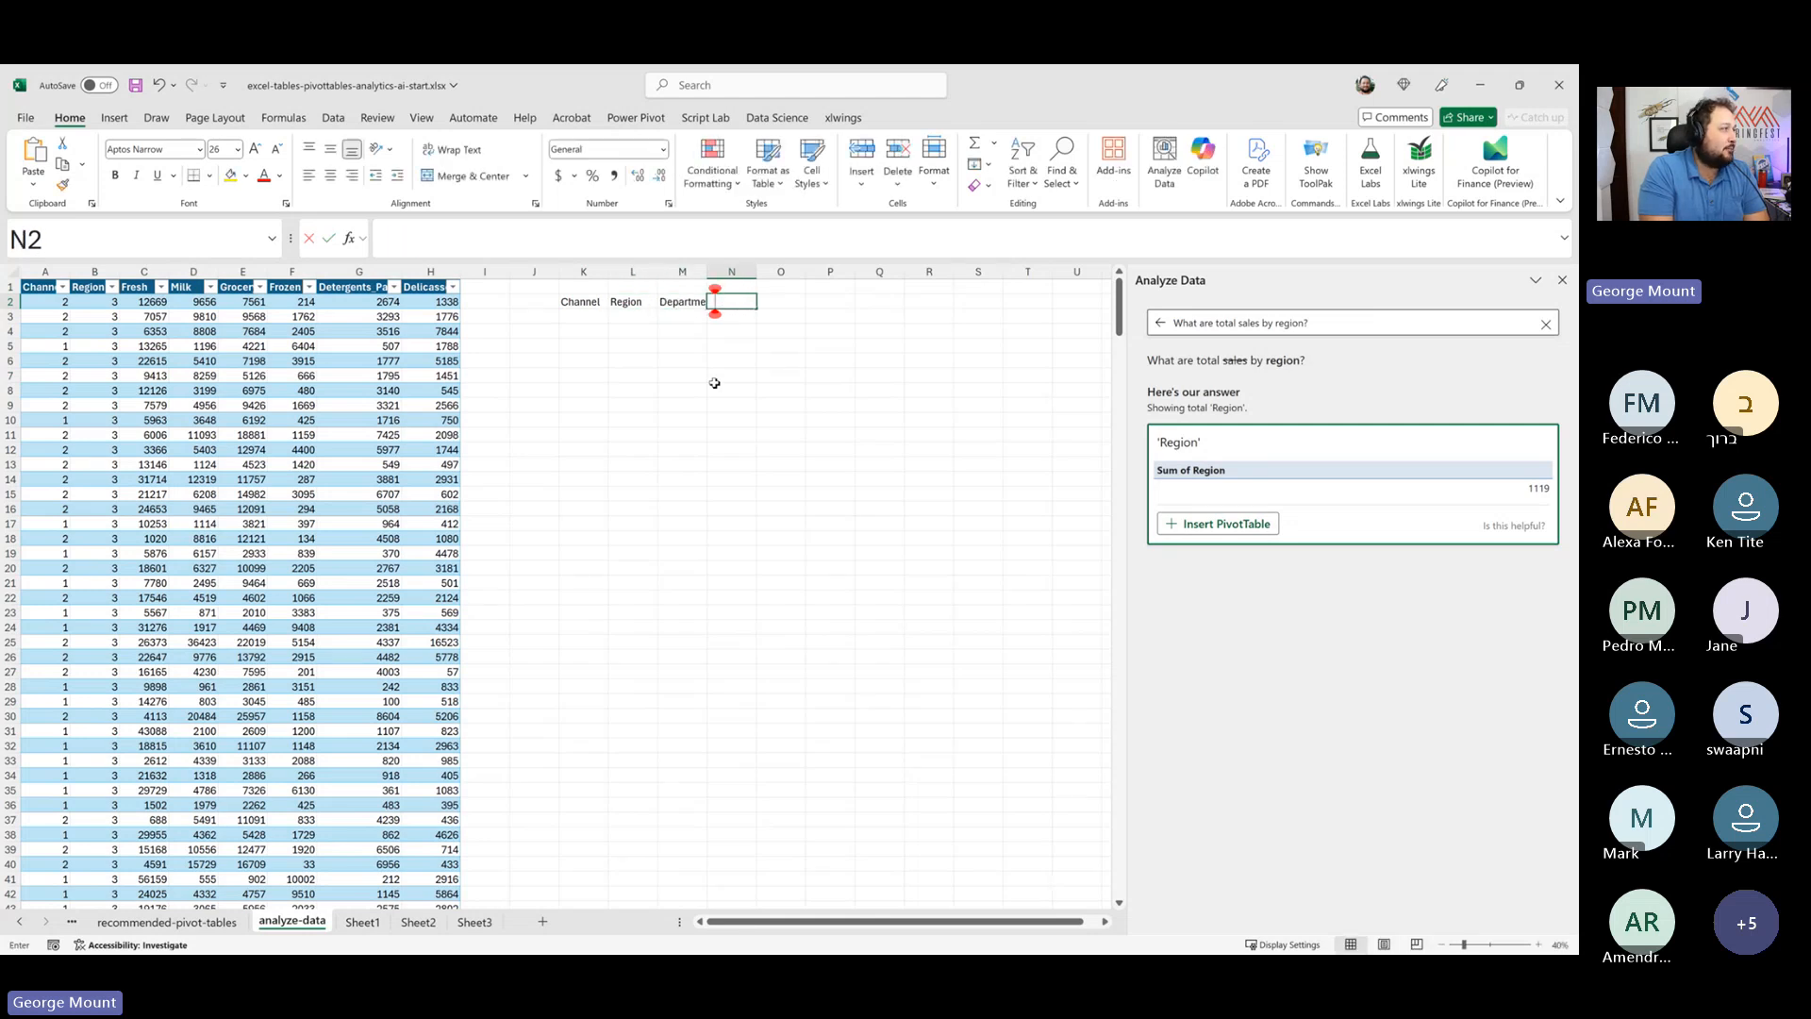
pyautogui.write('Sales')
pyautogui.press('Return')
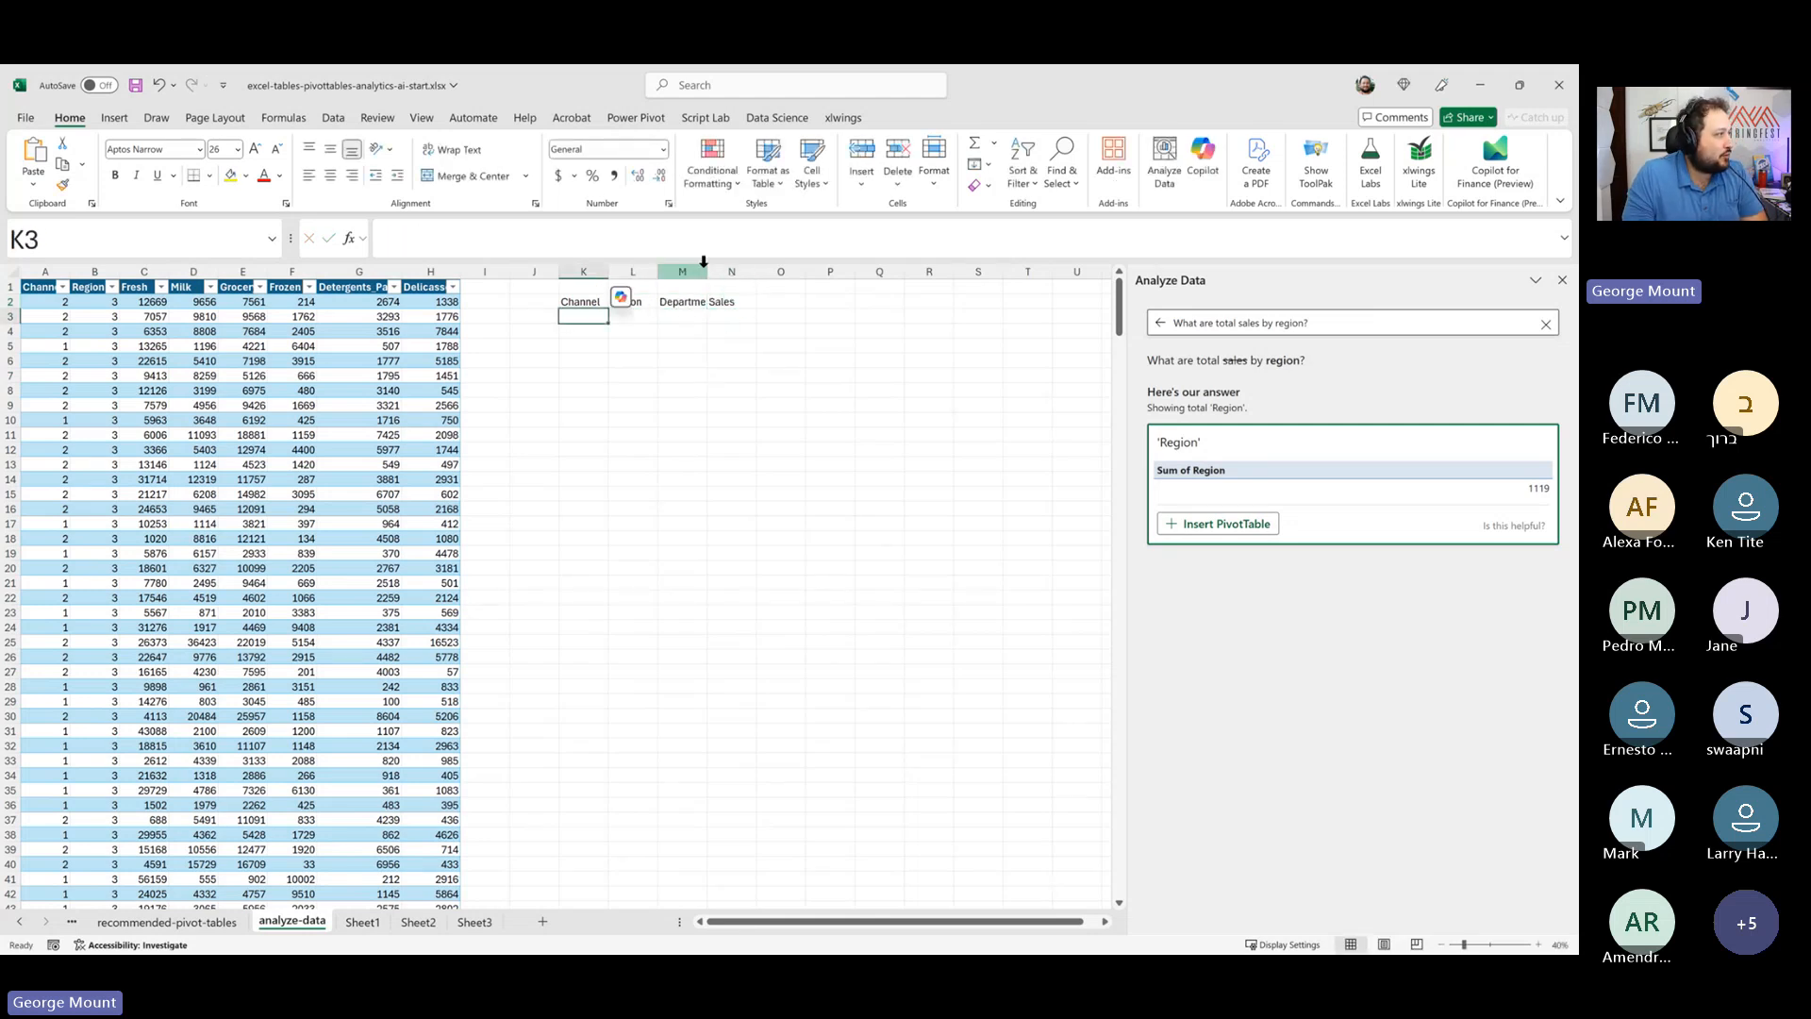
# - Widen column M so the Department header fits
pyautogui.moveTo(706, 272); pyautogui.dragTo(718, 271)
pyautogui.click(734, 272)
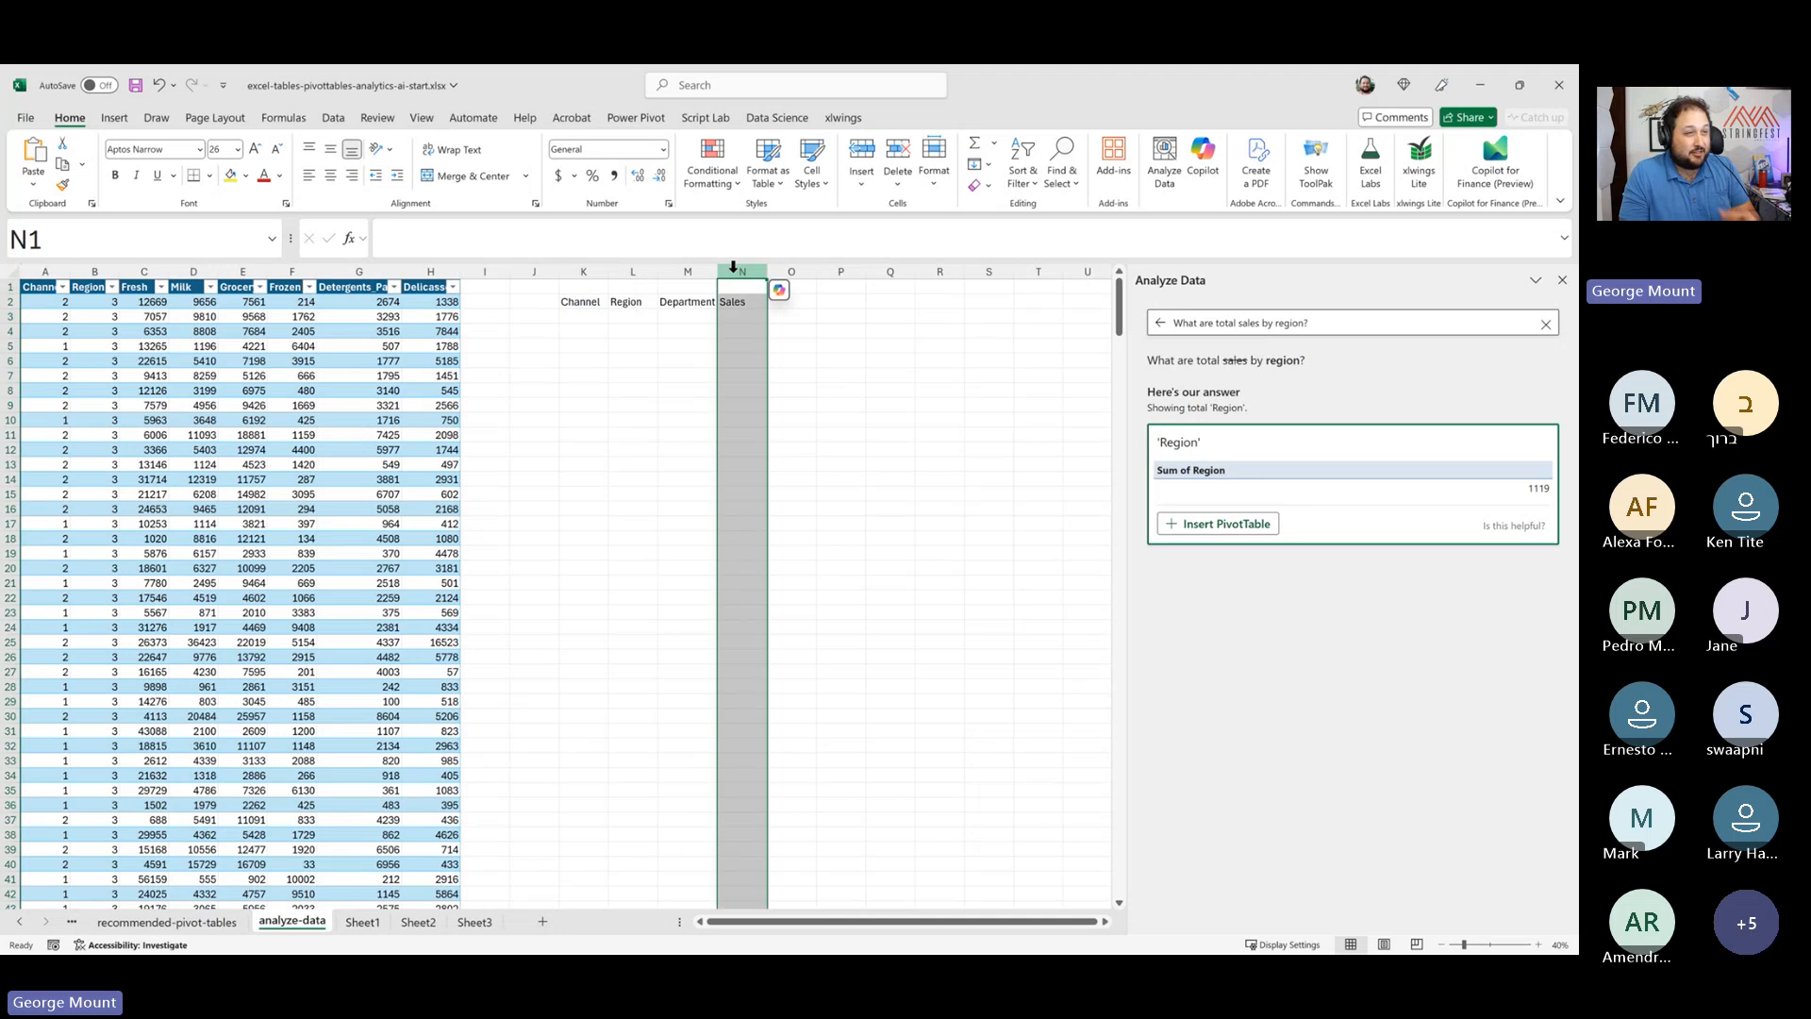
pyautogui.click(702, 389)
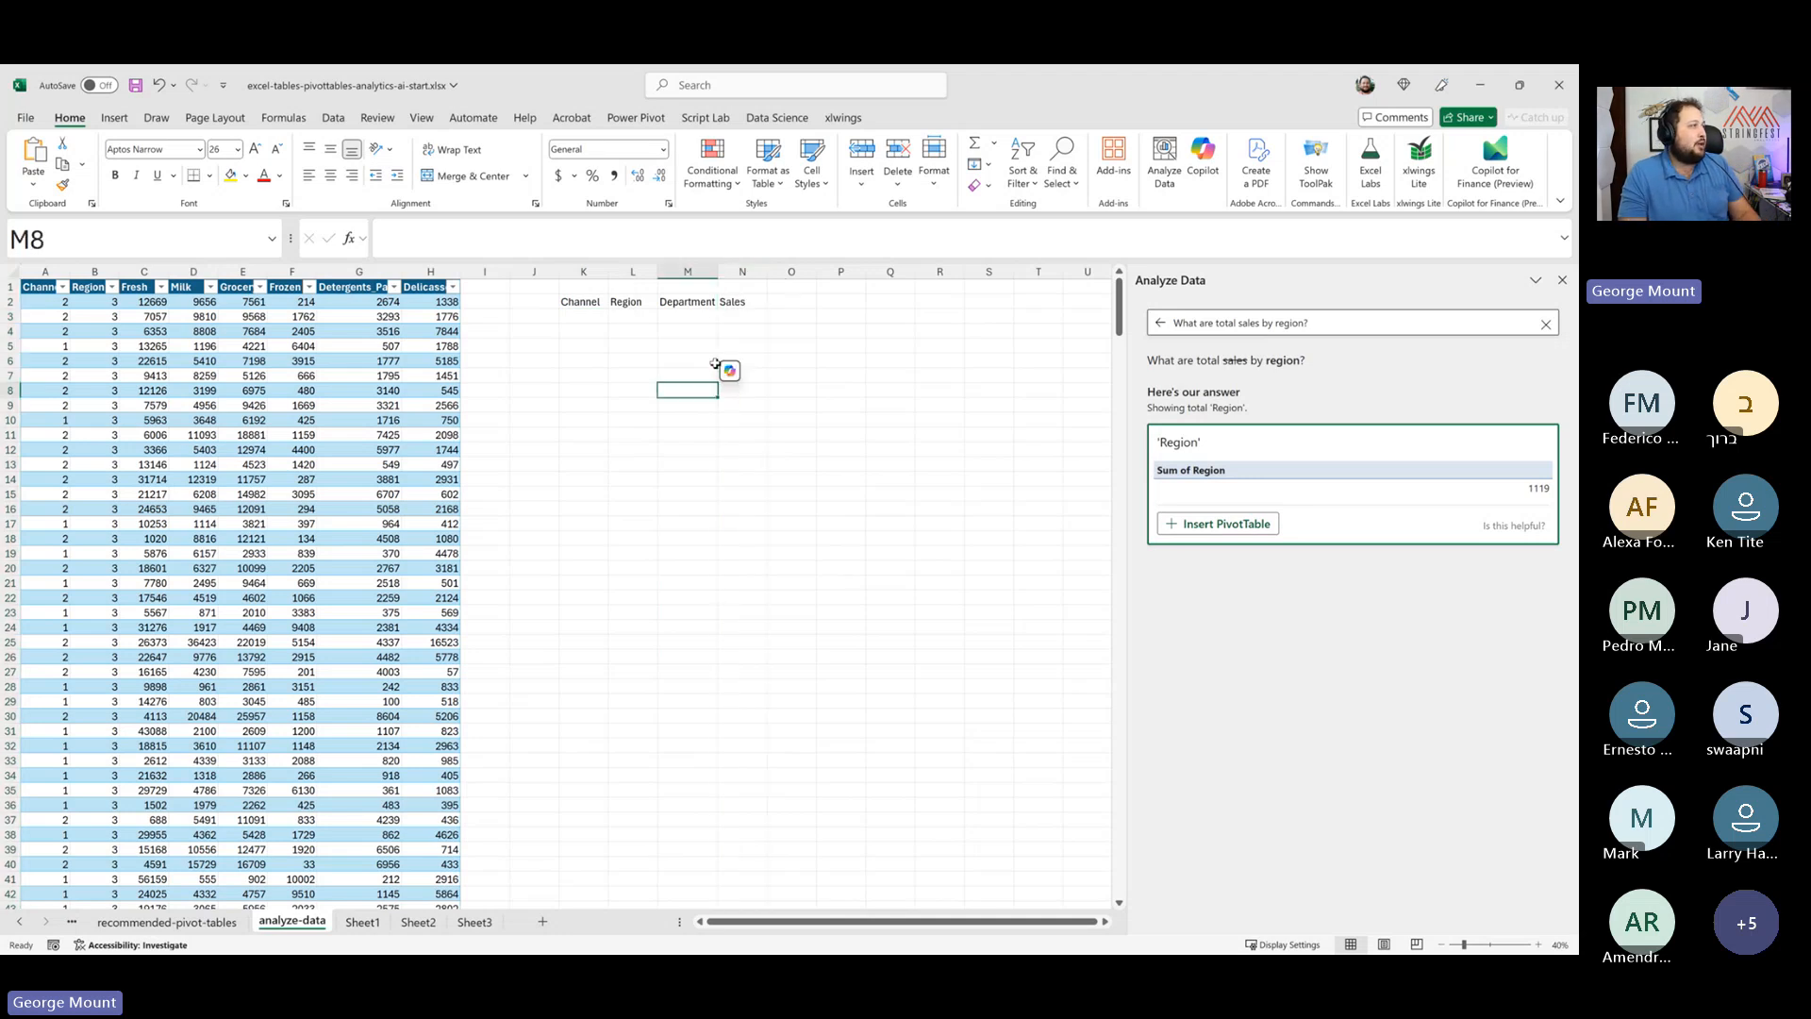
pyautogui.moveTo(743, 287); pyautogui.dragTo(779, 620)
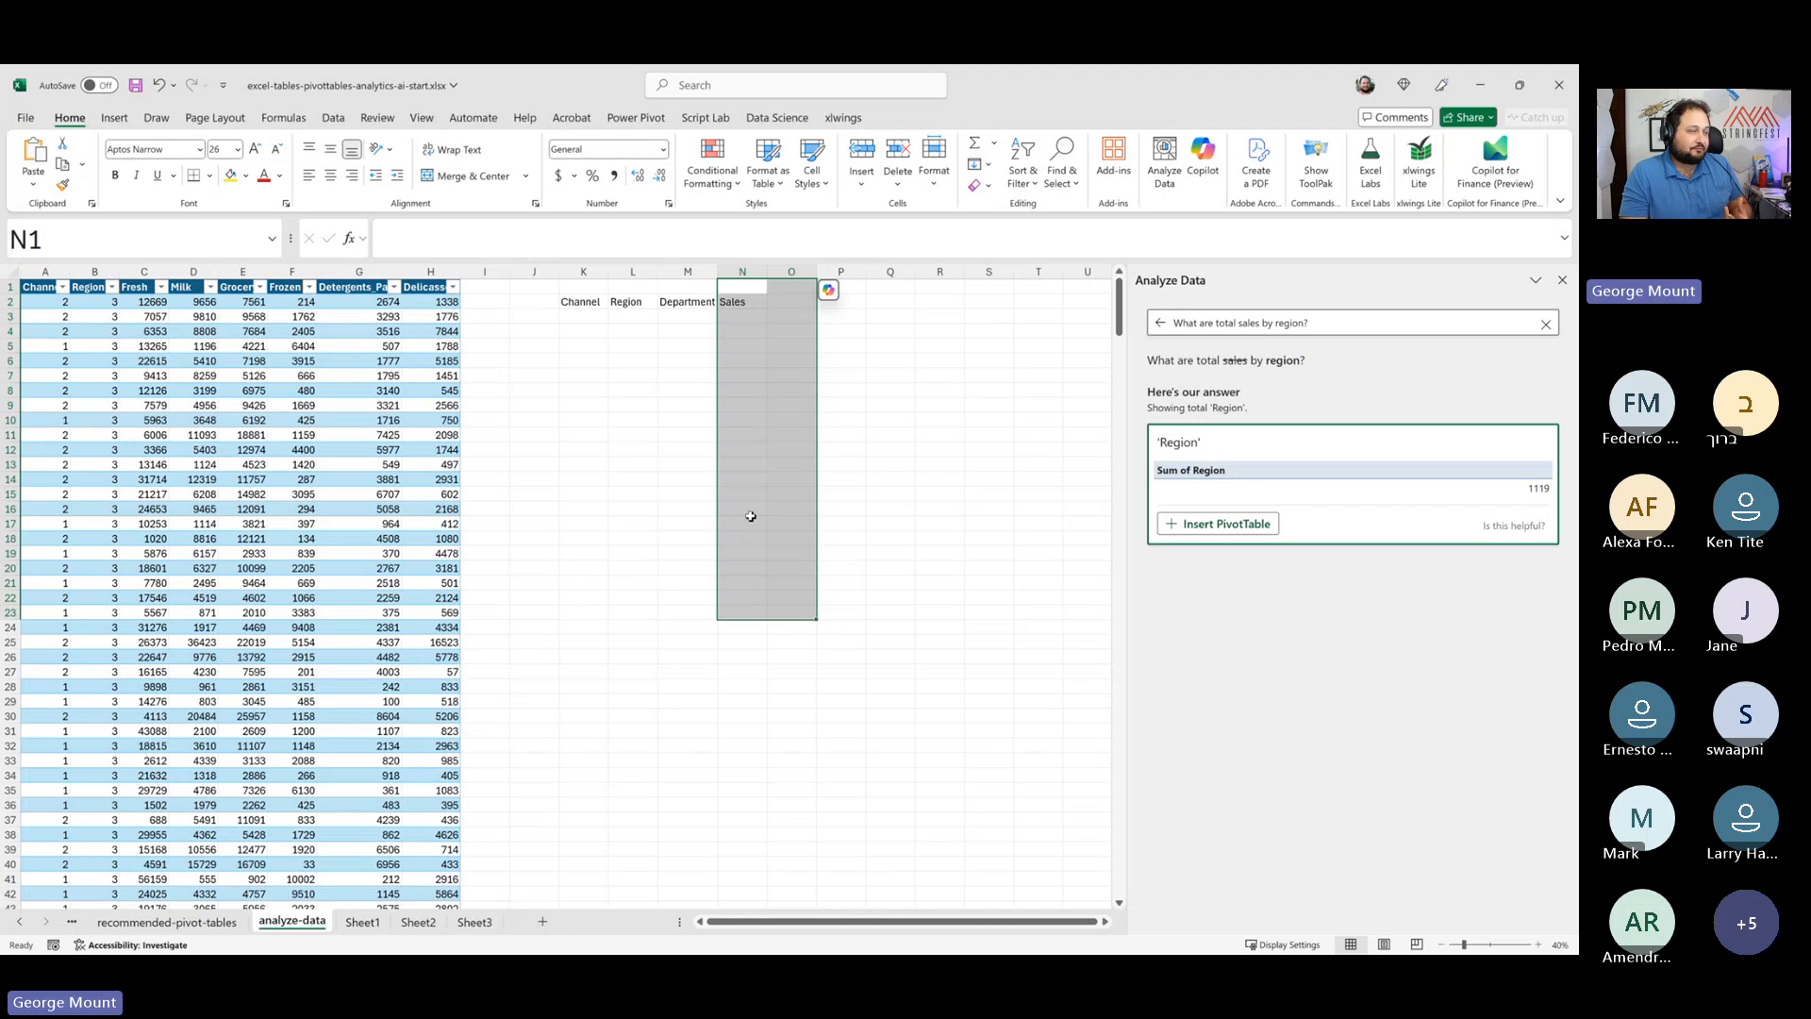
pyautogui.click(492, 449)
pyautogui.click(187, 433)
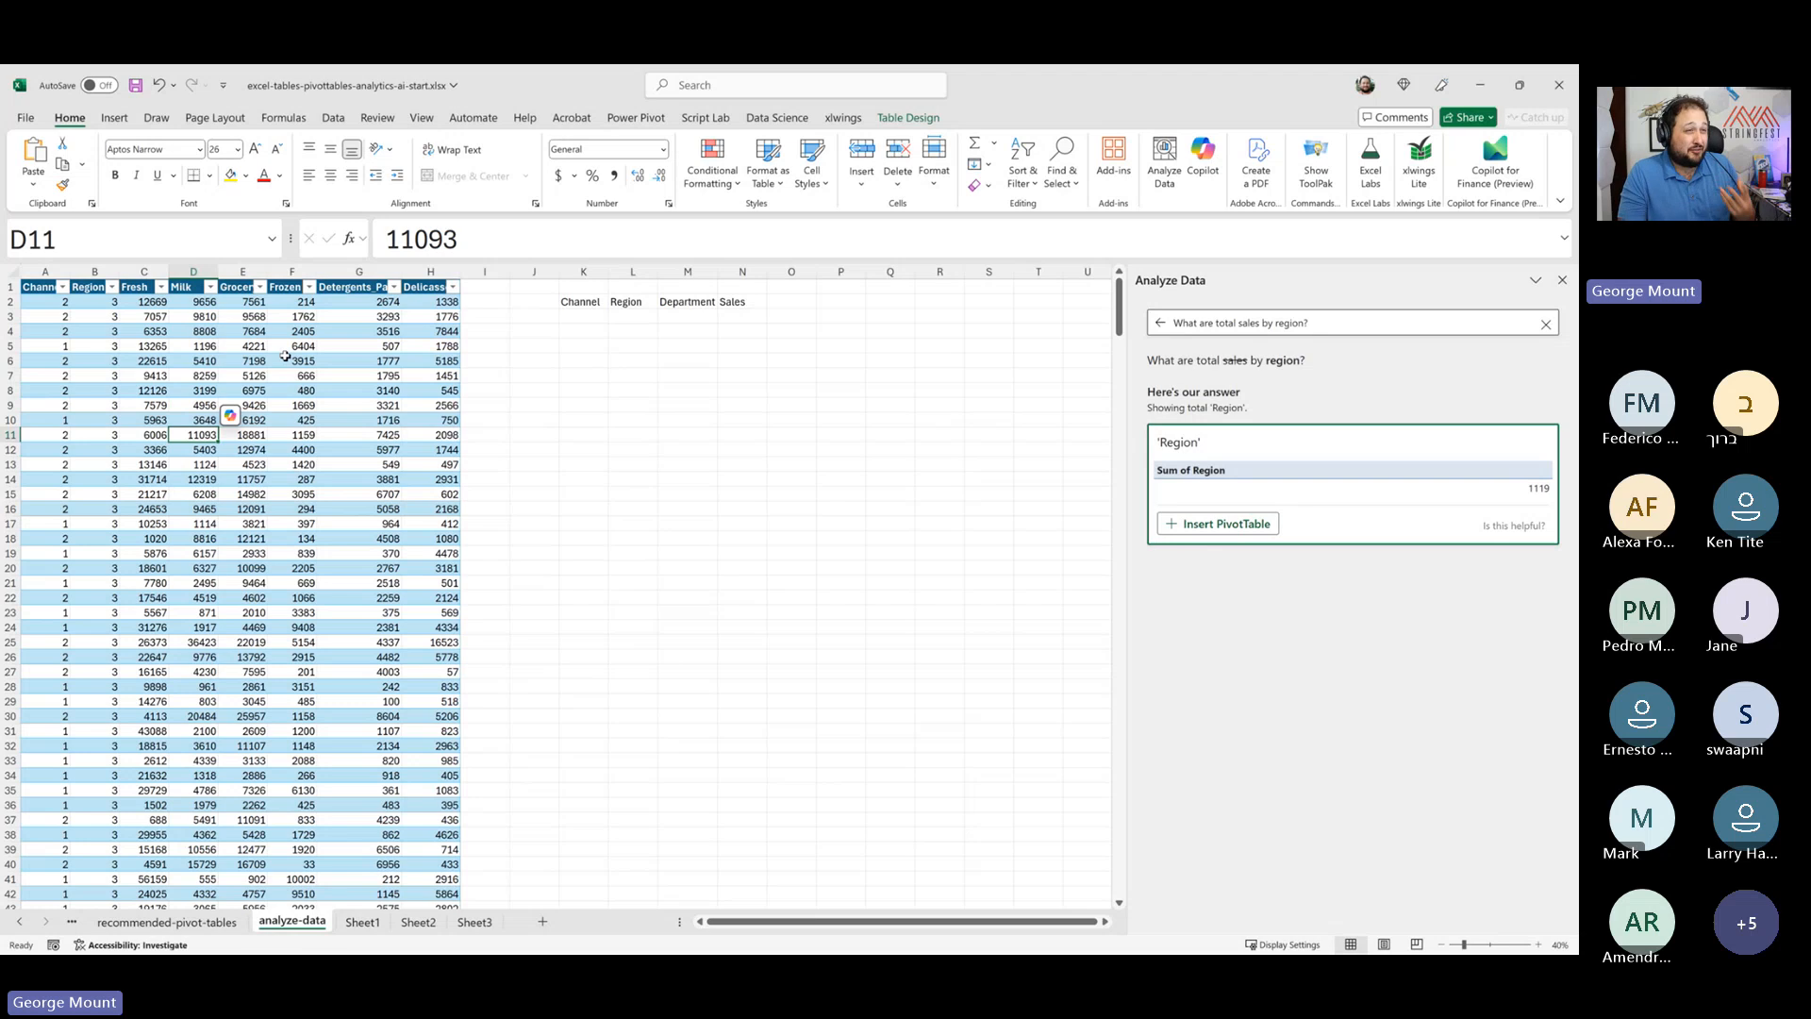
# - Load the wholesale customers table into Power Query and unpivot every column other than Channel and Region
pyautogui.click(340, 120)
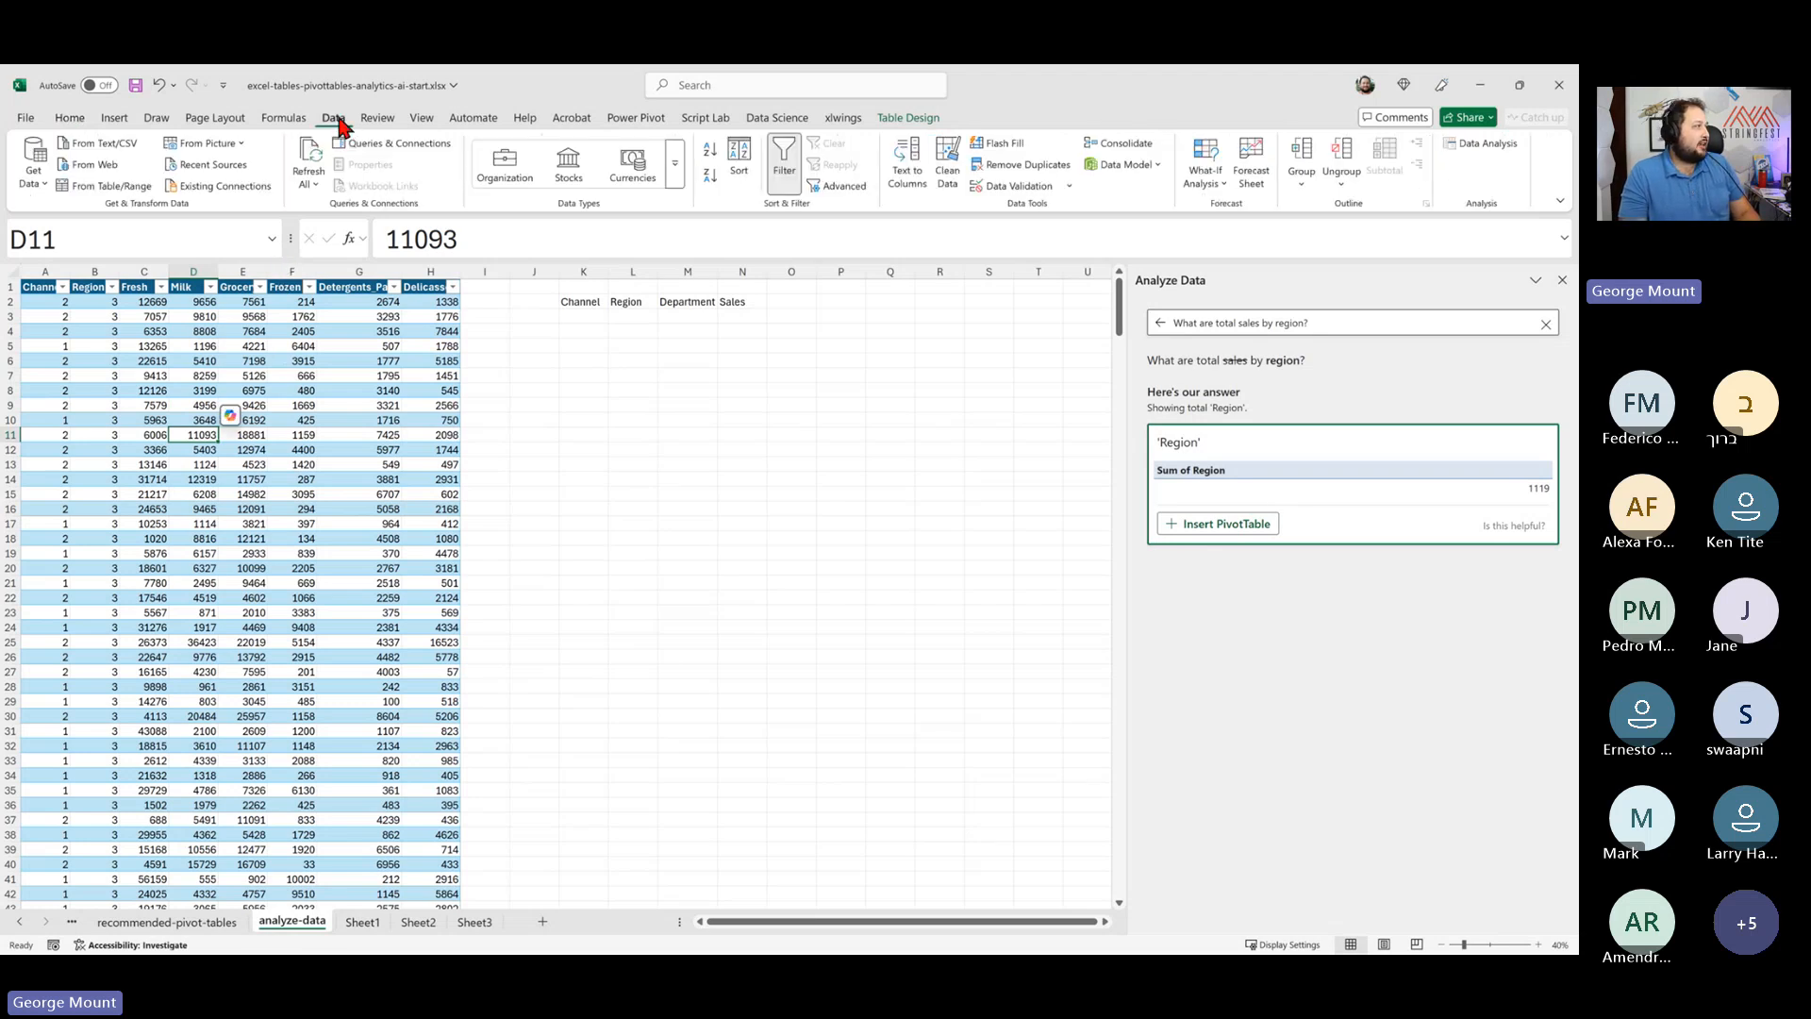
pyautogui.click(115, 187)
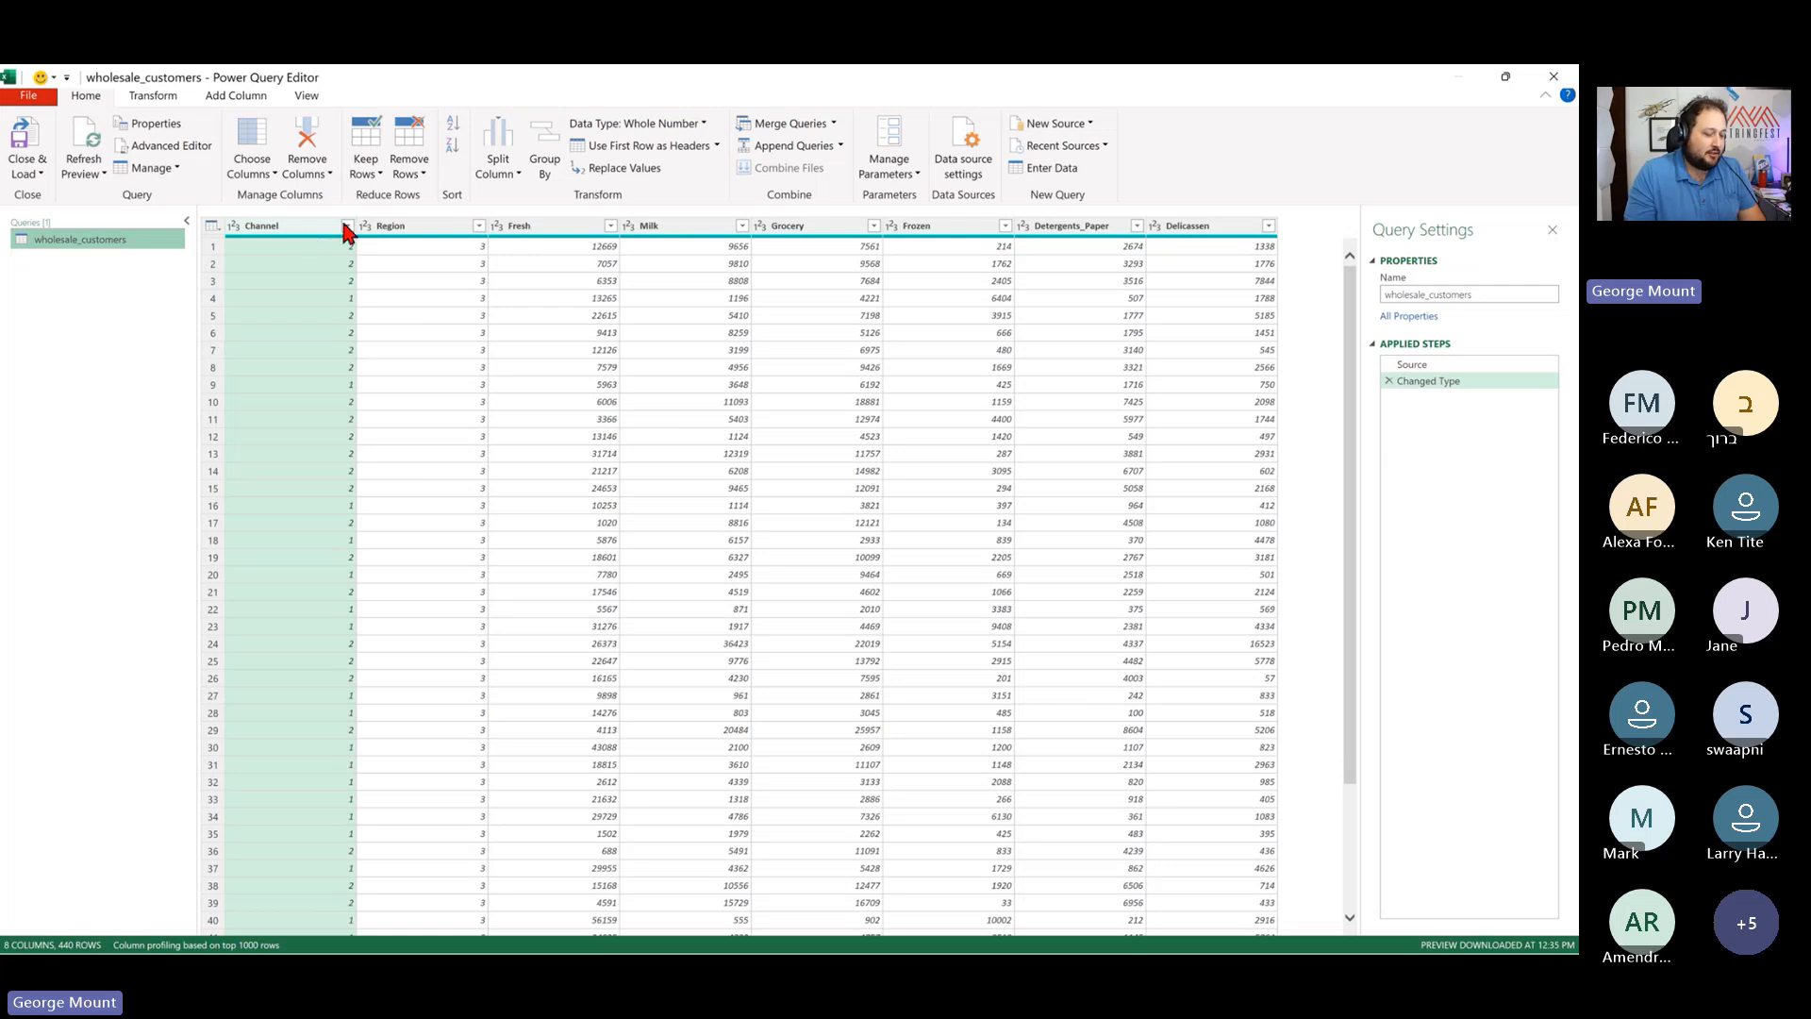
pyautogui.keyDown('ctrl'); pyautogui.click(434, 226); pyautogui.keyUp('ctrl')
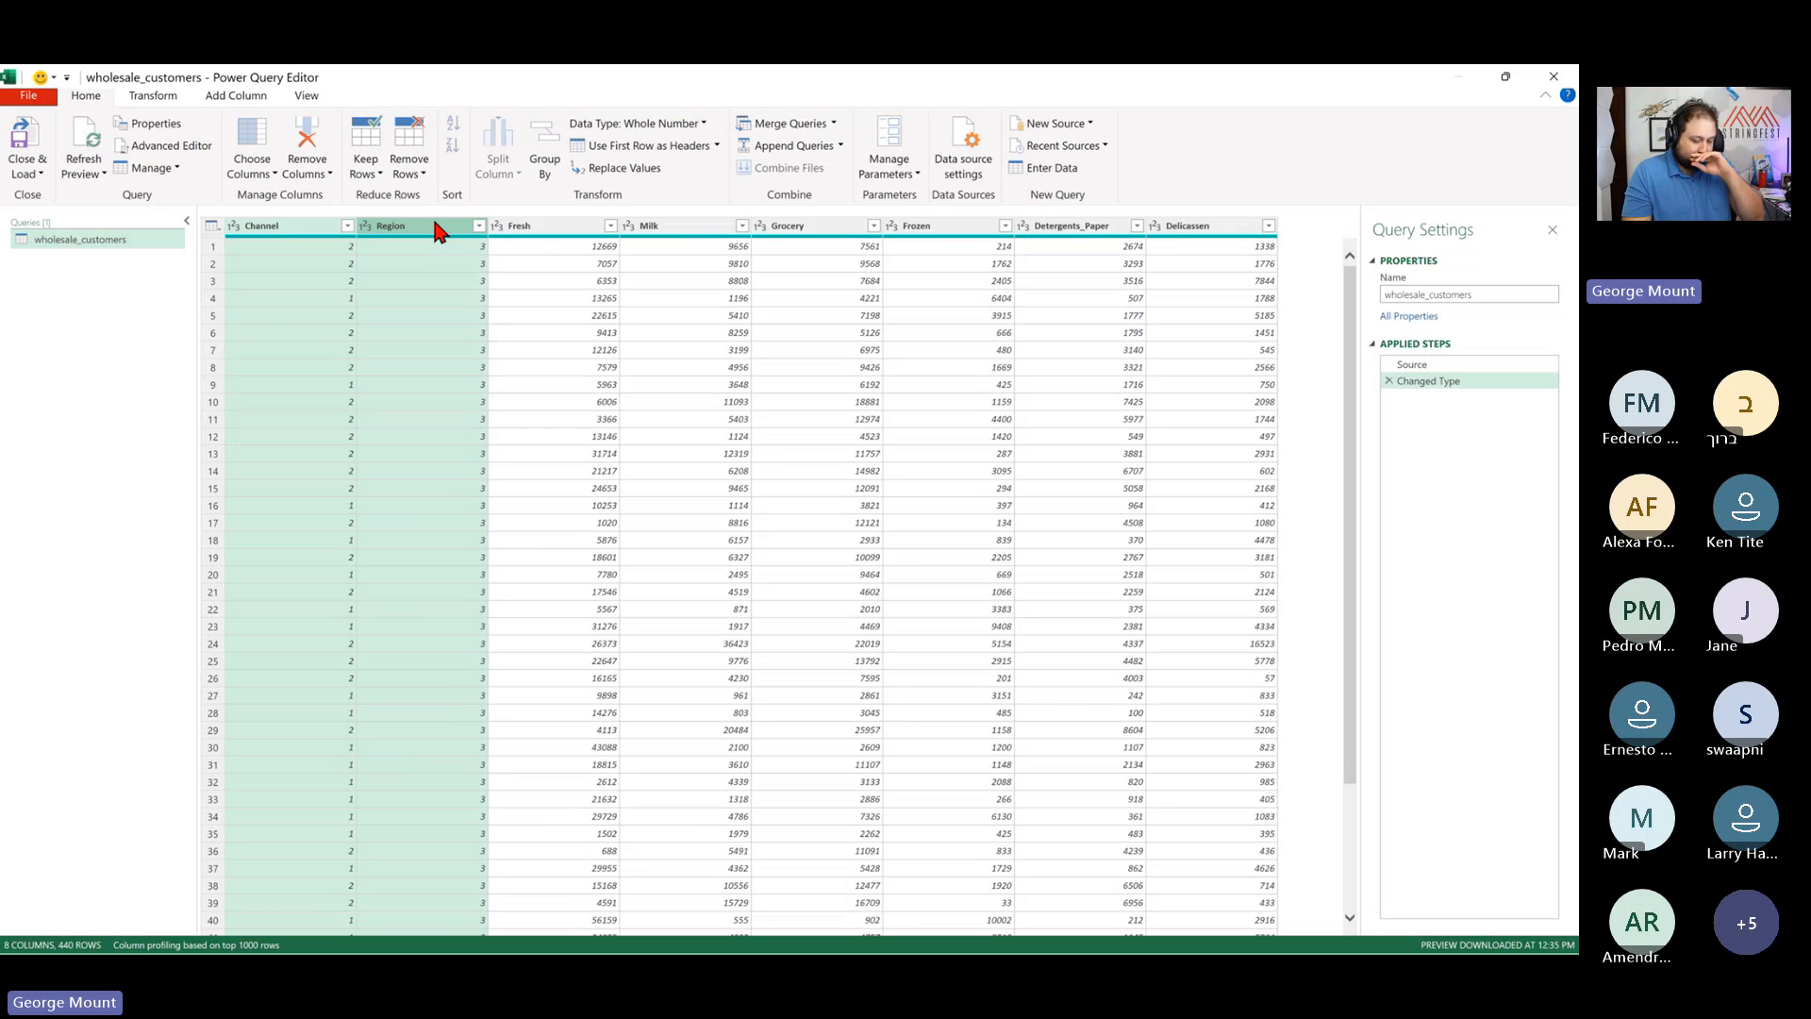
pyautogui.rightClick(435, 226)
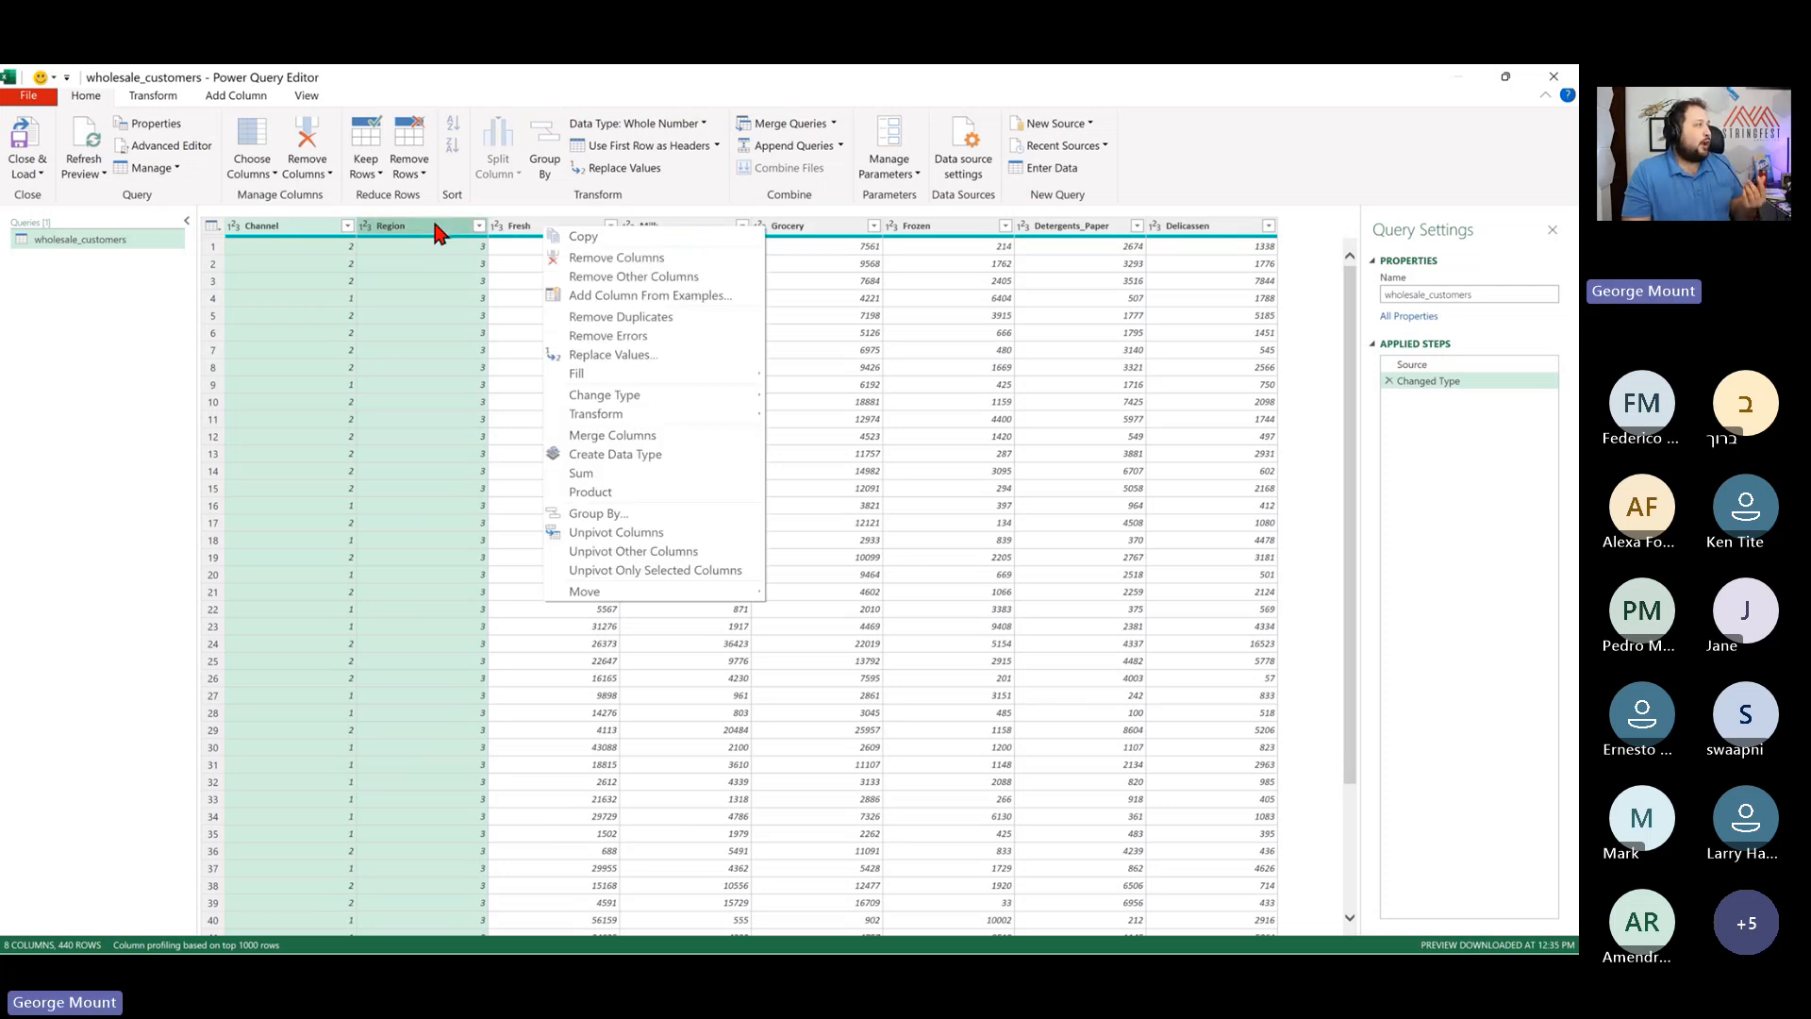
pyautogui.click(700, 547)
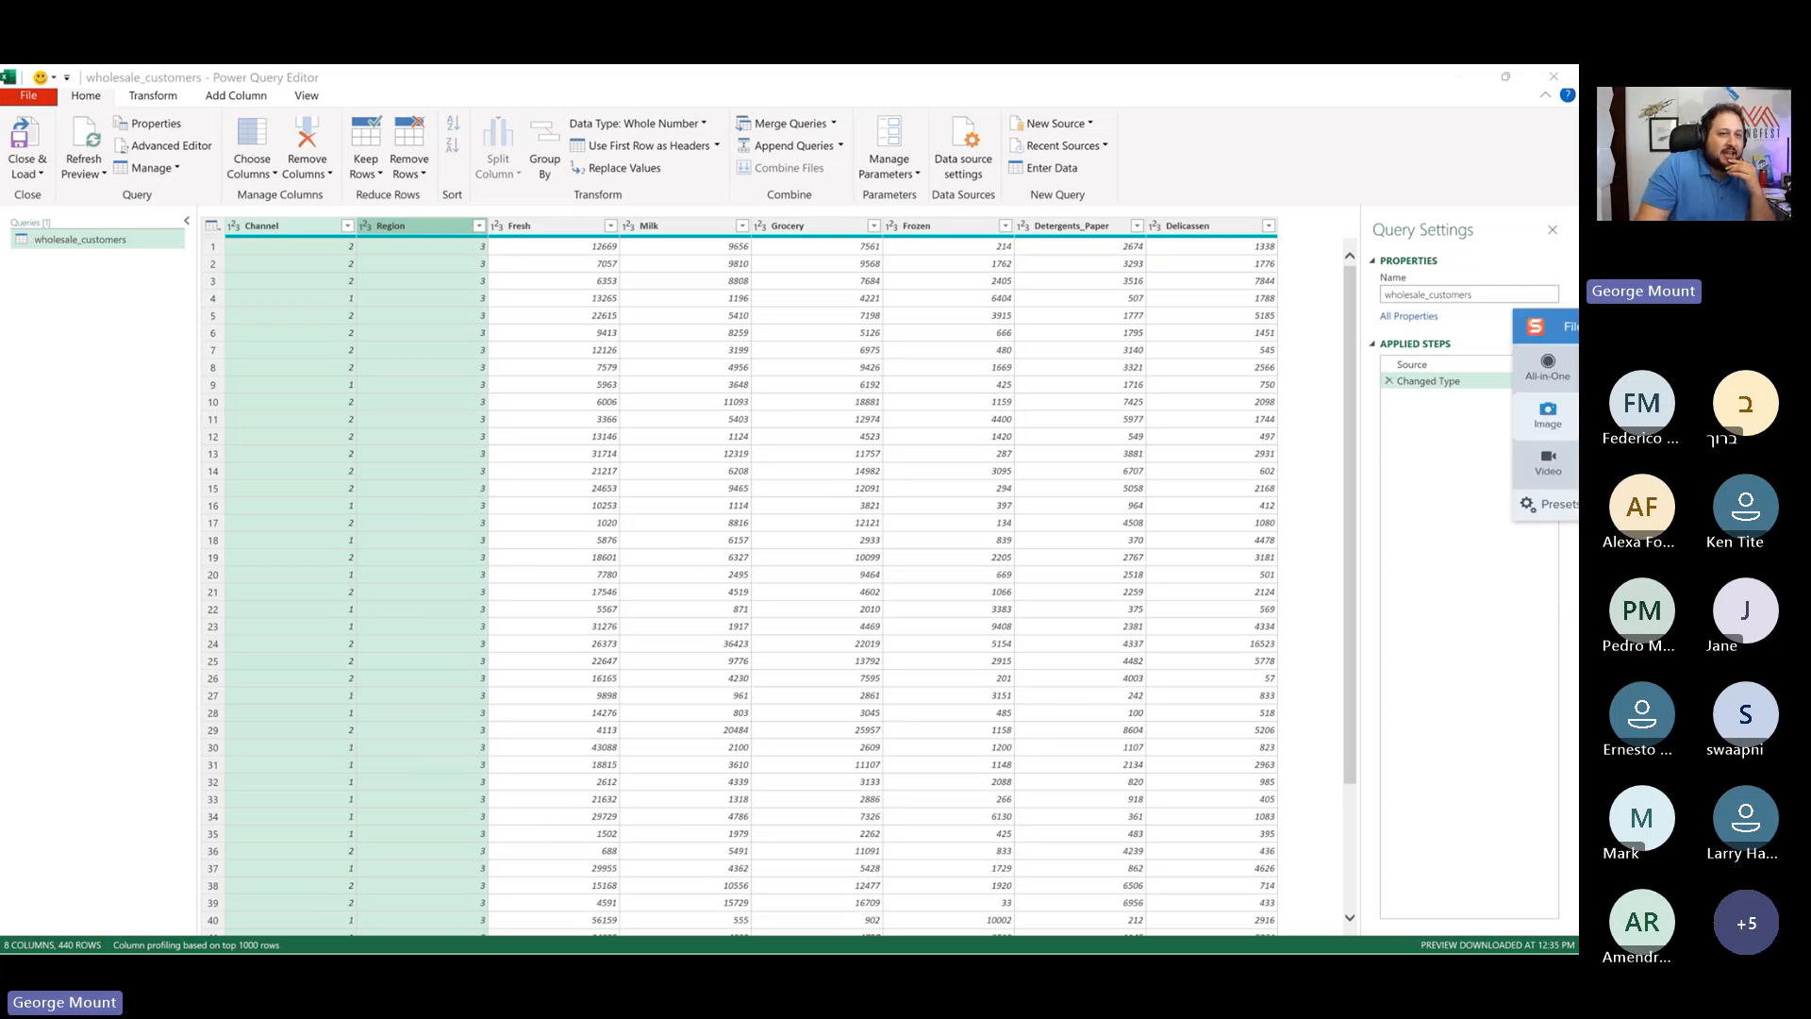
pyautogui.rightClick(449, 225)
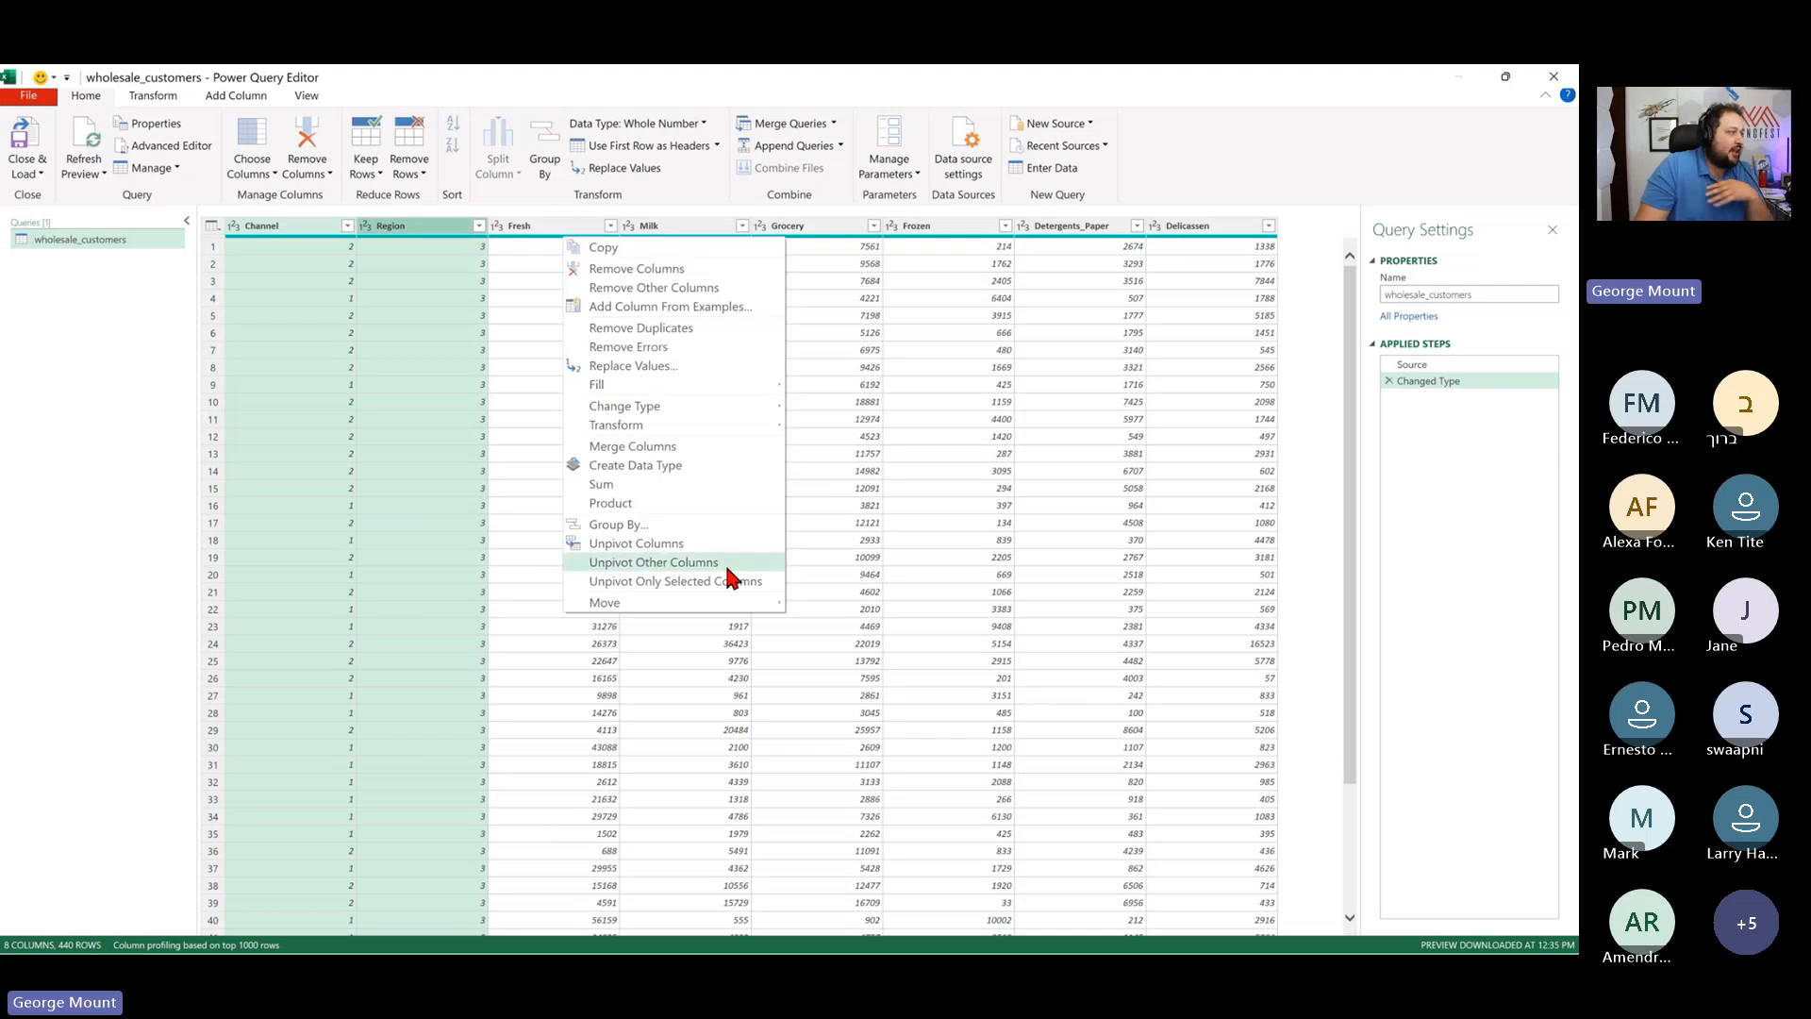
pyautogui.press('Print')
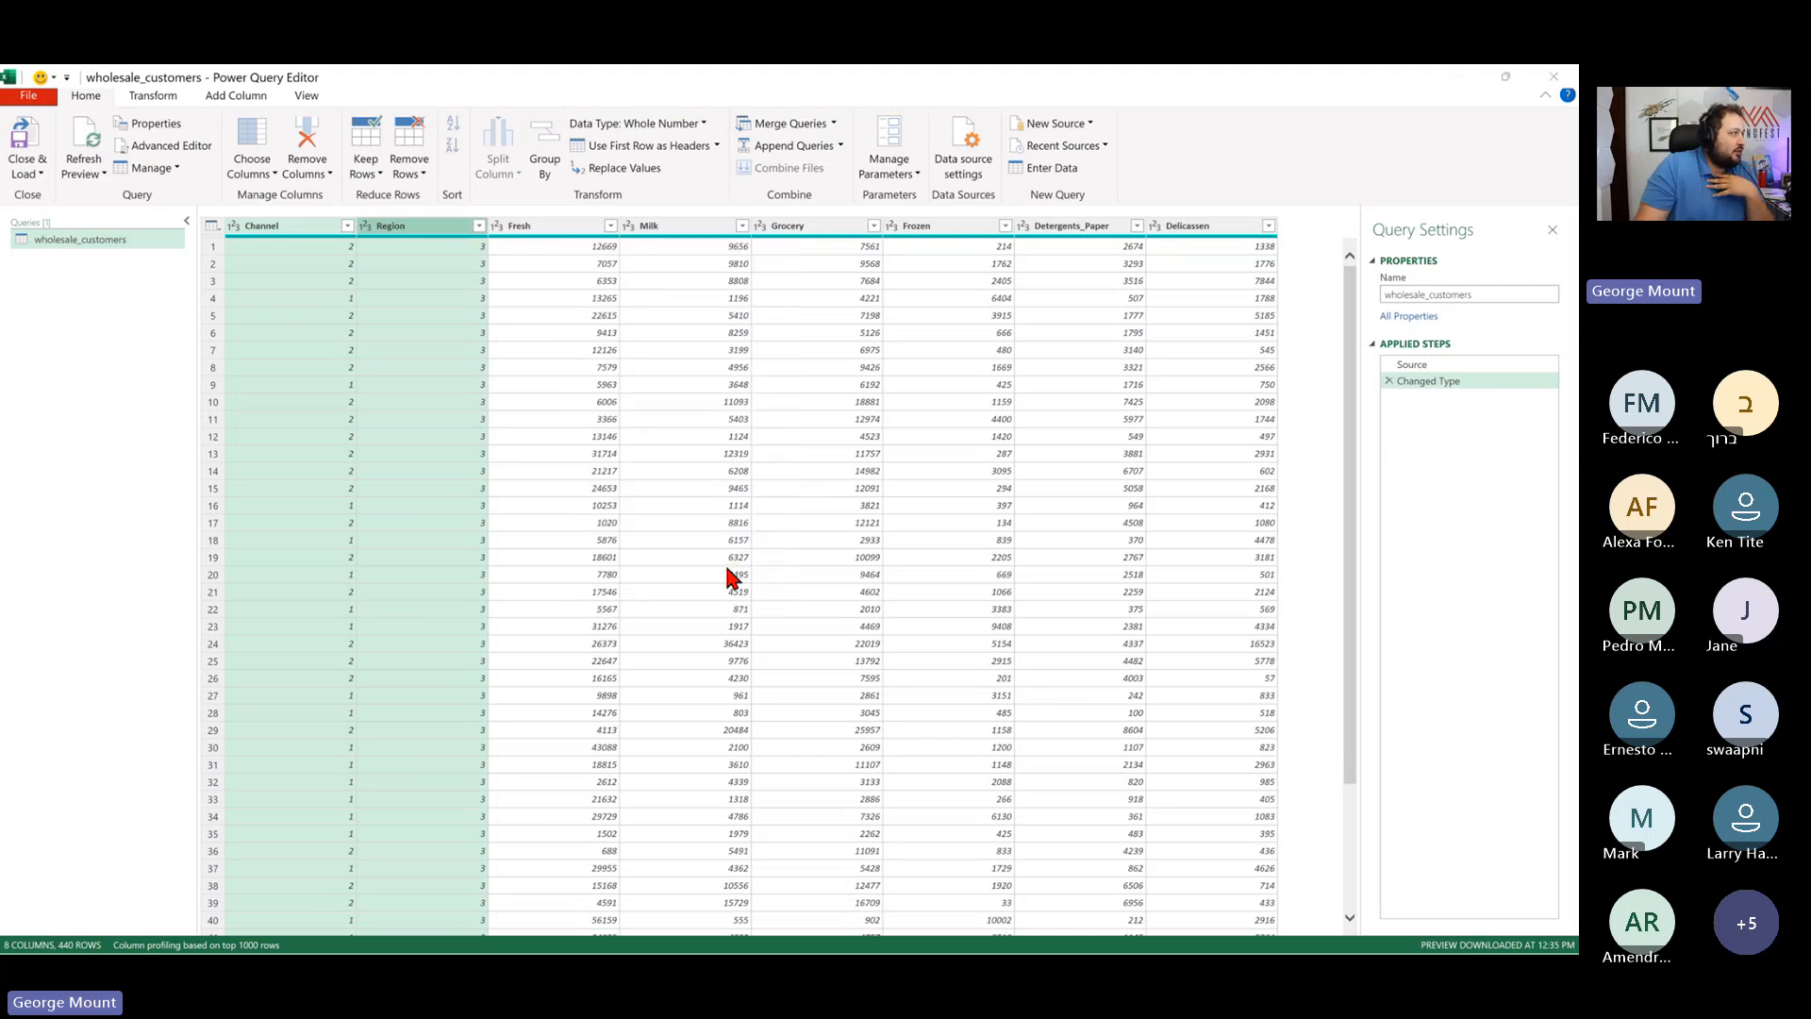
pyautogui.moveTo(1049, 736); pyautogui.dragTo(1, 203)
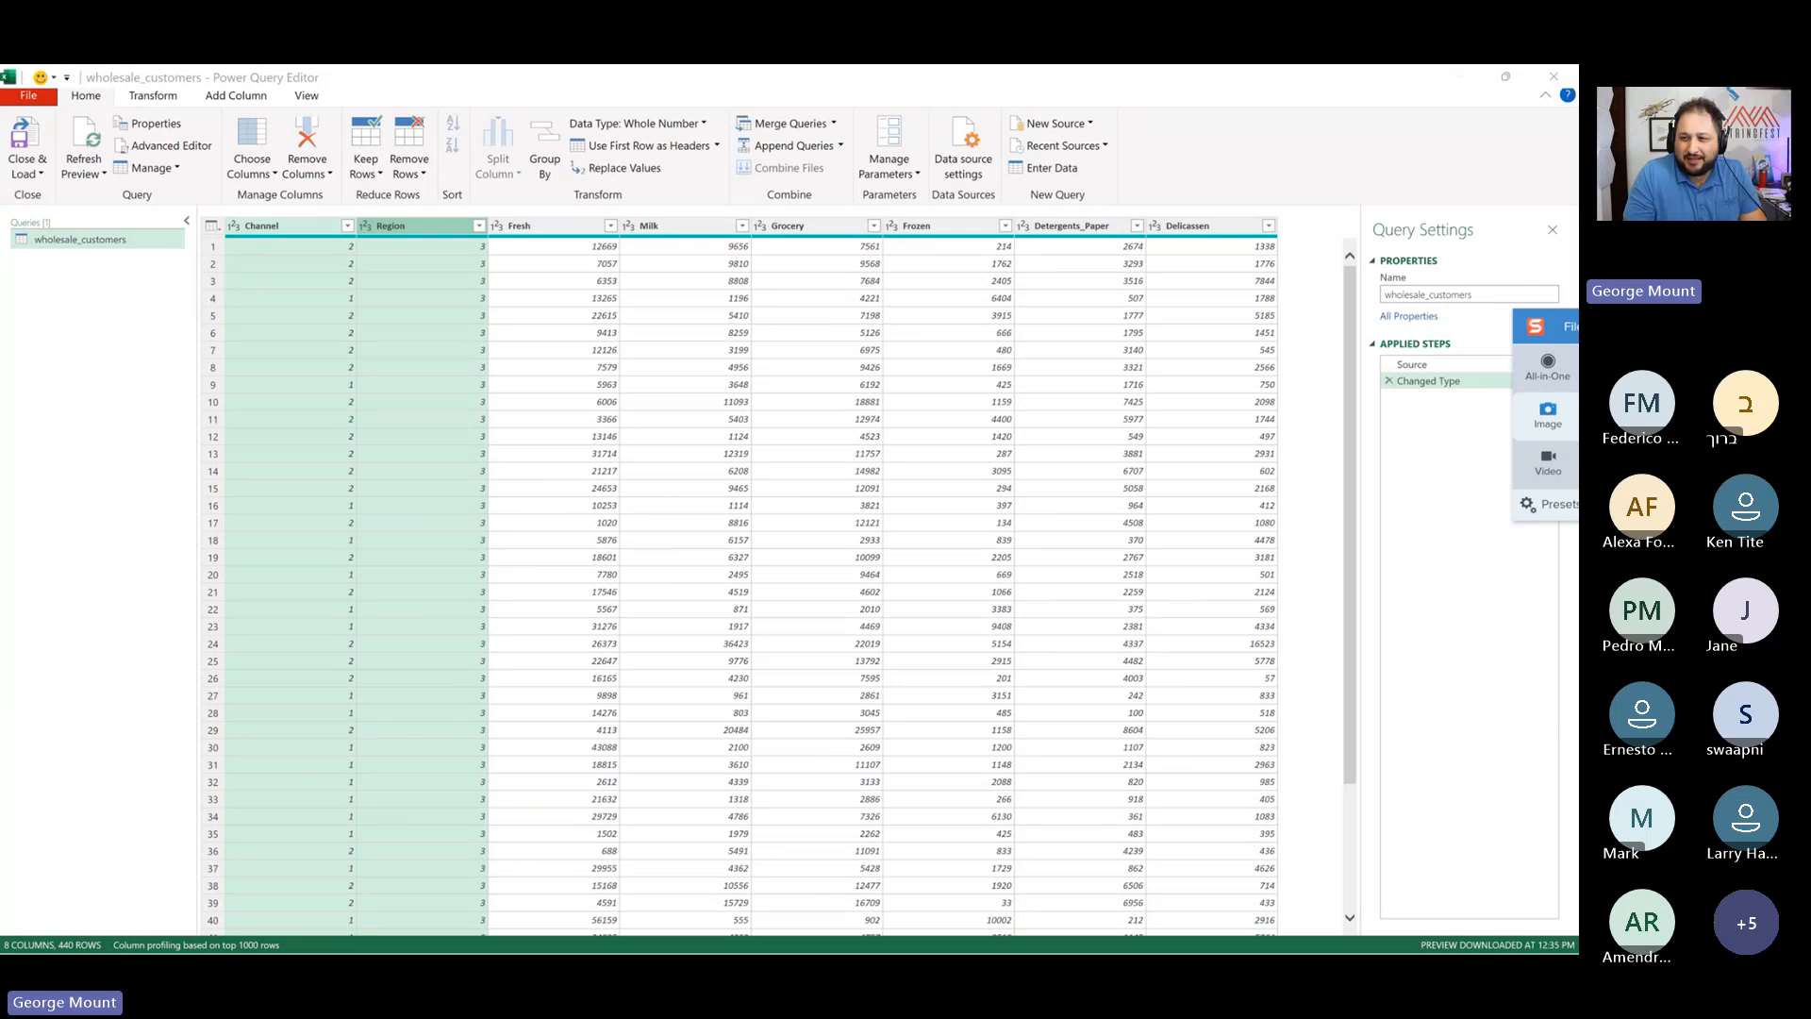
pyautogui.rightClick(426, 234)
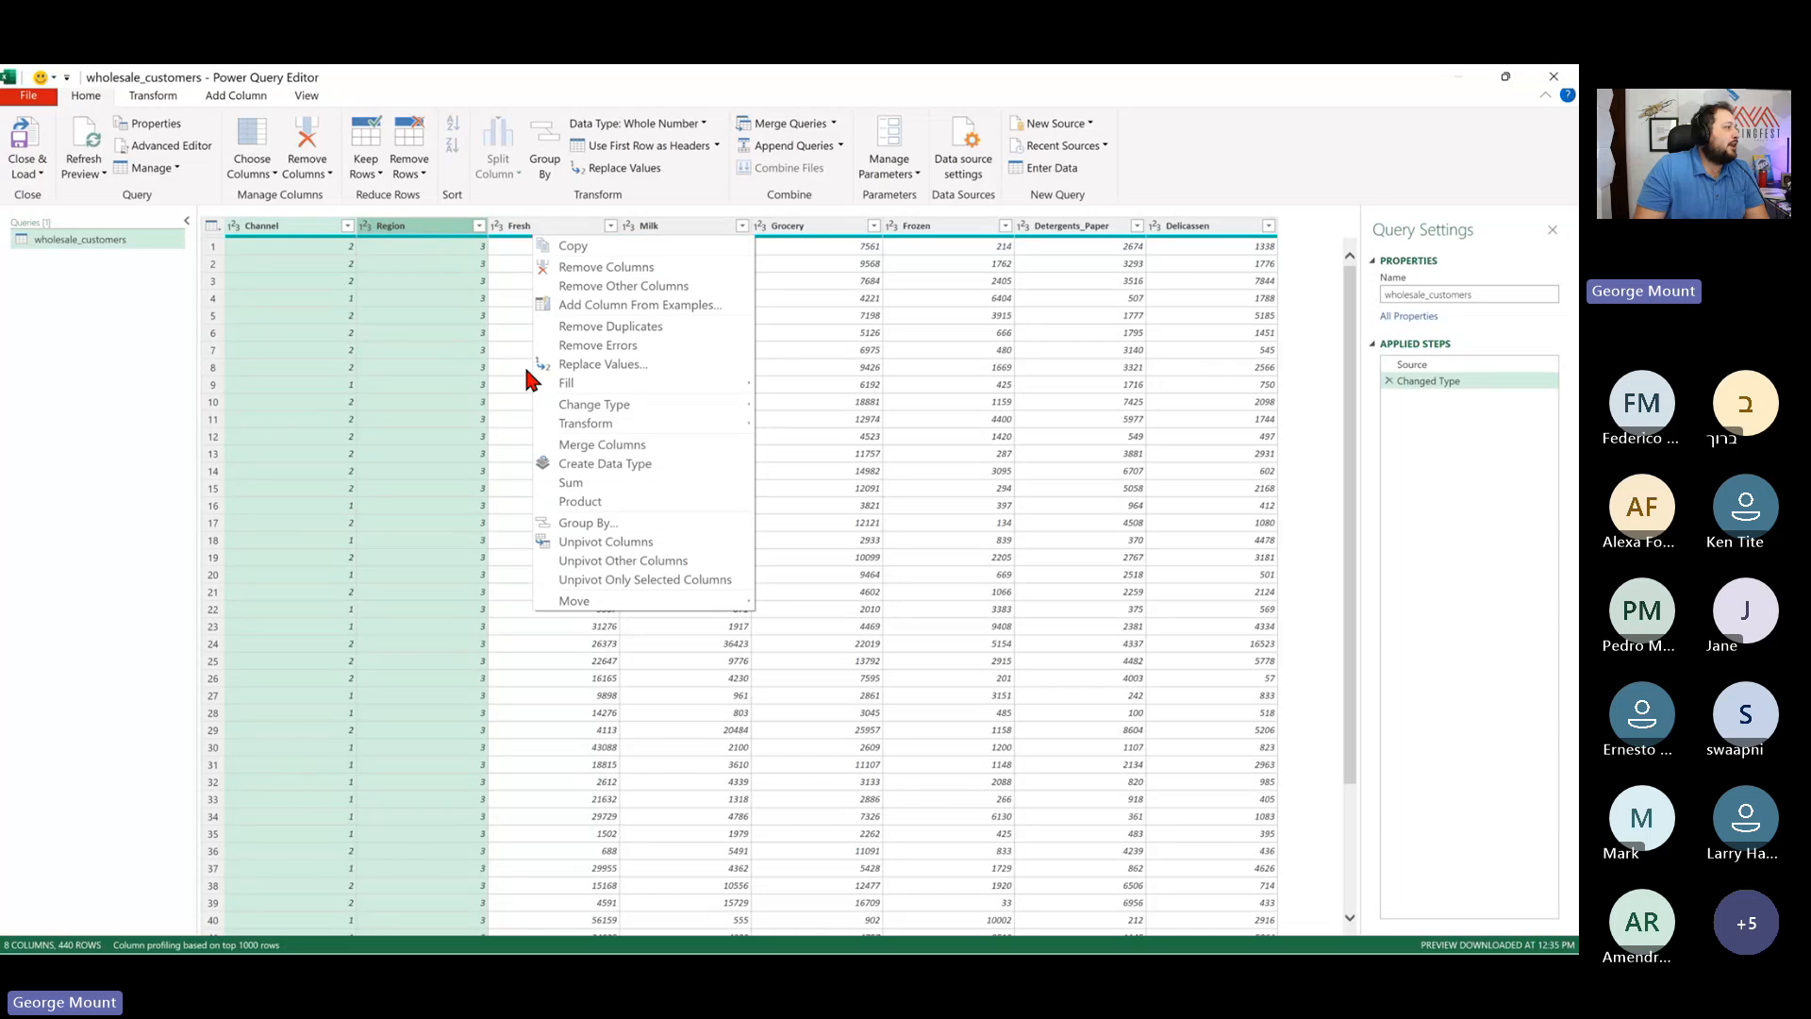
pyautogui.click(673, 562)
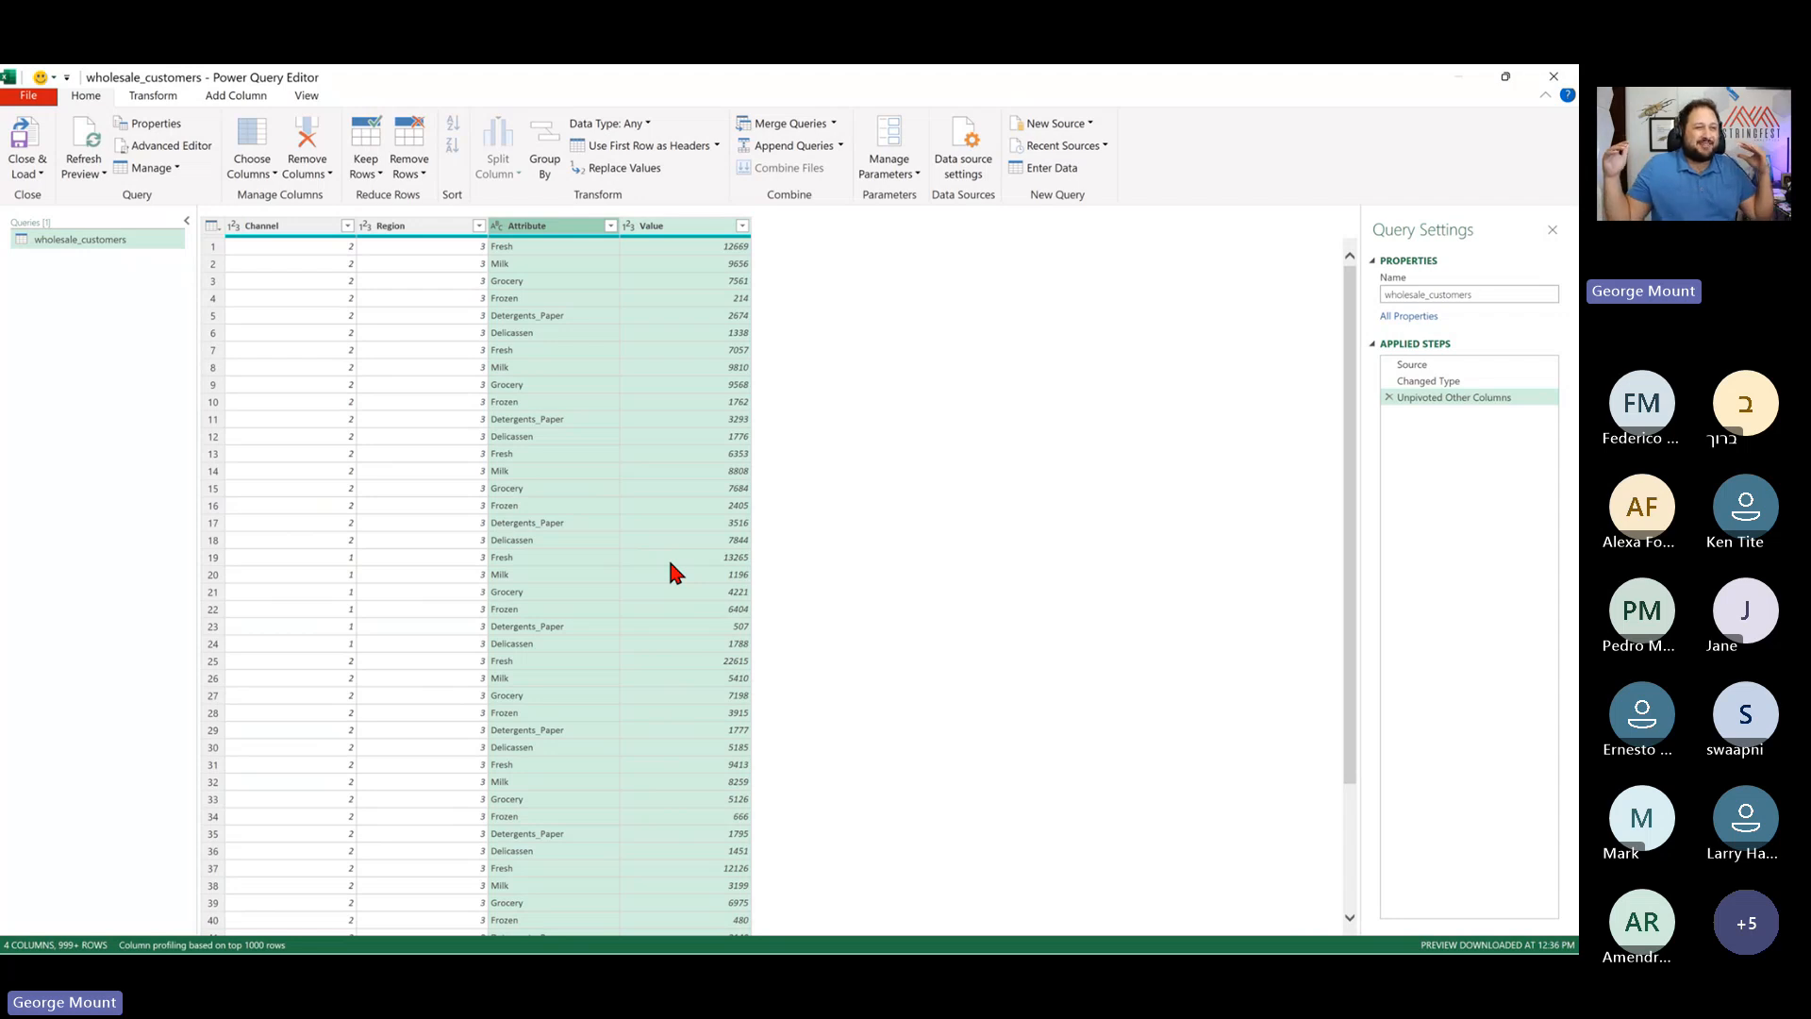
# - Rename the Attribute column to Department and the Value column to Sales
pyautogui.doubleClick(563, 225)
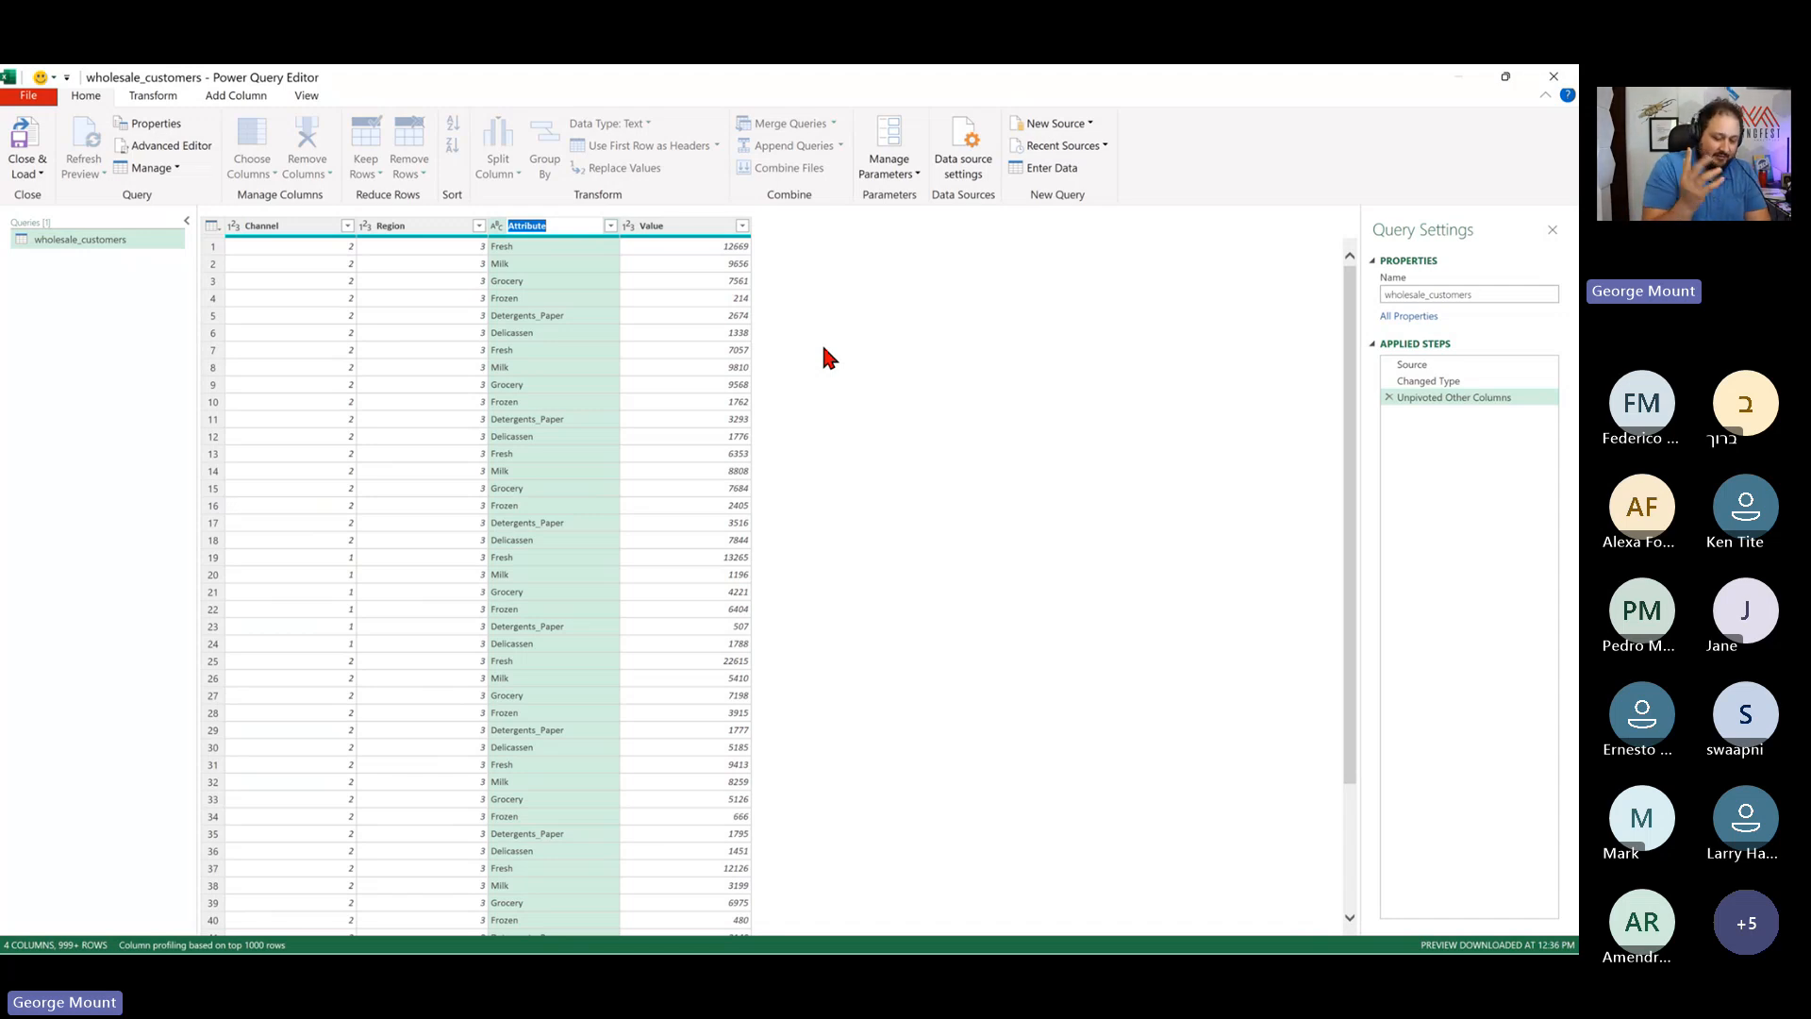
pyautogui.write('Dep')
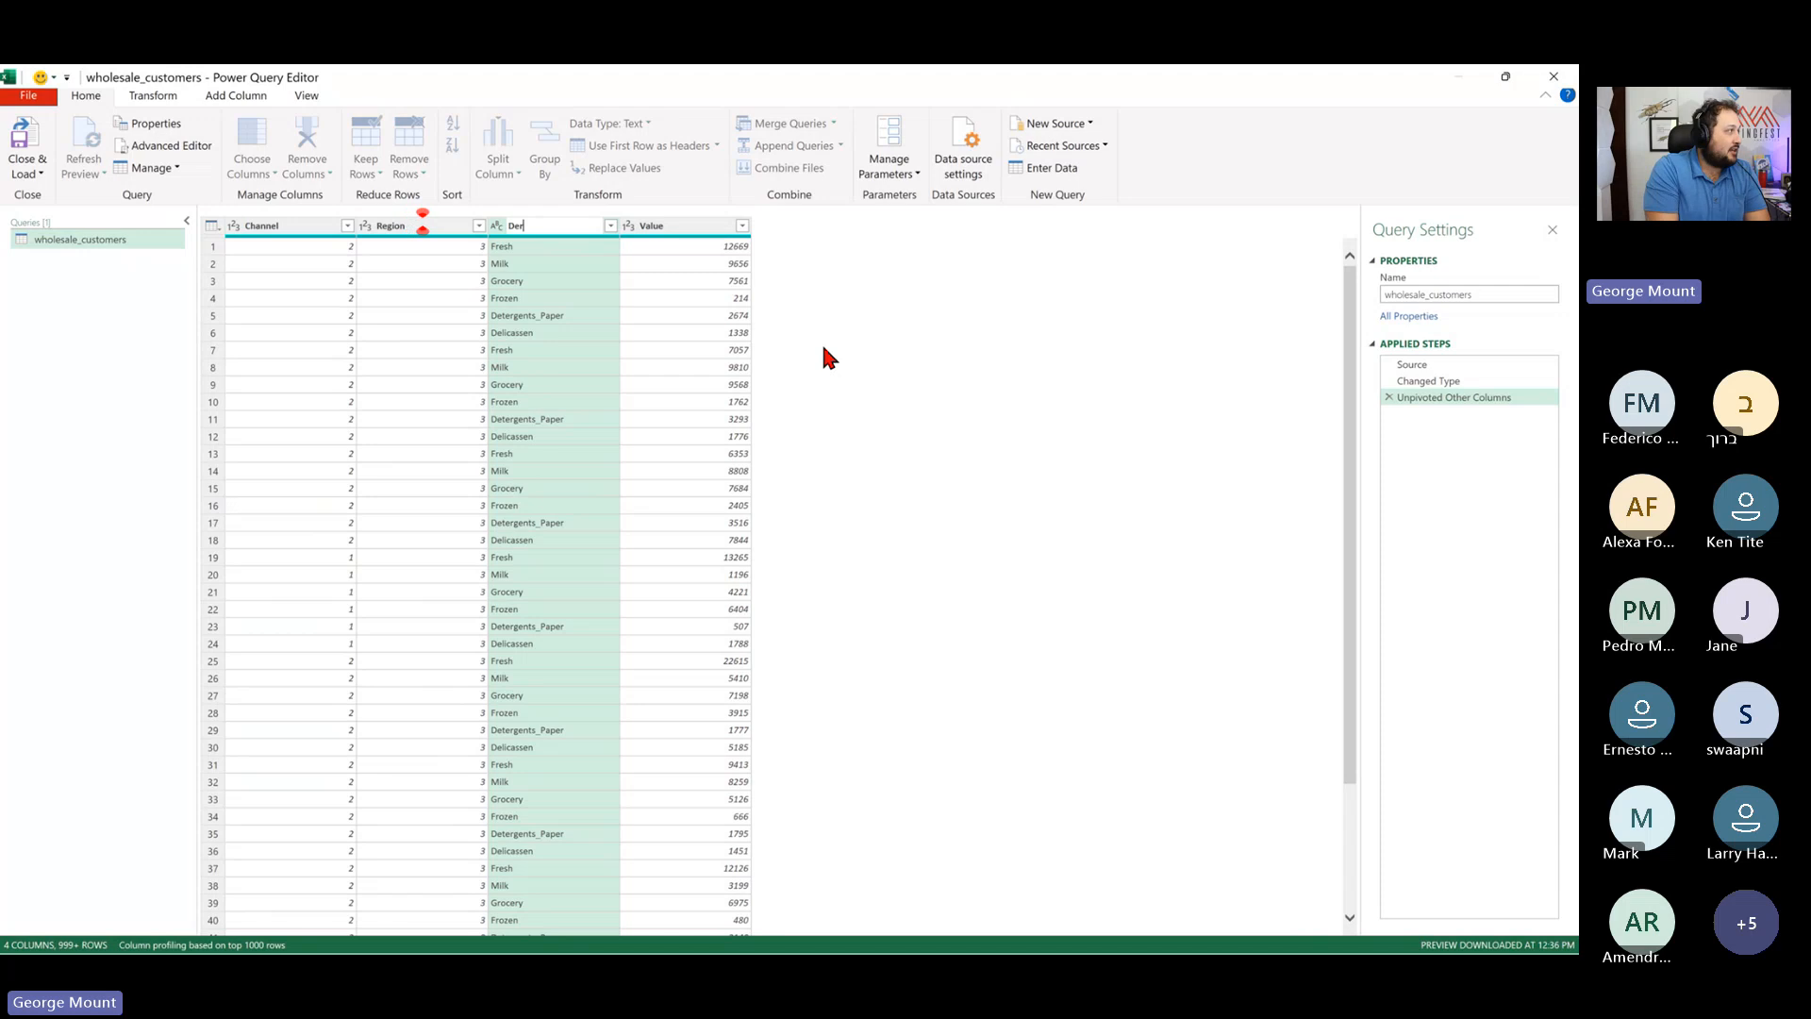
pyautogui.write('artment')
pyautogui.press('Return')
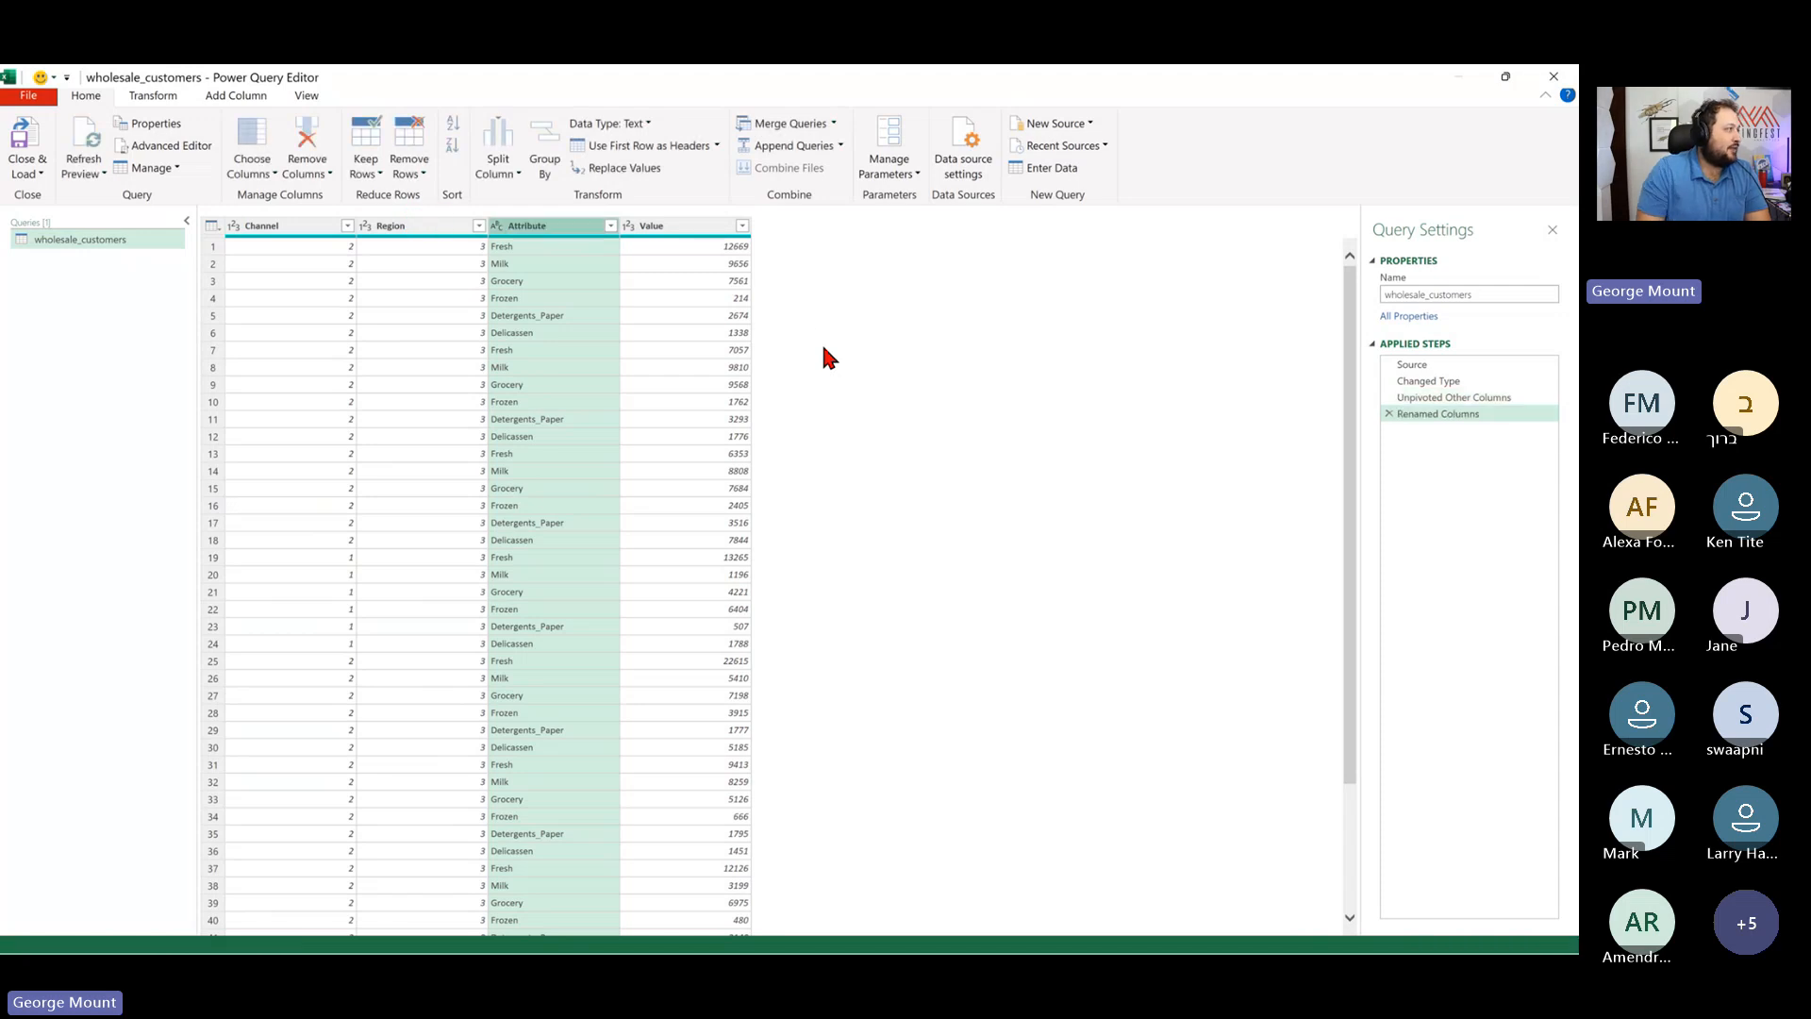
pyautogui.click(695, 229)
pyautogui.doubleClick(695, 229)
pyautogui.write('Sales')
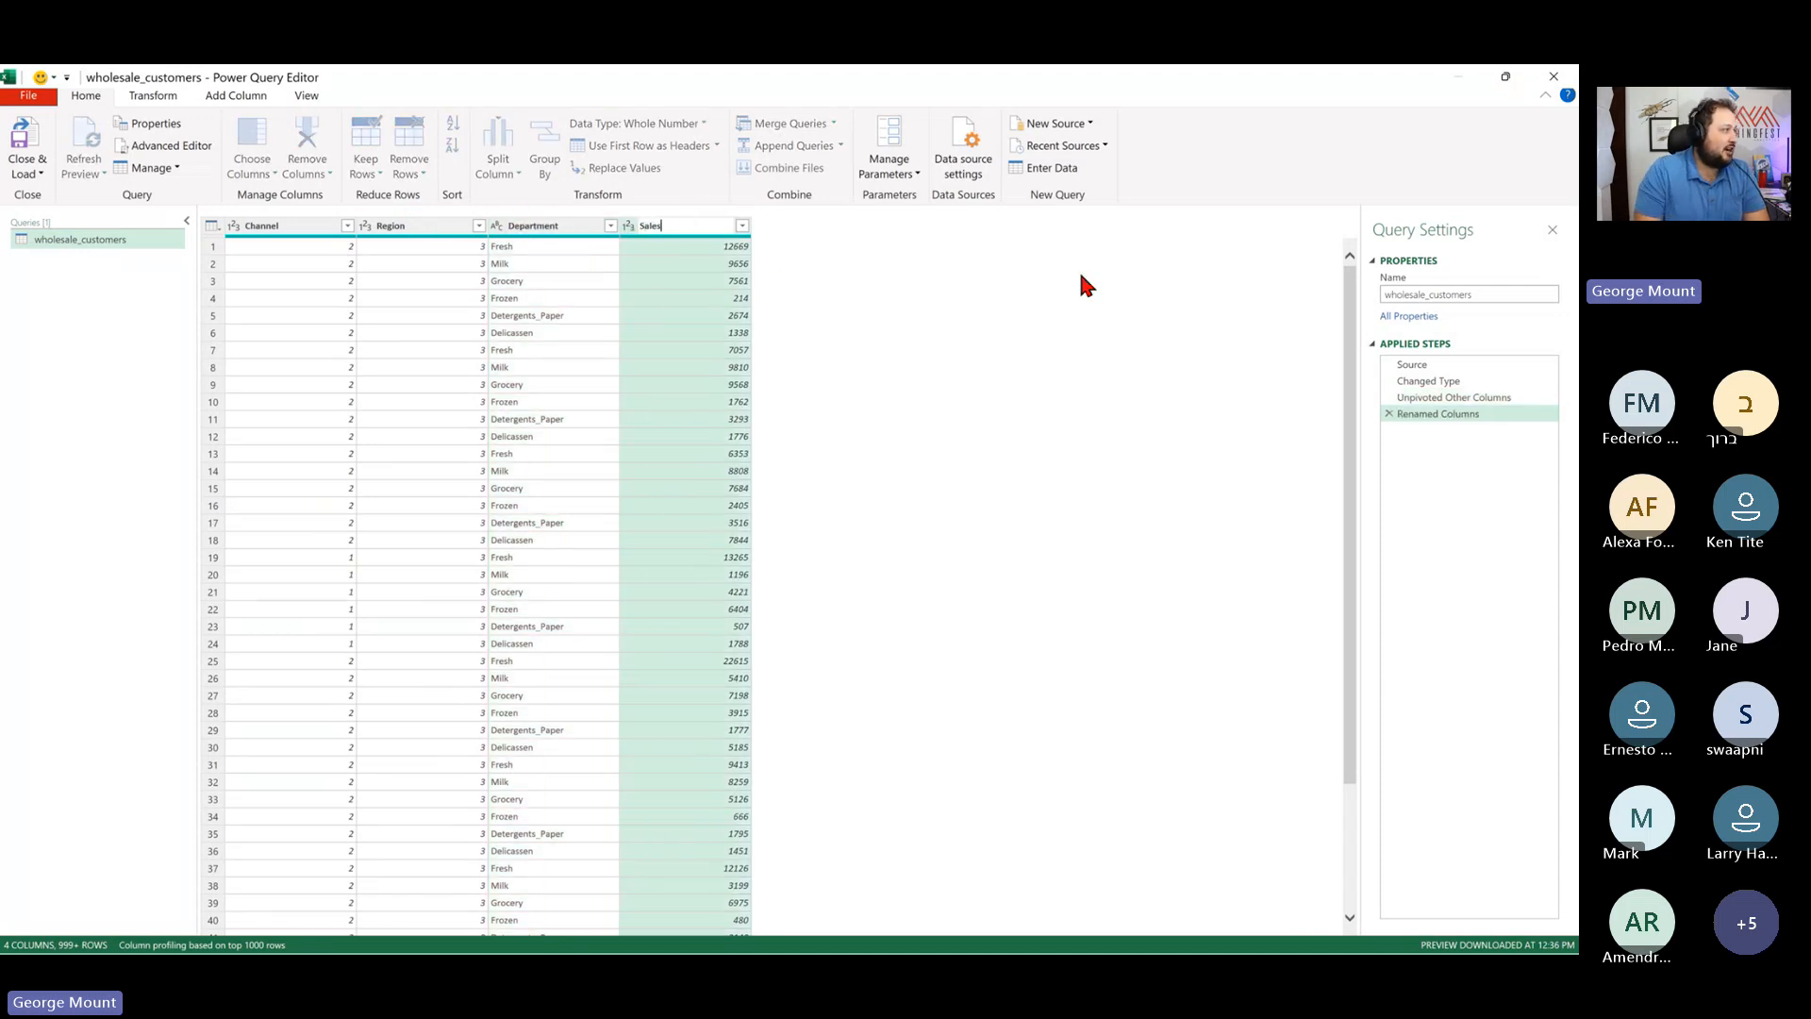
pyautogui.press('Return')
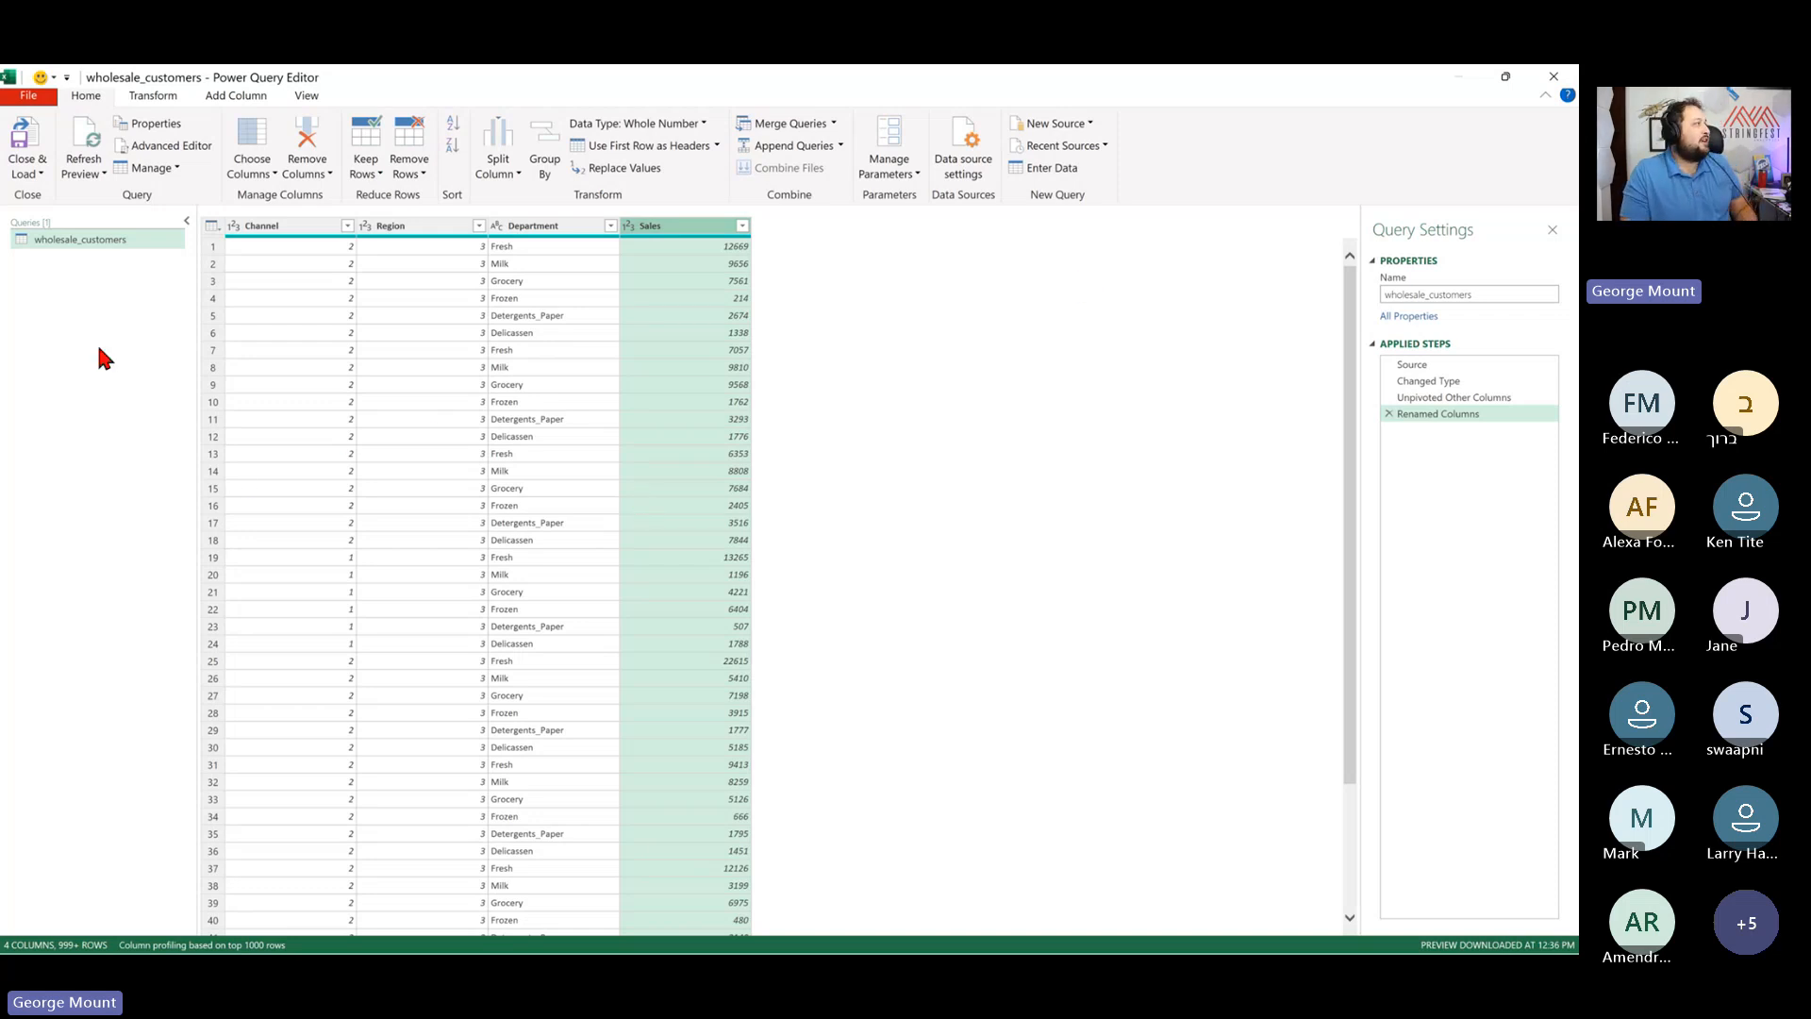
# - Close and load the query as a table into a new worksheet
pyautogui.click(34, 175)
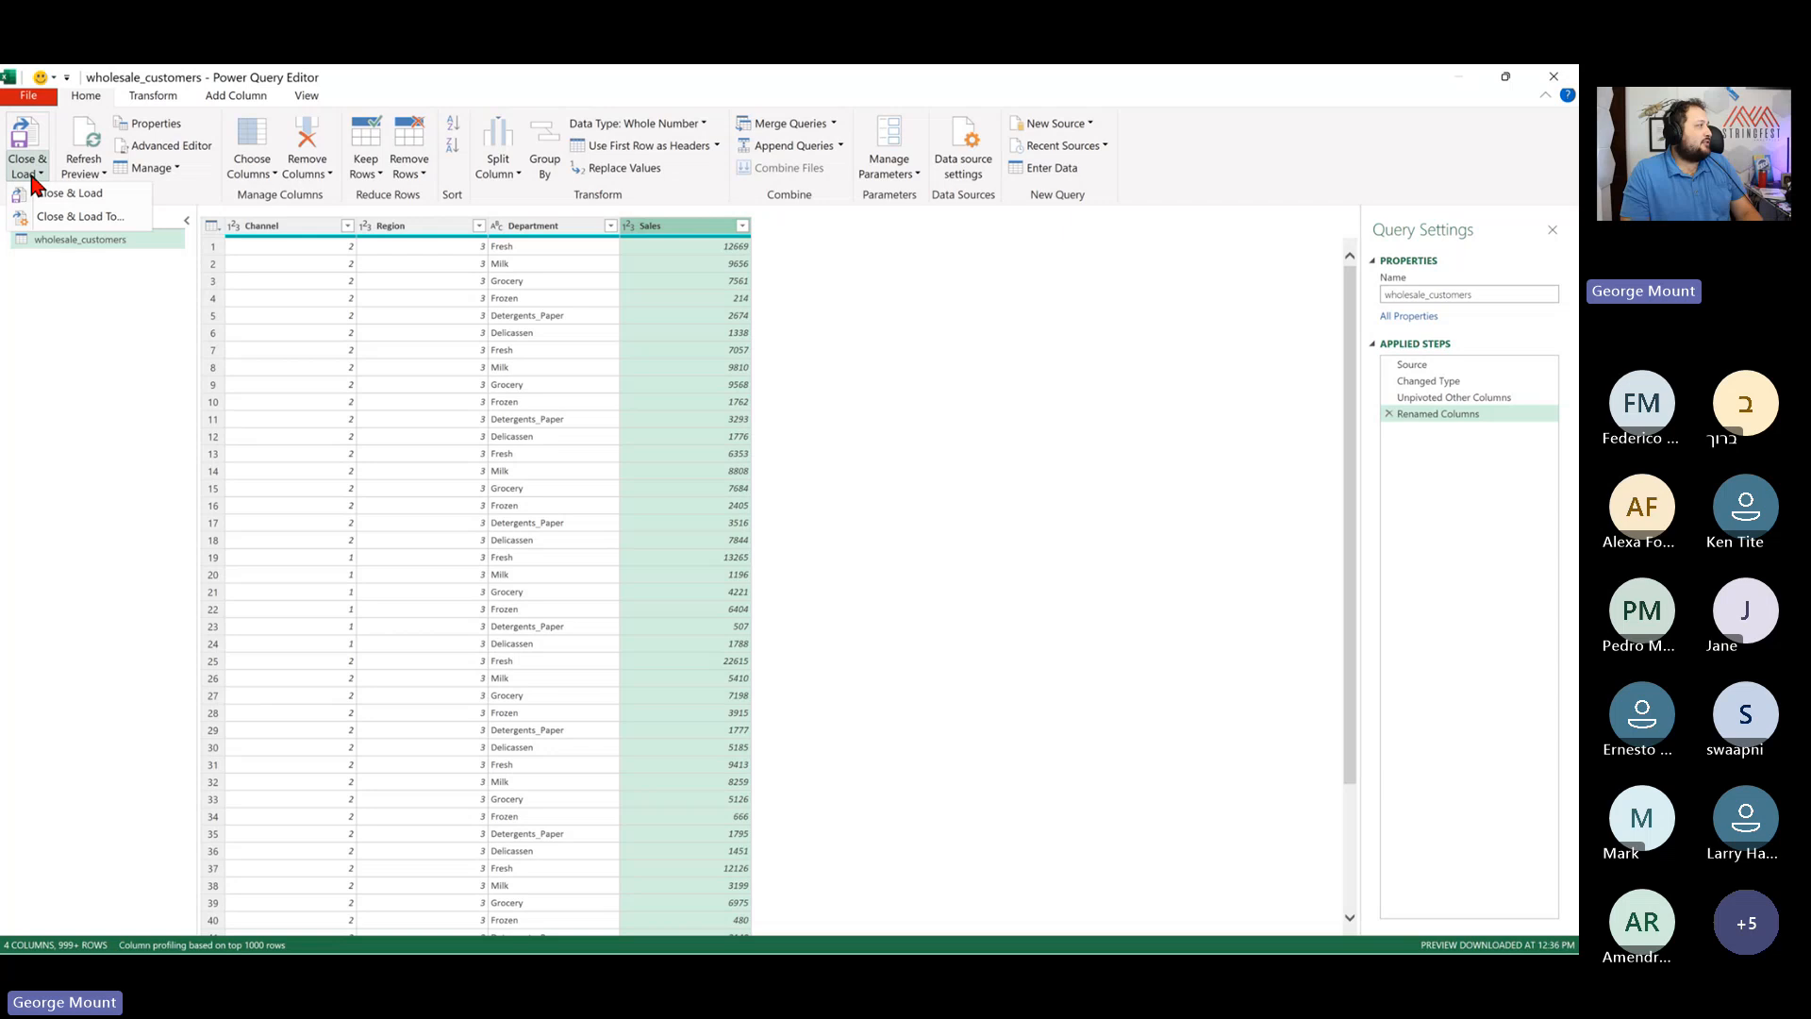
pyautogui.click(112, 218)
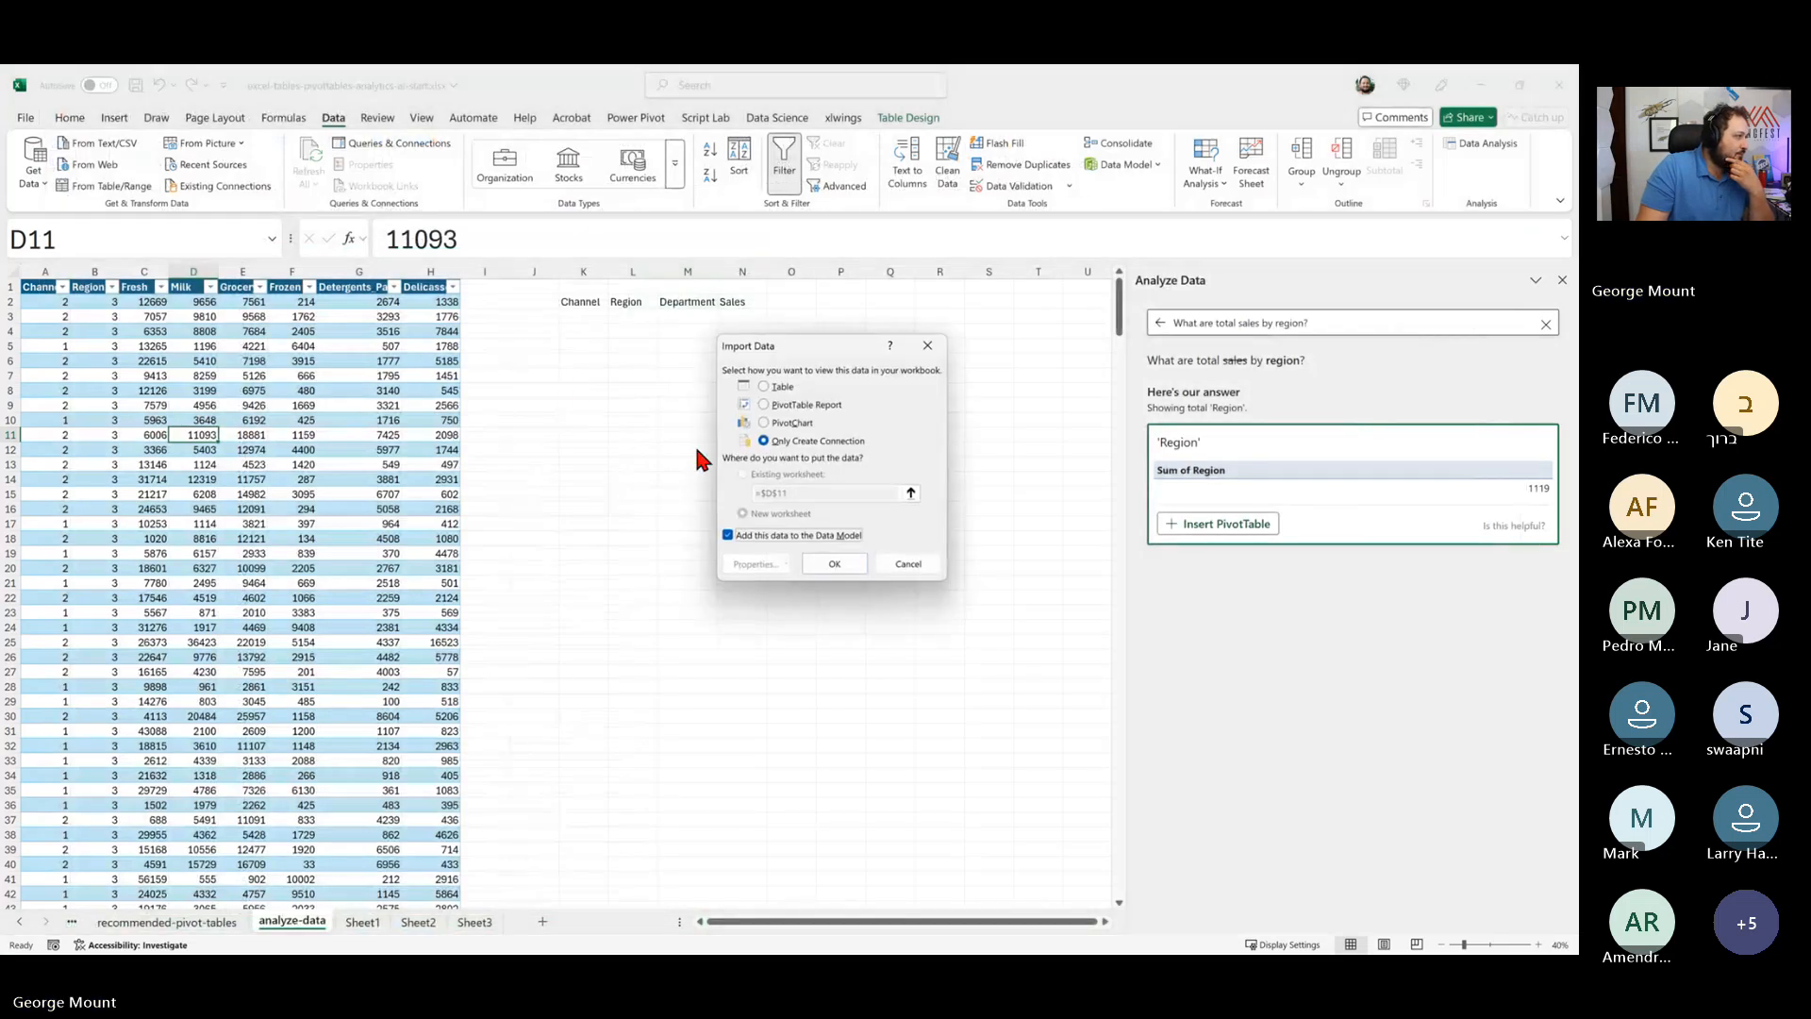
pyautogui.click(765, 387)
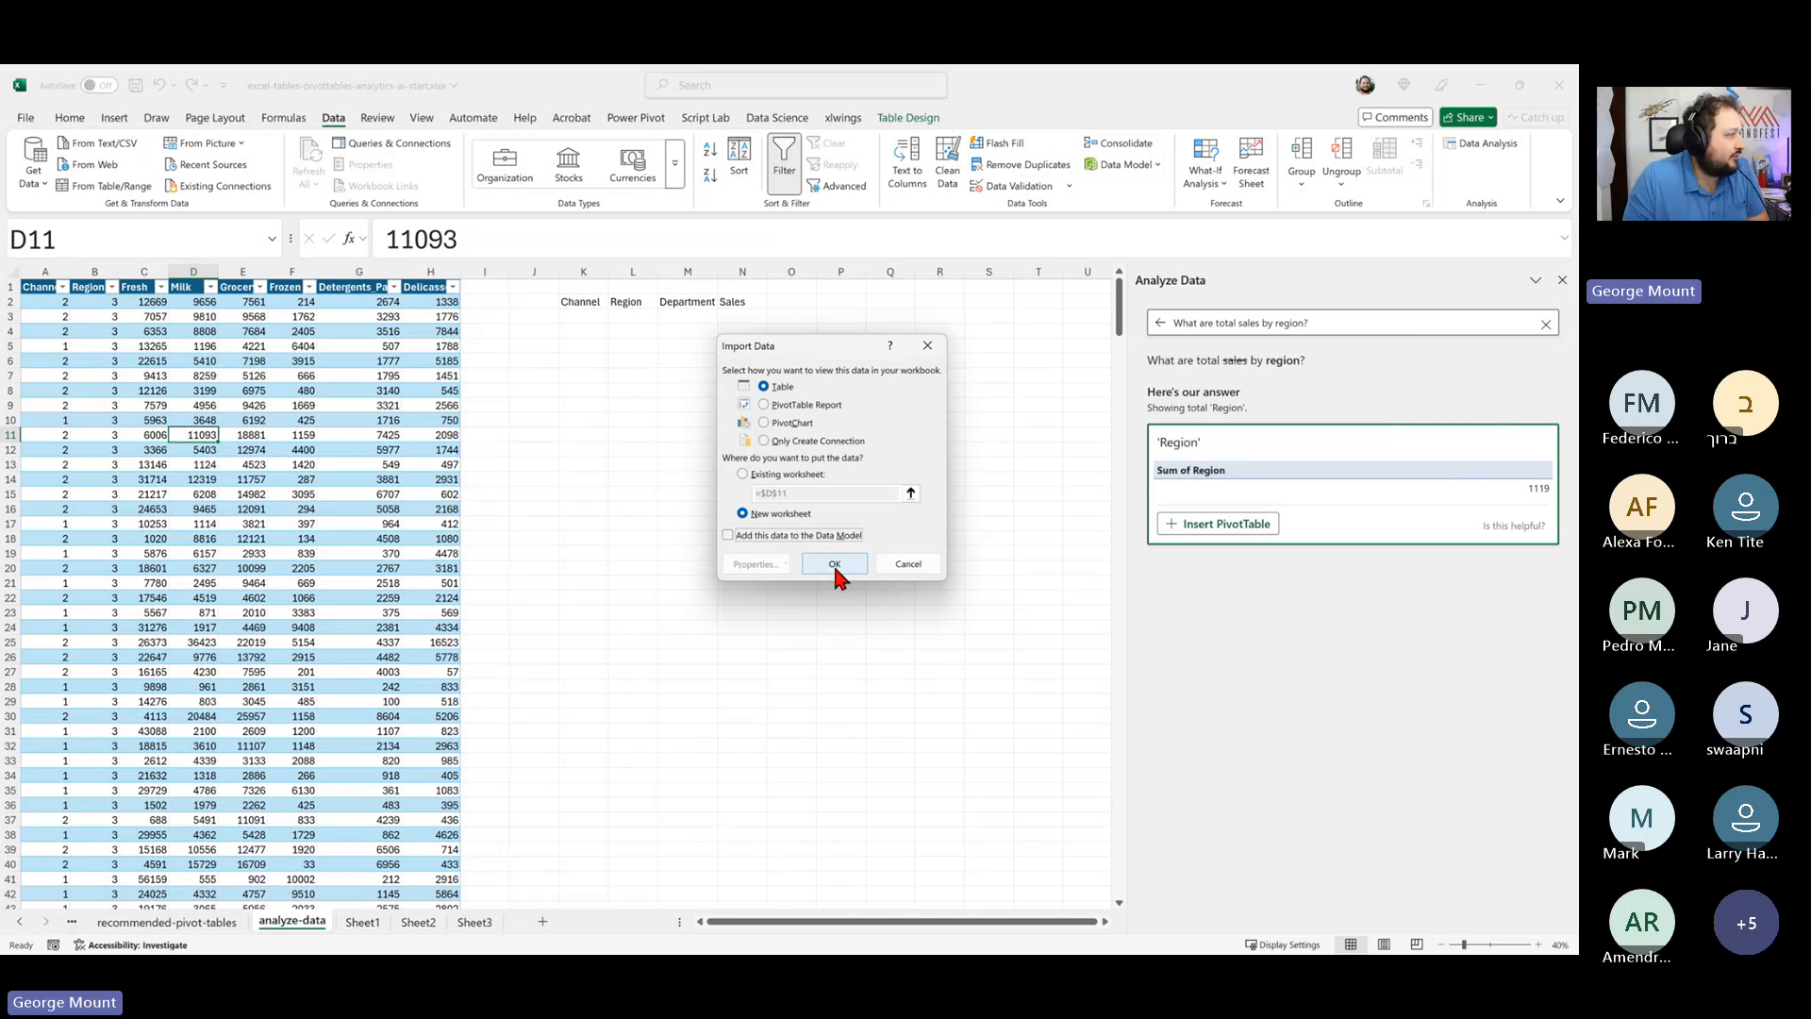
pyautogui.click(834, 563)
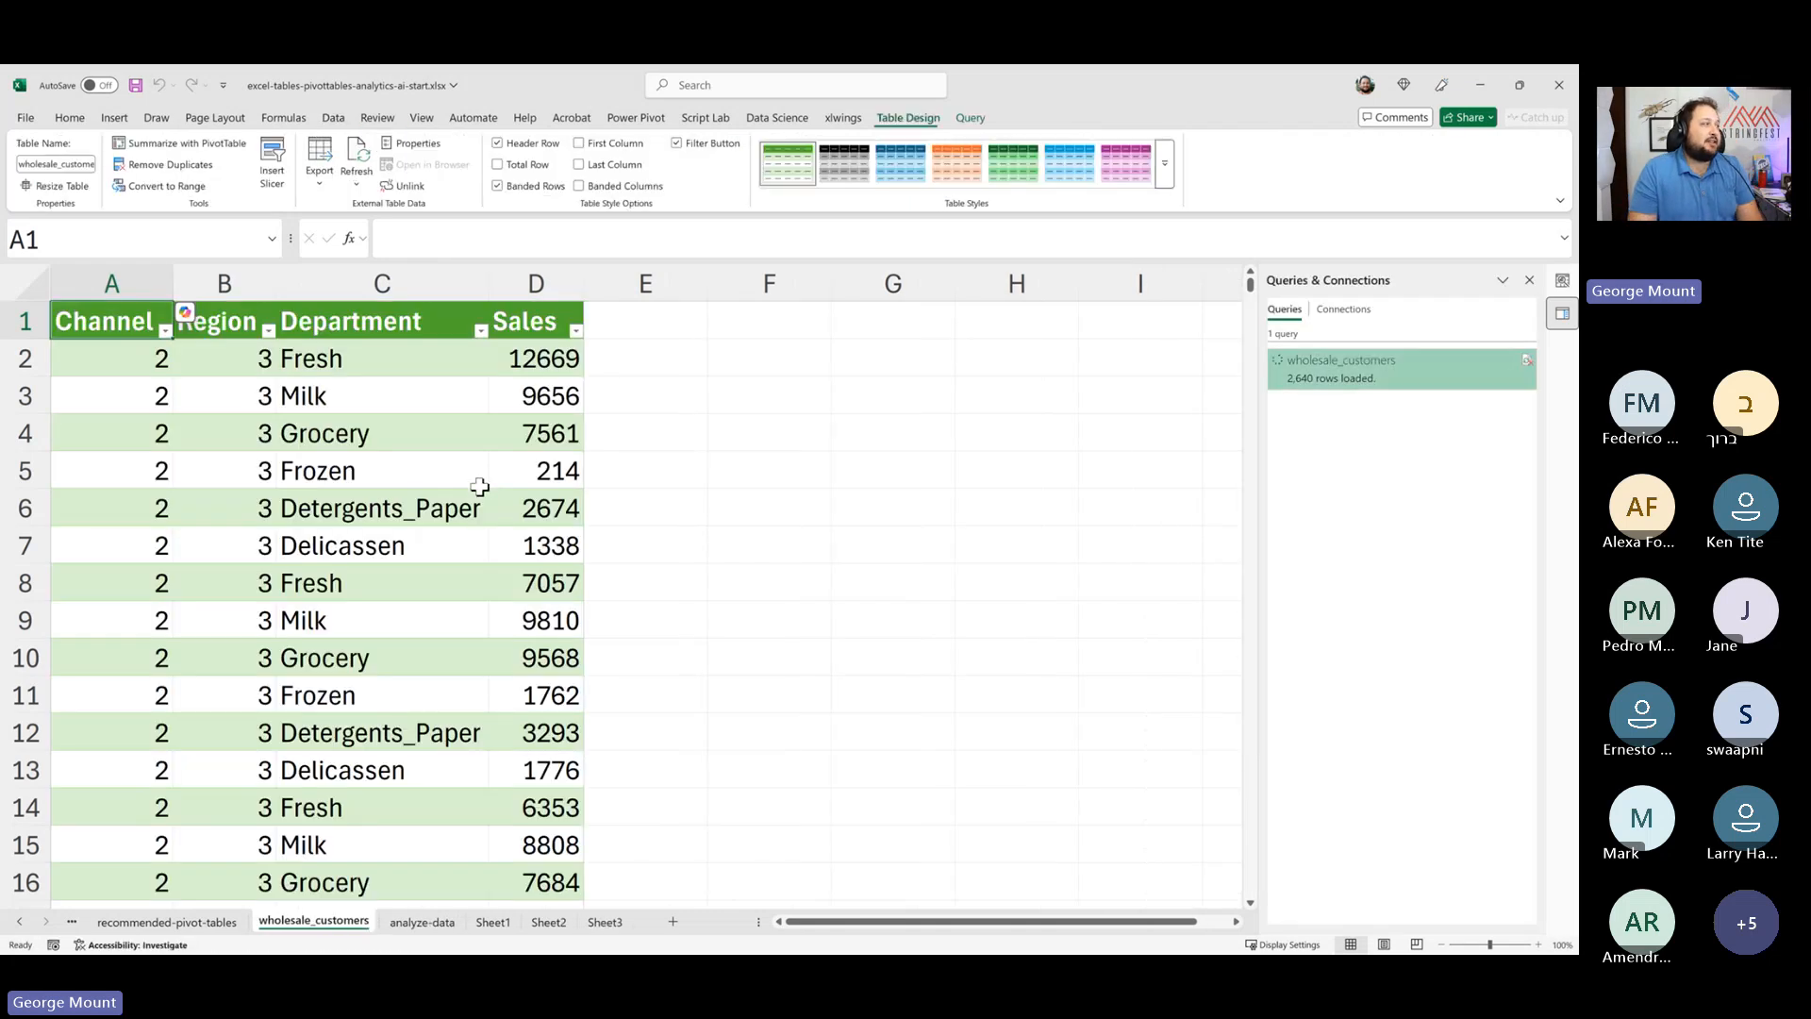
# - Run Analyze Data on the unpivoted sales table and browse the suggested insights
pyautogui.click(272, 438)
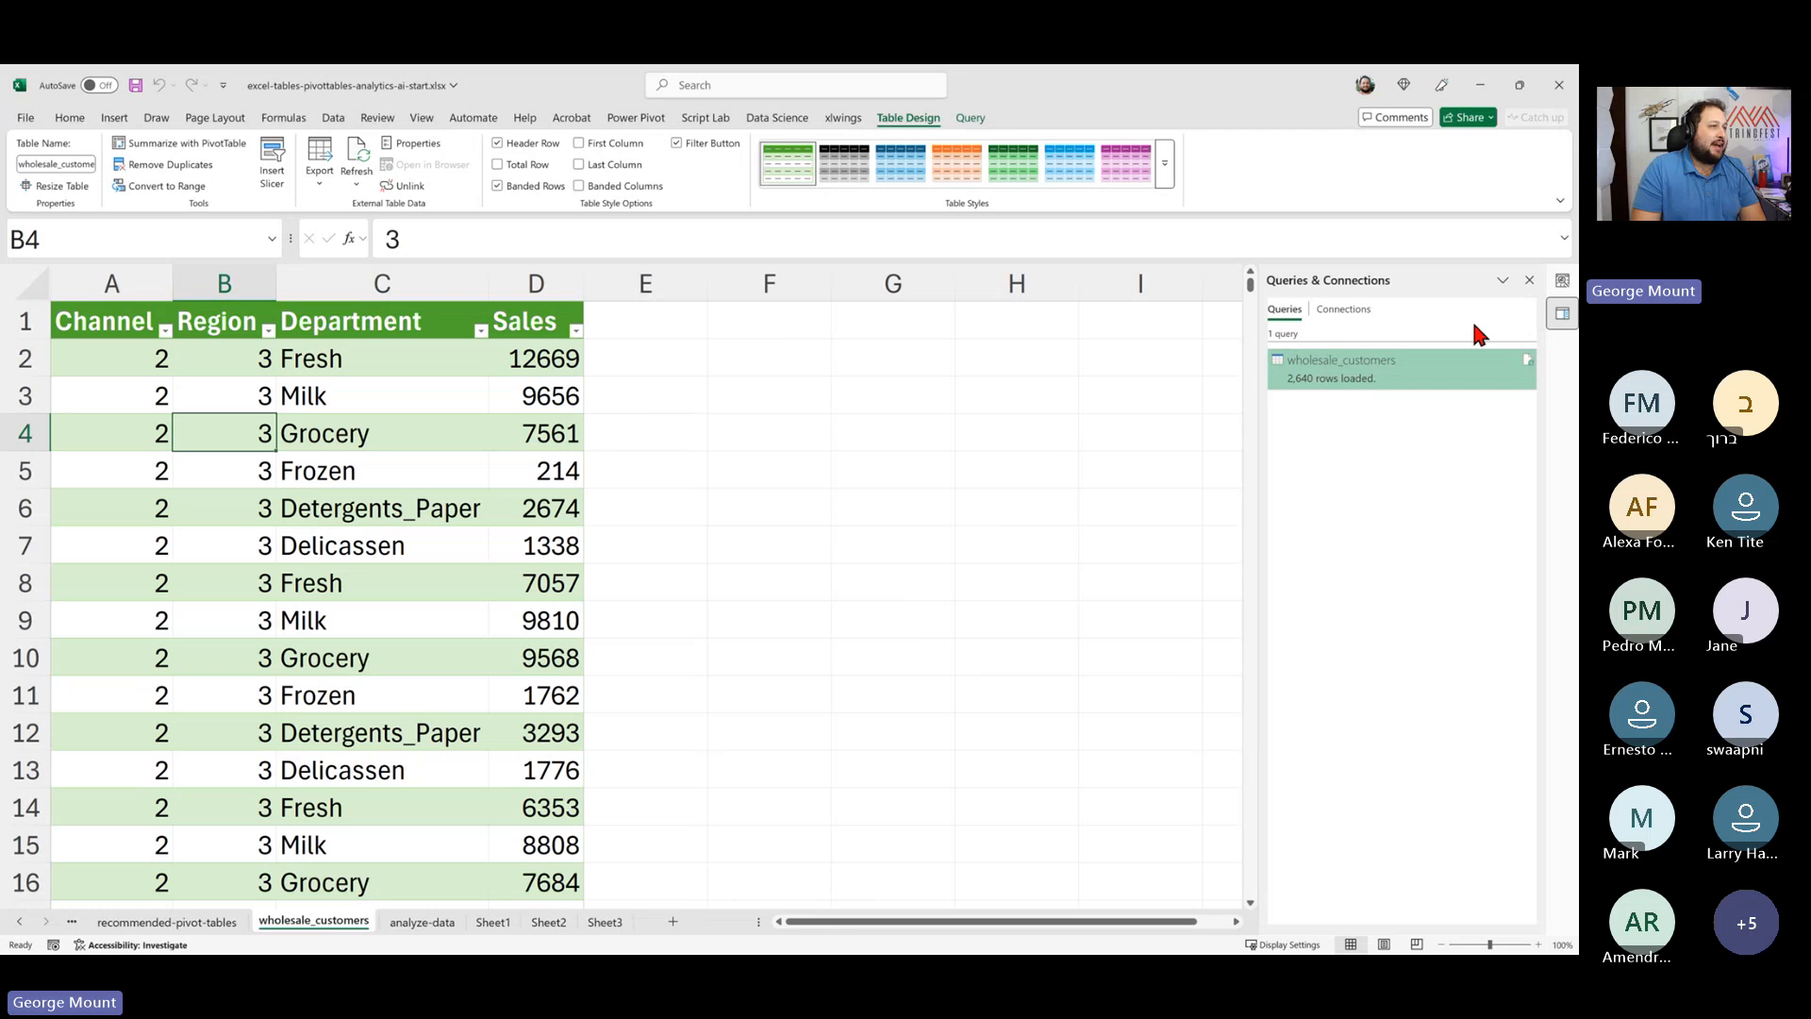
pyautogui.click(1562, 281)
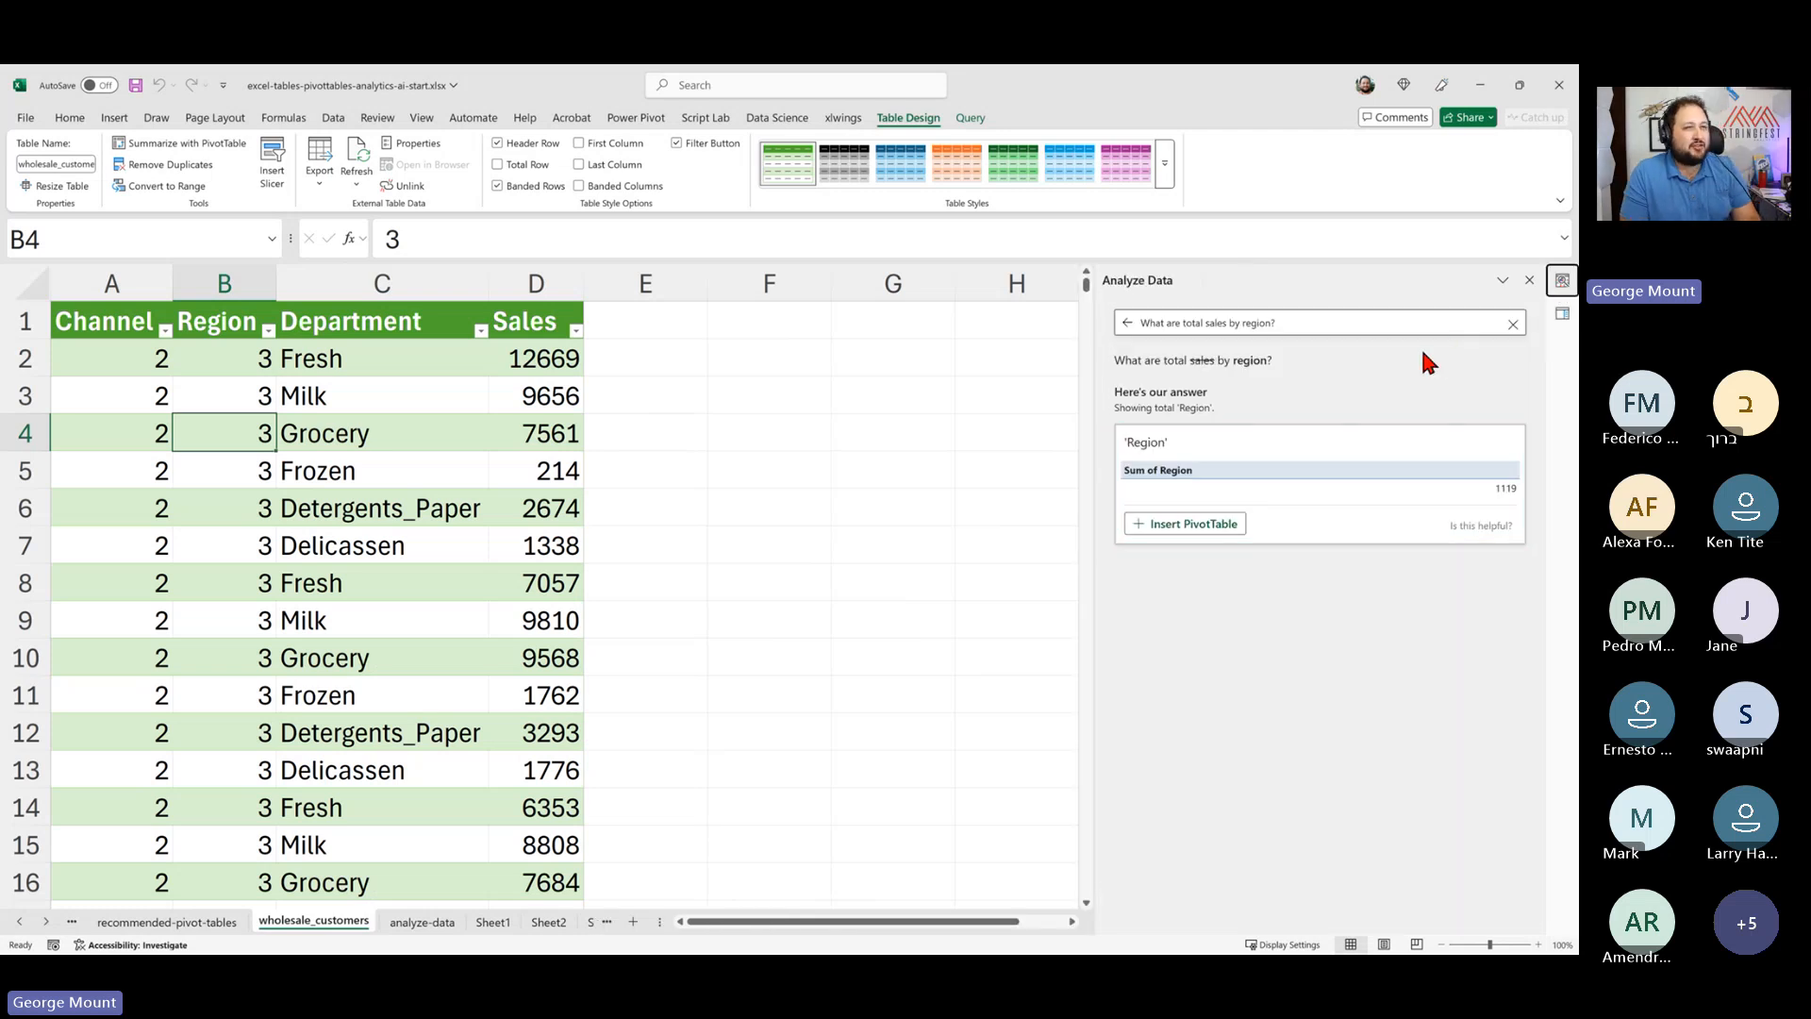
pyautogui.click(1125, 324)
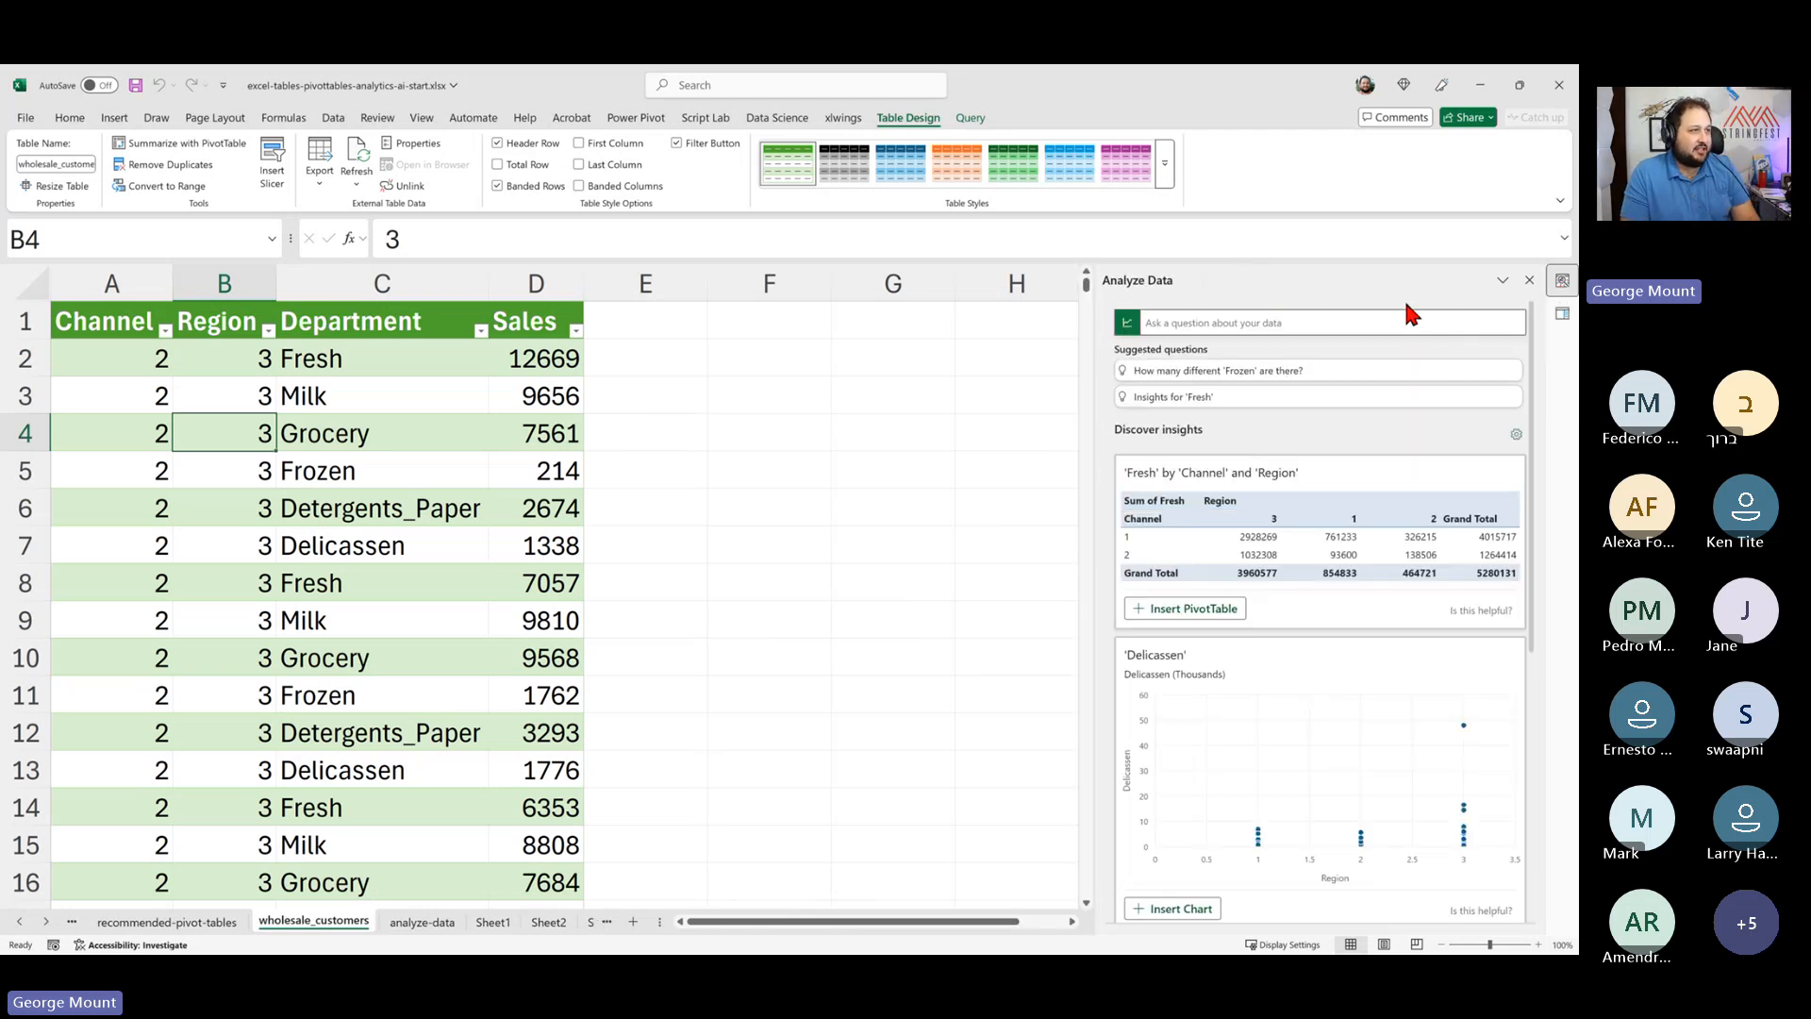
pyautogui.click(1530, 280)
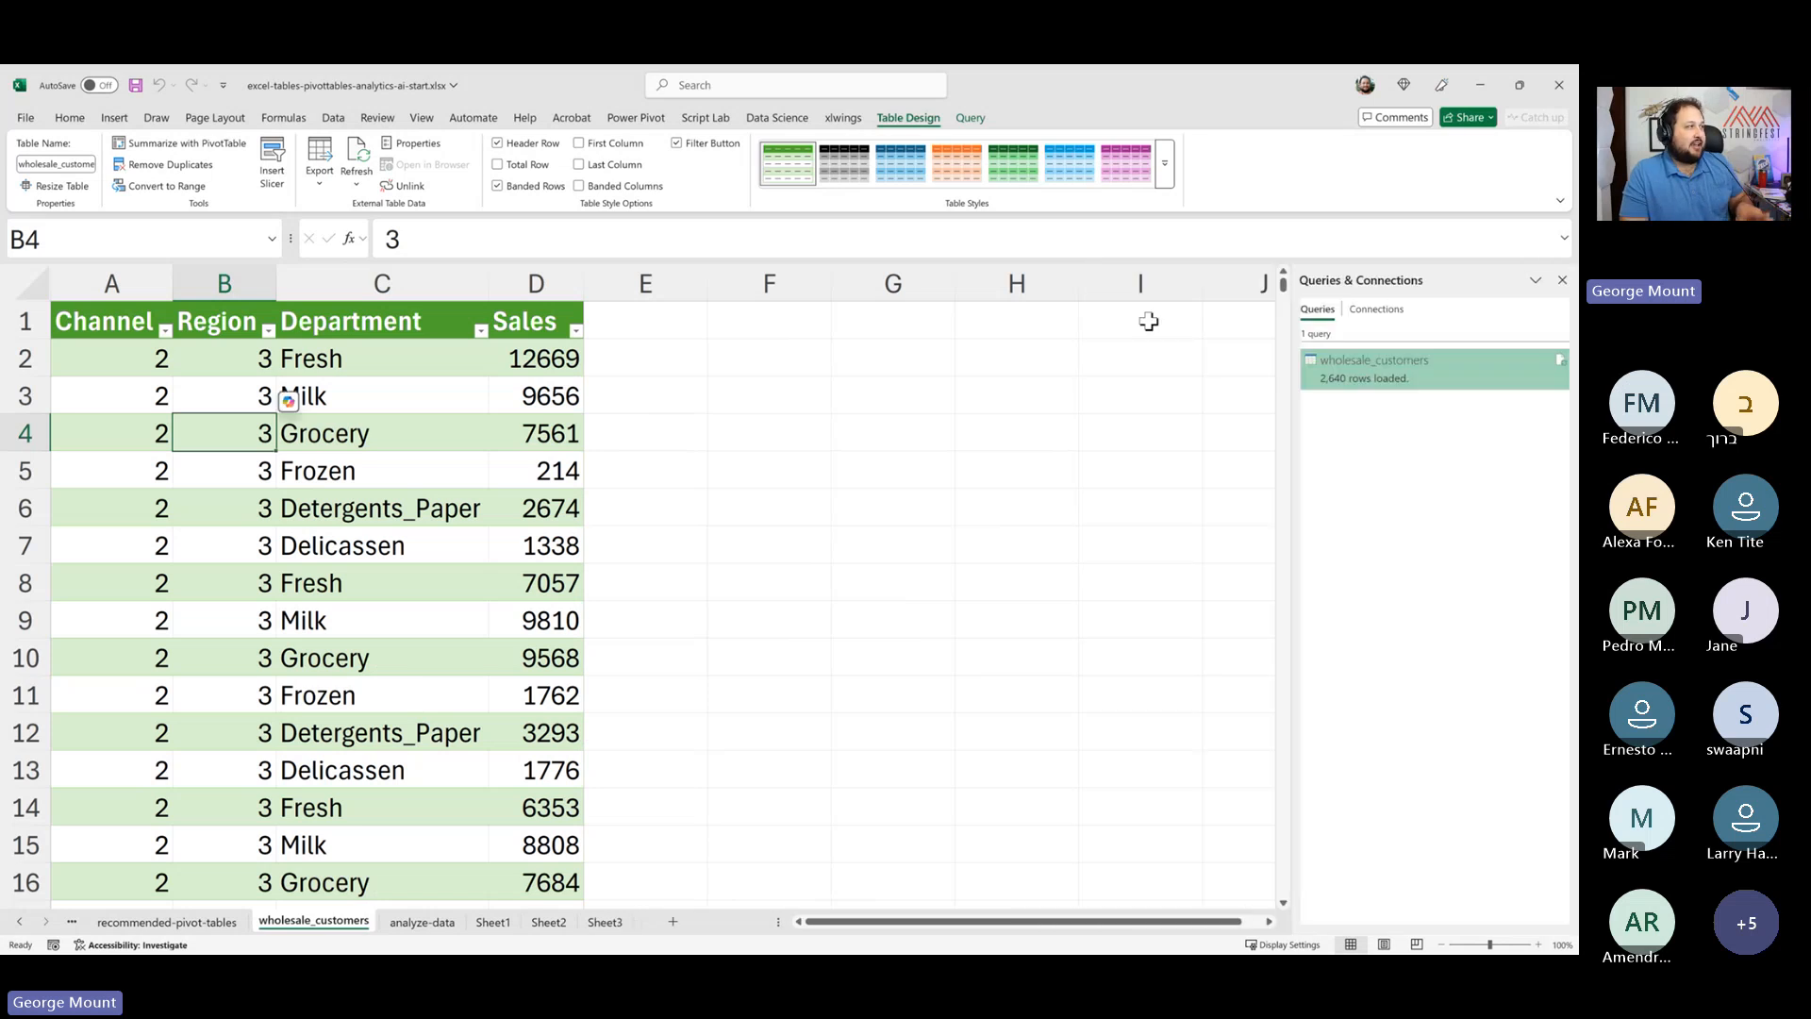
pyautogui.click(66, 119)
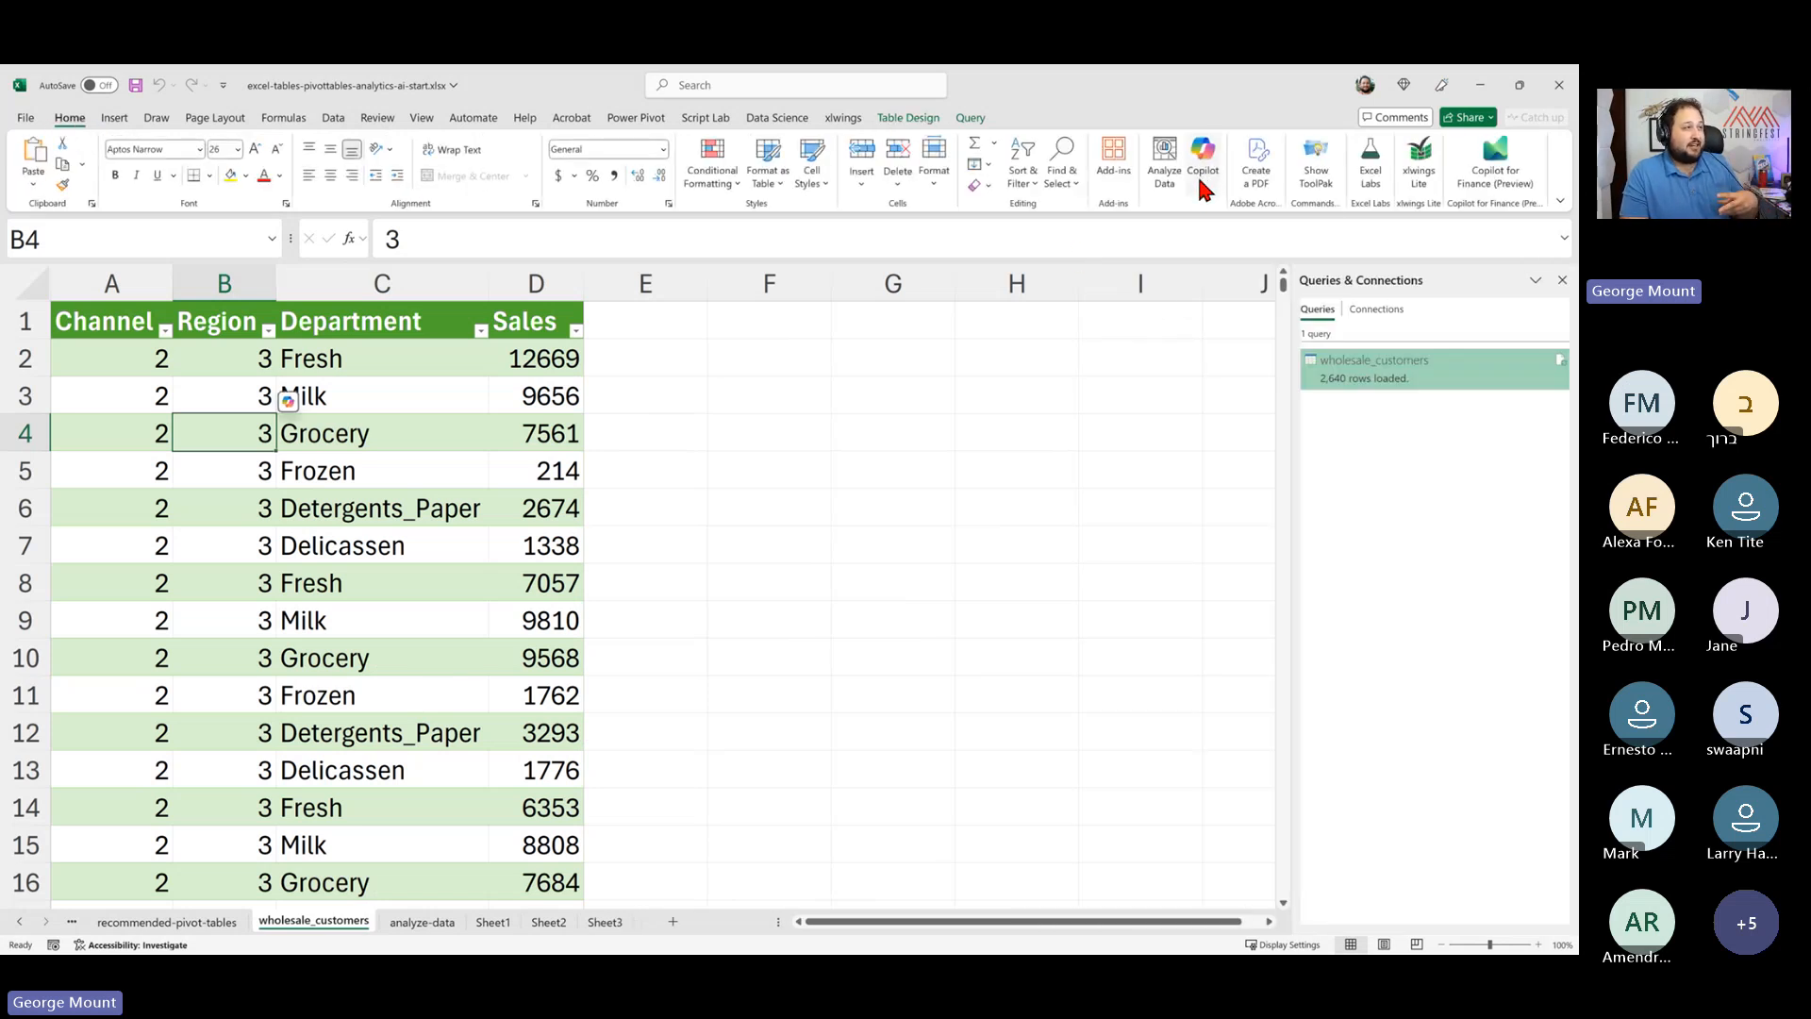
pyautogui.click(1165, 170)
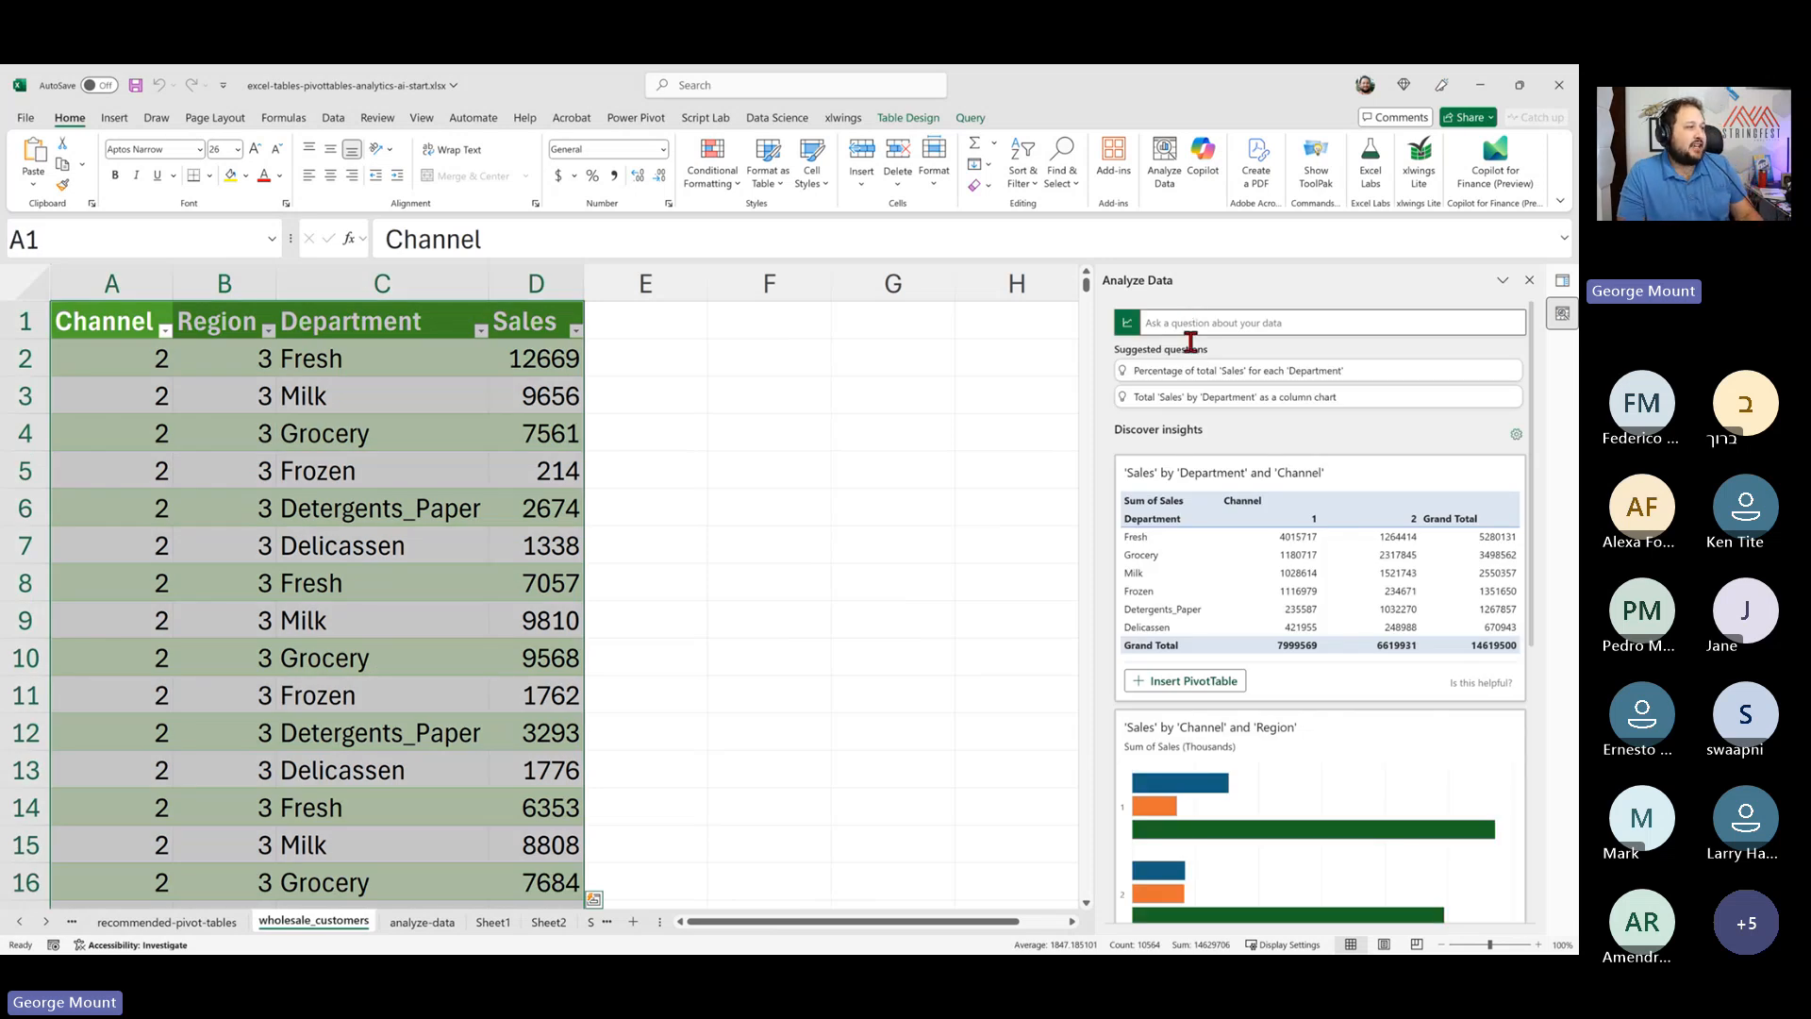
pyautogui.scroll(-1, 1217, 424)
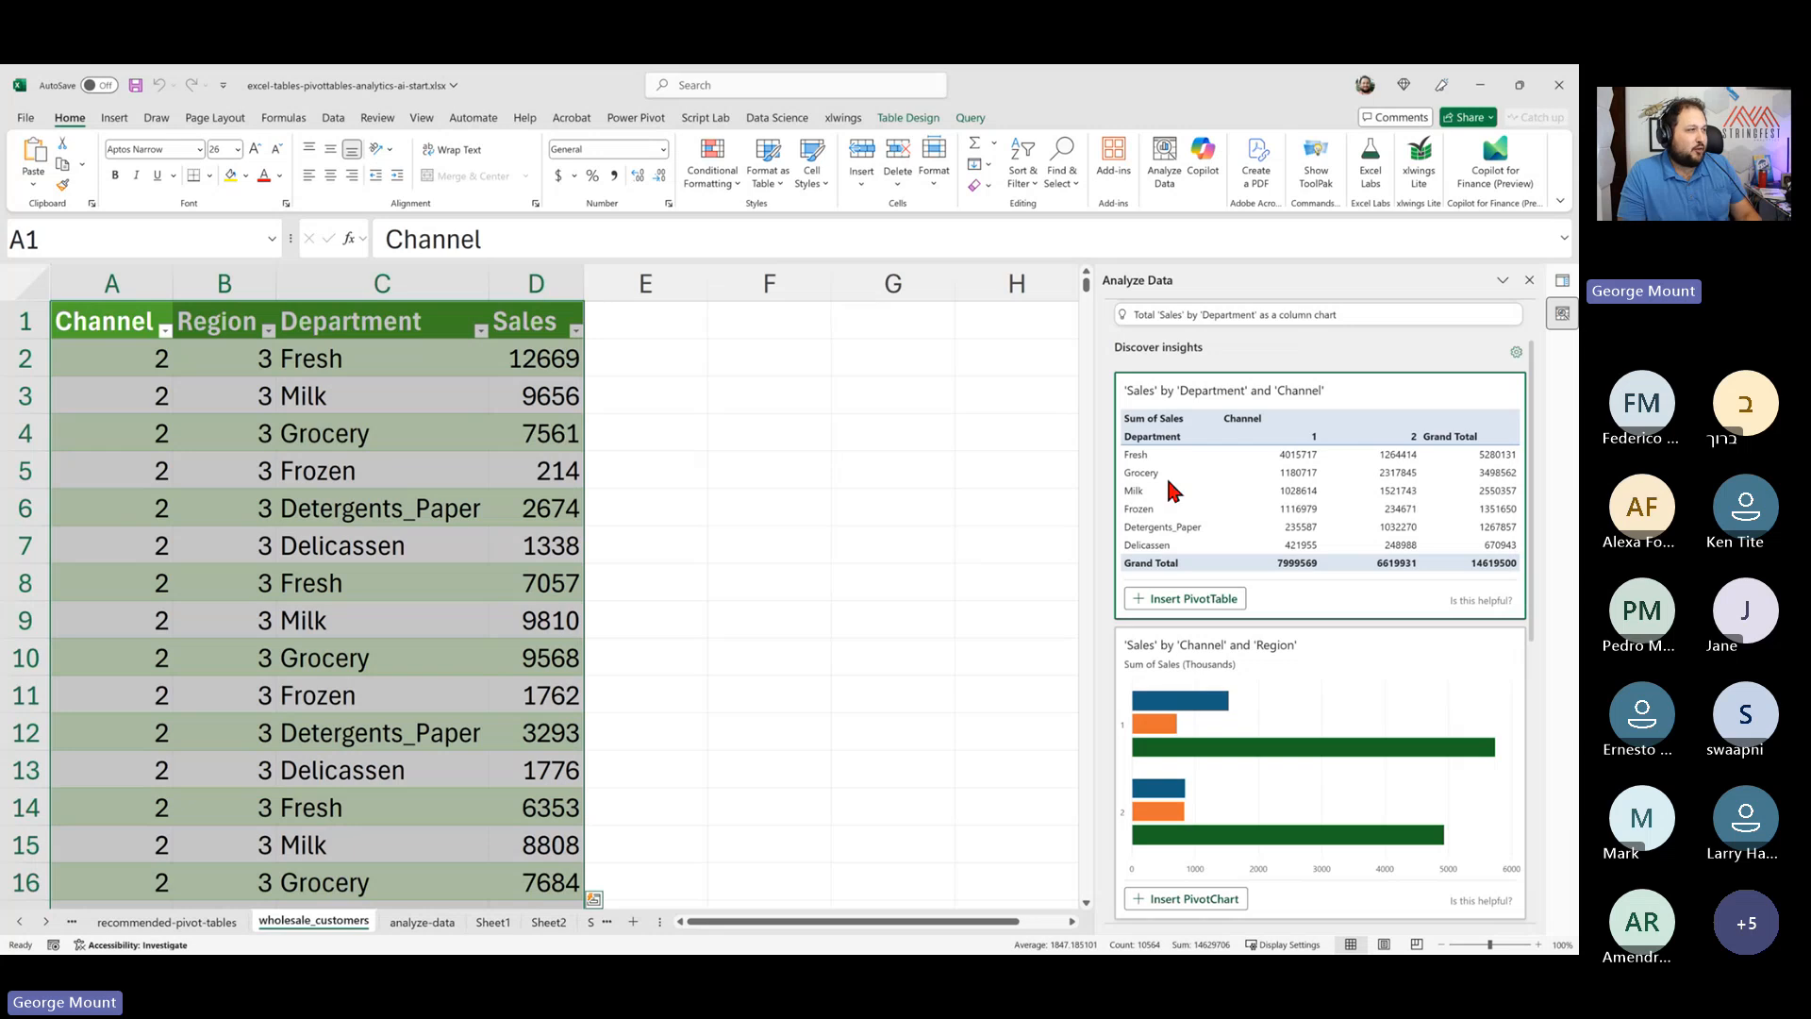
pyautogui.scroll(-6, 1358, 509)
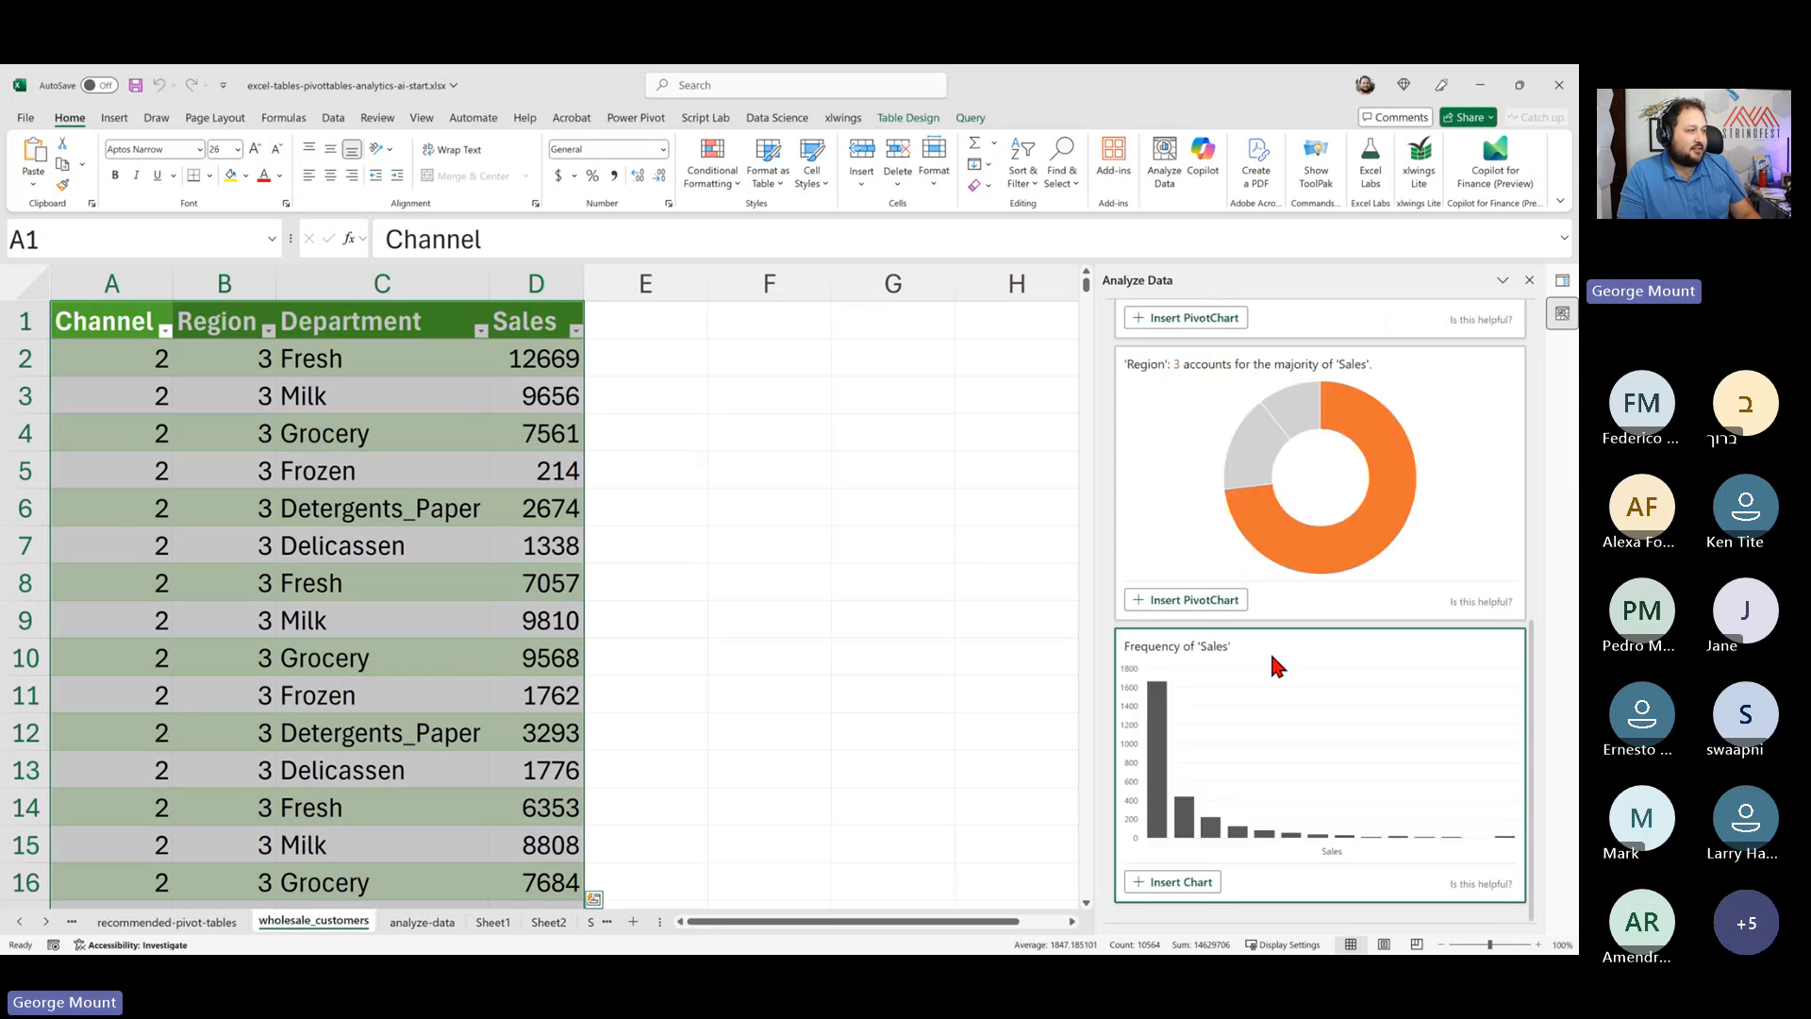
# - Ask Analyze Data the question "What are total sales by region?" about the sales table
pyautogui.scroll(6, 1277, 664)
pyautogui.scroll(1, 1278, 664)
pyautogui.click(1208, 320)
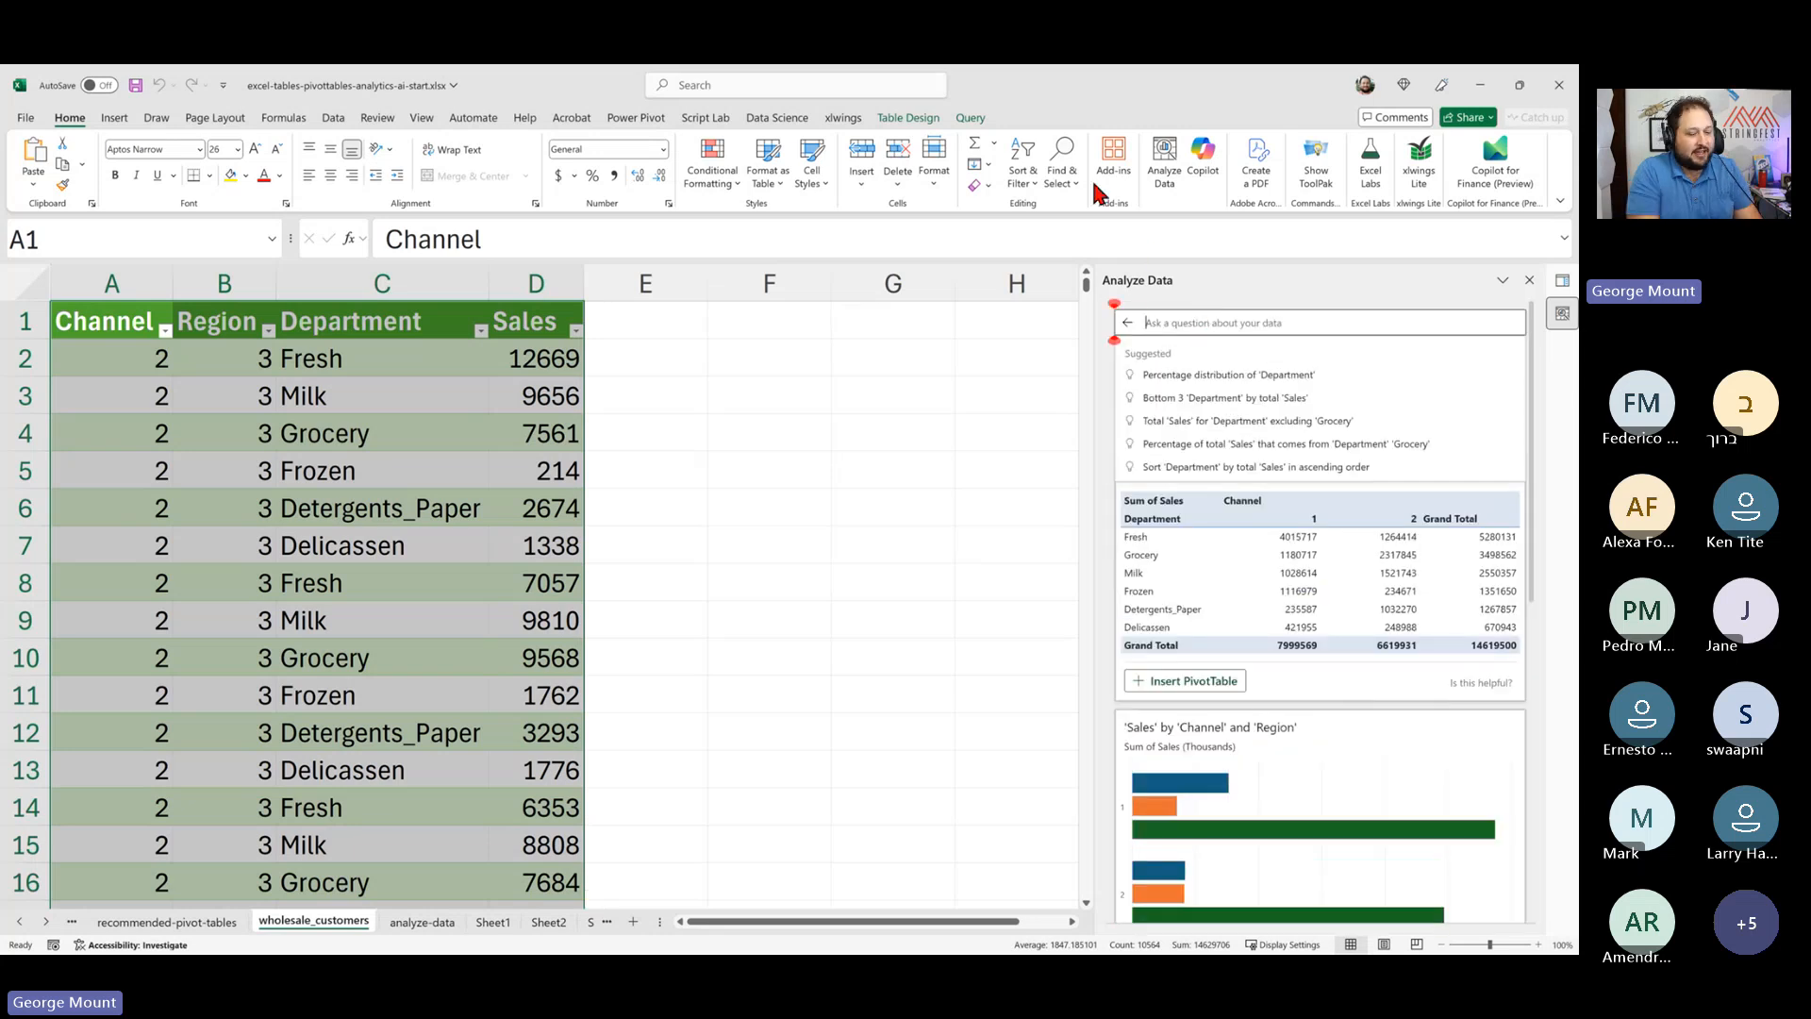
pyautogui.write('What are total')
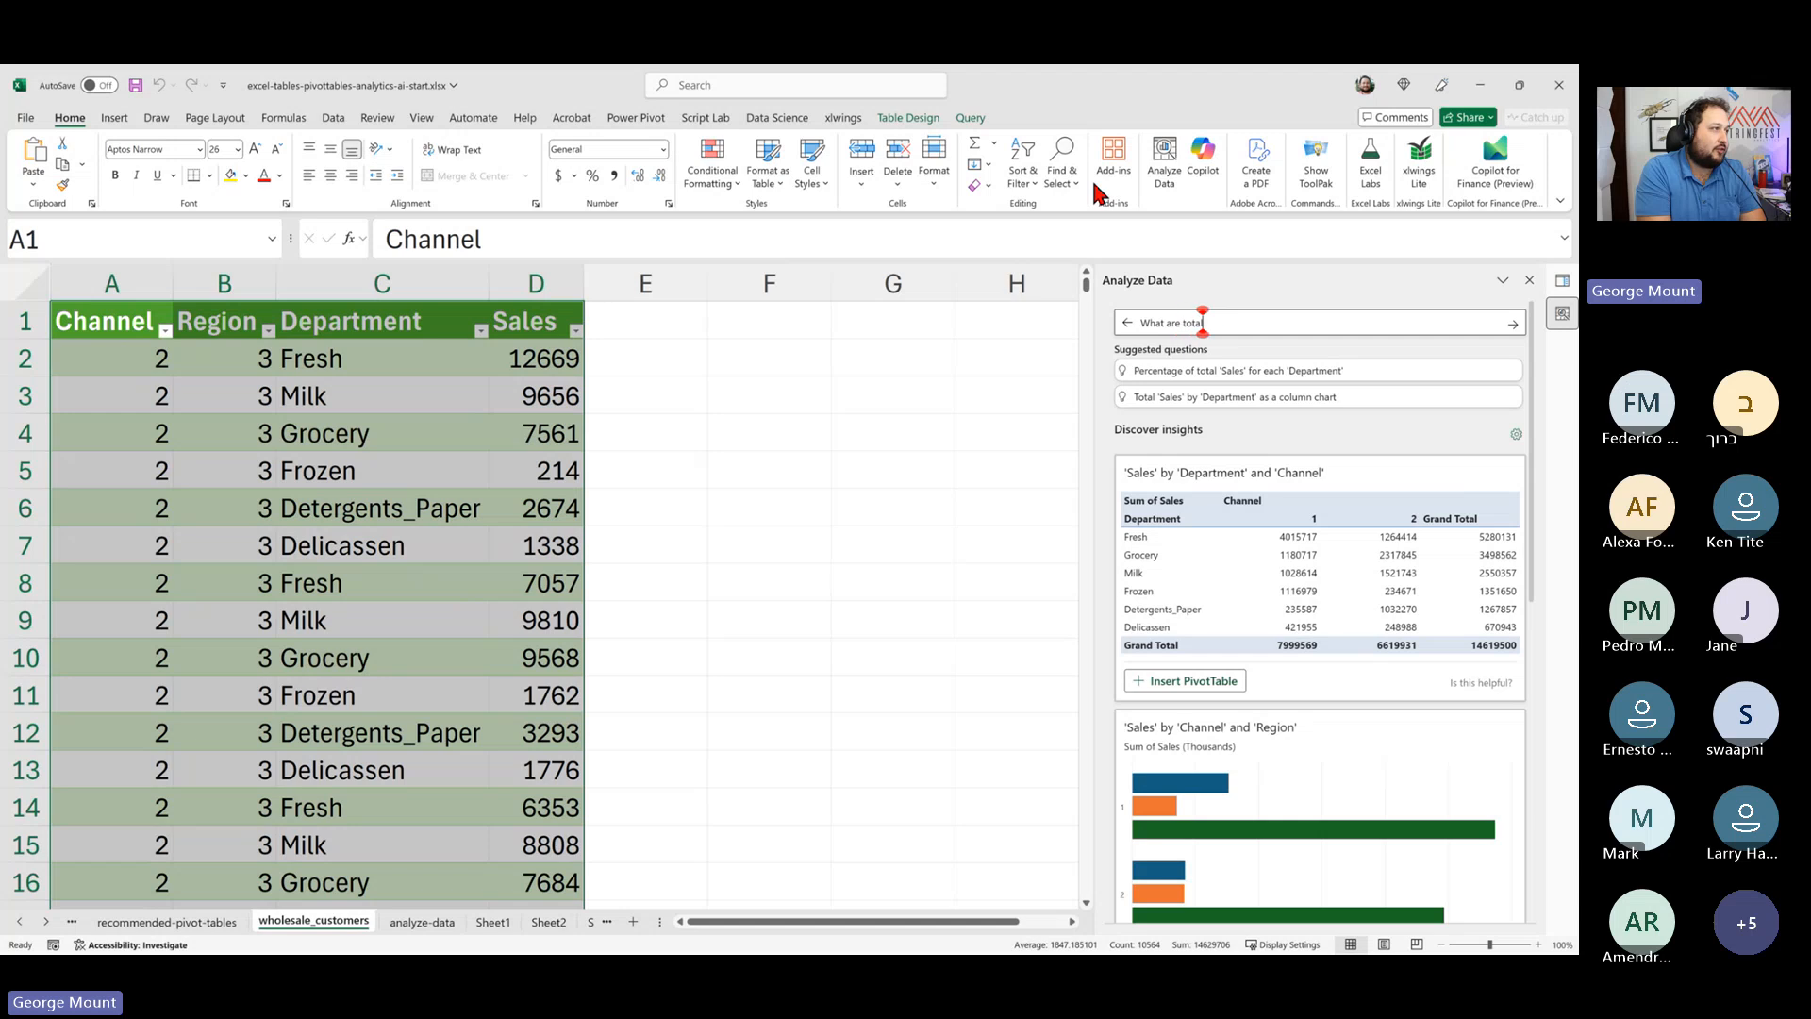
pyautogui.write(' sales by region?')
pyautogui.press('Return')
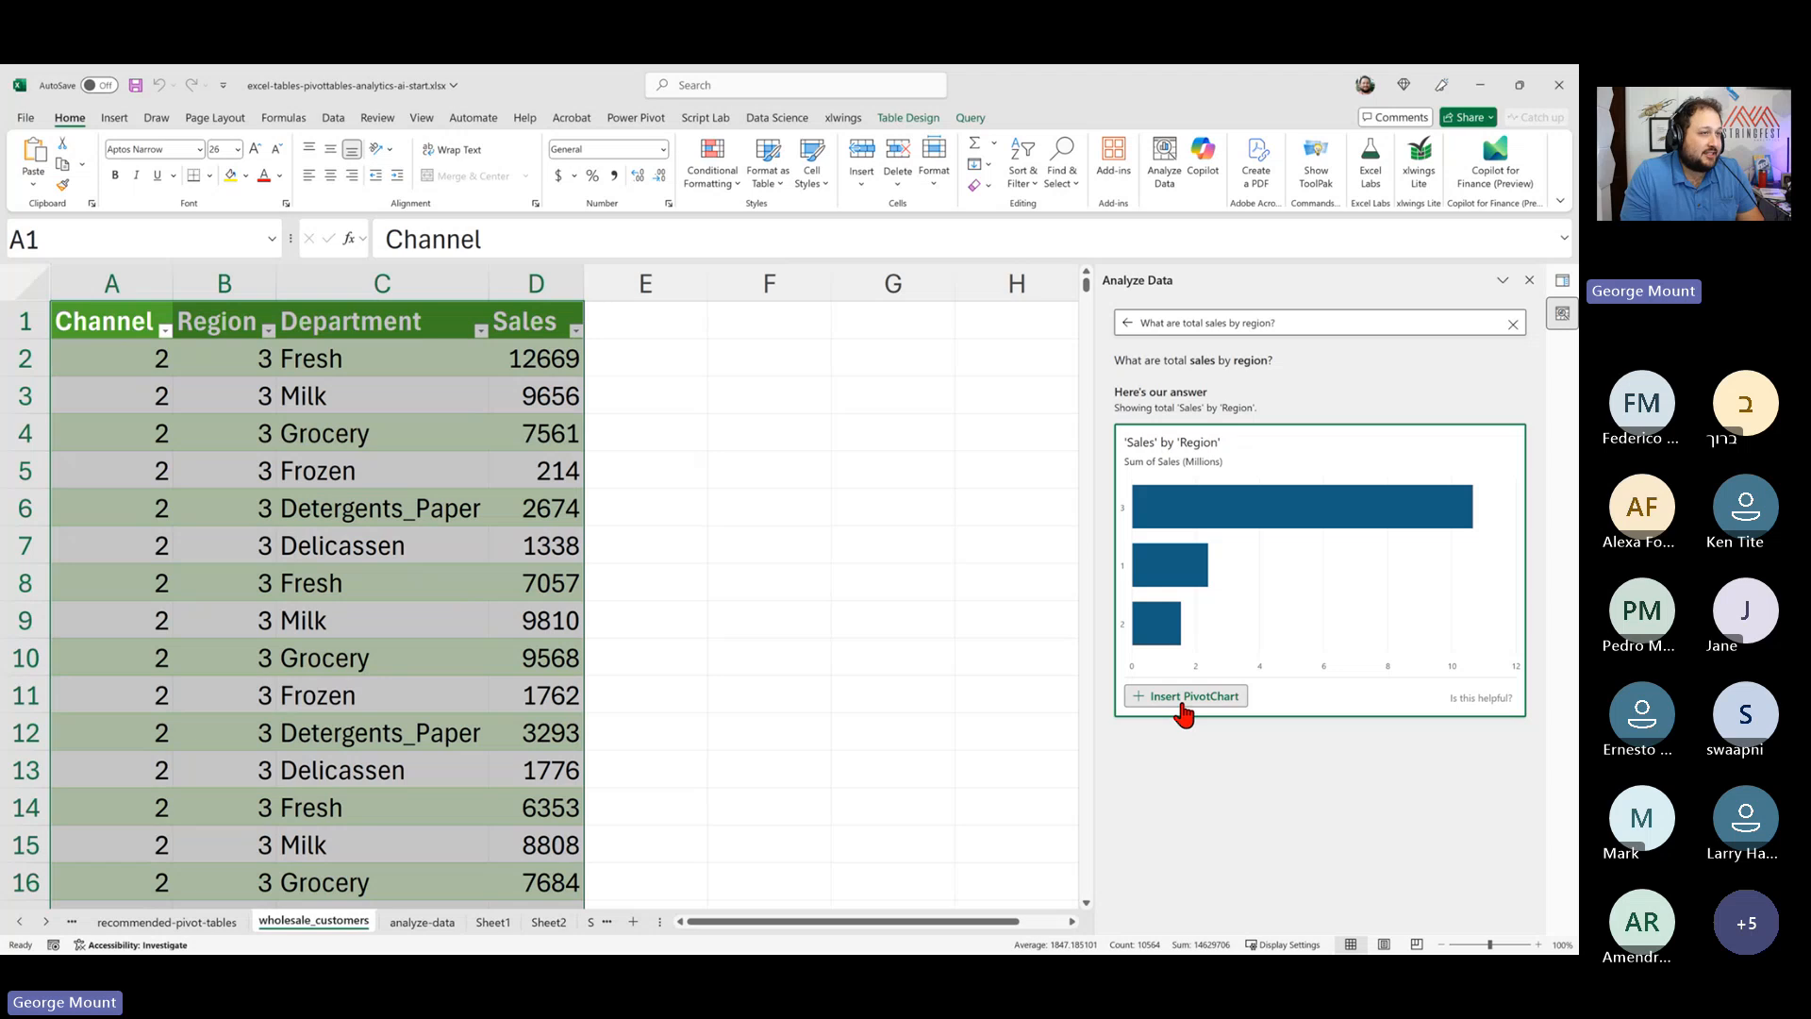
# - Insert the suggested Sales by Region PivotChart into a new worksheet and inspect its PivotTable values
pyautogui.click(1184, 698)
pyautogui.click(304, 521)
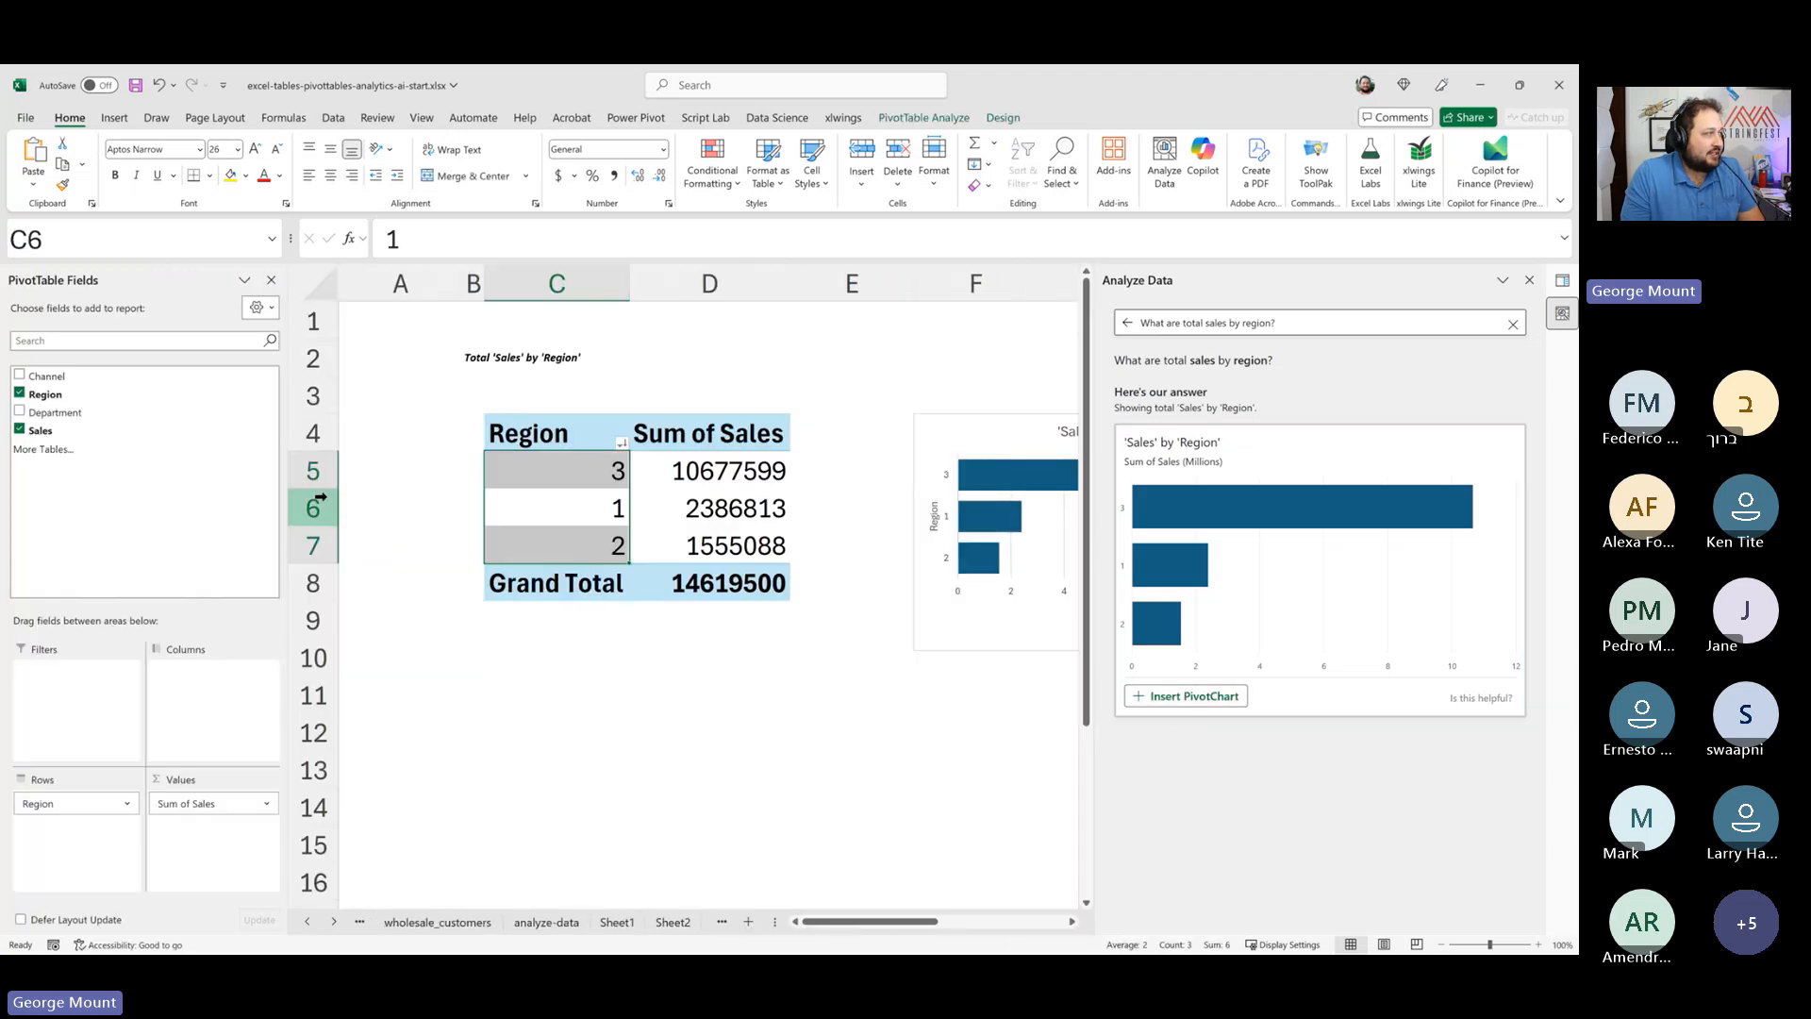
pyautogui.press('Right')
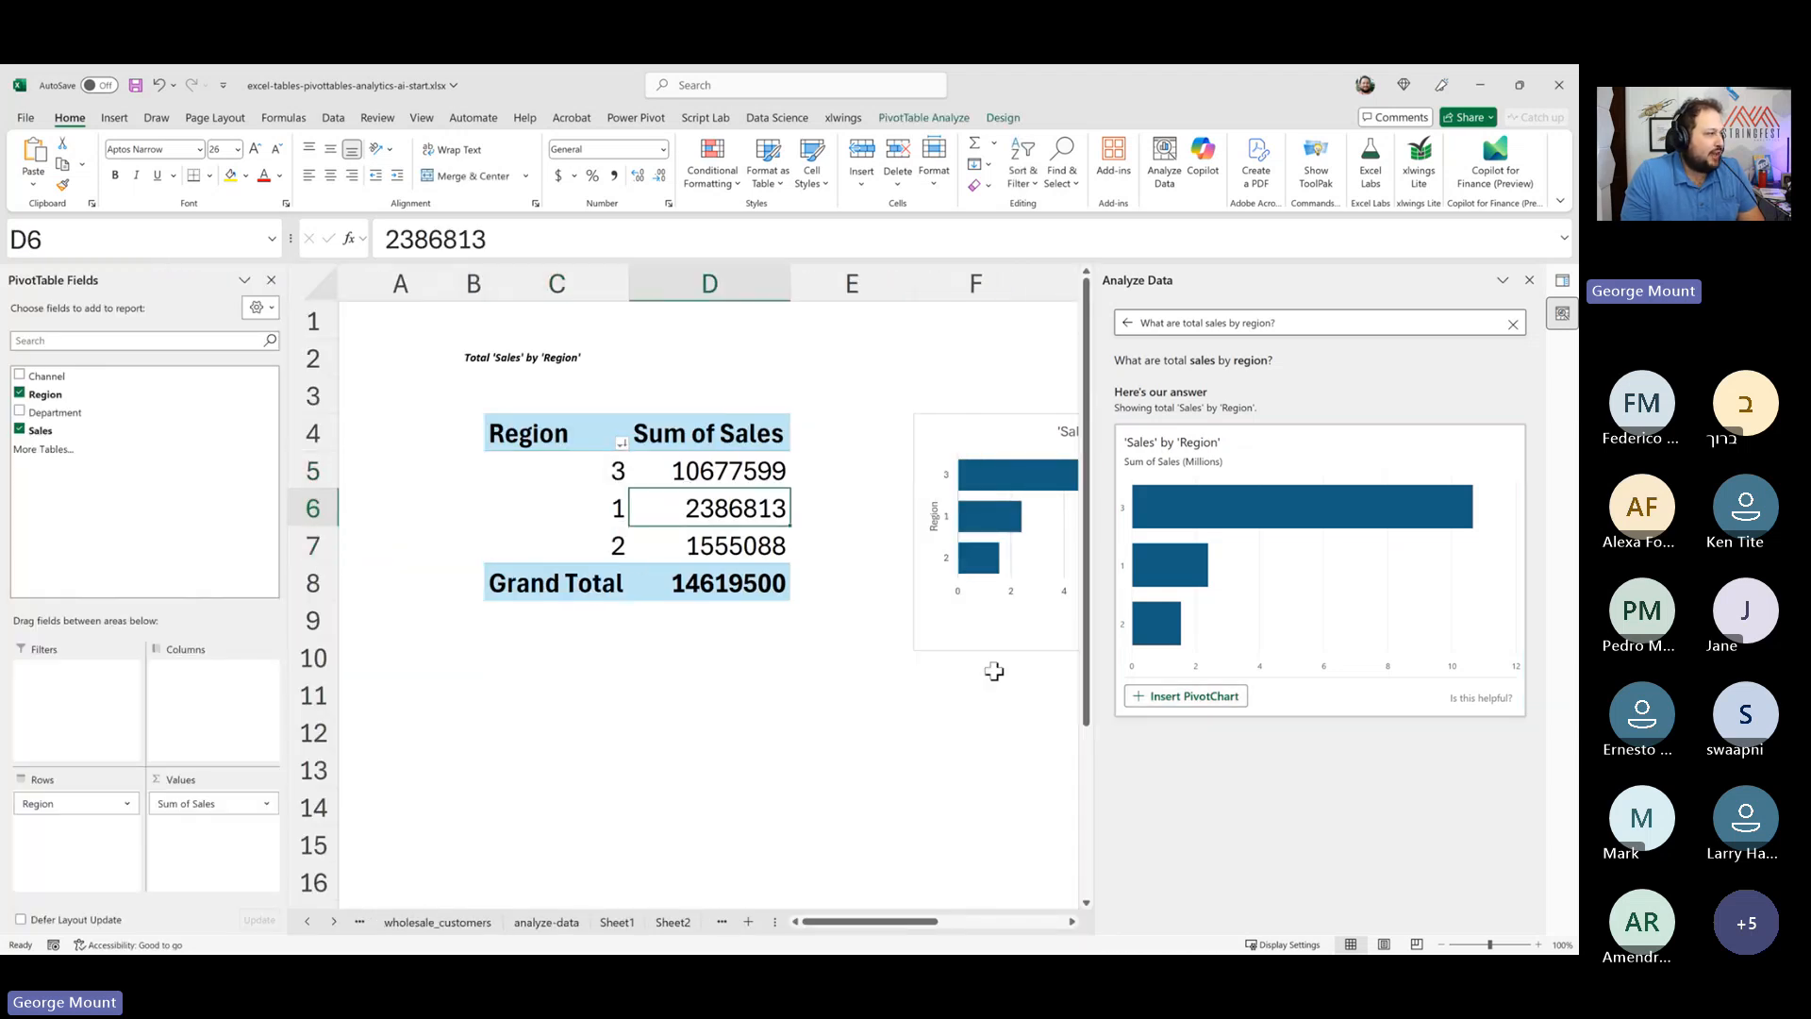
pyautogui.click(996, 680)
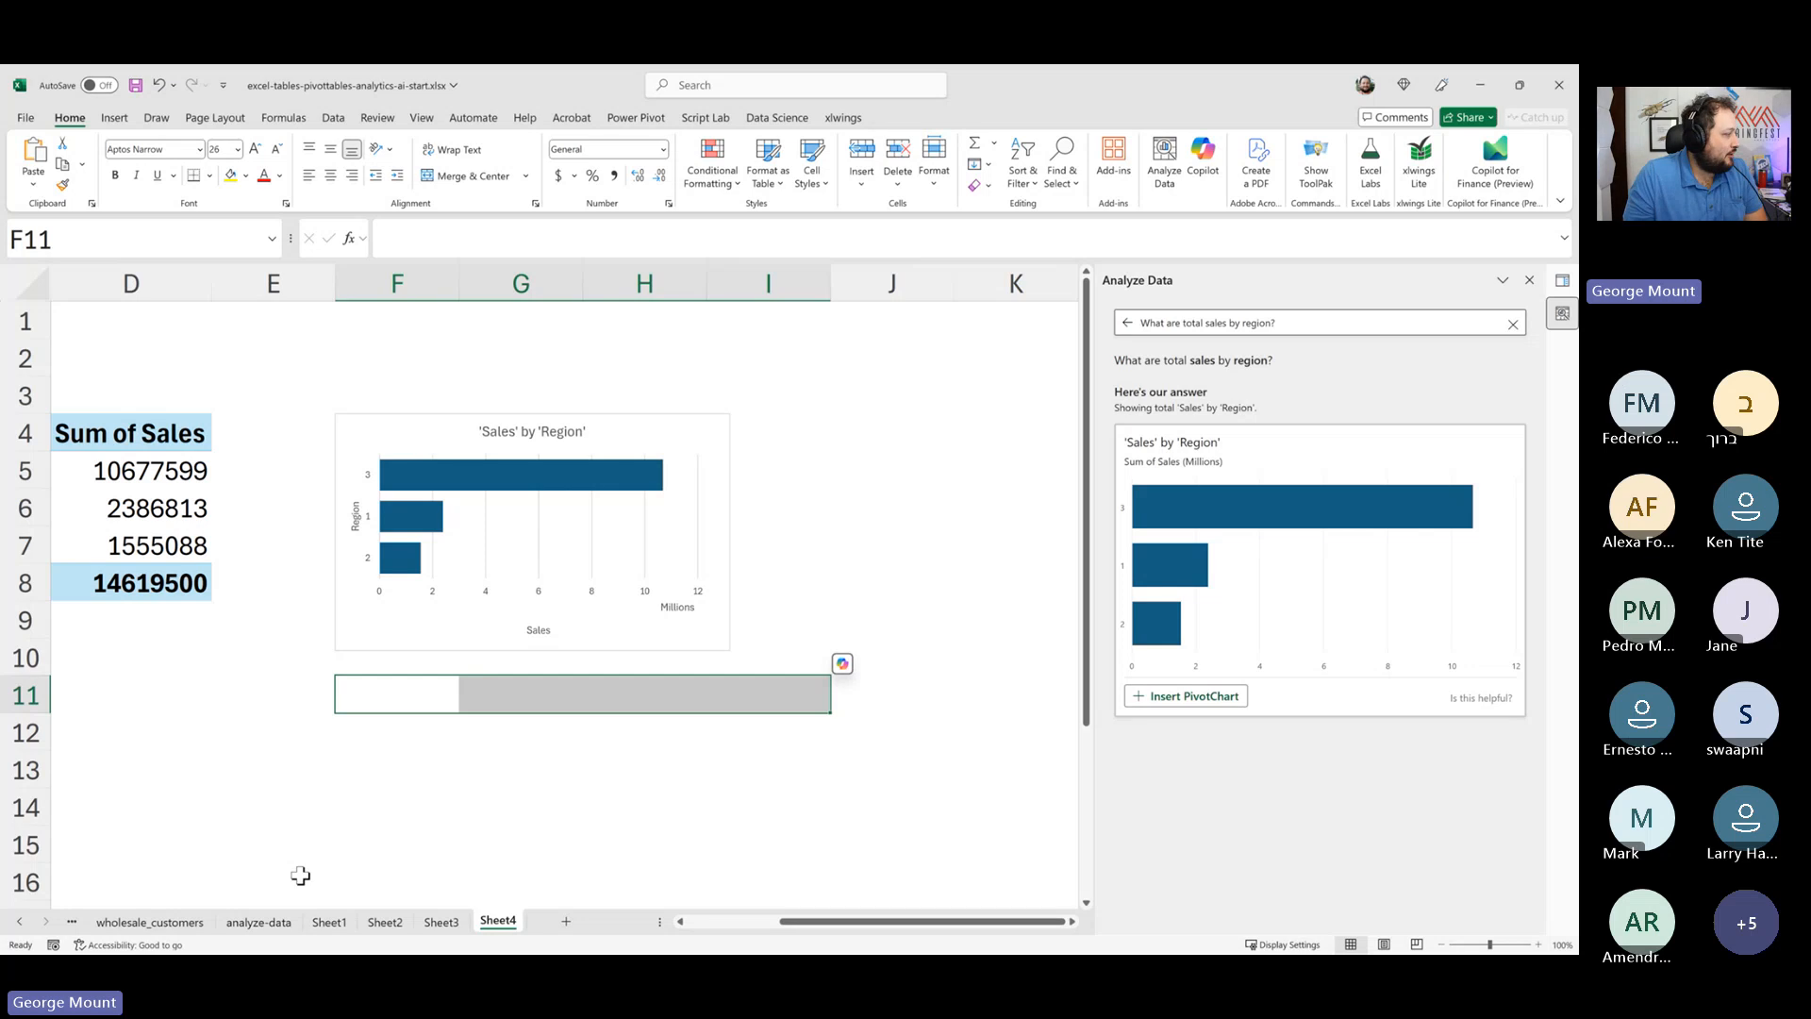
# - Review the tables worksheet, examining the displacement_sqrt column formula and the Average mpg formula
pyautogui.click(19, 922)
pyautogui.click(19, 921)
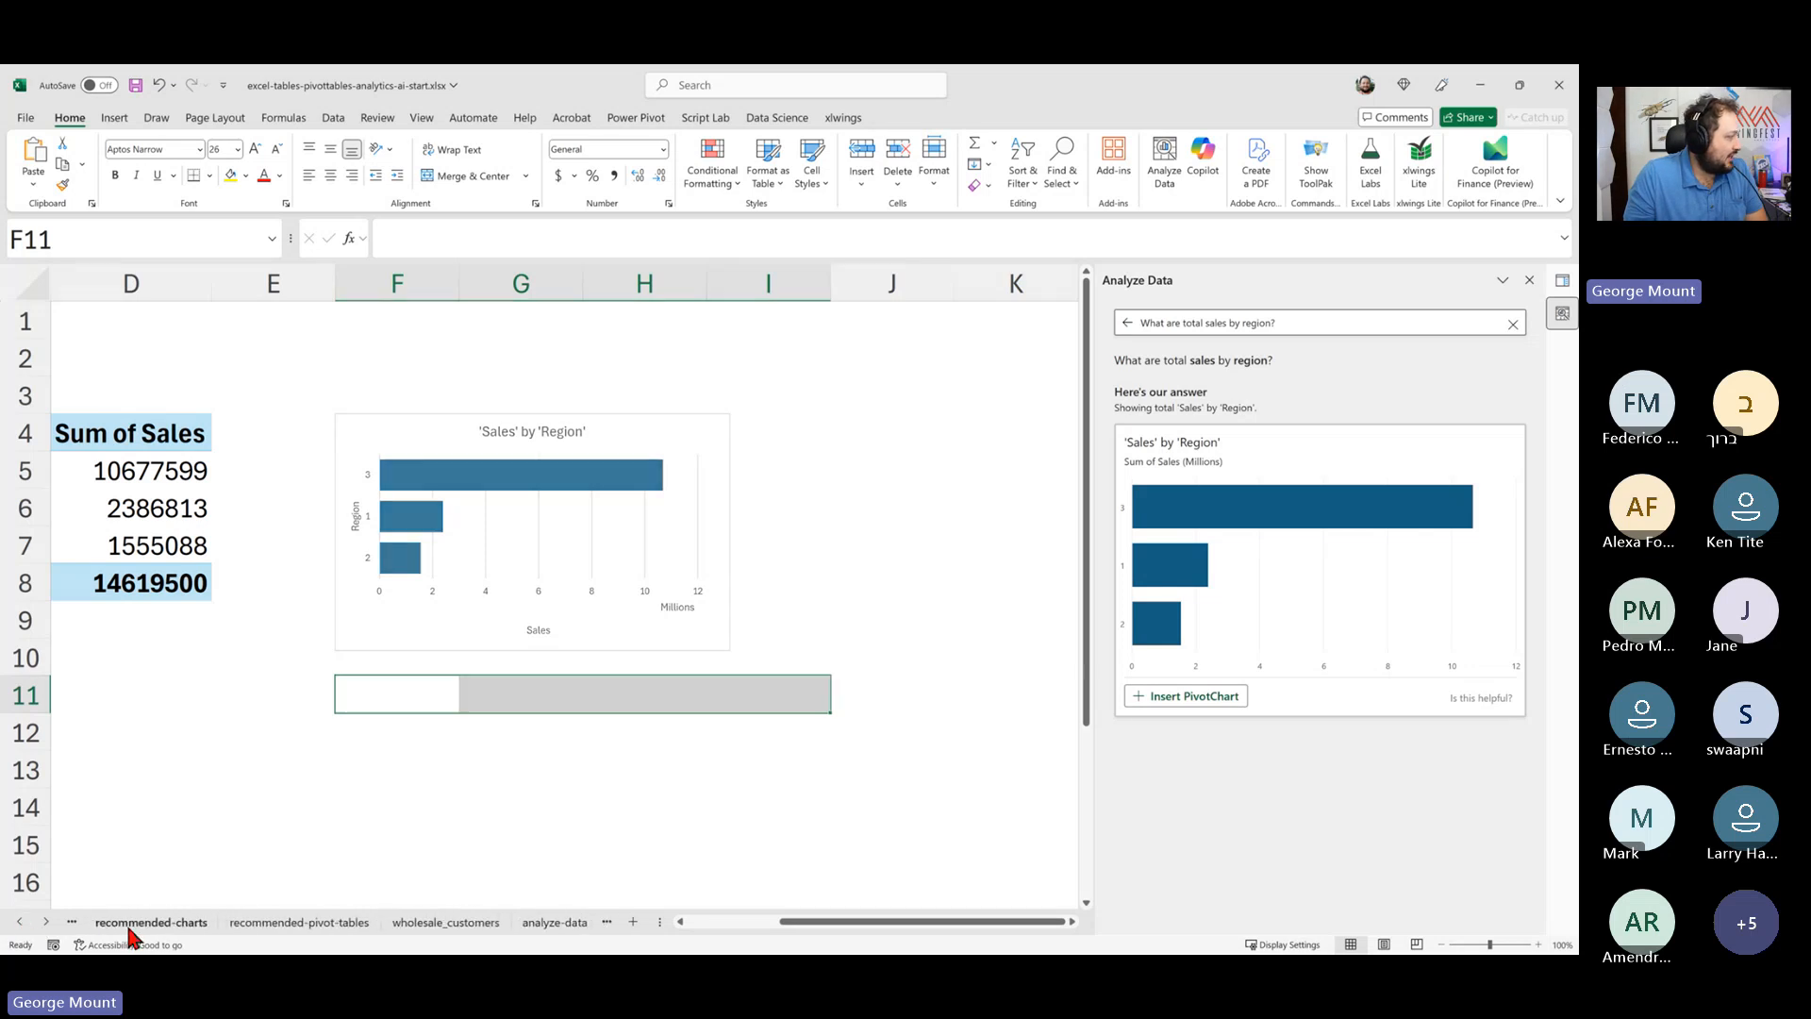
pyautogui.click(125, 923)
pyautogui.click(19, 921)
pyautogui.click(110, 922)
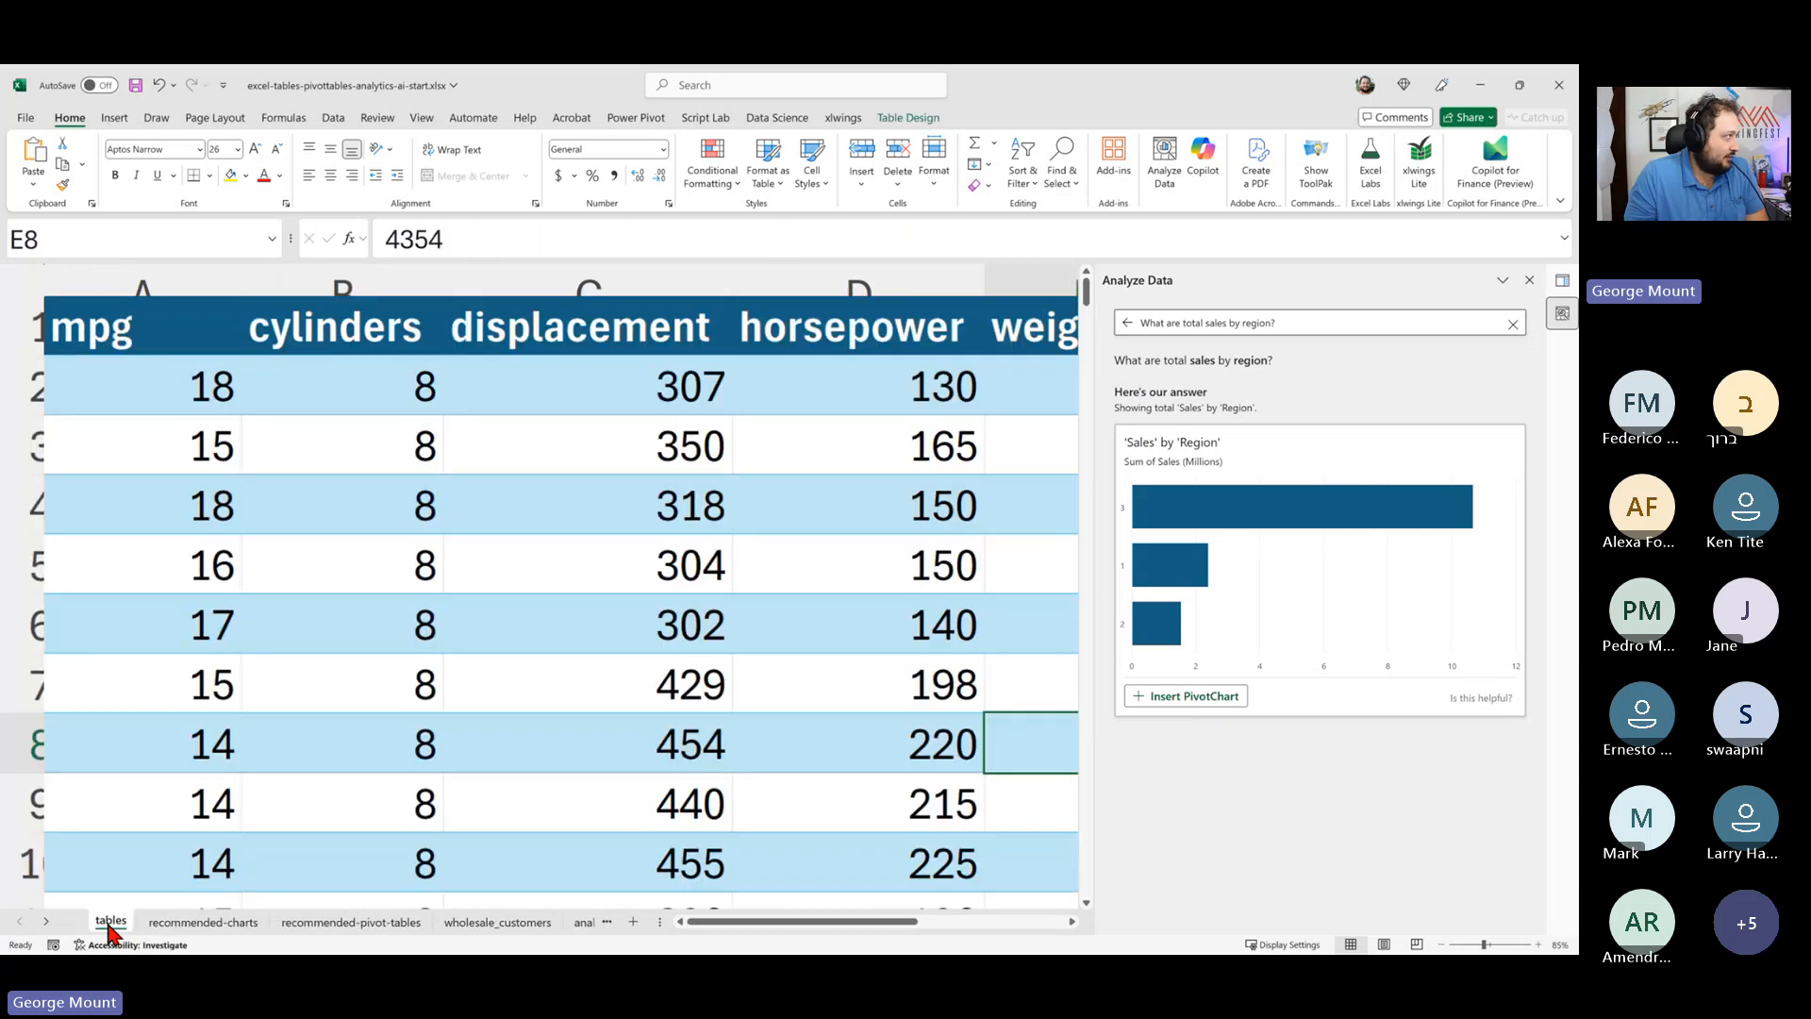
pyautogui.keyDown('ctrl'); pyautogui.scroll(-4, 438, 587); pyautogui.keyUp('ctrl')
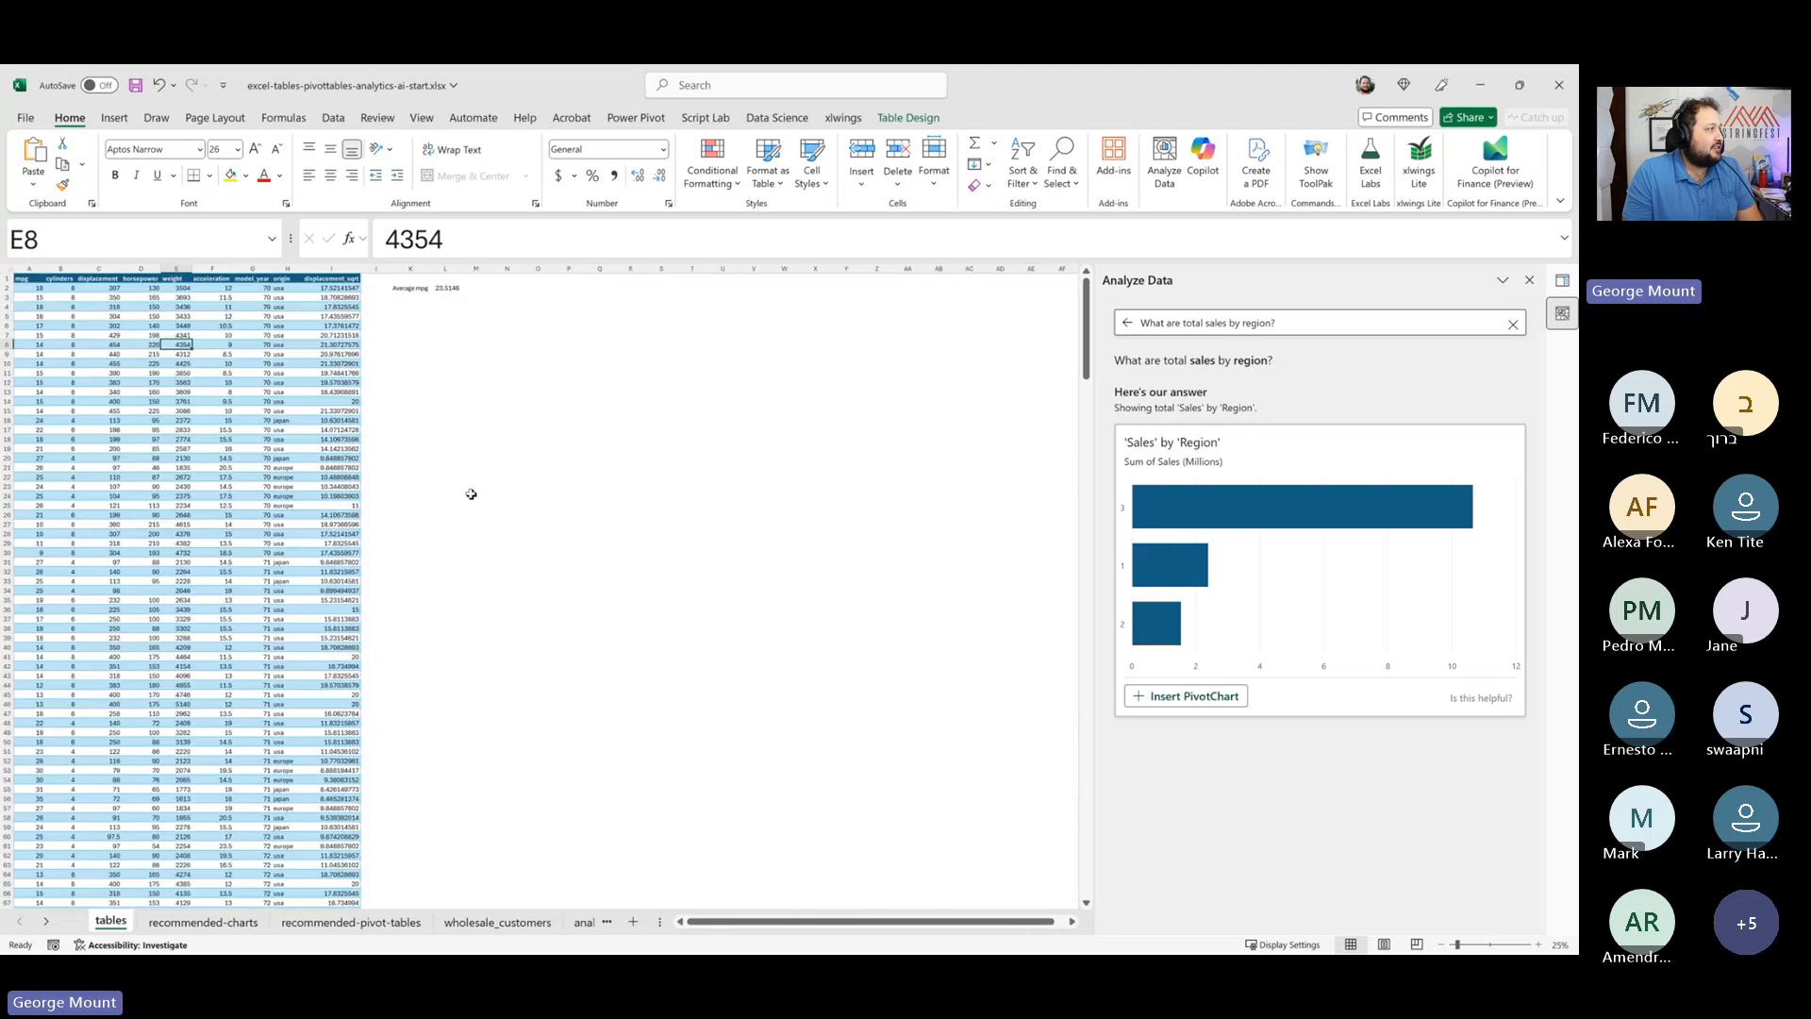
pyautogui.keyDown('ctrl'); pyautogui.scroll(1, 442, 494); pyautogui.keyUp('ctrl')
pyautogui.scroll(3, 447, 420)
pyautogui.click(520, 345)
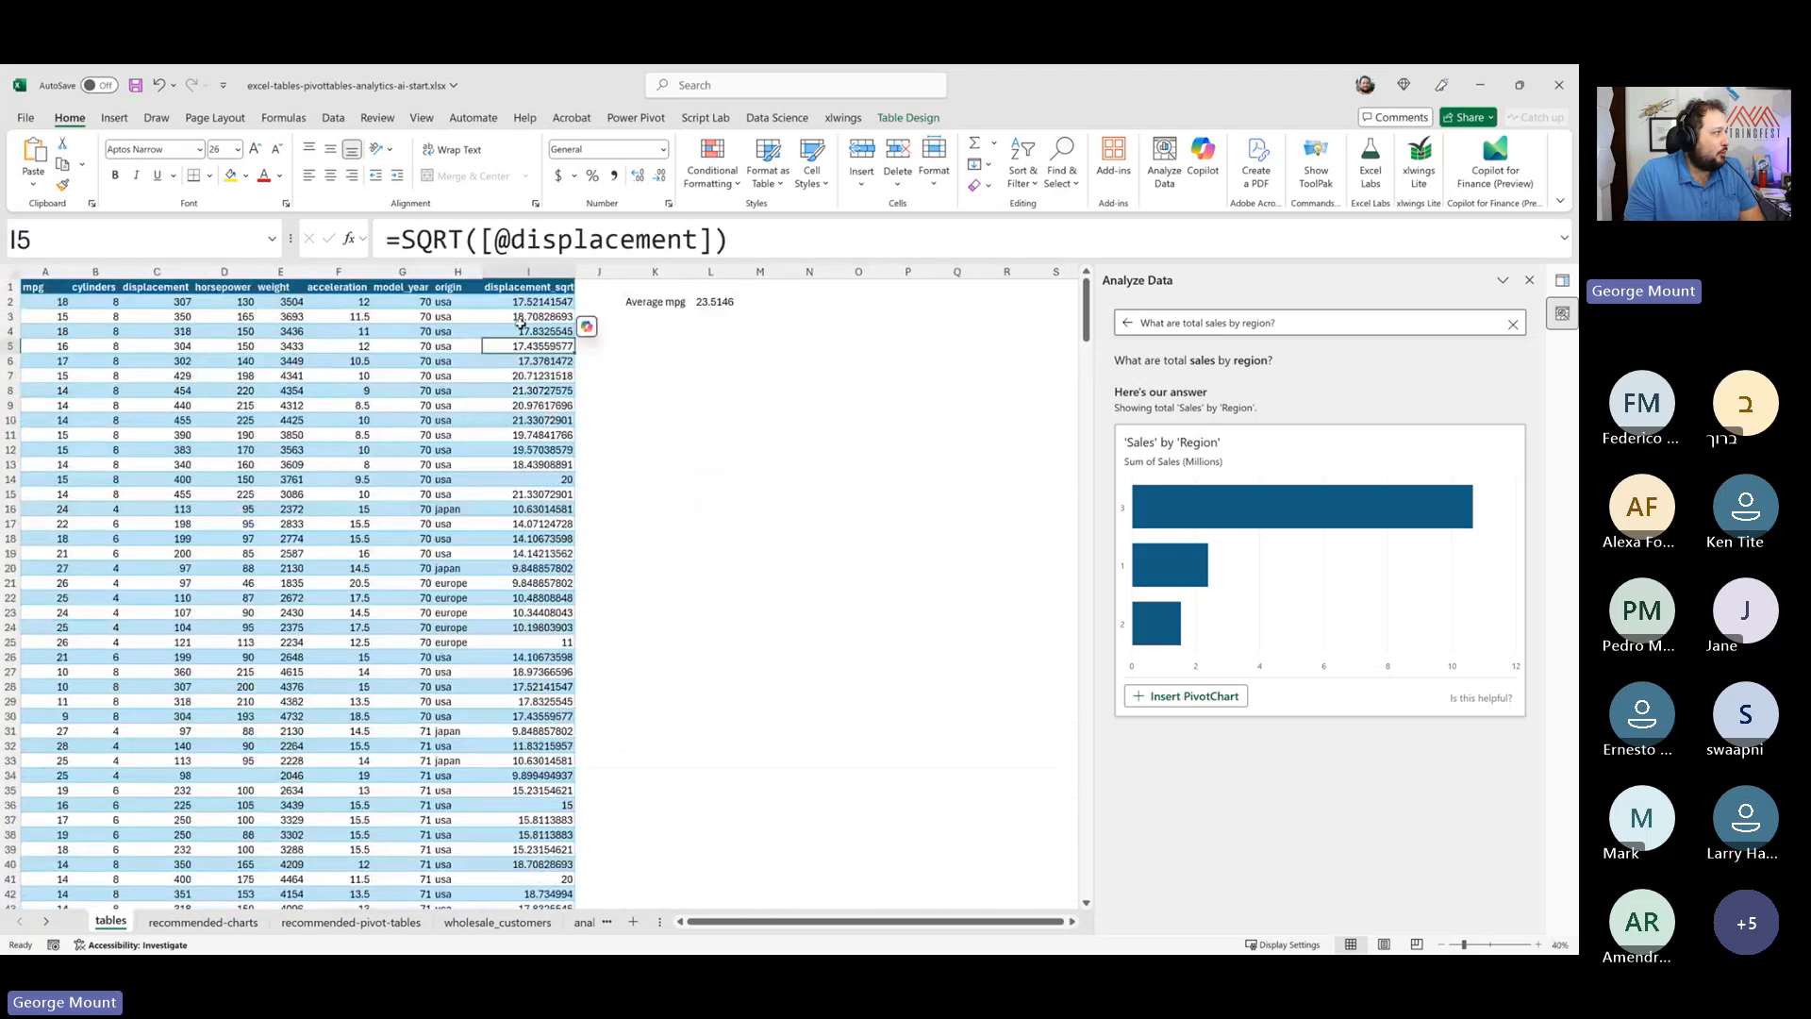
pyautogui.click(524, 305)
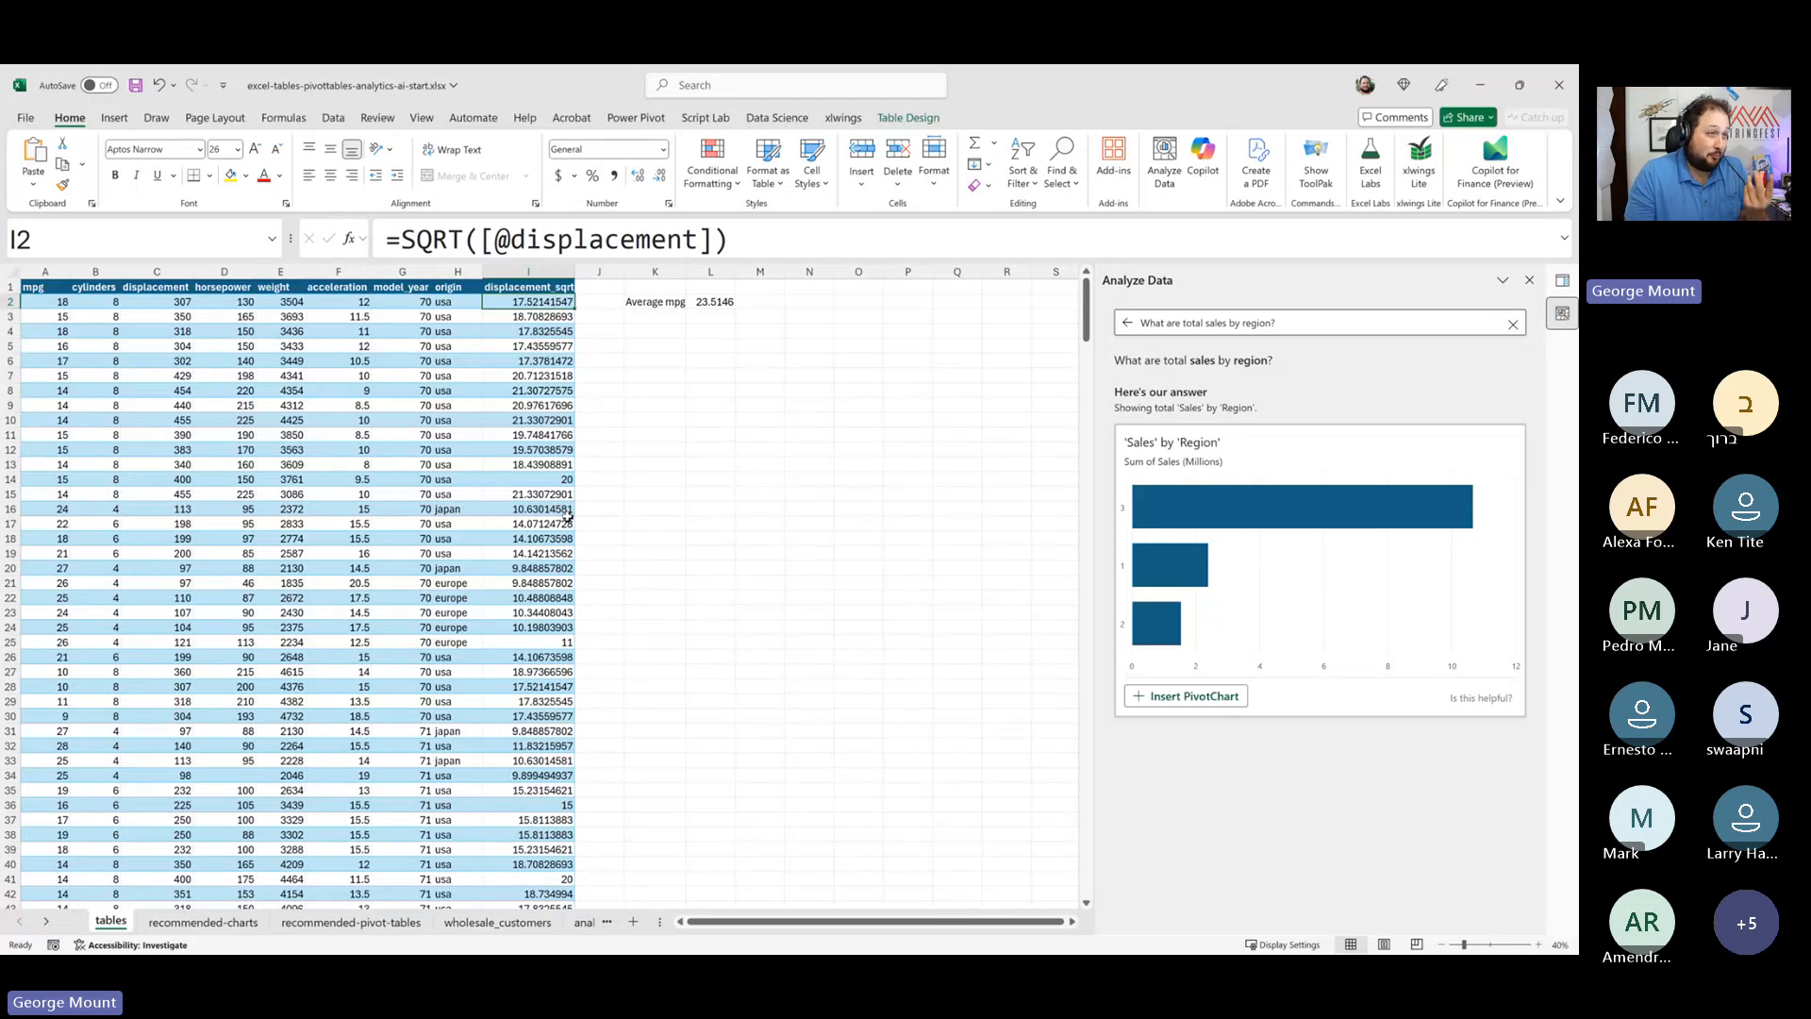
pyautogui.scroll(1, 552, 493)
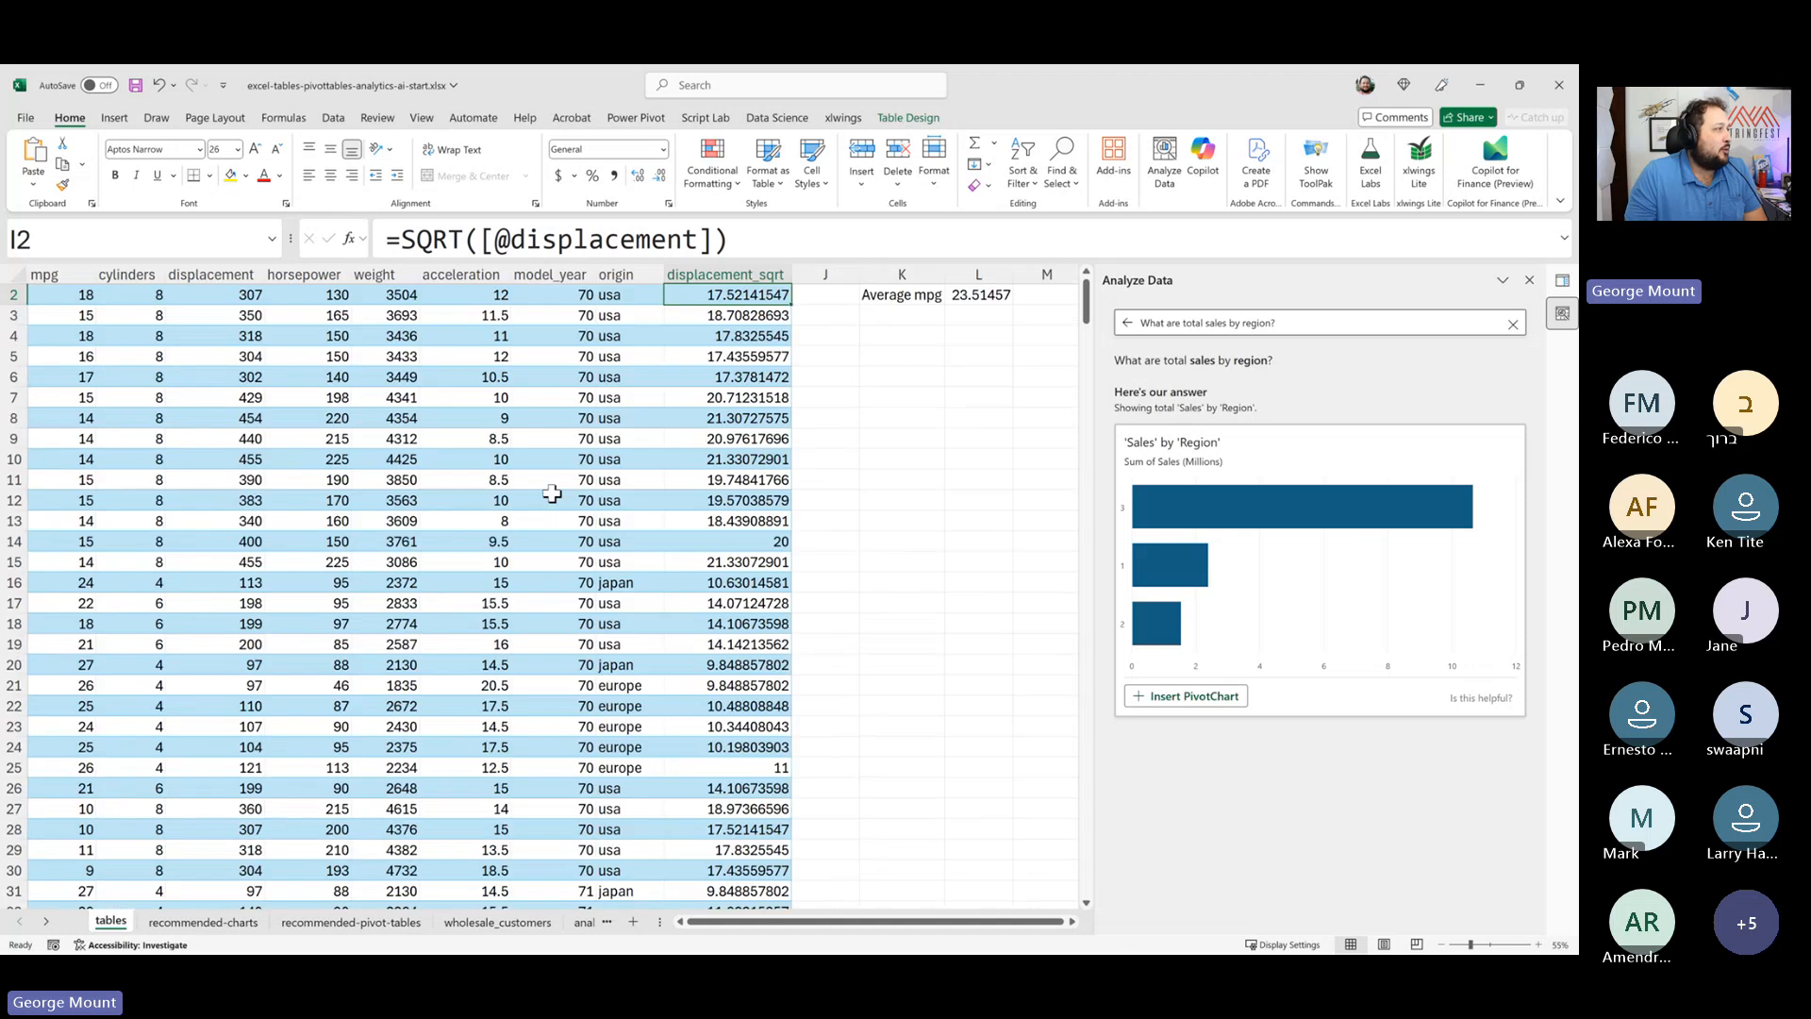
pyautogui.scroll(1, 552, 493)
pyautogui.scroll(1, 566, 491)
pyautogui.click(1050, 330)
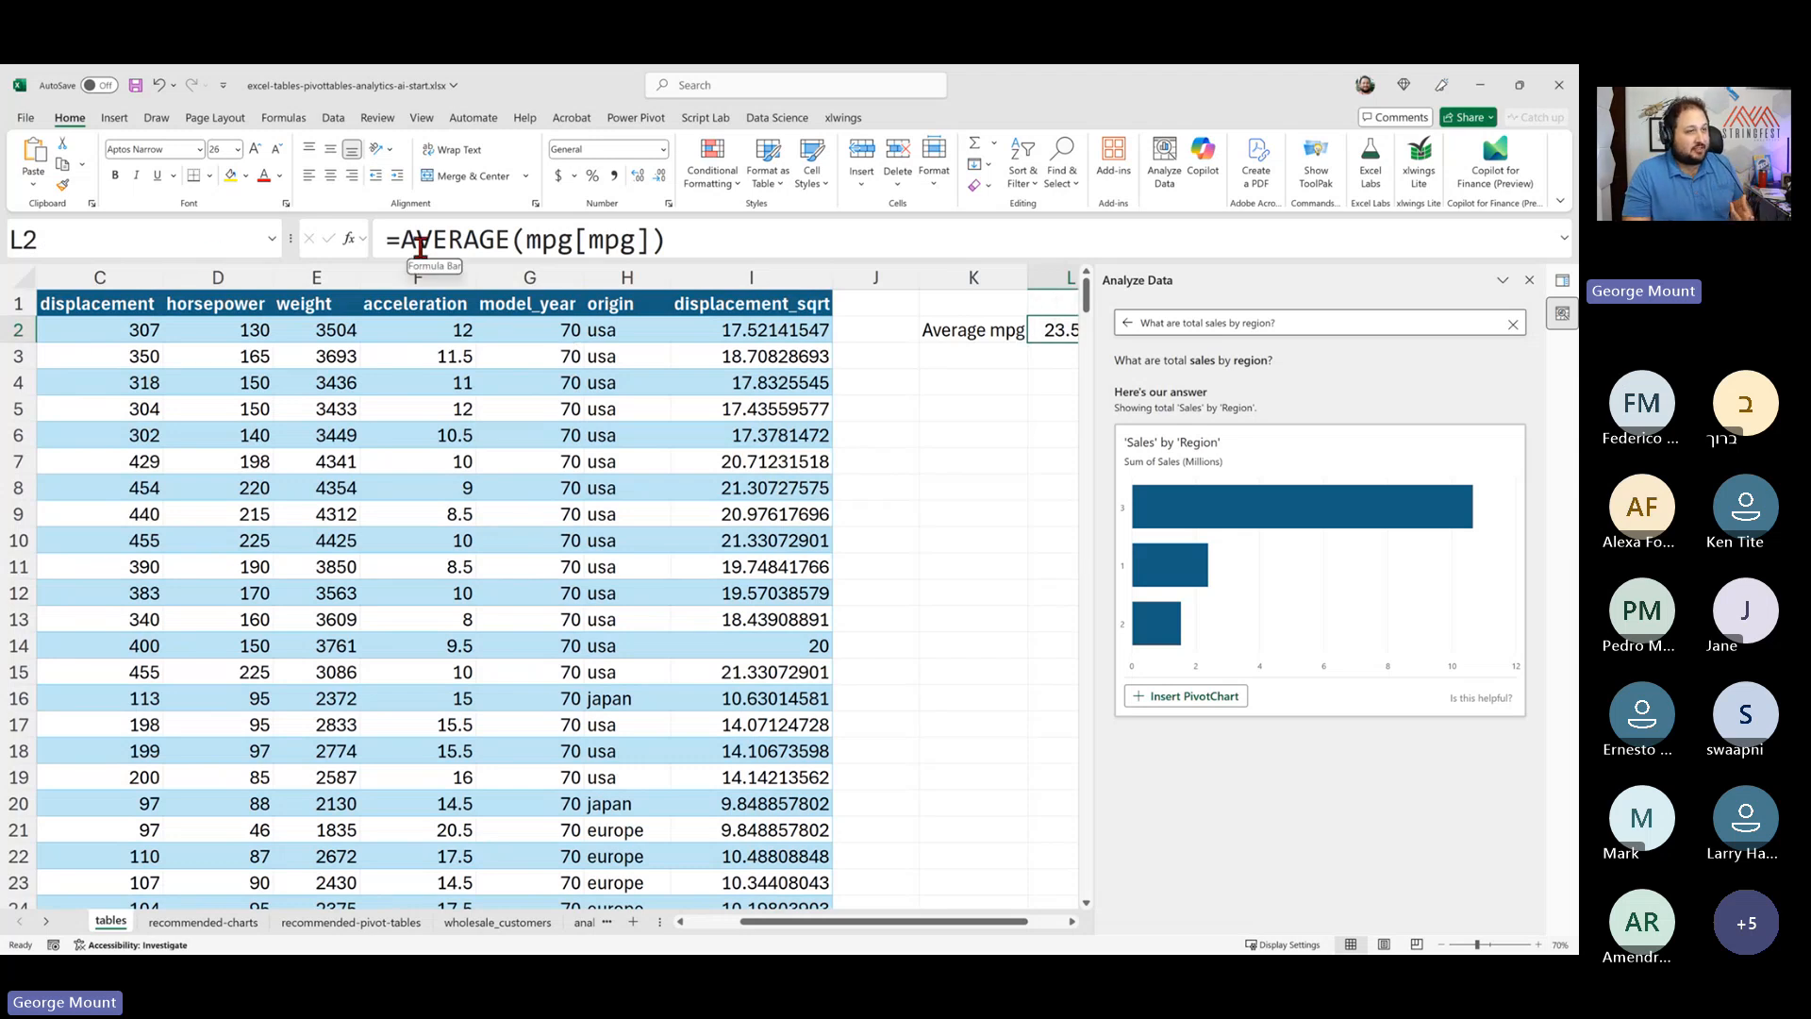
# - Look through the recommended-charts, recommended-pivot-tables, wholesale_customers and analyze-data worksheets
pyautogui.click(202, 923)
pyautogui.click(287, 924)
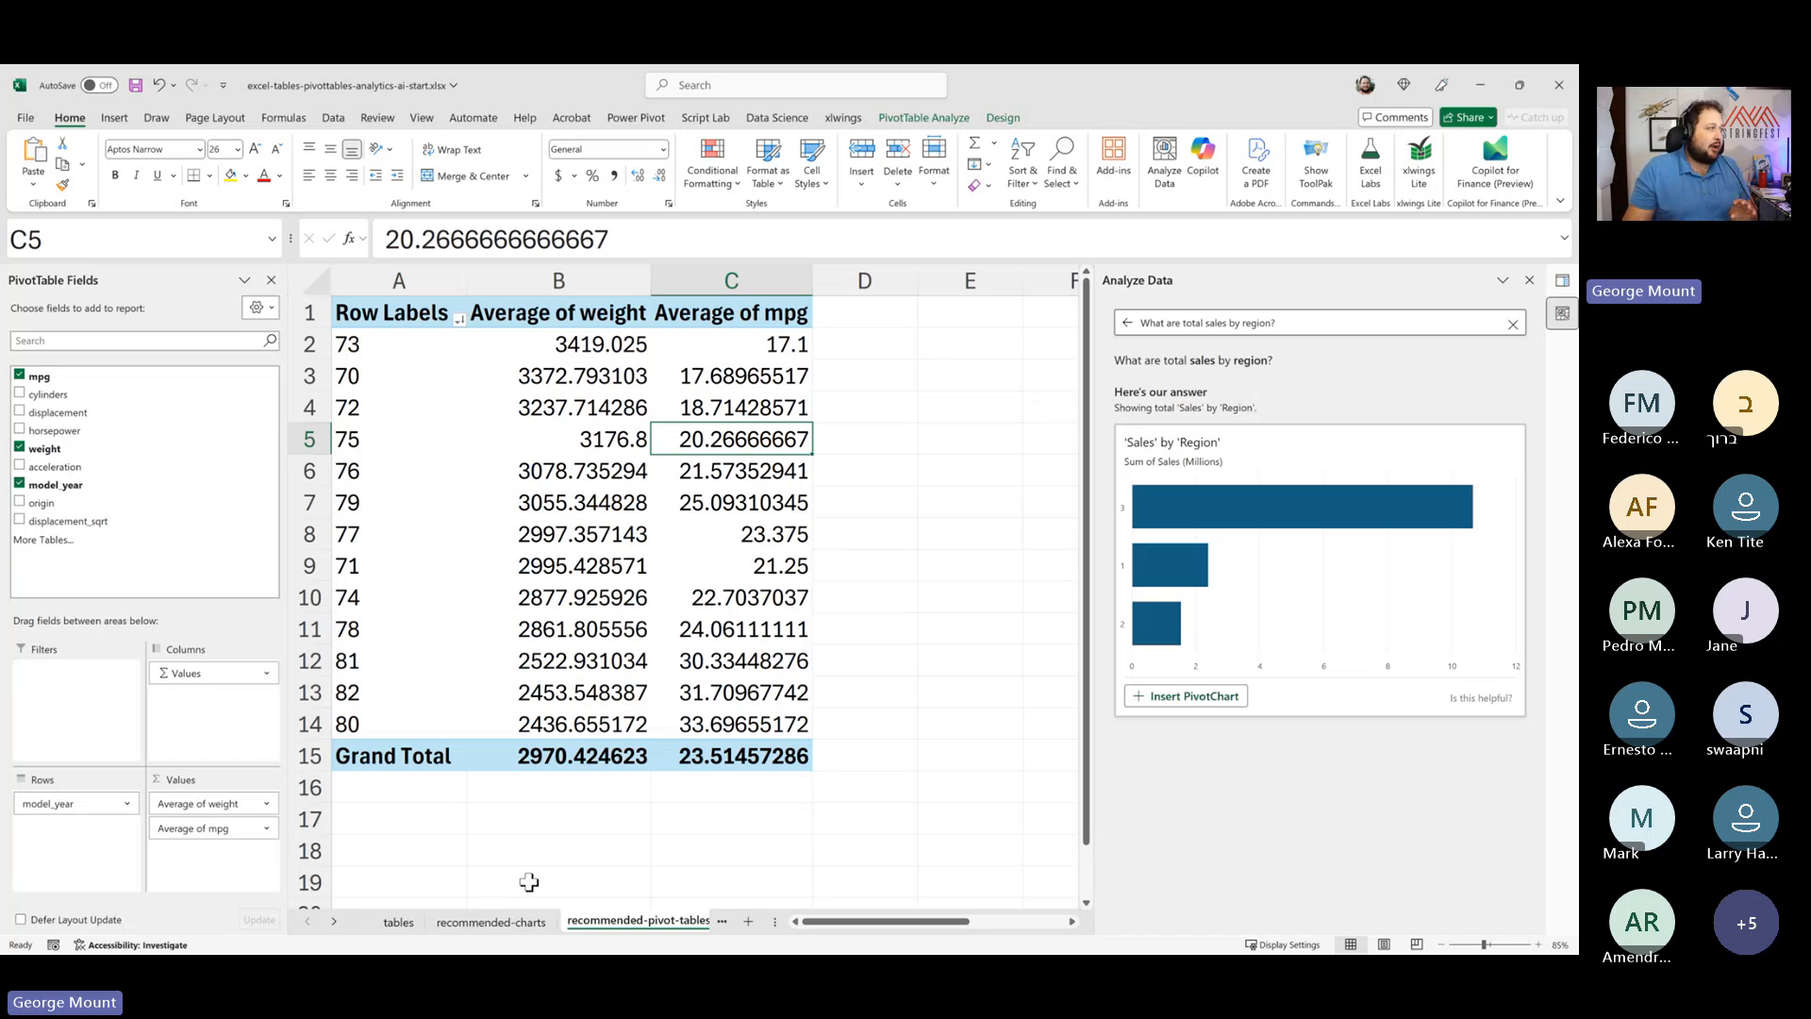
pyautogui.click(490, 922)
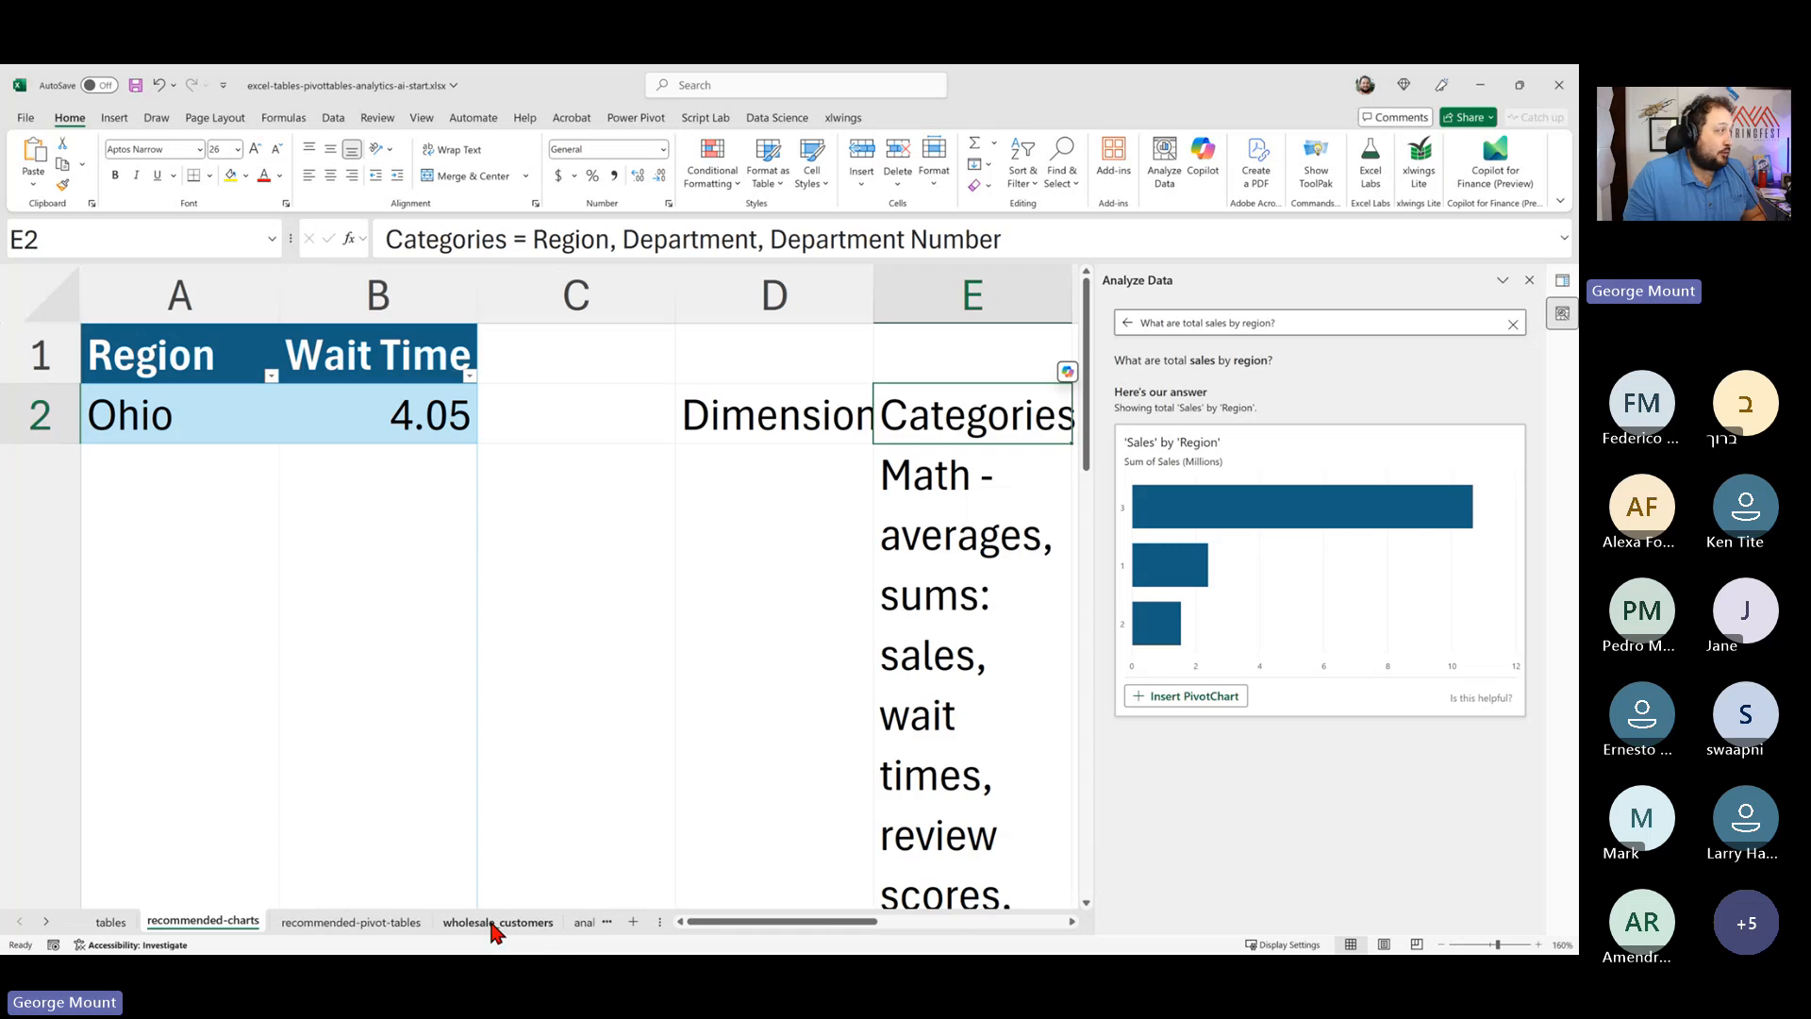
pyautogui.click(490, 922)
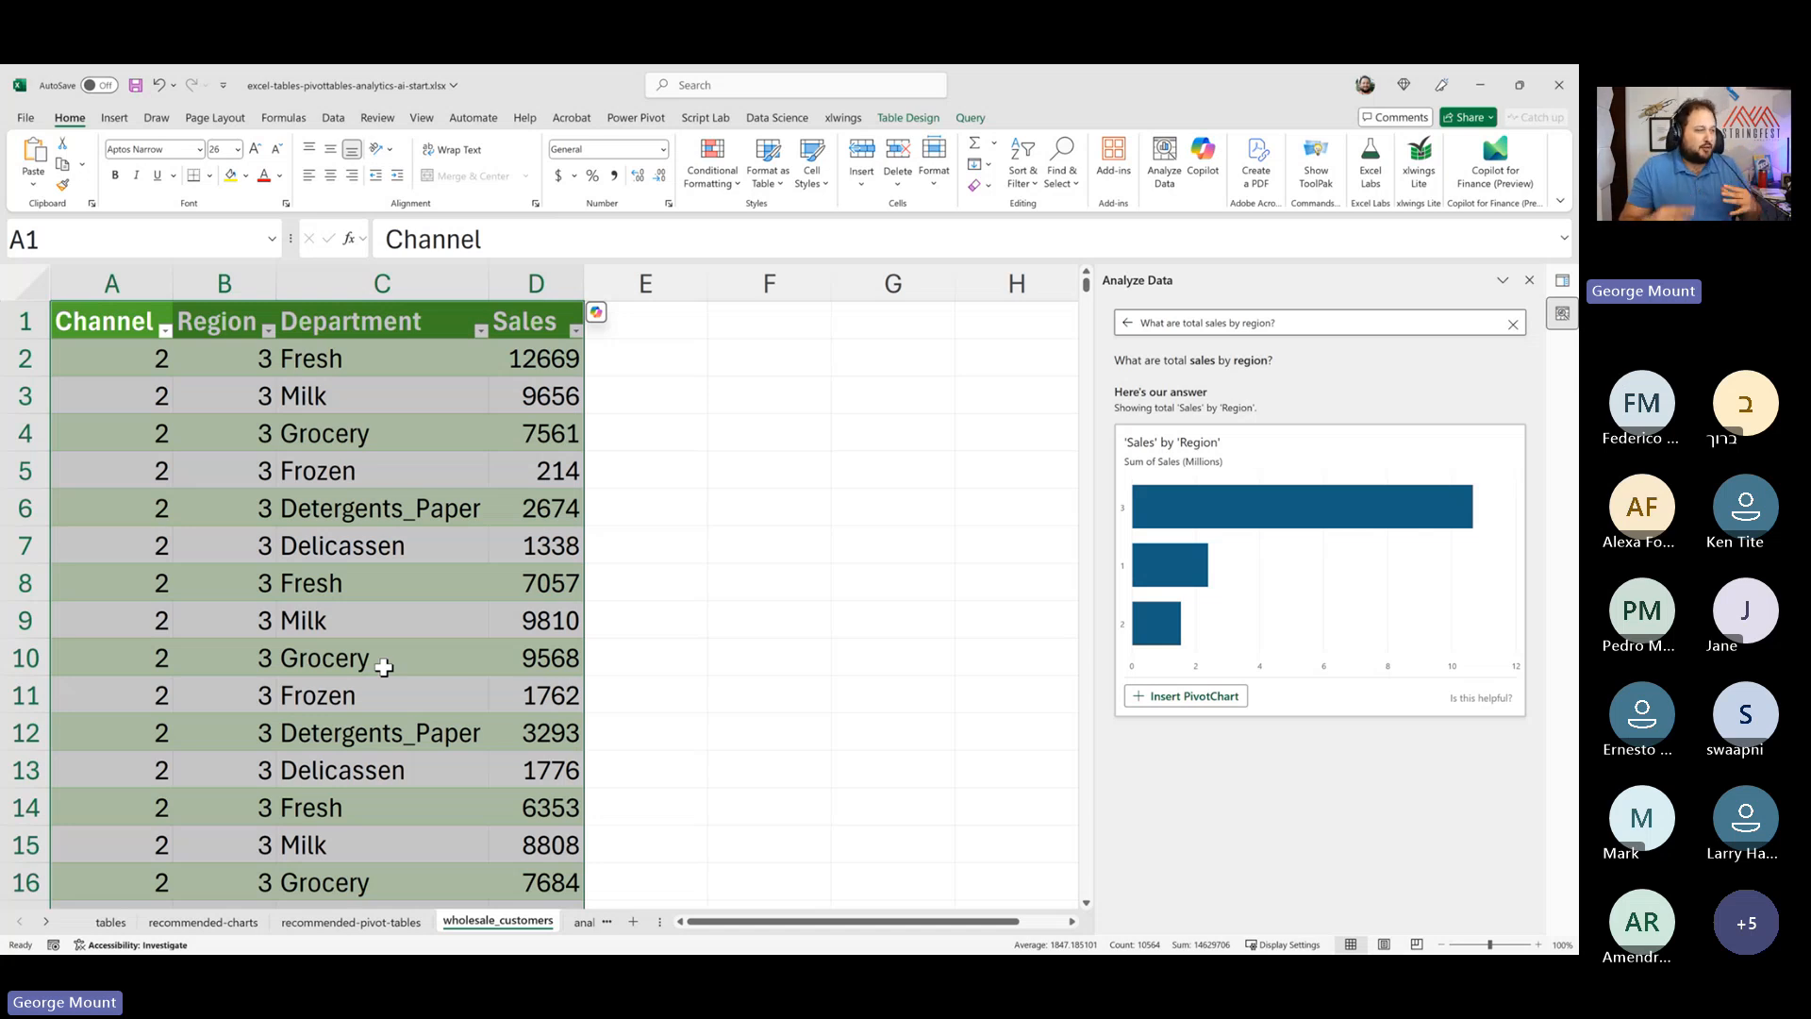
pyautogui.click(584, 922)
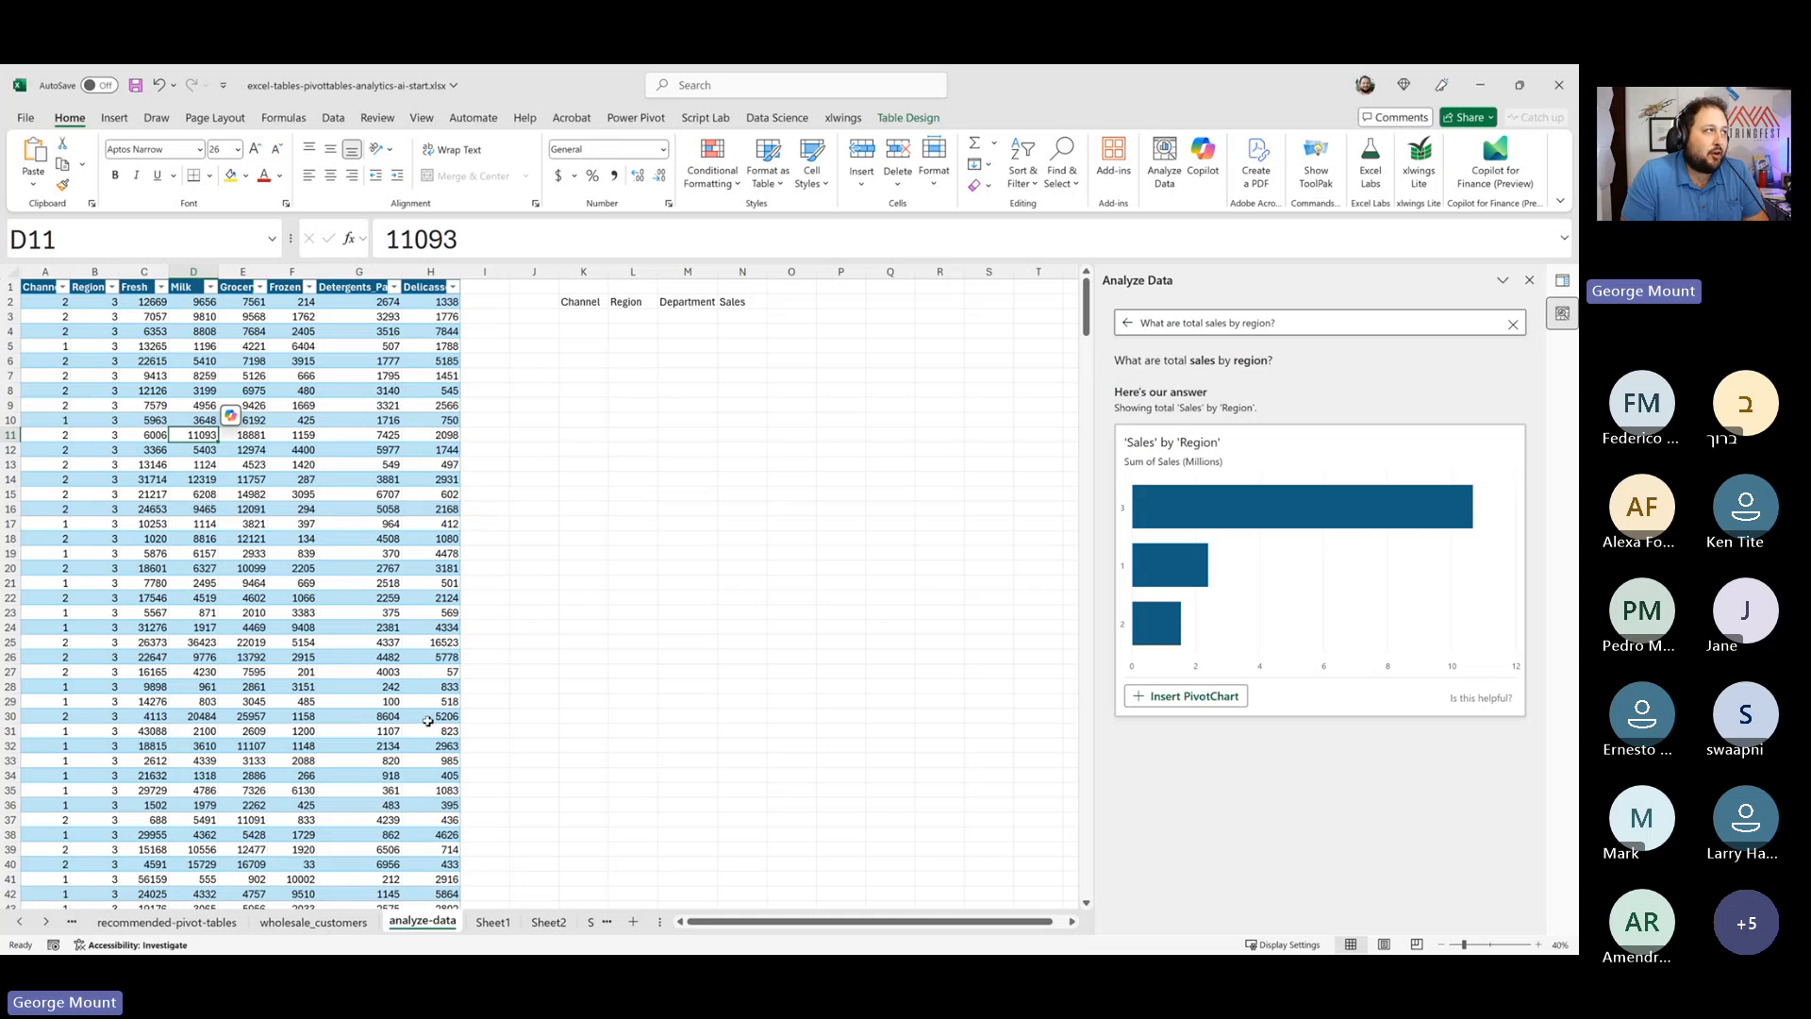
pyautogui.moveTo(1478, 948)
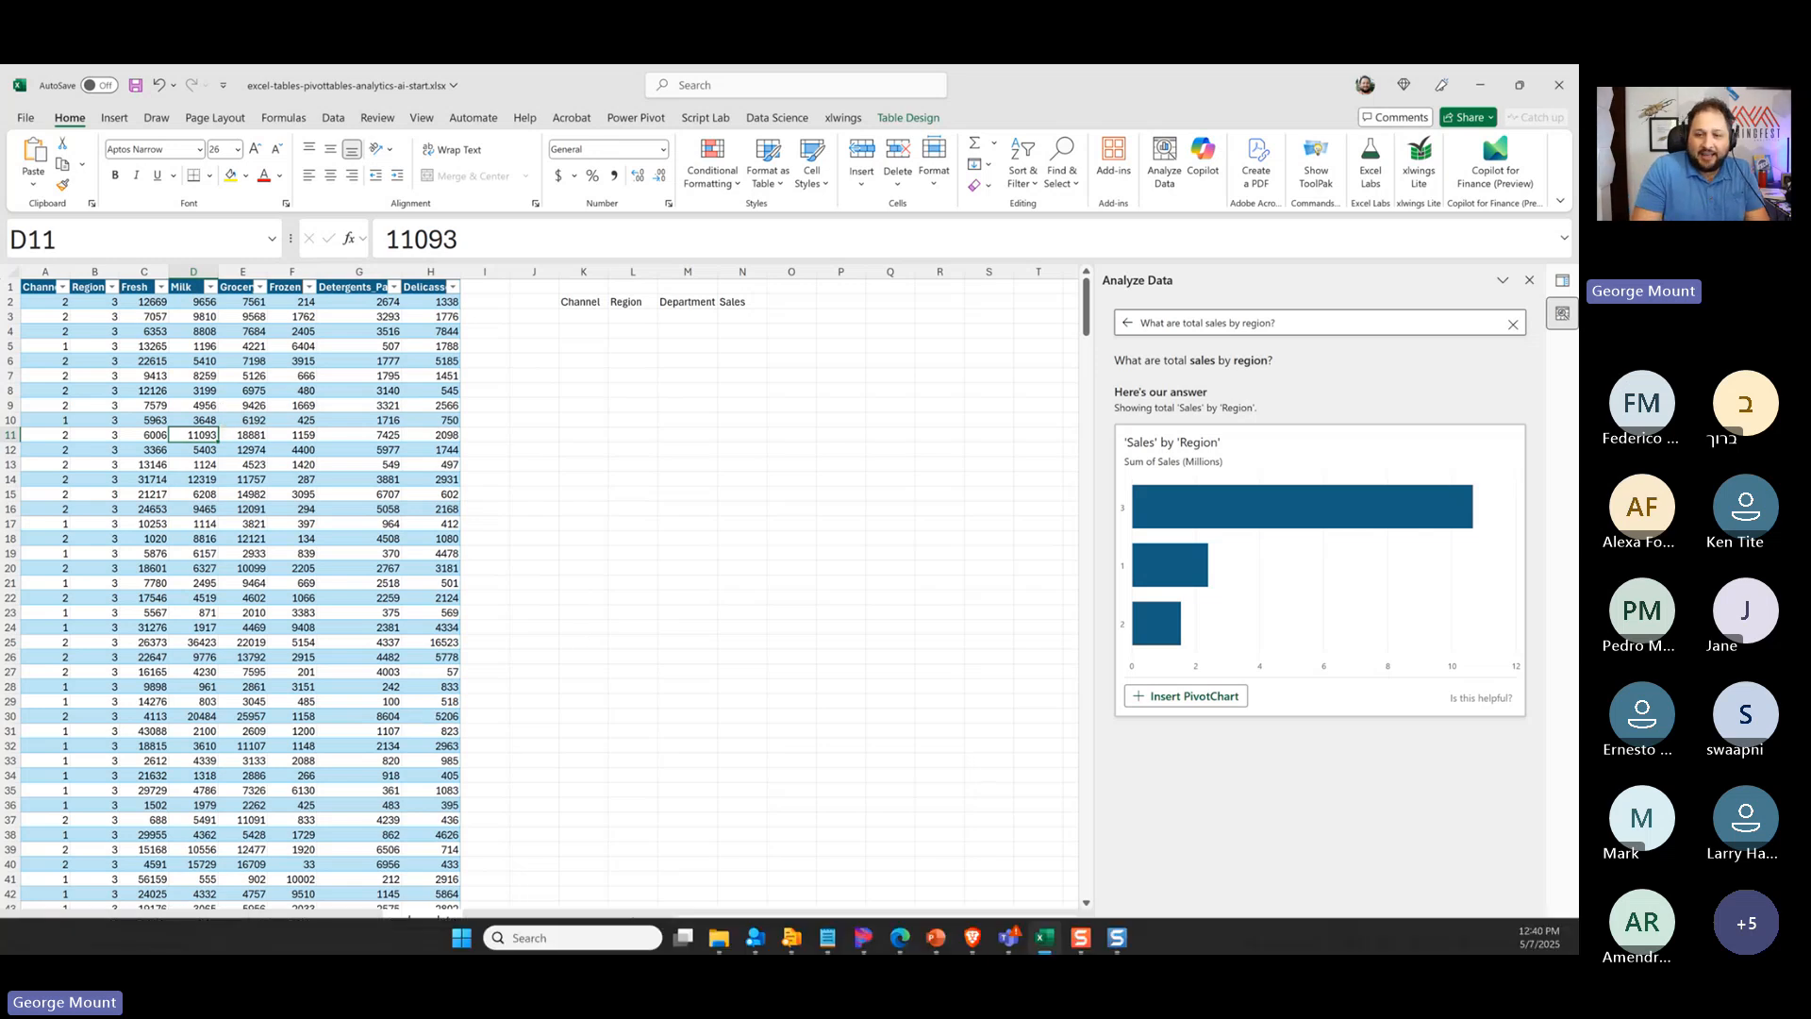
pyautogui.click(937, 936)
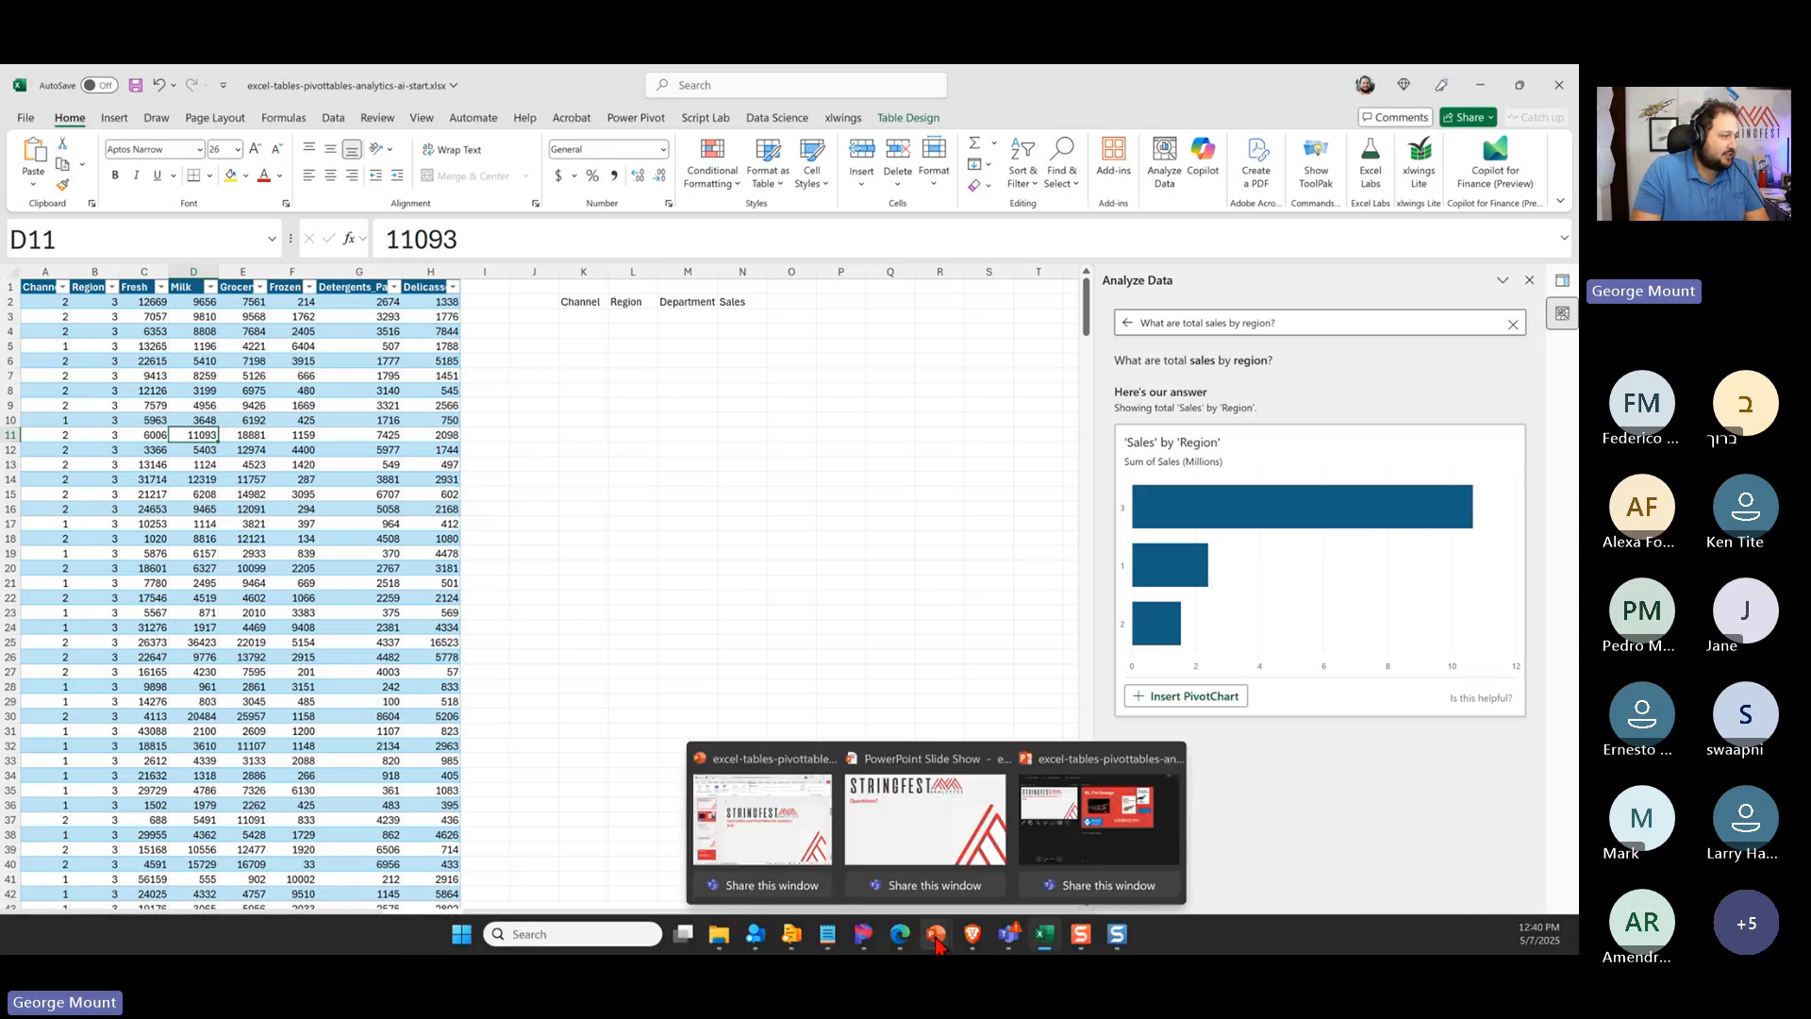
pyautogui.click(938, 936)
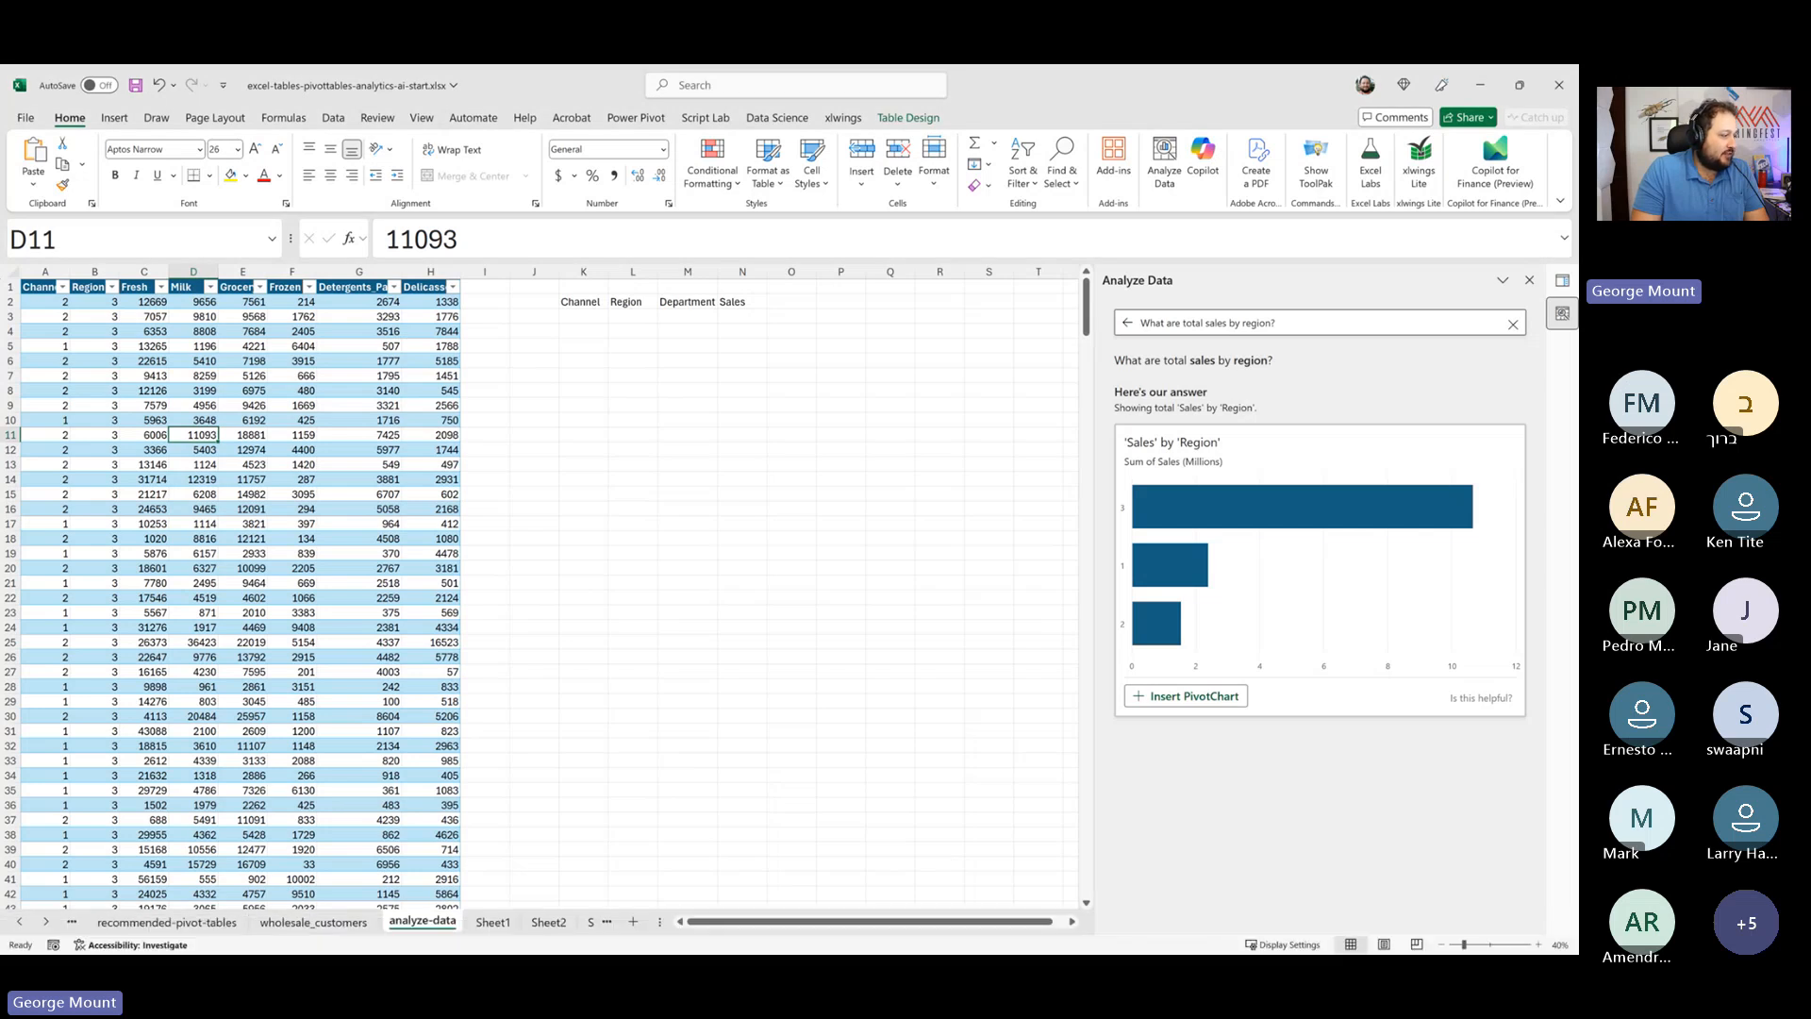
pyautogui.click(939, 849)
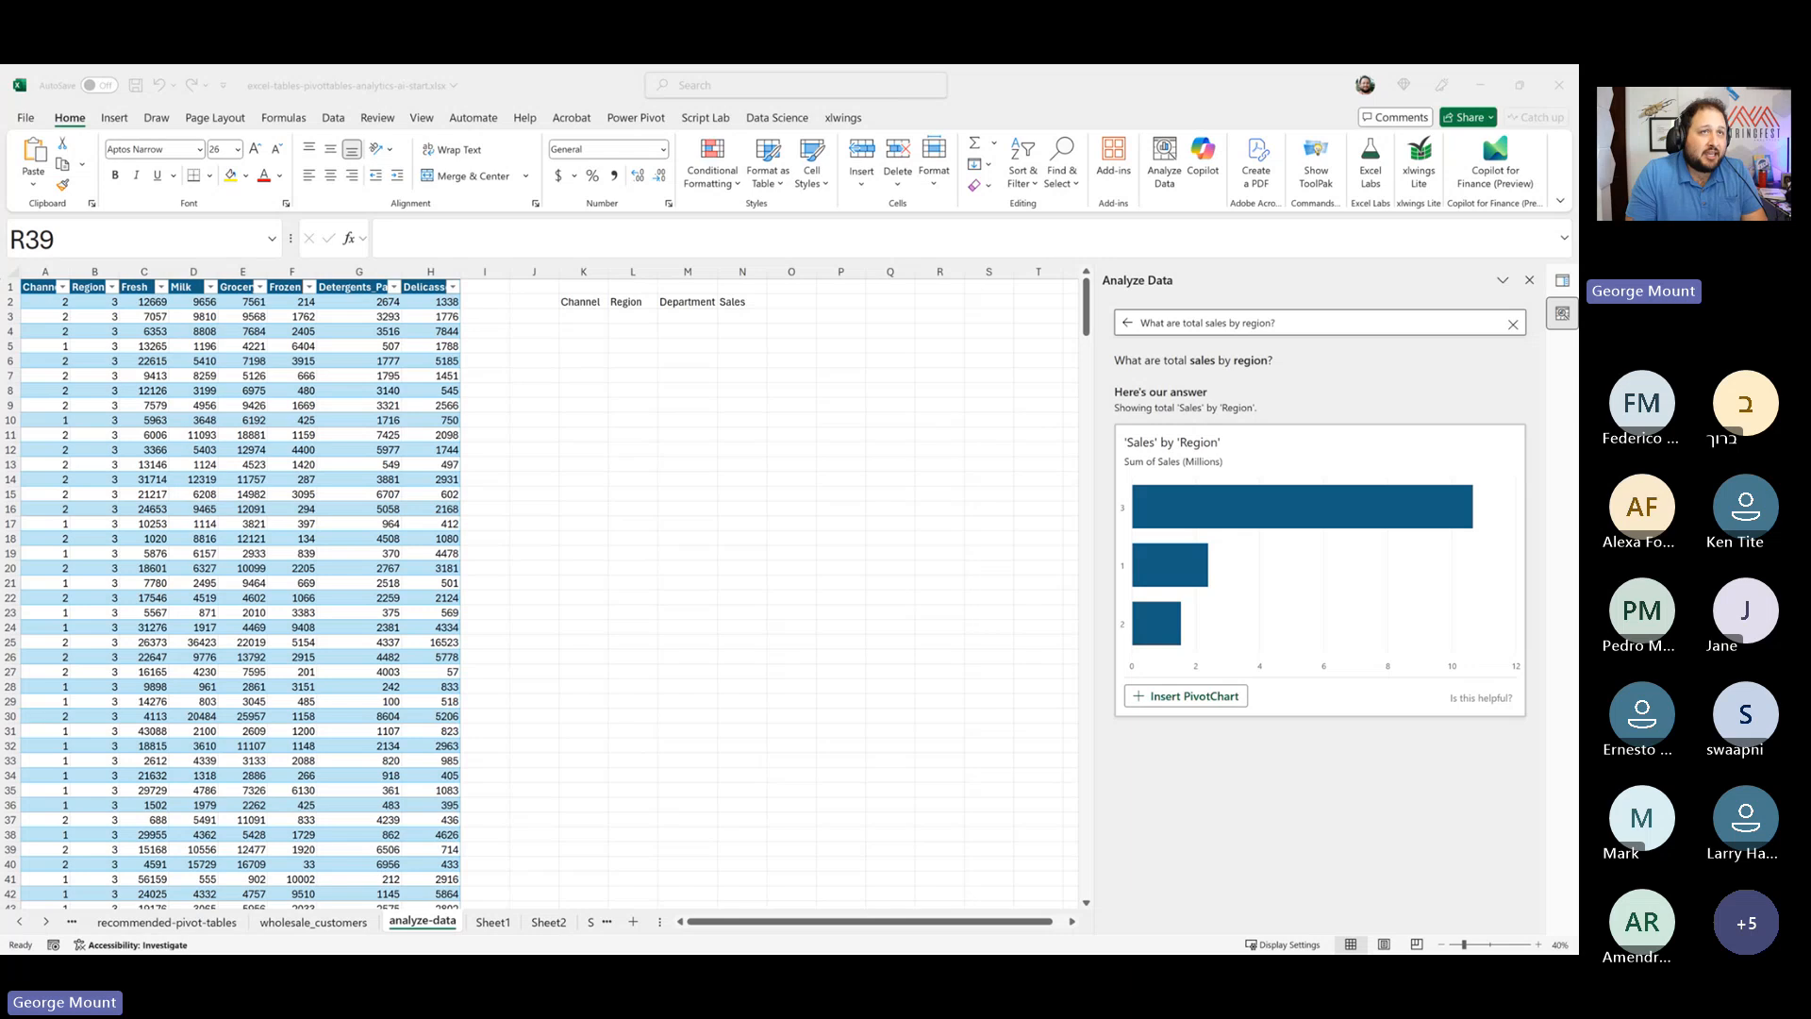
# - Browse the upcoming StringFest Analytics event listings on Eventbrite in the browser and stop screen sharing
pyautogui.moveTo(1577, 326); pyautogui.dragTo(836, 71)
pyautogui.scroll(-15, 913, 519)
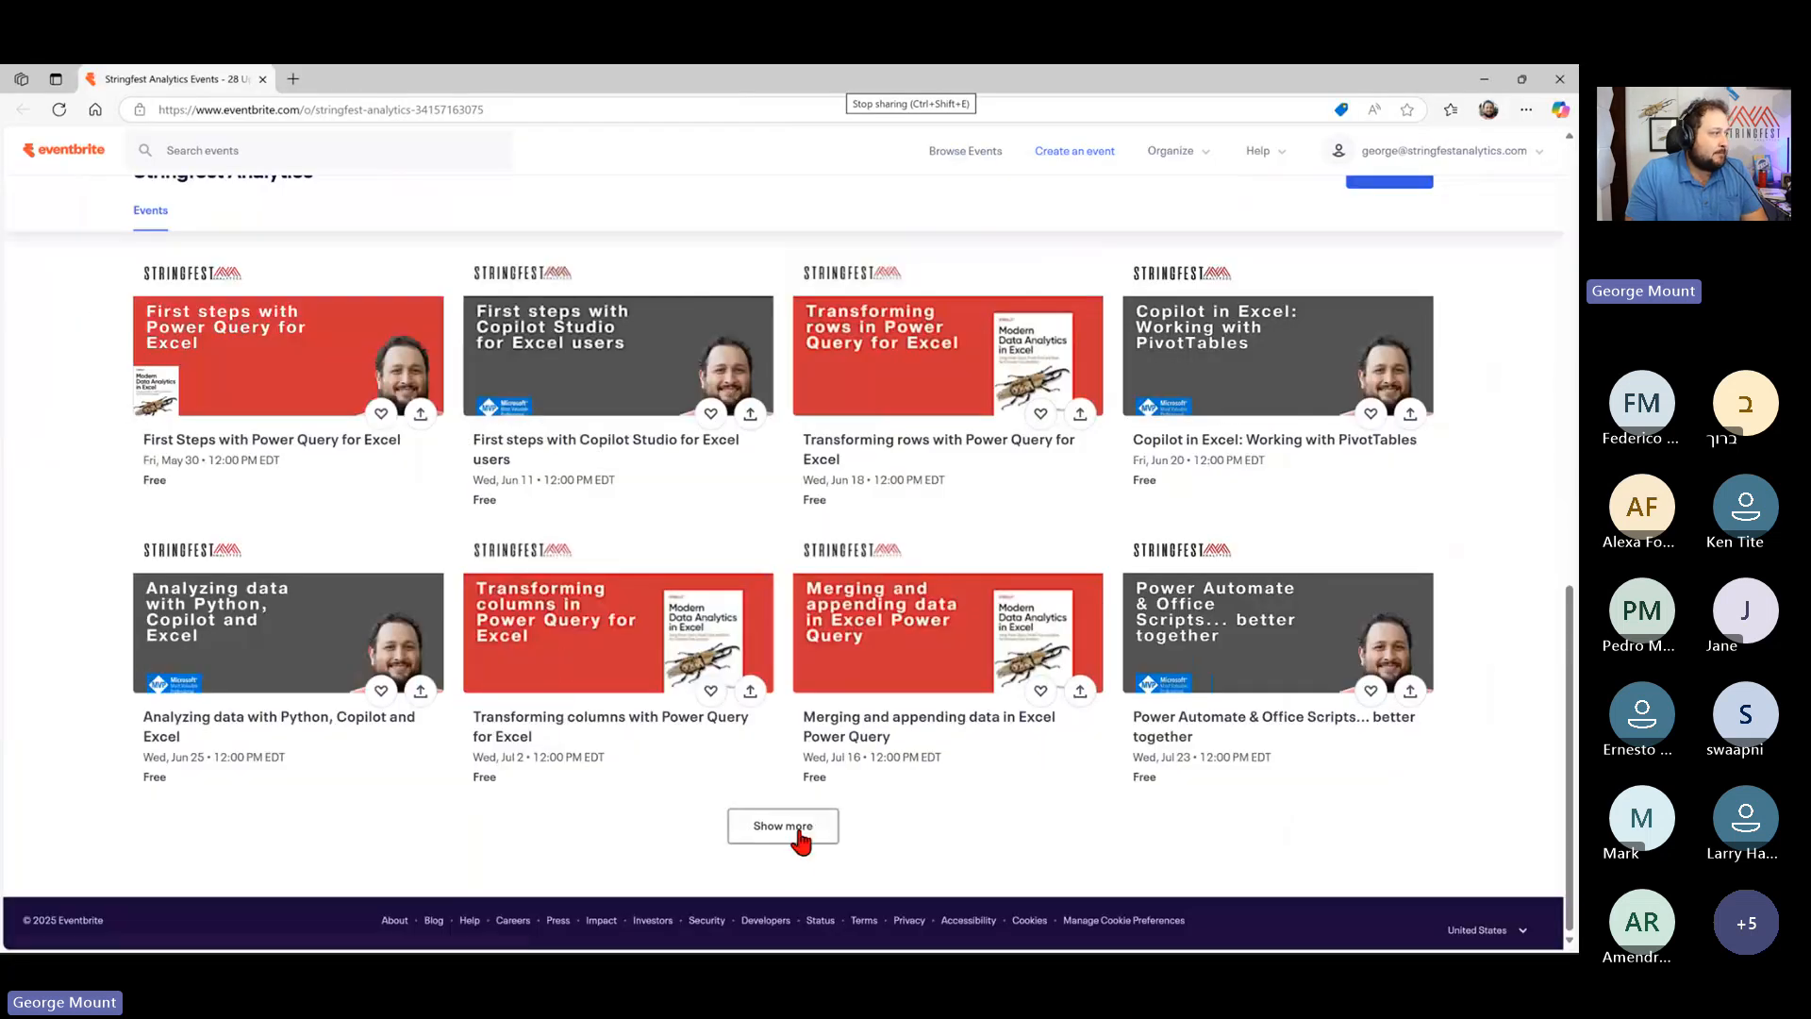
pyautogui.click(800, 828)
pyautogui.scroll(-7, 4, 689)
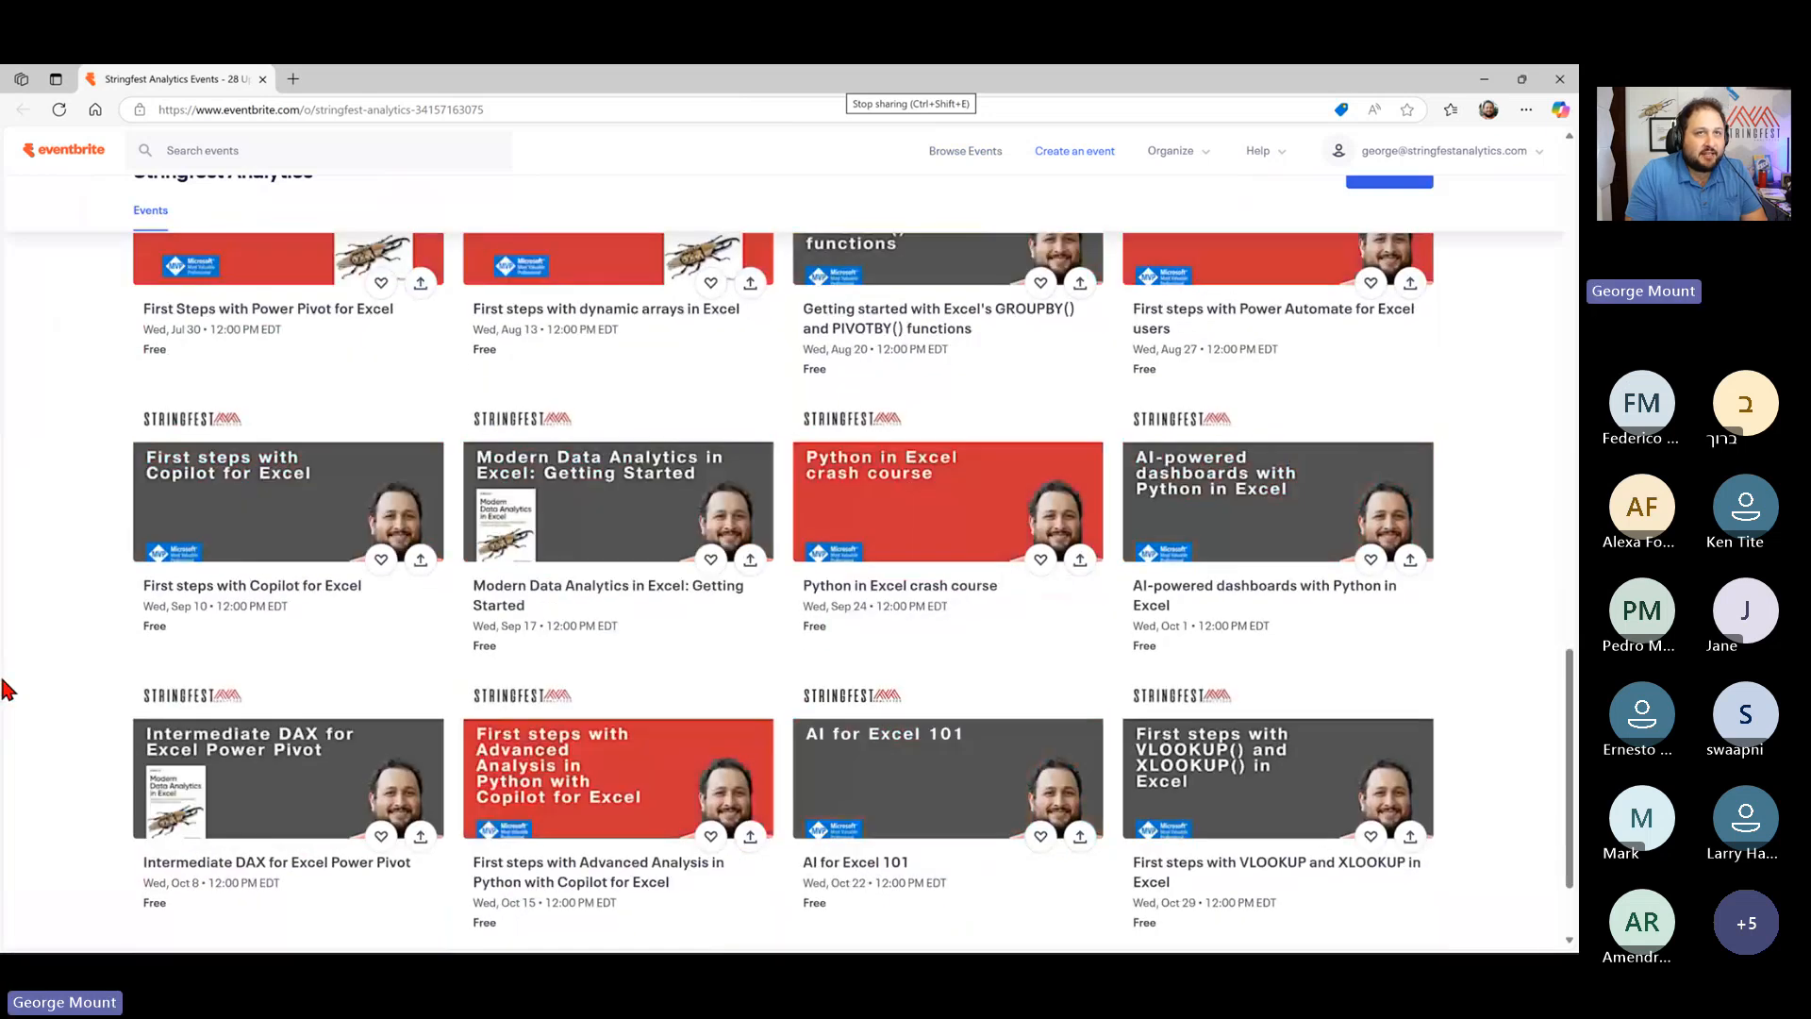
pyautogui.scroll(5, 5, 689)
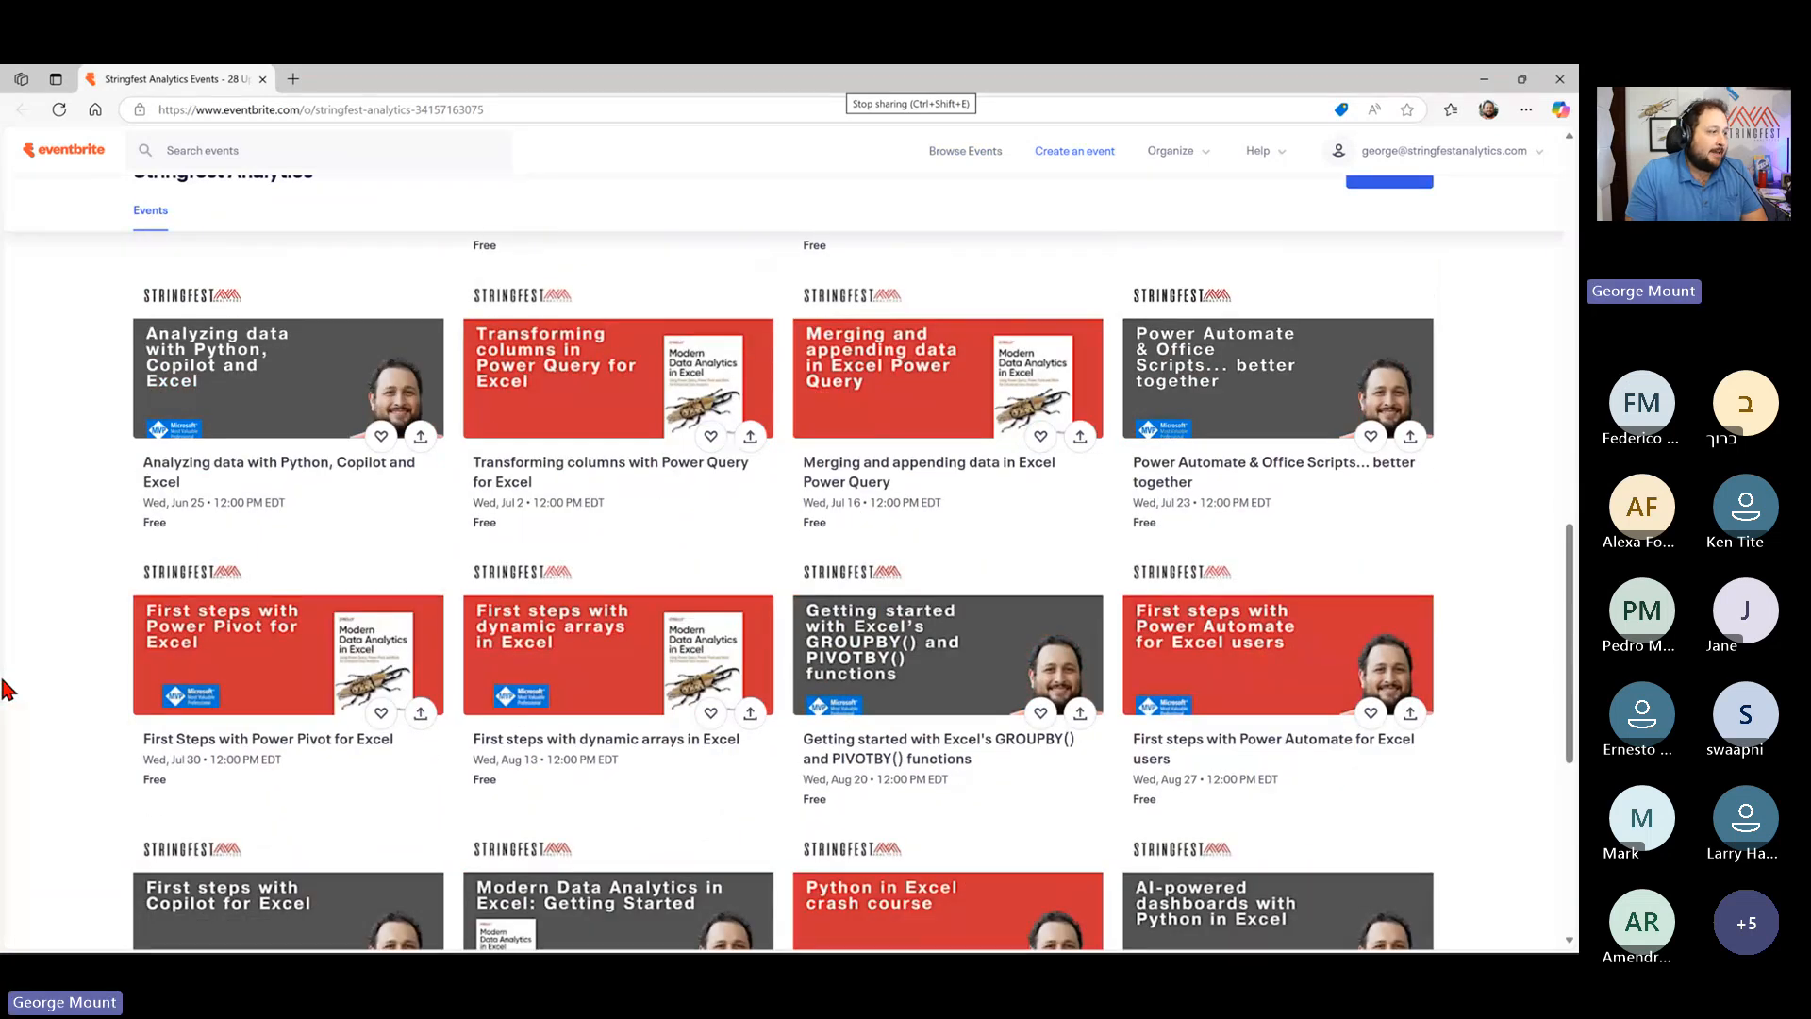
pyautogui.scroll(4, 4, 689)
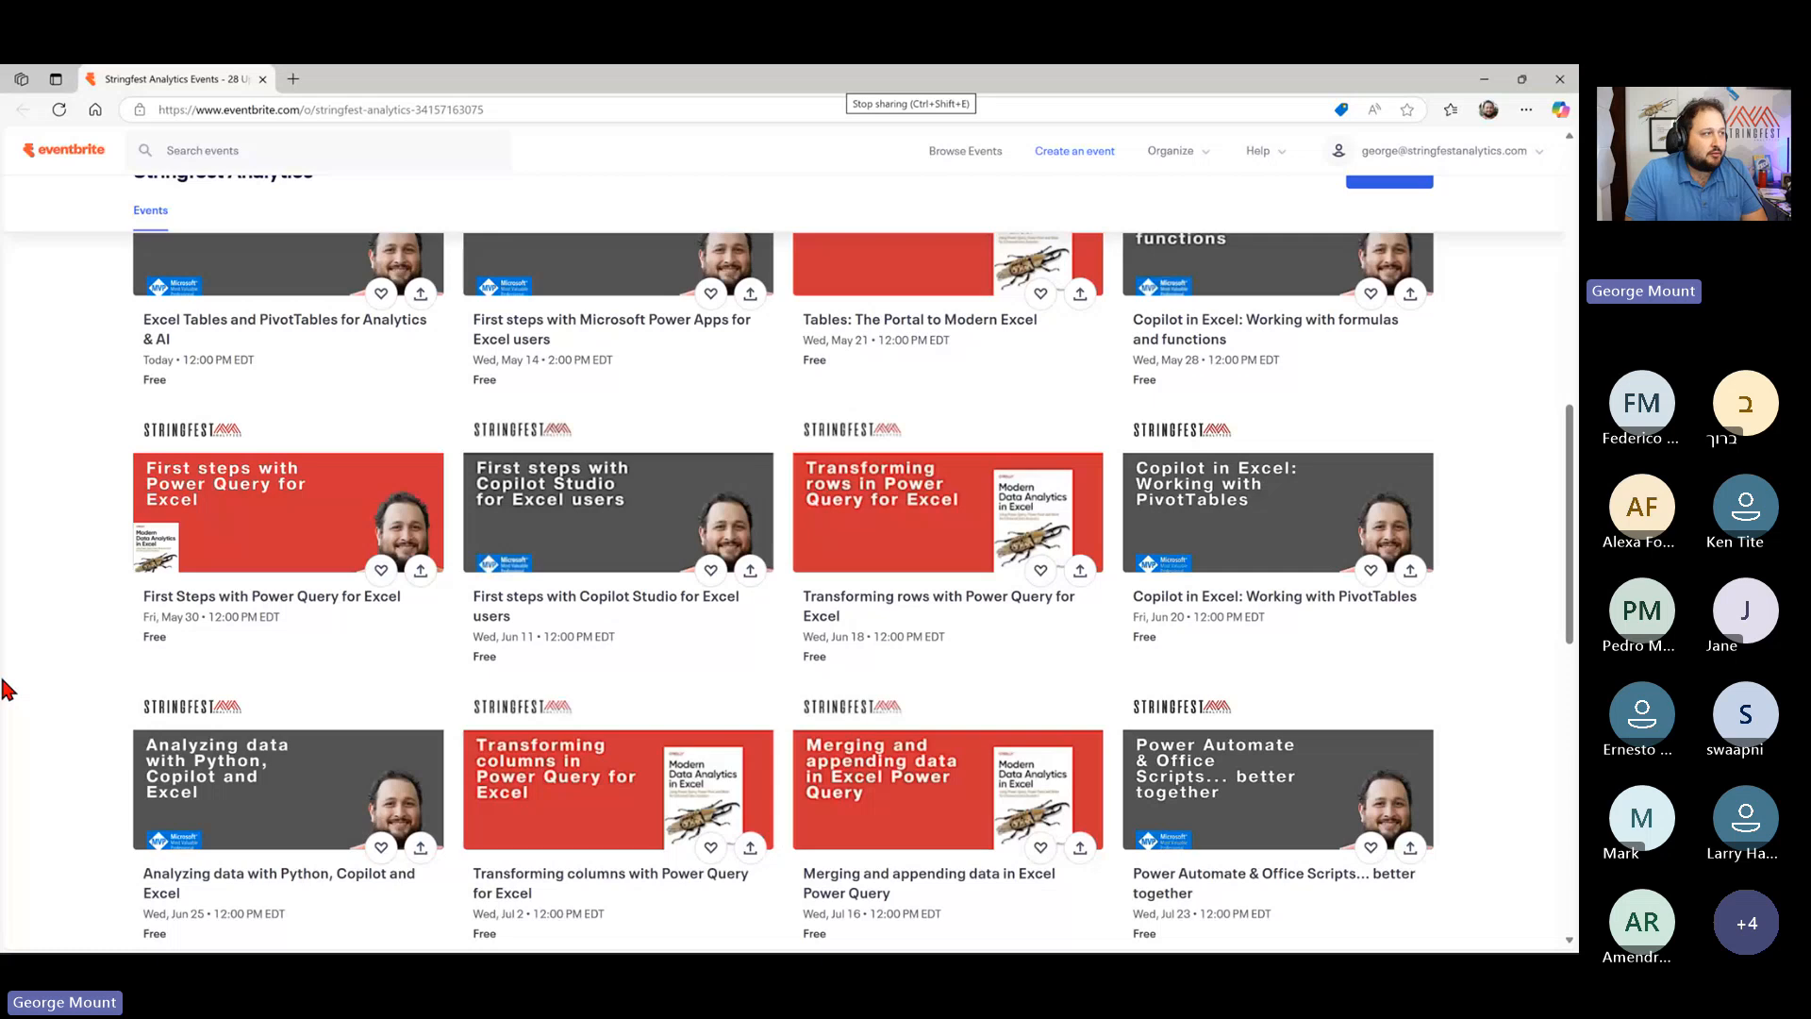
pyautogui.scroll(3, 5, 689)
pyautogui.scroll(-2, 5, 689)
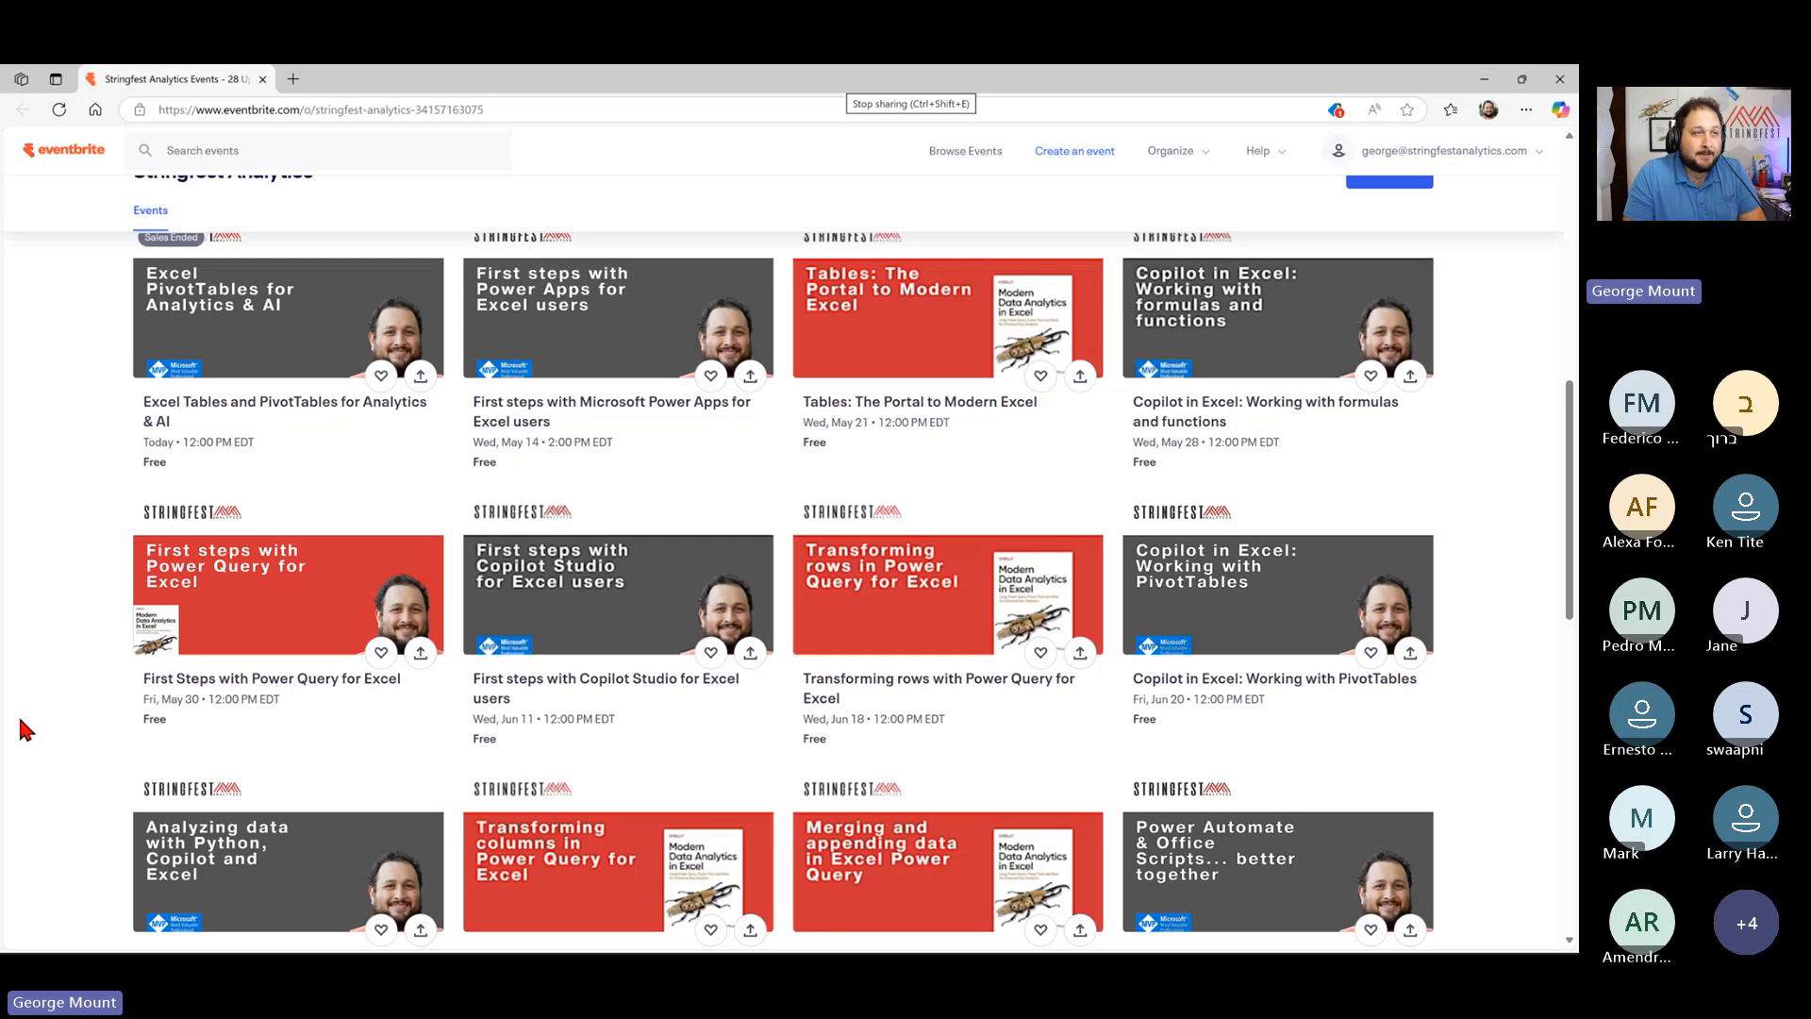
pyautogui.scroll(2, 26, 728)
pyautogui.scroll(-12, 25, 729)
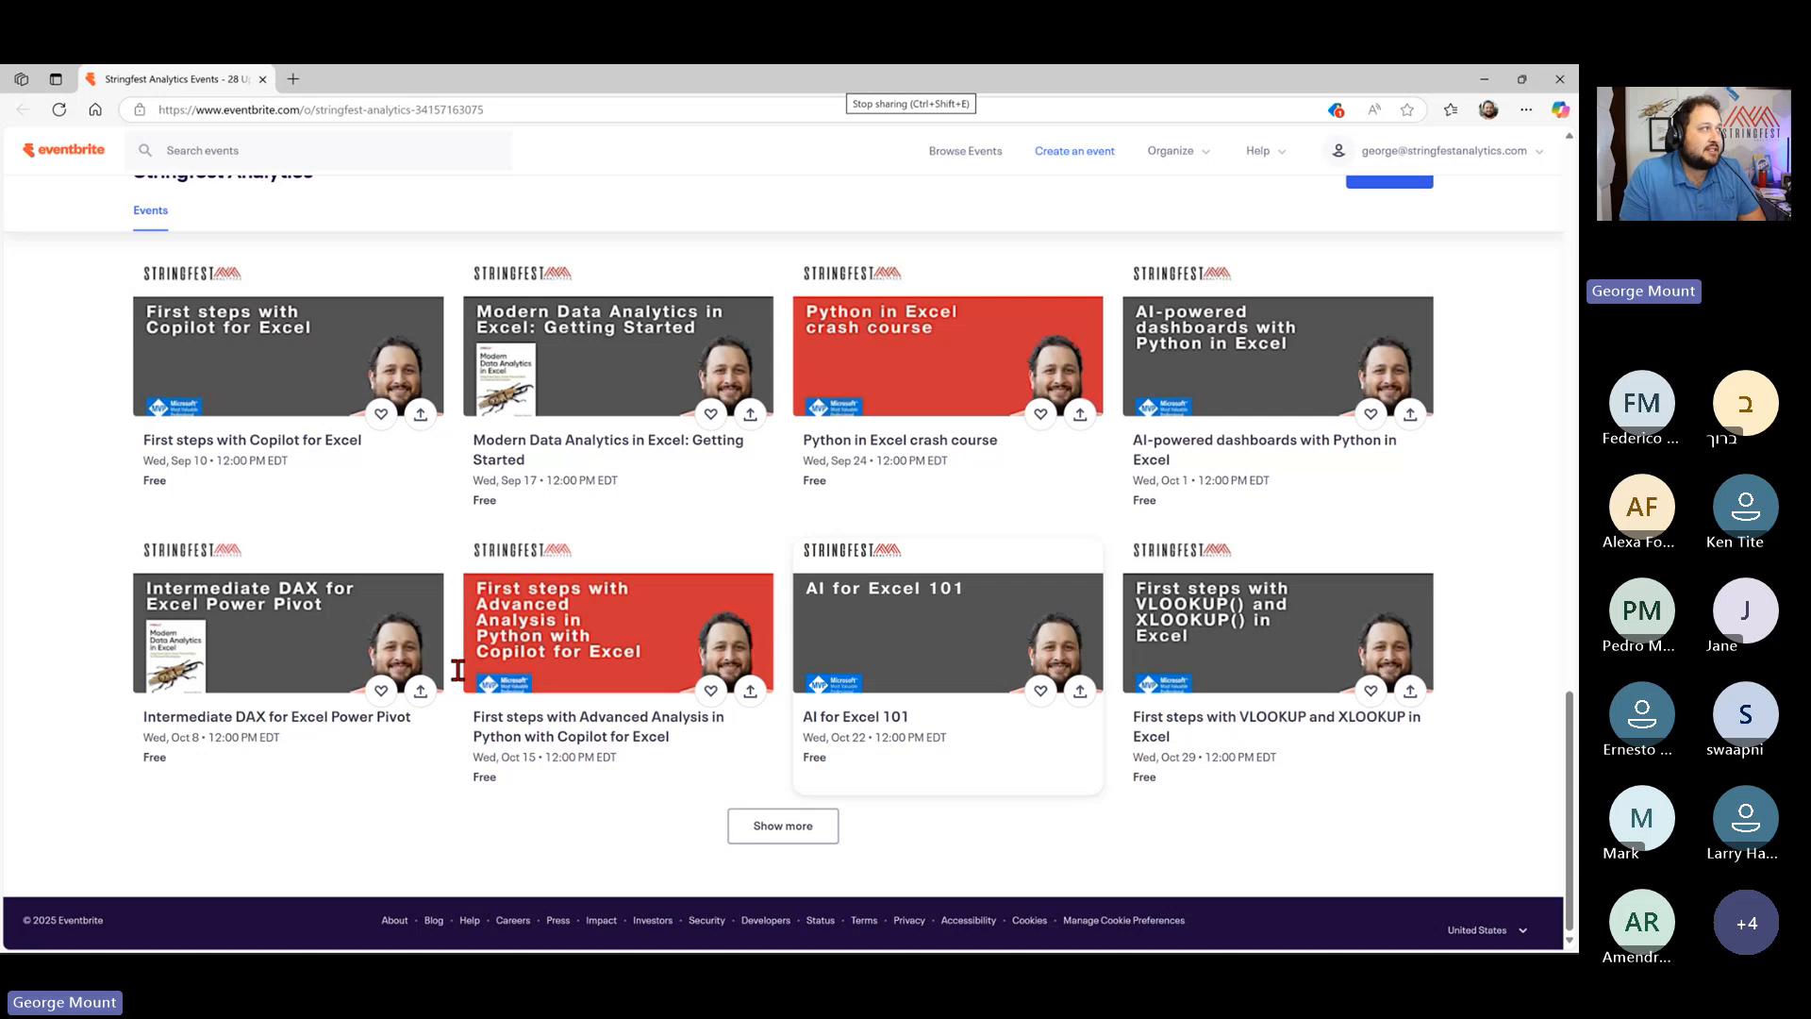
pyautogui.click(856, 83)
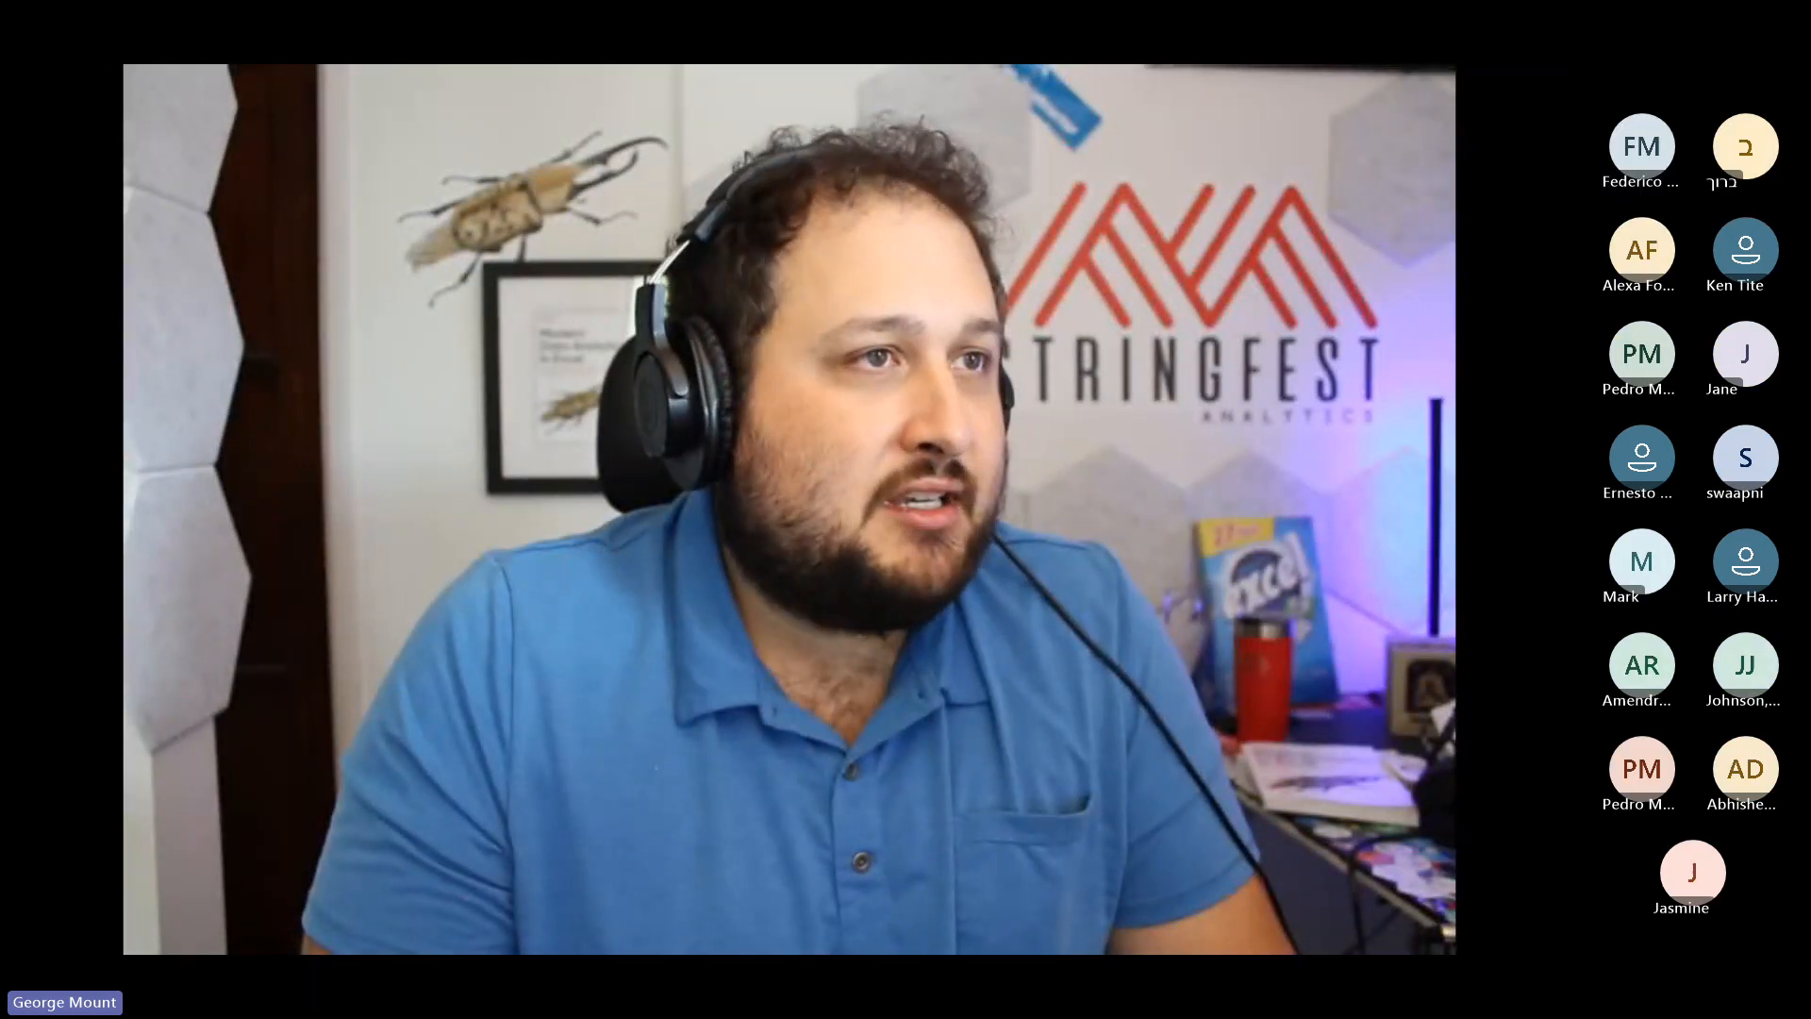